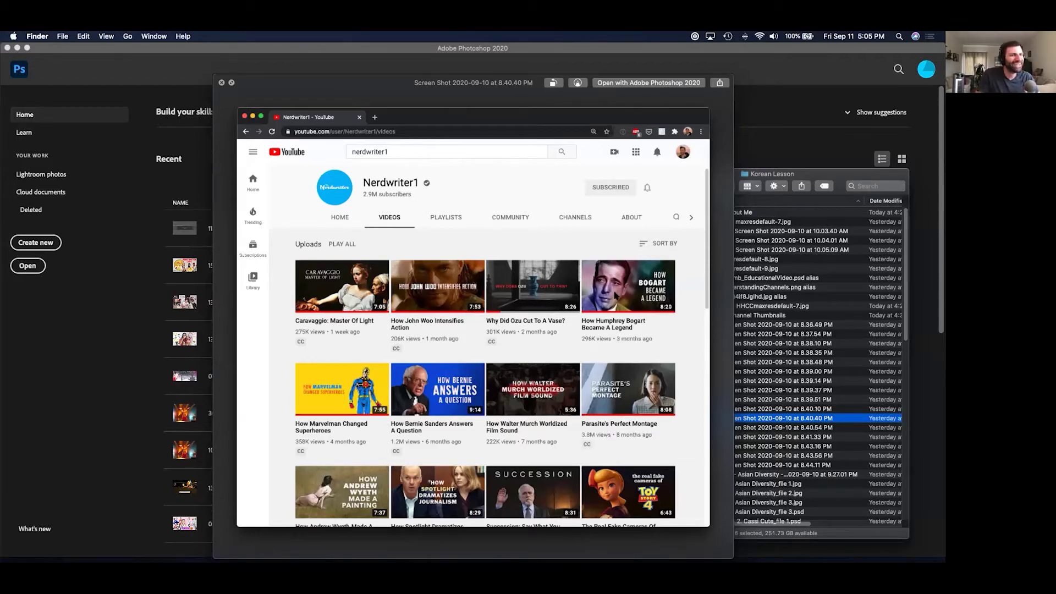
Arrow through the saved channel screenshots in Quick Look until the MrBeast channel page appears.
key(Down)
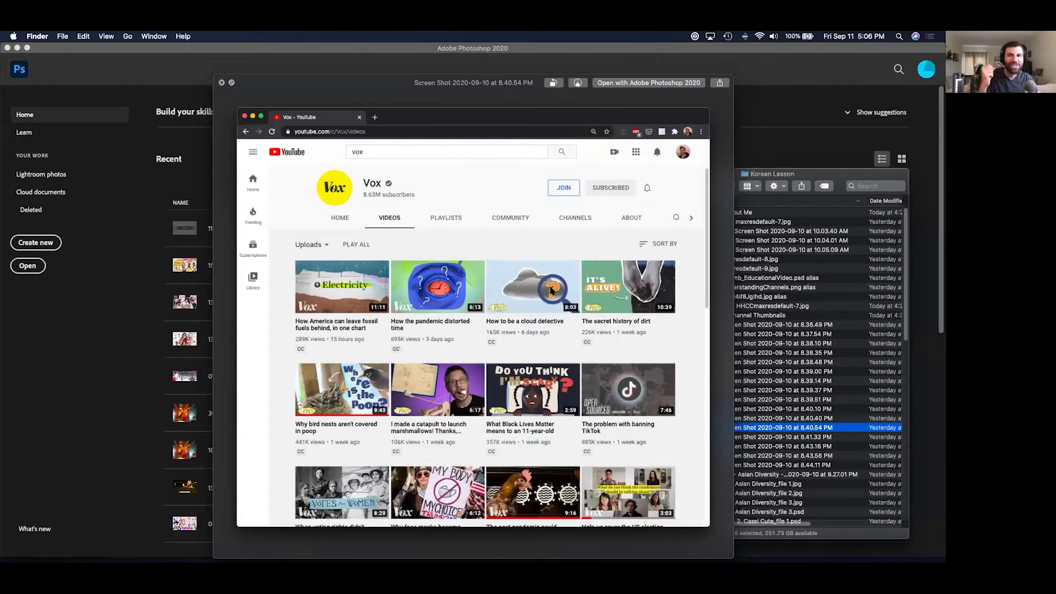
key(Down)
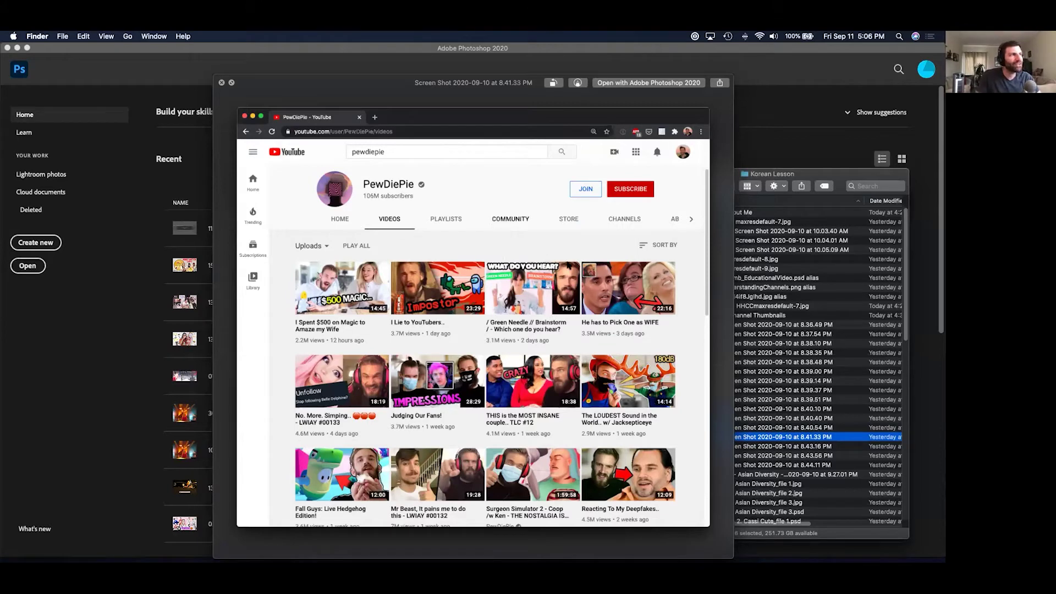
key(Down)
key(Down)
key(Down)
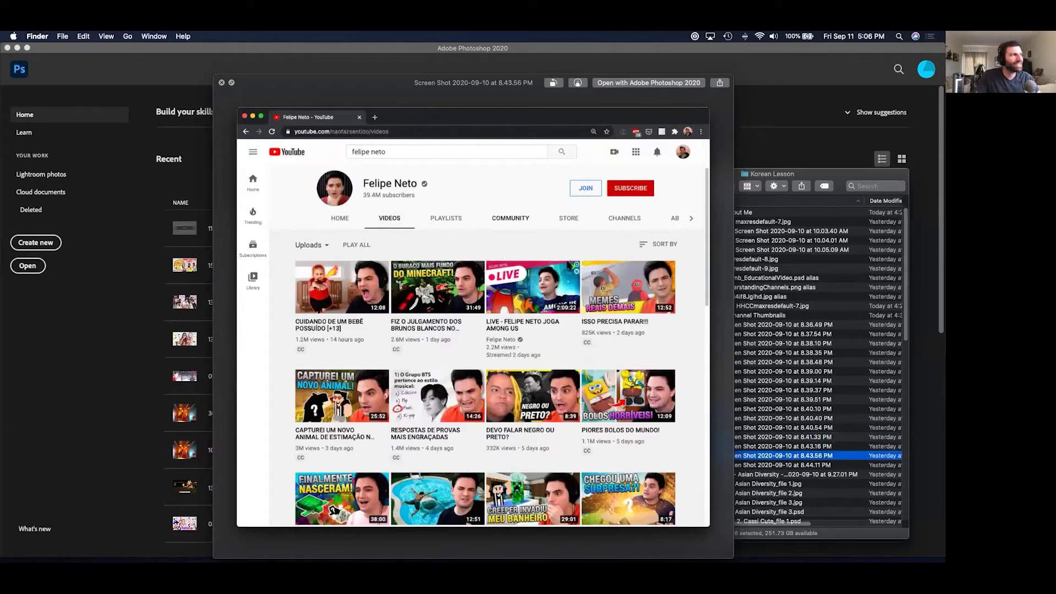
key(Down)
key(Down)
key(Up)
key(Up)
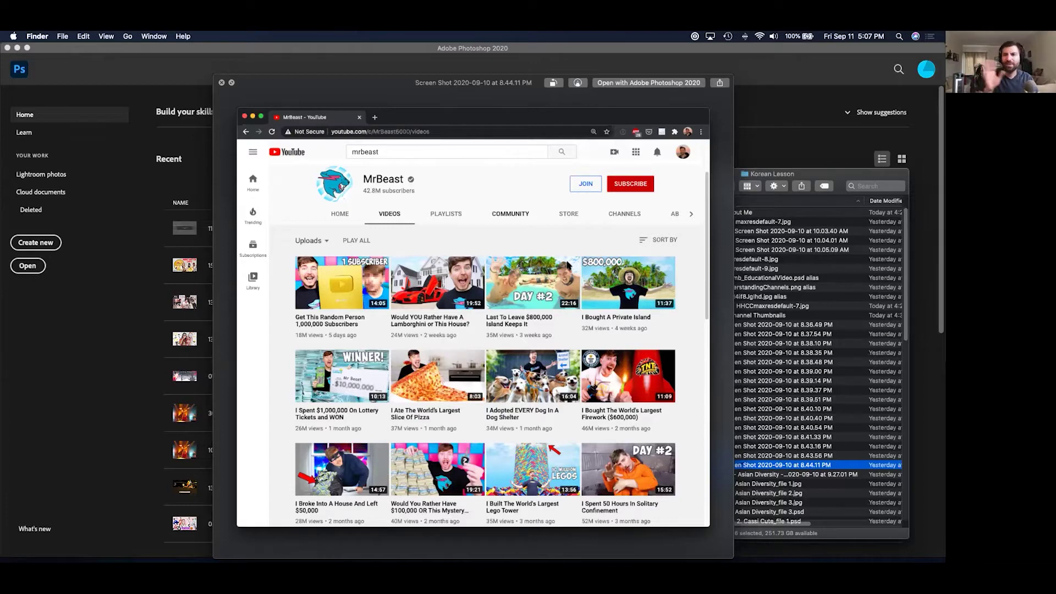
Preview the Prensa Asian Diversity screenshot, close Quick Look, and return to Photoshop's Home screen.
key(Down)
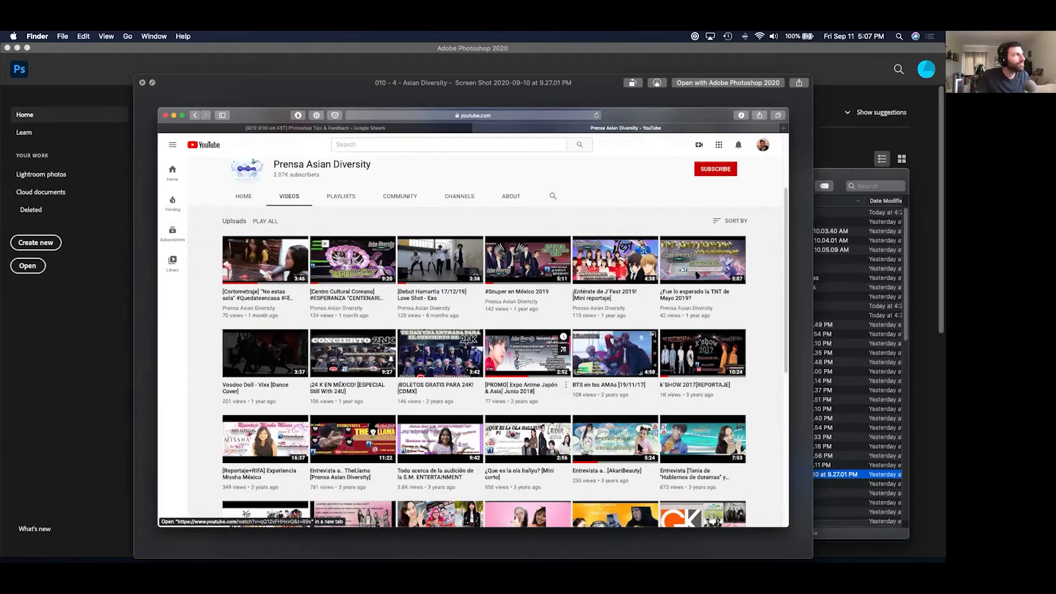
key(space)
click(516, 184)
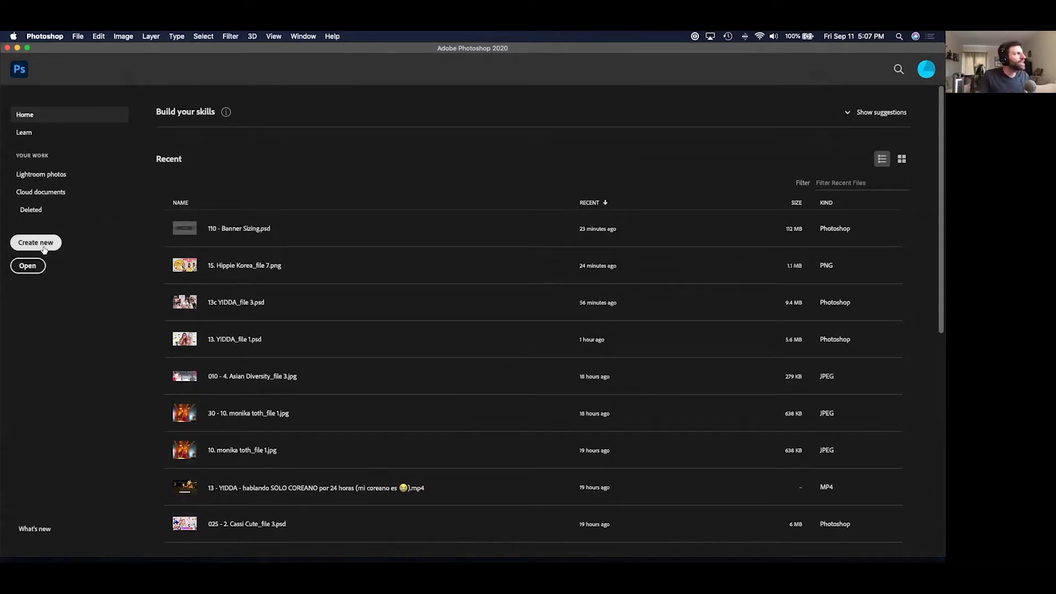
Create a new 1280 × 720 px, 72 ppi document from the Film & Video HDV/HDTV 720p preset.
click(80, 37)
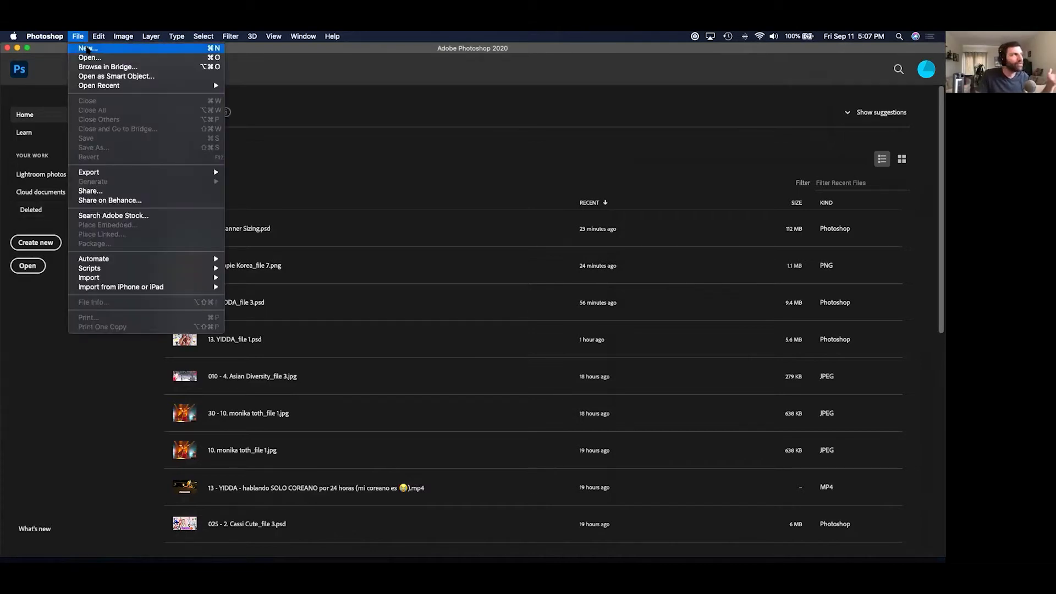
click(86, 49)
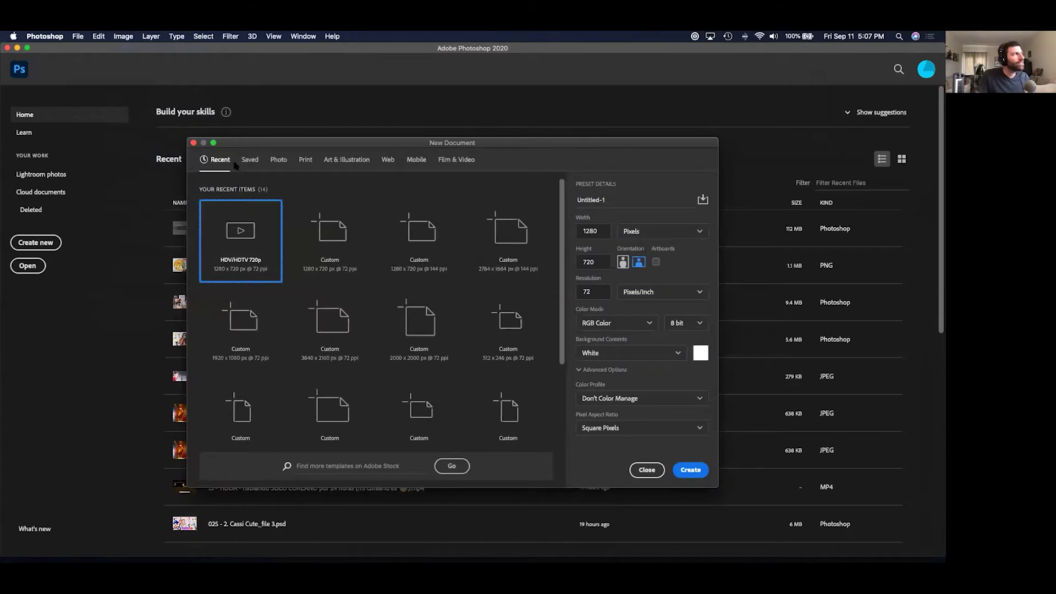
click(250, 161)
click(279, 161)
click(303, 160)
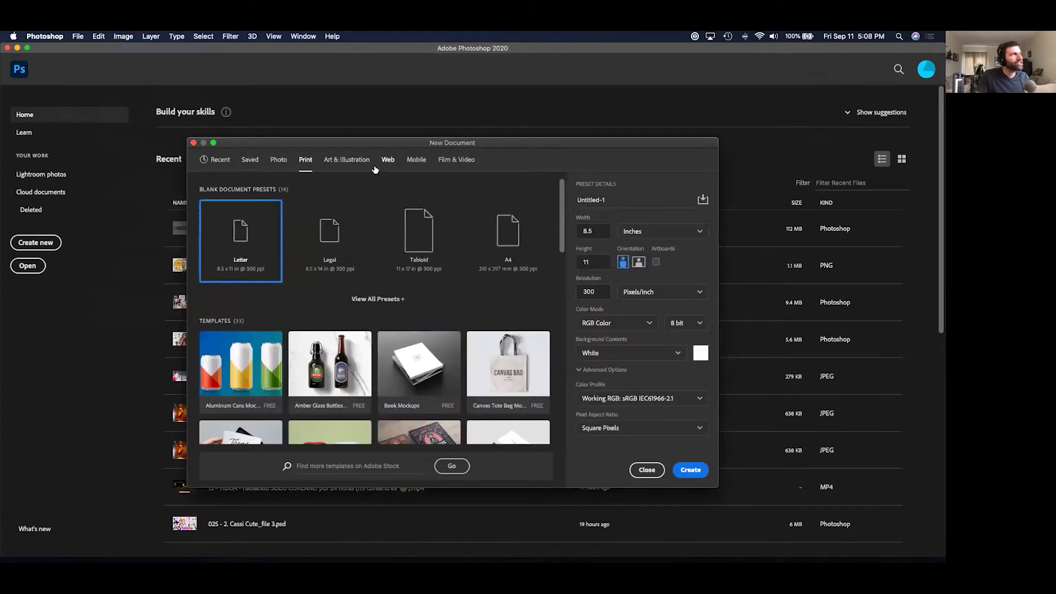
click(461, 163)
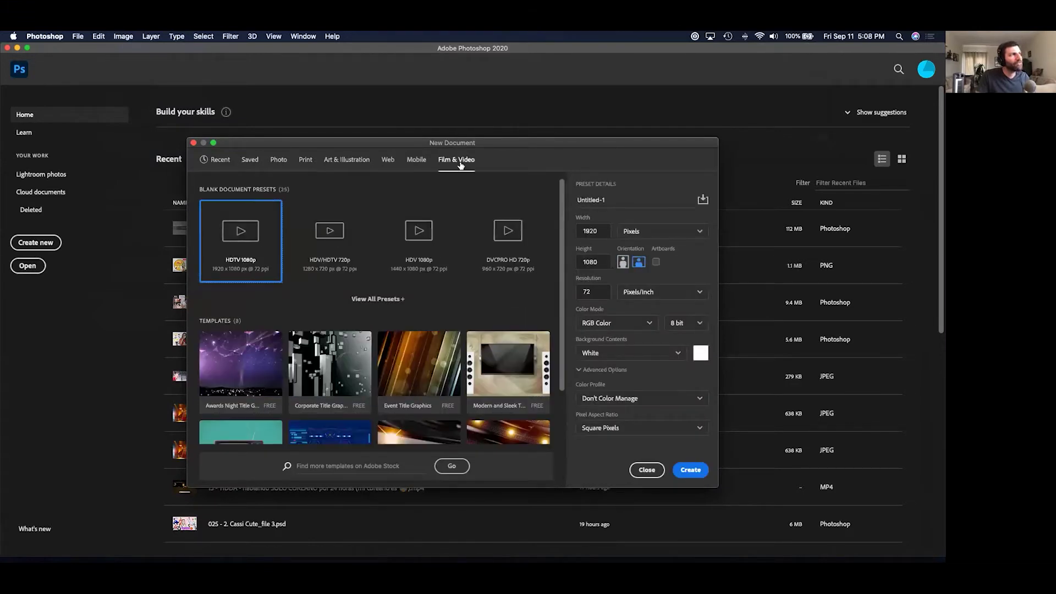
click(322, 247)
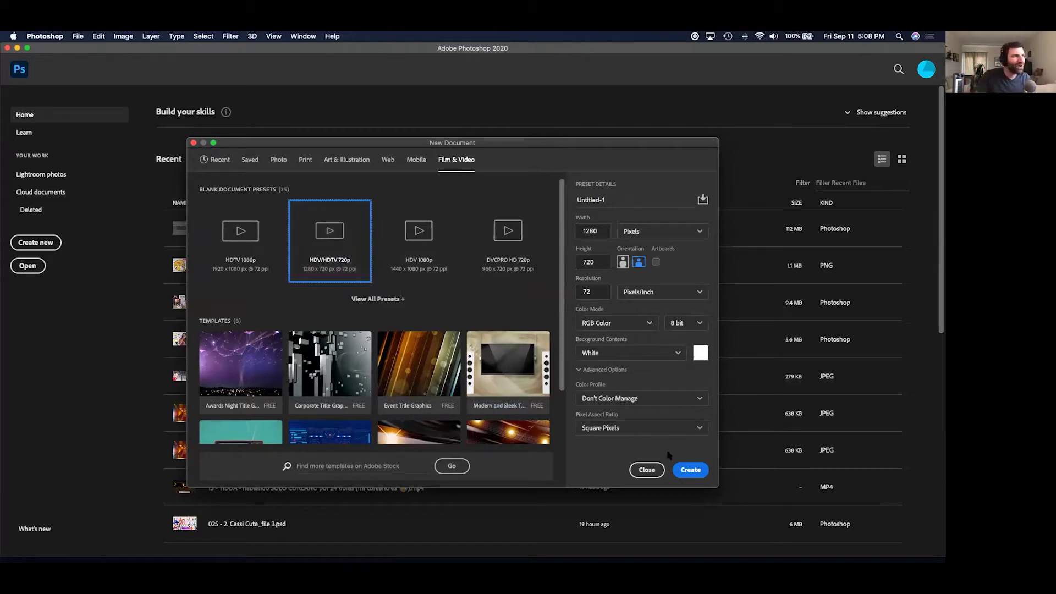
click(682, 471)
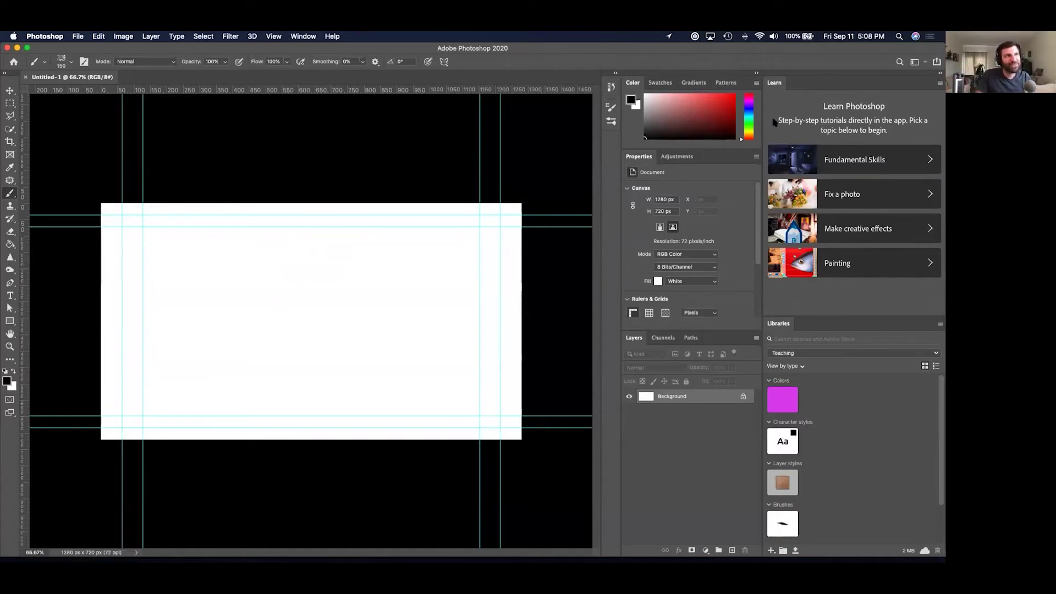
Close the Learn and Libraries panels and collapse the Color and Properties panels.
drag(776, 83, 365, 175)
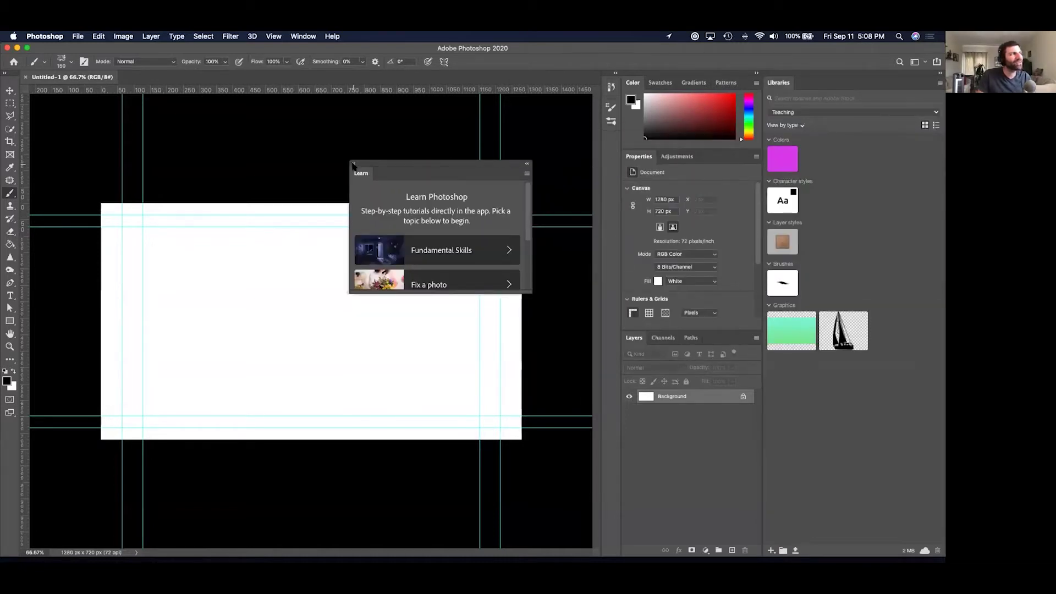
click(353, 164)
drag(775, 83, 389, 132)
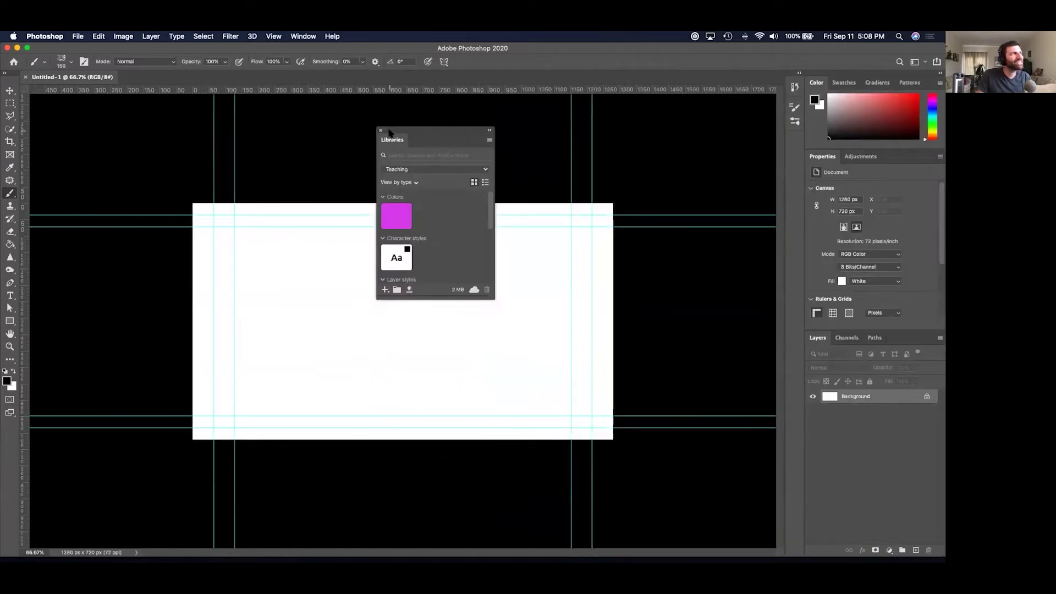
click(380, 131)
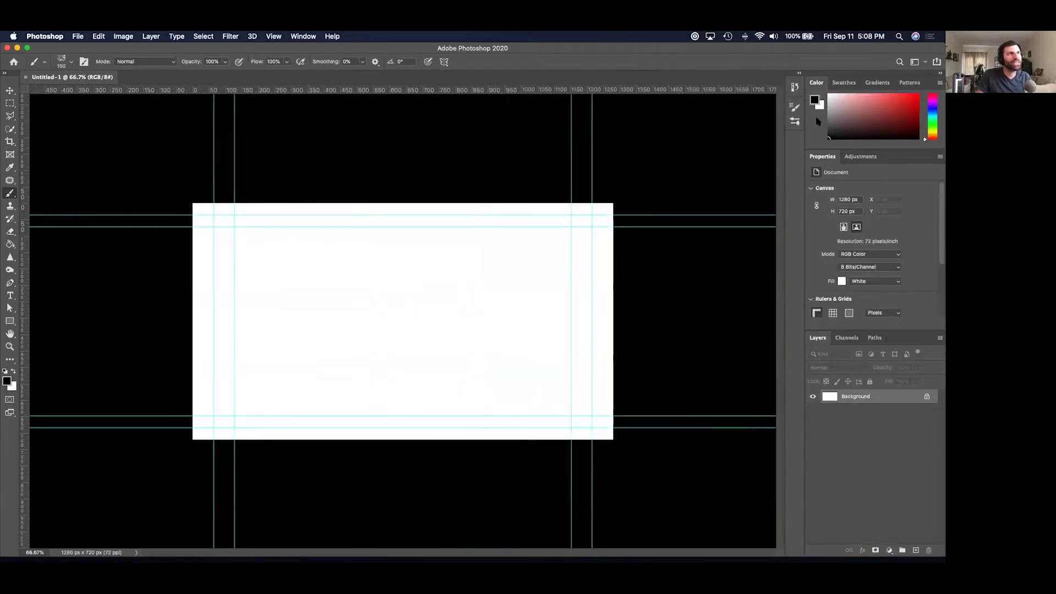
double_click(819, 82)
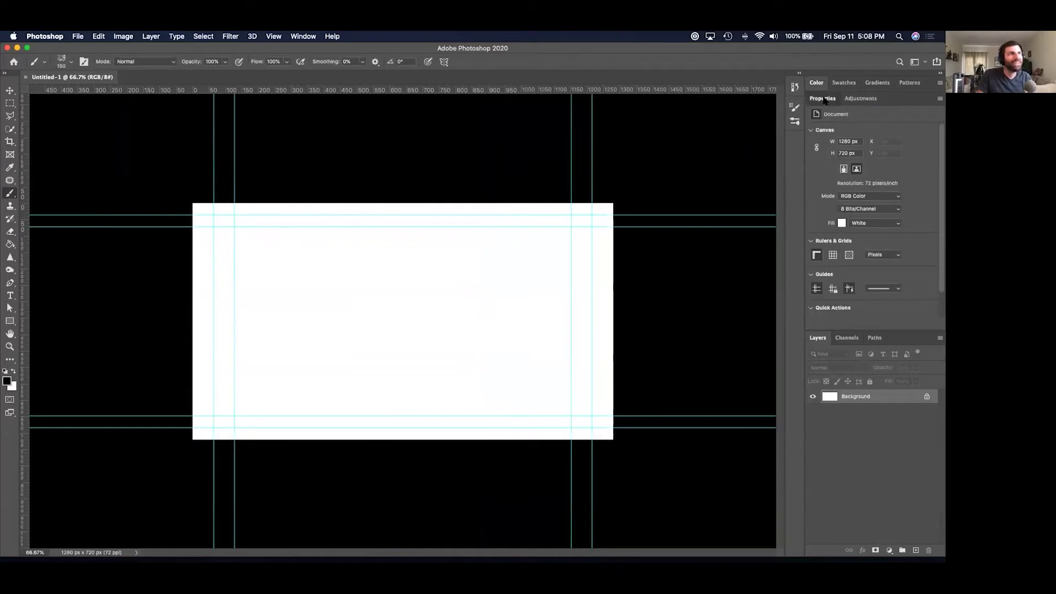
double_click(823, 98)
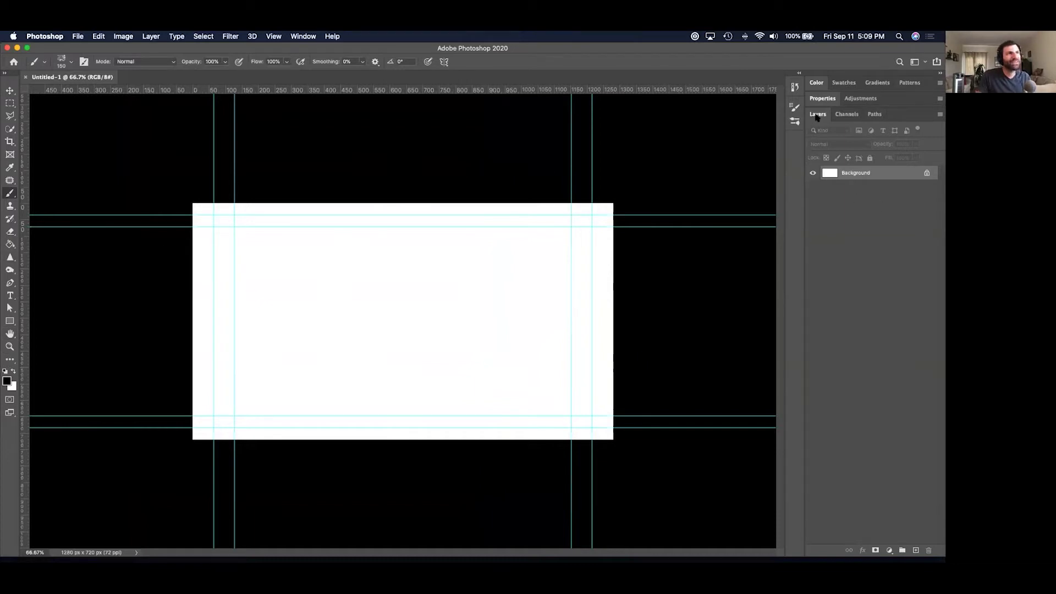
Re-dock Layers as the first tab beside Channels and Paths, and toggle it via Window > Layers.
drag(818, 116, 622, 139)
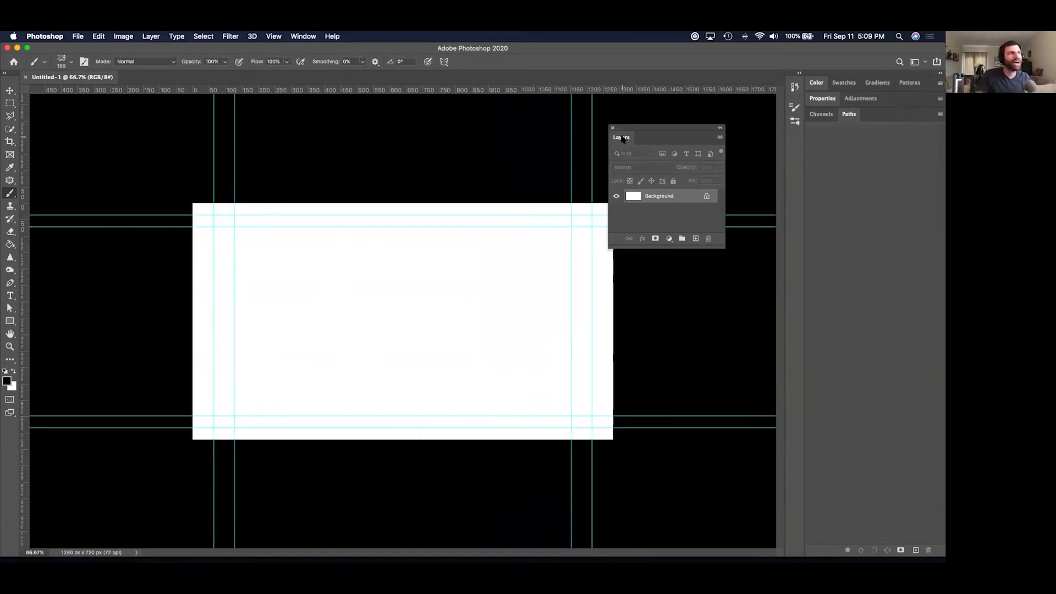
drag(622, 139, 825, 117)
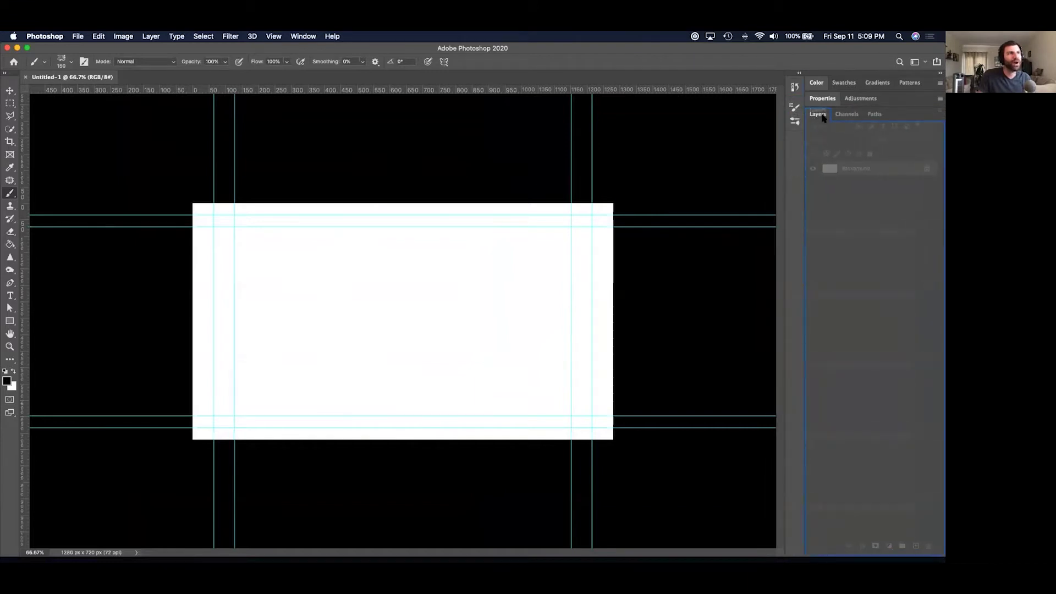
drag(873, 116, 814, 120)
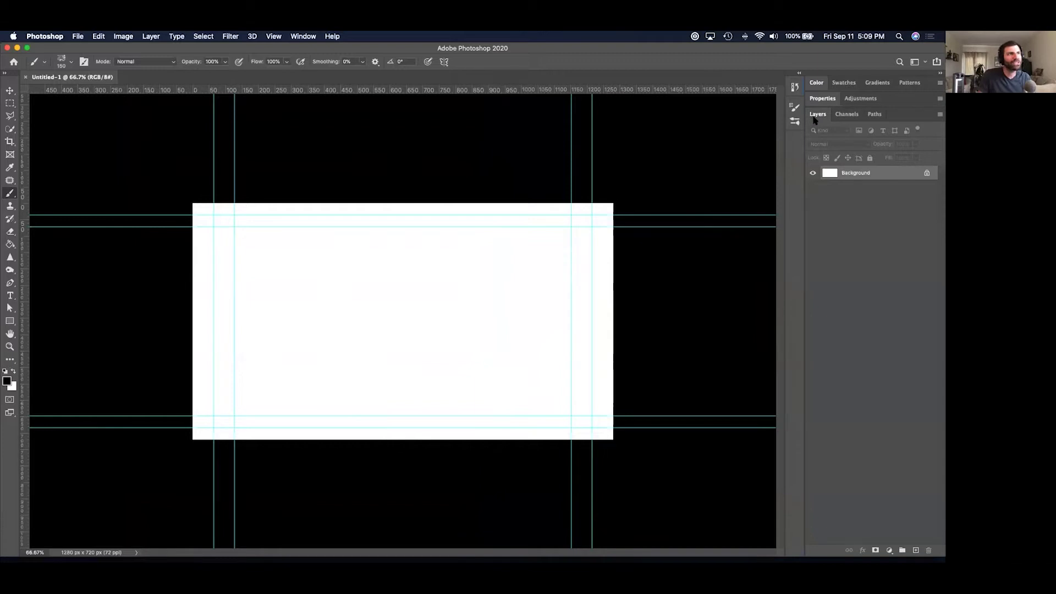
click(304, 36)
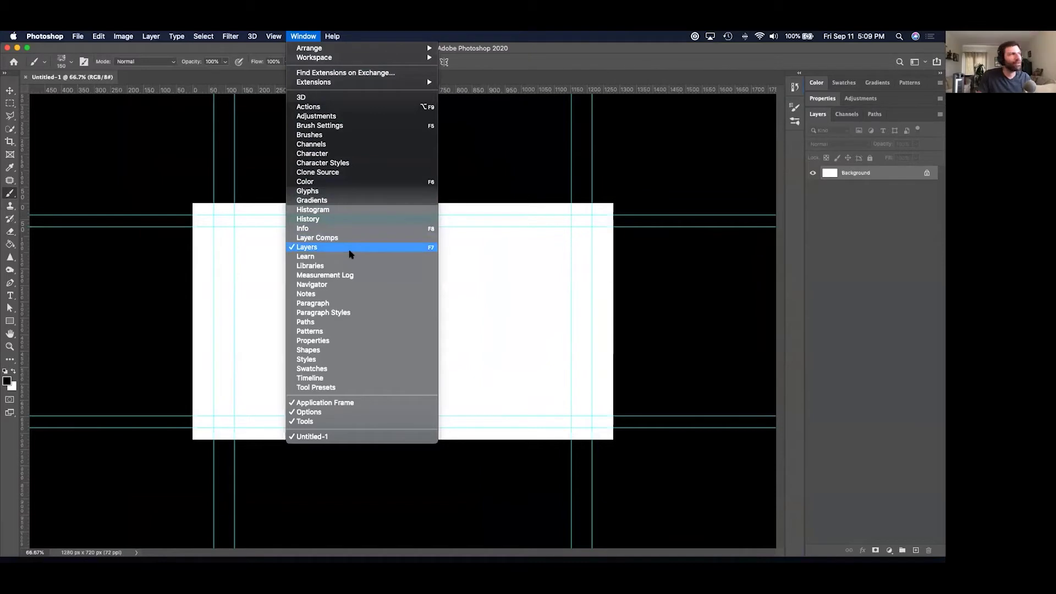
click(350, 248)
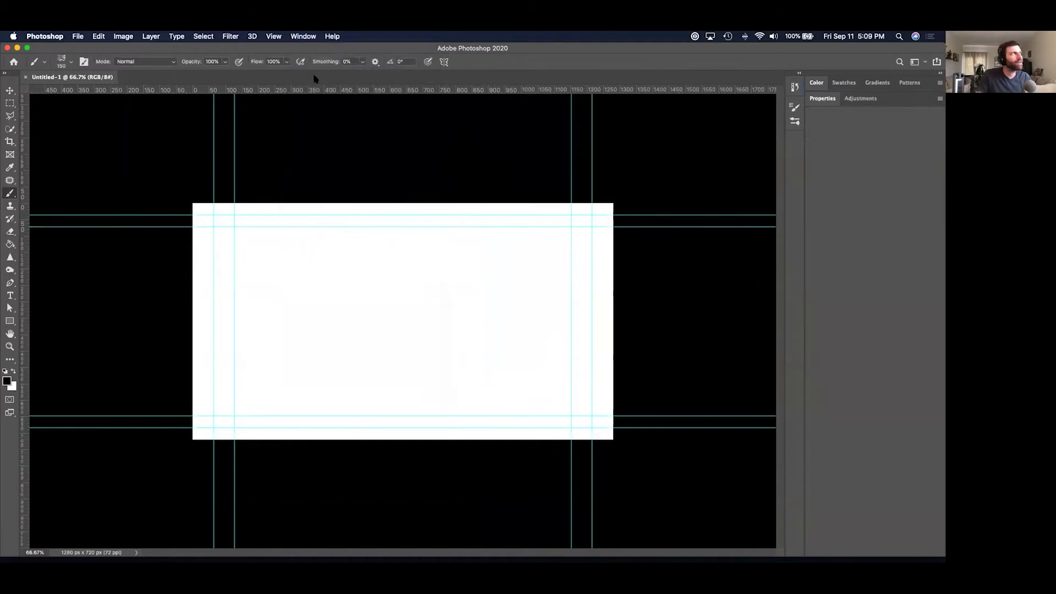
click(306, 36)
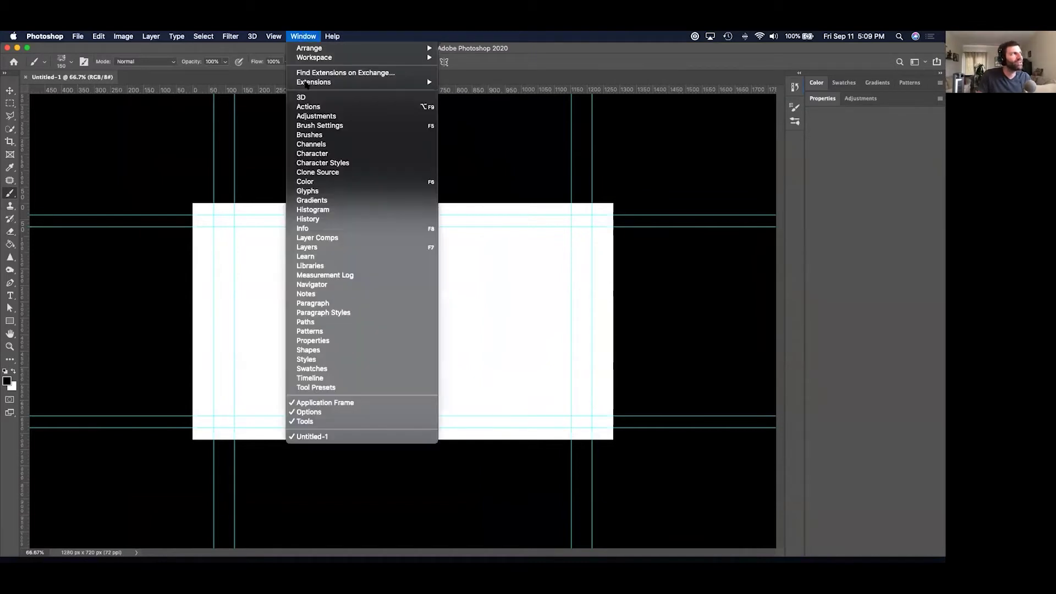
click(329, 247)
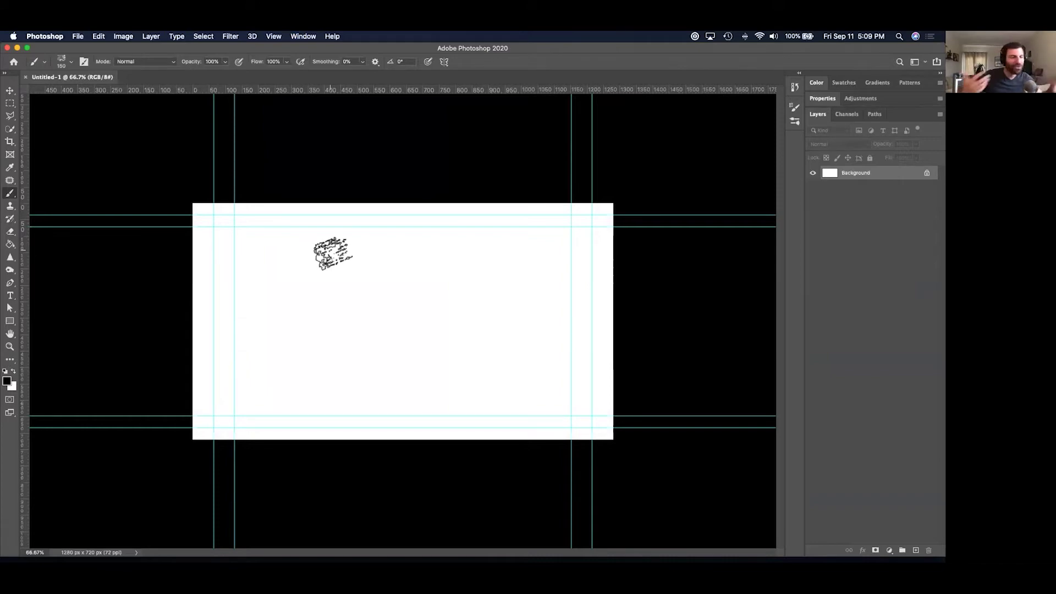
Compare the Asian Diversity images in Quick Look and drag 'Asian Diversity_file 3.jpg' onto the canvas.
key(super+Tab)
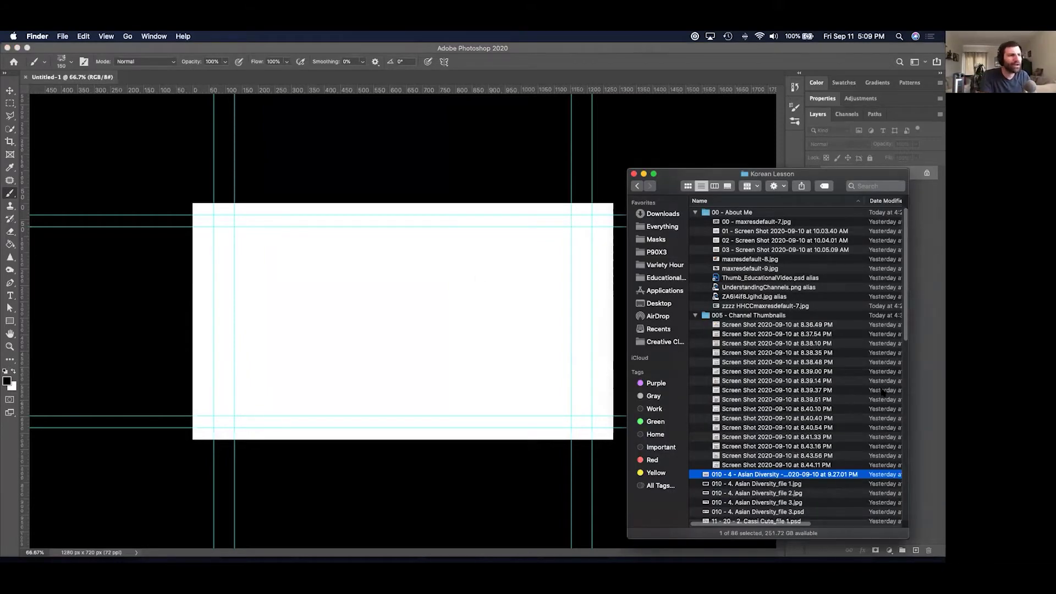
key(space)
key(Down)
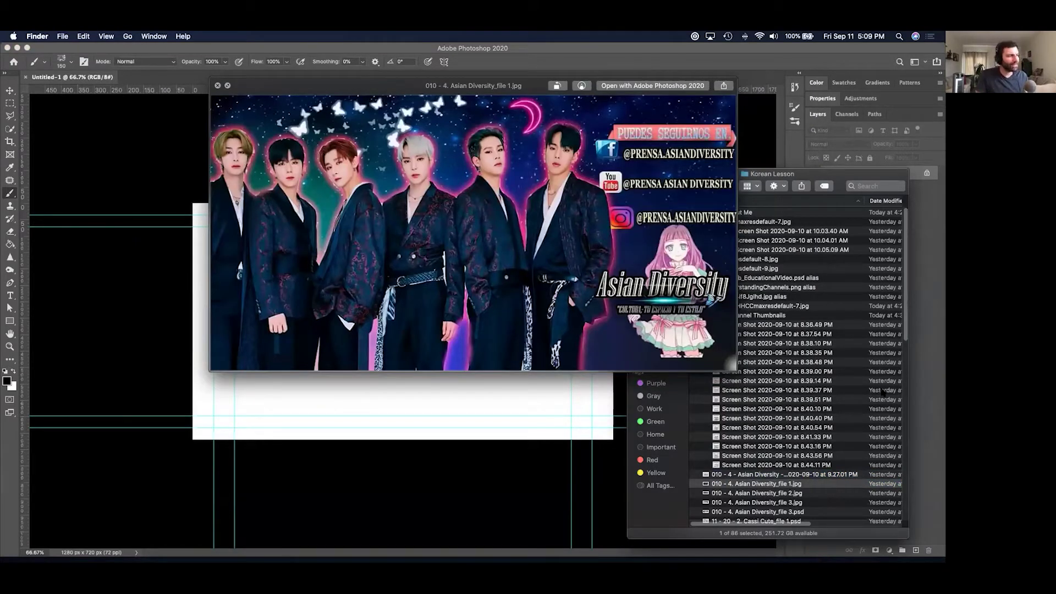
key(Down)
key(Down)
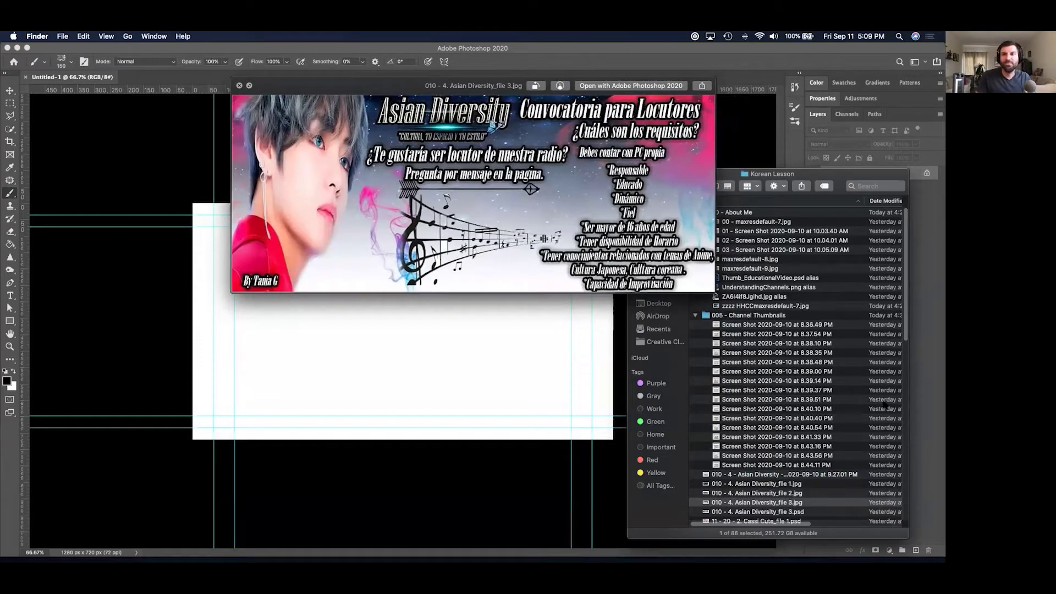
key(space)
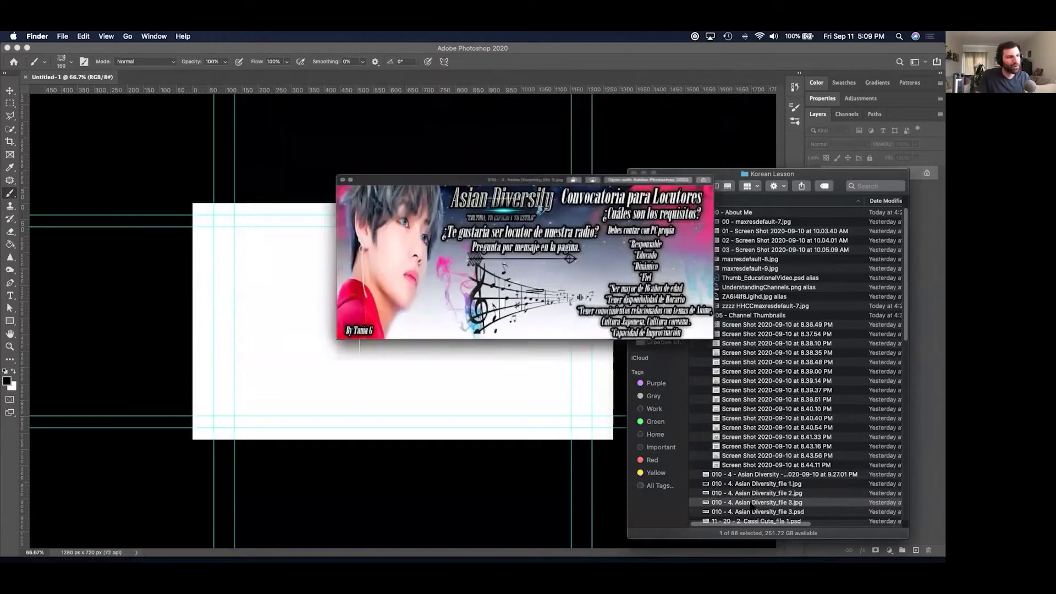
drag(752, 502, 387, 300)
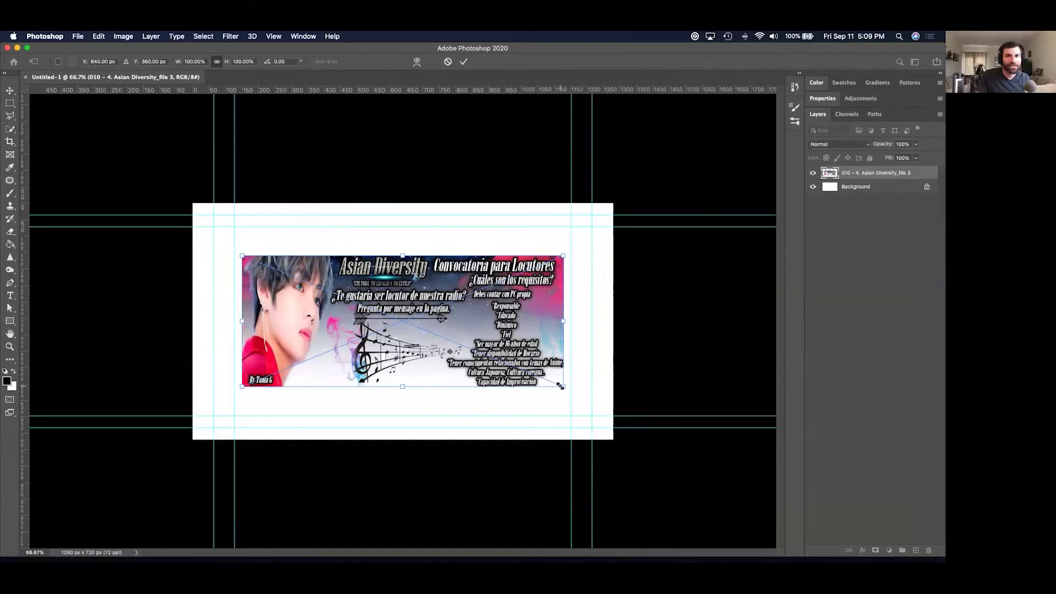
Scale the placed poster to about 183% to fill the canvas, shift it left, and commit.
drag(561, 387, 700, 443)
drag(240, 255, 193, 222)
drag(699, 234, 777, 198)
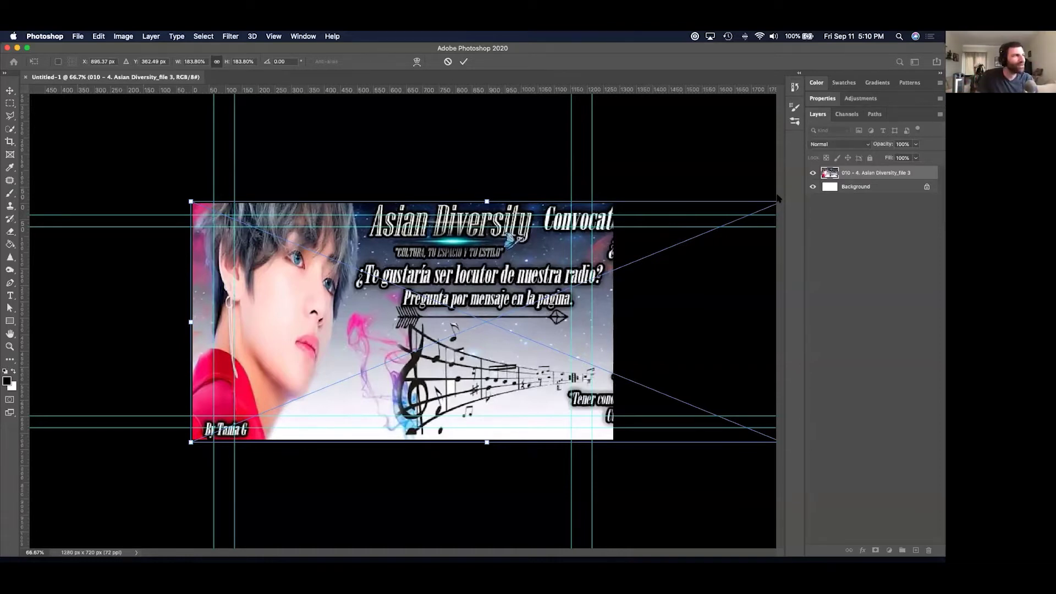
mouse_move(520, 225)
mouse_down()
mouse_move(377, 222)
mouse_move(591, 235)
mouse_move(519, 229)
mouse_up()
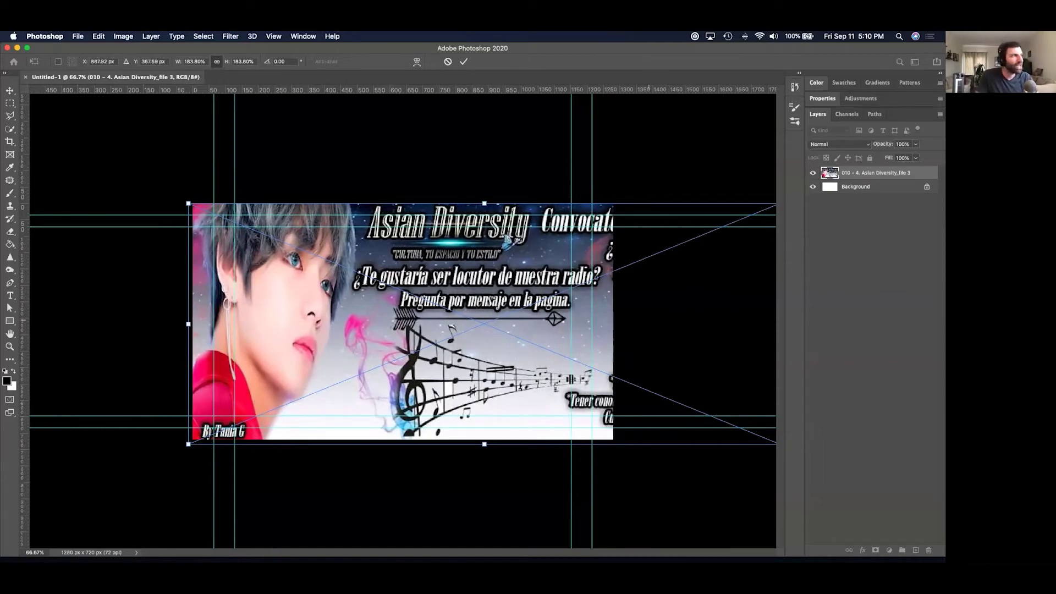
key(Return)
Slide the poster left and right with the Move tool, finishing with a 58 px nudge right.
key(b)
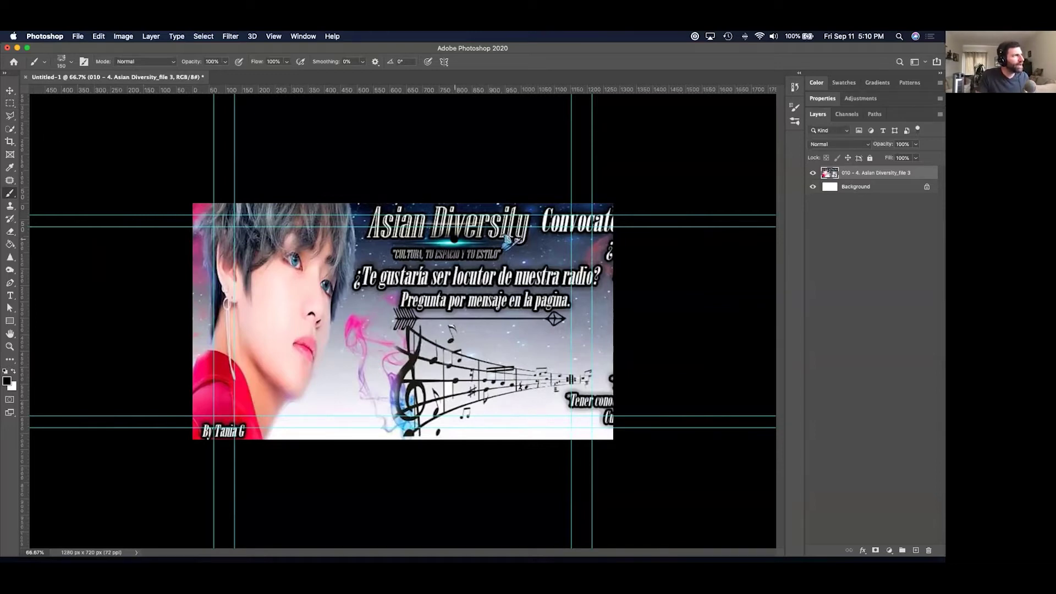
click(9, 89)
drag(578, 292, 731, 292)
drag(649, 256, 521, 280)
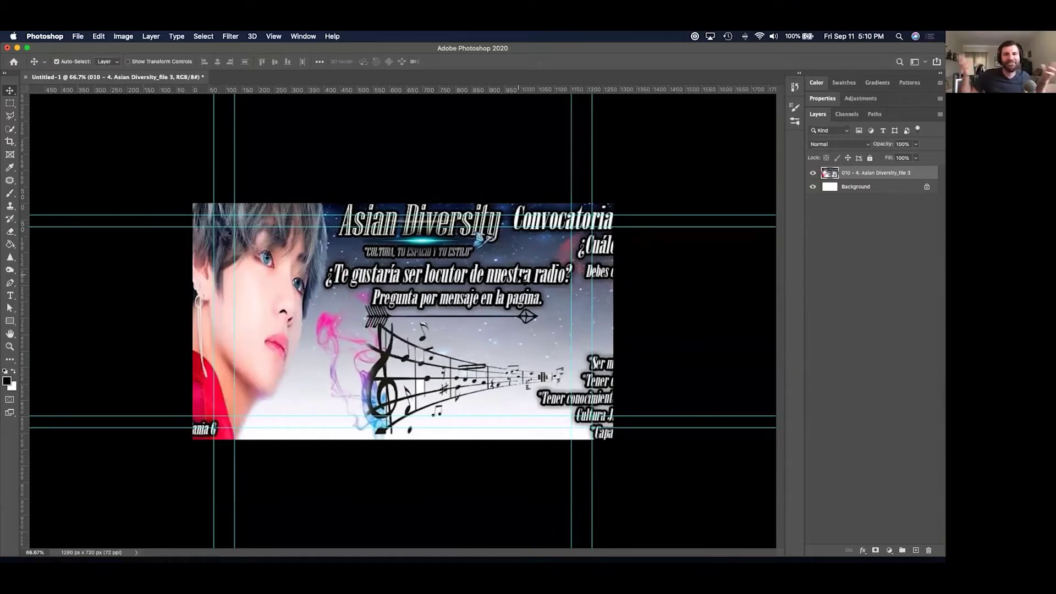
drag(488, 278, 519, 276)
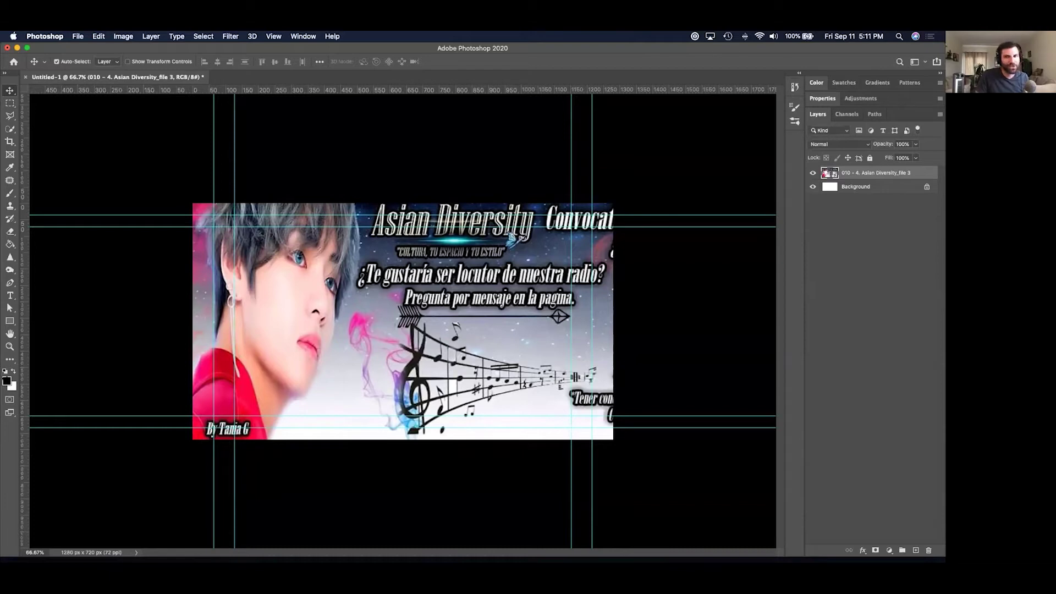
Copy and paste the title area as a new layer, try placing it, then delete that layer.
click(10, 102)
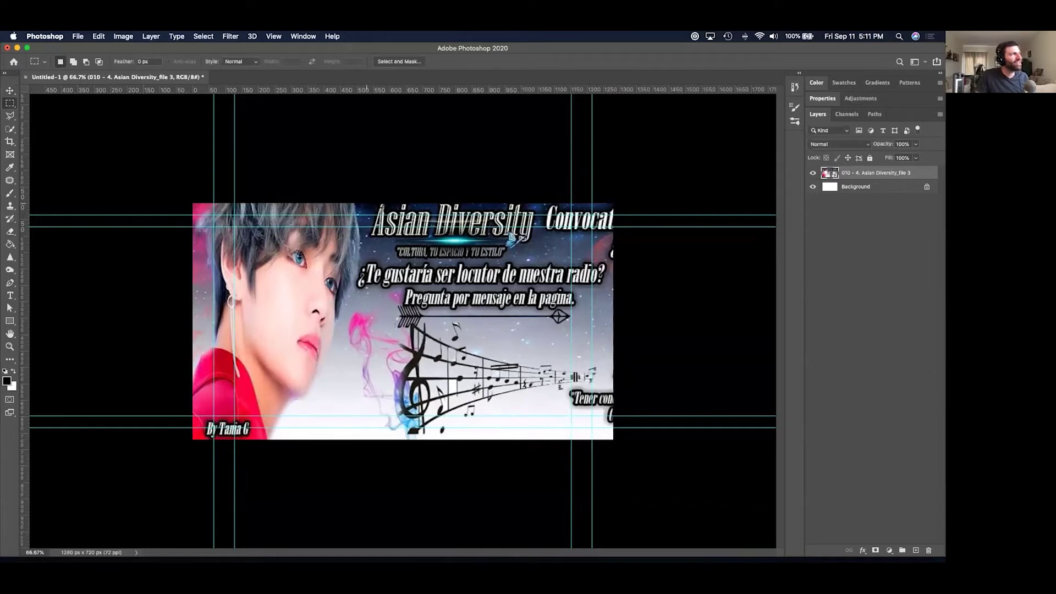
drag(363, 202, 539, 245)
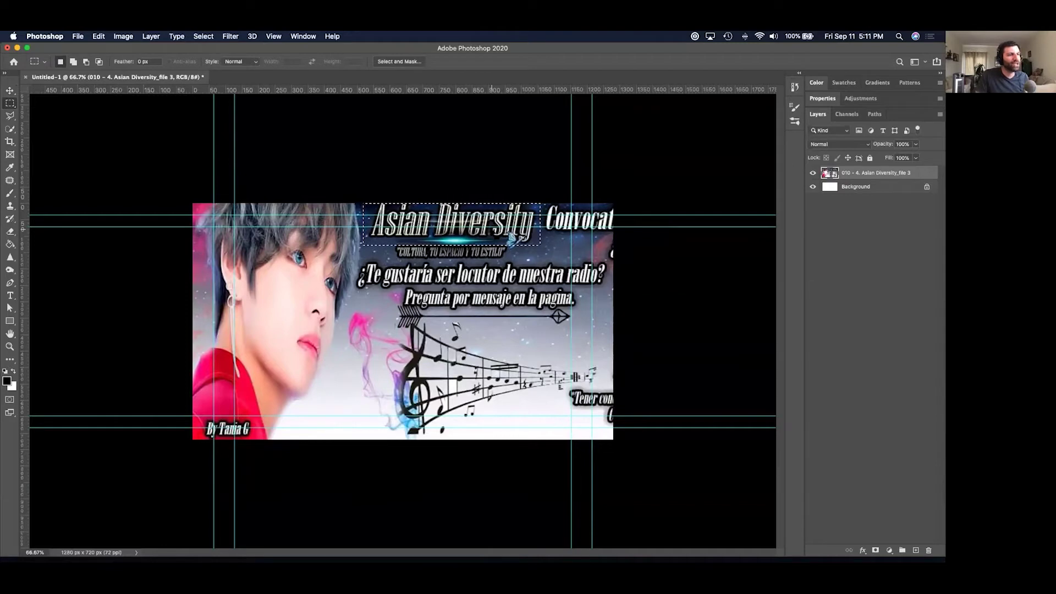
click(98, 36)
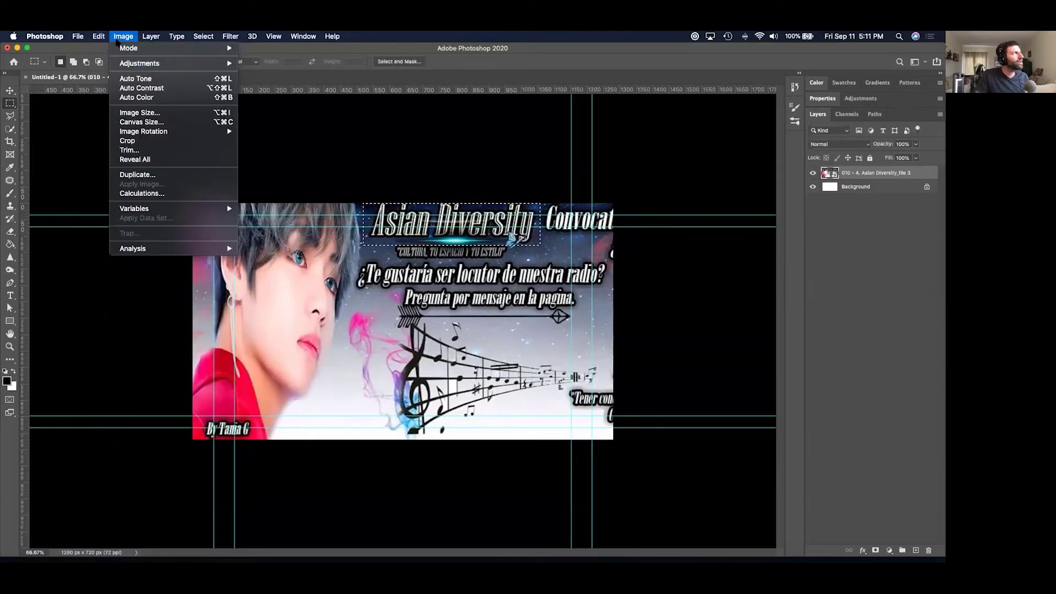
mouse_move(103, 37)
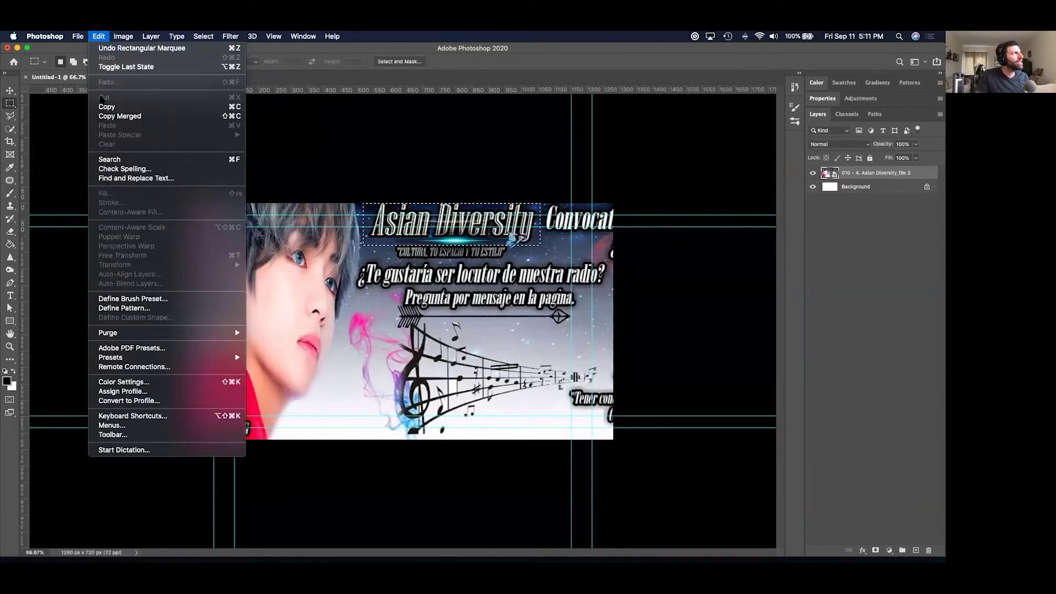
click(103, 107)
click(98, 36)
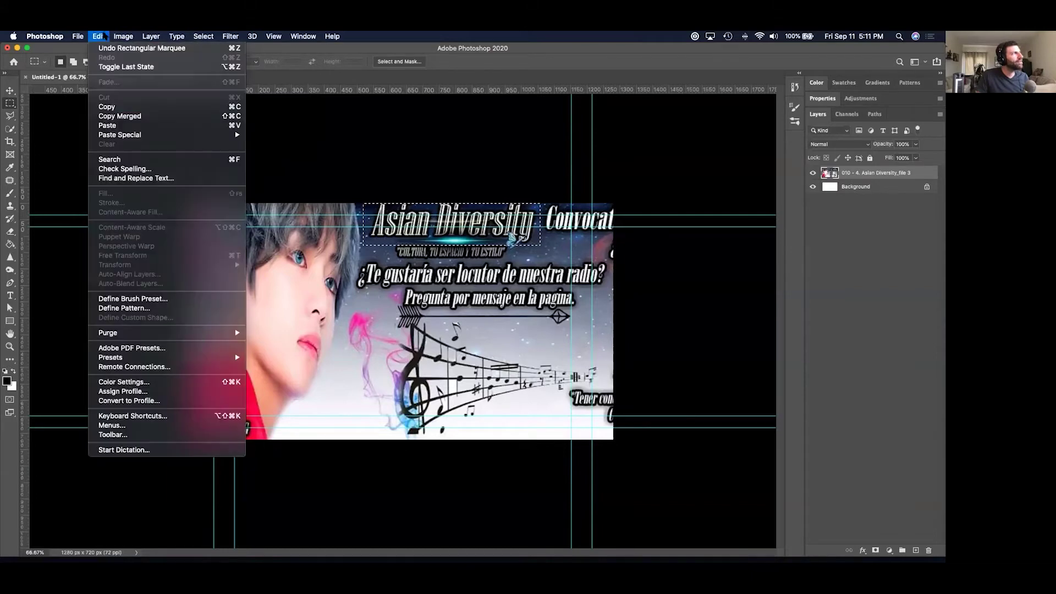
click(107, 125)
click(10, 90)
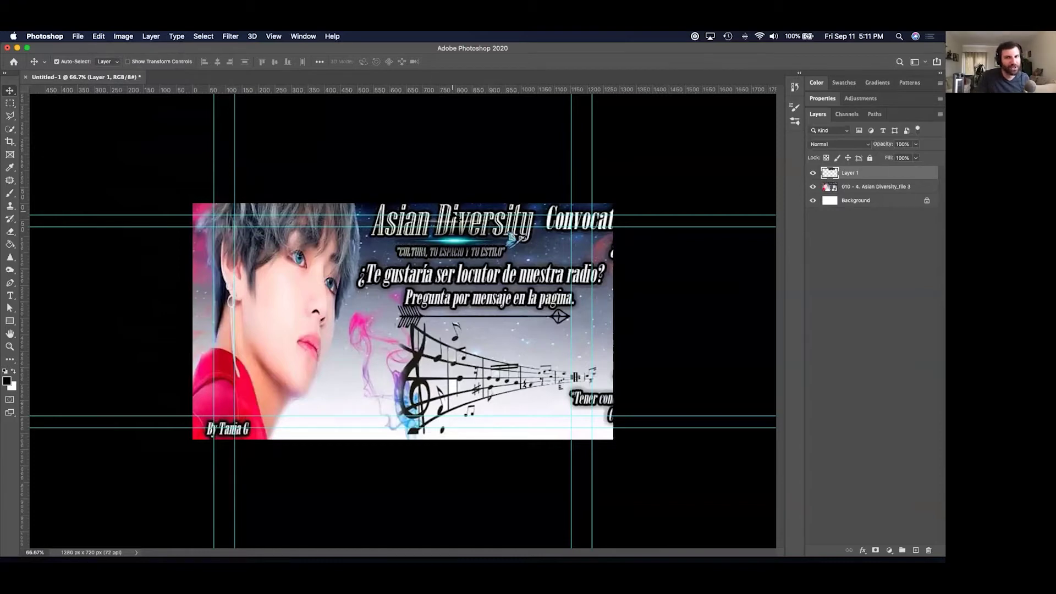
drag(460, 219, 511, 317)
drag(509, 280, 532, 266)
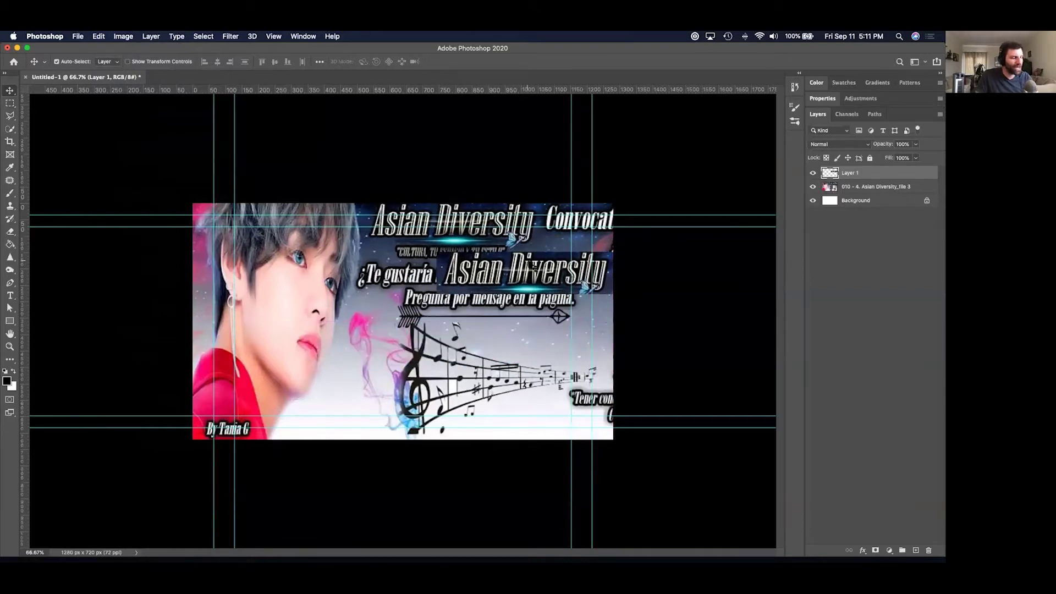
drag(914, 308, 929, 550)
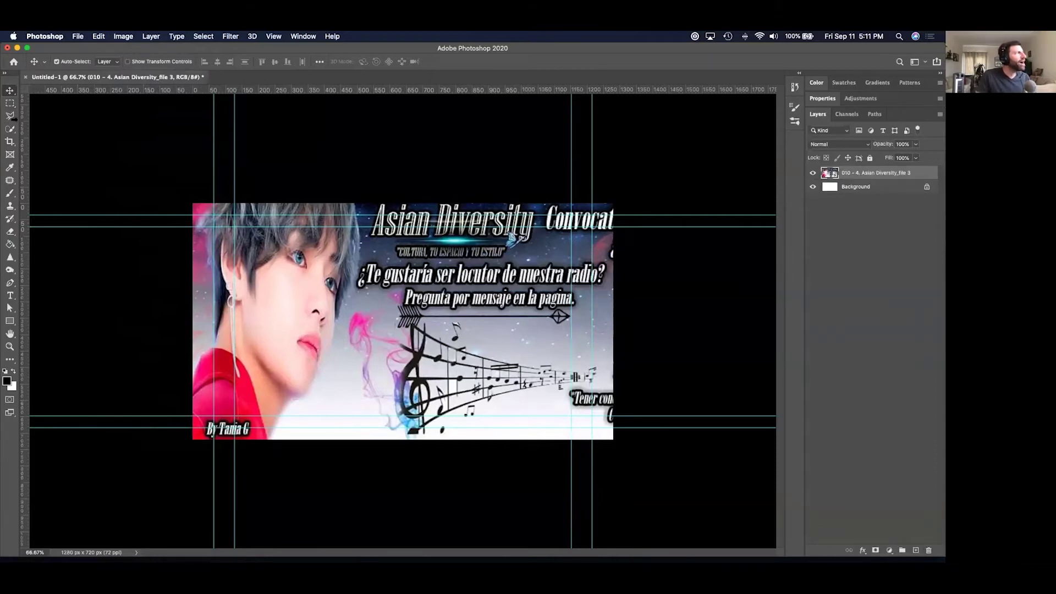
Select the Asian Diversity title banner more tightly and paste it as a new Layer 1.
click(8, 104)
drag(359, 203, 536, 247)
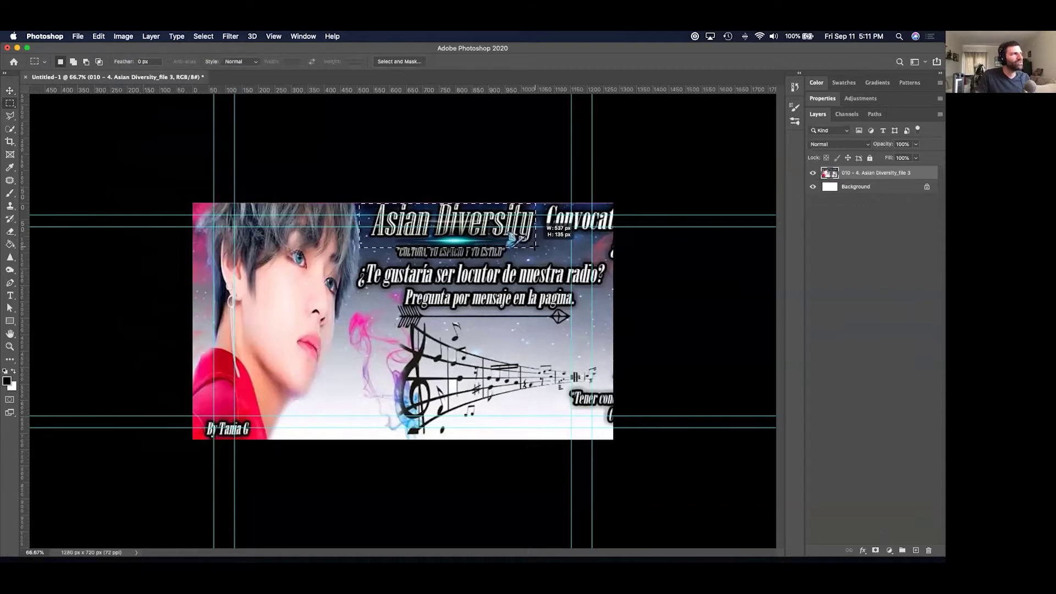
click(99, 36)
click(107, 106)
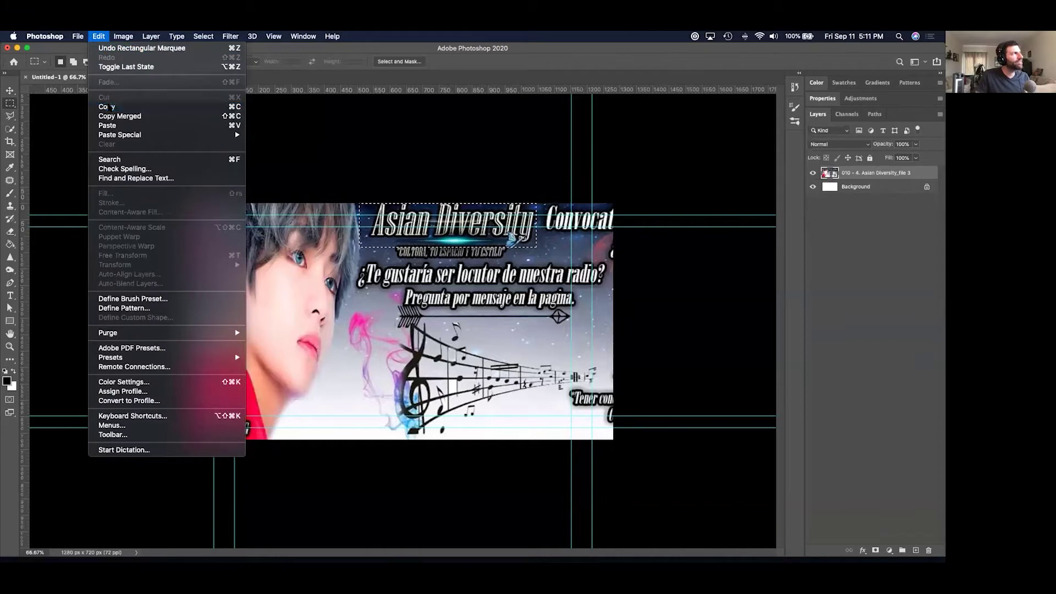
click(98, 36)
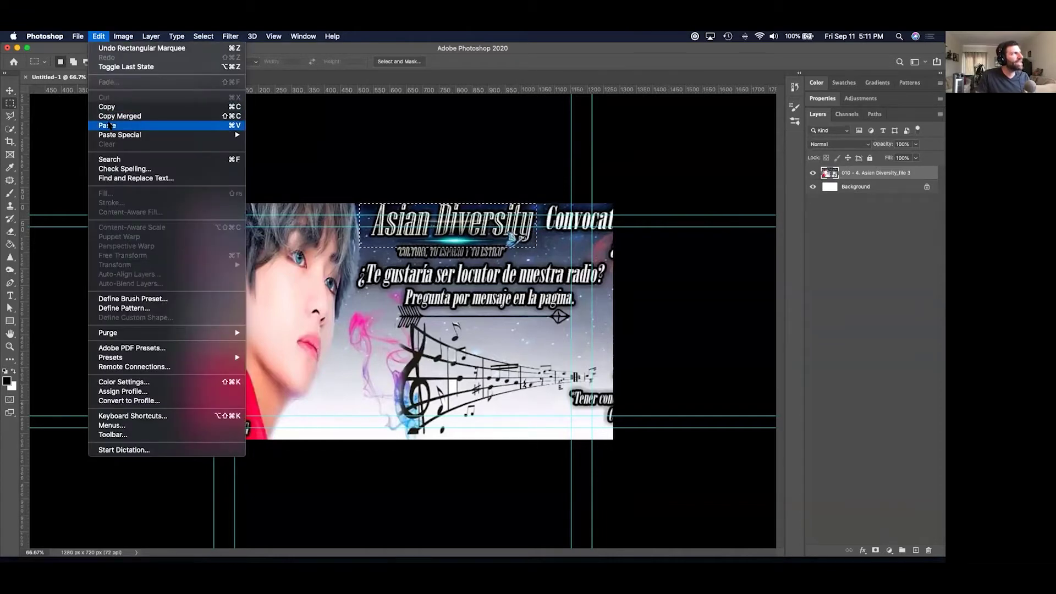
click(107, 125)
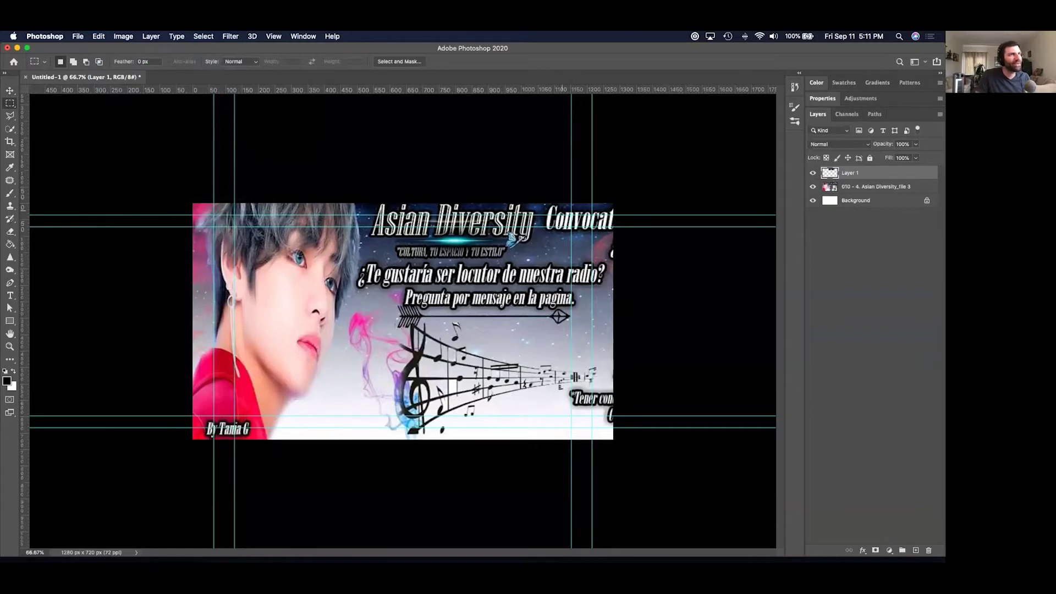
click(8, 92)
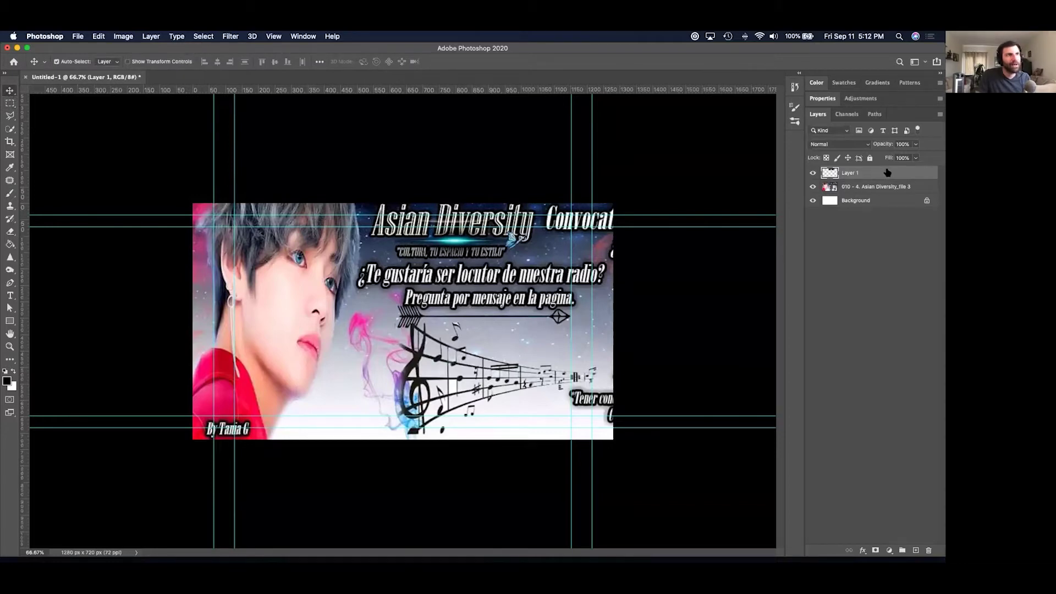
Check the banner copy by hiding the poster layer, then move it back to the top.
key(Delete)
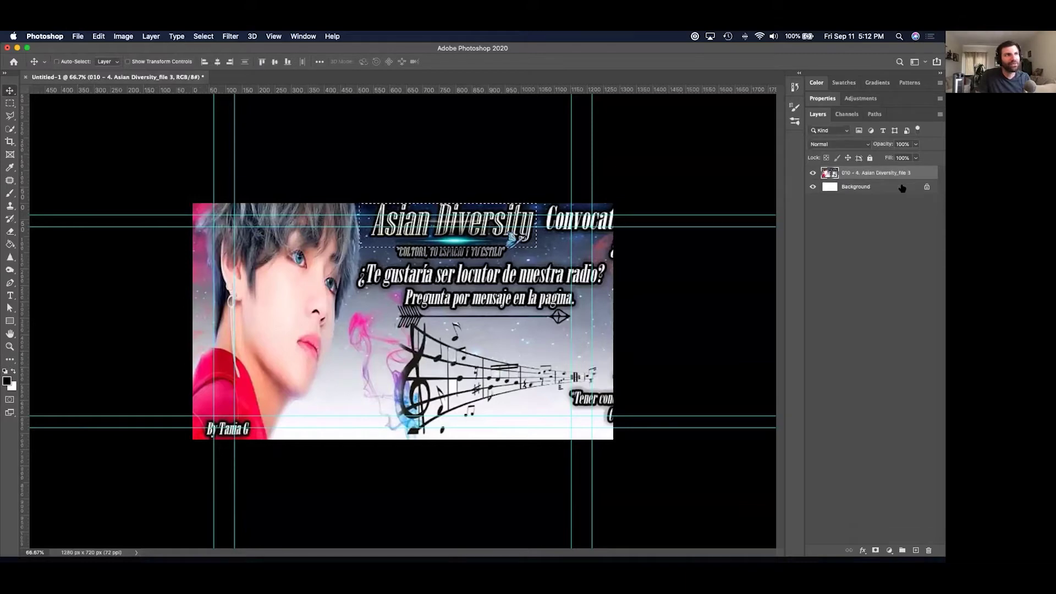
key(super+z)
key(Delete)
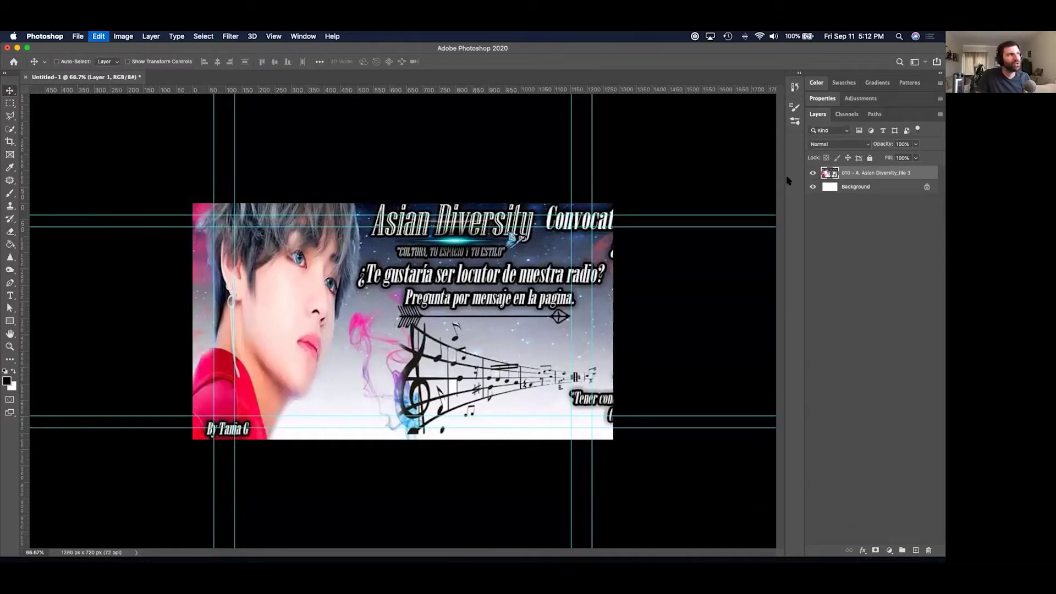
key(super+z)
key(Delete)
key(super+z)
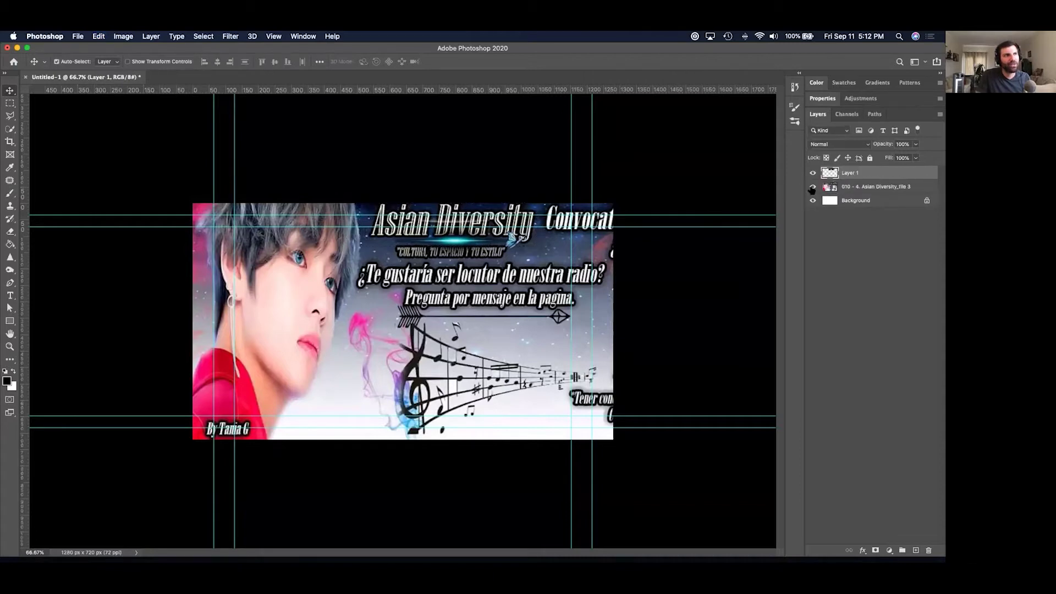
click(812, 187)
drag(443, 247, 422, 334)
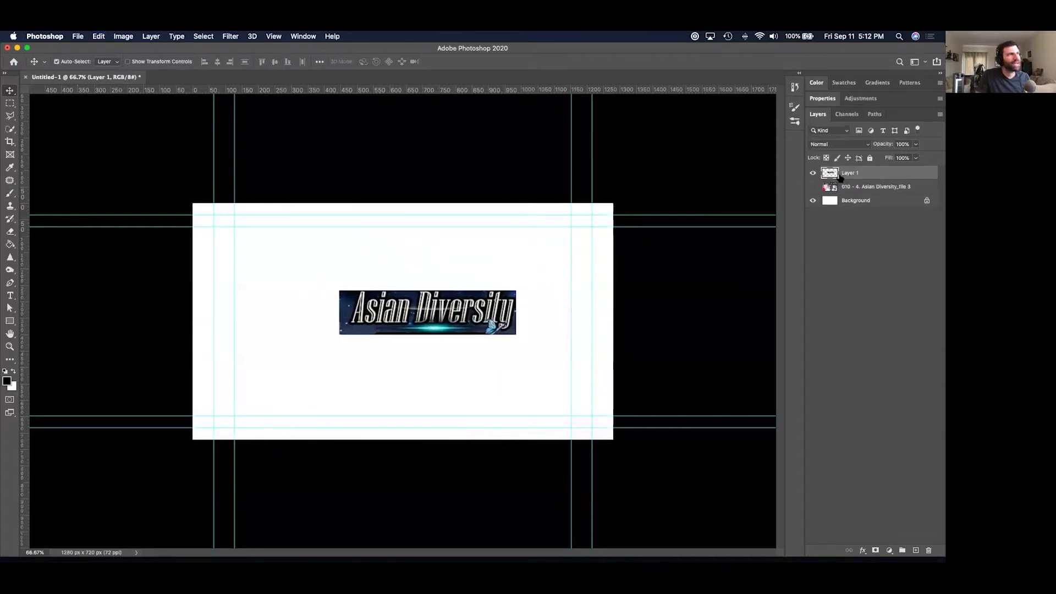
click(812, 187)
drag(425, 300, 444, 224)
click(273, 295)
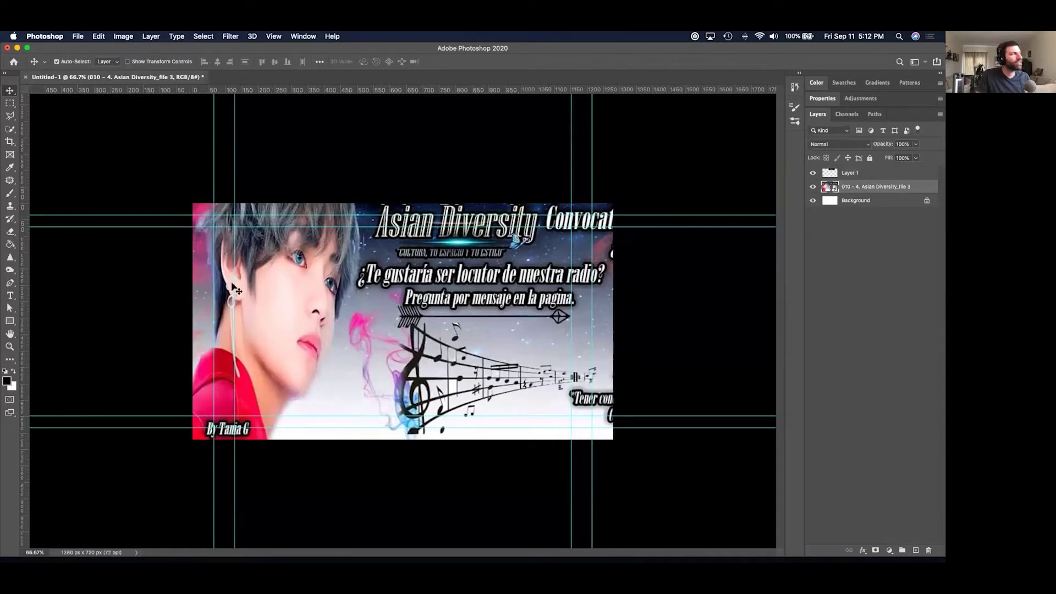
Select the left 530 × 720 px face strip and copy it onto a new Layer 2.
click(10, 103)
drag(193, 204, 366, 440)
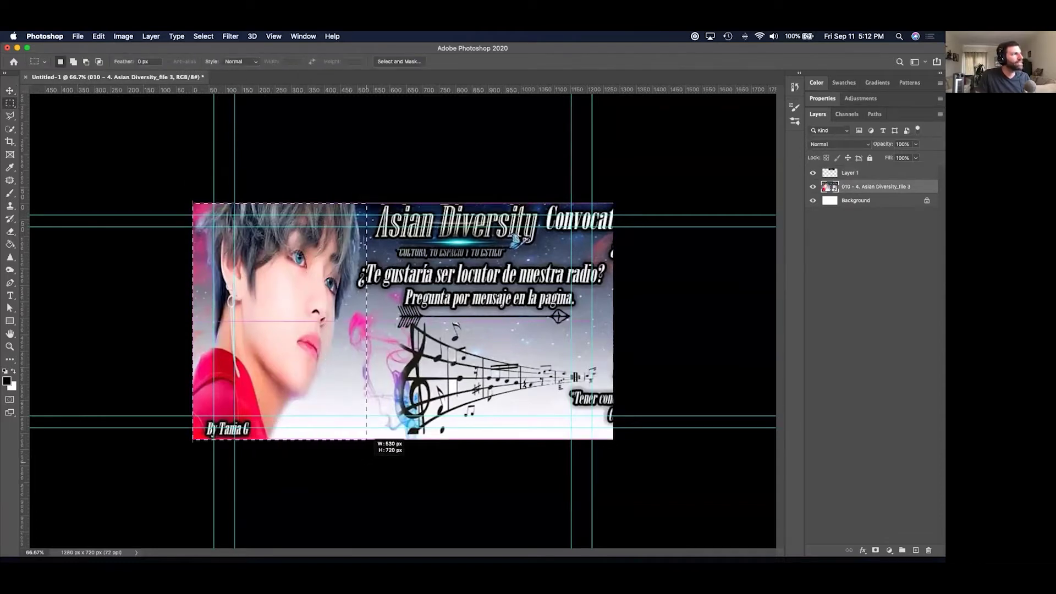
click(99, 35)
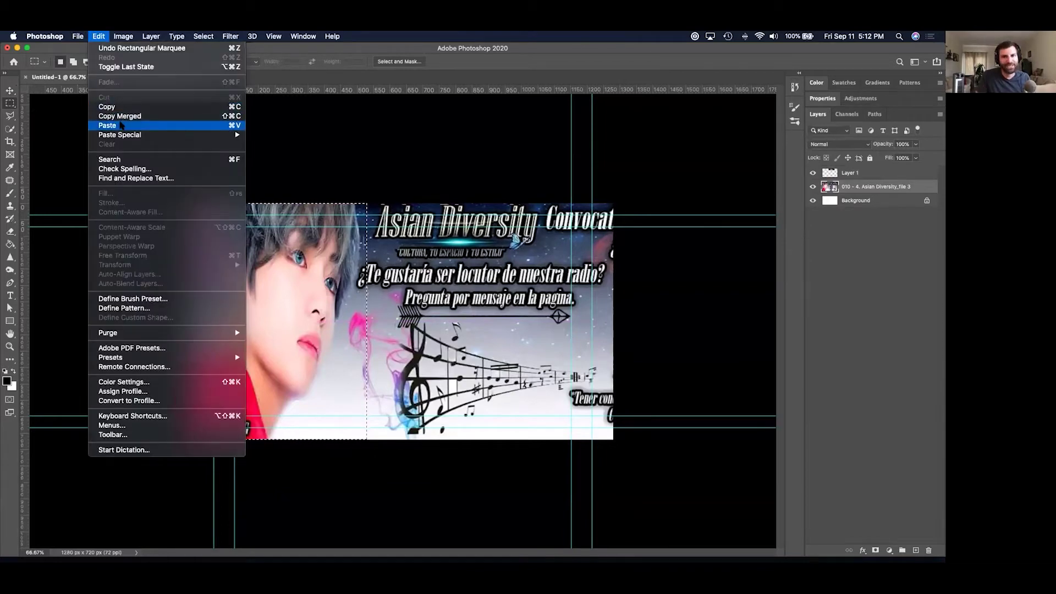
click(121, 125)
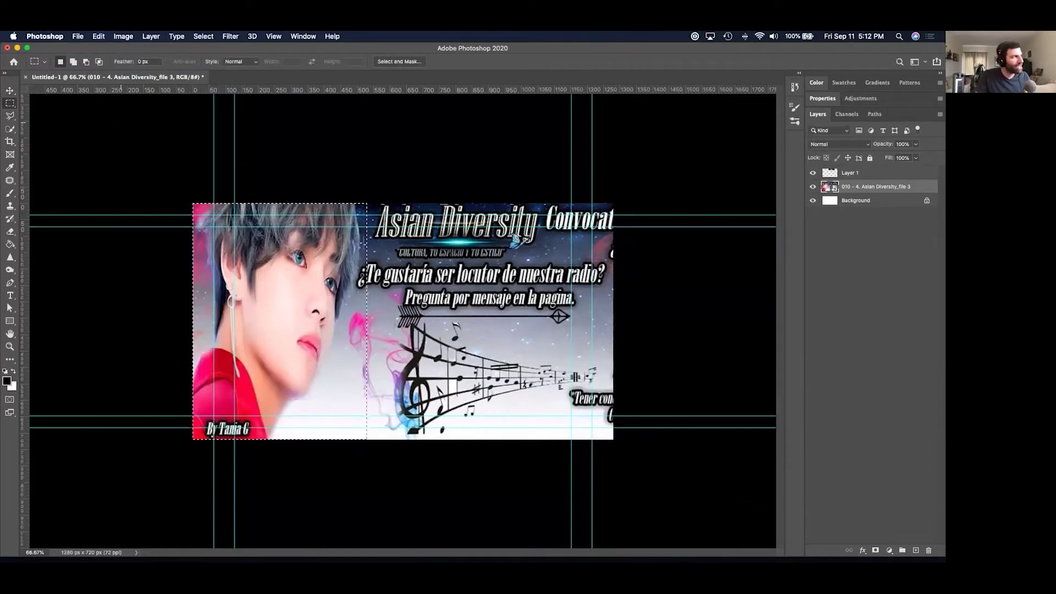
key(super+j)
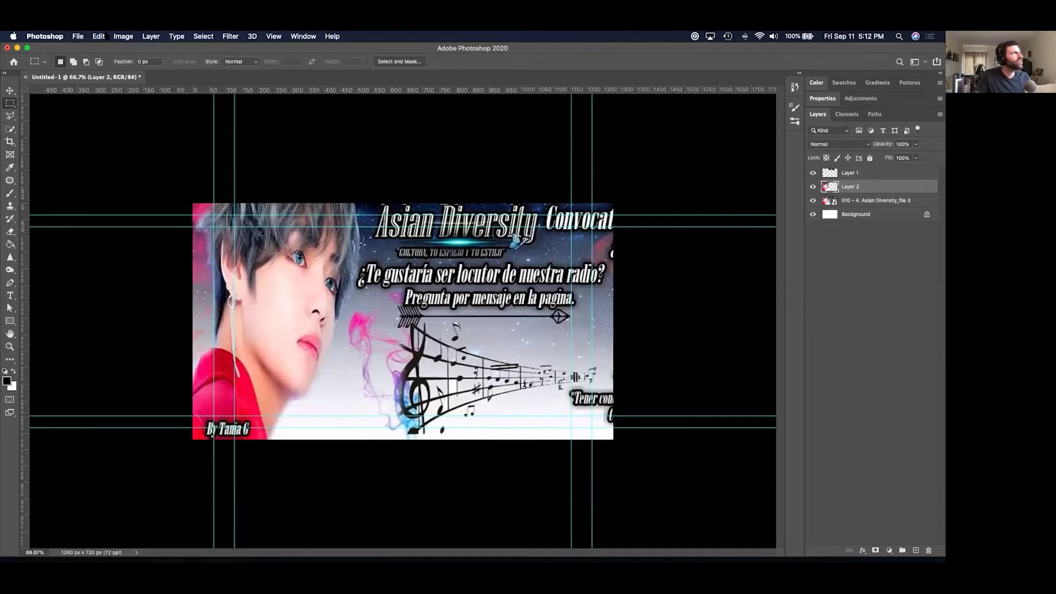
click(98, 37)
click(107, 48)
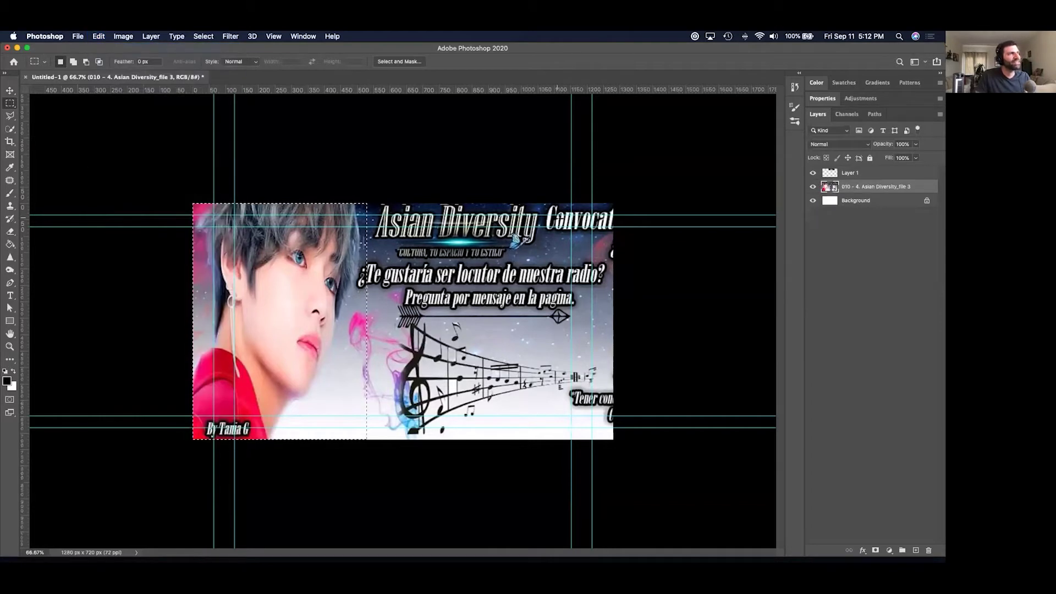
key(super+v)
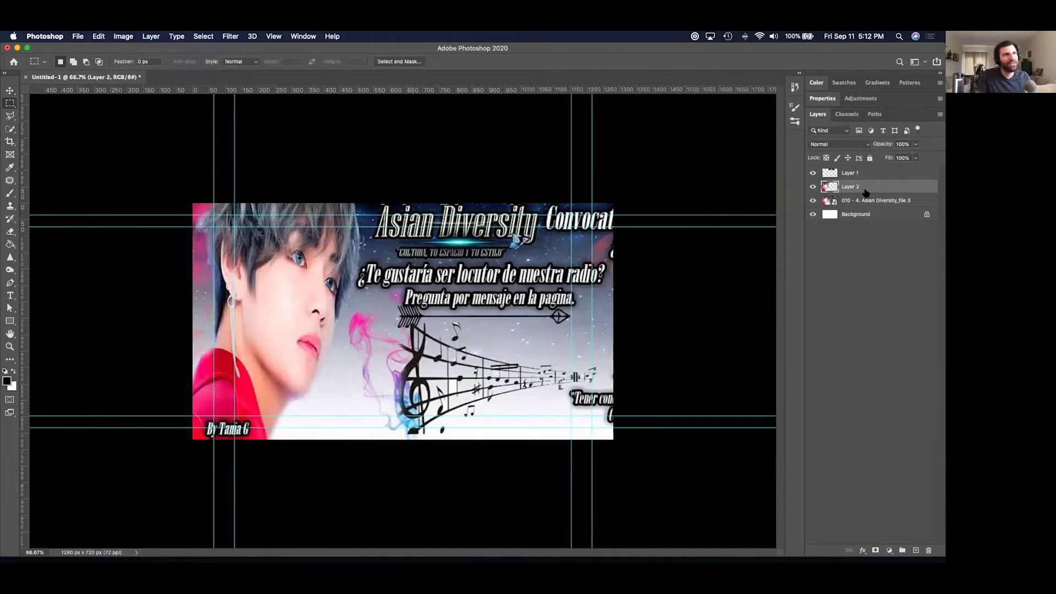
Toggle the poster and banner layers' visibility to check the new face layer.
click(813, 201)
click(812, 173)
click(812, 173)
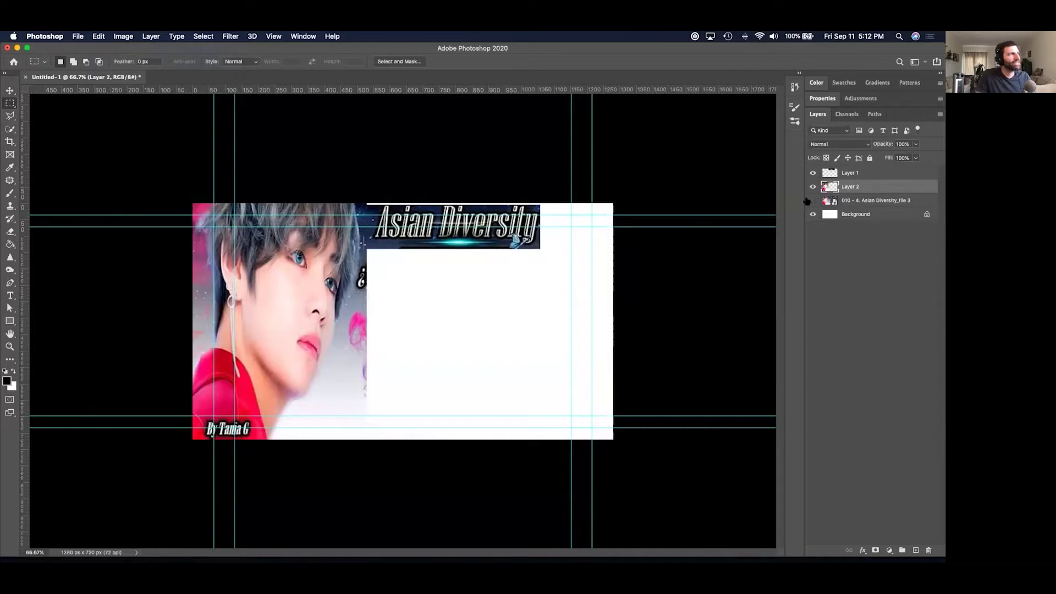
click(812, 201)
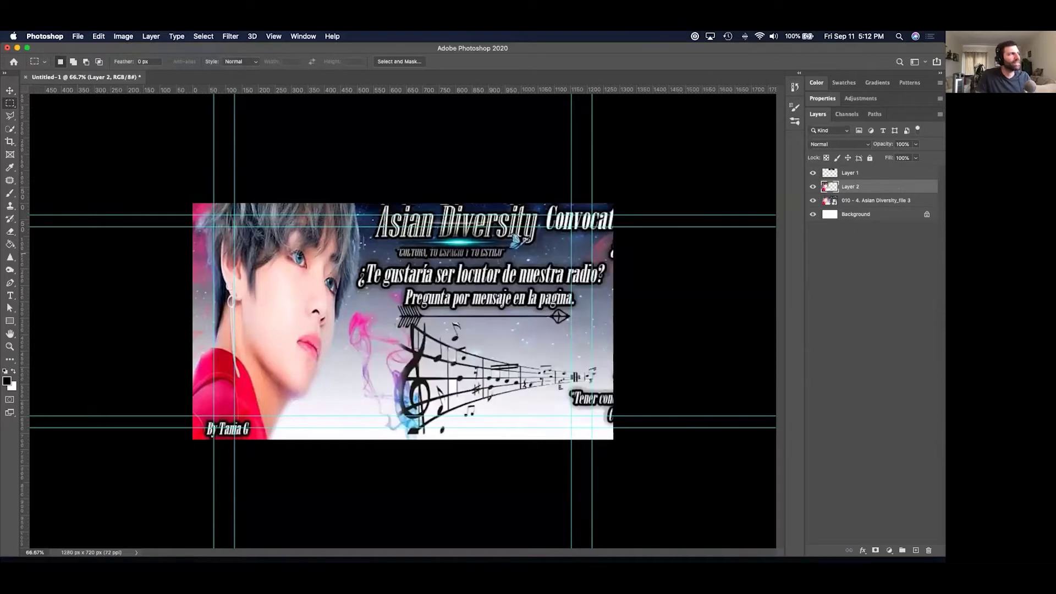
click(10, 90)
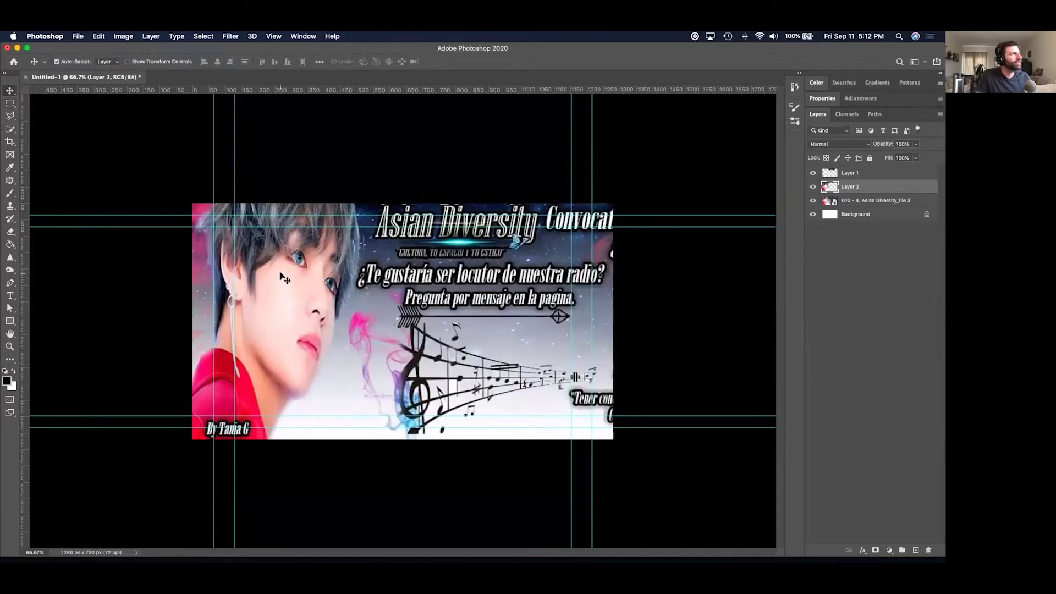
click(98, 36)
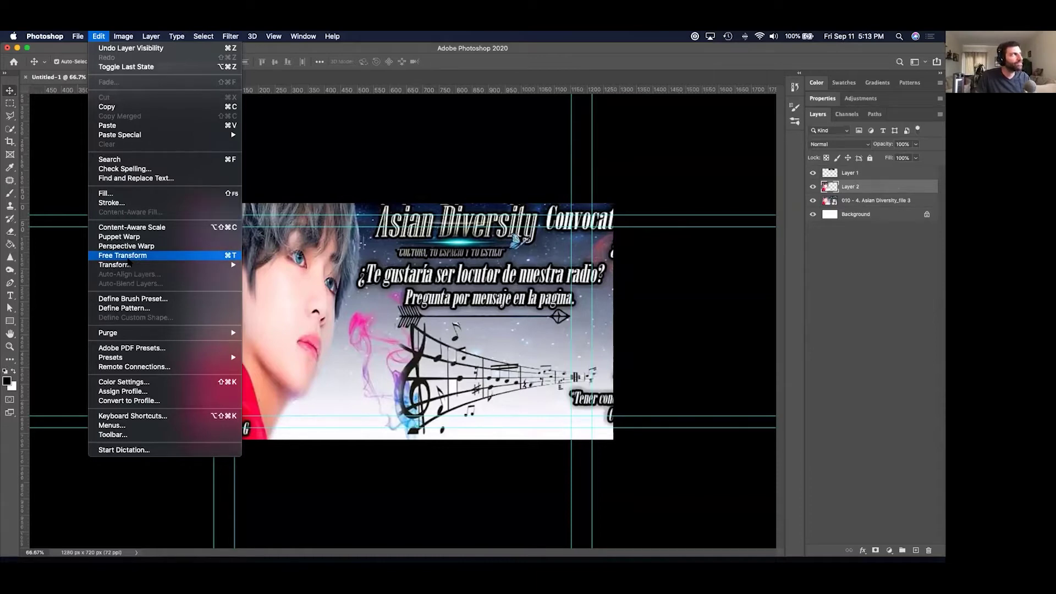
Try resizing and moving the face layer, then cancel and undo those changes.
click(128, 259)
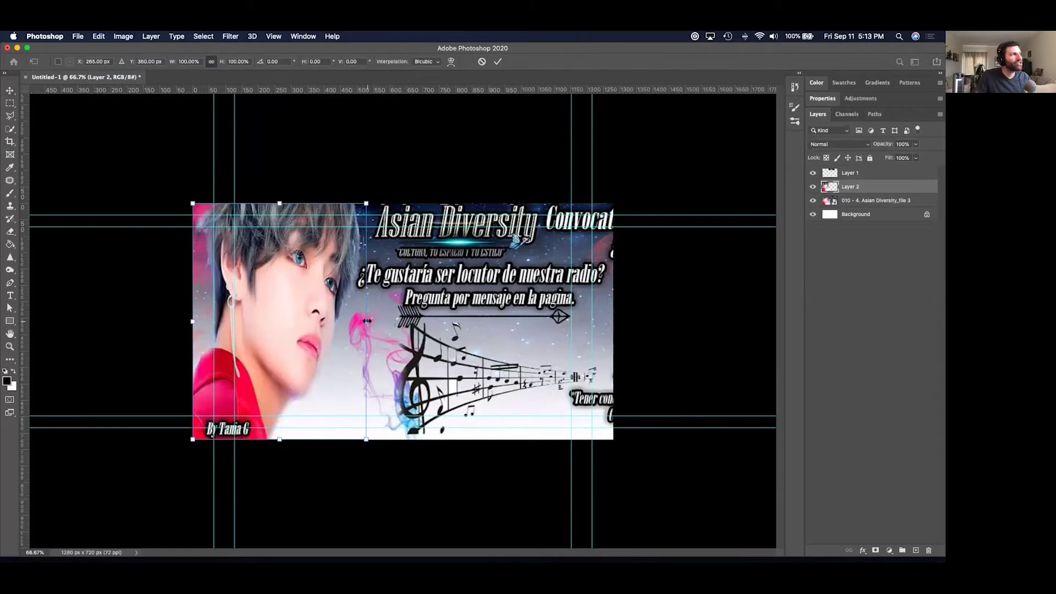
mouse_move(366, 321)
mouse_down()
mouse_move(403, 318)
mouse_move(367, 320)
mouse_up()
key(Escape)
drag(326, 256, 467, 259)
key(super+z)
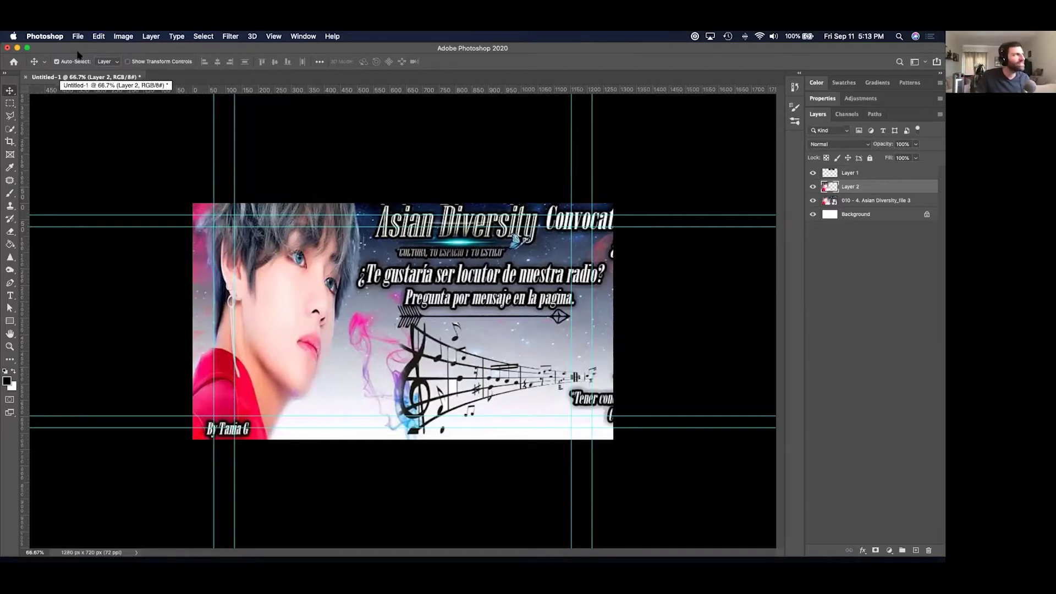
click(96, 37)
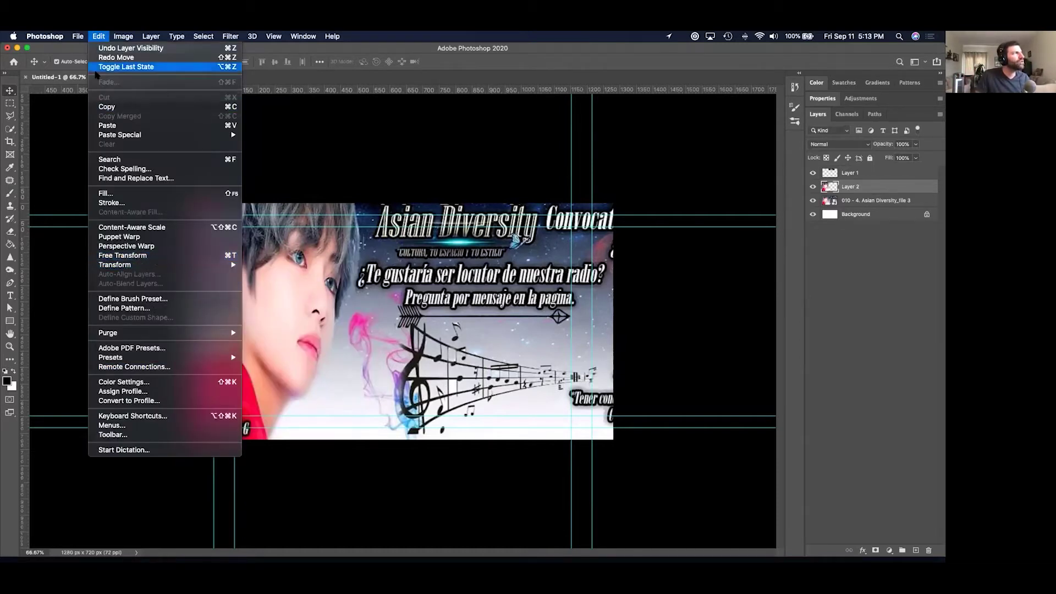
click(98, 36)
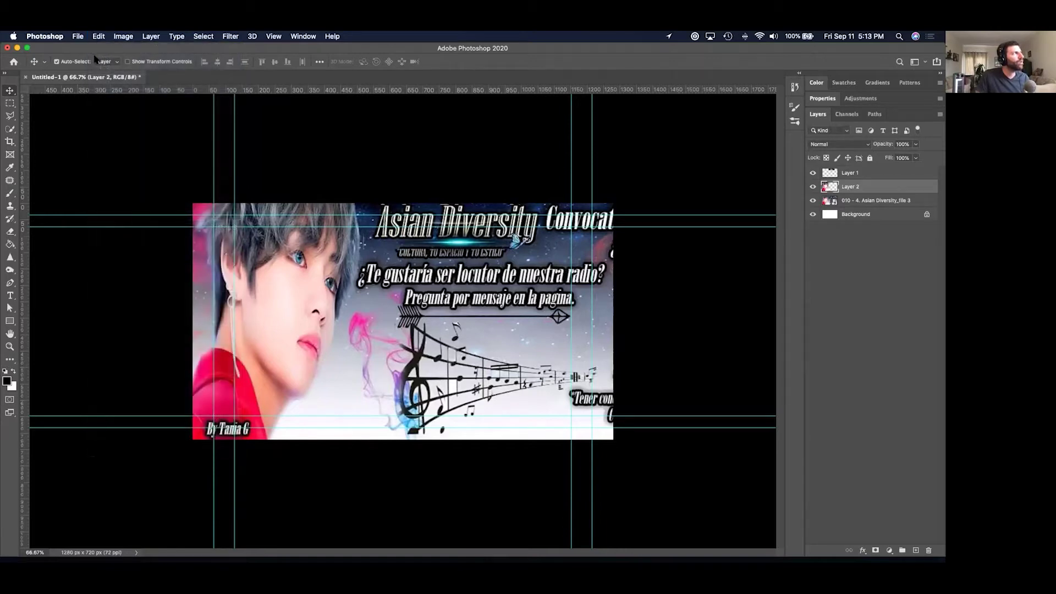
click(10, 103)
click(9, 92)
click(7, 105)
click(9, 92)
With transform controls and unlinked proportions, stretch the face strip to about 110% width.
click(128, 61)
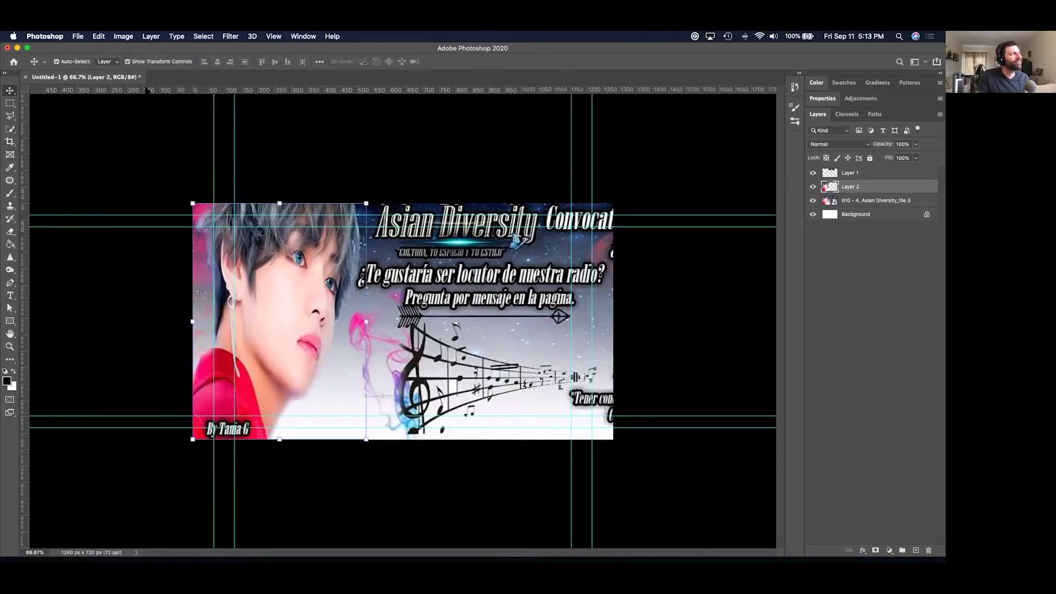
drag(366, 203, 392, 167)
key(super+z)
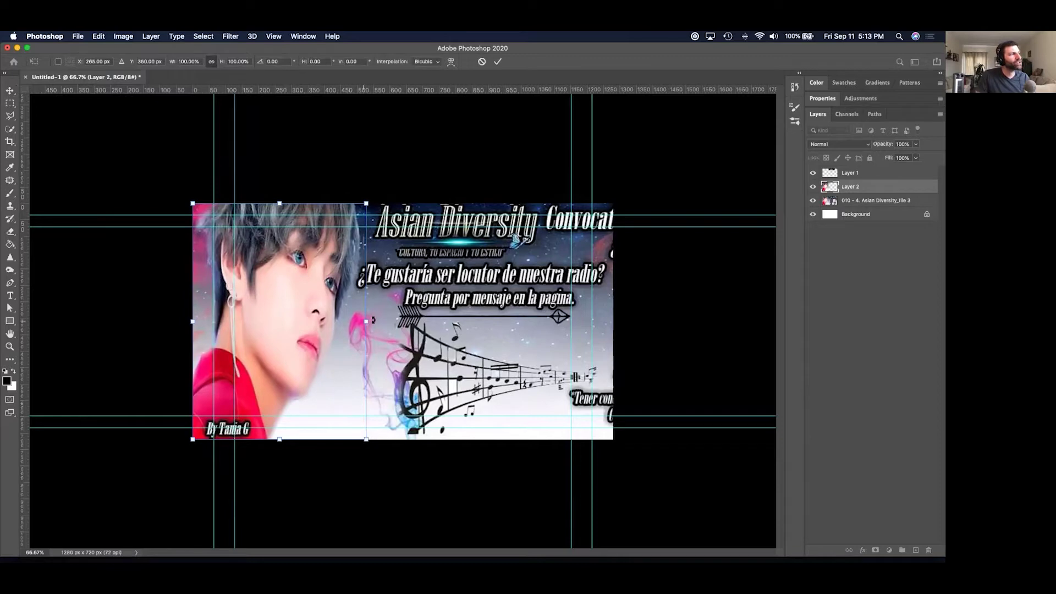
click(212, 62)
mouse_move(366, 320)
mouse_down()
mouse_move(401, 321)
mouse_move(384, 321)
mouse_up()
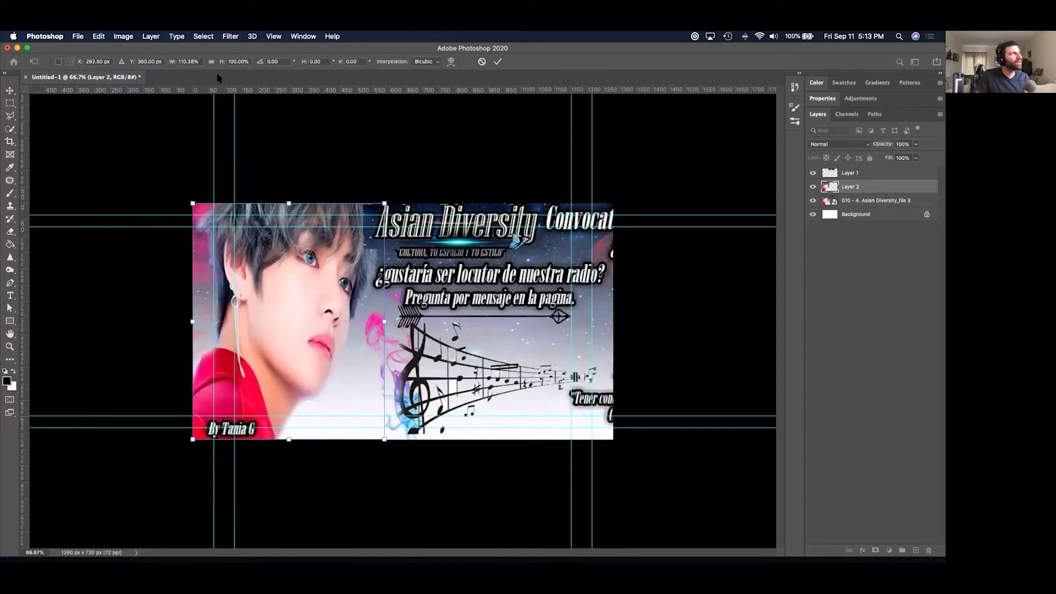
key(Return)
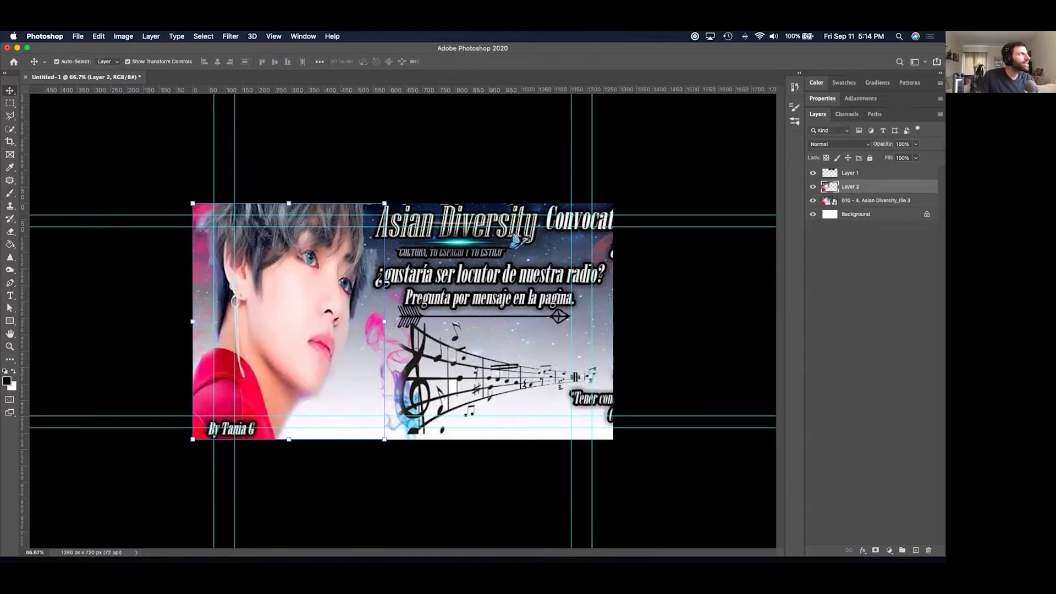
click(127, 62)
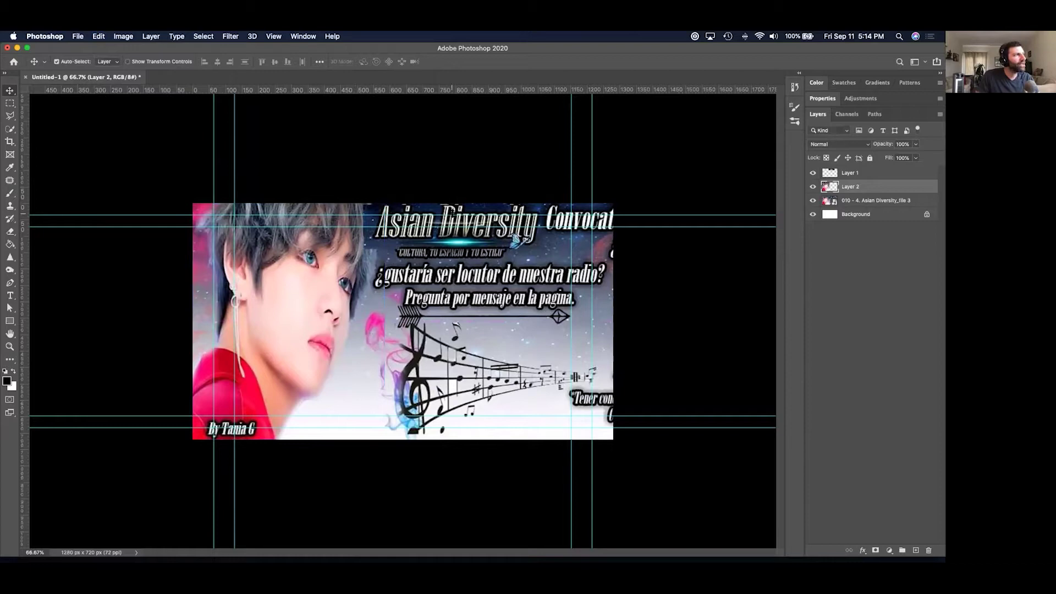
Drag the Layer 1 title copy slightly right and down over the banner.
drag(455, 212, 463, 212)
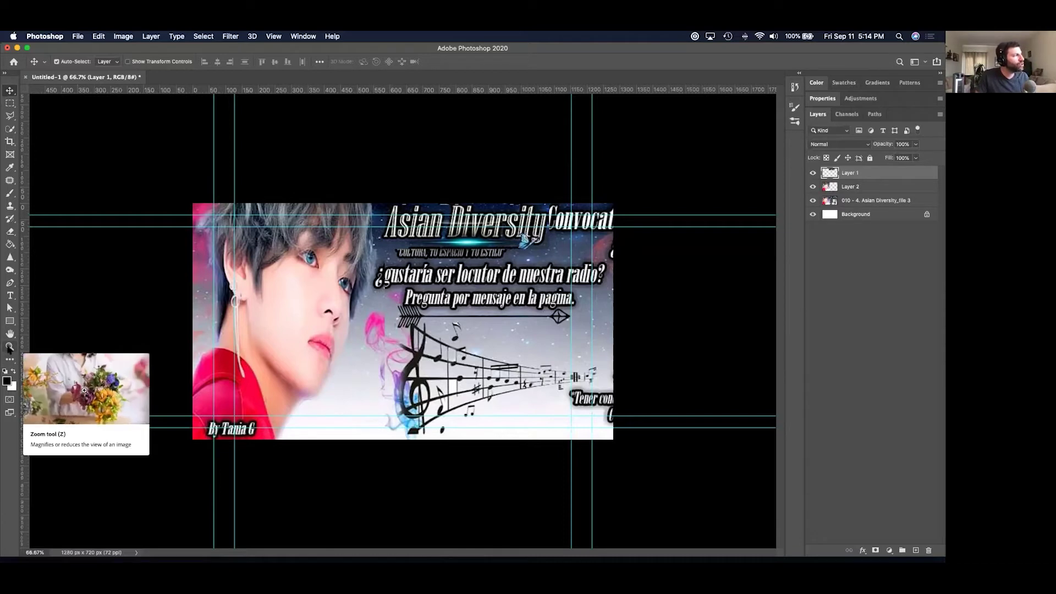
Zoom the thumbnail between 16.7% and 50% to preview it at small sizes.
click(10, 347)
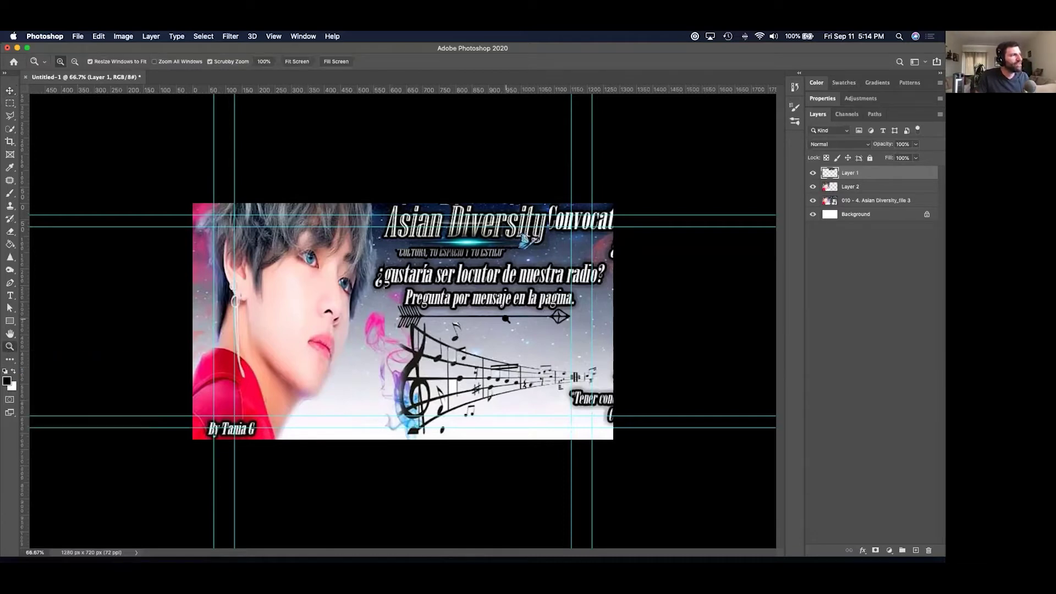
key(alt)
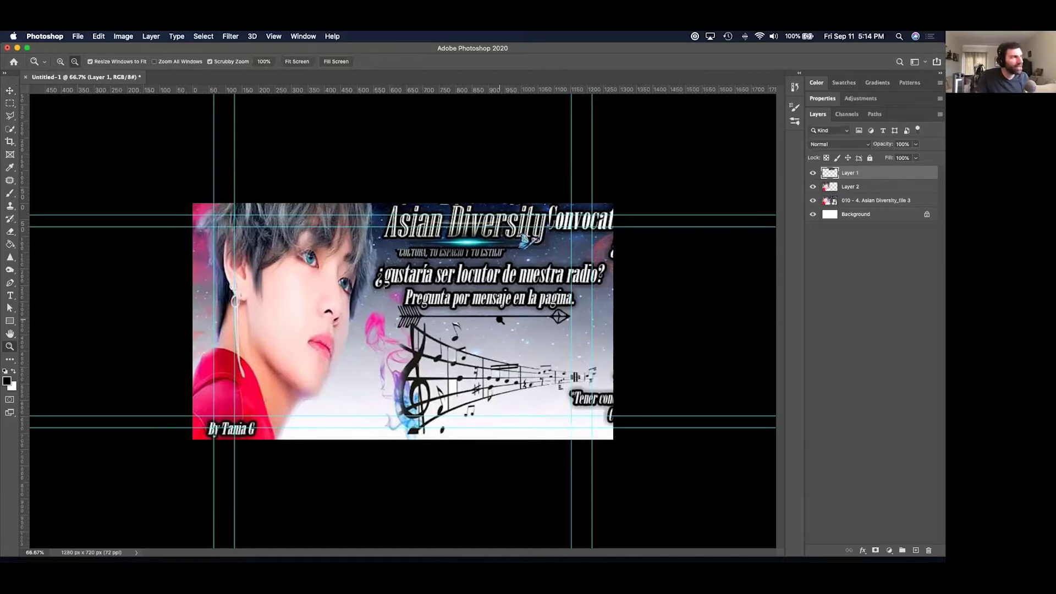
alt+click(494, 319)
alt+click(435, 324)
alt+click(402, 321)
alt+click(402, 320)
click(402, 321)
click(403, 319)
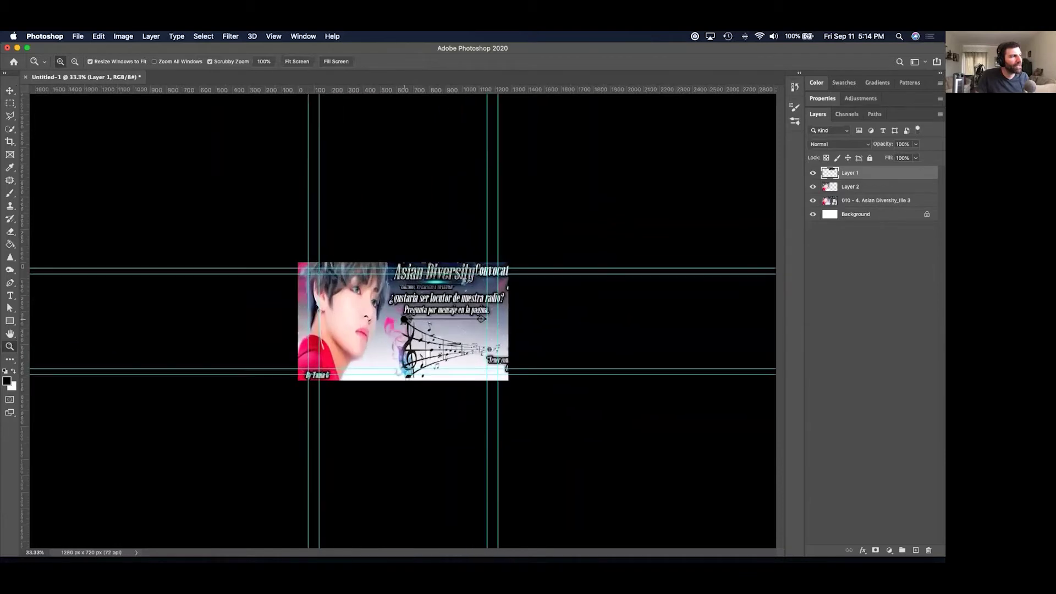
click(404, 319)
click(403, 319)
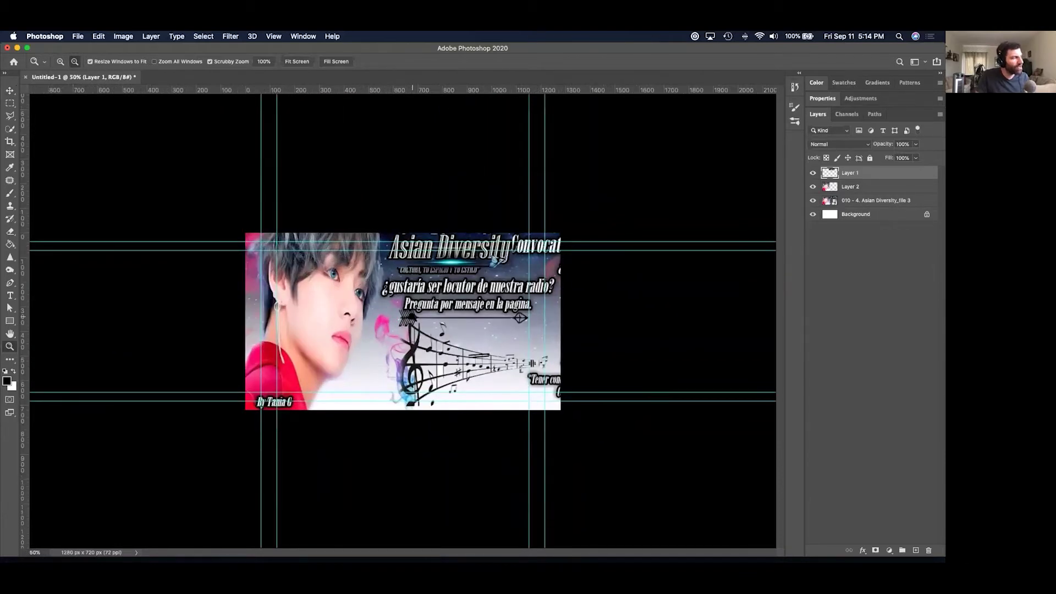
alt+click(407, 317)
alt+click(411, 316)
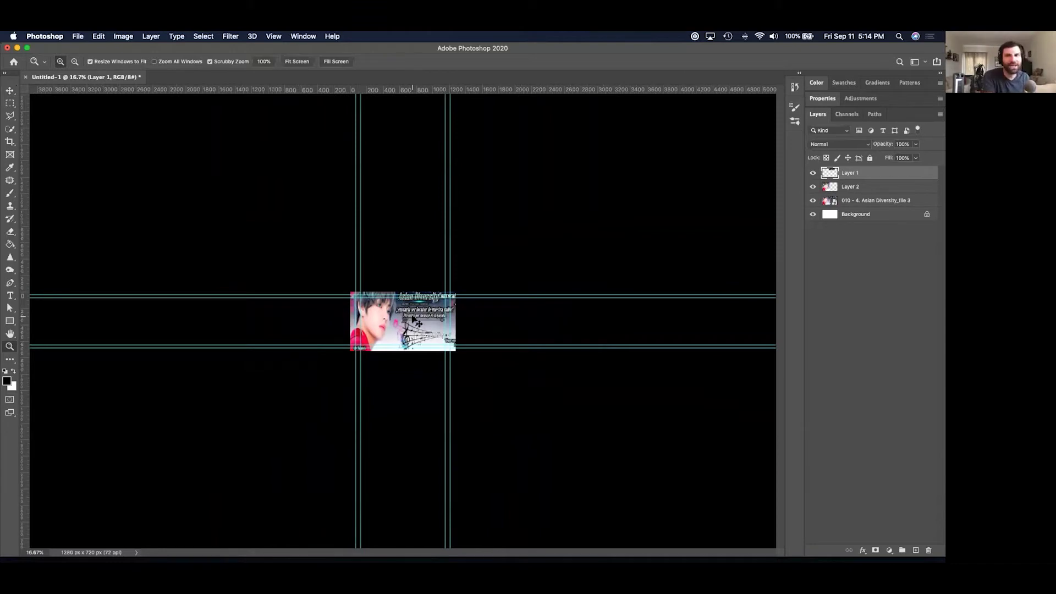
key(super+minus)
key(super+minus)
key(super+equal)
key(super+equal)
key(super+equal)
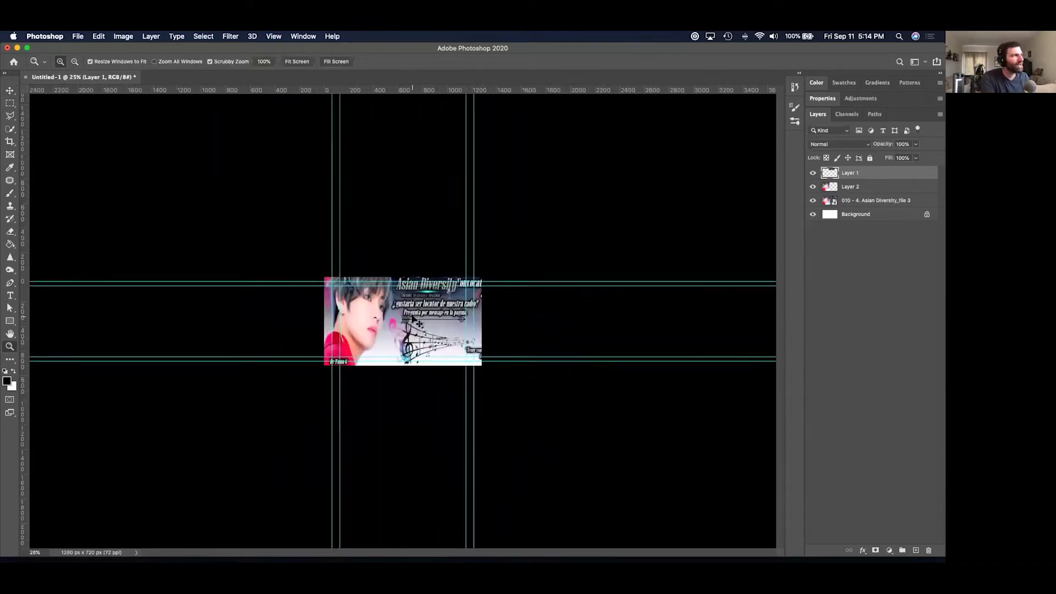
key(super+minus)
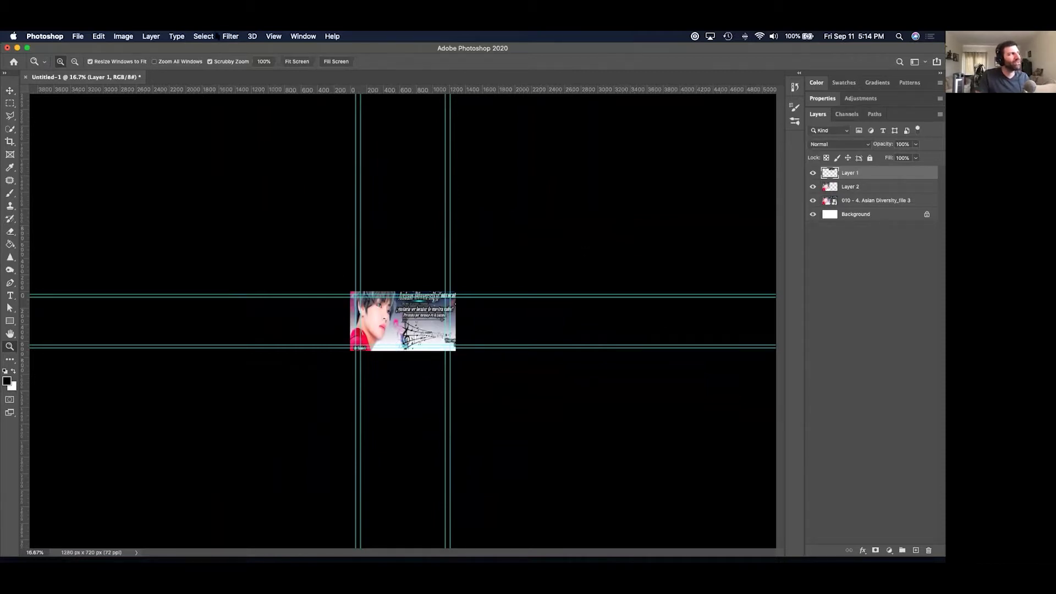
Hide the guides via View > Extras and shift Layer 1's Asian Diversity title down-right.
click(278, 36)
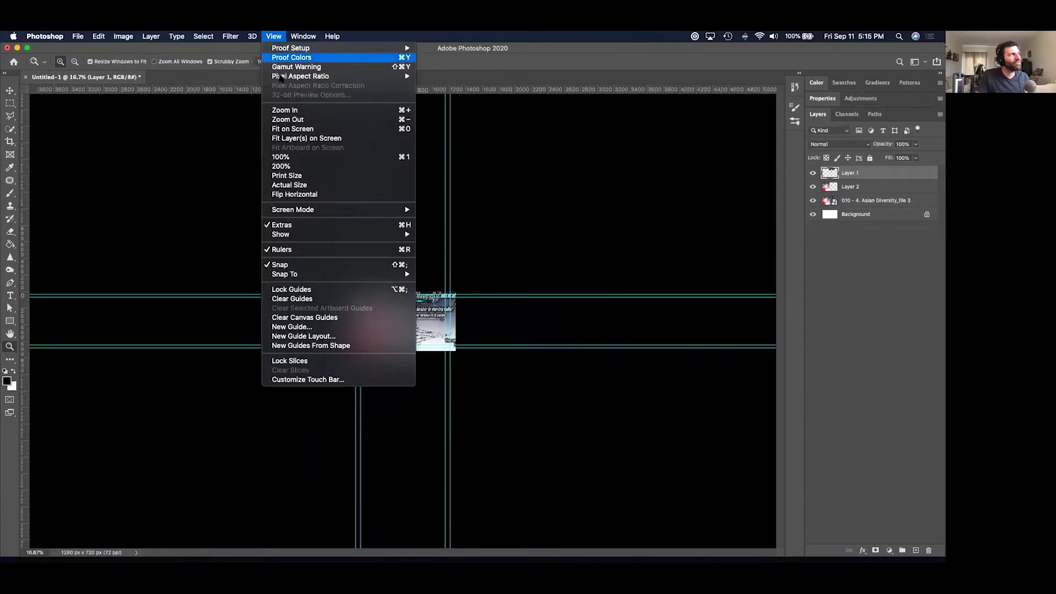
click(302, 226)
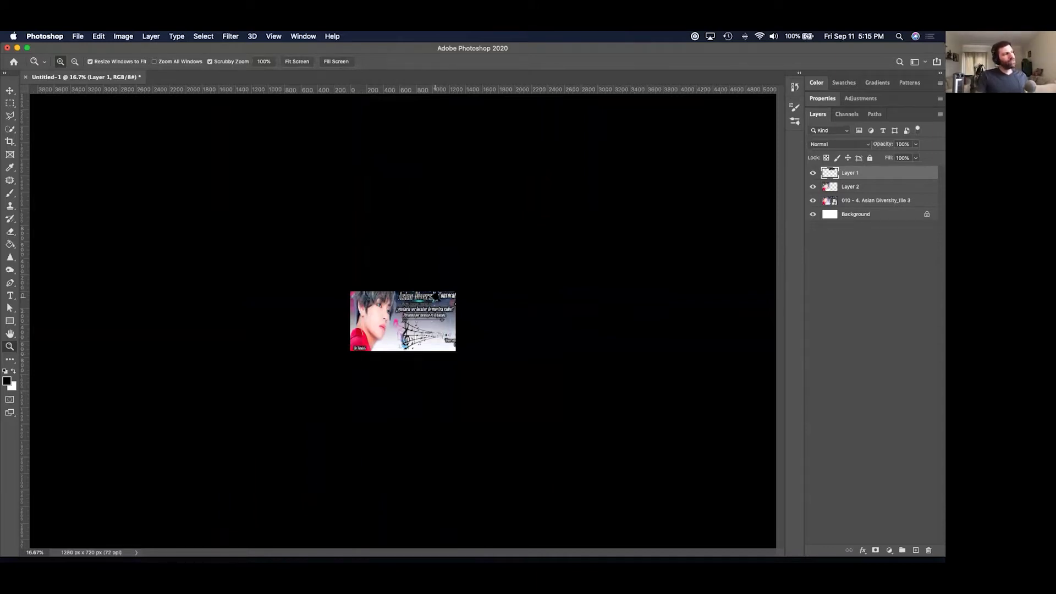
click(10, 91)
drag(414, 297, 422, 308)
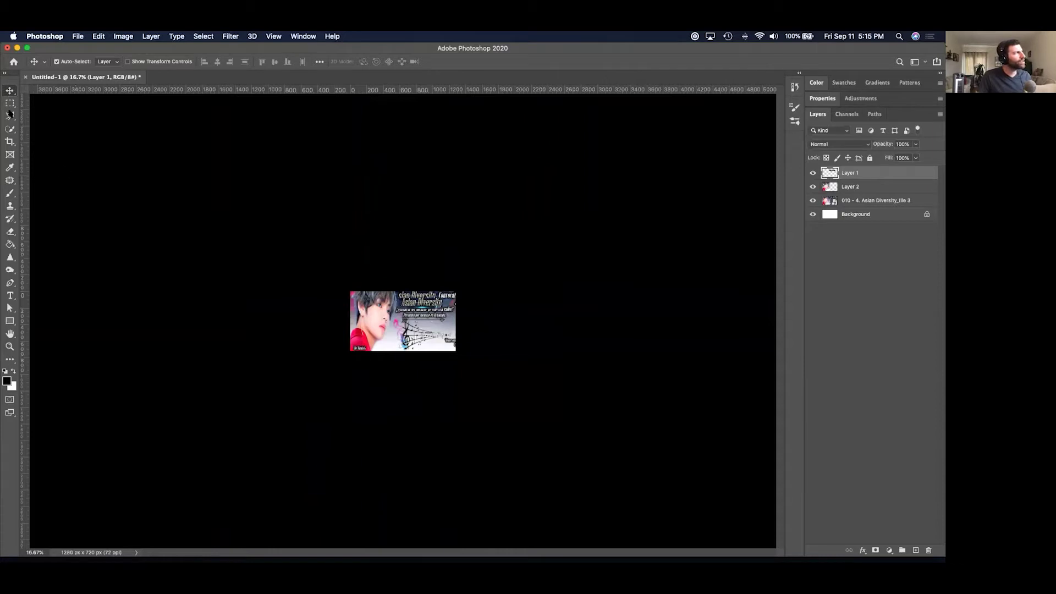
click(9, 196)
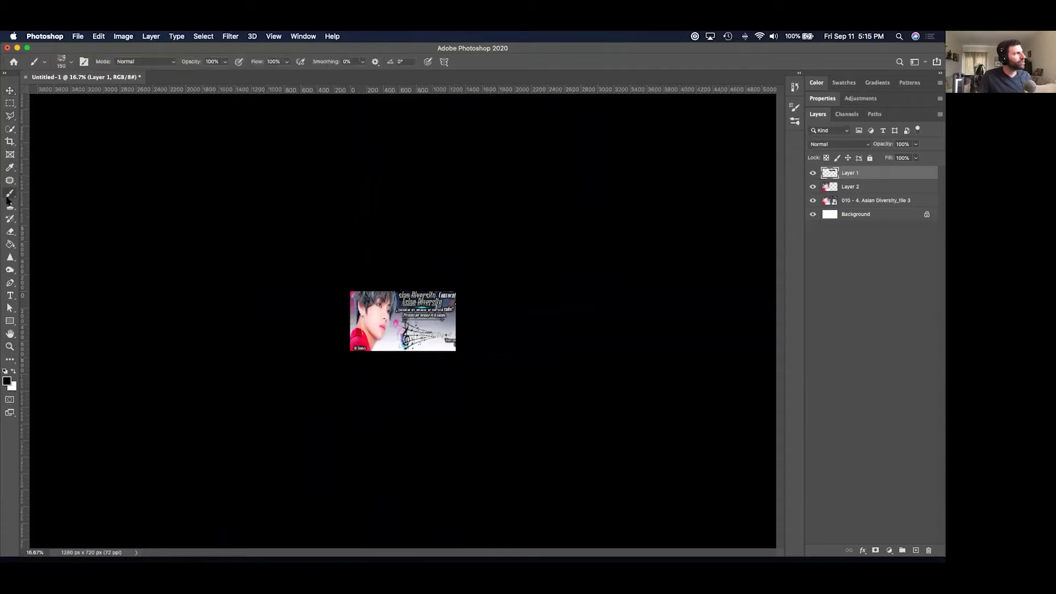
mouse_move(355, 343)
mouse_down()
mouse_move(401, 327)
mouse_move(454, 333)
mouse_move(416, 338)
mouse_up()
key(super+z)
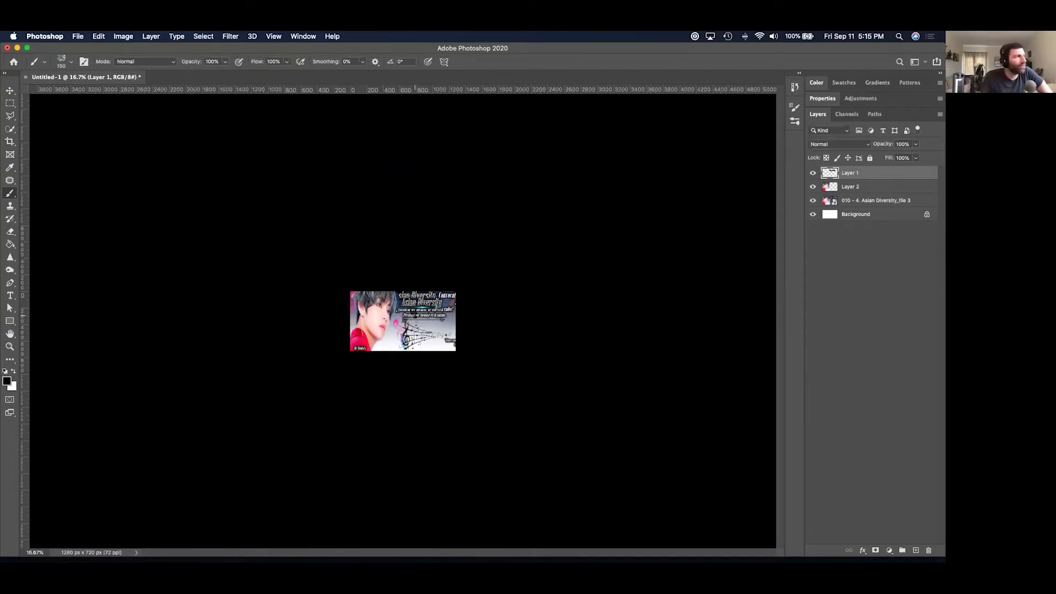
key(super+equal)
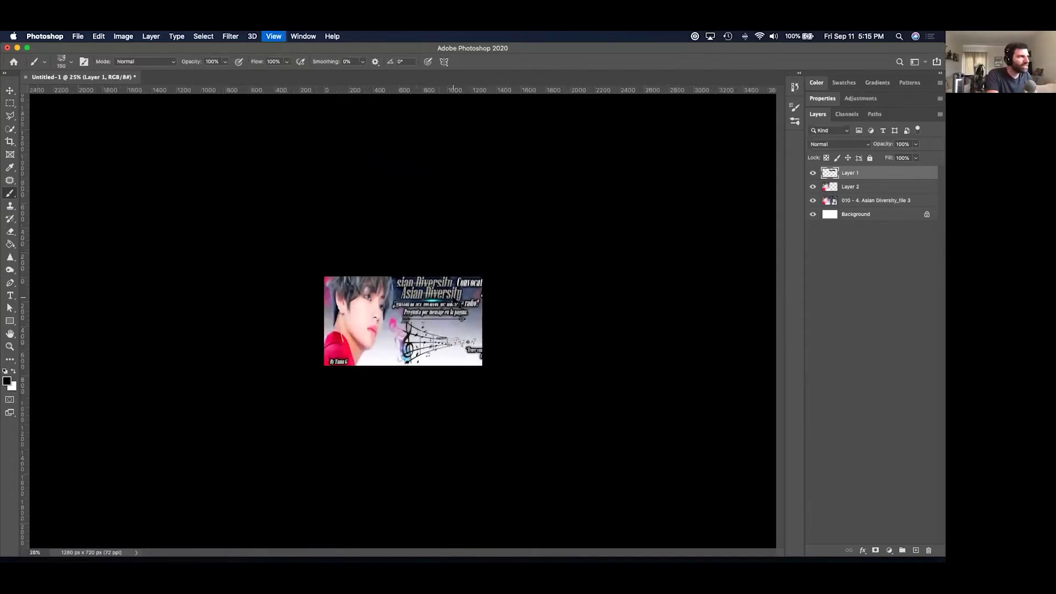
key(super+equal)
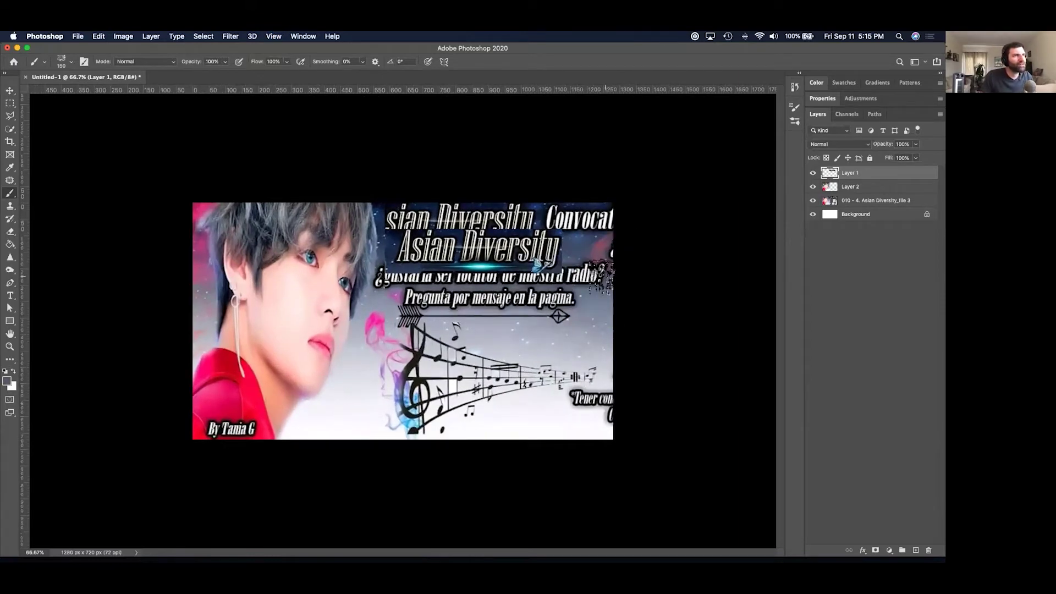
On a new layer, paint over the radio question, Pregunta por mensaje line and arrow tip.
click(907, 546)
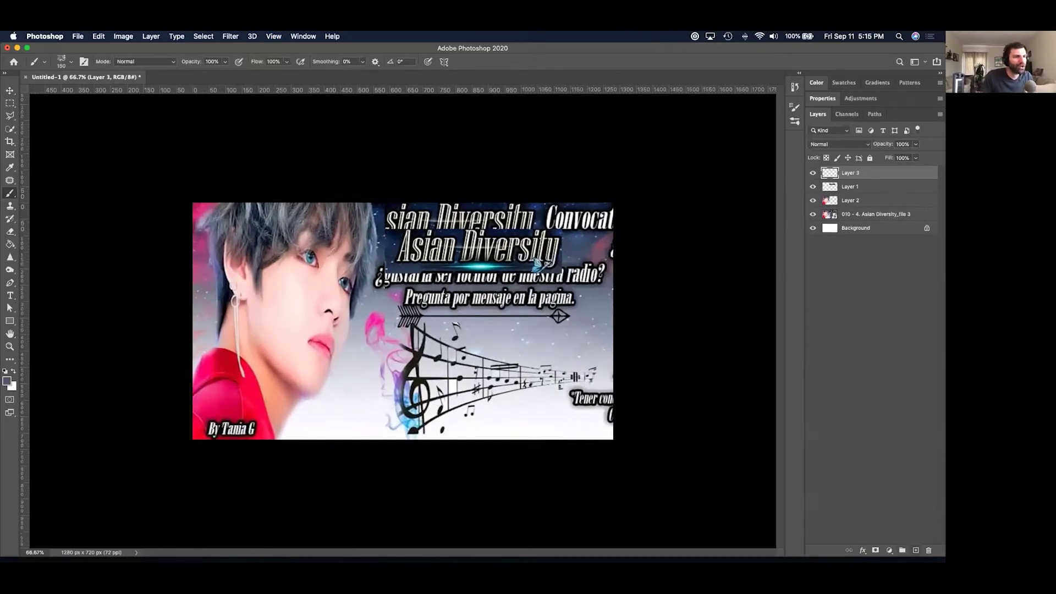
key(super+bracketleft)
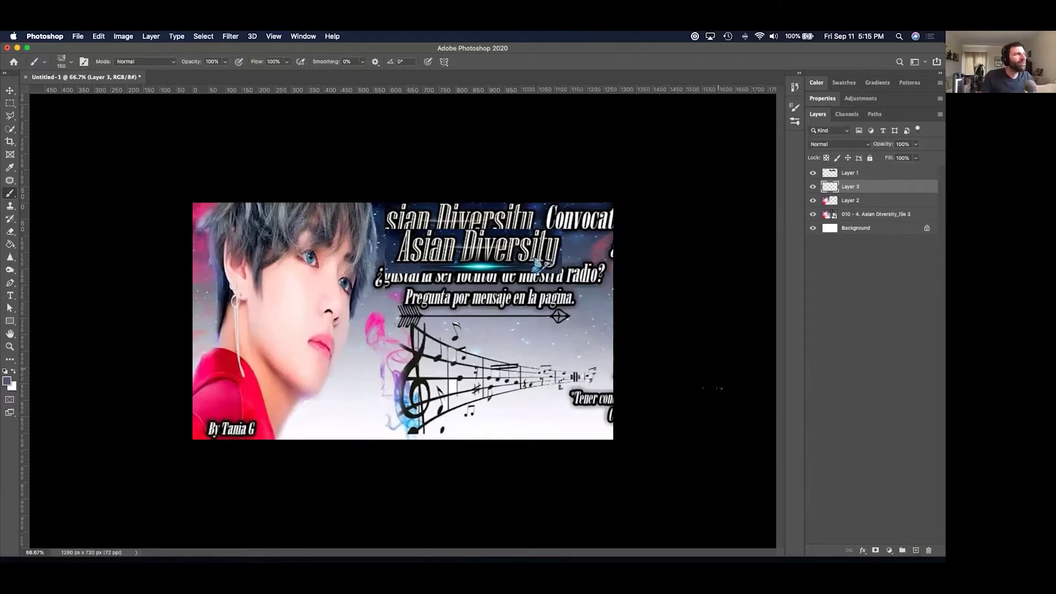
drag(607, 274, 378, 275)
mouse_move(592, 297)
mouse_down()
mouse_move(517, 279)
mouse_move(434, 295)
mouse_up()
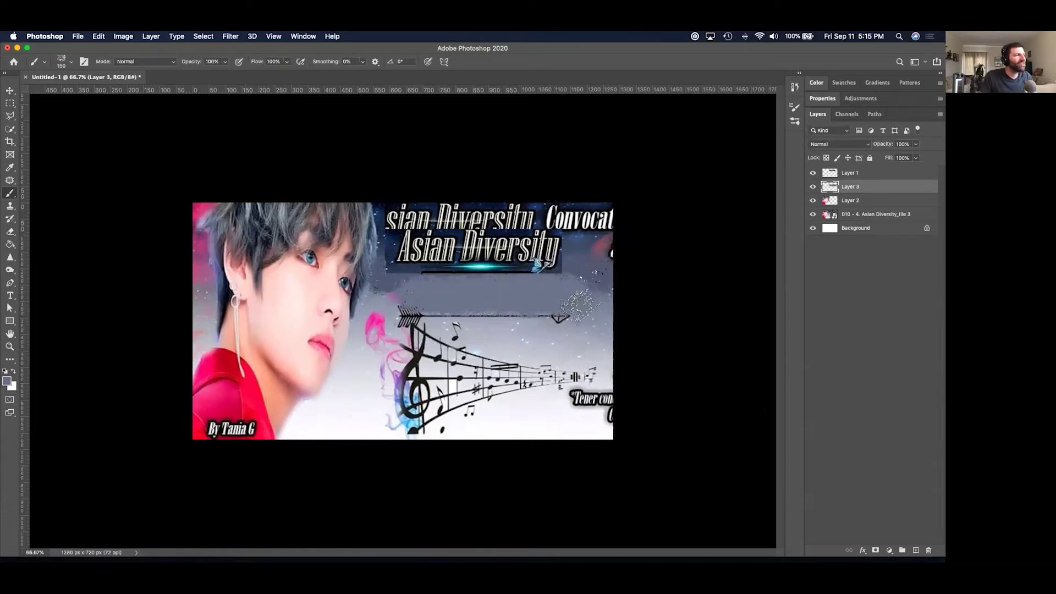
drag(591, 316, 410, 315)
Sample the dark blue and paint it over the top-right Convocat text.
alt+click(577, 206)
mouse_move(605, 223)
mouse_down()
mouse_move(396, 220)
mouse_move(474, 231)
mouse_move(486, 247)
mouse_up()
key(v)
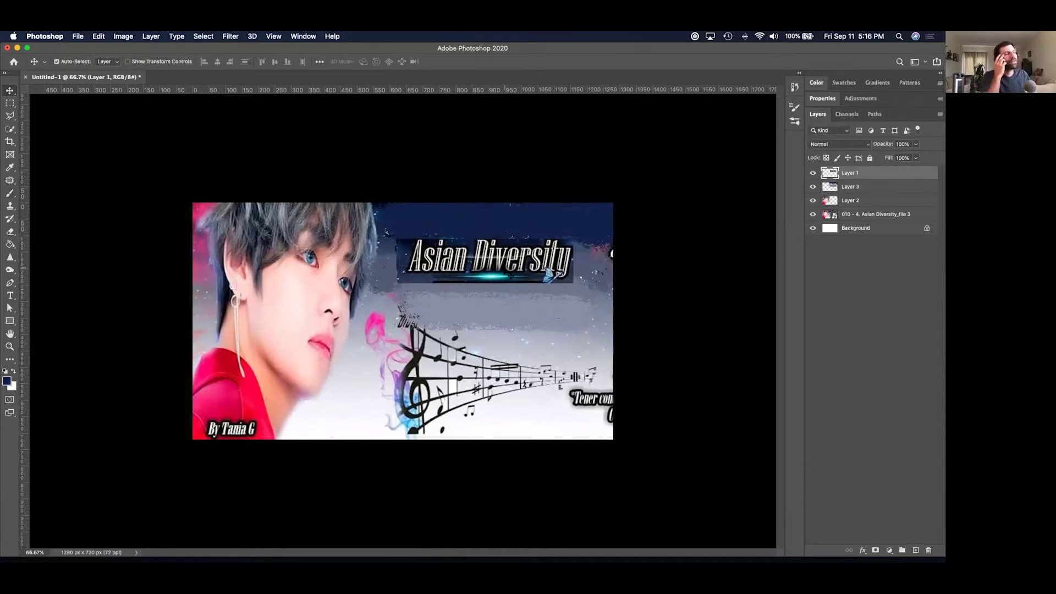
Undo the two paint-over strokes and nudge the Asian Diversity banner up and left.
key(super+minus)
key(super+minus)
key(super+minus)
key(super+minus)
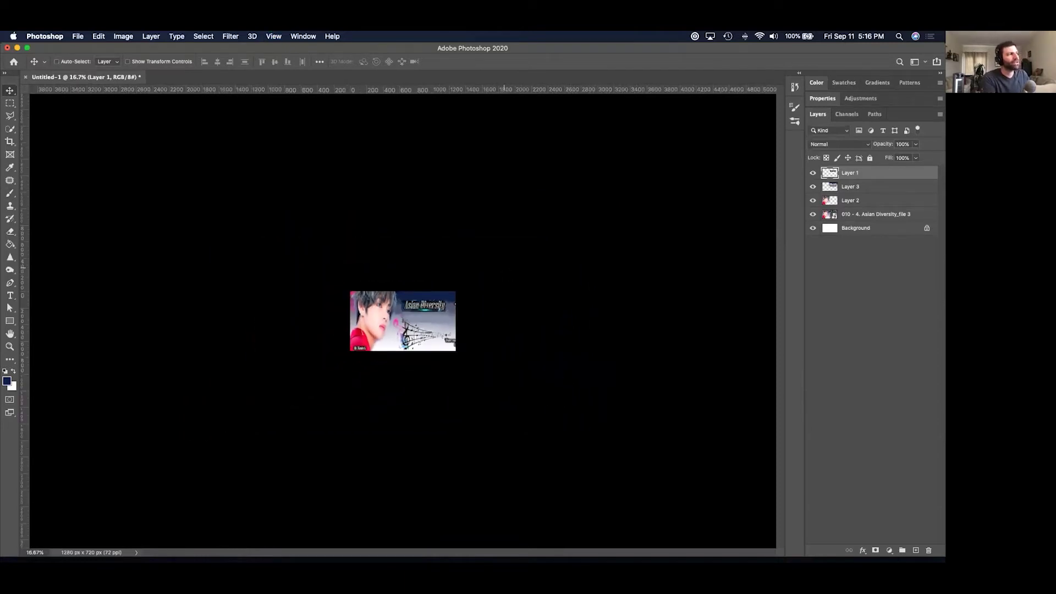
key(super+equal)
key(super+equal)
key(super+equal)
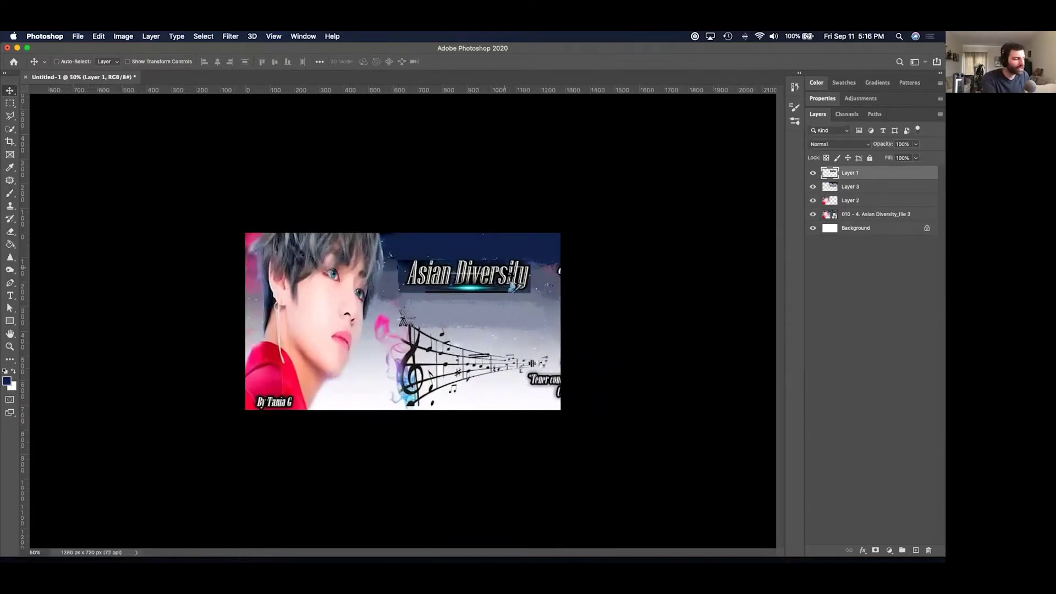
key(super+equal)
key(super+equal)
key(super+minus)
key(super+minus)
key(super+minus)
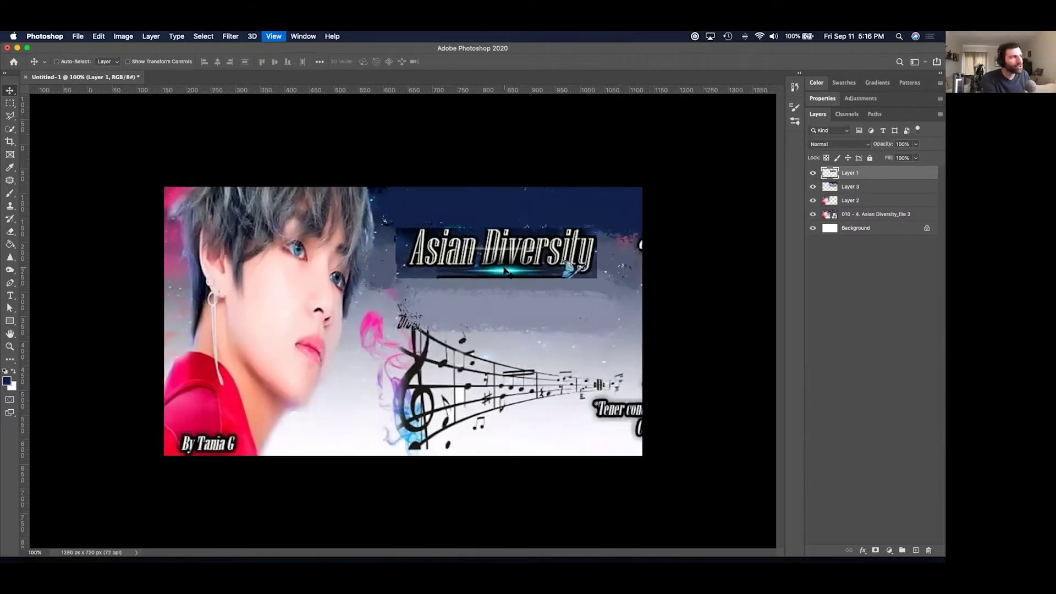
key(super+equal)
key(super+minus)
key(super+equal)
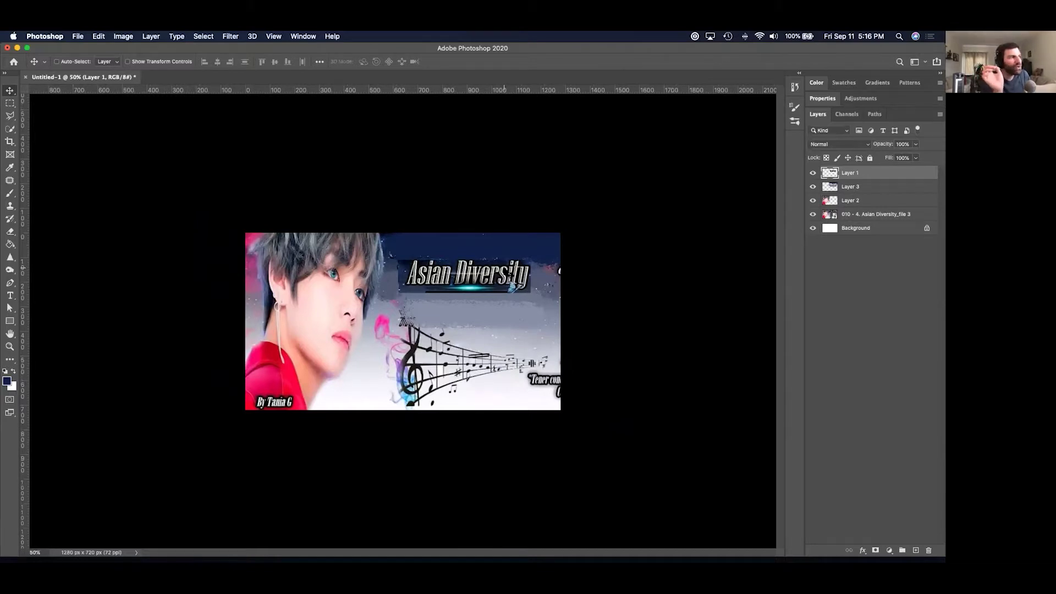
drag(503, 275, 496, 267)
key(super+z)
key(super+z)
key(super+z)
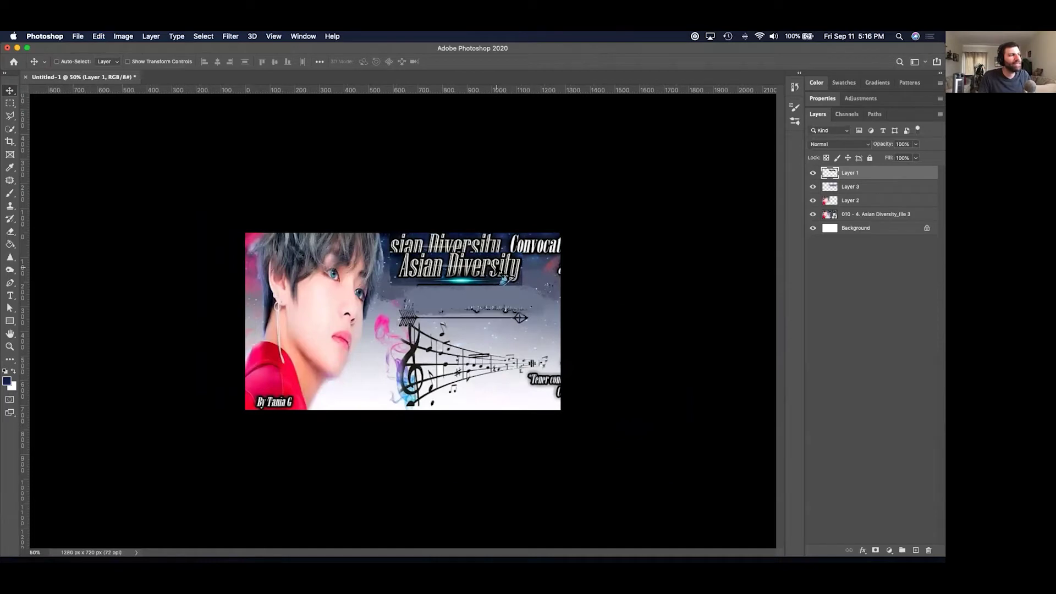
key(super+z)
drag(485, 268, 468, 241)
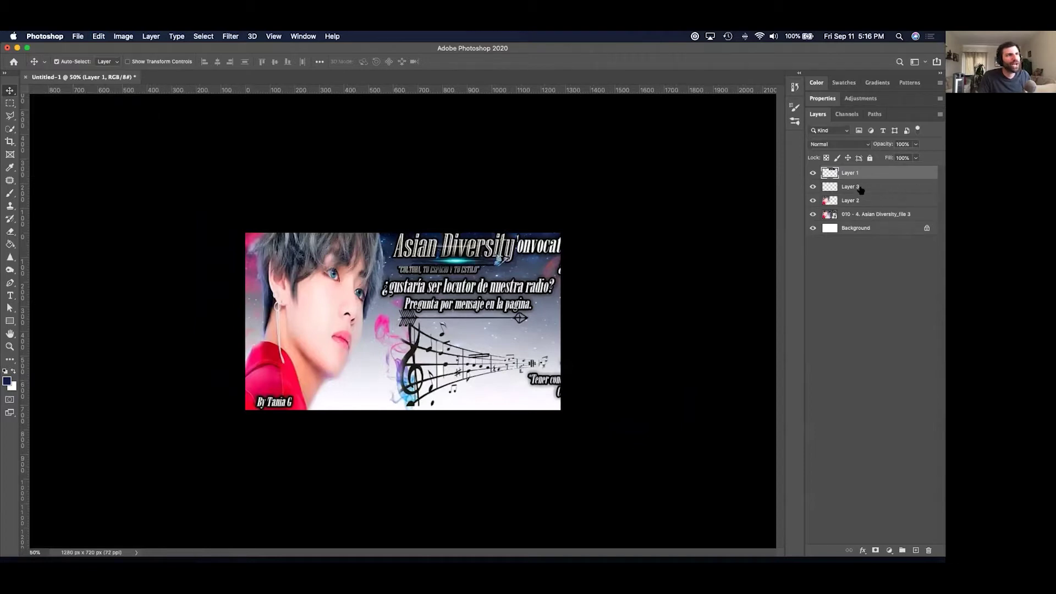
Move the title layer down a step, drop the spare layer, and realign the title up-left.
key(super+bracketleft)
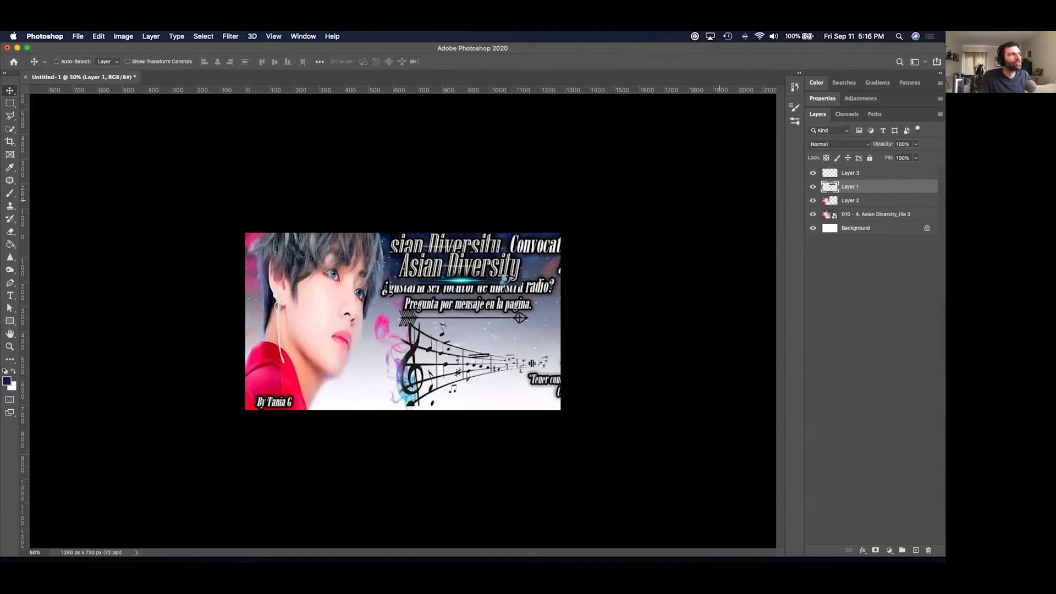
key(super+z)
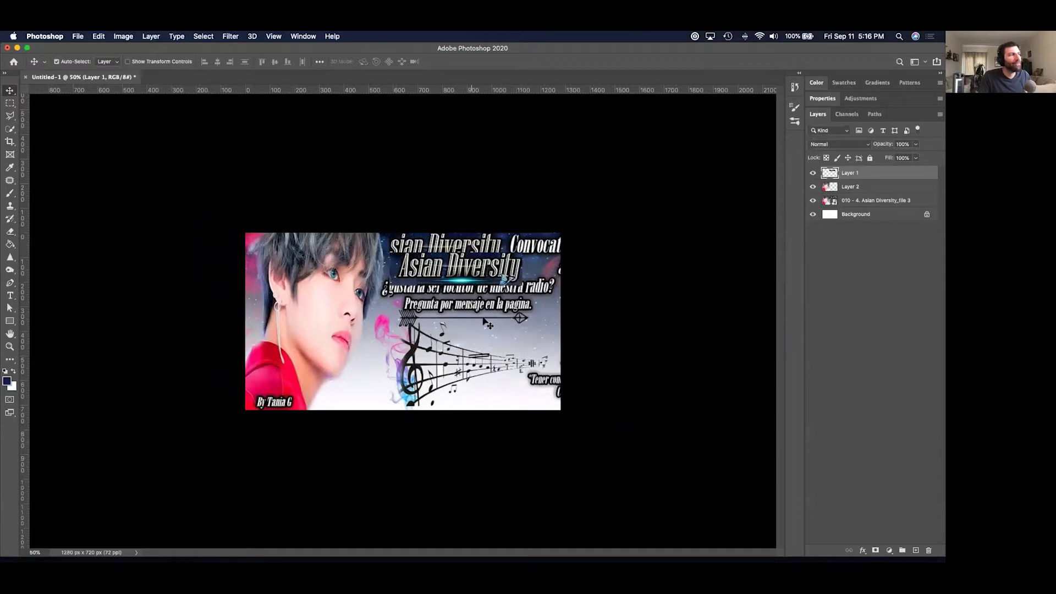
drag(478, 278, 466, 269)
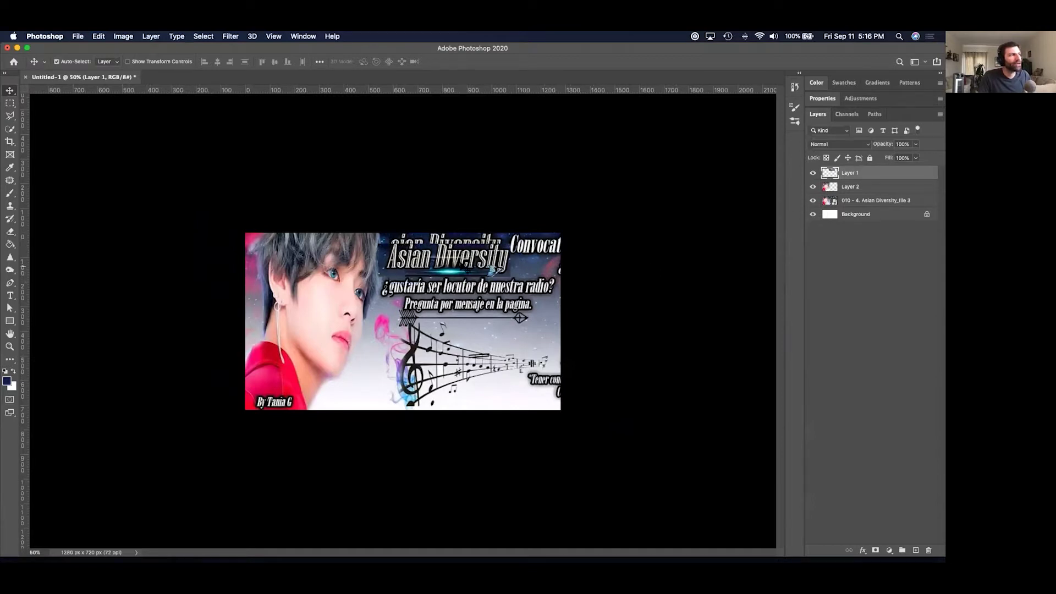
click(874, 190)
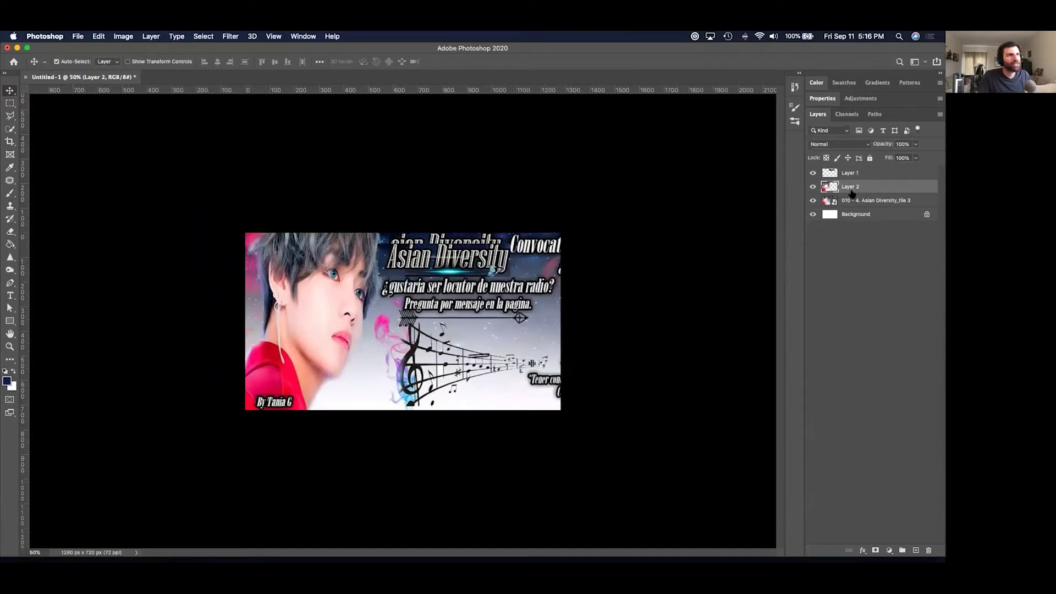
Undo the stray dark brush stroke on the face and add an empty Layer 3 above Layer 2.
click(10, 193)
mouse_move(377, 312)
mouse_down()
mouse_move(352, 344)
mouse_move(372, 359)
mouse_move(413, 349)
mouse_up()
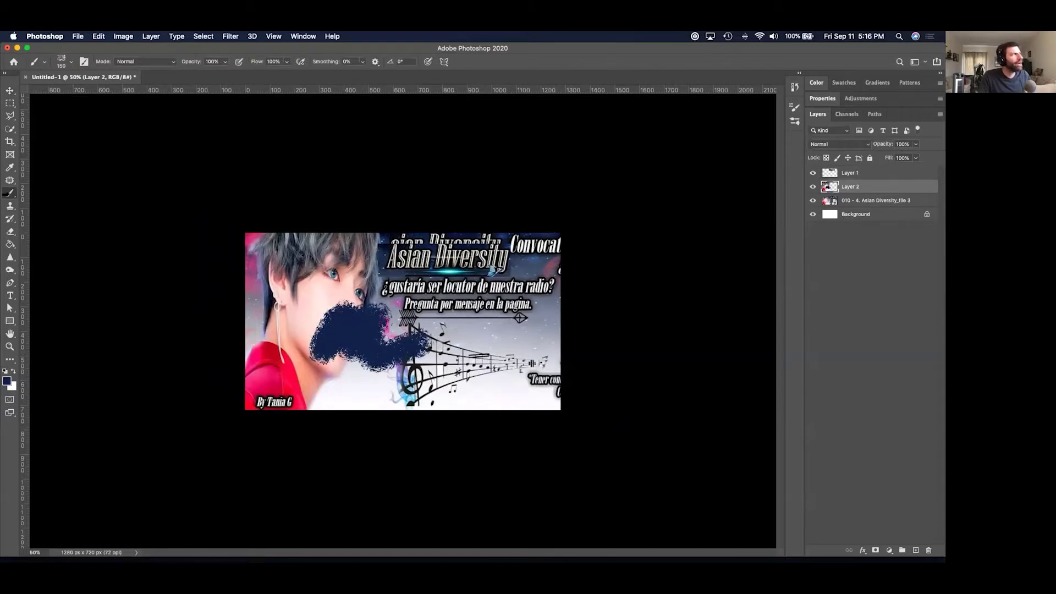
click(10, 90)
mouse_move(330, 302)
mouse_down()
mouse_move(315, 285)
mouse_move(257, 316)
mouse_move(413, 305)
mouse_move(305, 289)
mouse_move(317, 306)
mouse_up()
key(super+z)
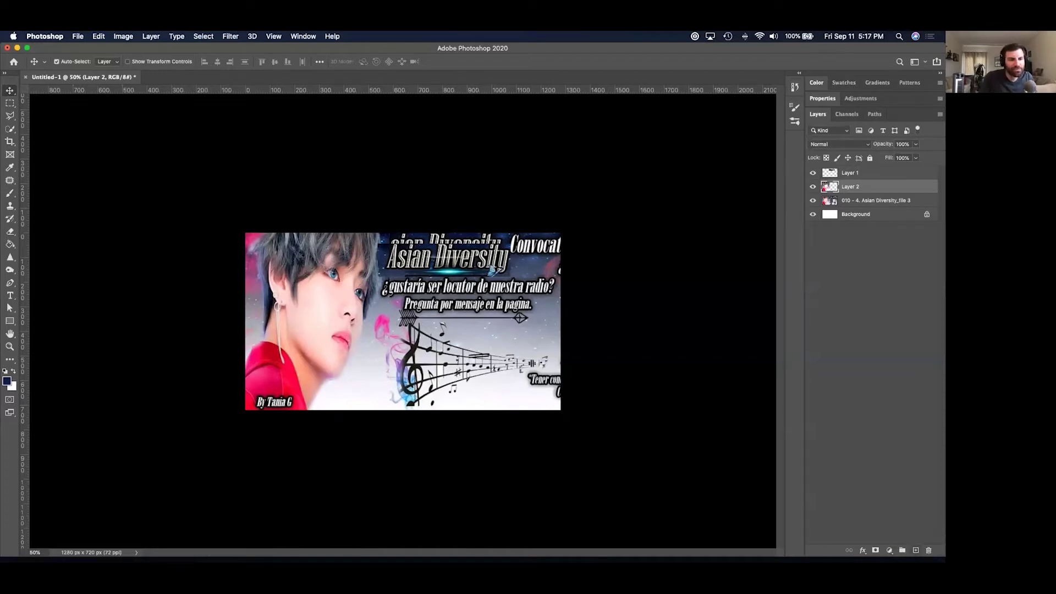
click(915, 550)
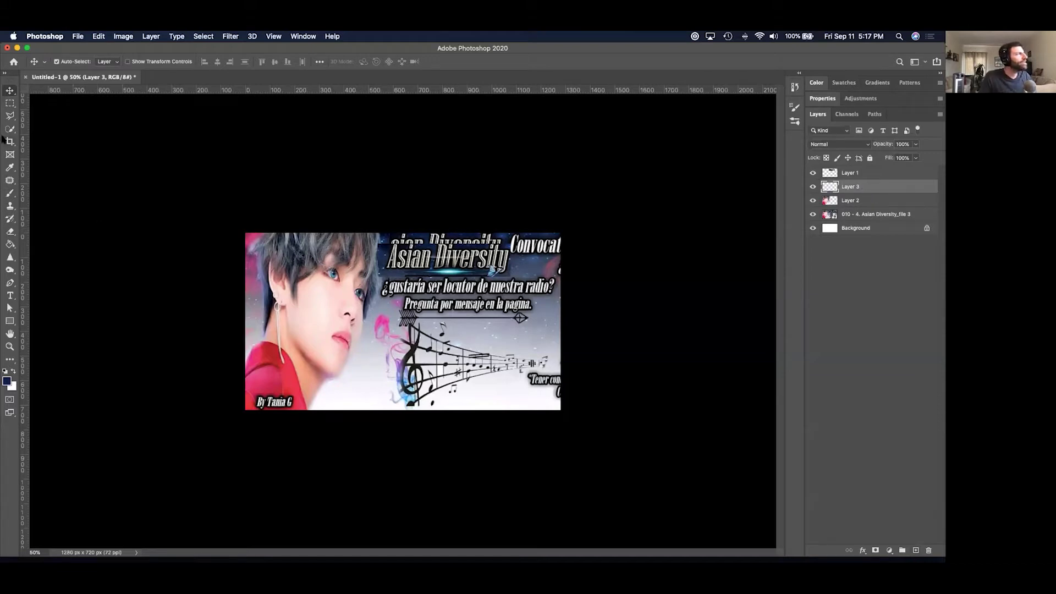
click(10, 193)
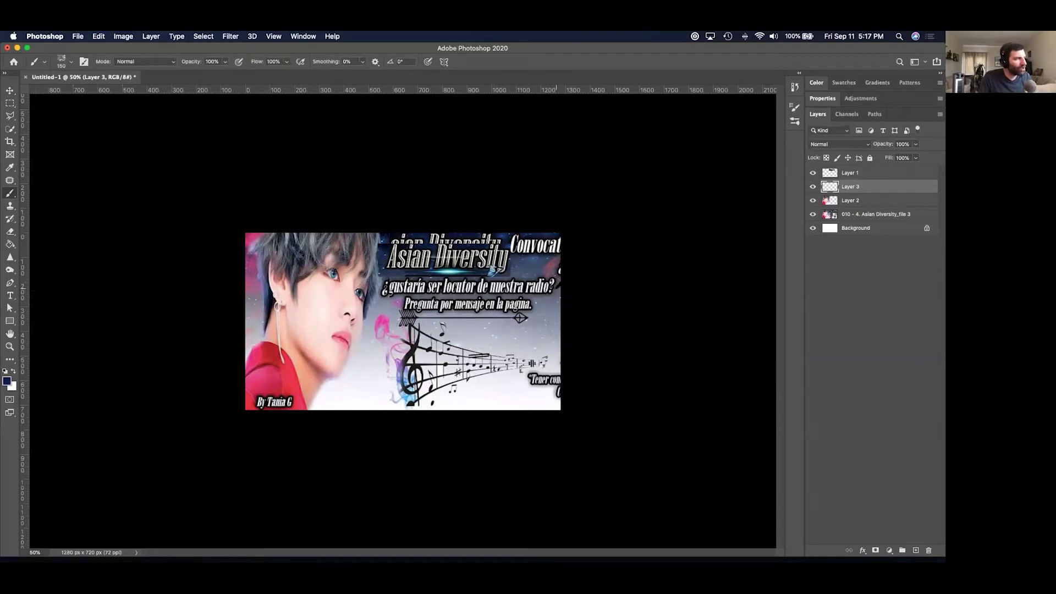
Sample a light banner colour and paint out the radio? and gustaría ser locutor lines.
alt+click(552, 292)
click(543, 289)
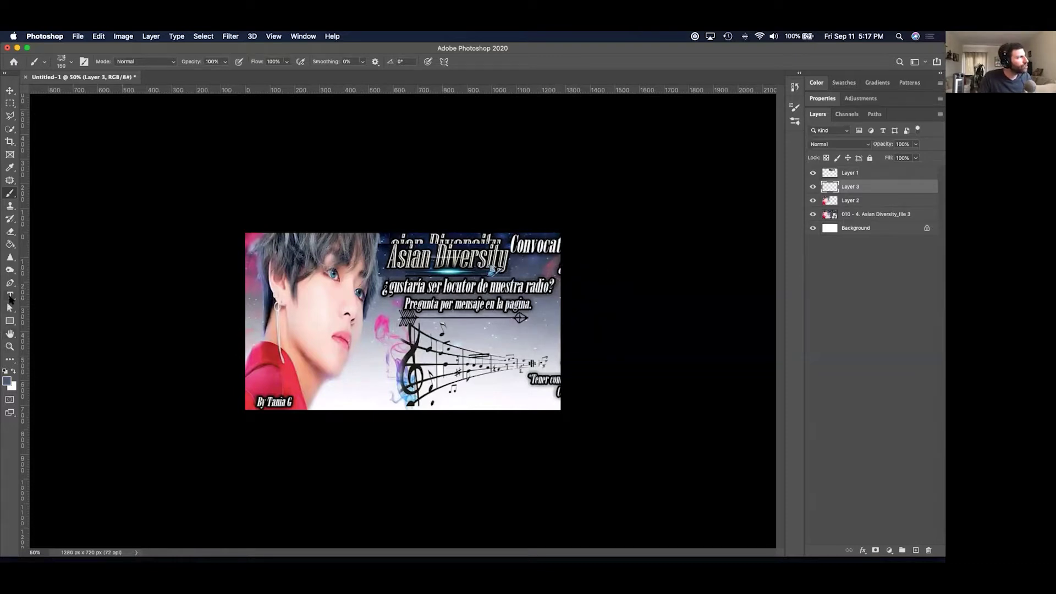
click(11, 168)
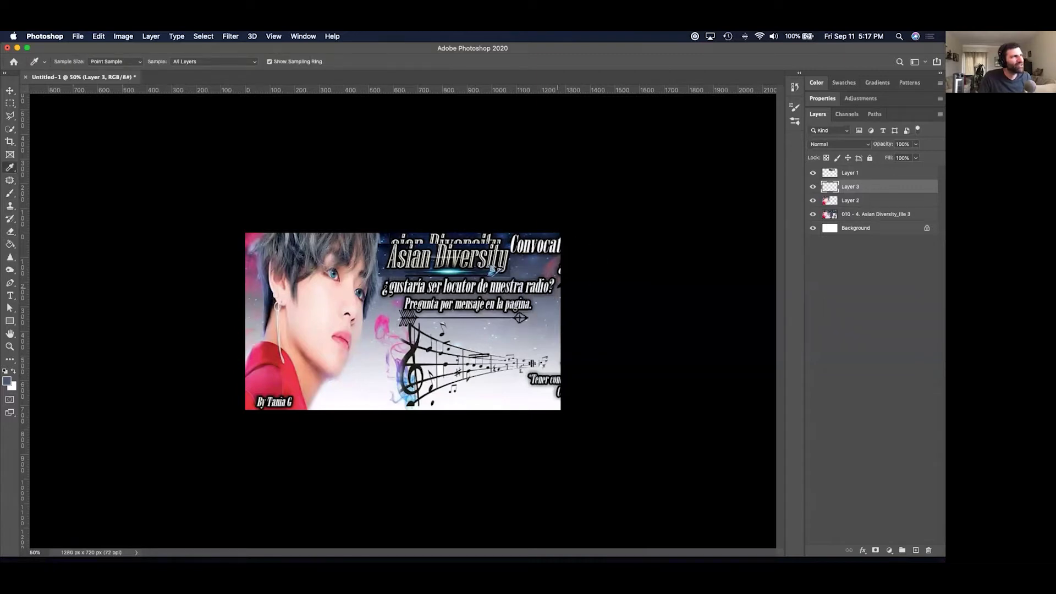
click(9, 194)
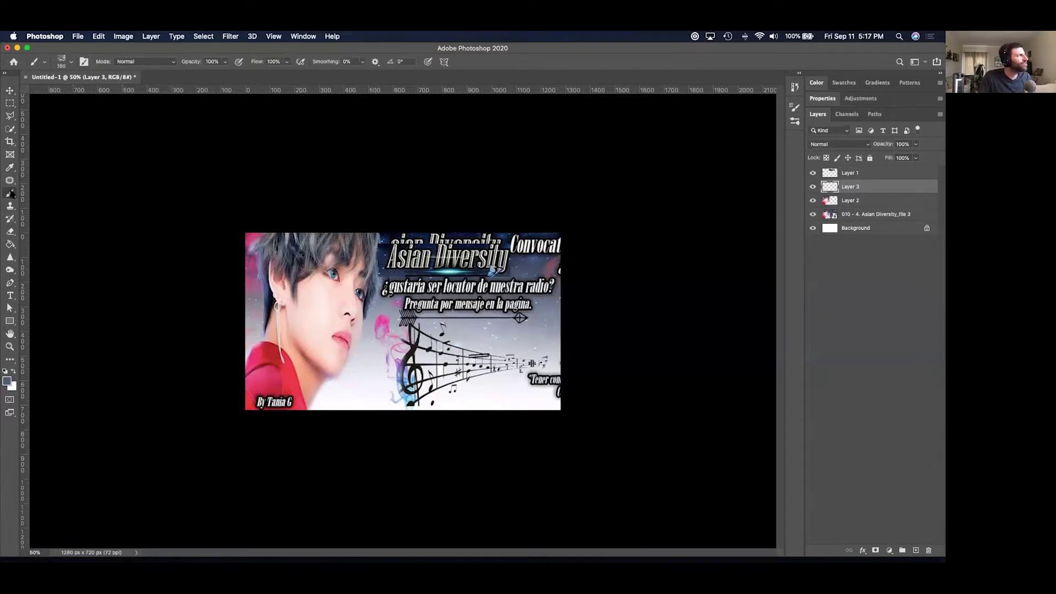
mouse_move(542, 286)
mouse_down()
mouse_move(387, 286)
mouse_move(547, 290)
mouse_up()
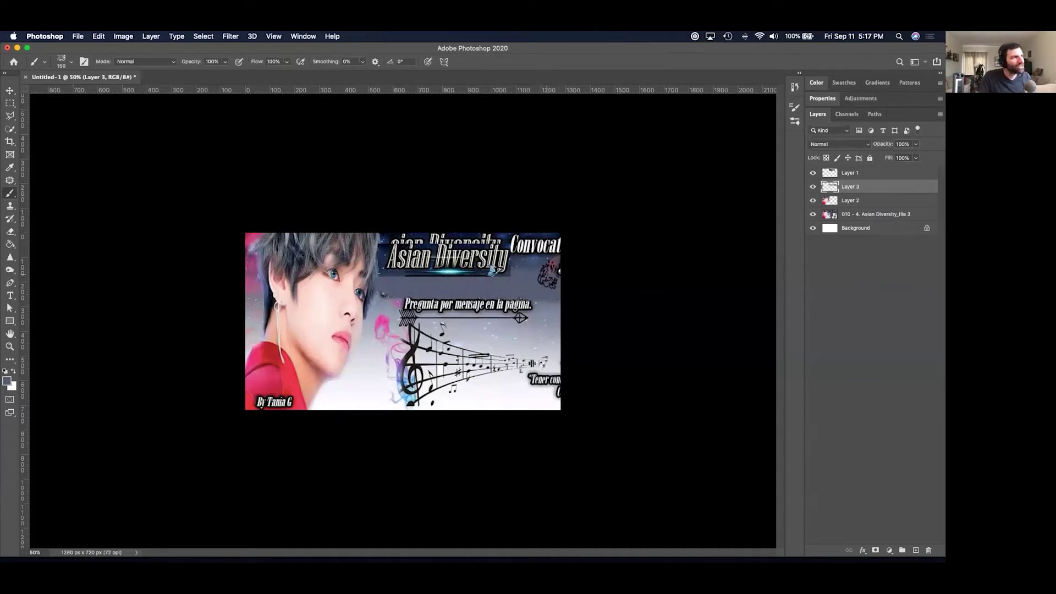
click(535, 263)
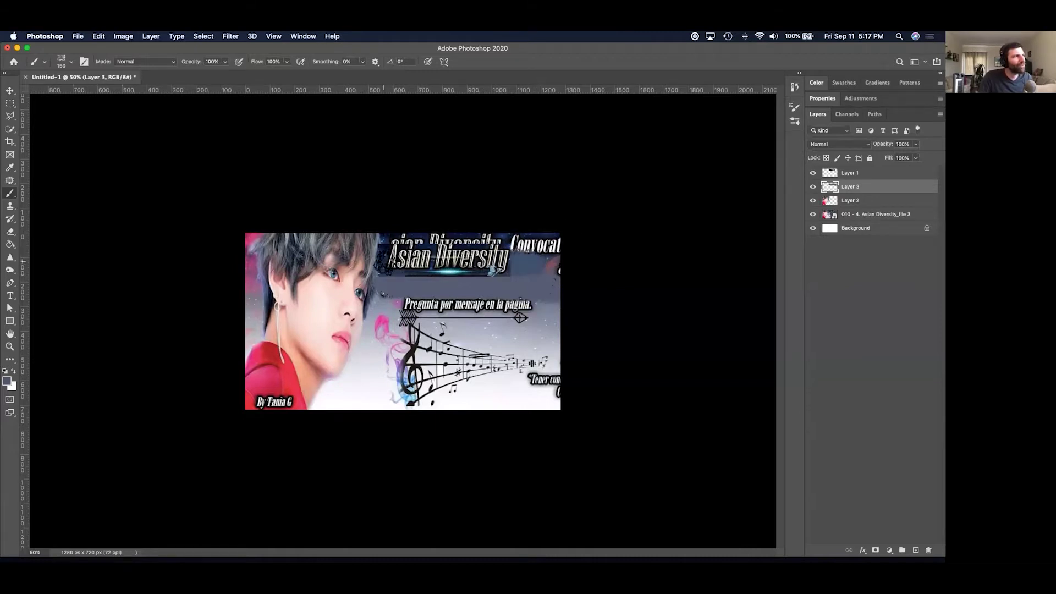
Paint light grey over the faint duplicate title and the Pregunta por mensaje line and arrow.
drag(385, 237, 563, 244)
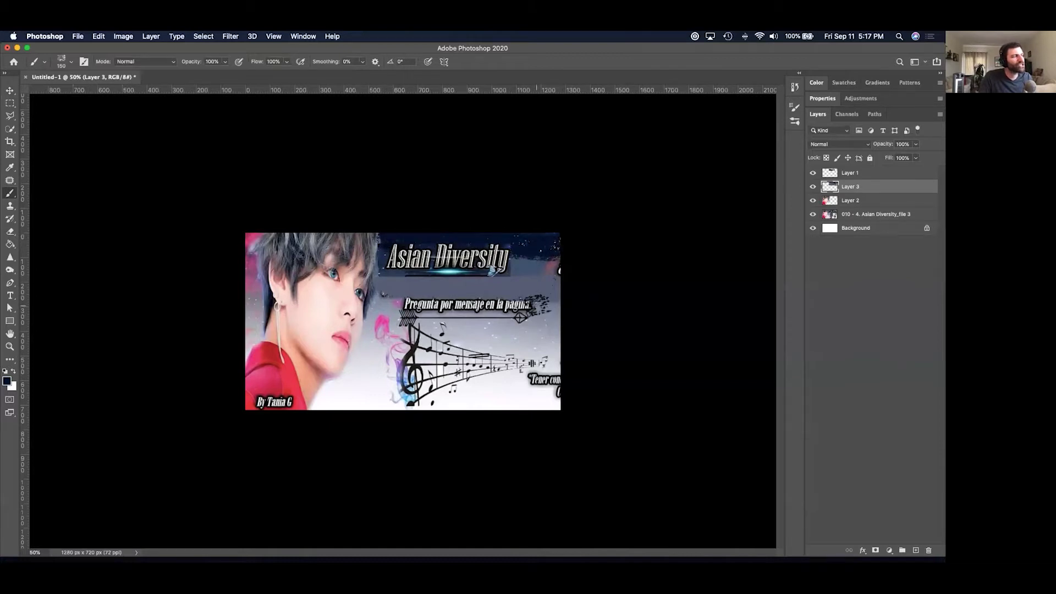
drag(593, 302, 545, 302)
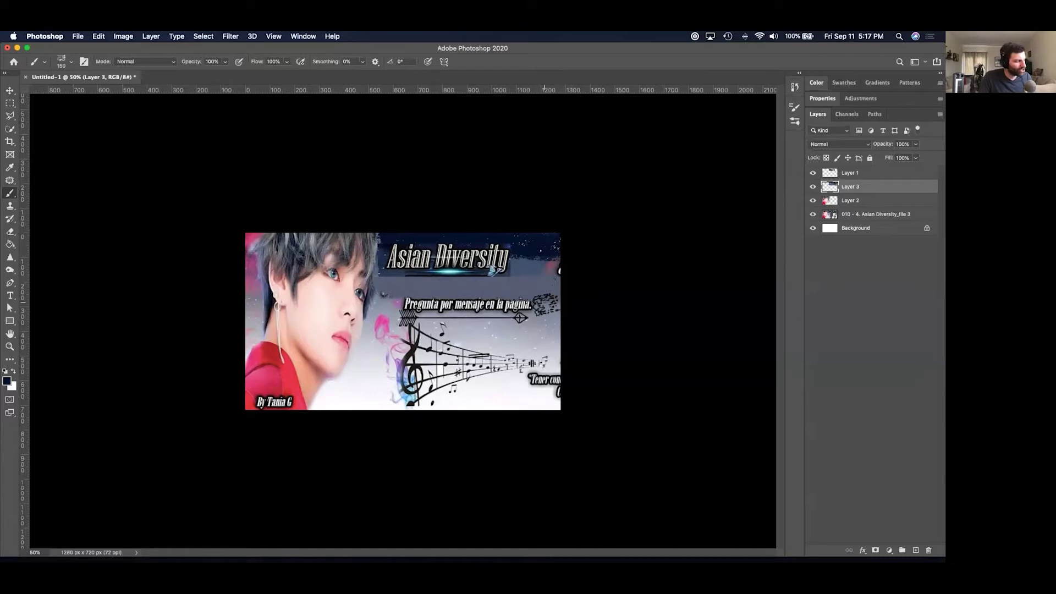
alt+click(549, 304)
drag(549, 304, 379, 298)
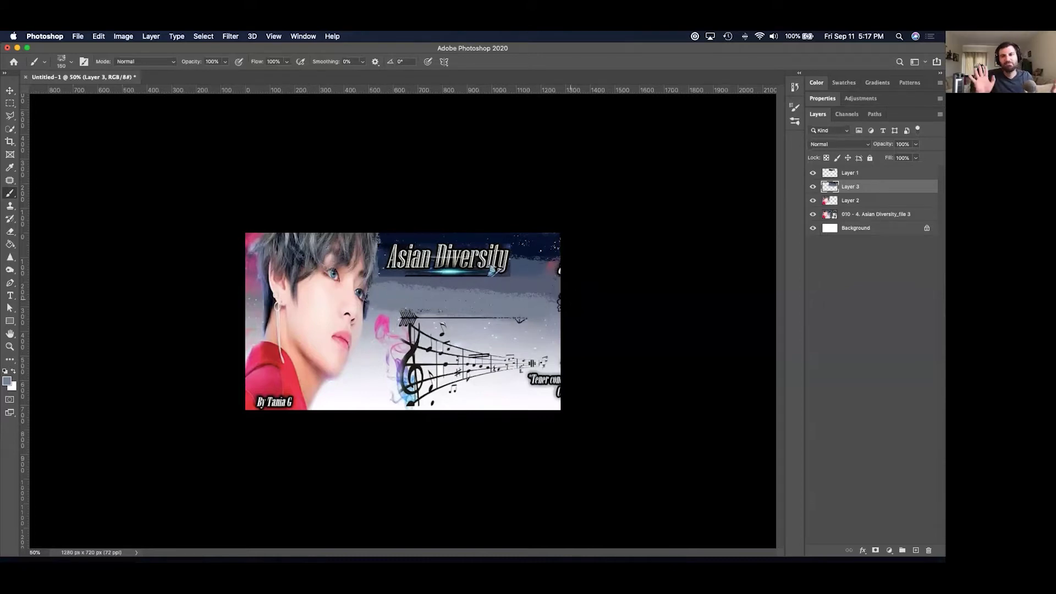
click(305, 36)
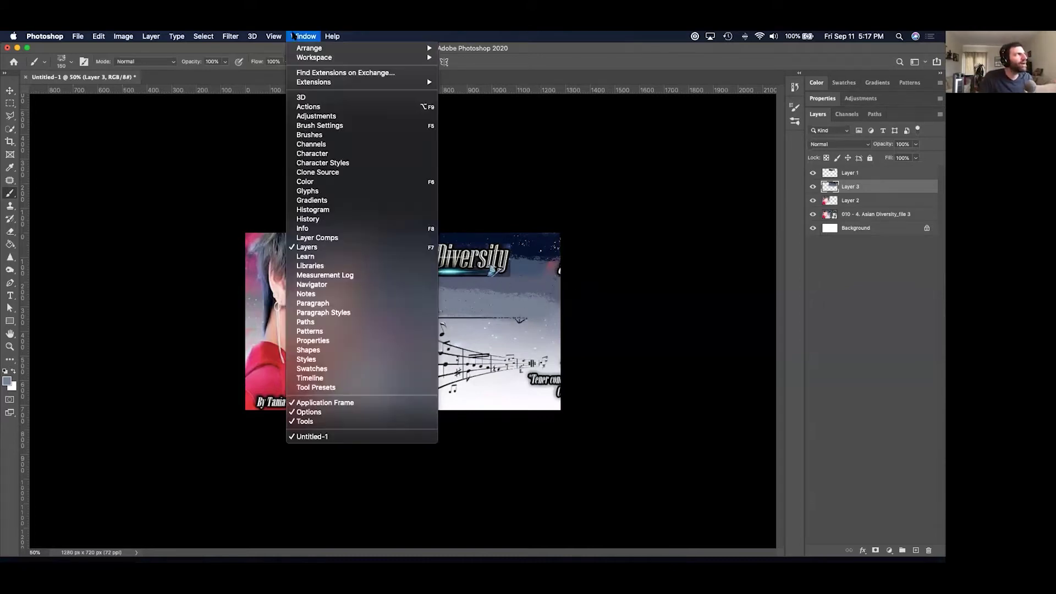
click(332, 136)
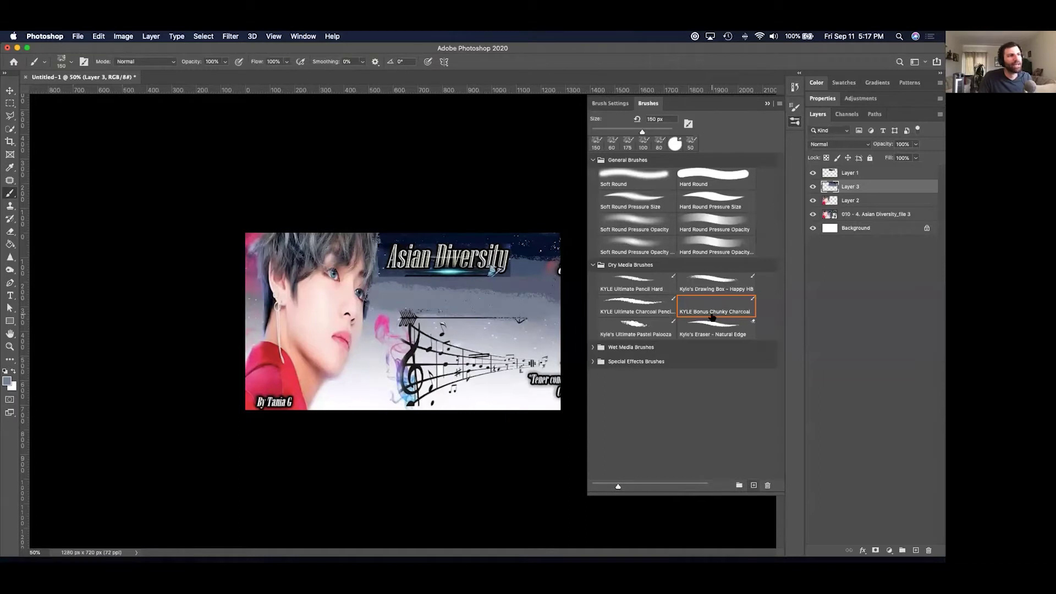
click(778, 105)
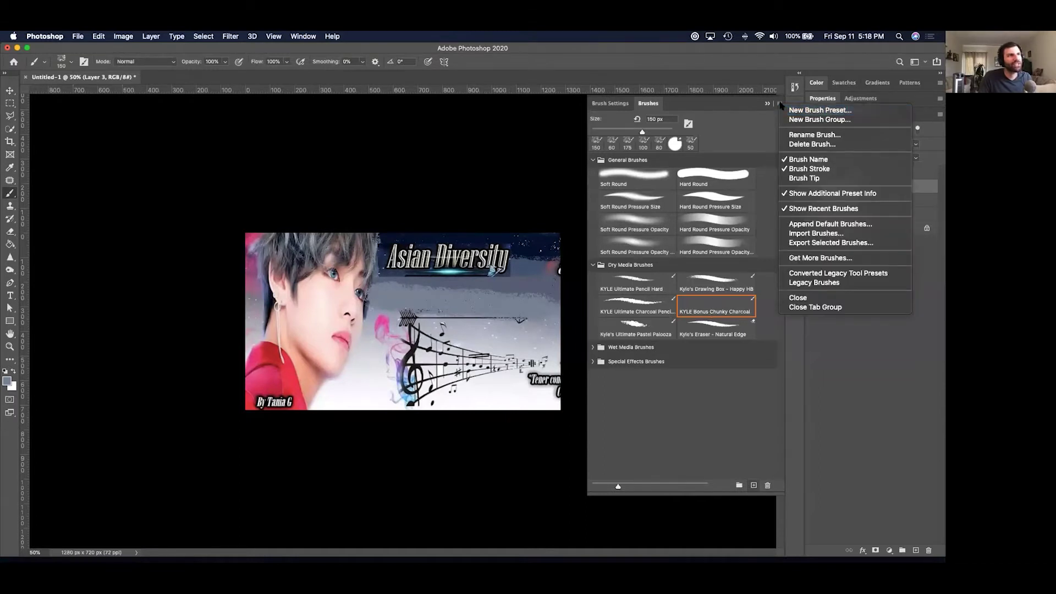
click(778, 105)
click(779, 105)
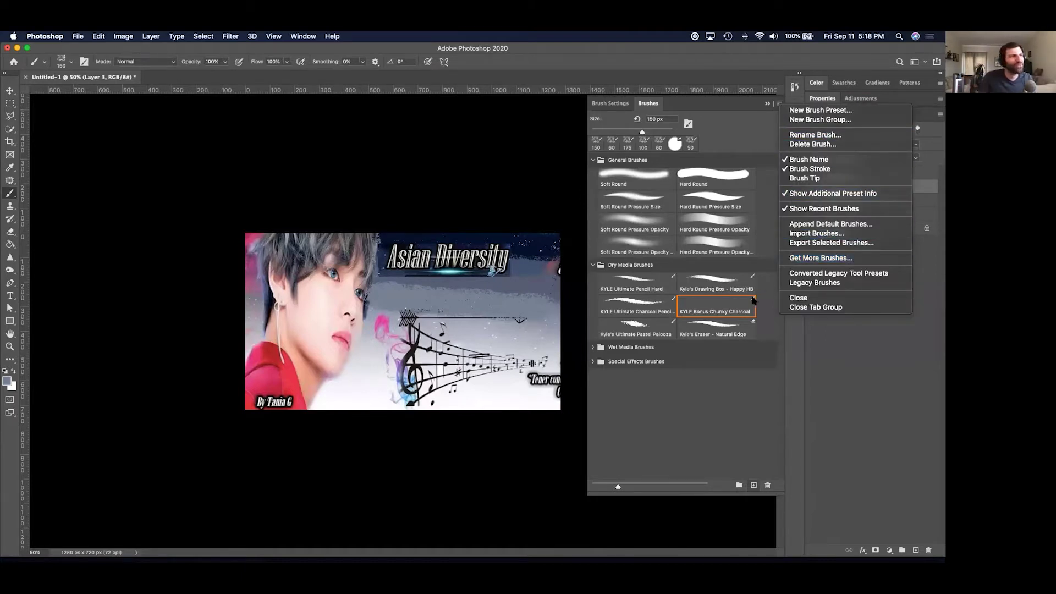
click(772, 125)
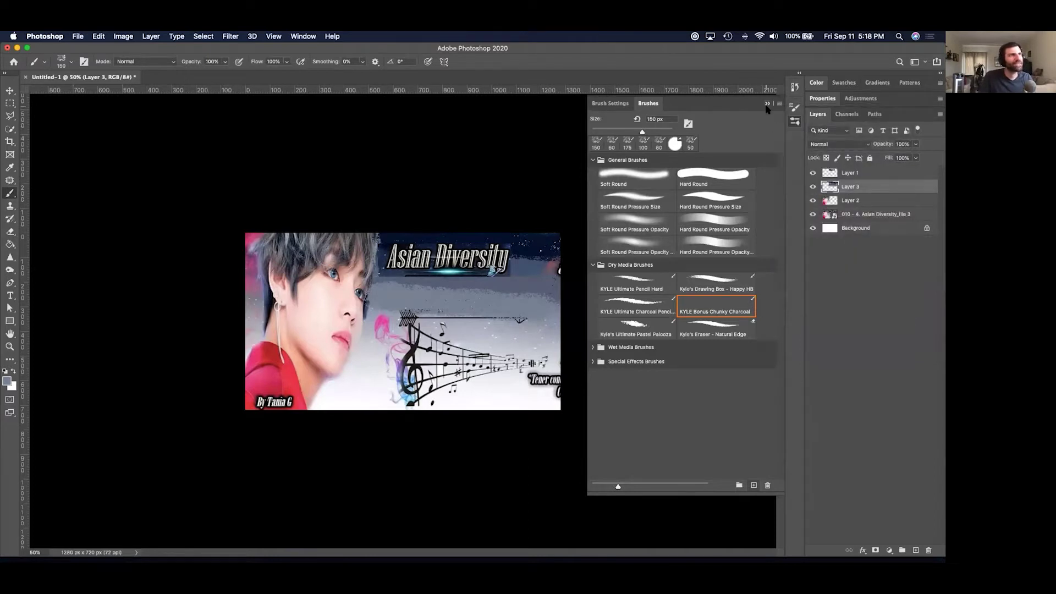
click(766, 104)
Shift the Asian Diversity title down-right, scale it to about 132%, nudge it left, and commit.
click(9, 91)
drag(459, 261, 466, 275)
key(super+t)
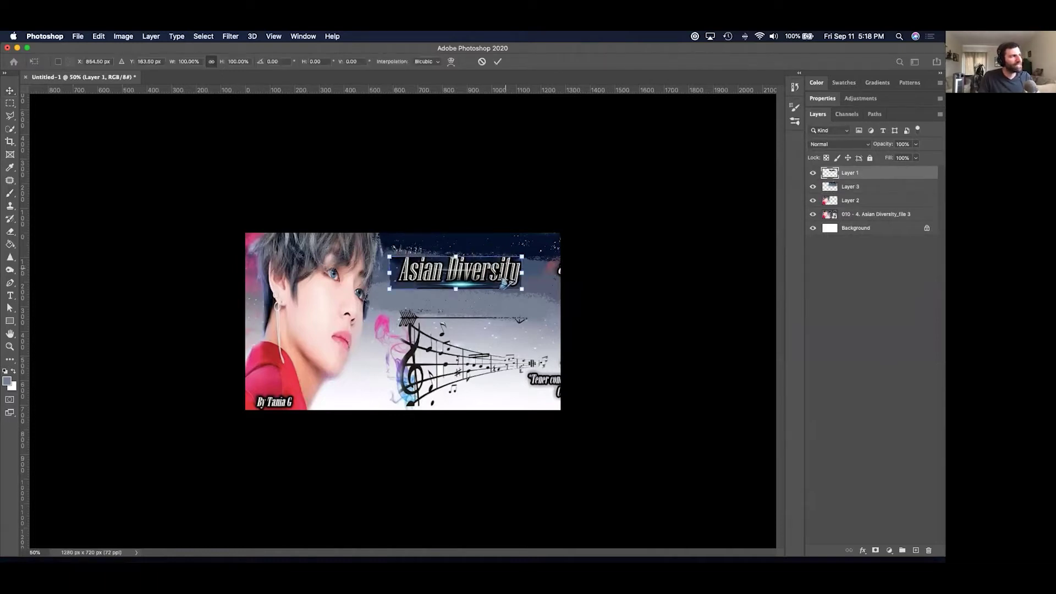
drag(521, 256, 563, 246)
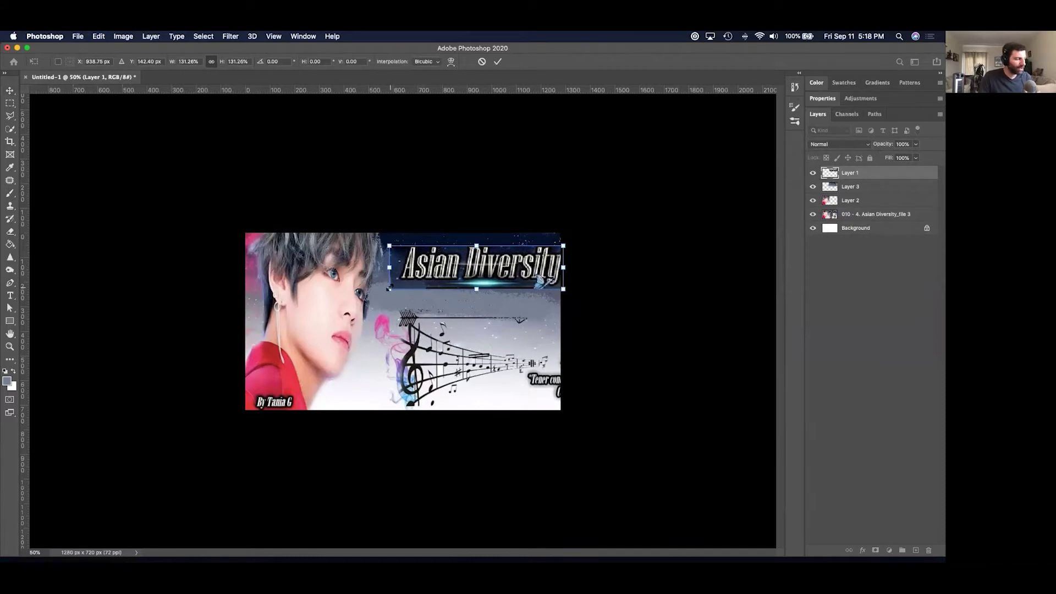
key(super+minus)
drag(434, 294, 430, 295)
key(Return)
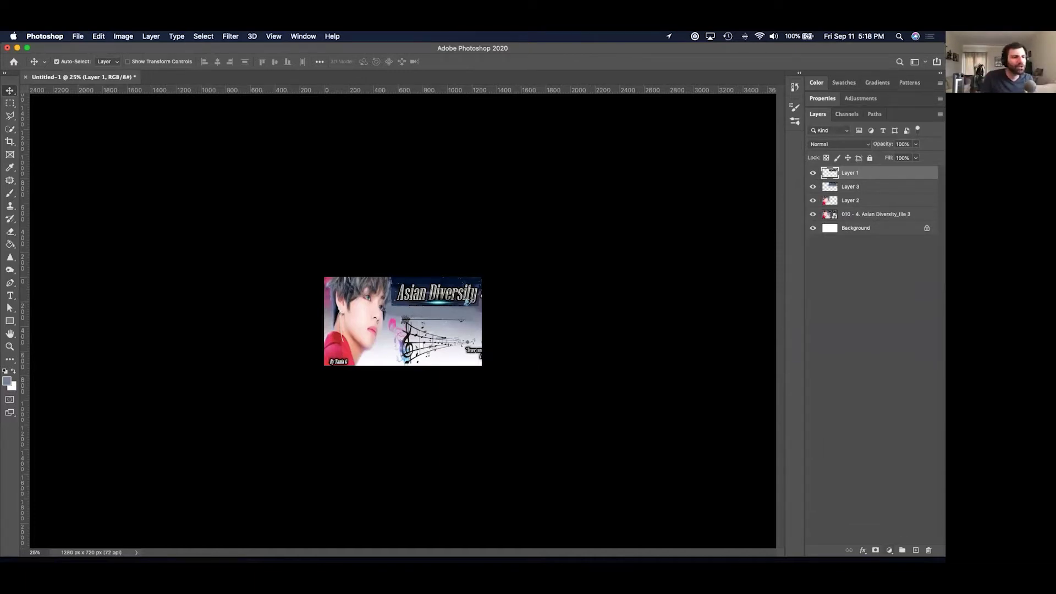
Add a Hue/Saturation 1 adjustment layer on top with Saturation dragged to −100.
click(889, 551)
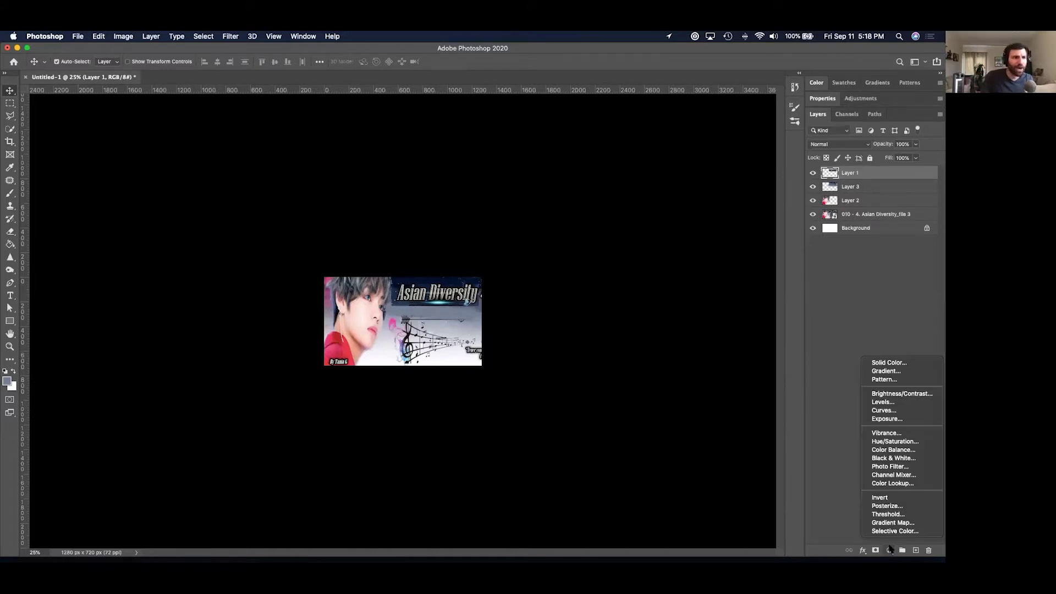
click(889, 442)
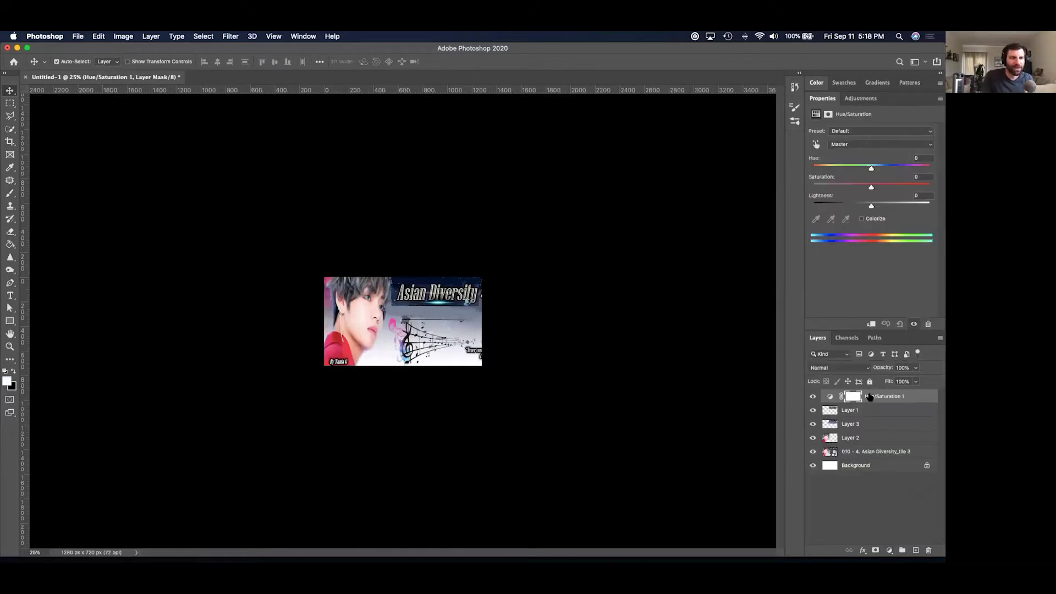
click(909, 397)
key(space)
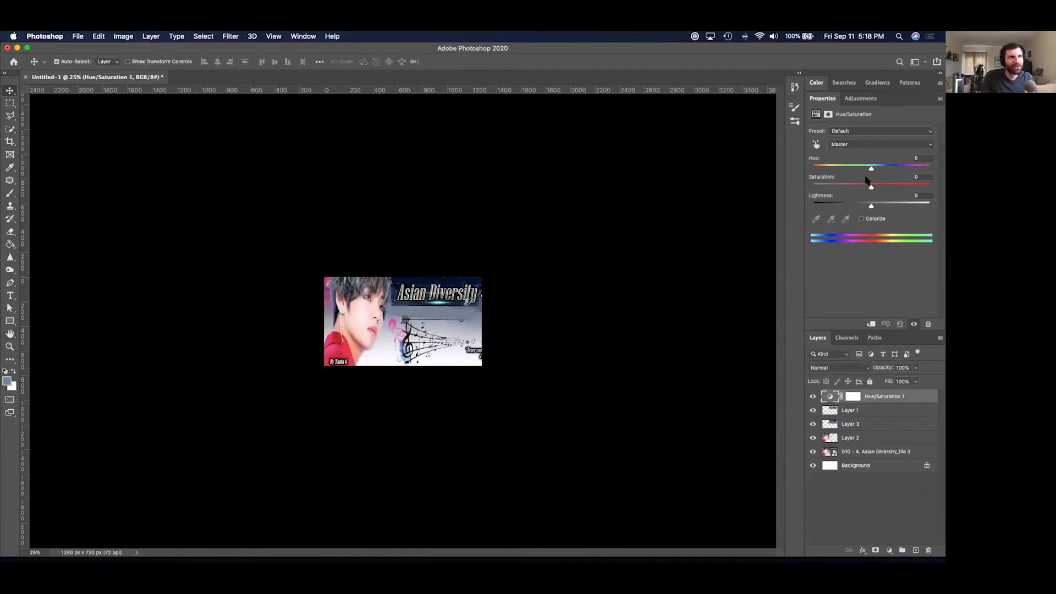
drag(871, 187, 812, 187)
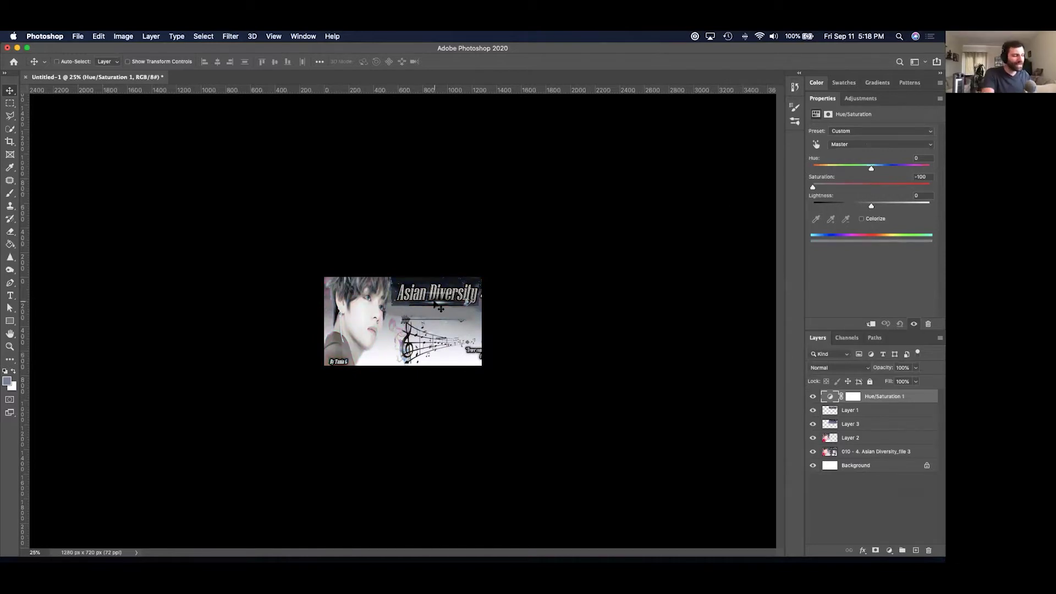
key(super+minus)
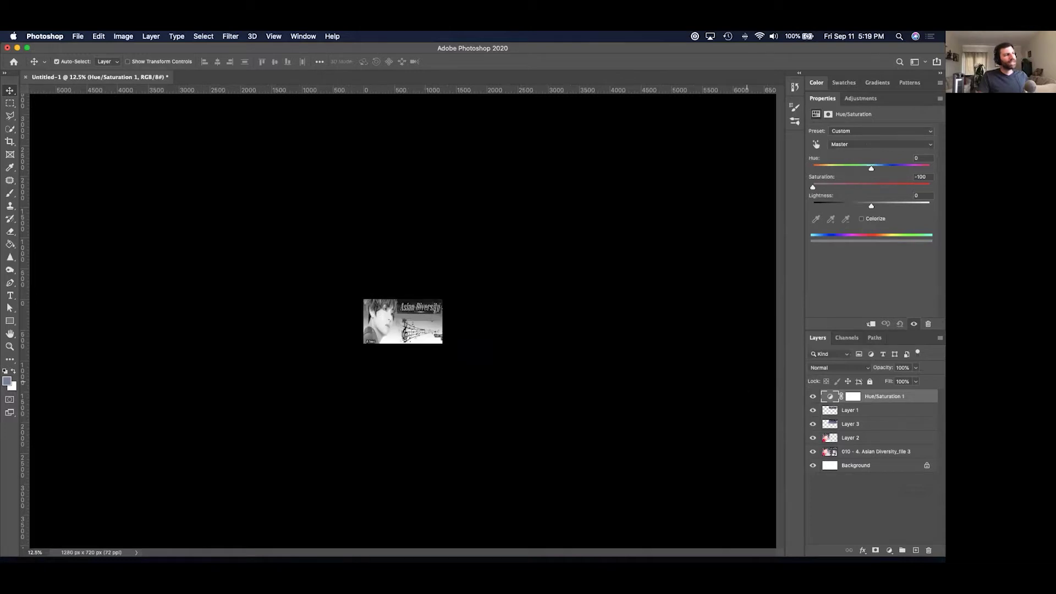
Compare the image with and without the greyscale adjustment, then delete the Hue/Saturation layer.
click(813, 397)
click(812, 397)
click(812, 397)
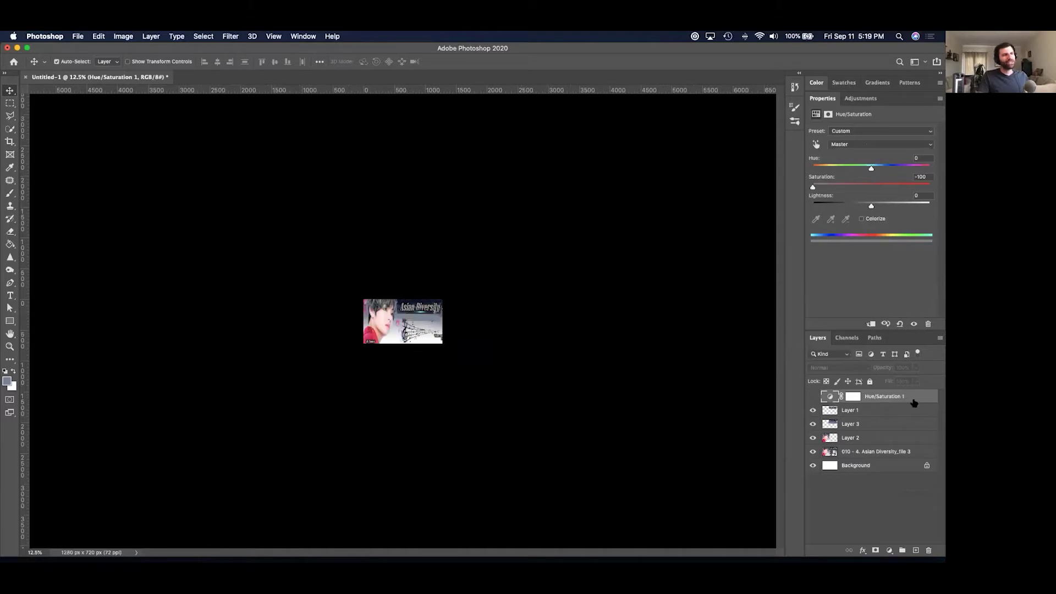
key(BackSpace)
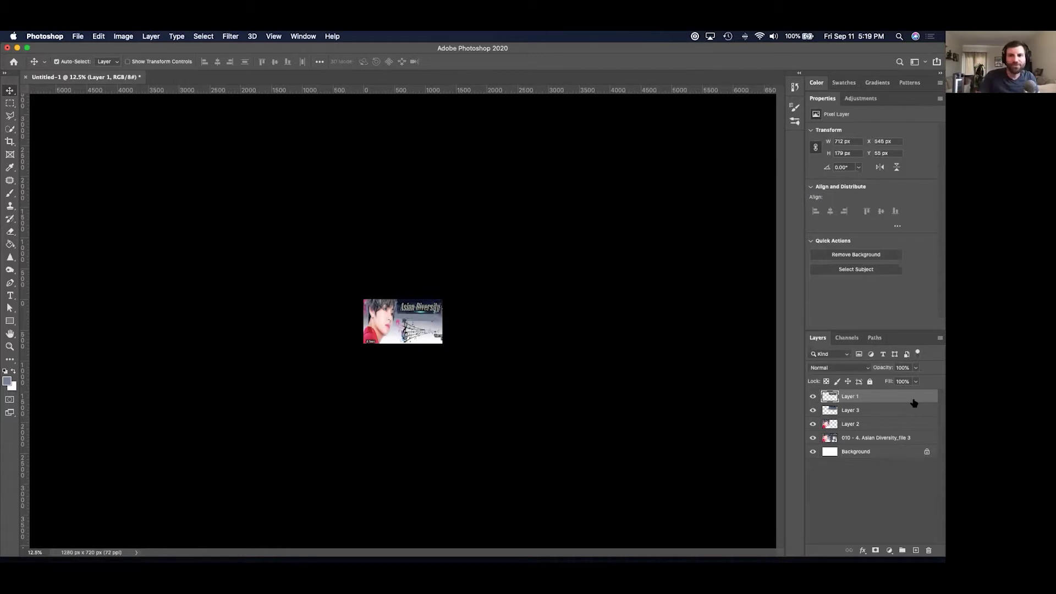
Close the thumbnail document without saving and switch over to Finder.
key(super+w)
key(super+d)
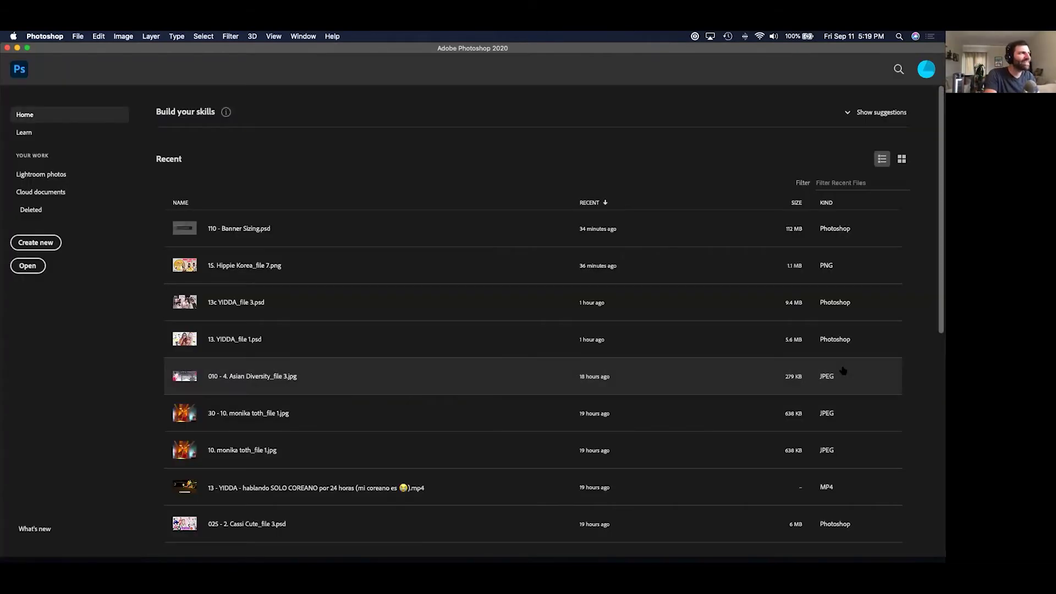
key(super+Tab)
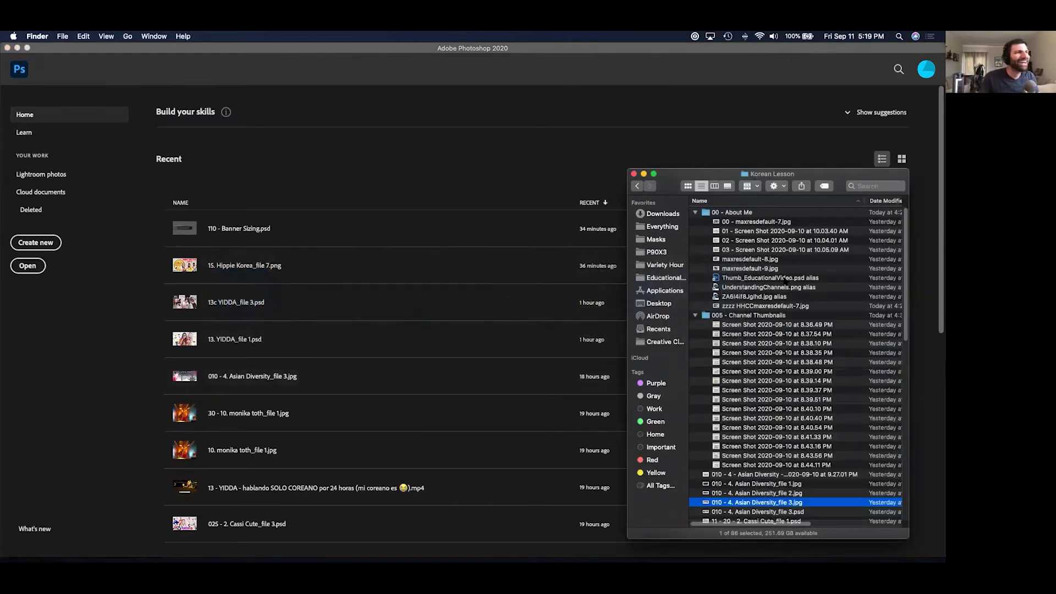
Quick Look 11 - 20 - 2. Cassi Cute_file 1.psd in Finder and open it in Photoshop.
key(space)
key(Down)
key(Down)
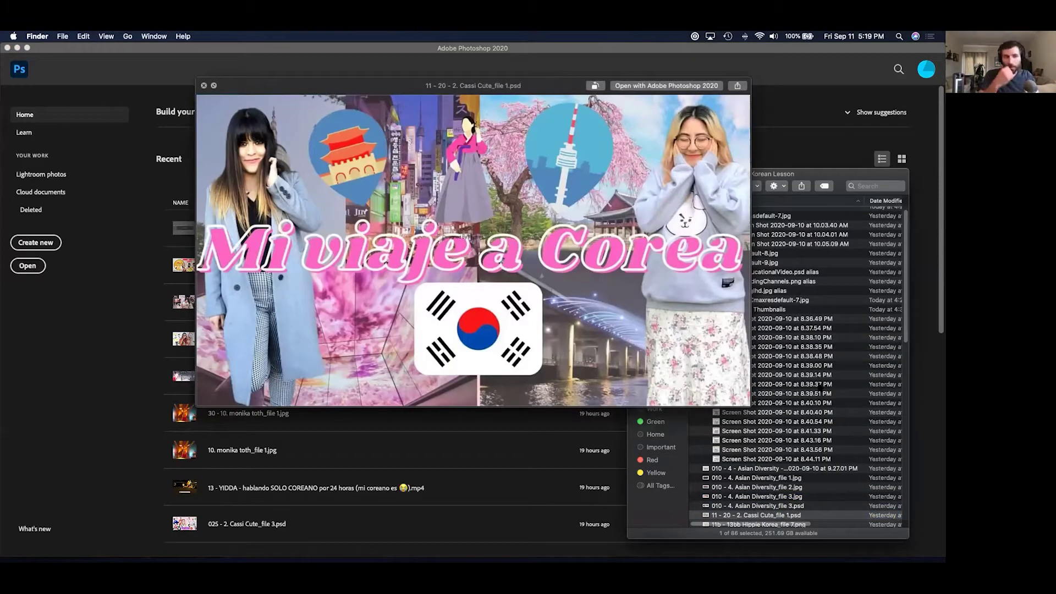
key(space)
key(super+Tab)
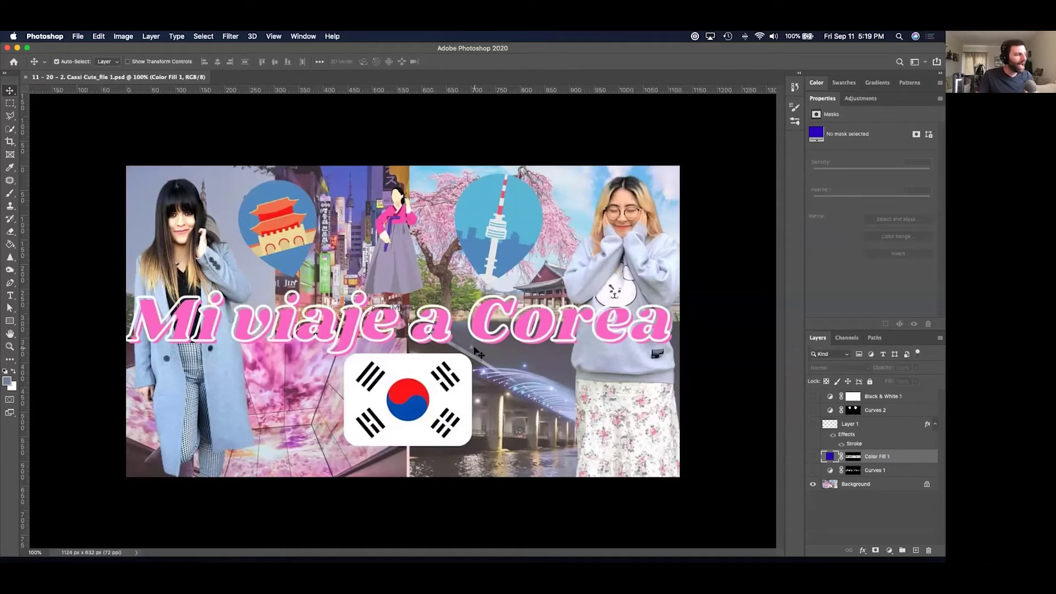
Toggle the Black & White 1 adjustment on and off to compare, then delete it.
key(super+minus)
key(super+minus)
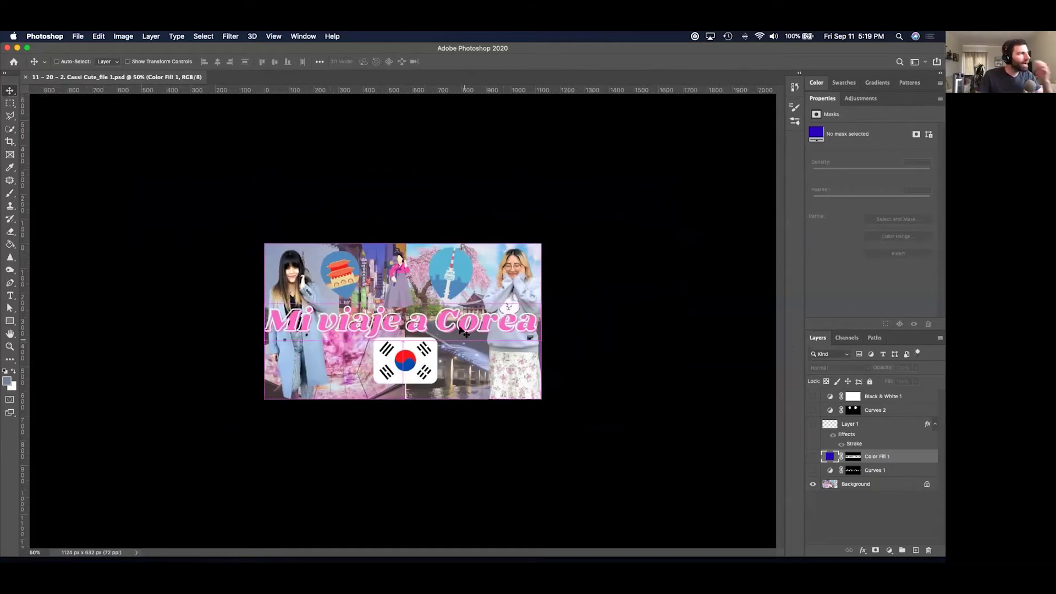
key(super+minus)
key(super+minus)
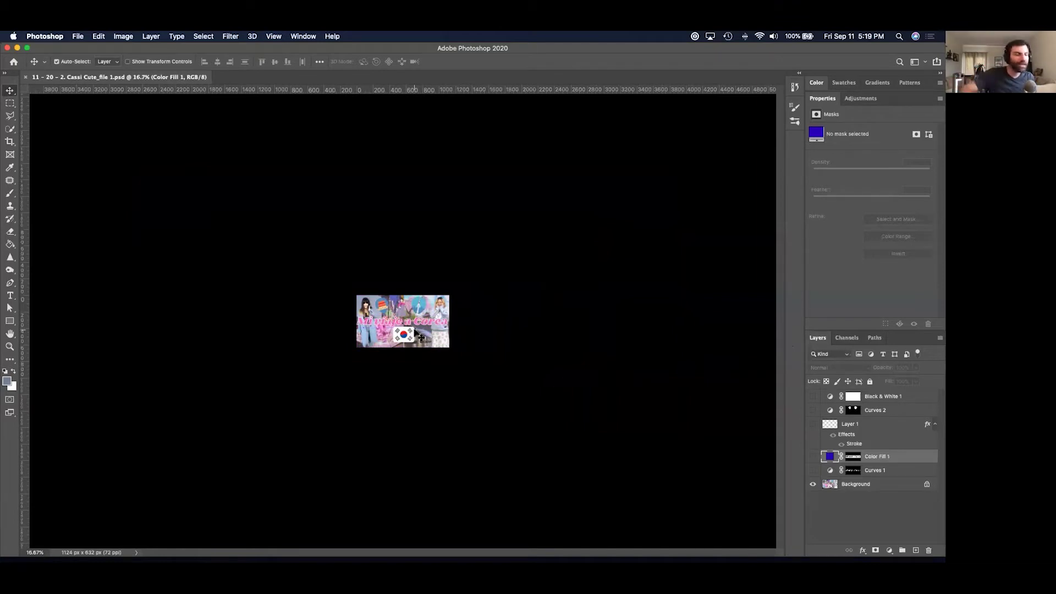
click(905, 395)
key(Delete)
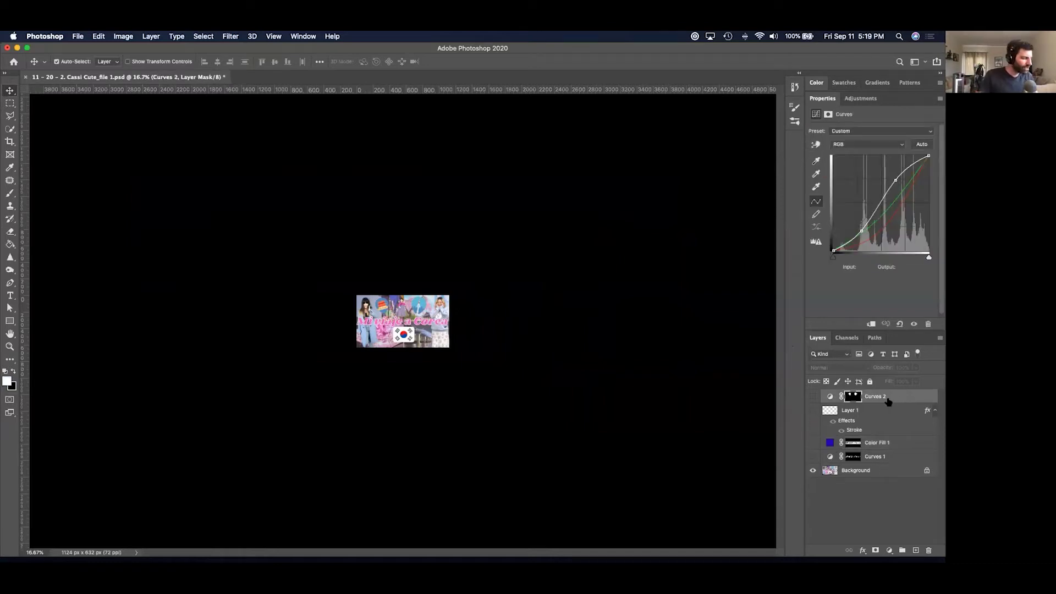
key(super+z)
click(812, 397)
click(812, 397)
click(811, 398)
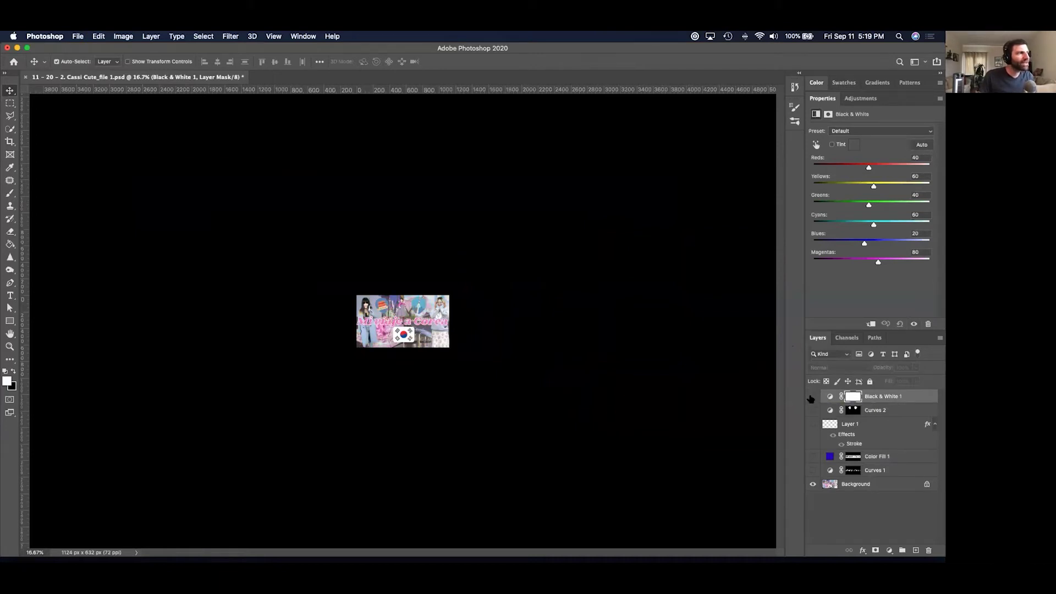
click(811, 397)
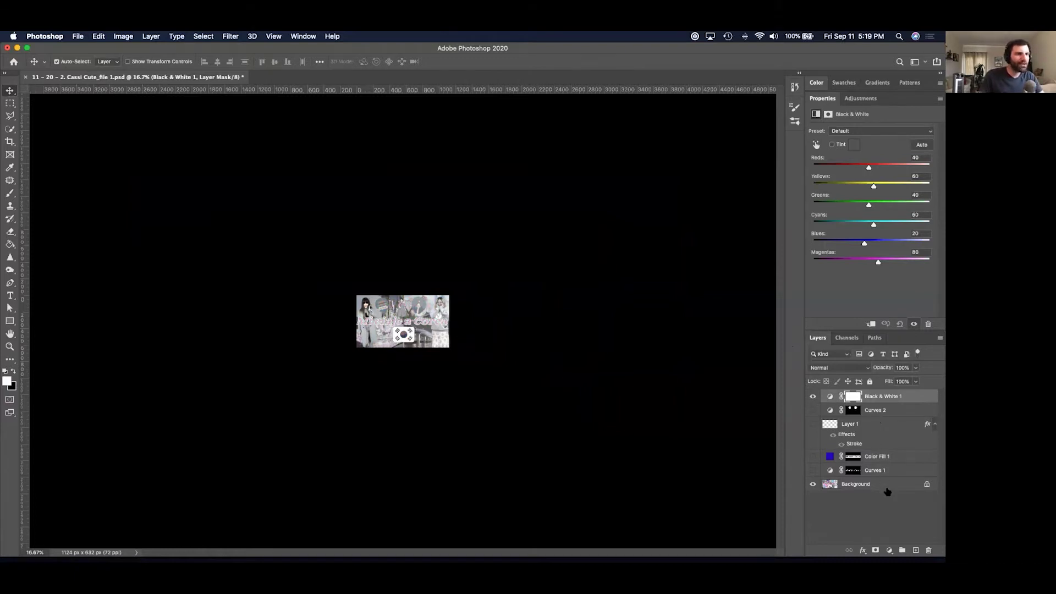
key(Delete)
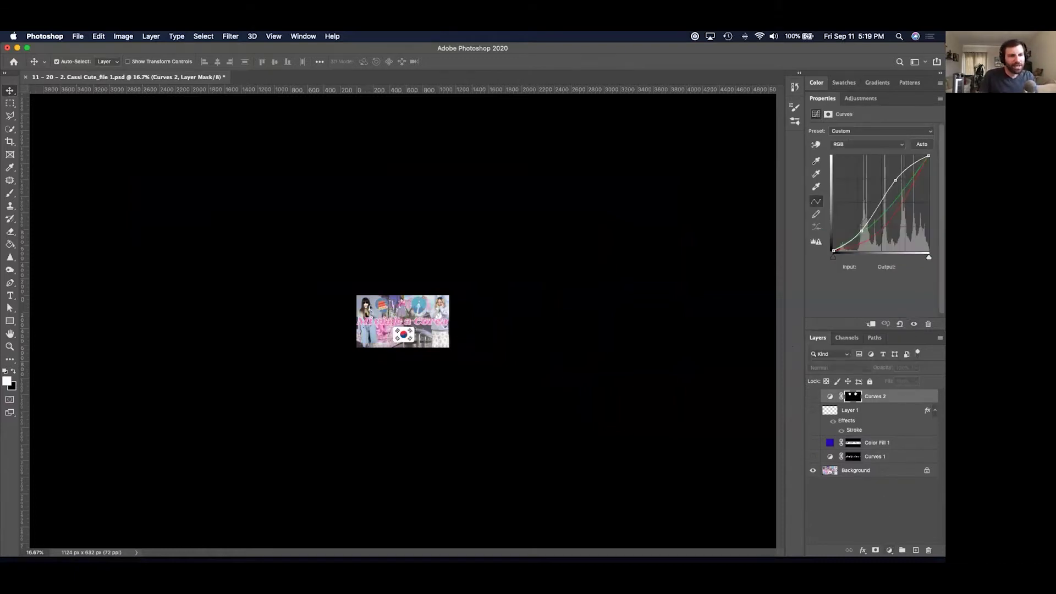
Test a Hue/Saturation layer at Saturation −100, delete it, and dismiss the adjustment list.
click(889, 550)
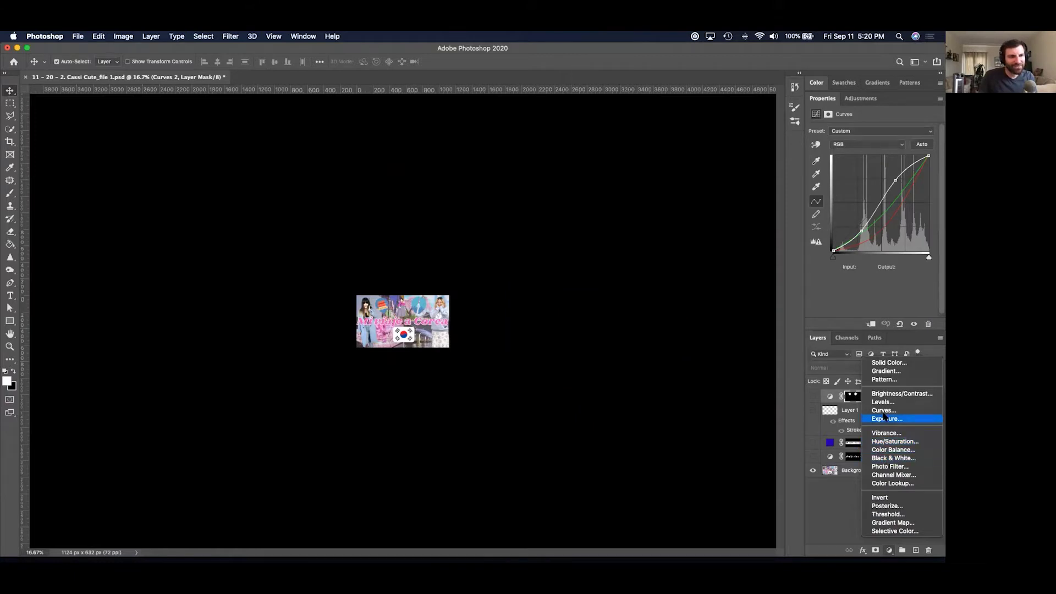
click(886, 444)
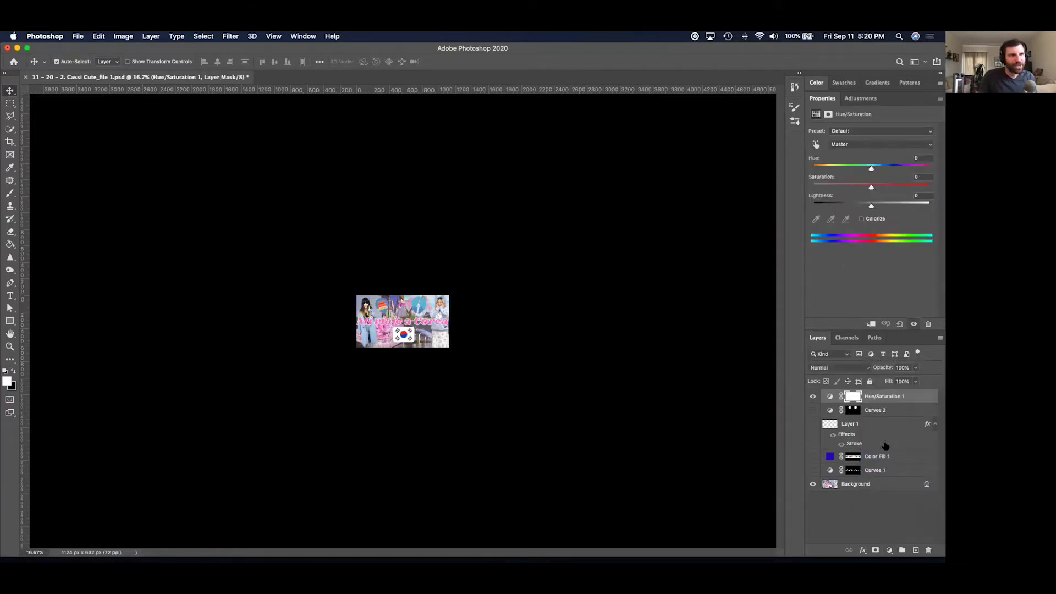
drag(870, 188, 812, 187)
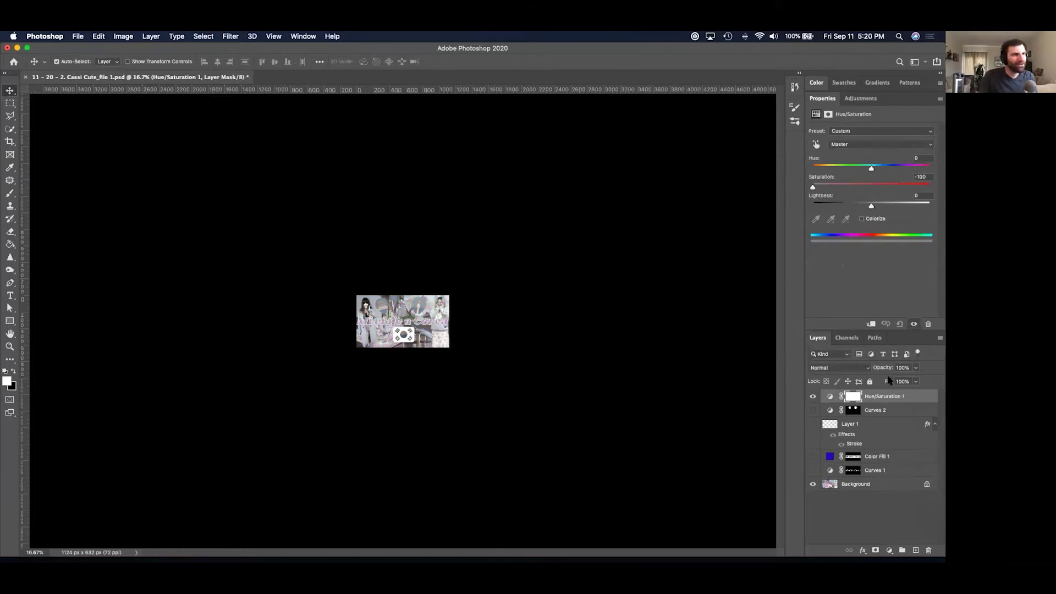
key(Delete)
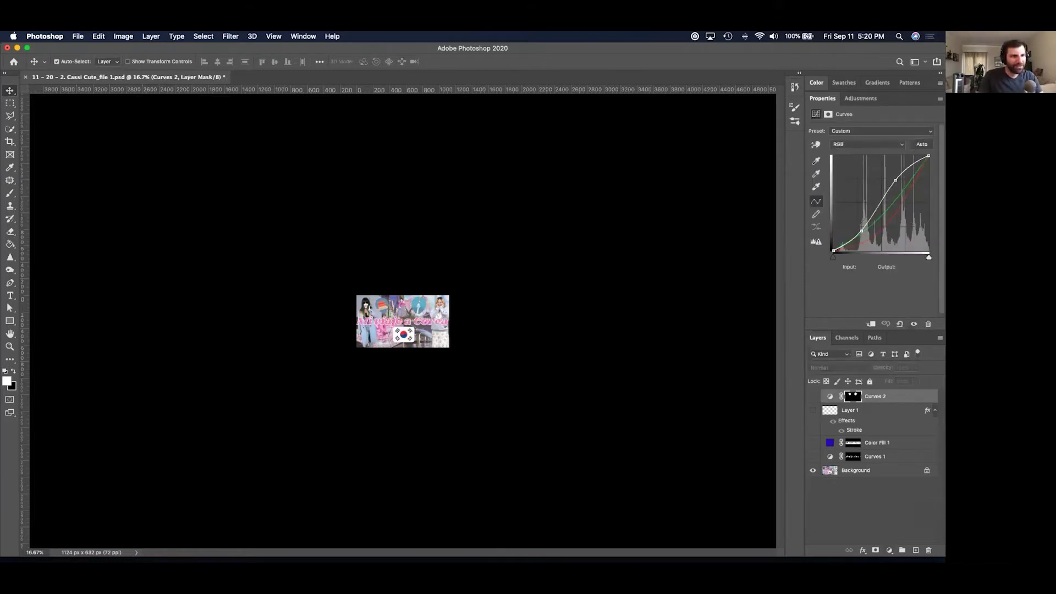
click(890, 550)
click(894, 460)
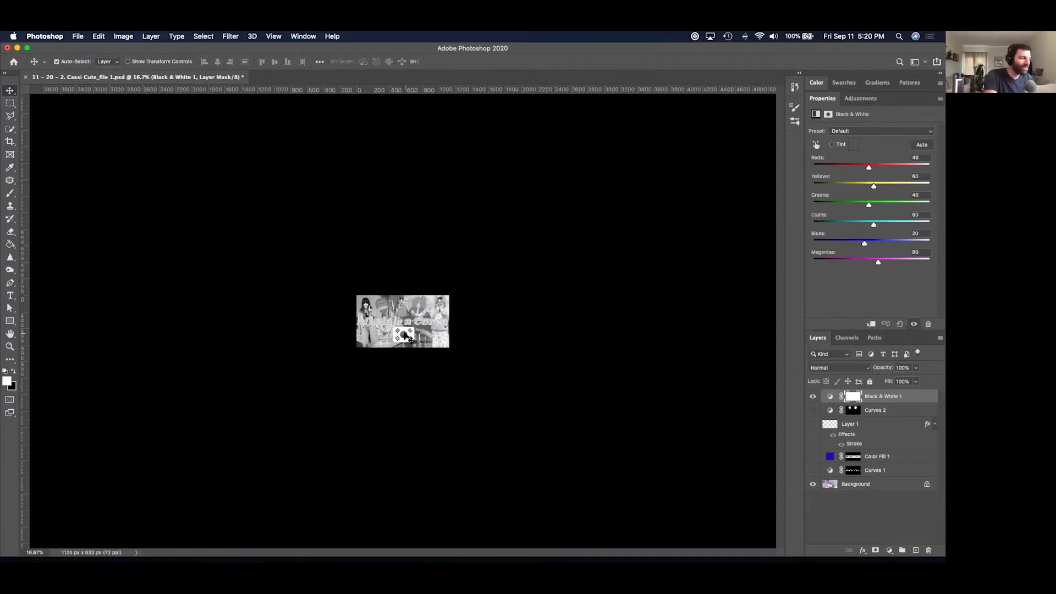
Zoom to 50% and toggle Curves 1, the dark title band and Black & White 1 to compare, leaving all visible.
key(super+equal)
key(super+equal)
key(super+equal)
key(super+equal)
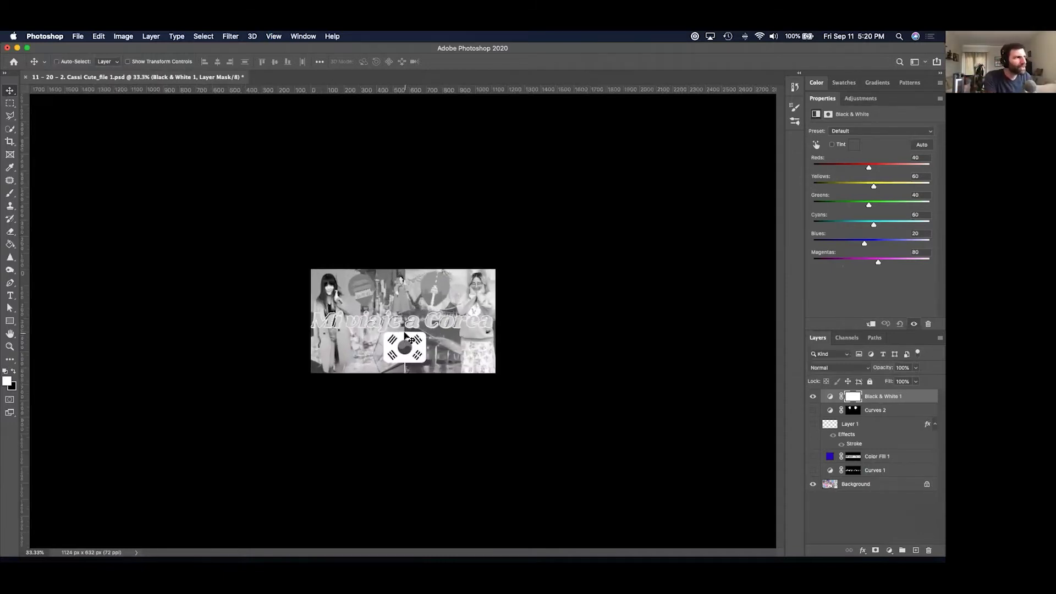
key(super+minus)
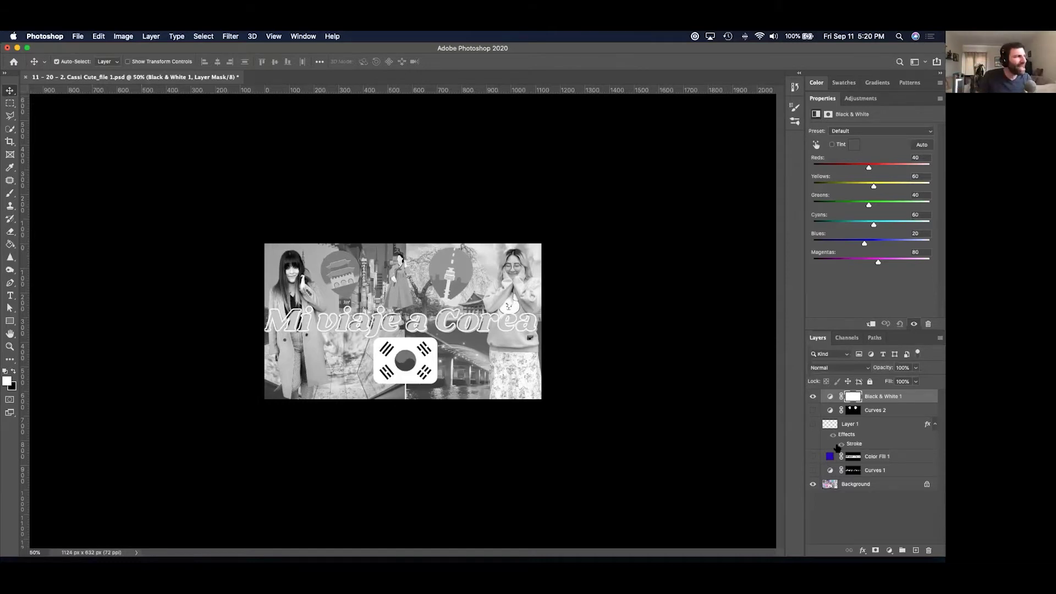
click(813, 471)
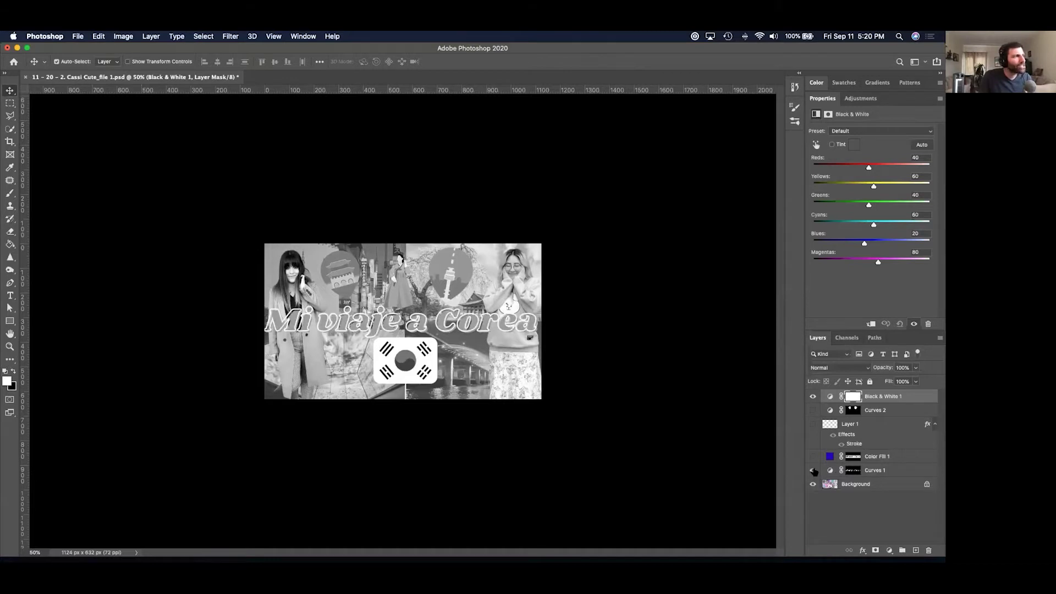
click(812, 457)
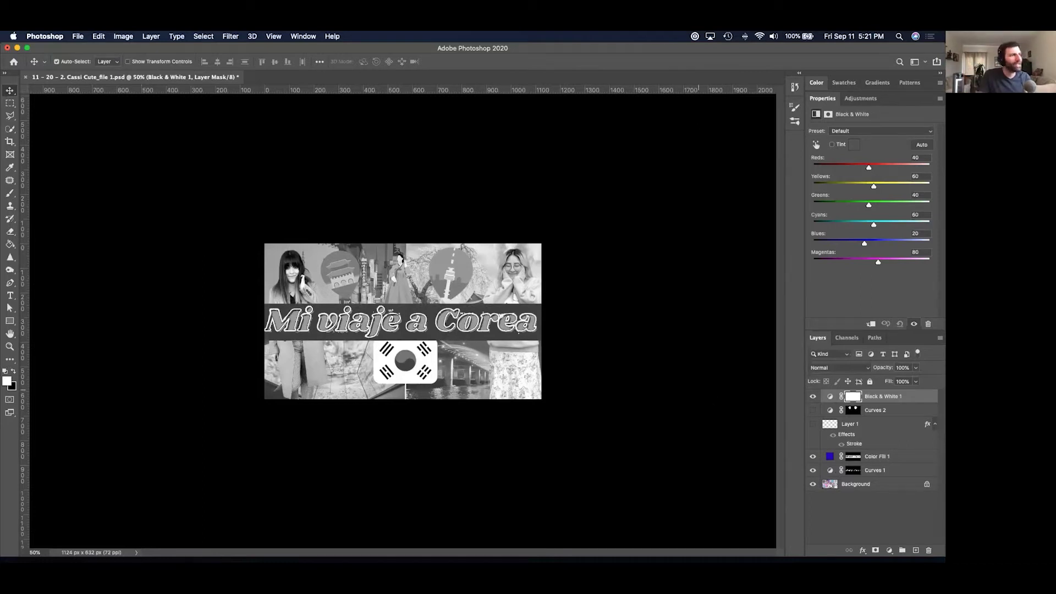
click(812, 396)
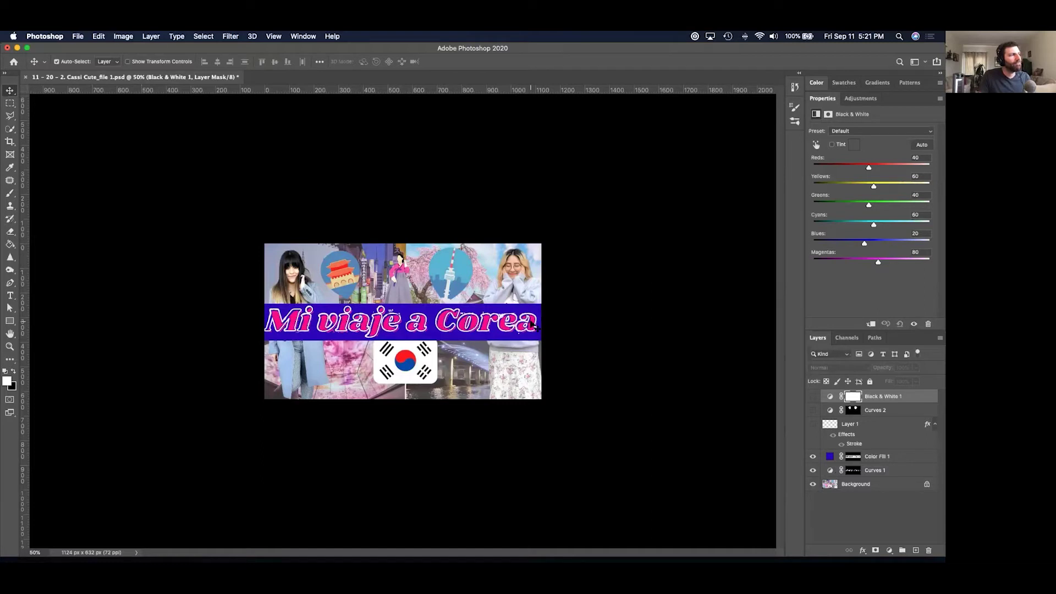
click(812, 396)
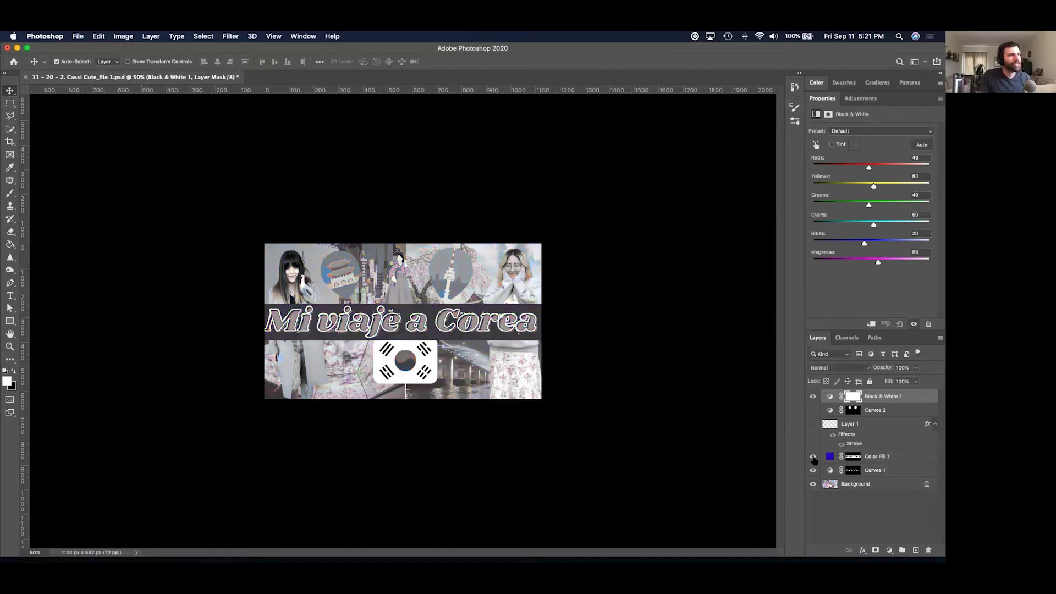
click(812, 456)
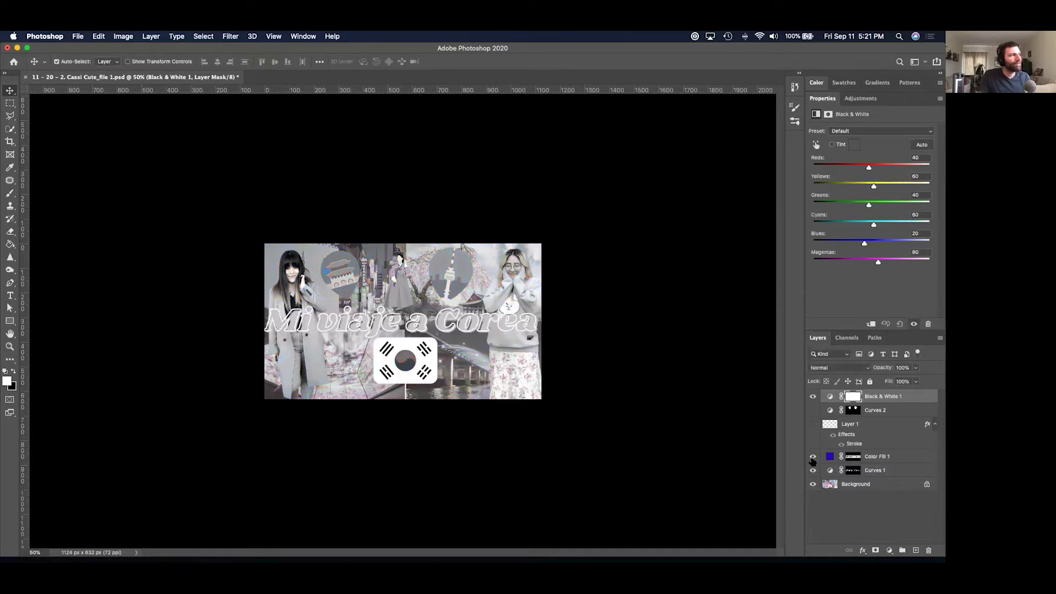
click(812, 456)
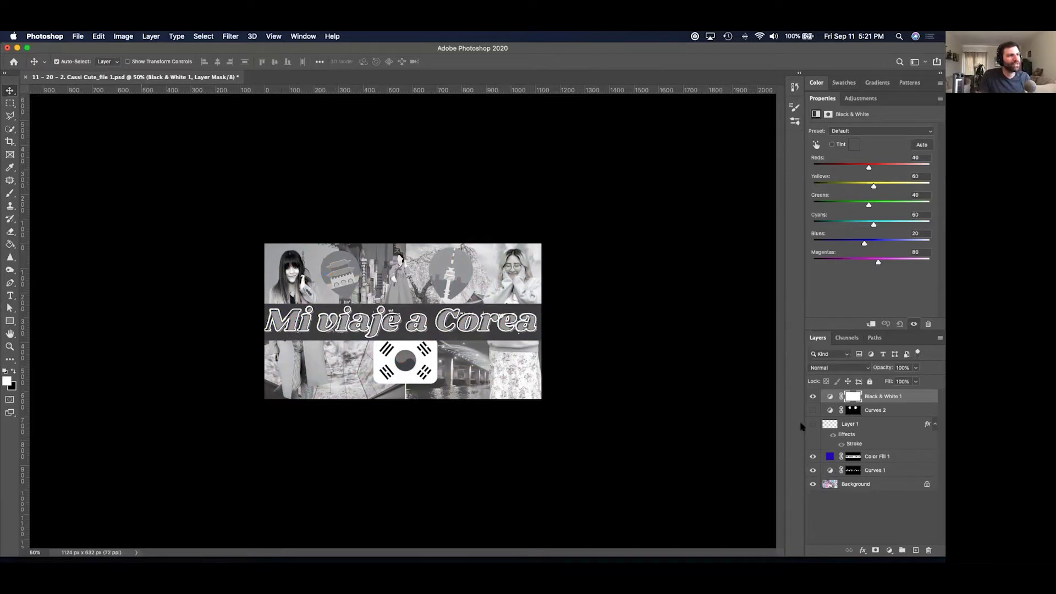
Toggle Layer 1's white circle outlines off and on, then begin closing the document.
click(445, 276)
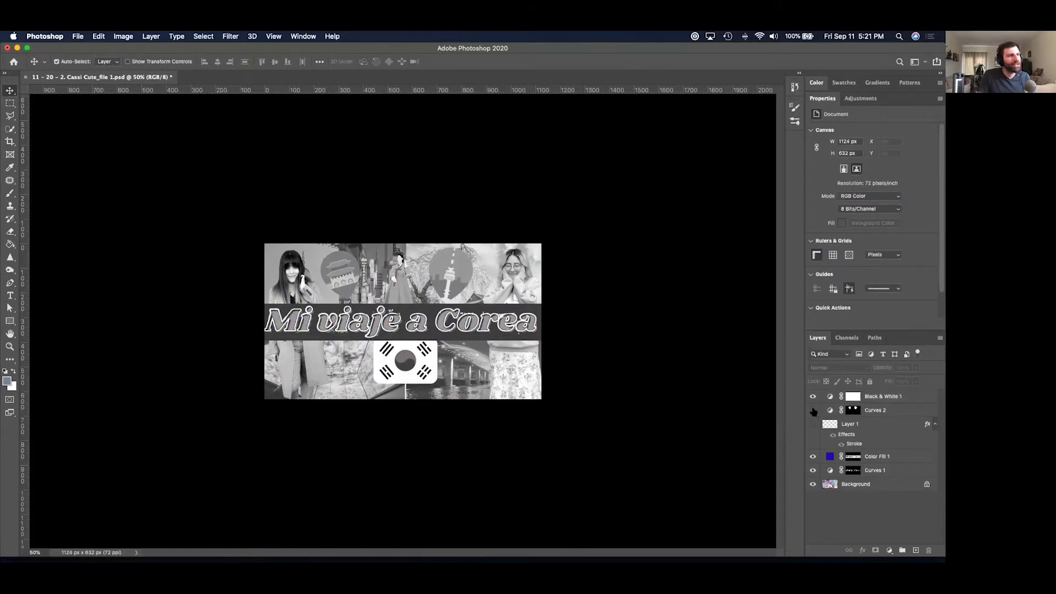
click(813, 422)
click(813, 424)
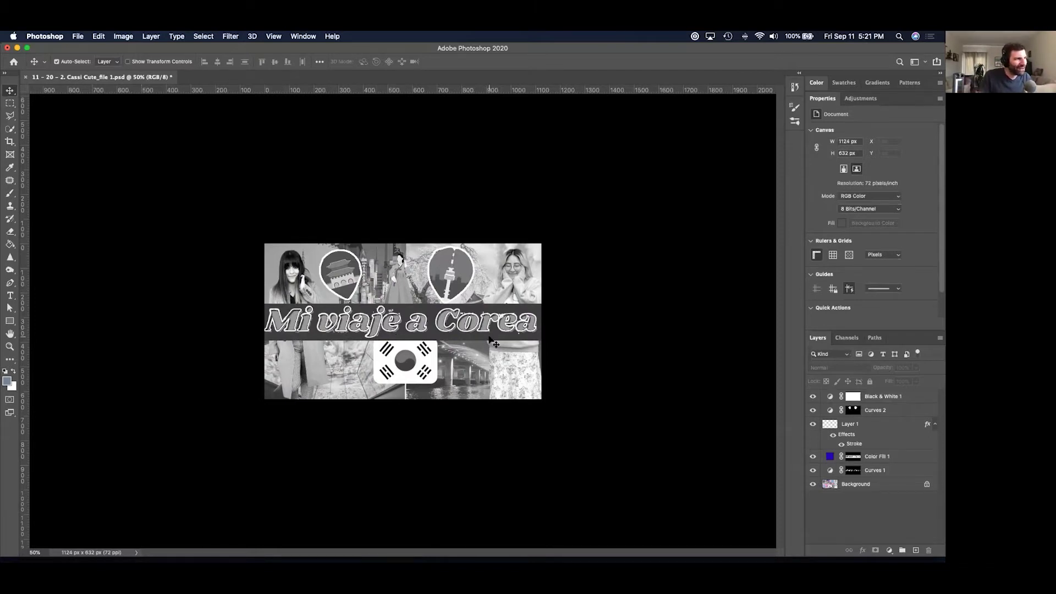
key(super+w)
key(Escape)
Close the Cassi Cute document unsaved and open 11b - 13bb Hippie Korea_file 7.png from Finder.
key(super+w)
key(super+Tab)
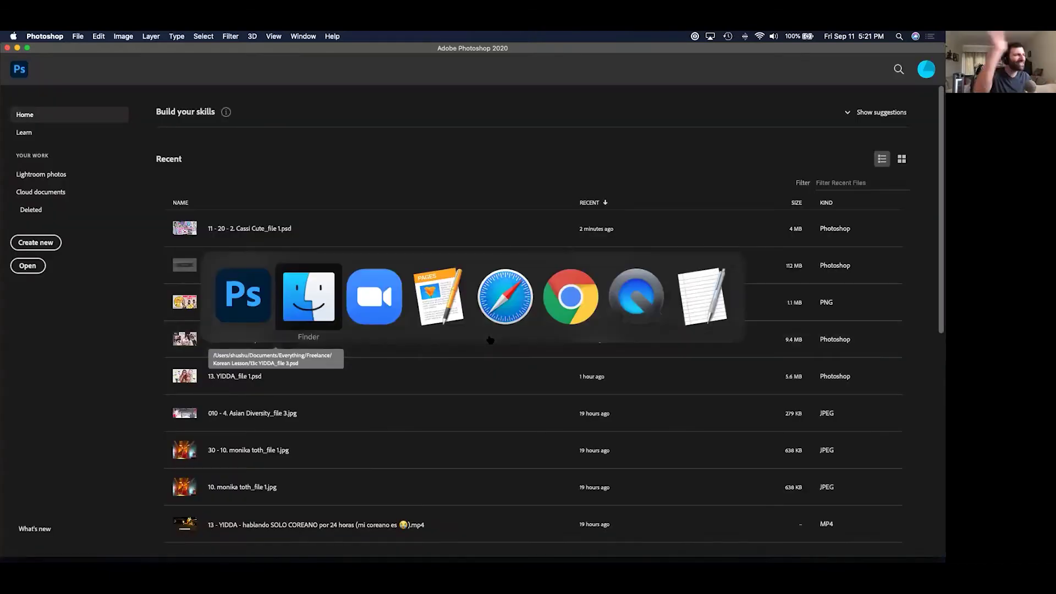
key(space)
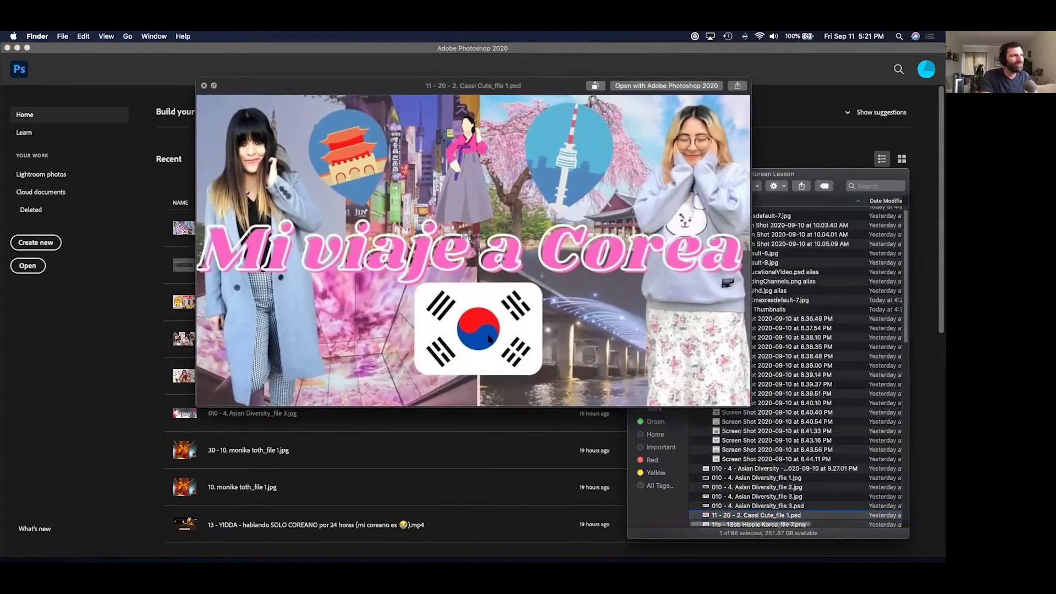
key(Down)
key(super+o)
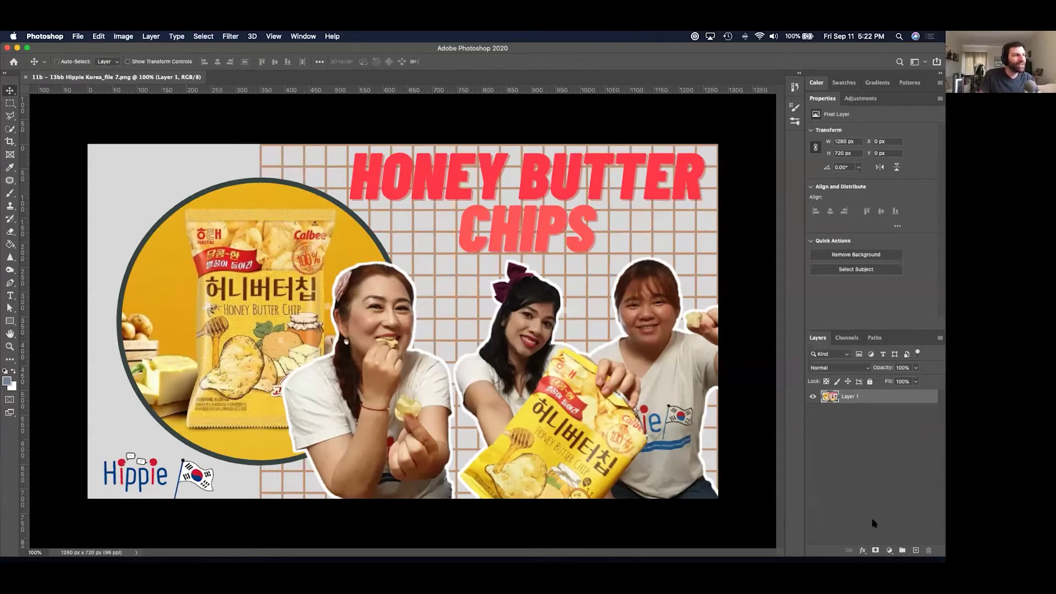
Add a Black & White adjustment layer over the Hippie Korea thumbnail, then hide it.
key(super+minus)
key(super+minus)
key(super+minus)
key(super+minus)
key(super+minus)
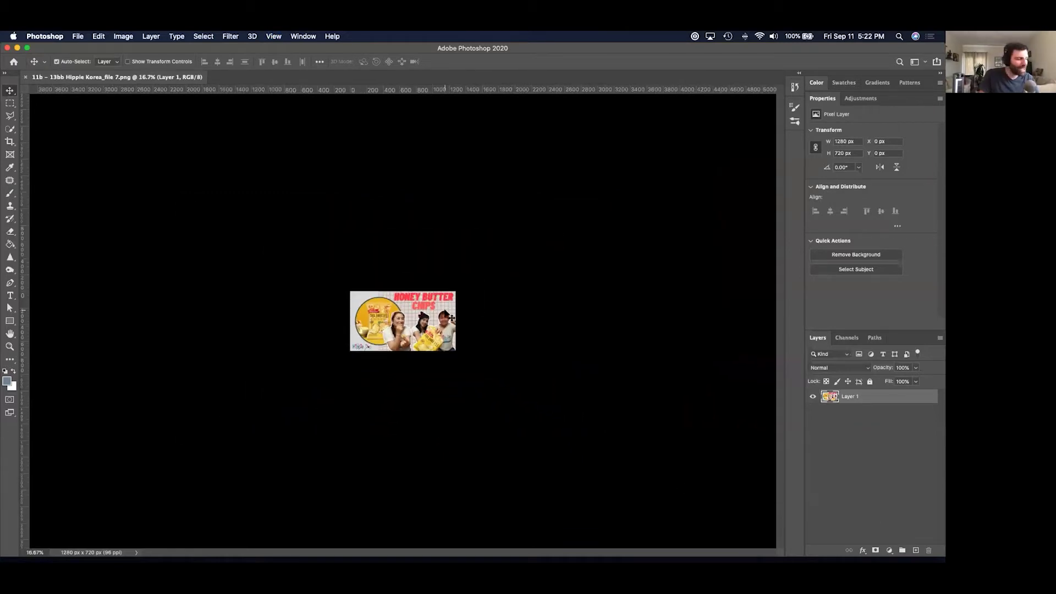
click(889, 550)
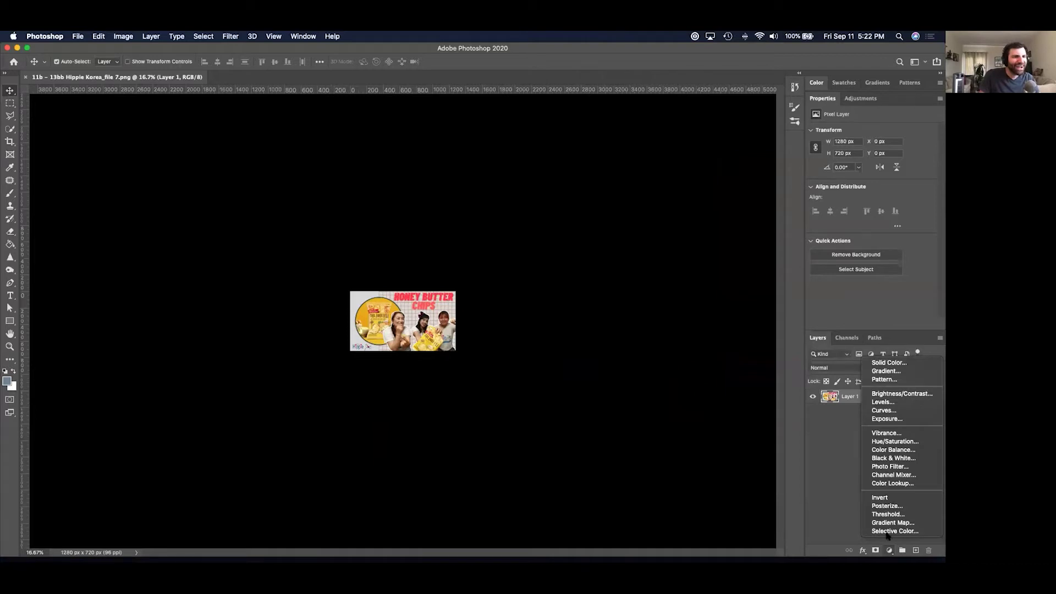
click(883, 457)
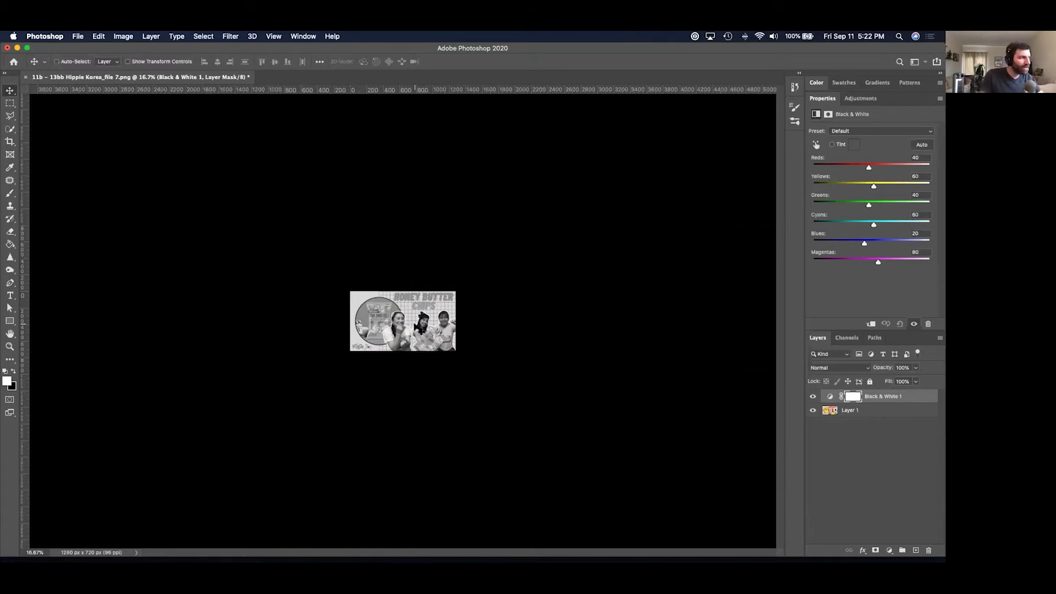
key(super+plus)
key(super+plus)
key(super+plus)
key(super+plus)
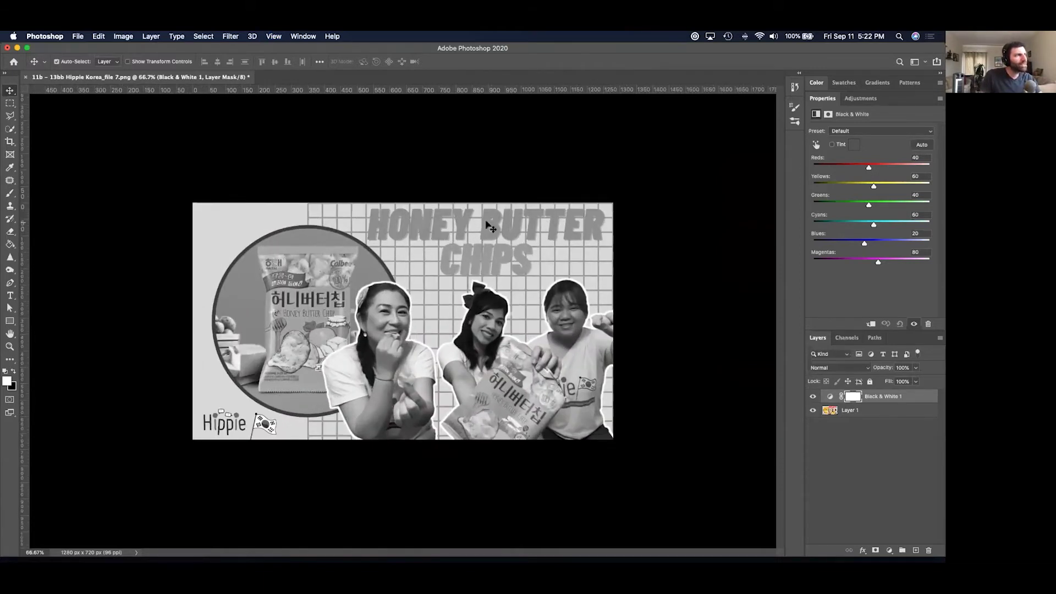
click(813, 396)
Magic-wand select the red HONEY BUTTER CHIPS title letters and bring up the adjustment layer types.
key(w)
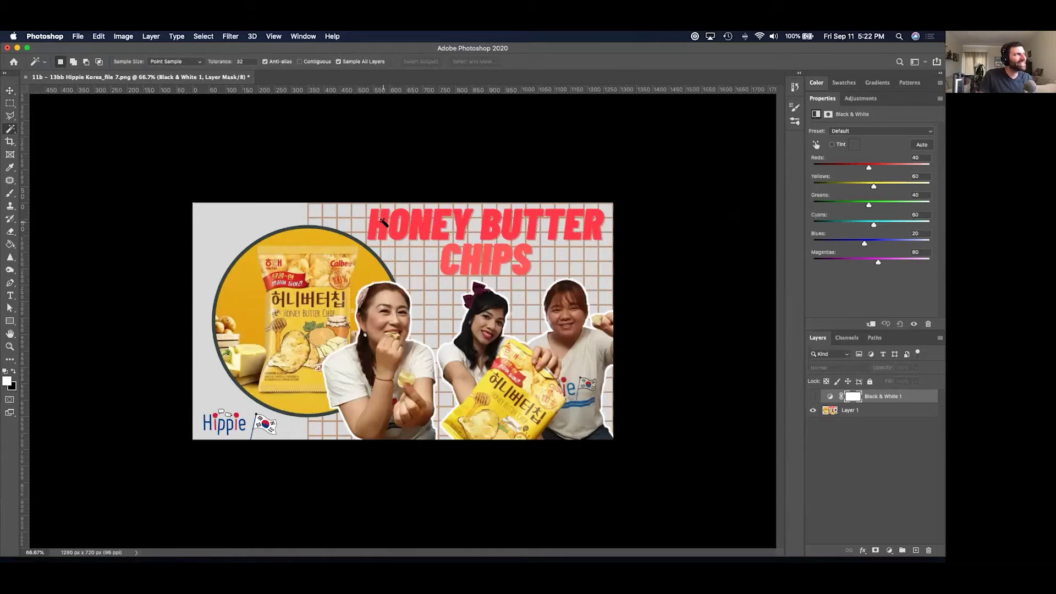
click(376, 230)
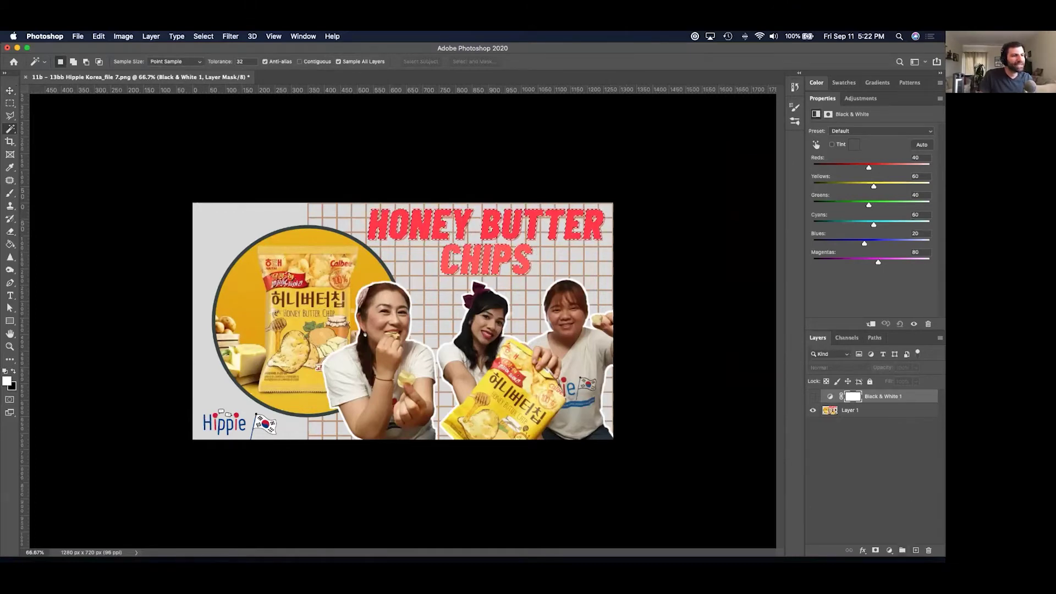
click(890, 550)
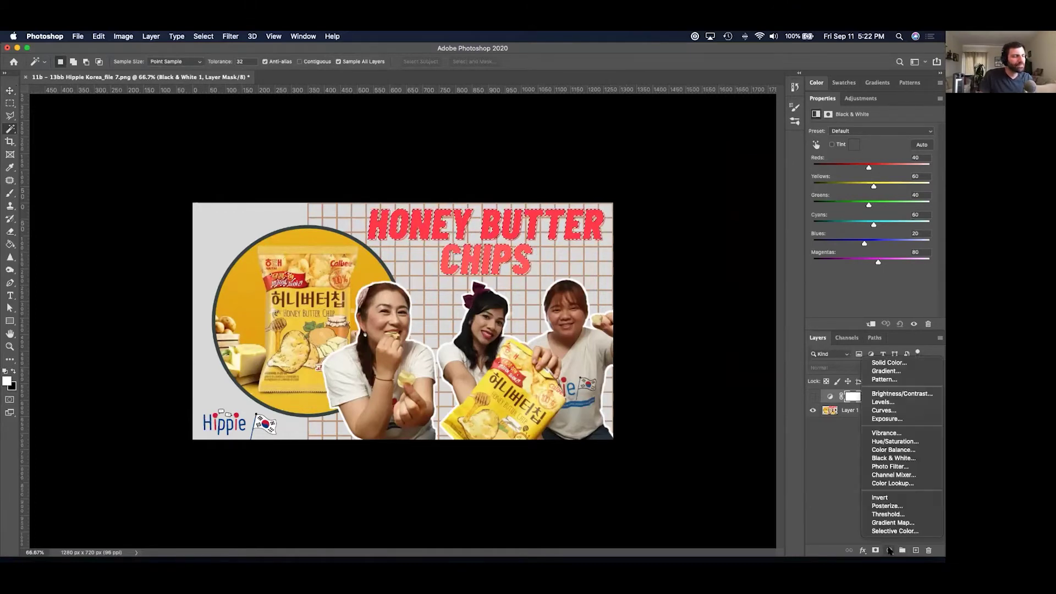
Add a Curves adjustment to the title selection and lower its top point to darken it to deep red.
click(883, 410)
drag(870, 215, 897, 246)
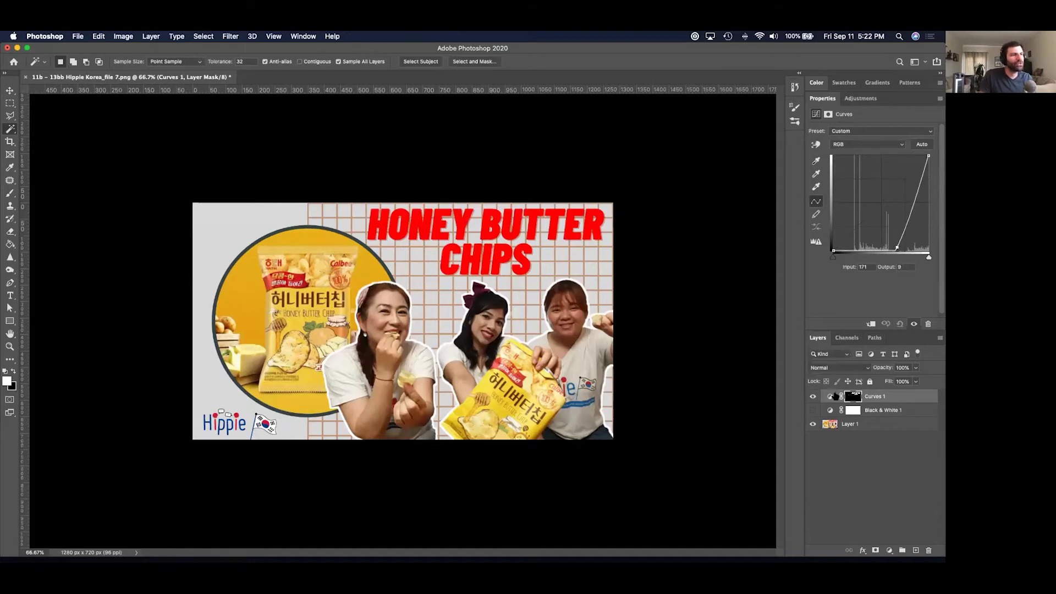
click(813, 410)
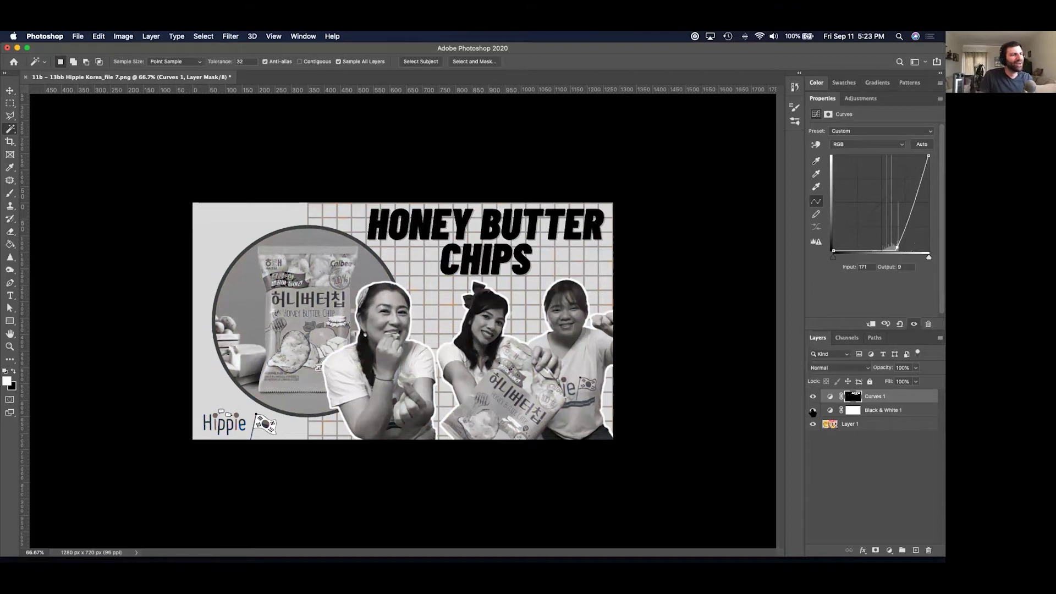
click(813, 410)
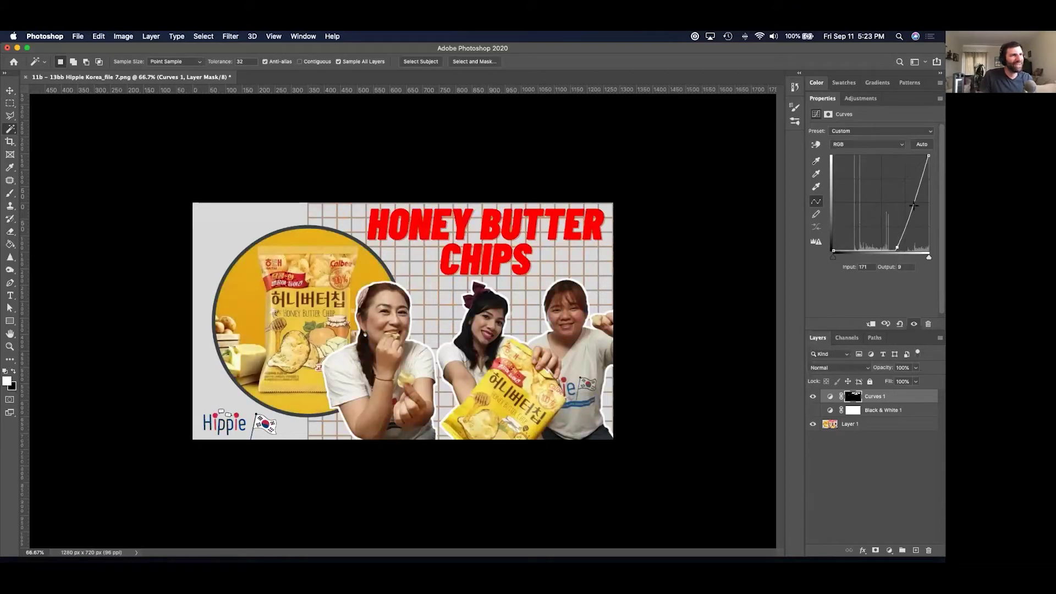
drag(927, 158, 928, 205)
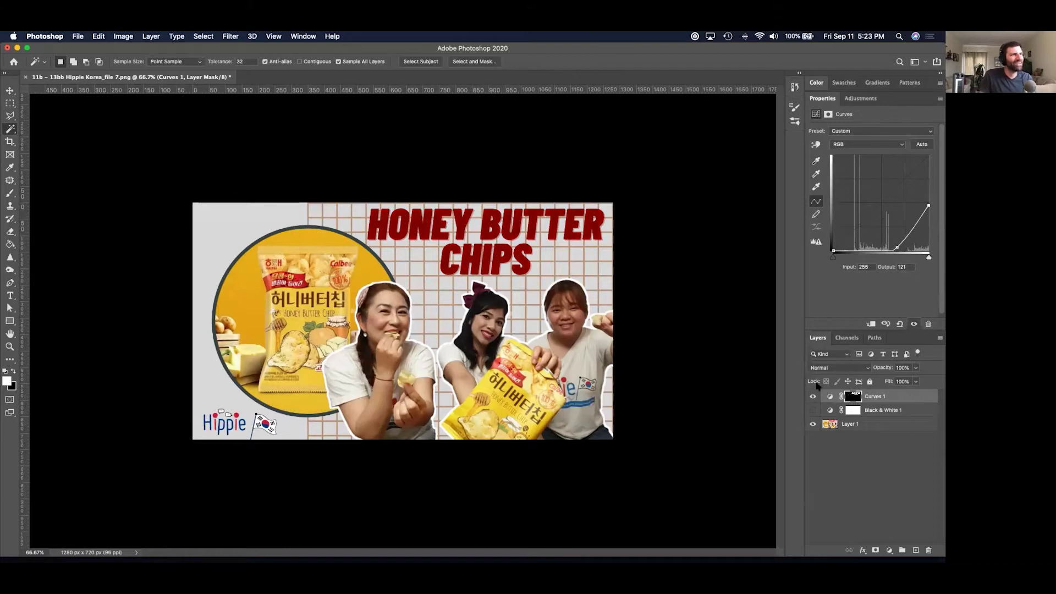
click(813, 410)
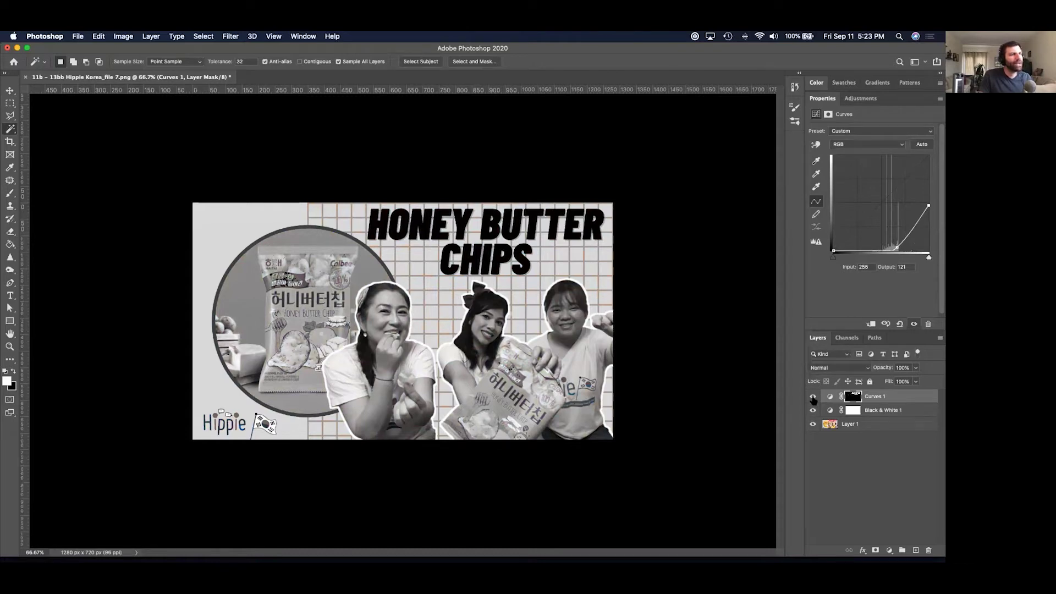
Compare the darkened title by toggling Curves 1 and Black & White 1, then close the thumbnail.
click(812, 396)
click(813, 397)
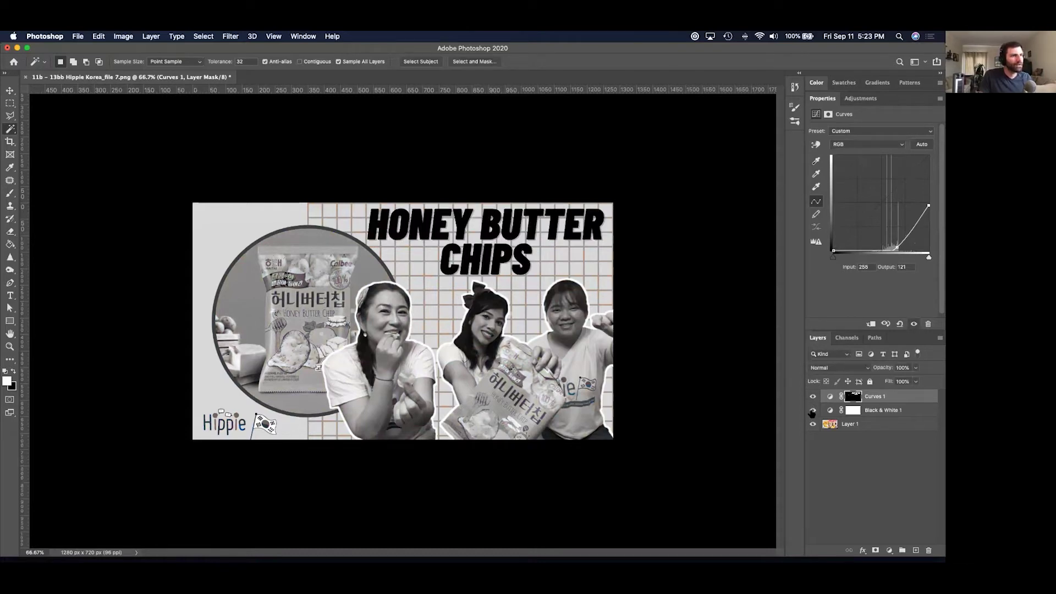
click(812, 410)
click(812, 396)
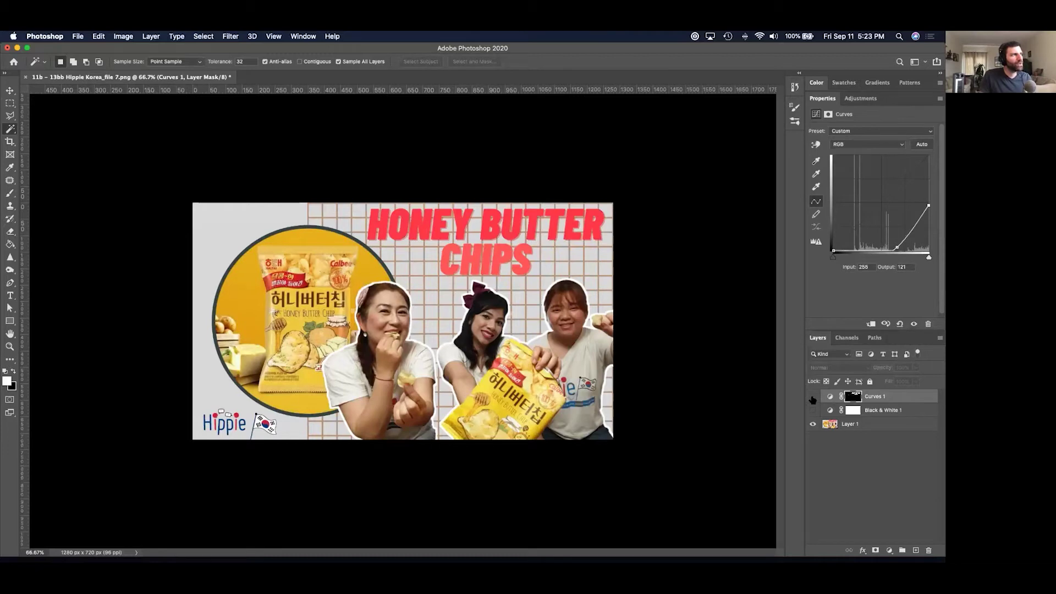
click(813, 397)
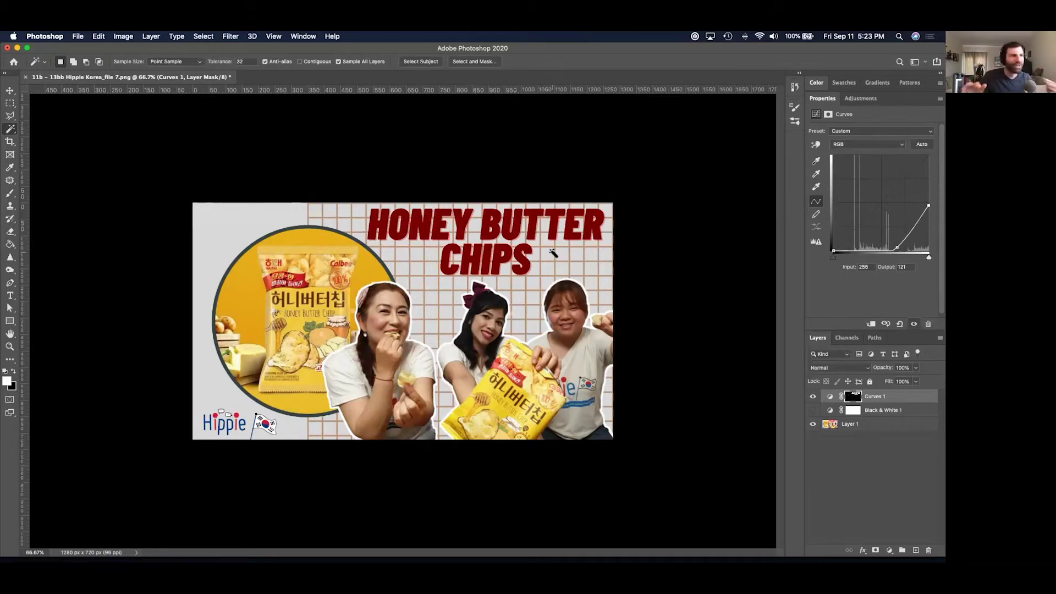
key(super+w)
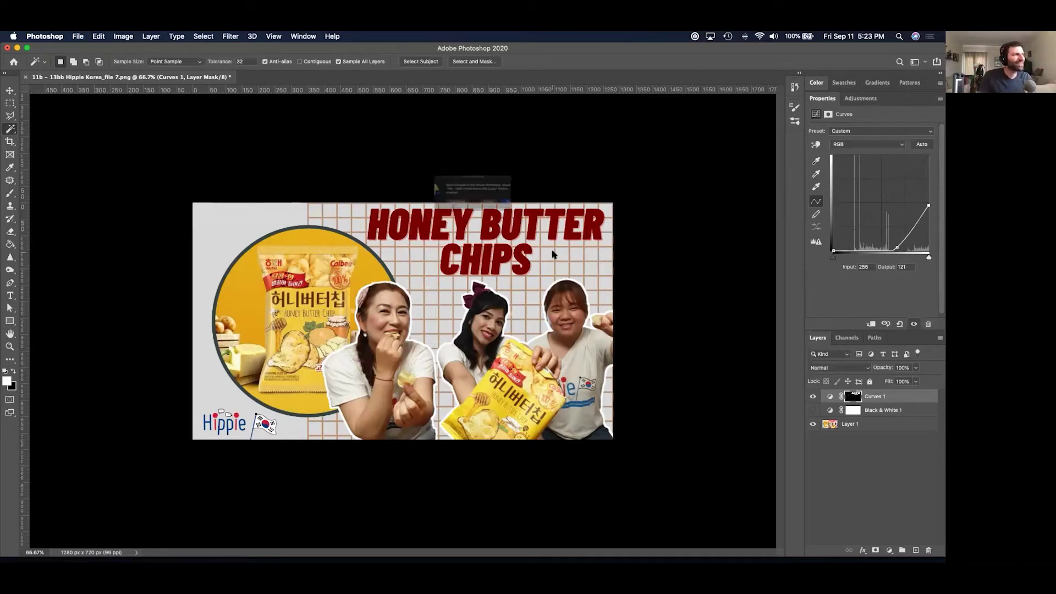
Close the Hippie Korea thumbnail without saving and Quick Look the channel page screenshot in Finder.
click(426, 215)
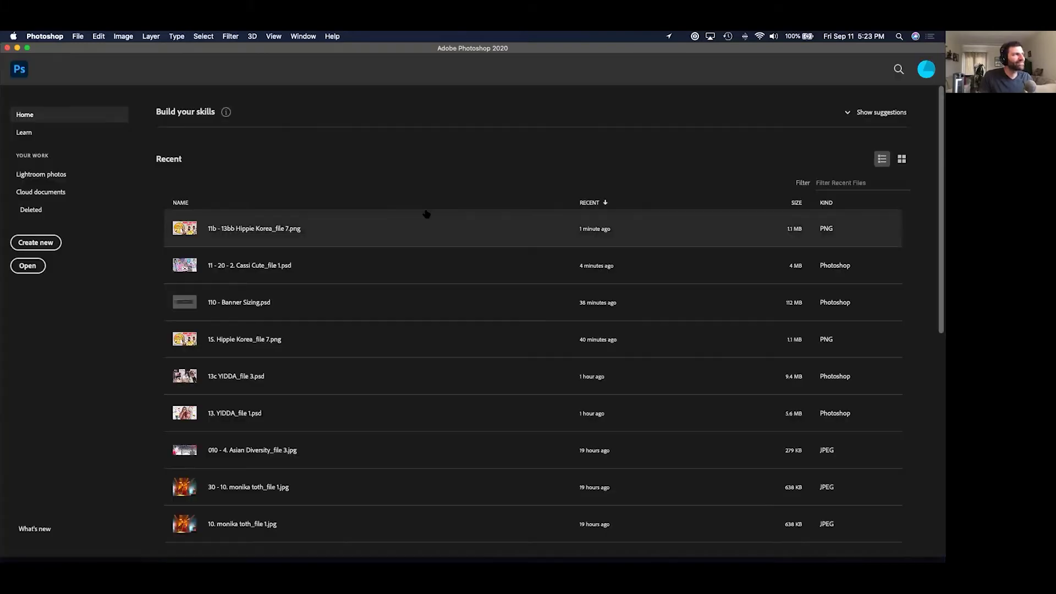
key(super+Tab)
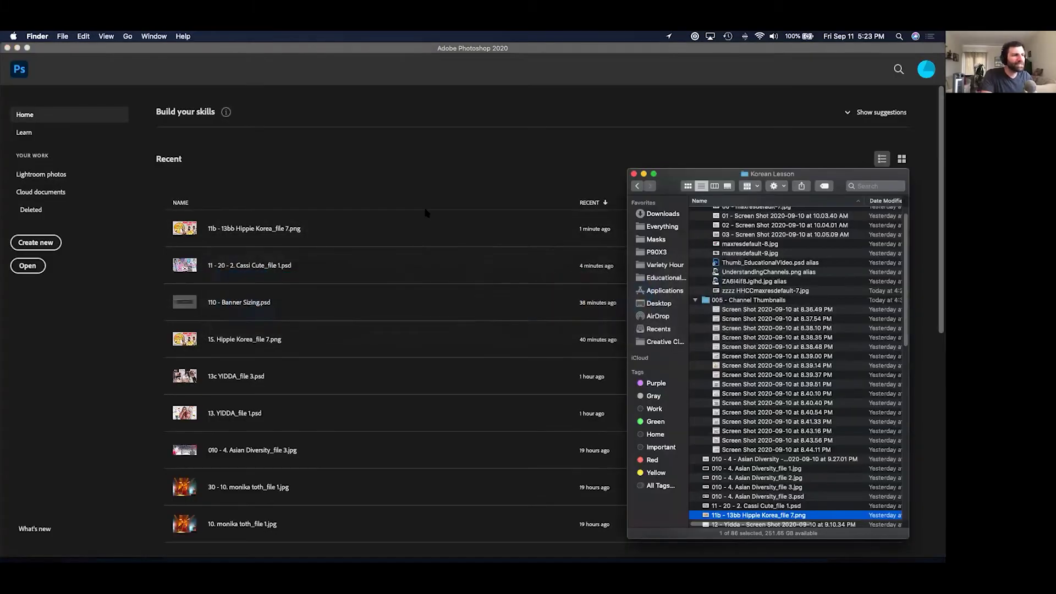
key(Down)
key(space)
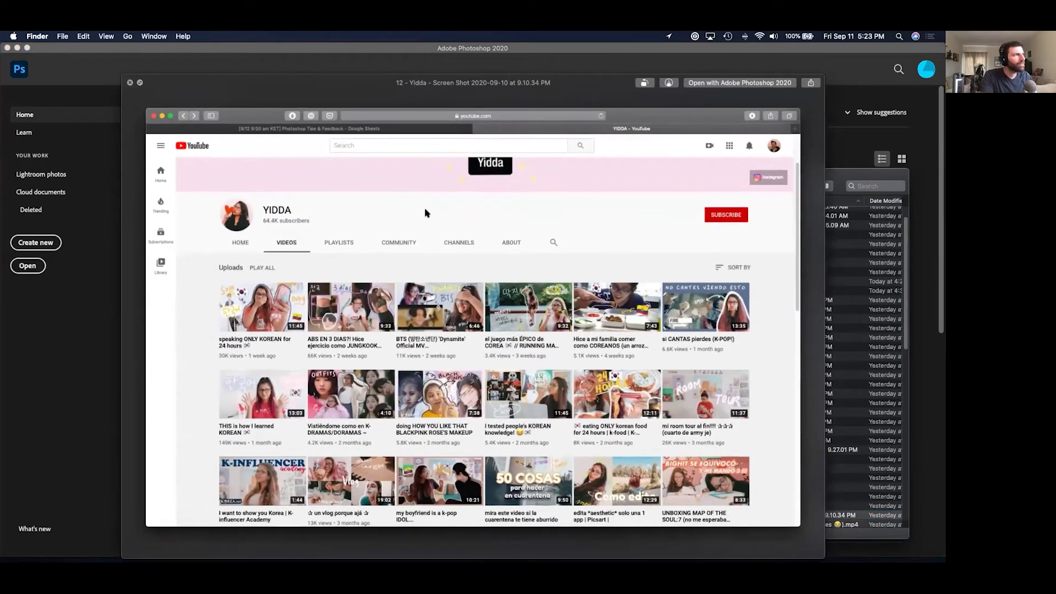
key(Down)
key(Down)
key(Up)
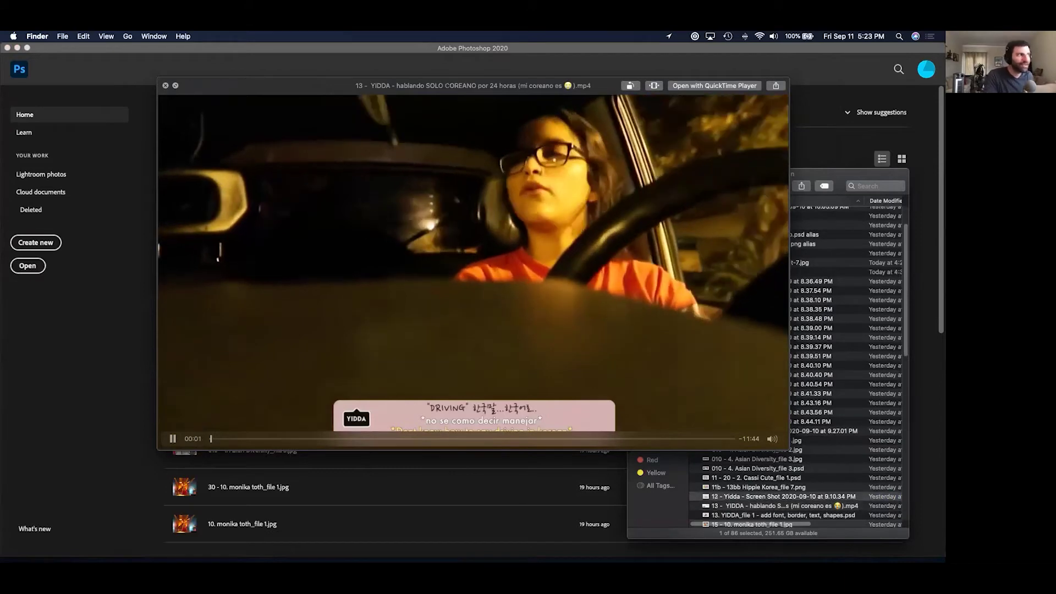
key(Up)
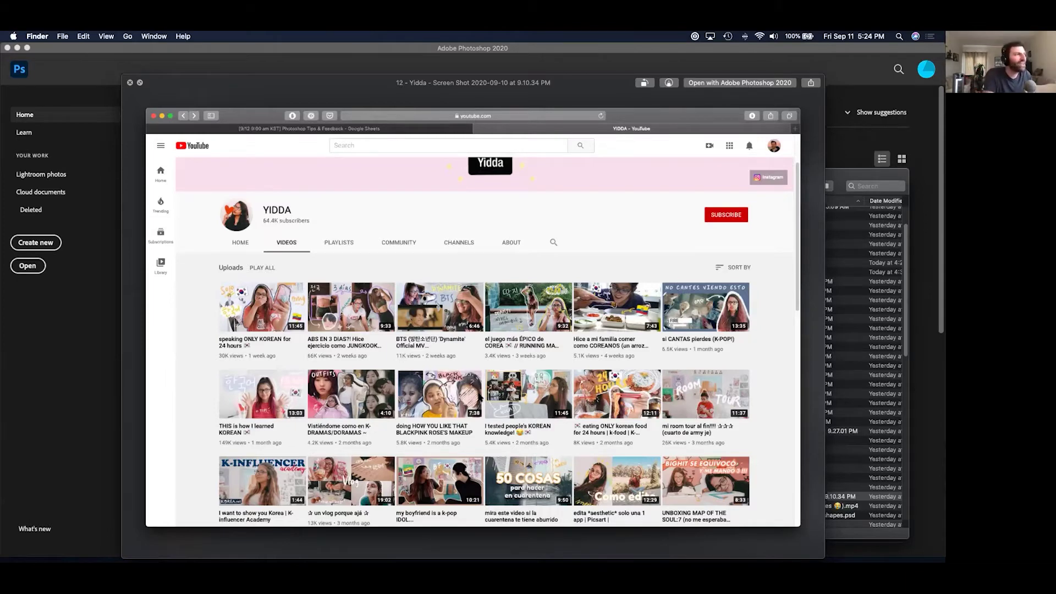
Dismiss the screenshot preview, briefly preview the Korean-lesson video, and cycle through open applications.
key(space)
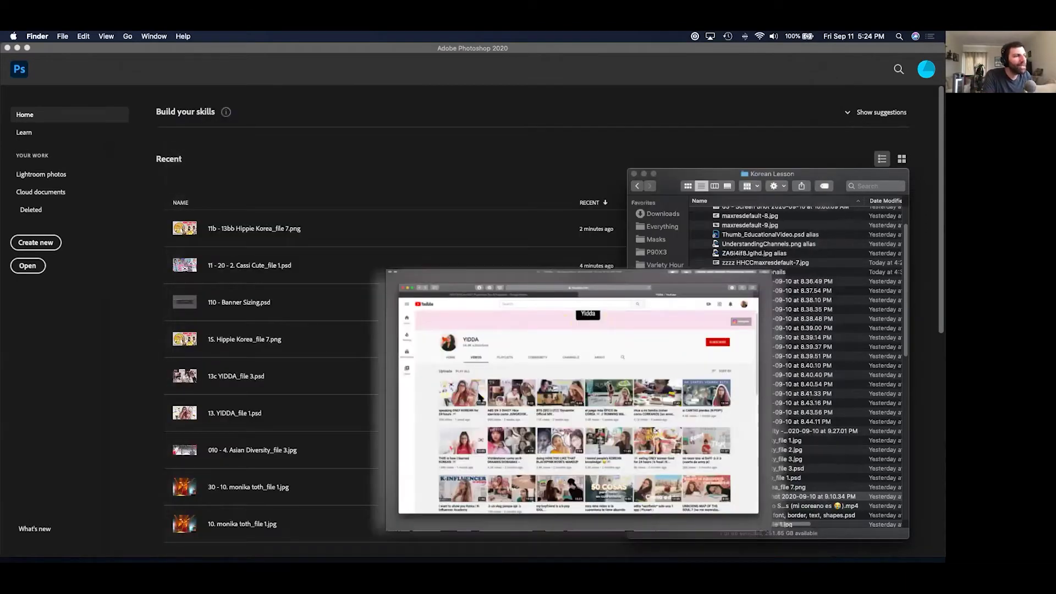
key(Down)
key(space)
key(space)
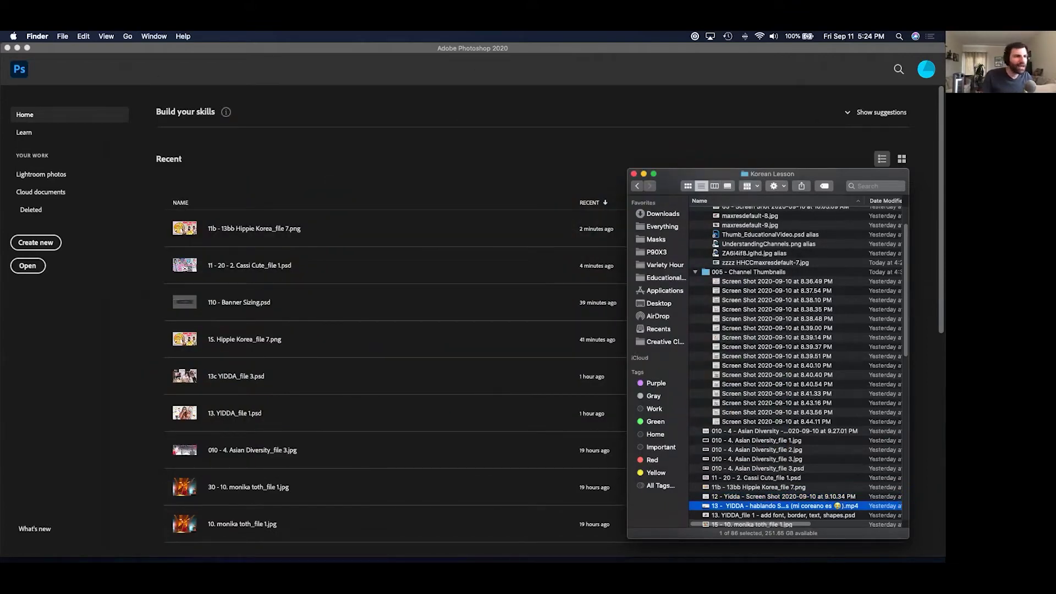
key(super+Tab)
key(super+Tab)
key(super+Tab)
Enlarge the QuickTime window showing the video paused at 05:45.
key(super+shift+Tab)
key(super+shift+Tab)
key(super+shift+Tab)
key(super+Tab)
key(super+Tab)
key(super+Tab)
key(super+Tab)
key(super+Tab)
key(super+Tab)
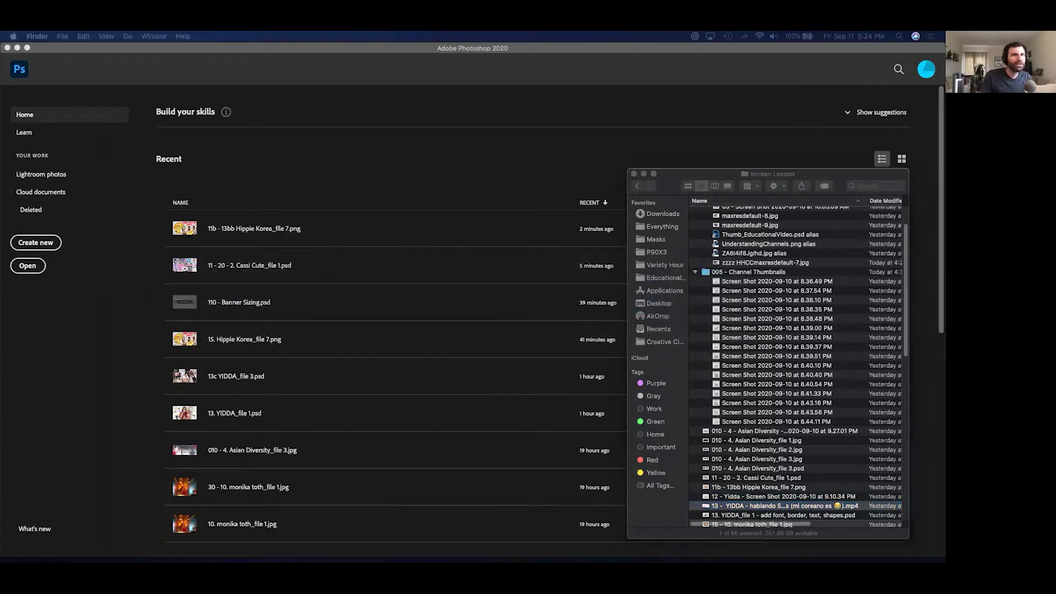
mouse_move(405, 239)
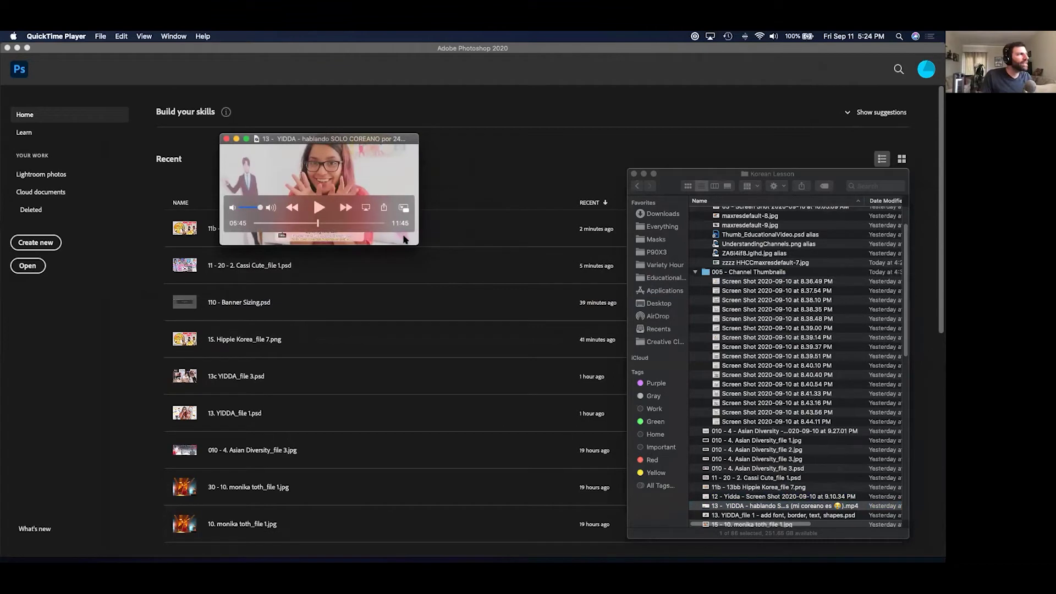
drag(414, 241, 852, 488)
drag(218, 133, 57, 42)
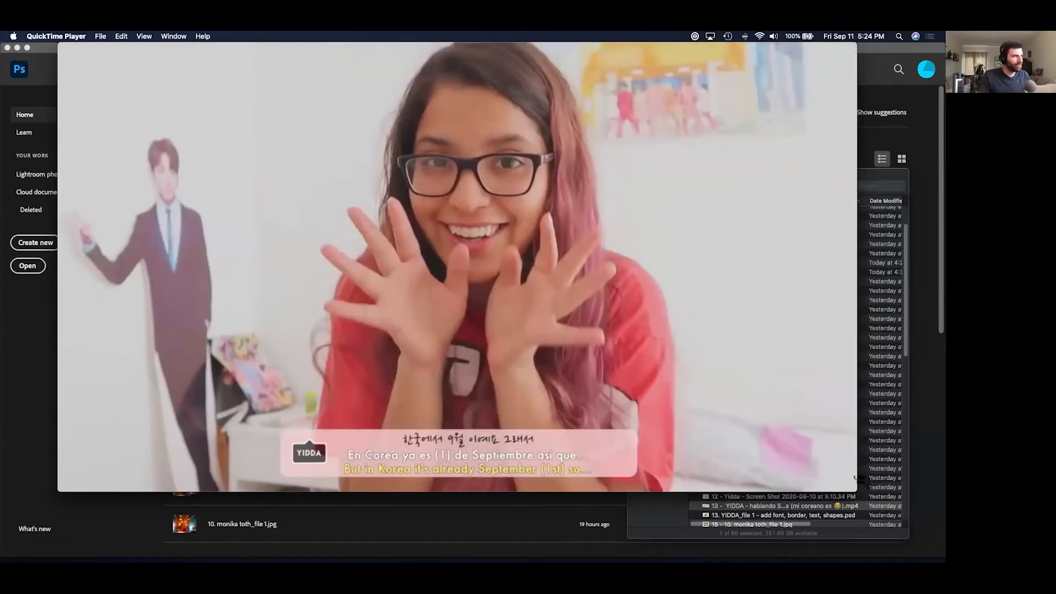
Capture a window screenshot of the video frame, then return to Photoshop.
key(super+shift+4)
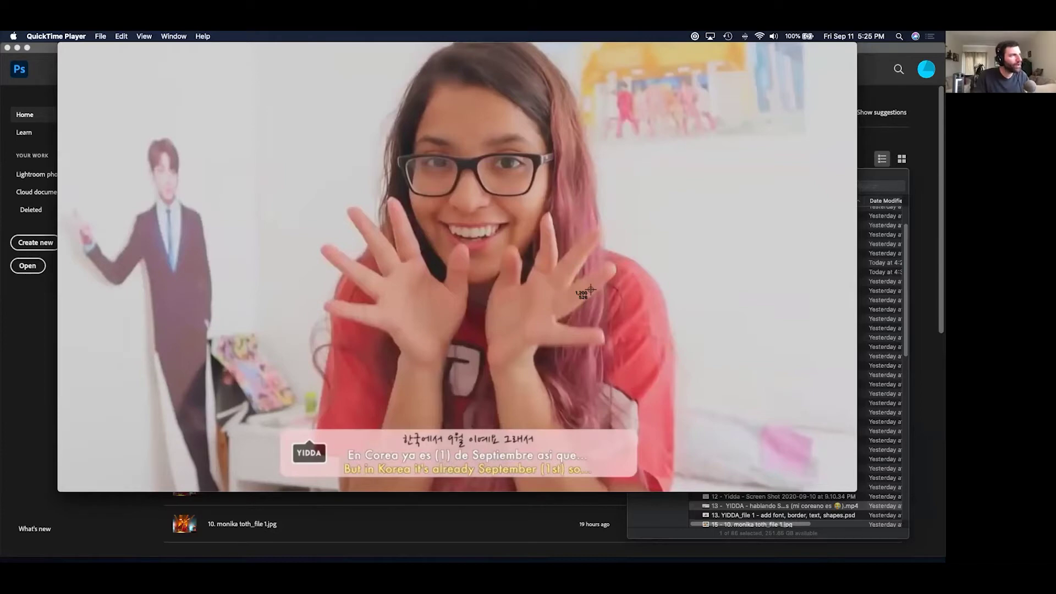
key(space)
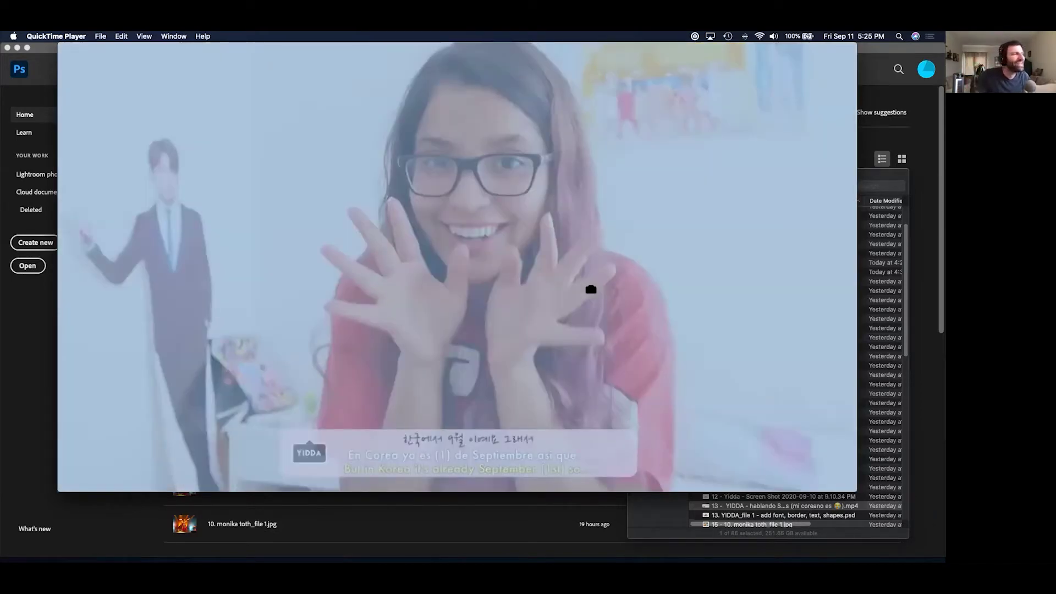
click(591, 290)
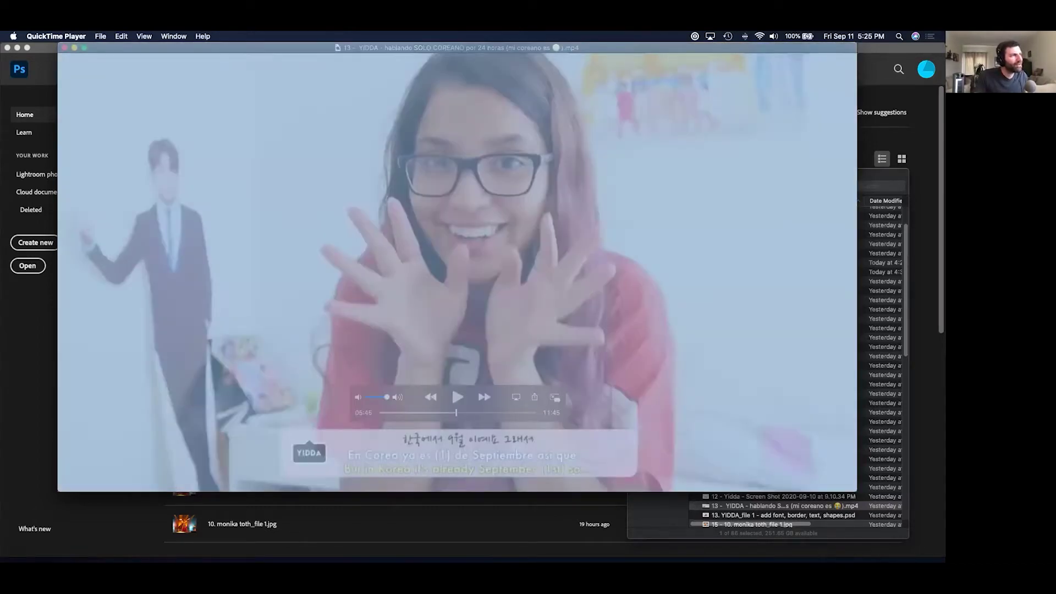
click(584, 290)
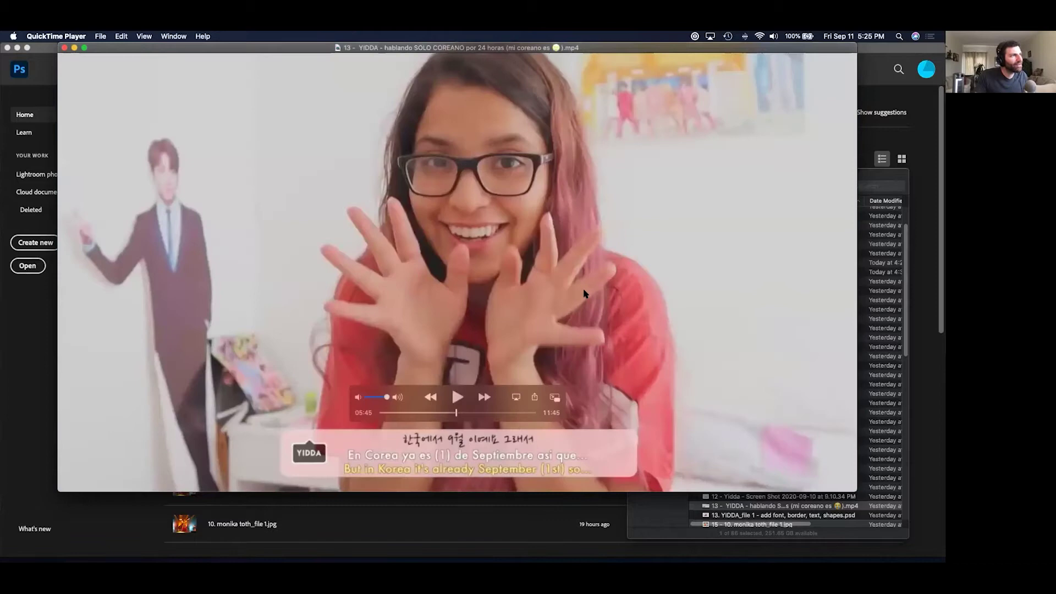
key(super+Tab)
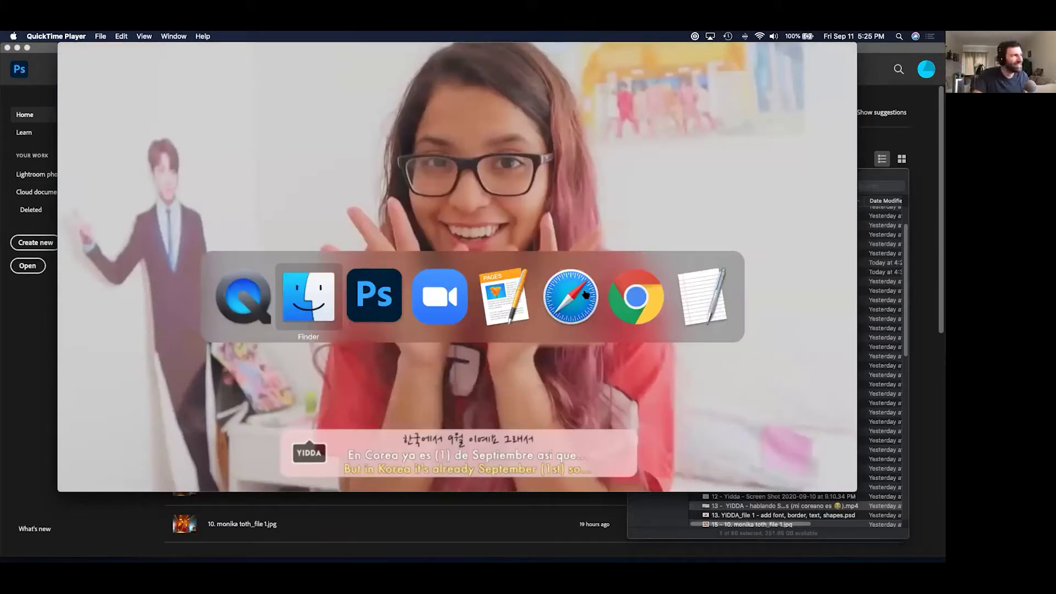
key(super+Tab)
key(super+Tab)
key(super+Tab)
key(super+Tab)
key(super+Tab)
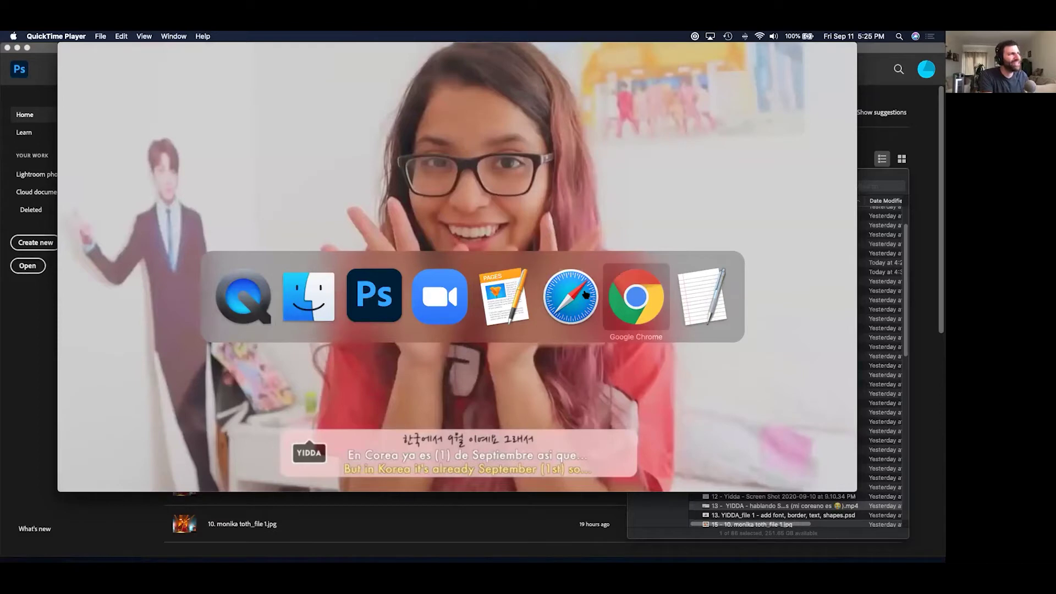
key(super+shift+Tab)
key(super+shift+Tab)
key(super+shift+Tab)
key(super+shift+Tab)
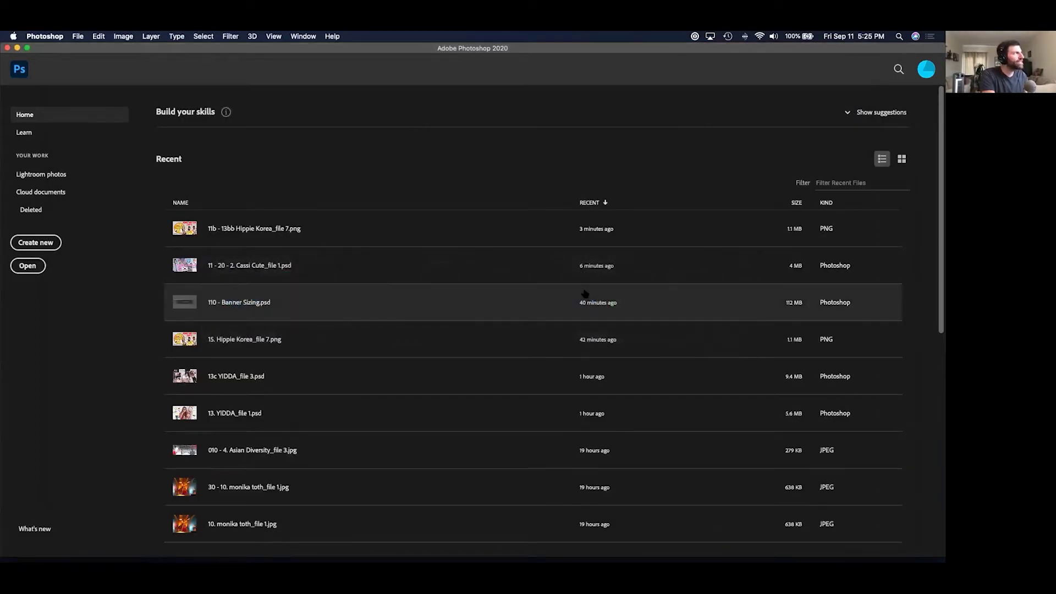
Create a new 1280 x 720 document from the film and video presets.
click(44, 243)
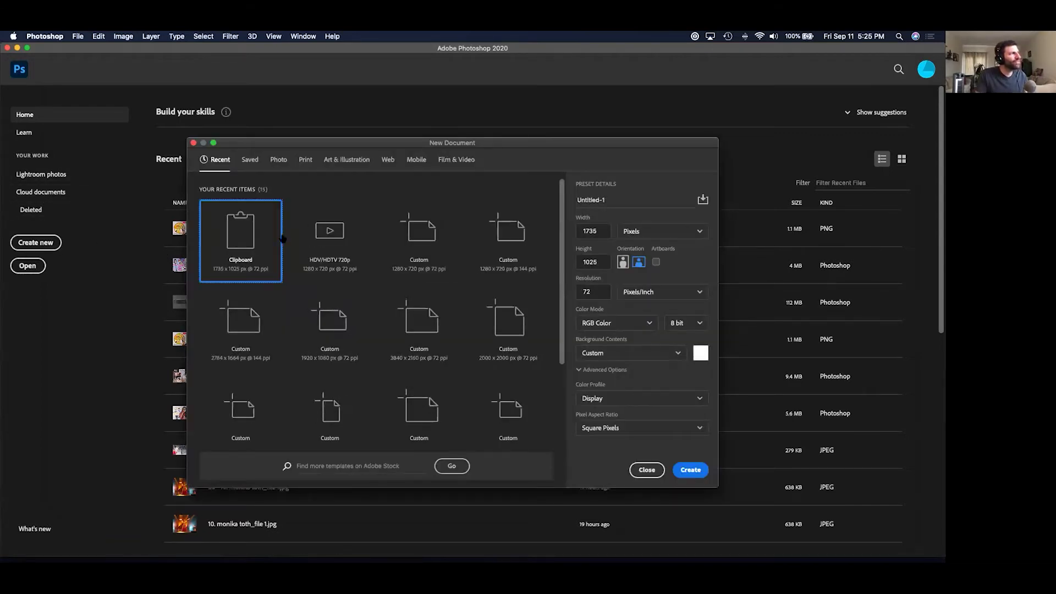
click(466, 163)
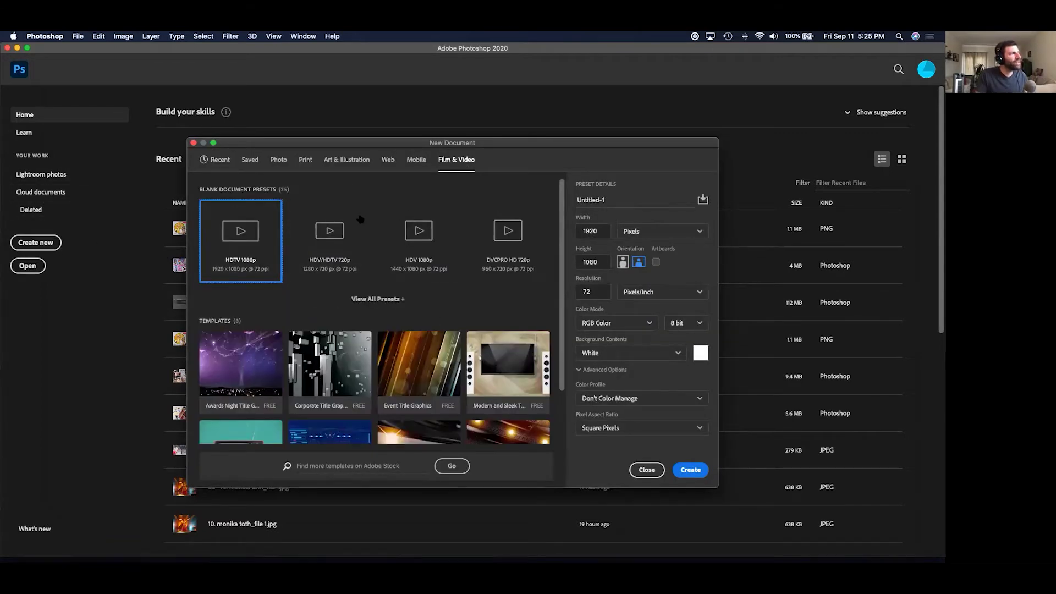
click(332, 239)
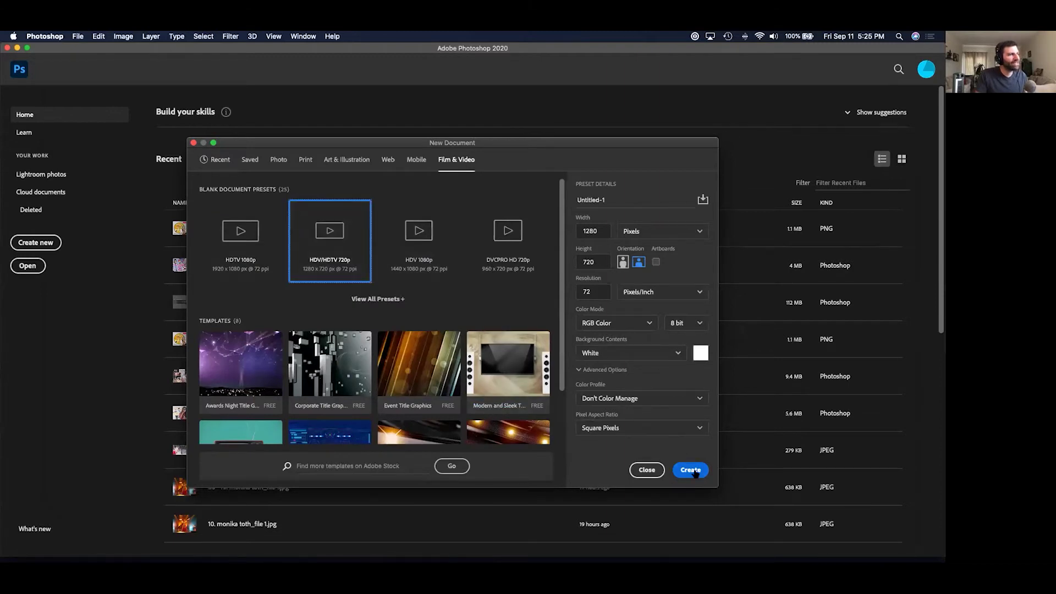
click(691, 470)
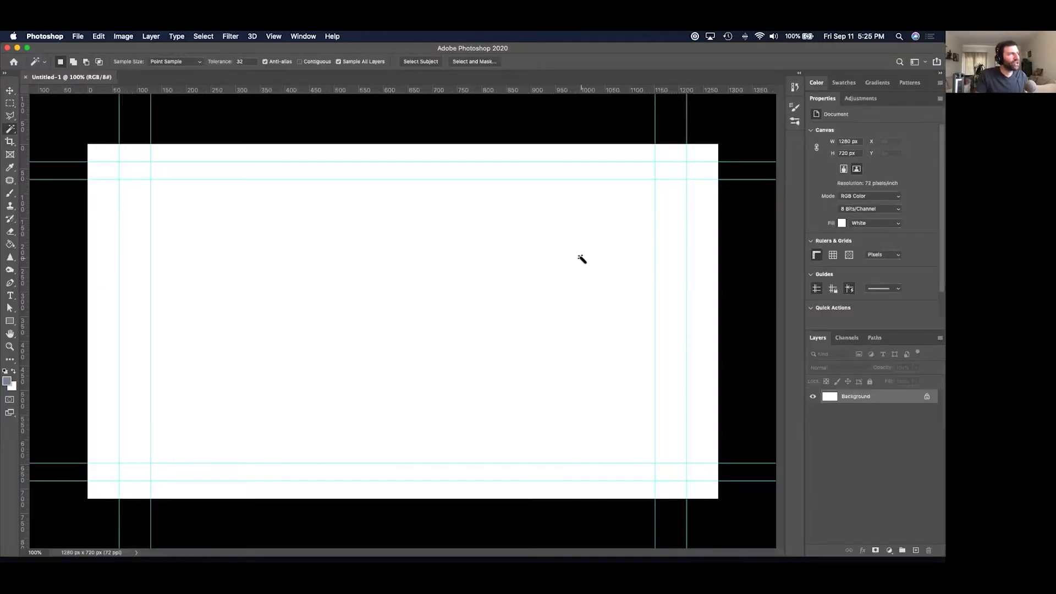
Paste the captured video frame as Layer 1 and clear the stray selection.
key(super+minus)
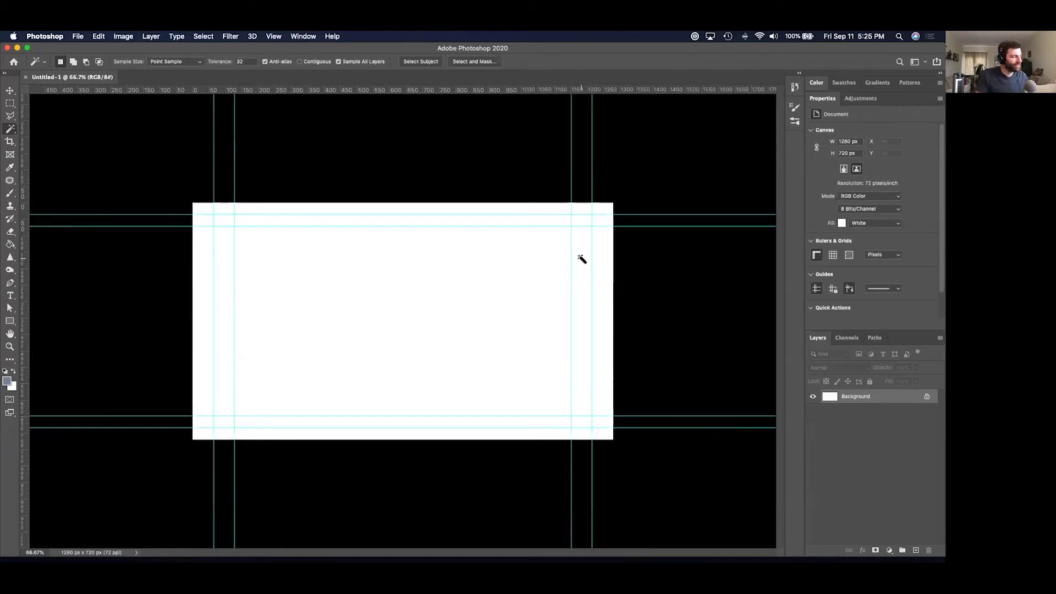
click(98, 36)
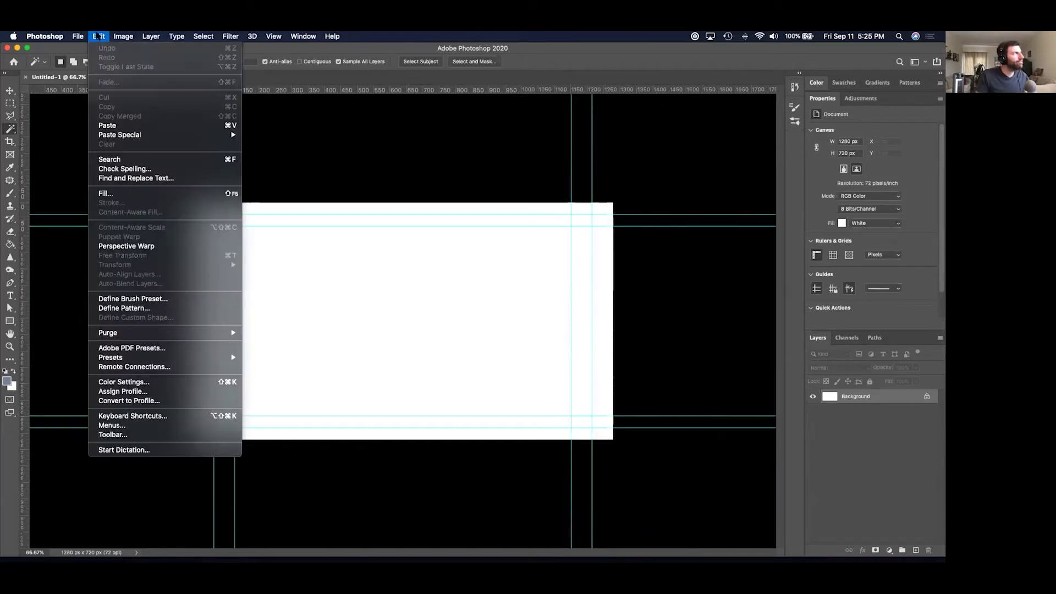
click(132, 125)
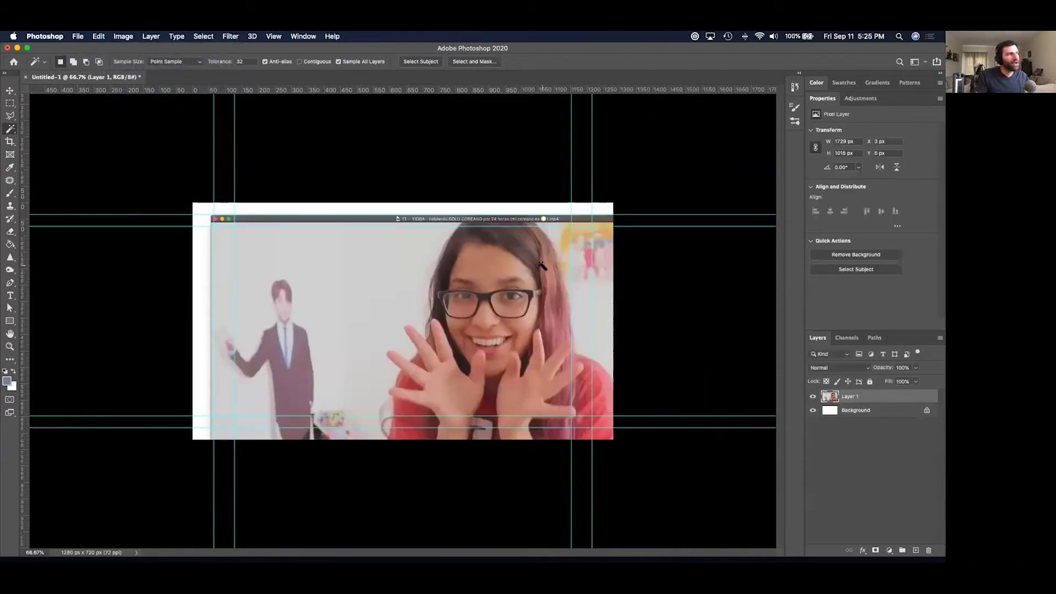
click(484, 242)
key(super+d)
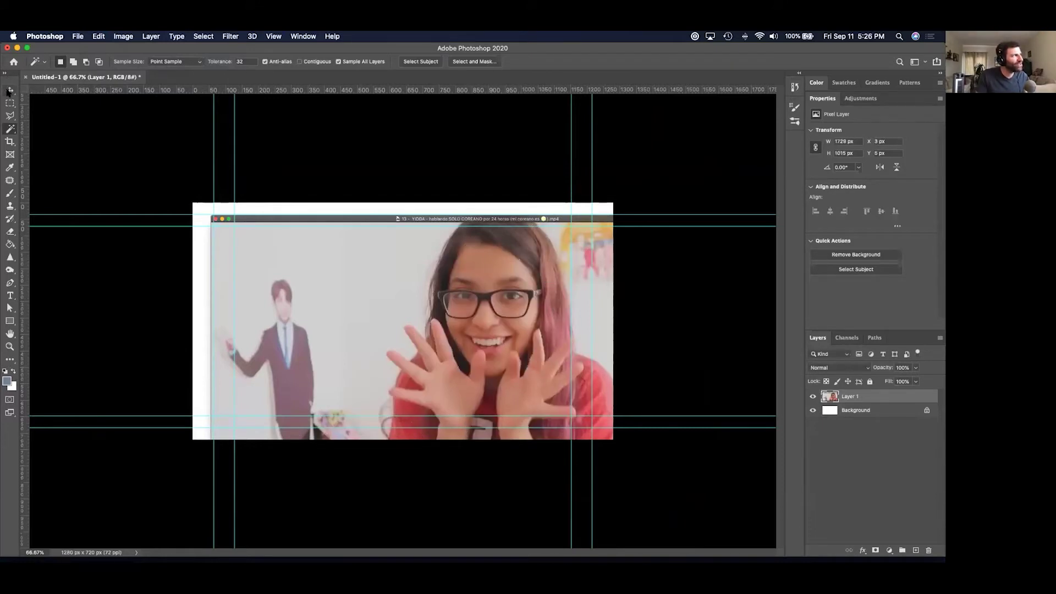
Move the pasted Layer 1 frame up and to the left.
click(10, 91)
drag(484, 304, 447, 284)
drag(444, 347, 432, 306)
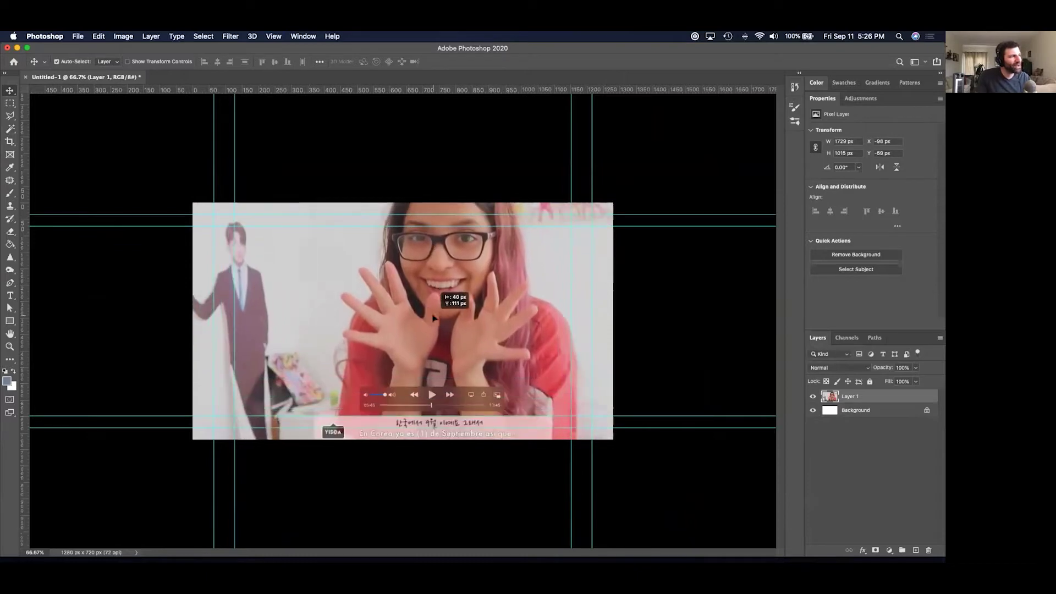
Take a fresh window screenshot of the QuickTime video player.
key(super+Tab)
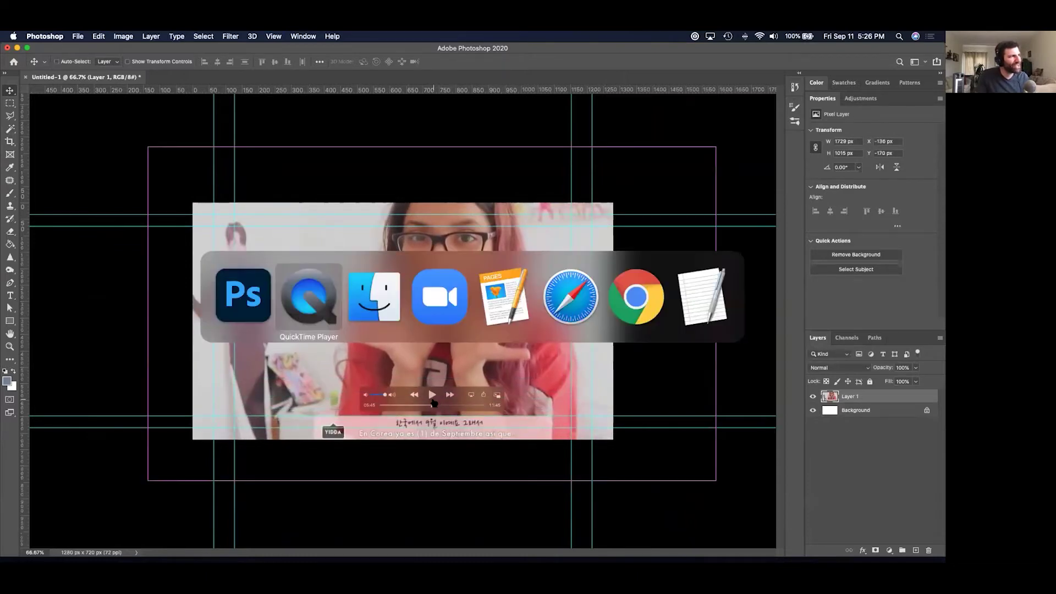
key(super+shift+4)
key(space)
click(636, 302)
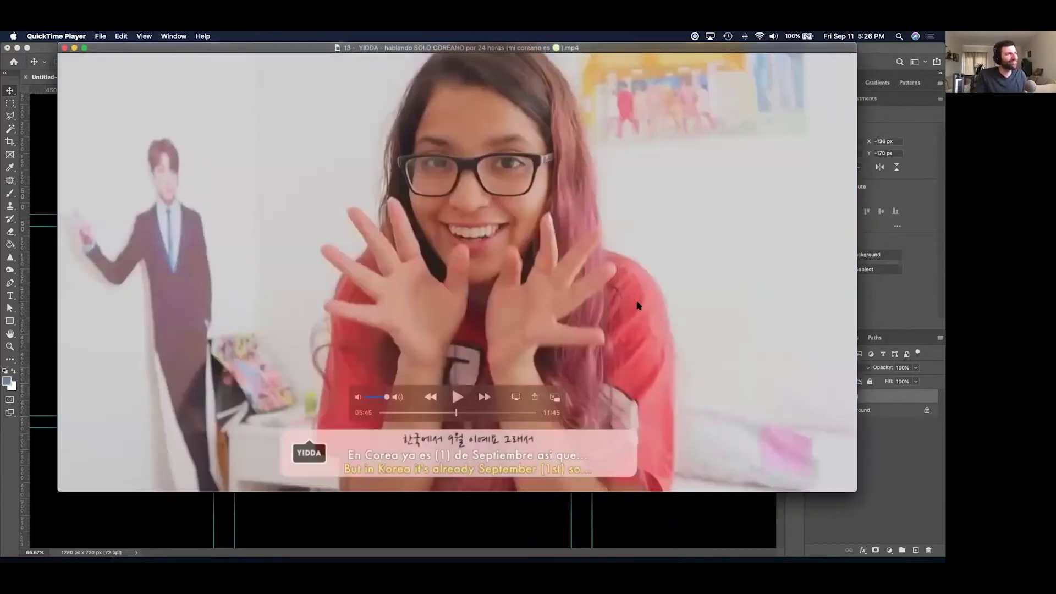
Paste the new capture as Layer 2, delete Layer 1, and shift the new frame left.
key(super+Tab)
key(super+v)
drag(438, 247, 425, 225)
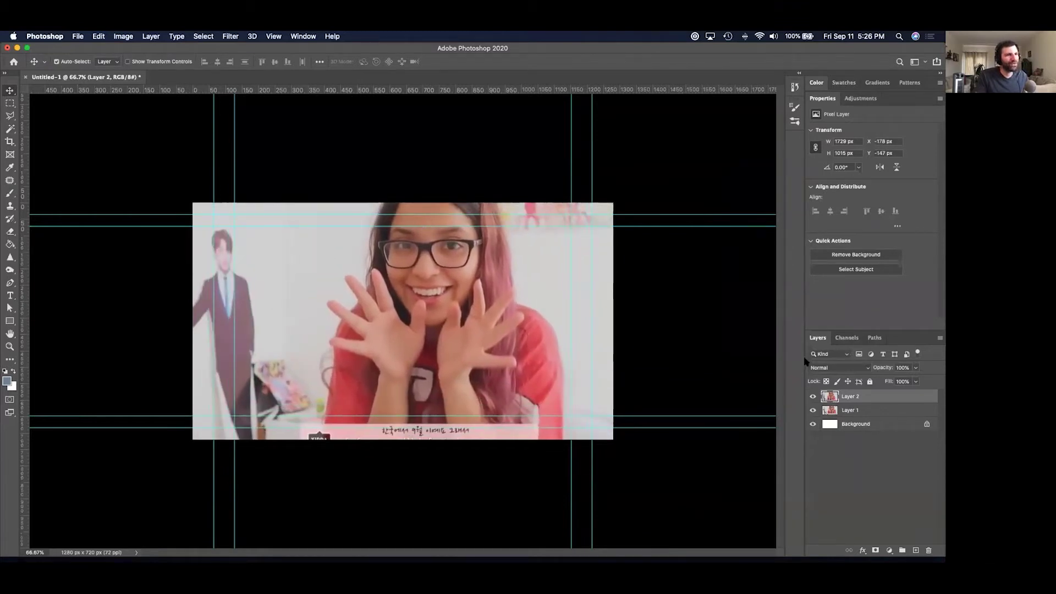
drag(882, 416, 929, 550)
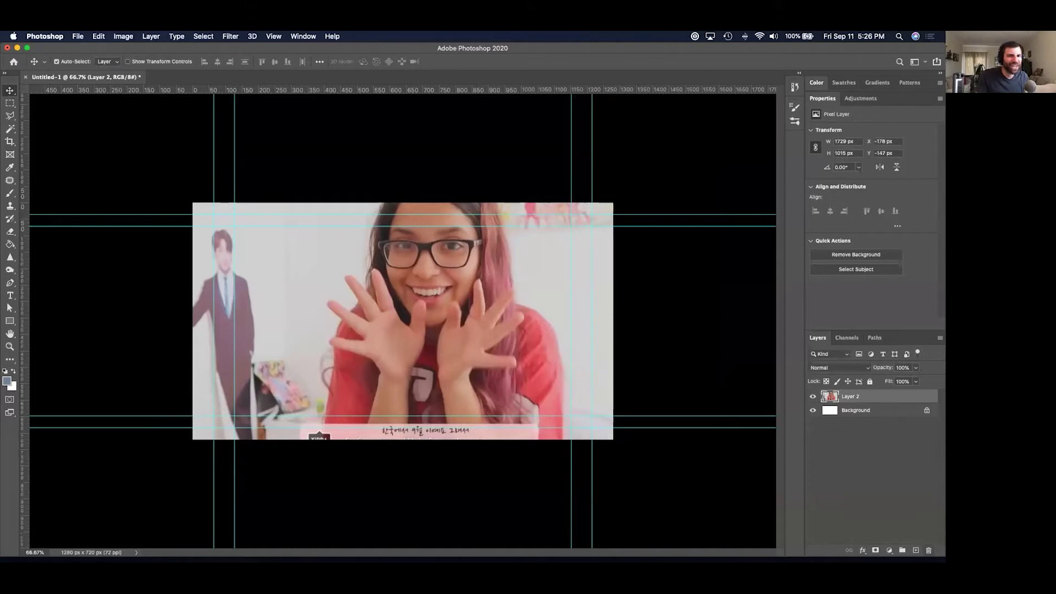
drag(342, 276, 311, 274)
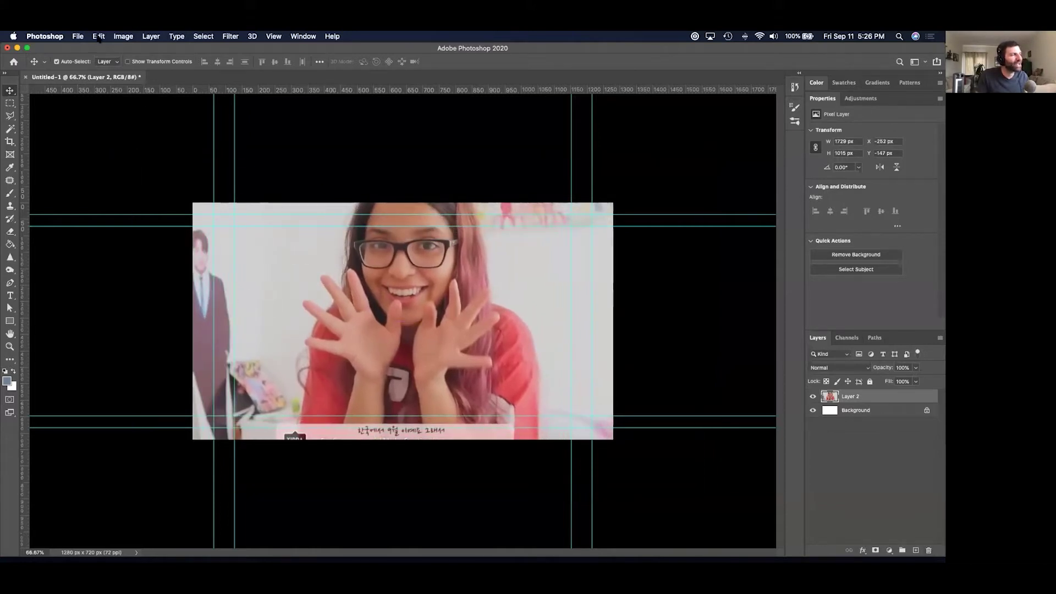
Try a Free Transform skew on Layer 2's frame, then cancel it.
click(98, 36)
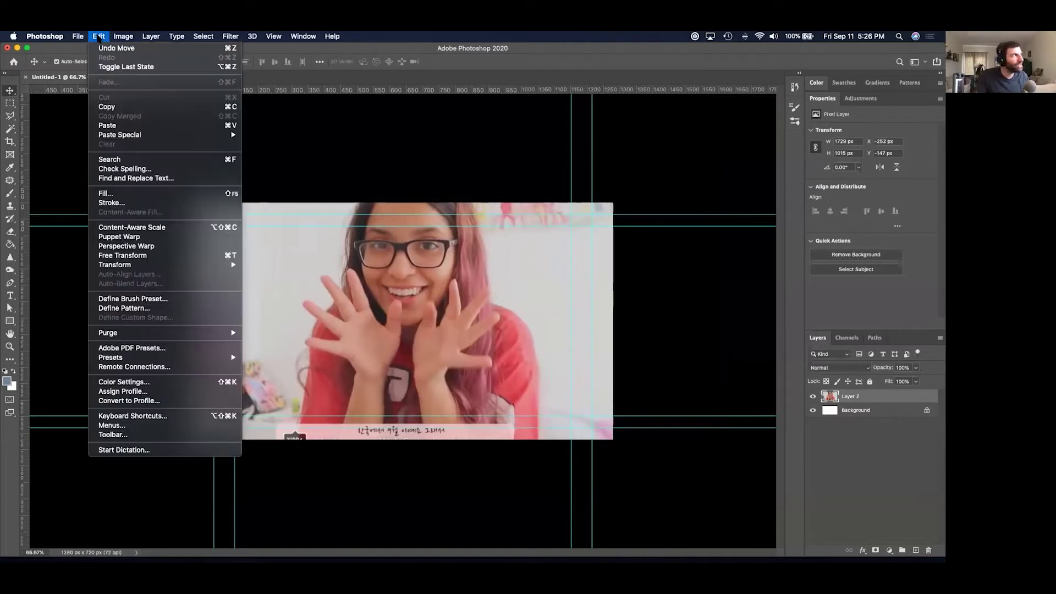
click(123, 255)
click(146, 62)
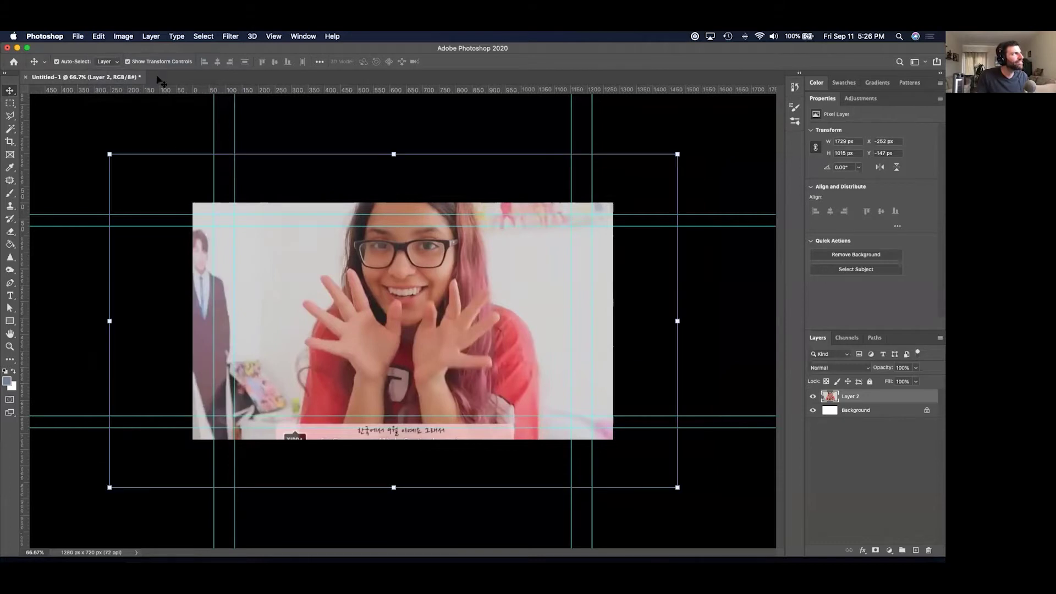
mouse_move(109, 154)
mouse_down()
mouse_move(163, 188)
mouse_move(69, 130)
mouse_move(189, 201)
mouse_move(104, 146)
mouse_move(115, 158)
mouse_up()
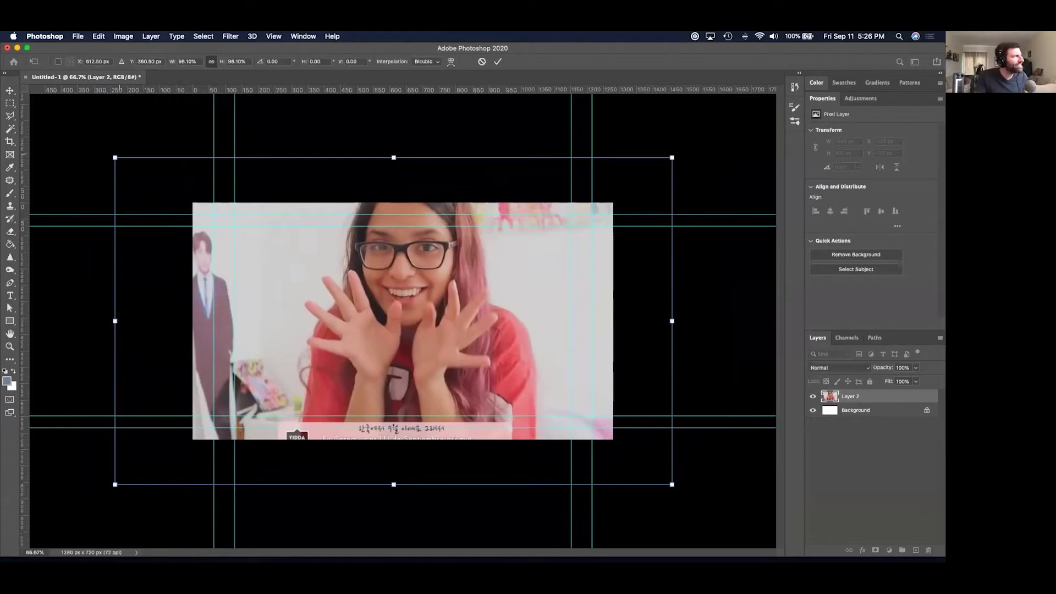
drag(115, 157, 462, 336)
drag(527, 312, 222, 349)
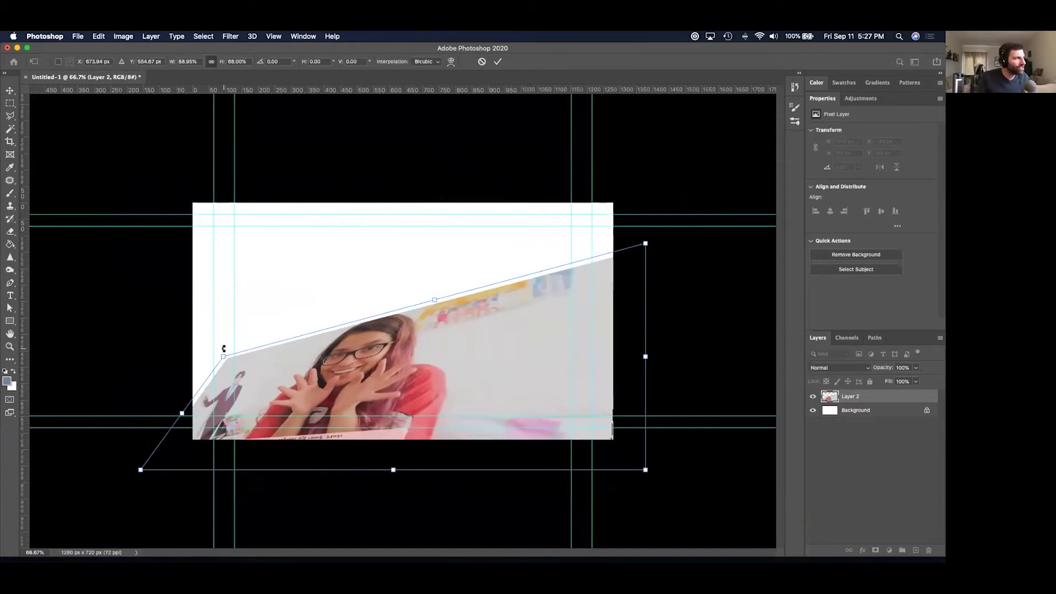
key(Escape)
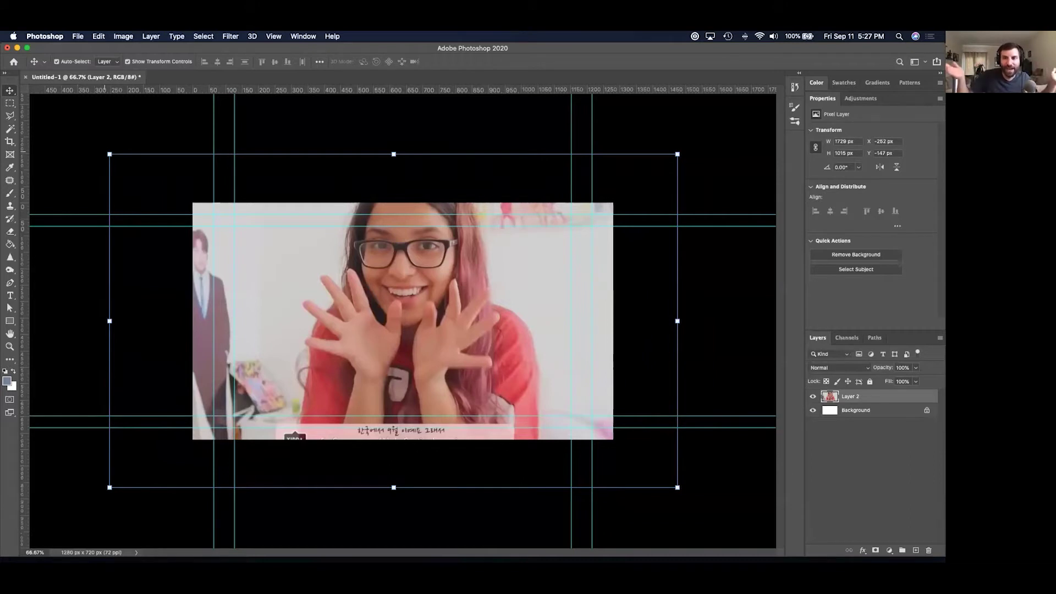
Scale the frame down to 82.7% (1429 × 839 px) and commit the transform.
drag(110, 154, 355, 332)
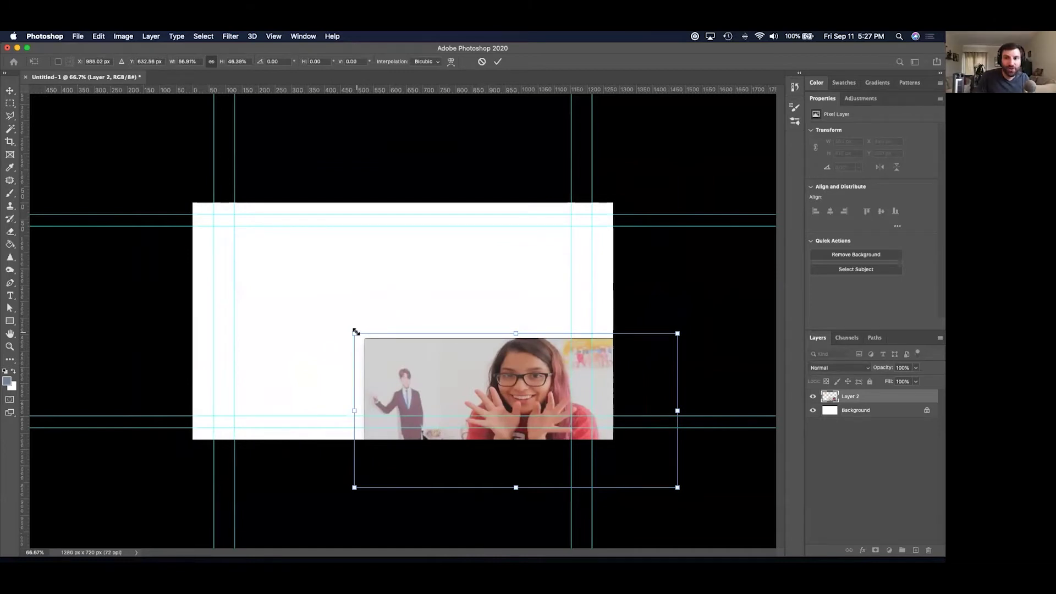
key(super+z)
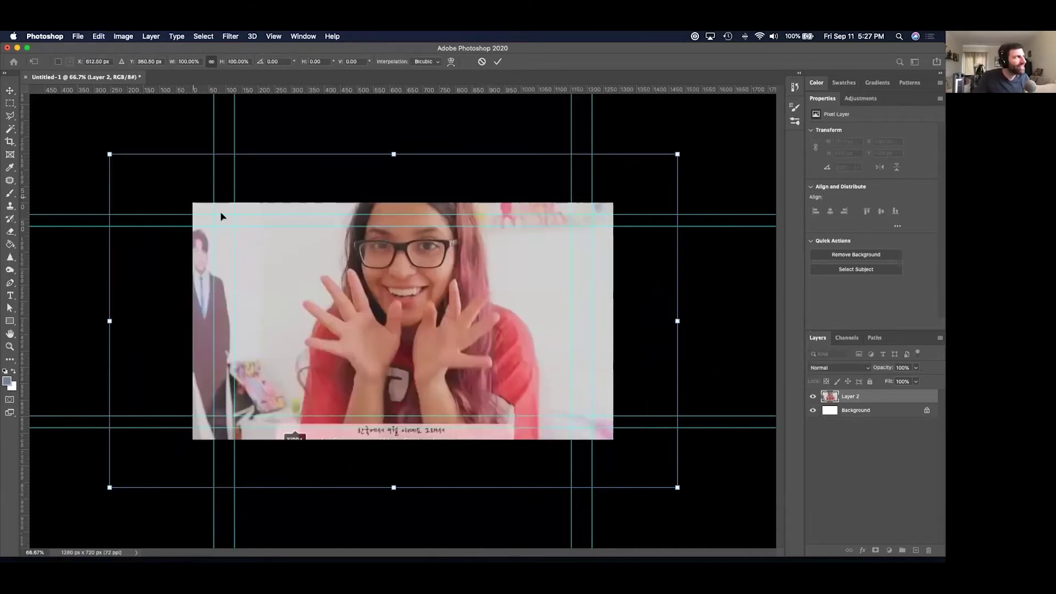
drag(109, 154, 337, 358)
key(super+z)
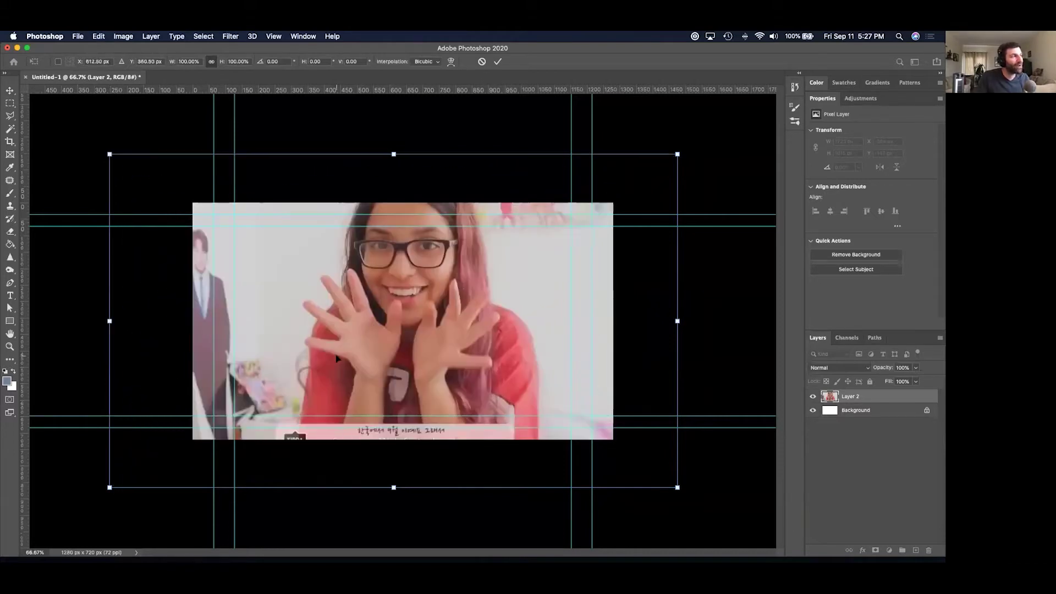
drag(109, 155, 159, 183)
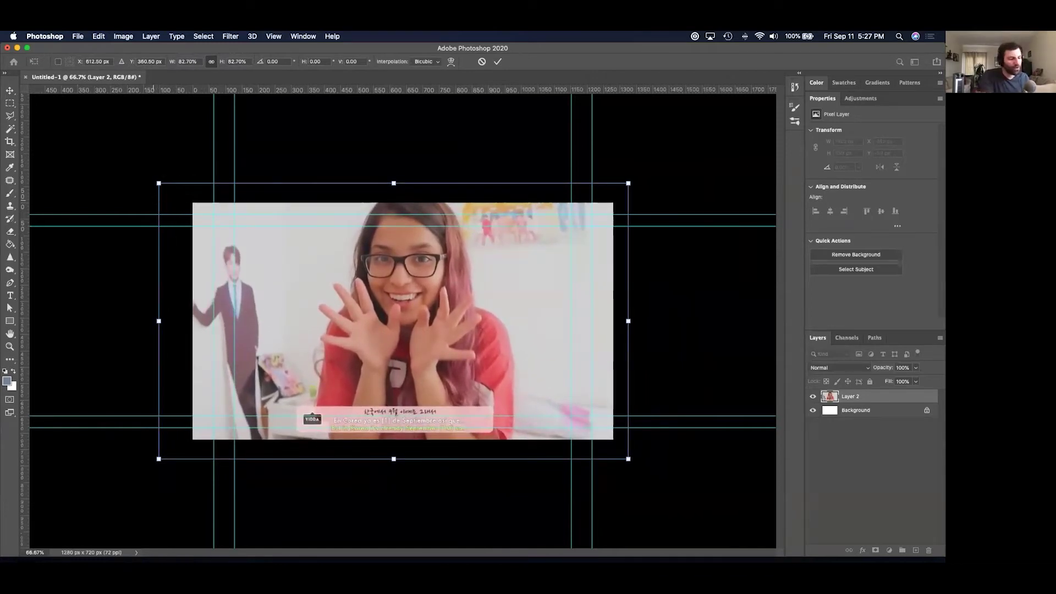
key(Return)
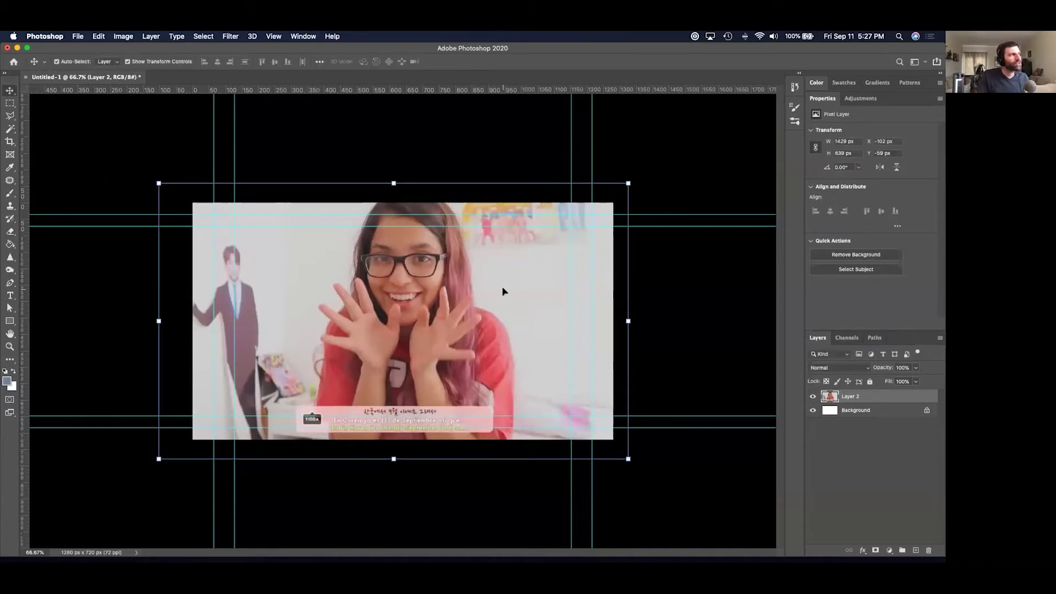
Nudge the scaled frame slightly down, then switch to Finder.
drag(452, 295, 452, 300)
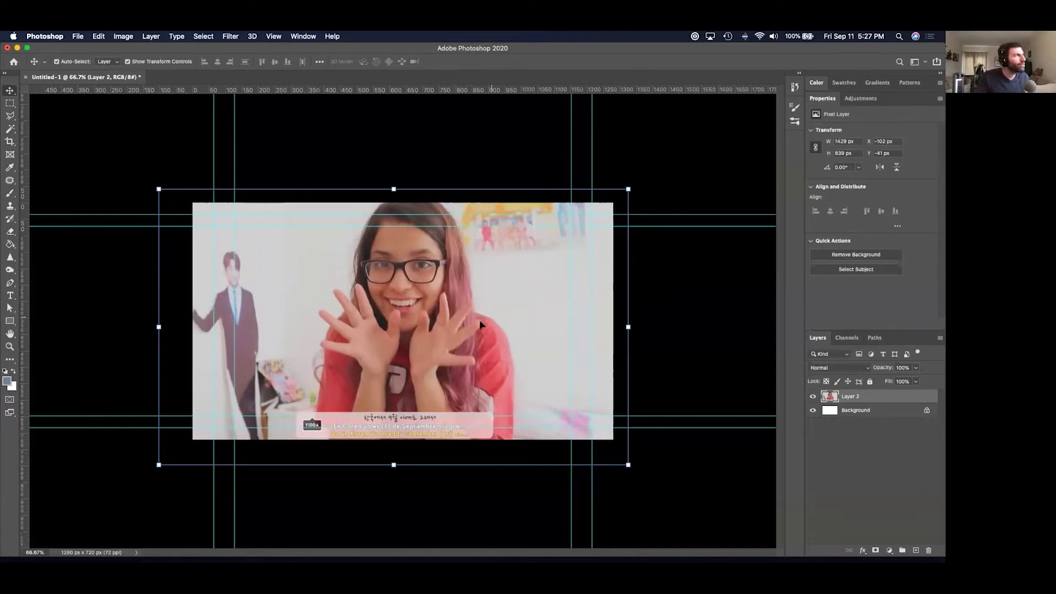
key(super)
key(super+Tab)
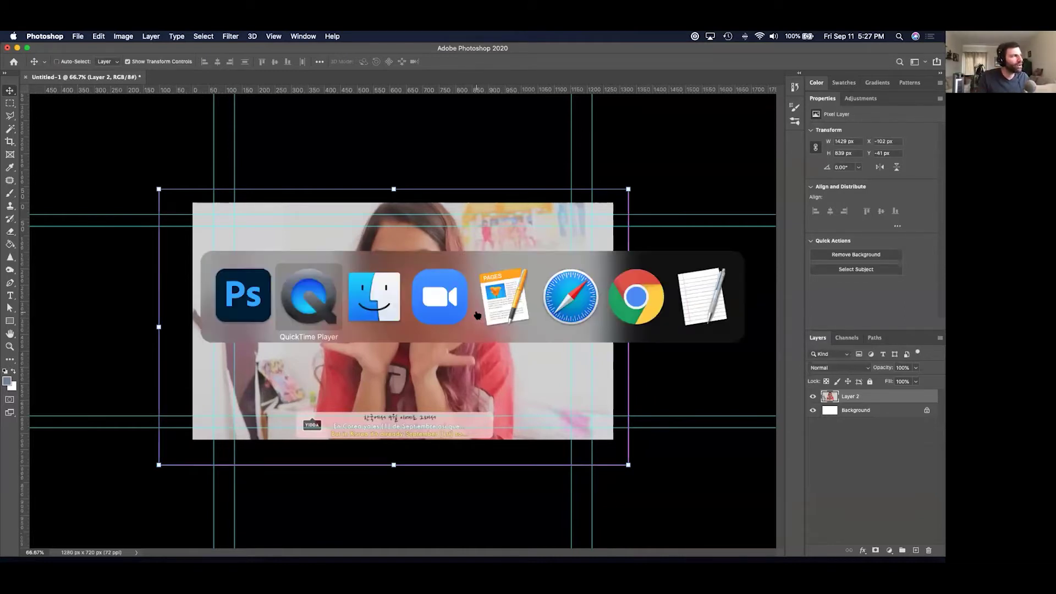
key(super+Tab)
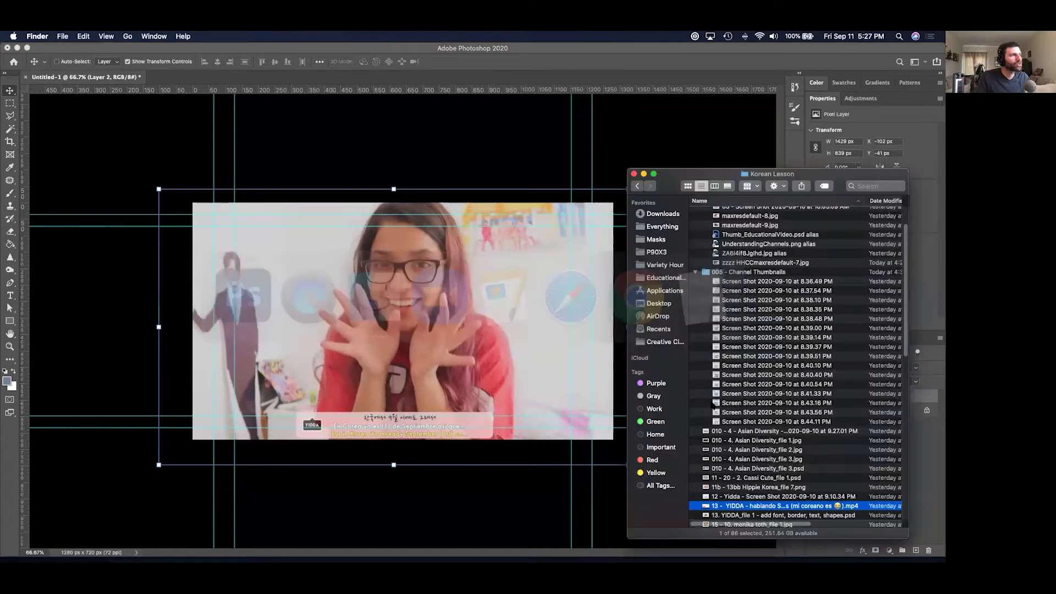
Quick Look the source mp4, then open 13. YIDDA_file 1 - add font, border, text, shapes.psd in Photoshop.
key(space)
key(Down)
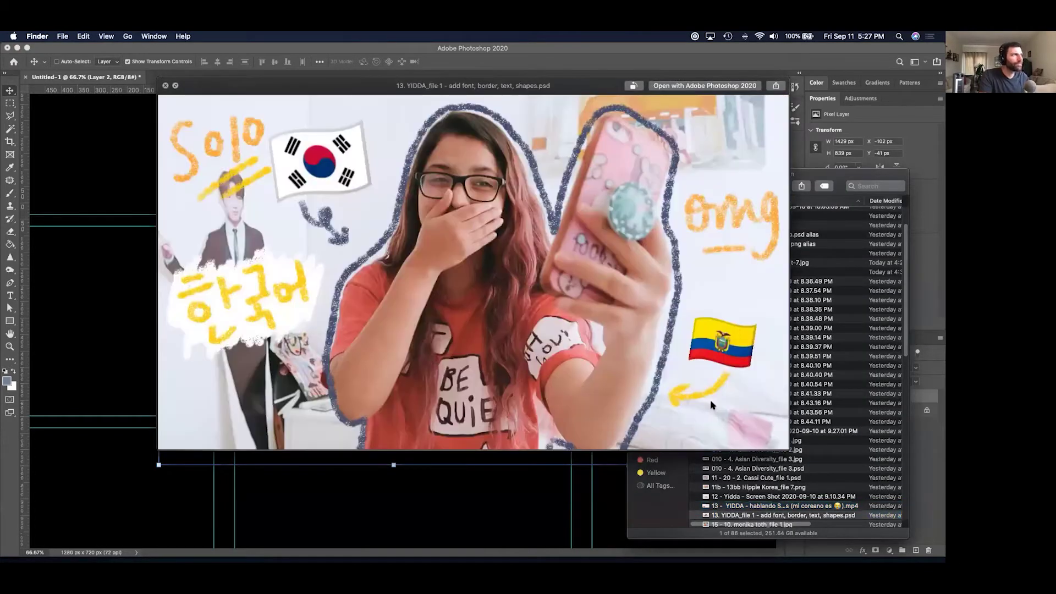
key(space)
key(super+o)
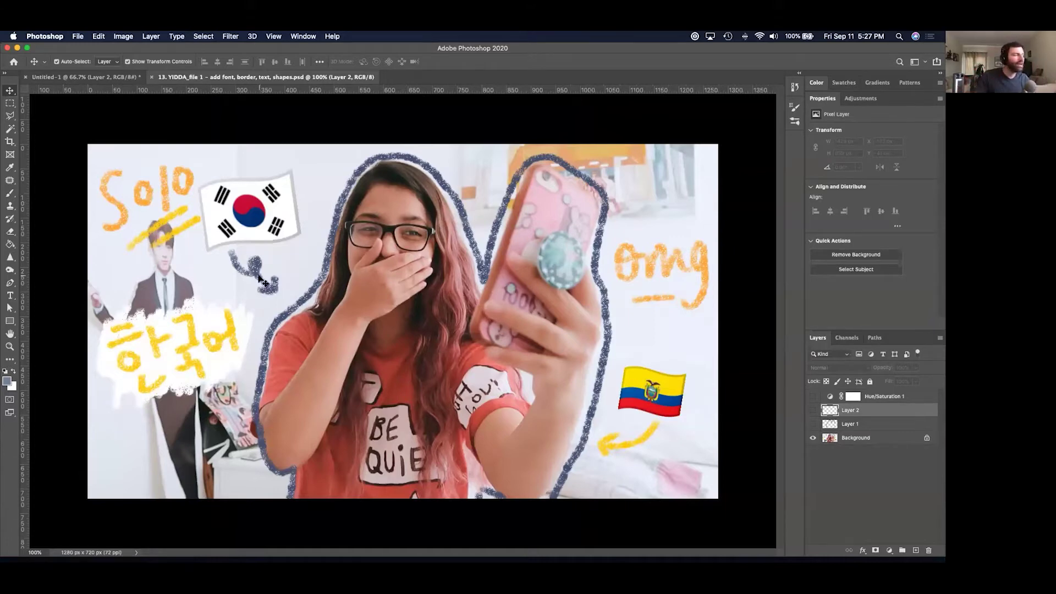
Add a Hue/Saturation adjustment with saturation at −100 to make the thumbnail greyscale.
key(super+minus)
key(super+minus)
key(super+minus)
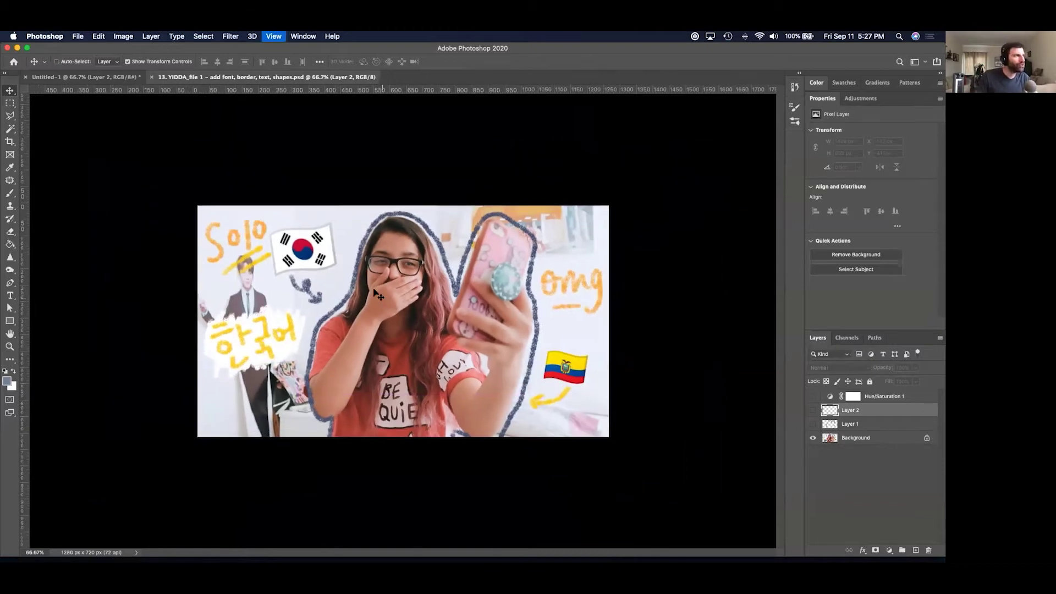
key(super+minus)
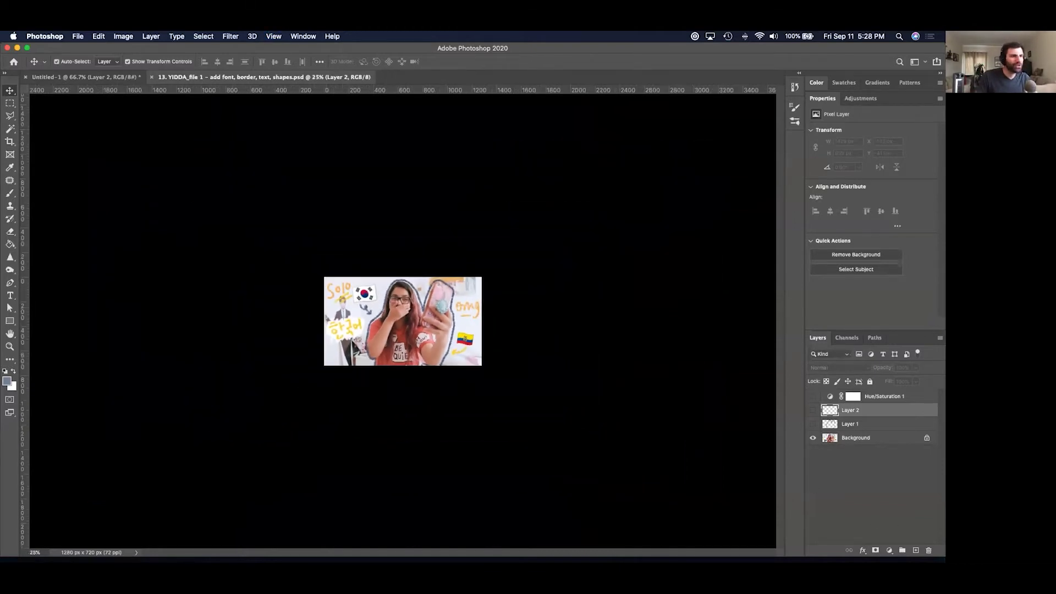
click(889, 550)
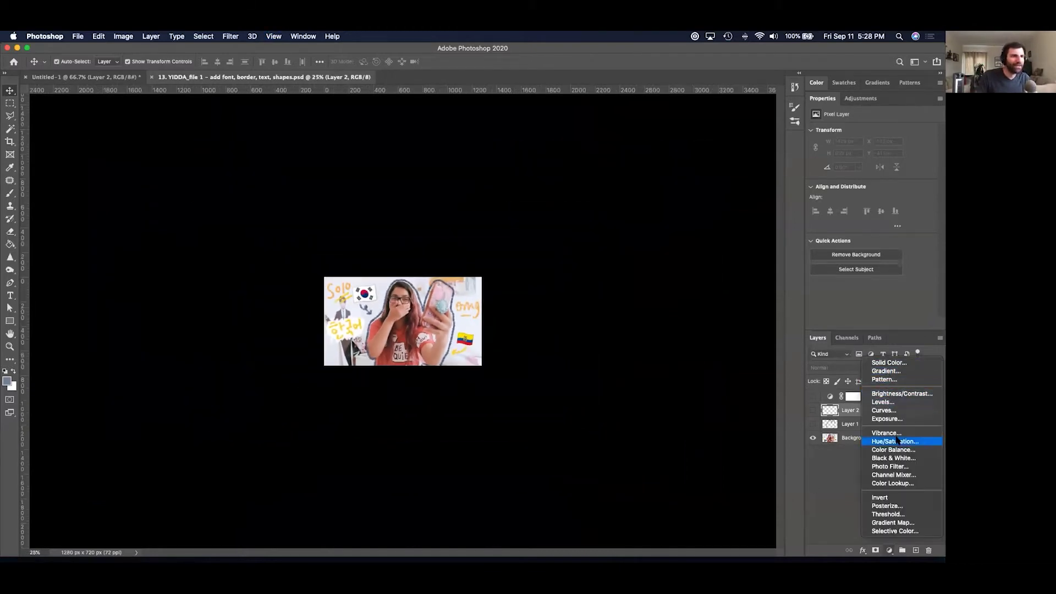
click(898, 443)
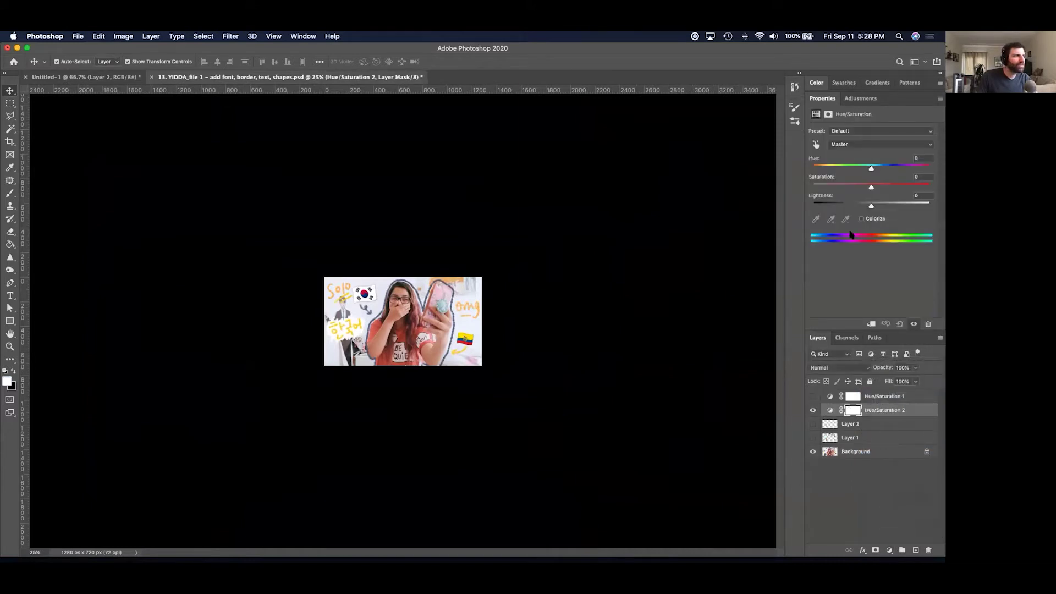
drag(850, 187, 783, 188)
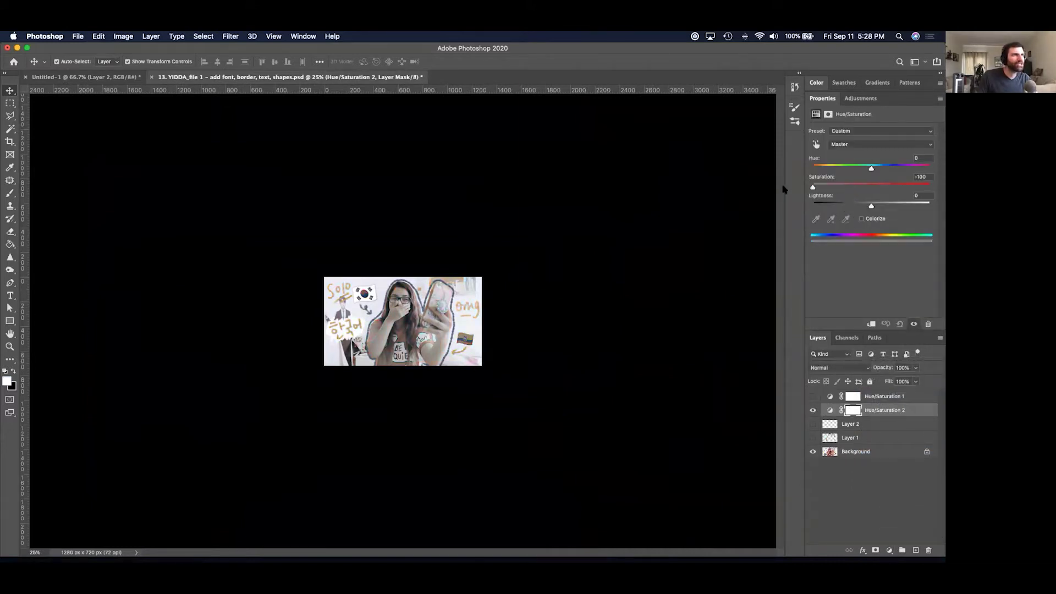
Create an empty Layer 3 above Hue/Saturation 2.
key(super+minus)
key(super+minus)
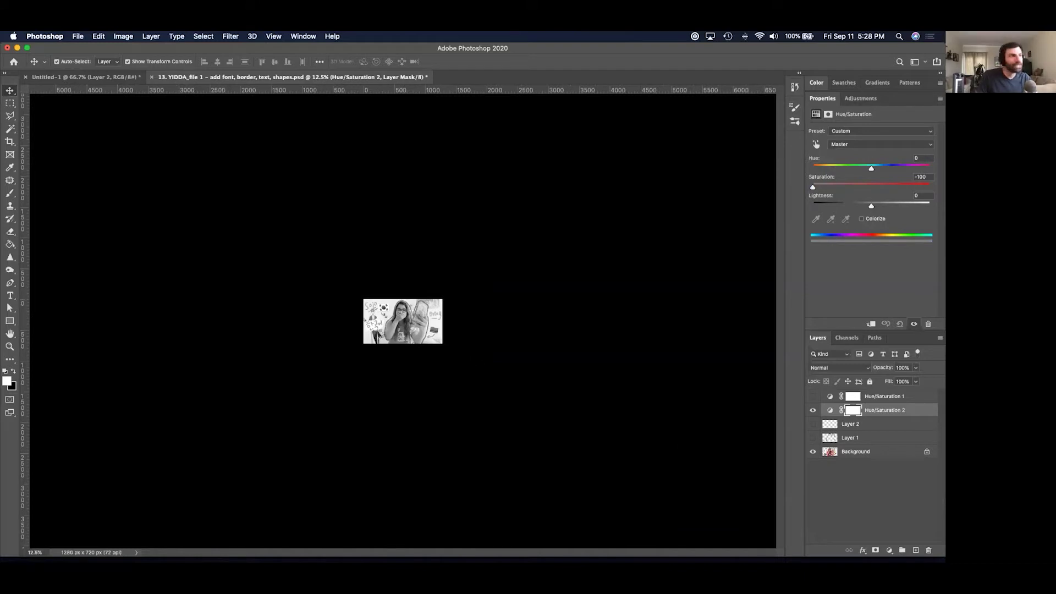
key(super+equal)
key(super+equal)
key(super+equal)
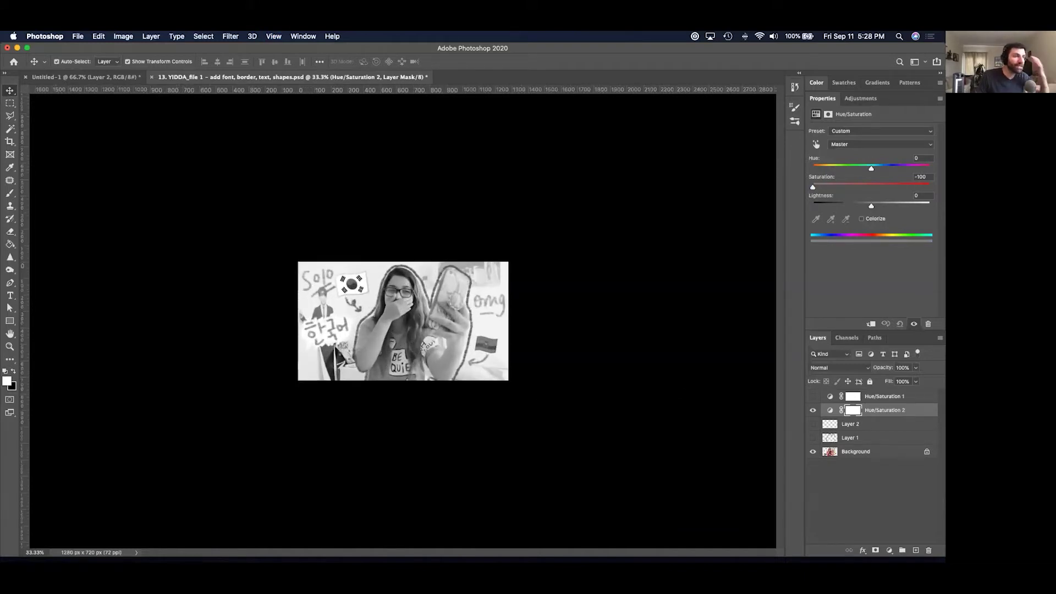
key(super+shift+alt+n)
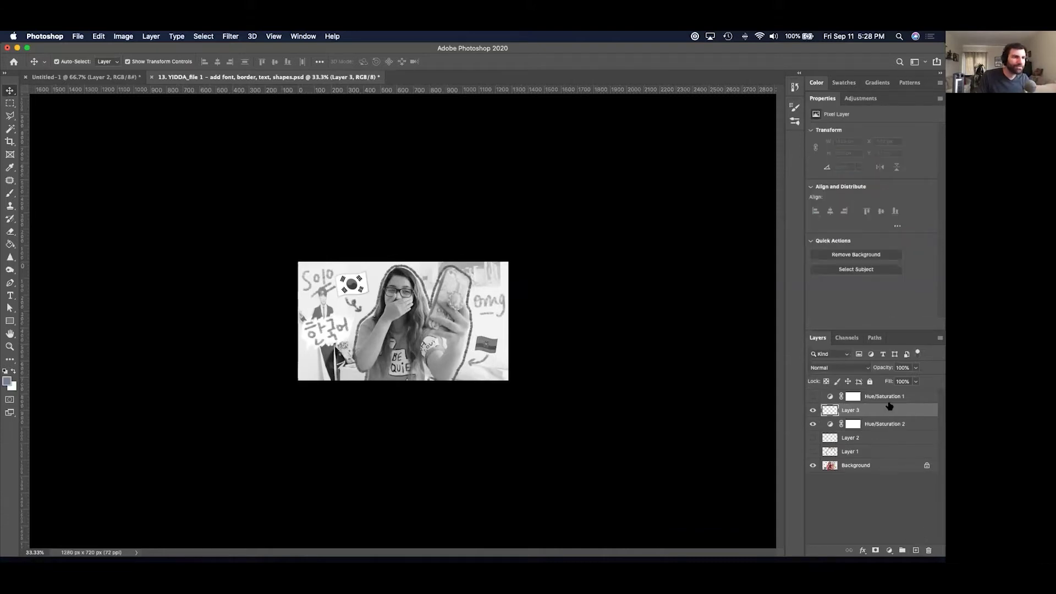
Move Layer 3 below Hue/Saturation 2, hide that adjustment, and set a 79 px brush.
drag(889, 409, 886, 429)
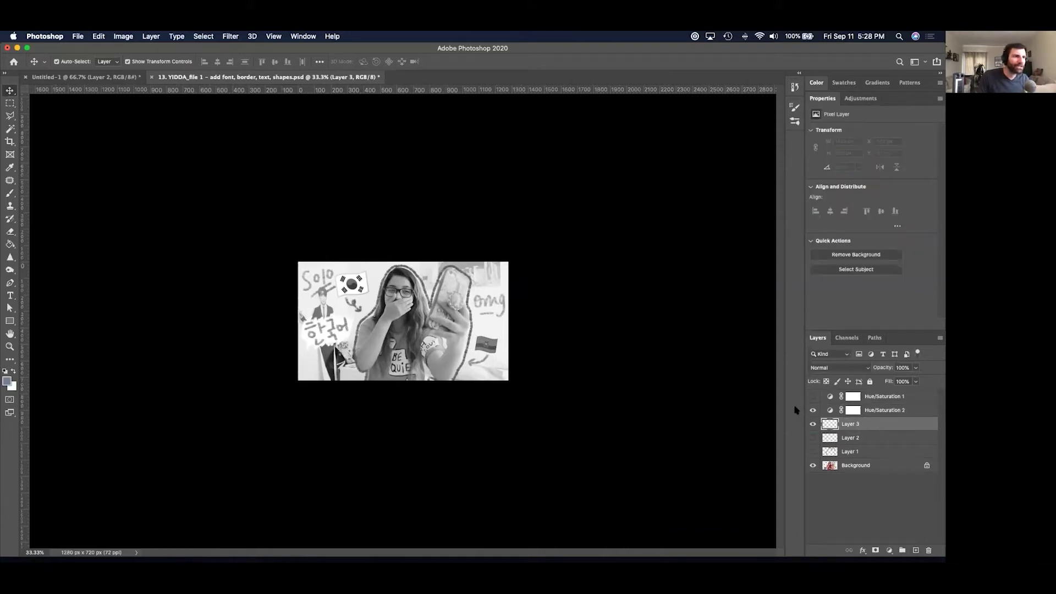
click(812, 409)
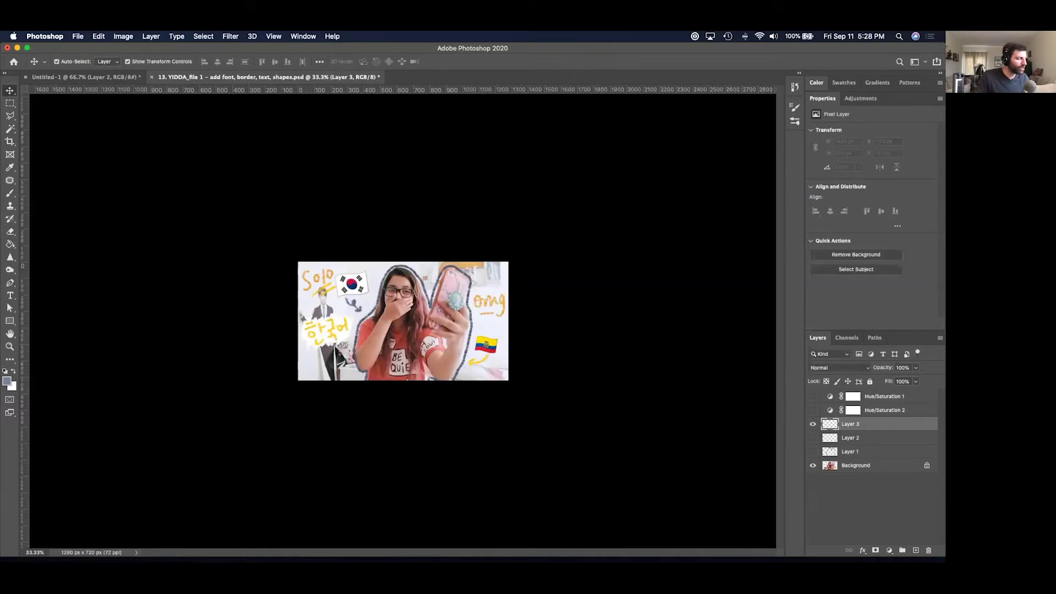
key(b)
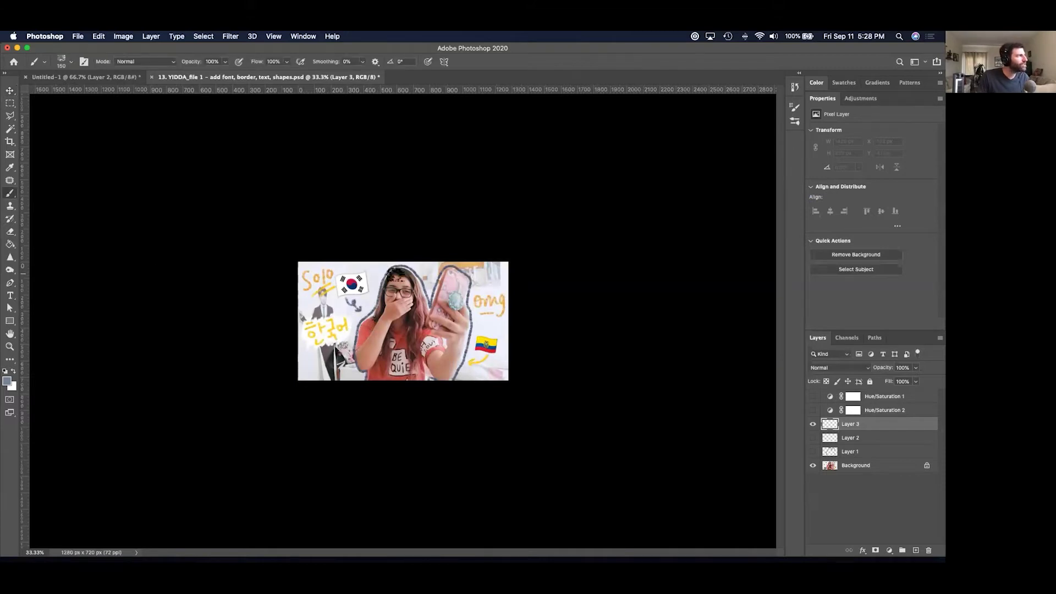
right_click(395, 275)
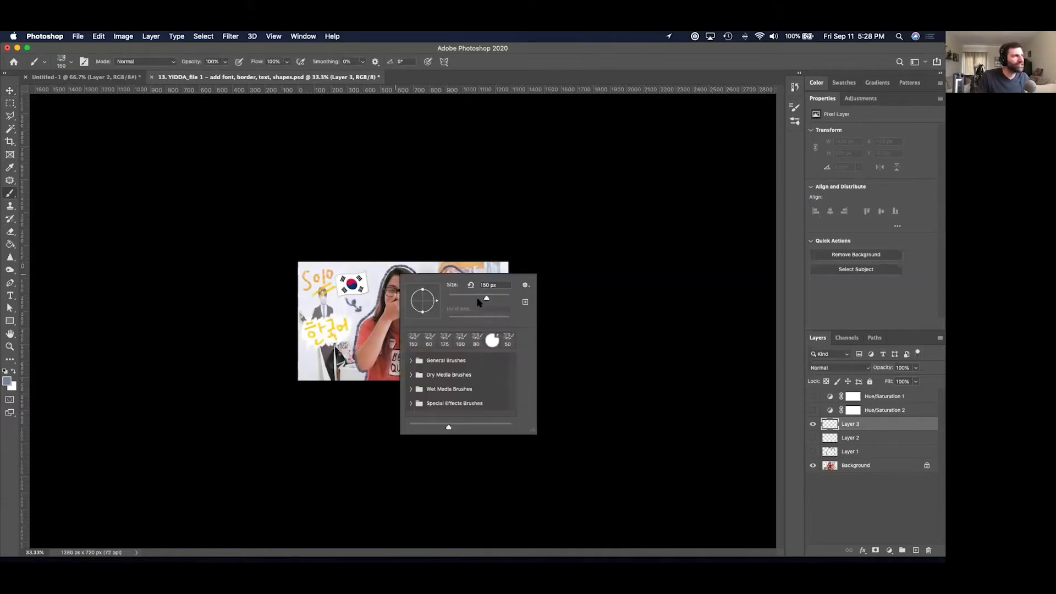
drag(485, 300, 461, 300)
key(Return)
Paint a thick outline around the girl and her phone on Layer 3, checking it without the background.
click(363, 377)
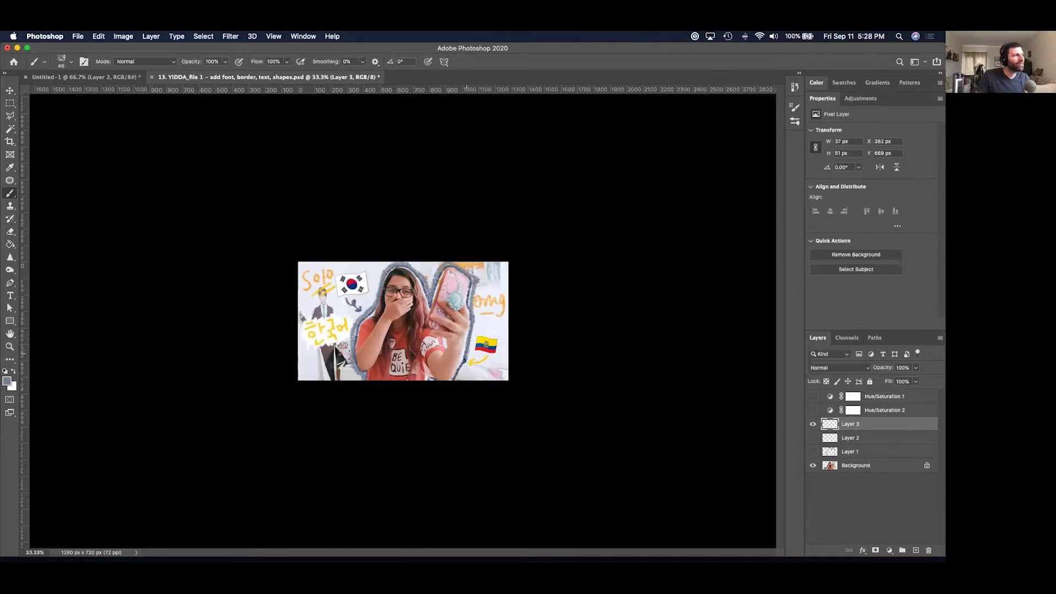
click(813, 466)
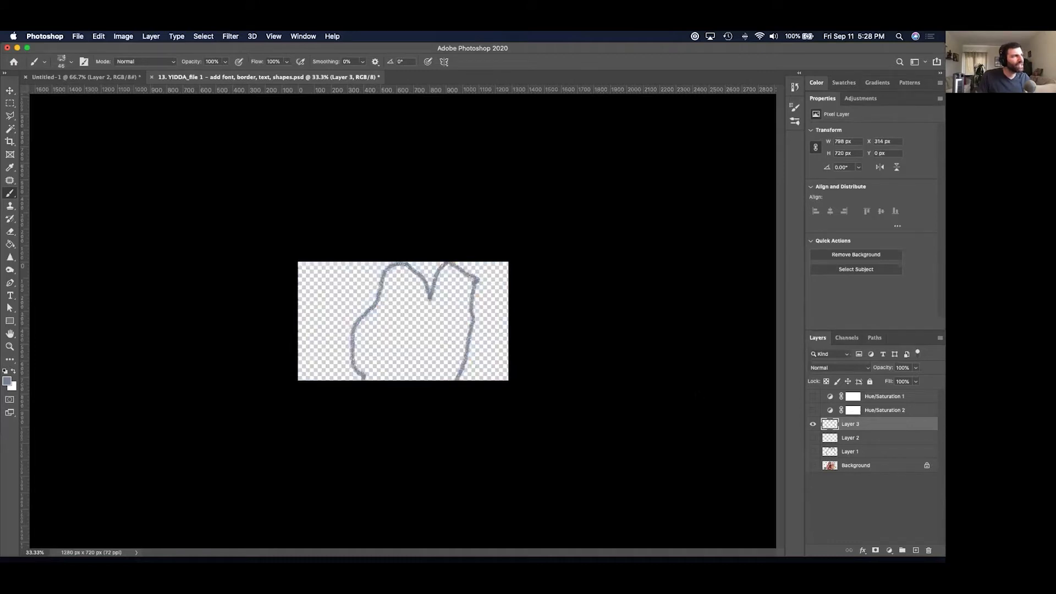
click(814, 466)
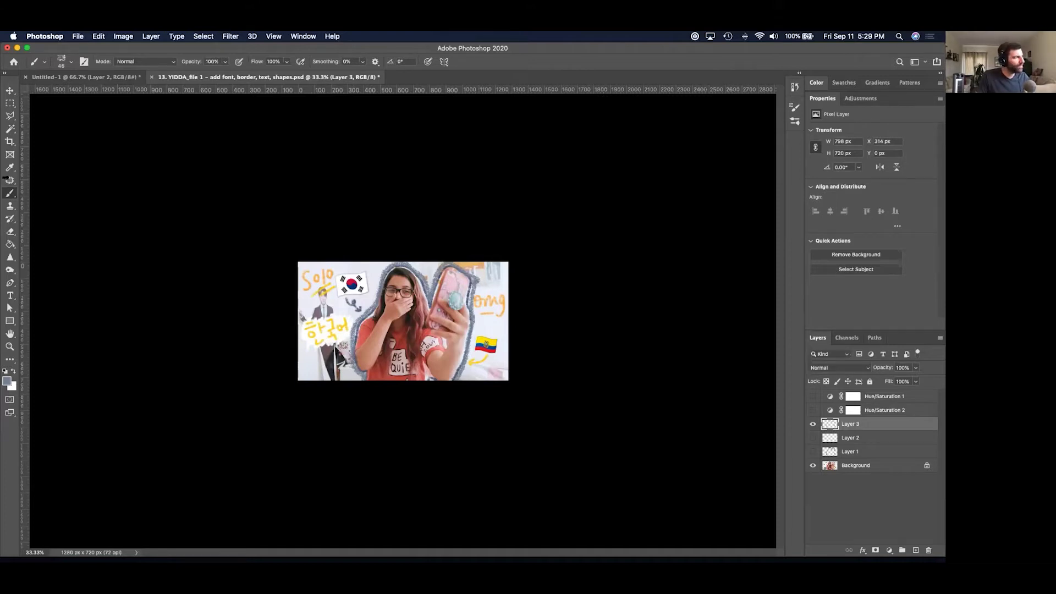
Erase part of the outline near the phone's top-right edge.
click(11, 232)
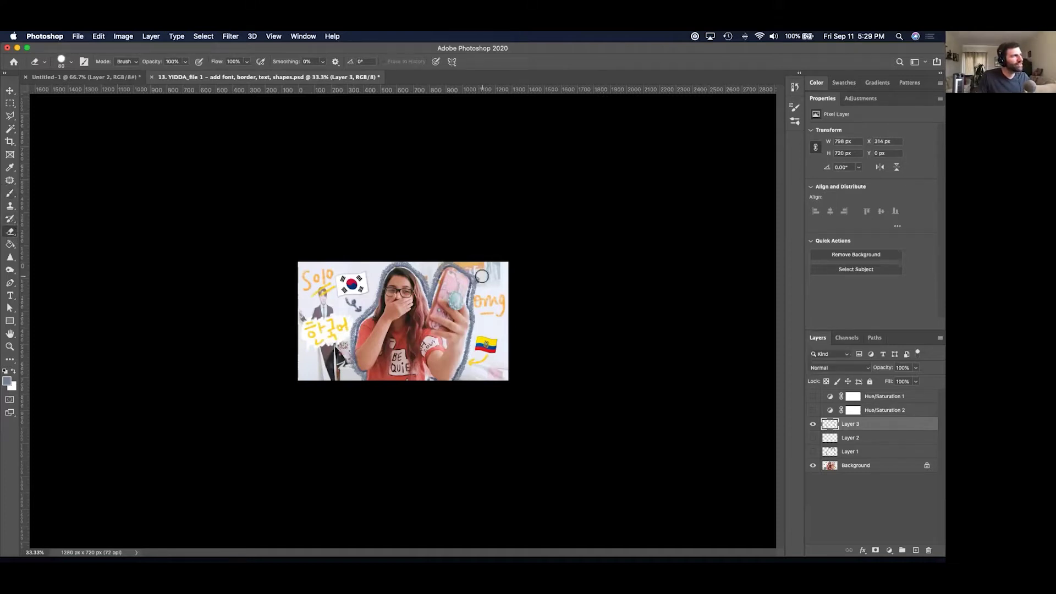
drag(481, 278, 477, 267)
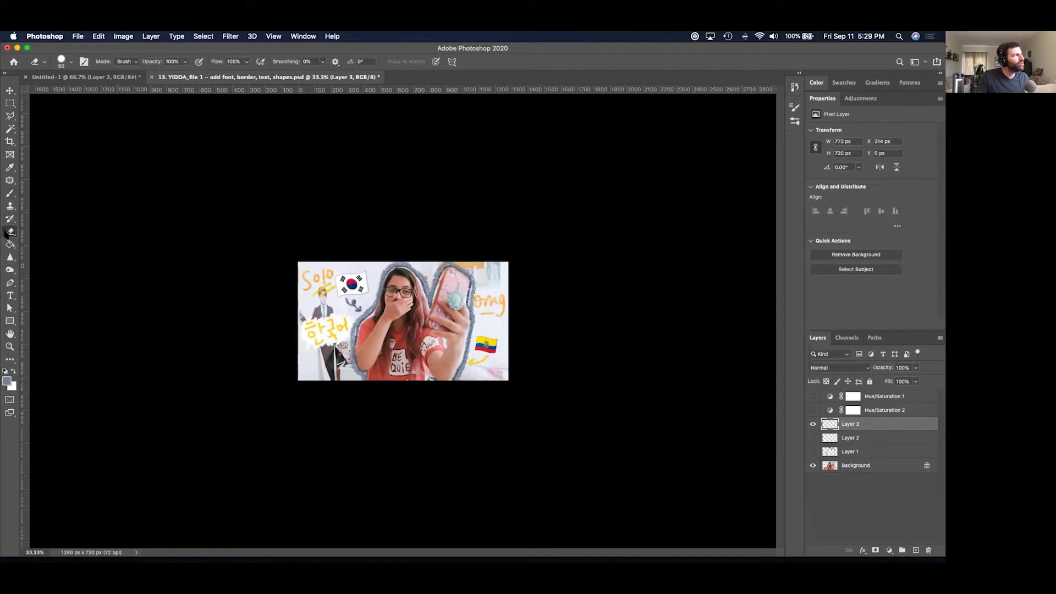
click(69, 63)
click(69, 63)
click(168, 49)
click(306, 36)
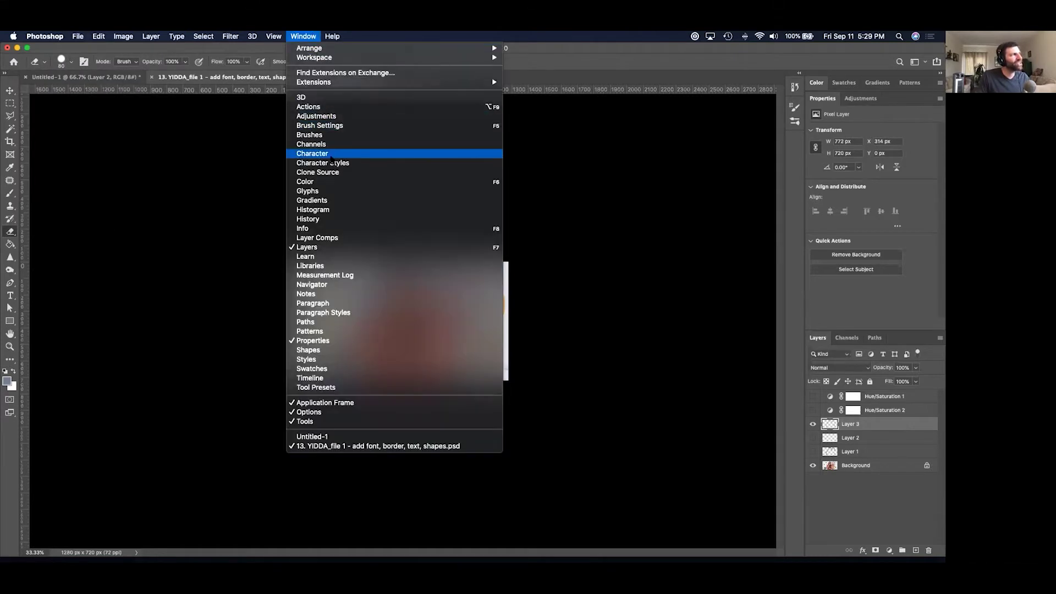
Switch the brush to KYLE Bonus Chunky Charcoal from the brush library.
click(332, 135)
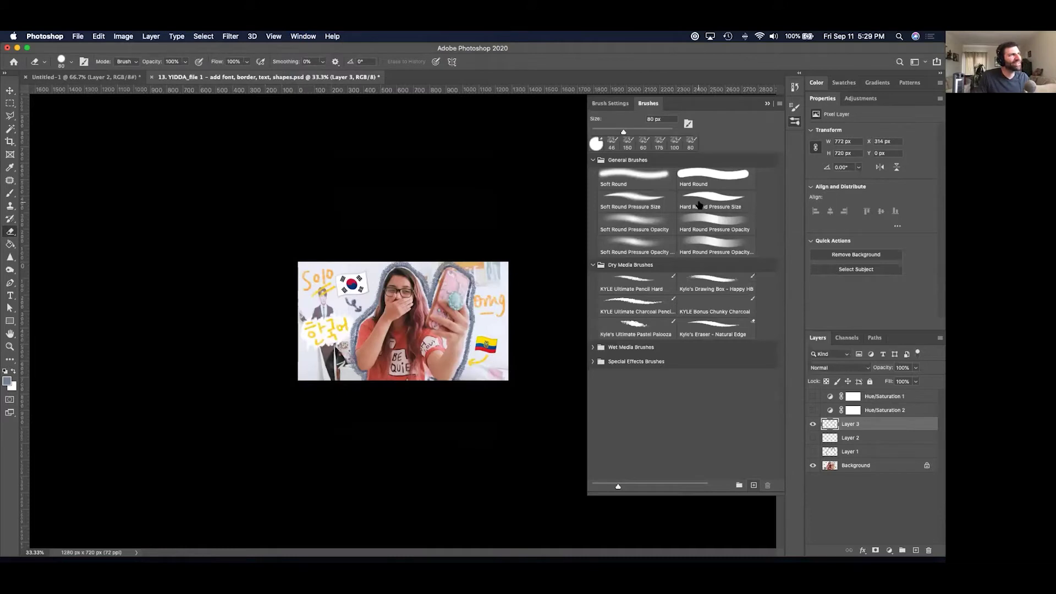
click(703, 303)
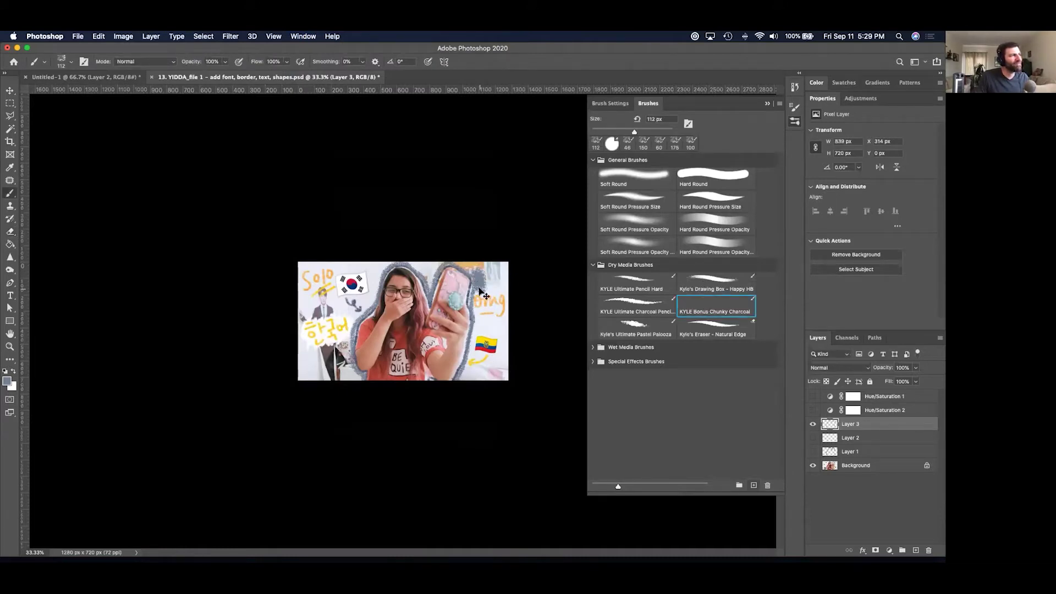
click(766, 104)
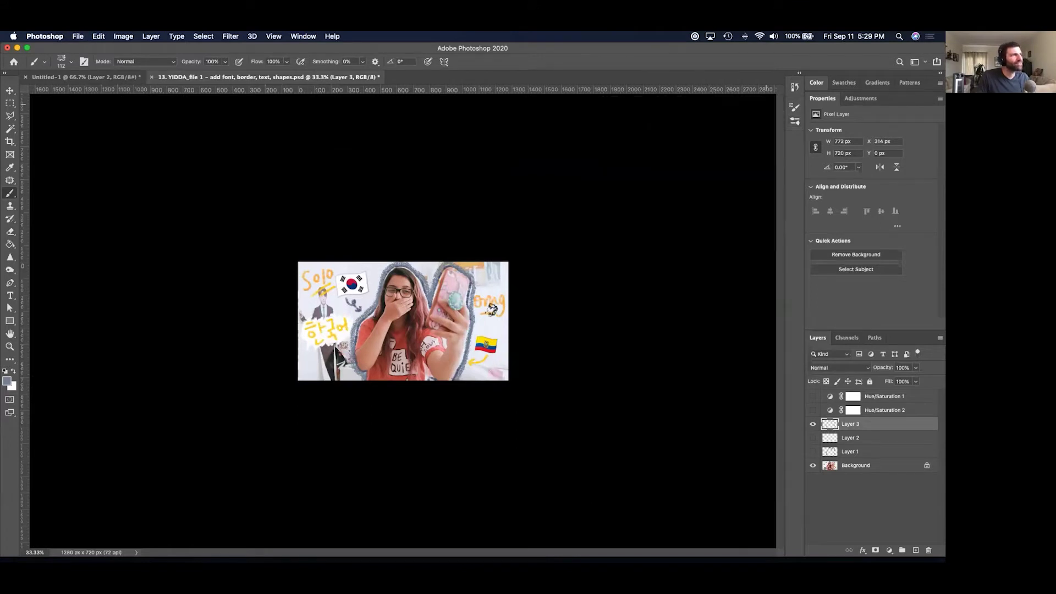
Show Layer 1 and Hue/Saturation 1 in greyscale with Layer 3's outline hidden, zoomed to 50%.
click(811, 395)
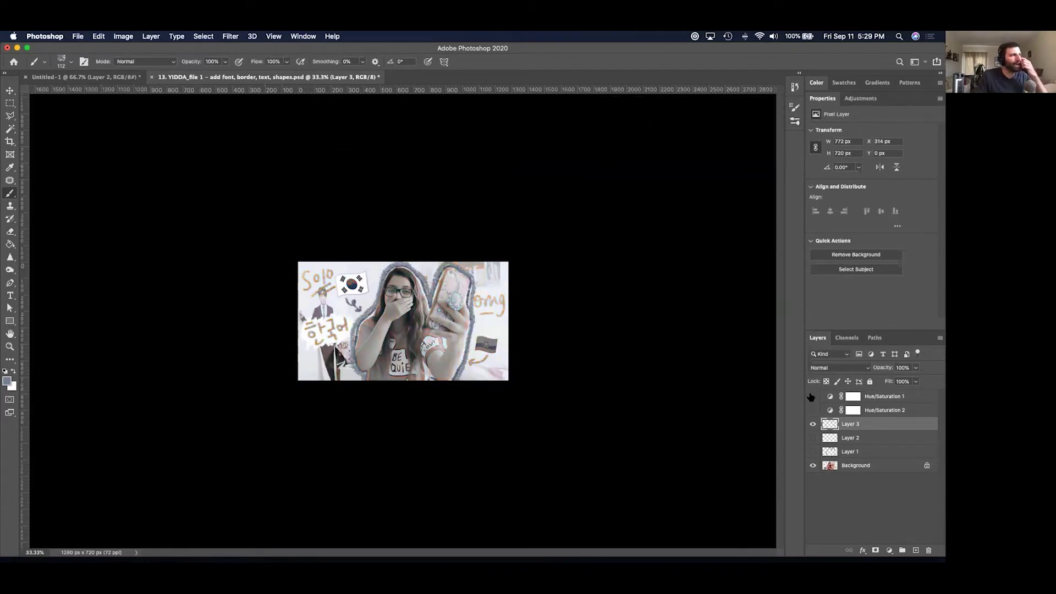
click(811, 396)
click(813, 451)
click(813, 424)
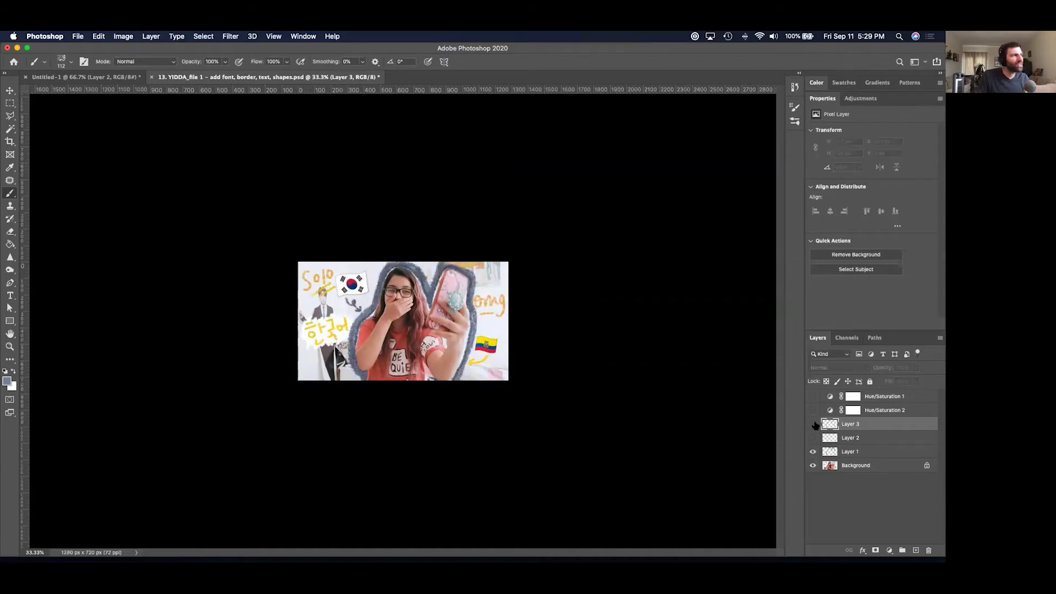
click(812, 396)
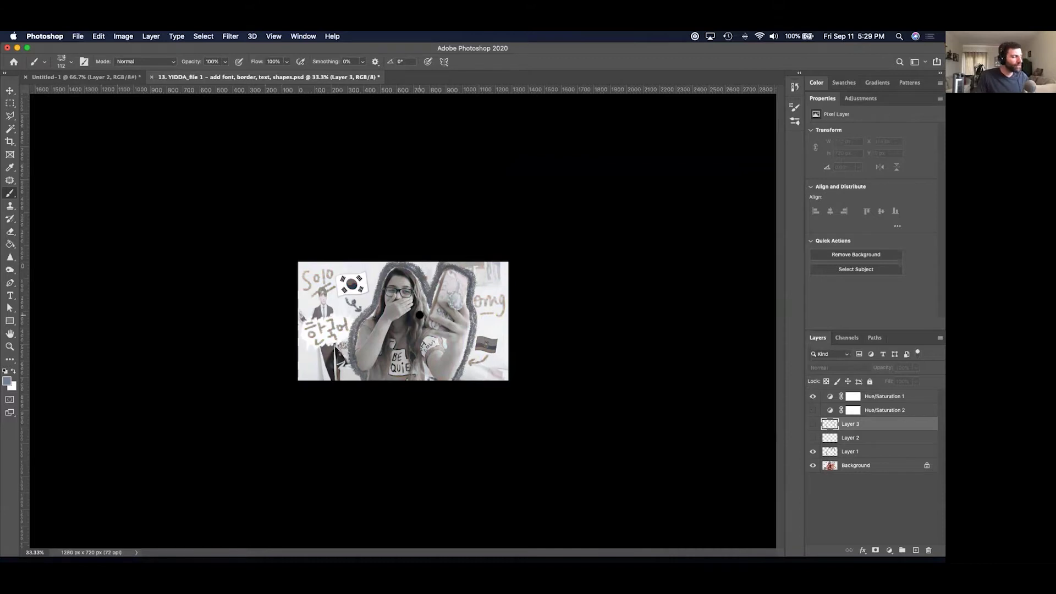
key(super+minus)
key(super+minus)
key(super+minus)
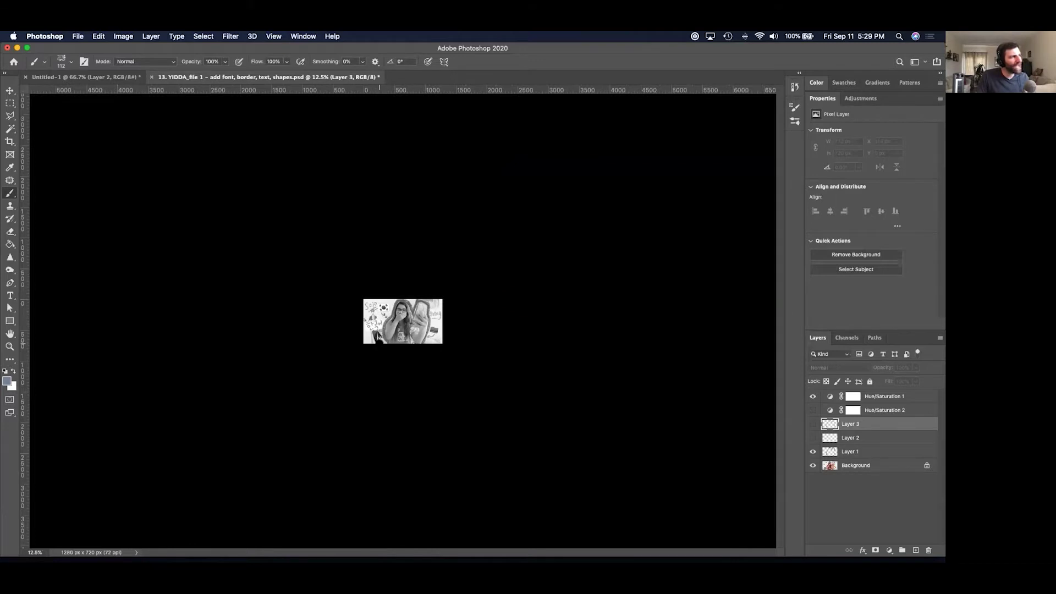
key(super+plus)
key(super+plus)
key(super+plus)
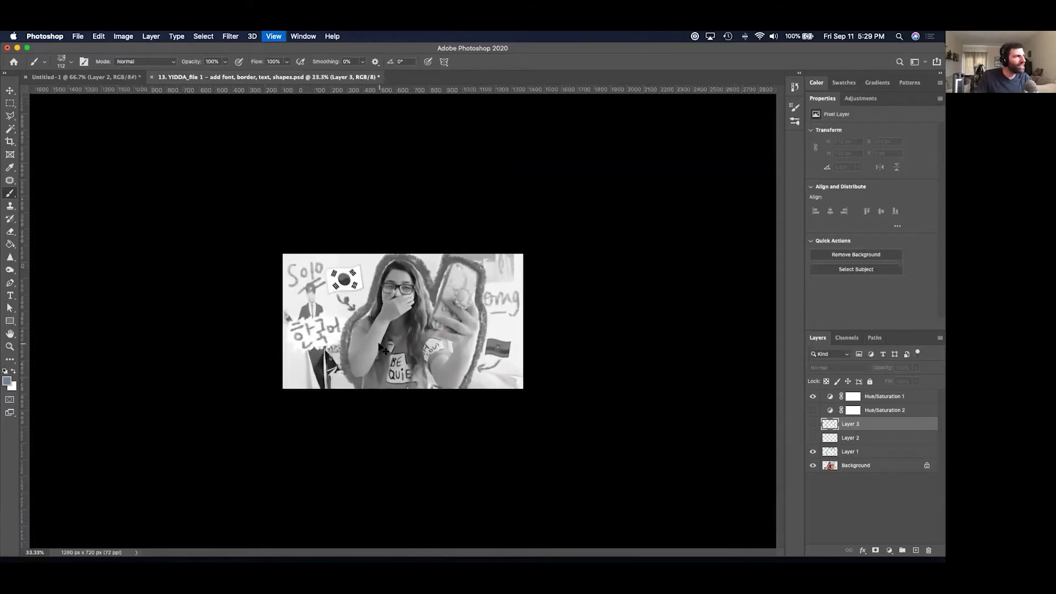
key(super+plus)
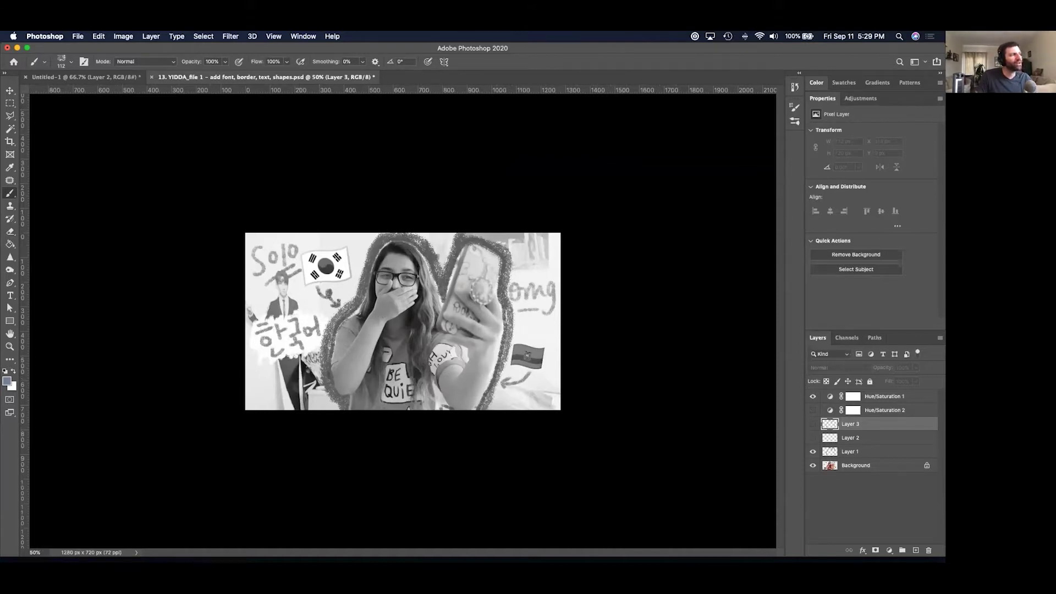
Return to full colour and compare the image with and without Layer 2's white blotch.
click(813, 396)
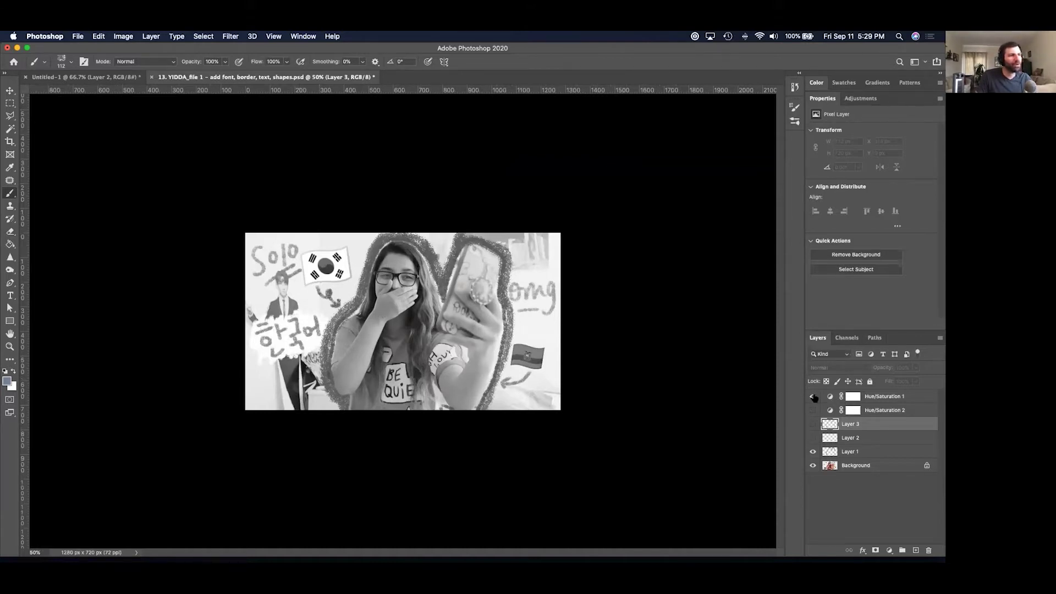
click(813, 437)
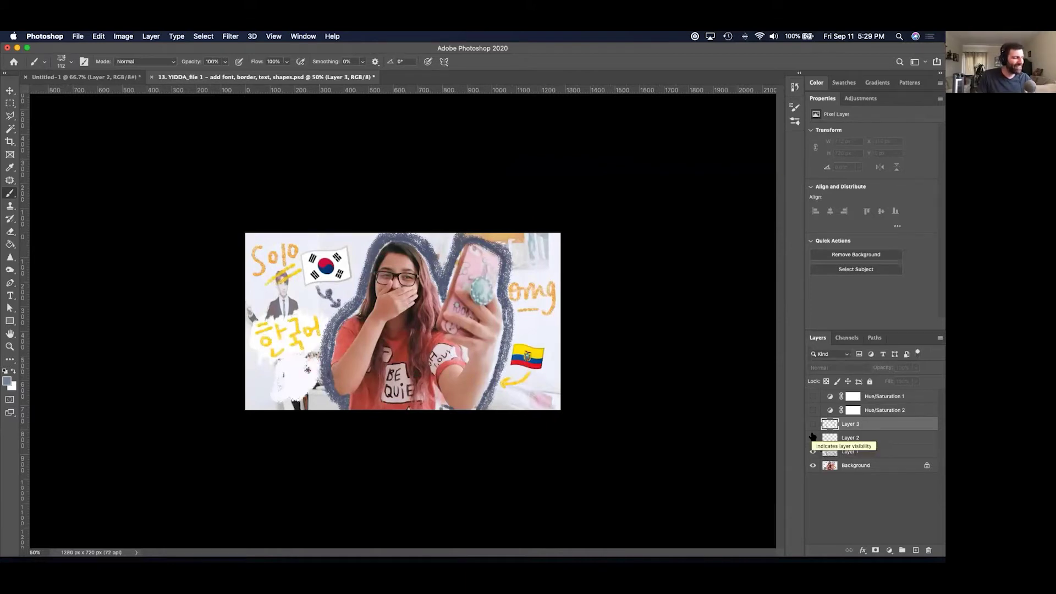
click(813, 437)
click(812, 438)
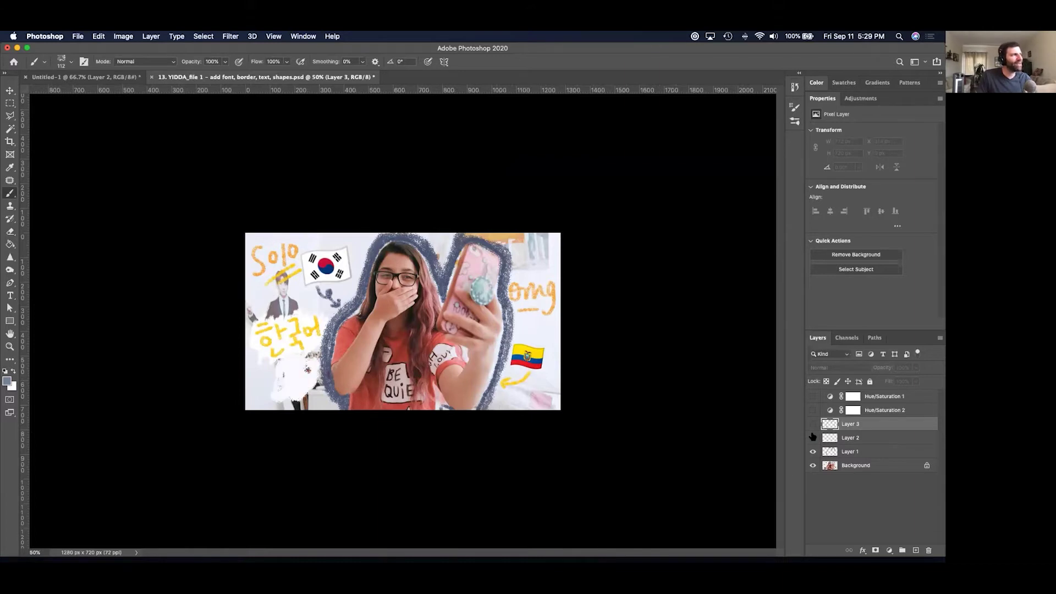
click(812, 437)
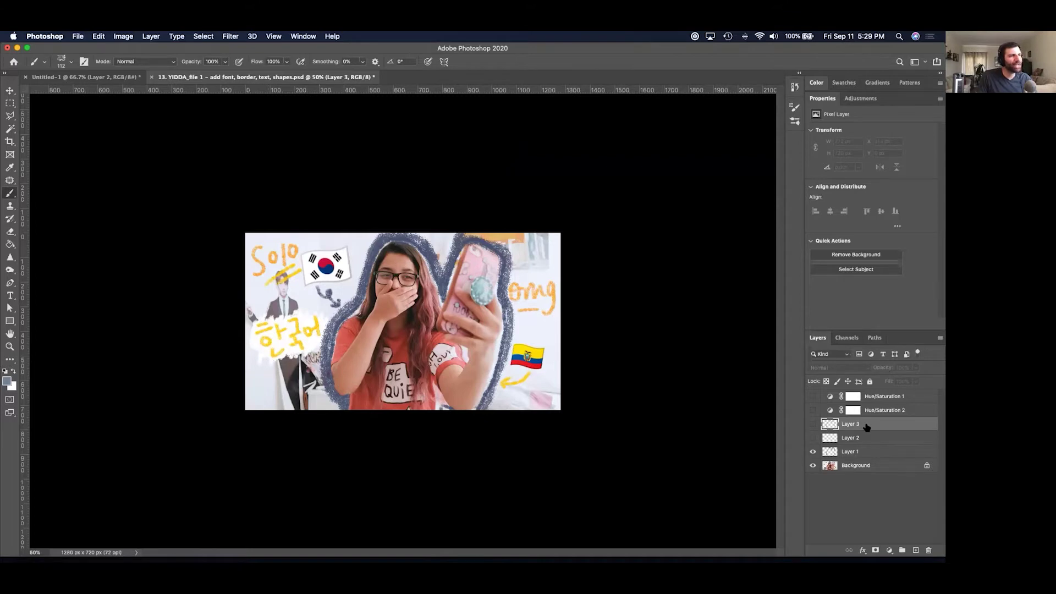
click(812, 424)
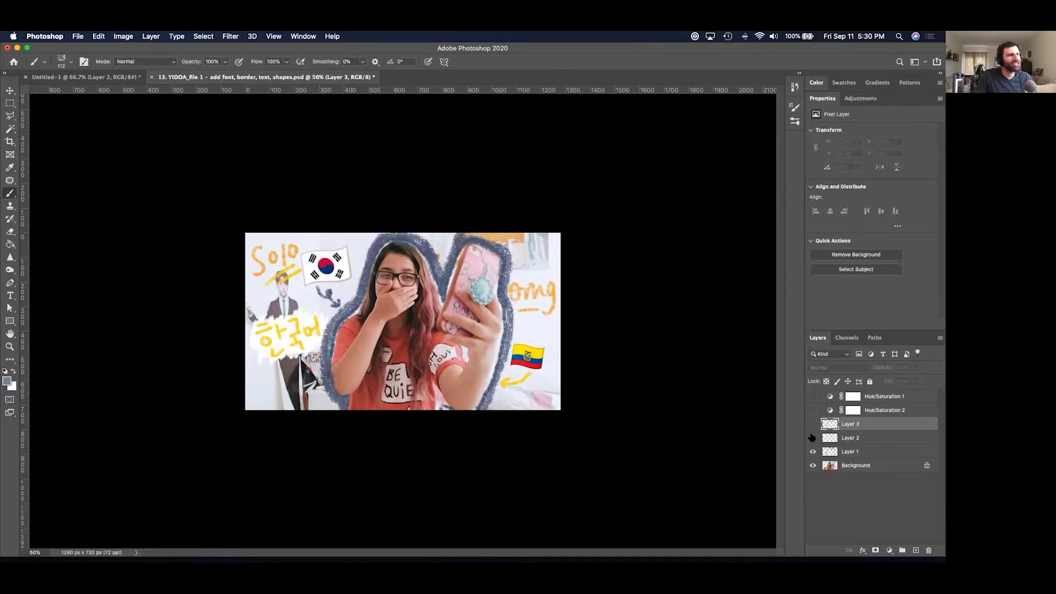
click(812, 438)
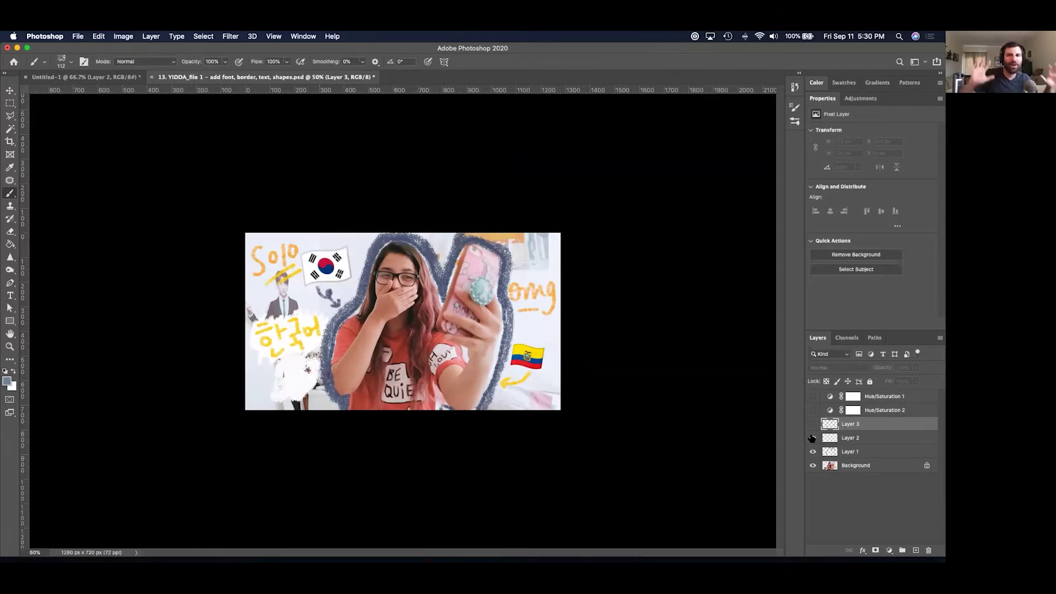
Close the YIDDA example thumbnail without saving and switch to Finder.
key(super+w)
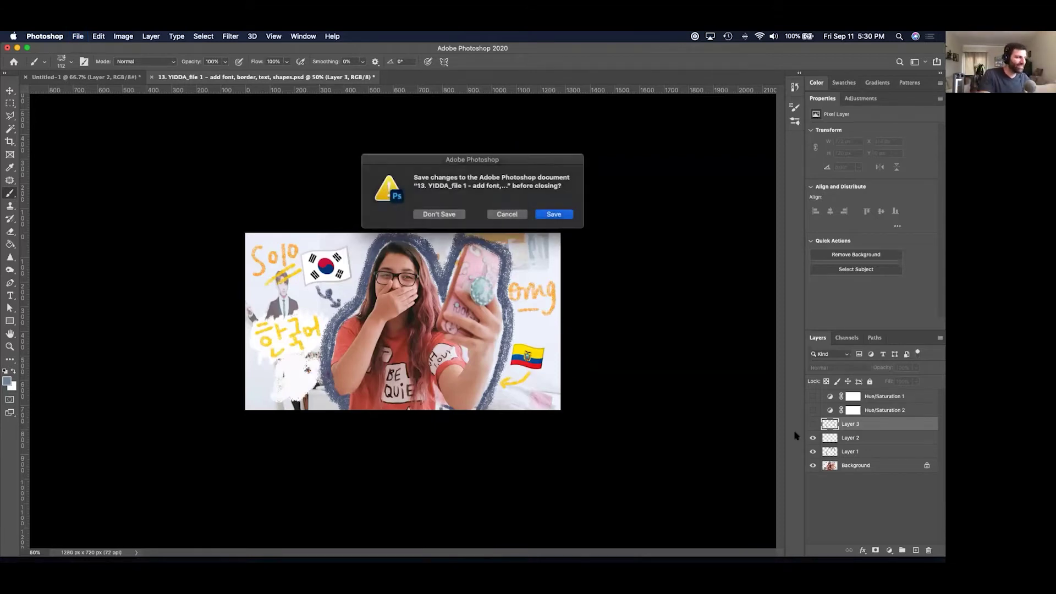
key(super+d)
key(super+Tab)
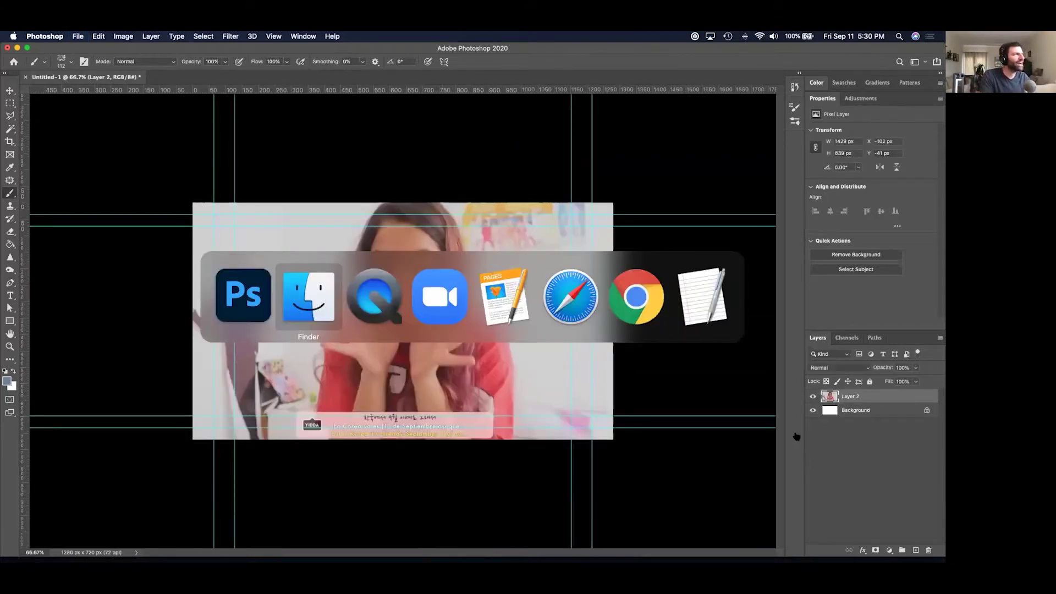
Preview files in Quick Look and open the costumed dancer's stage photo in Photoshop.
key(space)
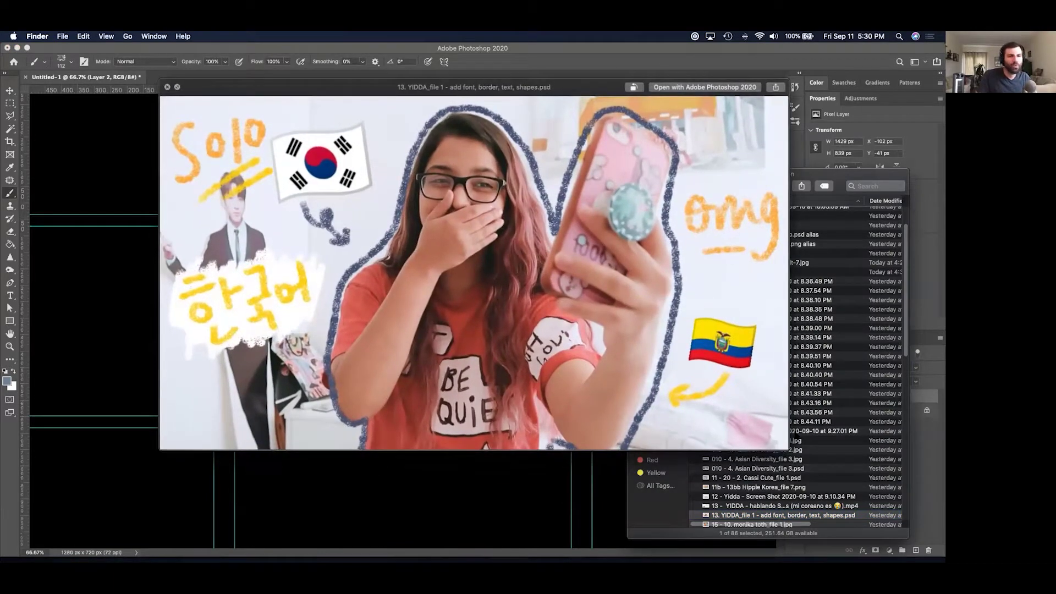
key(Down)
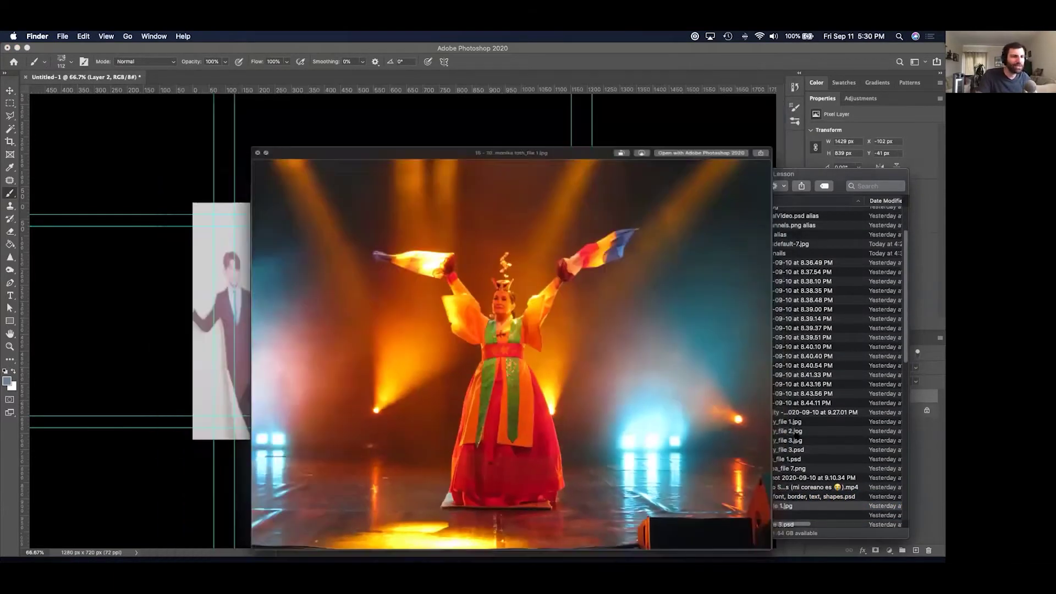
key(super+o)
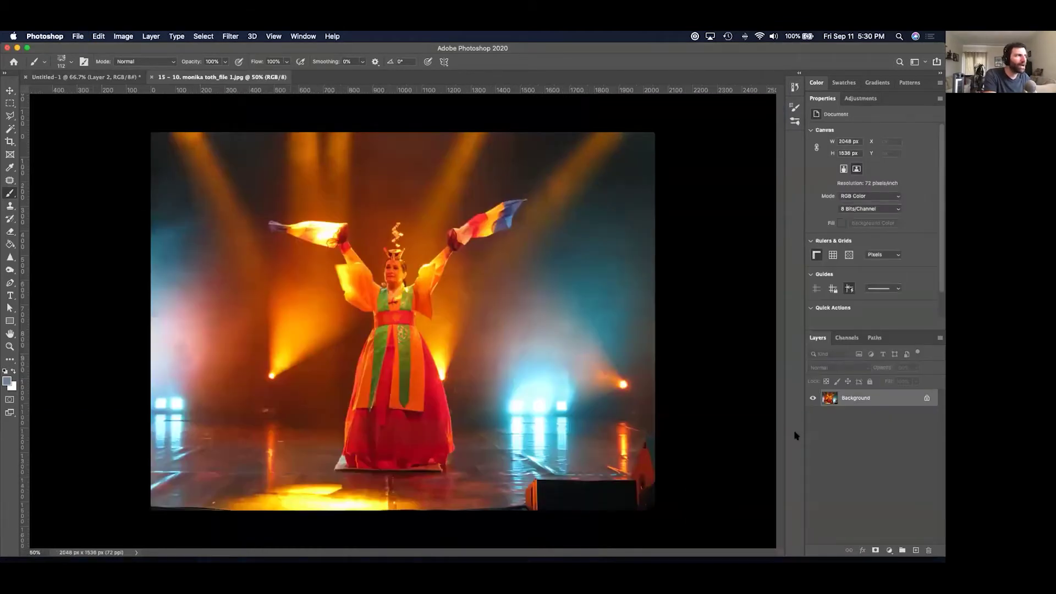
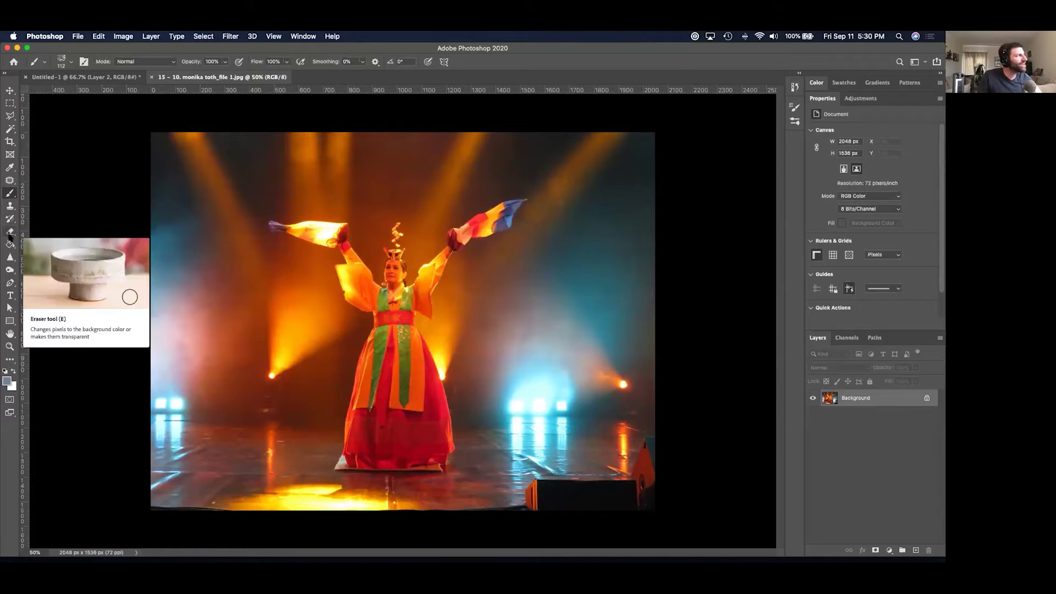
Test the Eraser on the photo's upper left, then undo both strokes.
click(10, 234)
mouse_move(165, 214)
mouse_down()
mouse_move(198, 171)
mouse_move(196, 194)
mouse_move(224, 197)
mouse_move(212, 277)
mouse_move(288, 296)
mouse_move(318, 262)
mouse_move(248, 246)
mouse_move(271, 245)
mouse_move(301, 279)
mouse_move(238, 262)
mouse_move(263, 257)
mouse_move(246, 218)
mouse_move(255, 205)
mouse_move(248, 236)
mouse_move(229, 198)
mouse_move(239, 171)
mouse_move(256, 161)
mouse_move(228, 192)
mouse_move(236, 207)
mouse_move(287, 192)
mouse_move(319, 206)
mouse_move(371, 205)
mouse_up()
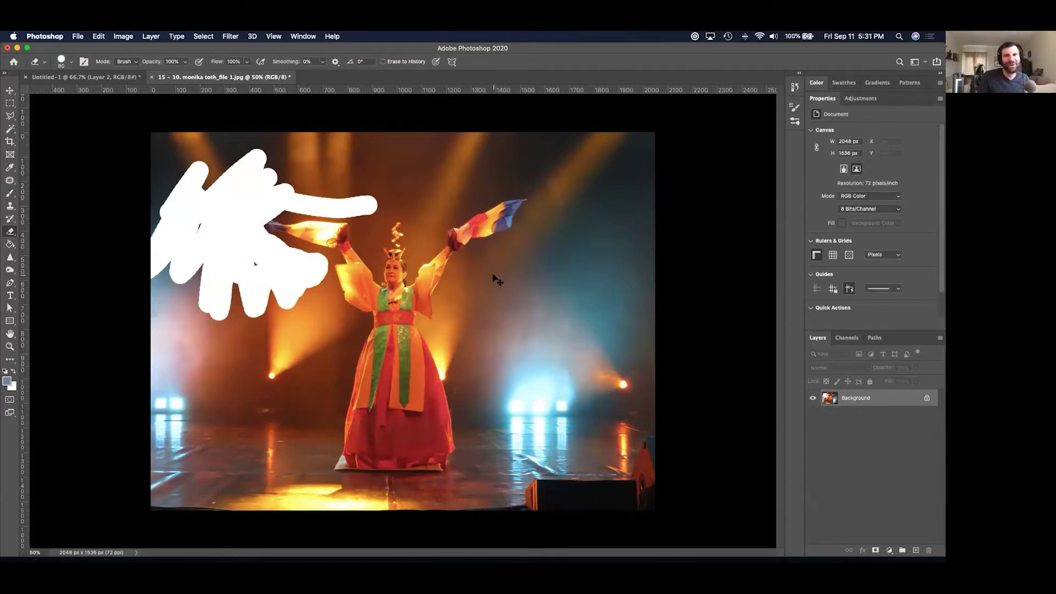
key(super+z)
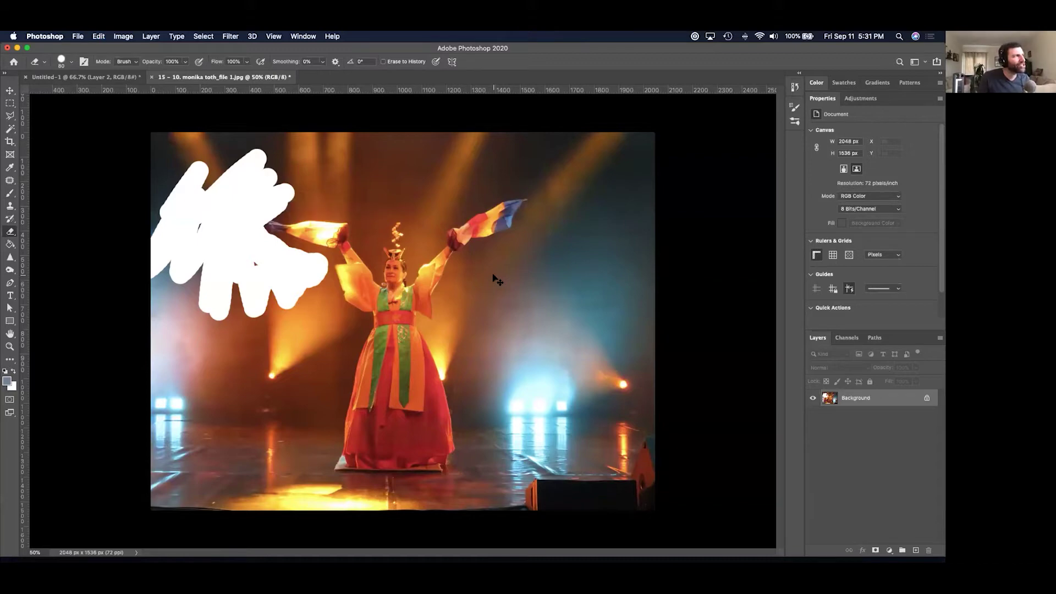
key(super+z)
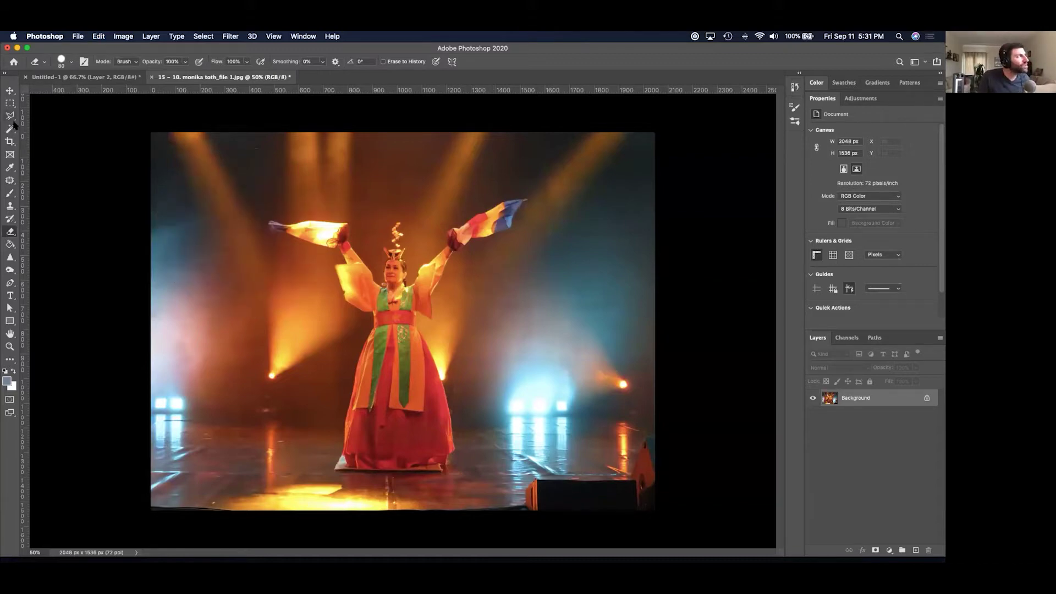
Try out the Marquee, Magic Wand, Object Selection and Quick Selection tools.
click(10, 104)
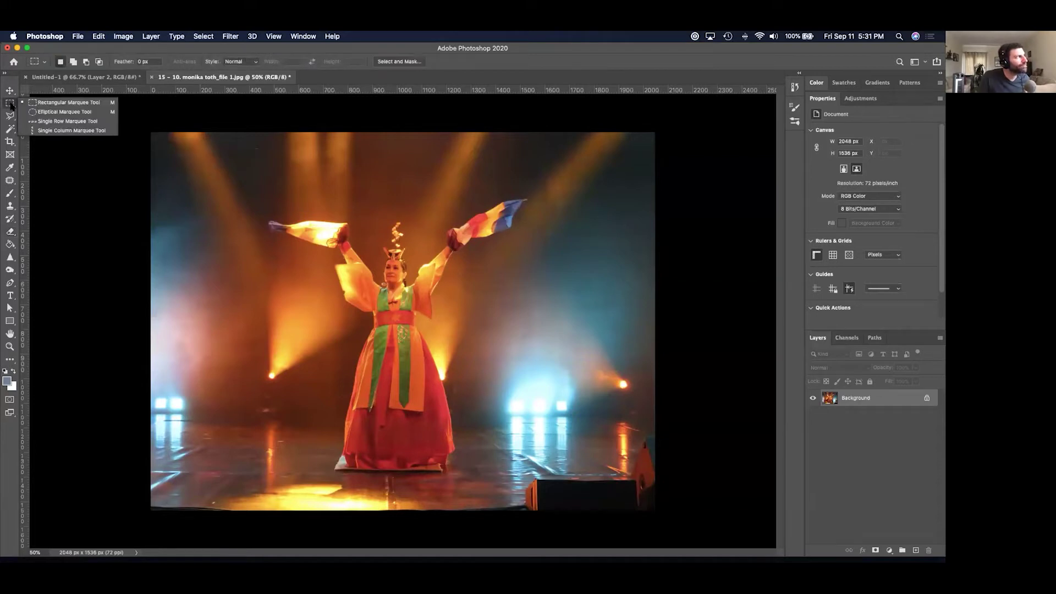
click(11, 130)
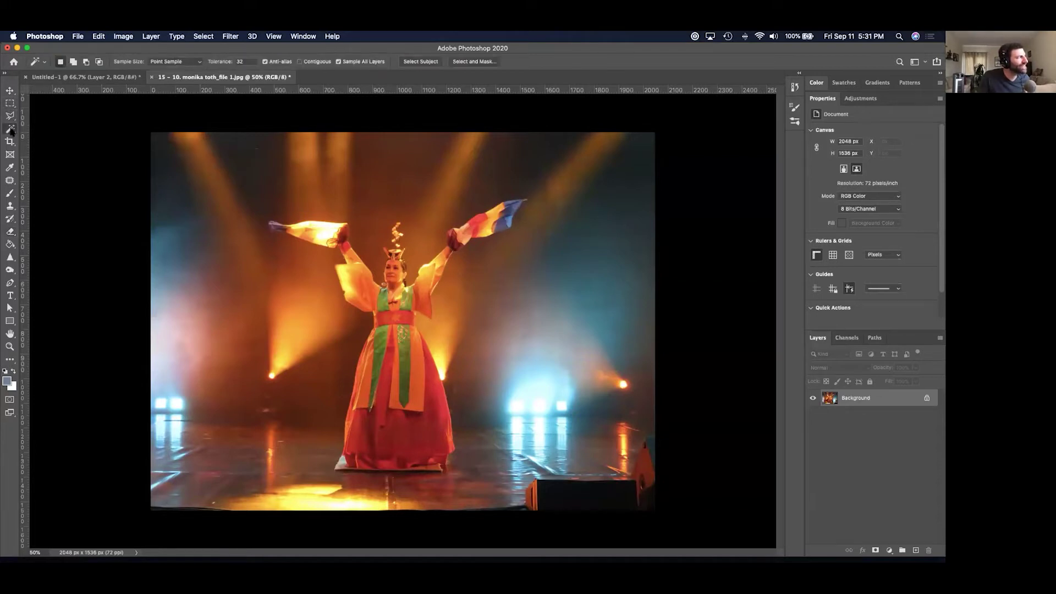
click(11, 130)
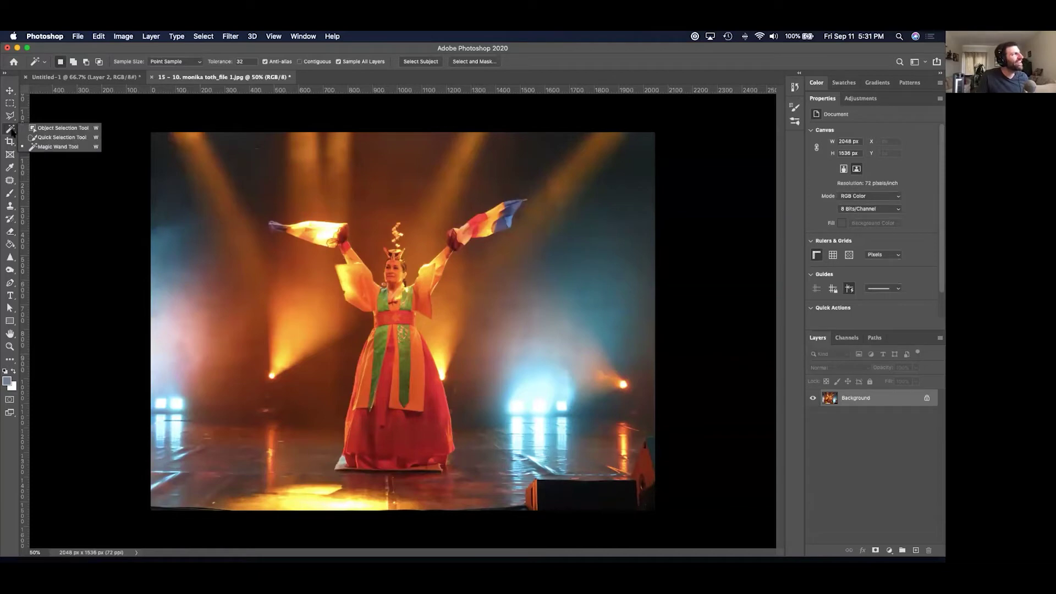
click(34, 129)
click(12, 131)
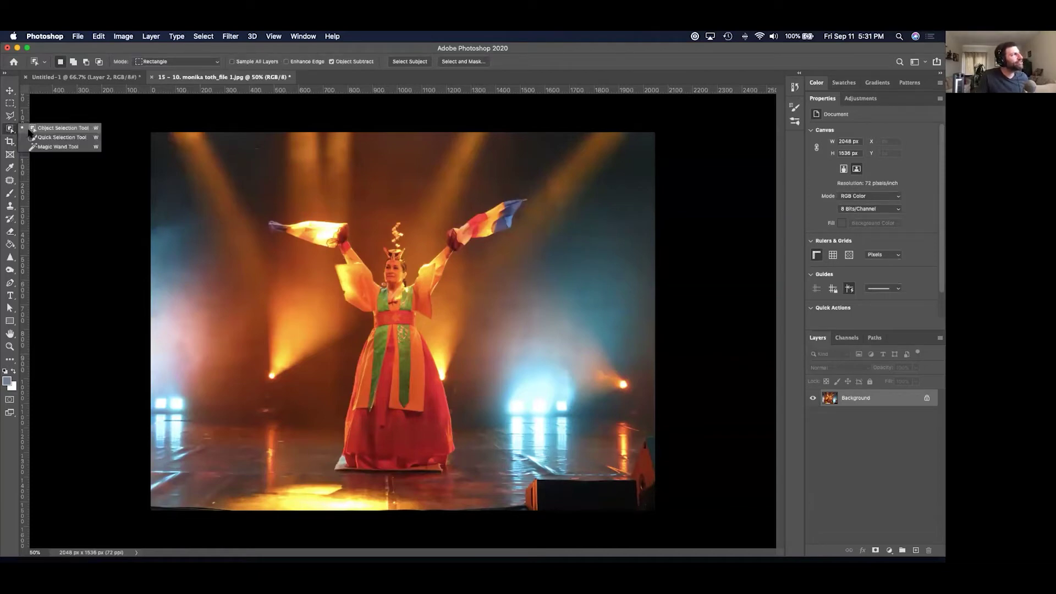
click(28, 140)
Auto-select the dancer with the Object Selection tool by boxing her from flags to skirt.
click(10, 132)
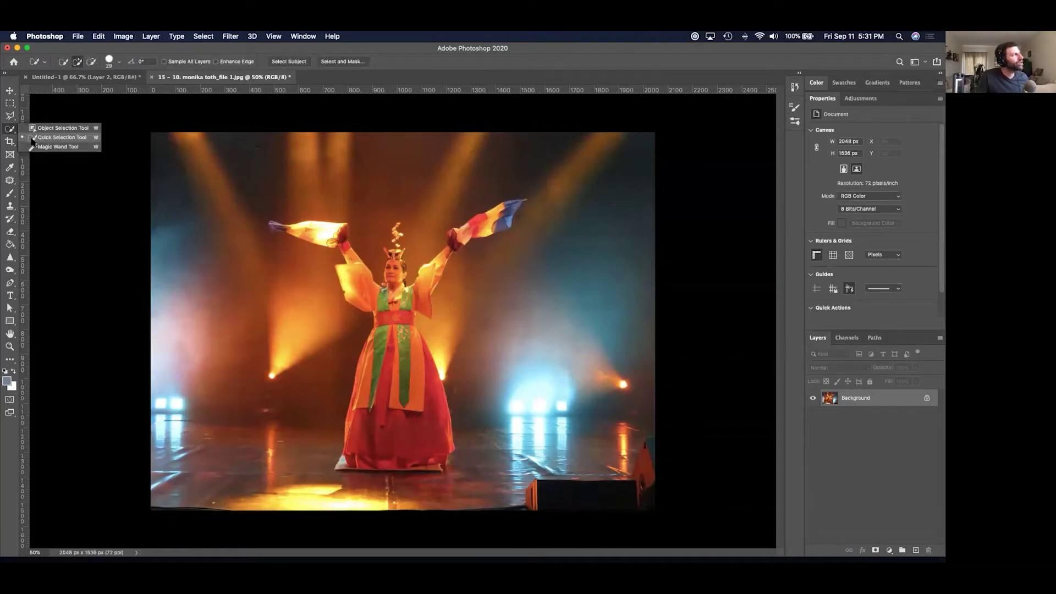
click(12, 131)
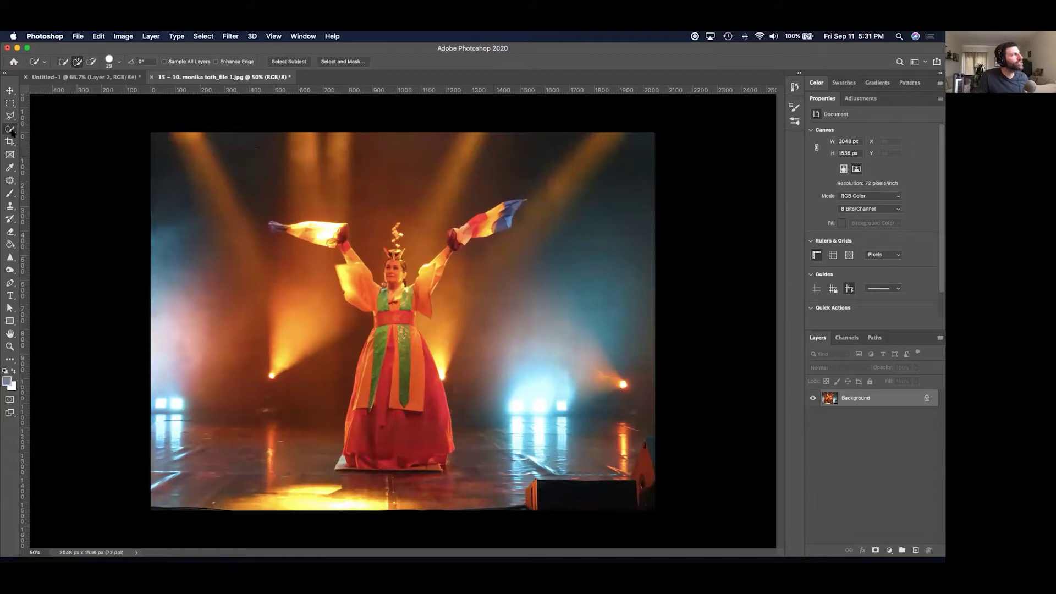
click(12, 132)
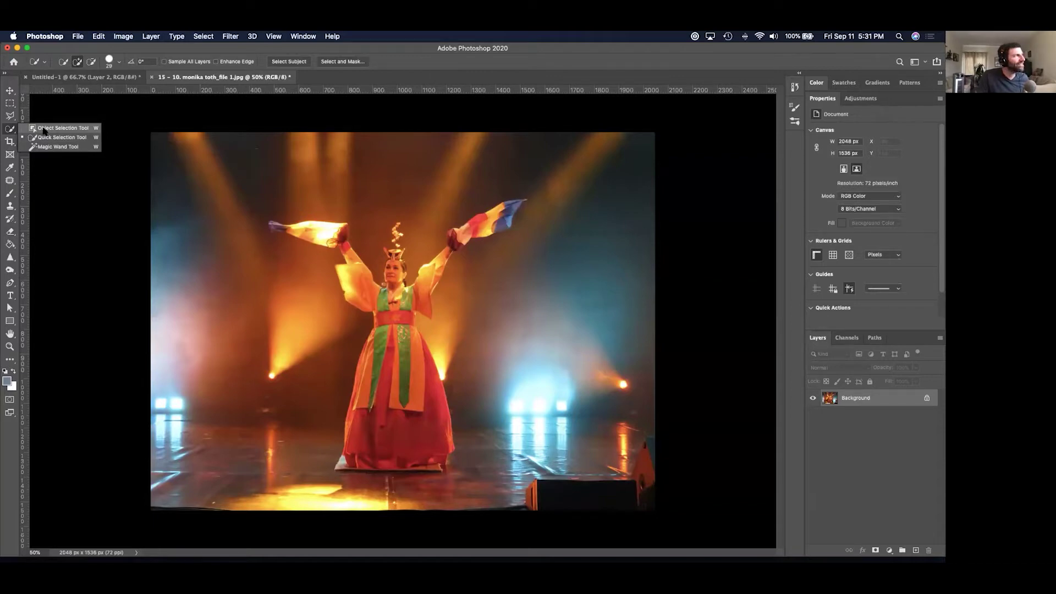
click(44, 130)
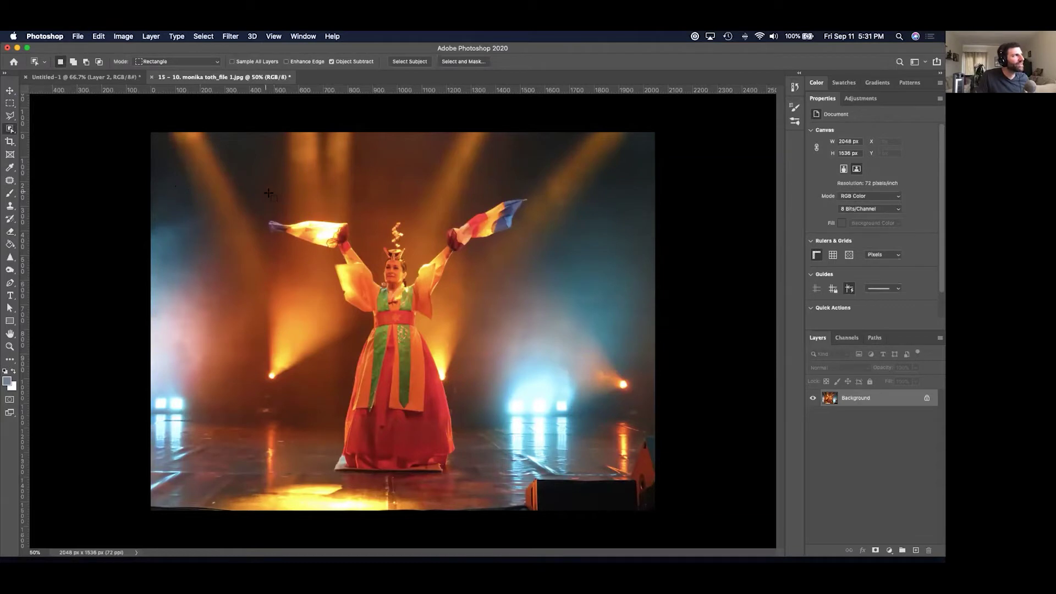
drag(246, 180, 542, 490)
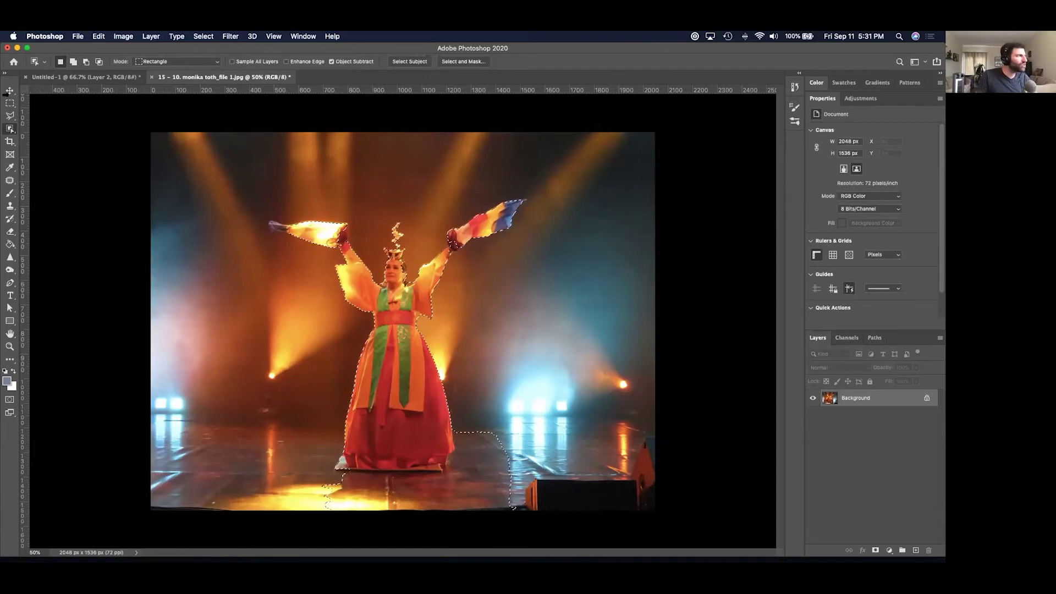
Erase a patch across the dancer's waist and skirt, then undo it.
click(11, 233)
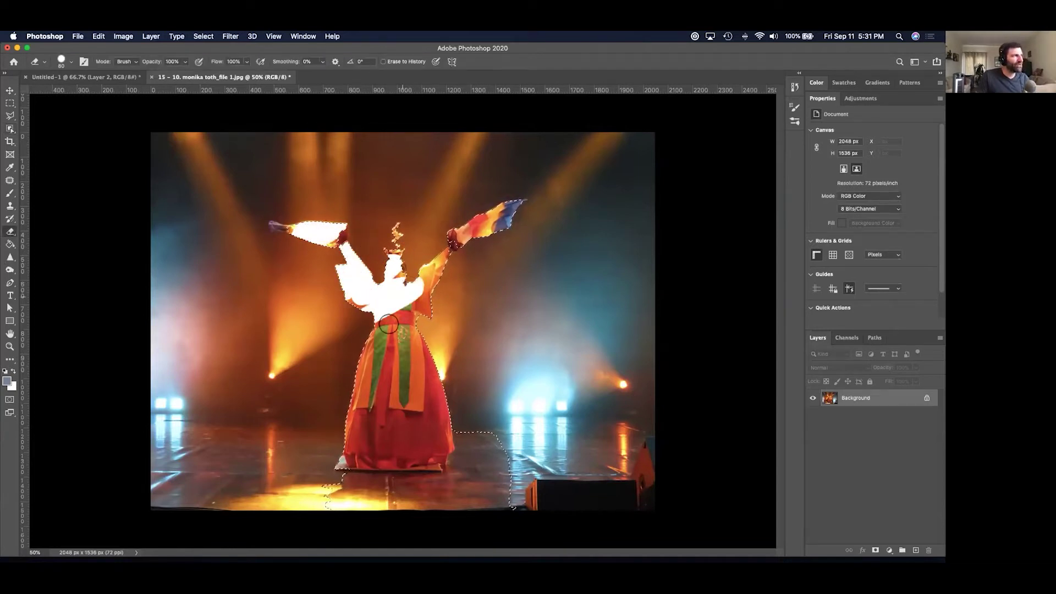
drag(367, 314, 501, 363)
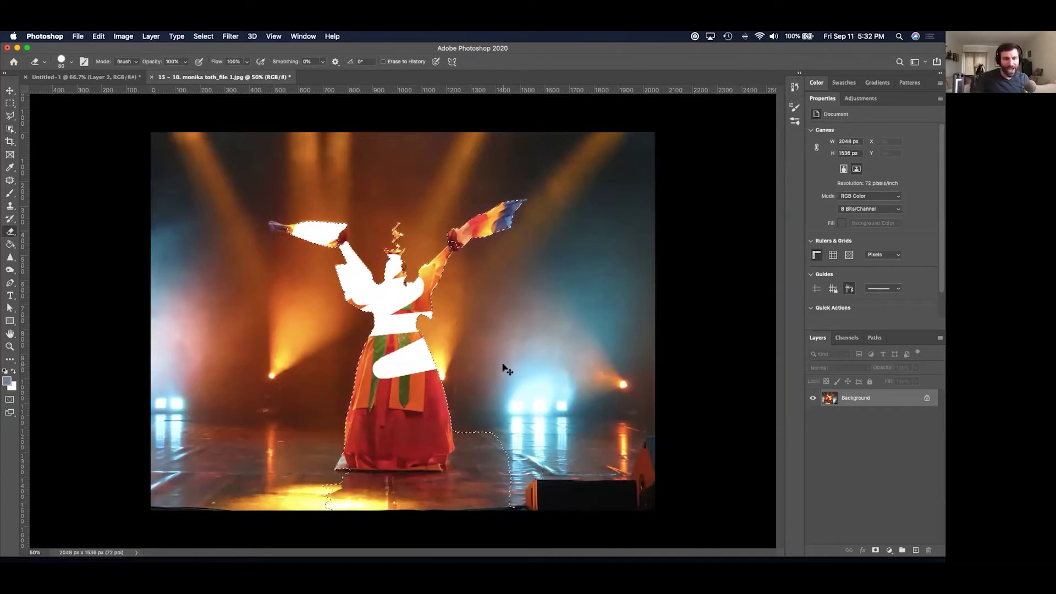
key(super+z)
key(super+z)
key(super+z)
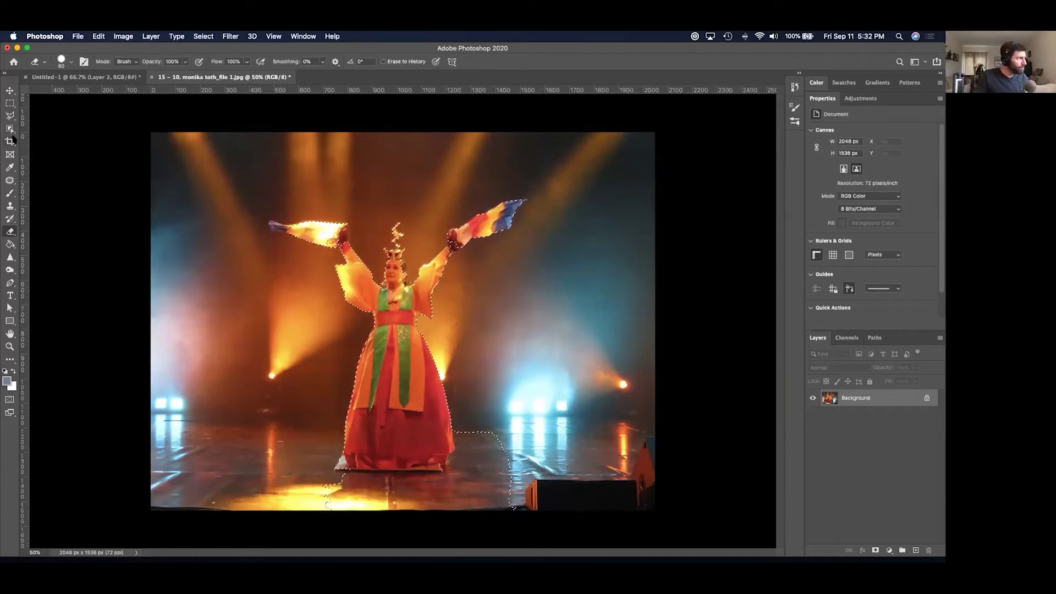
Switch to the Quick Selection tool in Subtract from selection mode.
click(10, 129)
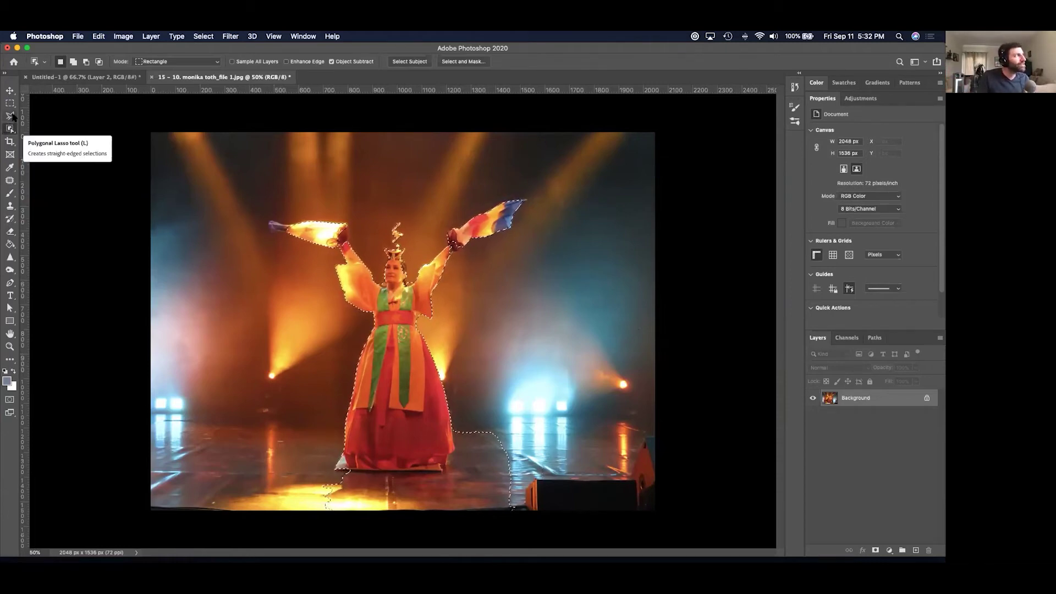
click(11, 130)
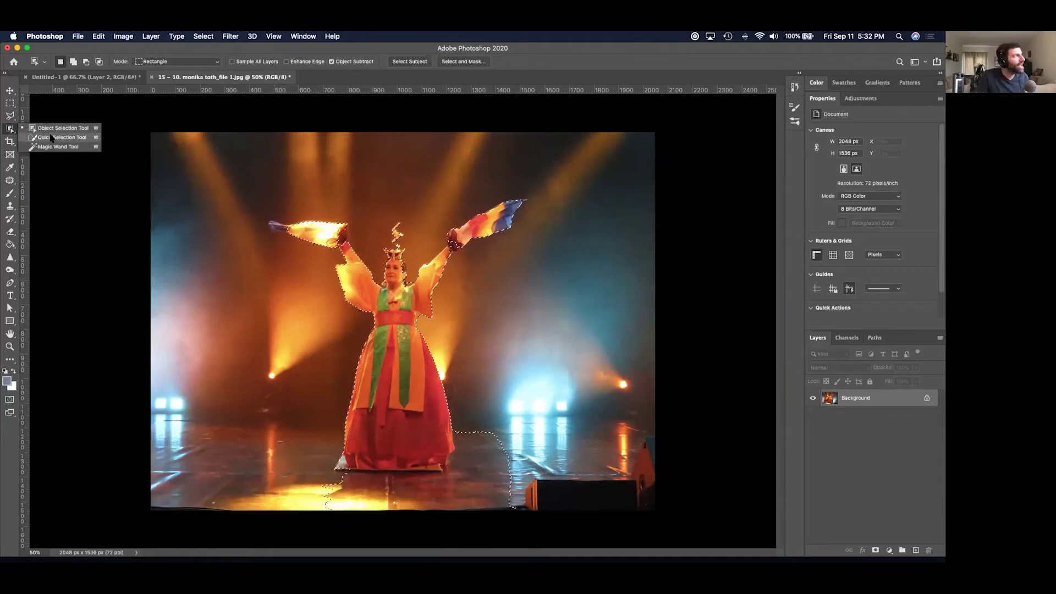
click(51, 138)
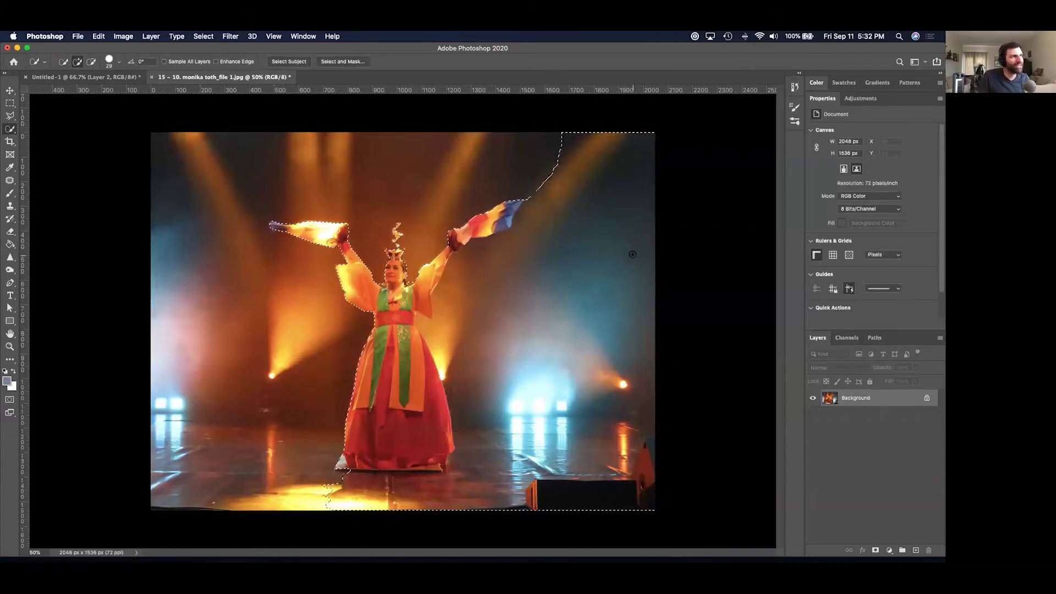
click(91, 61)
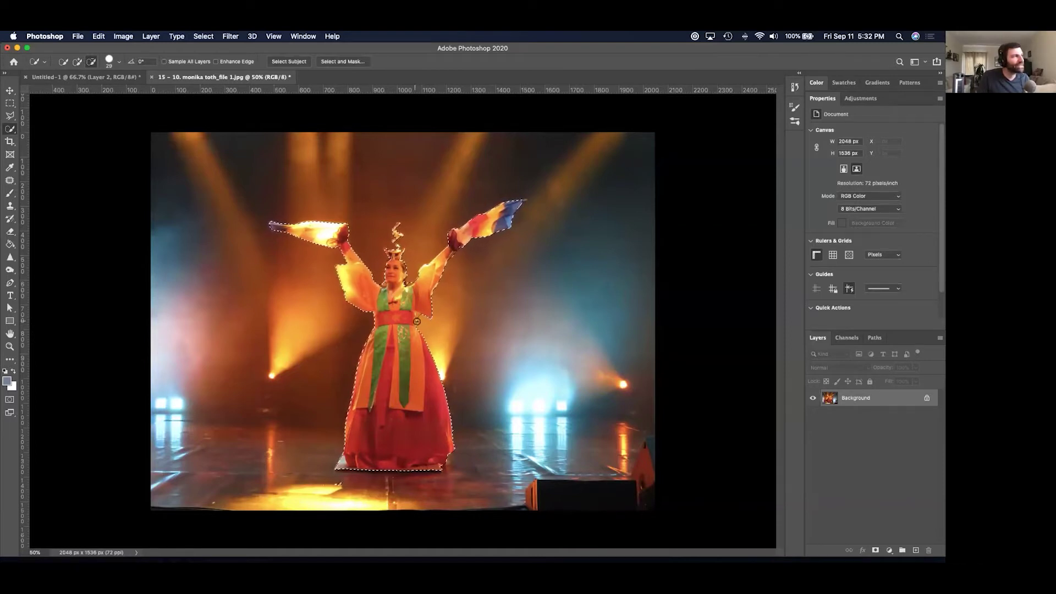
right_click(403, 311)
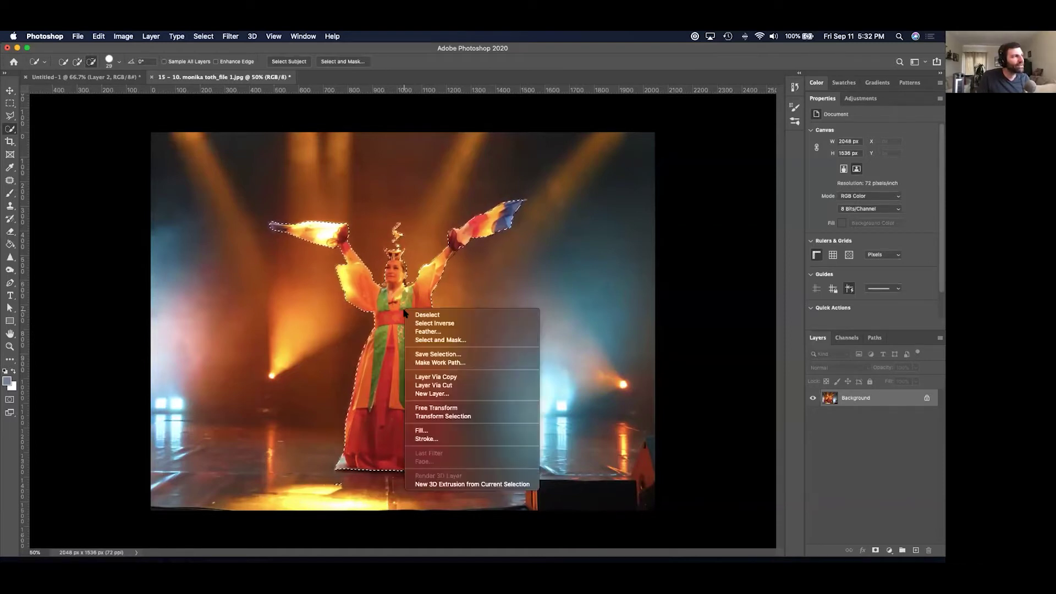
click(418, 324)
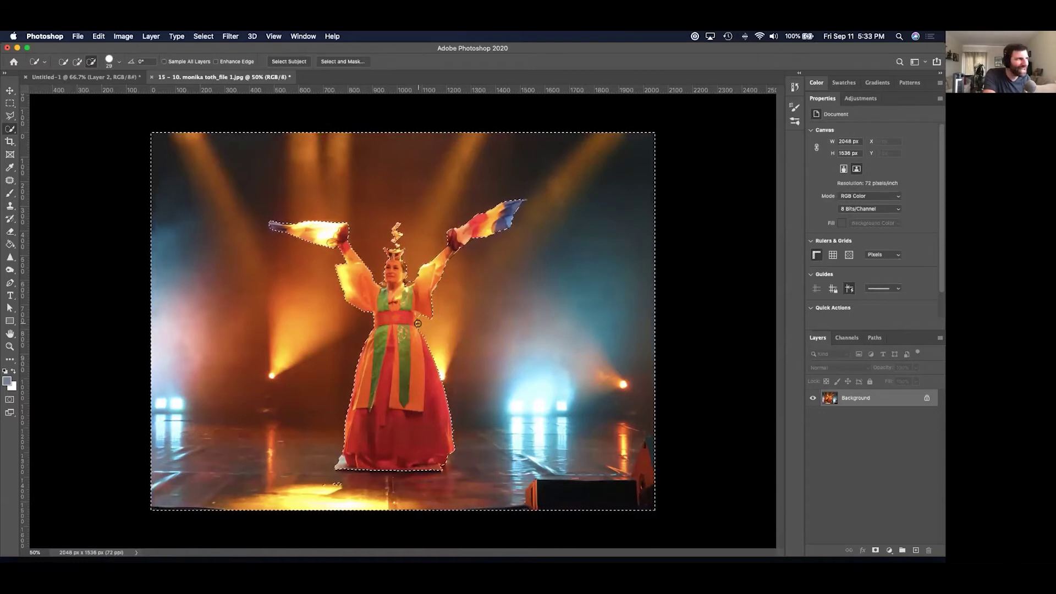
key(i)
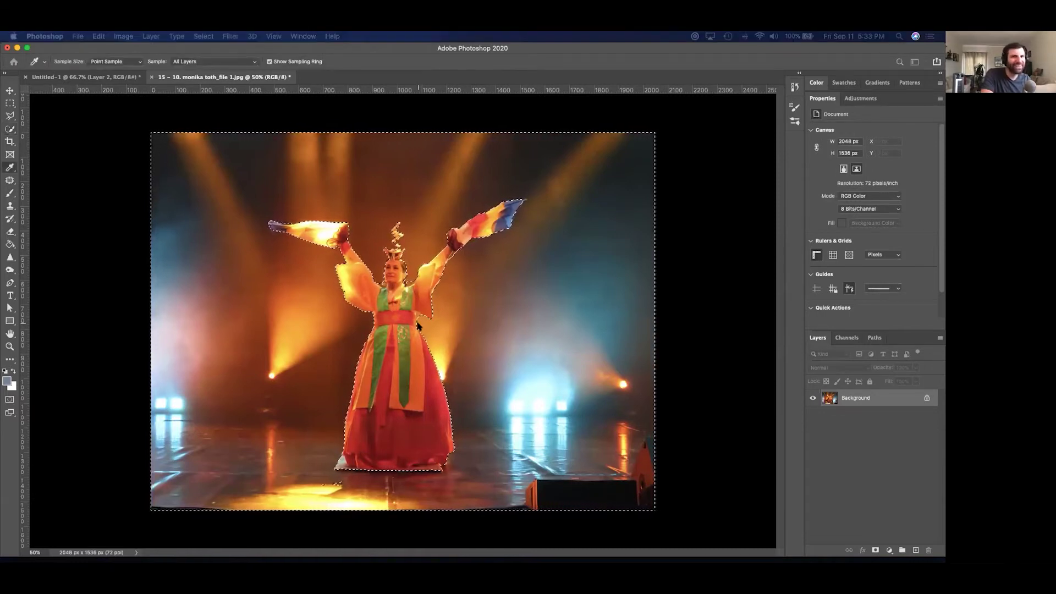
key(w)
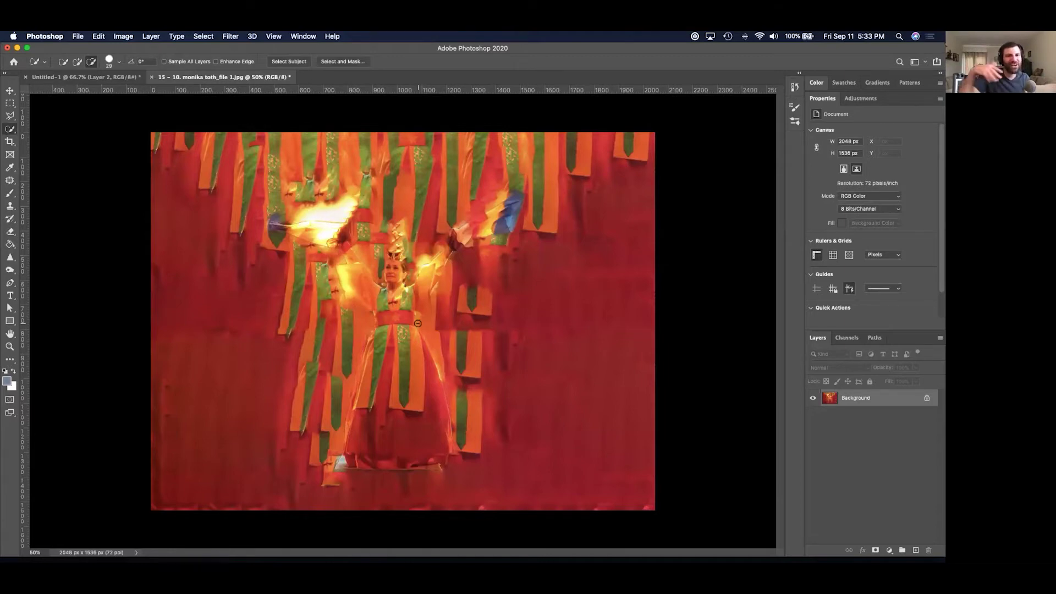
key(super+z)
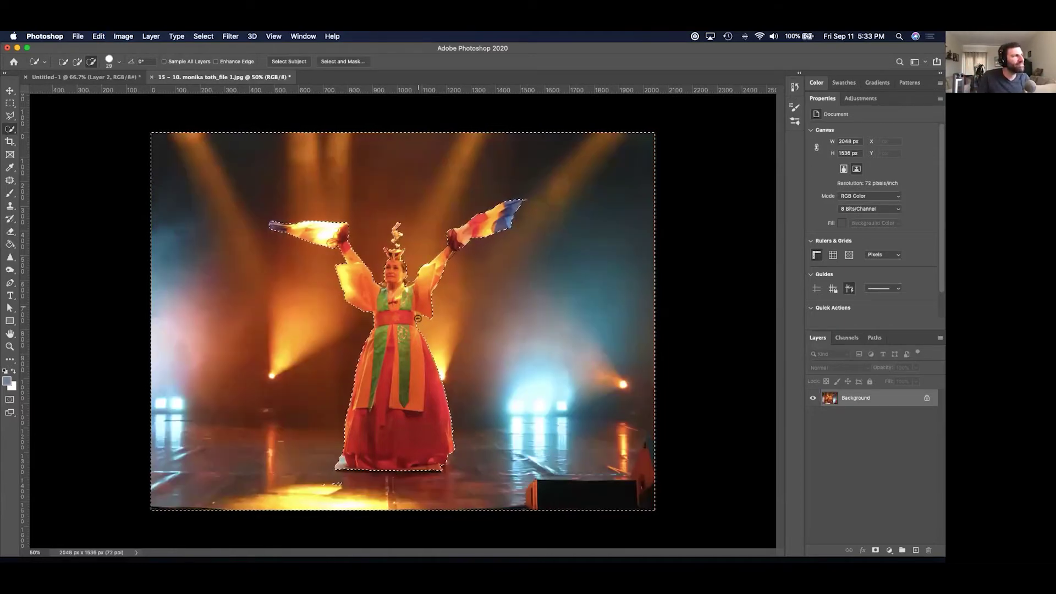
key(super+z)
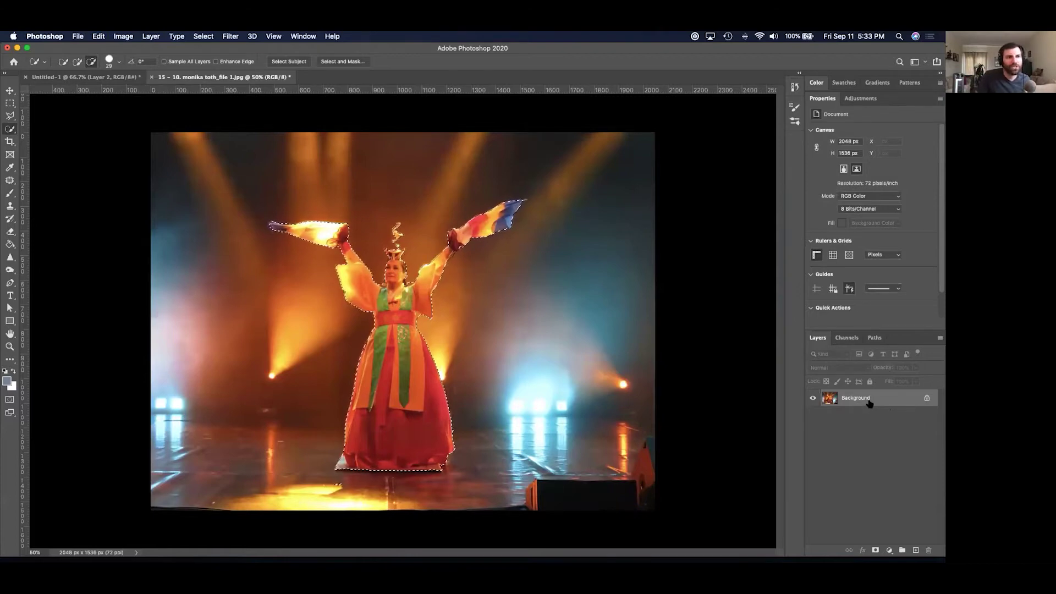
Convert the Background to Layer 0, invert the selection and delete the stage background.
double_click(887, 400)
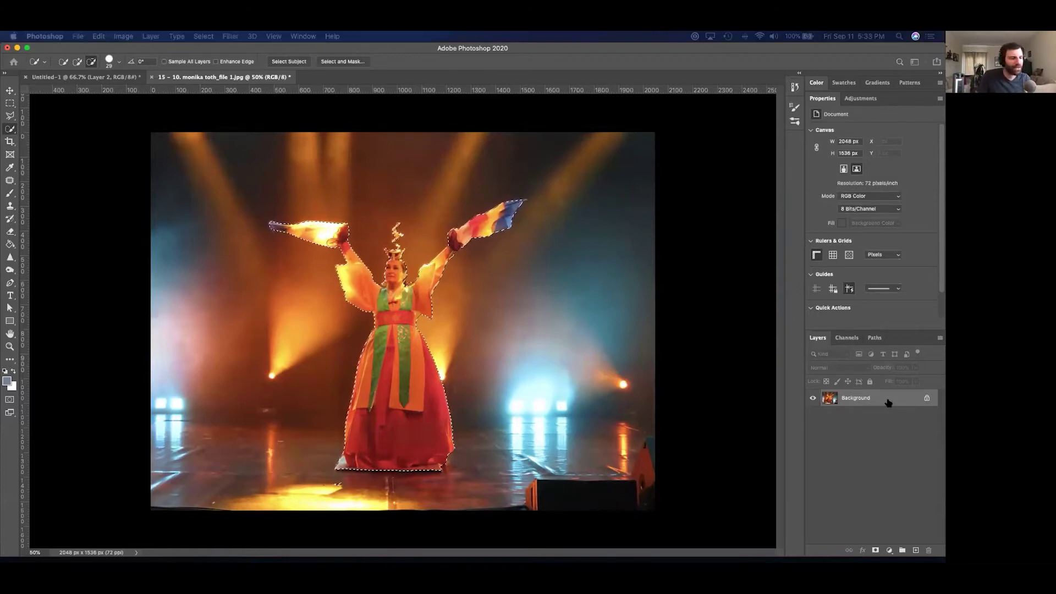
key(Return)
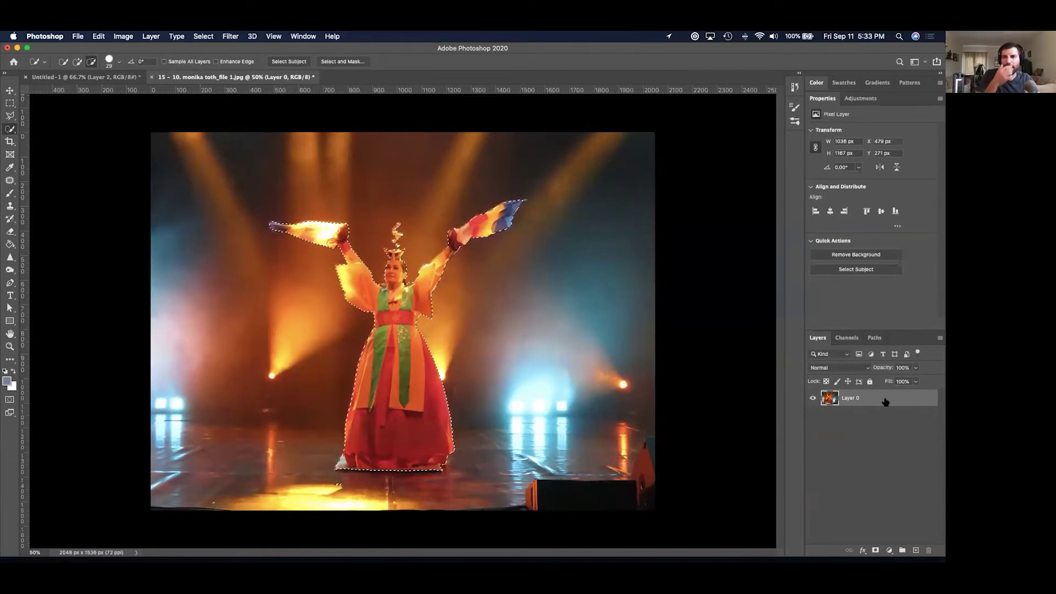
right_click(418, 346)
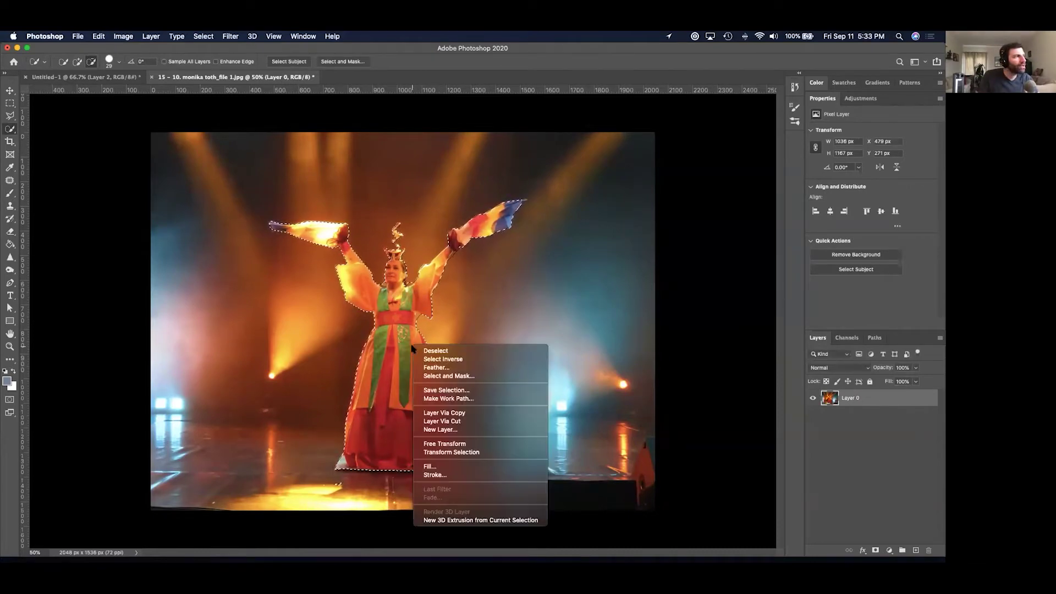
click(424, 360)
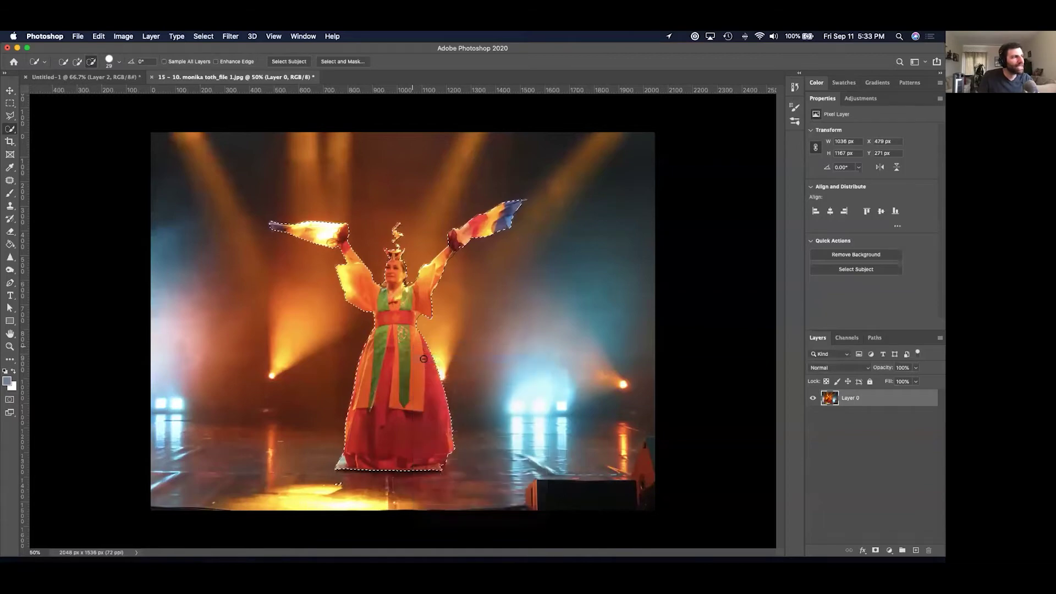
key(Delete)
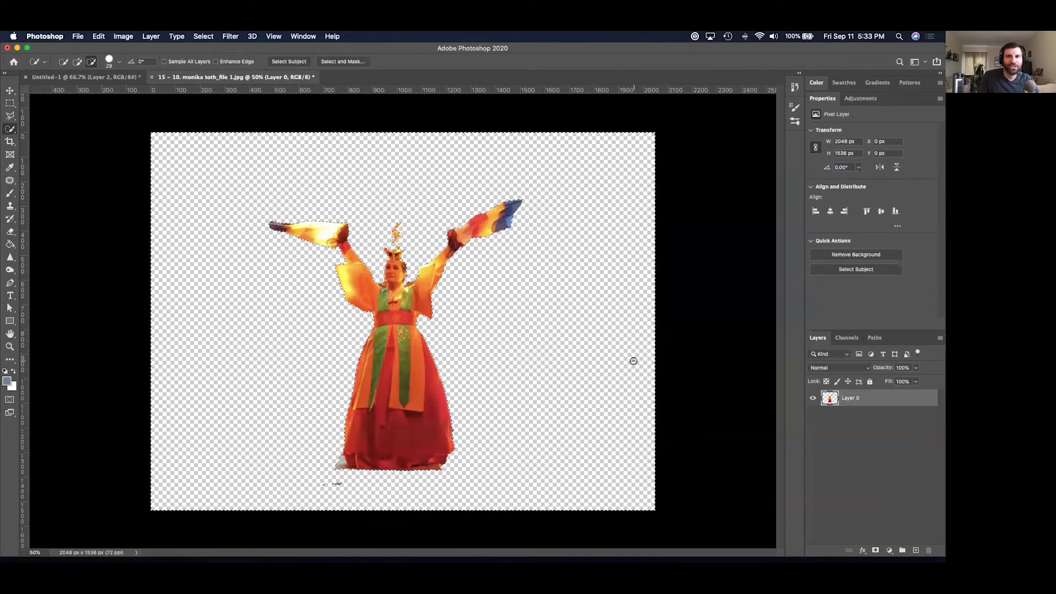
Undo and redo the background deletion to compare, then deselect.
key(super+z)
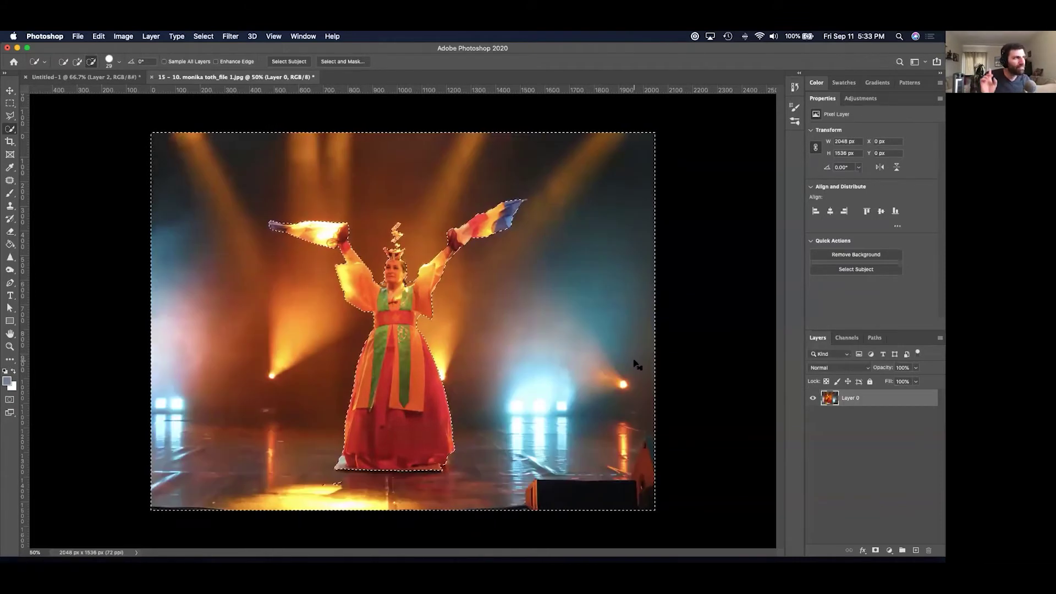
key(shift+super+z)
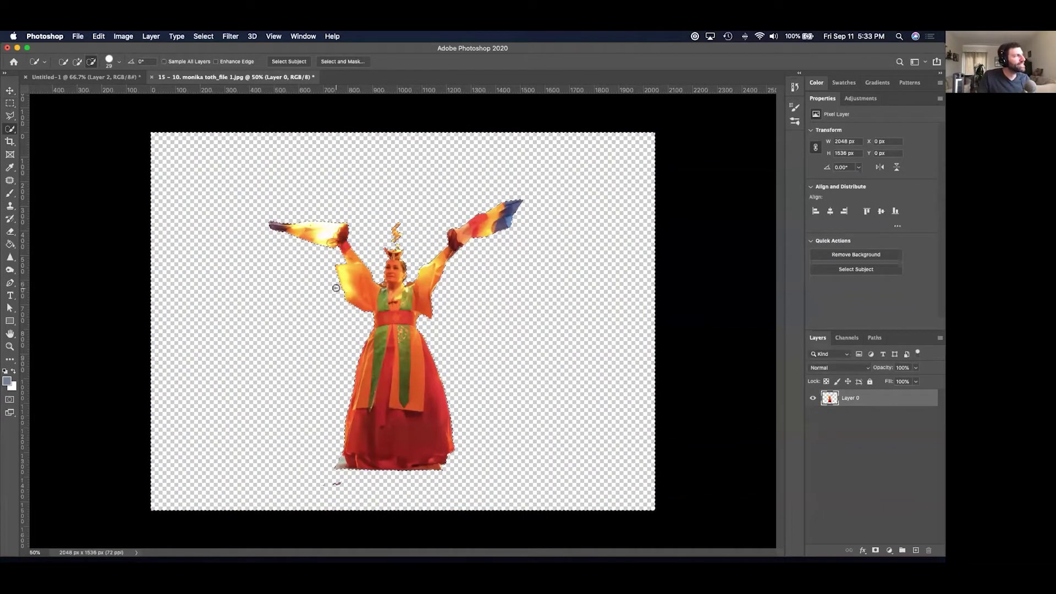
key(super+d)
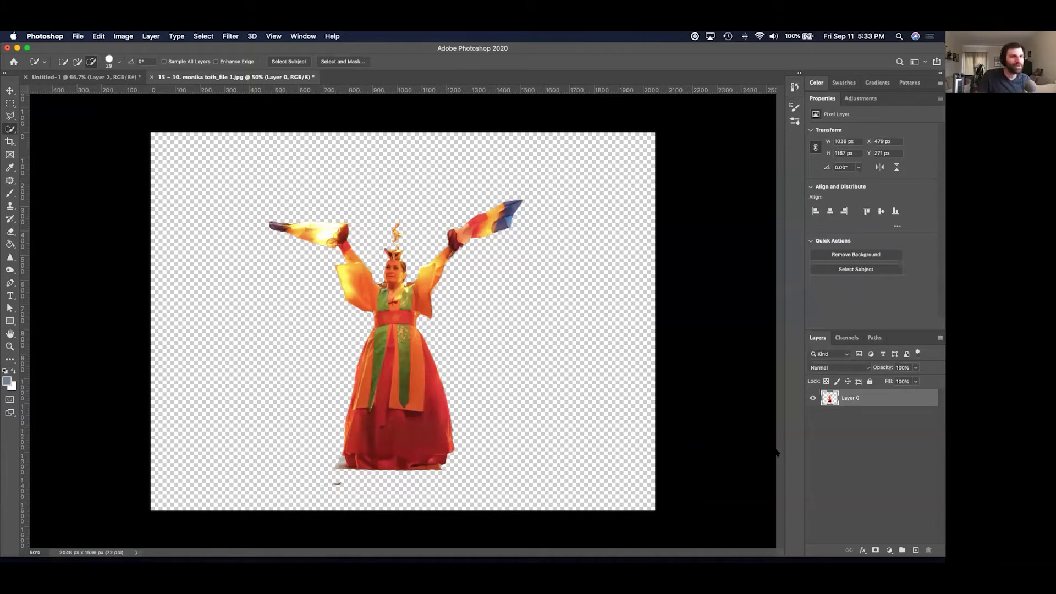
Add a bright blue Solid Color fill below Layer 0, invert its mask, then delete it.
click(889, 550)
click(886, 363)
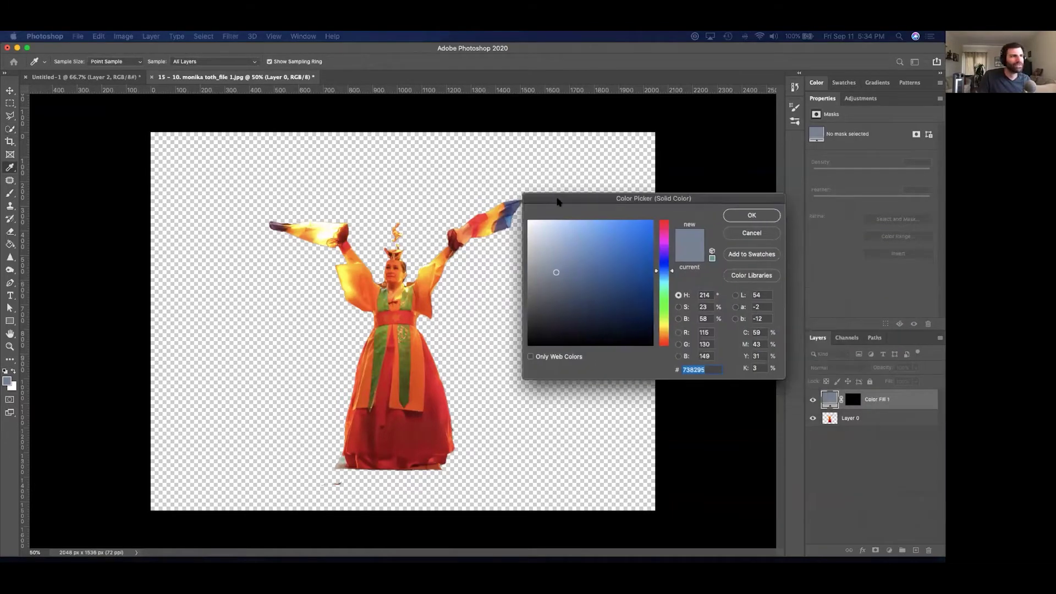
drag(542, 289, 607, 240)
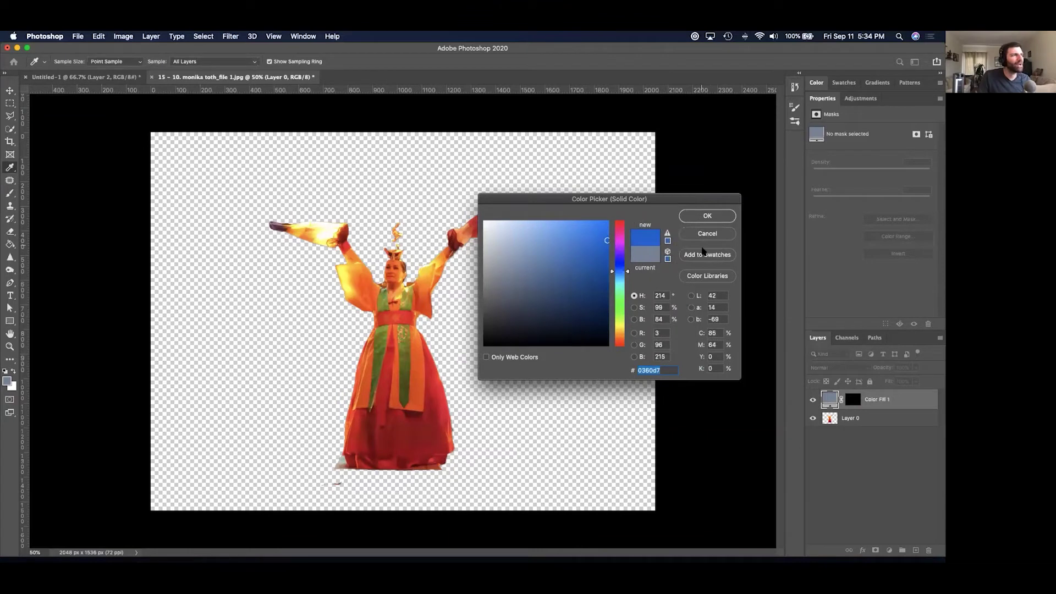
click(692, 215)
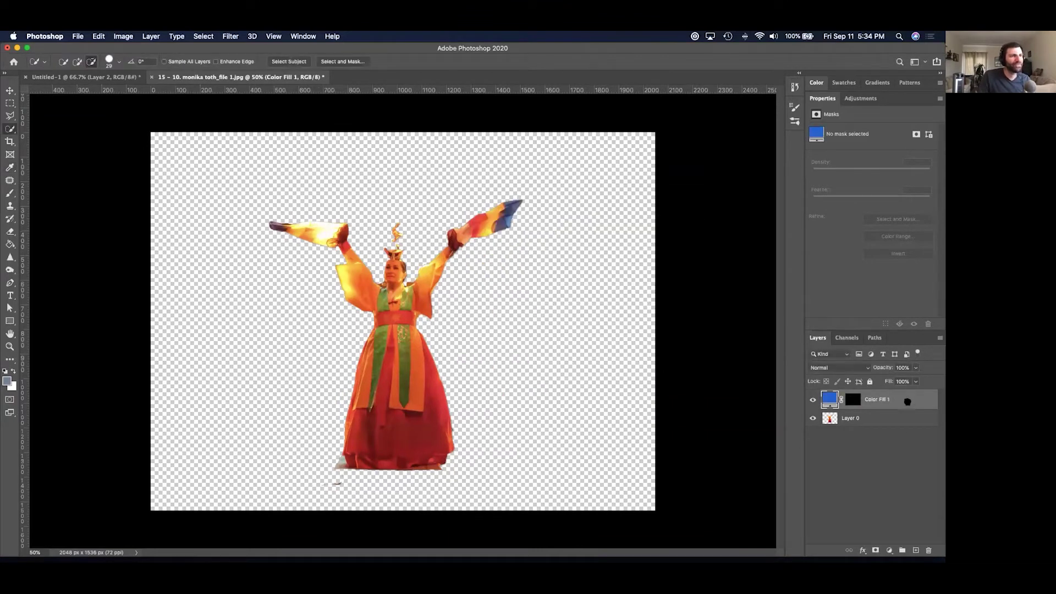
drag(909, 402, 901, 431)
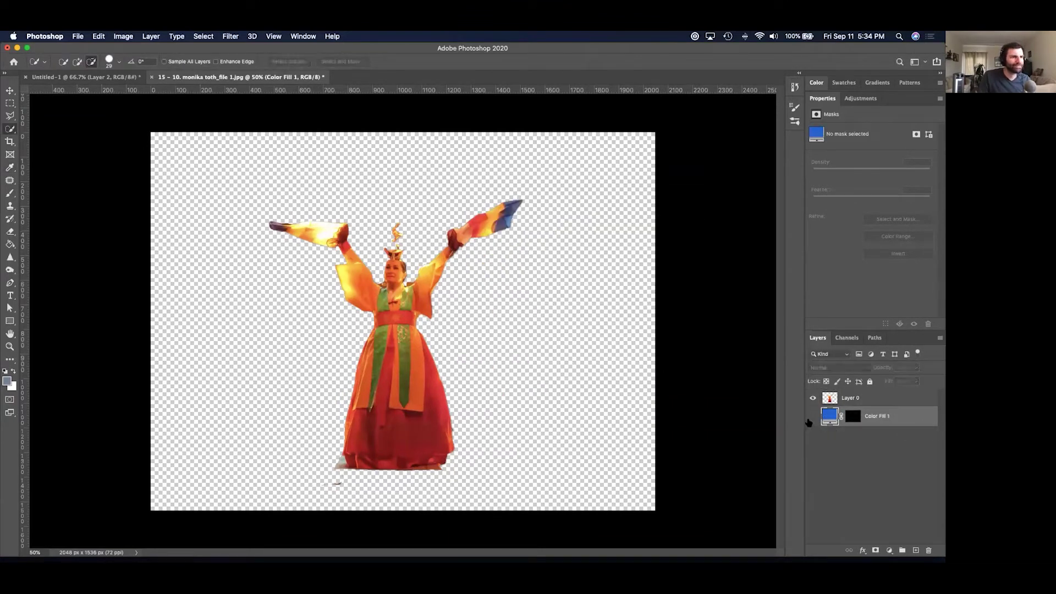
click(852, 416)
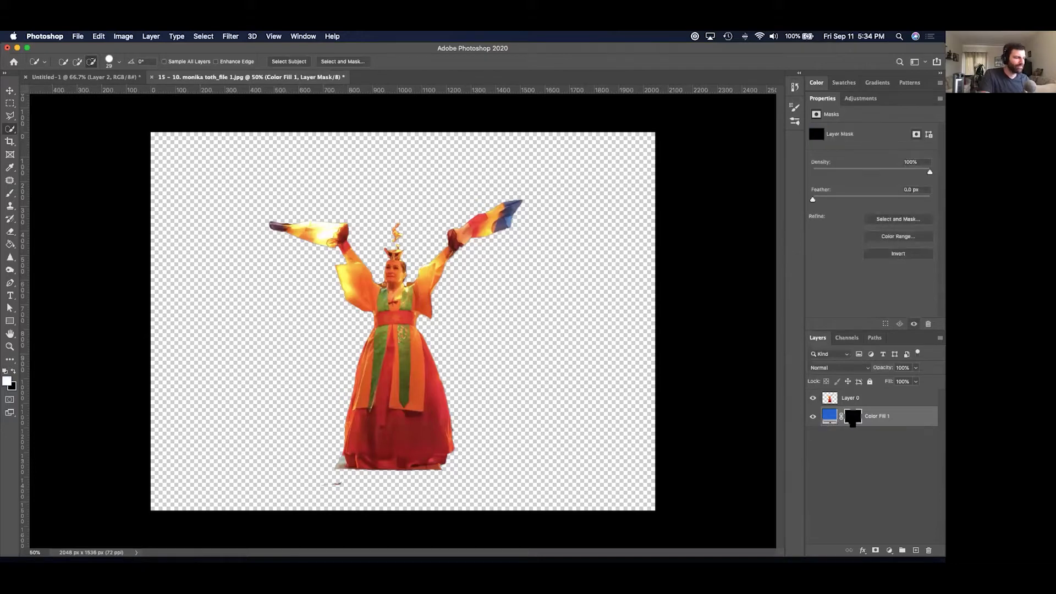
key(super+i)
key(super+i)
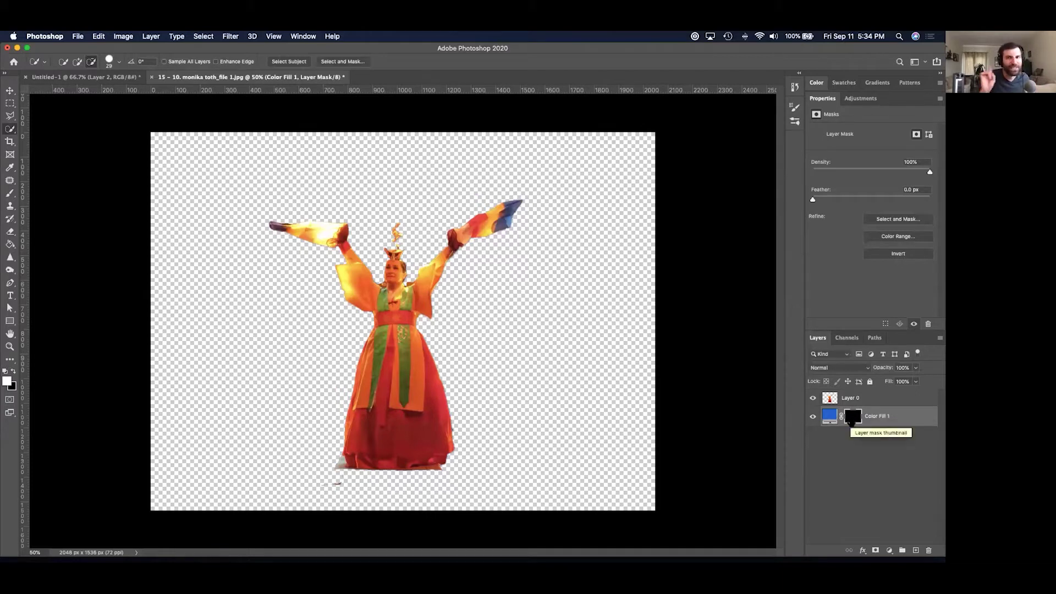
drag(895, 422, 929, 550)
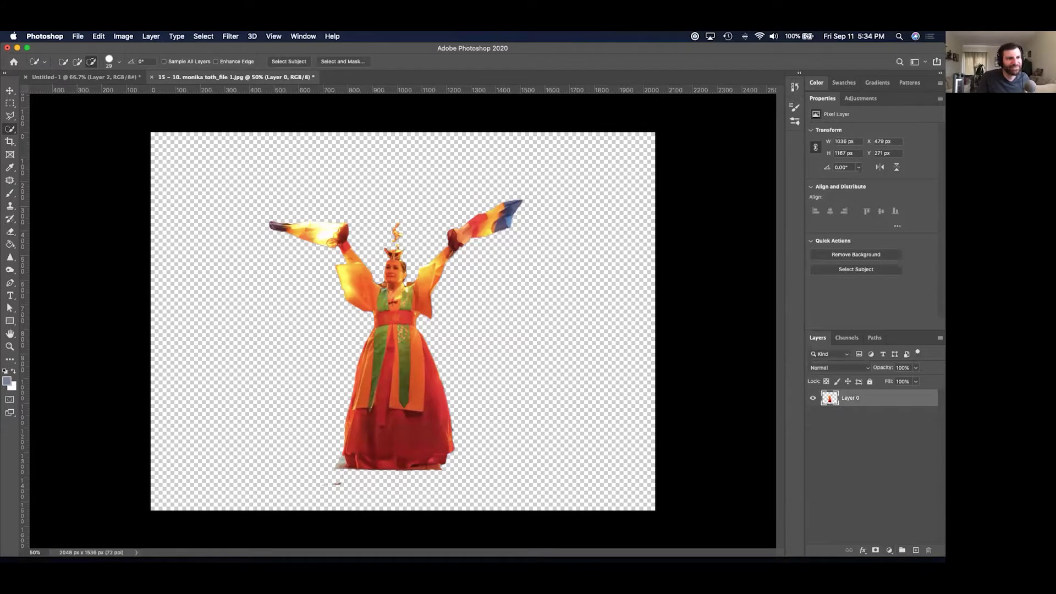
Add a new blue 345d91 Solid Color fill beneath the dancer, rejecting a near-white alternative.
click(889, 550)
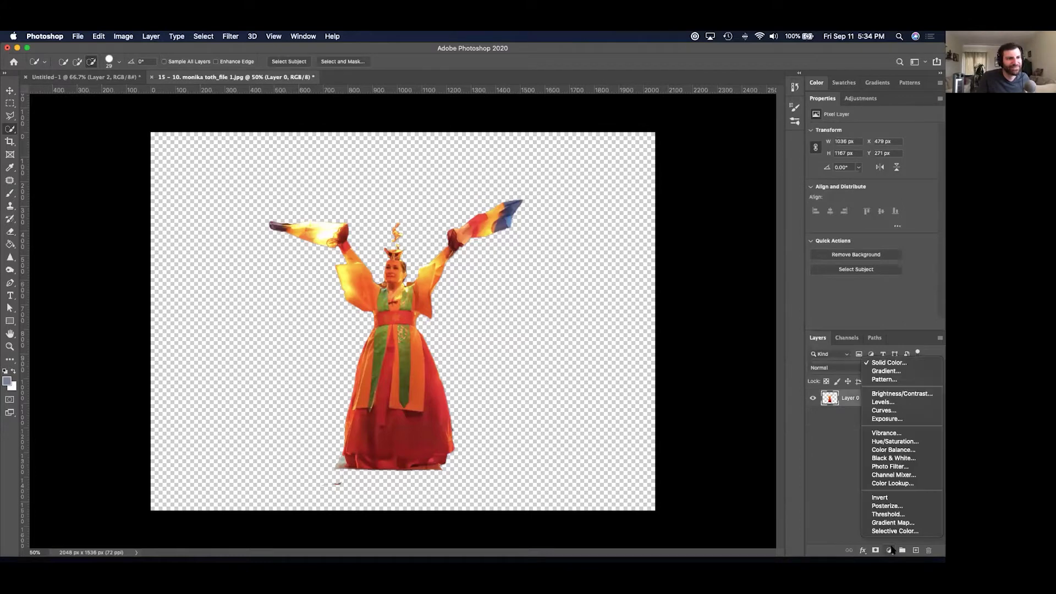
click(882, 362)
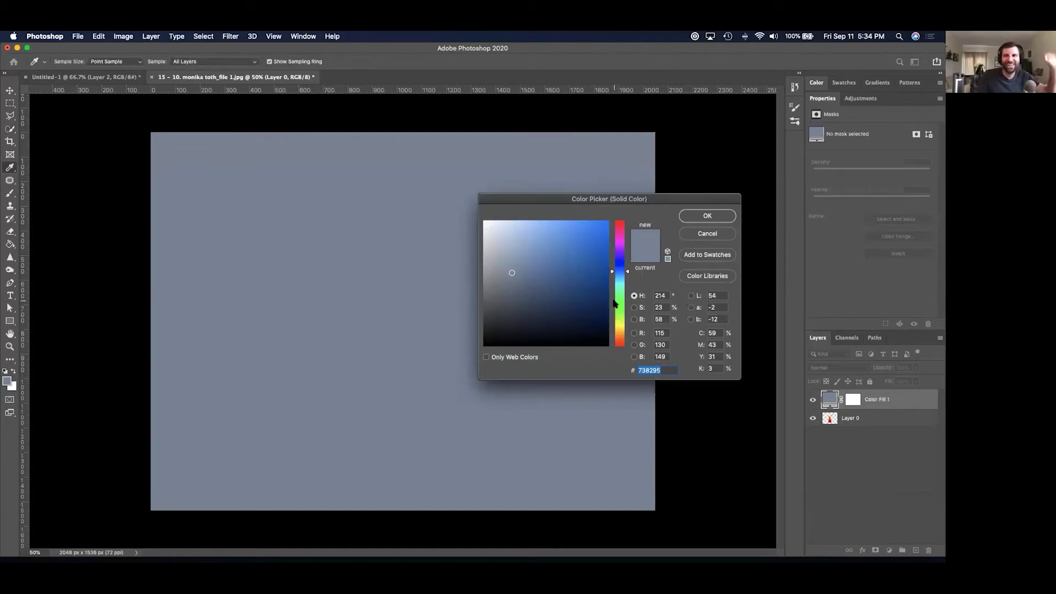
drag(546, 283, 565, 274)
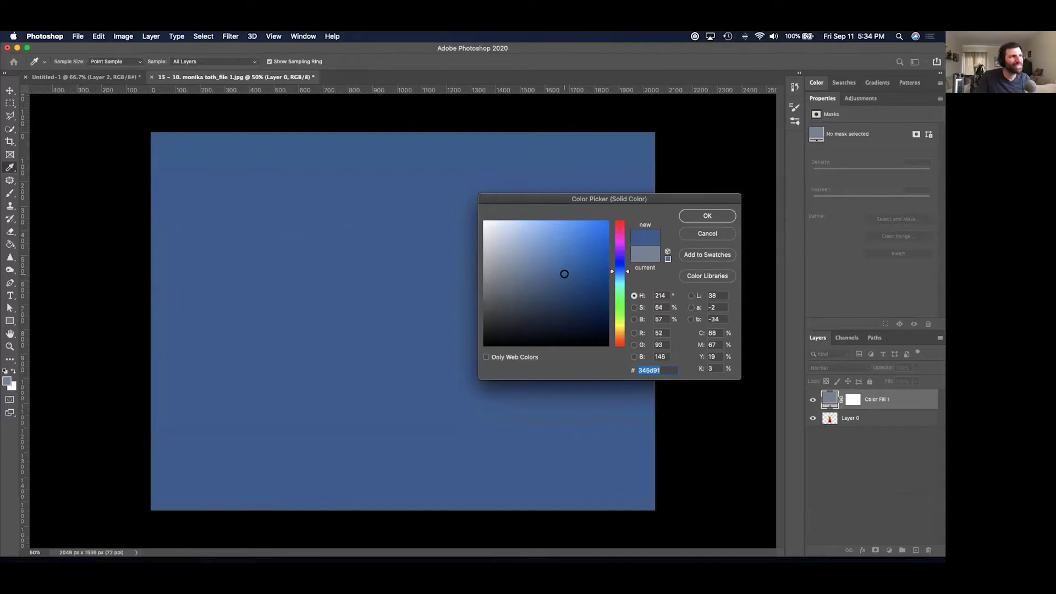
click(704, 216)
drag(914, 406, 909, 429)
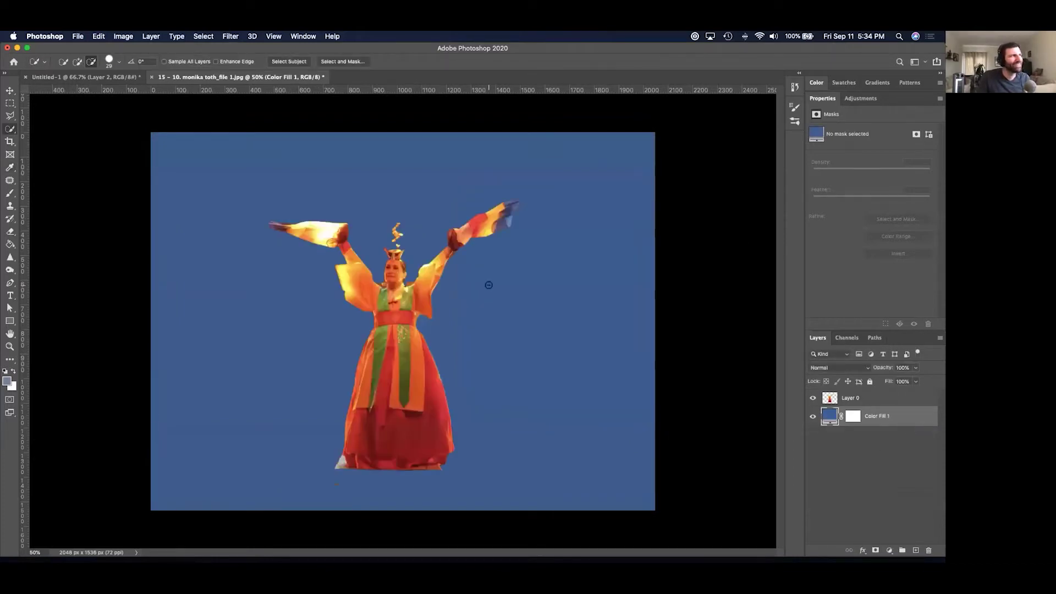
double_click(828, 417)
drag(537, 279, 490, 222)
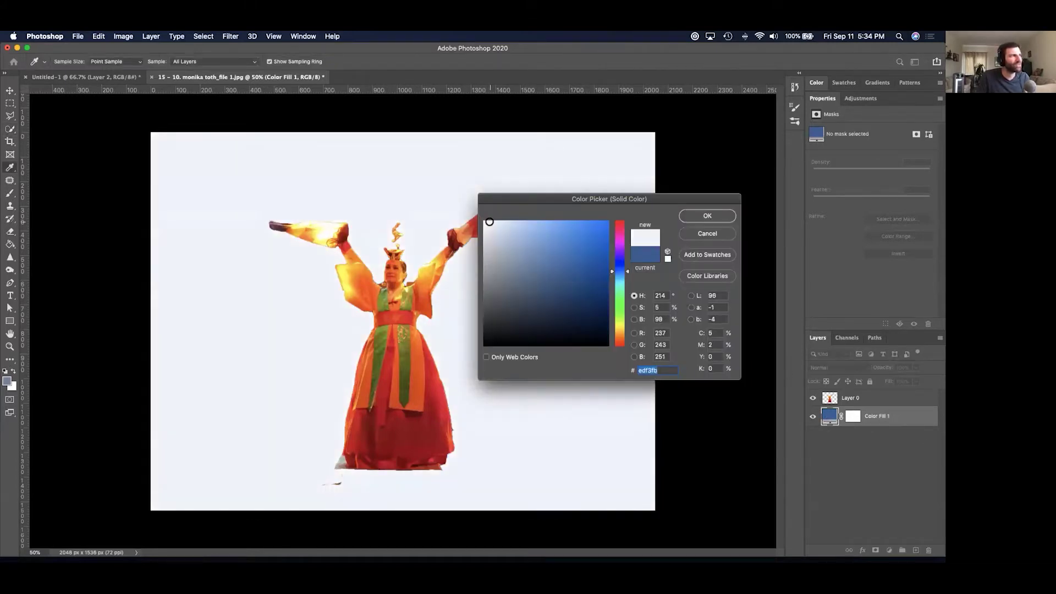
click(687, 235)
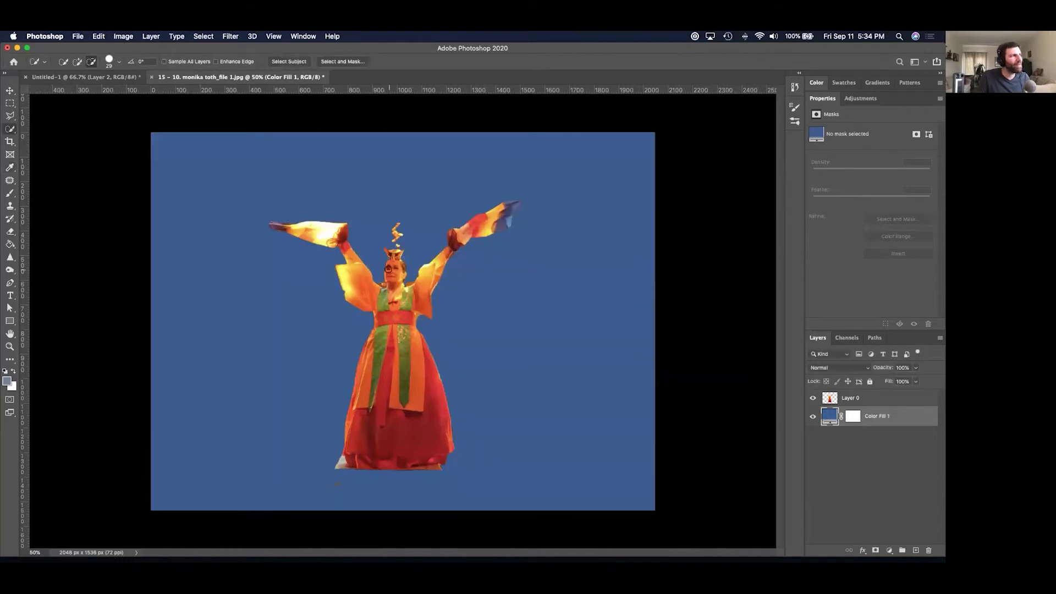
Zoom in to inspect the dancer's cut-out edges against the blue, then zoom back out.
key(super+equal)
key(super+equal)
key(super+equal)
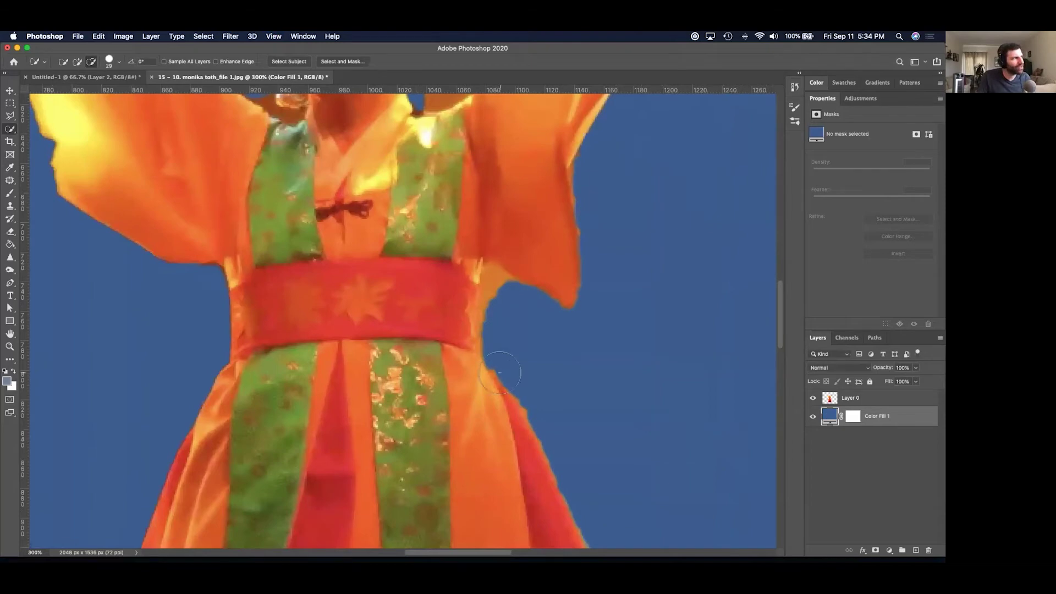
drag(473, 355, 465, 411)
scroll(465, 411, up, 10)
scroll(377, 394, right, 5)
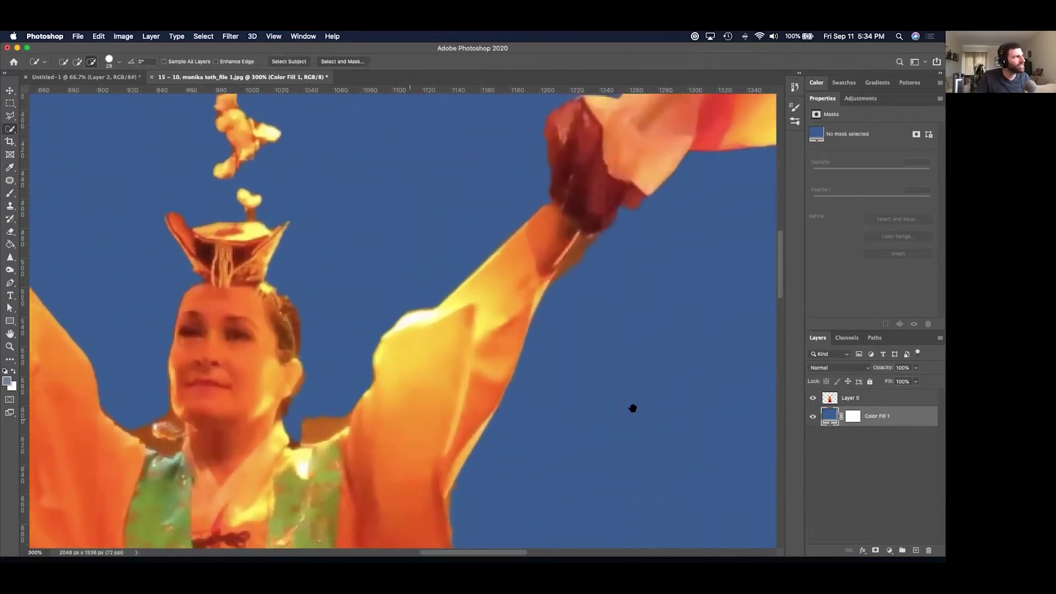
scroll(342, 386, left, 10)
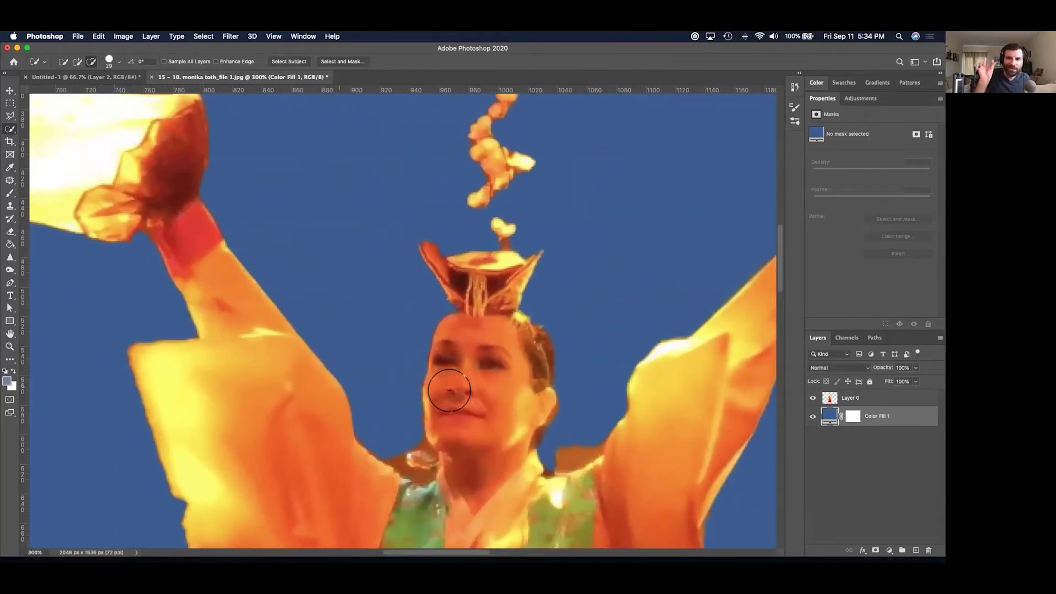
key(super+minus)
key(super+minus)
key(super+minus)
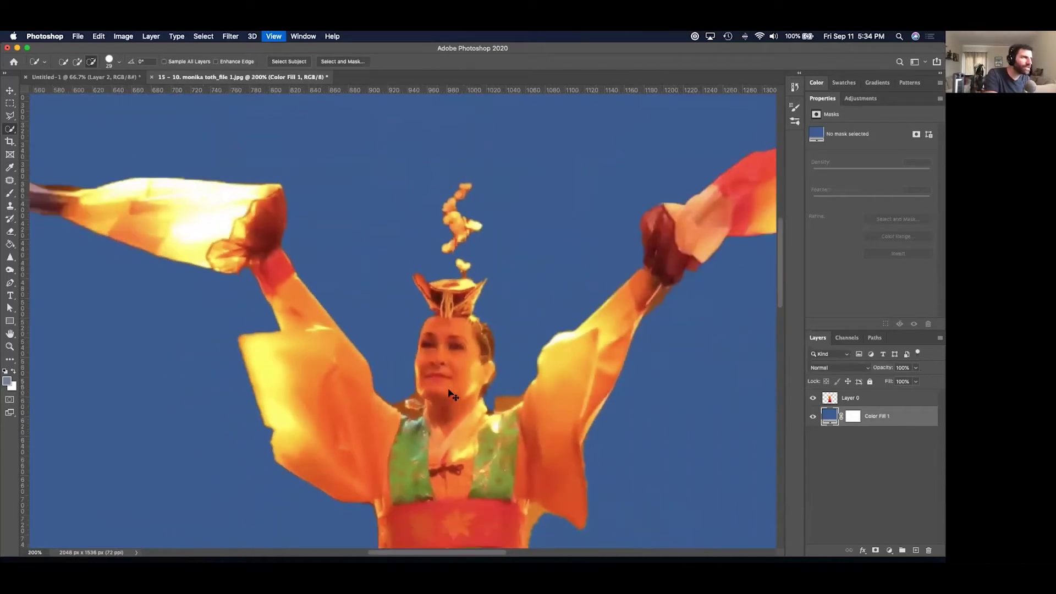
key(super+minus)
Undo the fill and deletion to return to the stage photo with the dancer selected.
key(super+i)
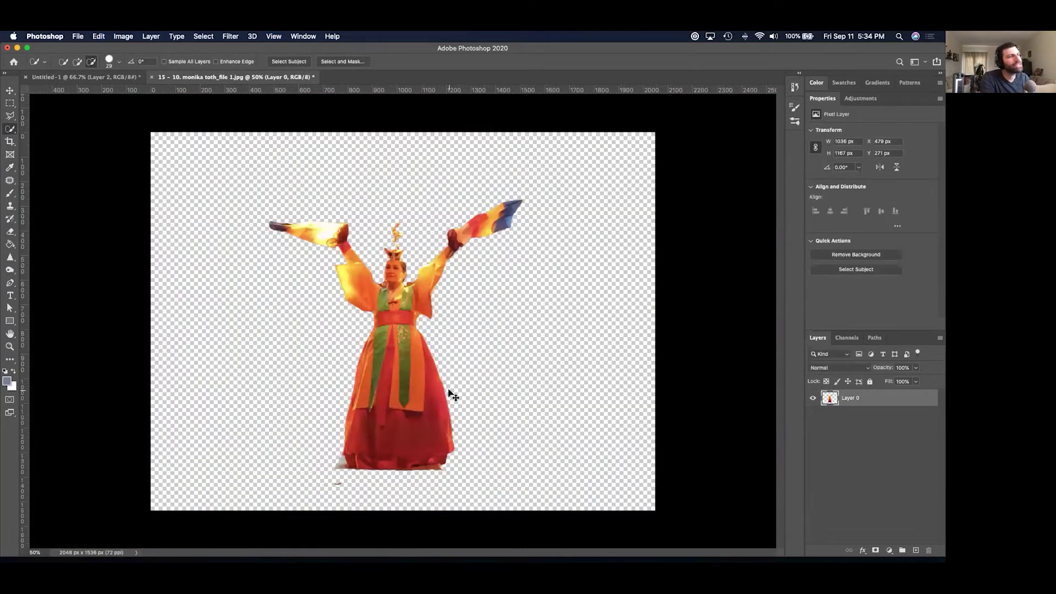
key(super+z)
key(super+z)
key(super+z)
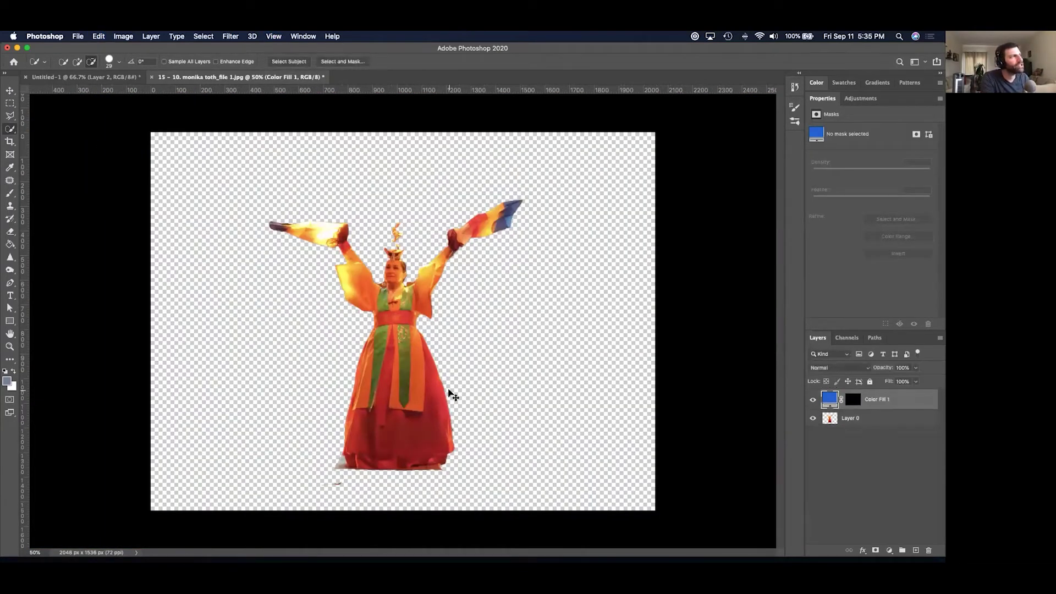
key(super+z)
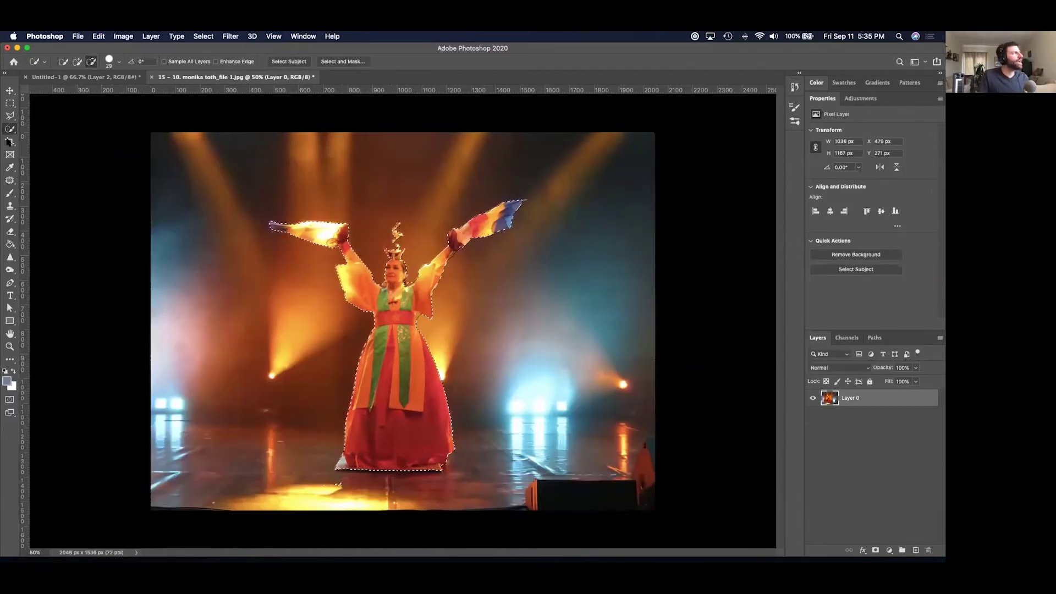
Zoom in and brush the dancer's selection with Quick Selection, toggling add/subtract modes and Lasso.
click(10, 128)
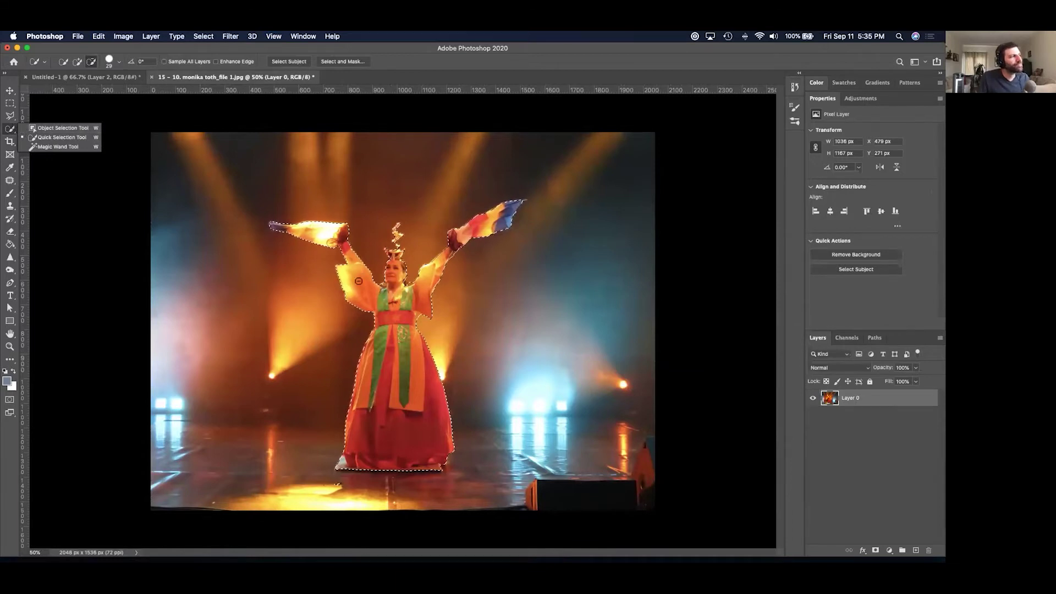
click(10, 132)
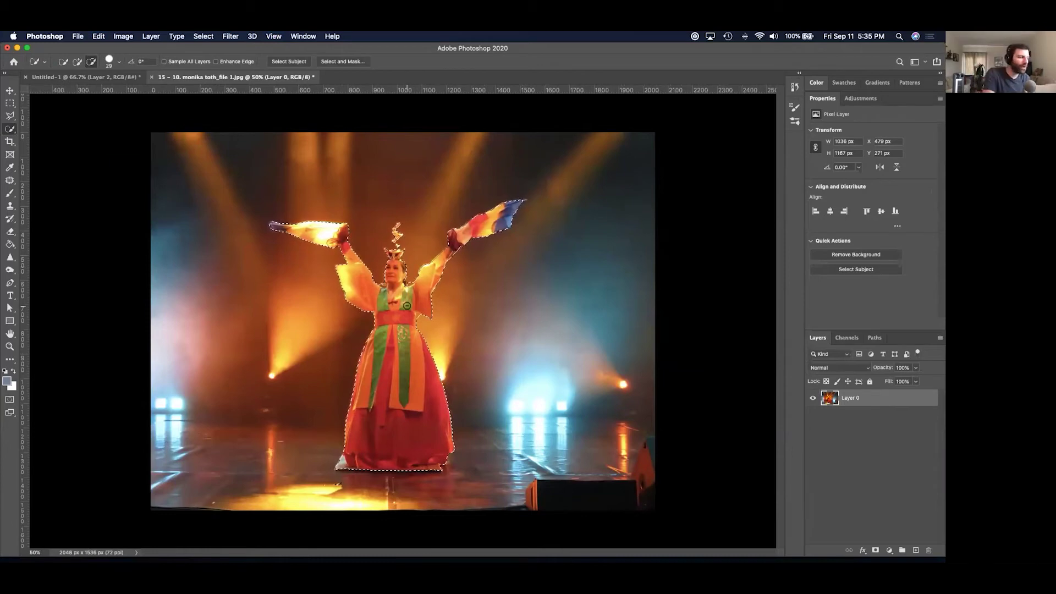
key(super+plus)
key(super+plus)
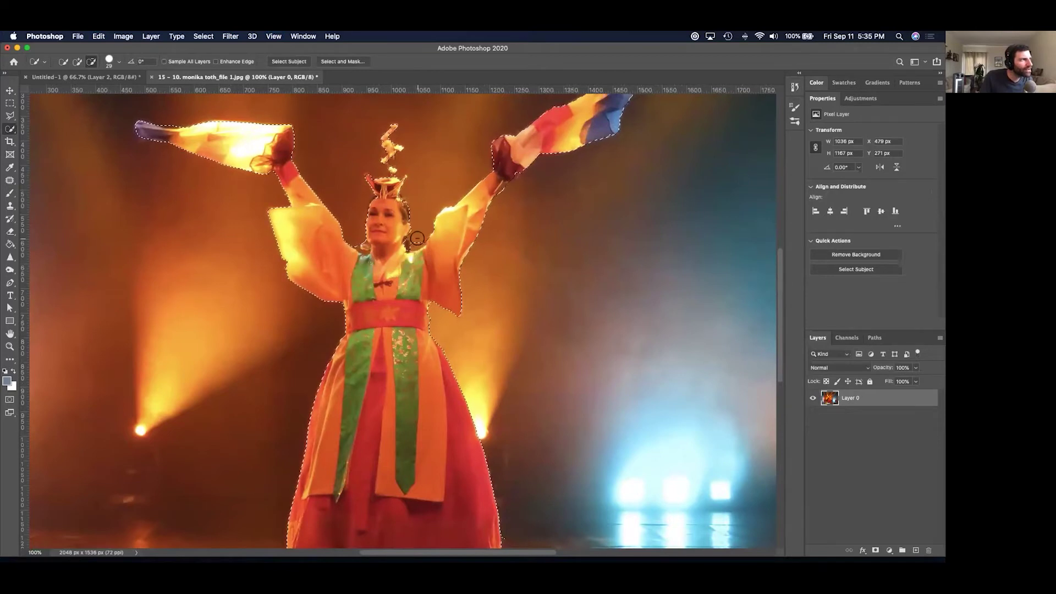
click(77, 62)
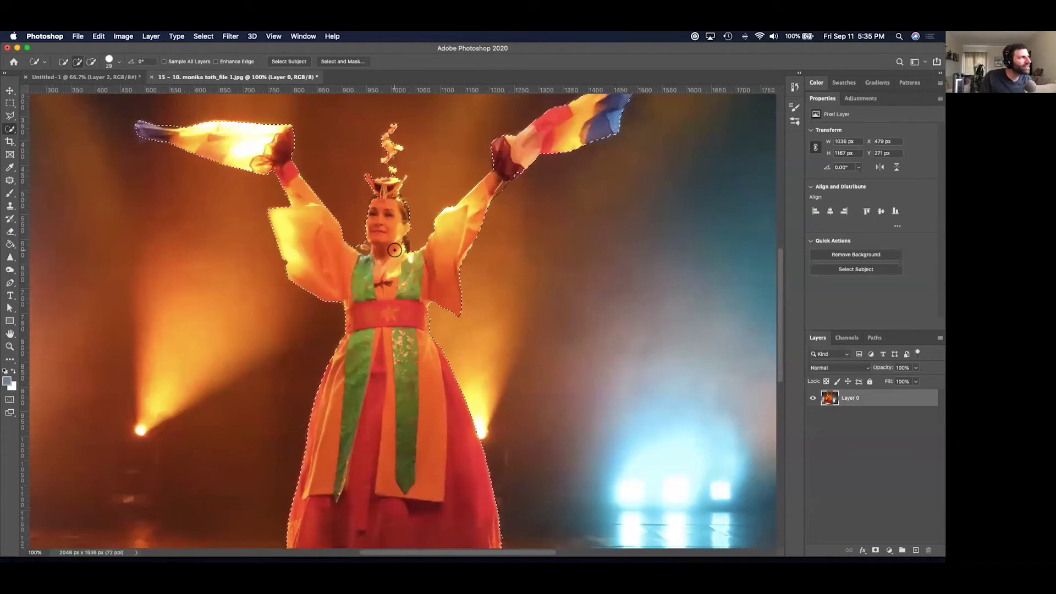
click(91, 61)
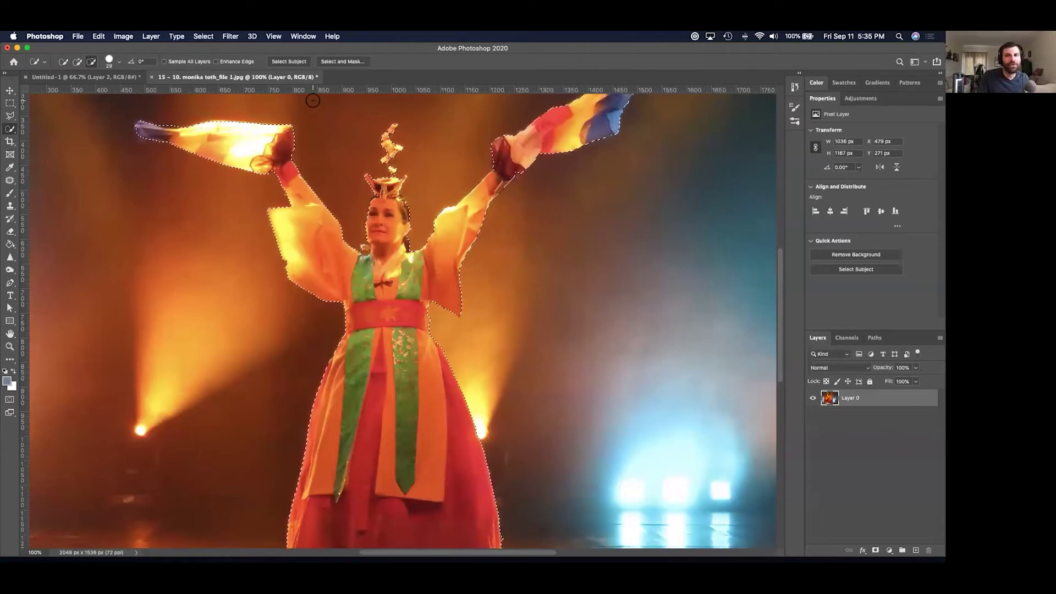
click(10, 117)
click(10, 129)
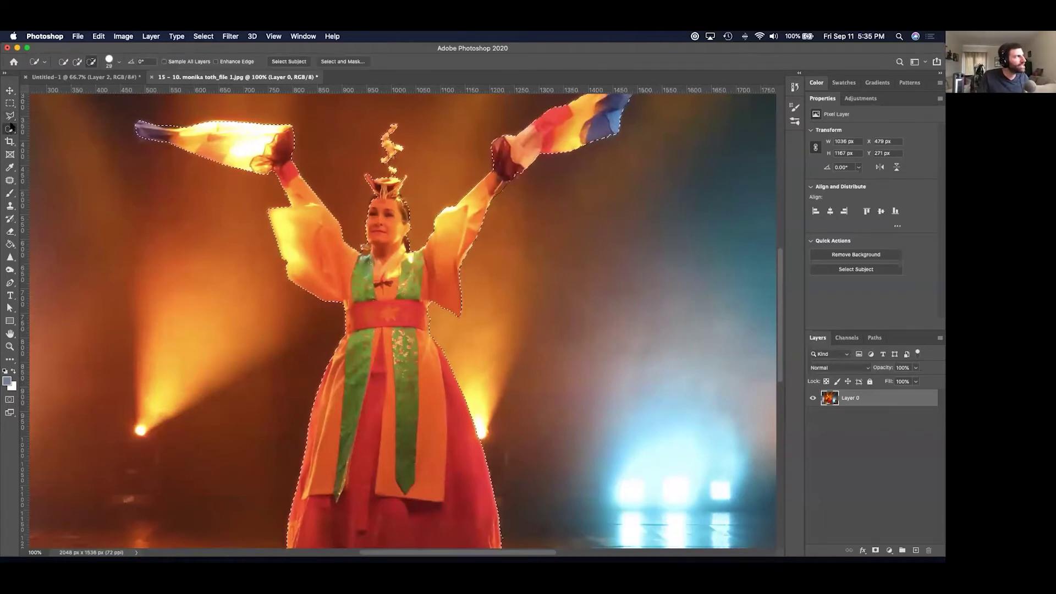
In Select and Mask, set Radius 2 px with Smart Radius and Smooth 3.
click(341, 62)
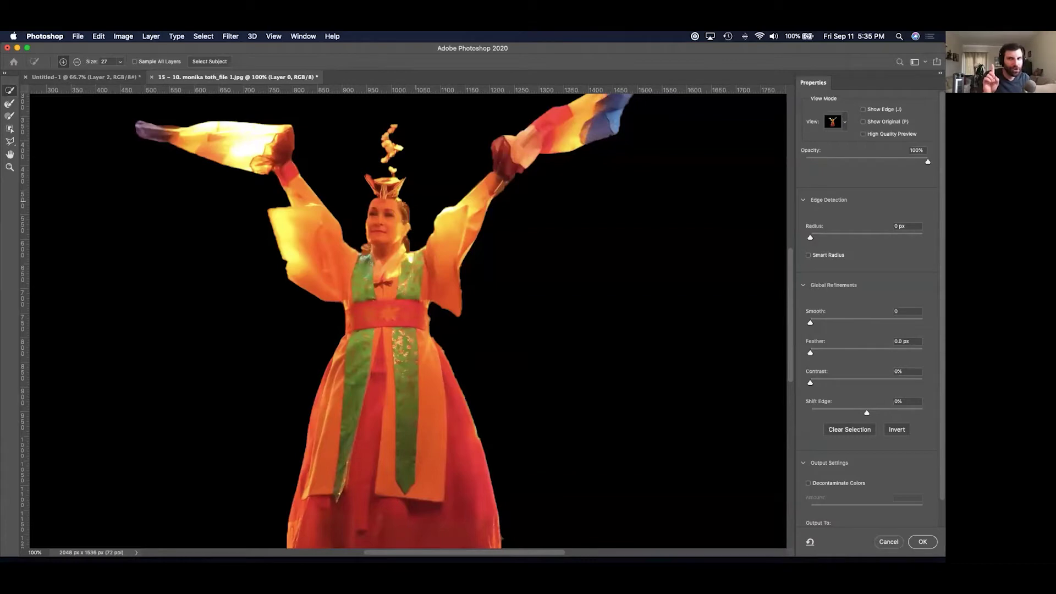
key(Escape)
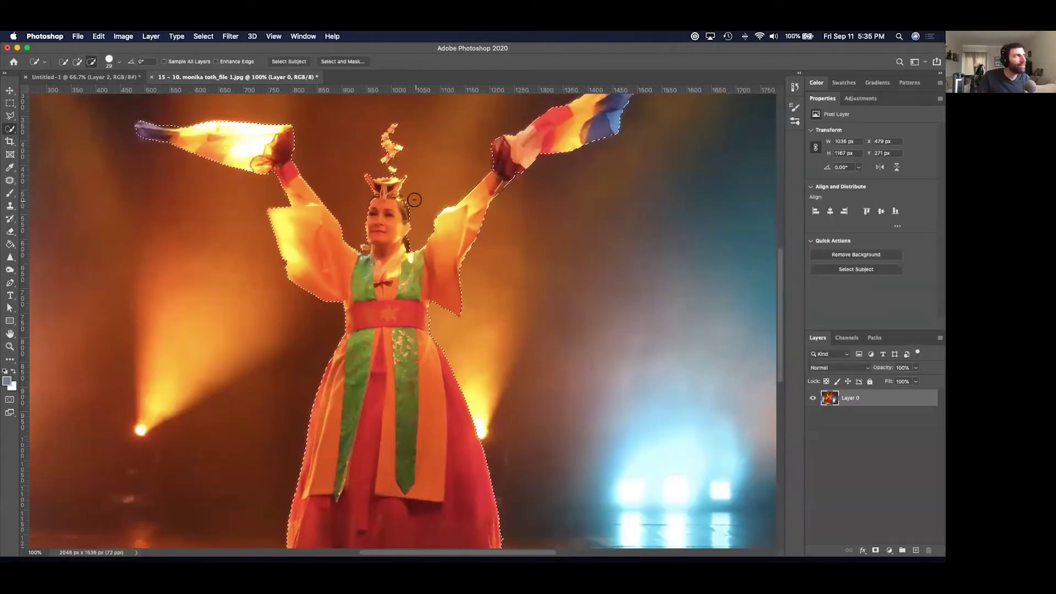
click(342, 61)
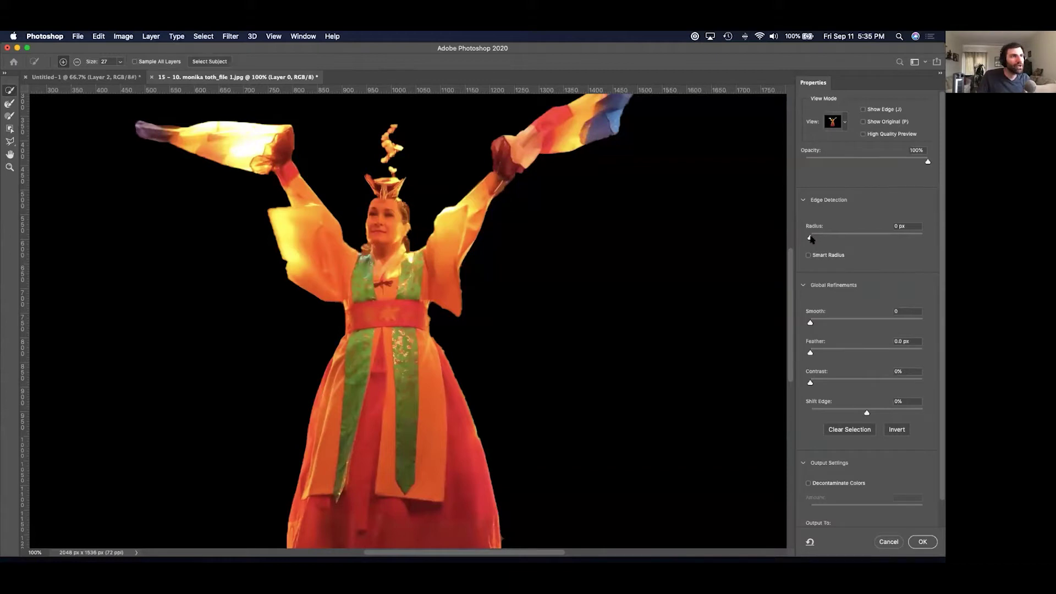
drag(809, 237, 821, 237)
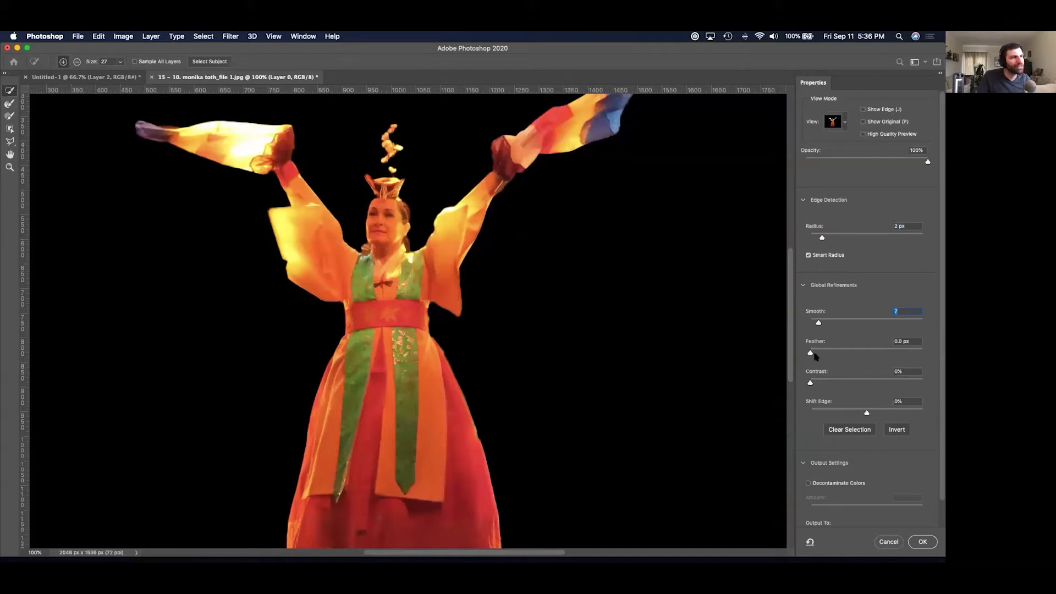
mouse_move(811, 355)
mouse_down()
mouse_move(826, 355)
mouse_move(802, 356)
mouse_up()
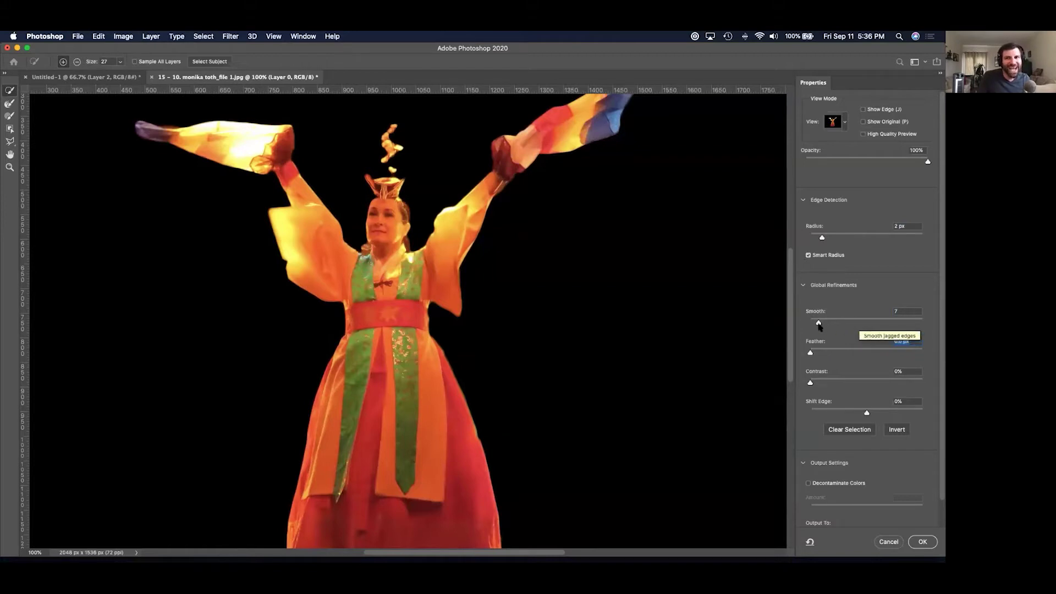
mouse_move(819, 323)
mouse_down()
mouse_move(924, 322)
mouse_move(812, 322)
mouse_up()
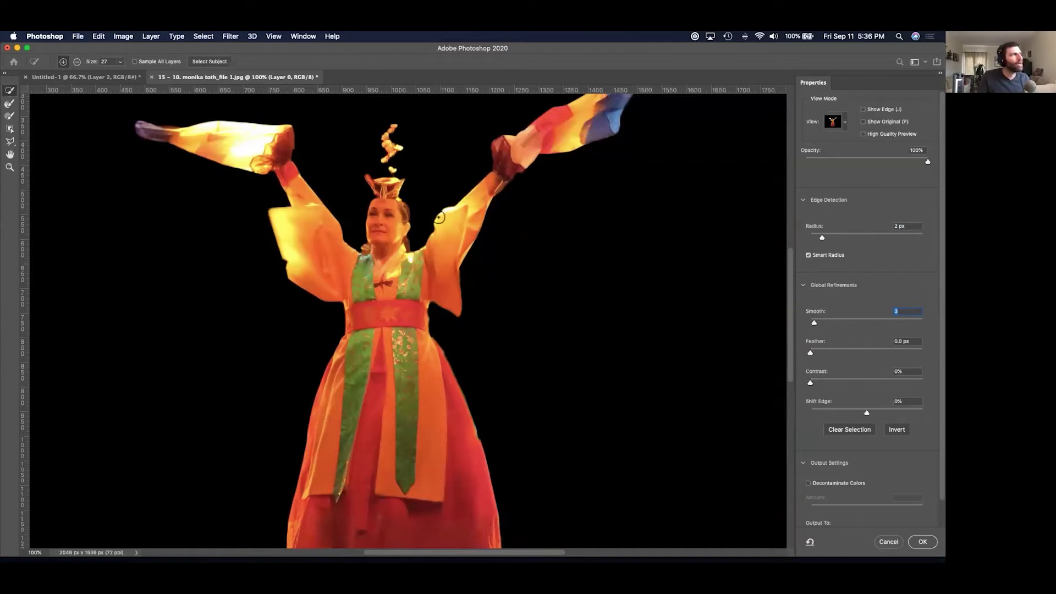
Compare Onion Skin, On Black and On White previews, then apply the refinement.
click(845, 123)
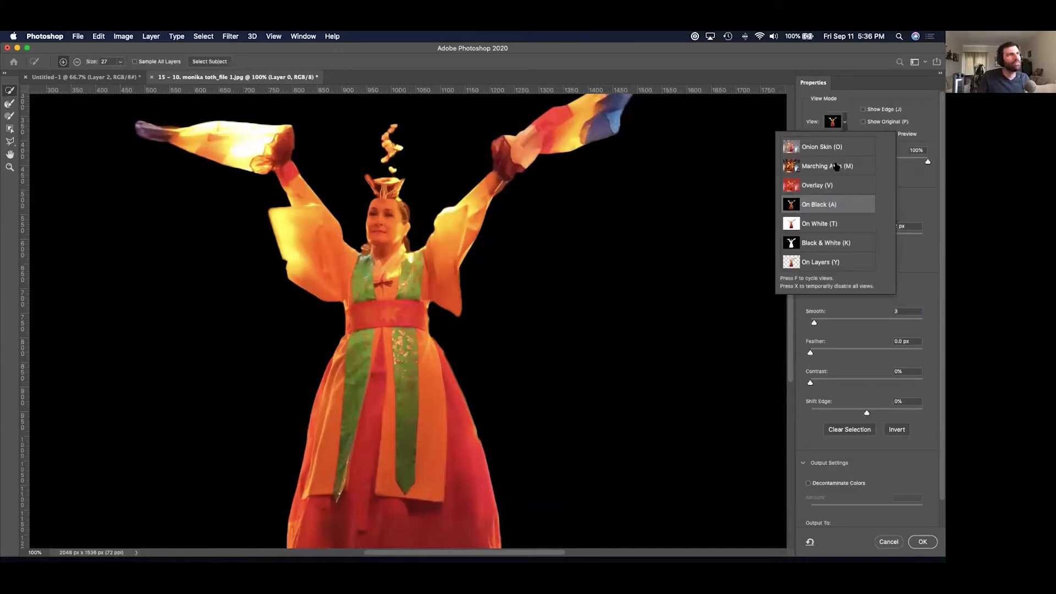
key(o)
key(a)
key(w)
key(a)
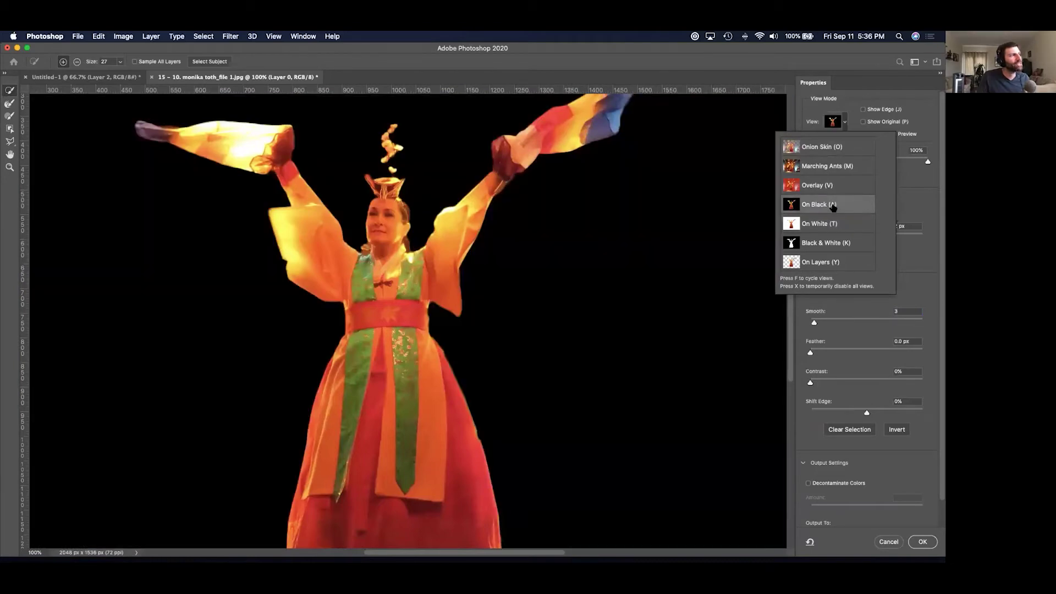
key(w)
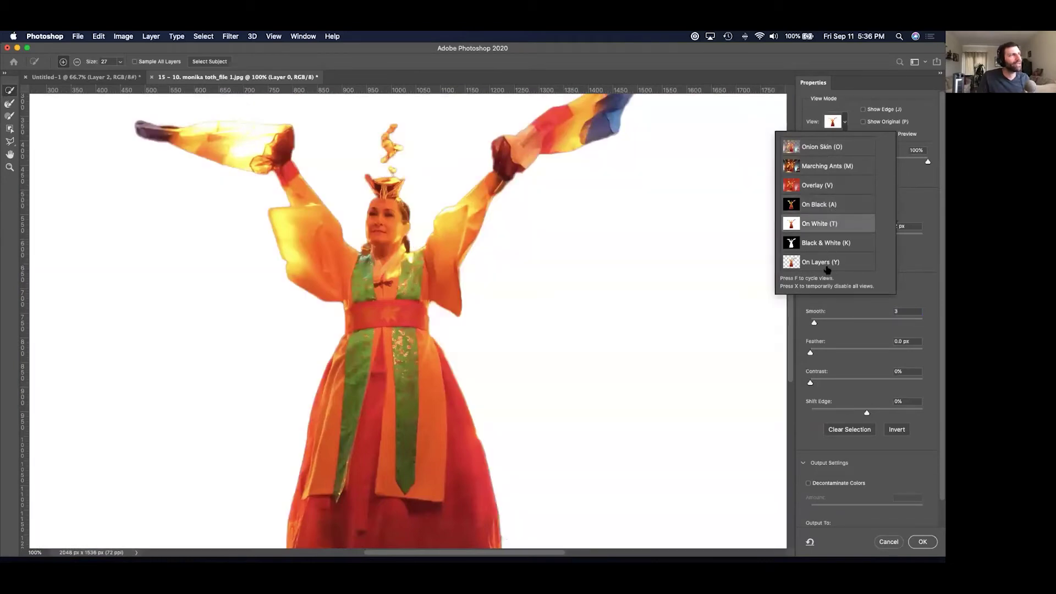
key(a)
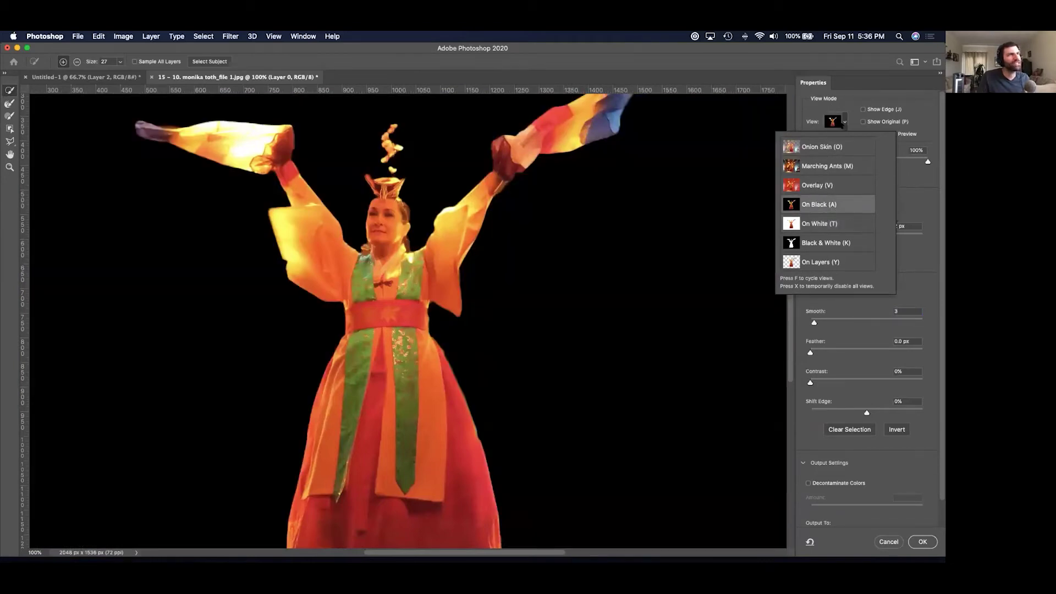
click(844, 123)
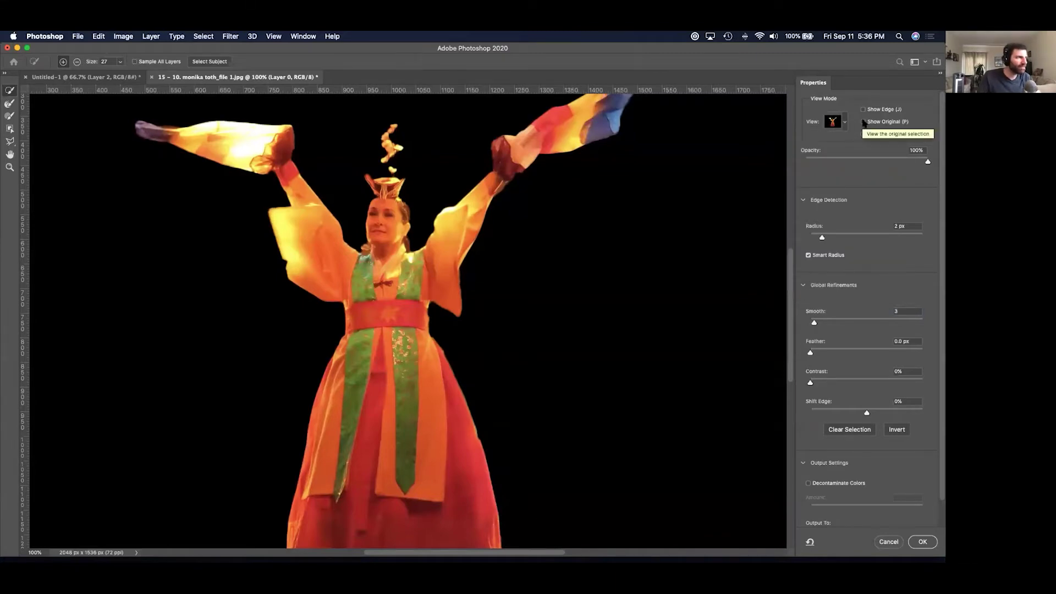
key(Return)
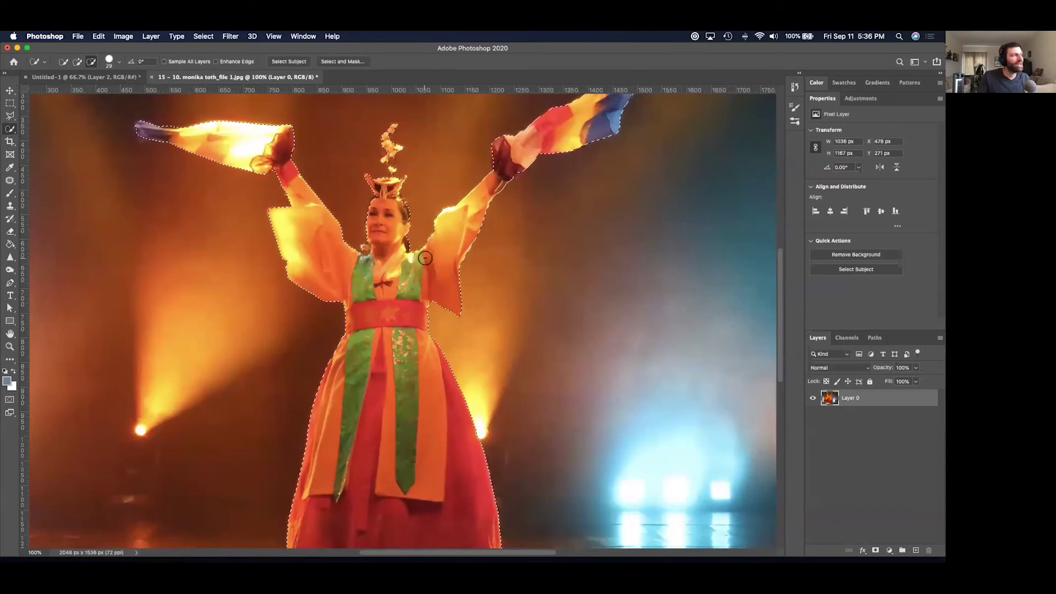
Invert the selection, delete the stage background and deselect.
right_click(434, 288)
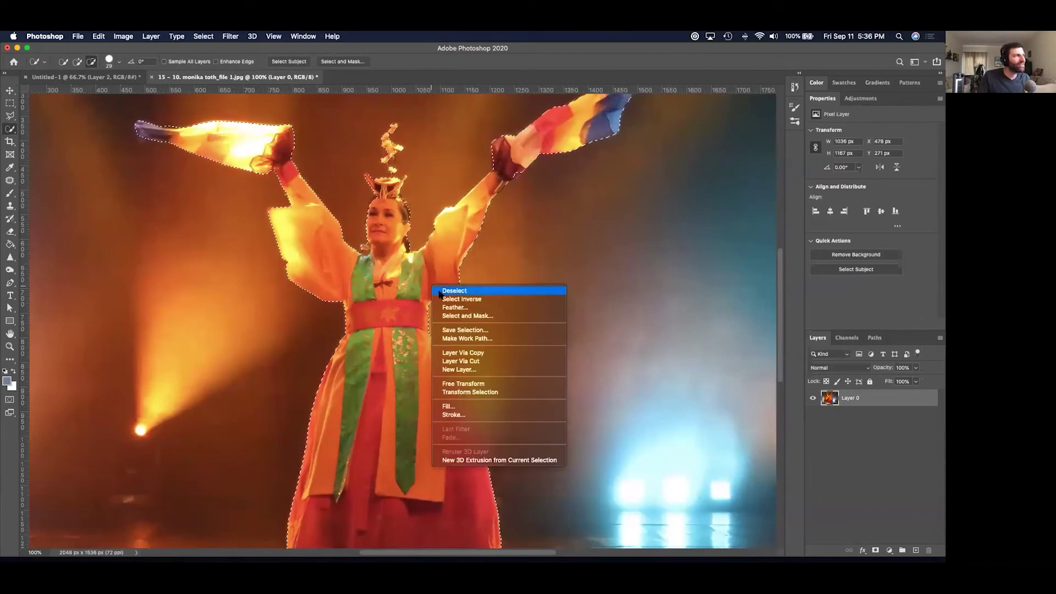
click(441, 298)
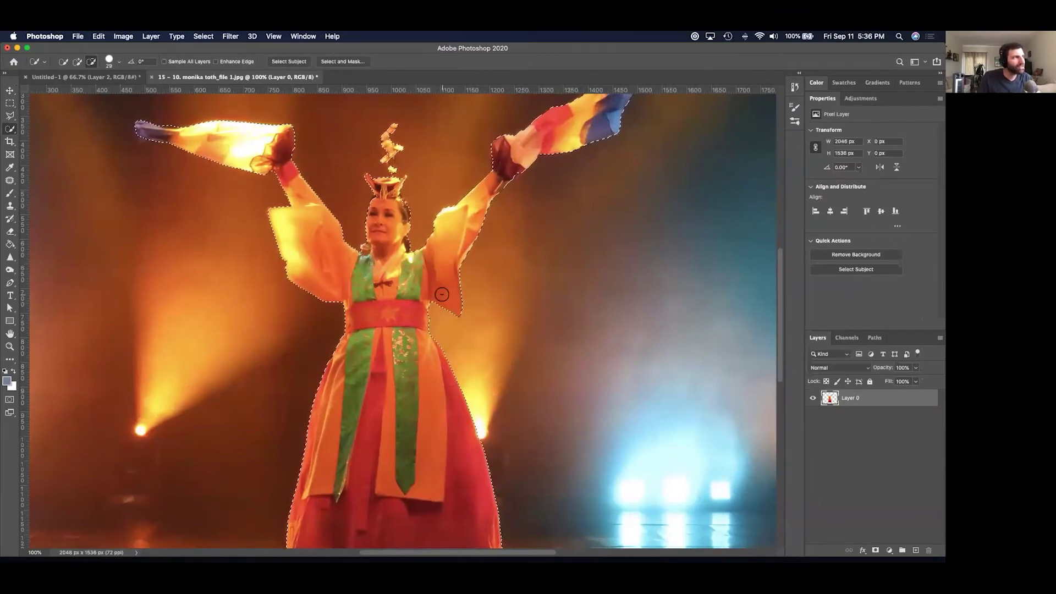
key(Delete)
key(ctrl+d)
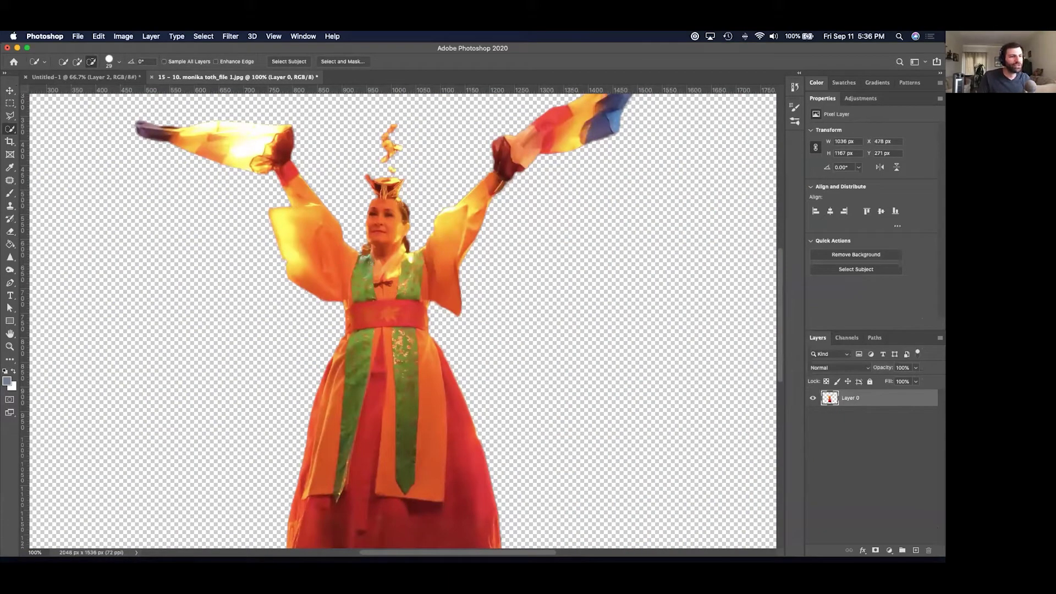
Add a Solid Color fill layer and move it beneath the dancer on Layer 0.
click(889, 550)
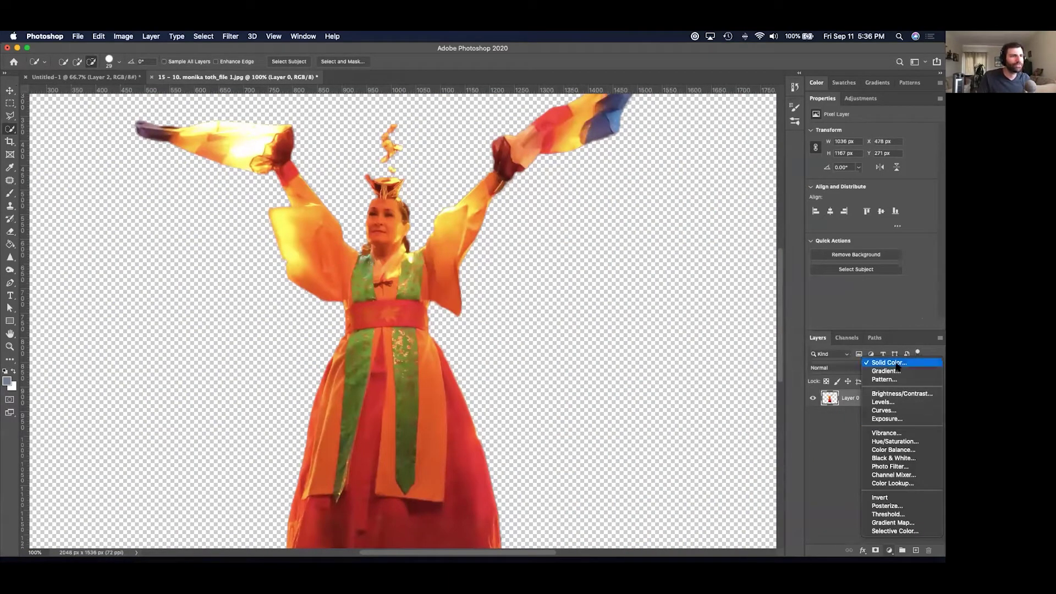
click(897, 363)
key(Return)
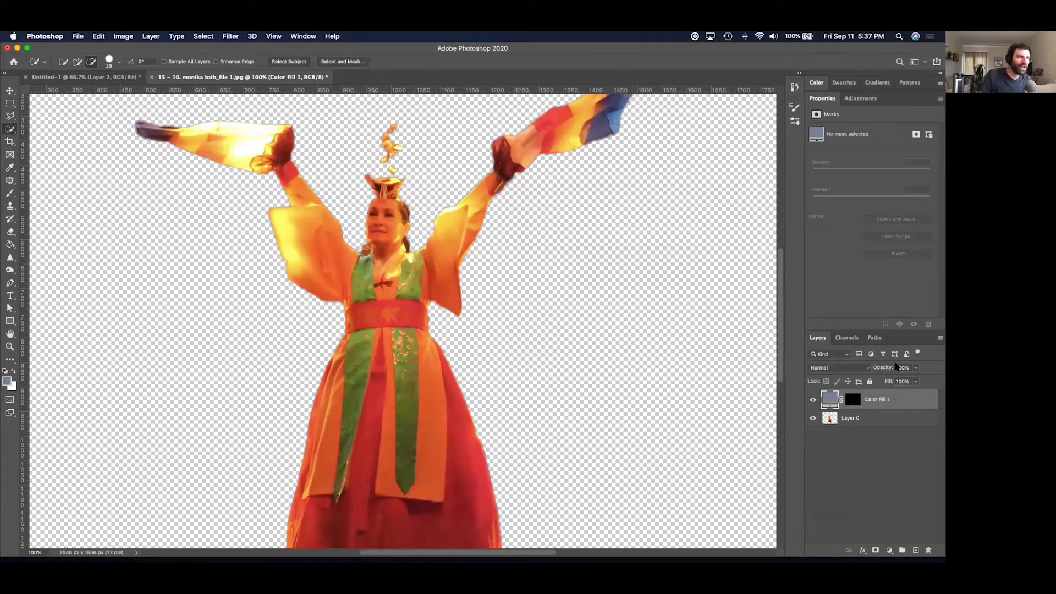
drag(918, 399, 917, 422)
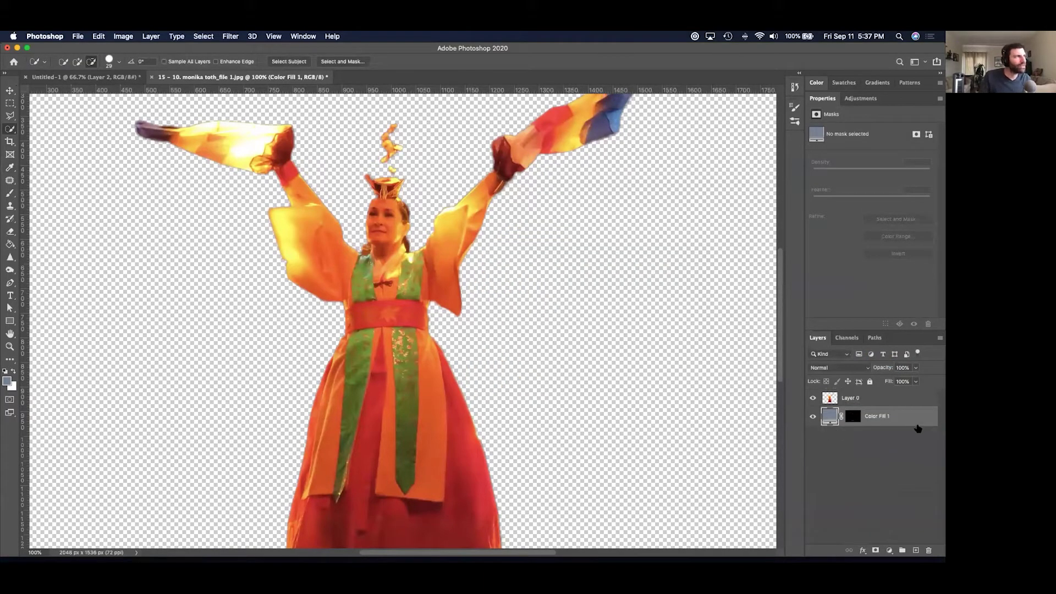
Add a second Solid Color fill, Color Fill 2, in muted blue and view the whole image.
click(890, 550)
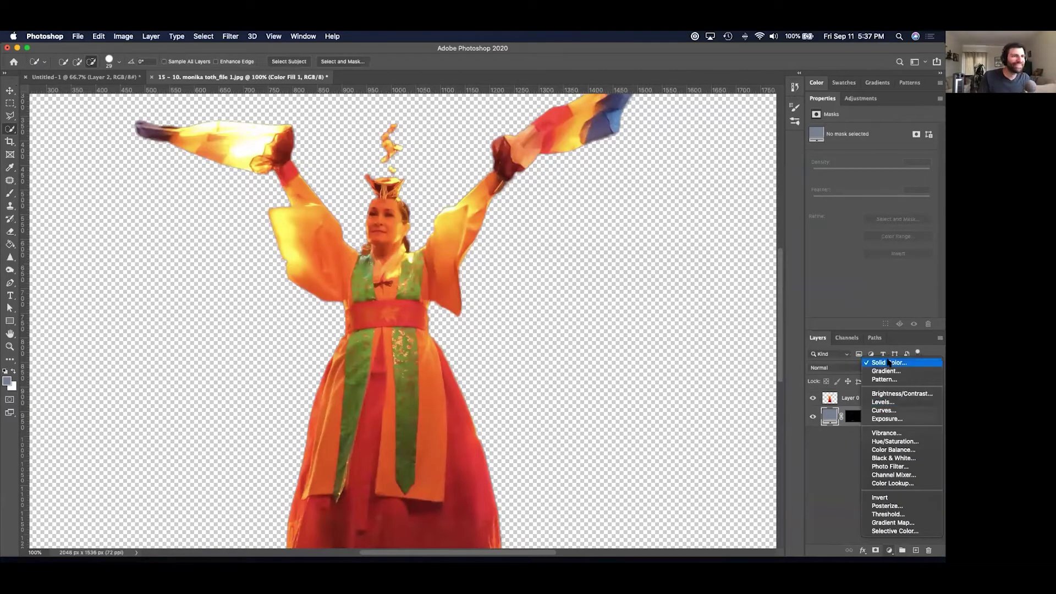
click(889, 363)
key(Return)
key(w)
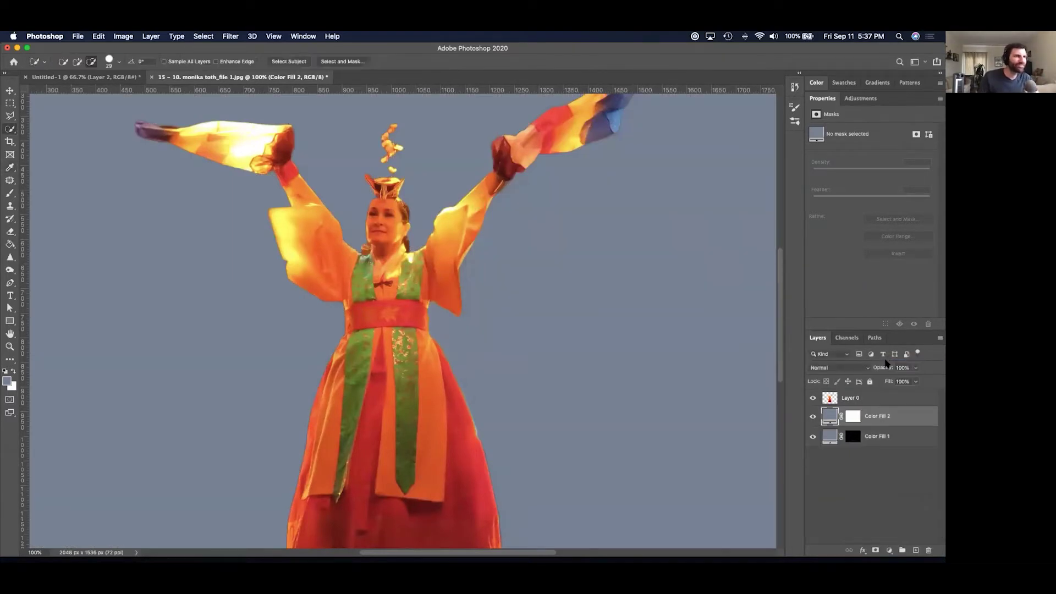
key(super+minus)
key(super+minus)
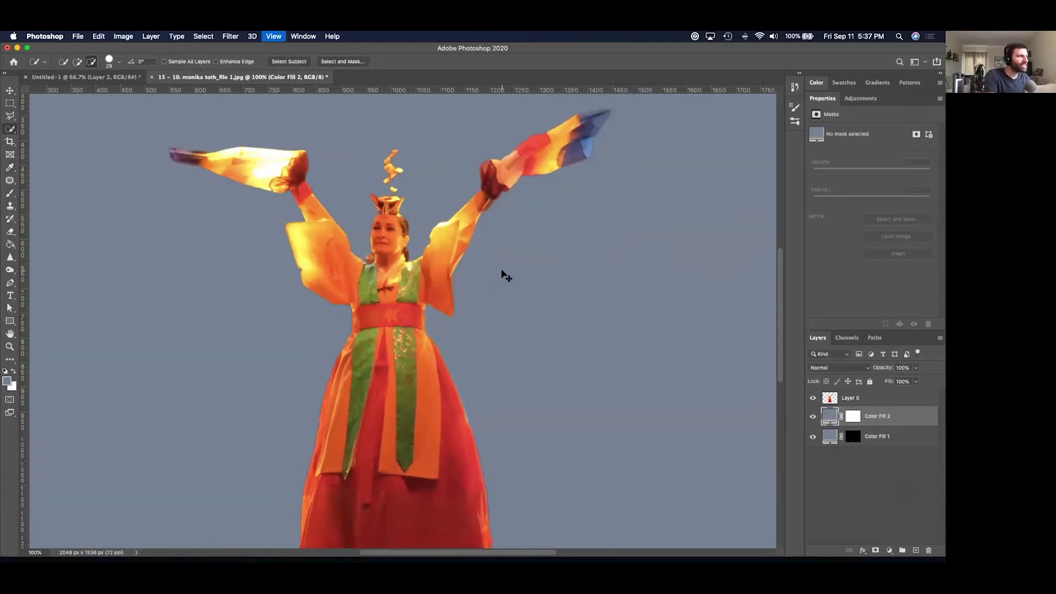
key(super+plus)
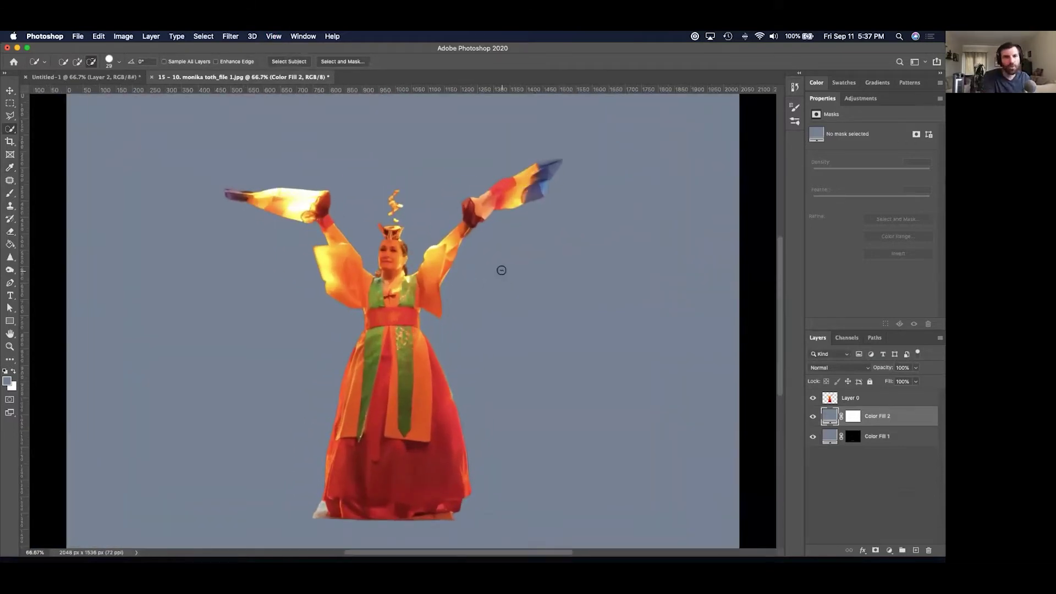
Start closing the document, cancel the save prompt and switch to Finder.
key(super+w)
click(554, 215)
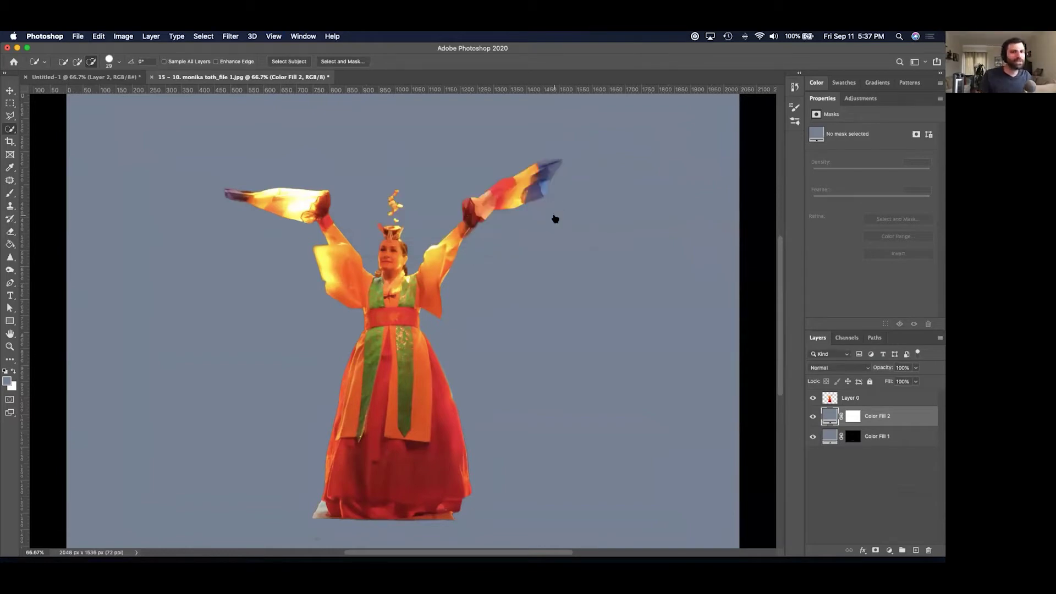
key(super+Tab)
Quick Look through neighbouring files and open 16 YIDDA_file 3.psd in Photoshop.
key(Down)
key(space)
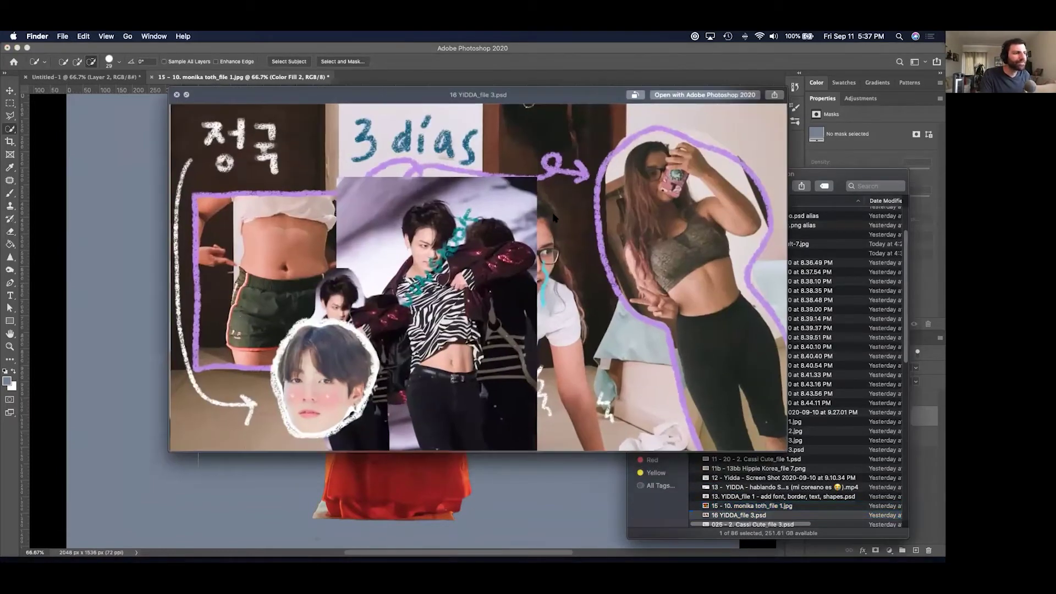
key(Down)
key(Down)
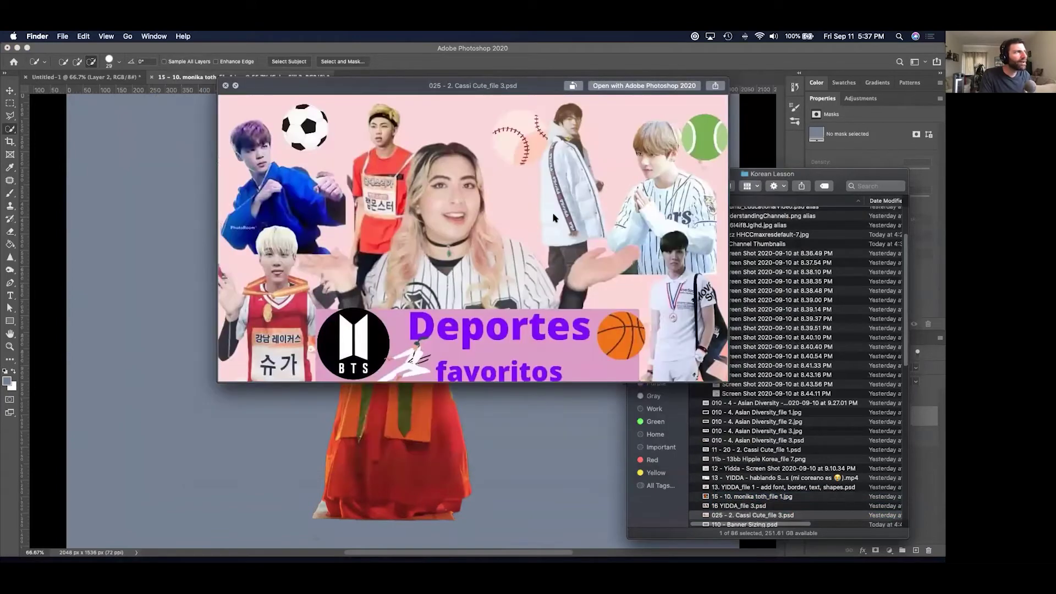
key(Up)
key(Up)
key(Down)
key(Up)
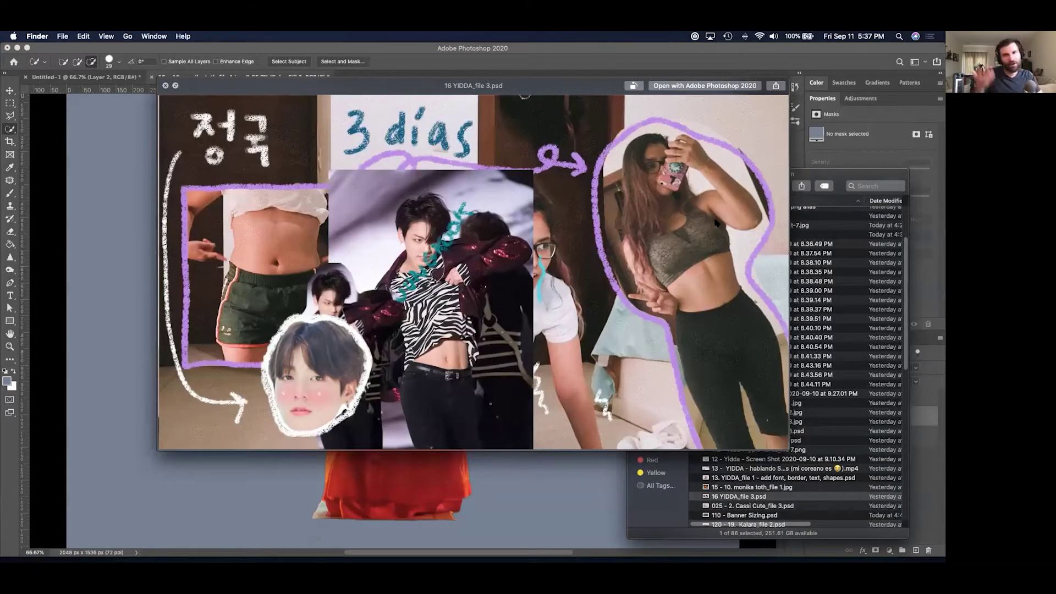
key(Down)
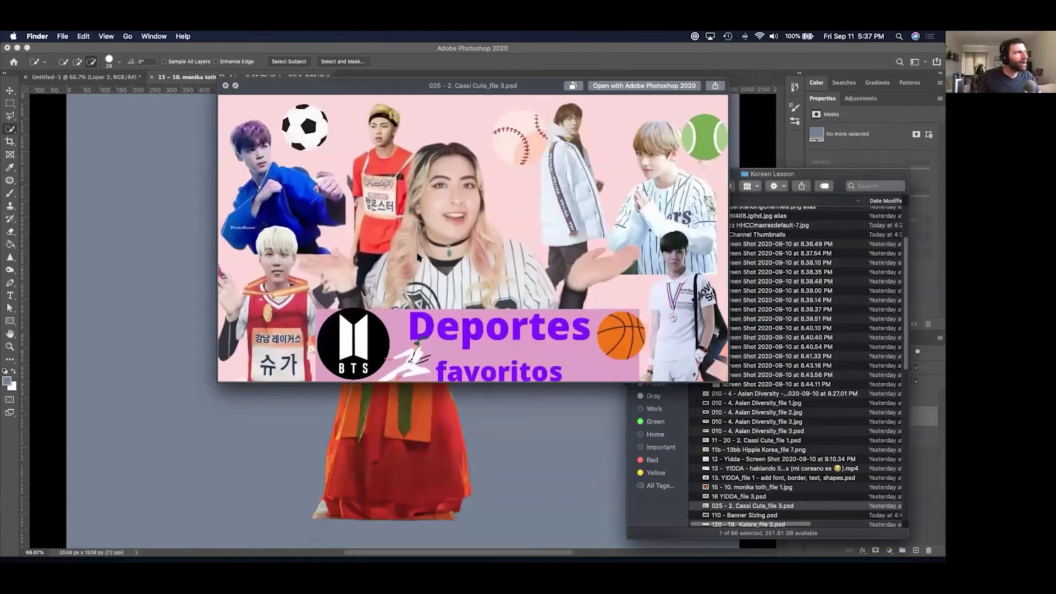
key(Up)
key(super+o)
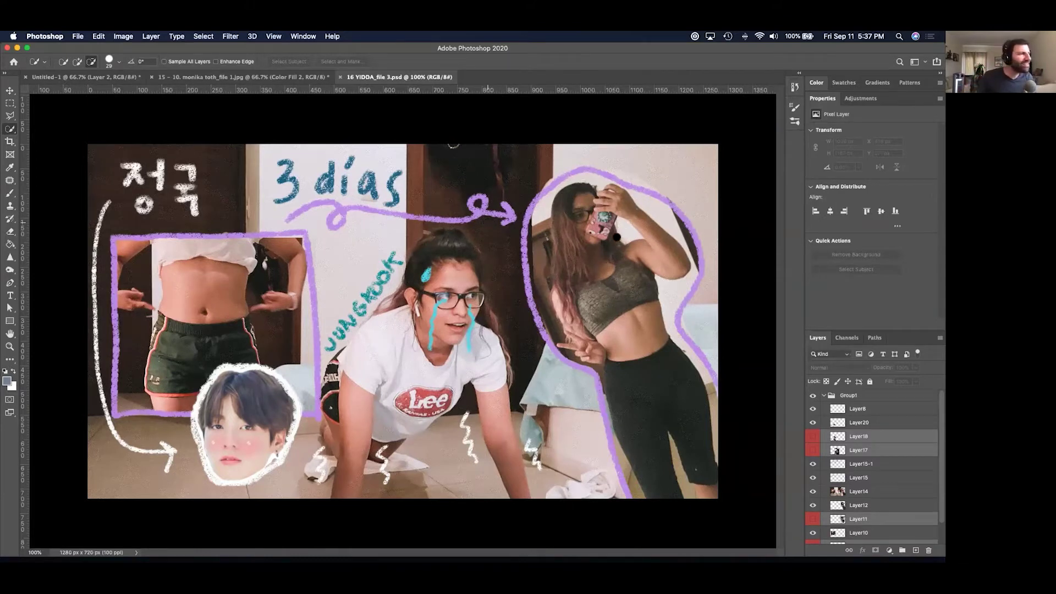
Hide the 정국 lettering, Jungkook face, Layer15-1, doodle overlay and selfie cutout layers.
click(812, 423)
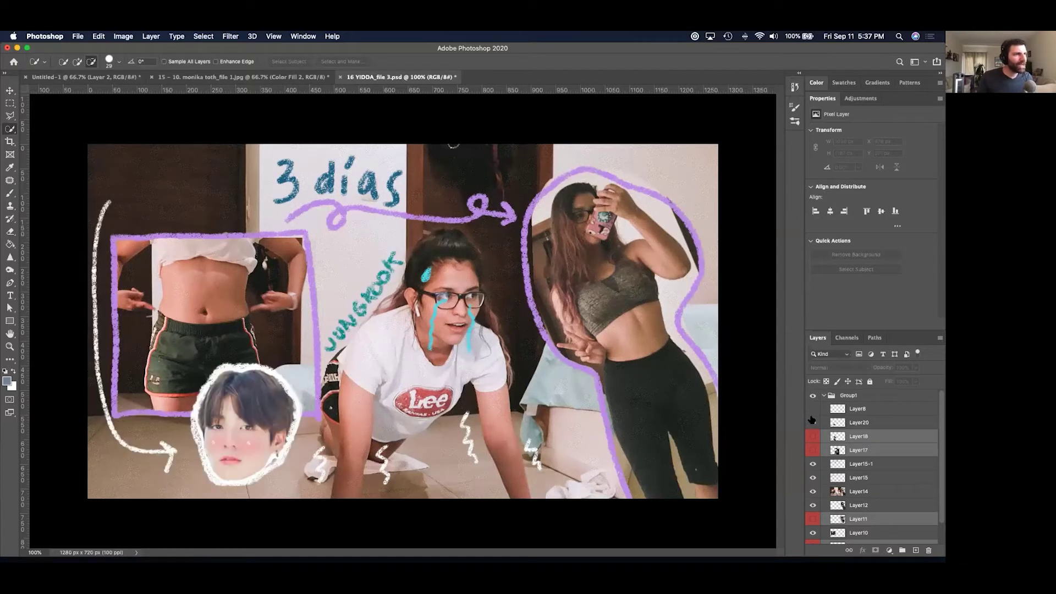
drag(812, 421, 812, 409)
click(812, 408)
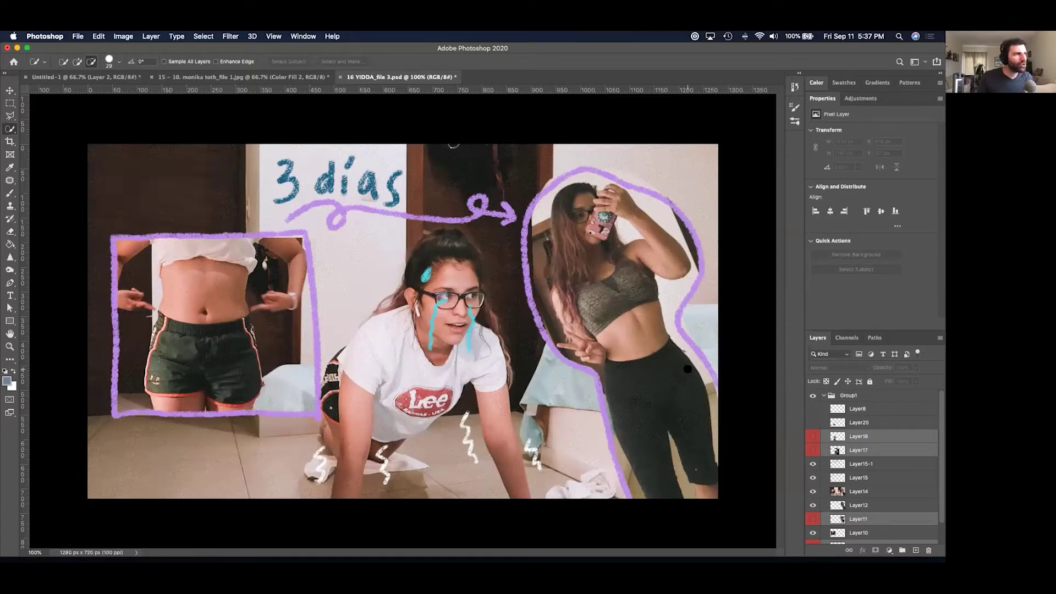
click(813, 464)
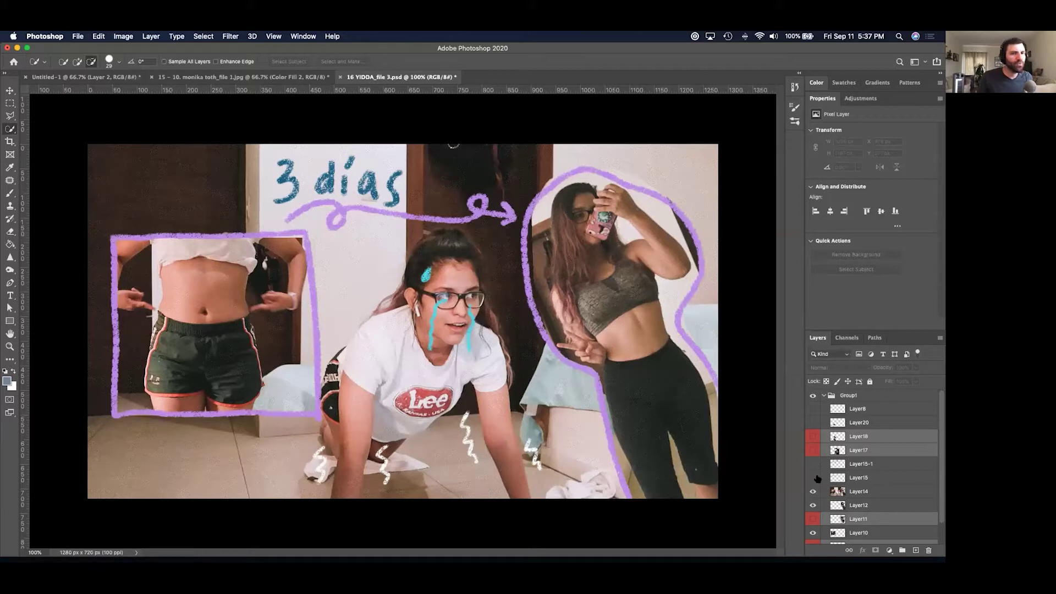
click(813, 491)
click(813, 505)
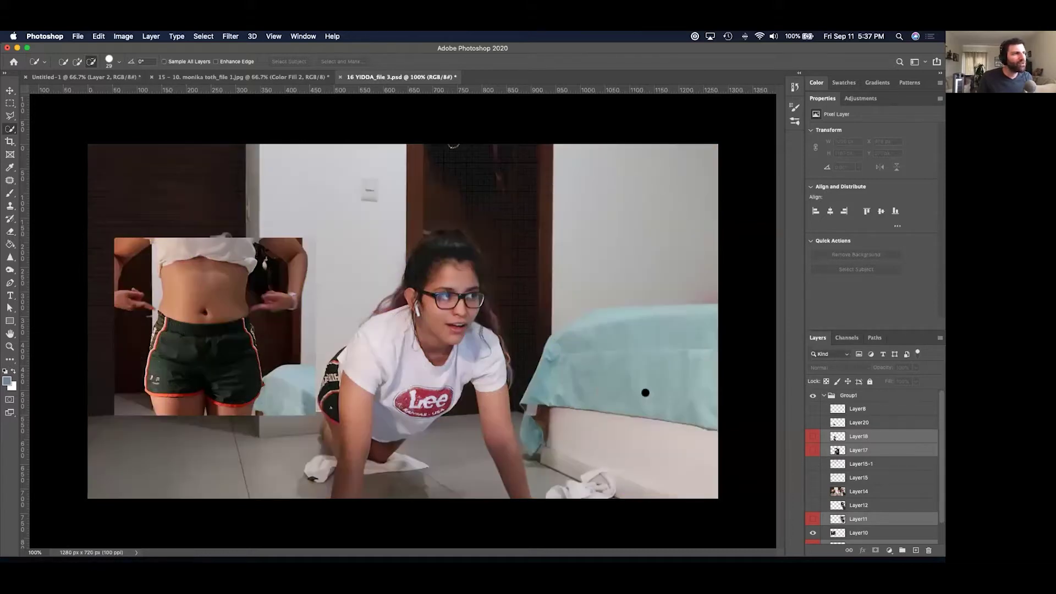
Hide the inset shorts and background room photos, then show and select only Layer11.
click(813, 520)
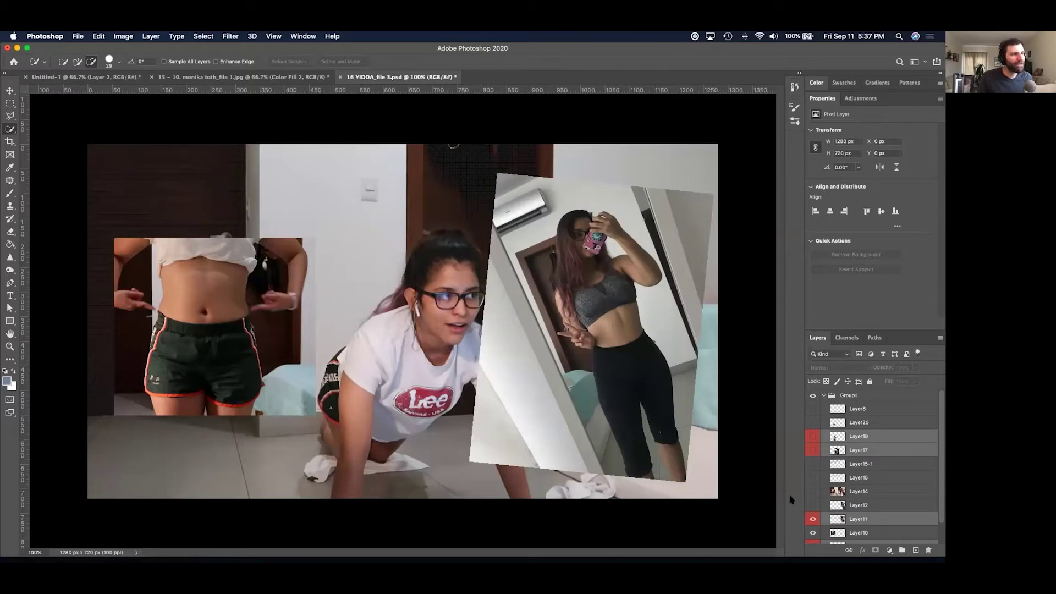
click(813, 505)
click(813, 519)
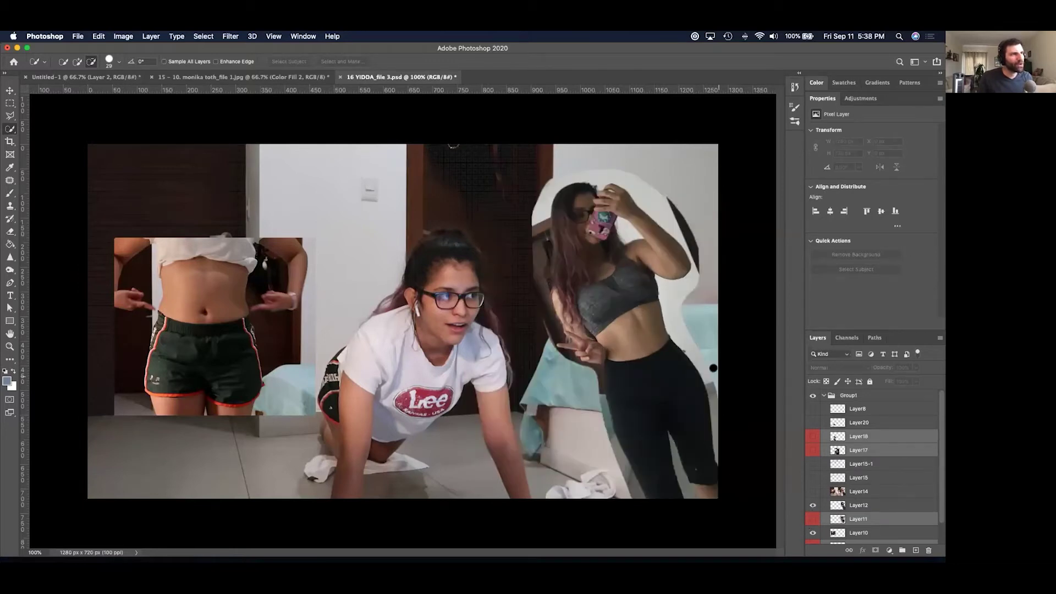
scroll(836, 453, down, 2)
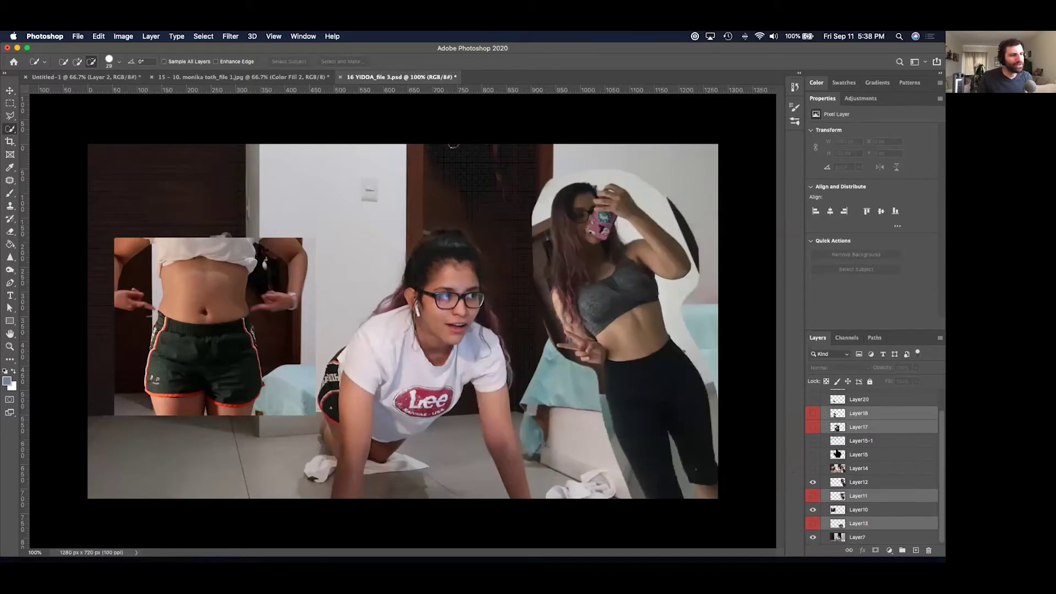
click(813, 509)
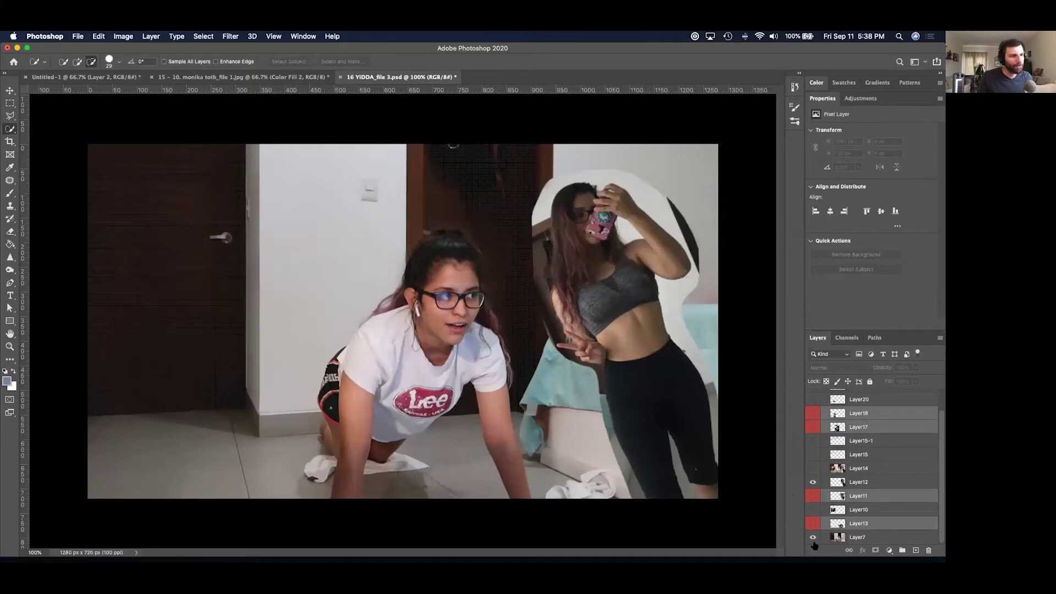
click(814, 540)
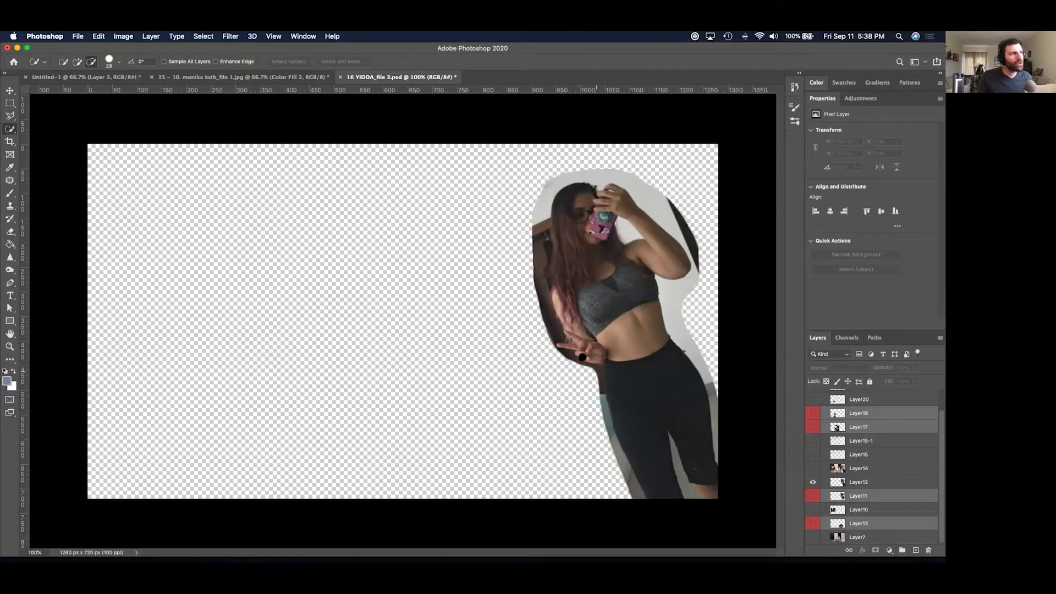
click(813, 495)
click(813, 482)
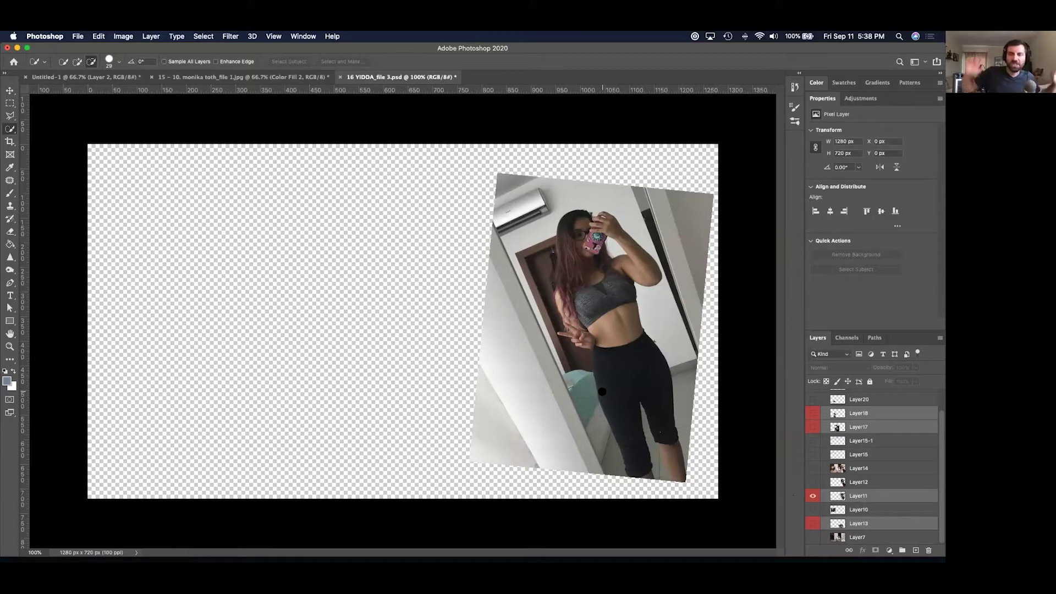
click(874, 499)
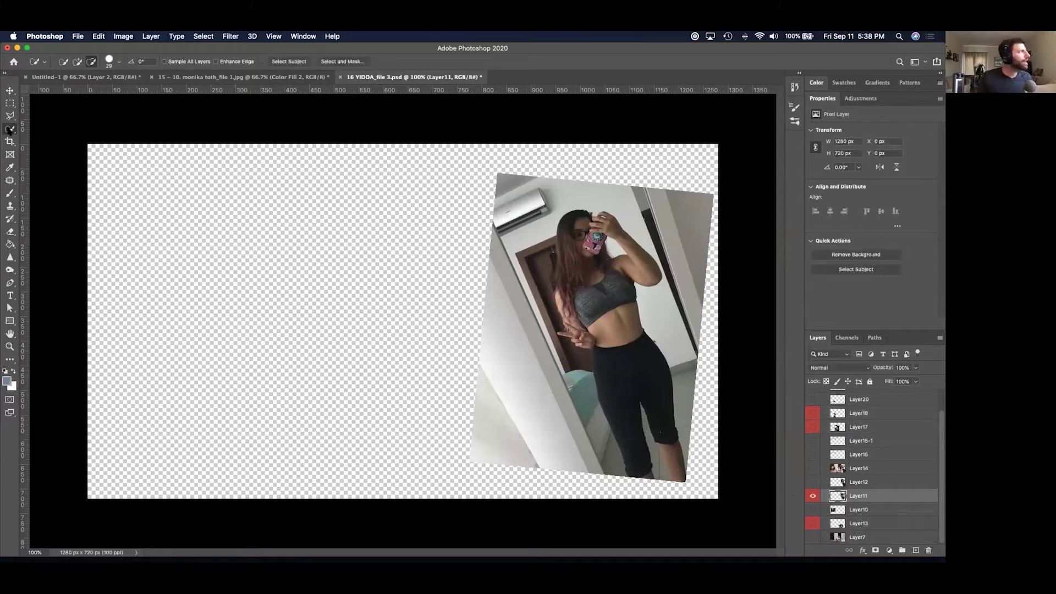
Box-select the woman in Layer11 with the Object Selection tool and check the edges zoomed in.
click(10, 130)
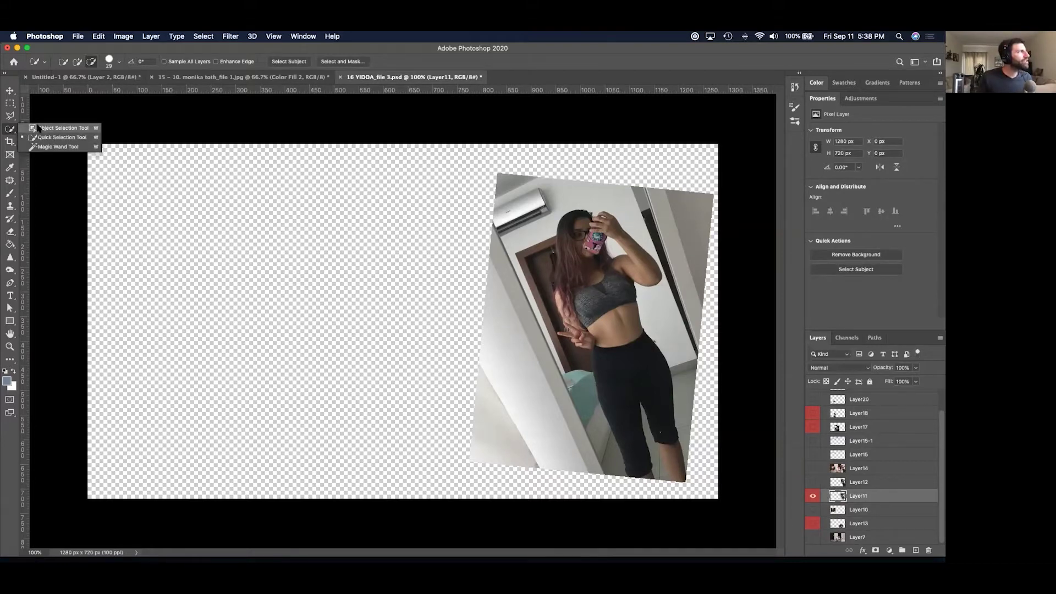
click(54, 128)
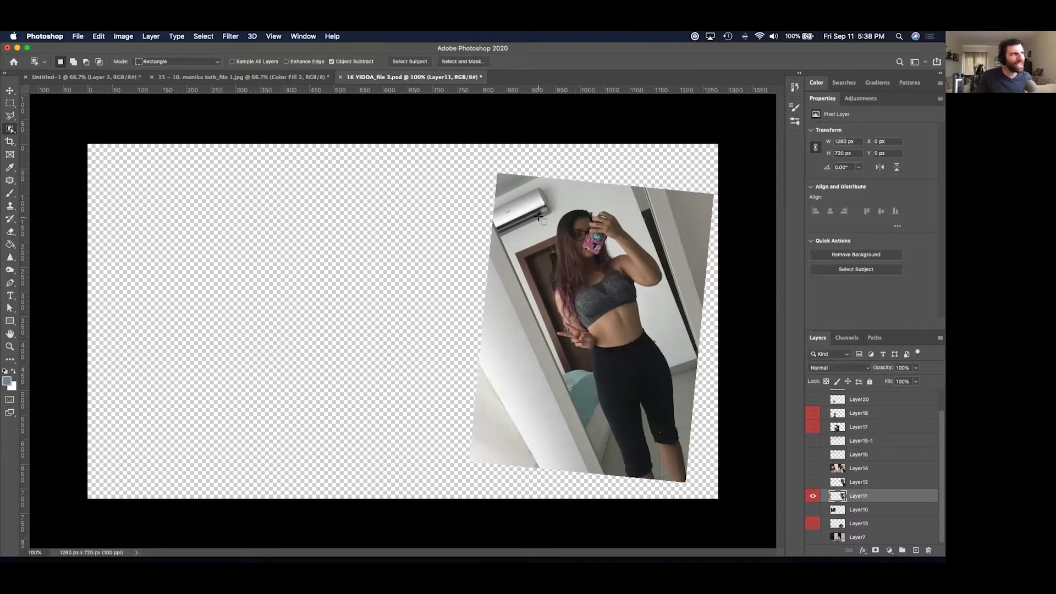
drag(534, 195, 703, 484)
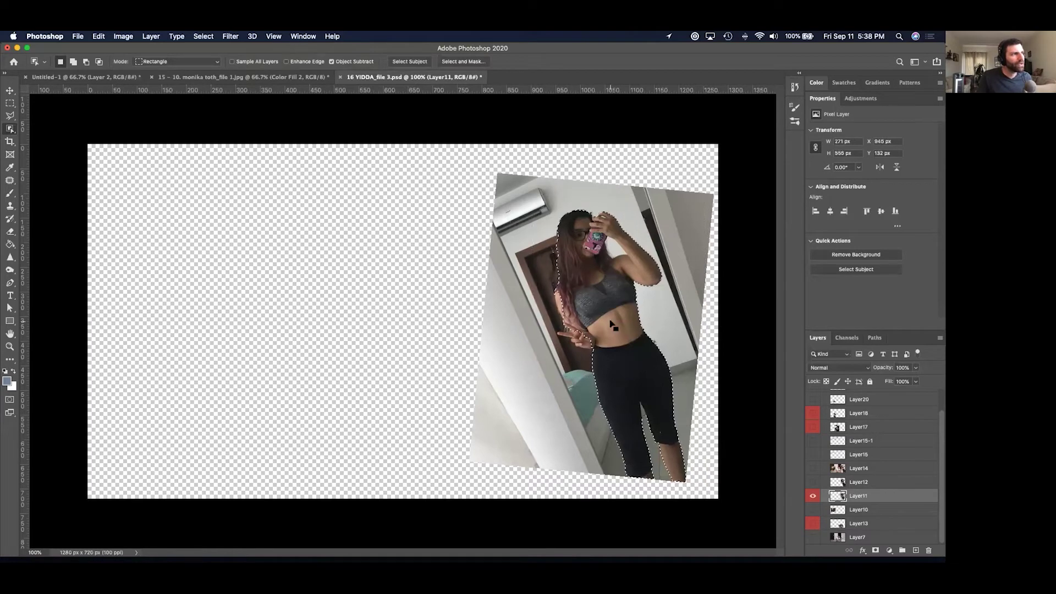
key(super+equal)
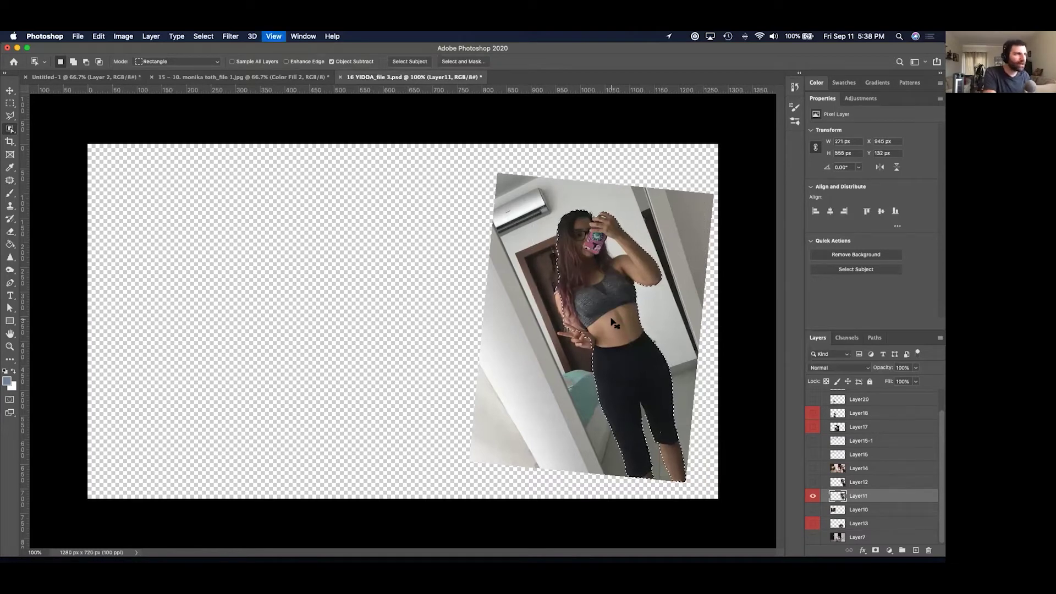
key(super+minus)
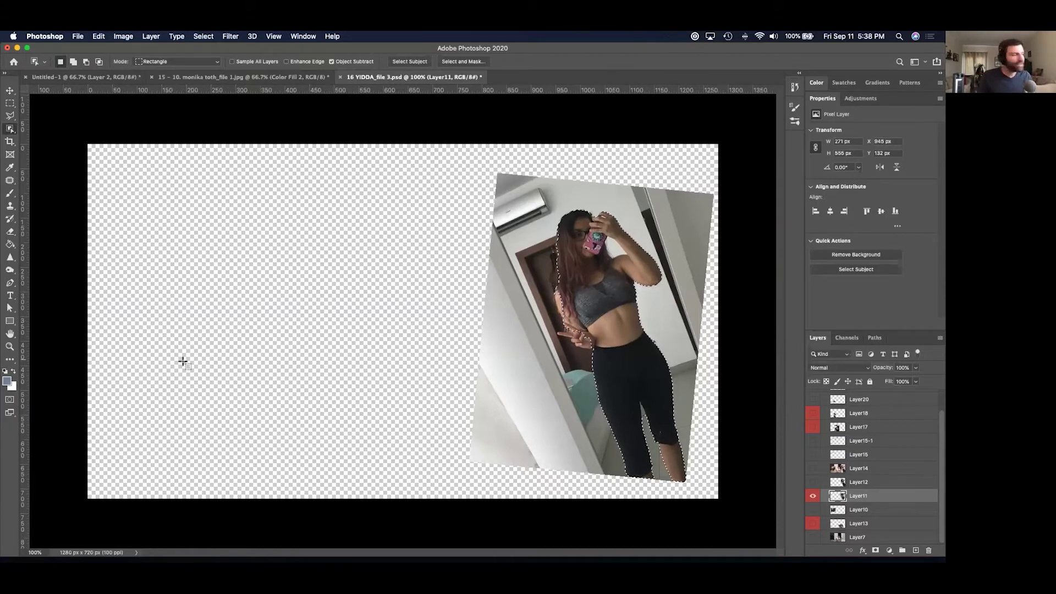
click(10, 414)
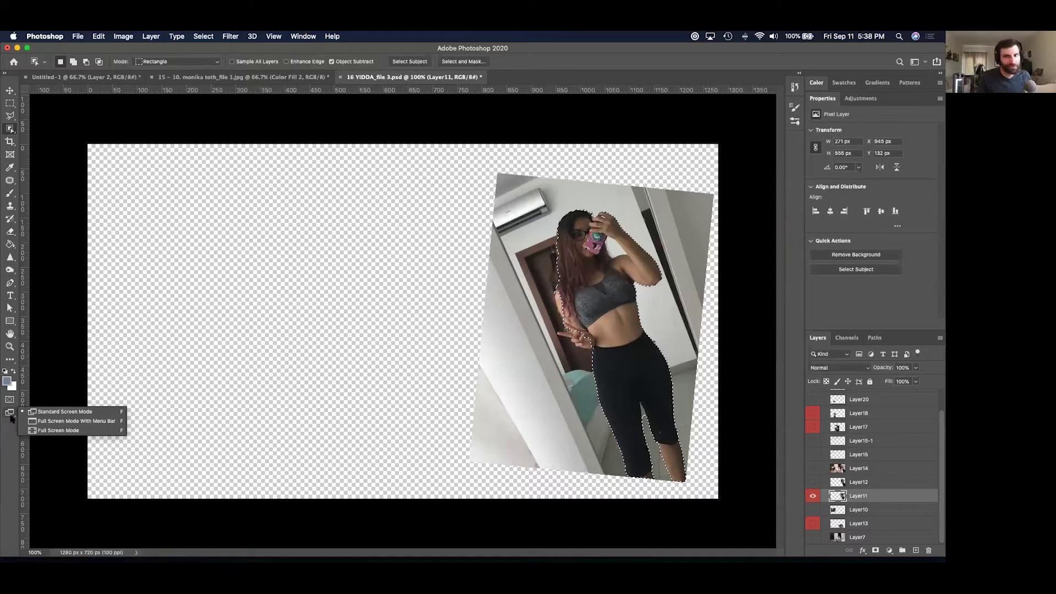
click(11, 440)
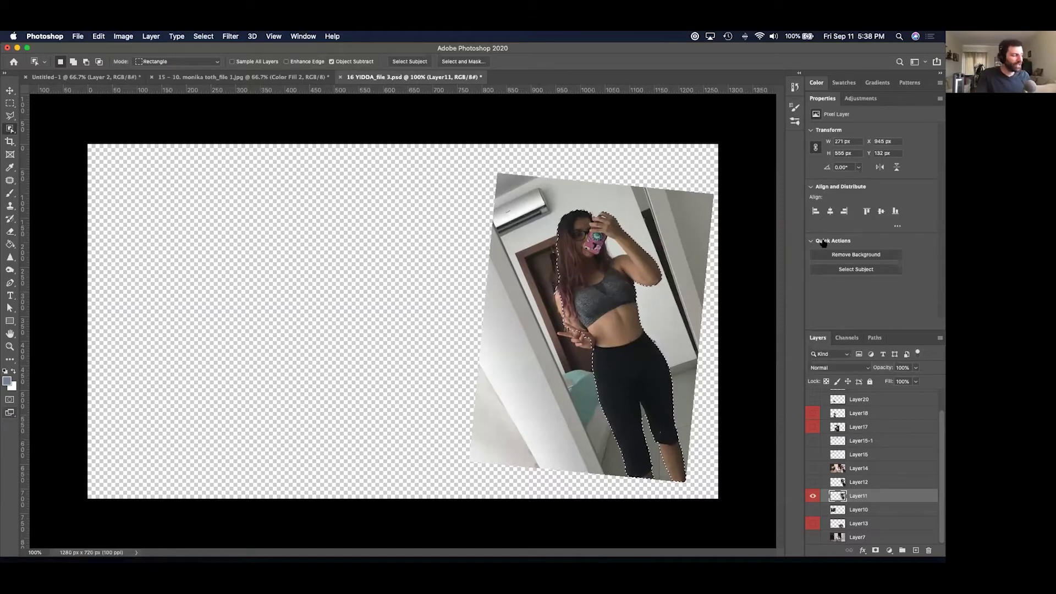
Cycle screen modes and zoom in to inspect the woman's selection outline.
key(super+minus)
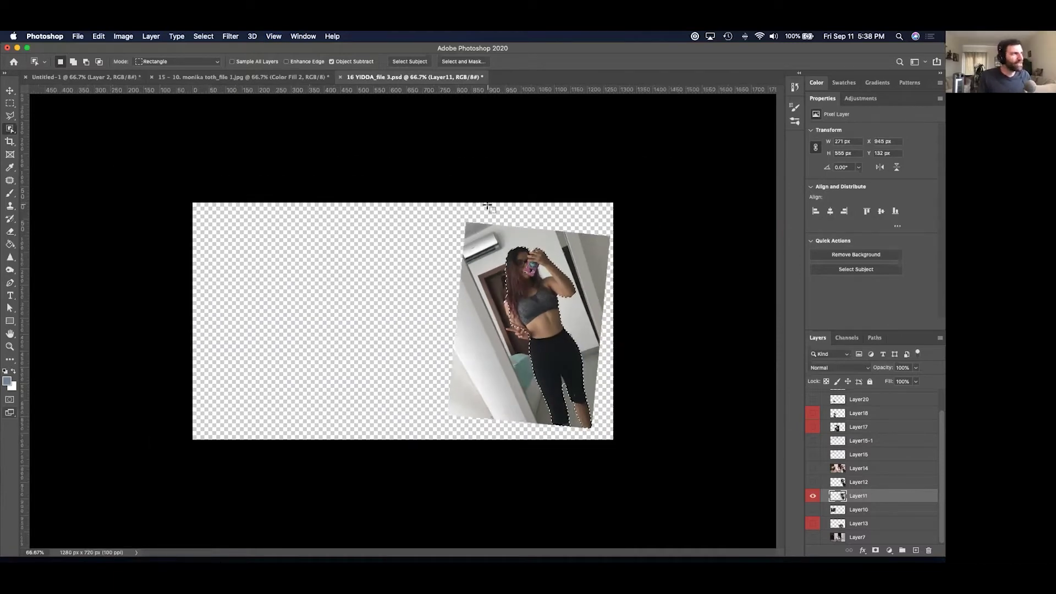
key(f)
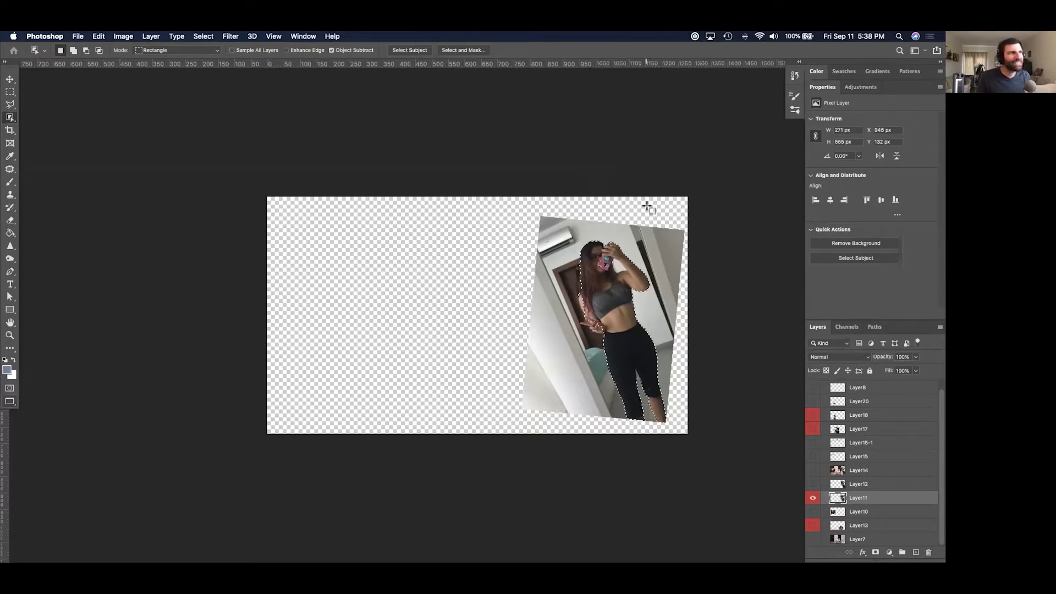
key(super+h)
key(super+equal)
key(super+equal)
key(super+equal)
key(super+equal)
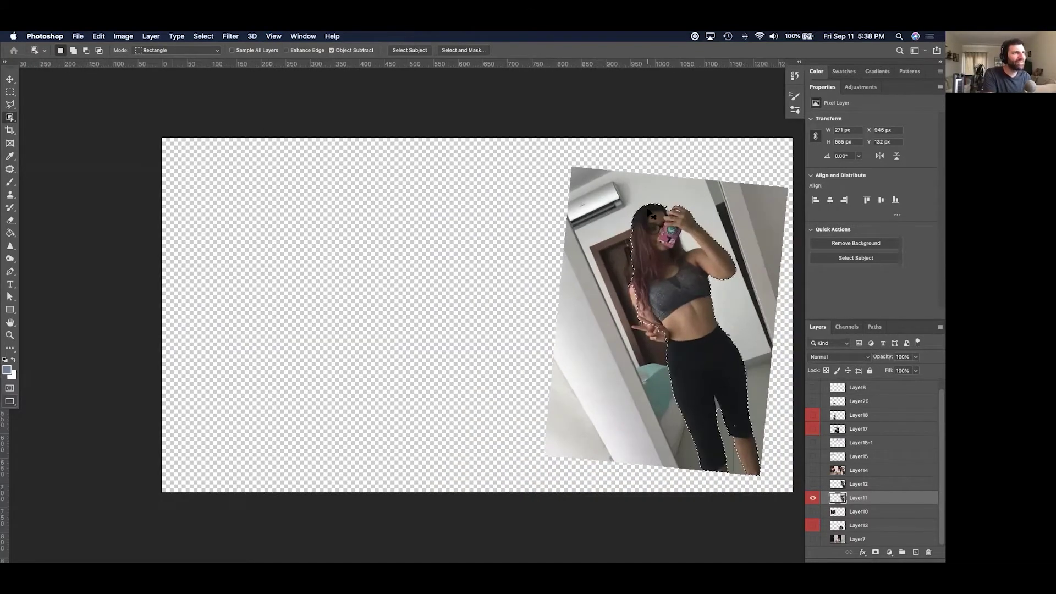
key(super+h)
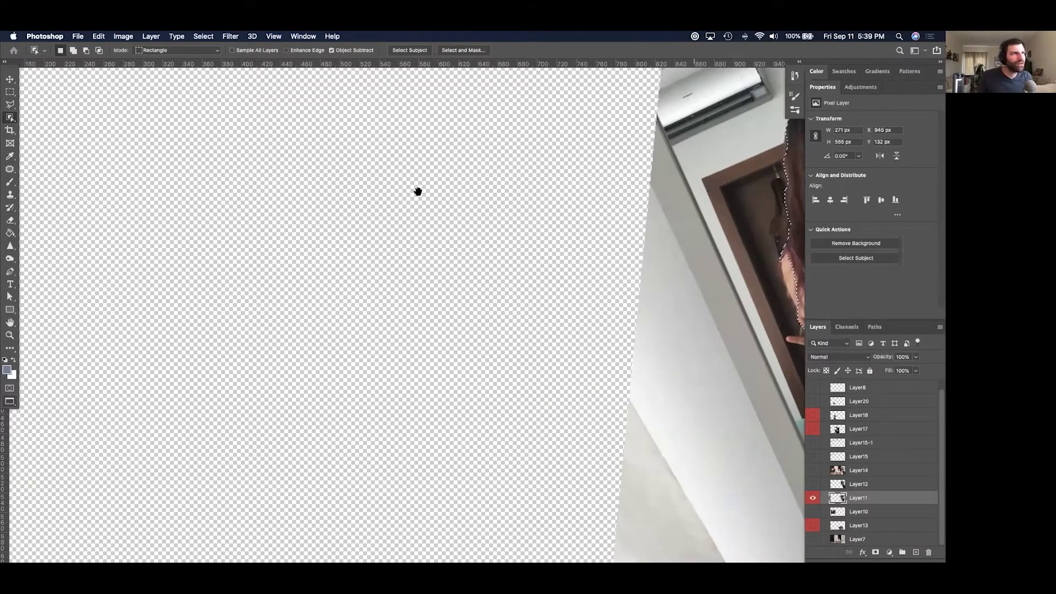
scroll(302, 266, right, 3)
scroll(724, 241, right, 10)
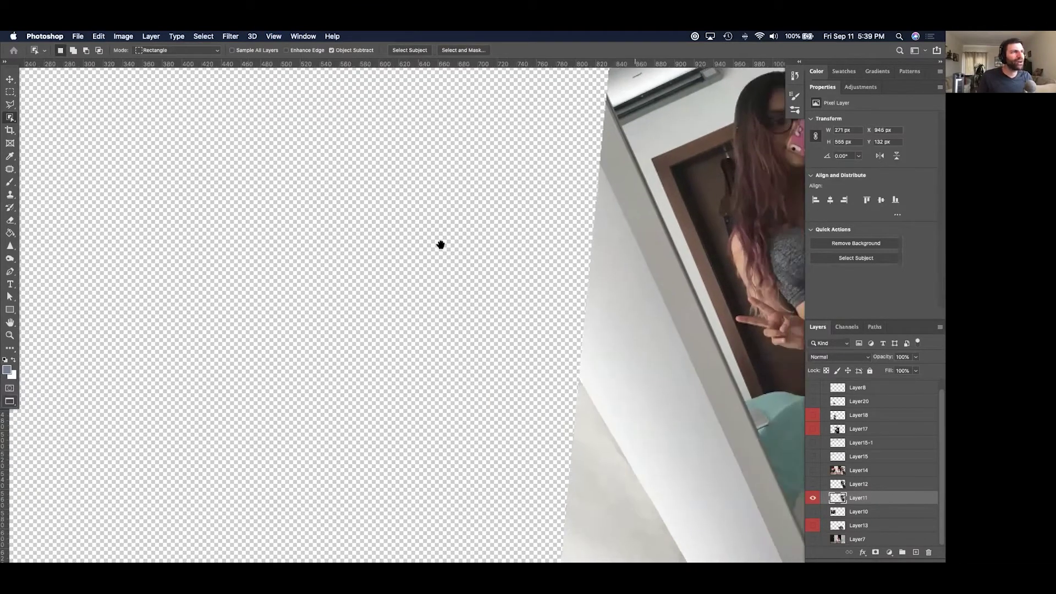
scroll(646, 242, down, 5)
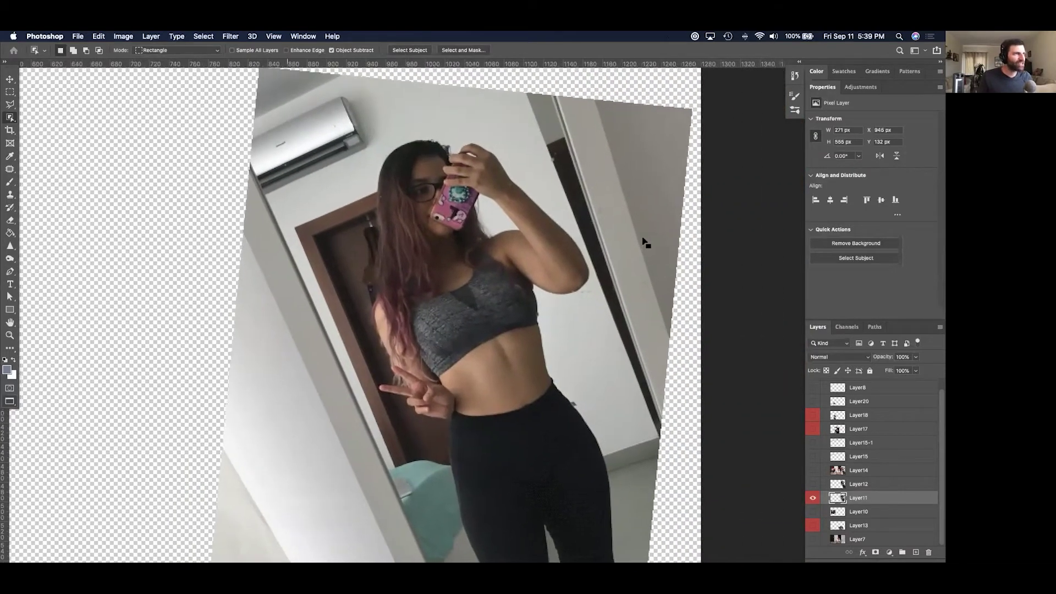
scroll(645, 241, left, 5)
scroll(645, 240, up, 3)
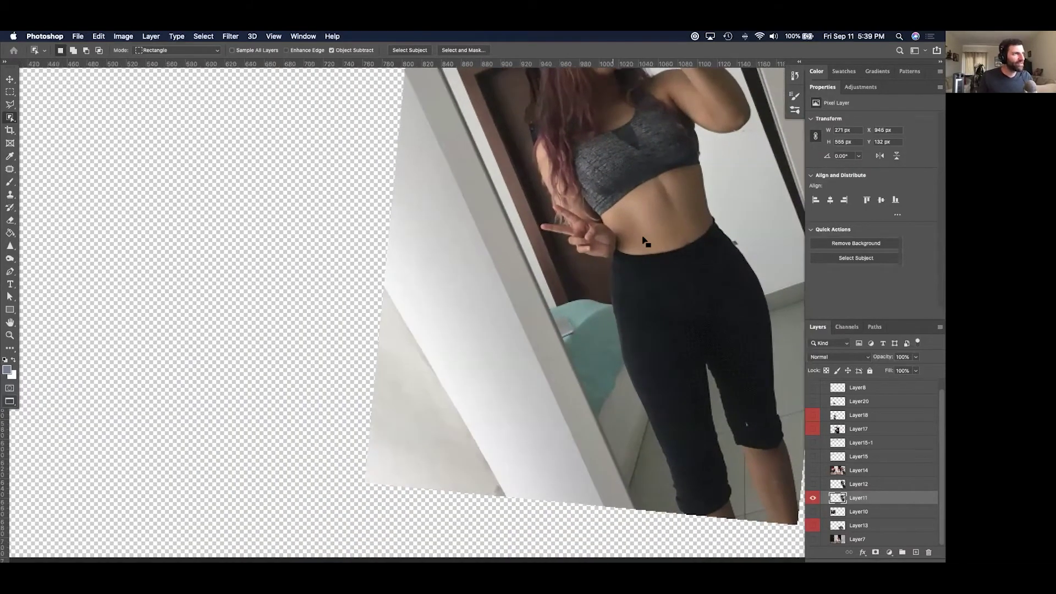
key(f)
key(f)
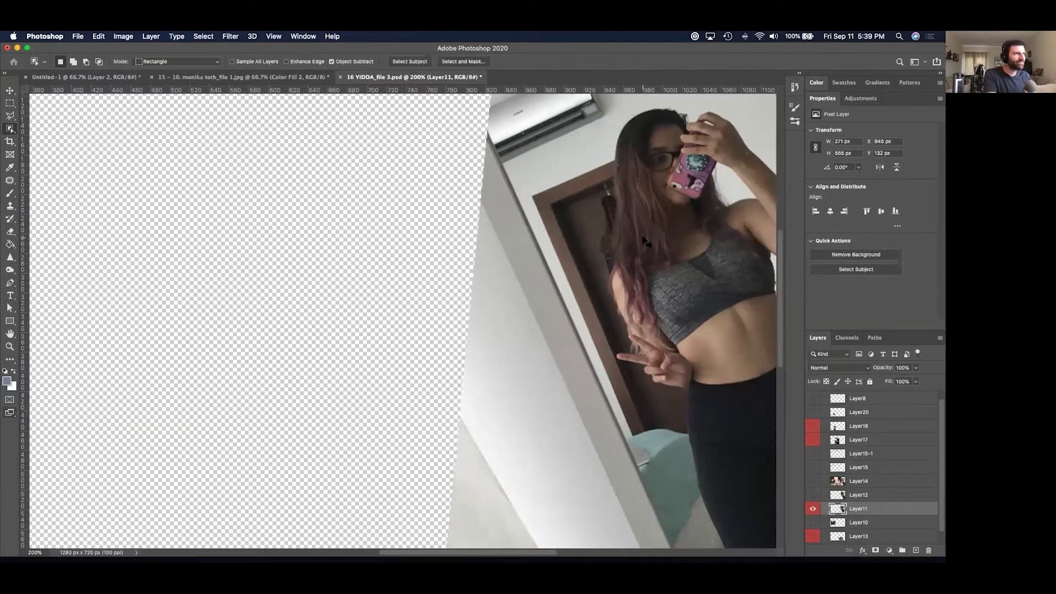
scroll(433, 276, left, 3)
scroll(433, 277, right, 8)
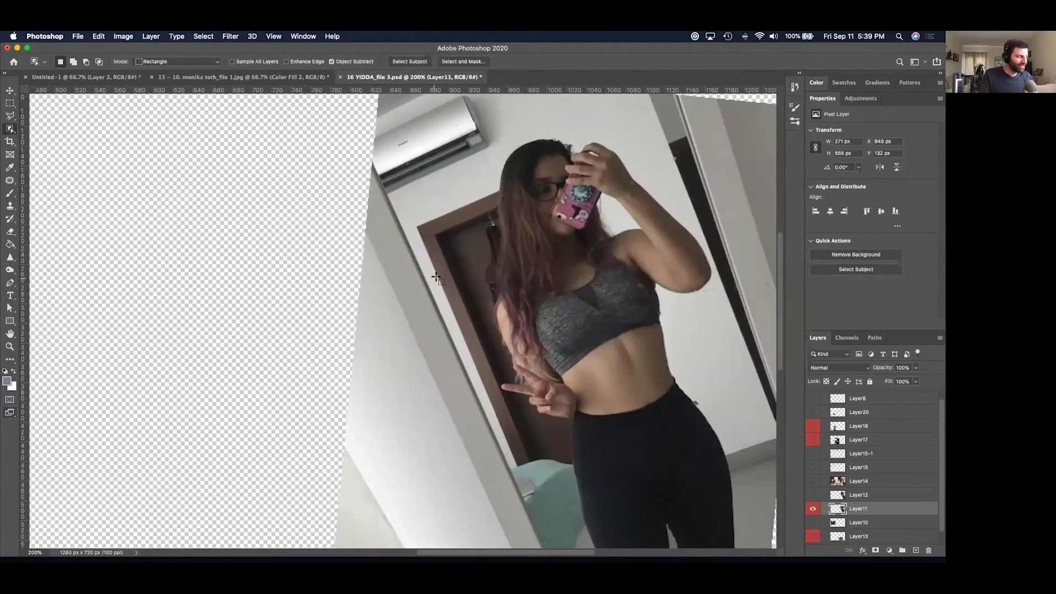
key(f)
Zoom in on the woman and switch to the Quick Selection tool.
key(super+minus)
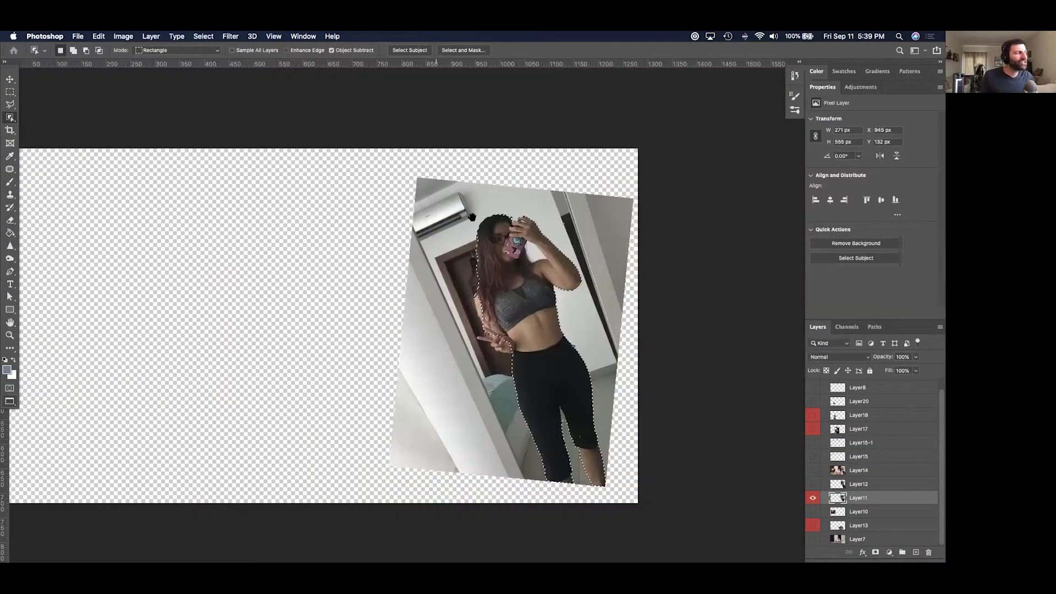
scroll(517, 295, left, 6)
scroll(516, 294, right, 3)
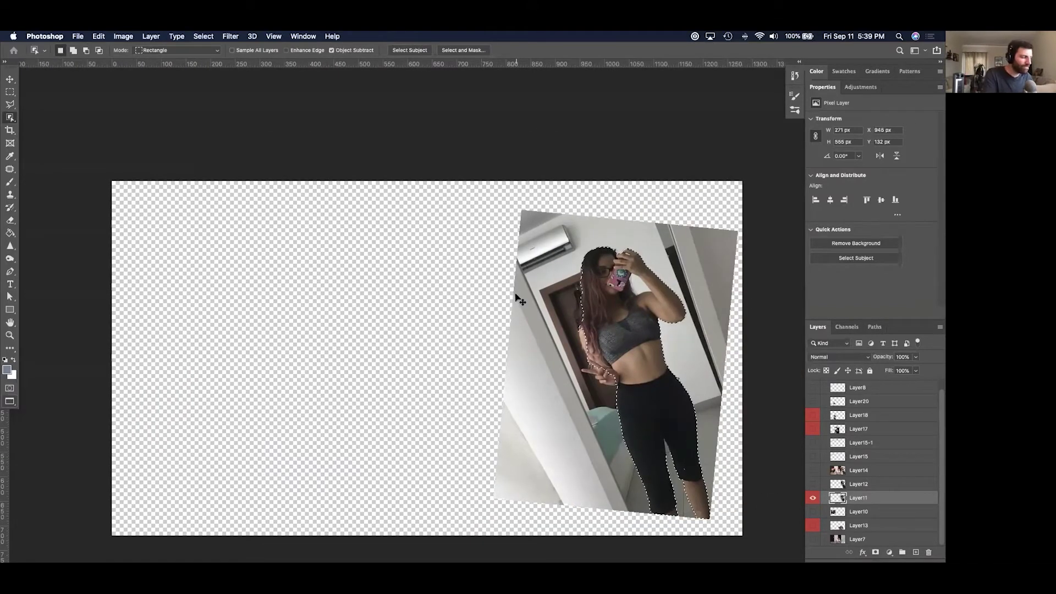
key(super+plus)
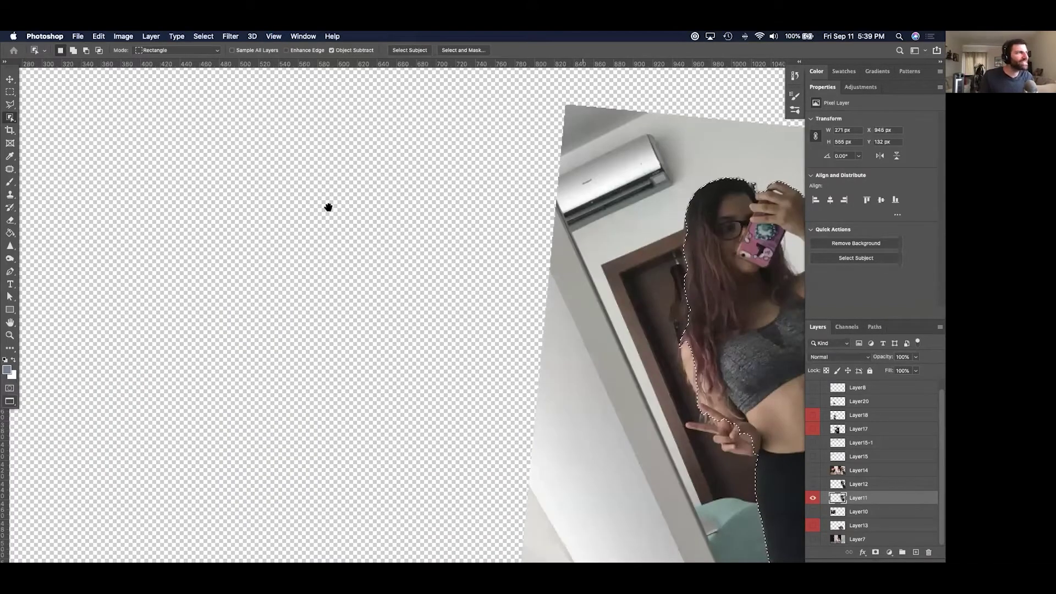
scroll(328, 208, right, 5)
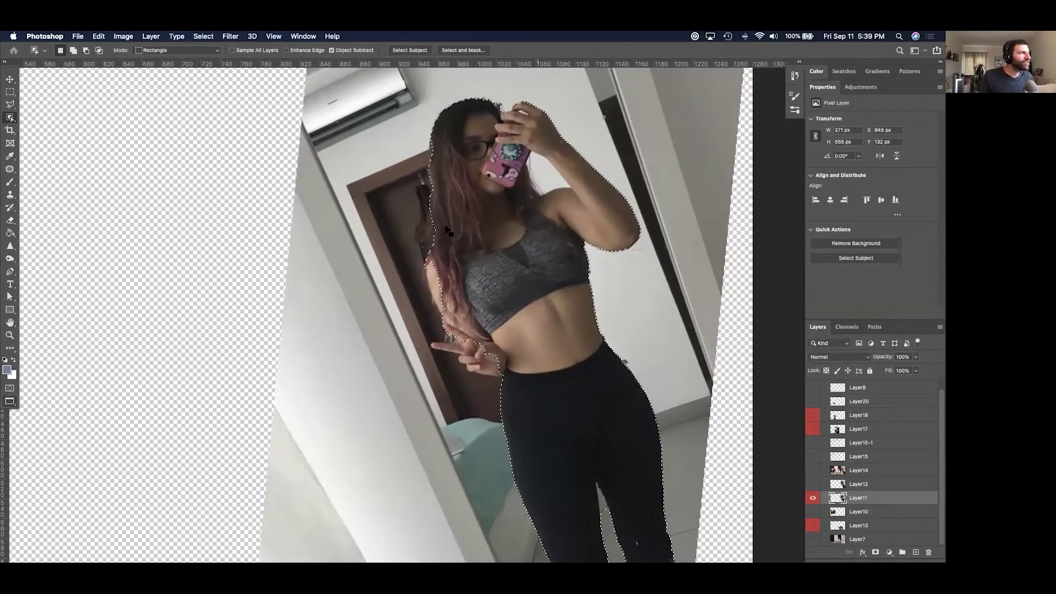
scroll(447, 231, down, 2)
key(shift+w)
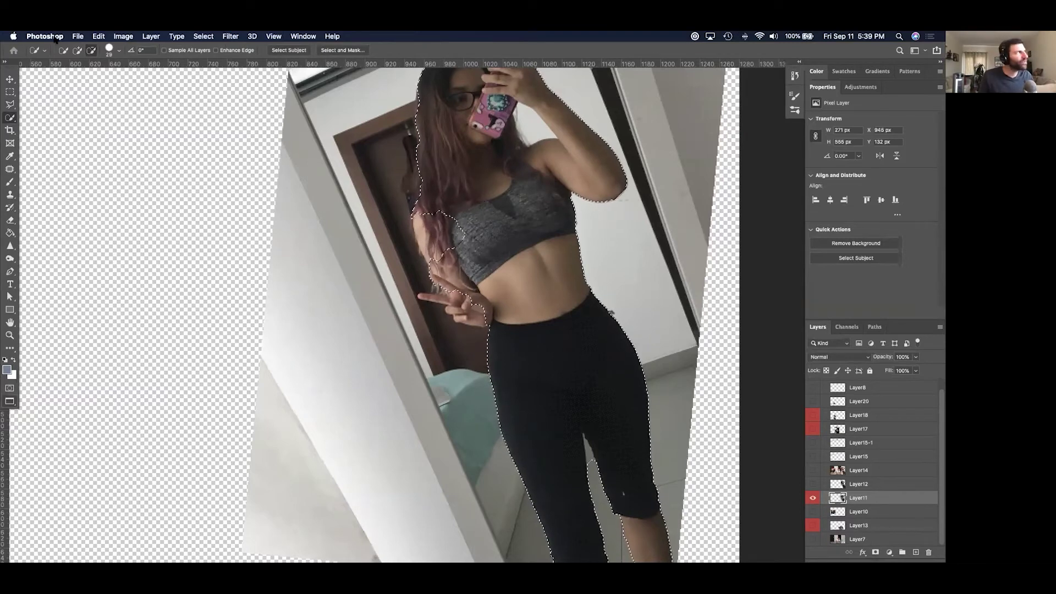
Add the area along her left side, then brush the door frame and hair bulge out of the selection.
click(79, 50)
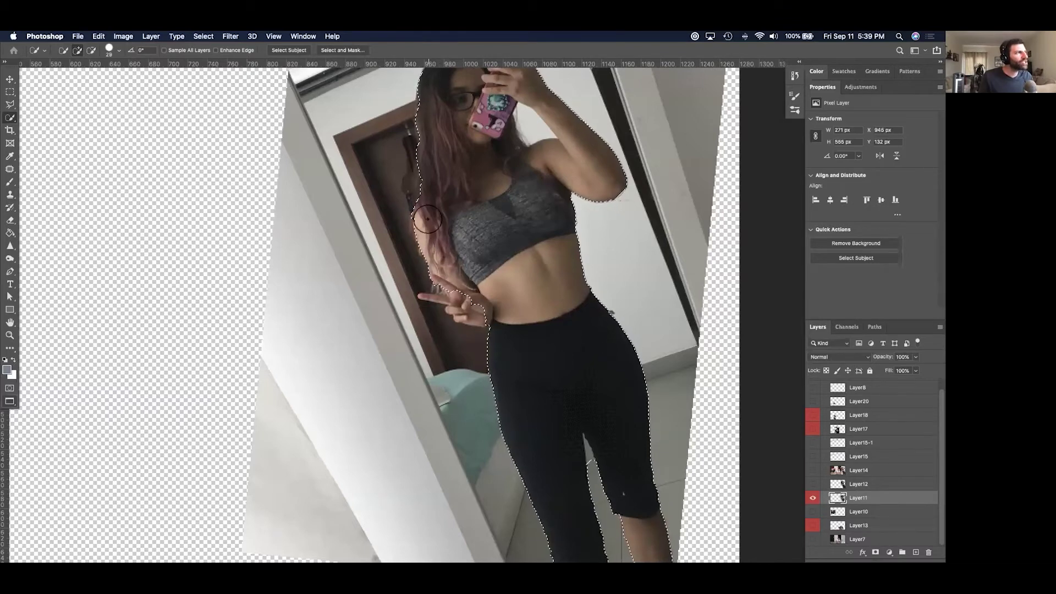
drag(380, 270, 394, 285)
key(alt)
drag(398, 276, 379, 187)
scroll(379, 187, up, 5)
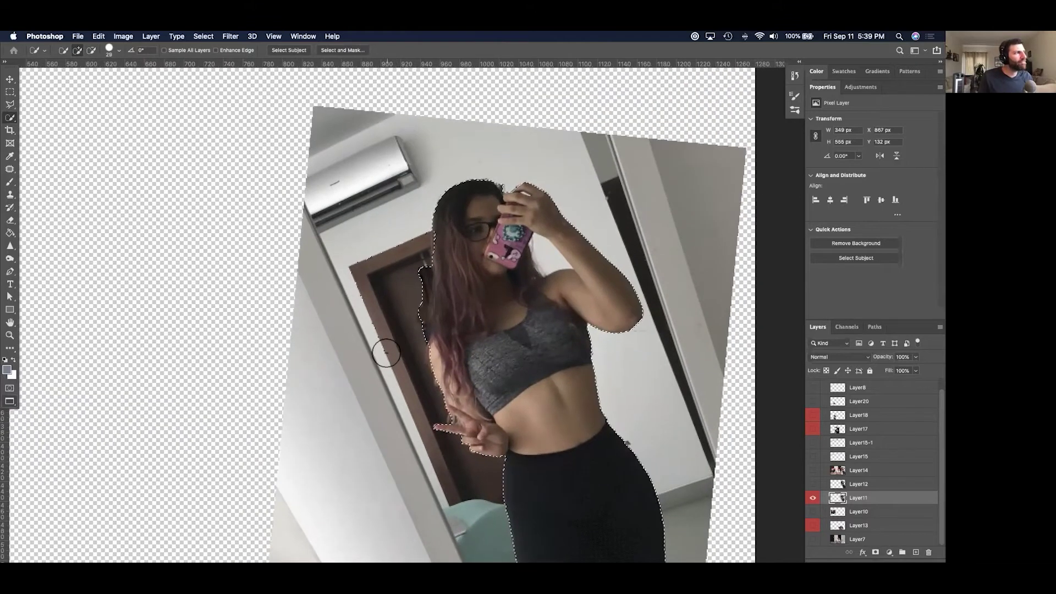
mouse_move(418, 297)
mouse_down()
mouse_move(413, 335)
mouse_move(414, 268)
mouse_up()
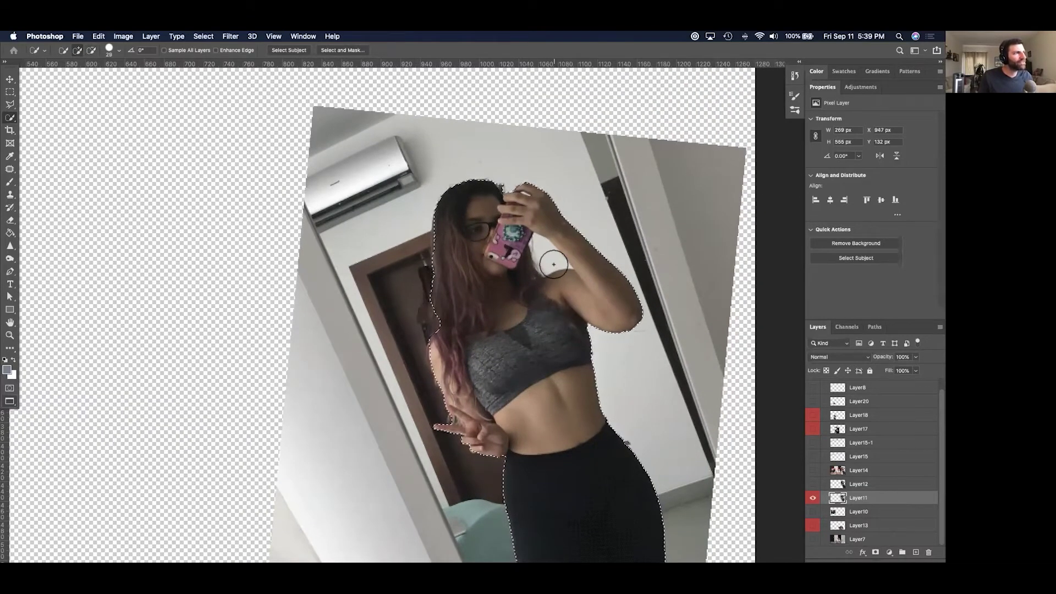
Set Quick Selection to subtract mode and move down to her lower body.
click(92, 50)
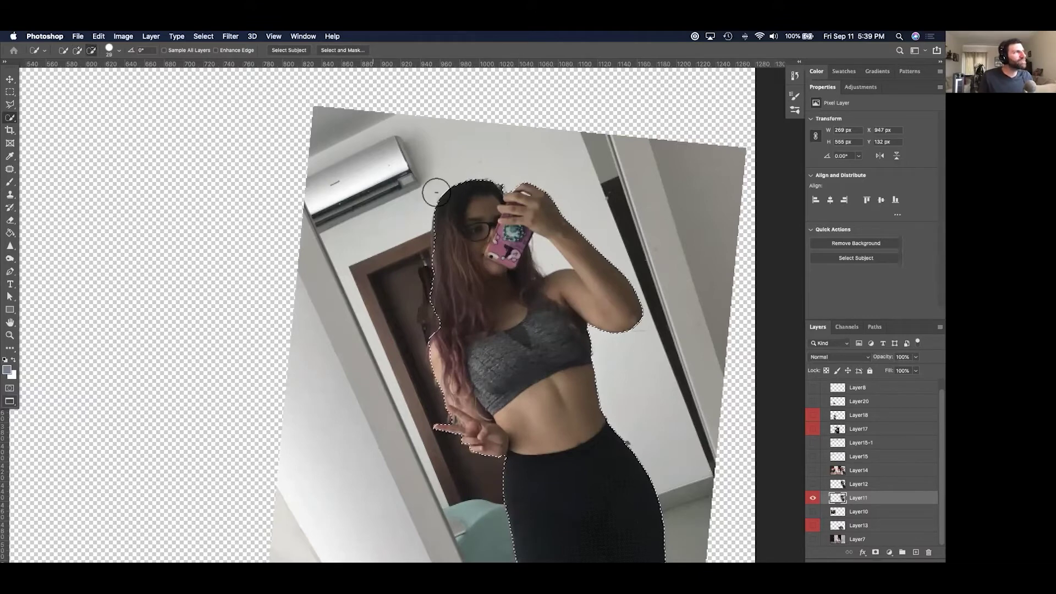
right_click(553, 256)
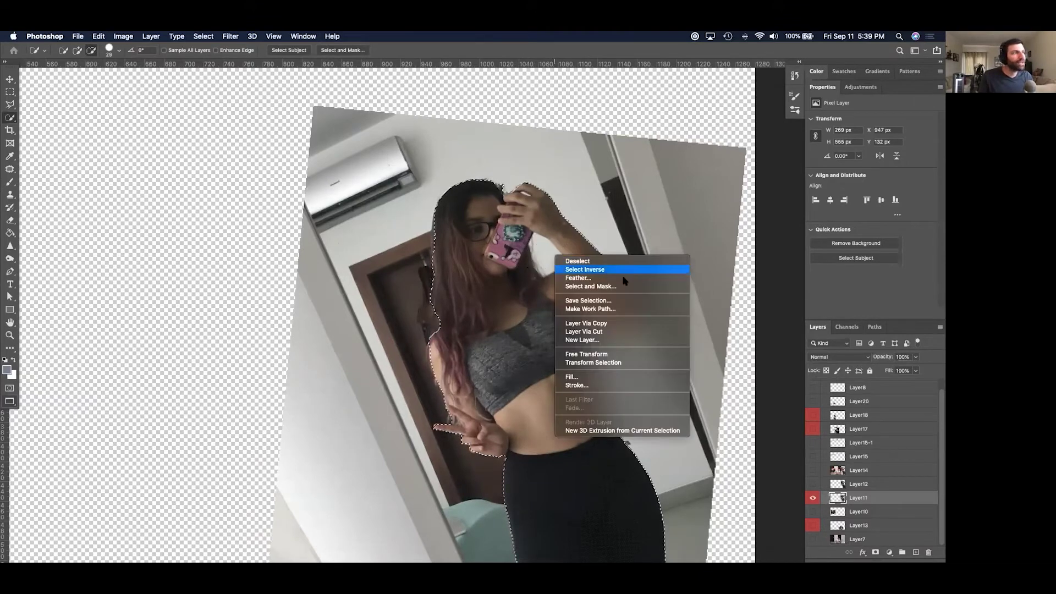
click(546, 252)
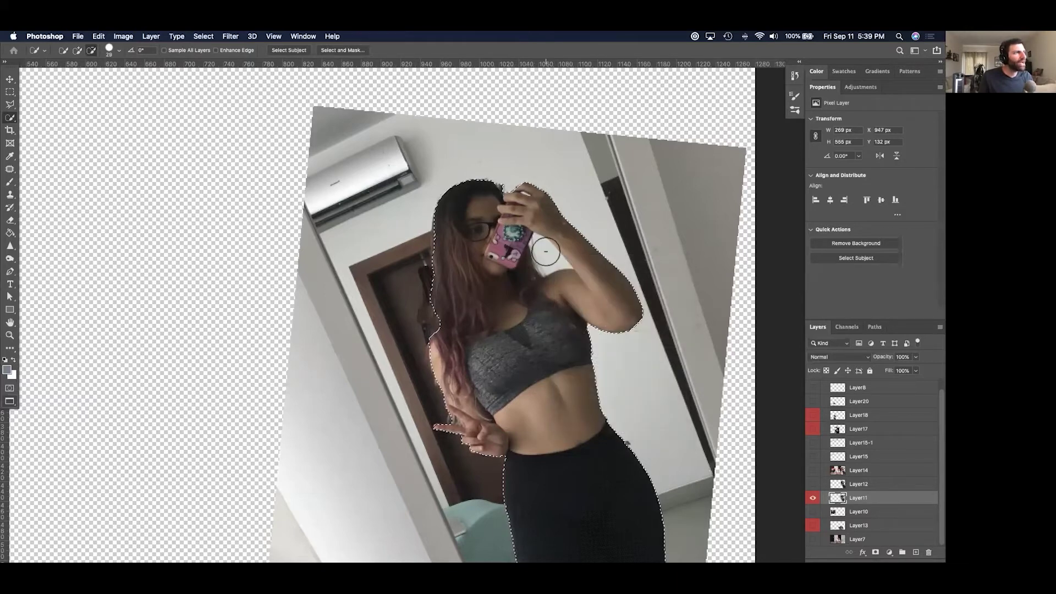
click(118, 51)
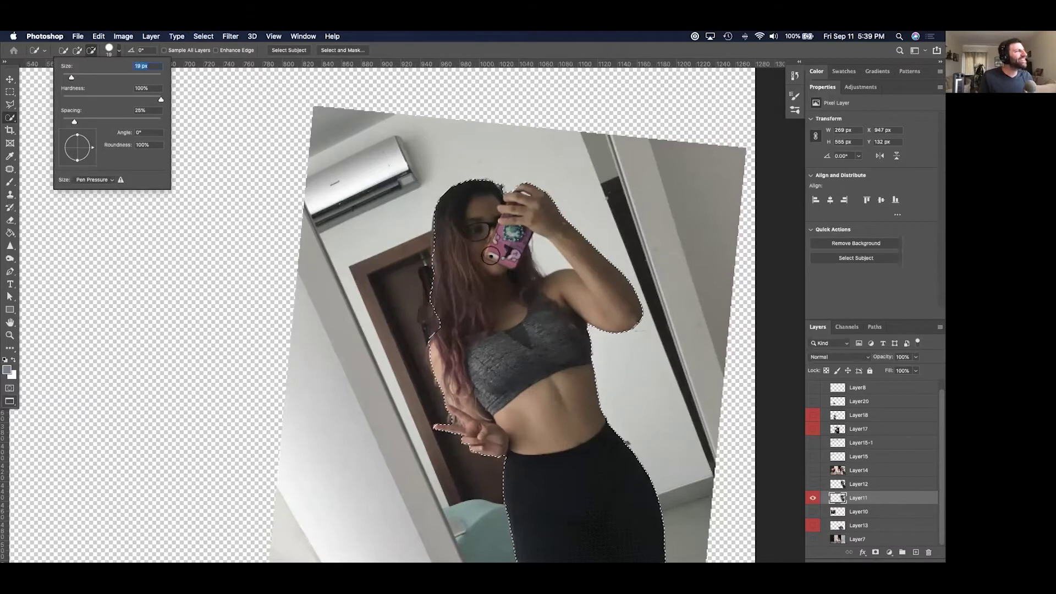
click(547, 263)
key(super+d)
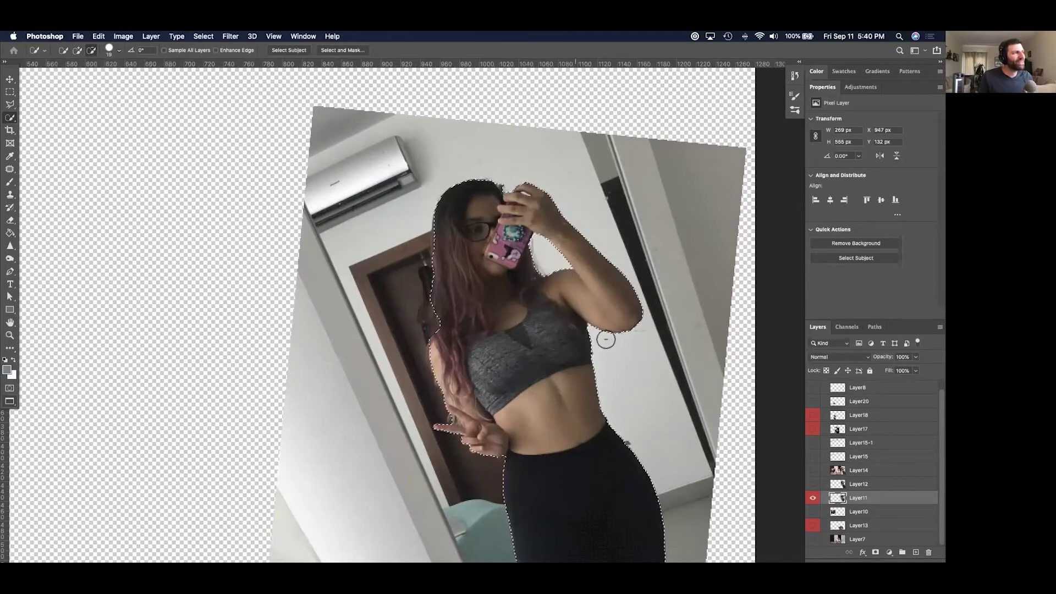
scroll(605, 336, down, 5)
scroll(546, 361, down, 5)
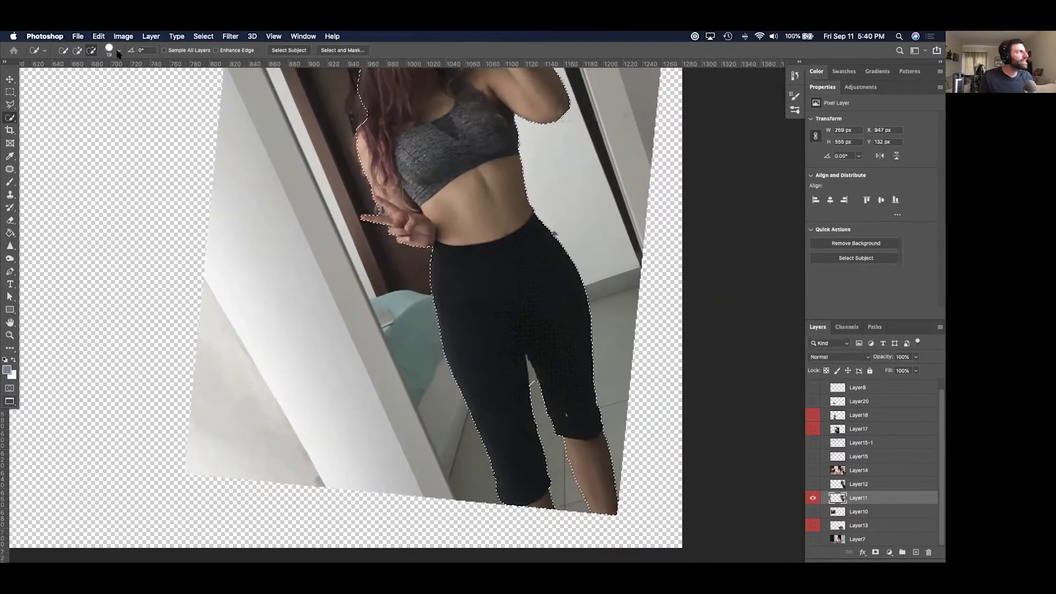
Shrink the brush to 12 px and remove the gap between her legs from the selection.
click(119, 50)
drag(73, 76, 68, 79)
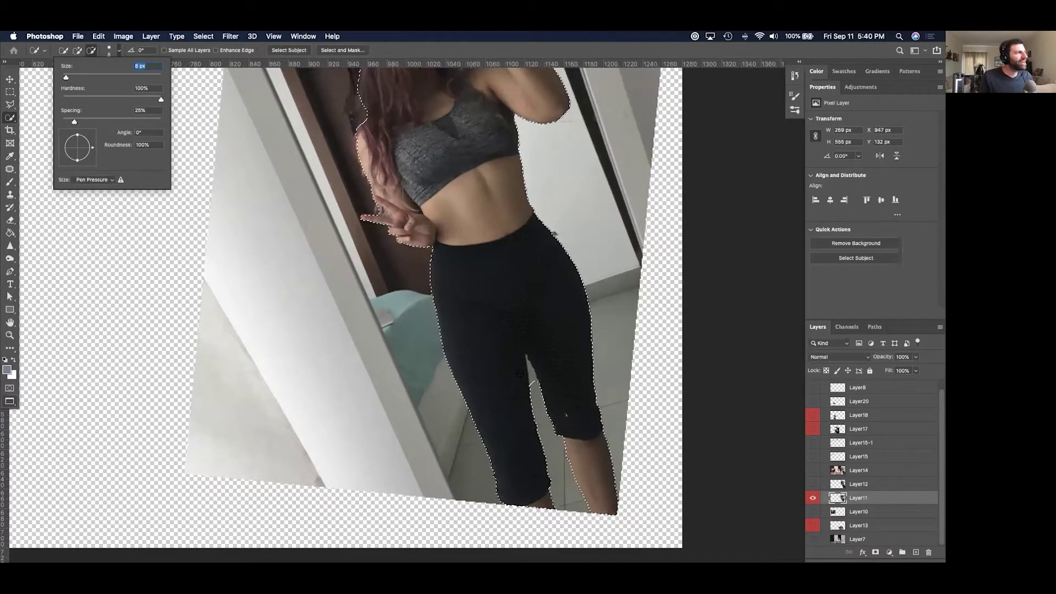
click(533, 381)
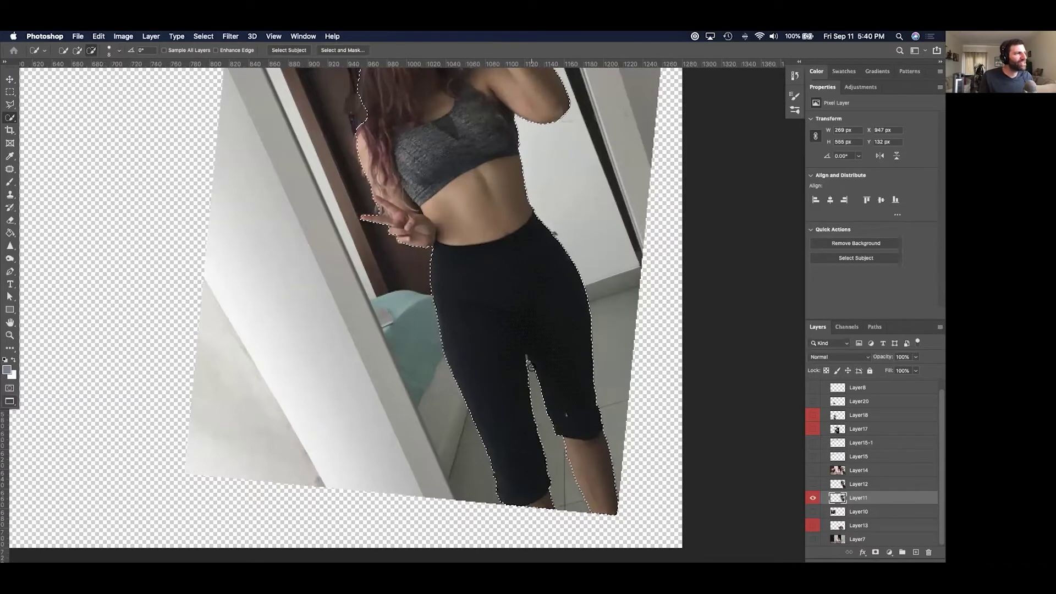
scroll(528, 388, up, 6)
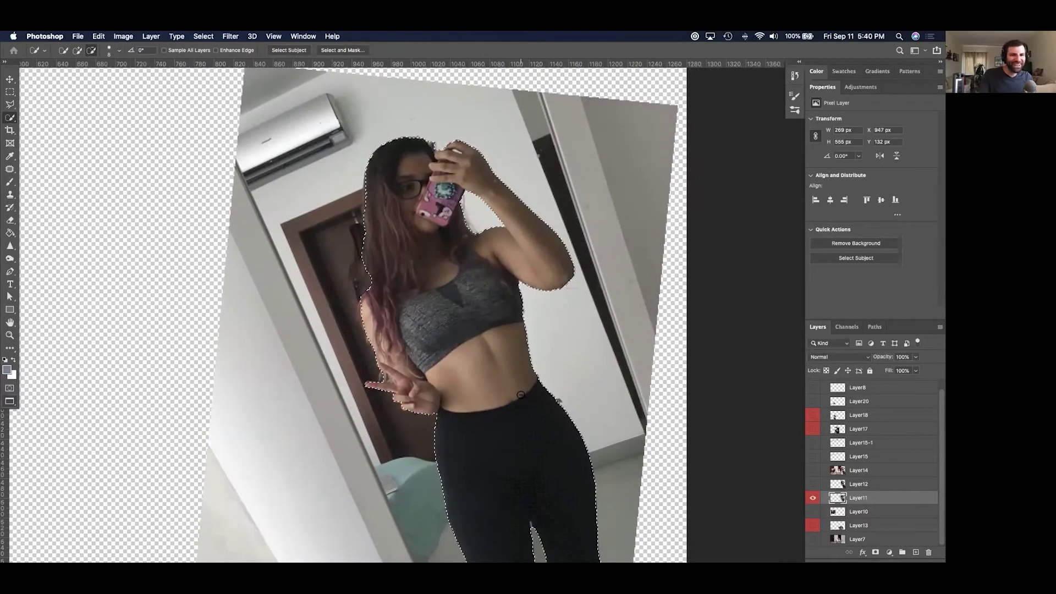
key(super+minus)
key(super+minus)
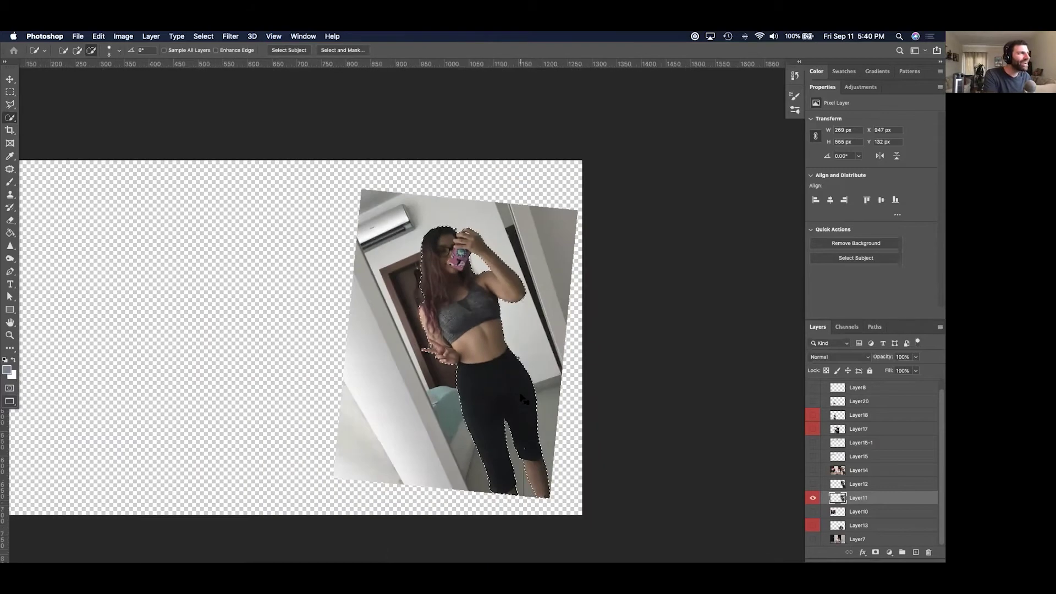
key(super+plus)
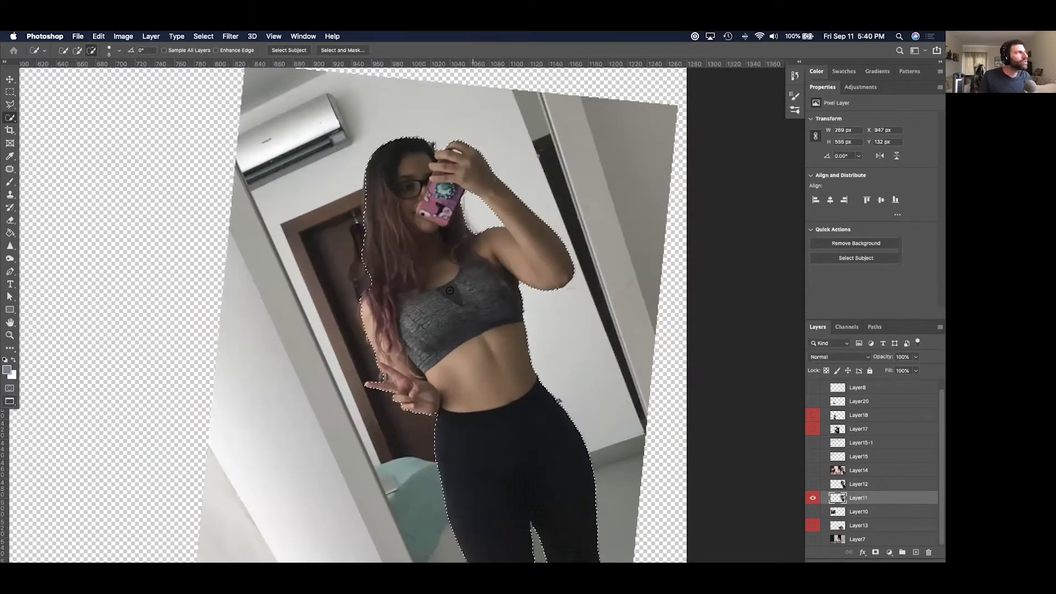
scroll(485, 295, down, 2)
scroll(485, 295, right, 2)
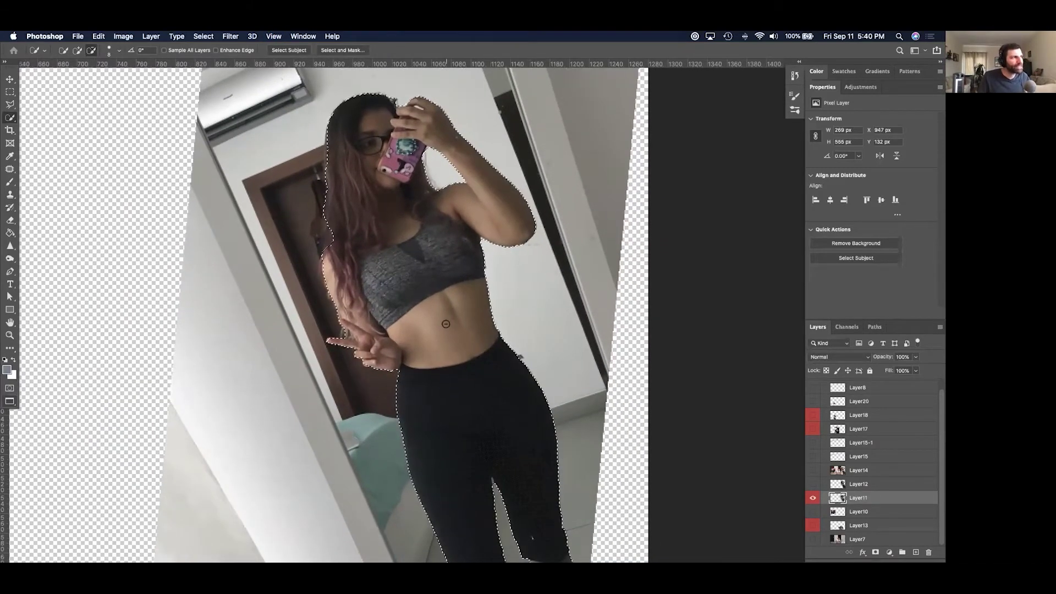
Open Select and Mask and set the edge detection radius to 2 px.
key(super+d)
click(356, 50)
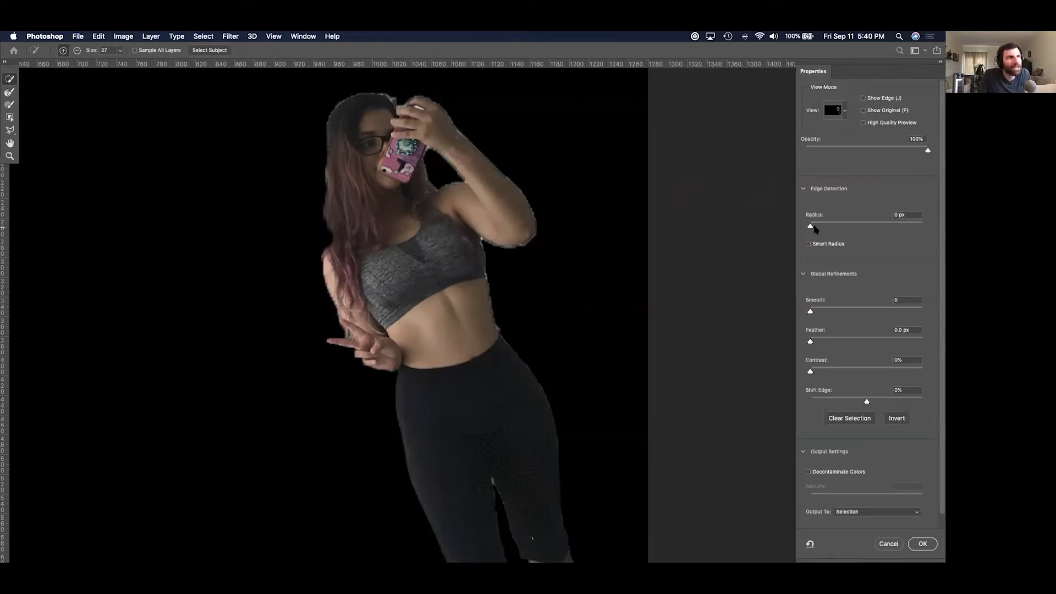
drag(819, 227, 823, 228)
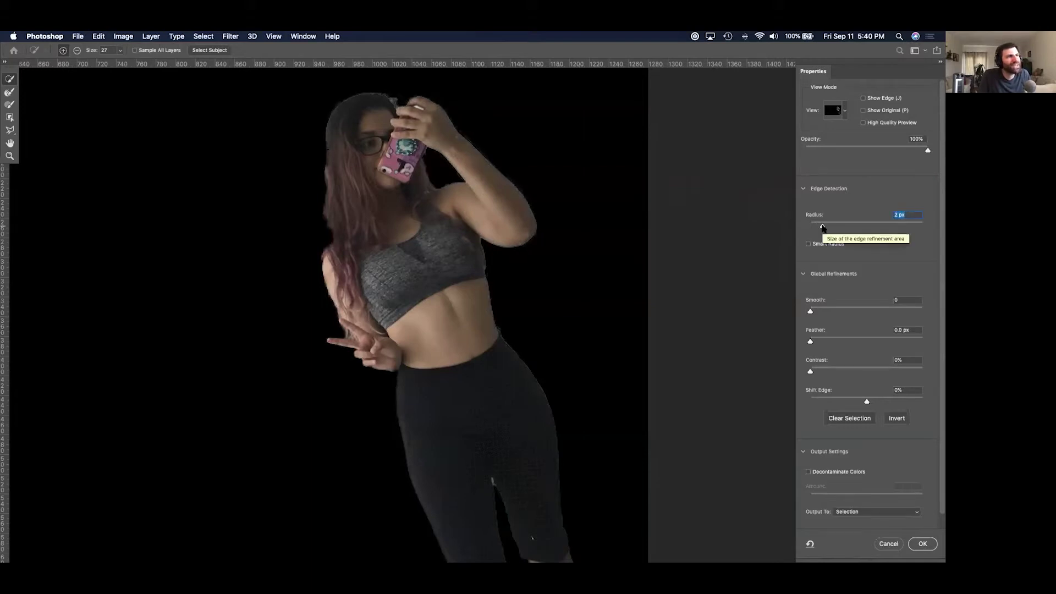
Compare against Show Original, then refine her hair edge with the Refine Edge Brush.
click(863, 111)
click(863, 111)
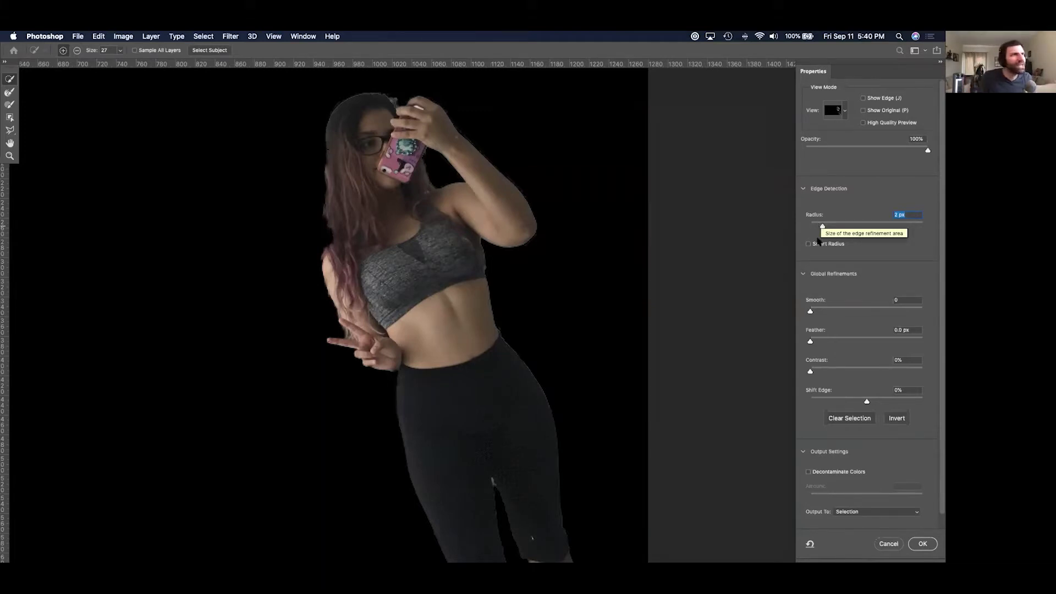
click(865, 110)
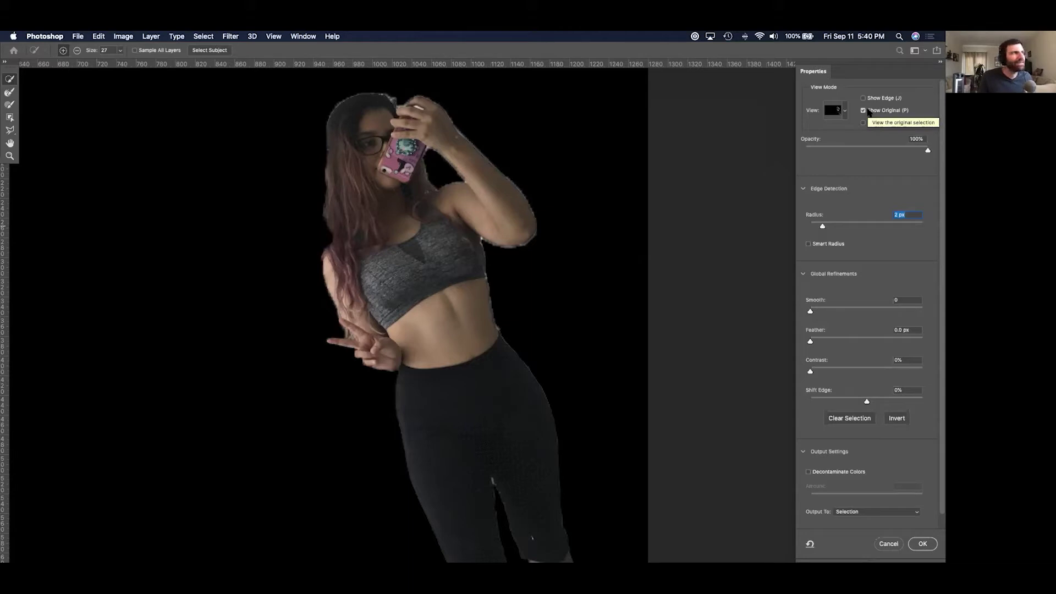
click(867, 111)
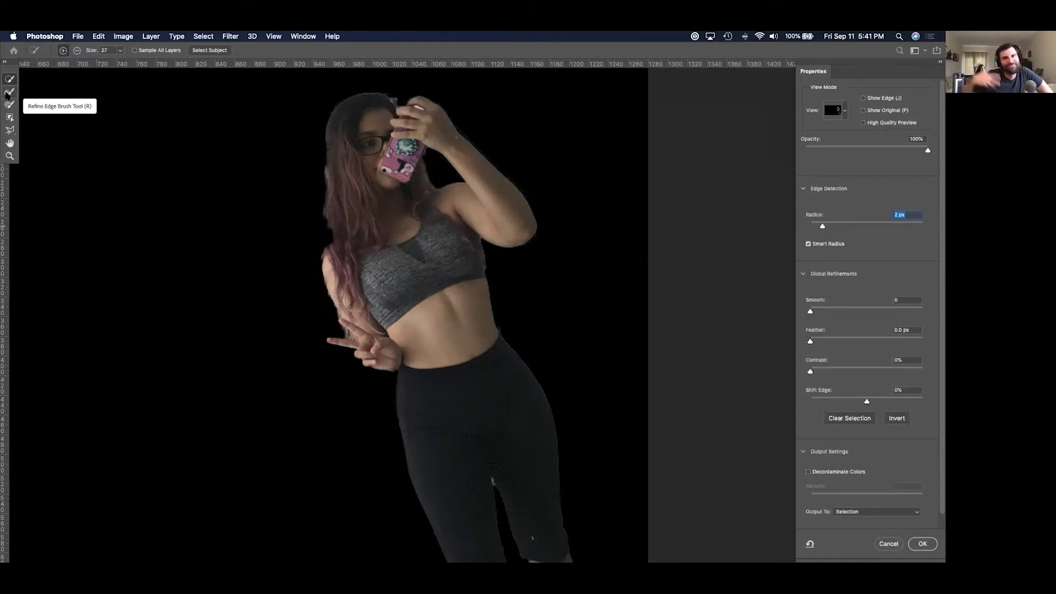
click(9, 93)
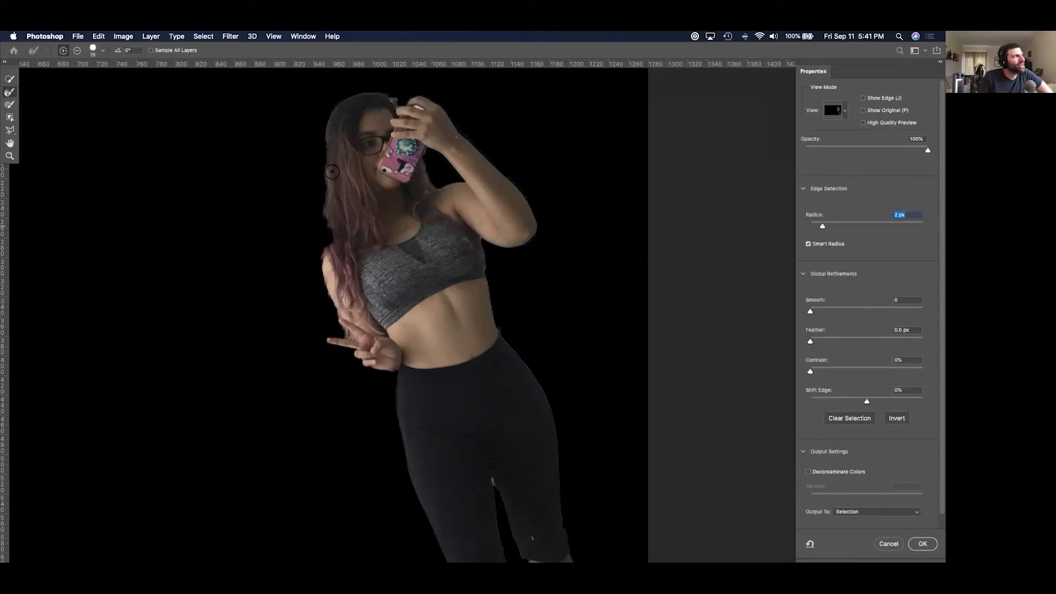
drag(333, 171, 332, 170)
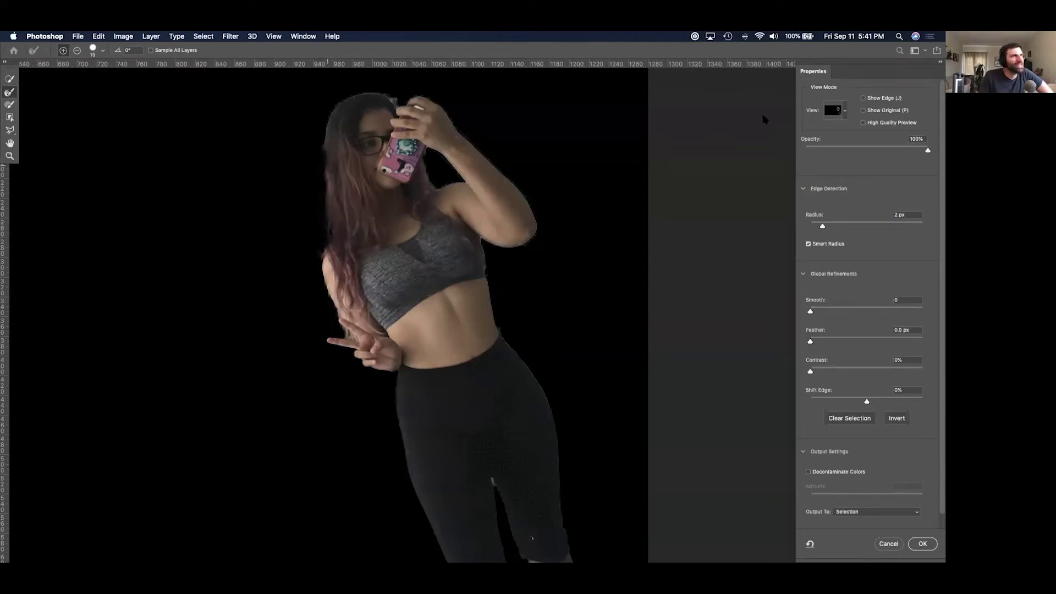
Preview on White, then add the hair's left edge and remove the door frame with Quick Selection.
click(845, 108)
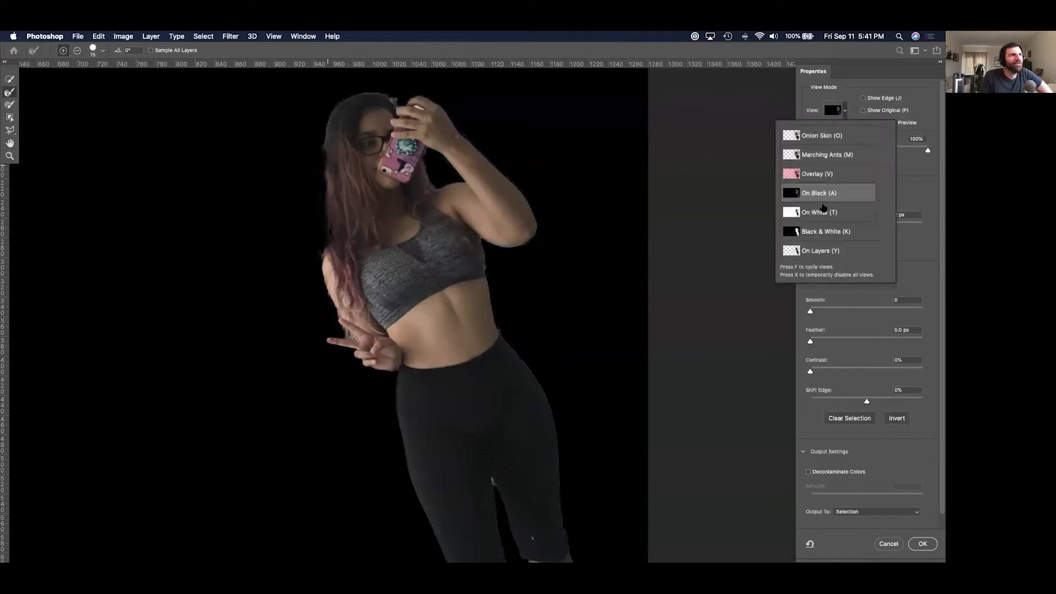
click(820, 212)
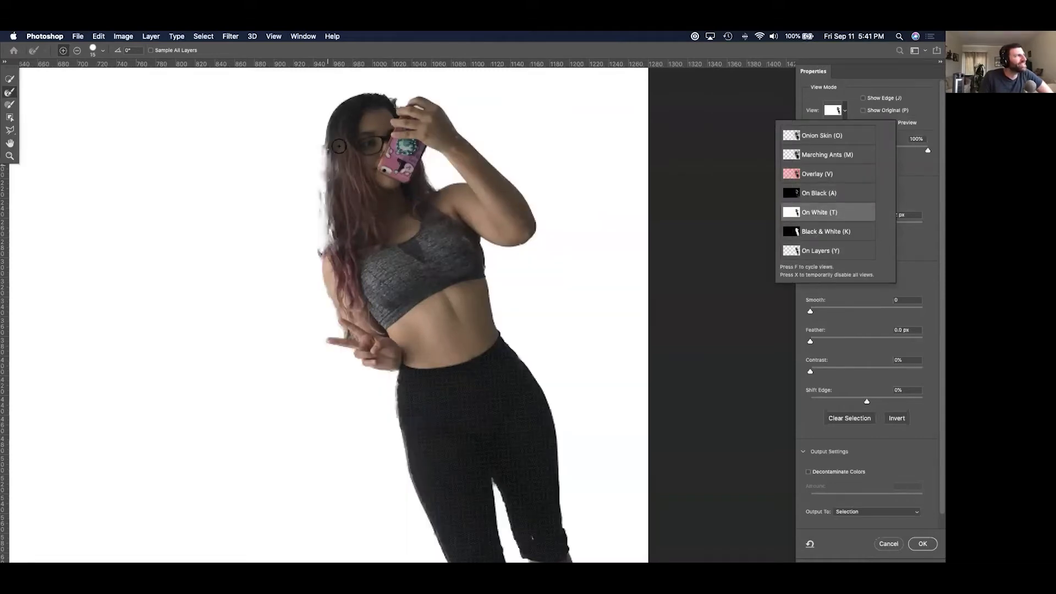
click(335, 148)
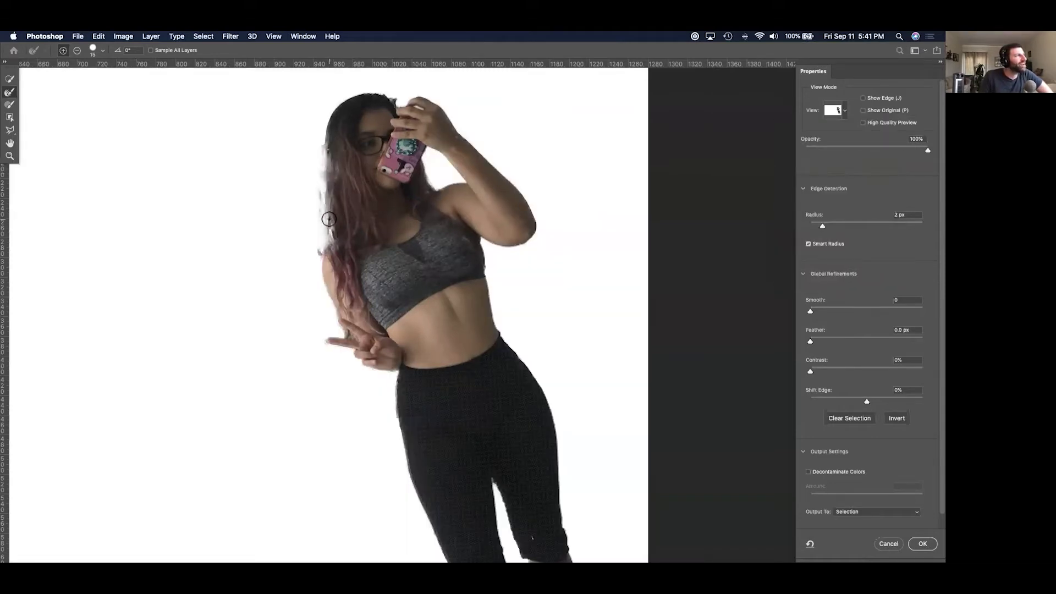
click(11, 79)
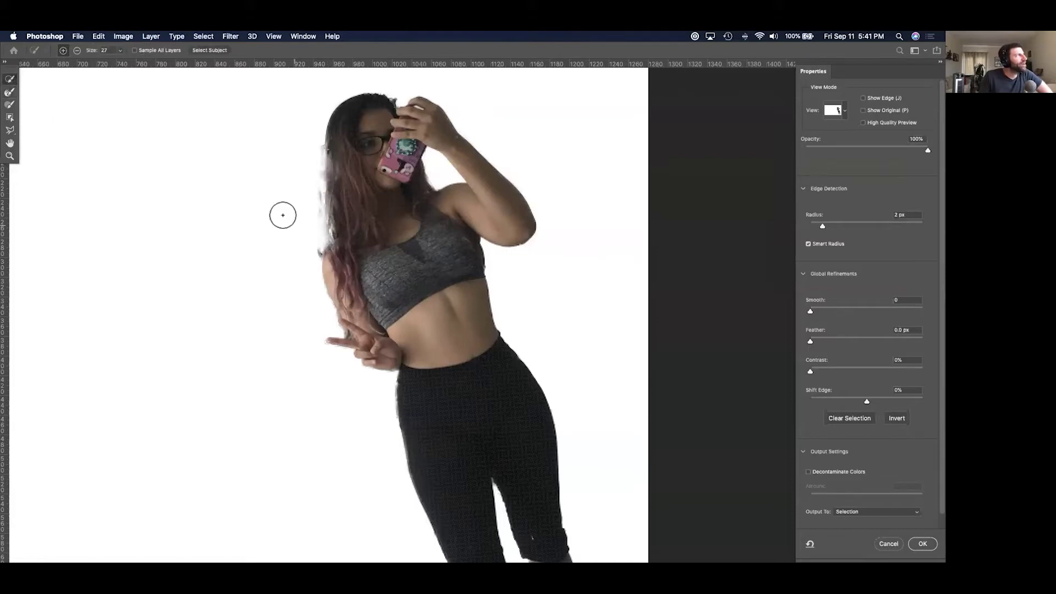
click(343, 219)
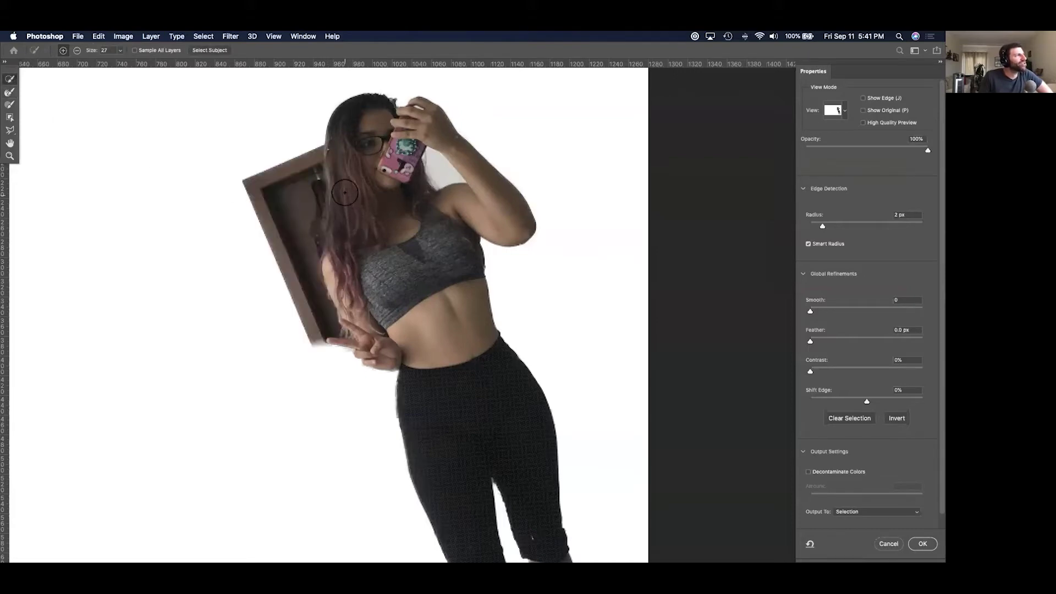
alt+click(322, 142)
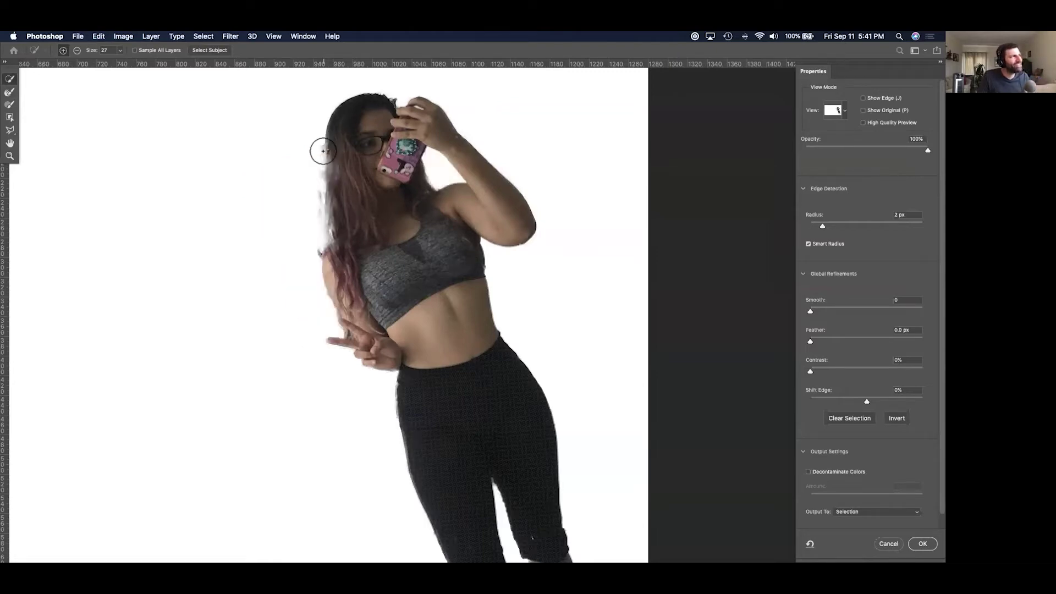
Switch to the Refine Edge Brush and toggle its subtract and add modes along her hair.
click(10, 104)
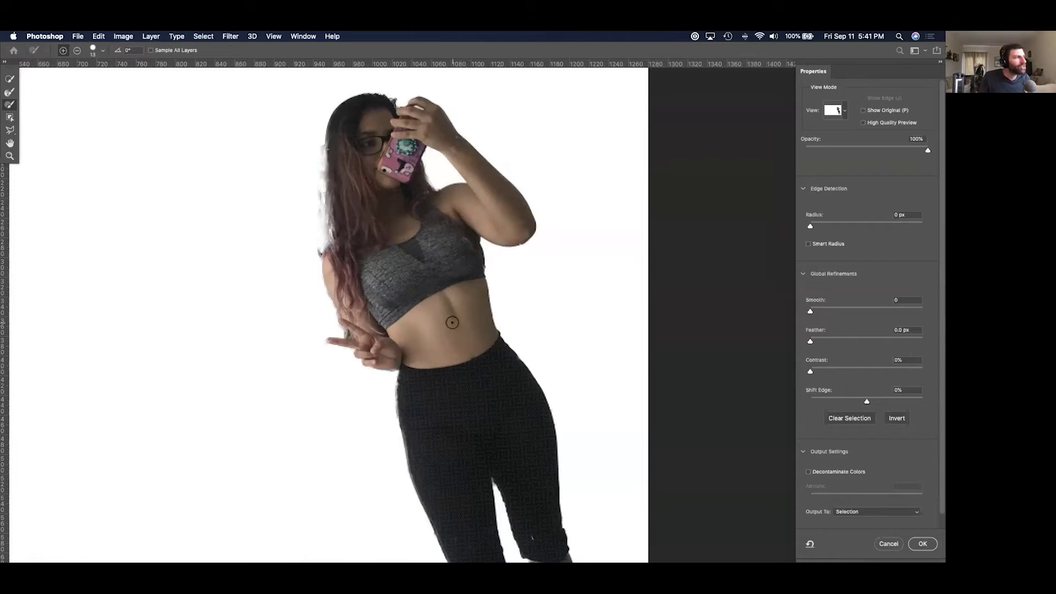
scroll(467, 407, down, 5)
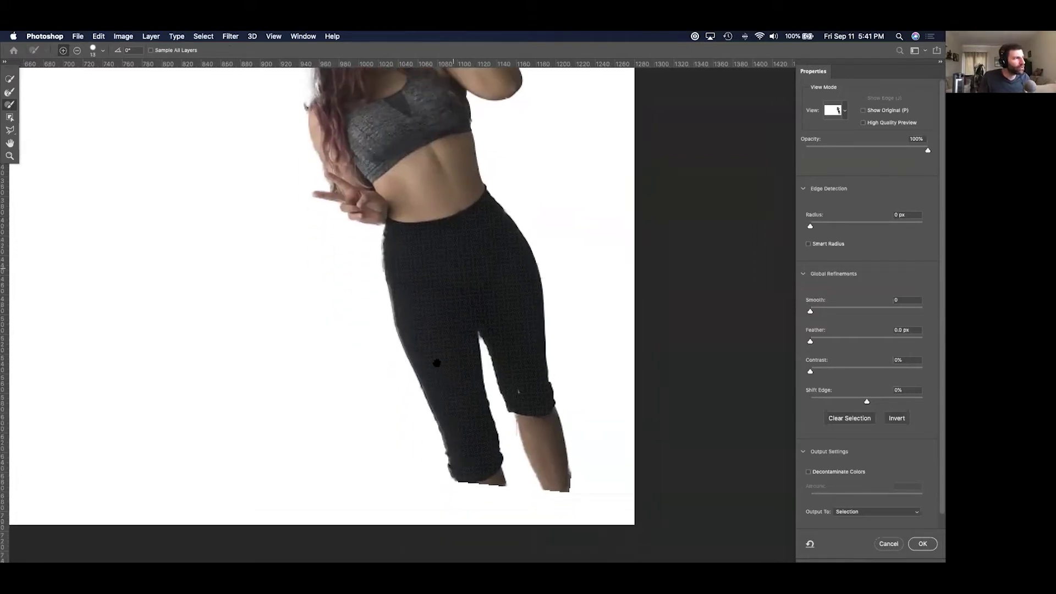
scroll(431, 358, up, 4)
scroll(428, 379, left, 3)
key(alt)
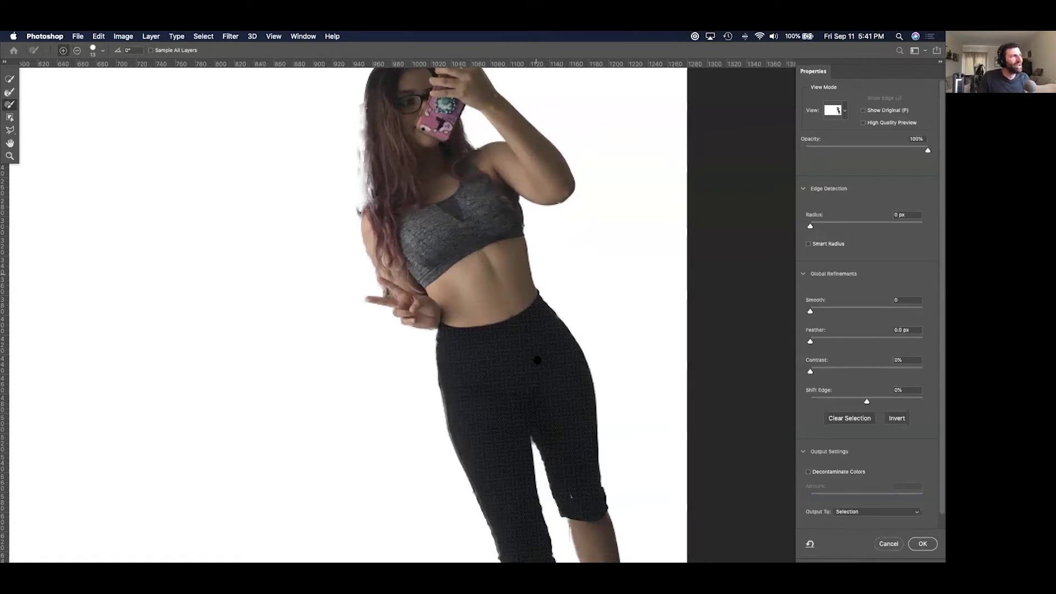
scroll(537, 360, up, 5)
click(77, 51)
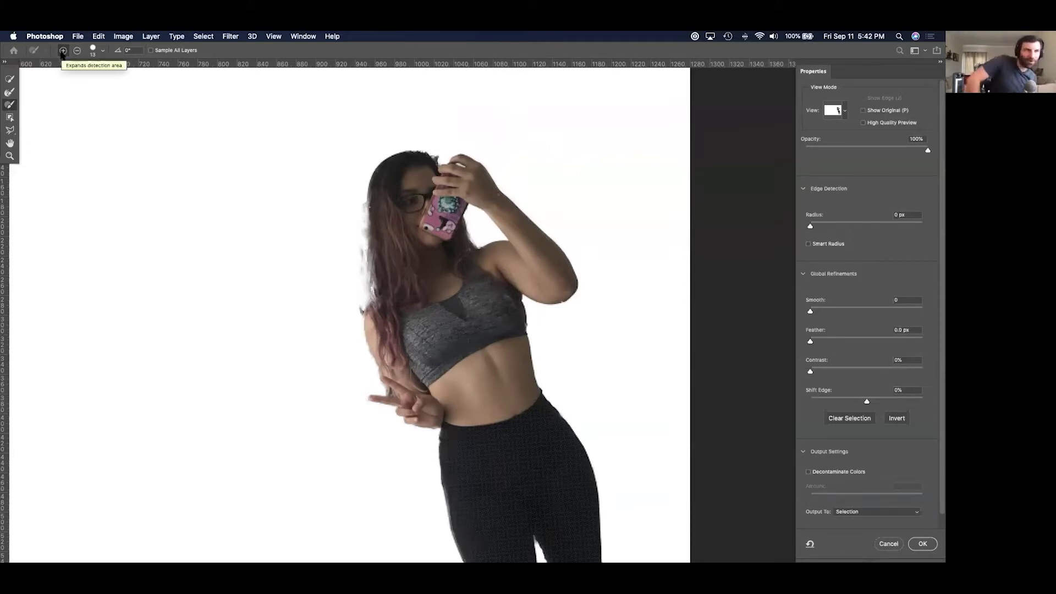
click(63, 50)
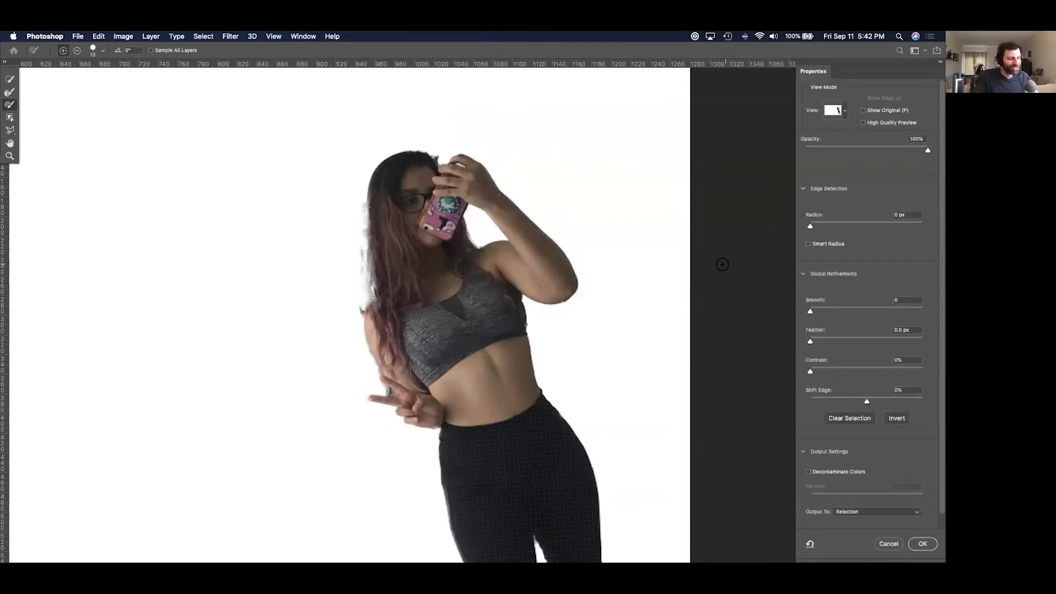
Apply the refined selection, invert it and delete the background, then undo the deletion.
key(Return)
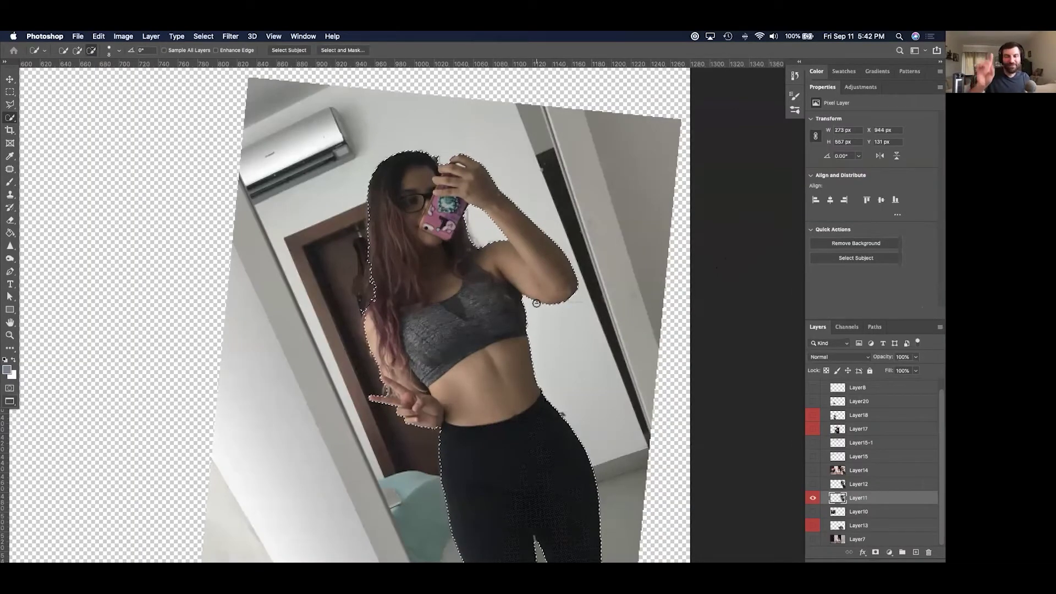
right_click(495, 284)
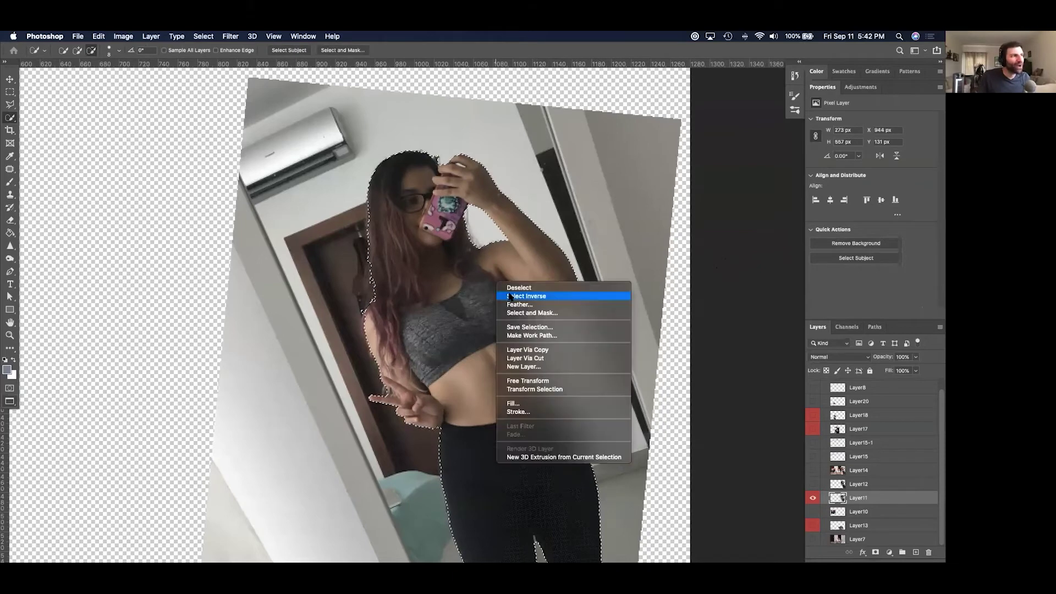
click(511, 296)
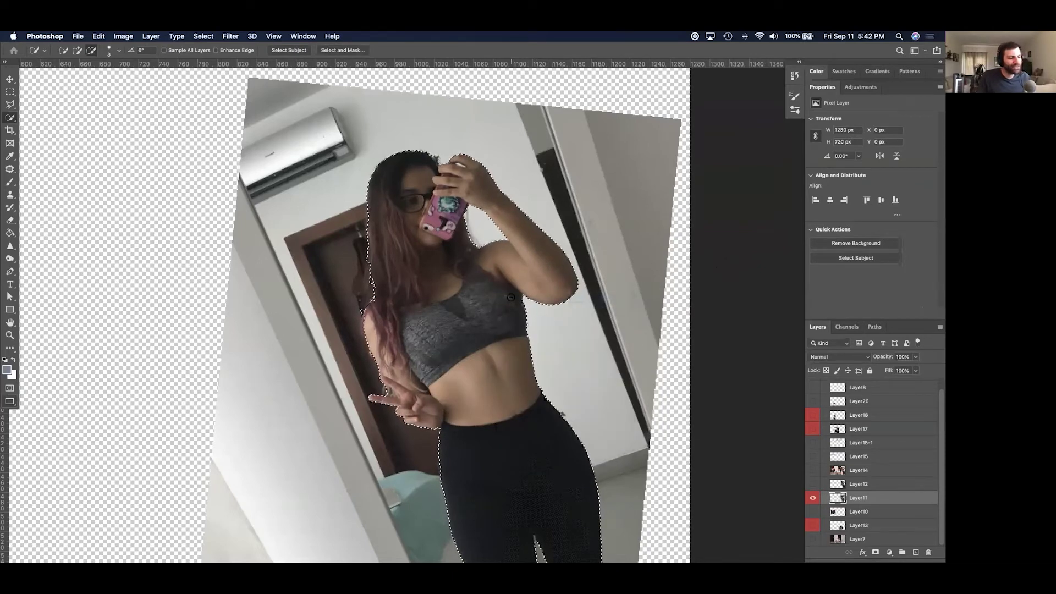
key(Delete)
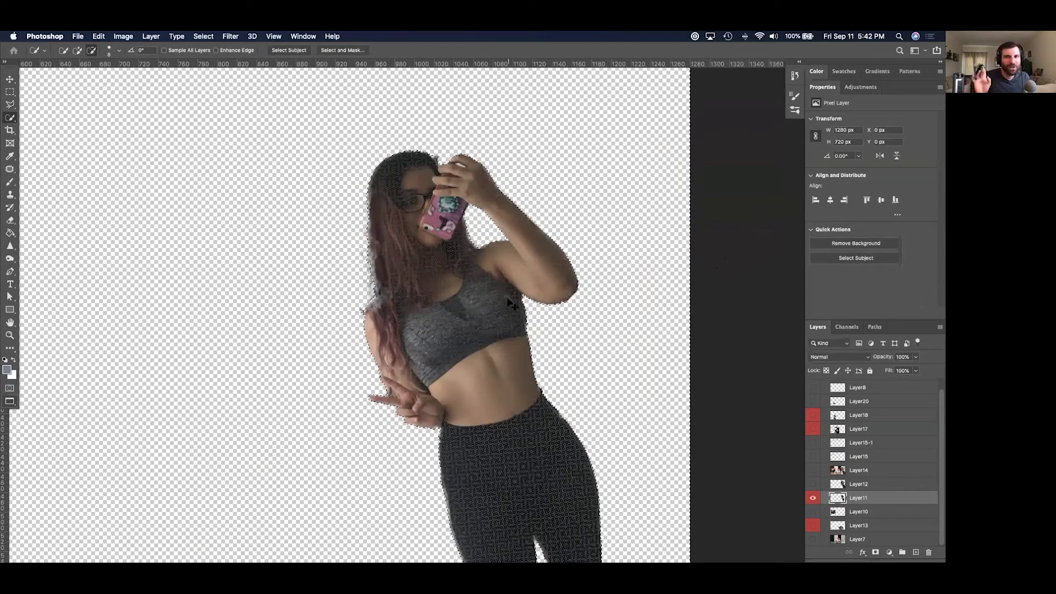
key(super+z)
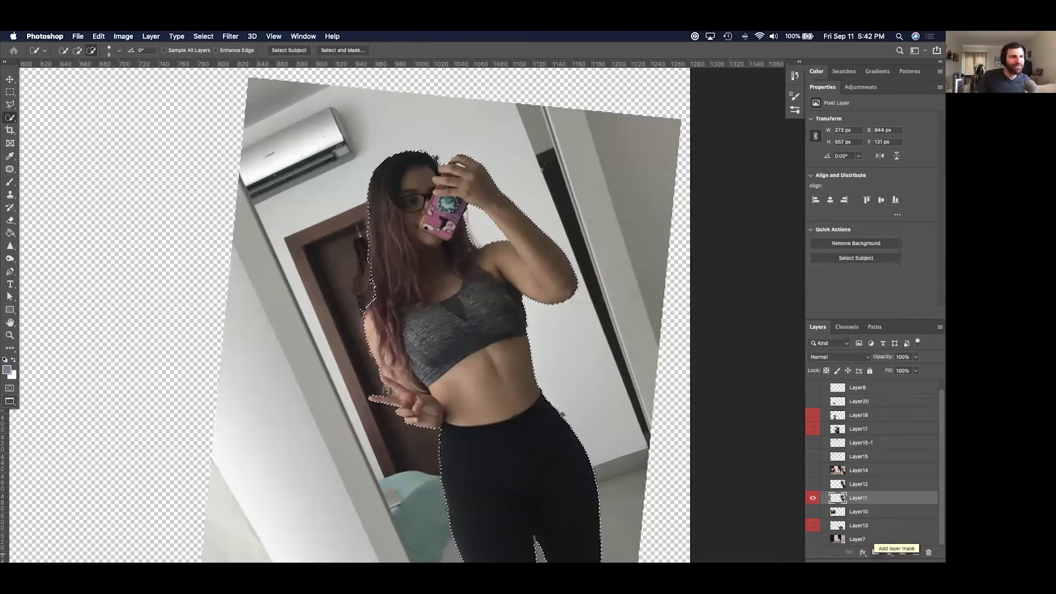
Add a layer mask from the selection, then undo, redo and trash it to compare.
click(876, 552)
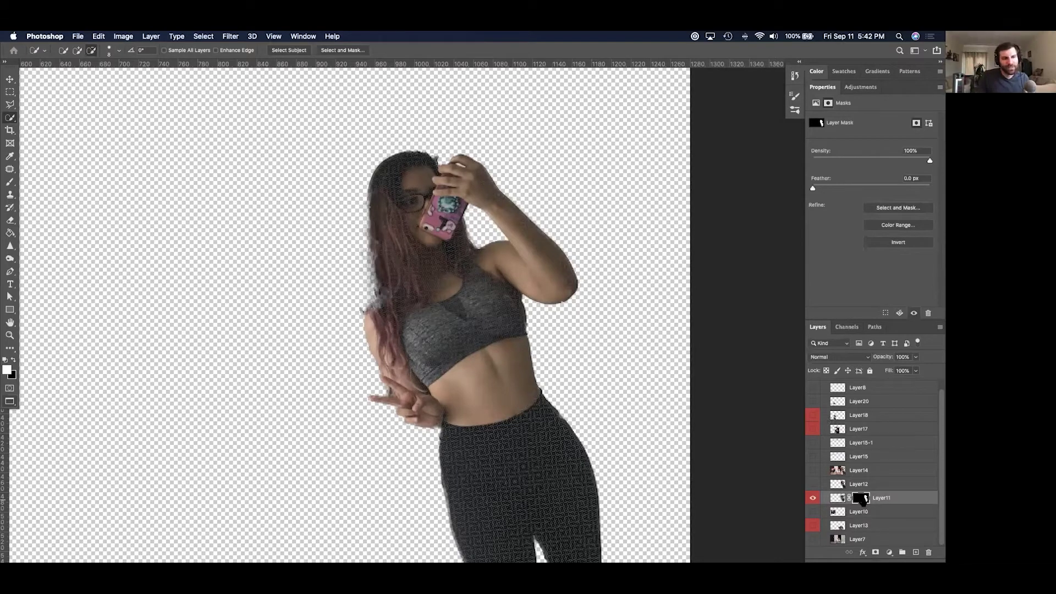
click(488, 354)
key(super+z)
key(super+z)
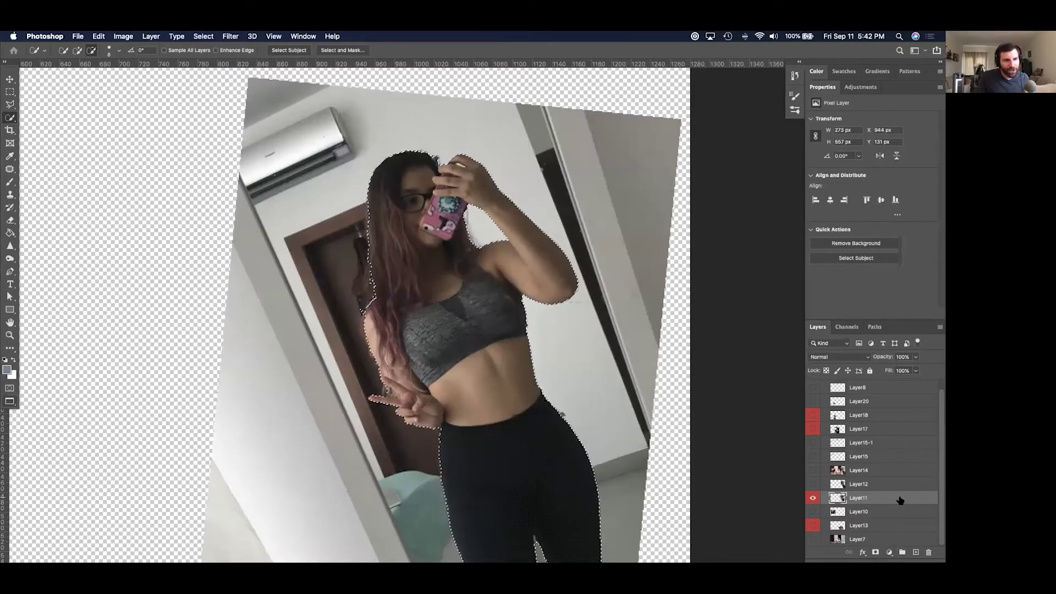
key(super+shift+z)
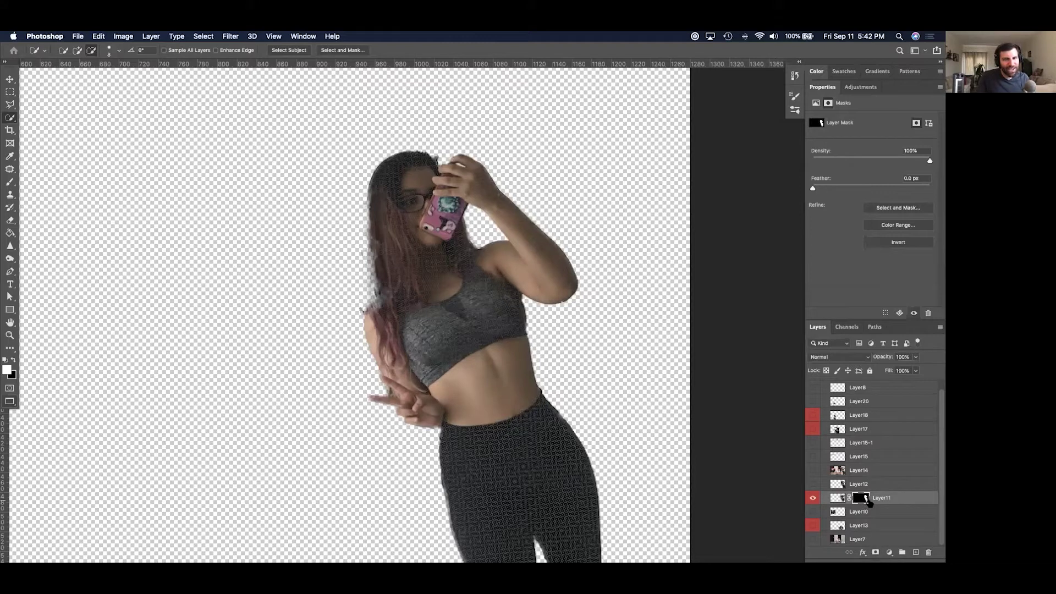
drag(861, 499, 929, 552)
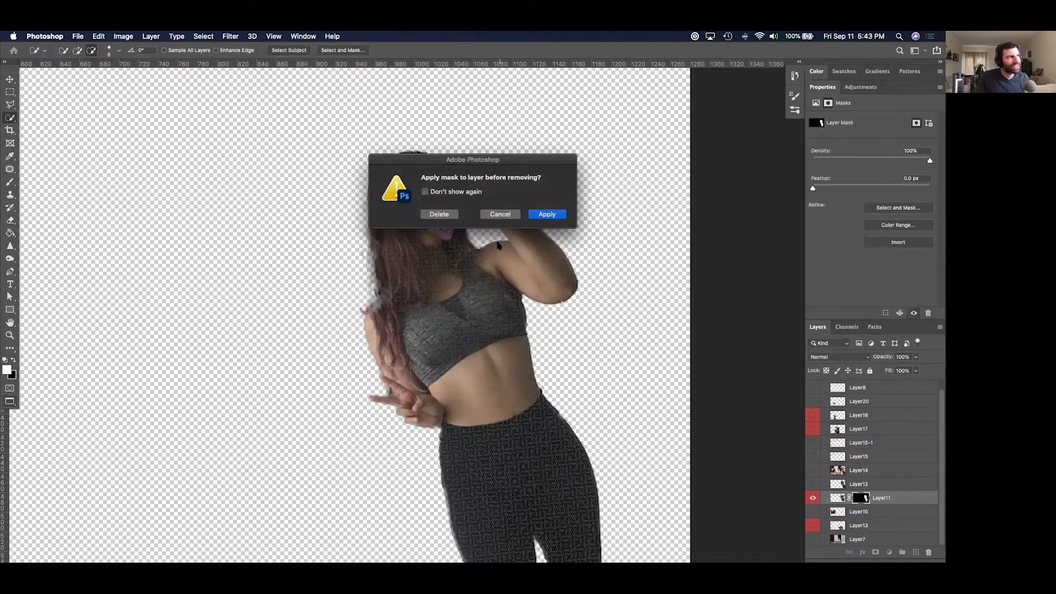
click(440, 214)
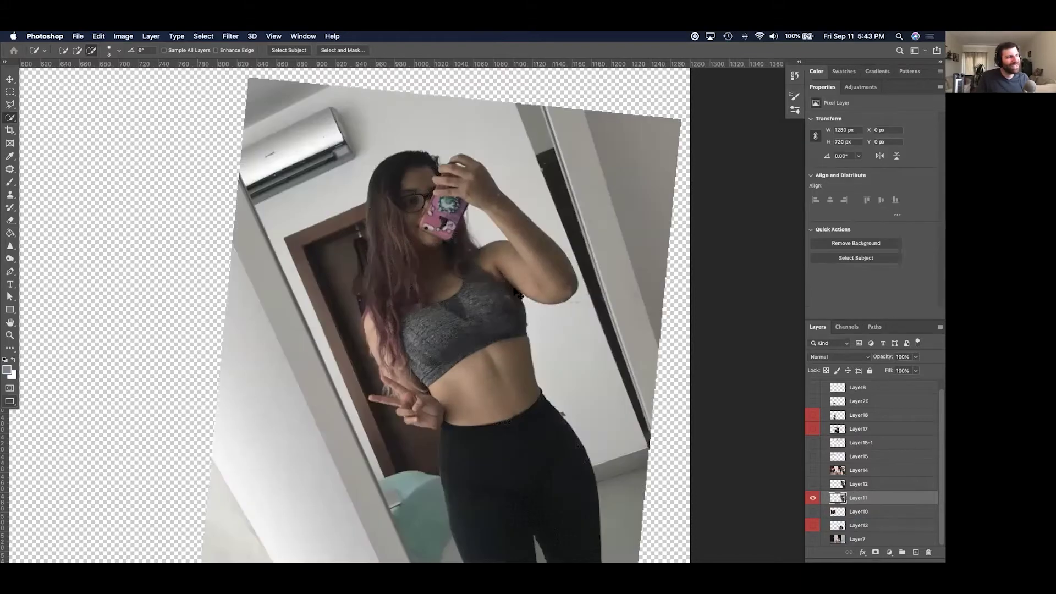
key(super+z)
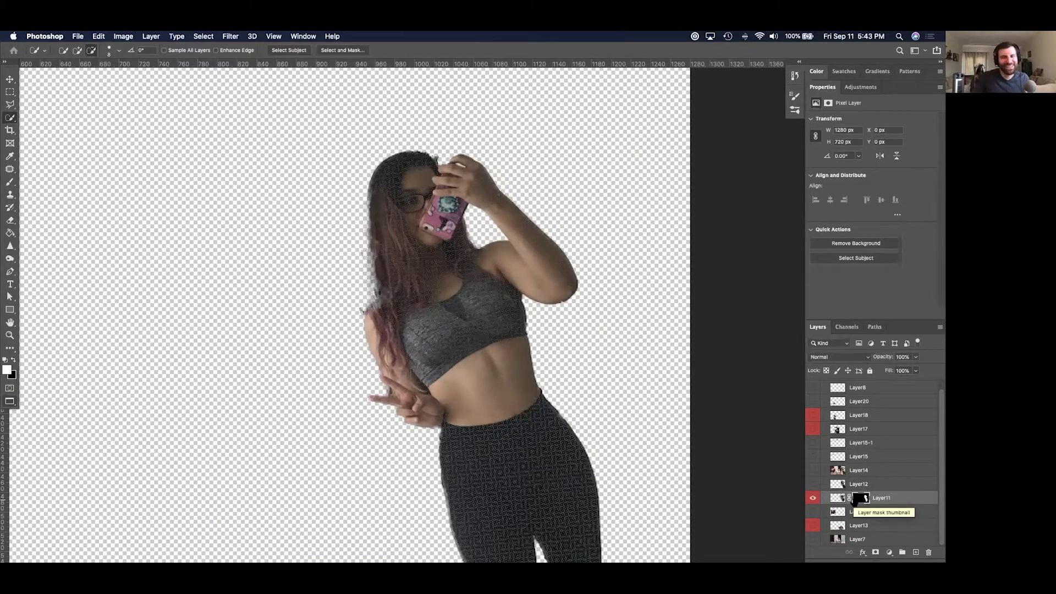
key(super+z)
key(super+shift+z)
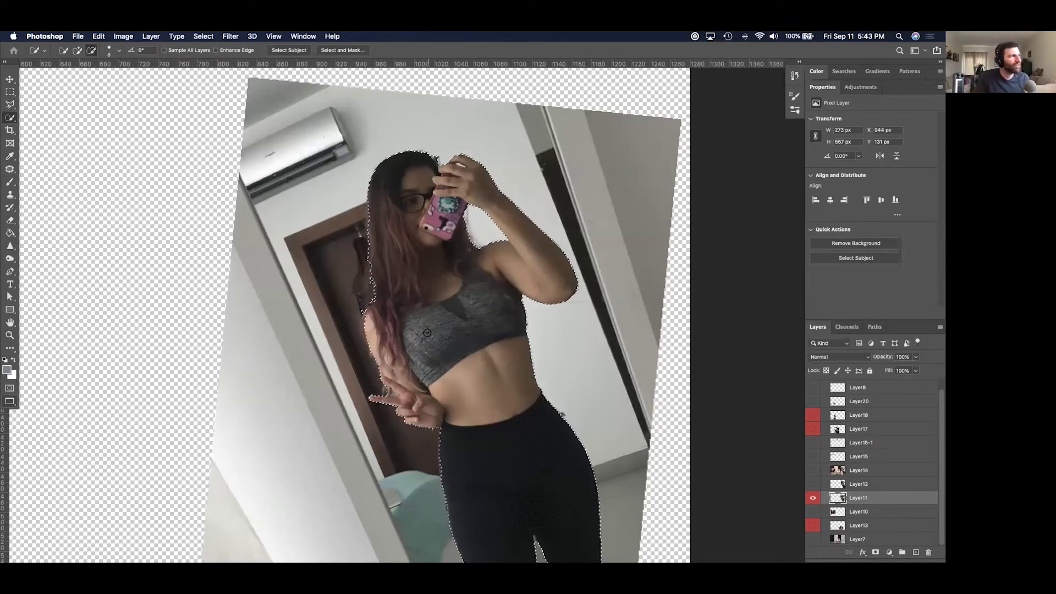
Re-add the layer mask, show Layer12, and close the document without saving.
click(876, 553)
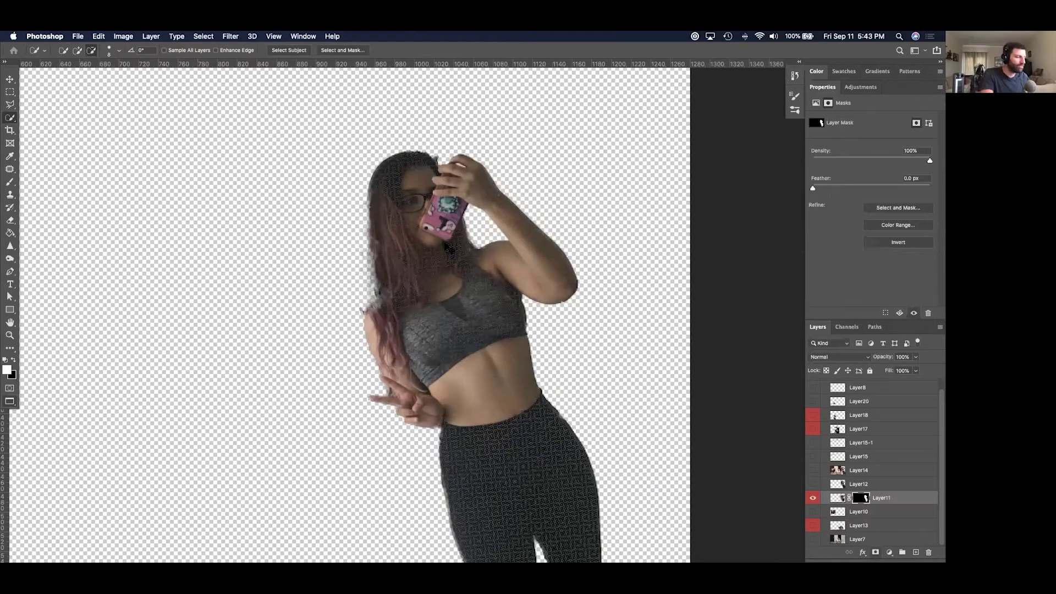
key(super+minus)
key(super+minus)
key(super+plus)
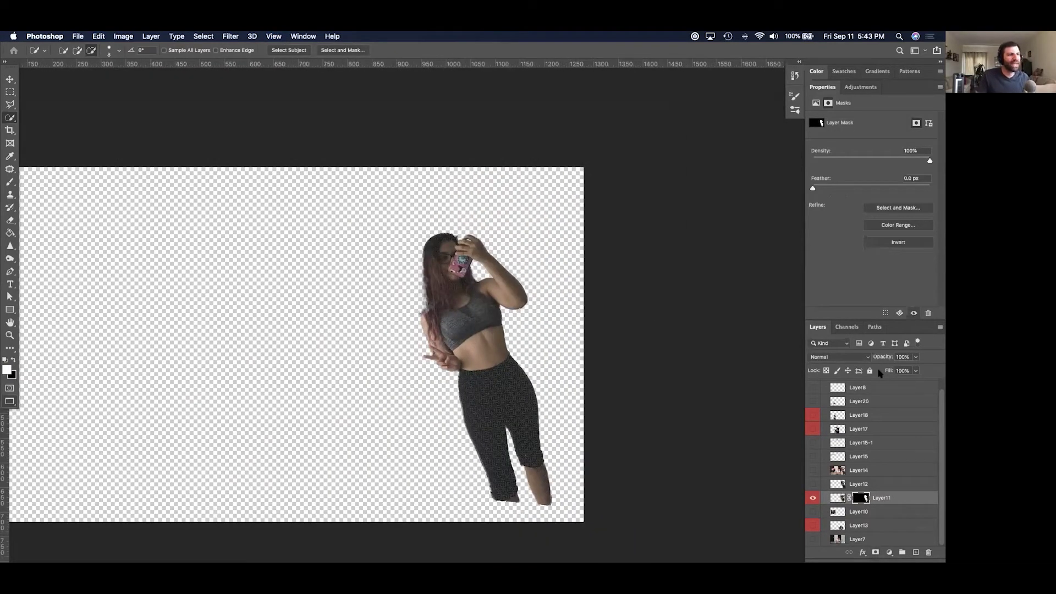
click(814, 484)
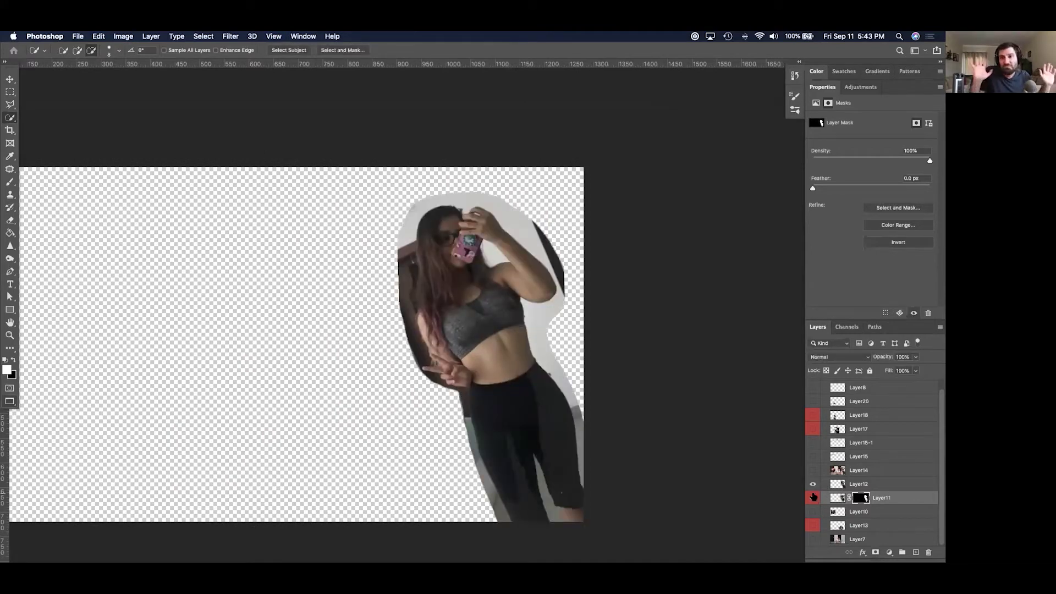
key(super+w)
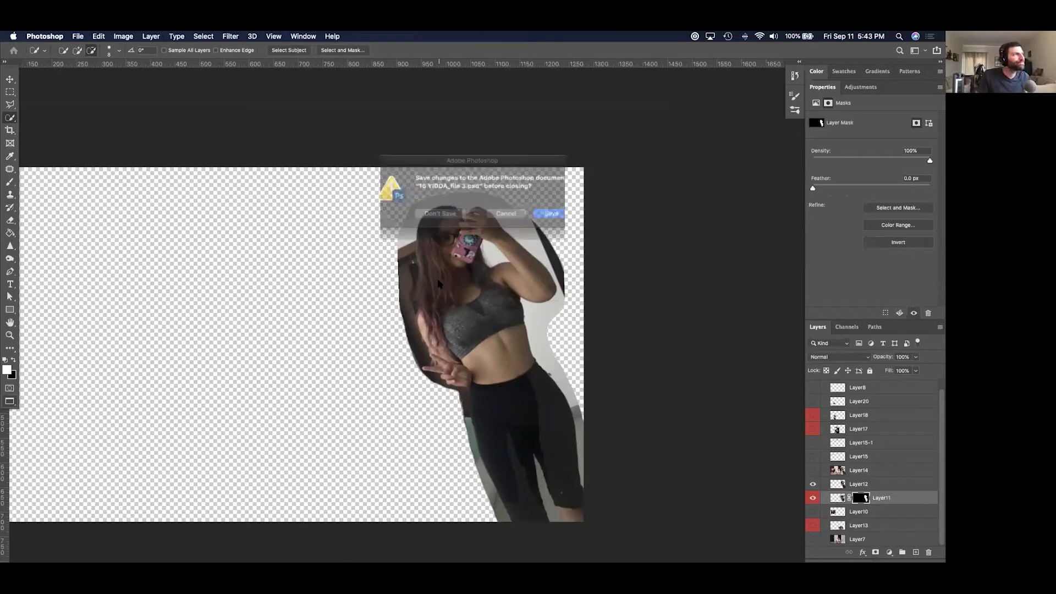
key(super+d)
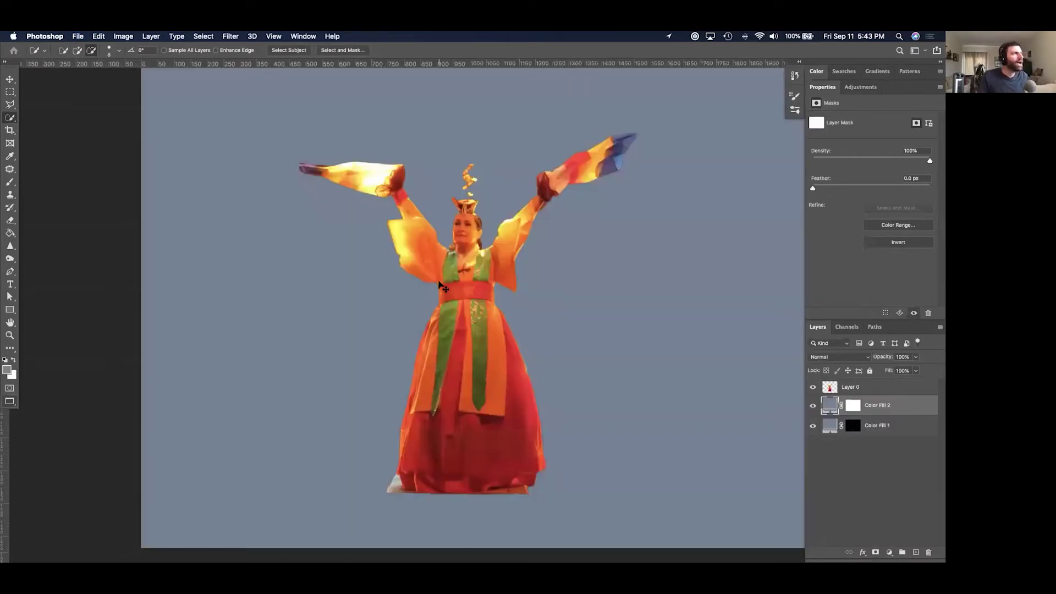
Quick Look the Deportes favoritos thumbnail .psd in Finder, then open it in Photoshop.
key(super+Tab)
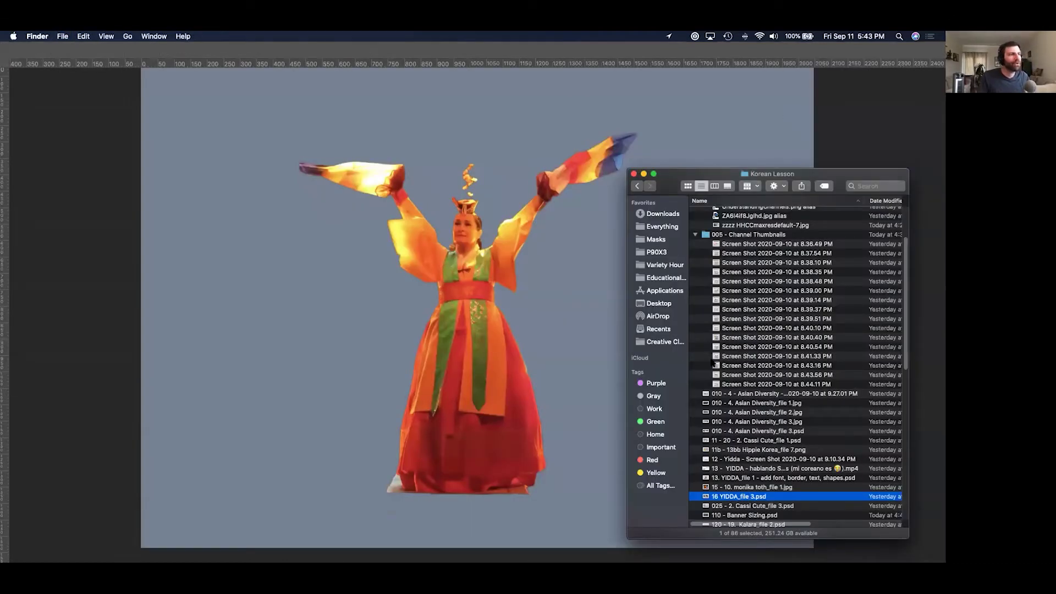
key(Down)
key(space)
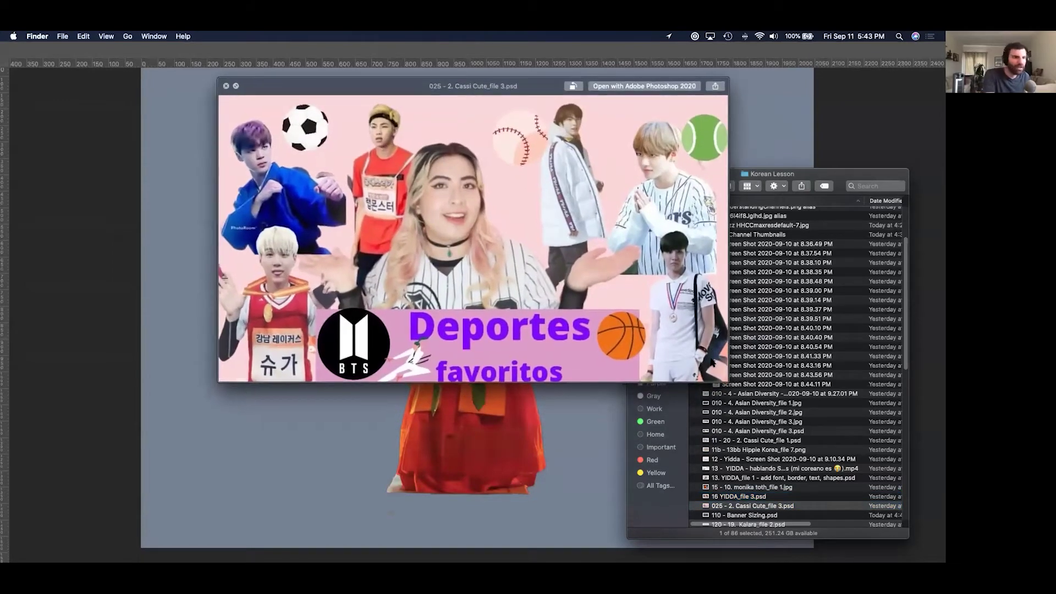
key(space)
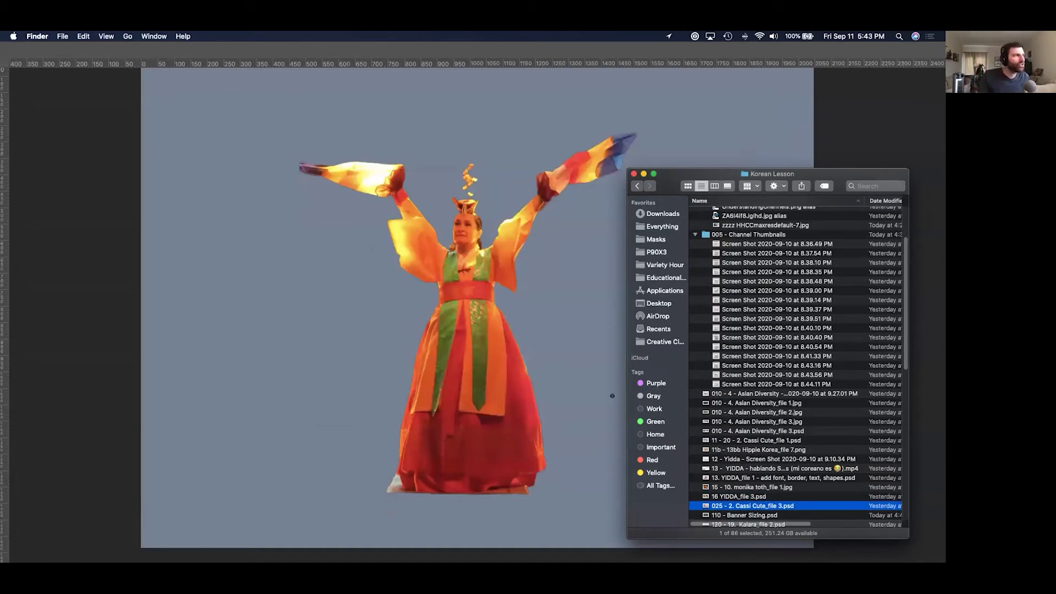
key(super+o)
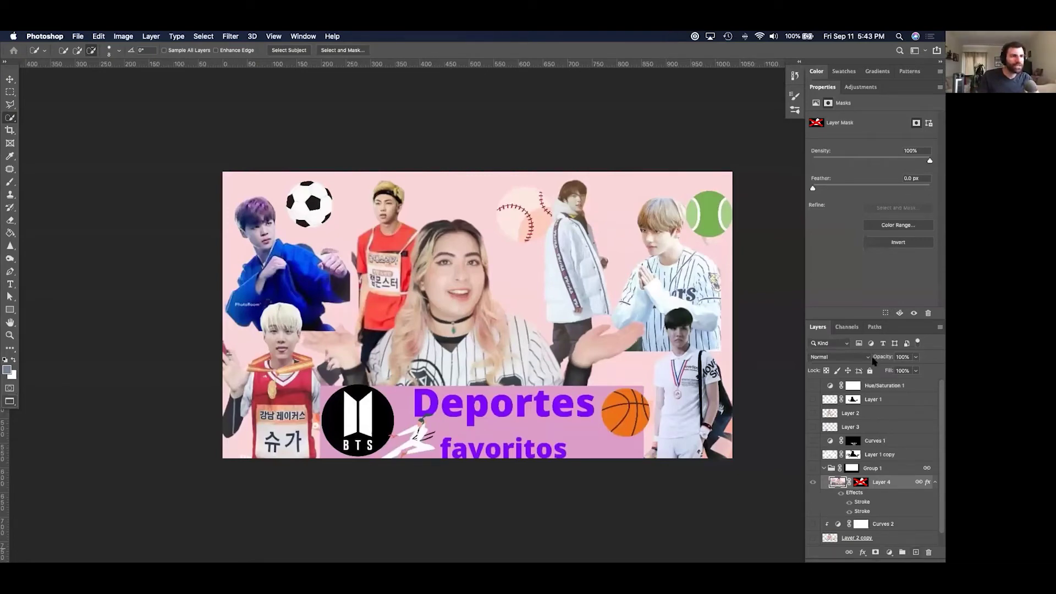
Add a Black & White adjustment layer, move it to the top of the stack, and zoom out.
right_click(887, 402)
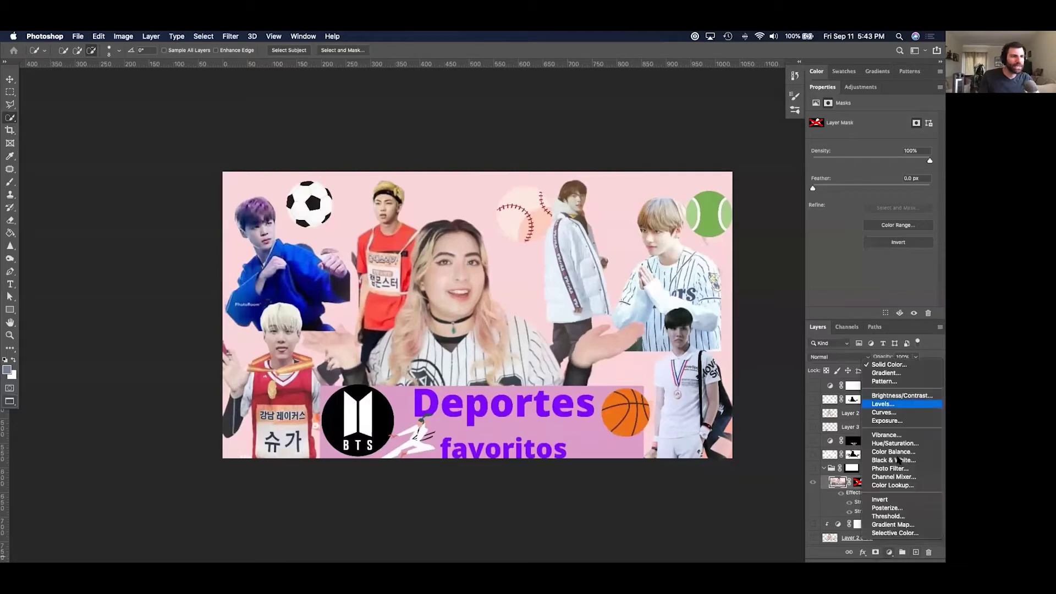
click(880, 415)
drag(898, 488, 887, 385)
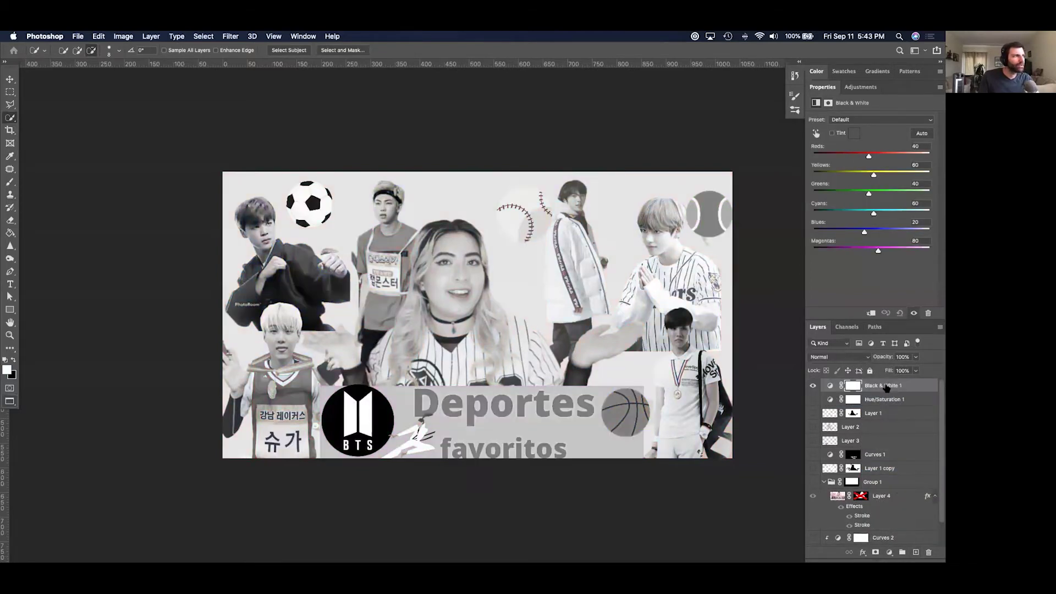
key(super+minus)
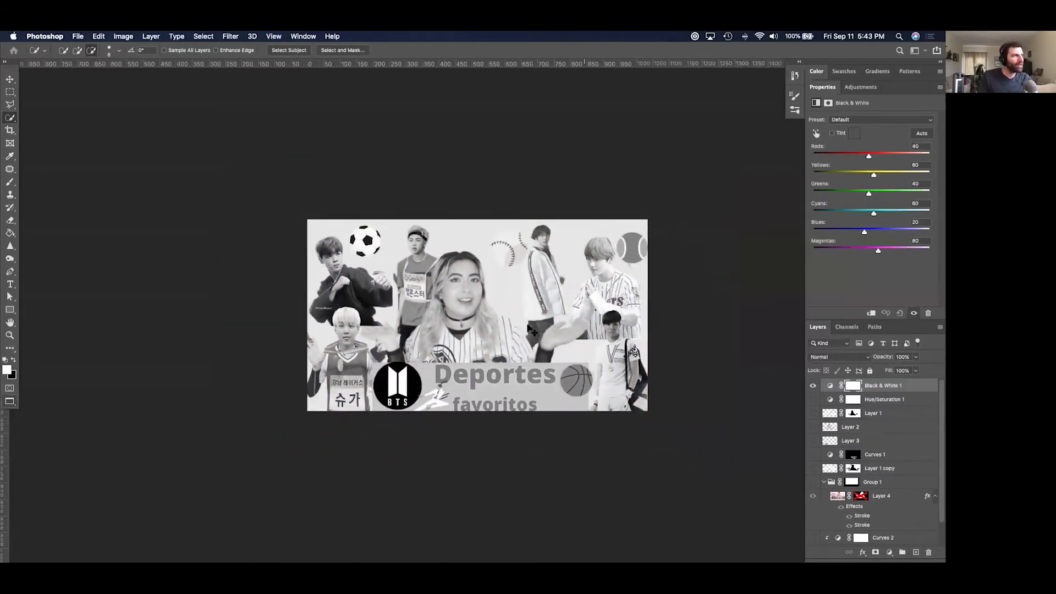
key(super+minus)
key(super+minus)
key(super+minus)
key(super+minus)
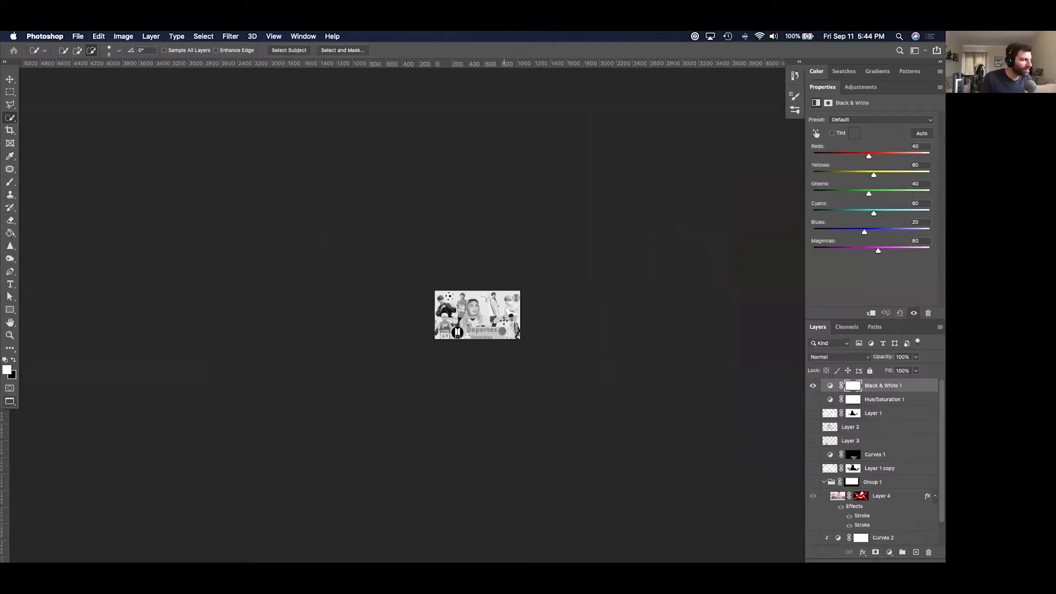
key(f)
key(f)
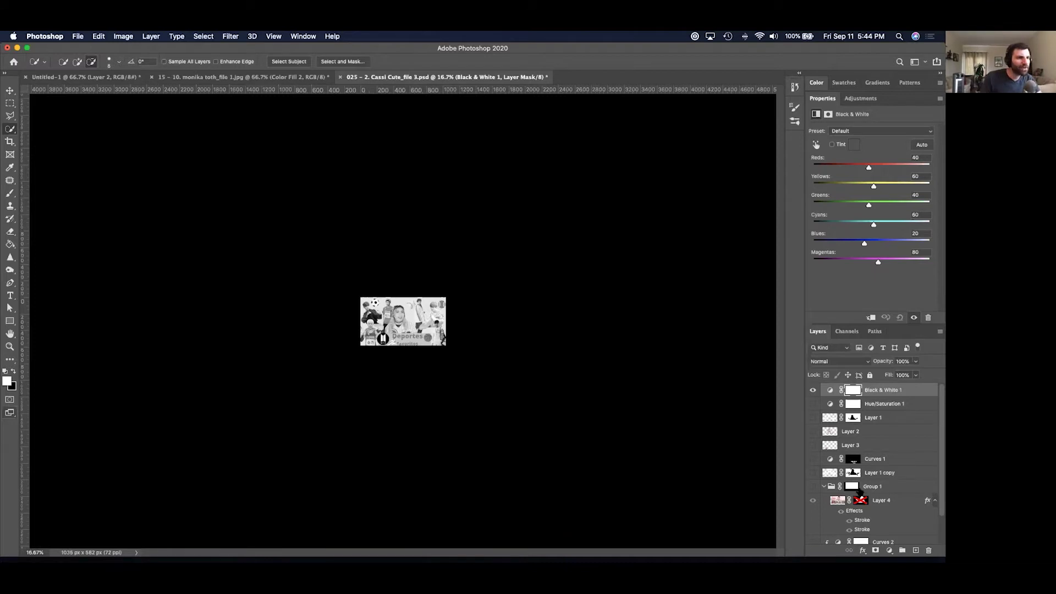
Toggle visibility of Layers 1–3, Curves 2 and Layer 2 copy to compare, leaving Group 1 shown.
click(823, 487)
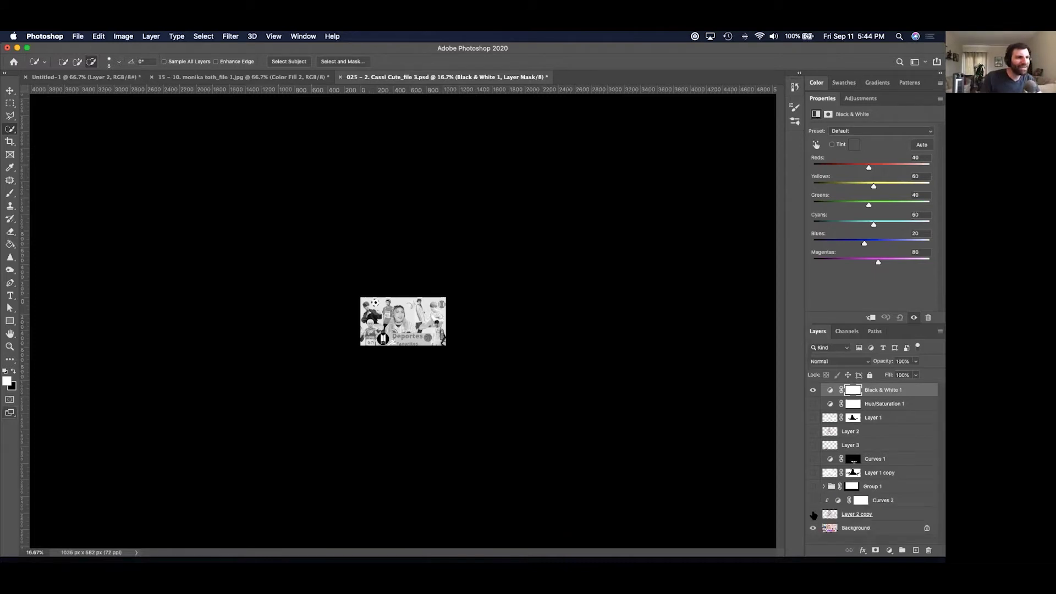
click(813, 514)
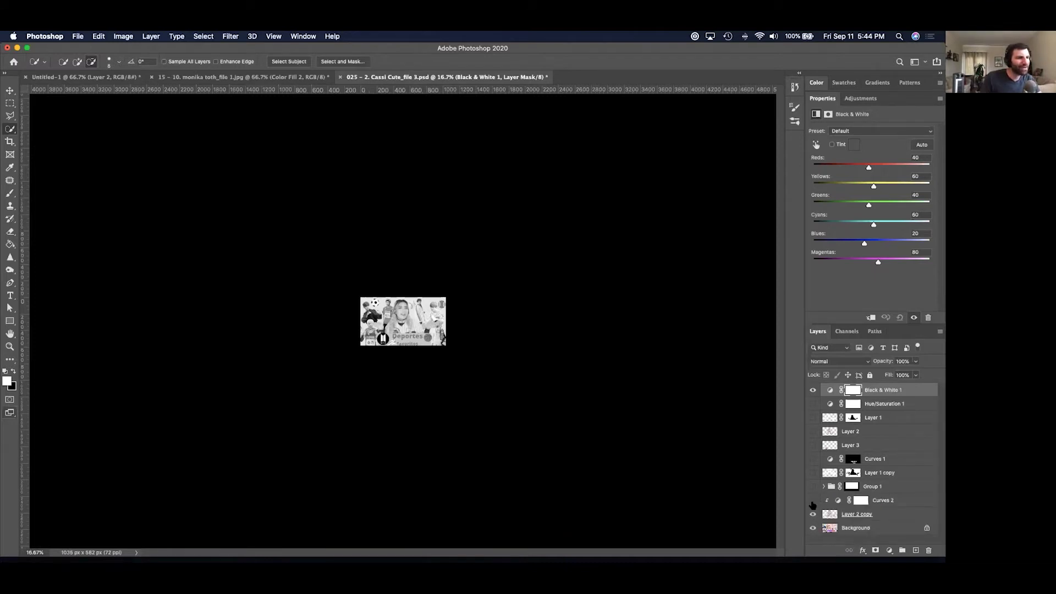
click(813, 500)
click(813, 487)
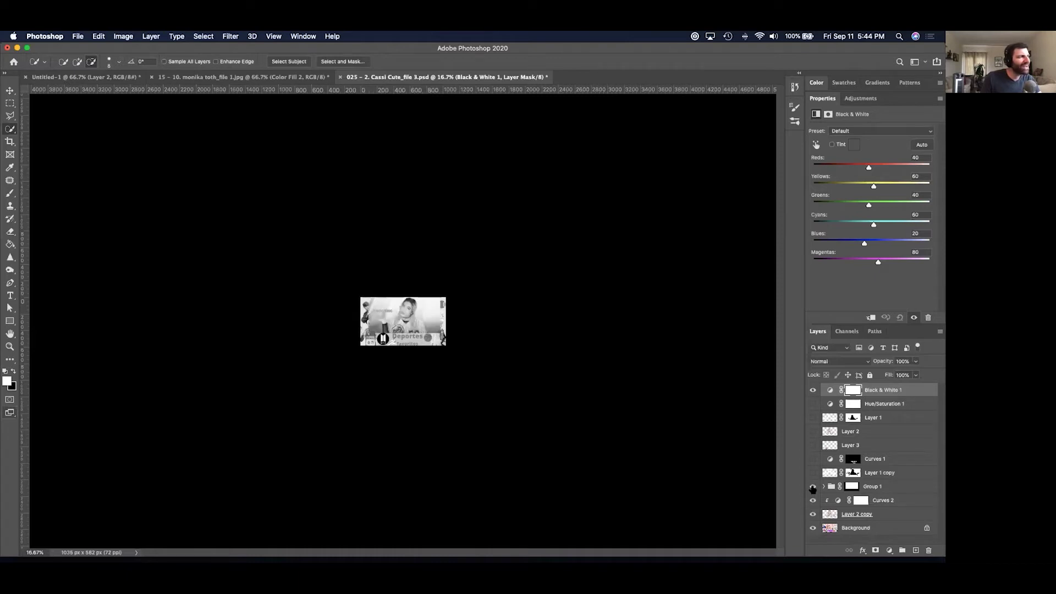
click(812, 473)
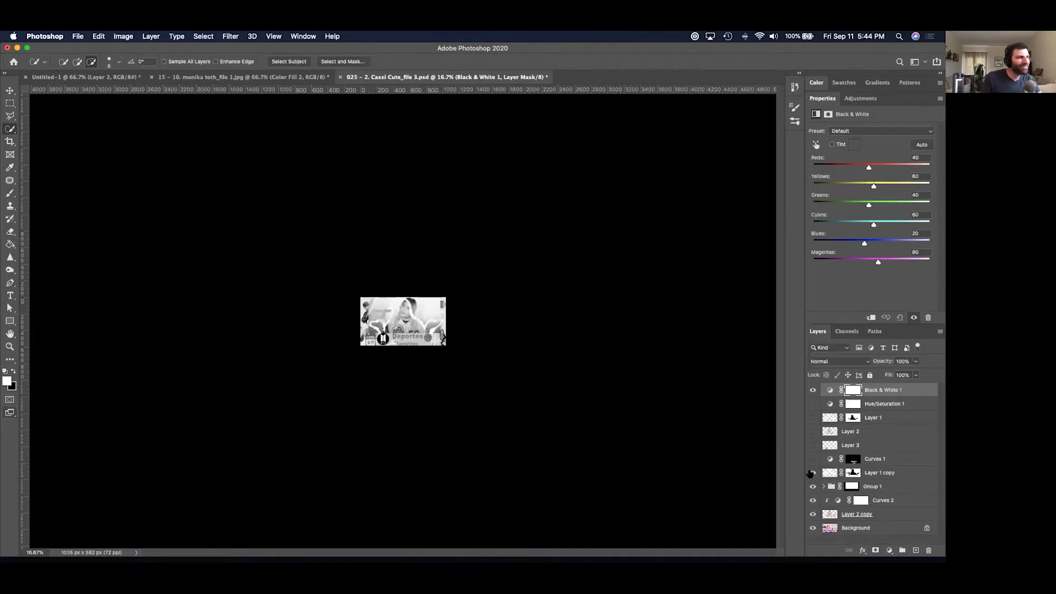
click(813, 445)
click(813, 431)
click(813, 417)
click(815, 431)
click(814, 432)
click(814, 445)
click(814, 446)
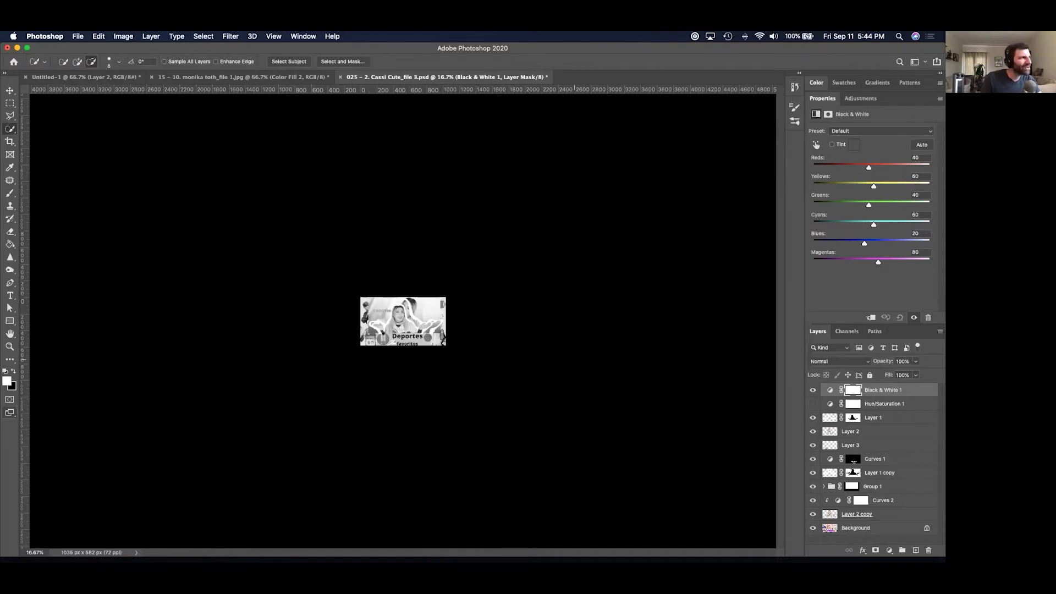
drag(813, 418, 813, 515)
click(814, 486)
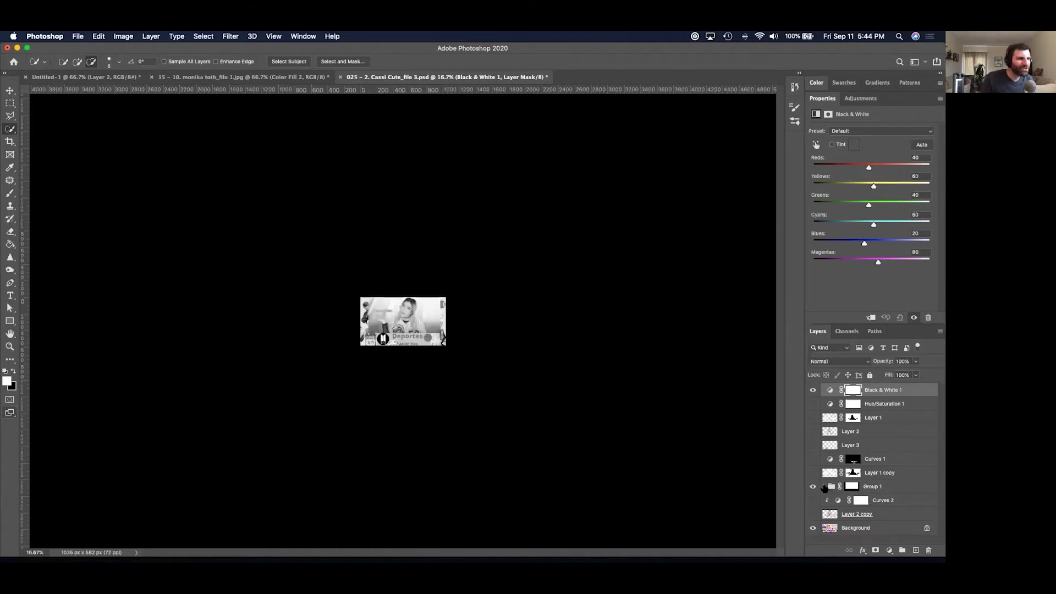
Expand Group 1, re-enable Layer 4's mask, and zoom in on the collage.
click(824, 486)
shift+click(860, 500)
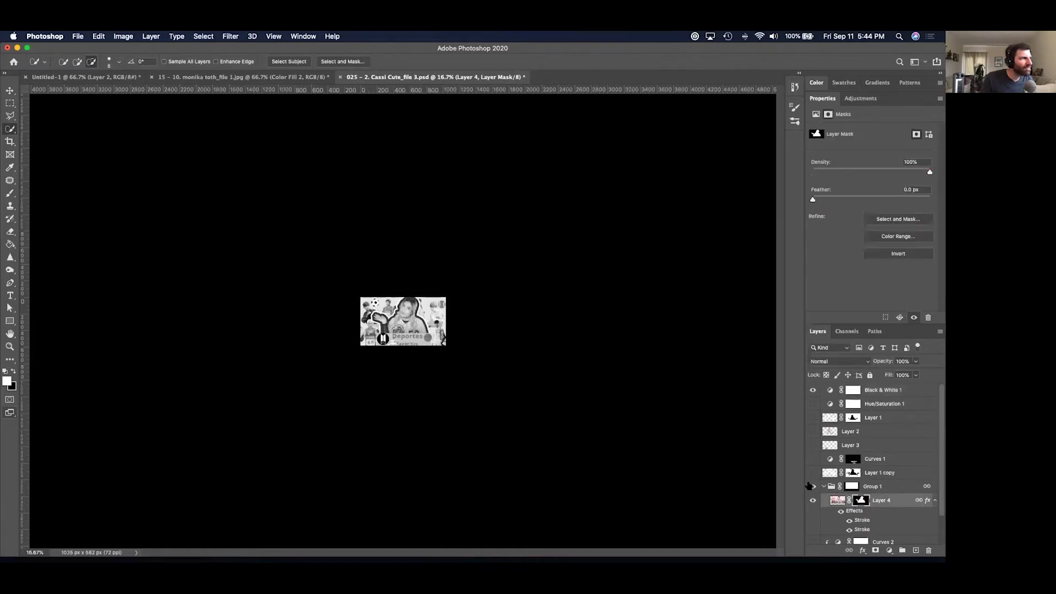
key(z)
drag(411, 338, 445, 347)
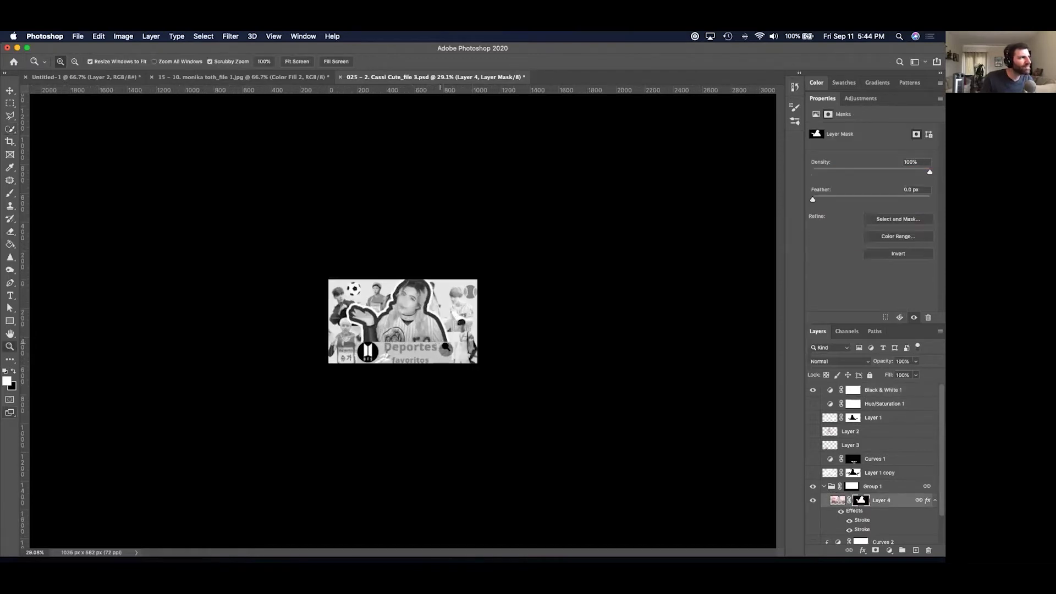
Show Layer 3, compare Layers 1, 2 and Curves 1 on and off, then zoom out.
click(813, 446)
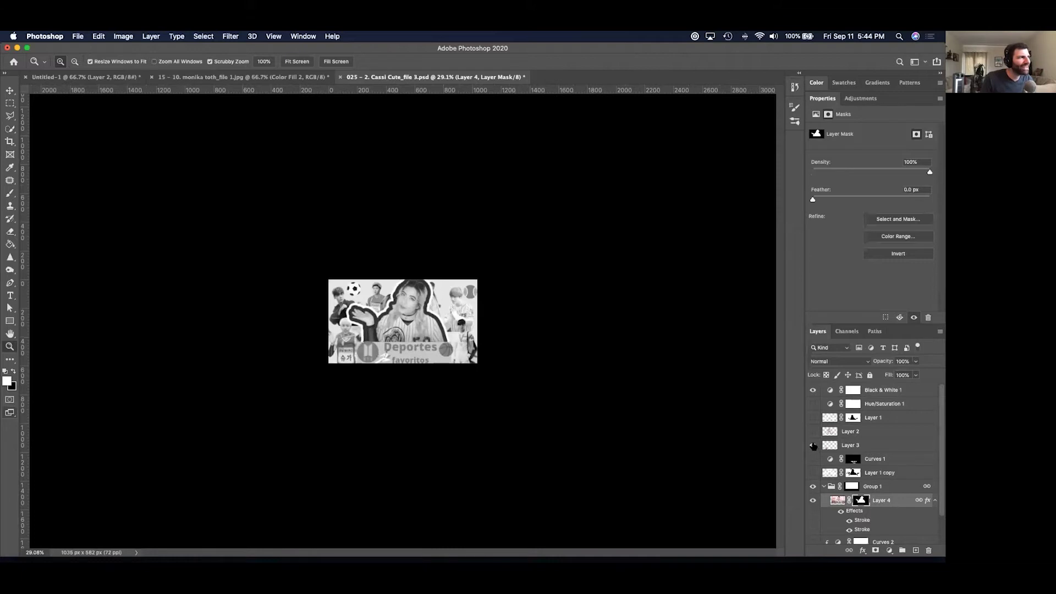
click(813, 431)
click(812, 431)
click(813, 418)
click(813, 418)
click(813, 460)
click(814, 460)
click(813, 460)
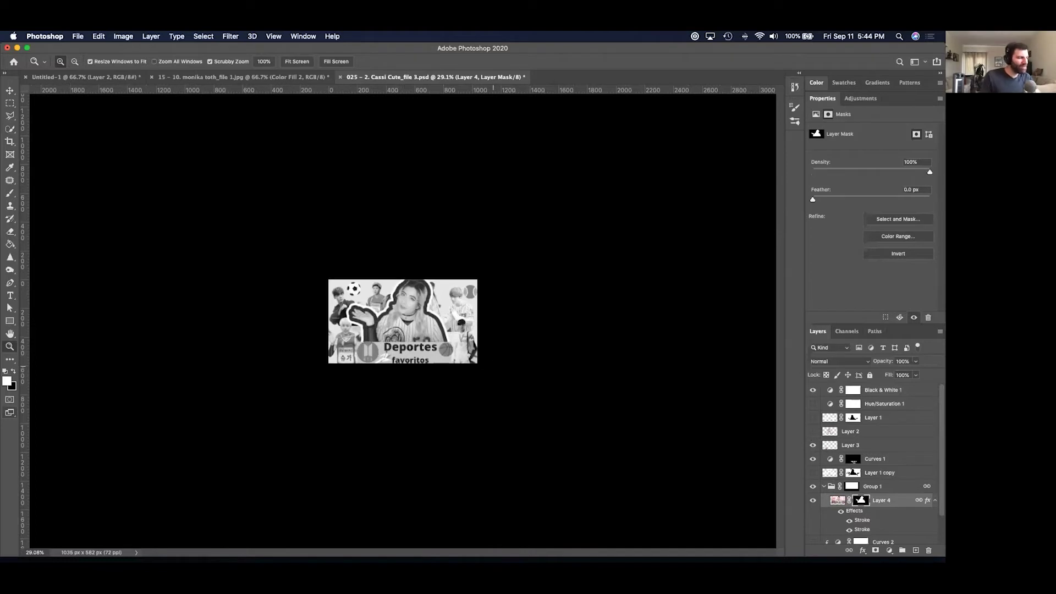
drag(495, 365, 451, 367)
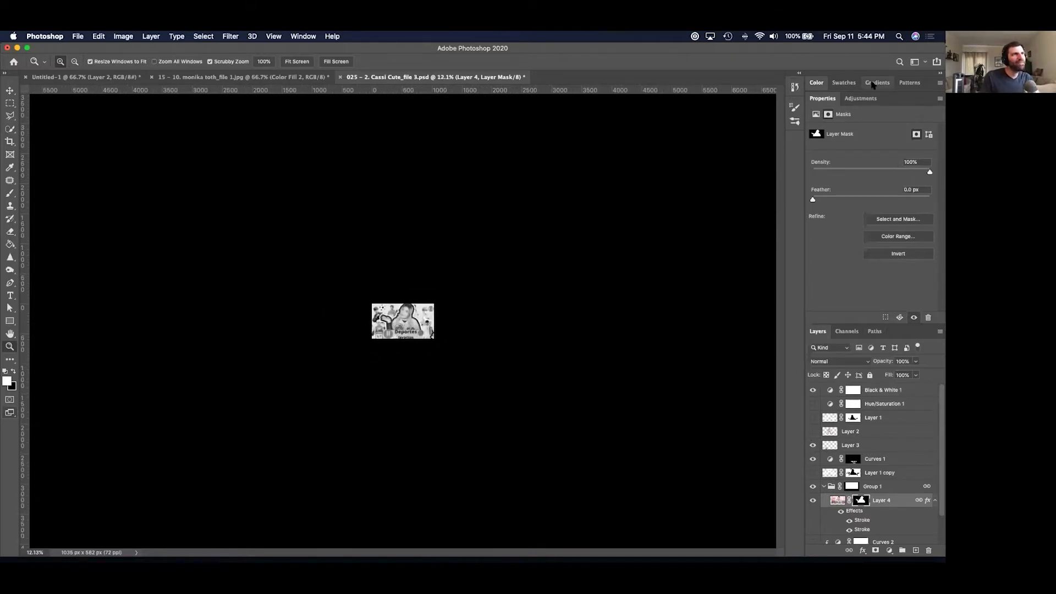
click(303, 37)
click(303, 37)
click(303, 36)
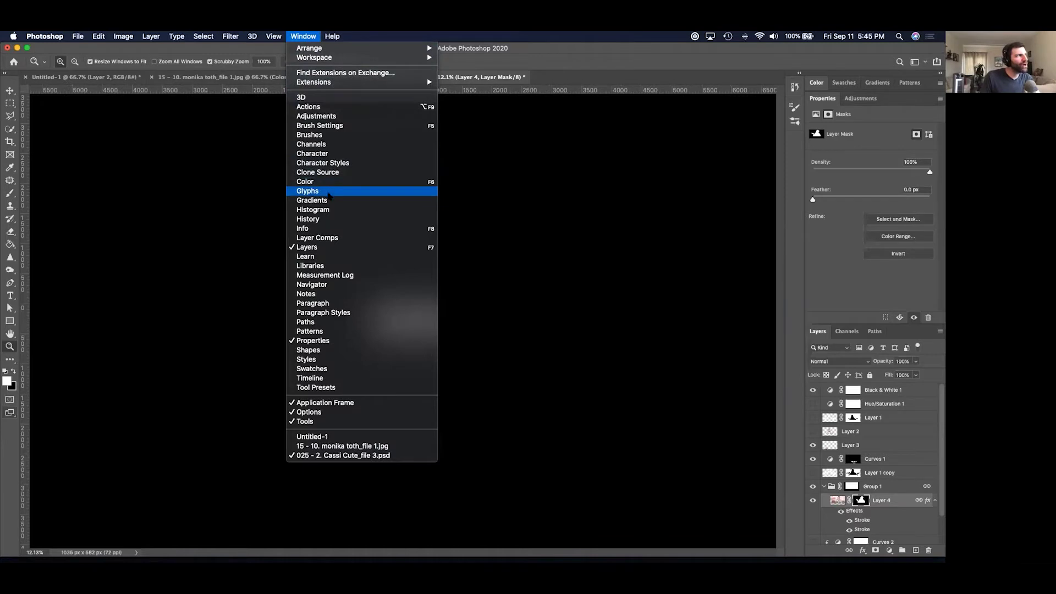
Open the History panel and compare the opening snapshot with the latest step.
click(330, 219)
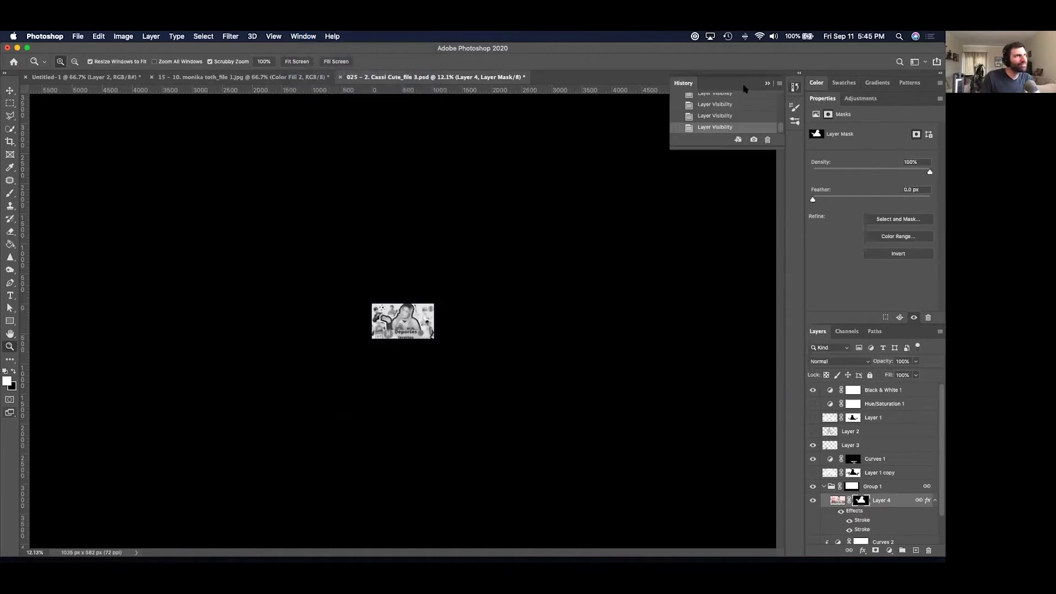
drag(780, 127, 781, 86)
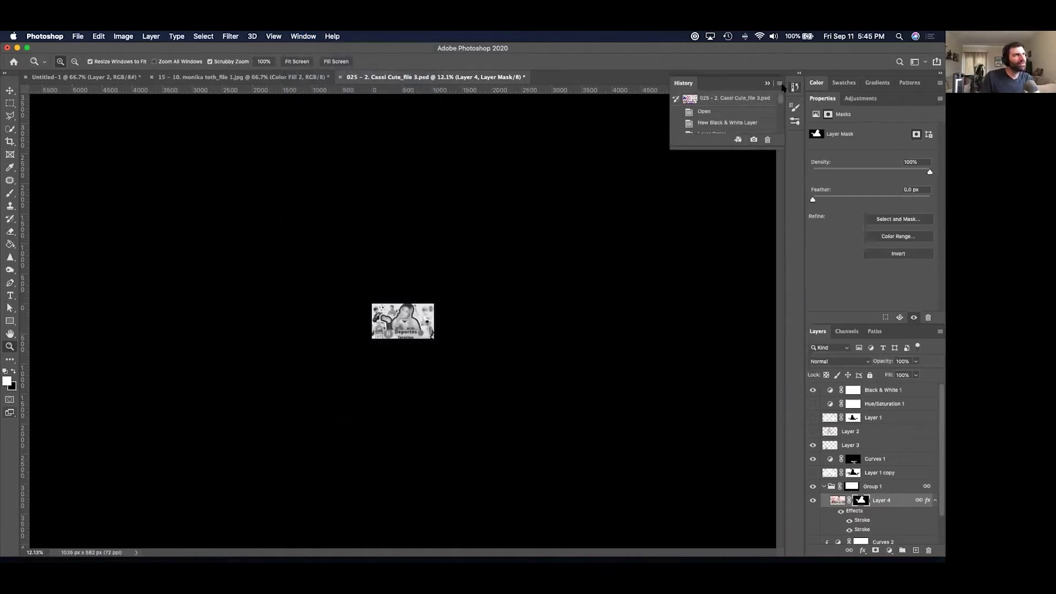
click(749, 98)
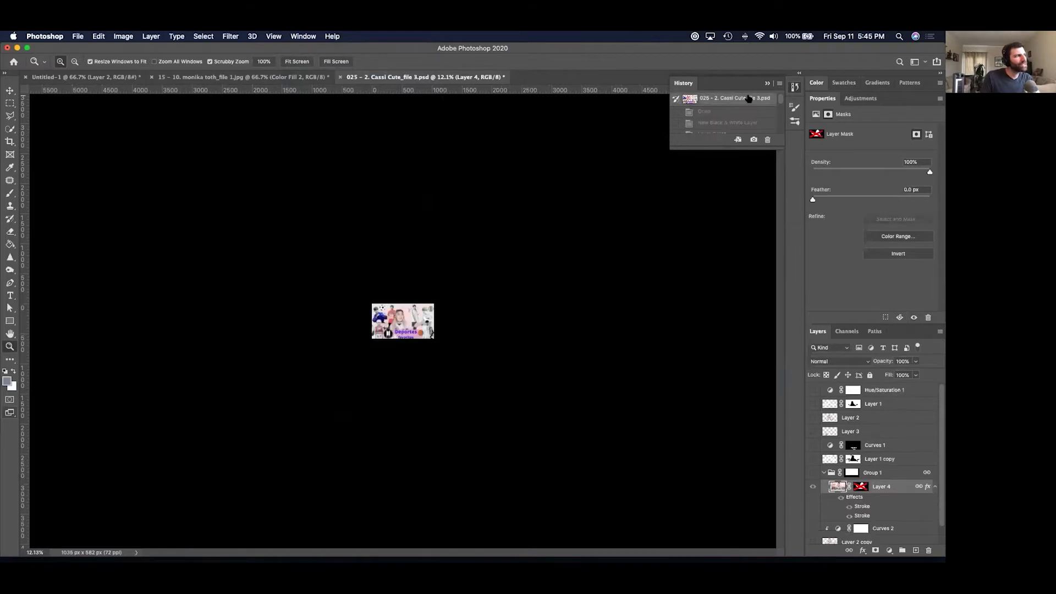
drag(778, 99, 778, 148)
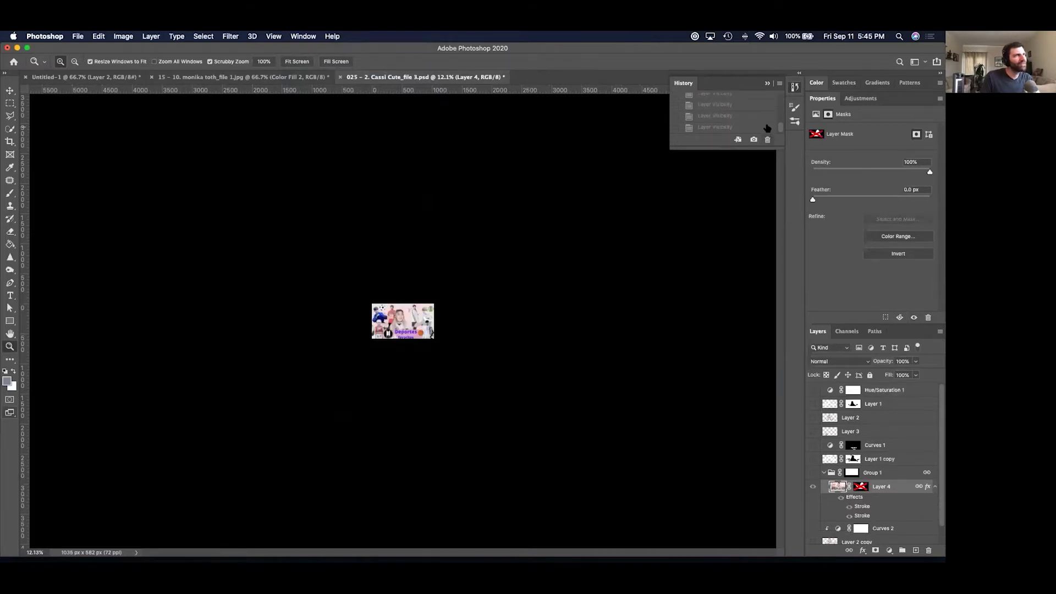
click(767, 127)
Hide Black & White 1 to restore colour, recheck the opening snapshot, and zoom in.
click(813, 391)
drag(781, 128, 781, 87)
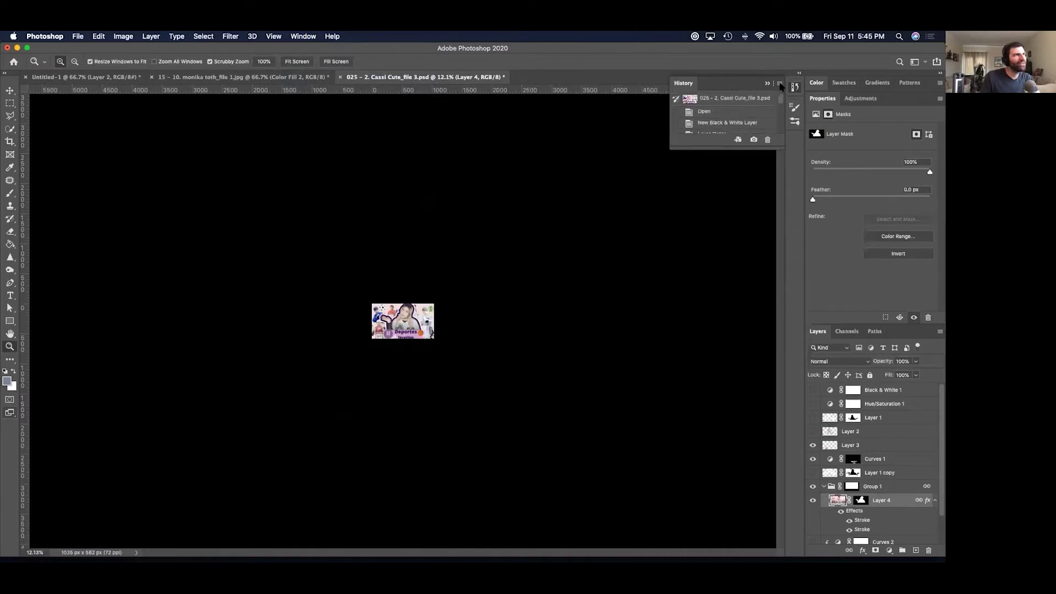
click(760, 98)
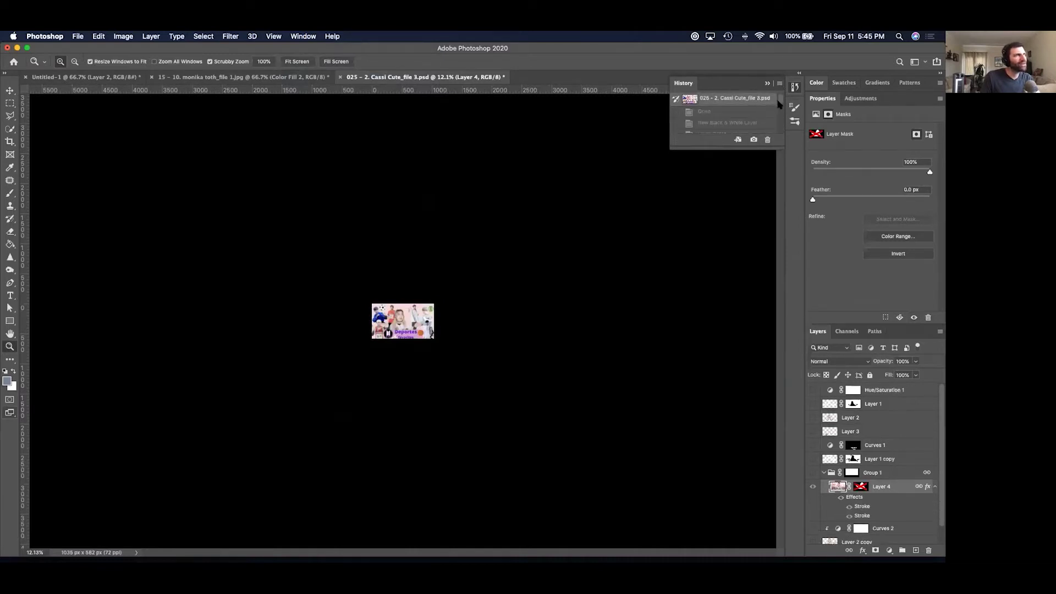
drag(779, 100, 778, 147)
click(765, 128)
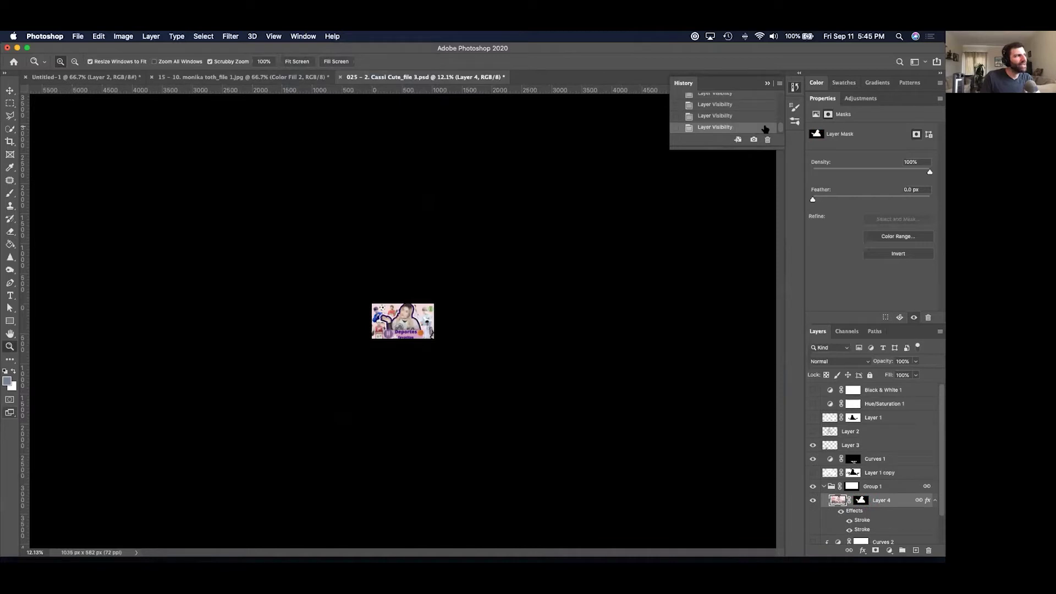
key(super+equal)
key(super+equal)
key(super+equal)
key(super+equal)
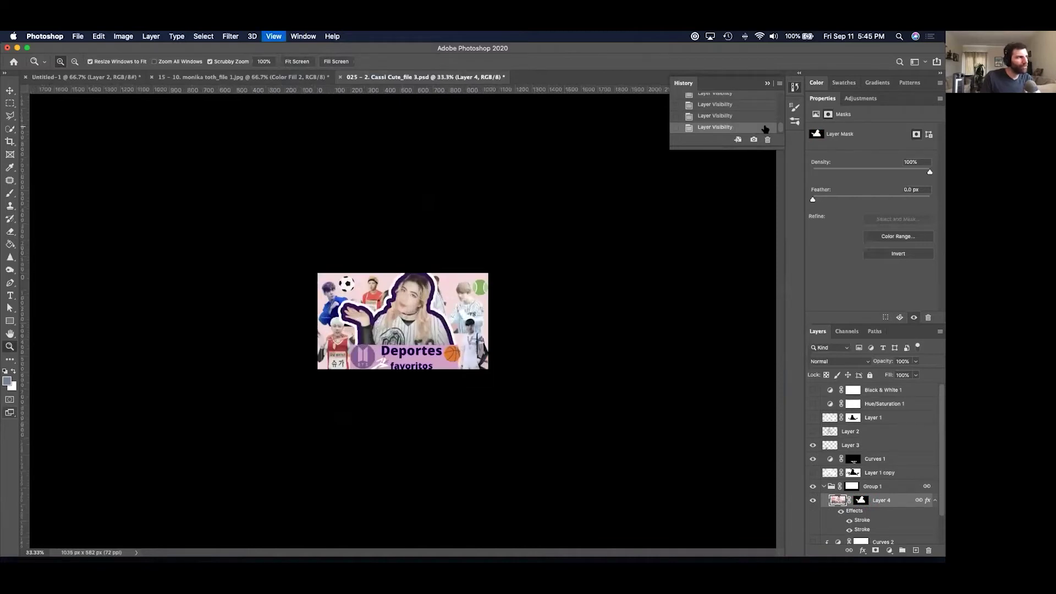
Disable and delete Layer 4's mask without applying it, revealing the woman's full pink-curtain photo.
key(super+equal)
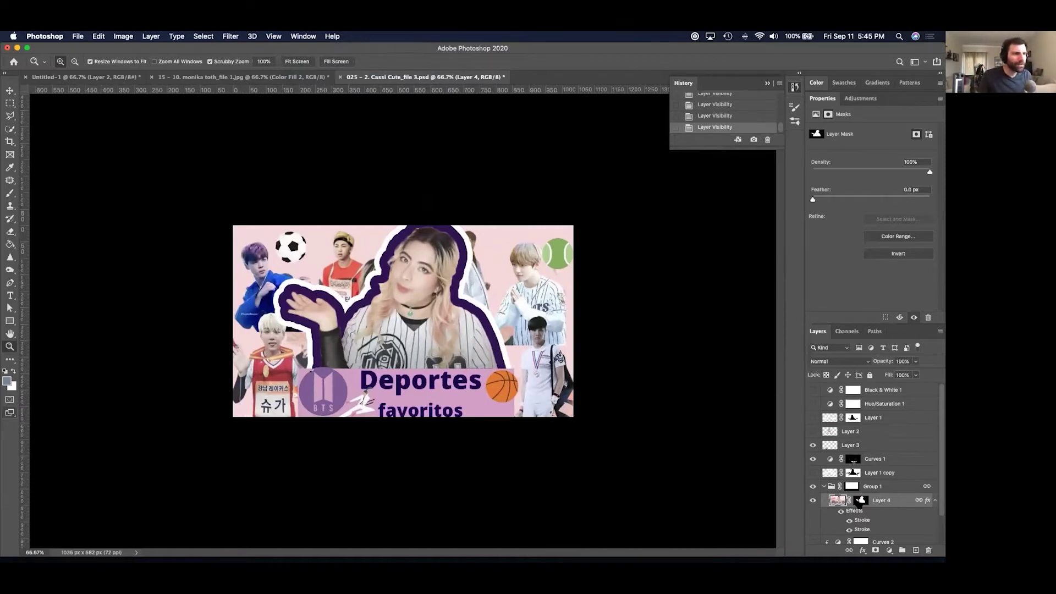
shift+click(860, 500)
drag(861, 501, 928, 550)
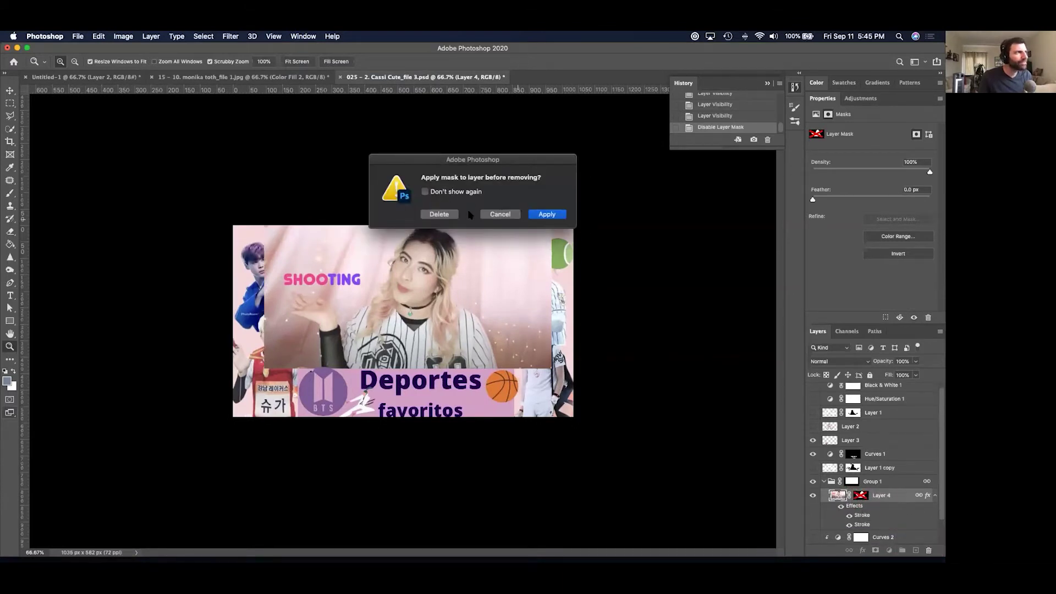
click(455, 215)
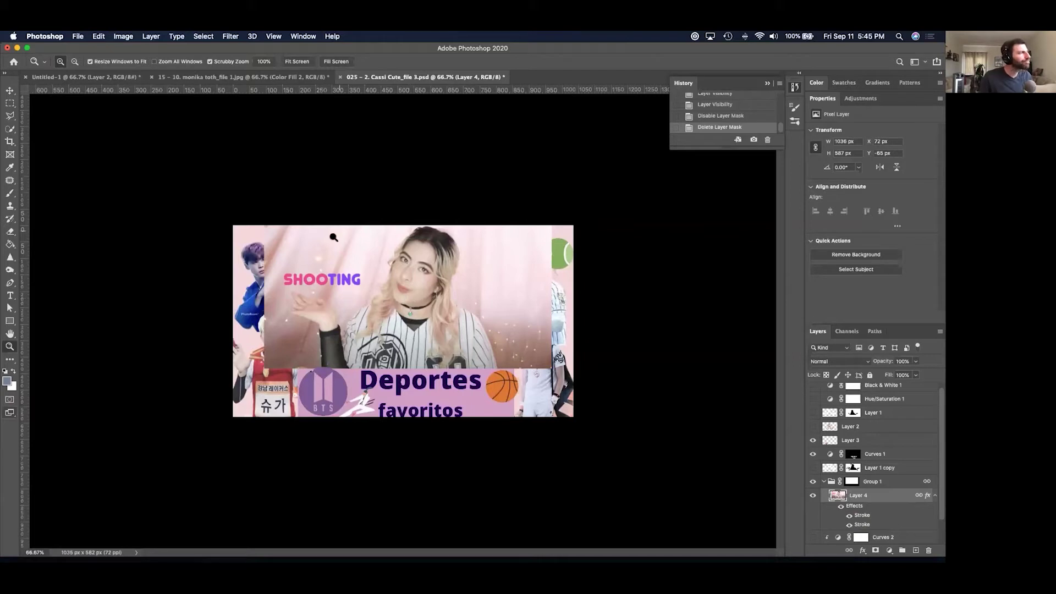
drag(378, 327, 401, 323)
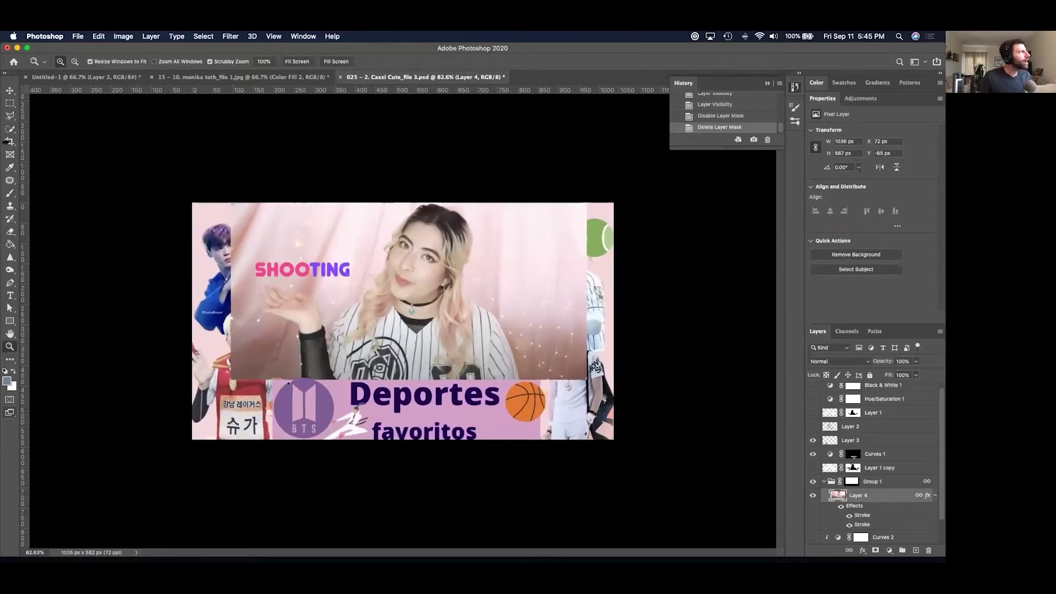
With the Object Selection Tool on Layer 4, box in the woman to auto-select her.
click(9, 128)
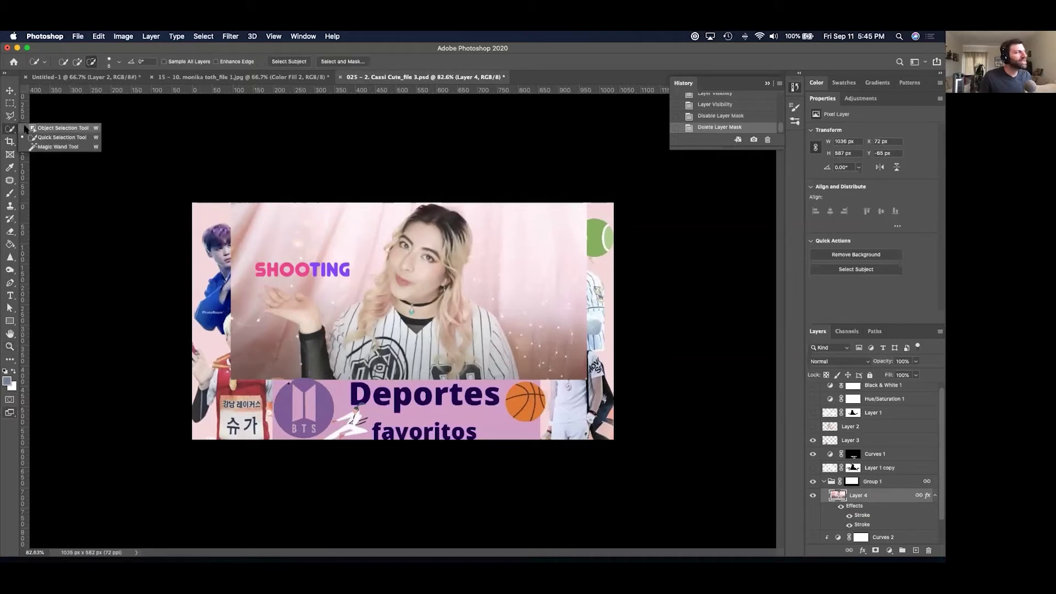
click(26, 128)
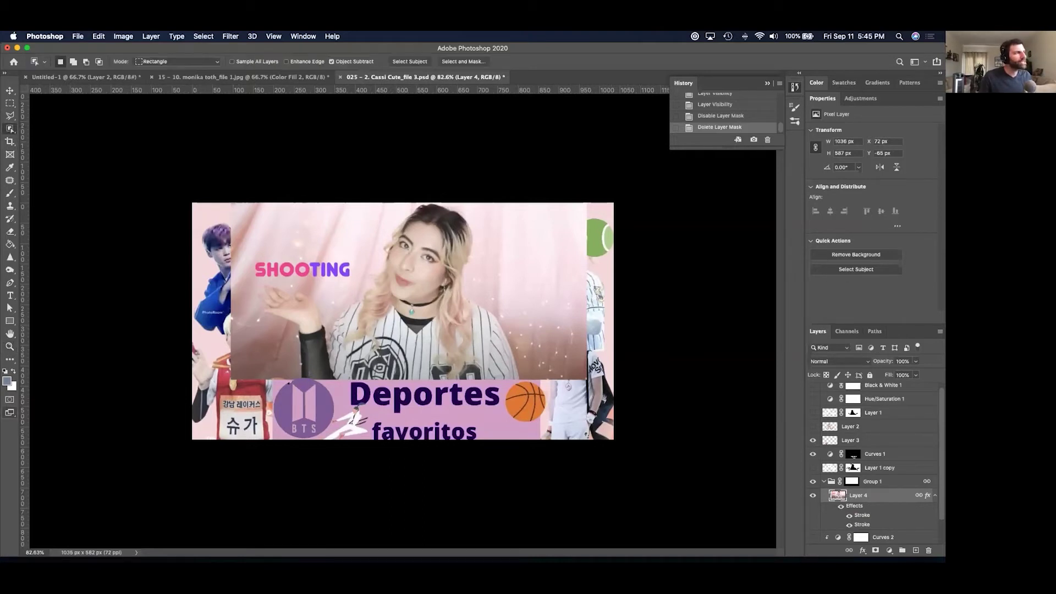
click(885, 391)
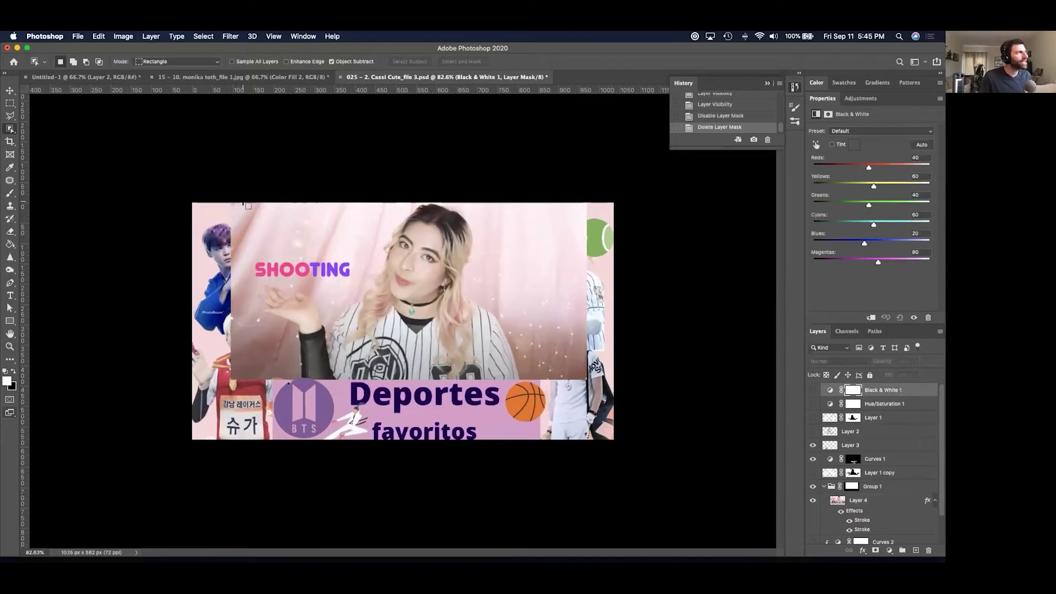
drag(244, 206, 550, 379)
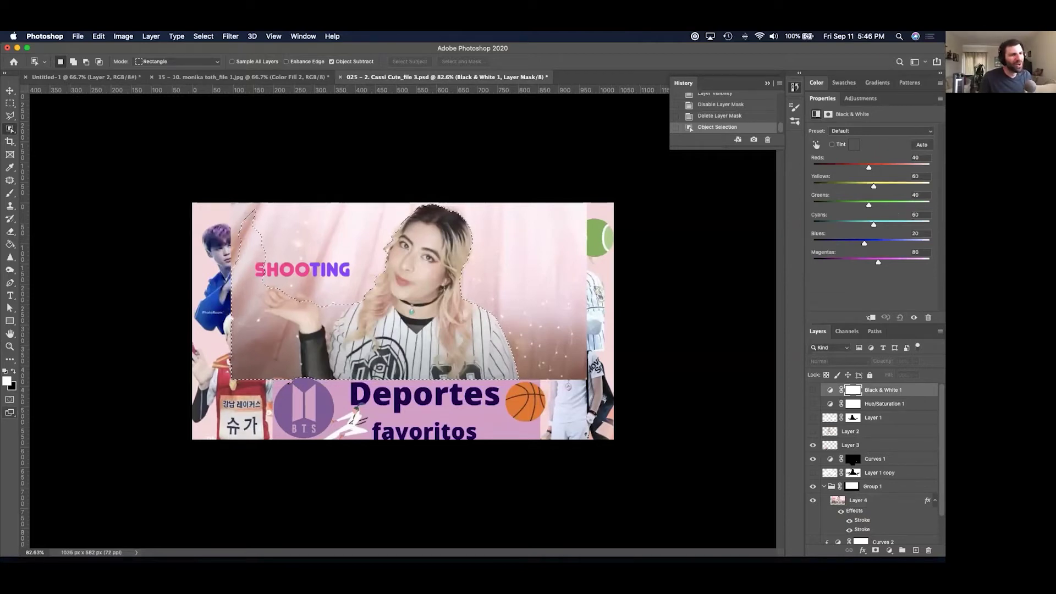
click(863, 502)
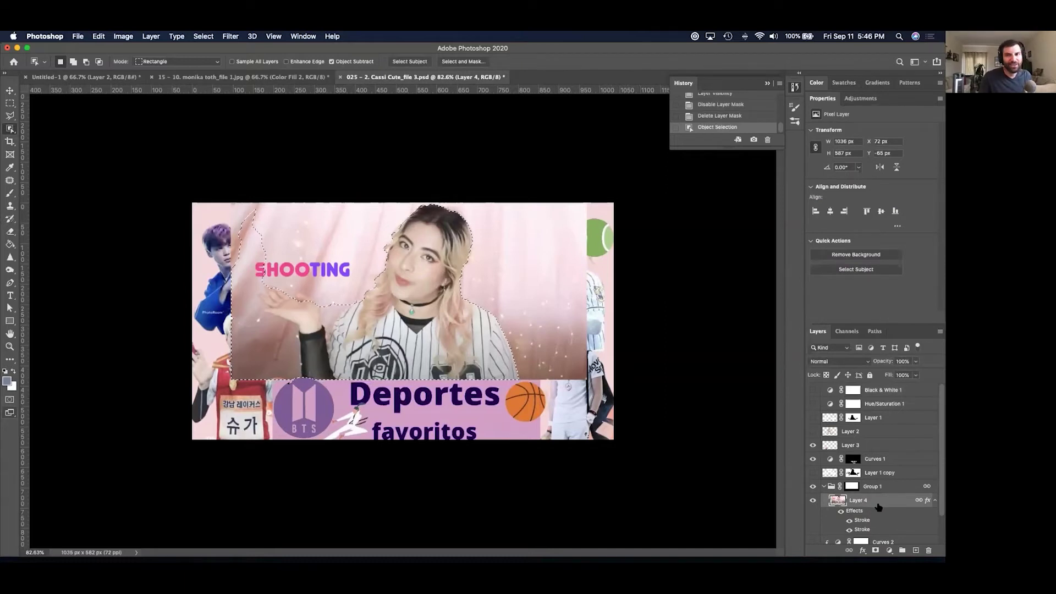
click(535, 301)
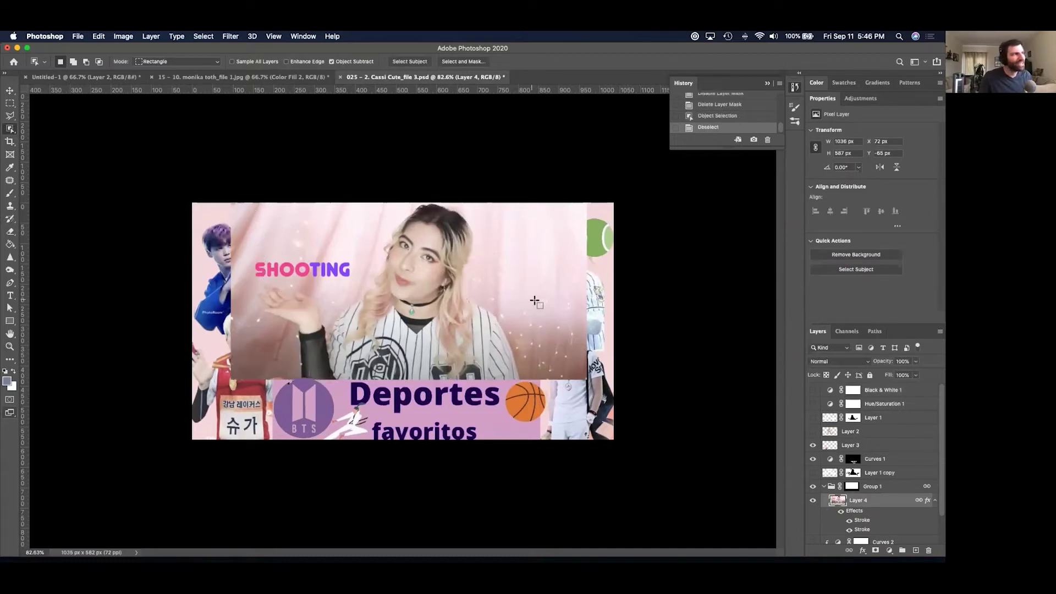
drag(536, 196, 253, 378)
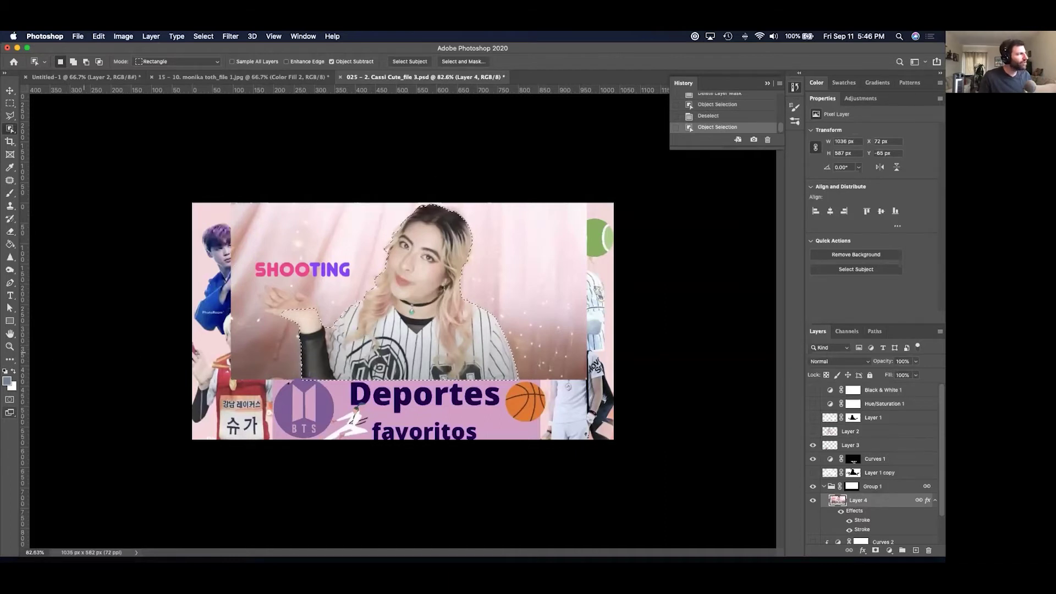
key(z)
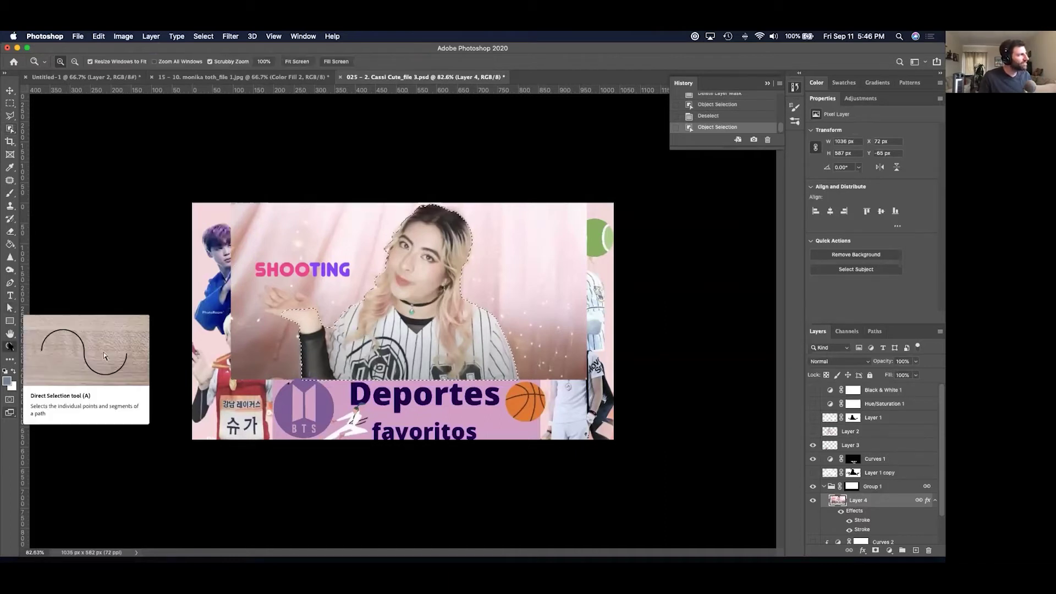
Zoom in full-screen on the raised hand and add the fingertips with Quick Selection.
click(365, 334)
drag(365, 333, 465, 349)
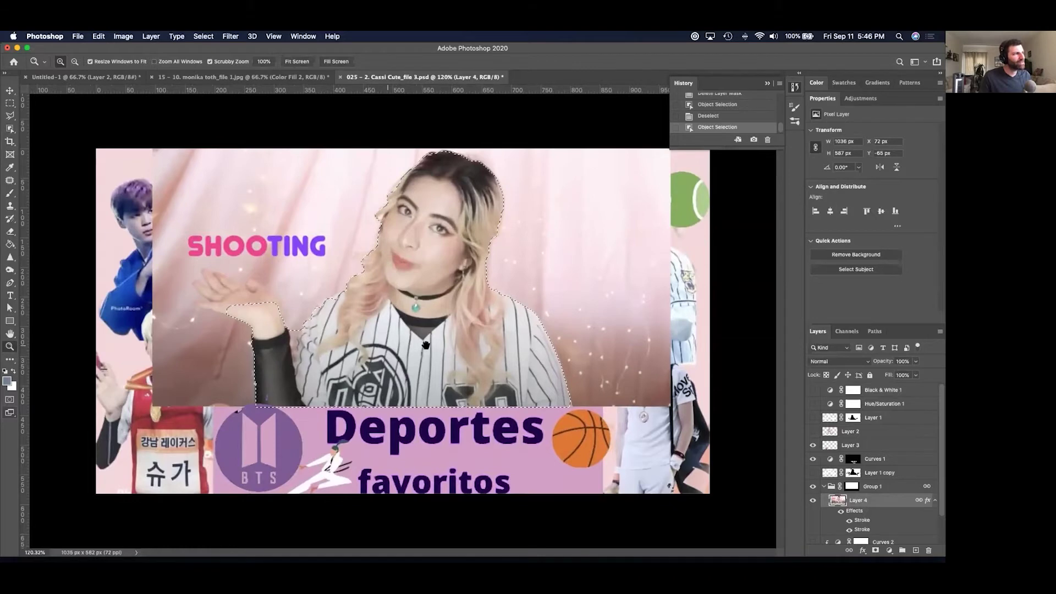
key(f)
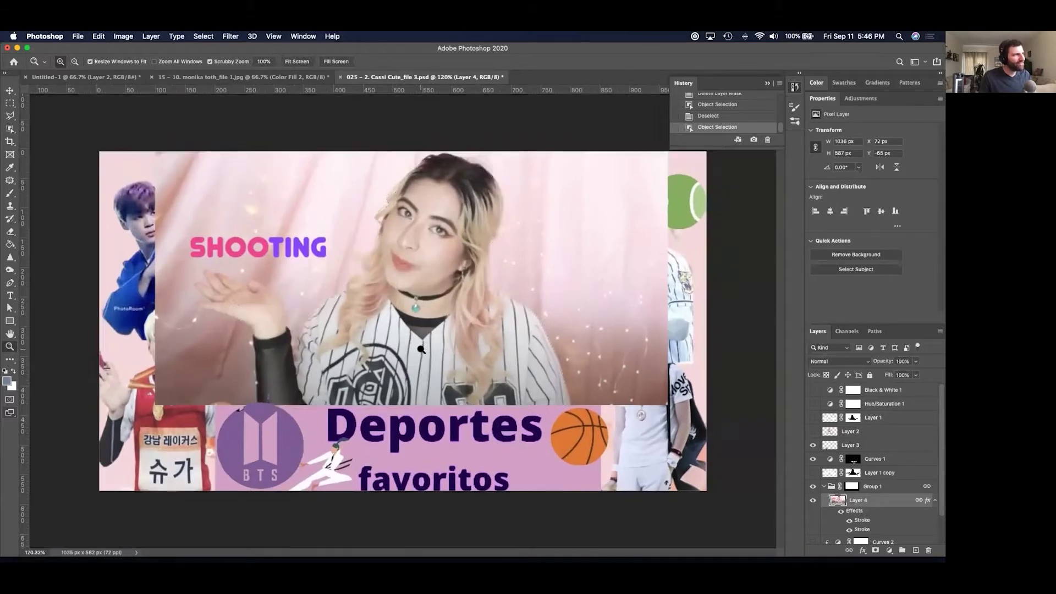
drag(426, 345, 485, 355)
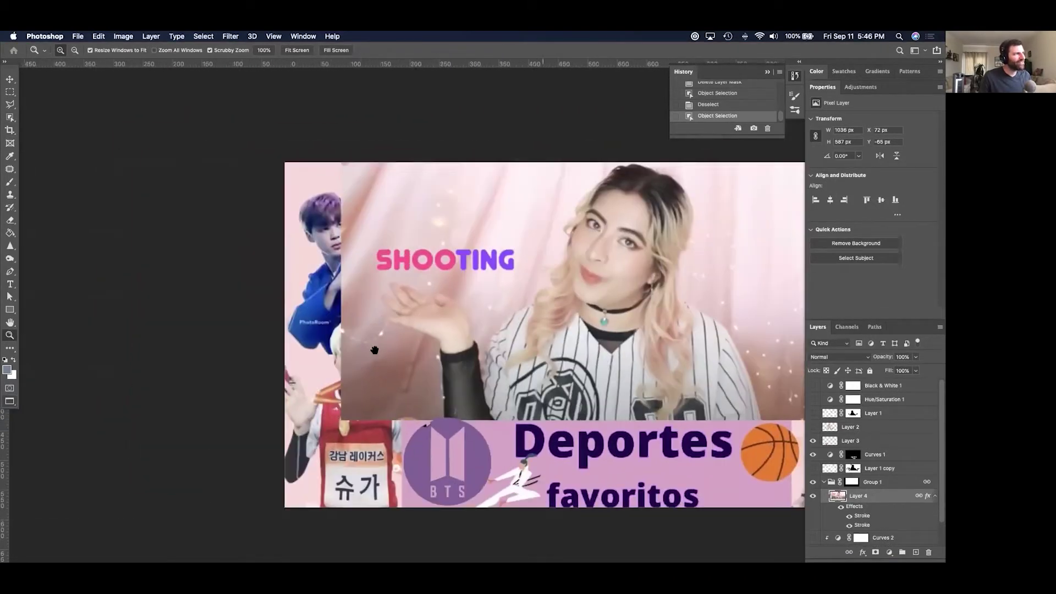
drag(292, 323, 207, 324)
click(10, 117)
click(61, 126)
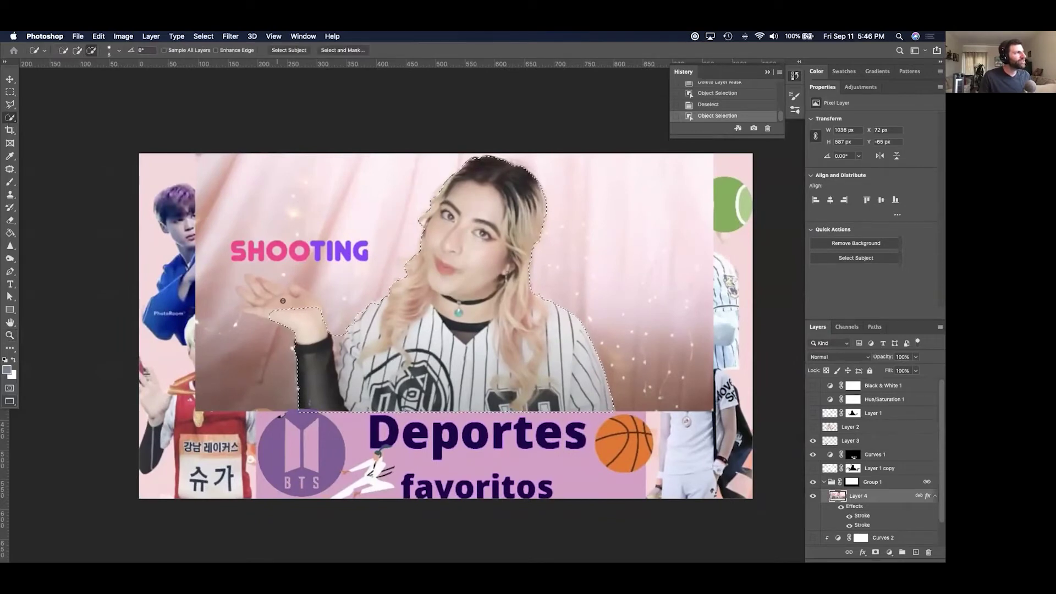
click(294, 320)
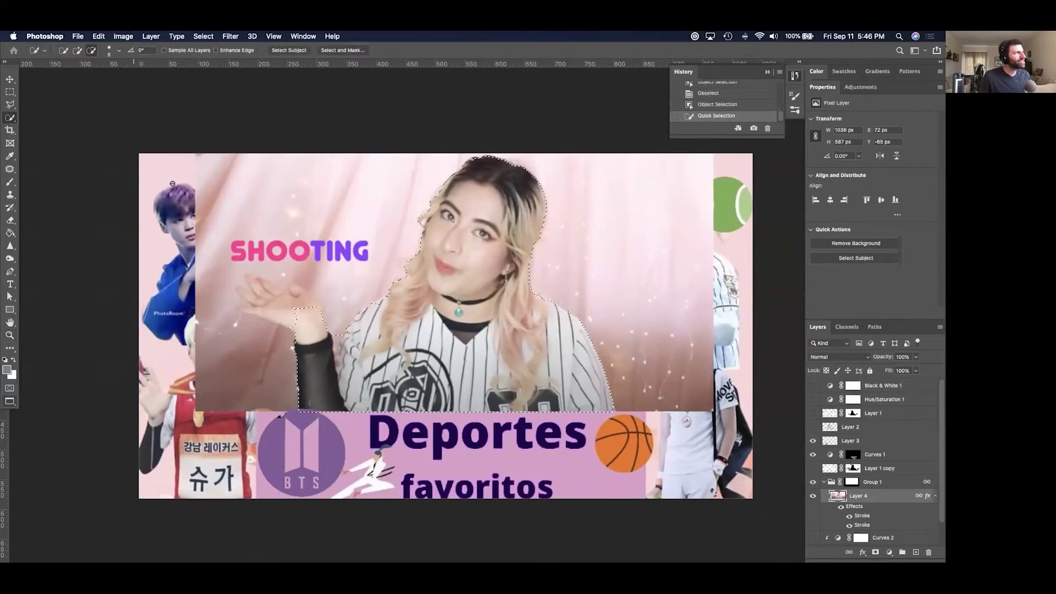
click(77, 50)
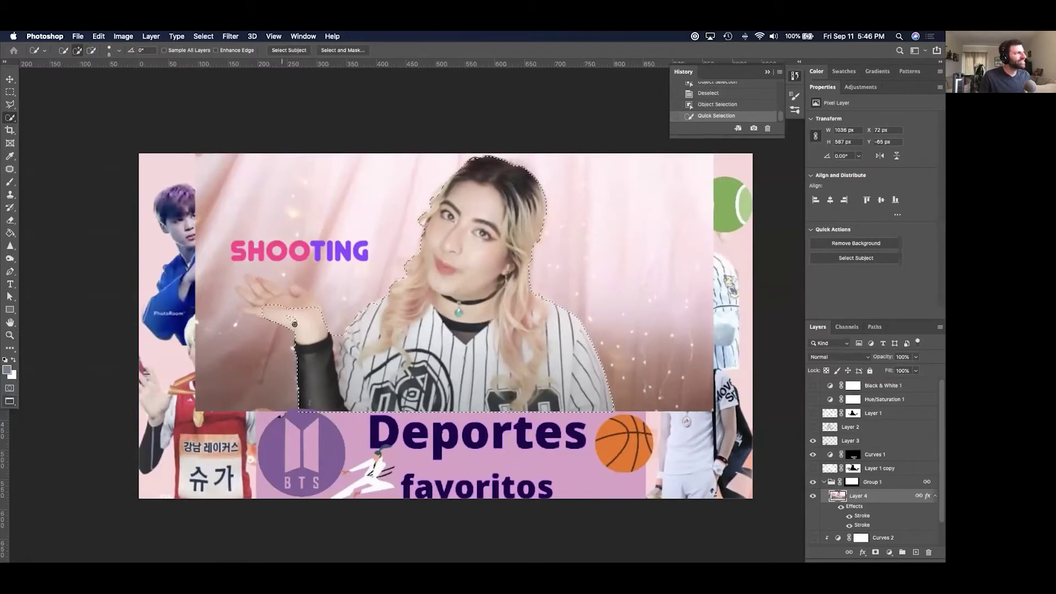
click(291, 312)
Set the Quick Selection brush to 18 px and add the hand back into the selection.
click(117, 50)
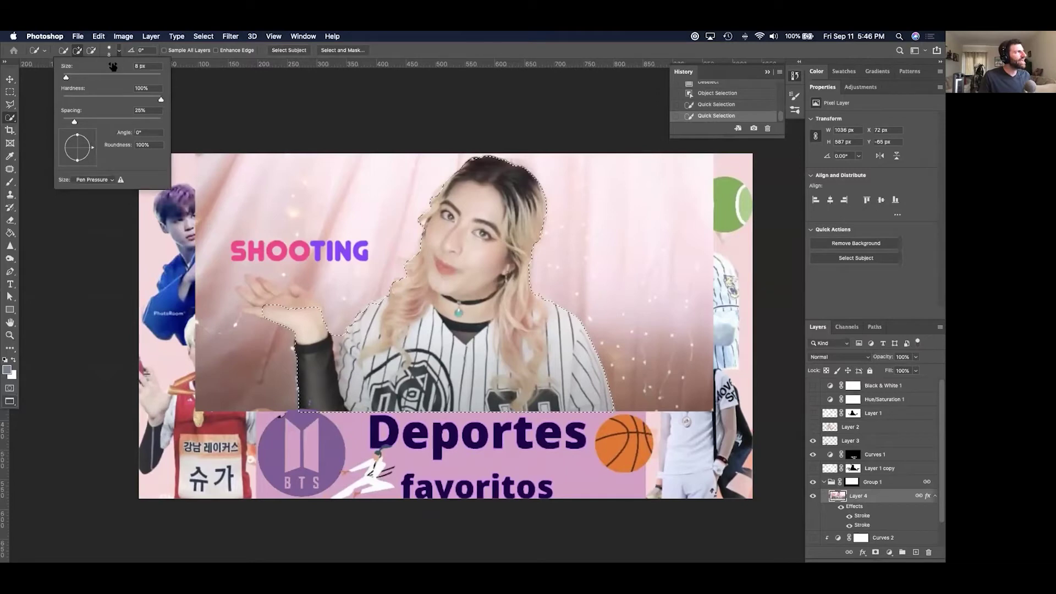
drag(67, 78, 72, 80)
click(306, 310)
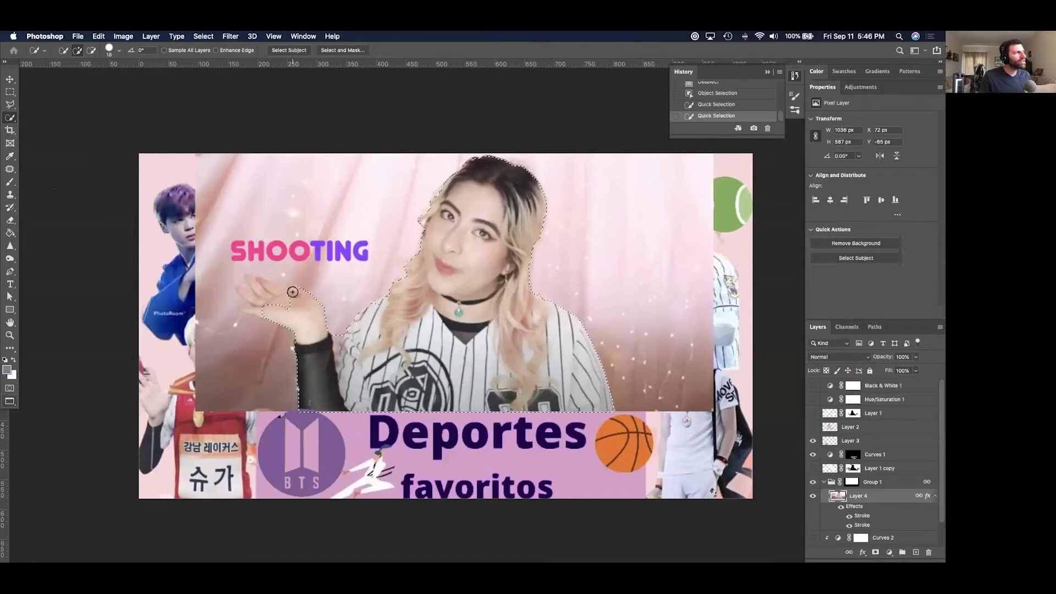
drag(293, 289, 290, 301)
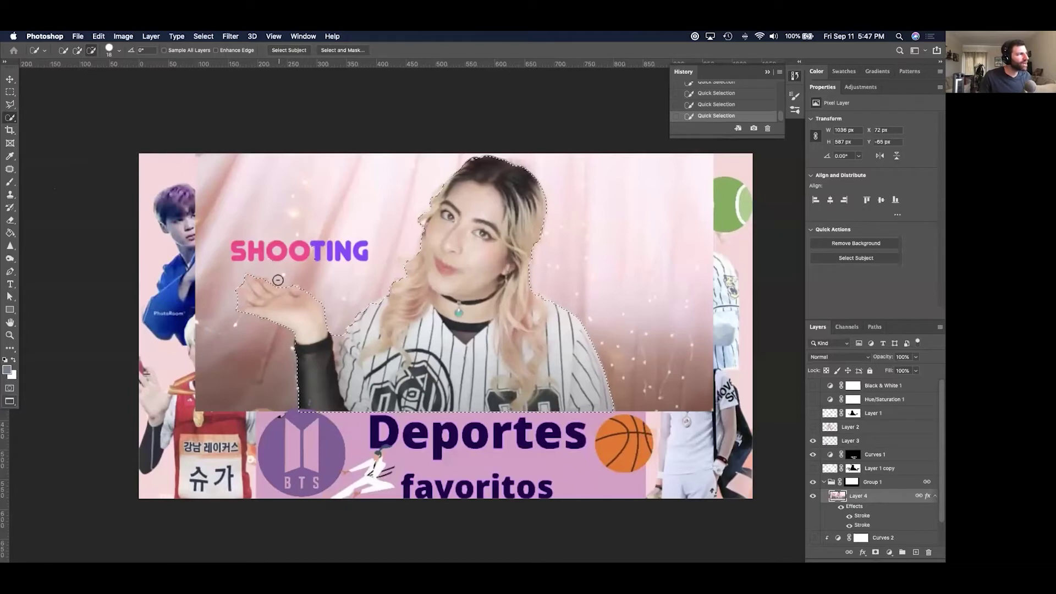
key(super+z)
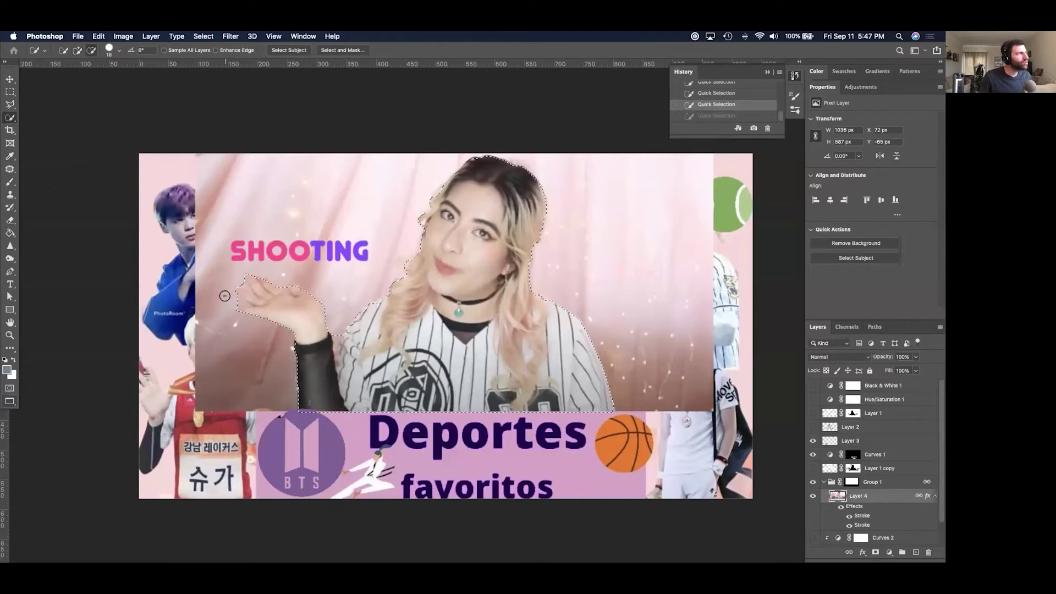
click(231, 298)
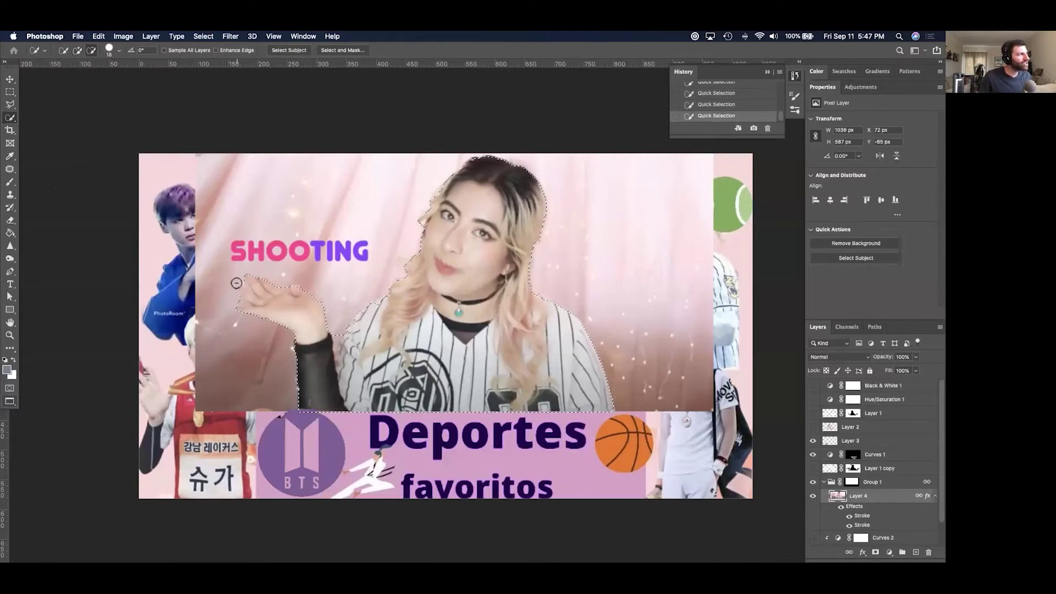
key(super+z)
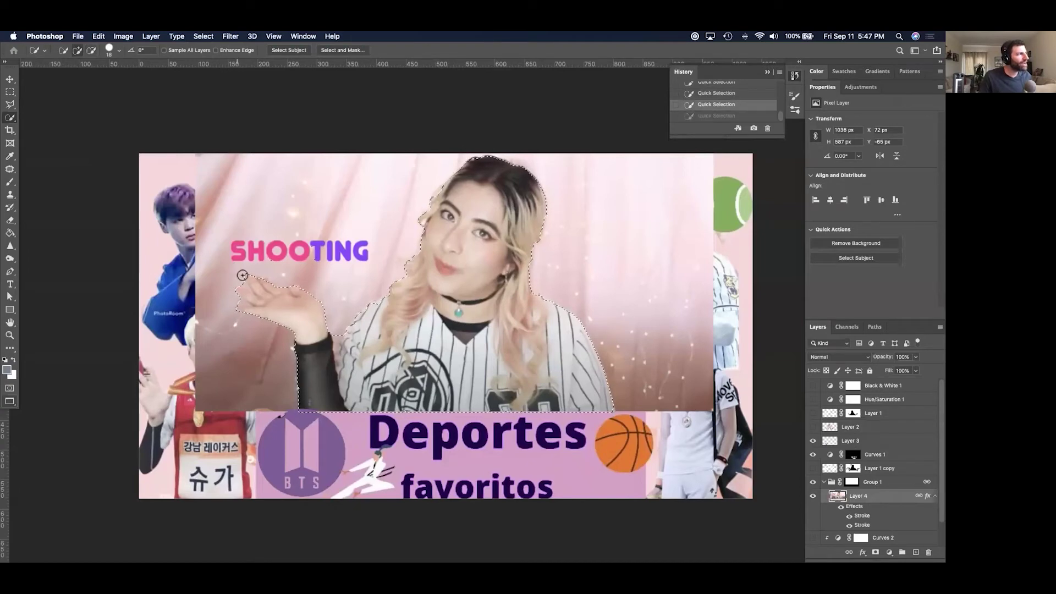
drag(443, 342, 390, 345)
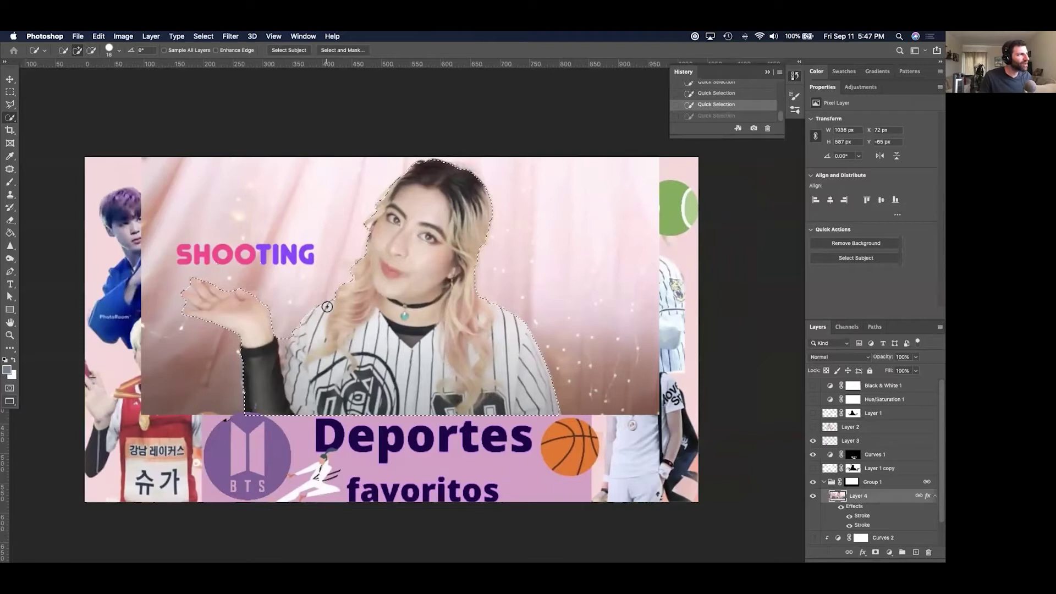
click(469, 278)
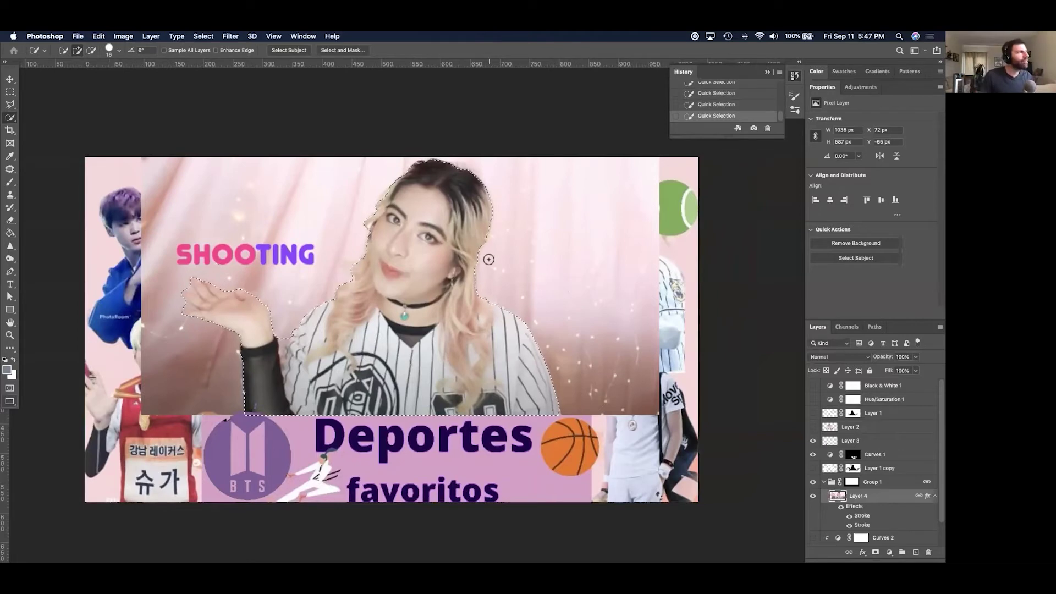
In Select and Mask, brush the stray pink arc out of the cutout.
click(345, 50)
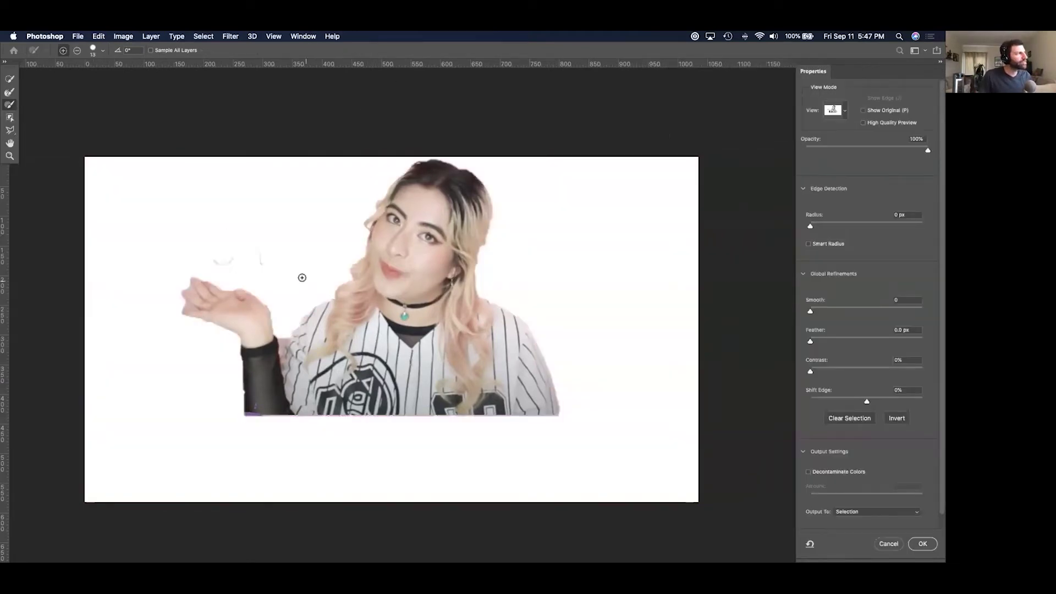
click(9, 78)
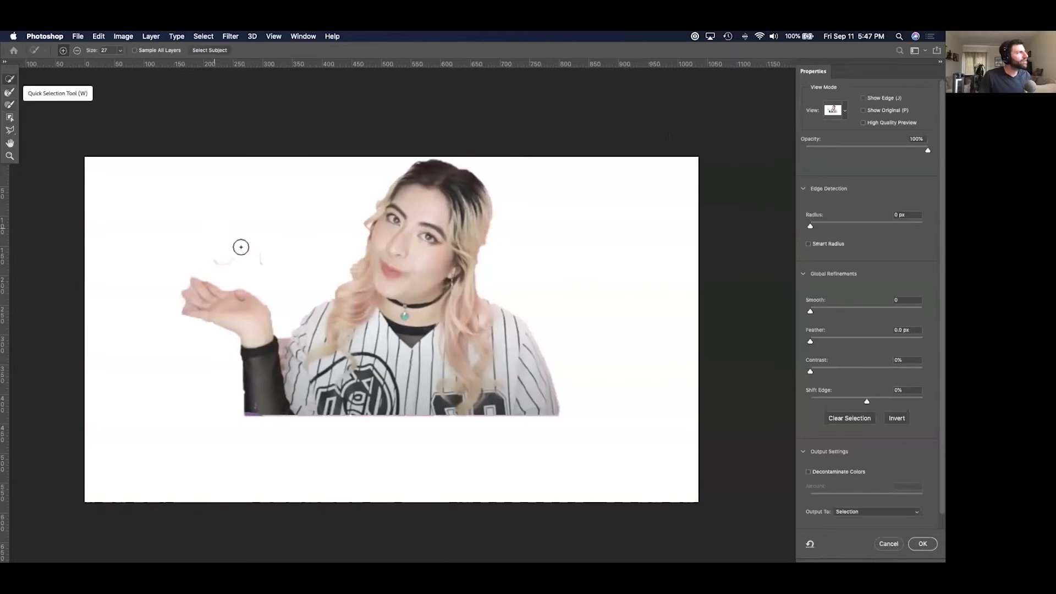
mouse_move(265, 257)
mouse_down()
mouse_move(200, 257)
mouse_move(220, 258)
mouse_up()
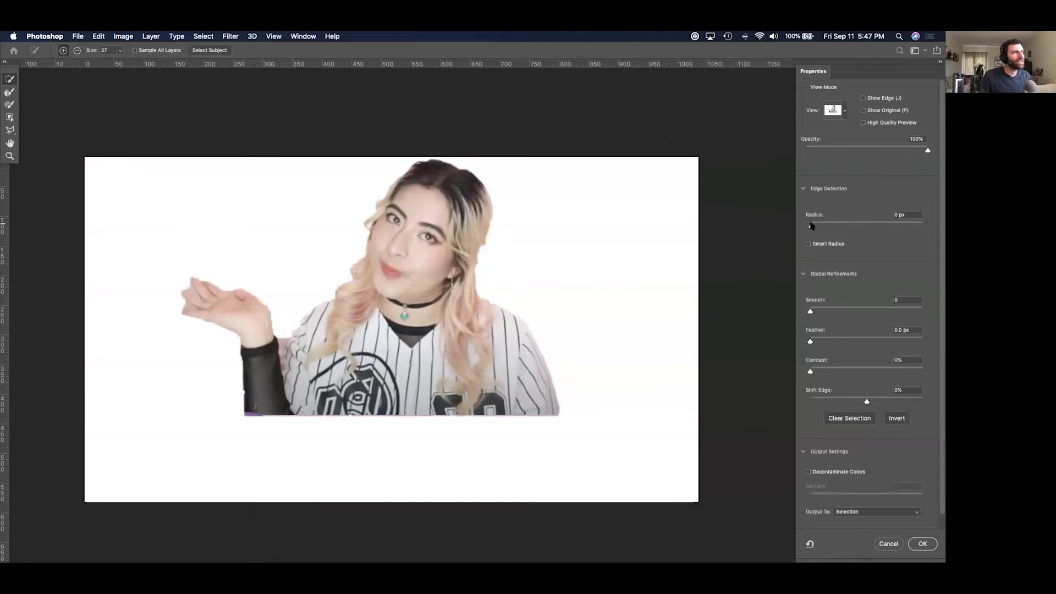
Preview the cutout on black with edge radius 0 px and Smooth 10.
drag(810, 225, 817, 226)
click(838, 112)
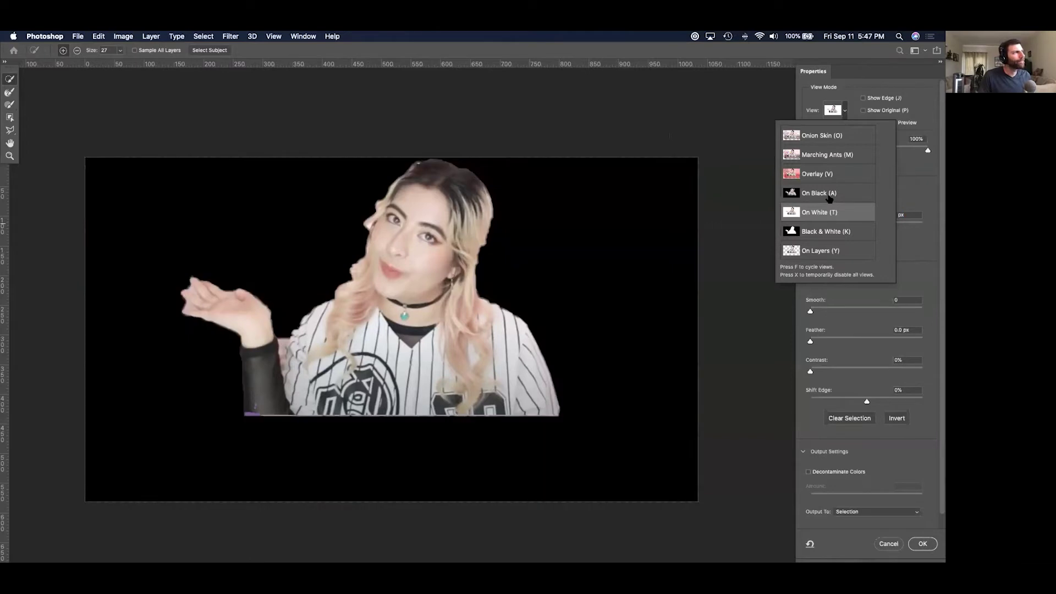
click(913, 163)
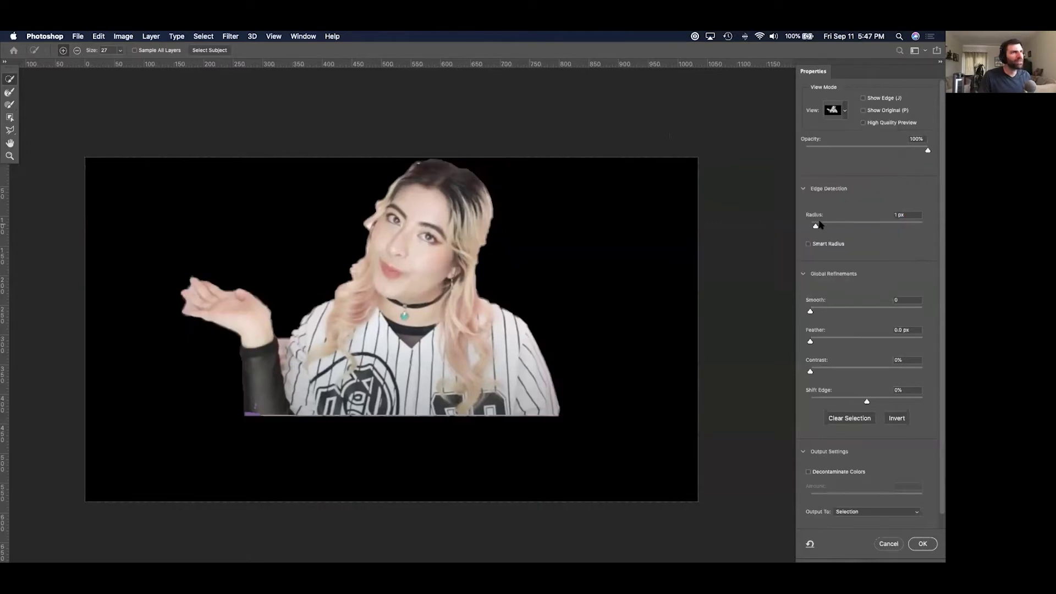
drag(814, 227, 798, 228)
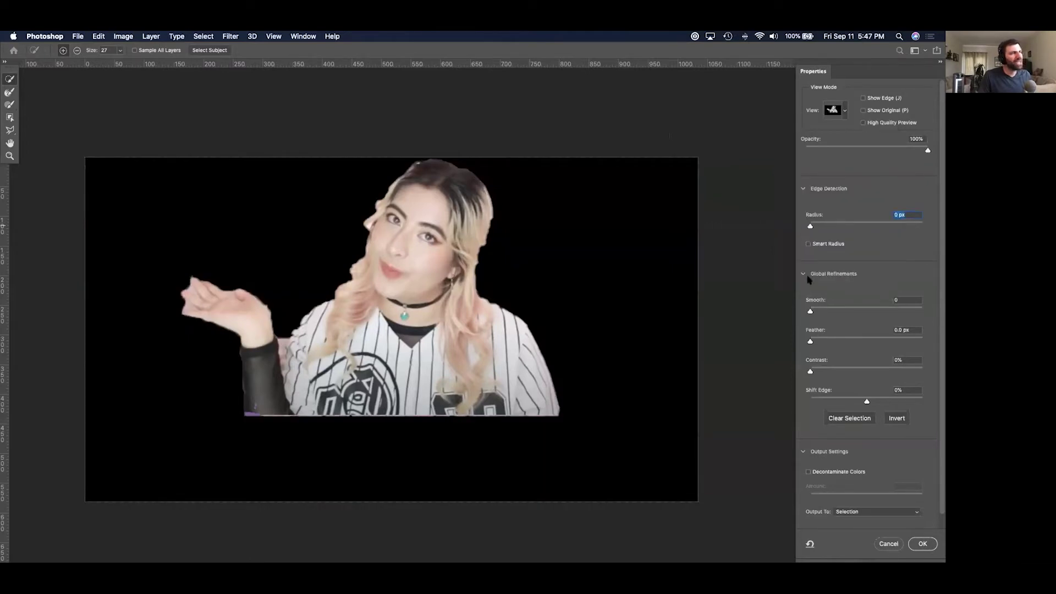
drag(811, 312, 821, 313)
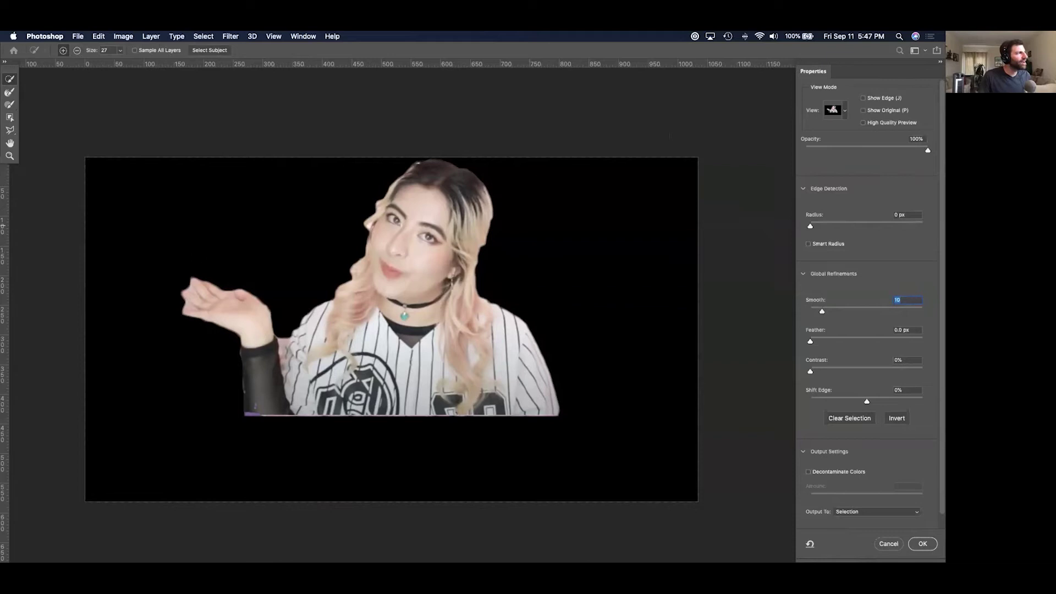
Dismiss the brush size popup and undo the last refinement stroke on the hand.
click(119, 50)
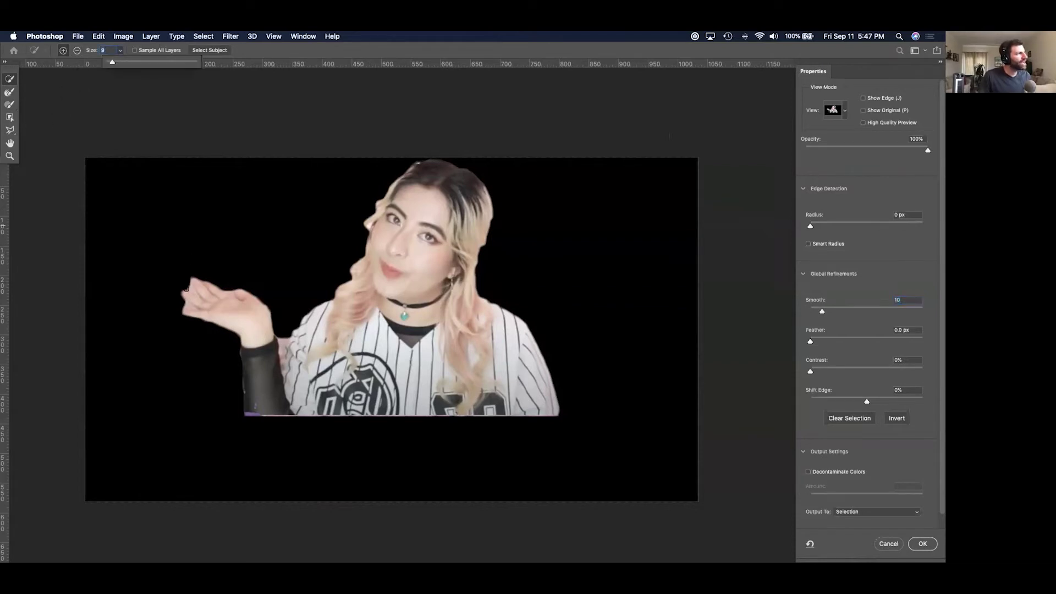
click(188, 288)
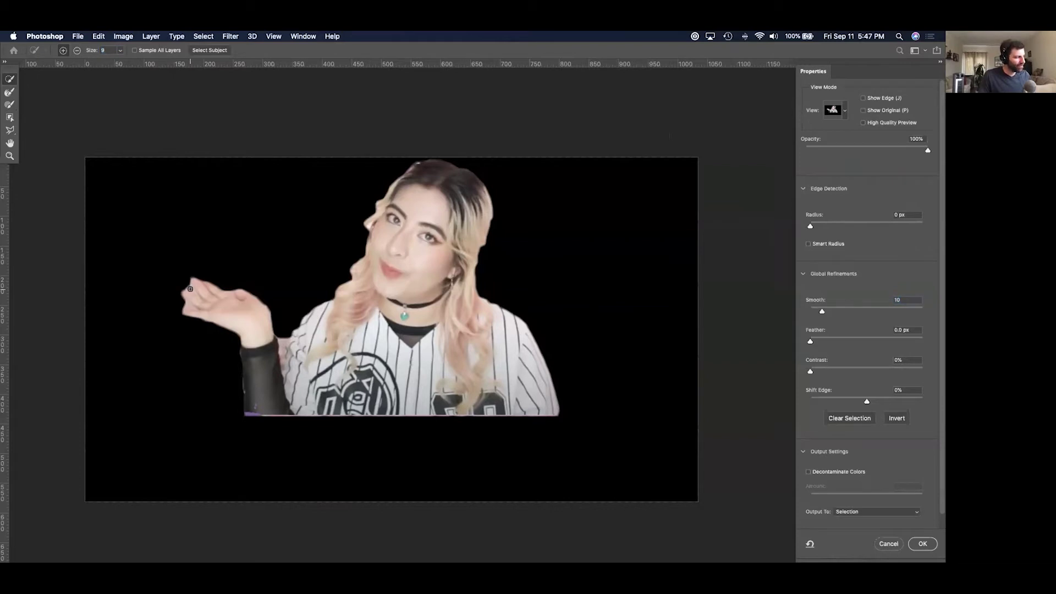
key(super+z)
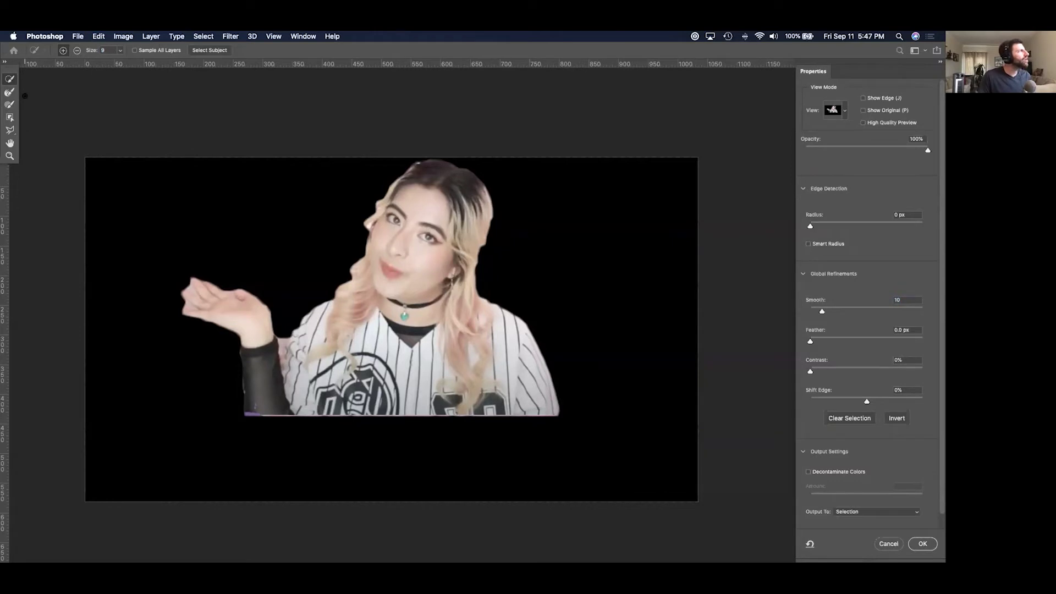
Subtract the gap between the raised hand's fingers with the Polygonal Lasso.
click(7, 134)
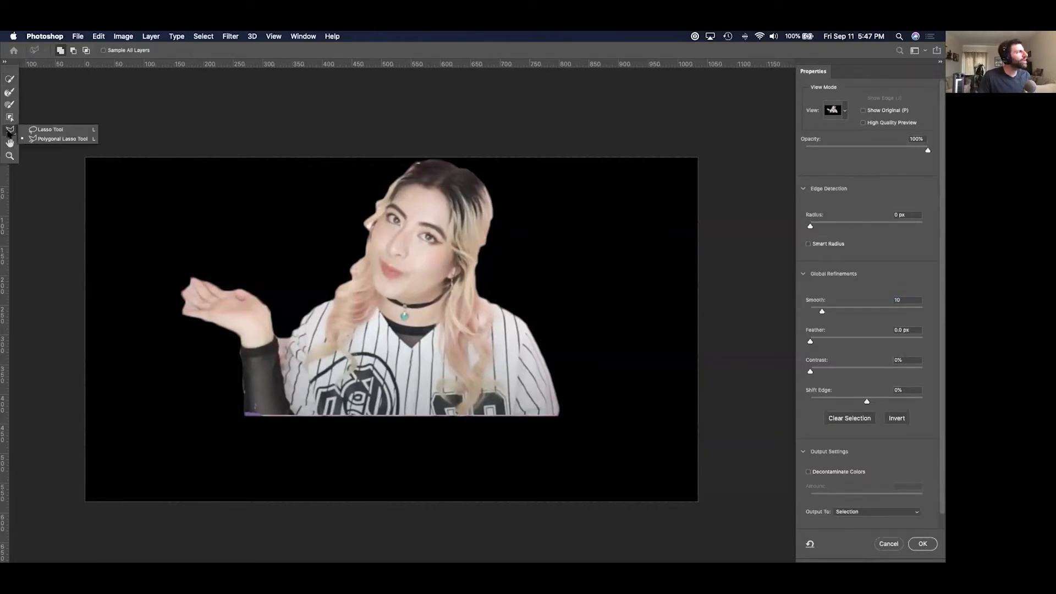
click(27, 139)
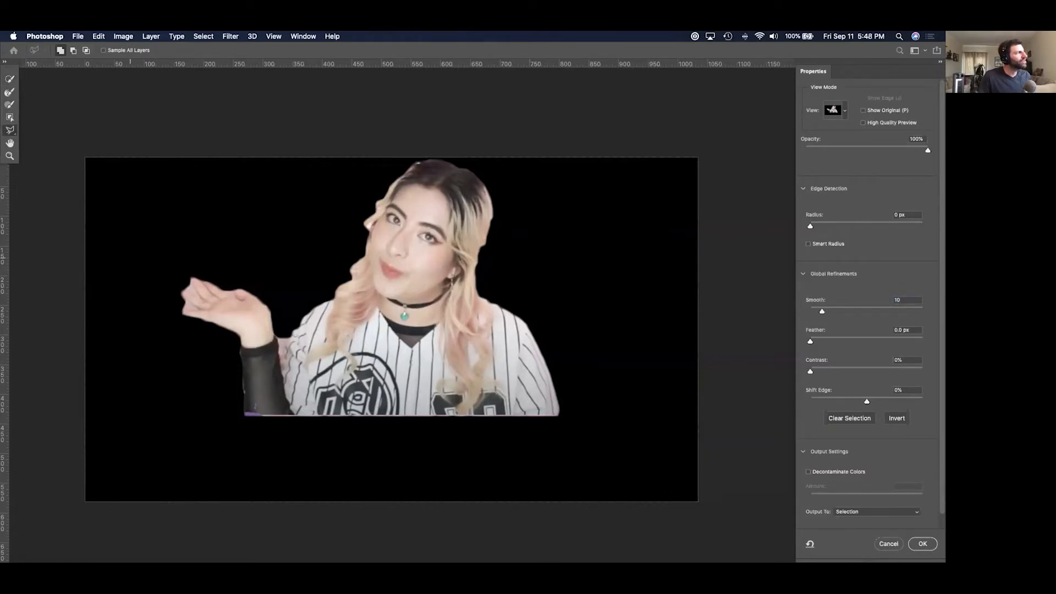
key(shift)
click(176, 283)
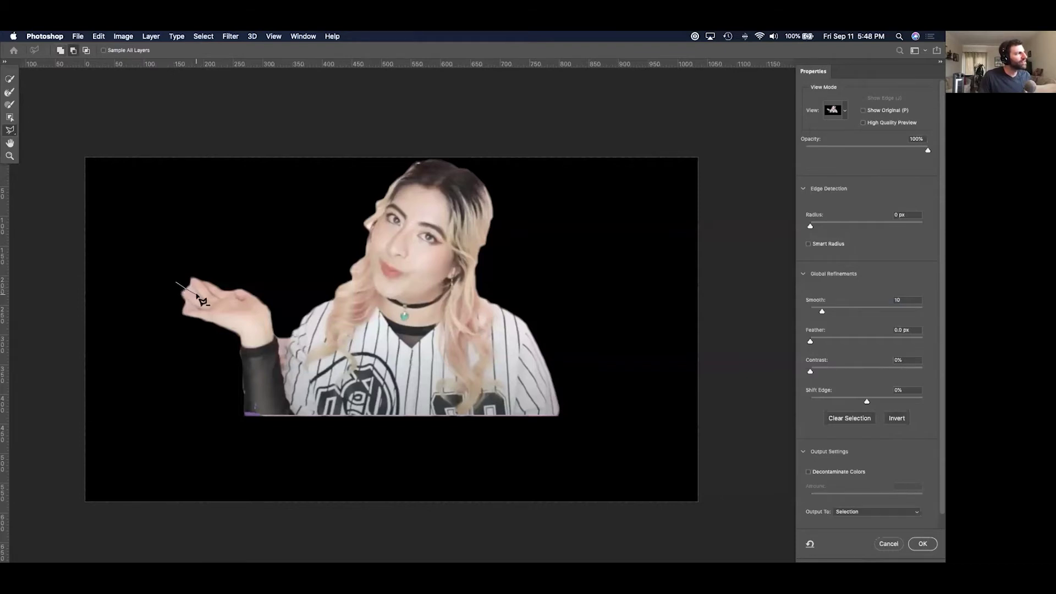
click(195, 293)
key(Escape)
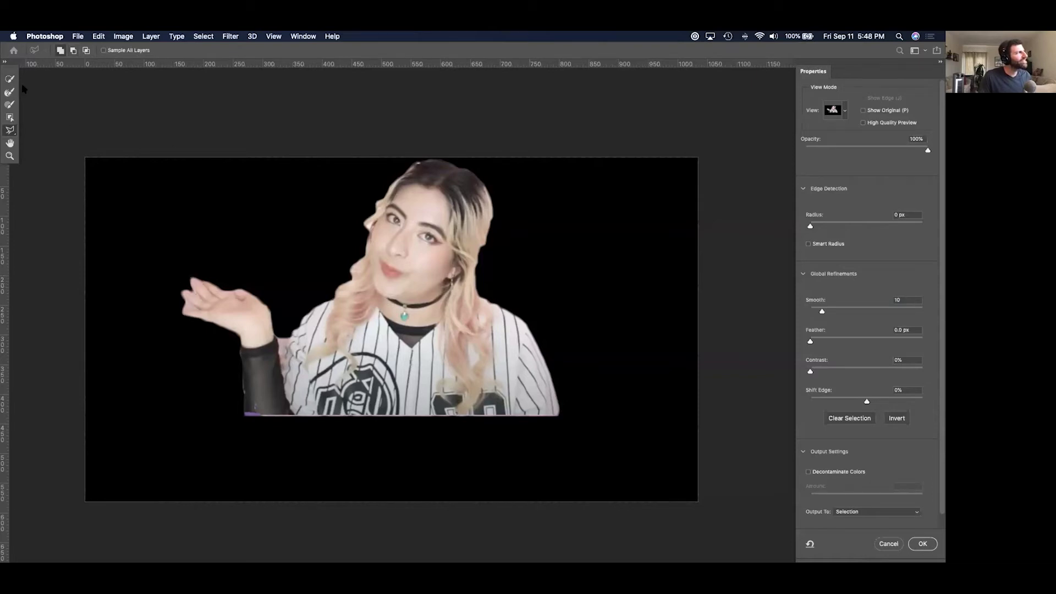
key(shift)
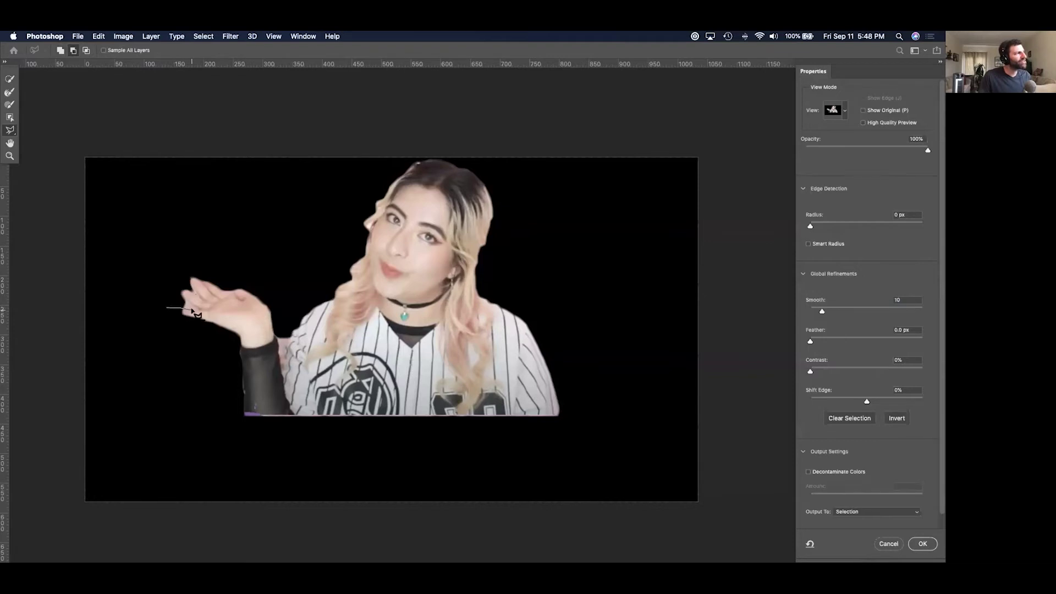
click(192, 308)
double_click(147, 286)
Cancel the unfinished polygon over the hand and confirm Select and Mask with OK.
key(shift)
click(220, 288)
key(Escape)
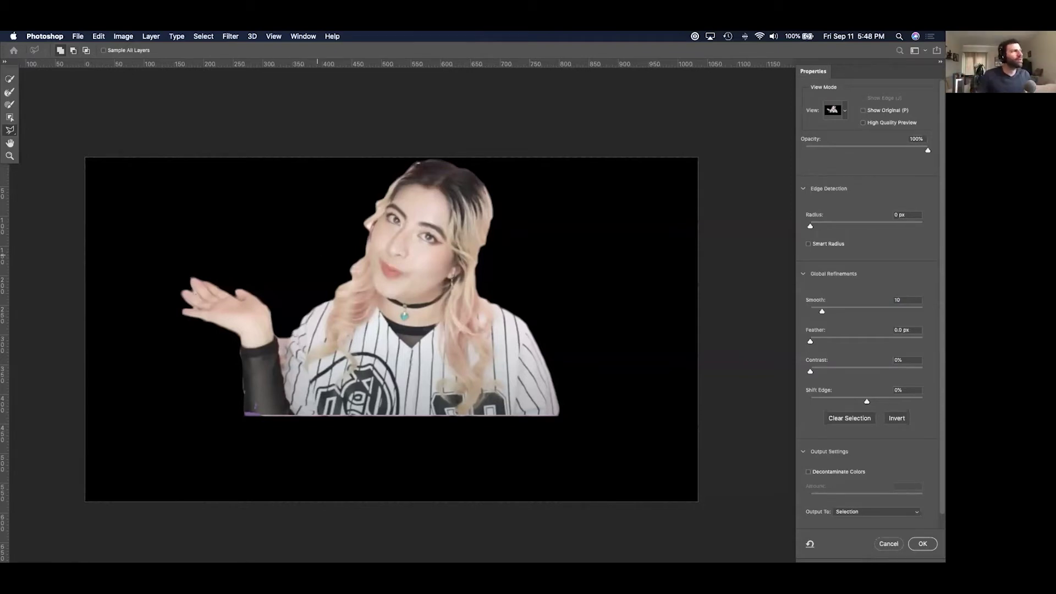
click(922, 544)
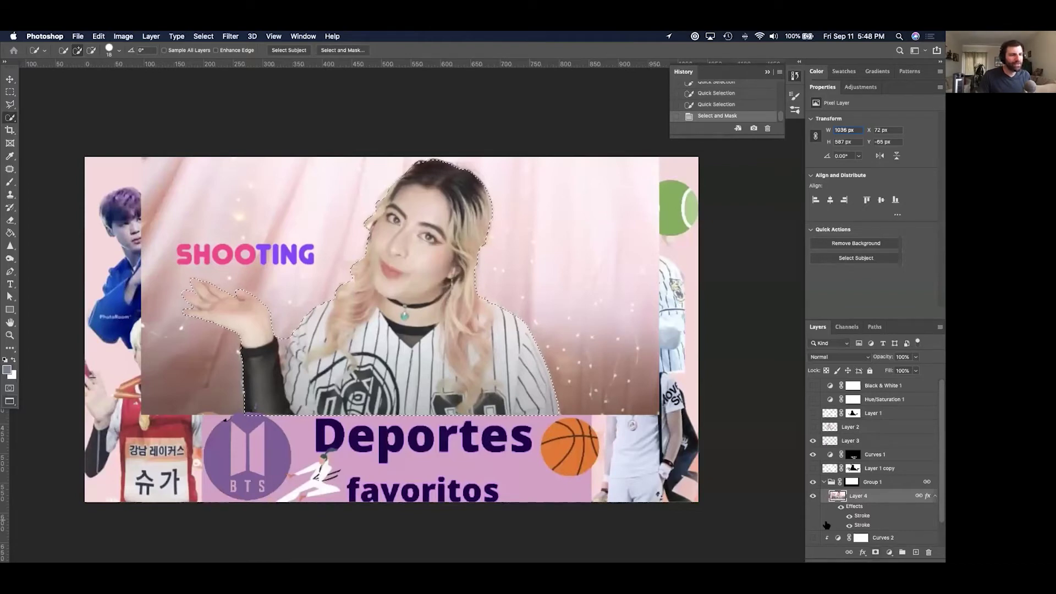
Hide Layer 4's stroke effects and add a layer mask from the woman's selection.
click(841, 505)
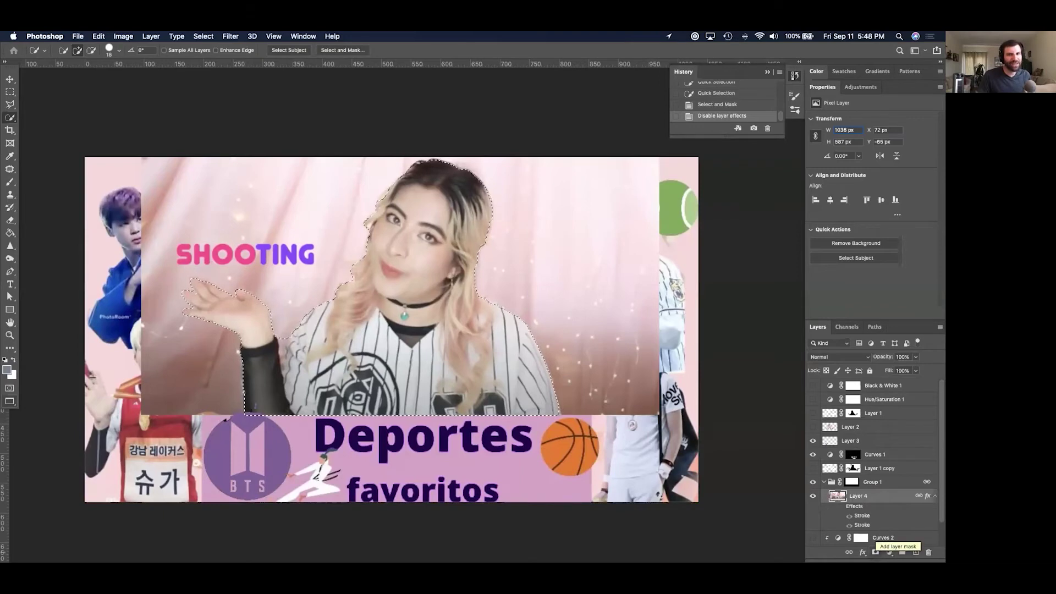
click(875, 552)
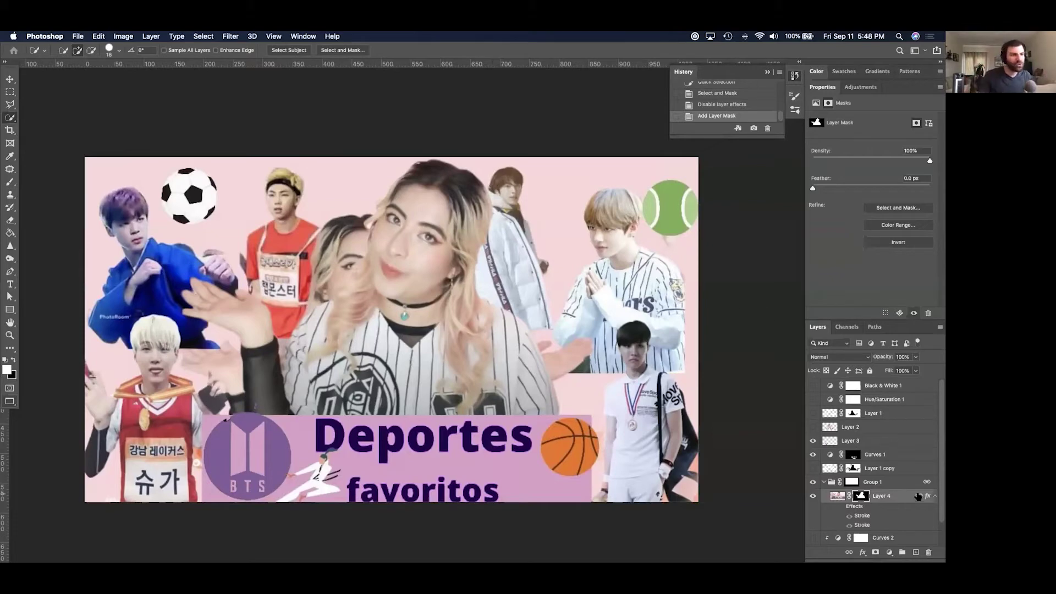
click(902, 501)
key(space)
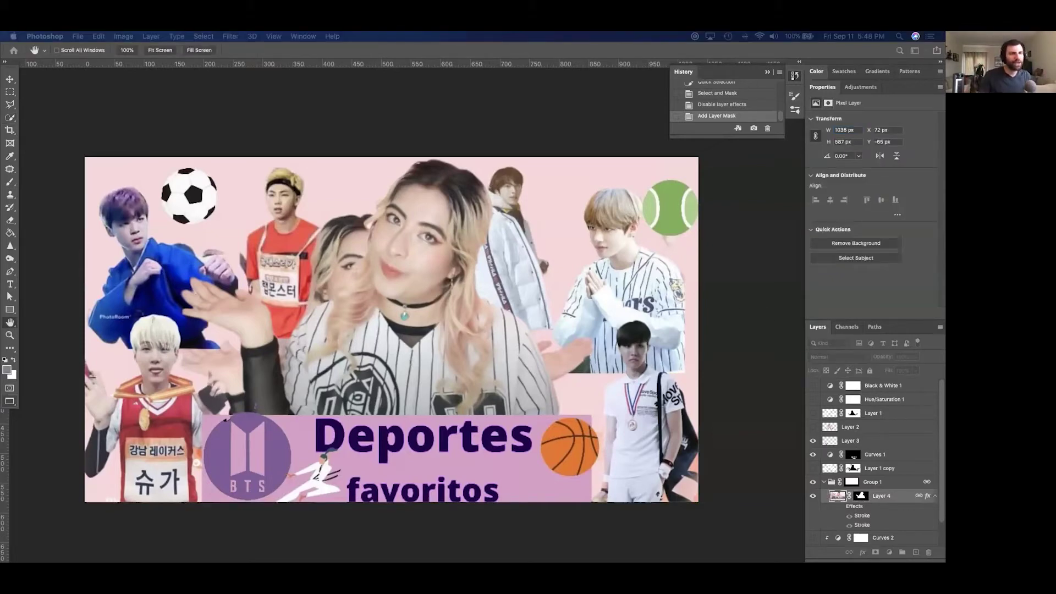
Re-enable Layer 4's purple stroke in Layer Style and compare it on and off.
double_click(900, 504)
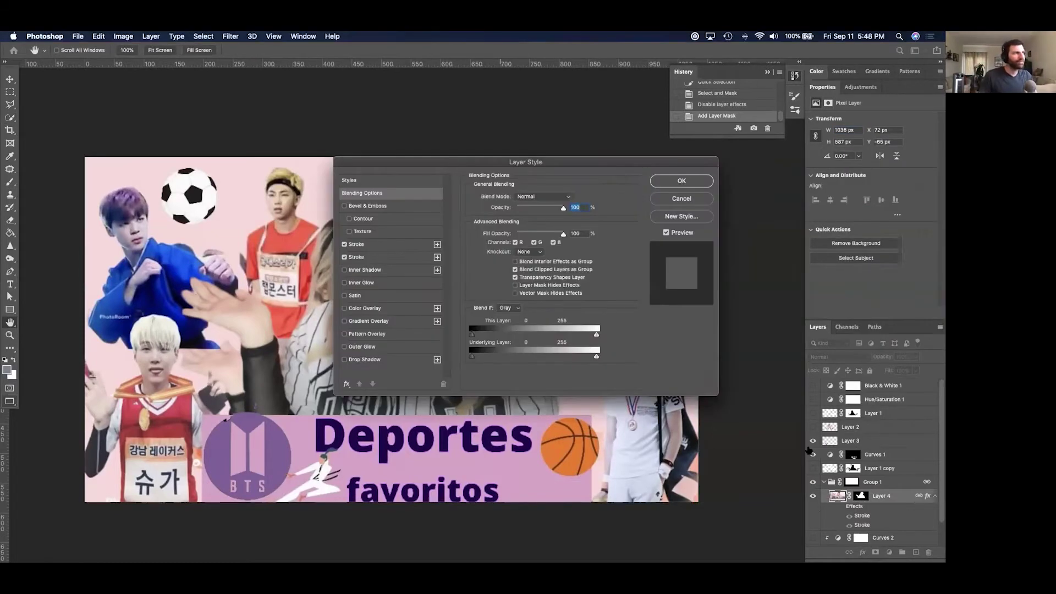
key(Escape)
double_click(900, 501)
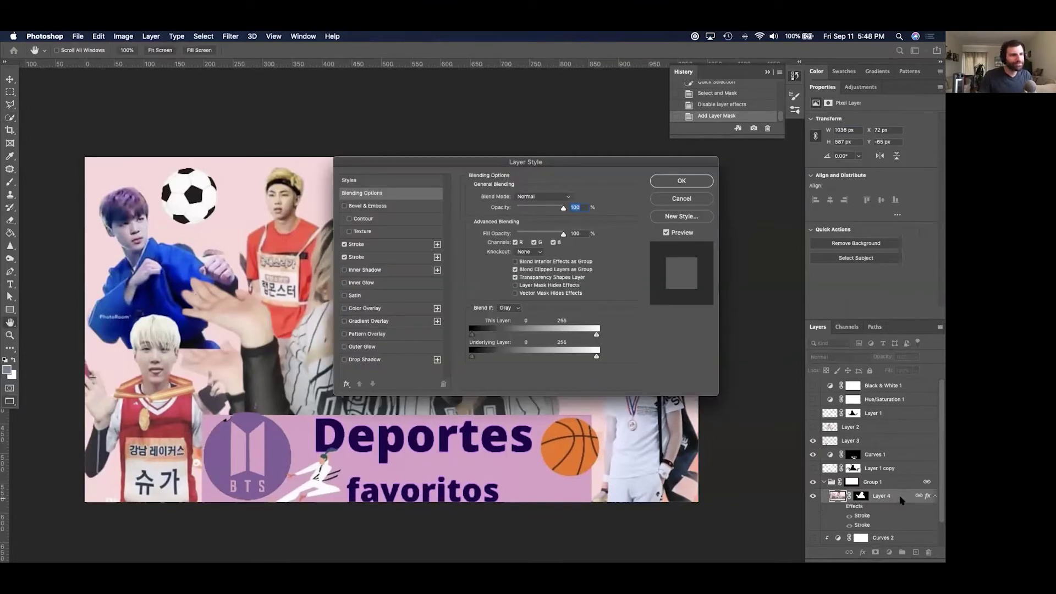
click(344, 257)
click(344, 244)
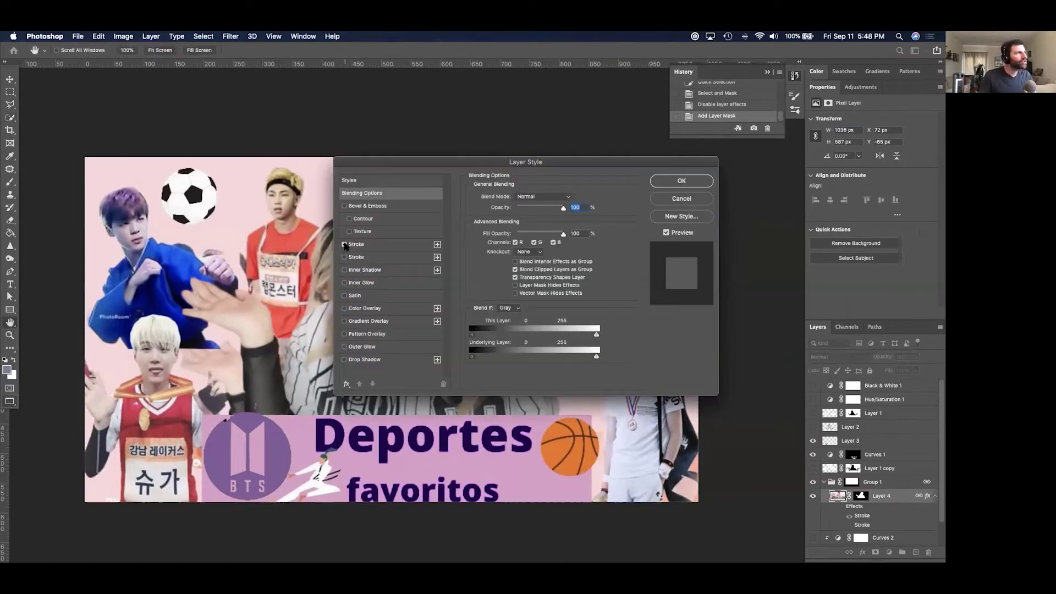
drag(393, 161, 712, 160)
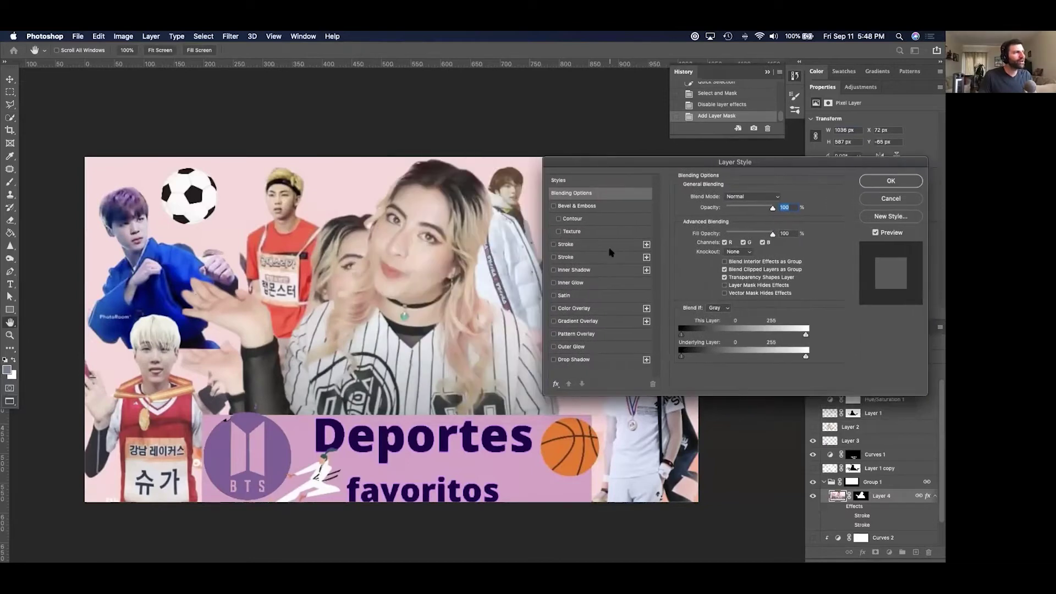
click(565, 245)
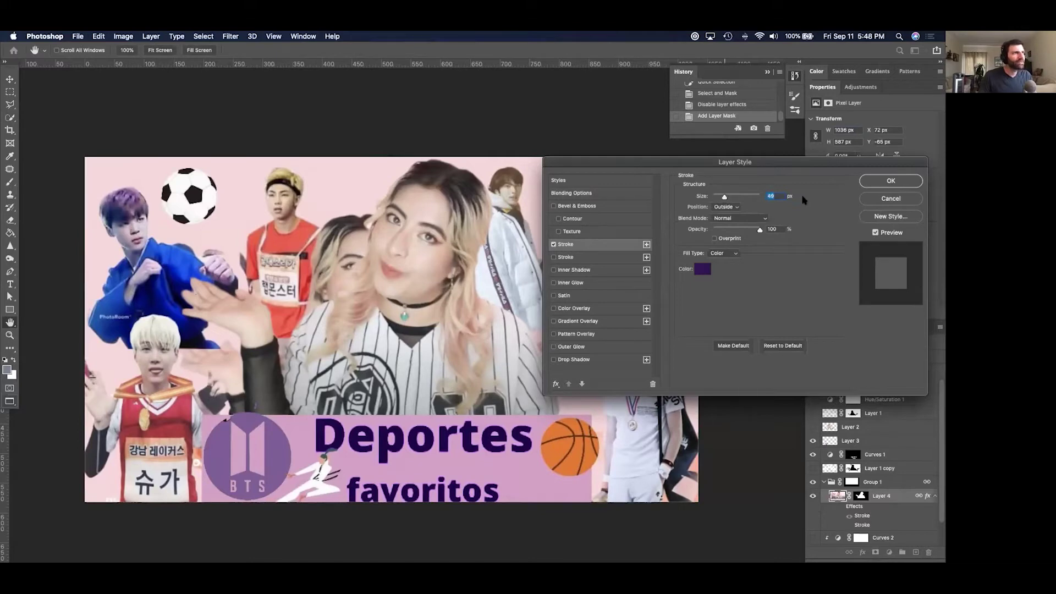
click(899, 181)
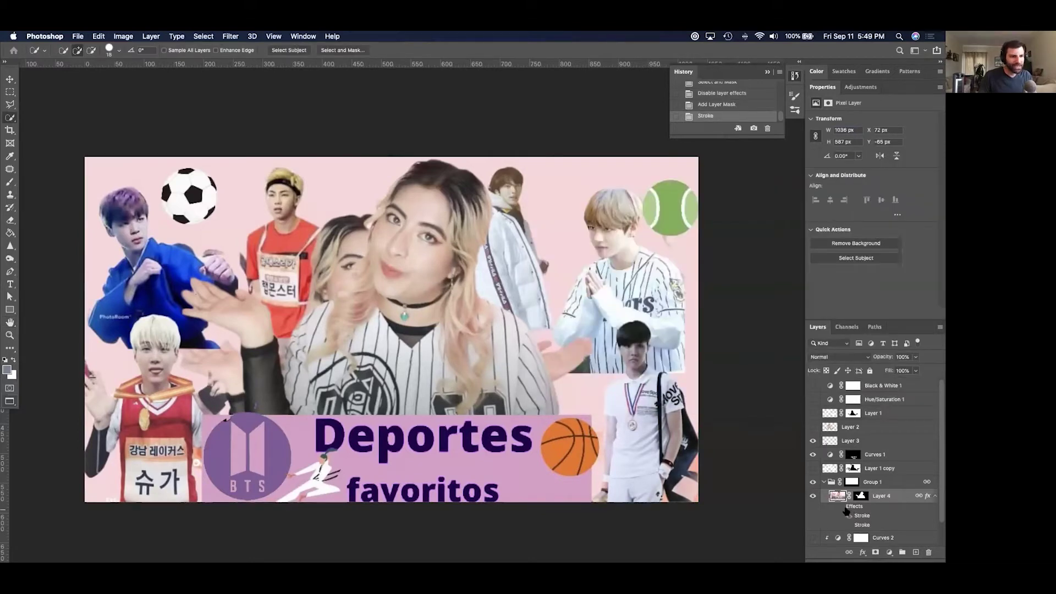
click(841, 507)
click(840, 506)
click(841, 506)
Thin the purple stroke to 9 px.
double_click(909, 498)
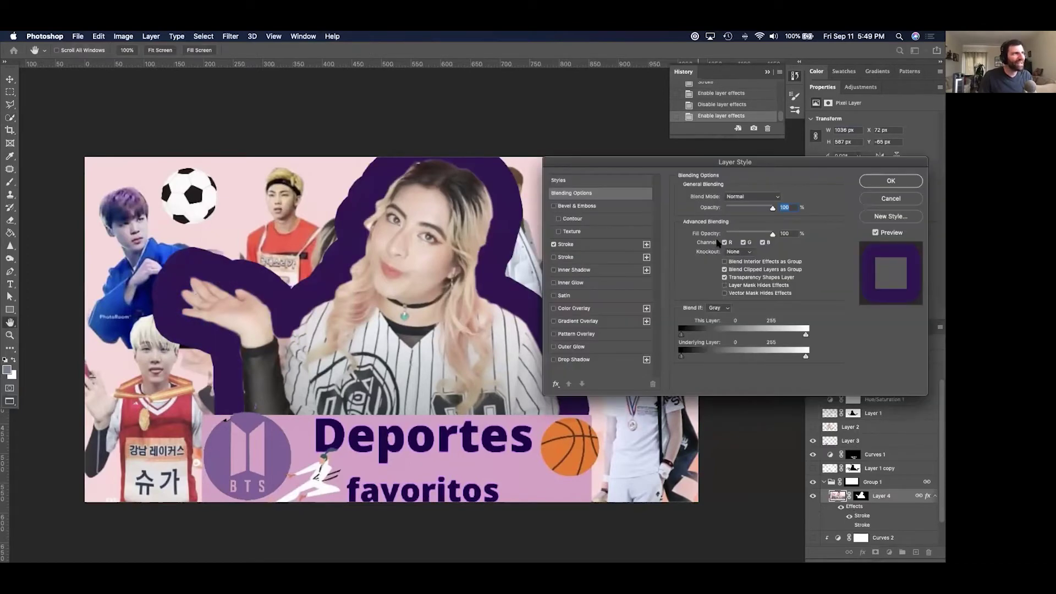
click(566, 244)
drag(754, 193, 718, 196)
drag(718, 198, 717, 198)
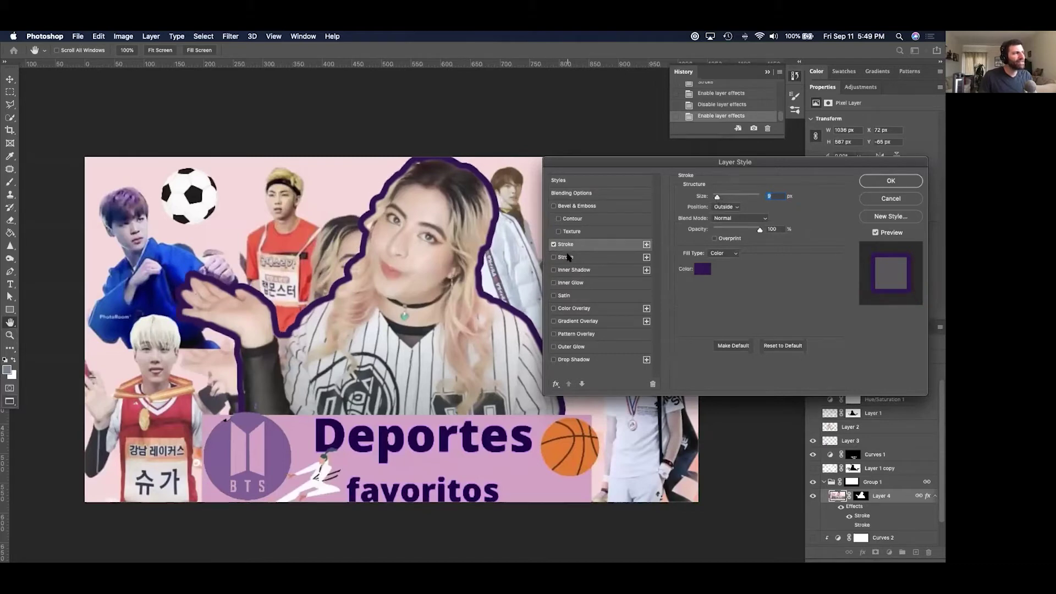
Add a second stroke coloured white at 29 px.
click(647, 244)
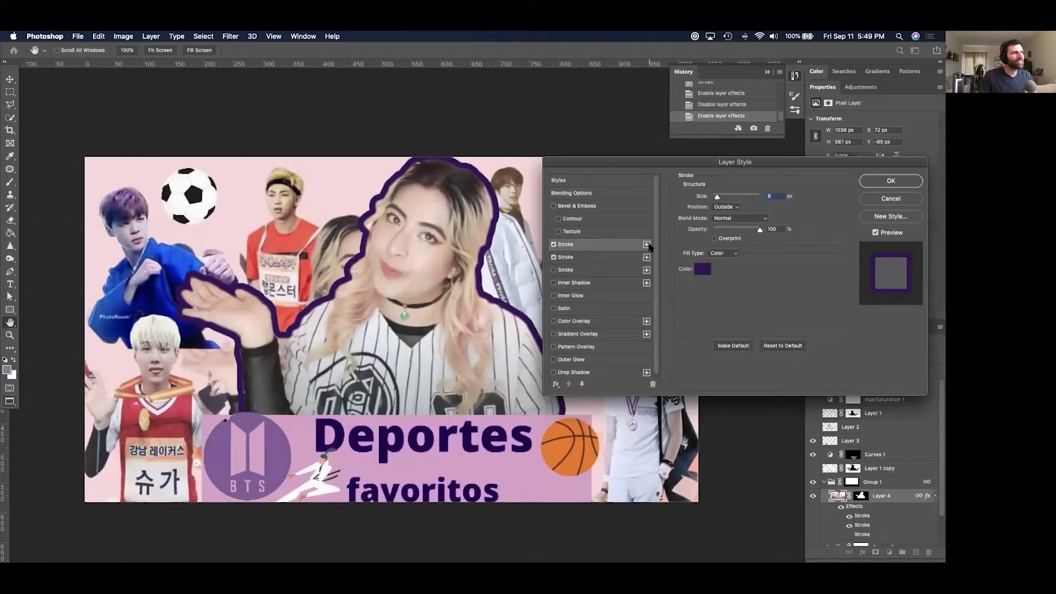
click(611, 258)
click(701, 271)
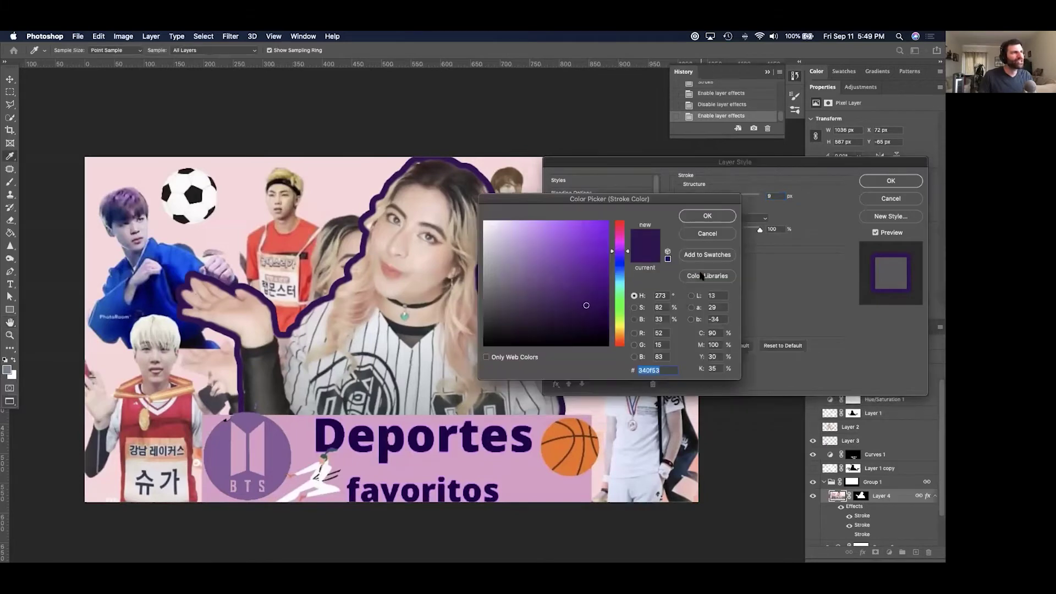
drag(597, 271, 483, 221)
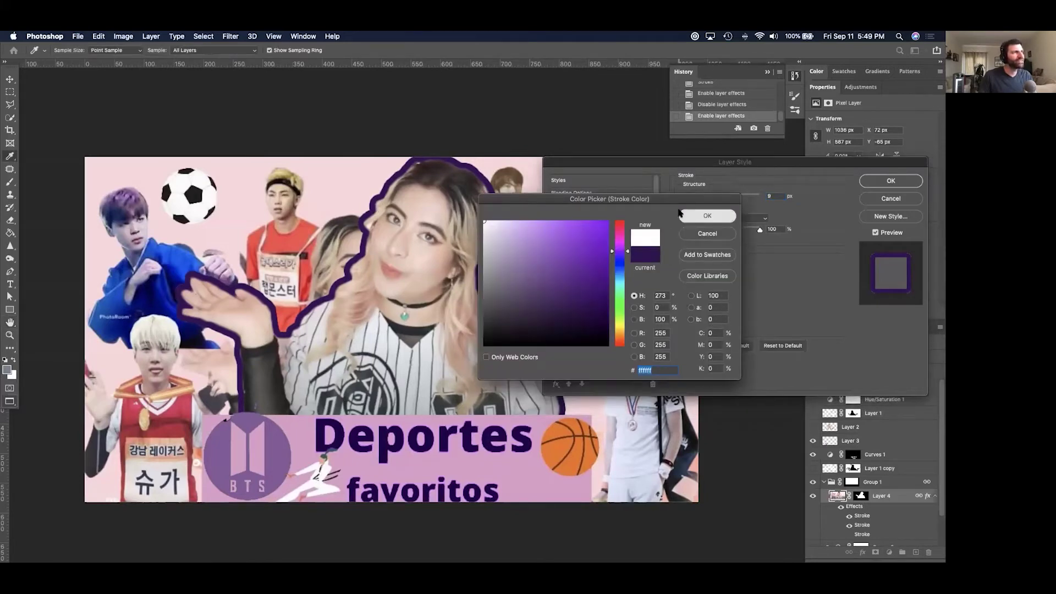
click(694, 216)
drag(717, 197, 722, 198)
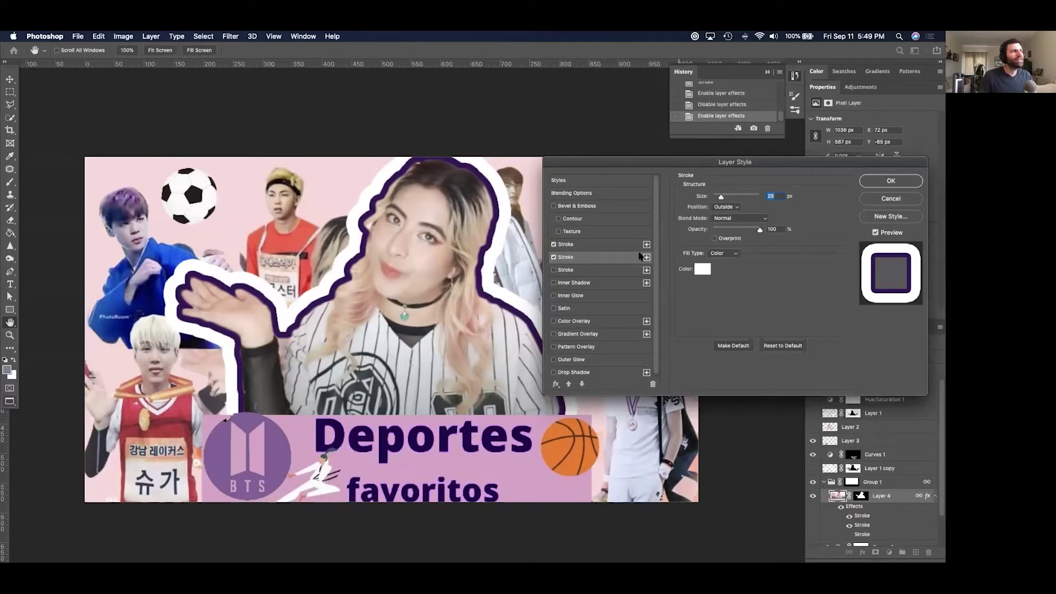
Keep the purple stroke's position Outside and apply both strokes.
click(602, 249)
click(725, 206)
click(725, 213)
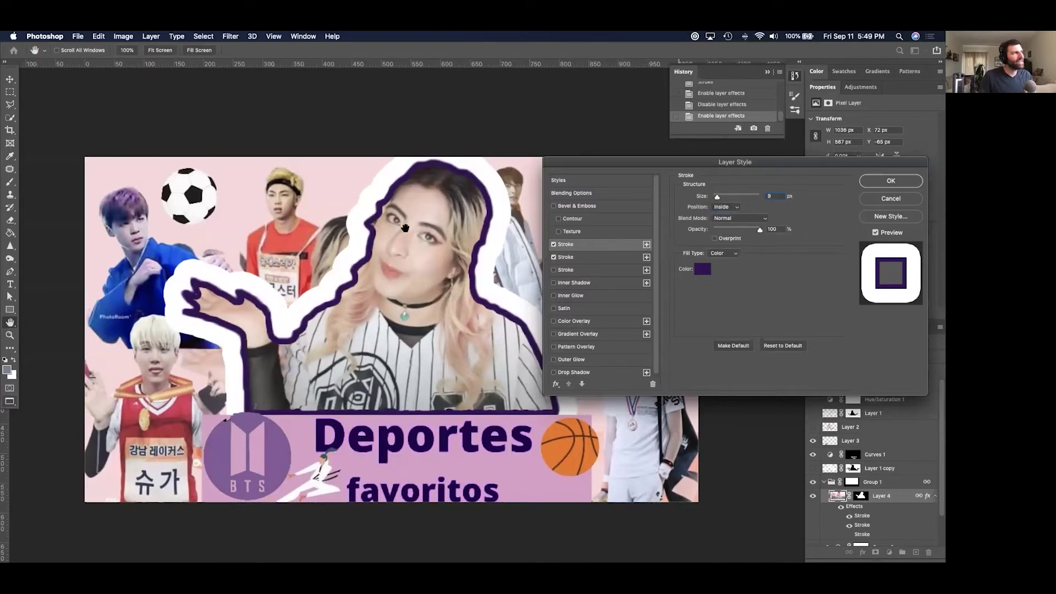
click(720, 207)
click(724, 199)
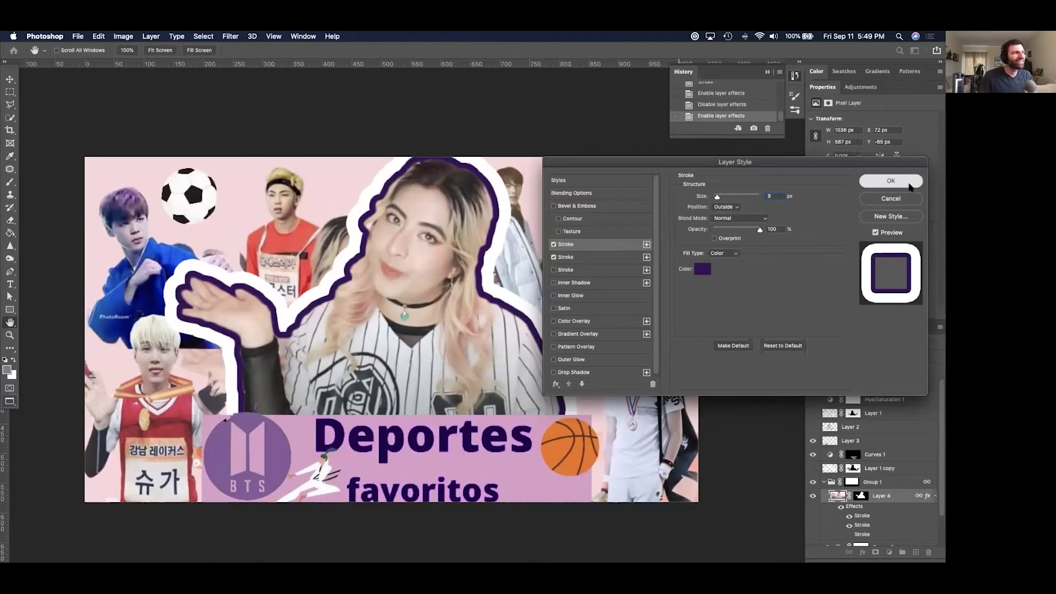
click(907, 185)
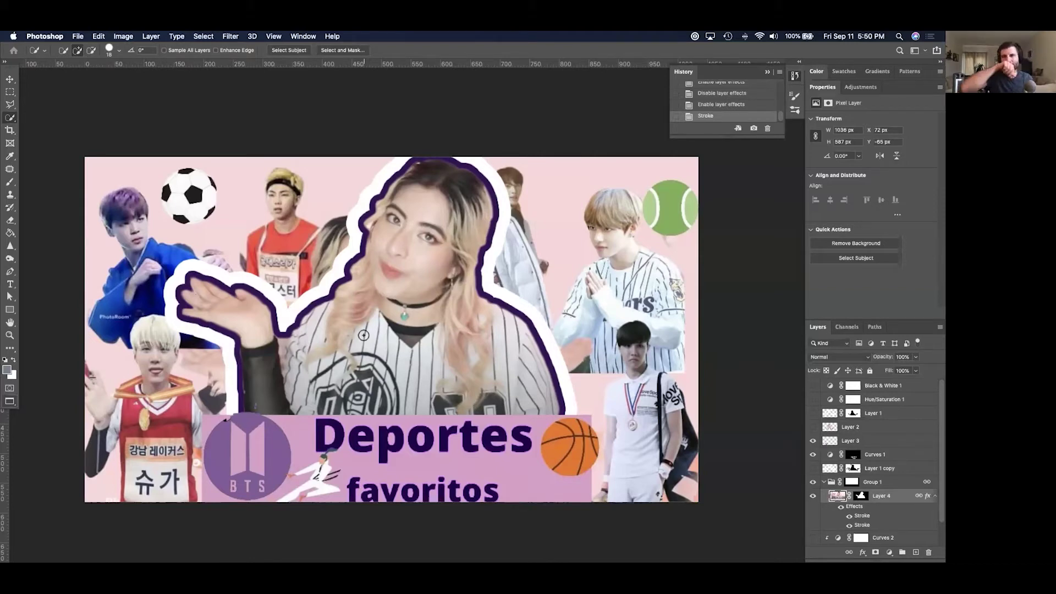
Show the Quick Selection tool's flyout with Object Selection and Magic Wand.
click(10, 118)
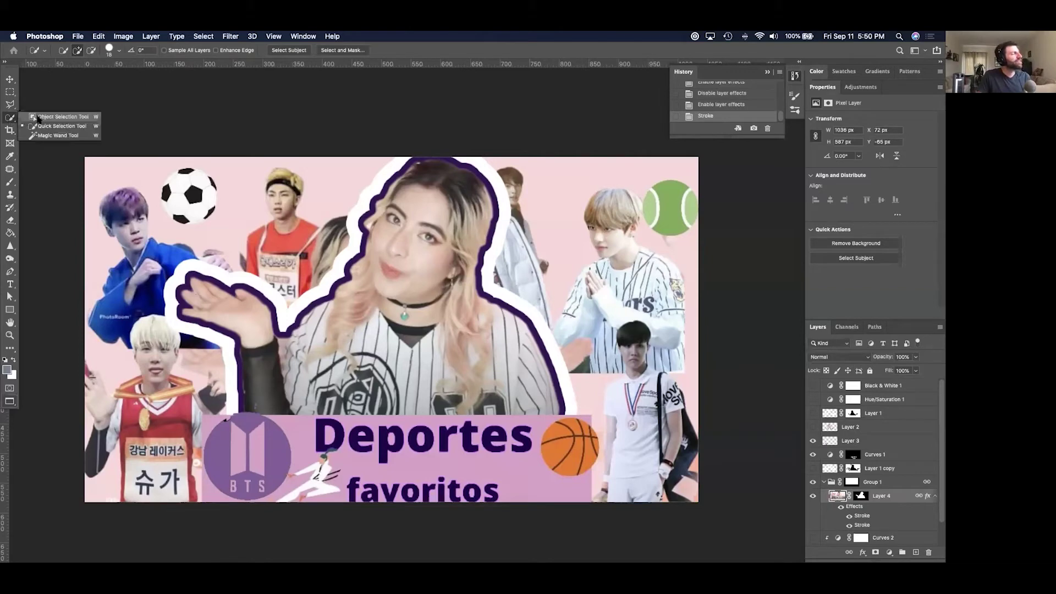
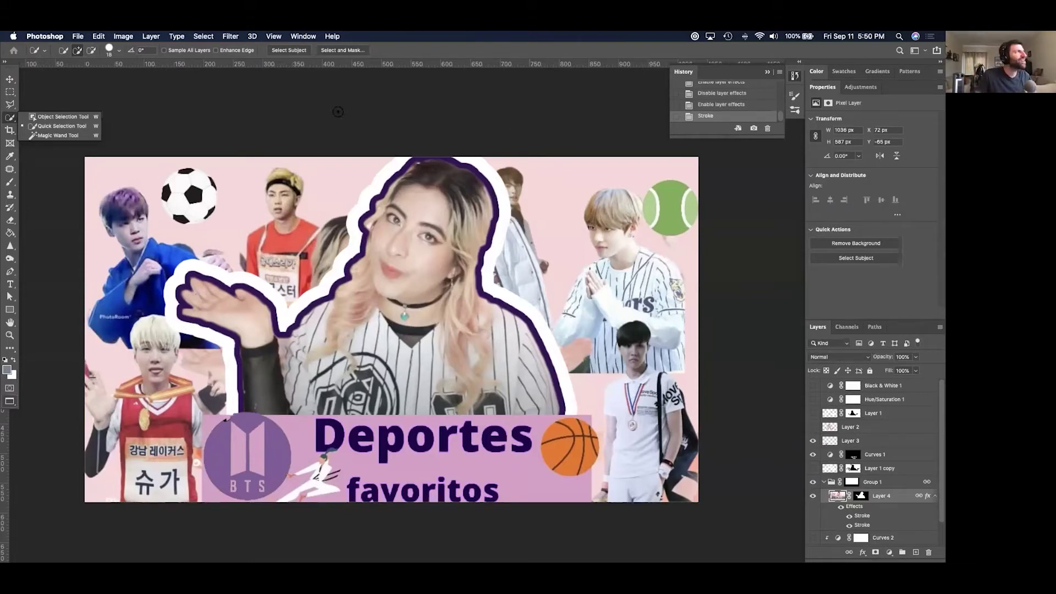
Make a quick selection on the banner, then bring up the cut-out dancer document.
click(344, 116)
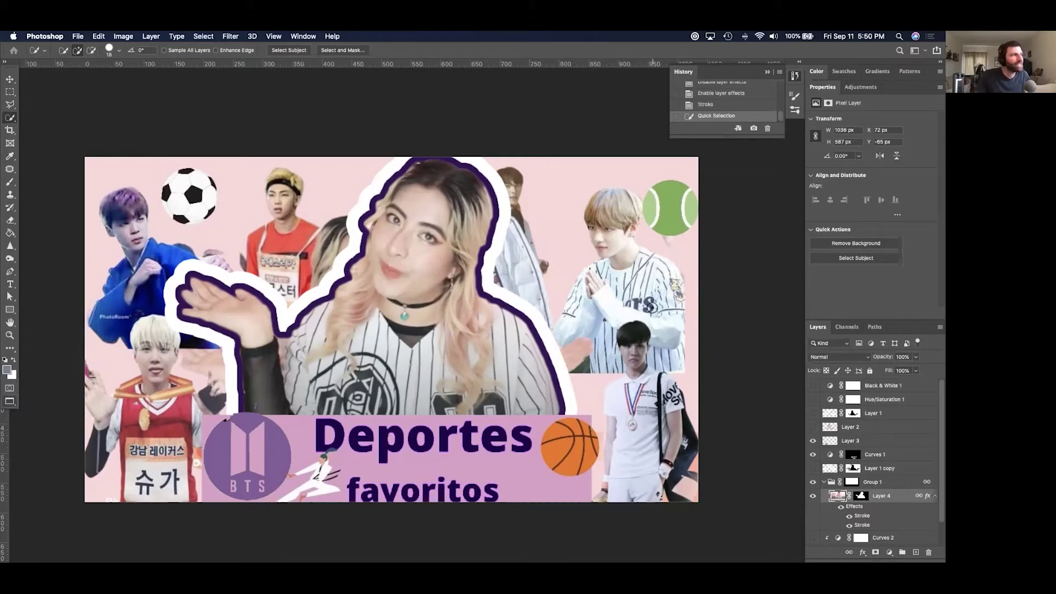
click(359, 104)
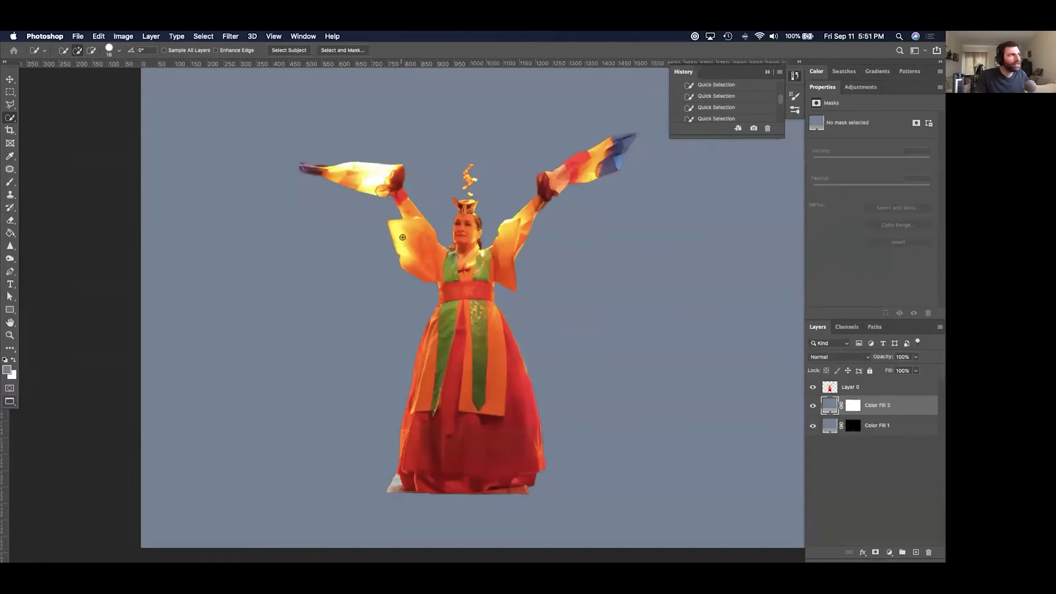
Delete the Color Fill 1 layer and set Color Fill 2 to white.
click(895, 423)
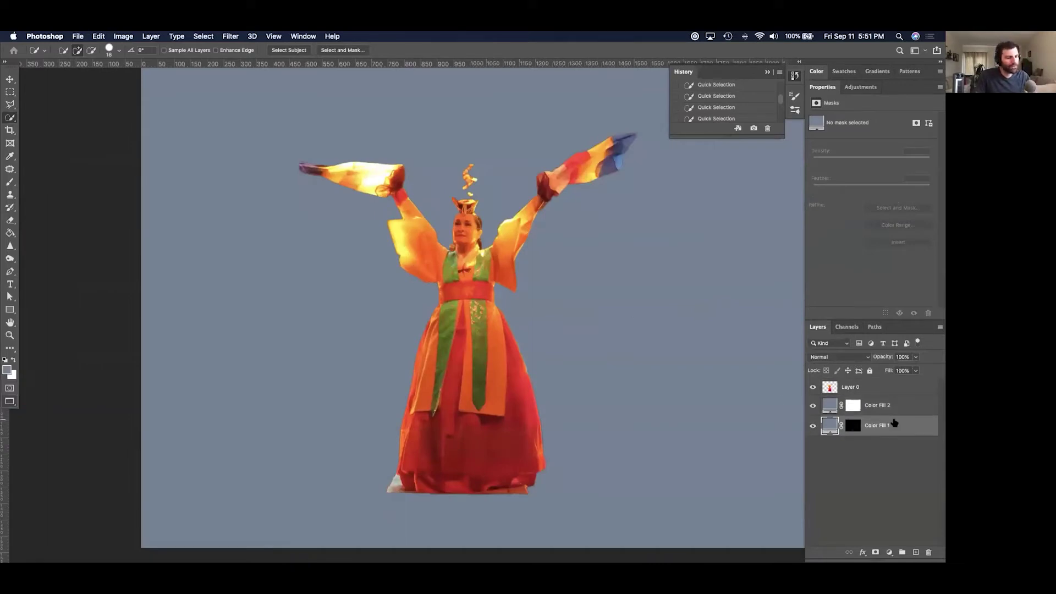
key(Delete)
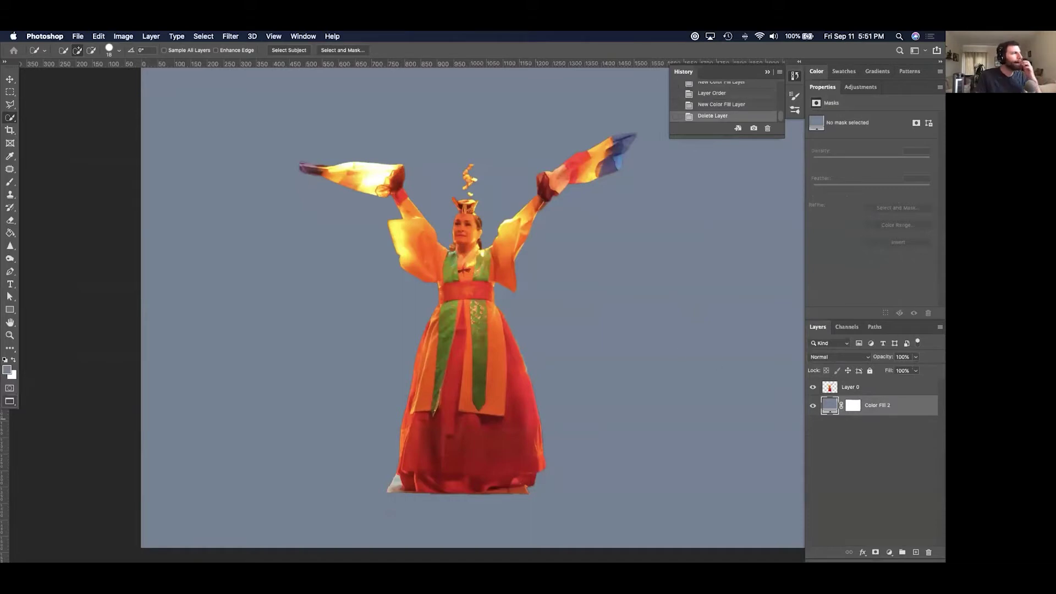
double_click(830, 407)
drag(542, 259, 449, 221)
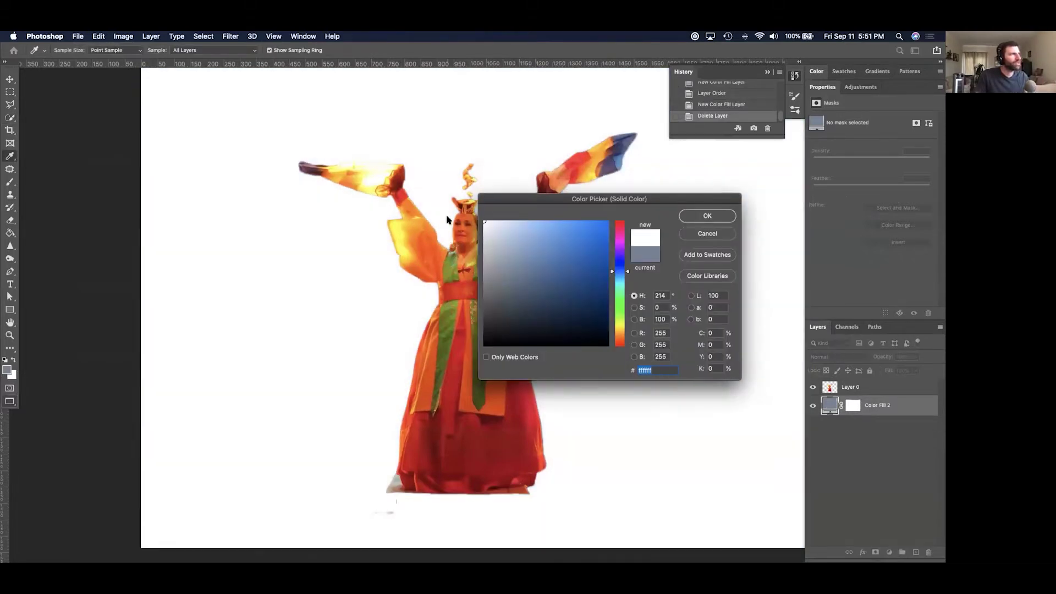
click(704, 218)
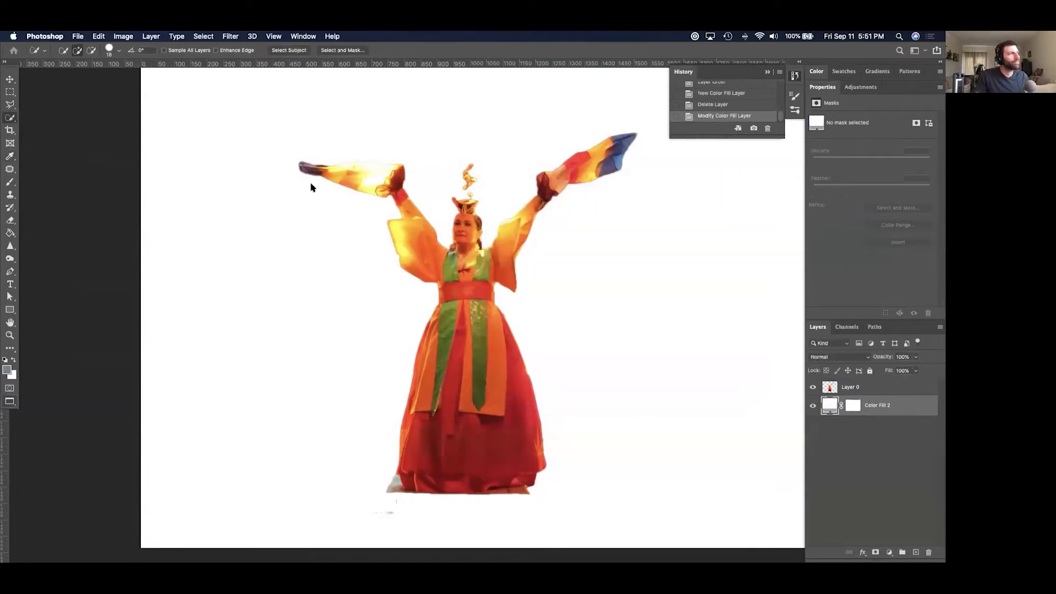
Rename the dancer's Layer 0 to 'Woman'.
click(7, 80)
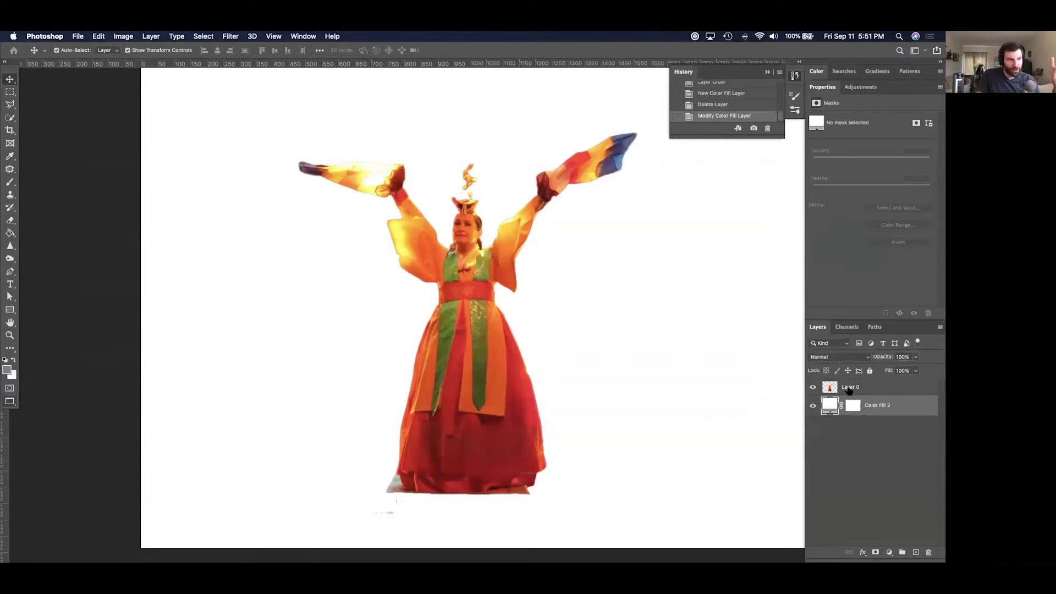
click(860, 390)
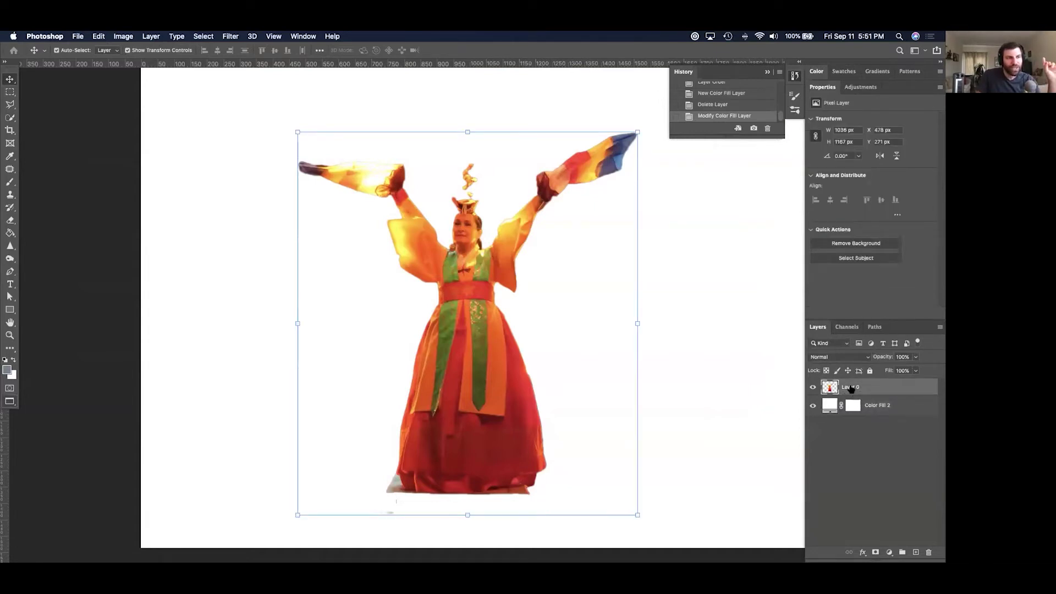
double_click(851, 387)
text(Woman)
key(Return)
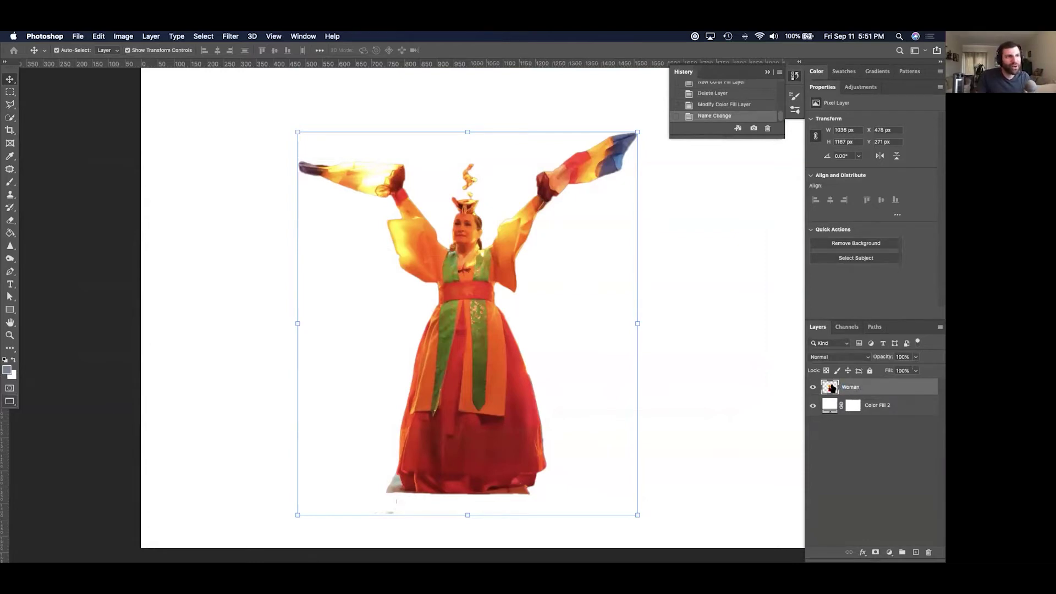
double_click(831, 388)
key(Escape)
double_click(905, 392)
key(Escape)
key(Return)
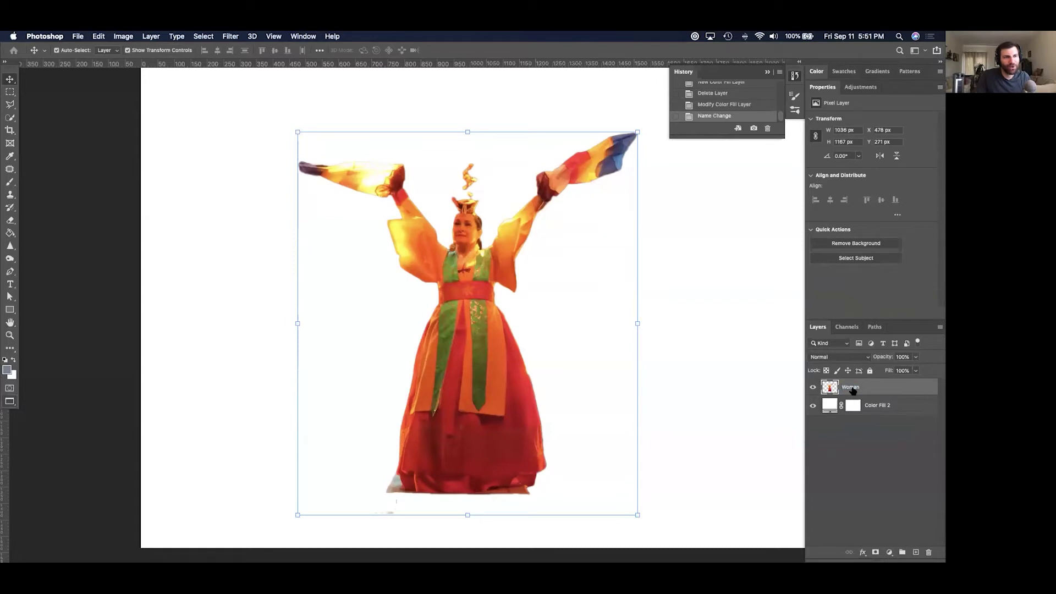
double_click(874, 389)
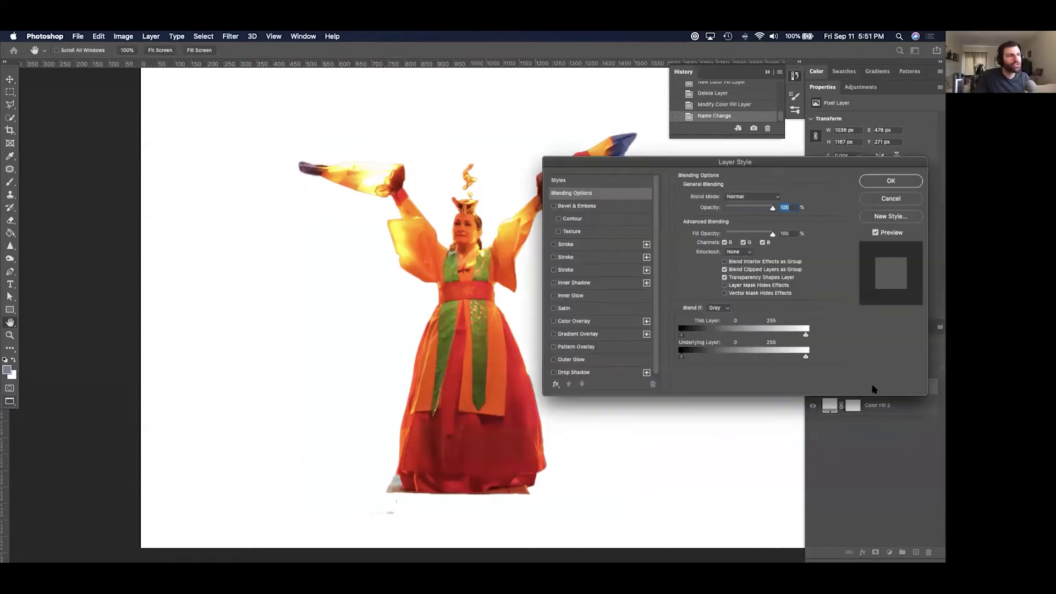
click(564, 248)
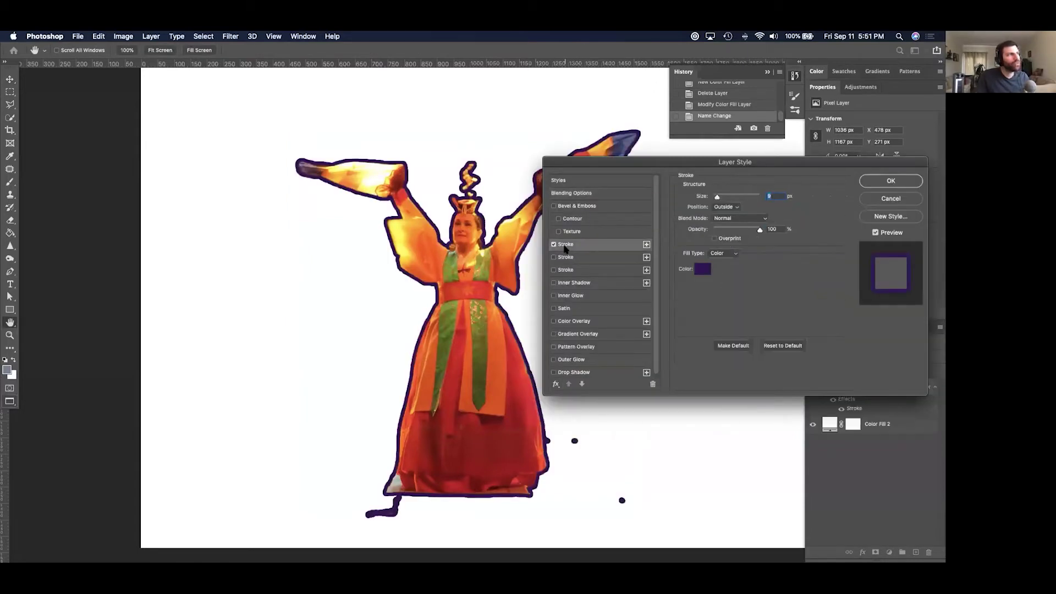
click(553, 245)
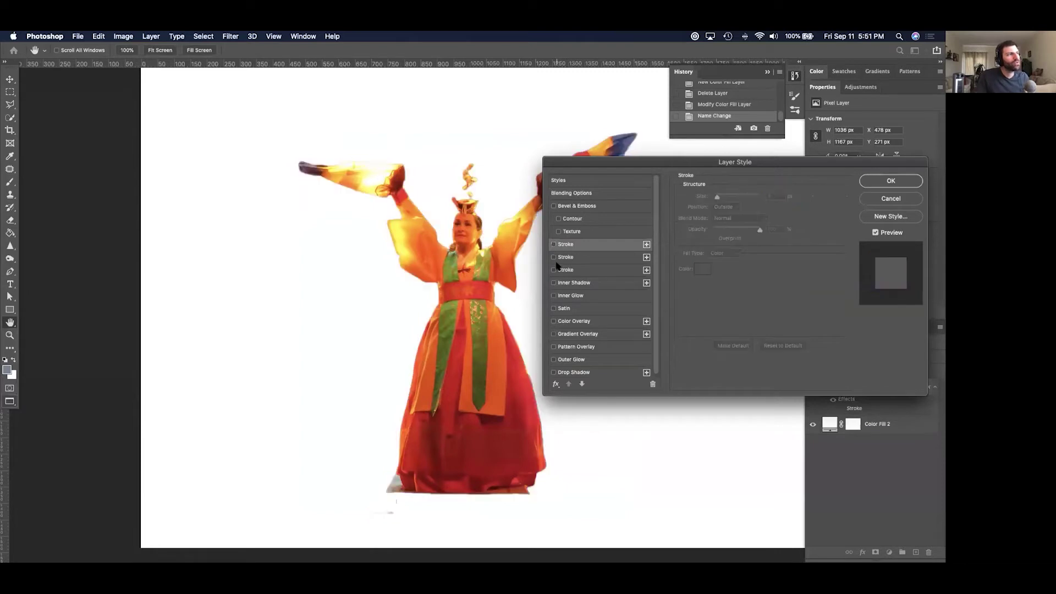
click(554, 282)
click(554, 282)
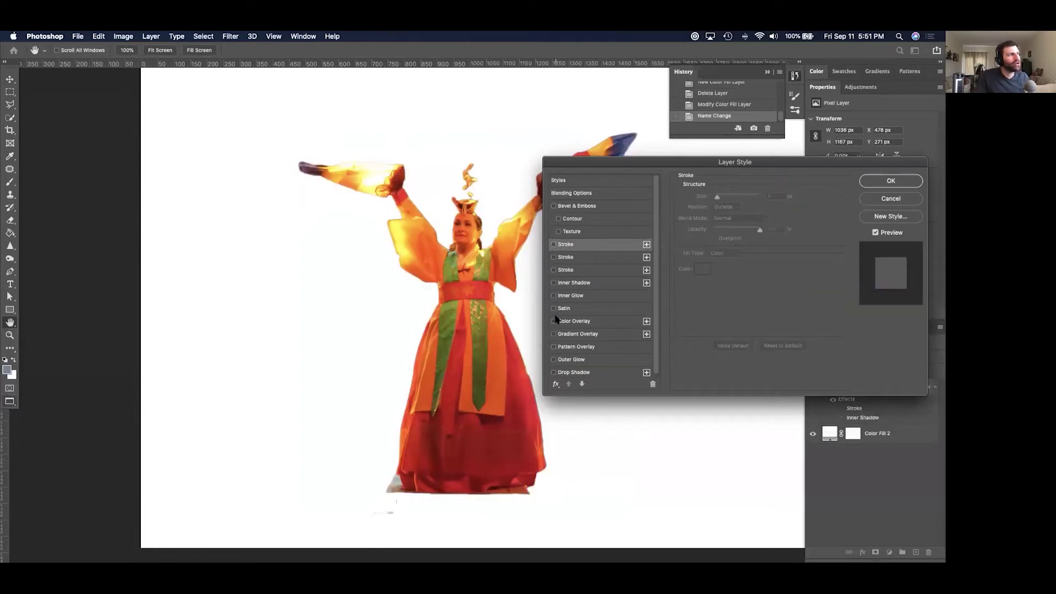
click(554, 321)
click(554, 321)
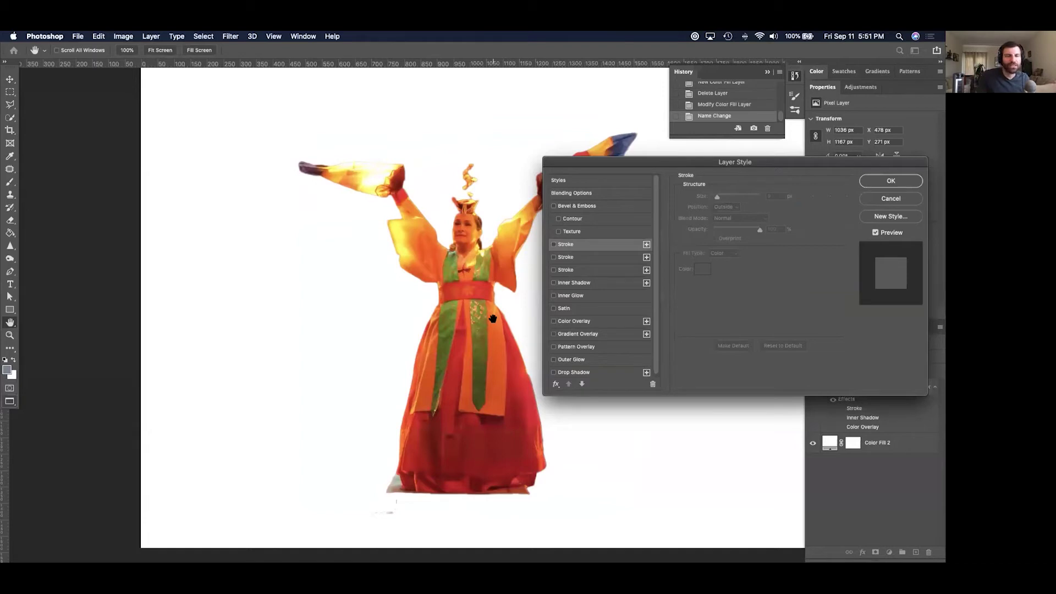
click(908, 201)
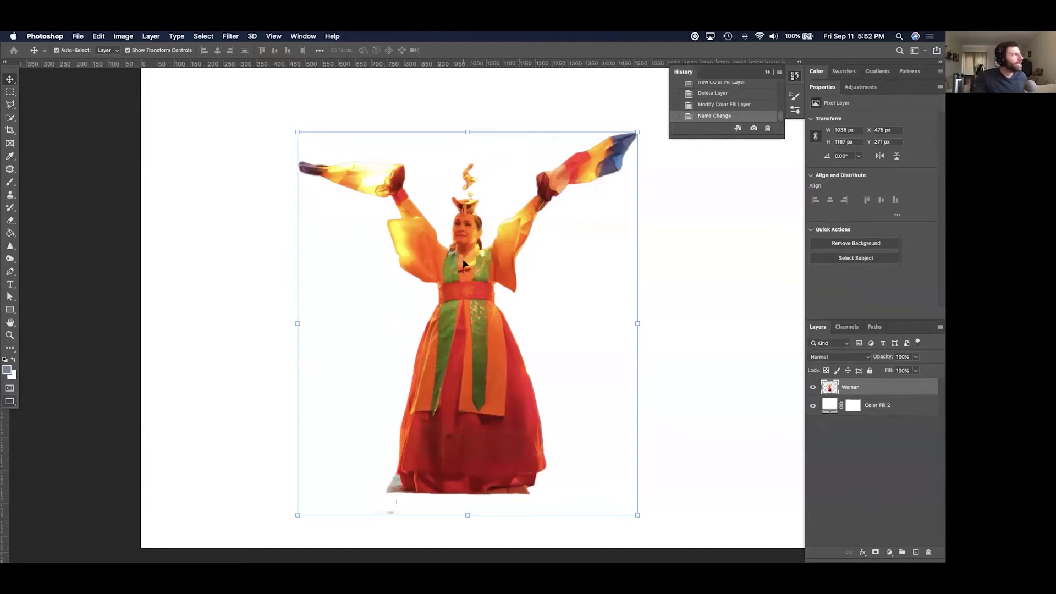
Draw a yellow-filled rectangle across the dancer's middle.
click(9, 311)
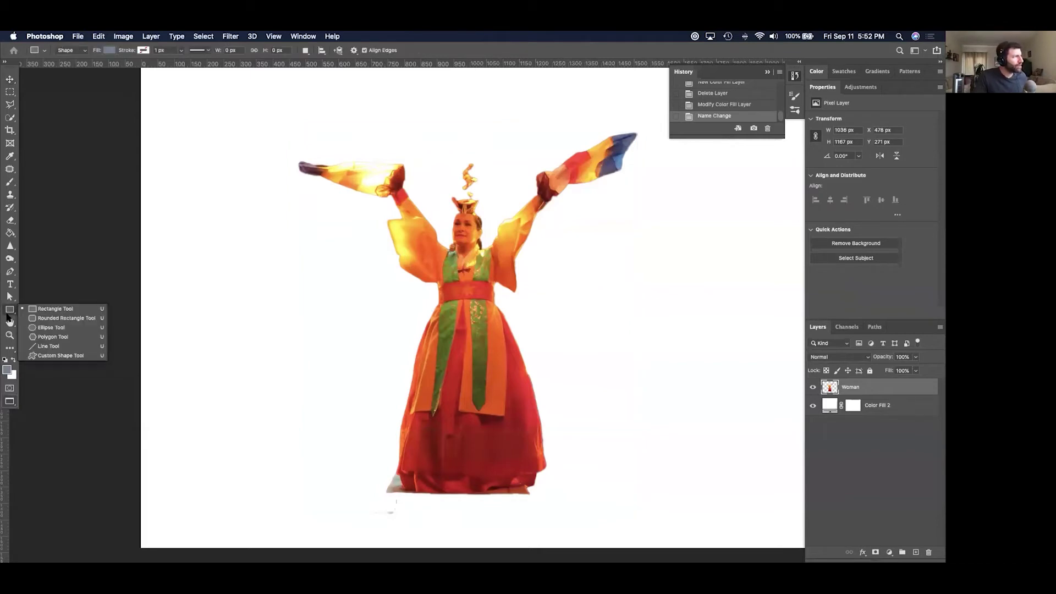
click(43, 311)
drag(302, 189, 683, 406)
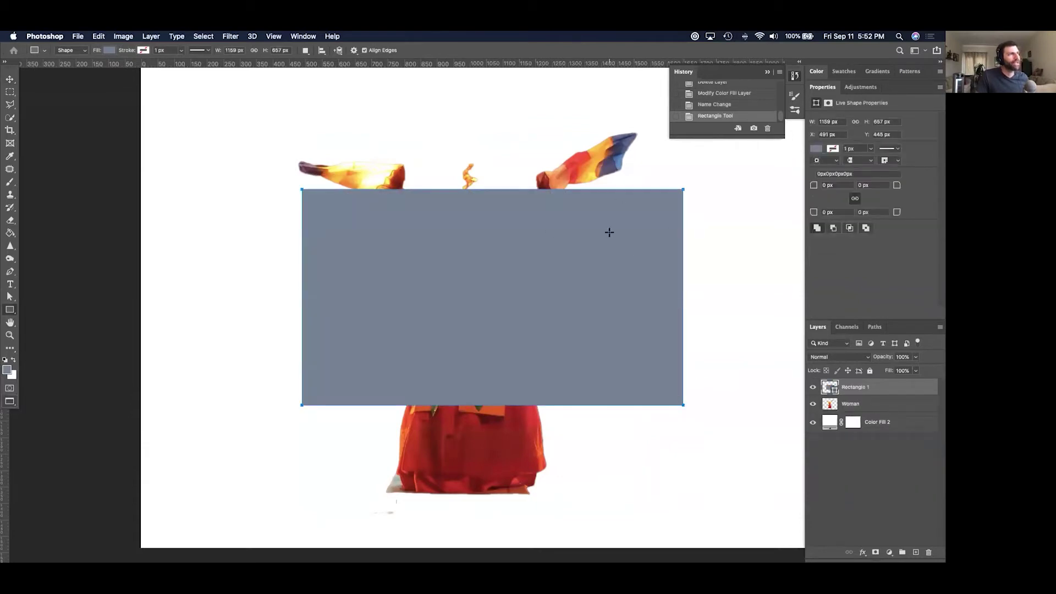
click(109, 50)
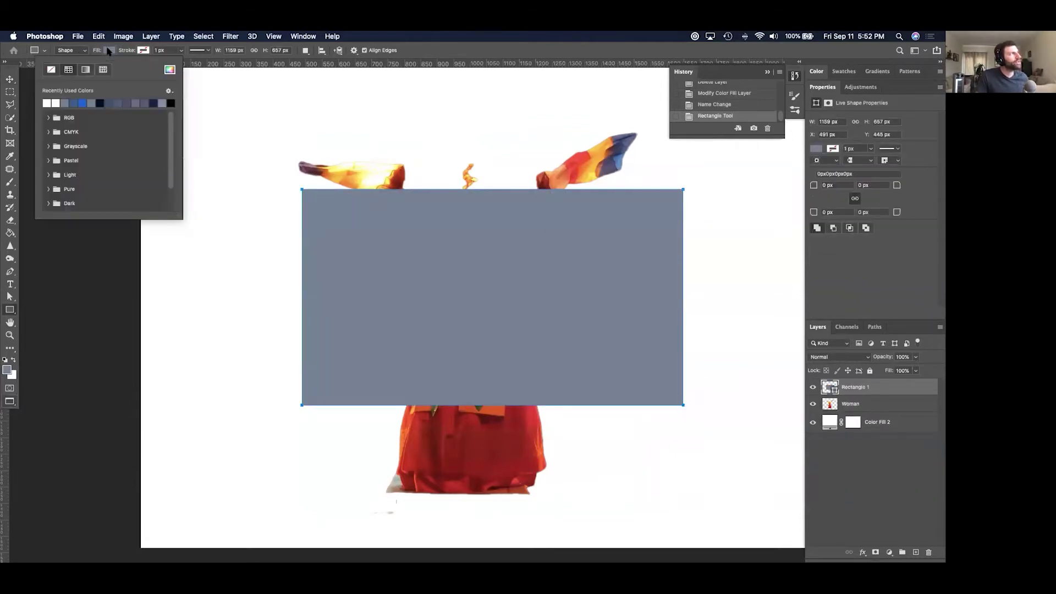
click(170, 70)
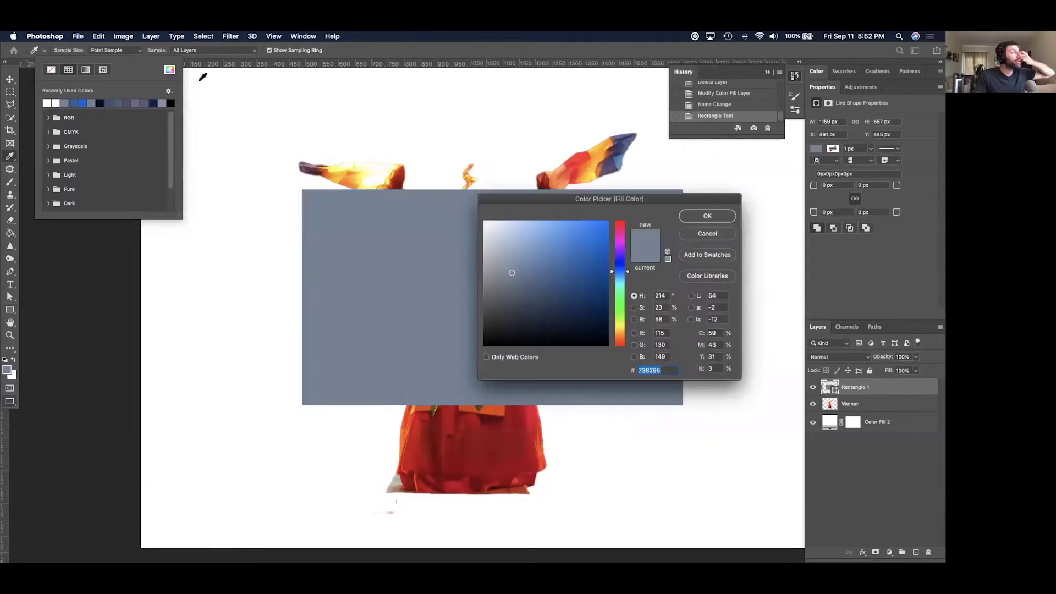
drag(619, 306, 620, 326)
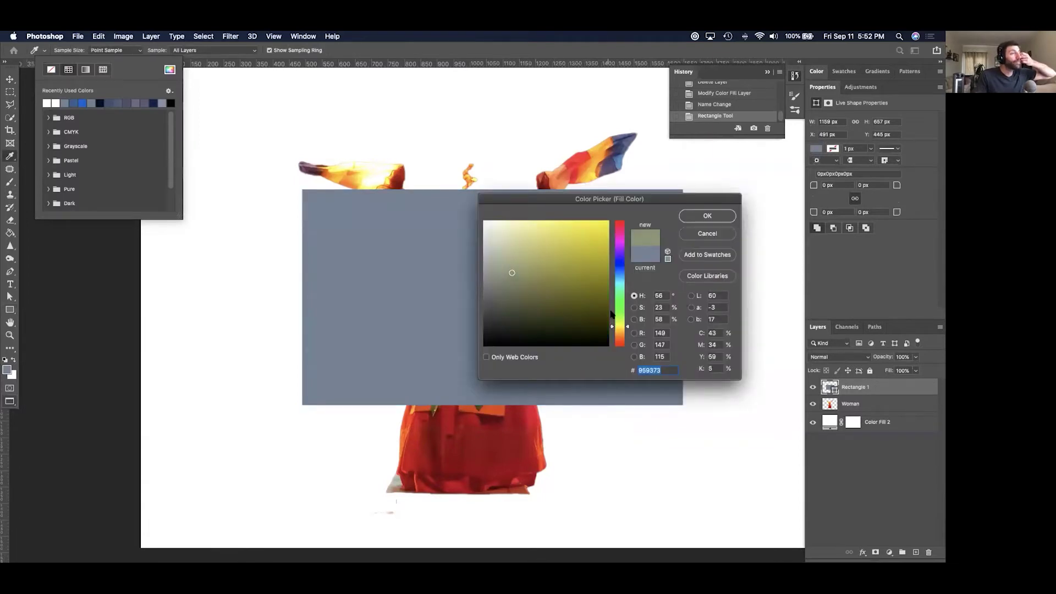
click(588, 249)
click(707, 215)
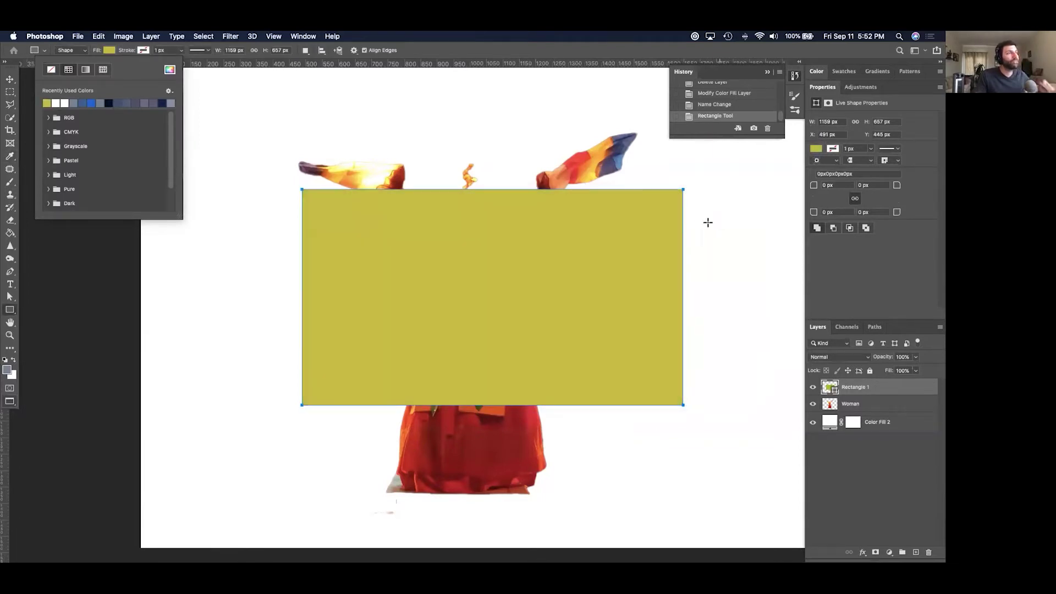
Move Rectangle 1 below the Woman layer and change its fill to dark navy.
drag(876, 388, 876, 412)
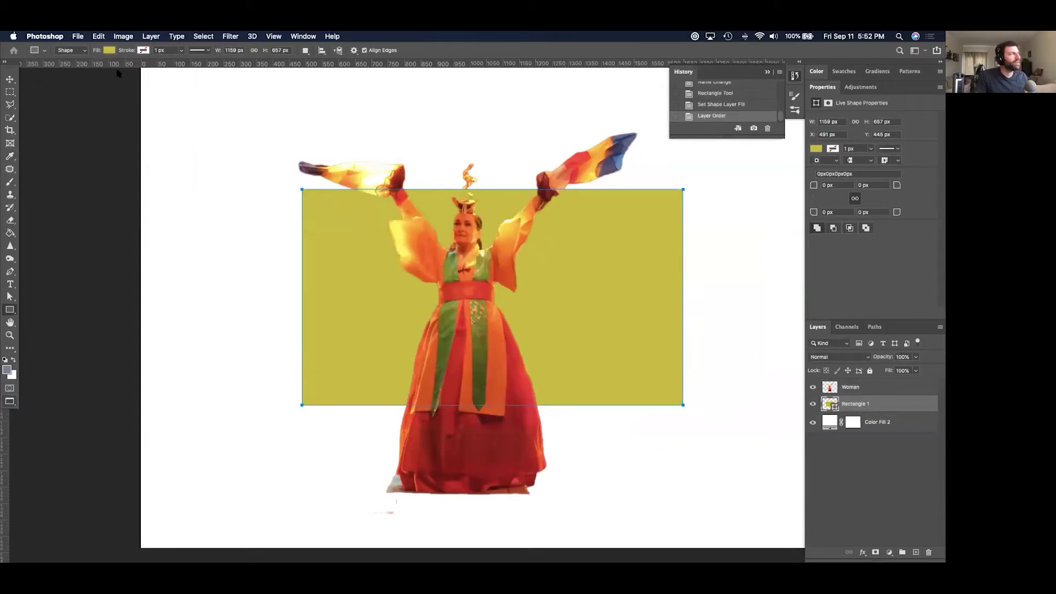
click(108, 50)
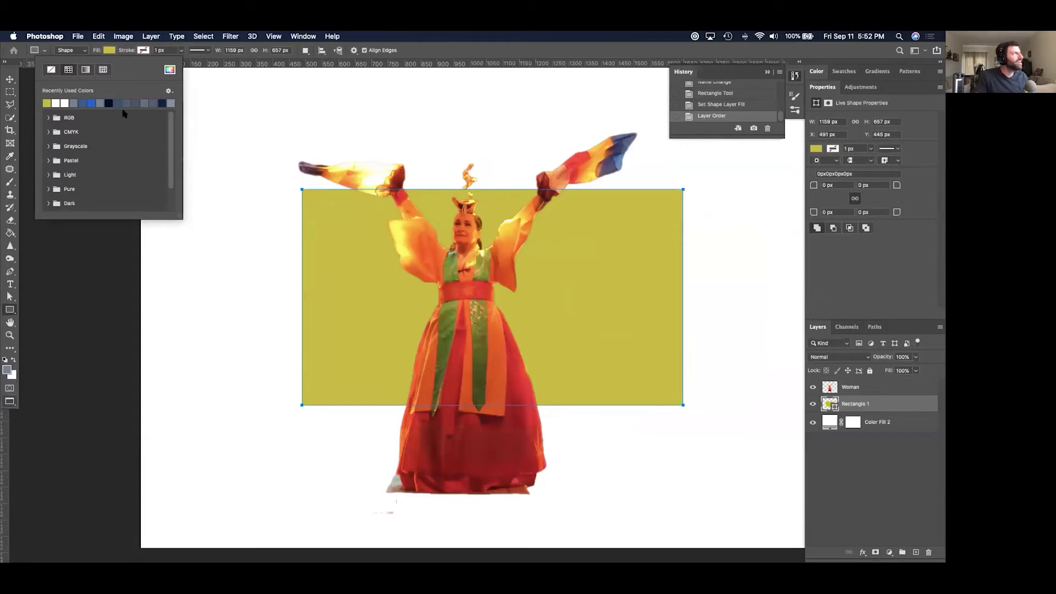
click(109, 104)
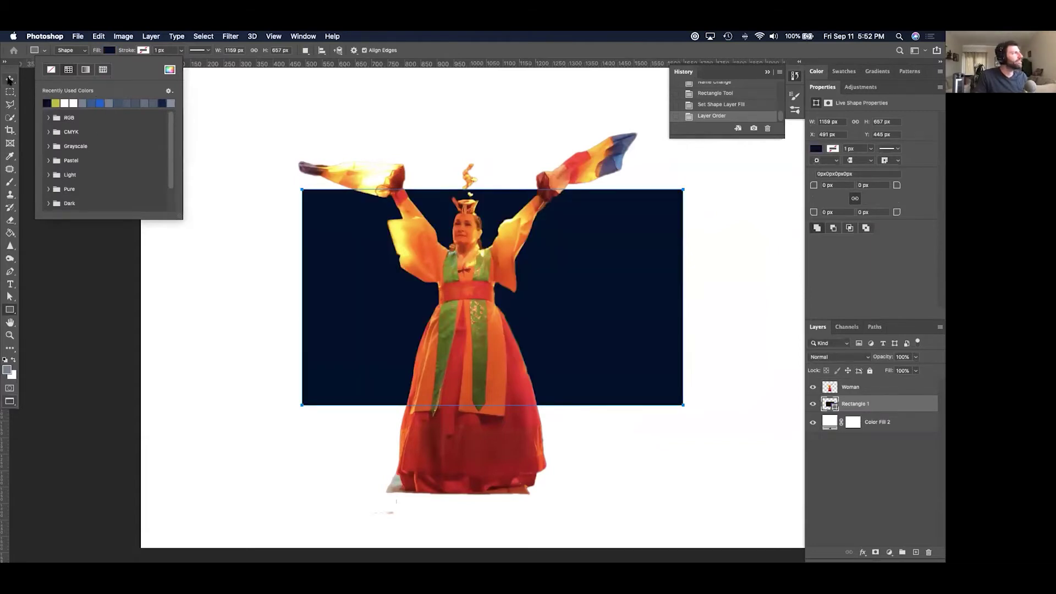
click(9, 79)
click(682, 296)
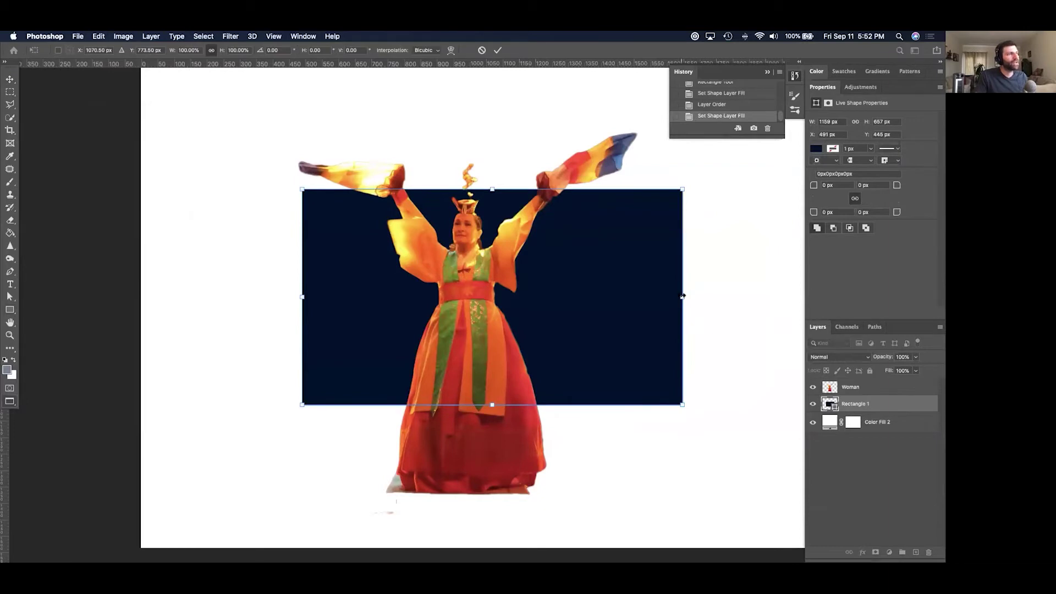
click(6, 81)
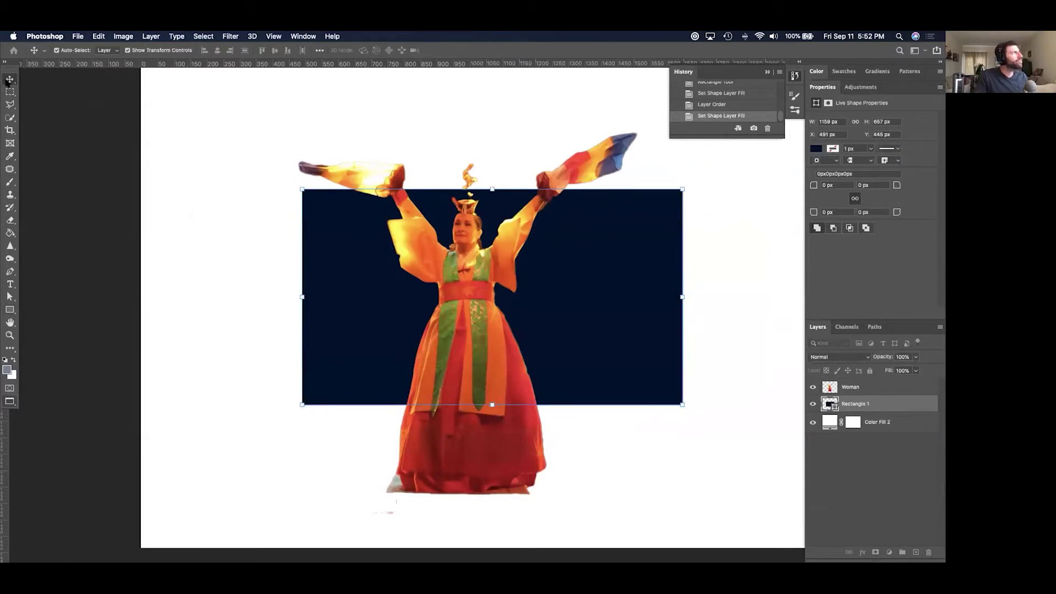
Resize the navy rectangle narrower and nudge it slightly left behind the dancer.
click(127, 50)
drag(687, 299, 754, 305)
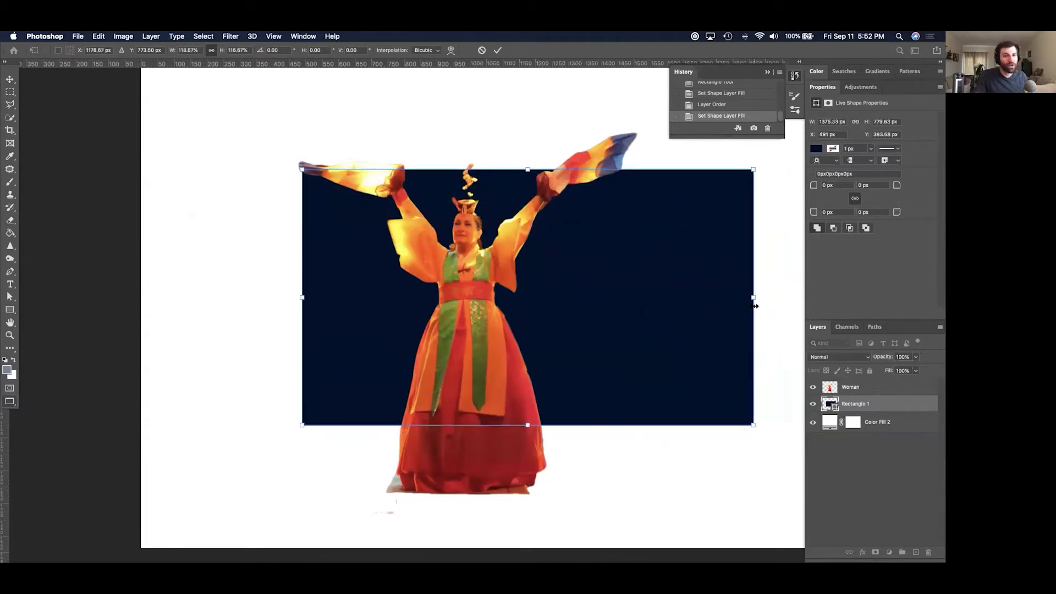
drag(753, 301, 593, 341)
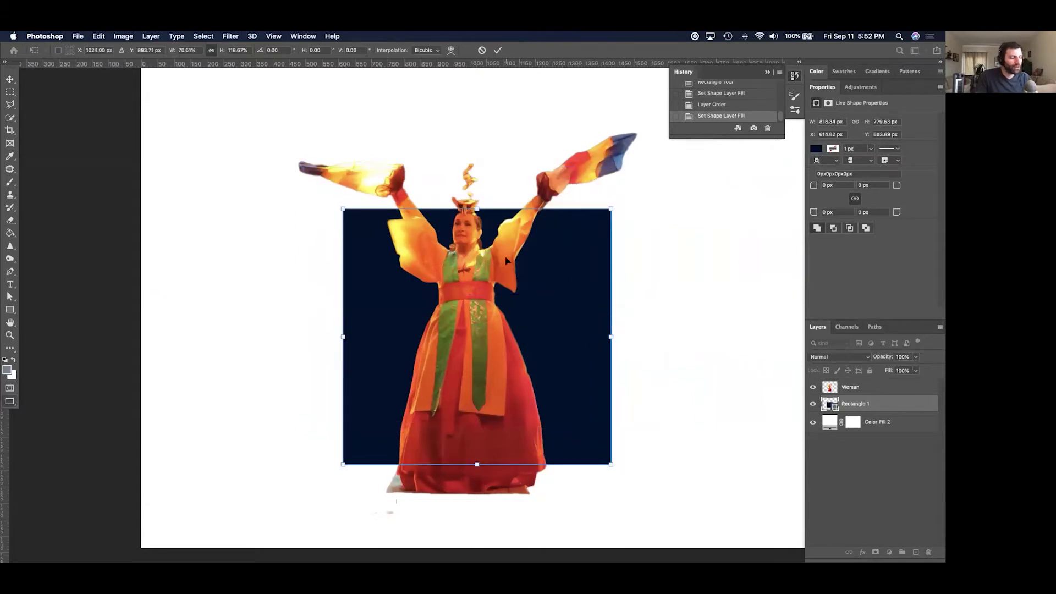
key(Return)
drag(596, 285, 587, 282)
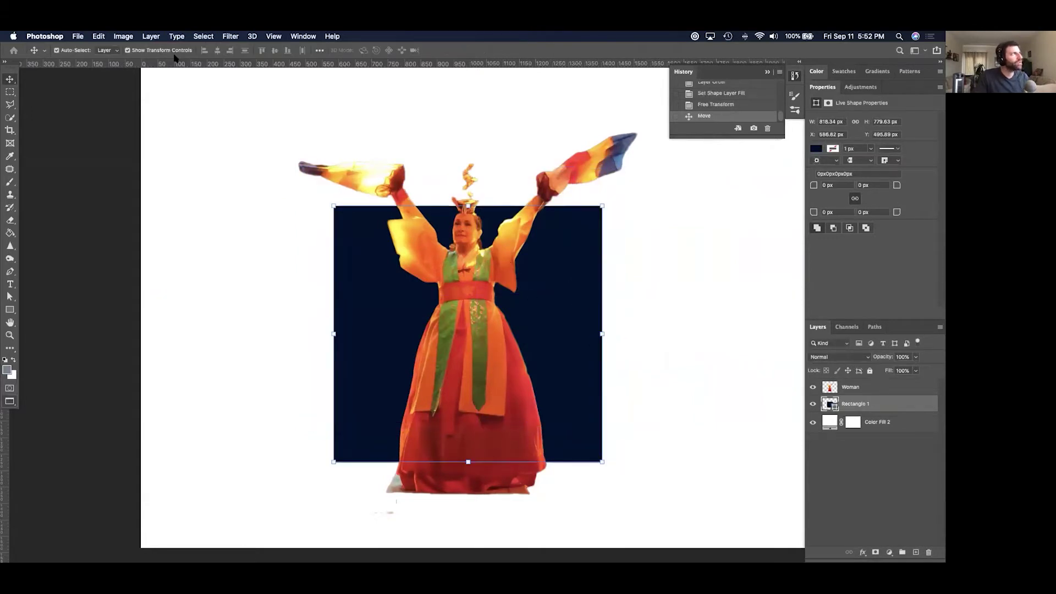
click(157, 51)
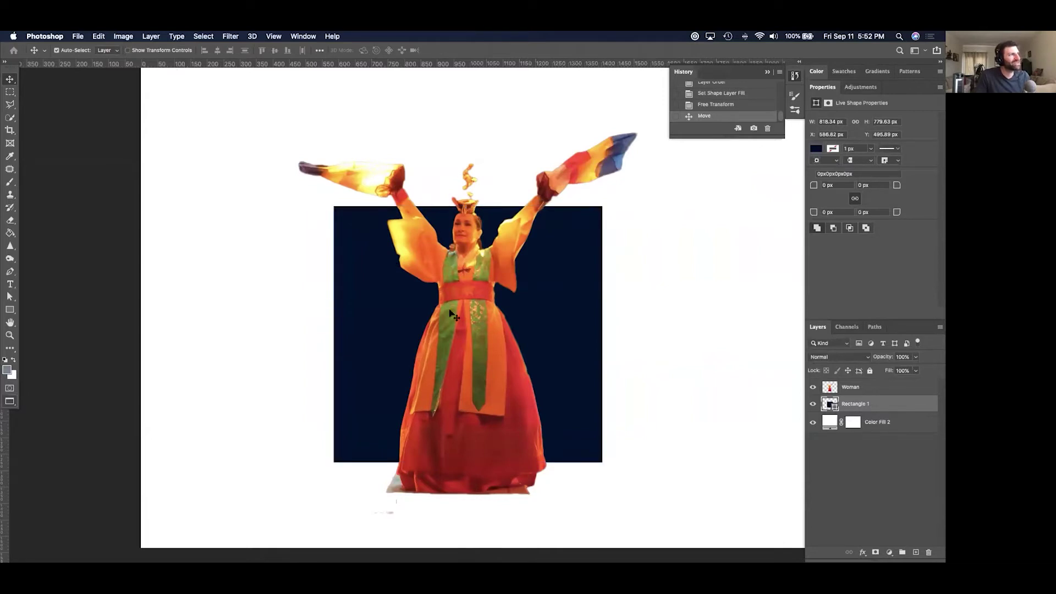
drag(542, 305, 537, 305)
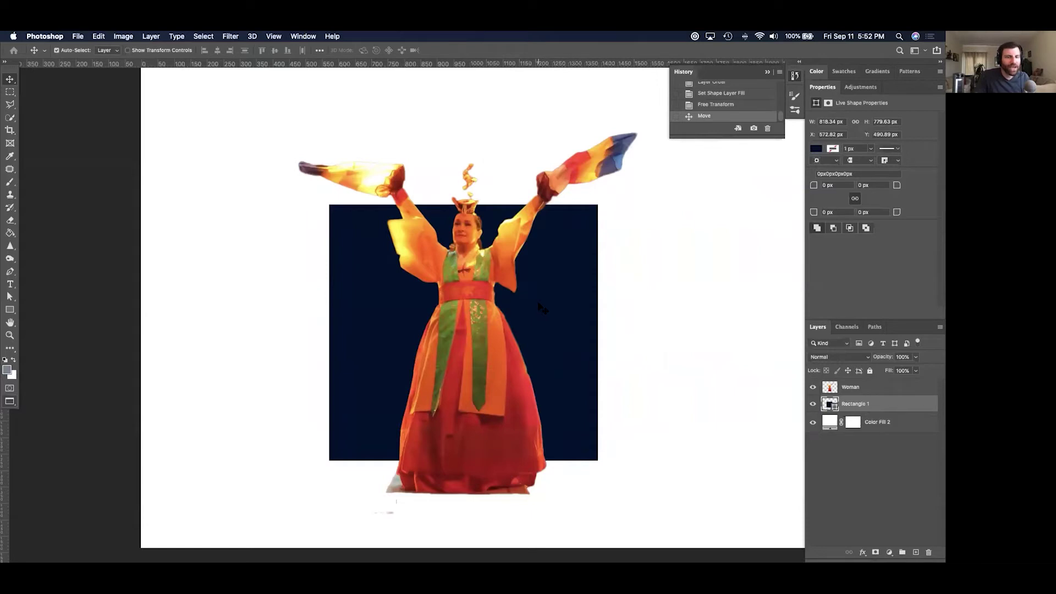
Add an outer glow to Rectangle 1, first red in Overlay mode with a larger size.
double_click(905, 404)
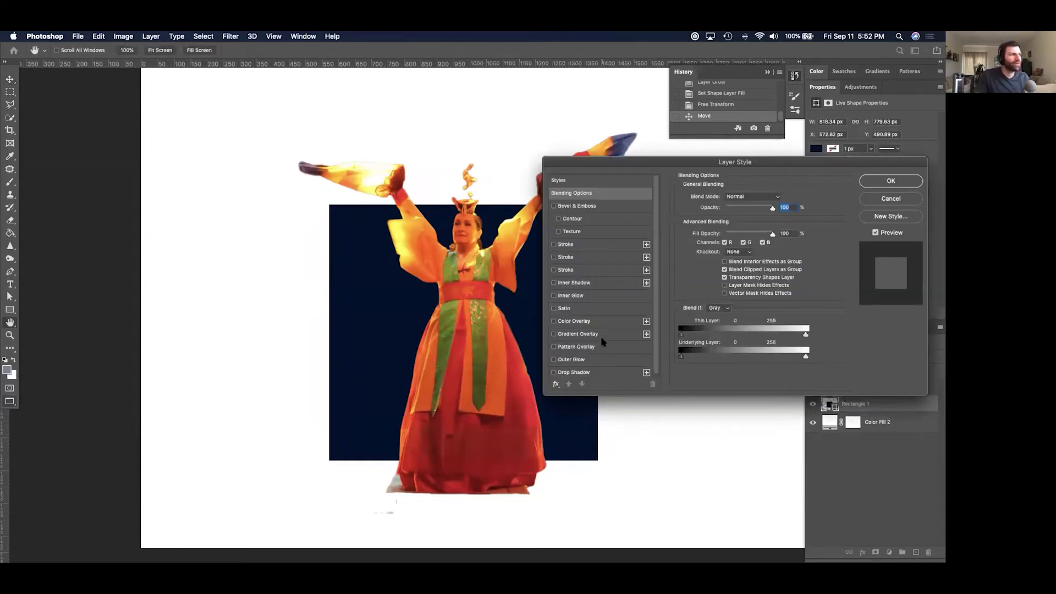
scroll(602, 342, down, 1)
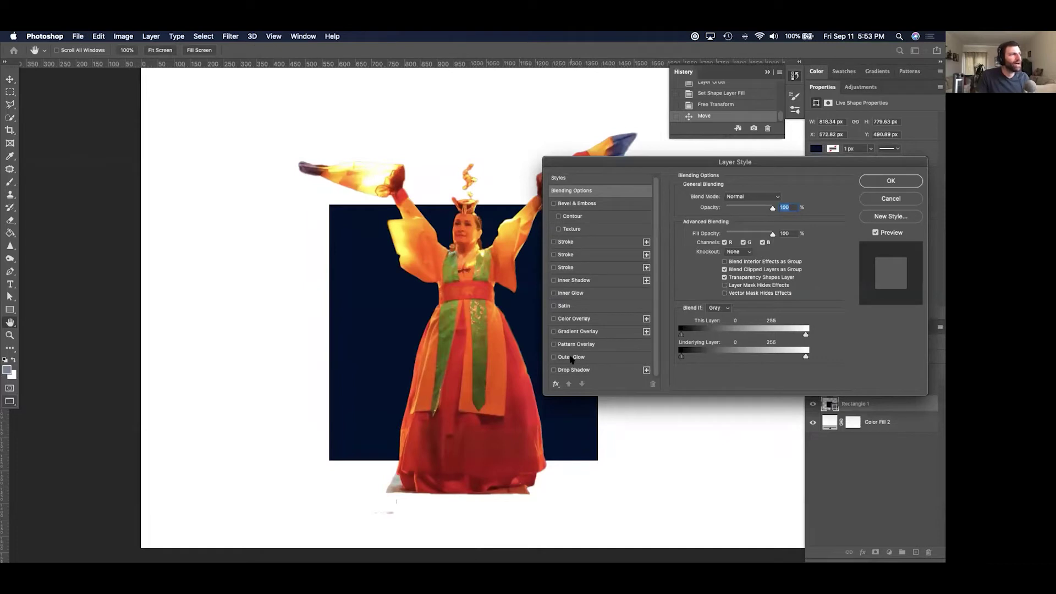
click(571, 357)
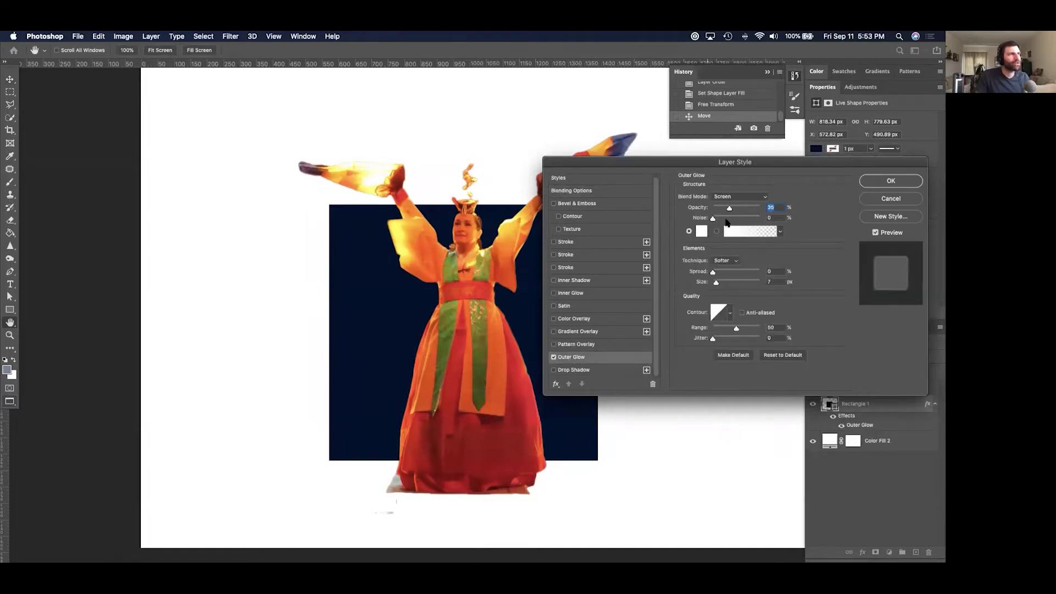
click(701, 232)
drag(587, 279, 676, 207)
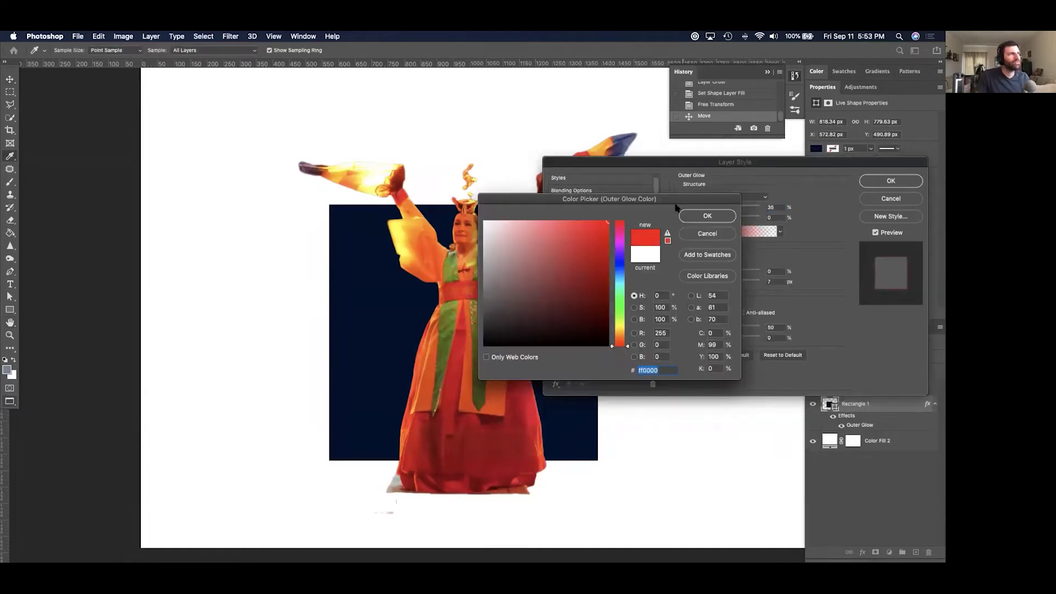
click(708, 216)
click(726, 201)
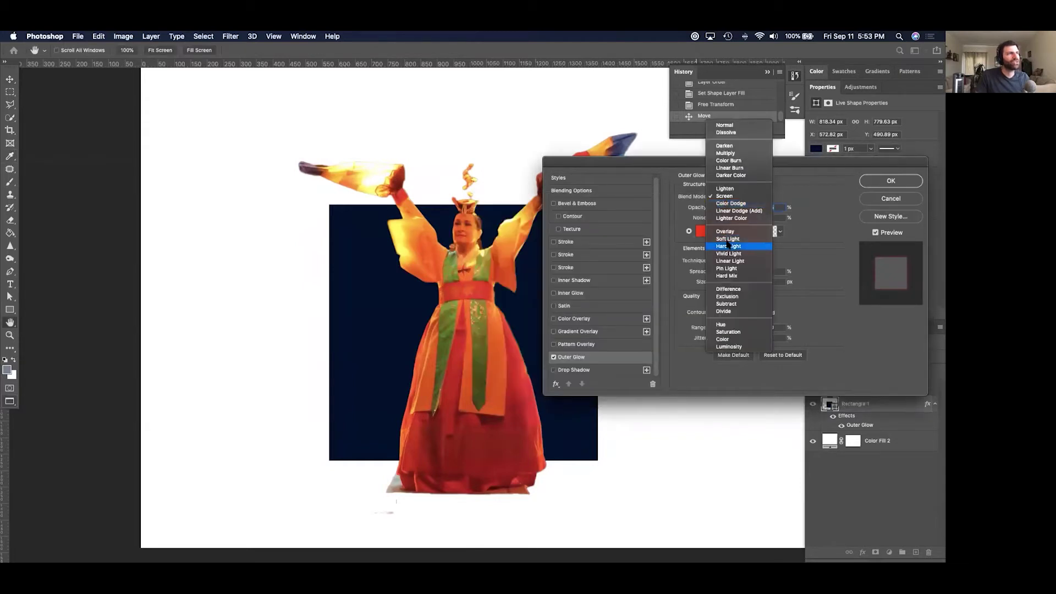
click(726, 231)
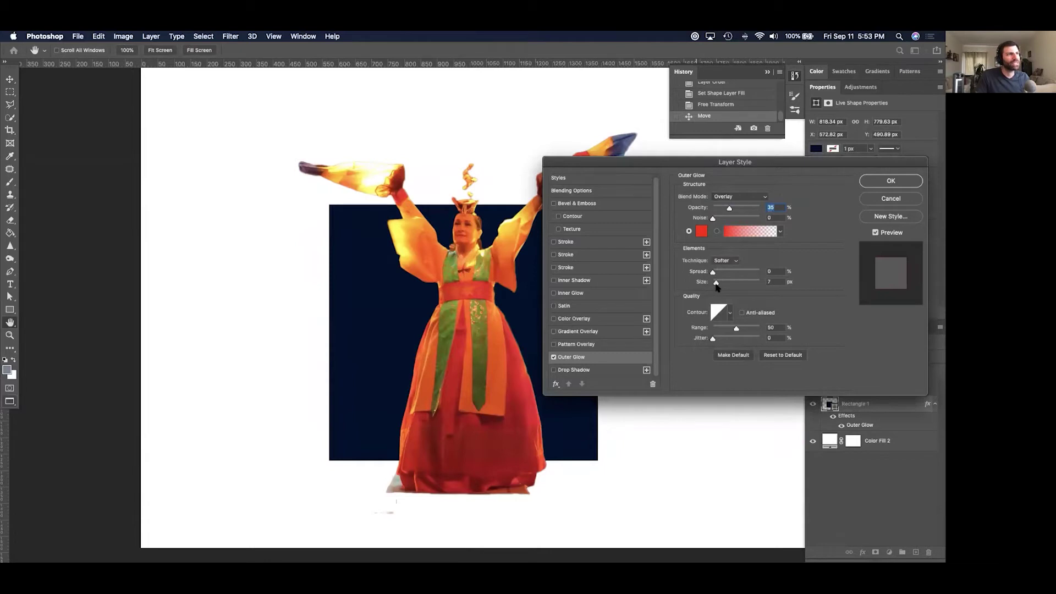
mouse_move(721, 282)
mouse_down()
mouse_move(731, 282)
mouse_move(724, 272)
mouse_up()
drag(682, 164, 675, 253)
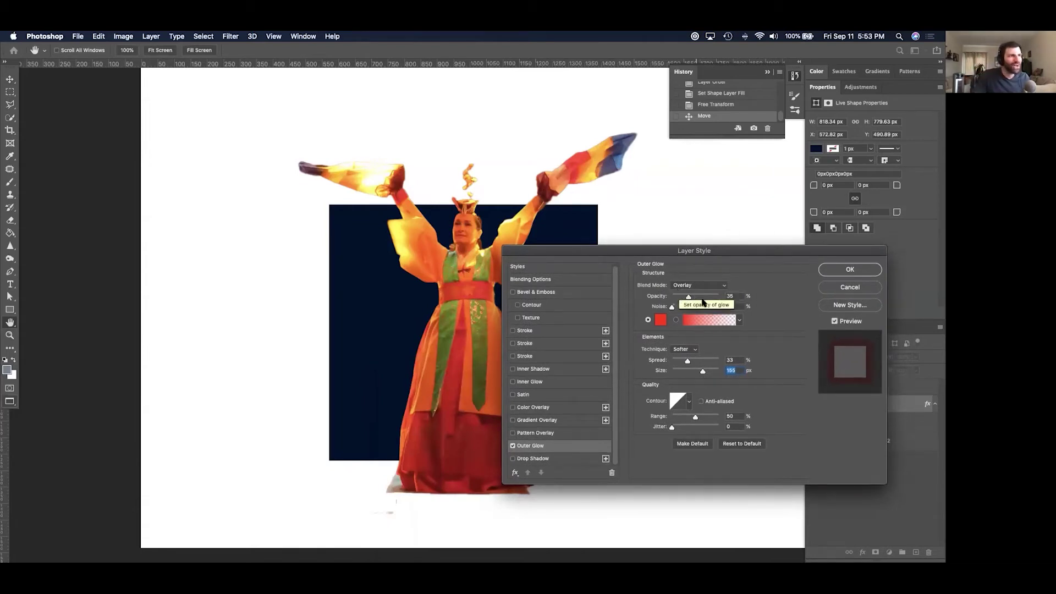
Switch the outer glow to Multiply at 76% opacity with a softer spread.
click(692, 285)
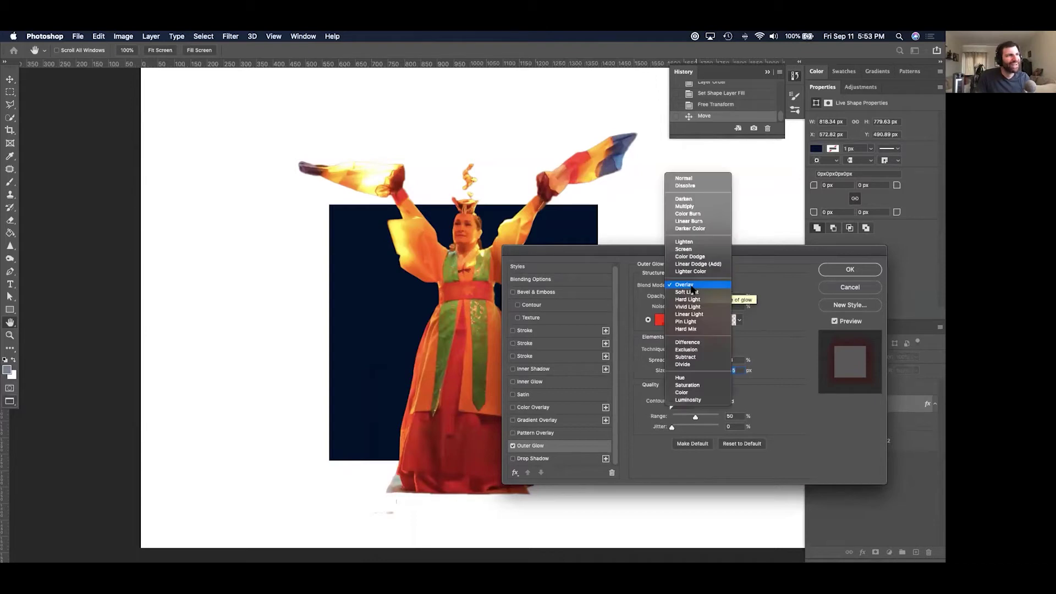
click(695, 208)
mouse_move(689, 298)
mouse_down()
mouse_move(714, 297)
mouse_move(688, 299)
mouse_up()
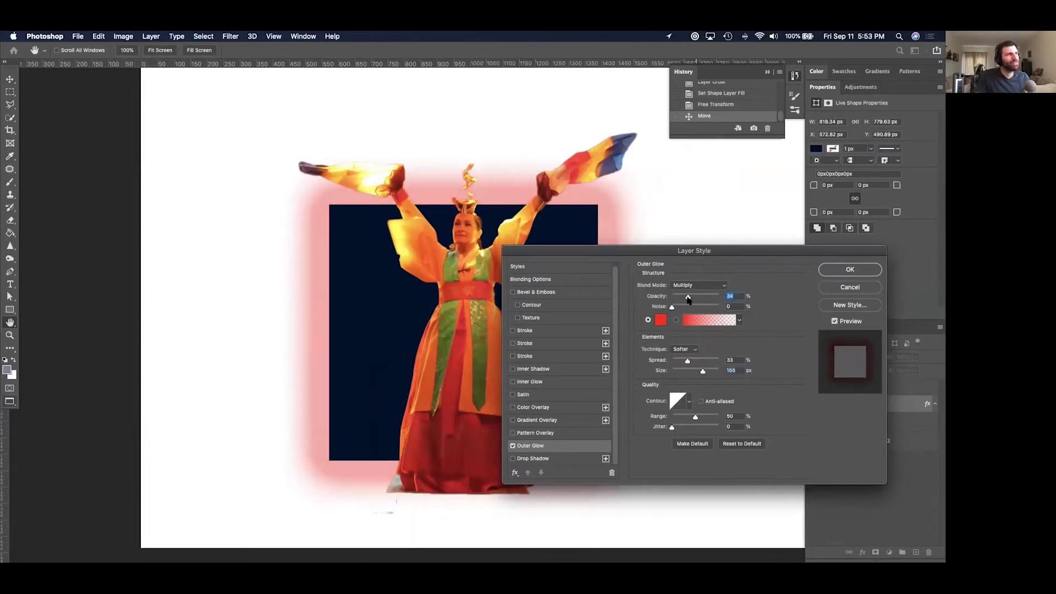
mouse_move(687, 361)
mouse_down()
mouse_move(700, 374)
mouse_move(669, 362)
mouse_up()
drag(583, 249, 707, 183)
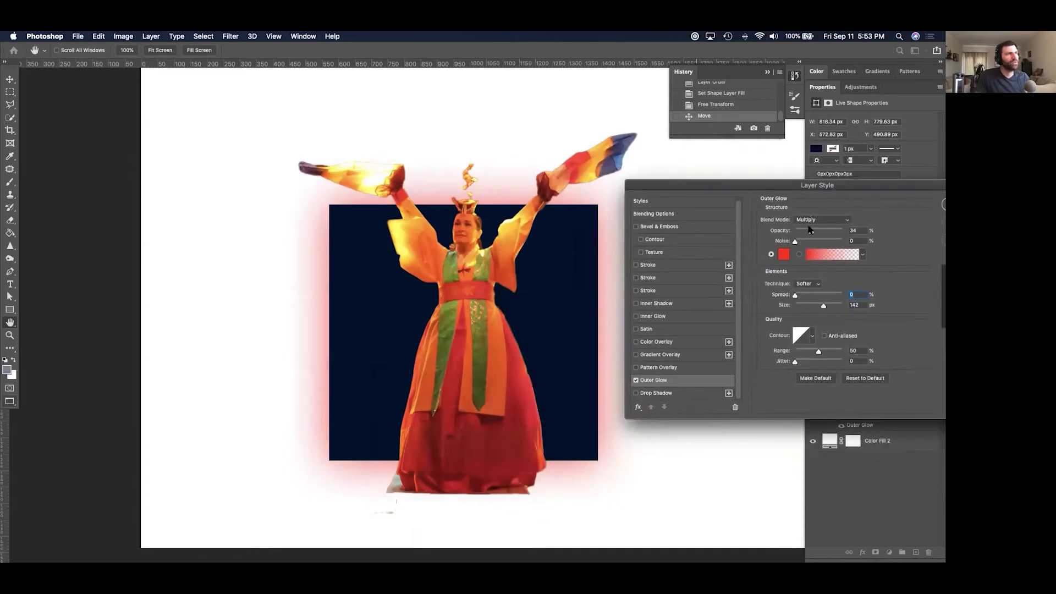
drag(811, 231, 831, 232)
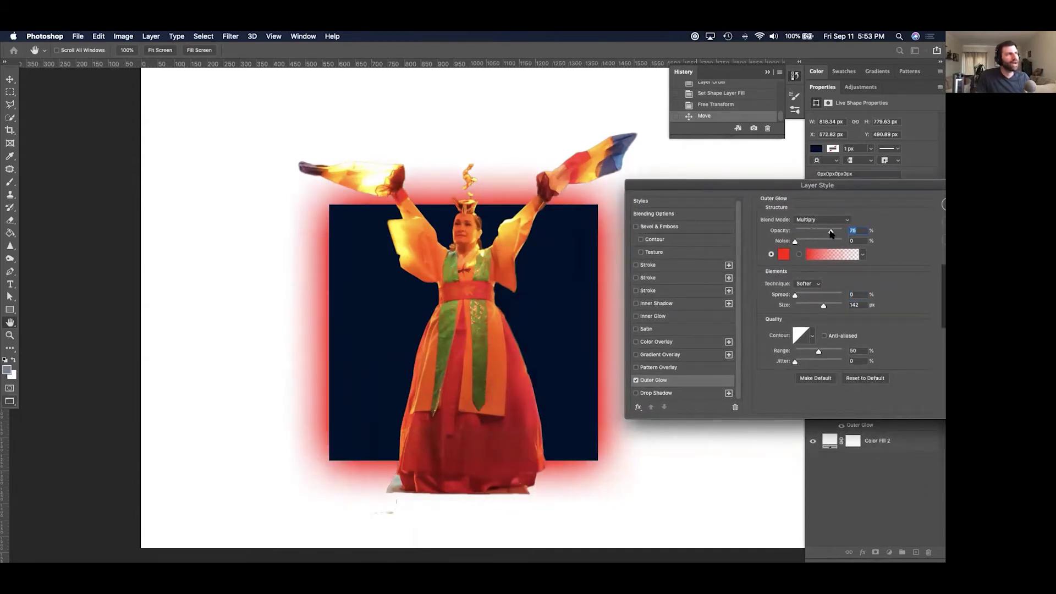
Change the outer glow colour to yellow and enable Inner Glow.
click(784, 254)
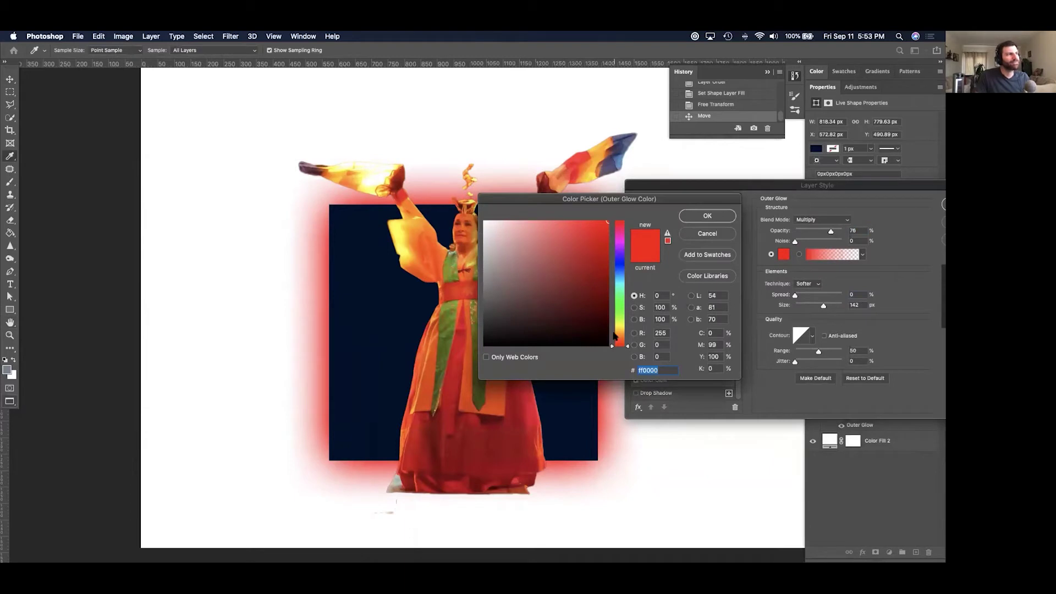
click(618, 334)
drag(618, 334, 618, 328)
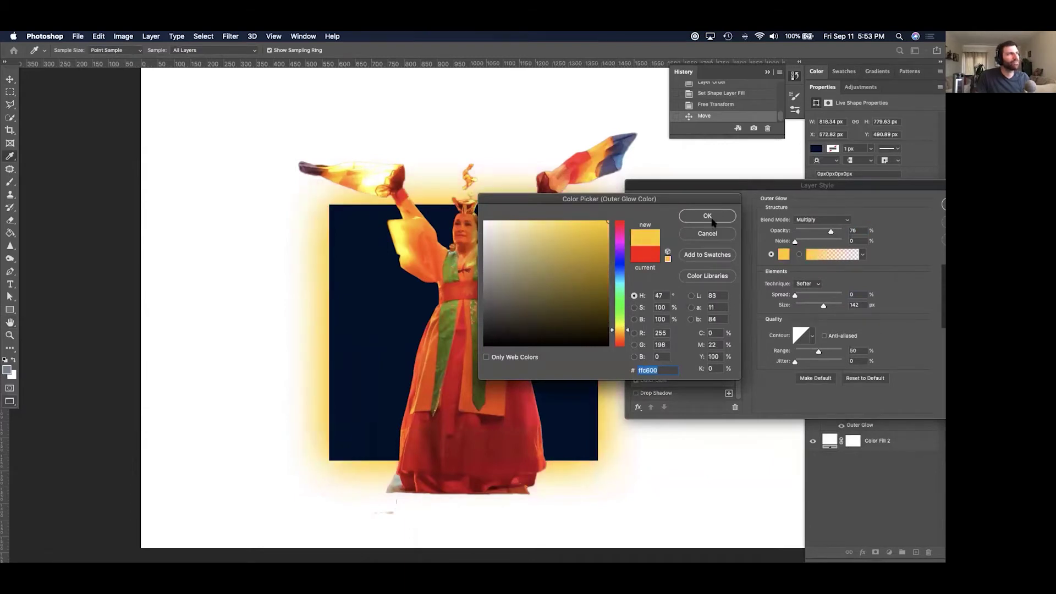
click(708, 216)
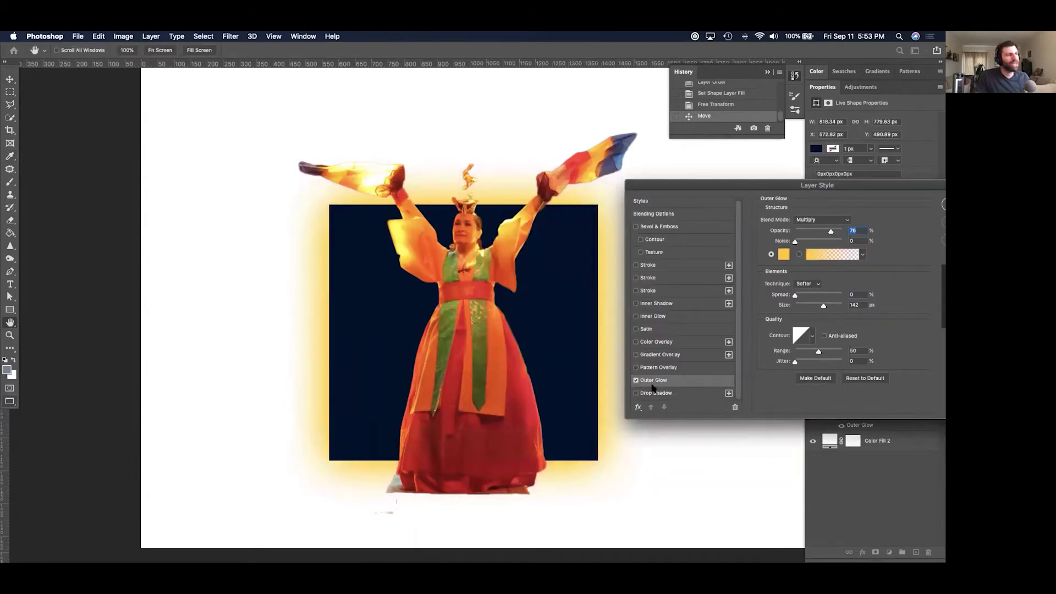
click(654, 317)
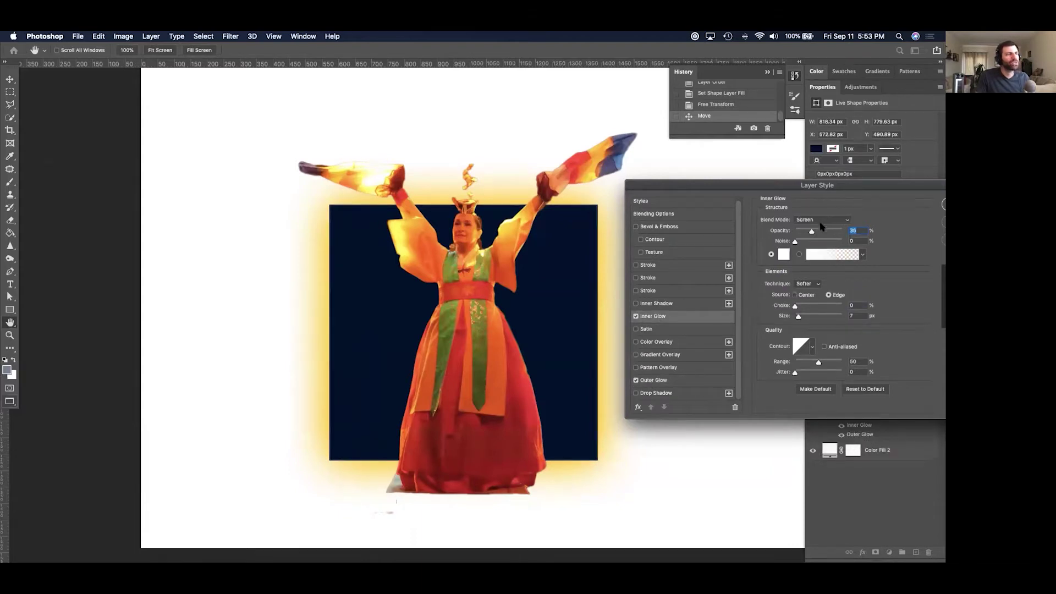
Fade the inner glow to 14% opacity at 128 px size and enable a stroke.
drag(811, 232, 818, 231)
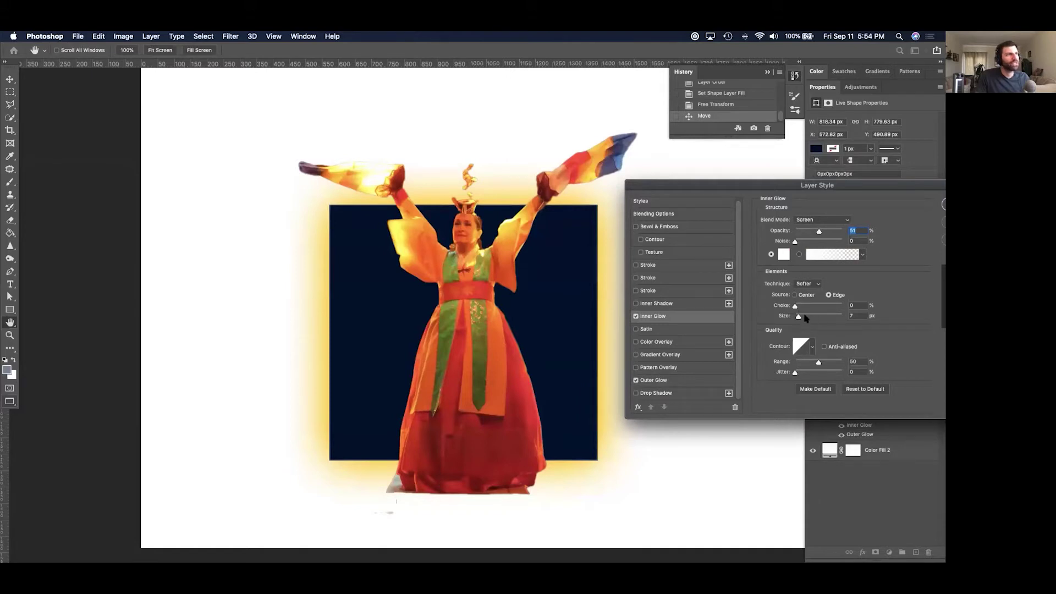
mouse_move(804, 318)
mouse_down()
mouse_move(816, 317)
mouse_move(799, 307)
mouse_move(821, 316)
mouse_up()
drag(818, 231, 801, 233)
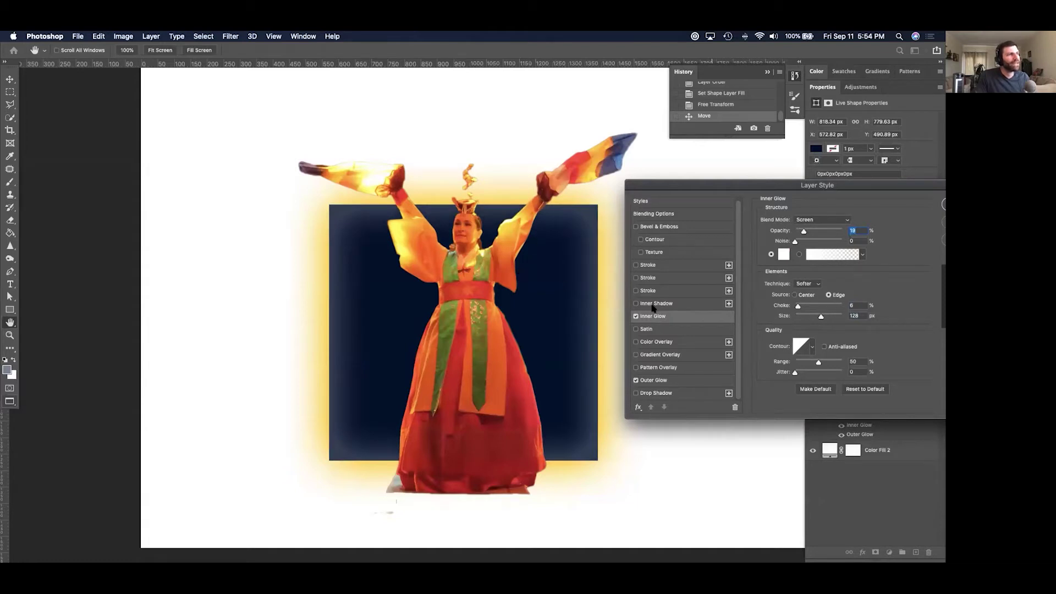
click(646, 265)
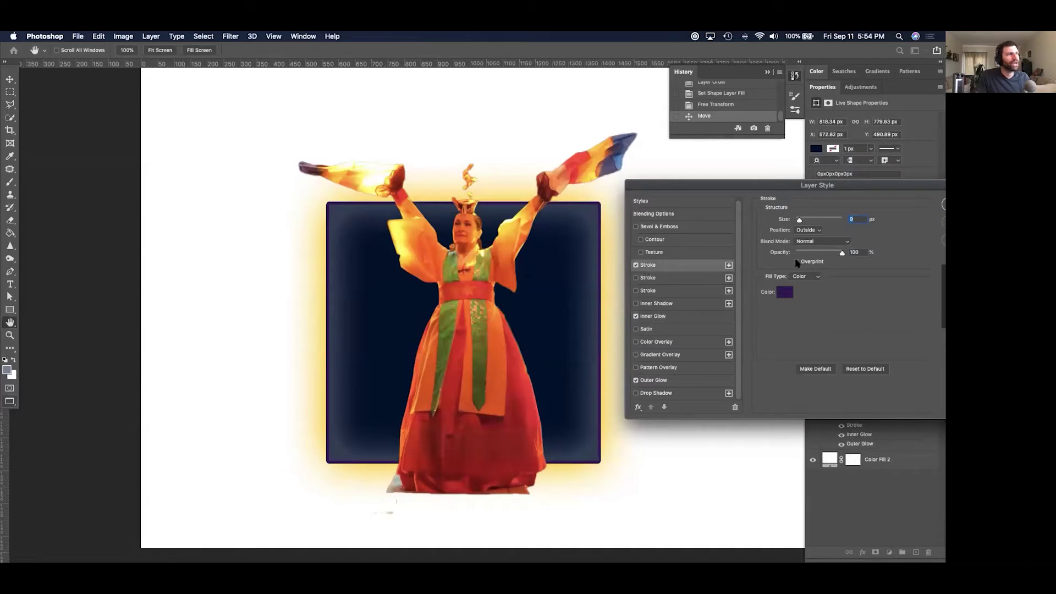
Give the rectangle a centred 10 px white stroke and apply all the layer styles.
click(811, 229)
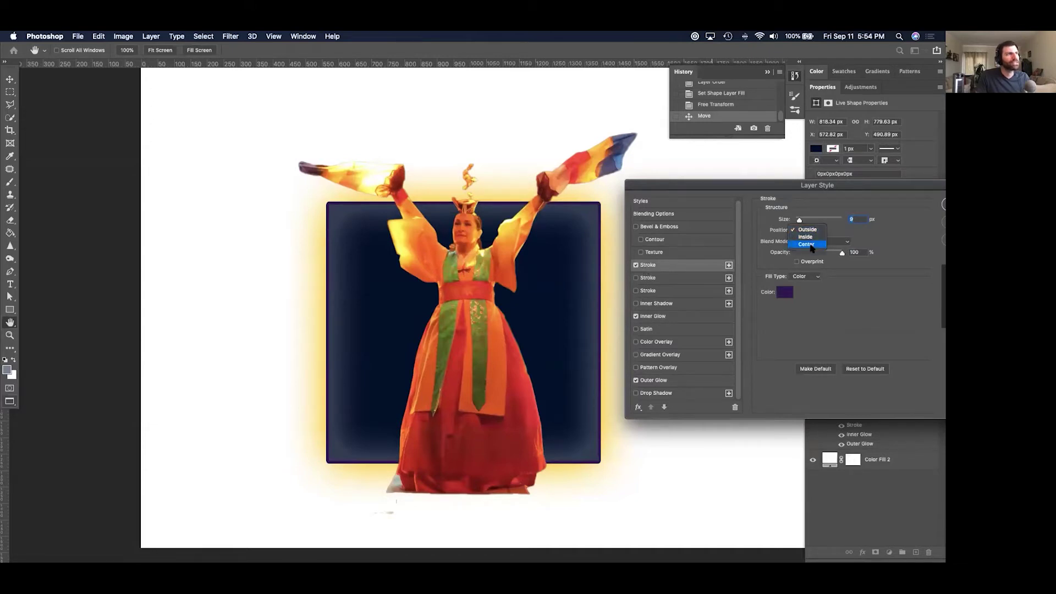
click(806, 245)
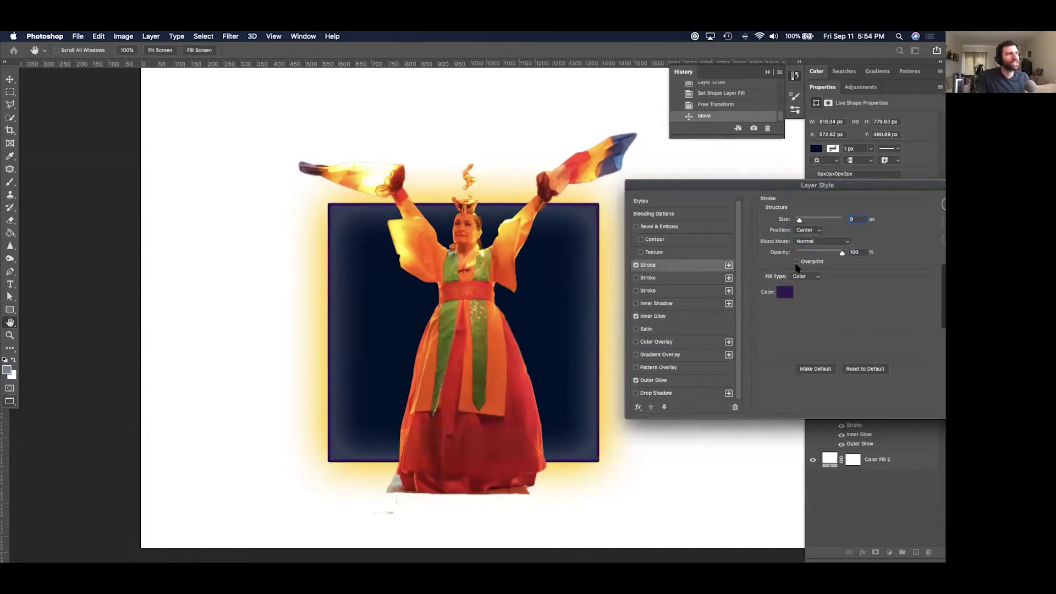
click(781, 298)
drag(511, 237, 481, 220)
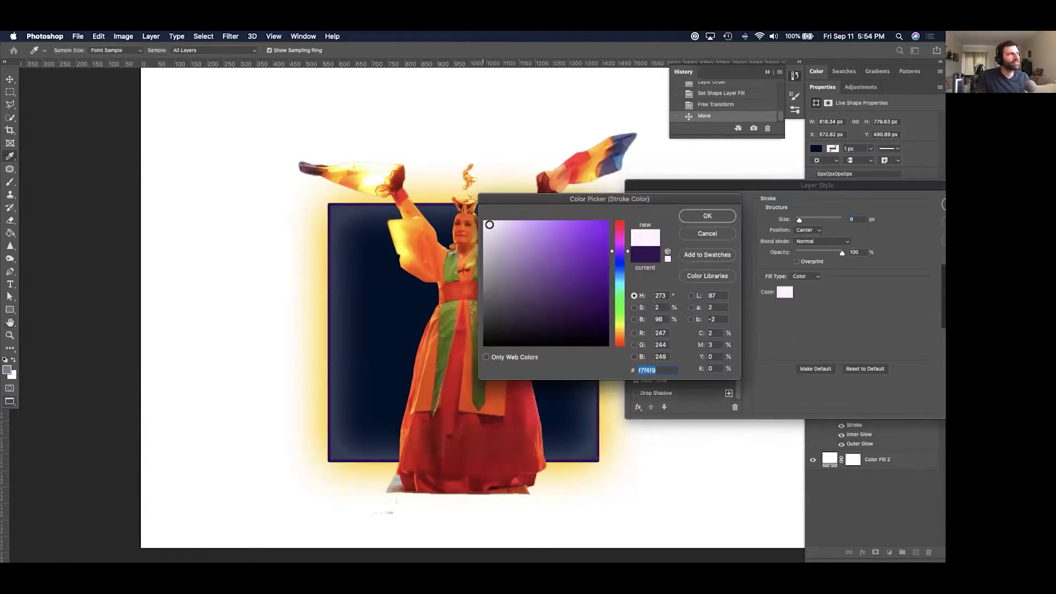
click(719, 216)
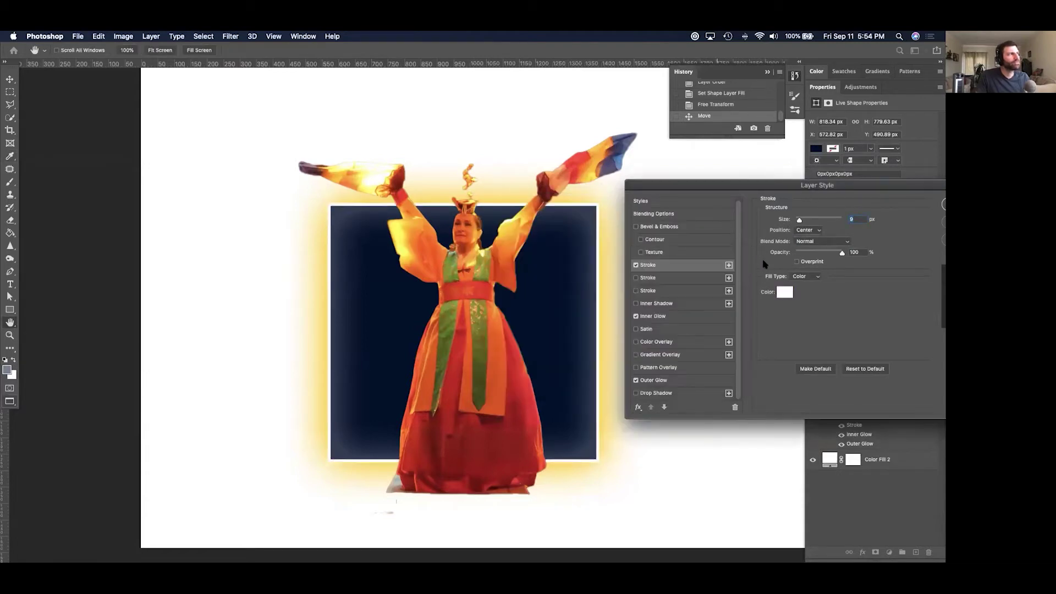
drag(799, 221, 806, 221)
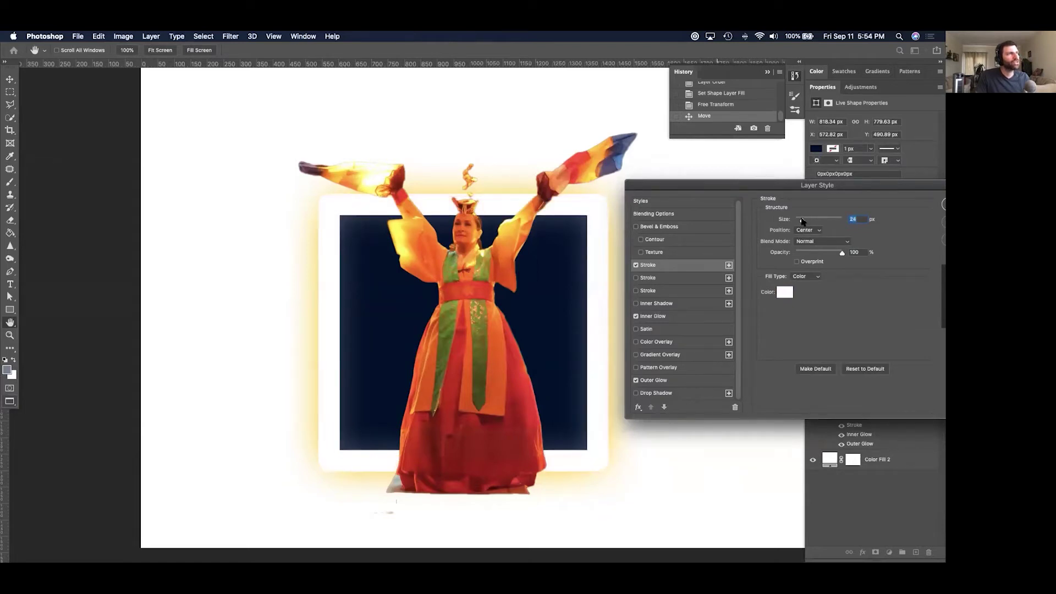
drag(801, 221, 800, 220)
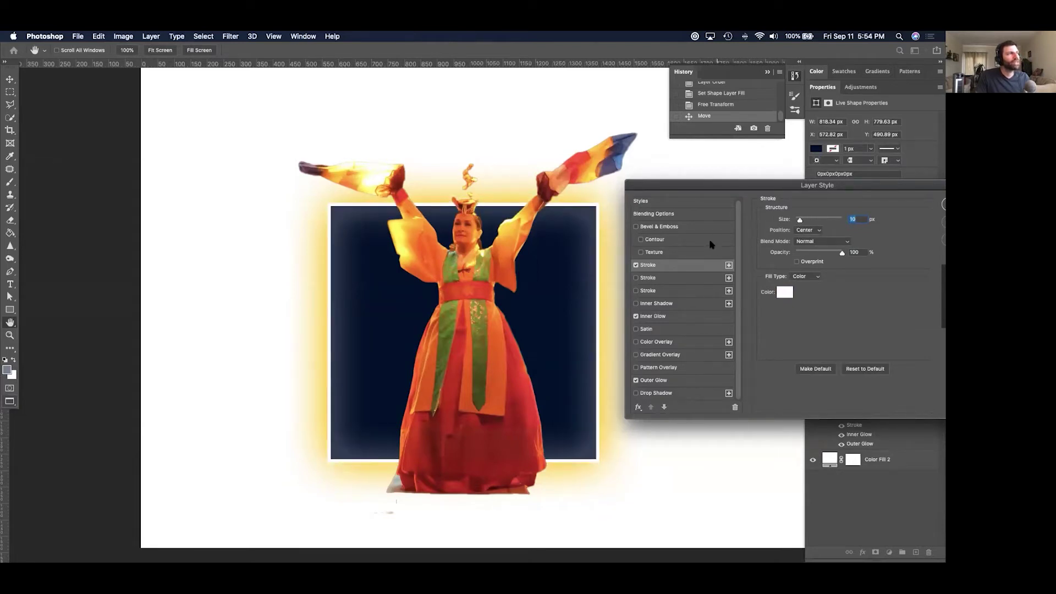
drag(739, 185, 700, 191)
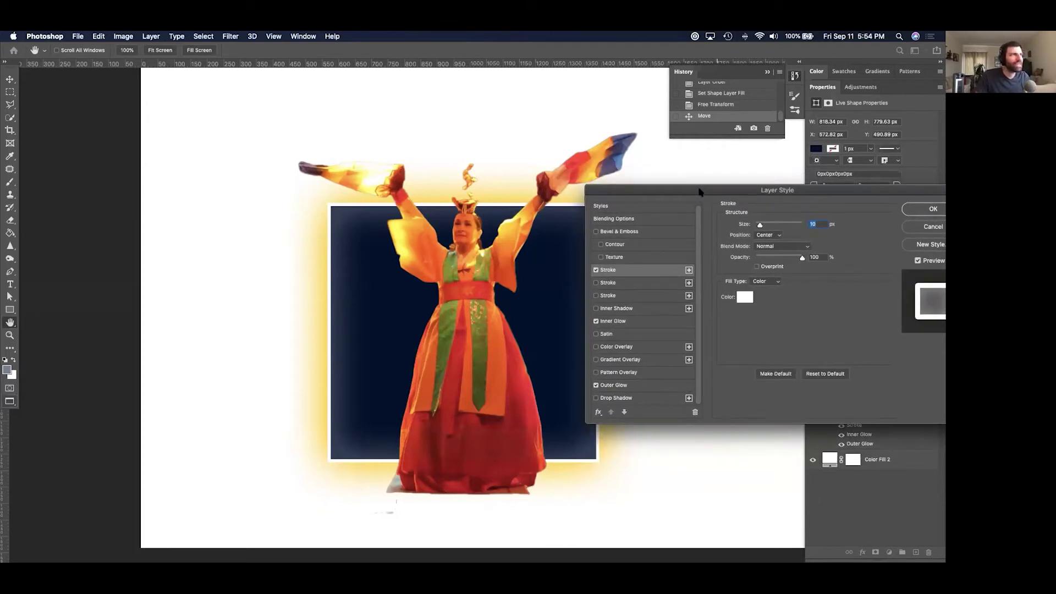
click(928, 209)
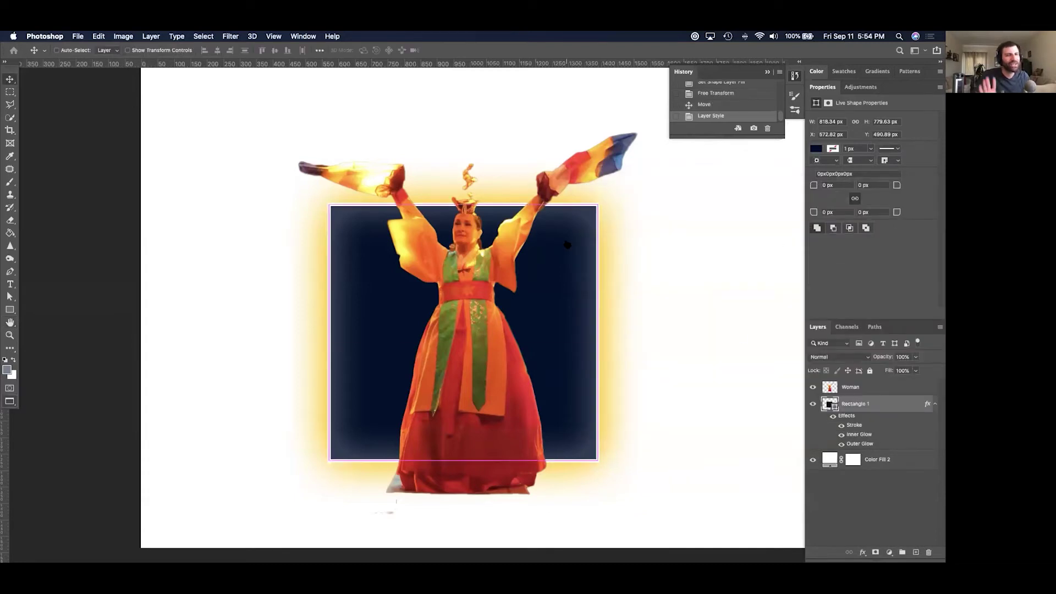
key(super+Tab)
key(super+Tab)
key(super+Tab)
key(super+Tab)
key(super+Tab)
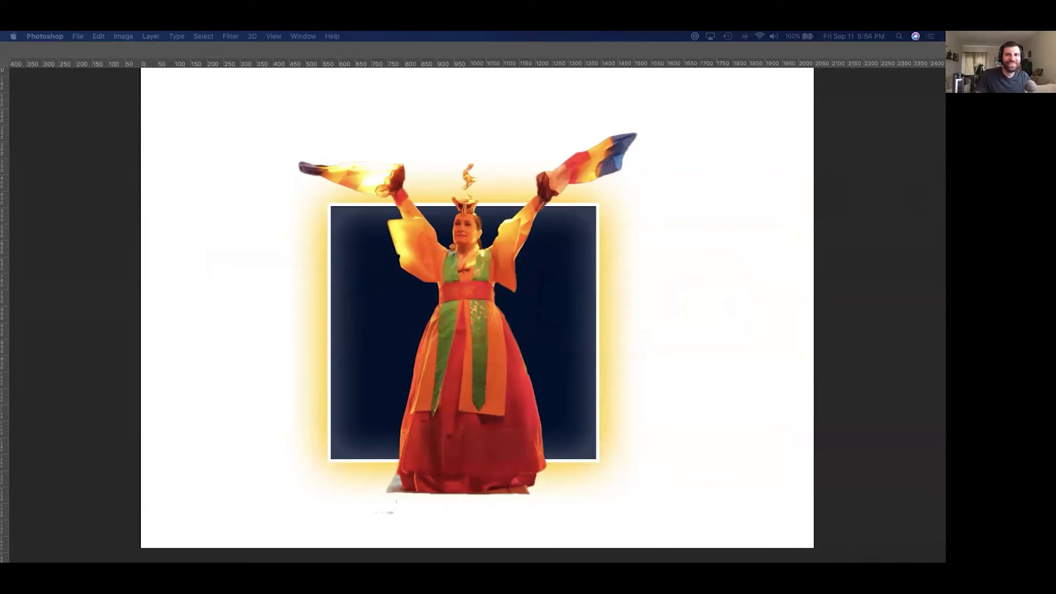
Search Safari for 'photoshop layer effects neon'.
drag(945, 175, 597, 103)
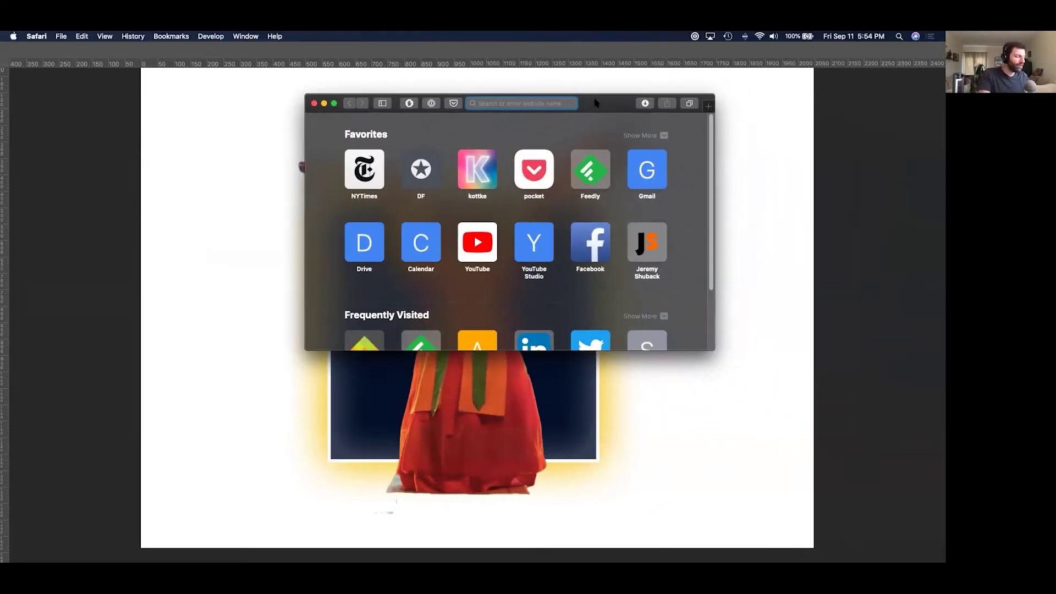
text(ph)
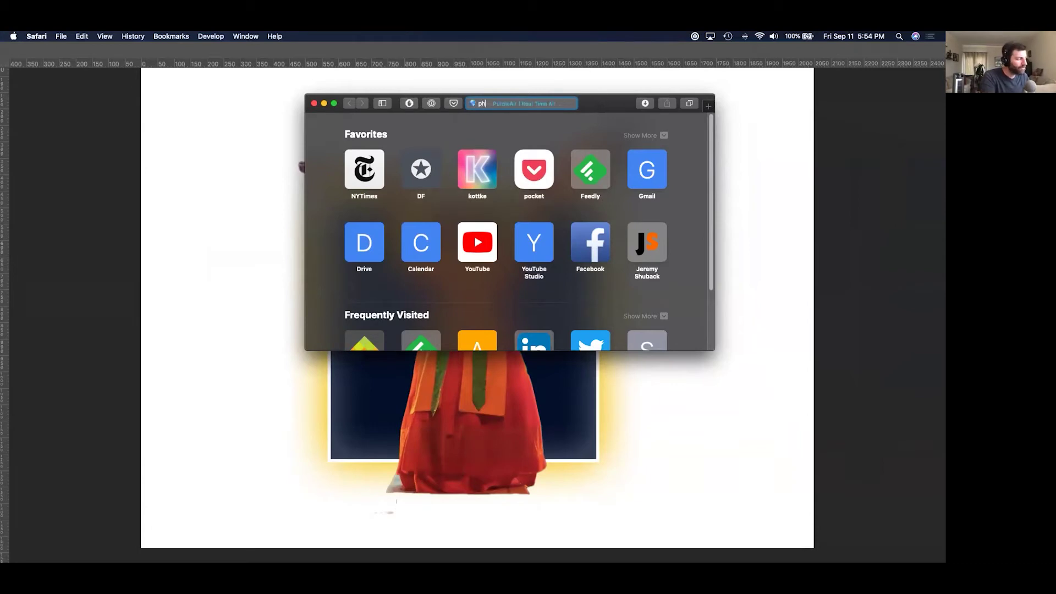
text(otoshop layer effects n)
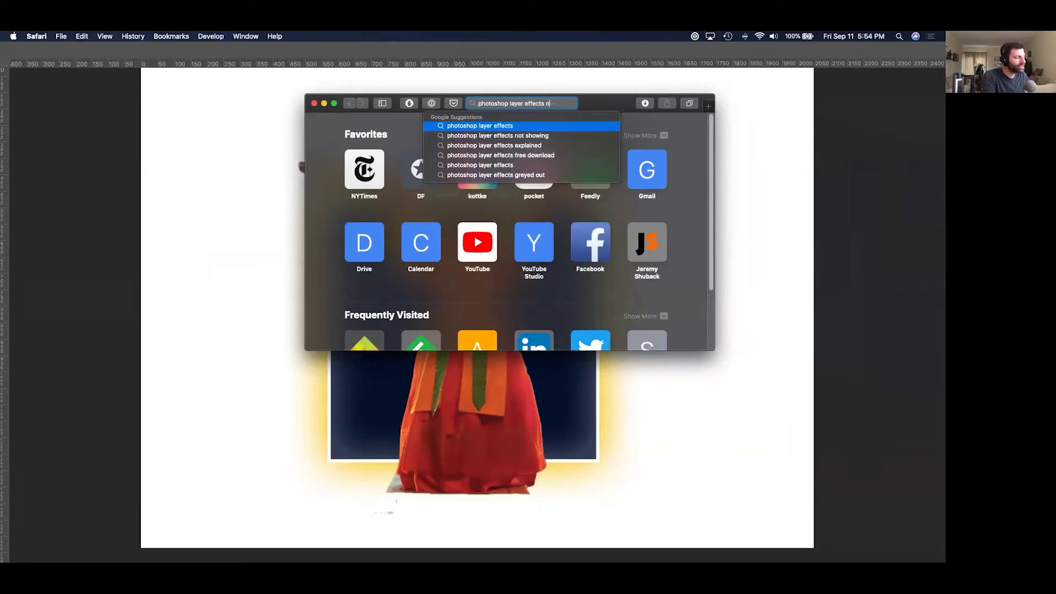
text(eon)
key(Return)
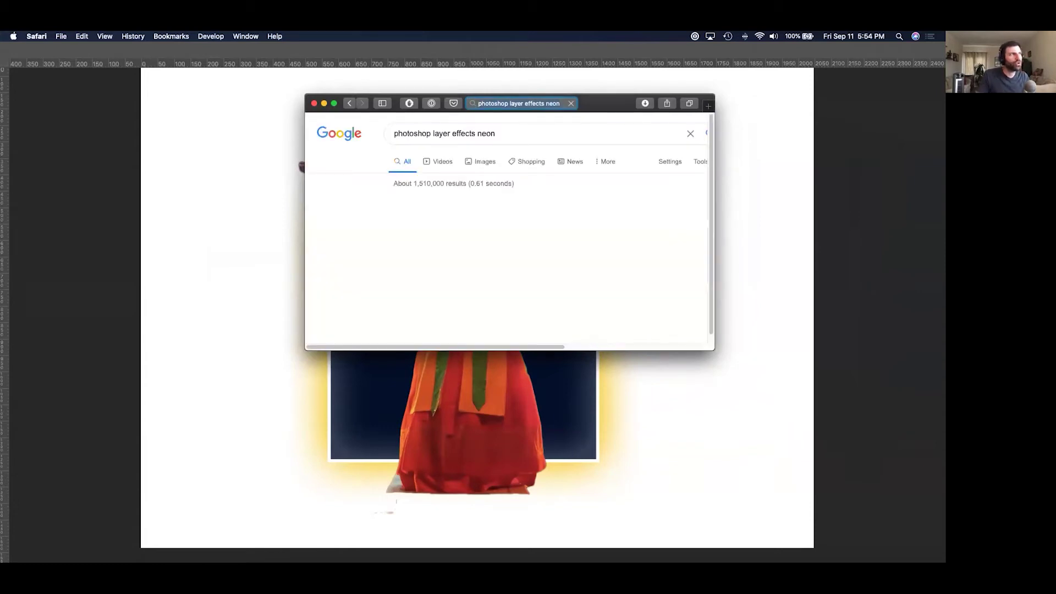
scroll(569, 220, down, 3)
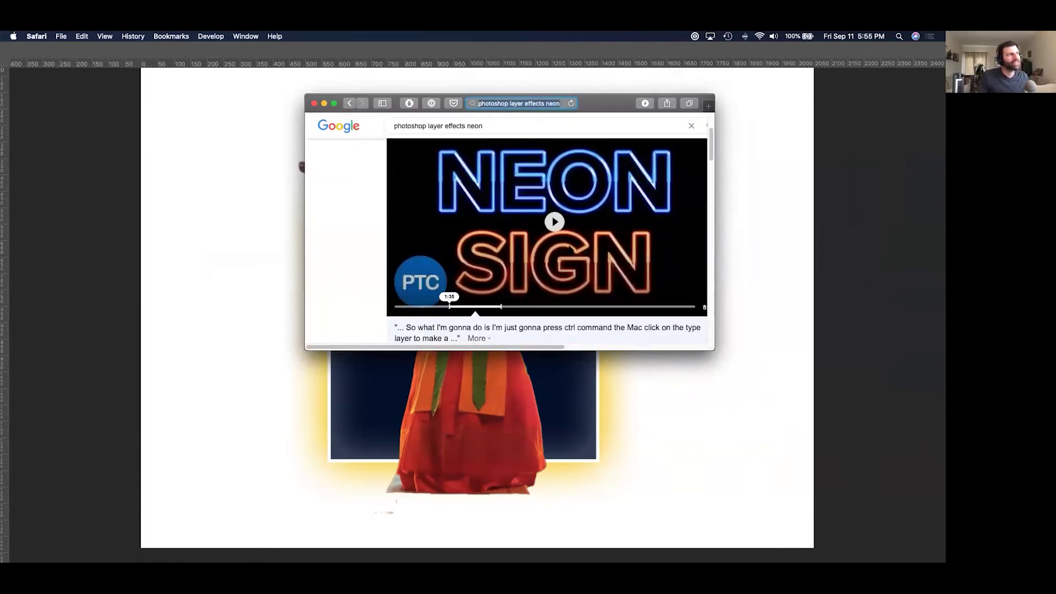
drag(713, 348, 847, 466)
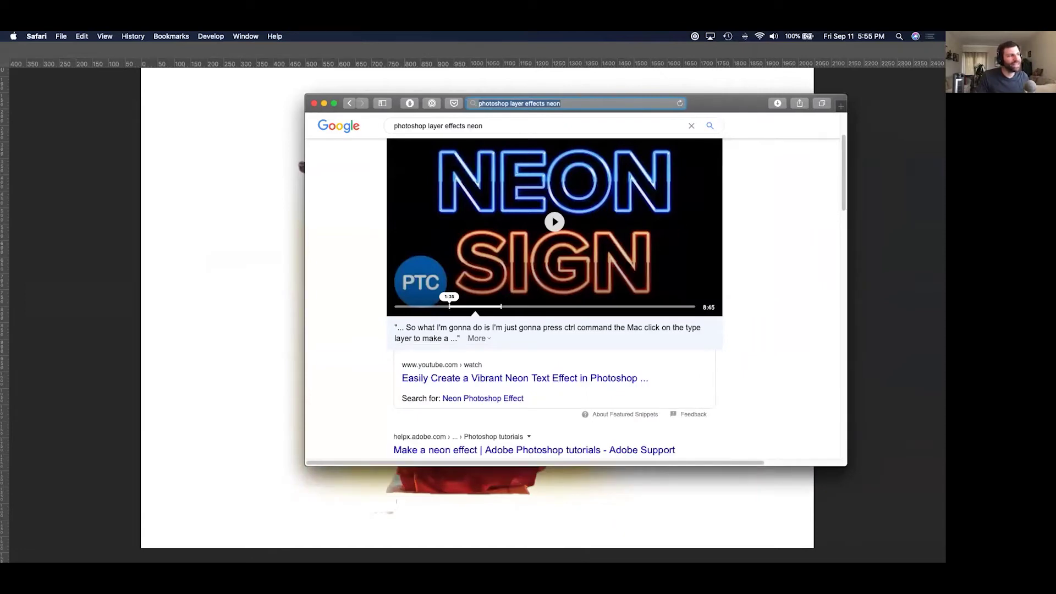
scroll(572, 286, up, 2)
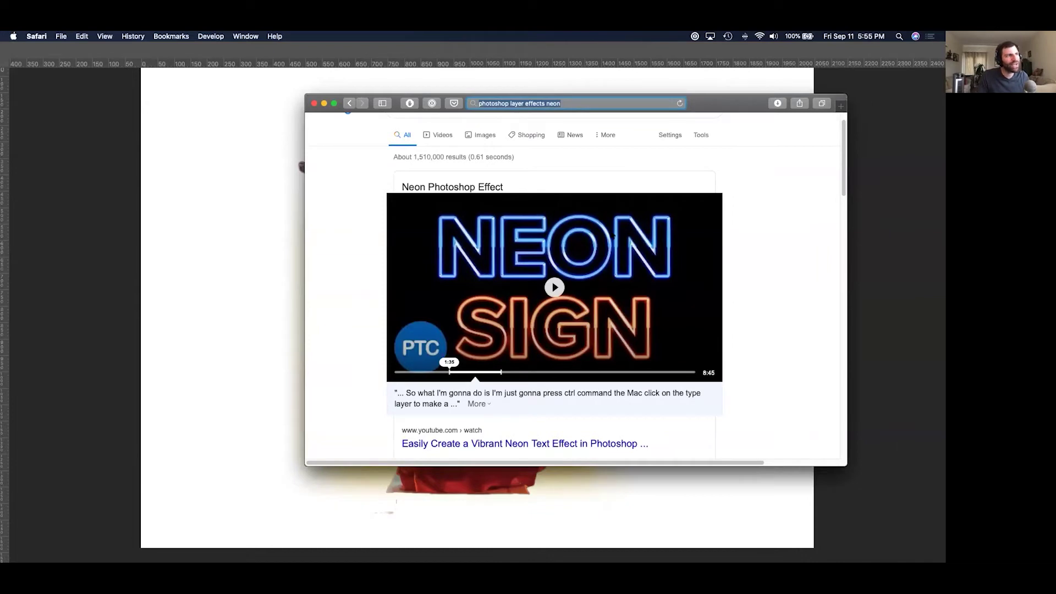
scroll(613, 269, down, 5)
Read Adobe's helpx neon-effect tutorial, then hide Safari and return to Photoshop.
click(542, 317)
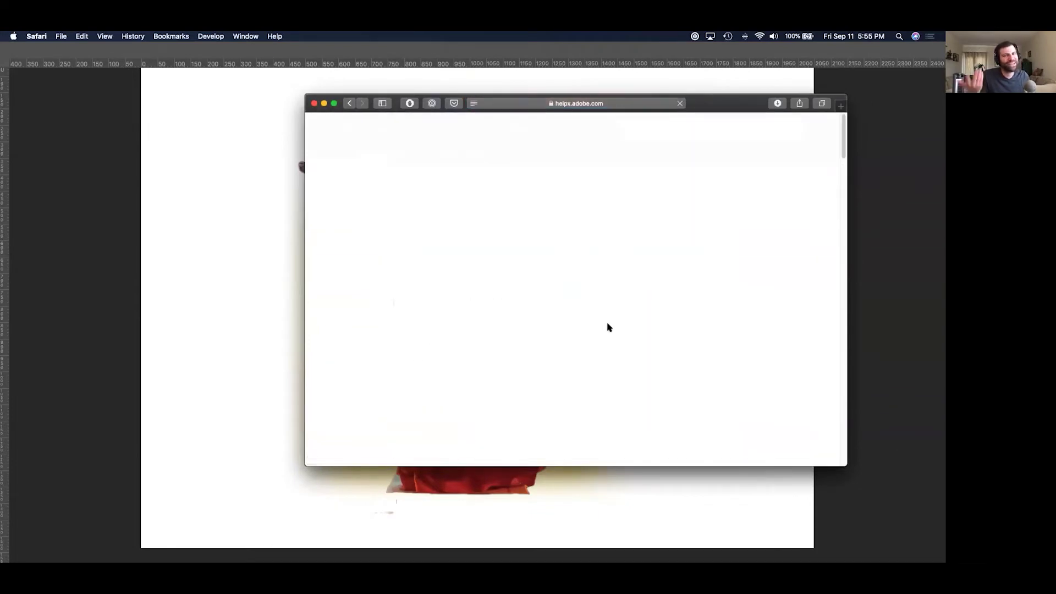
scroll(609, 327, down, 10)
scroll(609, 330, up, 5)
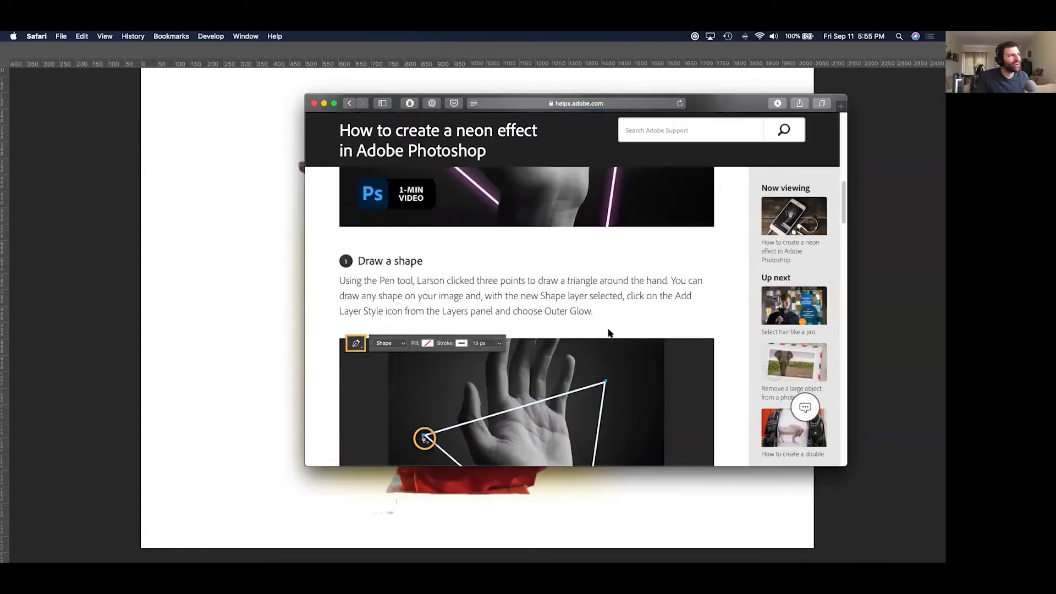
scroll(617, 302, down, 2)
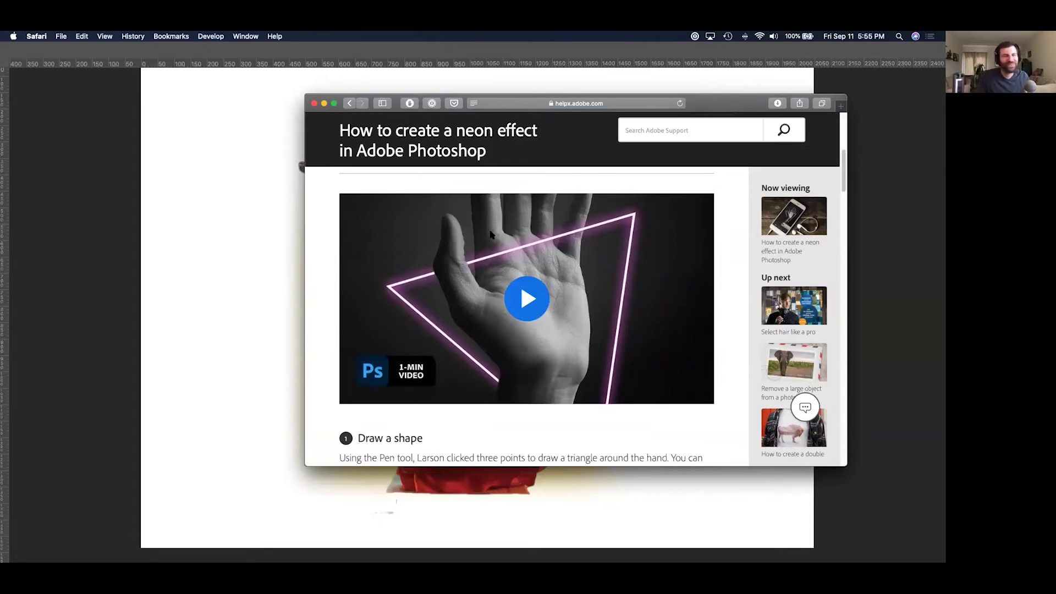
key(super+h)
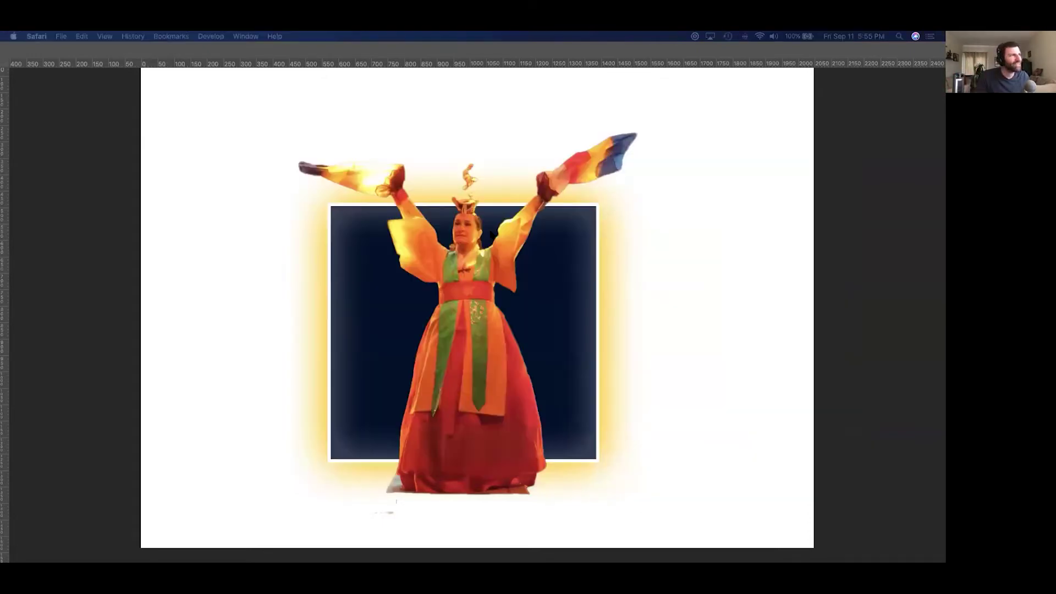
click(59, 224)
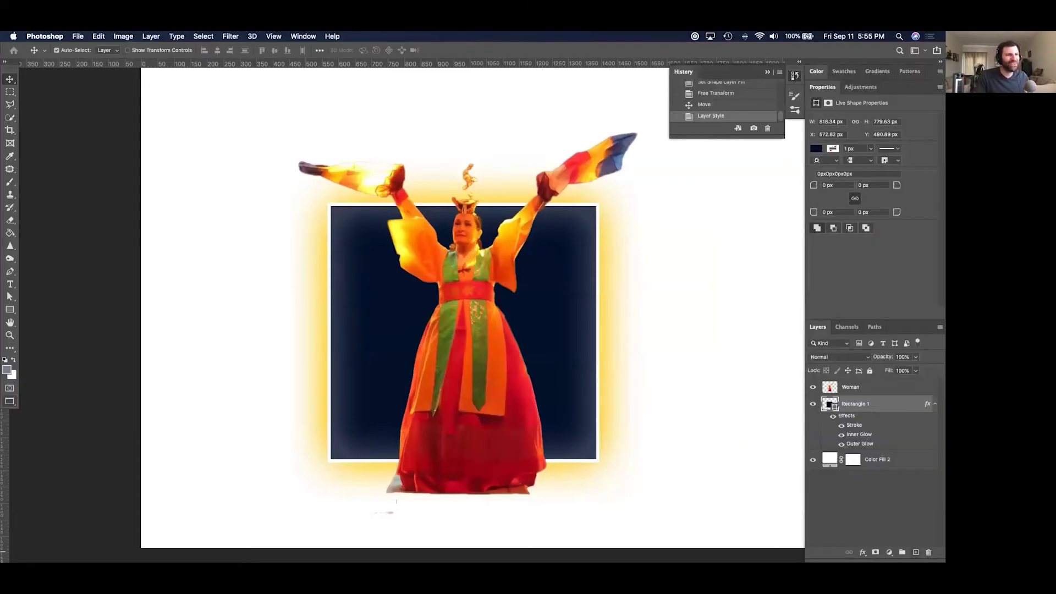
Create a new empty layer above the rectangle and undo a test brush stroke on it.
key(super+shift+alt+n)
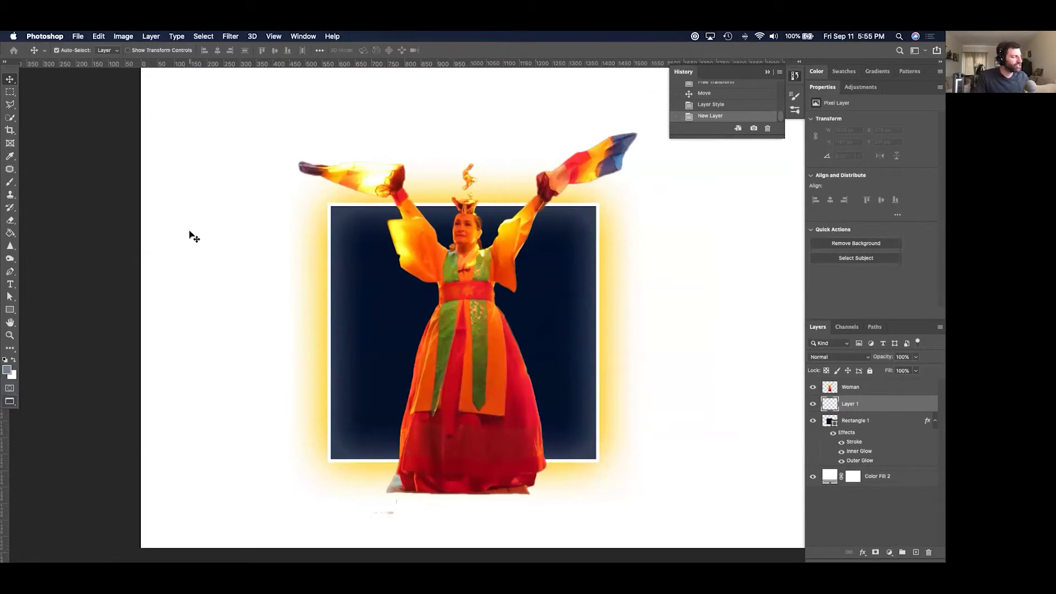
key(b)
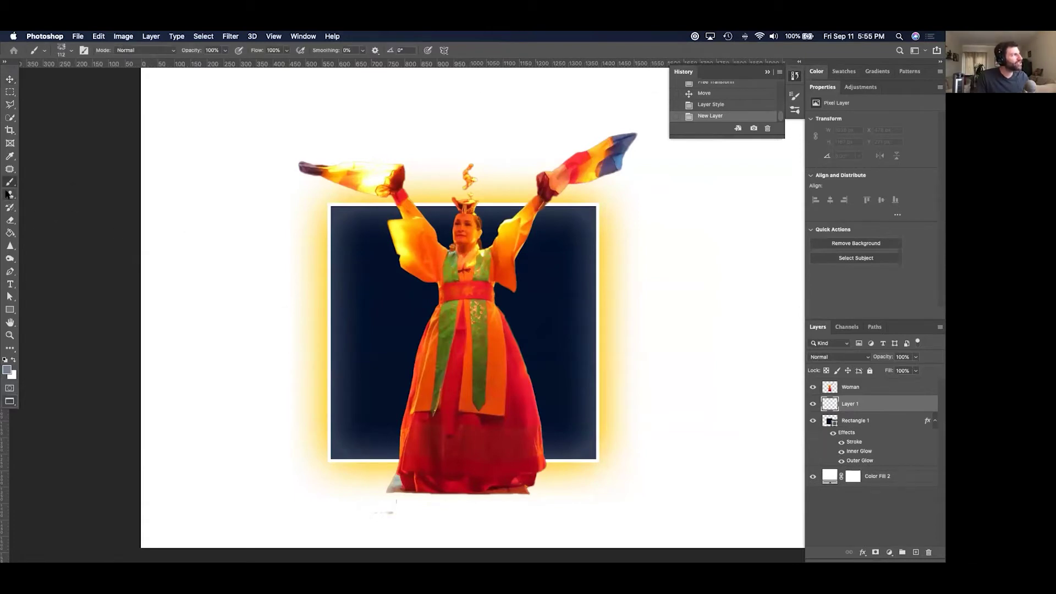
mouse_move(427, 304)
mouse_down()
mouse_move(622, 407)
mouse_move(687, 417)
mouse_up()
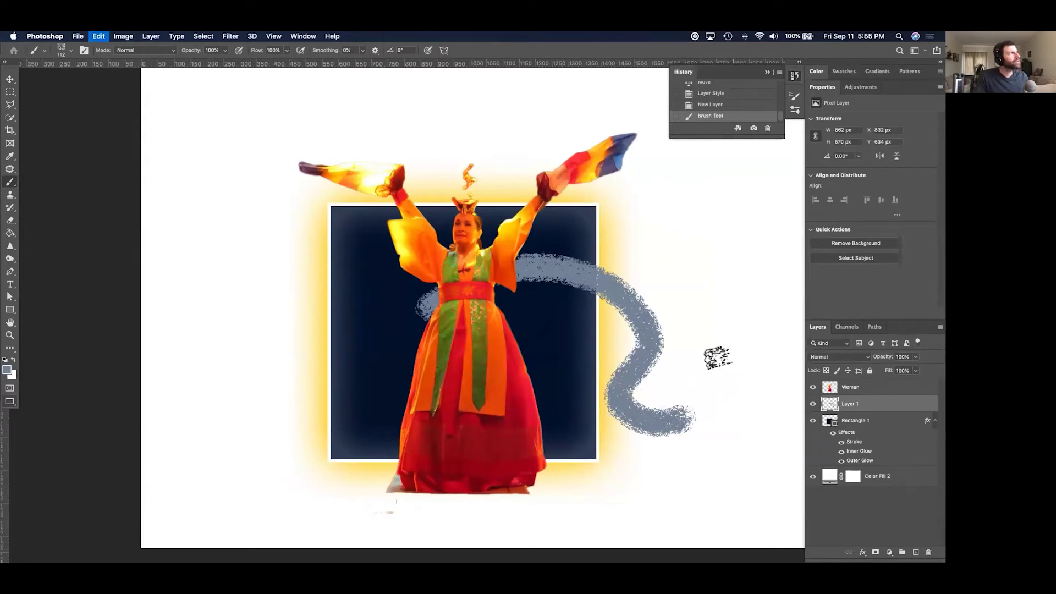
key(cmd+z)
Switch to the Eraser with the Hard Round tip from General Brushes and erase across the new layer.
click(68, 51)
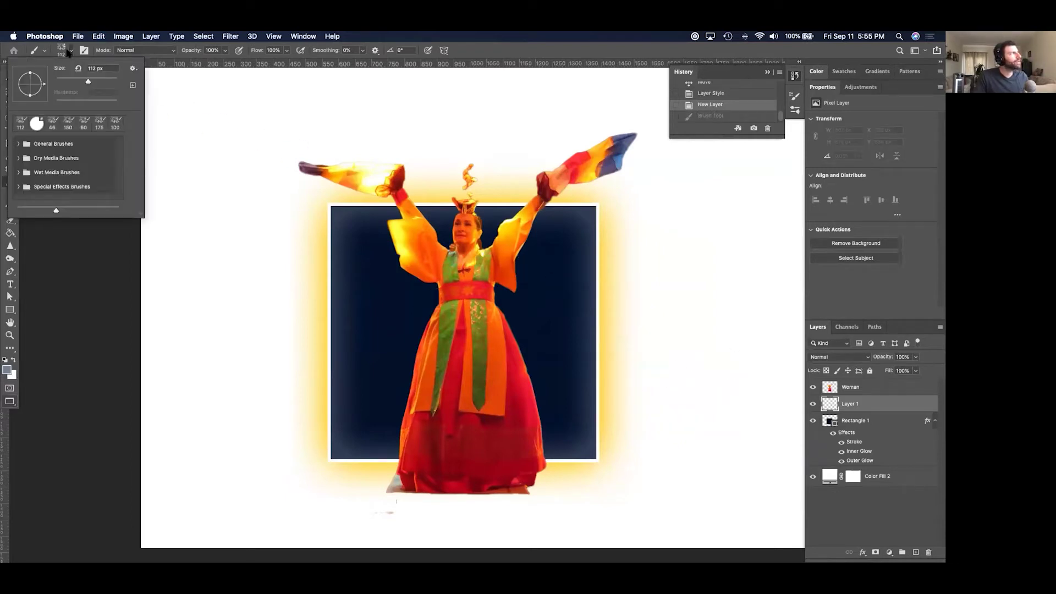
key(e)
click(435, 255)
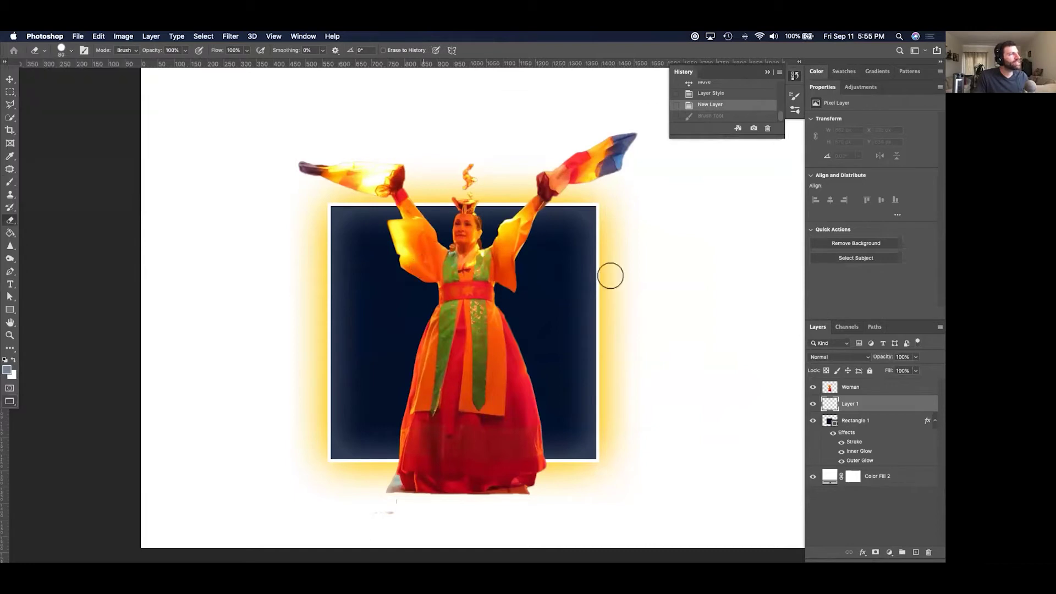
click(607, 313)
click(563, 146)
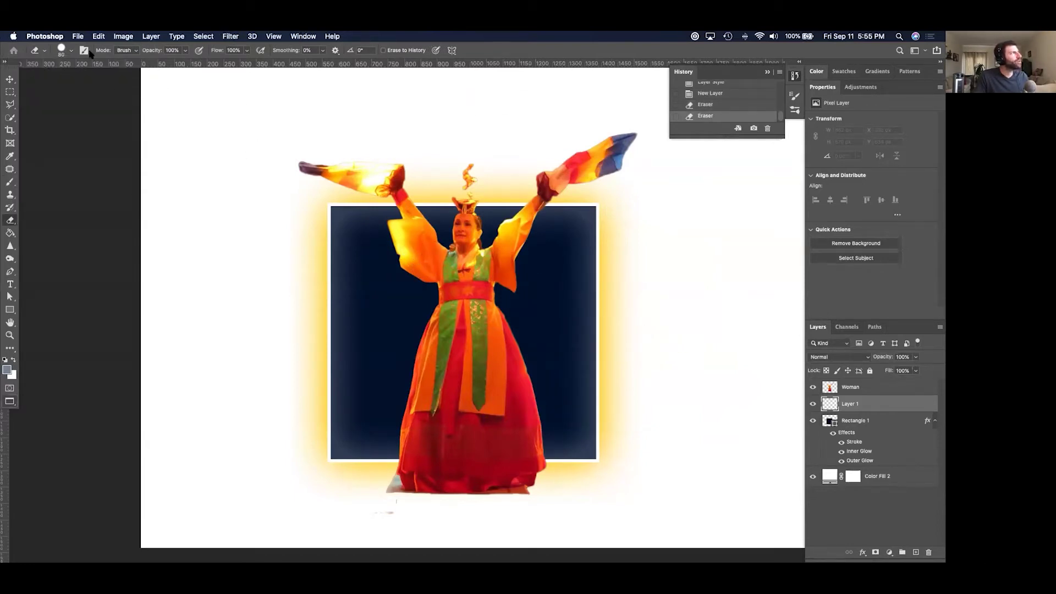
click(71, 50)
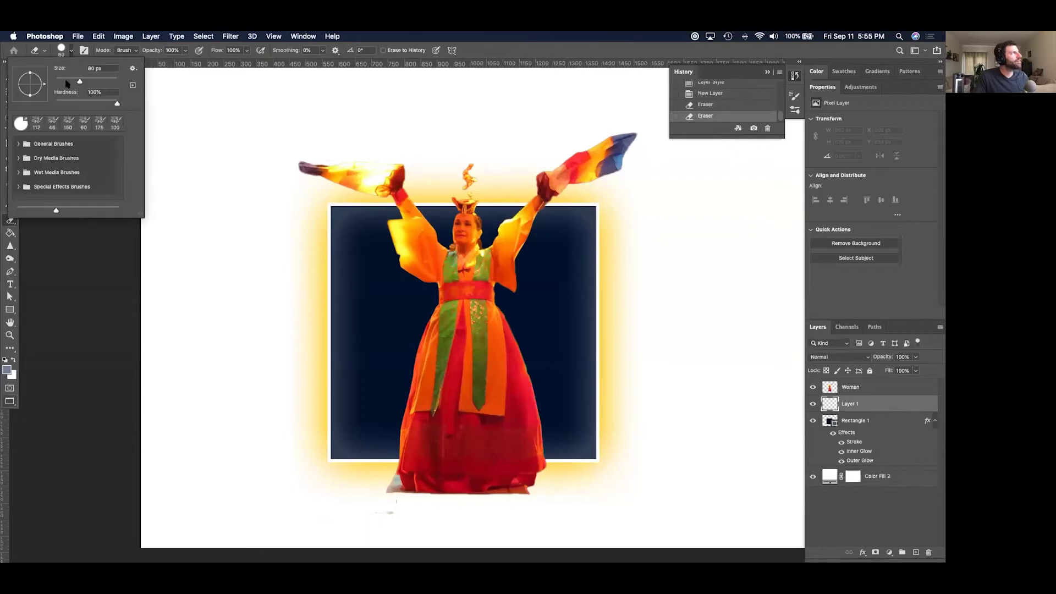
click(17, 144)
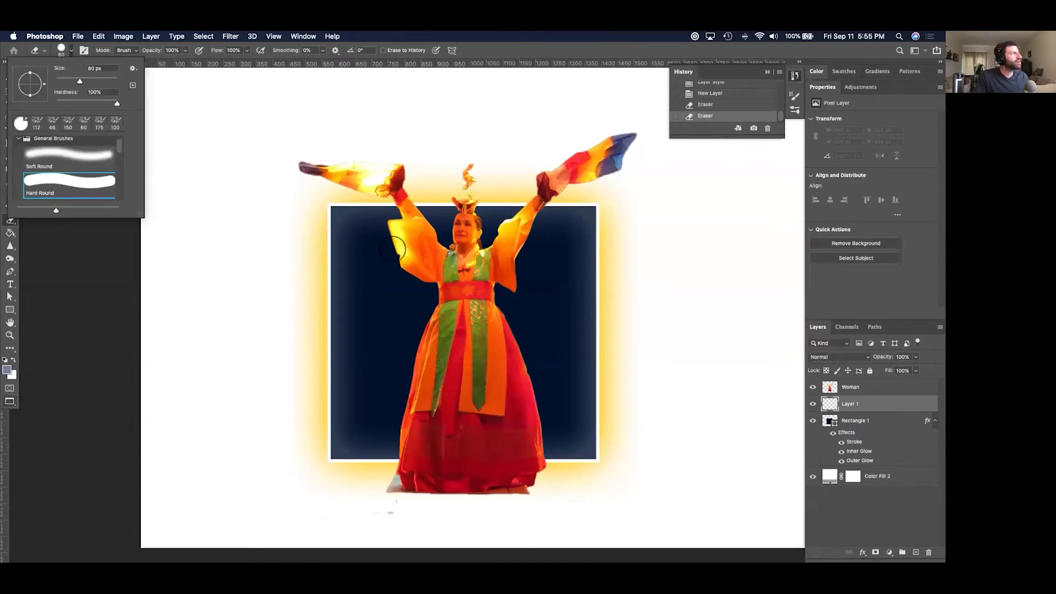
click(614, 374)
mouse_move(658, 333)
mouse_down()
mouse_move(464, 295)
mouse_move(528, 265)
mouse_up()
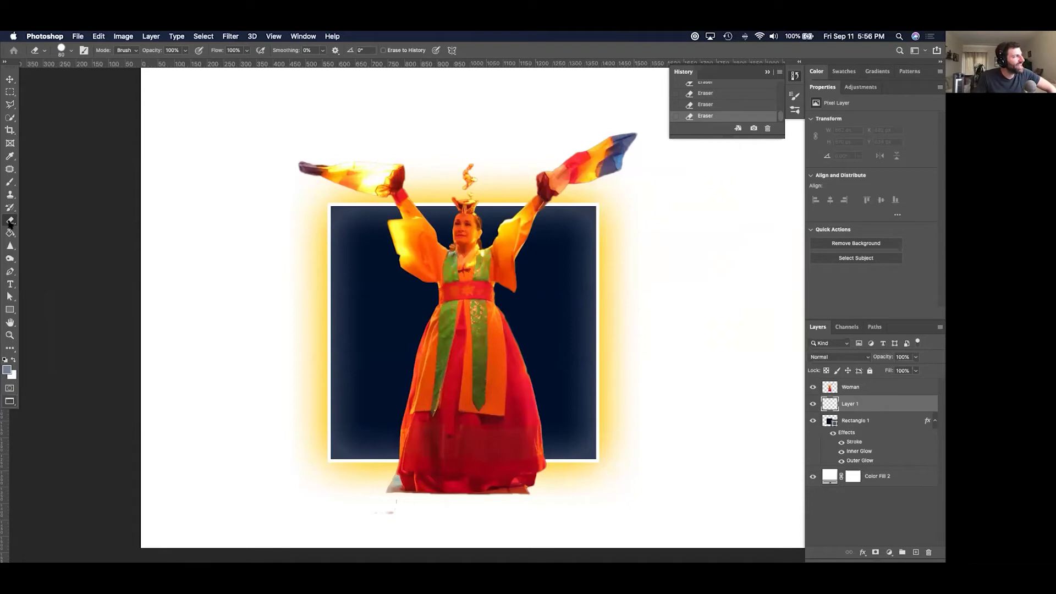
Choose the Brush with a Hard Round tip and undo a grey test stroke.
click(9, 182)
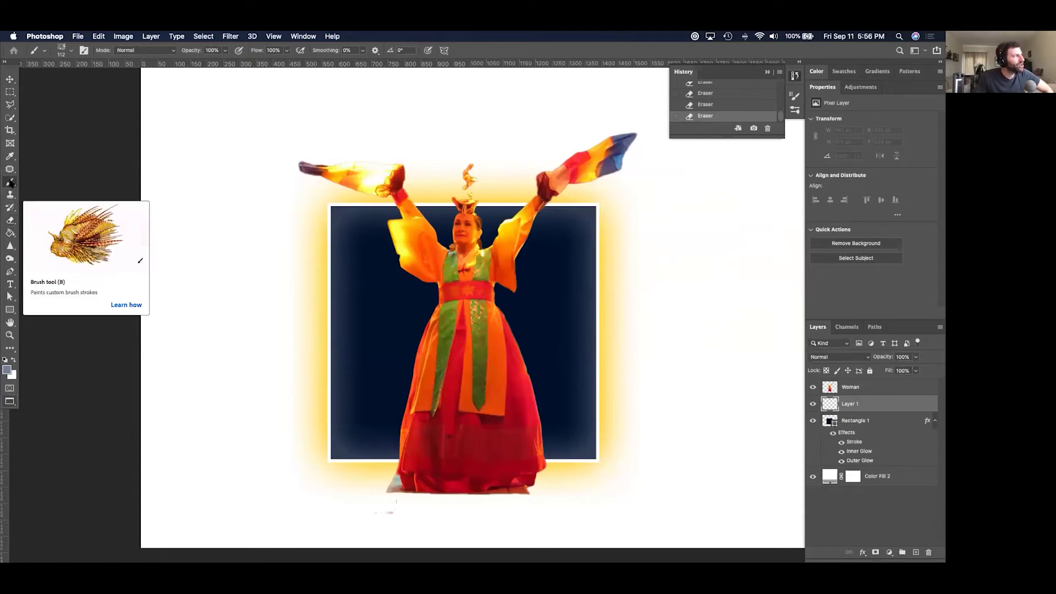
right_click(328, 113)
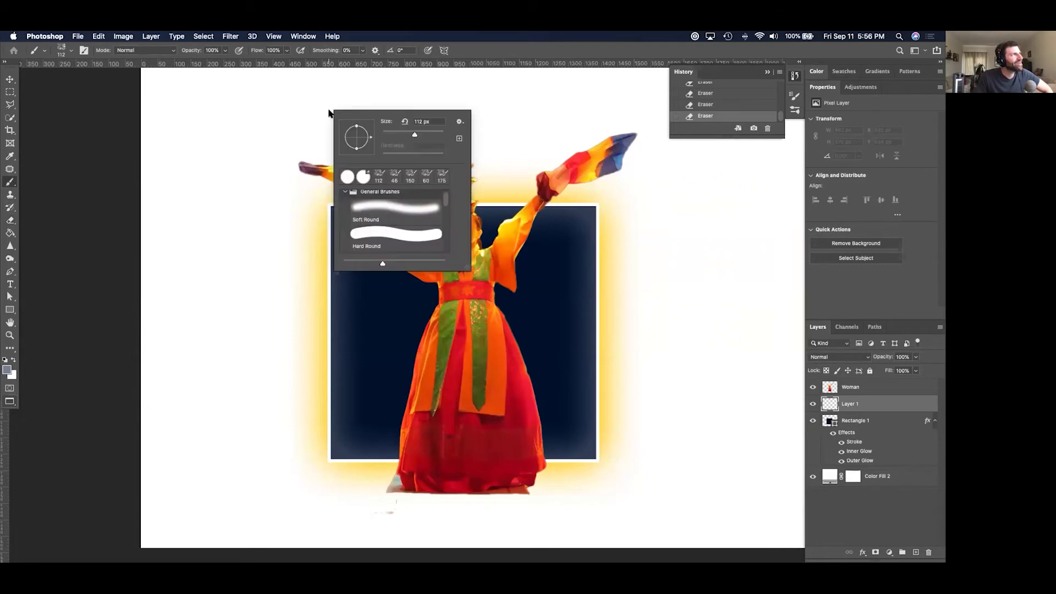
click(389, 236)
mouse_move(272, 314)
mouse_down()
mouse_move(542, 273)
mouse_move(641, 394)
mouse_up()
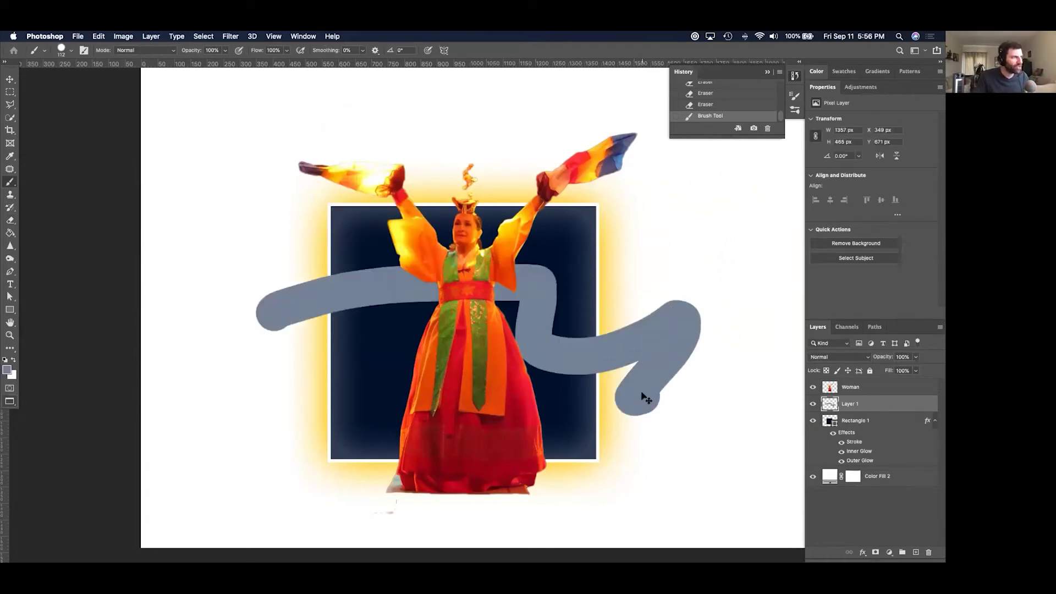
key(super+z)
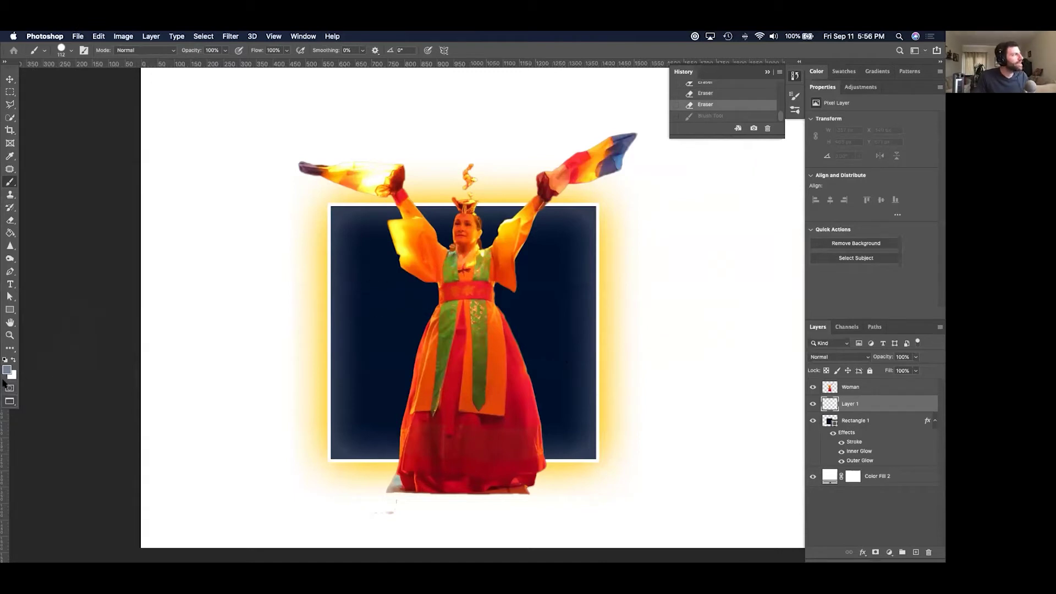
Set the painting colour to white and undo a first white stroke.
click(7, 371)
drag(515, 266, 484, 222)
click(706, 216)
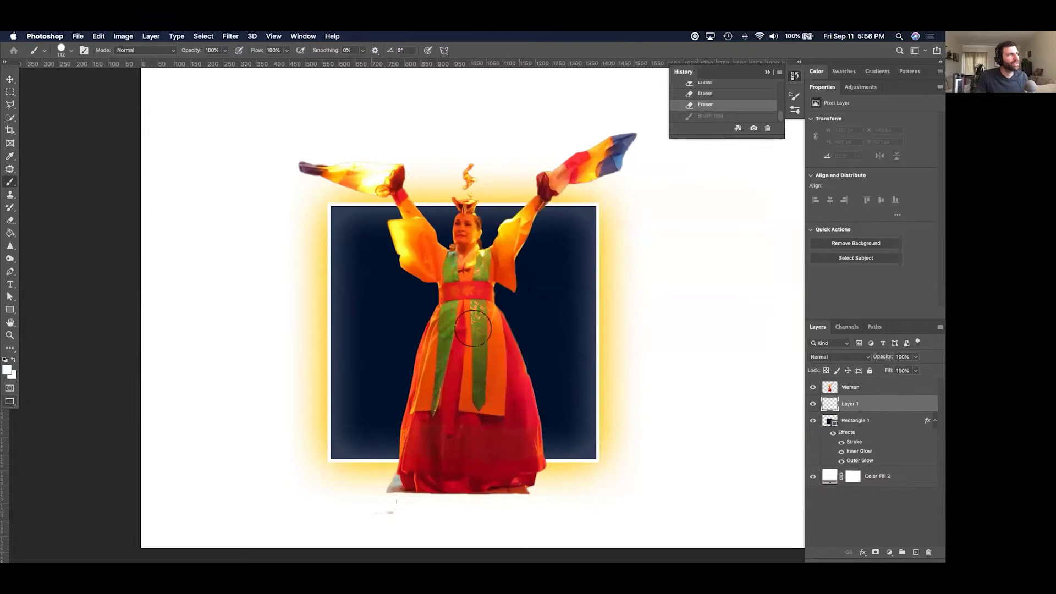
drag(569, 308, 477, 304)
key(super+z)
With a smaller brush, paint a white C-shaped curve around the dancer to the rectangle's right edge.
right_click(508, 285)
drag(582, 308, 571, 308)
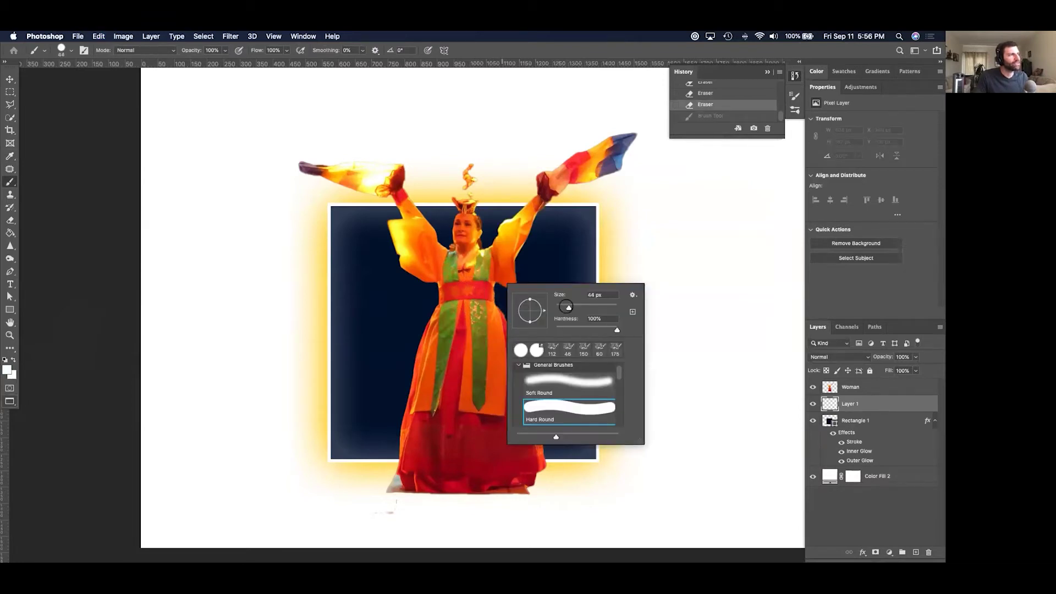
key(Return)
mouse_move(565, 271)
mouse_down()
mouse_move(423, 269)
mouse_move(364, 362)
mouse_move(406, 415)
mouse_up()
drag(472, 422, 590, 416)
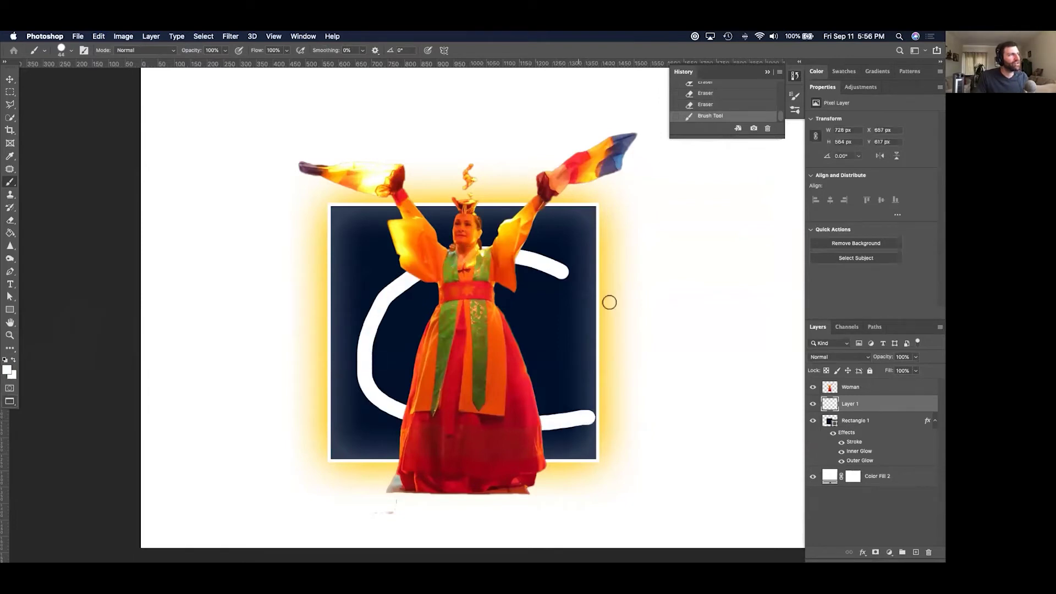
double_click(907, 400)
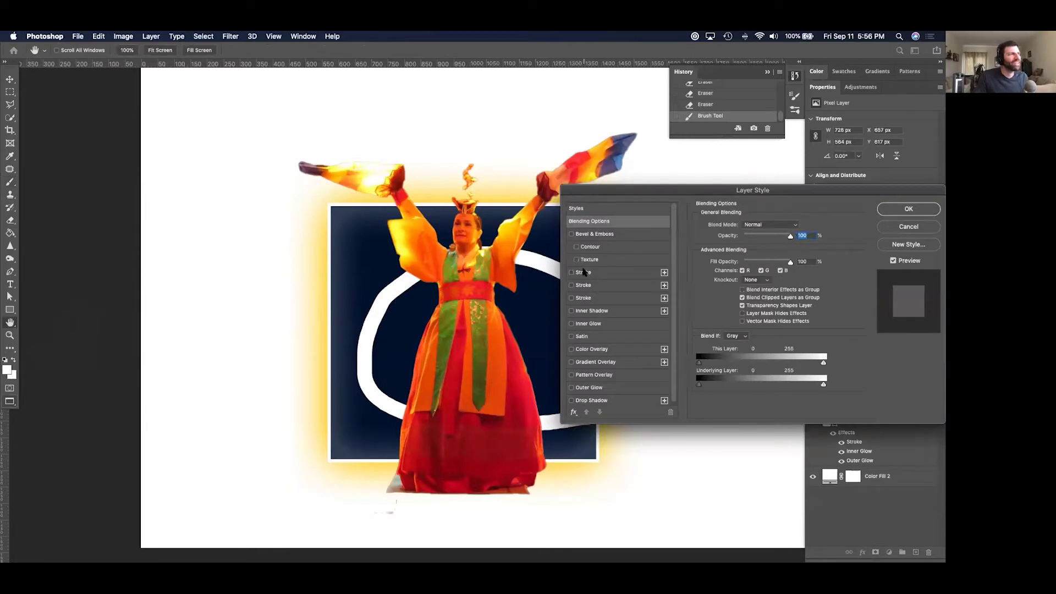
Give the white loop a light-yellow Screen outer glow, size 76, 34% opacity.
click(584, 272)
click(571, 273)
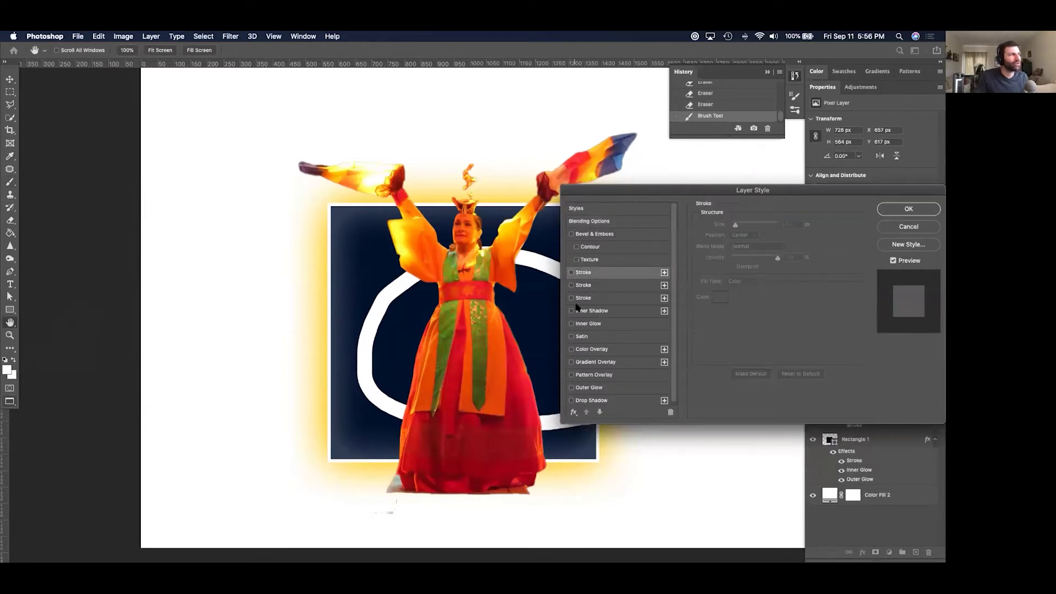
click(572, 388)
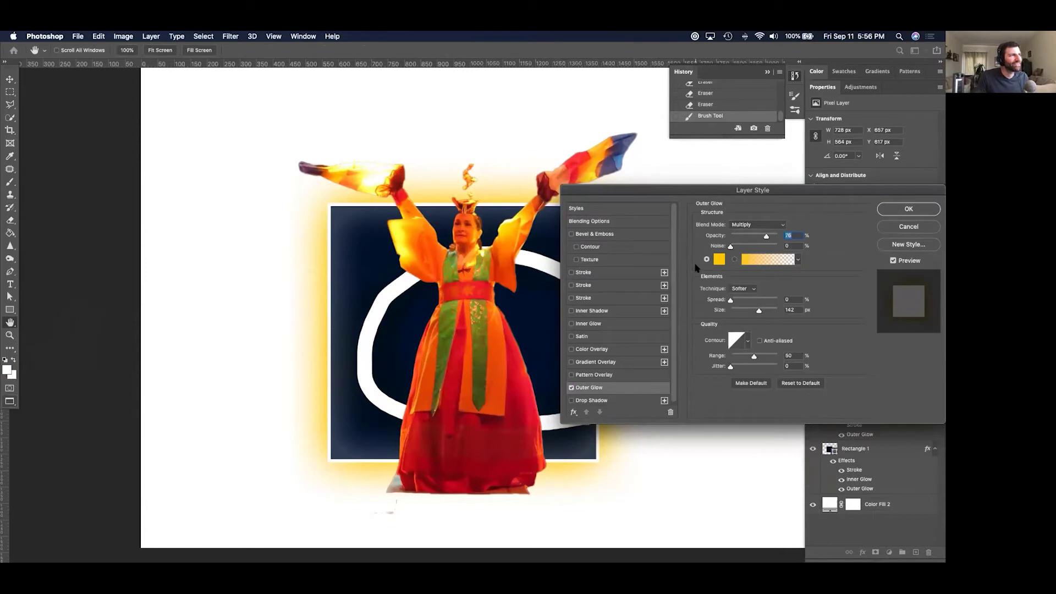
click(740, 301)
click(745, 226)
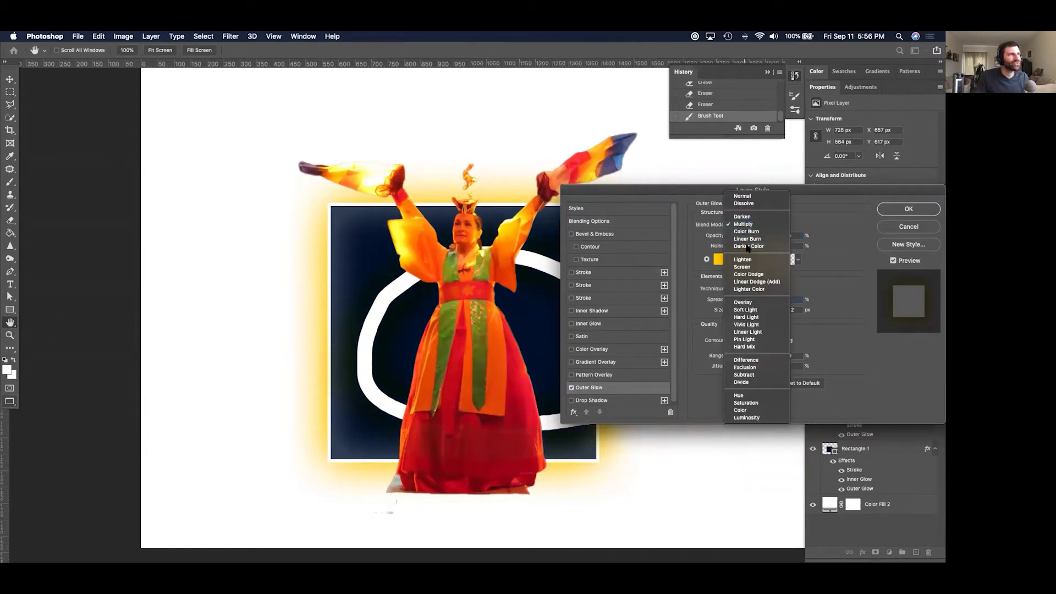
click(747, 269)
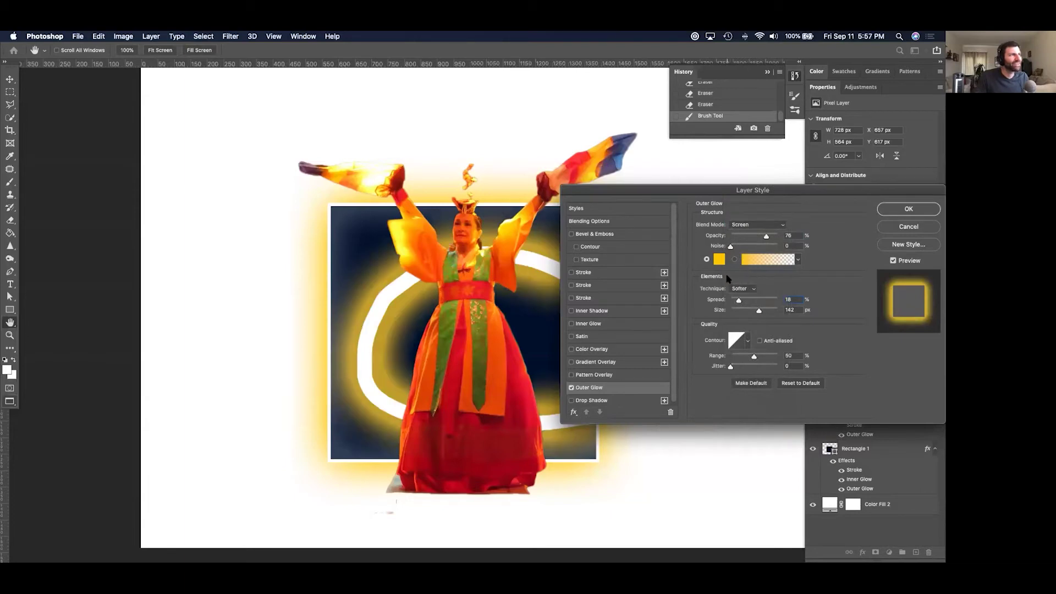
drag(754, 311, 730, 300)
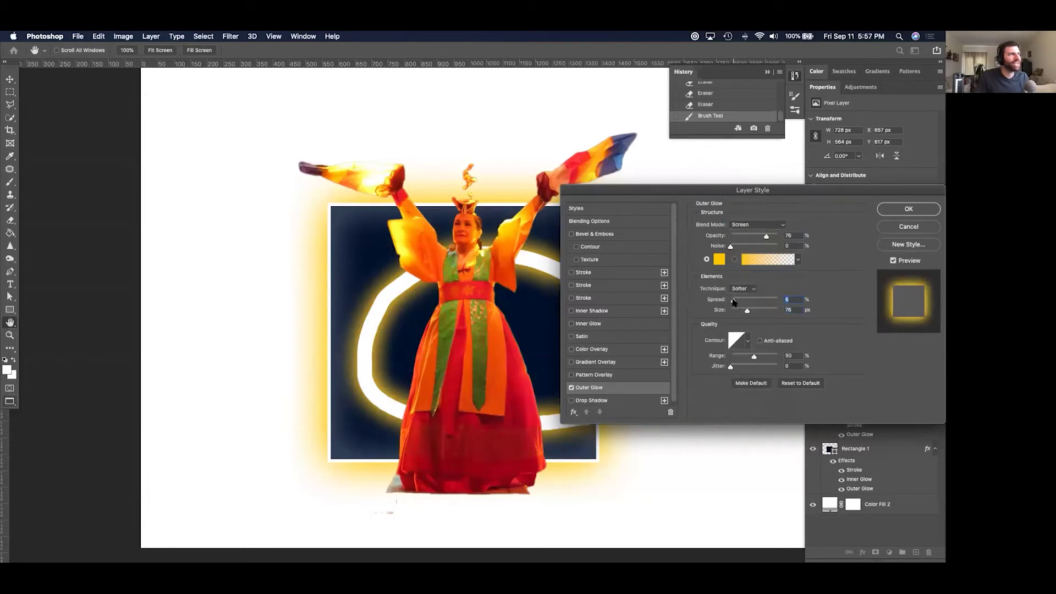
click(747, 237)
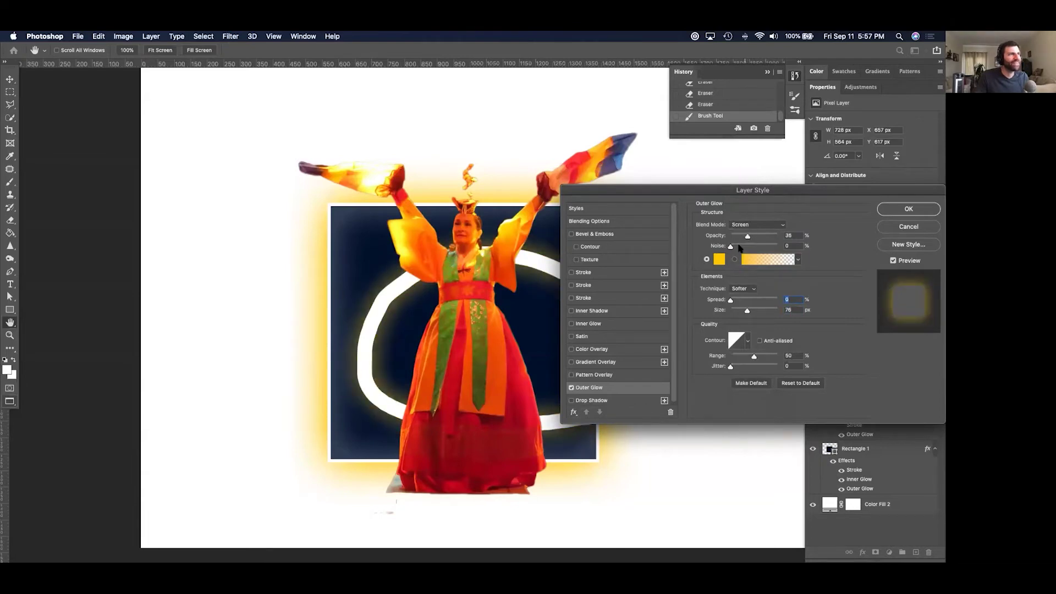
click(720, 259)
drag(544, 266, 560, 211)
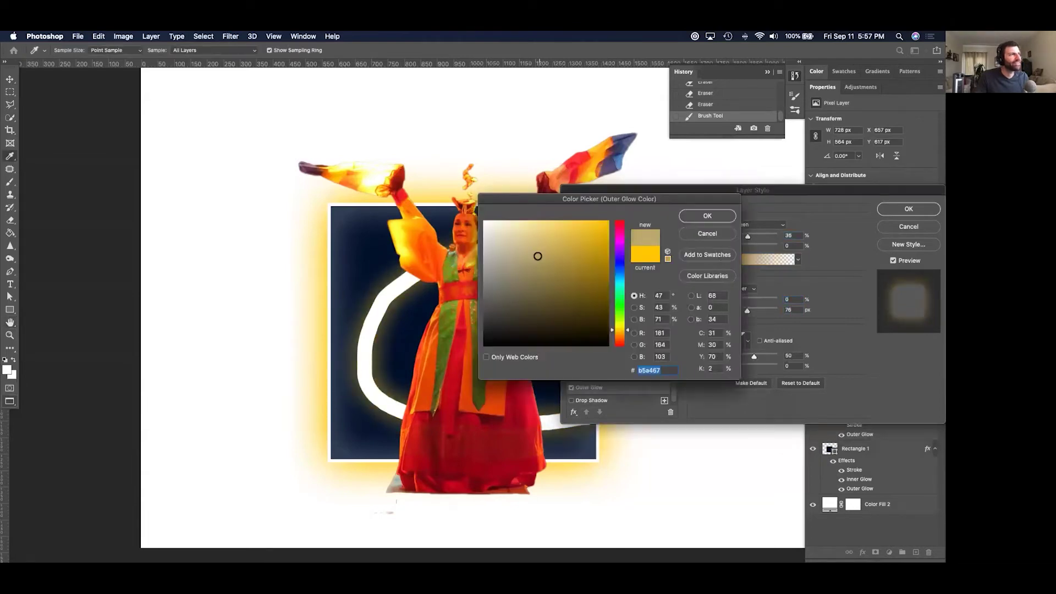
click(708, 215)
click(886, 210)
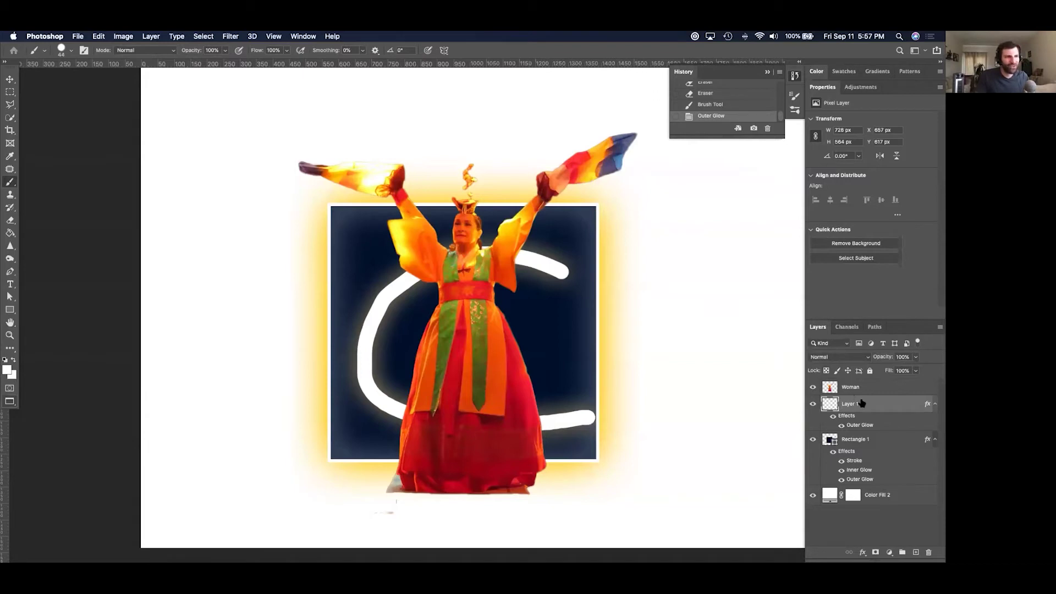
key(l)
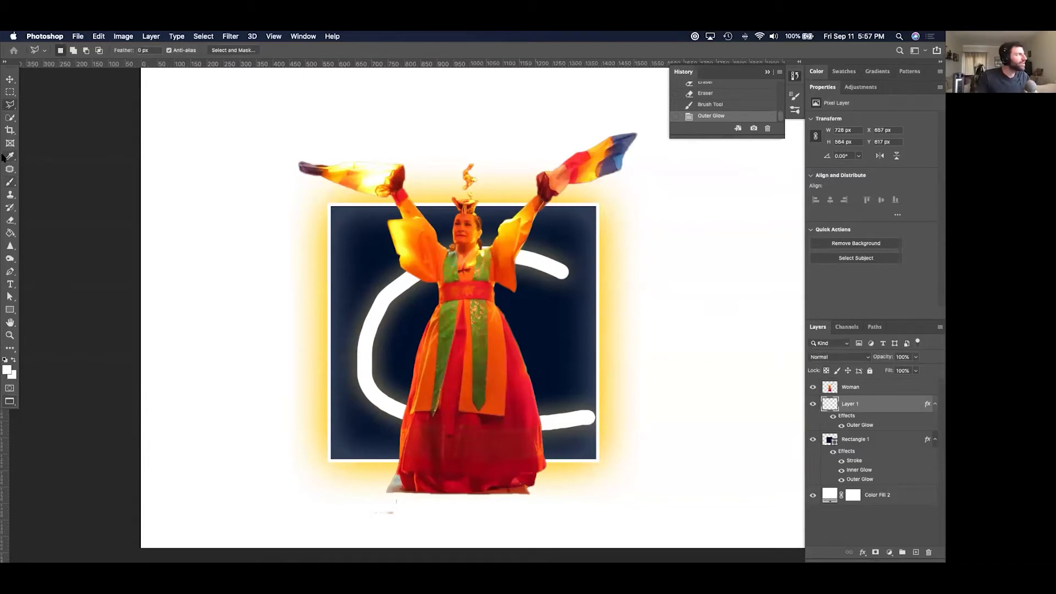
click(340, 318)
click(393, 326)
click(527, 323)
click(645, 351)
click(658, 452)
click(607, 489)
click(330, 457)
double_click(306, 330)
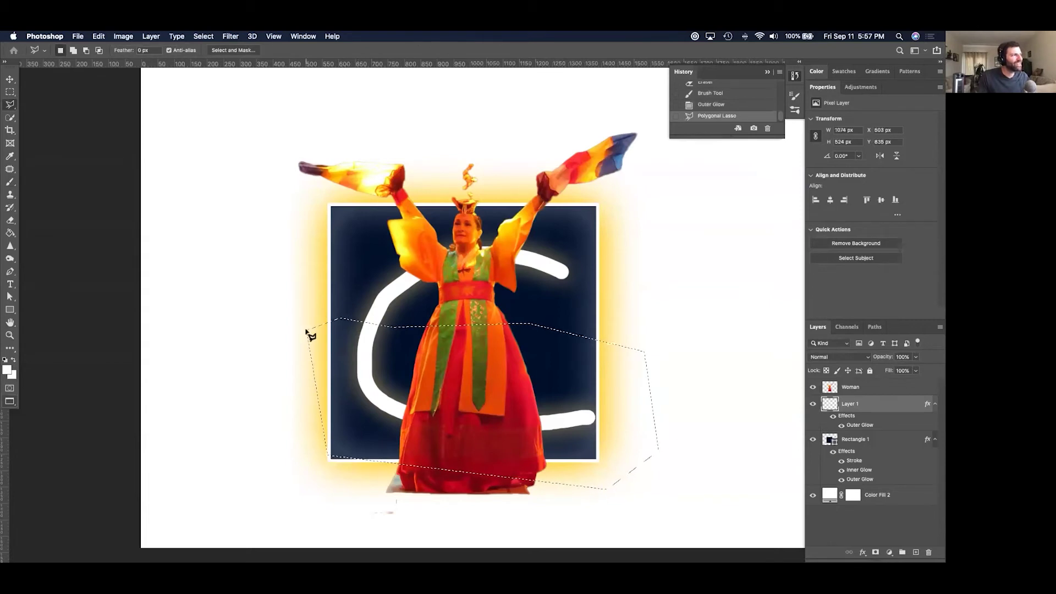
key(super+d)
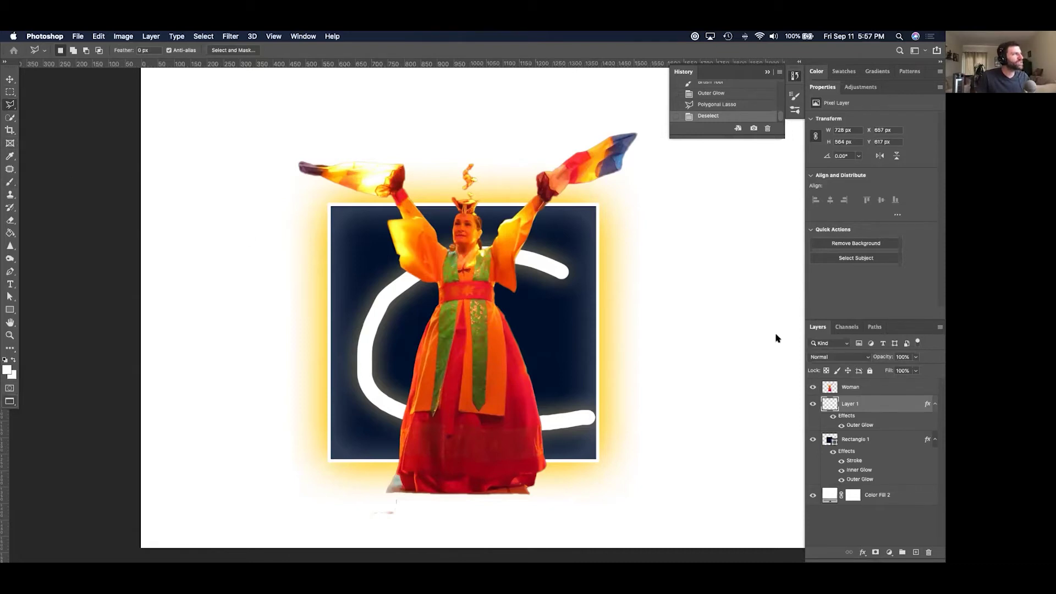
mouse_move(902, 405)
mouse_down()
mouse_move(858, 498)
mouse_move(928, 552)
mouse_up()
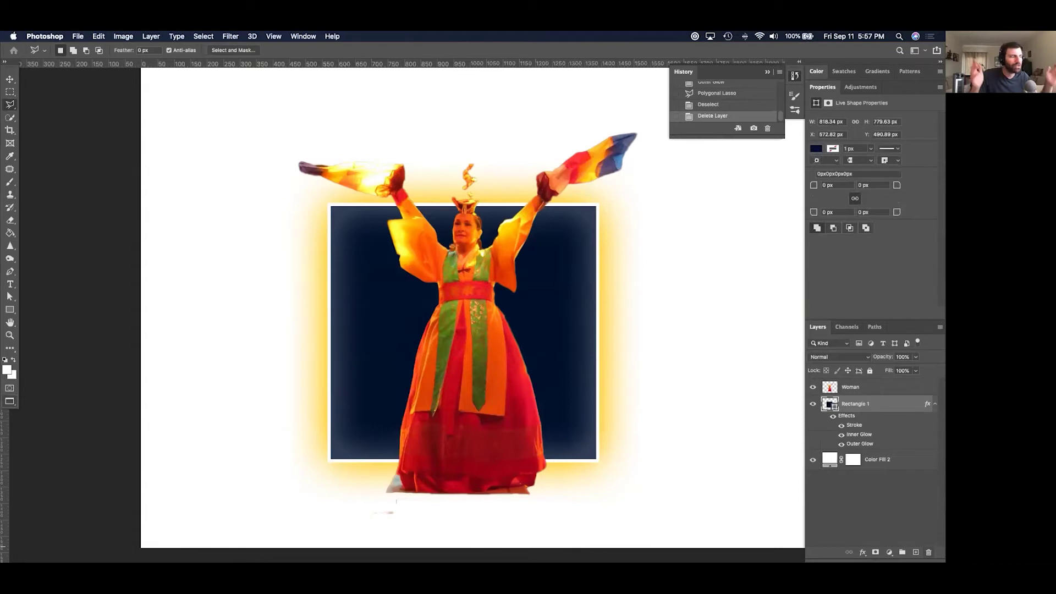
key(super+z)
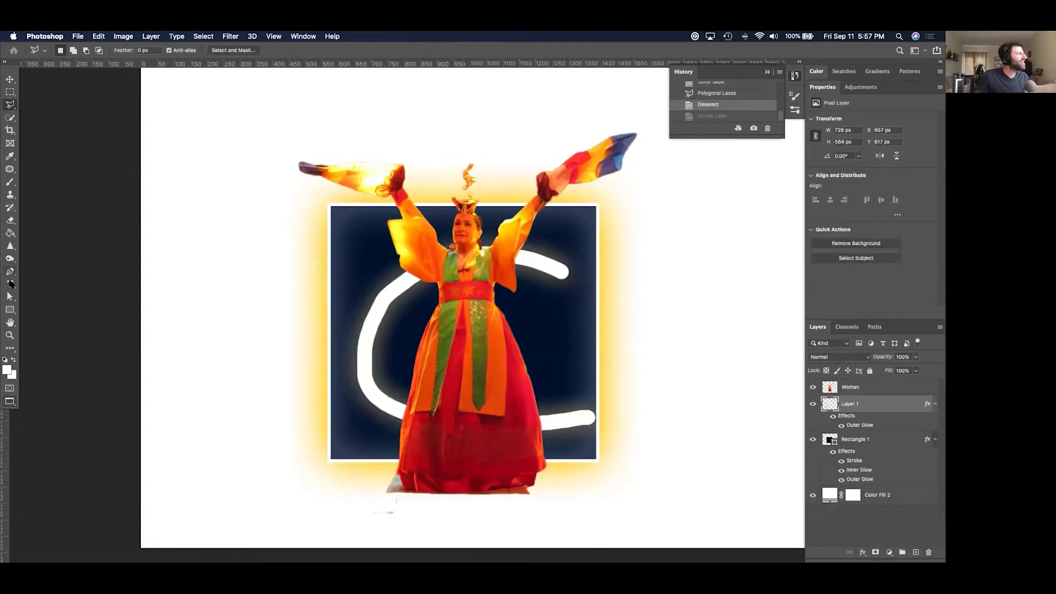
click(10, 283)
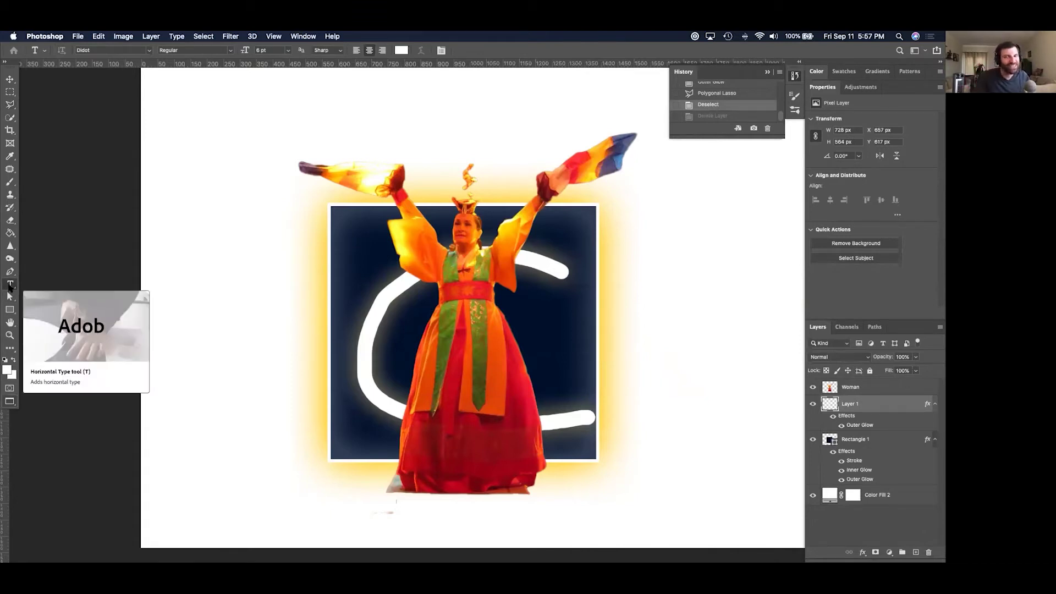
Add a 'Fun times!' text line at the upper left in 24 pt black Didot.
click(209, 160)
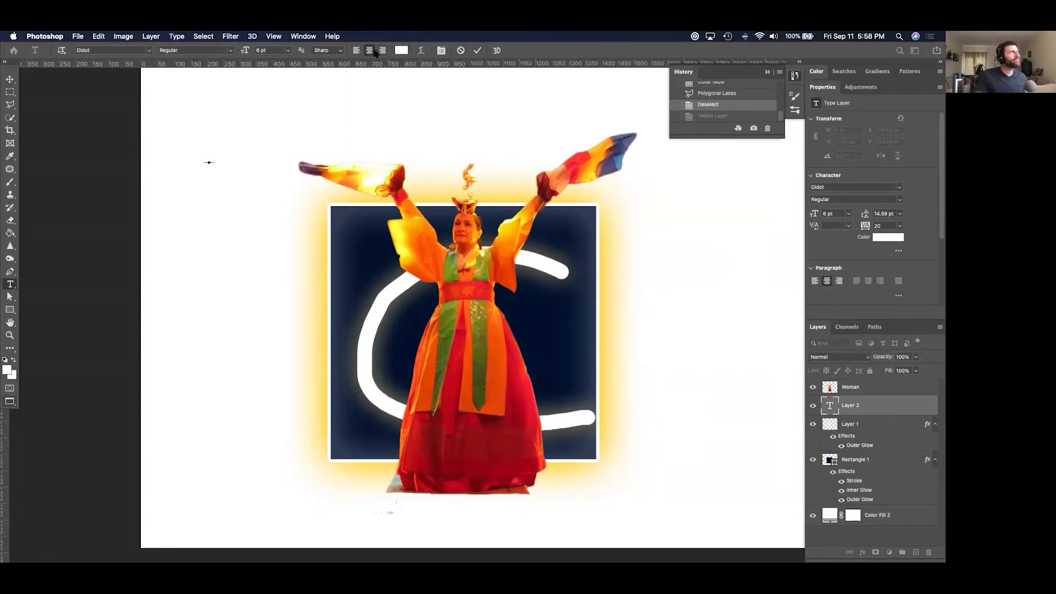
click(288, 50)
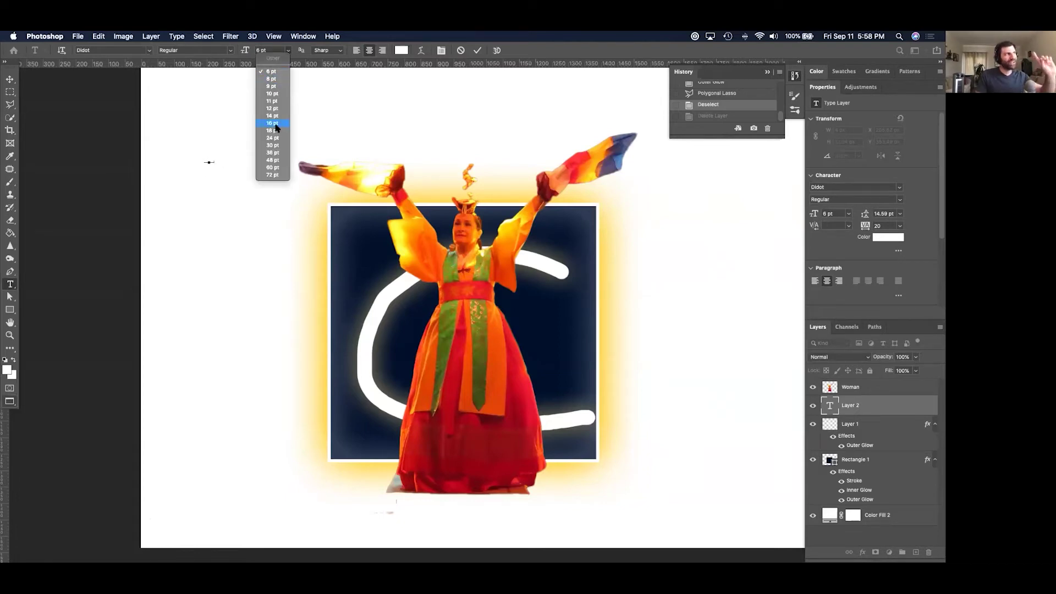
click(273, 145)
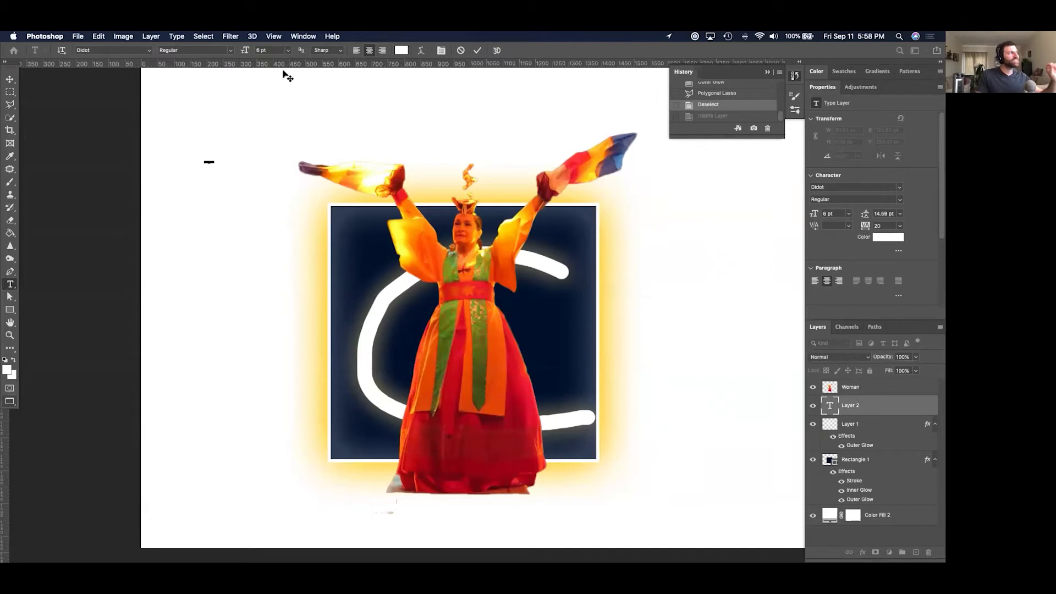
click(287, 51)
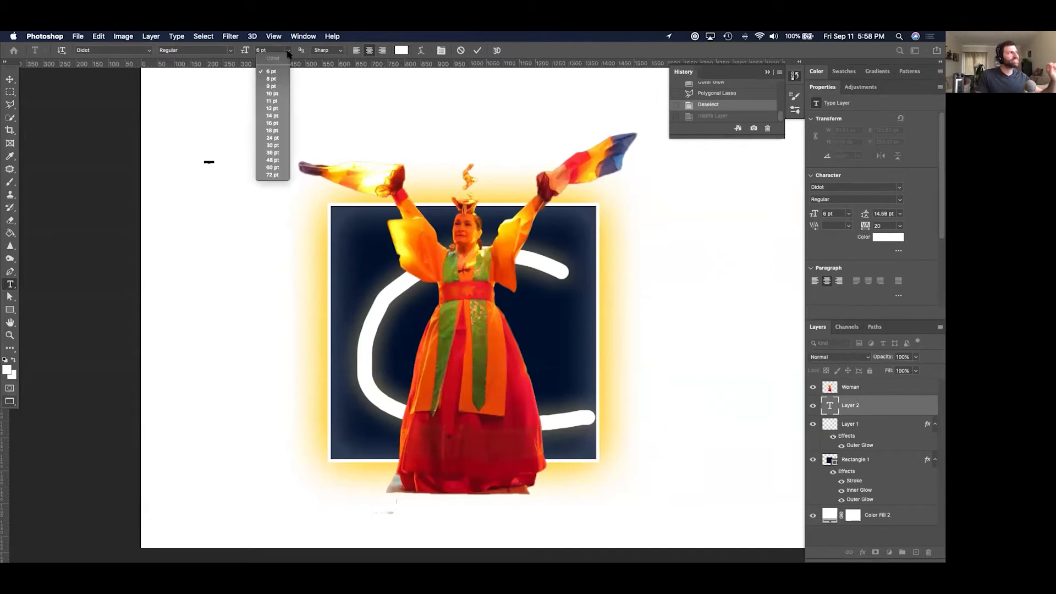
click(273, 138)
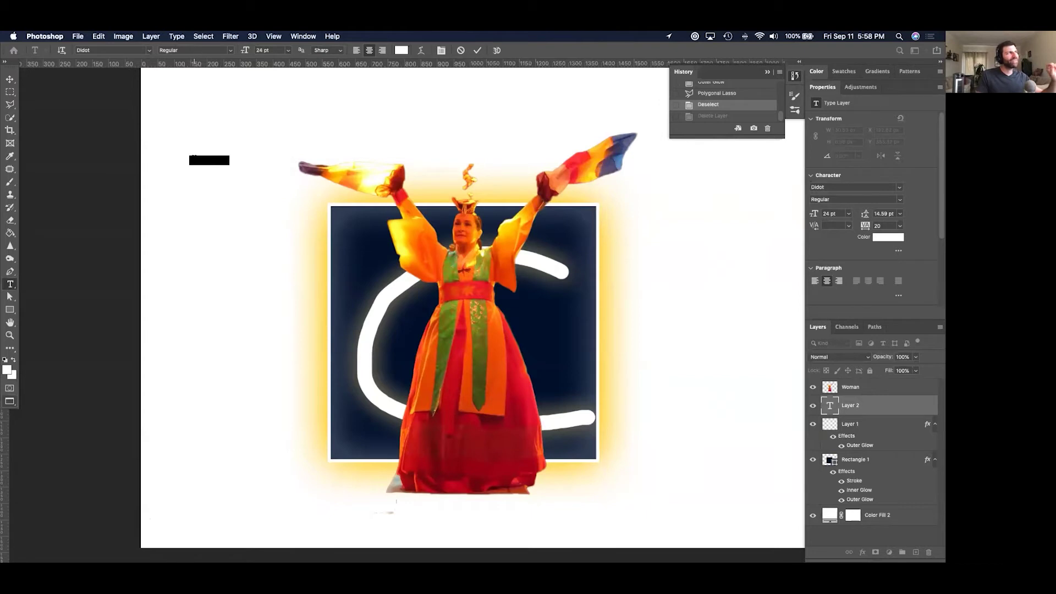
click(401, 51)
drag(543, 274, 672, 384)
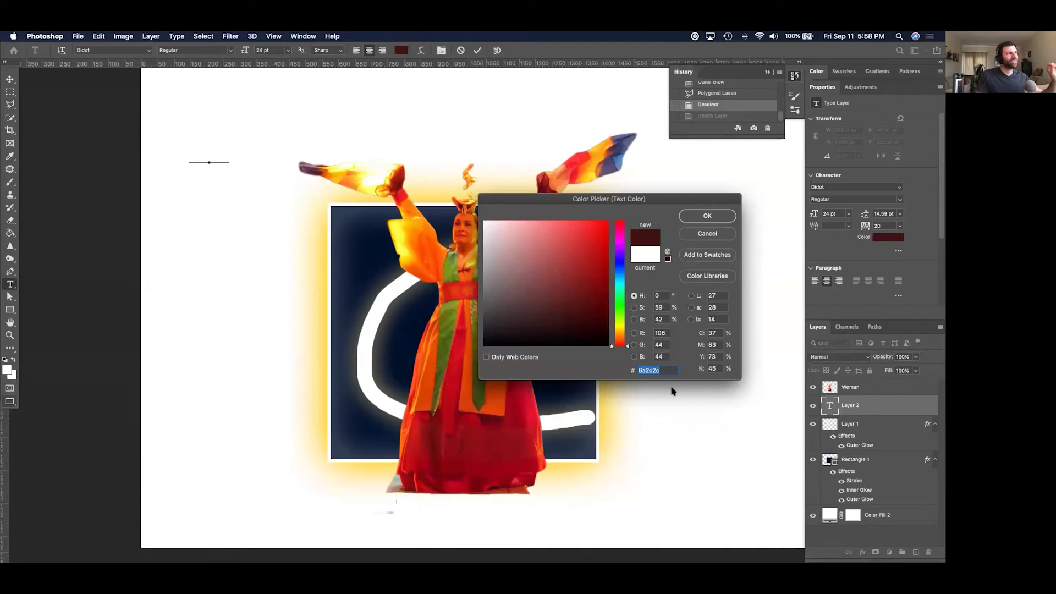
click(722, 216)
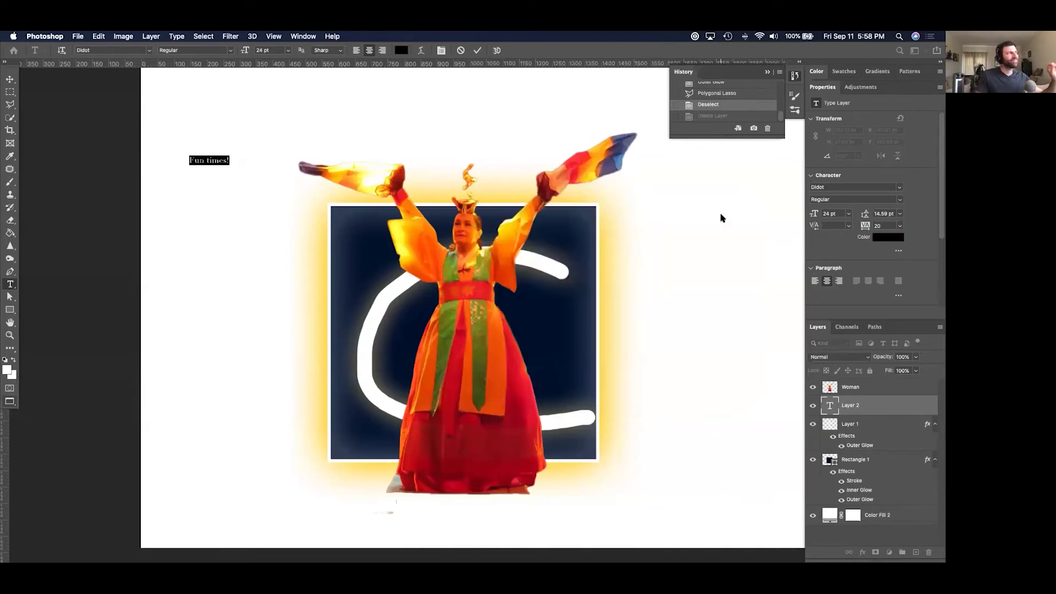
Set Fun times! to Futura PT at 60 pt and move it to the top centre above the dancer.
click(147, 50)
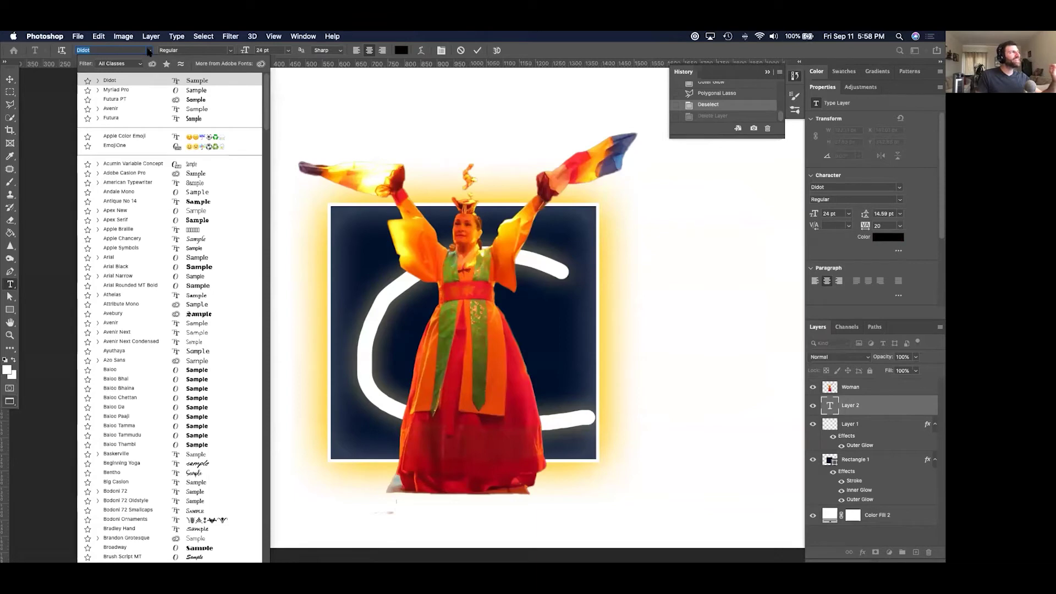
click(141, 99)
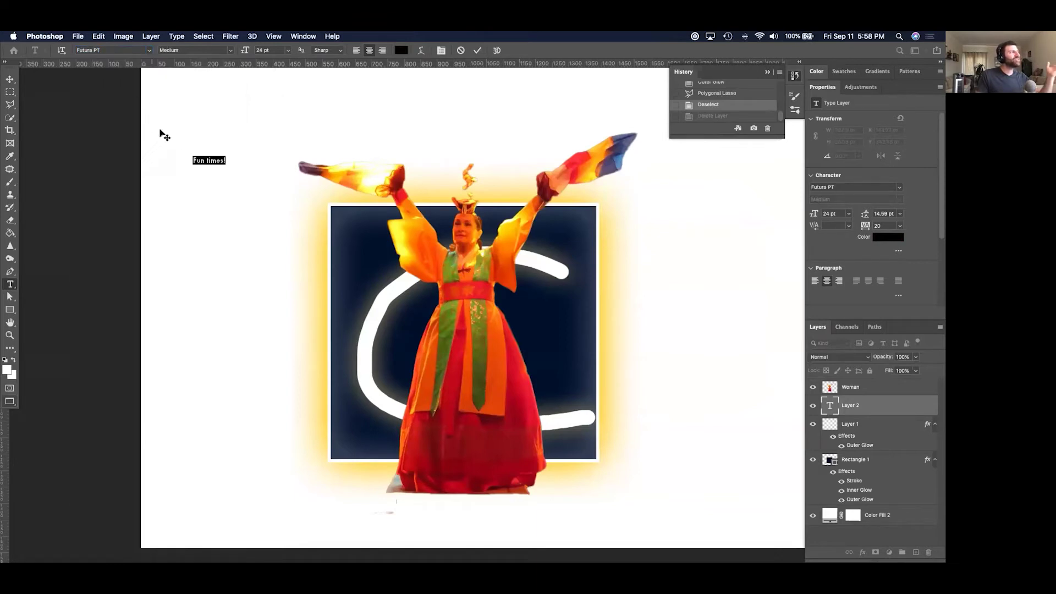
click(289, 52)
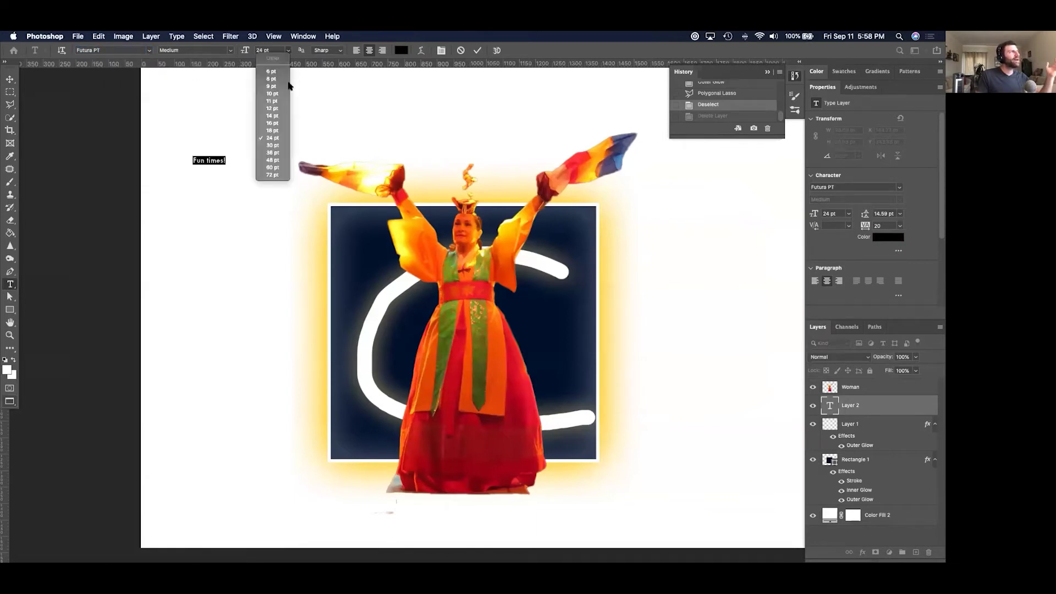
click(278, 169)
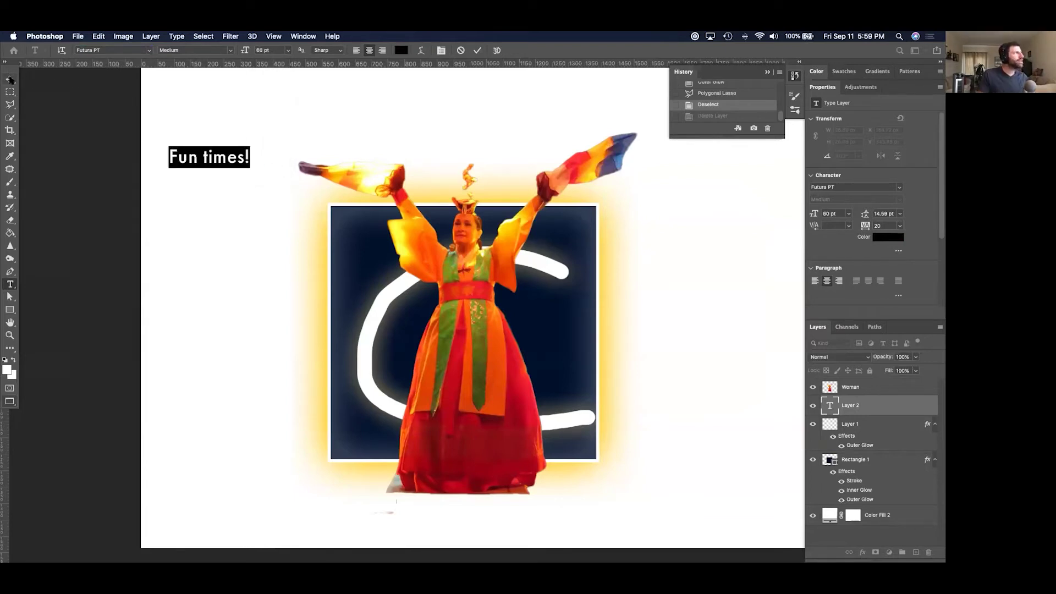
click(10, 79)
drag(222, 159, 478, 144)
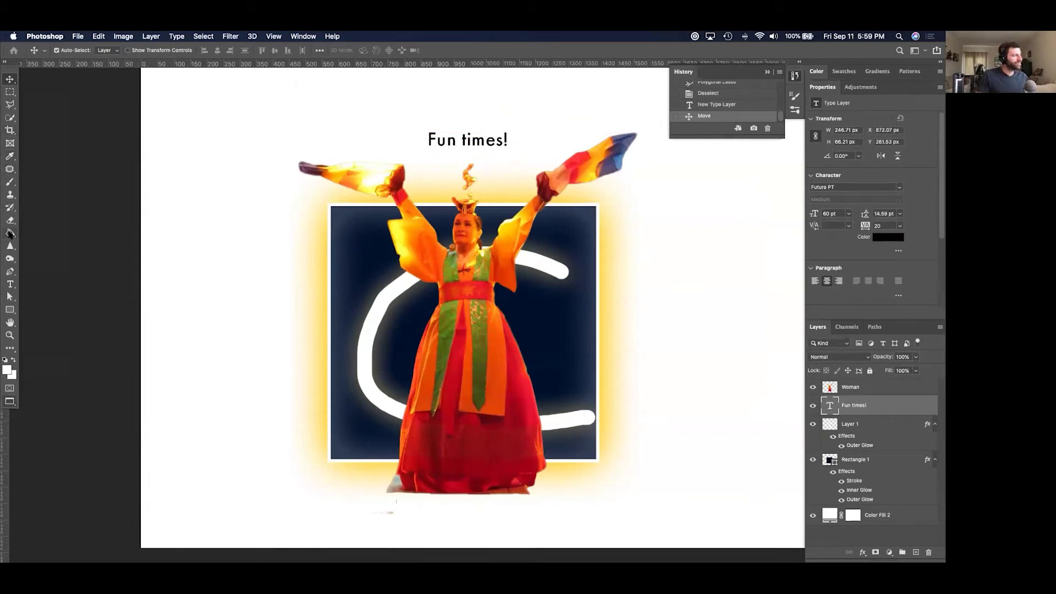
Select the Fun times! text and preview other fonts without changing it, then hide the panels.
click(10, 284)
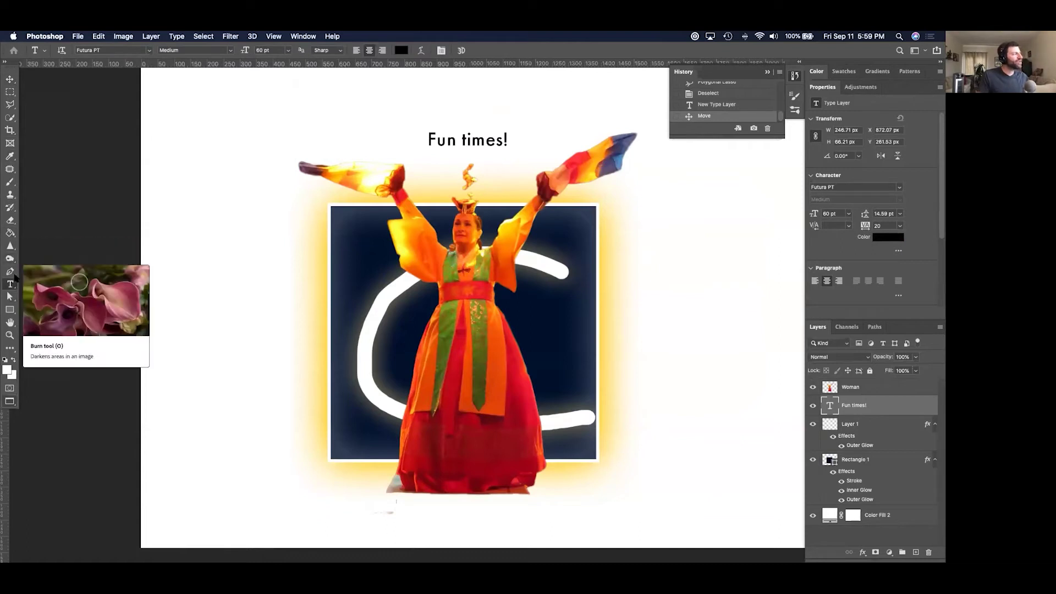
click(12, 286)
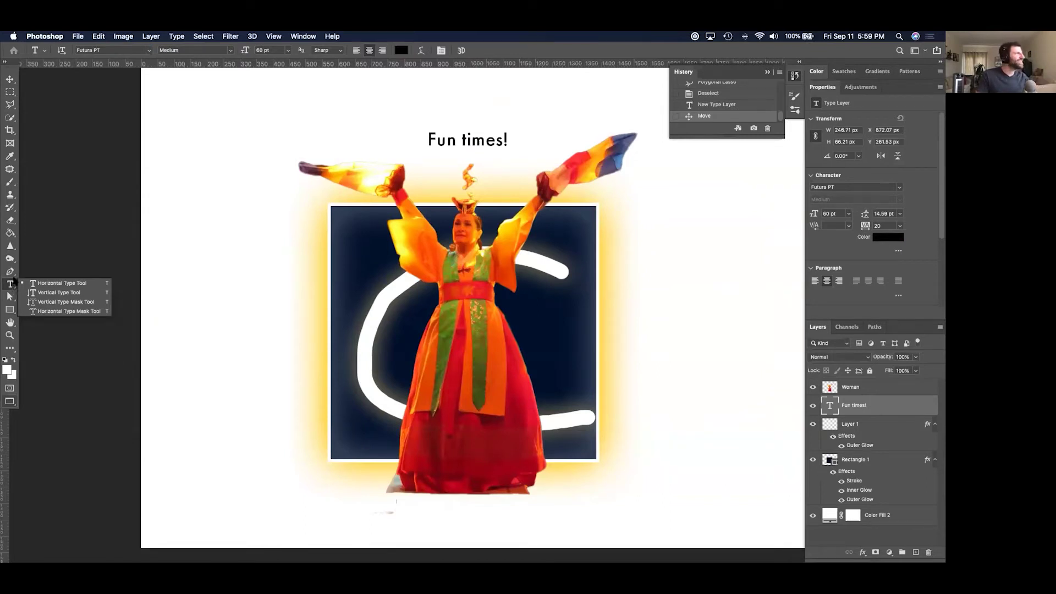
click(492, 141)
drag(430, 139, 510, 141)
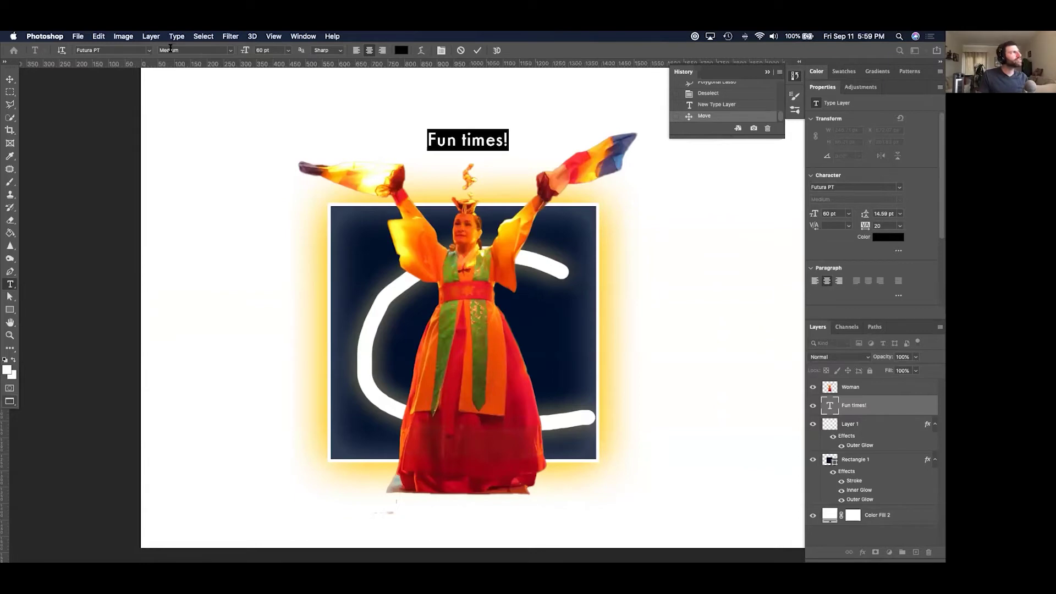
click(150, 50)
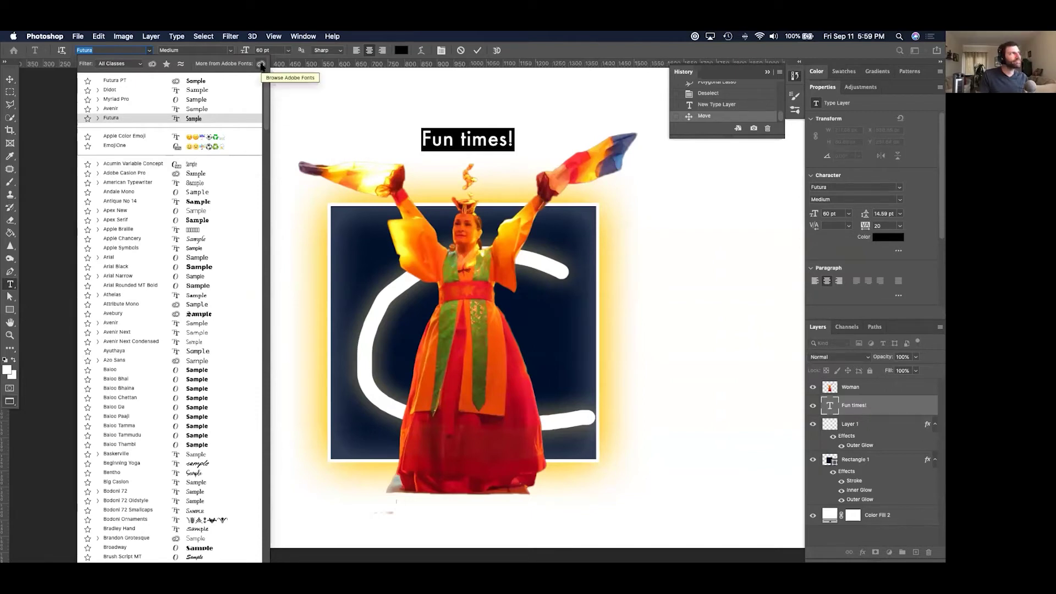
key(Escape)
key(Tab)
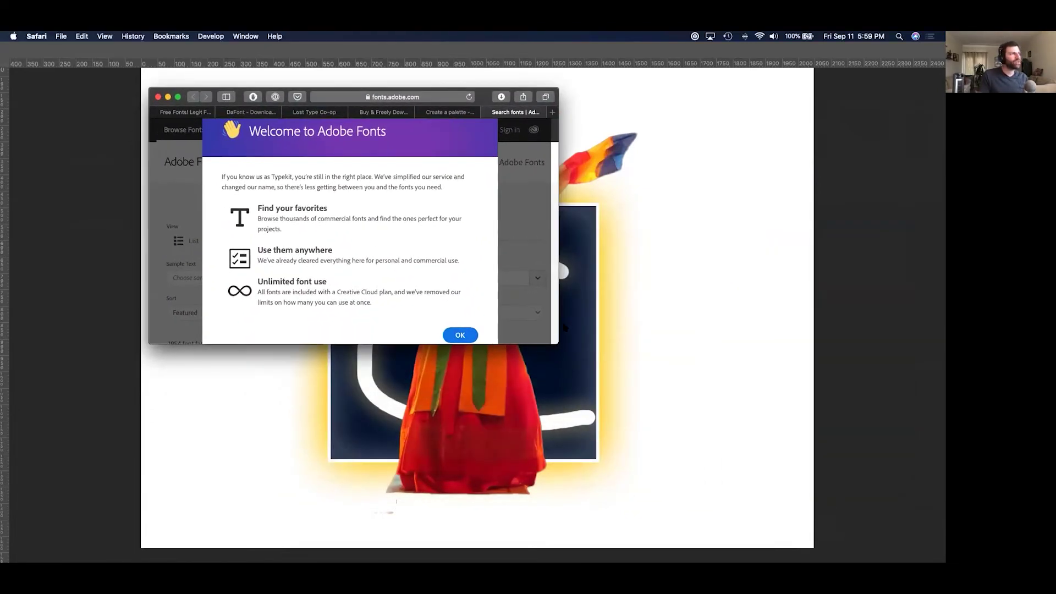
Enlarge the browser, dismiss the Adobe Fonts welcome and filter fonts by the Brush Pen tag.
drag(554, 344, 618, 463)
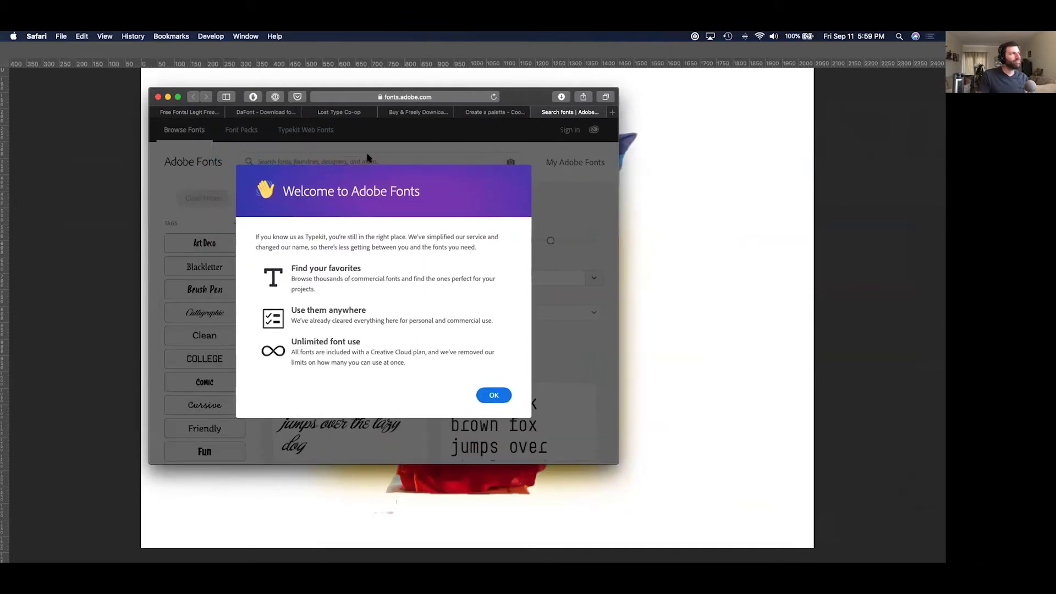
click(494, 395)
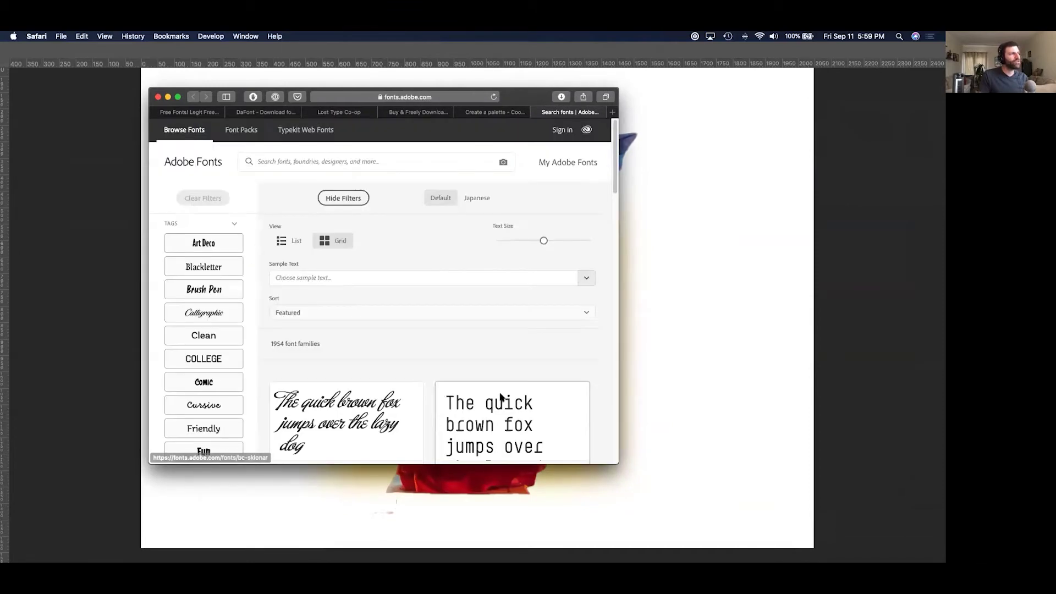
scroll(426, 304, down, 2)
scroll(427, 304, up, 2)
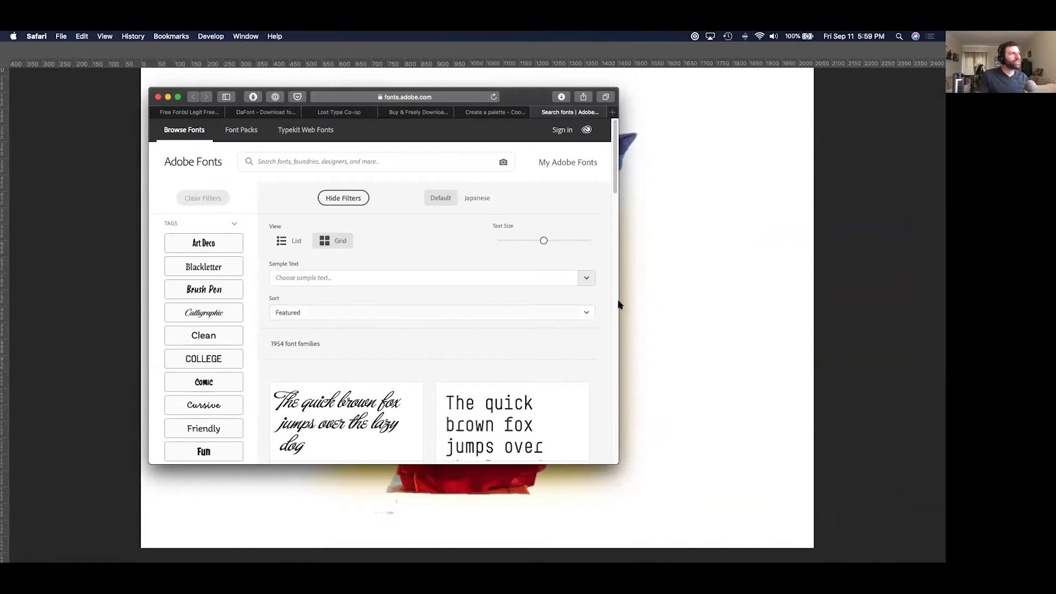
click(215, 290)
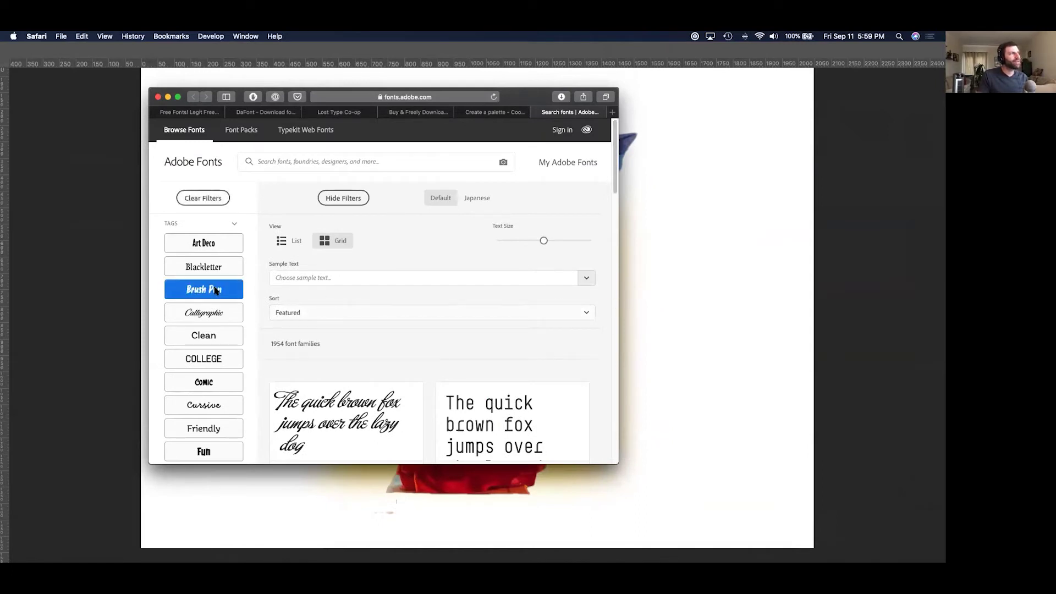
scroll(352, 326, down, 4)
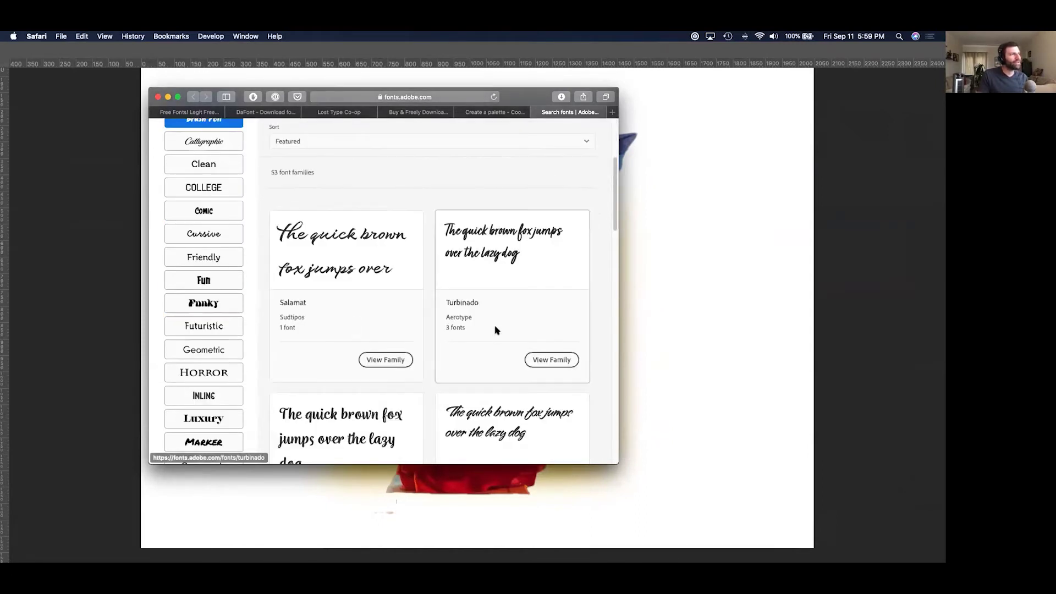
Open the Turbinado family, try activating its three fonts, and hide the browser.
click(560, 361)
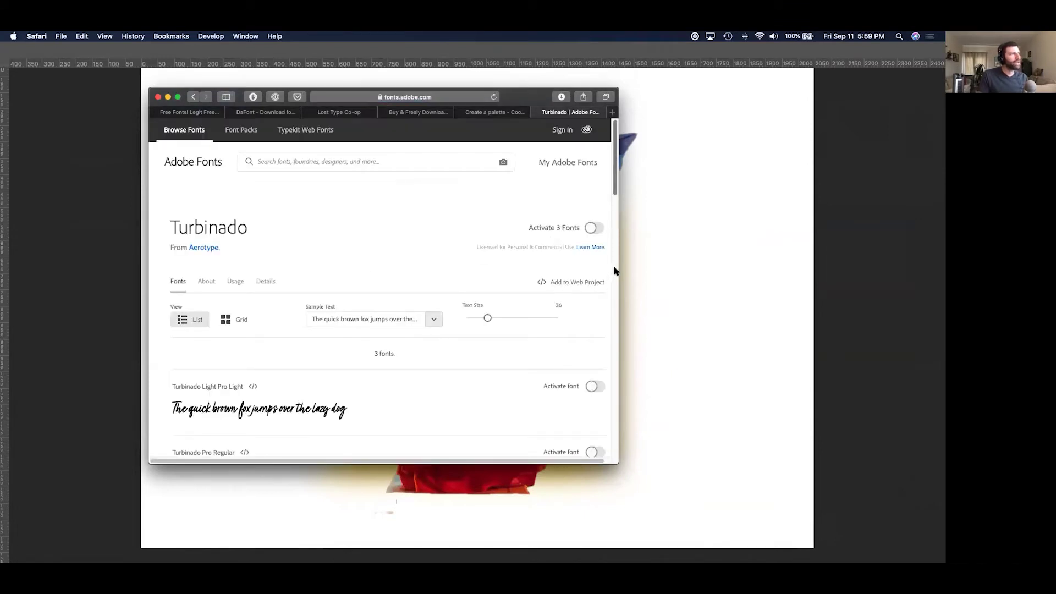
click(597, 230)
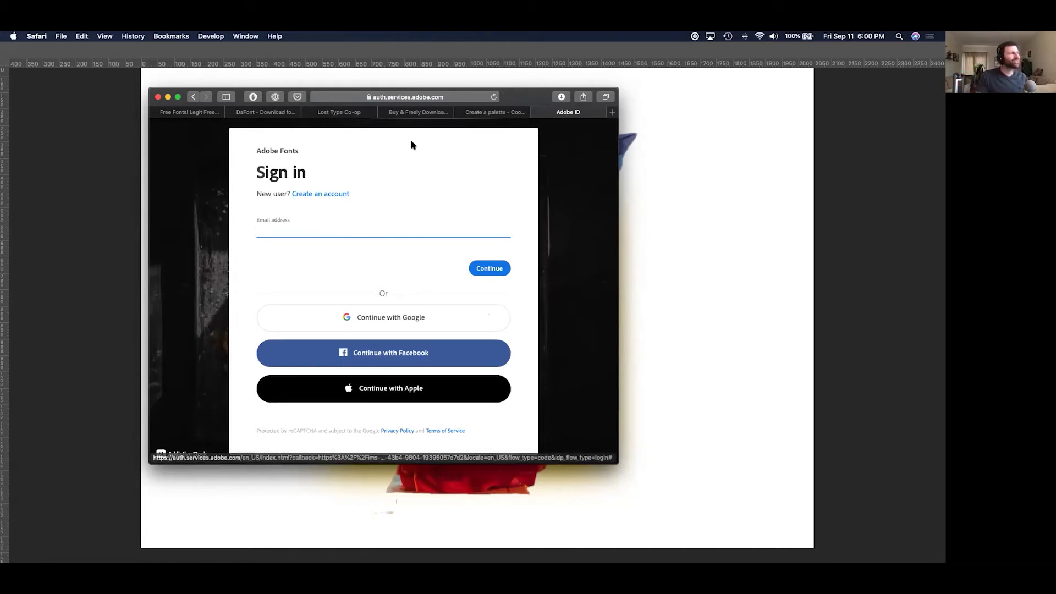
key(super+m)
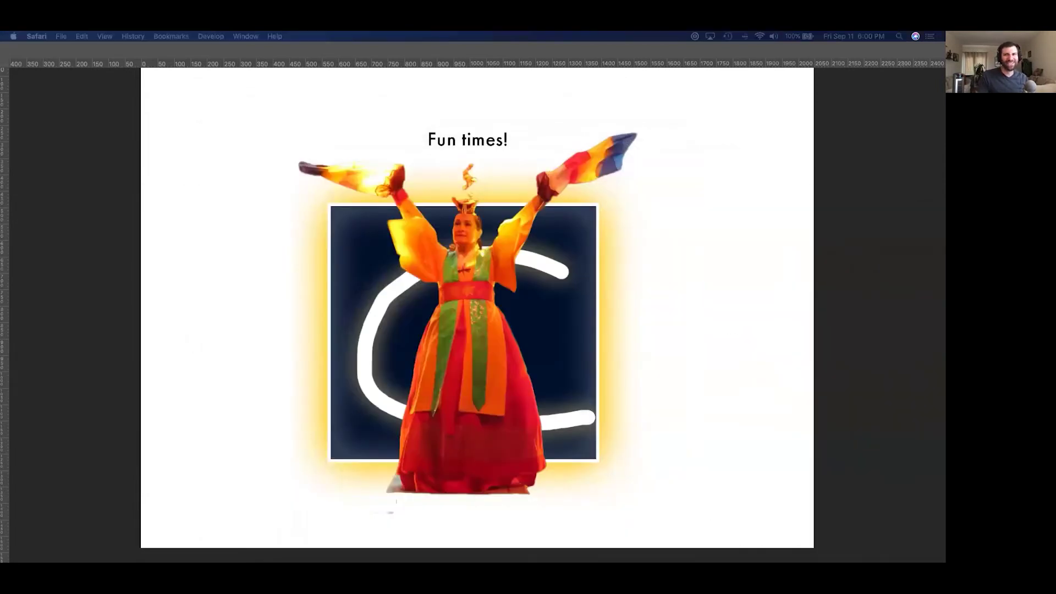
Select the whole Fun times! headline and set it in Antique No 14.
double_click(475, 137)
drag(509, 138, 196, 70)
click(149, 50)
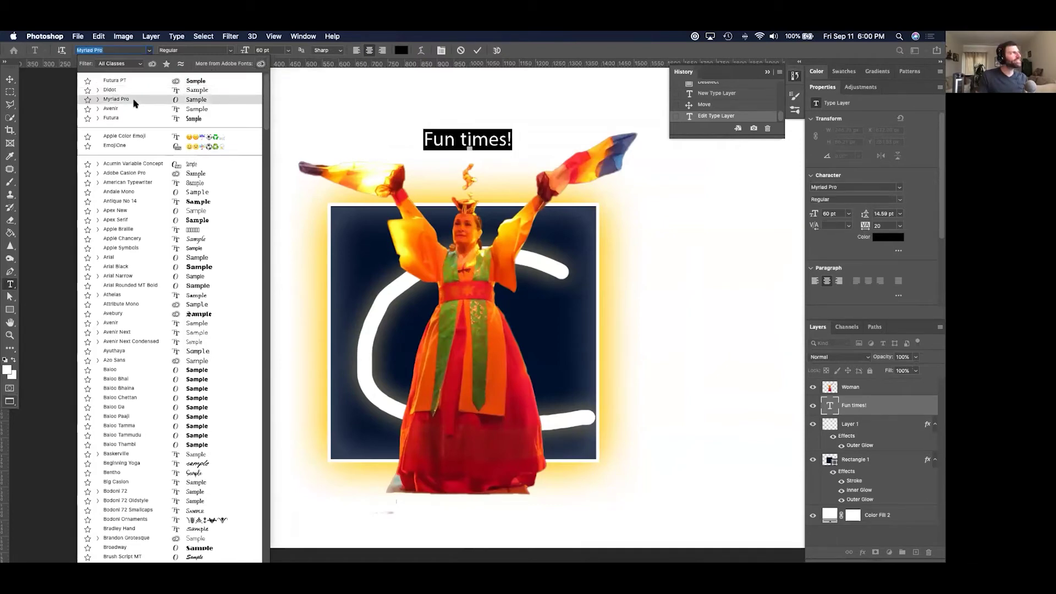
click(142, 201)
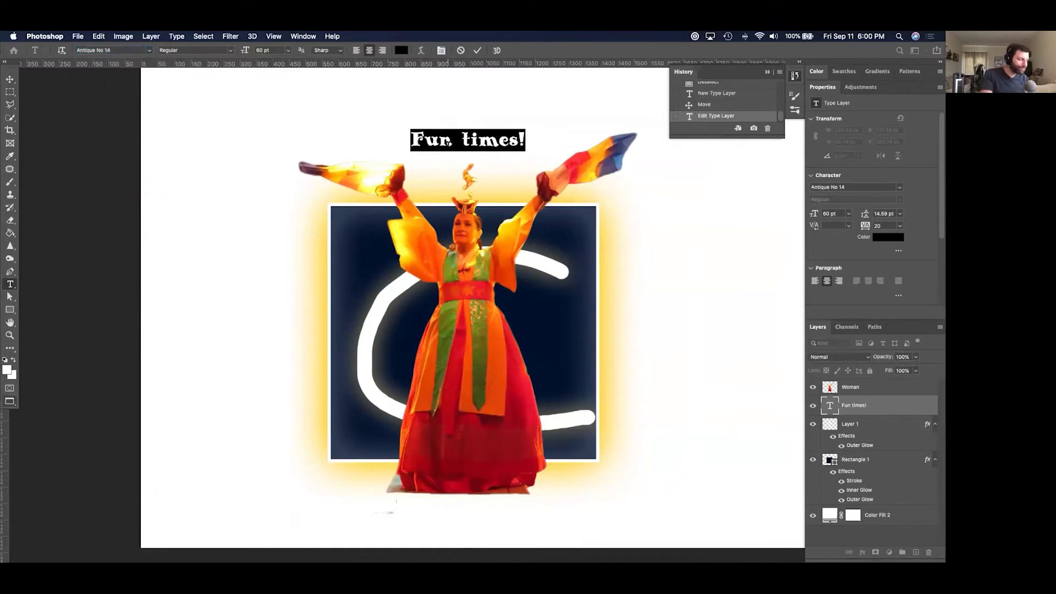
click(9, 79)
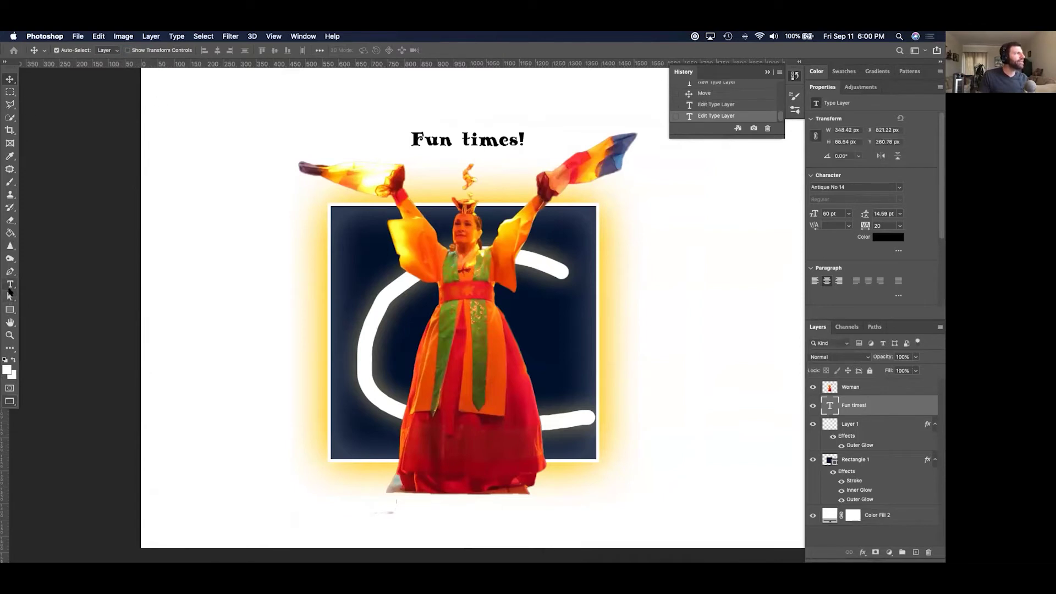
Change the headline font to Futura with the Medium style.
click(9, 288)
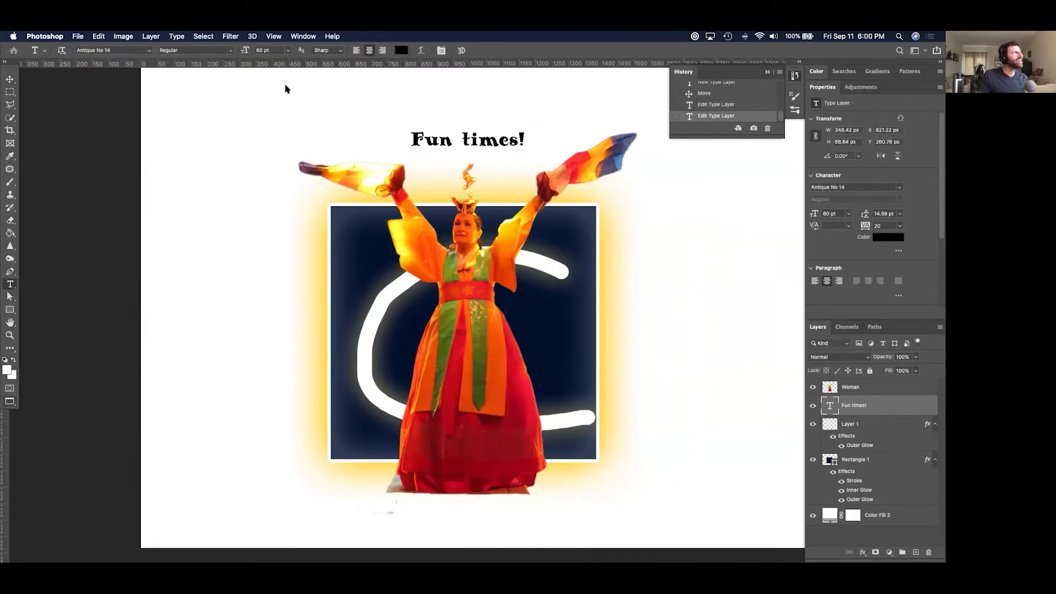
click(149, 50)
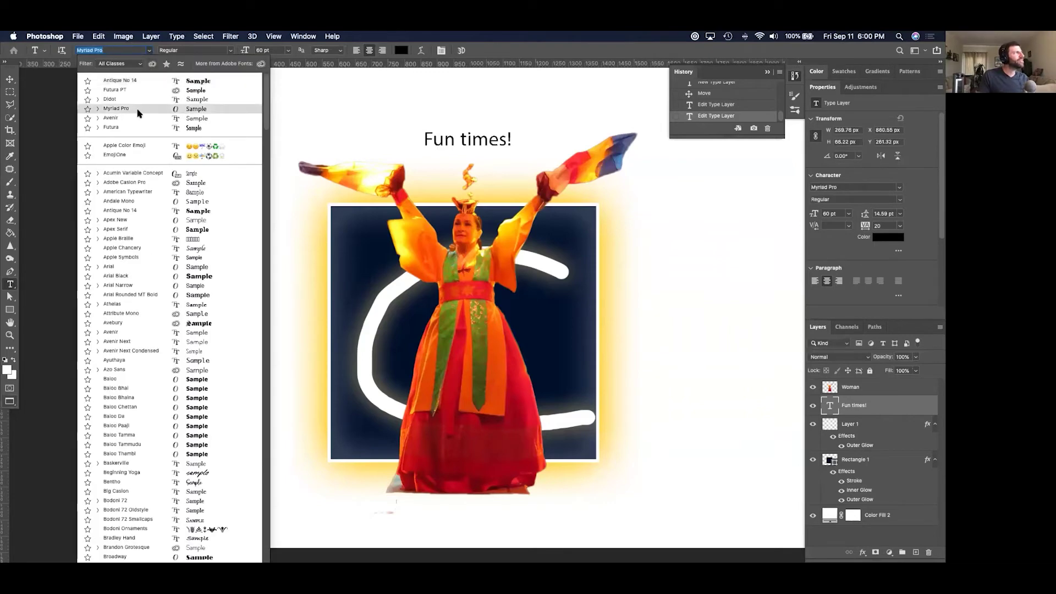
click(137, 127)
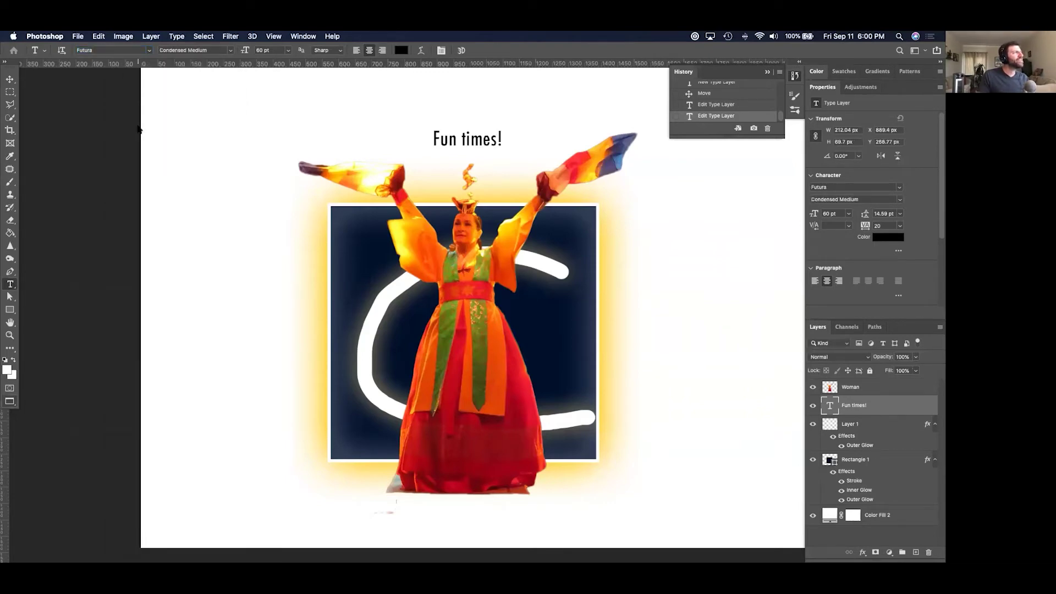
click(227, 49)
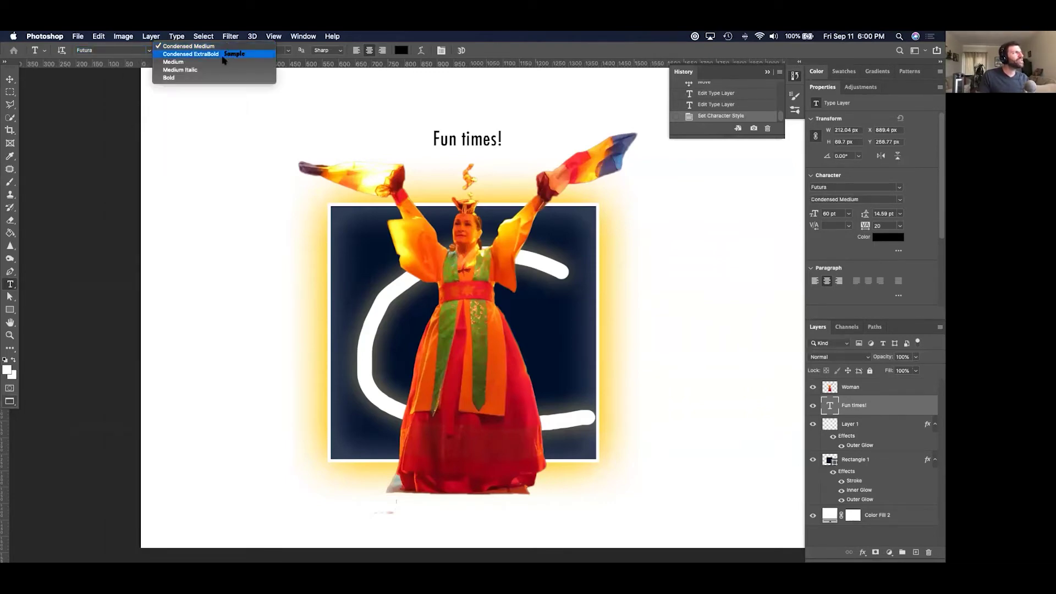
click(211, 64)
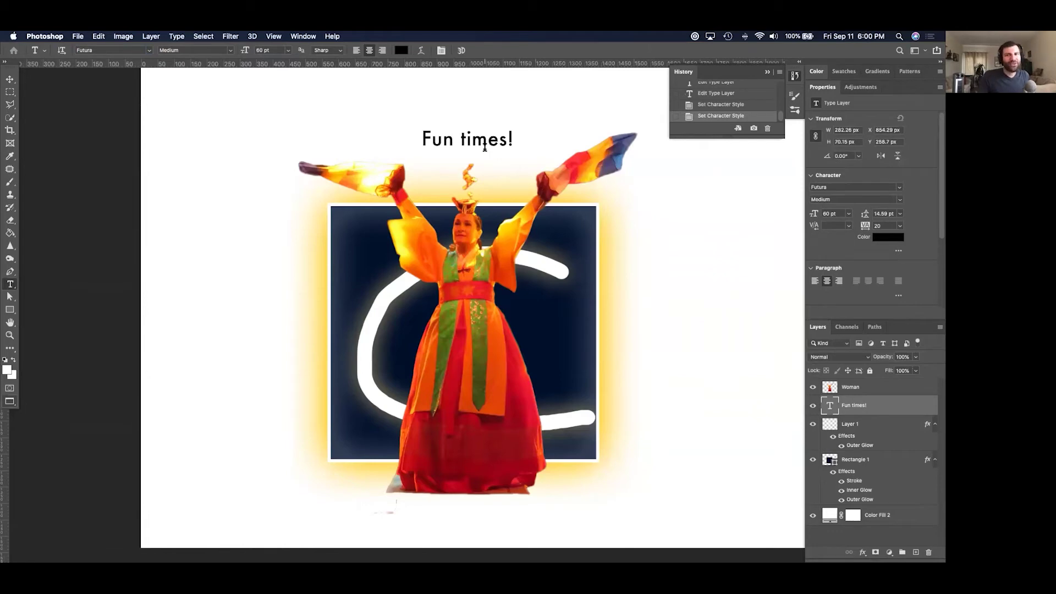
Zoom in and compare None, Sharp, Crisp and Strong anti-aliasing on the headline.
key(super+equal)
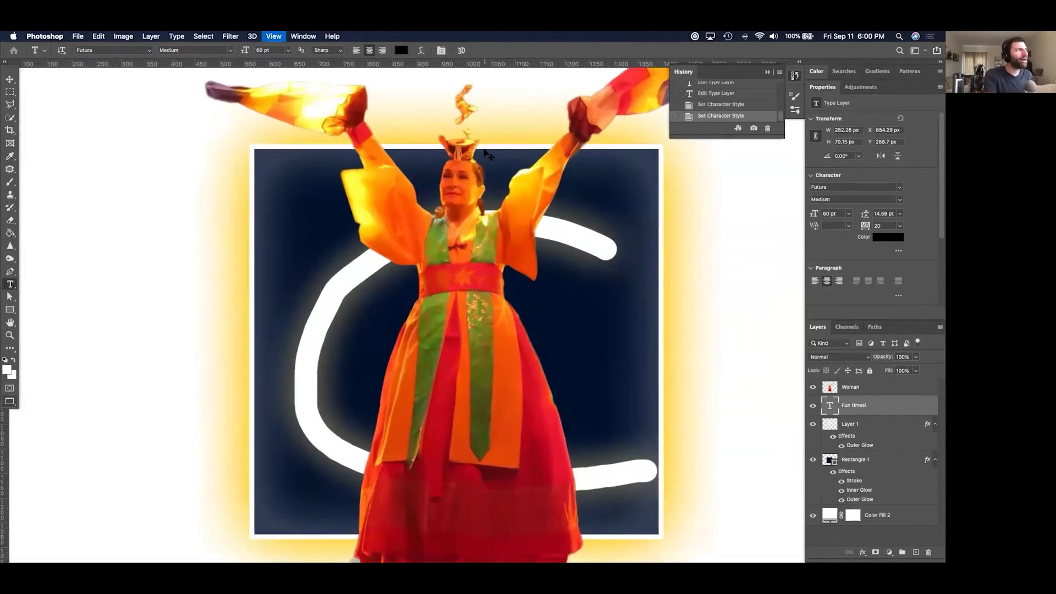
key(super+equal)
scroll(504, 254, up, 10)
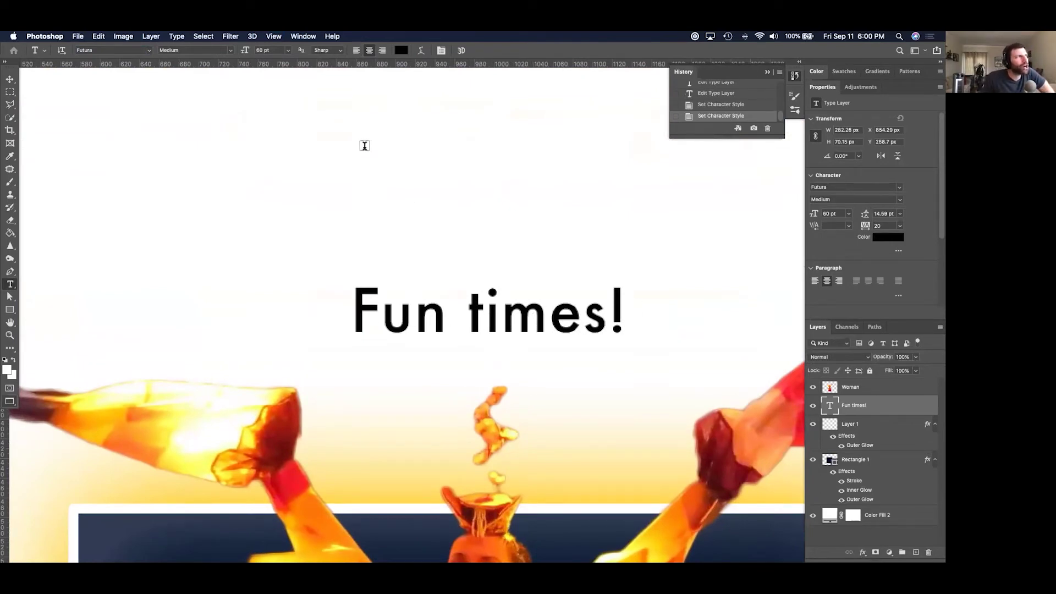
click(341, 51)
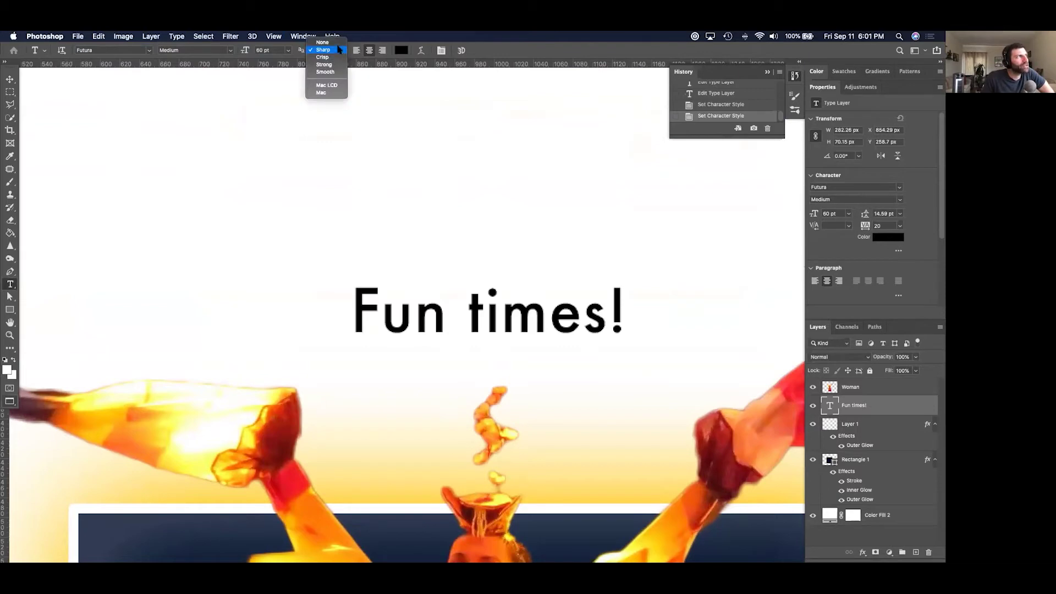
click(330, 43)
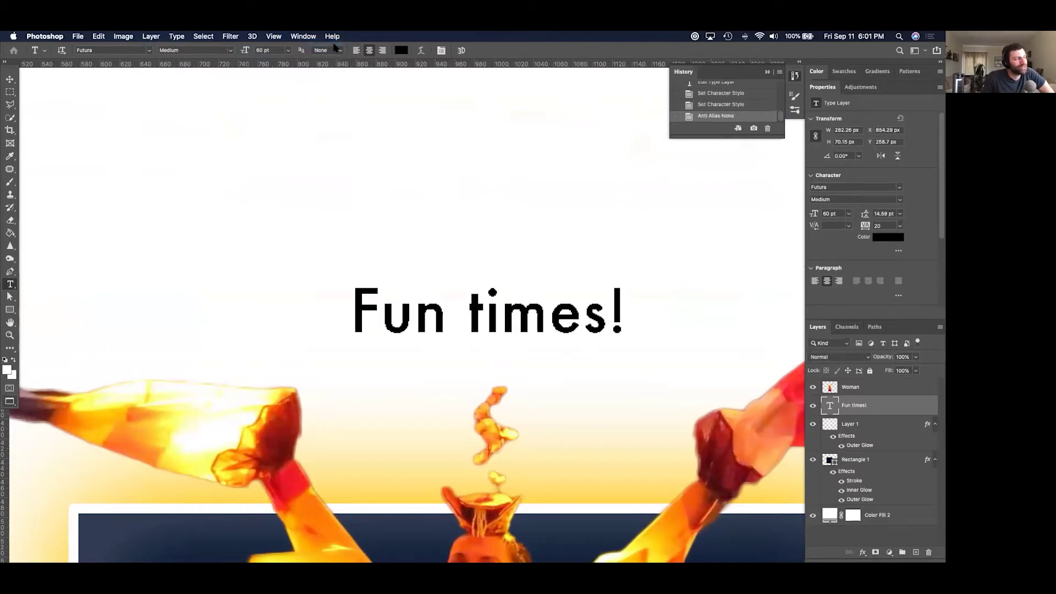
click(336, 48)
click(334, 58)
click(334, 51)
click(334, 57)
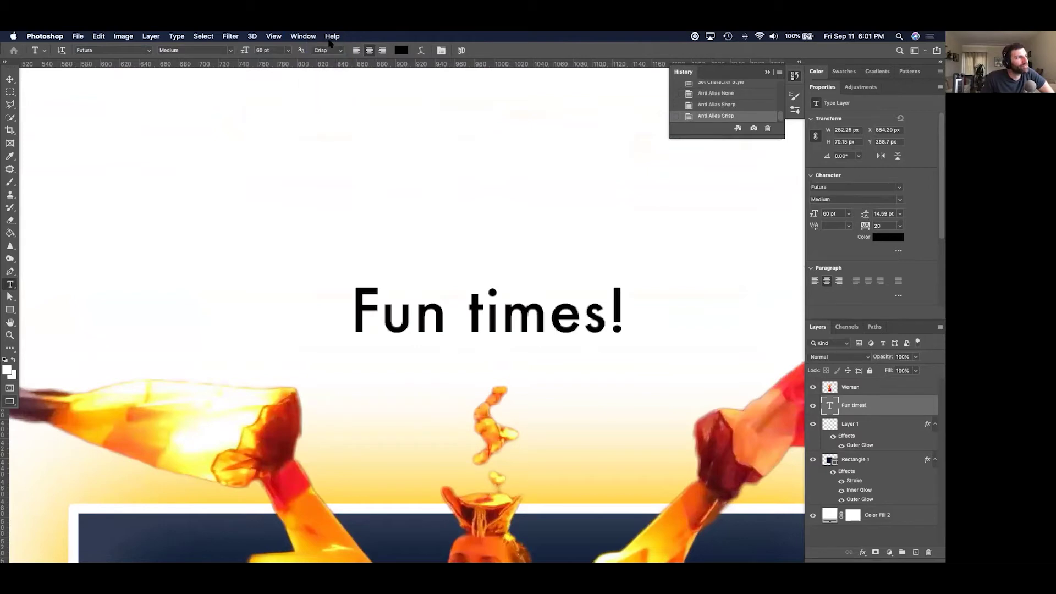
click(330, 50)
click(328, 57)
Compare None and Sharp once more, then settle on Strong anti-aliasing.
click(329, 51)
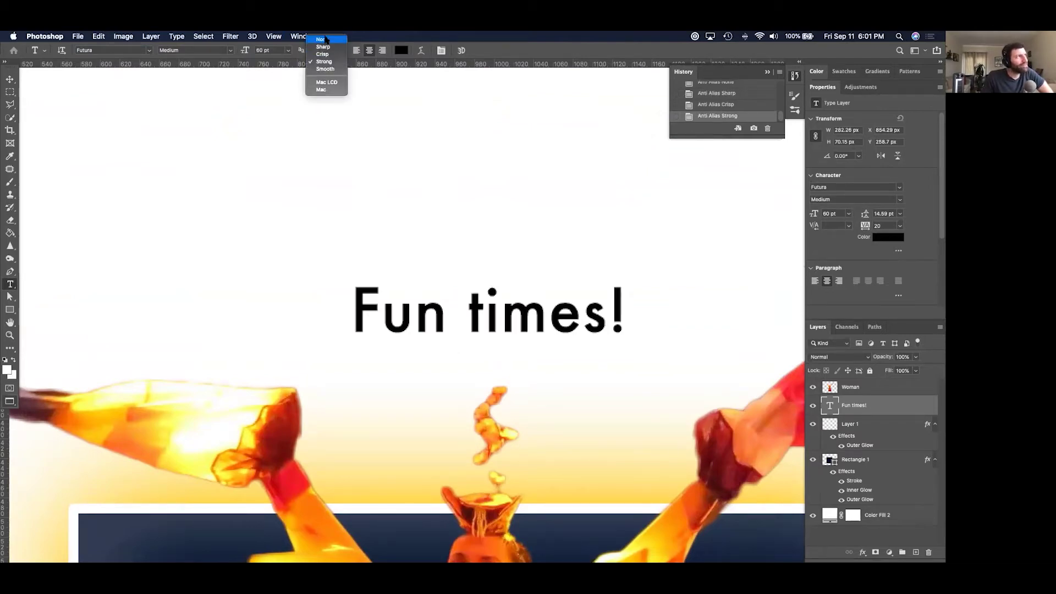
click(326, 39)
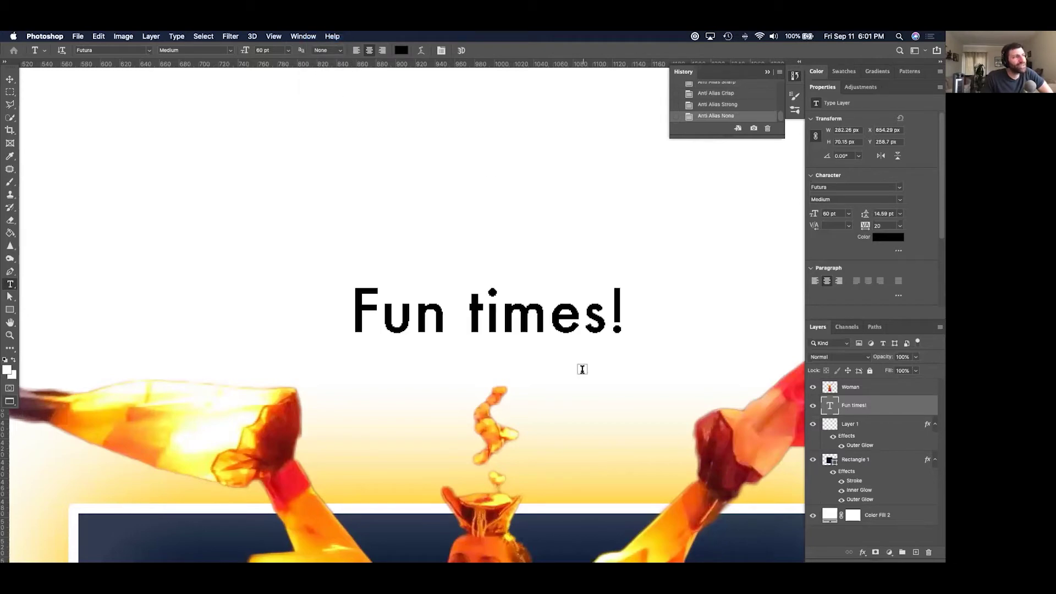
click(318, 52)
click(321, 57)
click(321, 52)
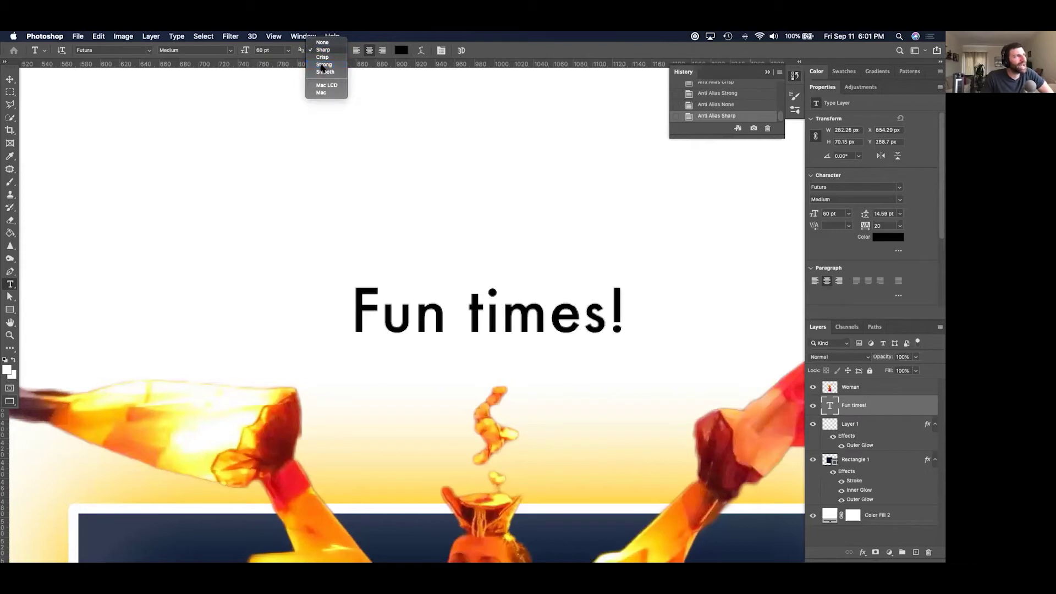
click(324, 65)
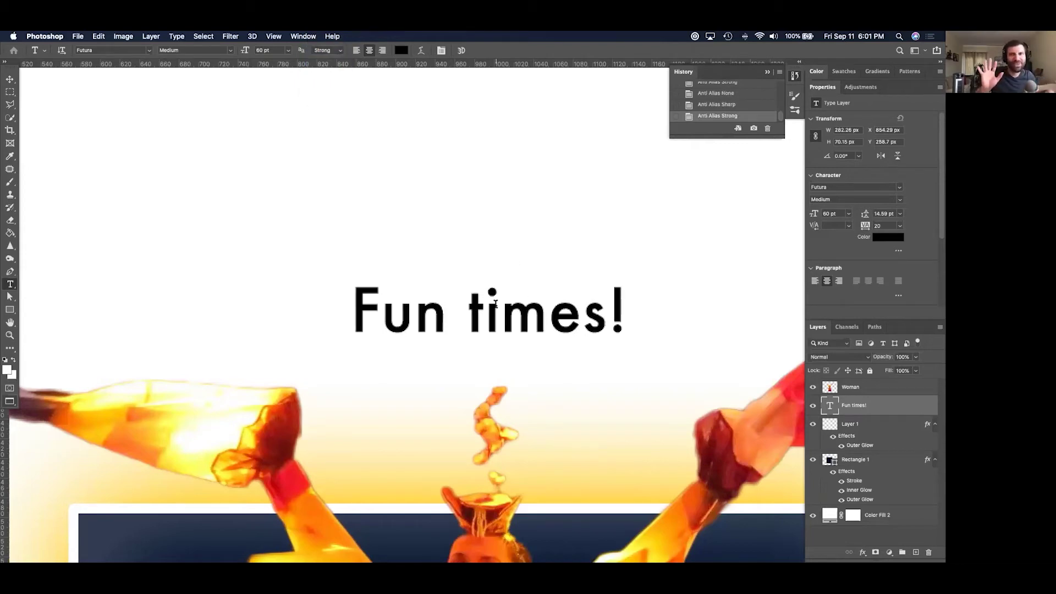
scroll(495, 304, down, 5)
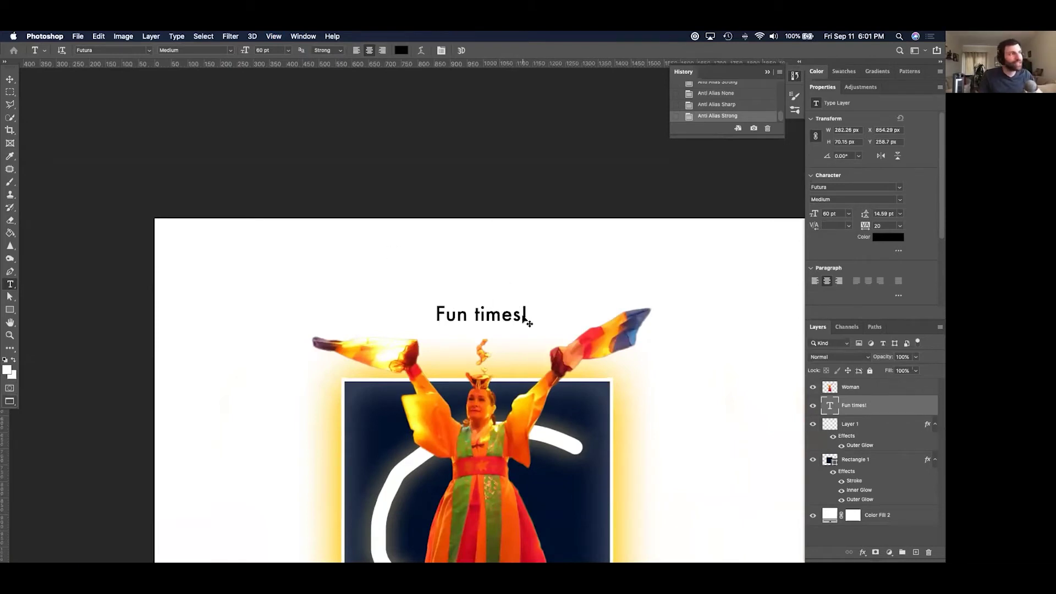
Scale the headline up to about 182% with Free Transform and reposition it.
key(super+t)
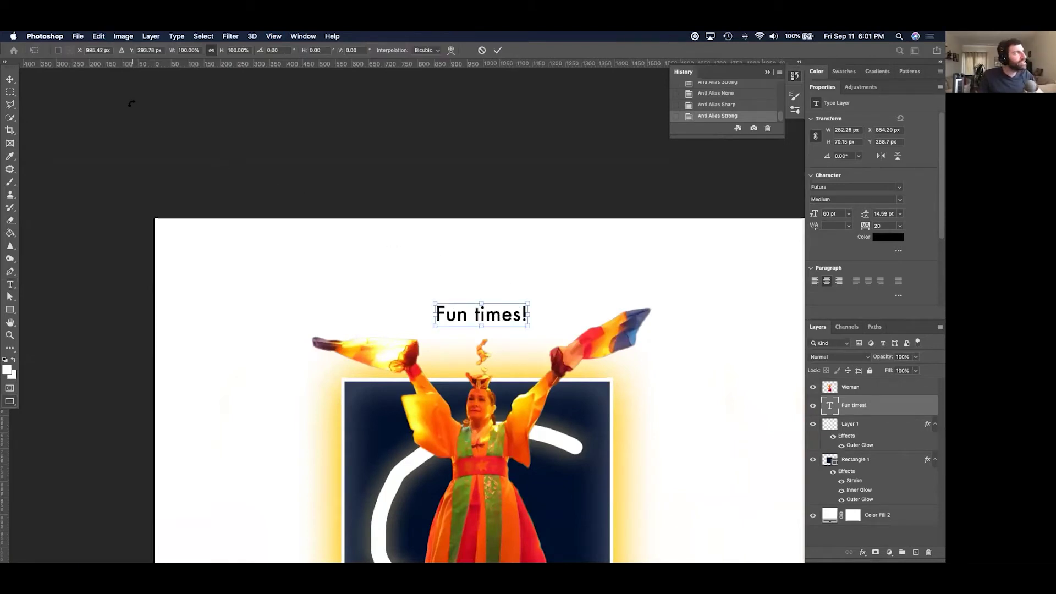
drag(523, 307, 603, 264)
drag(557, 314, 513, 316)
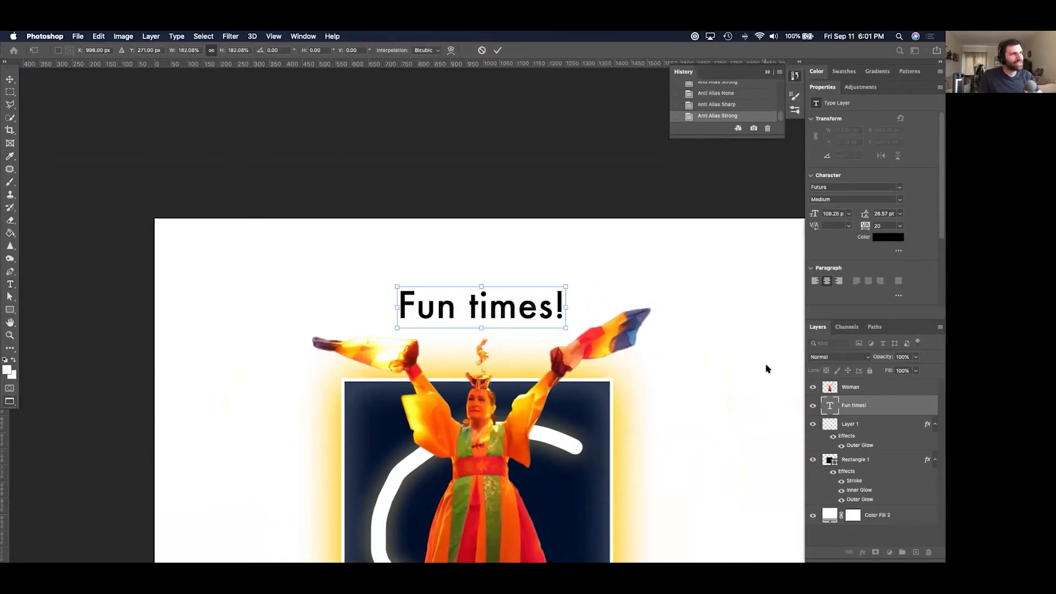
key(Return)
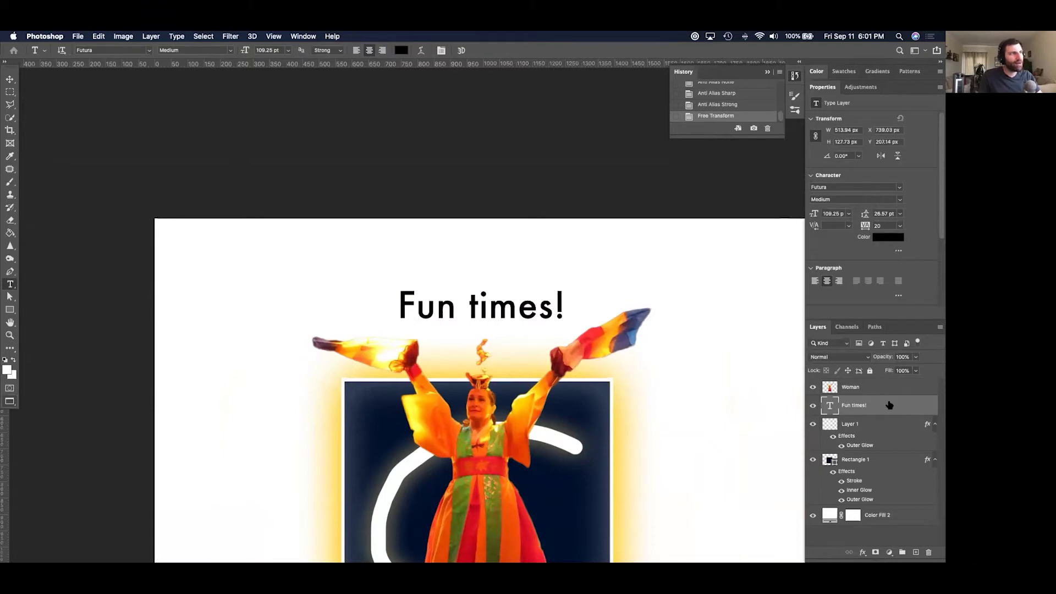
Try outer glow, gradient and colour overlays in Layer Style, then close it without effects.
double_click(885, 404)
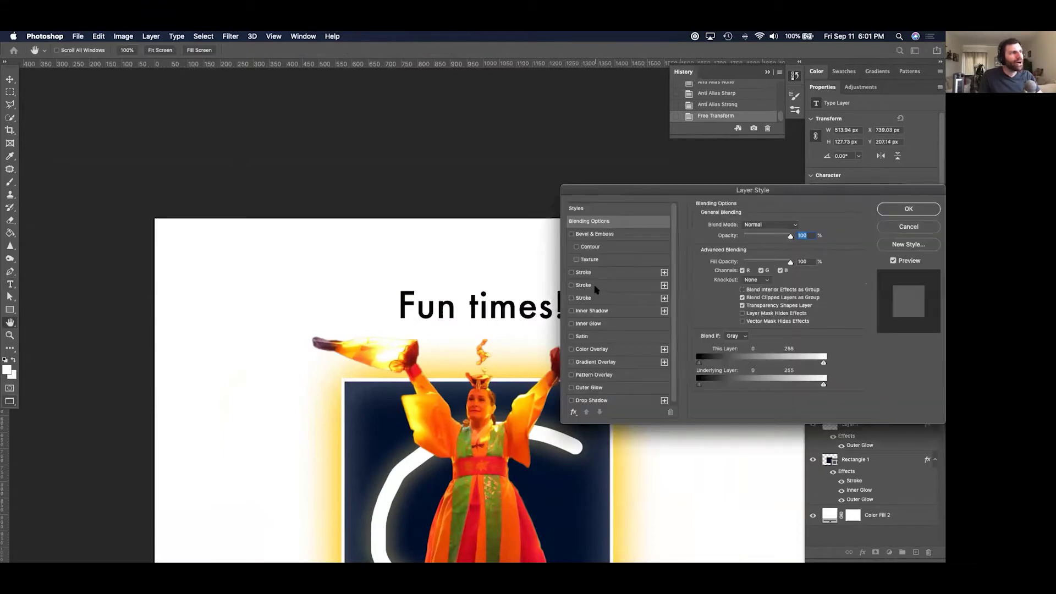
click(589, 388)
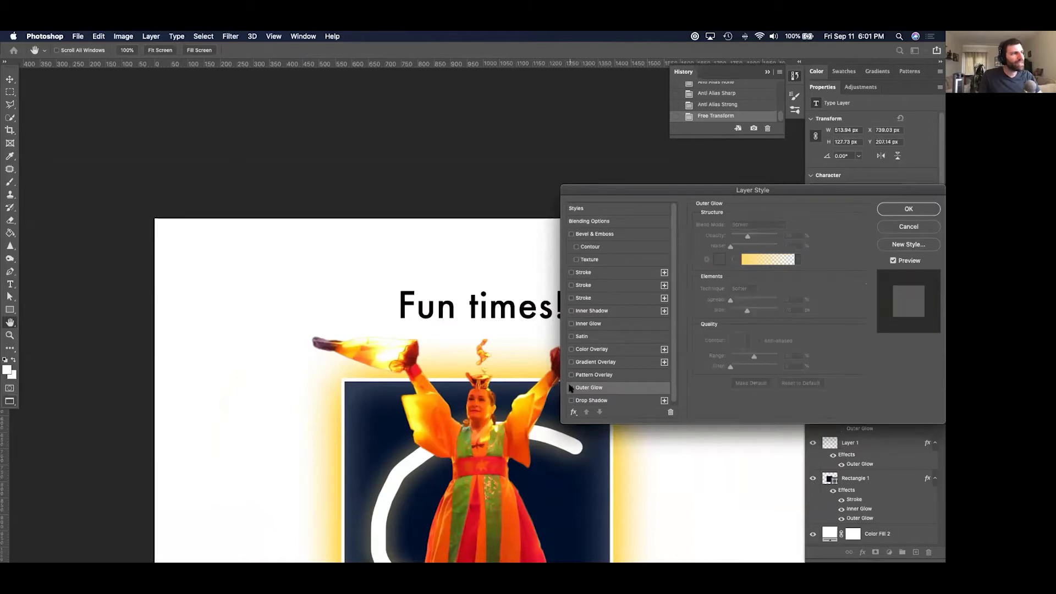
click(571, 362)
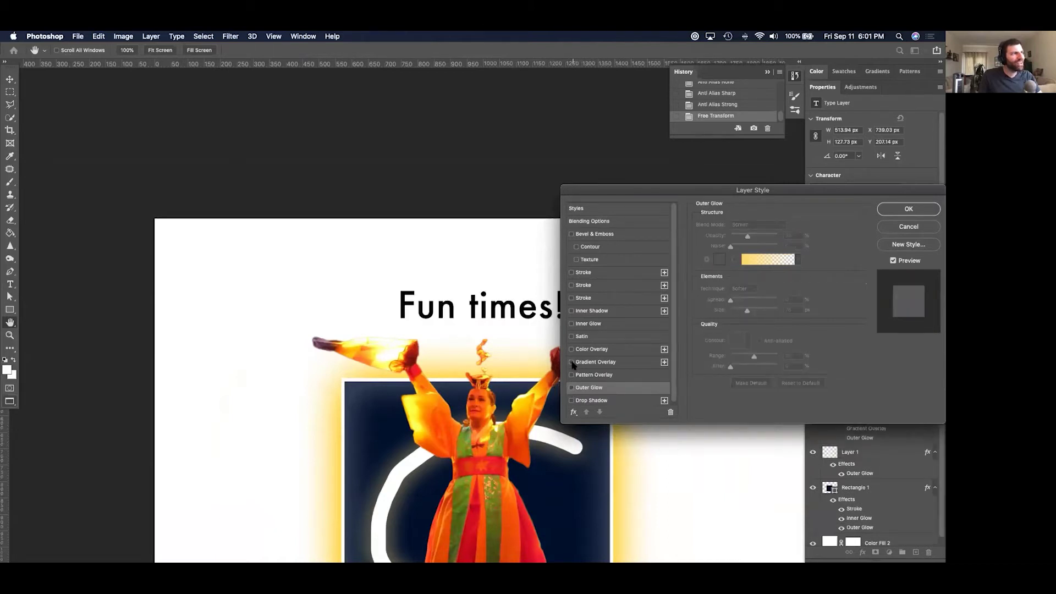
click(571, 350)
click(572, 350)
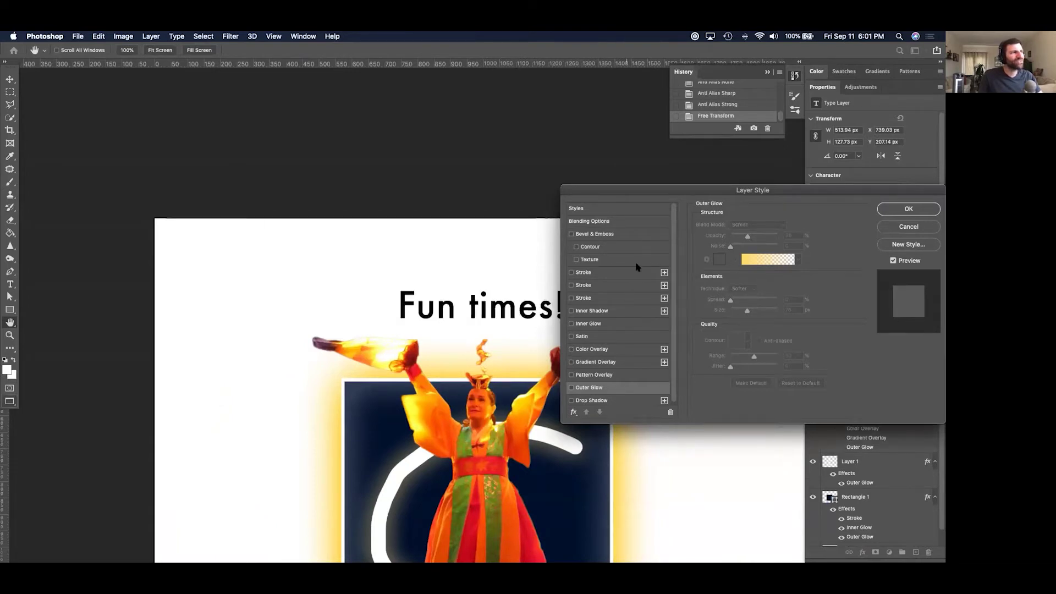
click(908, 209)
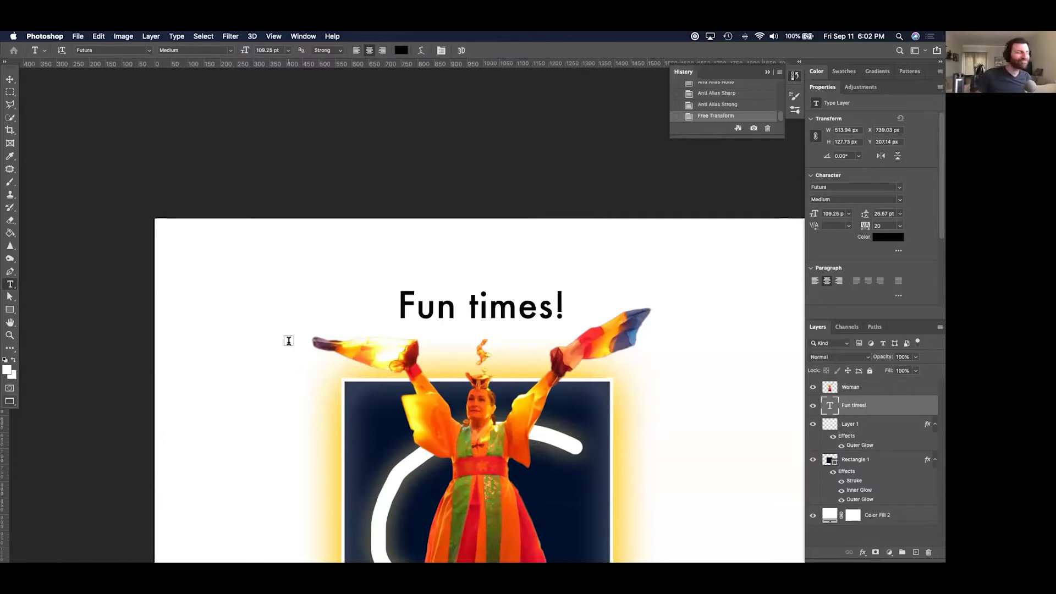
Centre the canvas and enter a 1280 px width and 720 px height for the crop.
key(super+minus)
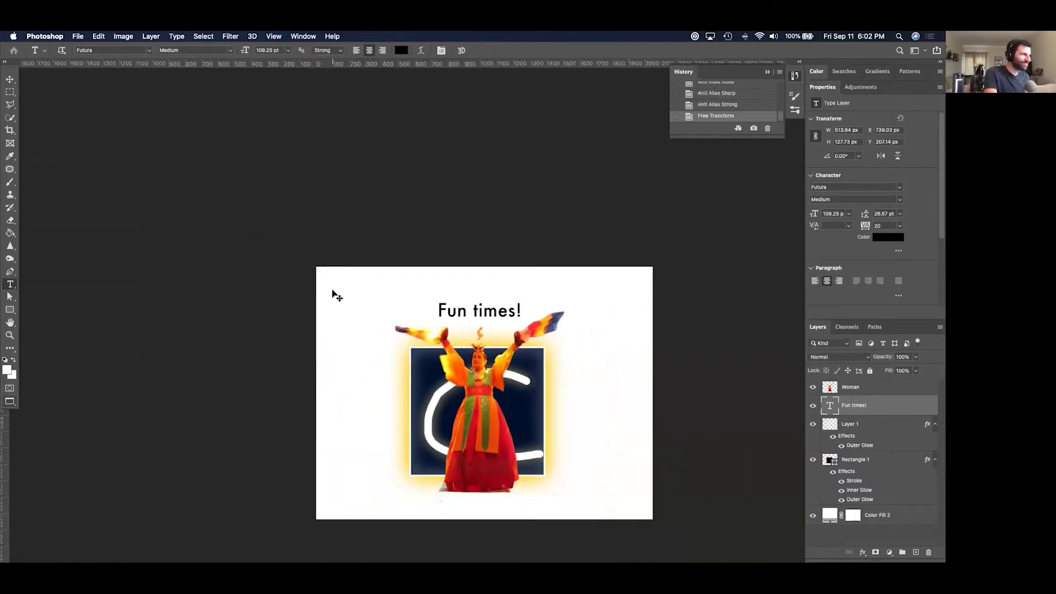
key(super+equal)
drag(740, 376, 669, 257)
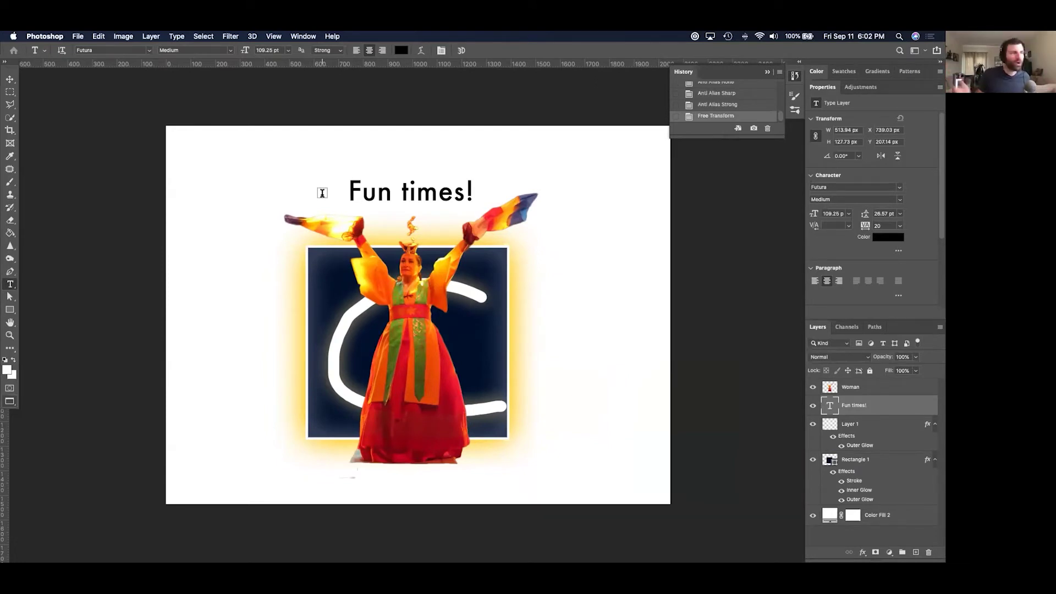
click(10, 130)
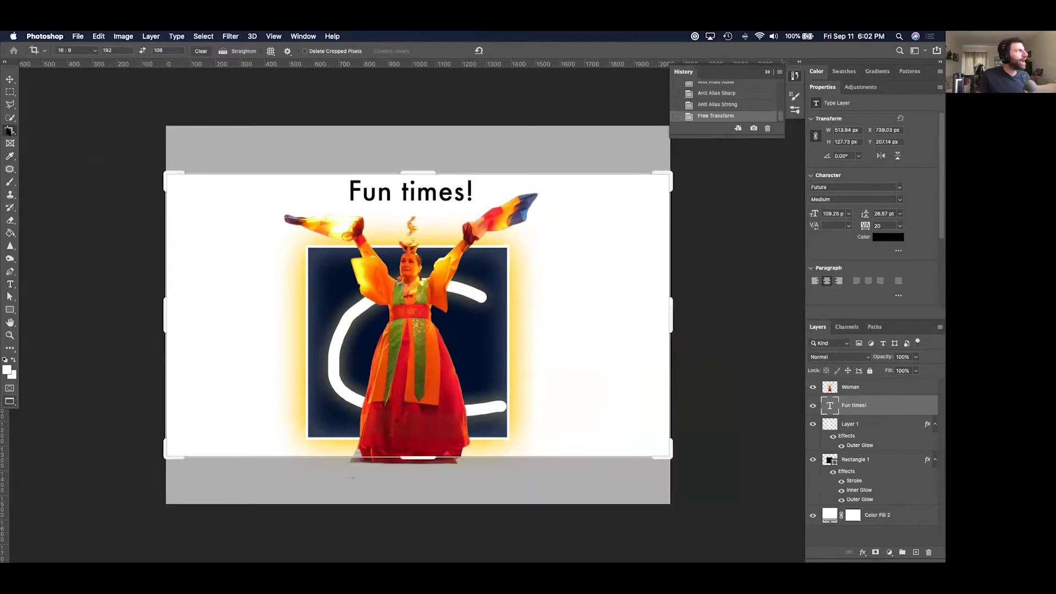
double_click(99, 50)
text(1280)
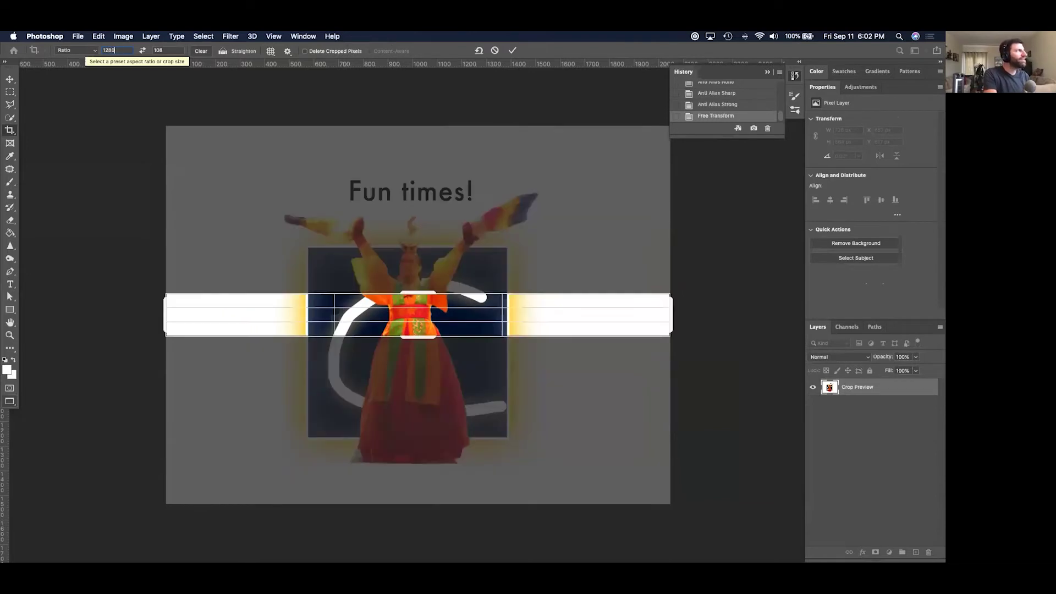
key(Tab)
text(7)
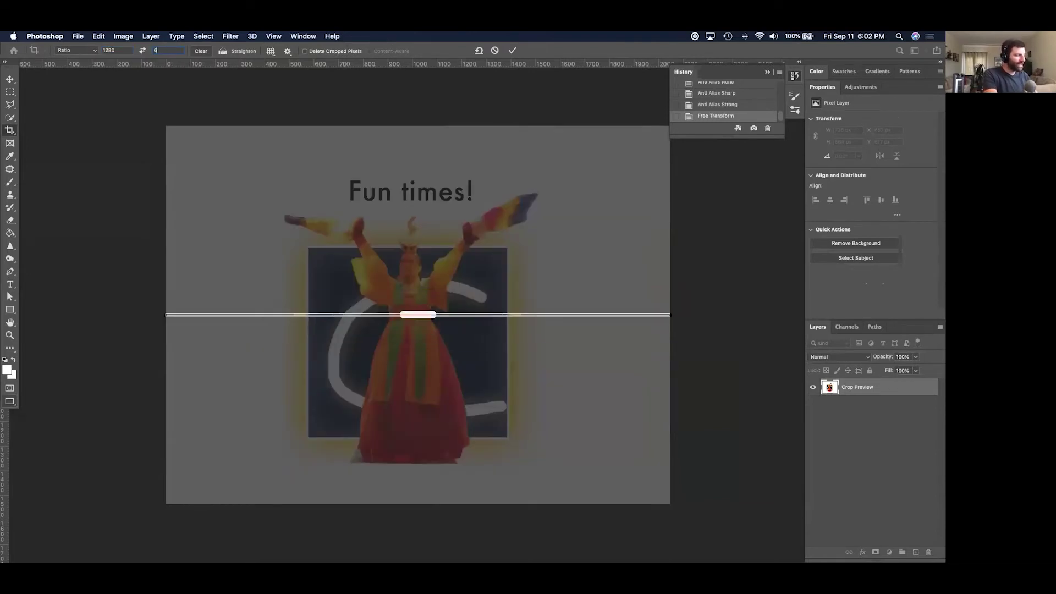
text(20)
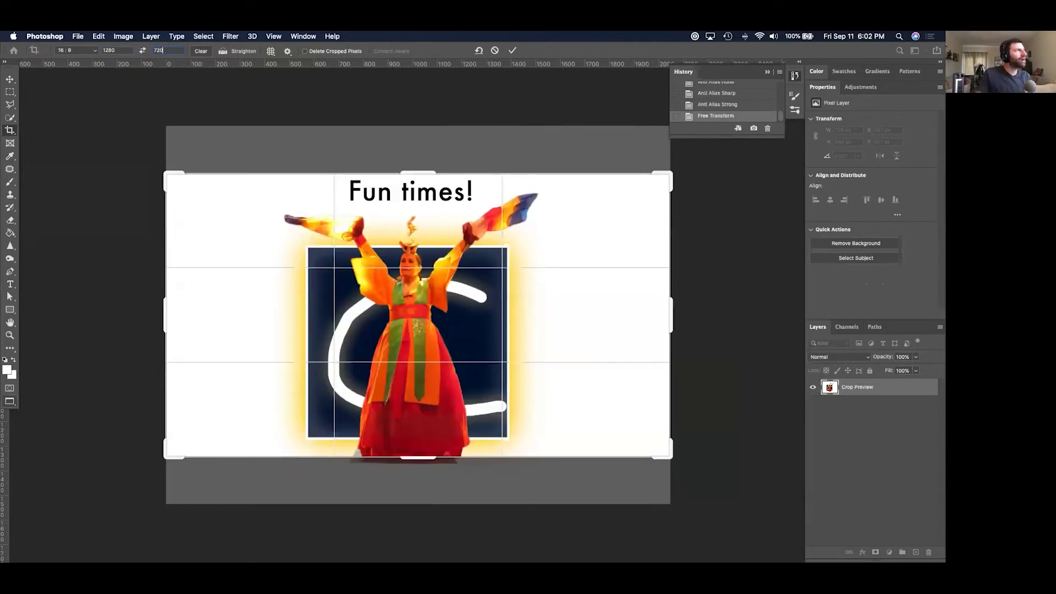
click(114, 51)
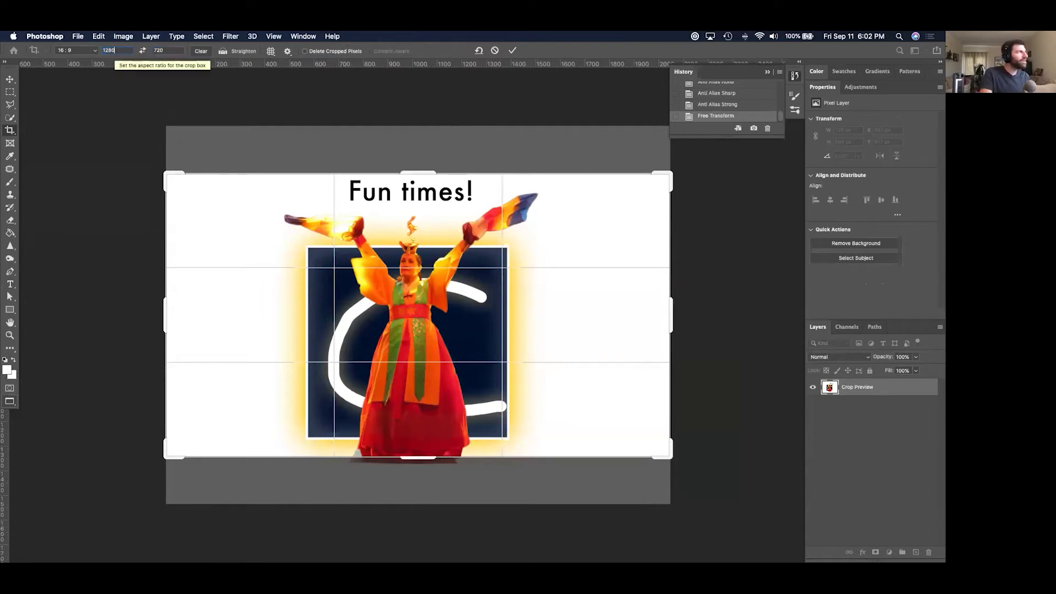
key(Tab)
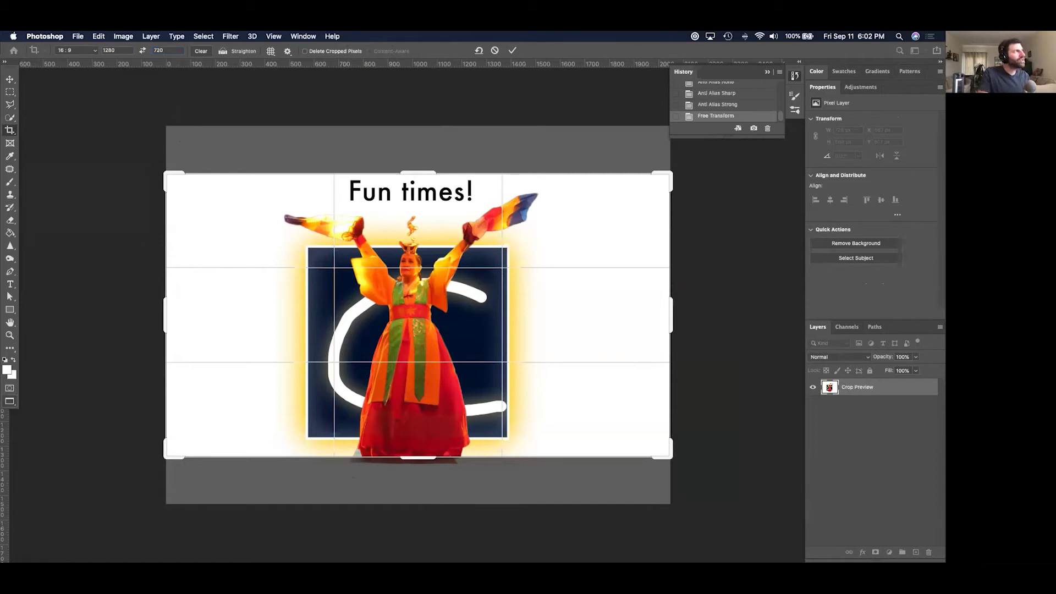
Choose the W x H x Resolution crop preset, adjust the top-left corner and apply the crop.
click(88, 52)
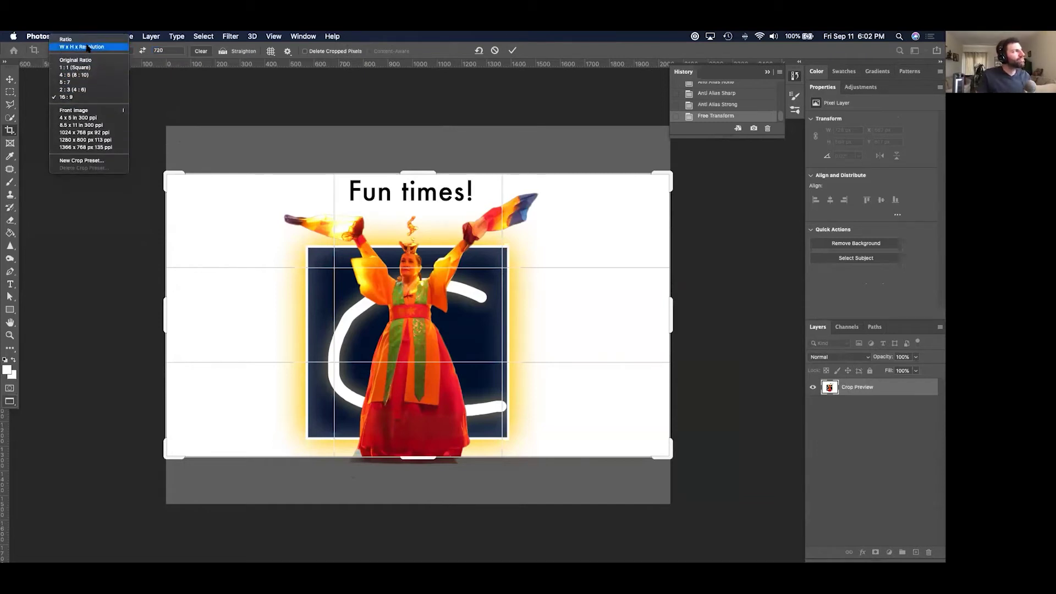
click(88, 47)
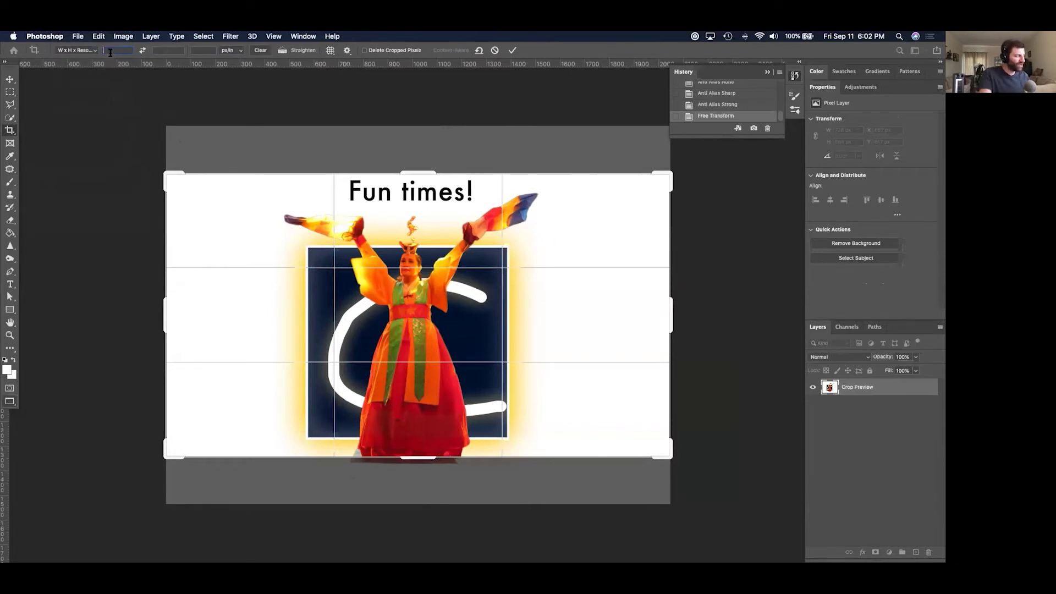
text(1280)
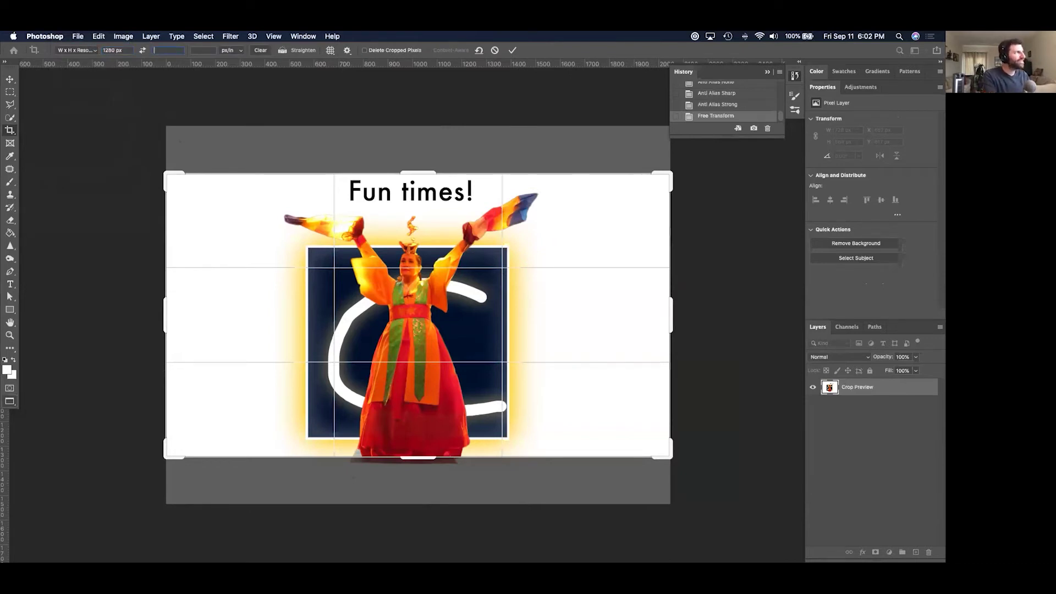
text(720)
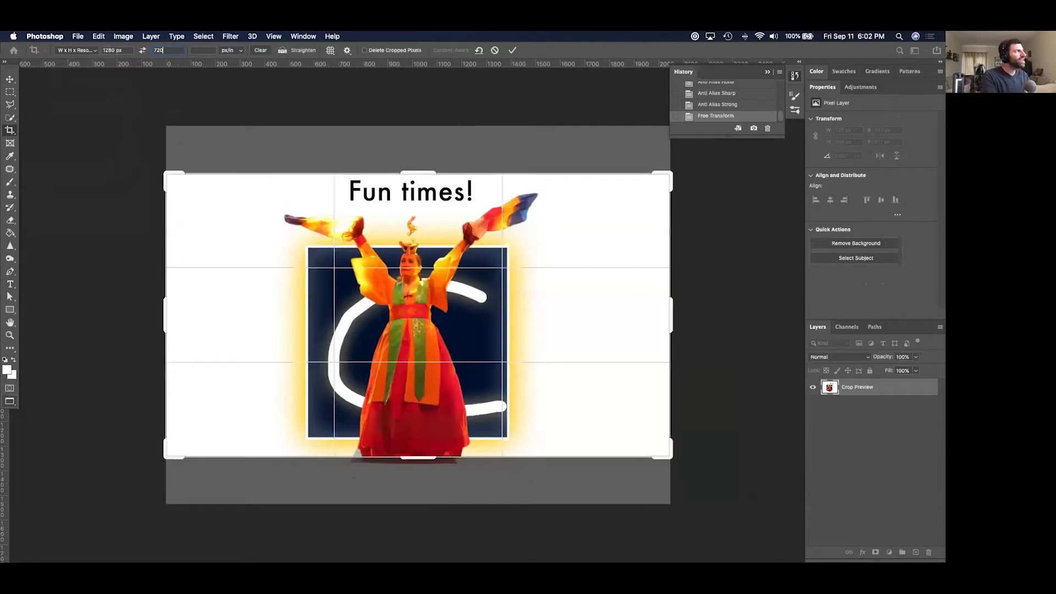
key(Tab)
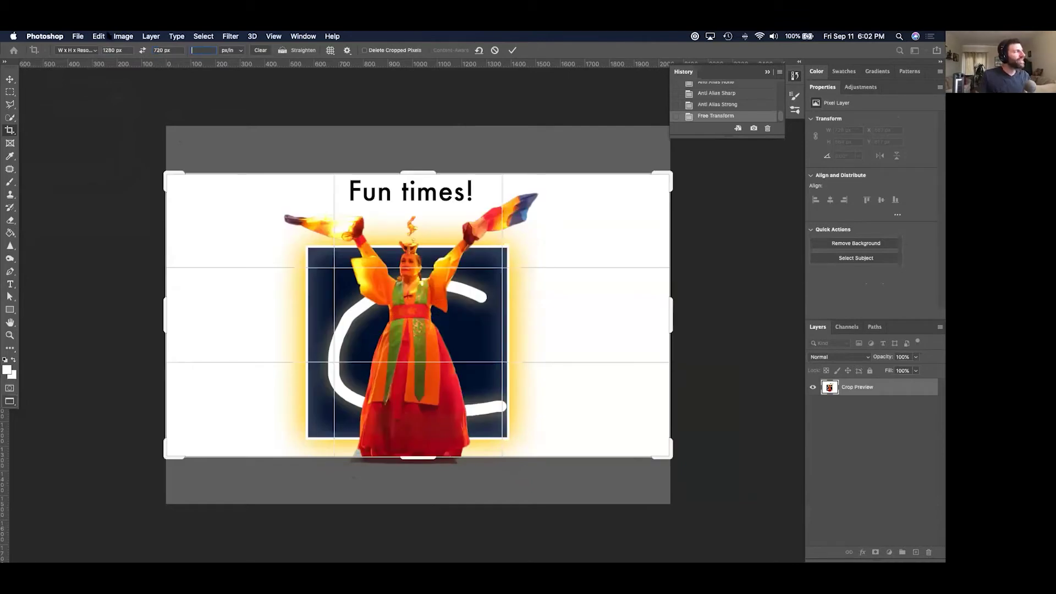
click(93, 50)
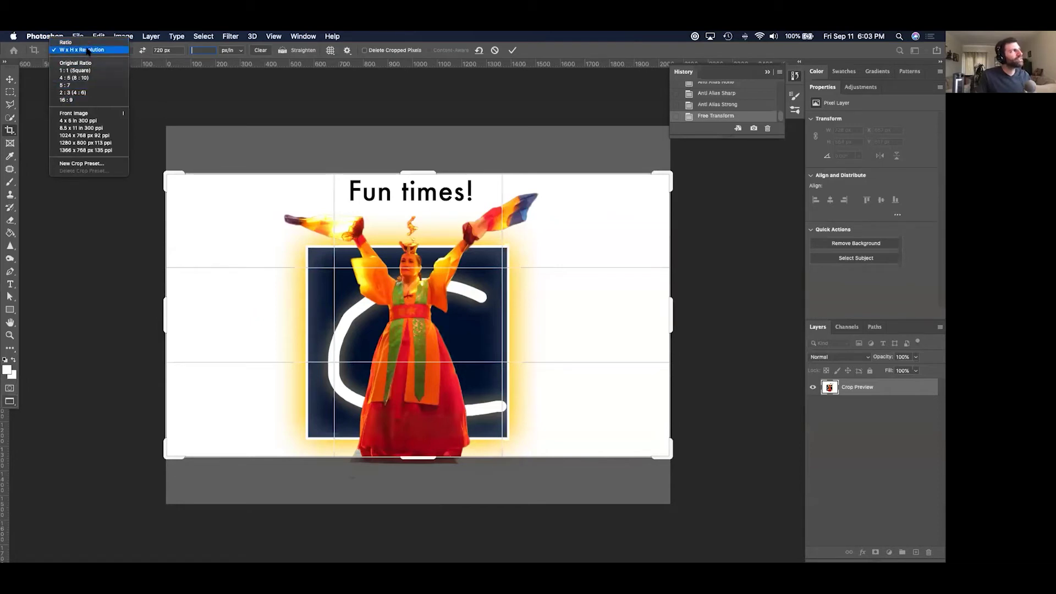
click(88, 50)
drag(167, 182, 165, 176)
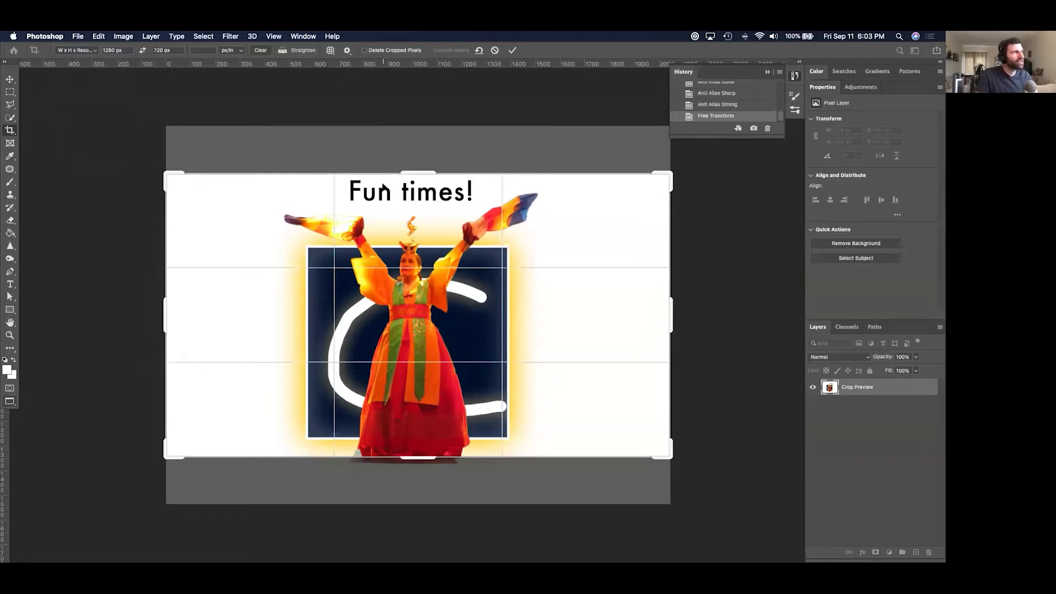
key(Return)
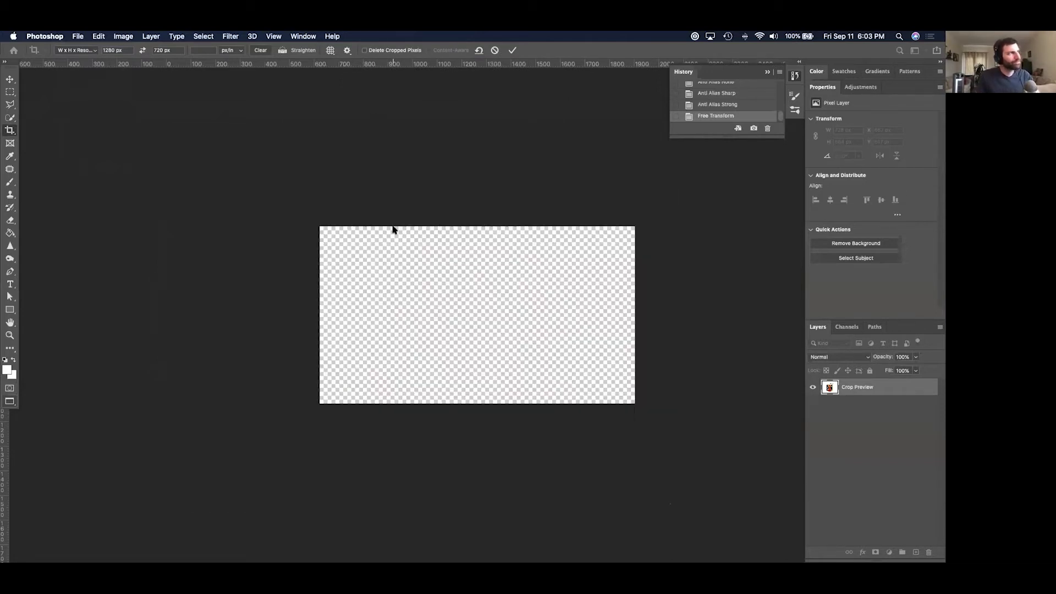
Zoom in on the cropped canvas and move the Woman image to the left side.
key(super+equal)
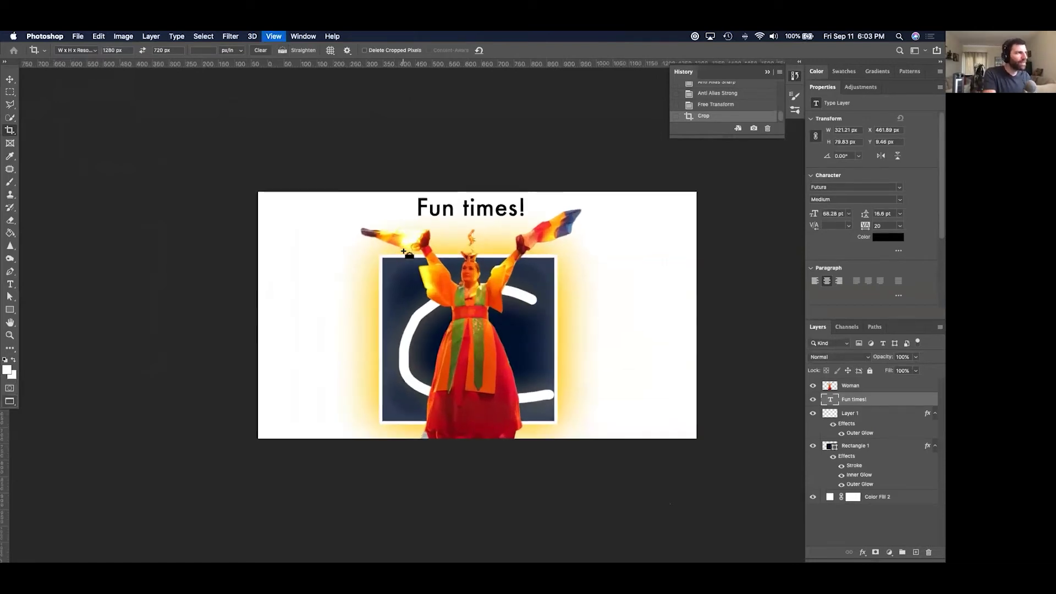
key(super+equal)
click(10, 80)
drag(458, 378, 465, 279)
key(super+z)
key(super+z)
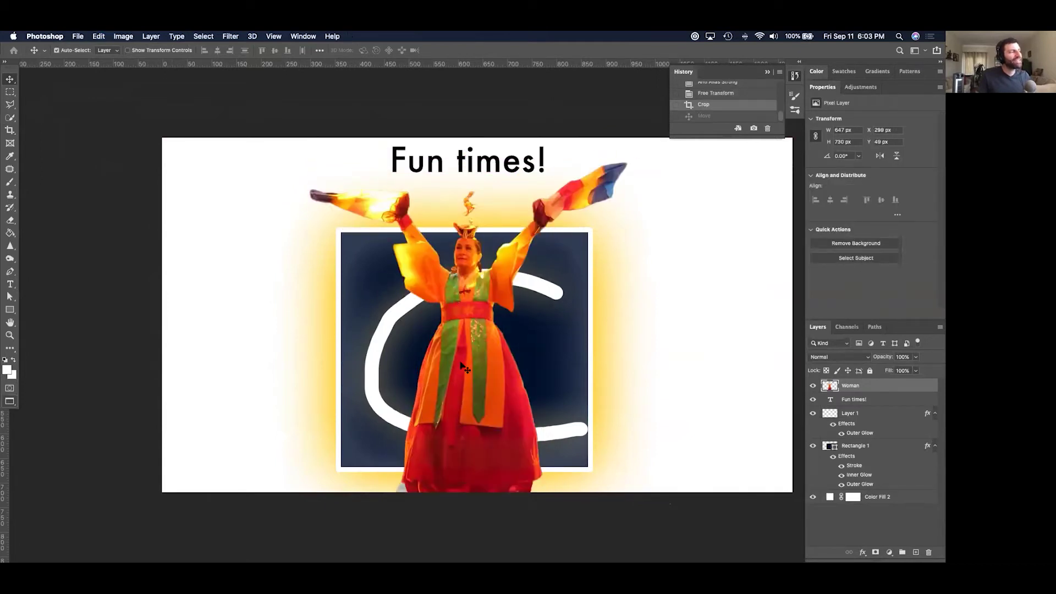
drag(350, 340, 212, 338)
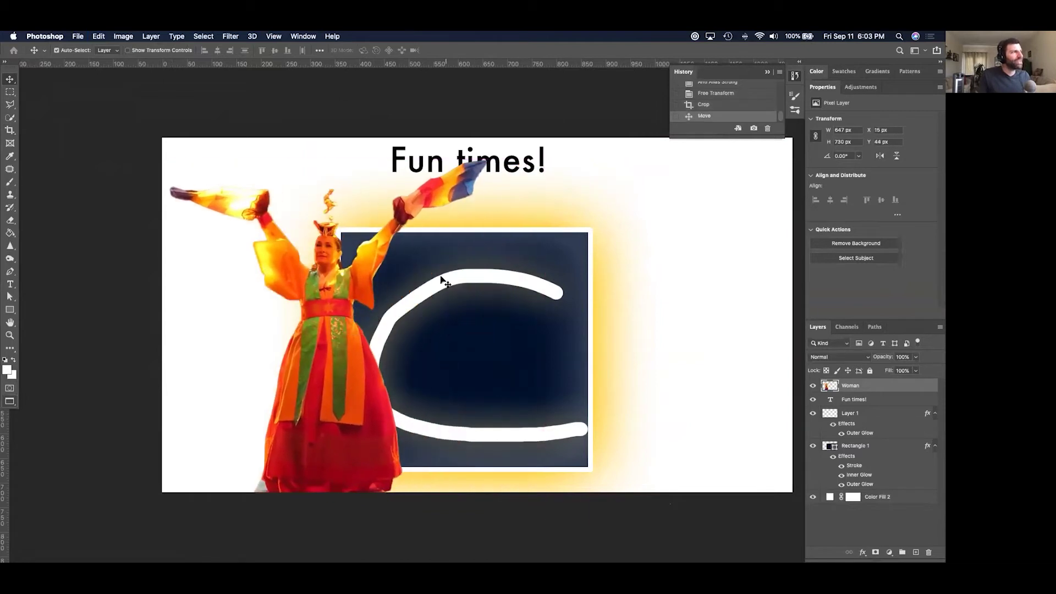
Delete the white C stroke and reposition the Fun times! text.
drag(442, 279, 612, 278)
key(Delete)
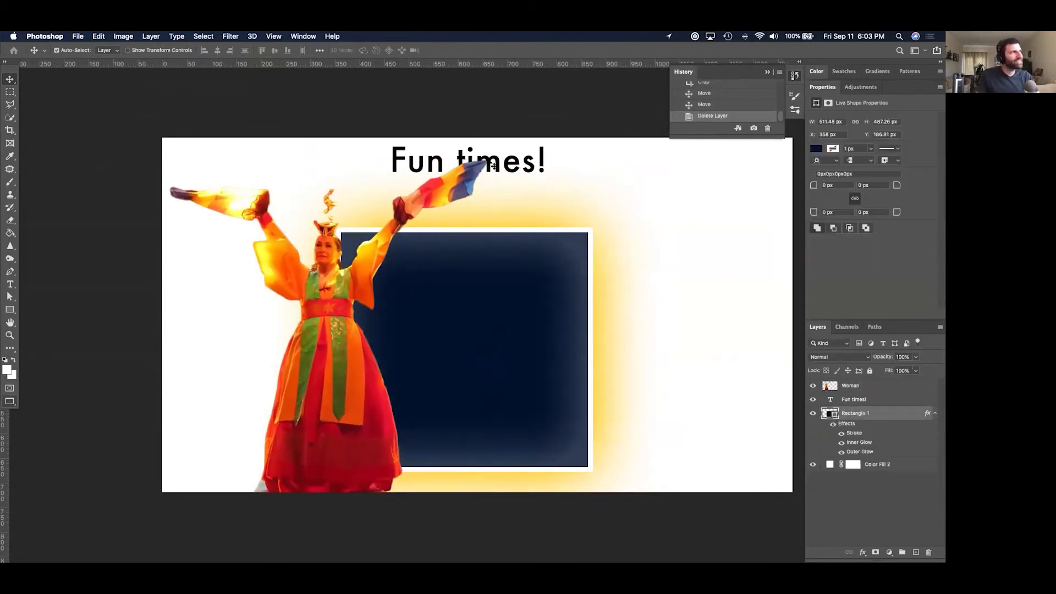
click(512, 161)
drag(576, 164, 696, 213)
drag(473, 281, 349, 251)
Stretch the navy rectangle with Free Transform to fill the whole 1280 × 720 banner.
key(super+t)
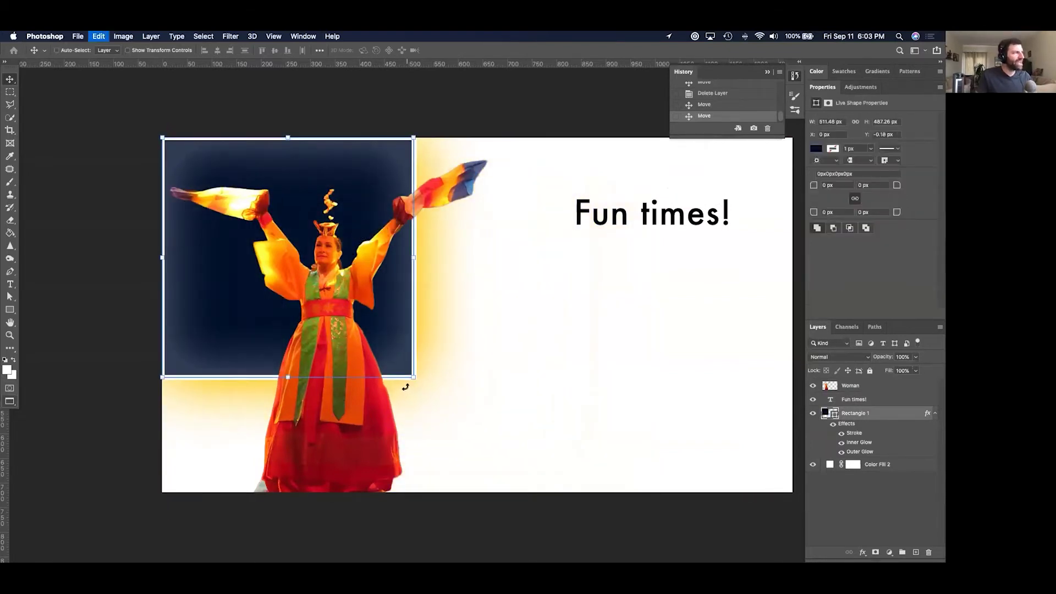
drag(415, 377, 639, 384)
scroll(458, 381, right, 5)
drag(456, 381, 606, 488)
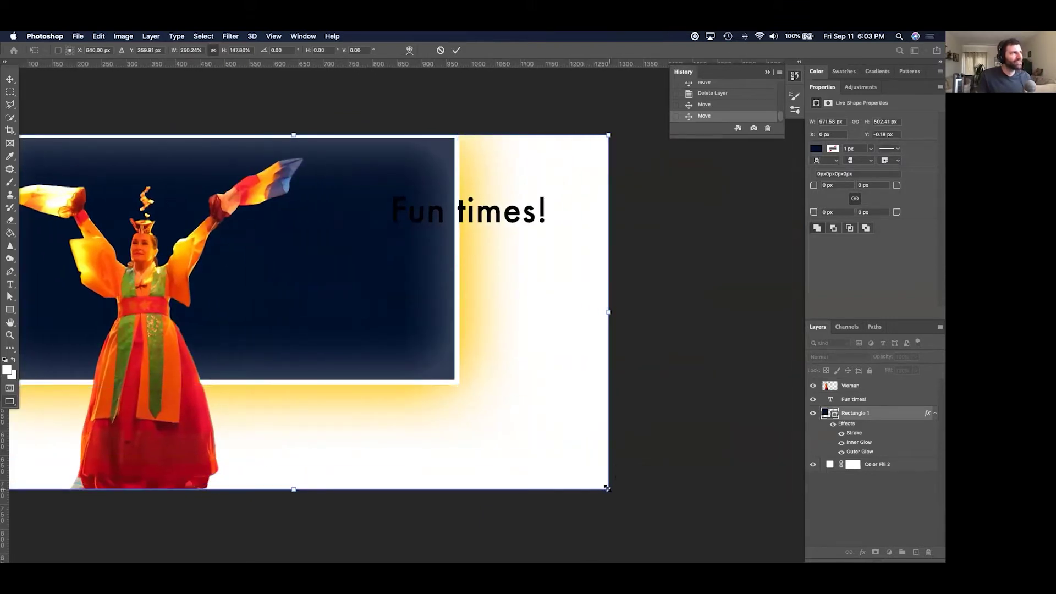
drag(362, 260, 560, 319)
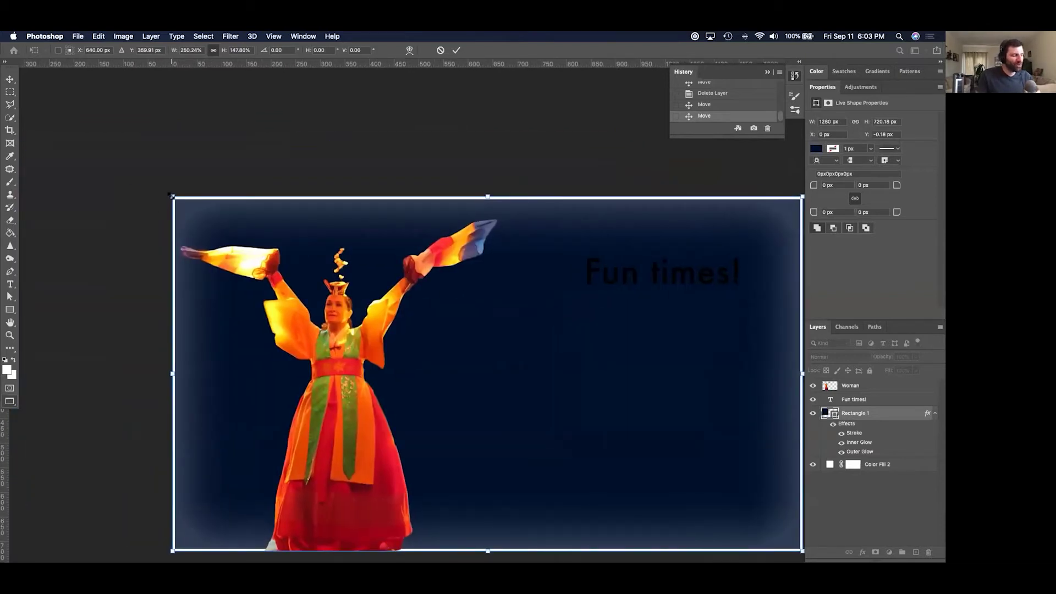
key(Return)
Enlarge the dancer photo, move it down and left, and nudge the headline down-left.
drag(494, 225, 542, 159)
key(ctrl+t)
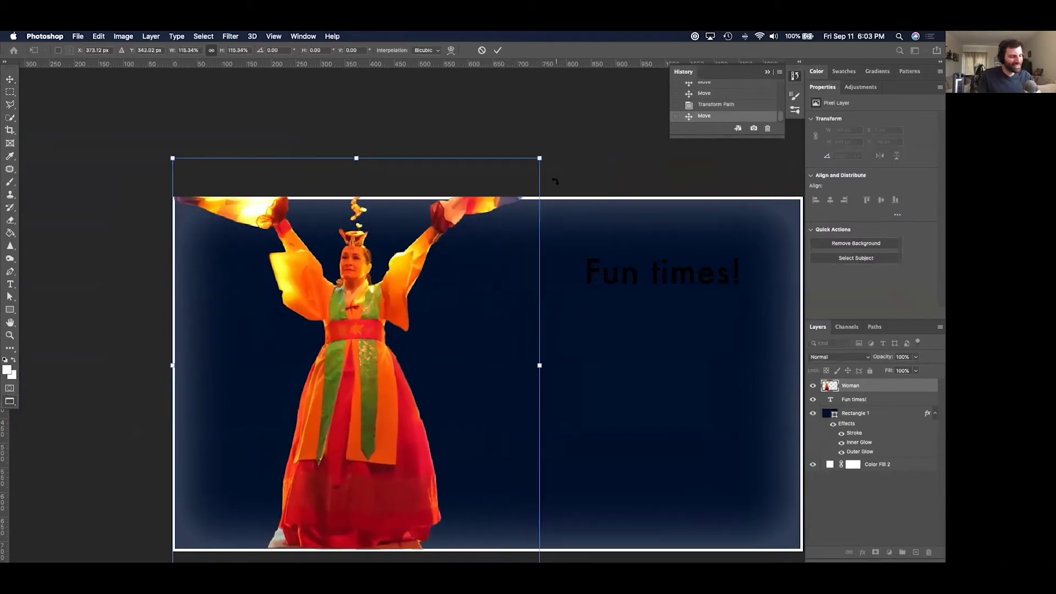
key(Return)
drag(339, 361, 320, 416)
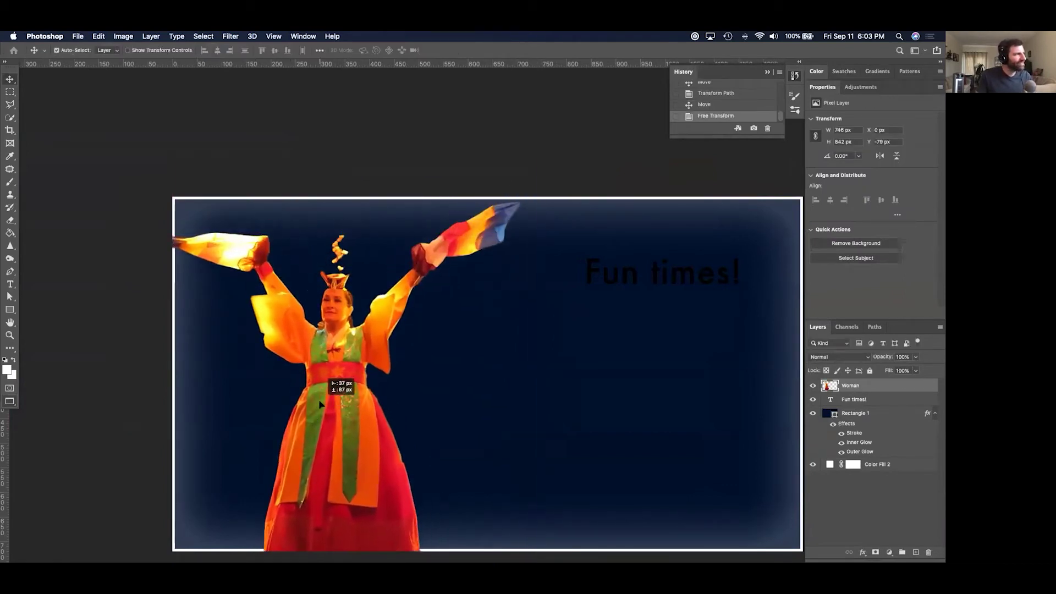
scroll(338, 394, right, 5)
scroll(337, 394, down, 3)
drag(592, 225, 577, 244)
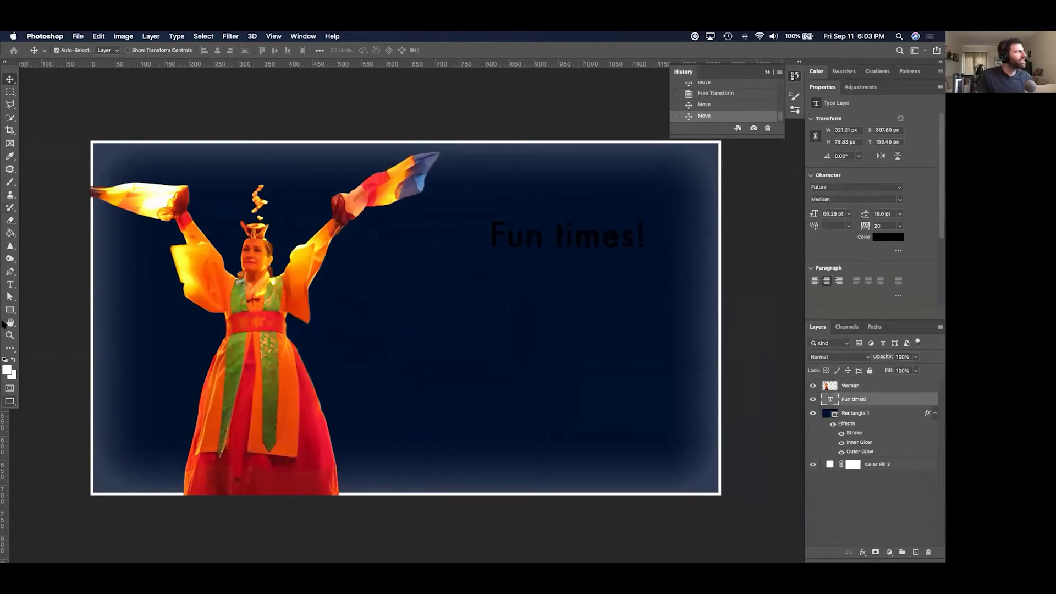
Change the Fun times! text colour to pure white (ffffff) via the options-bar swatch.
click(9, 371)
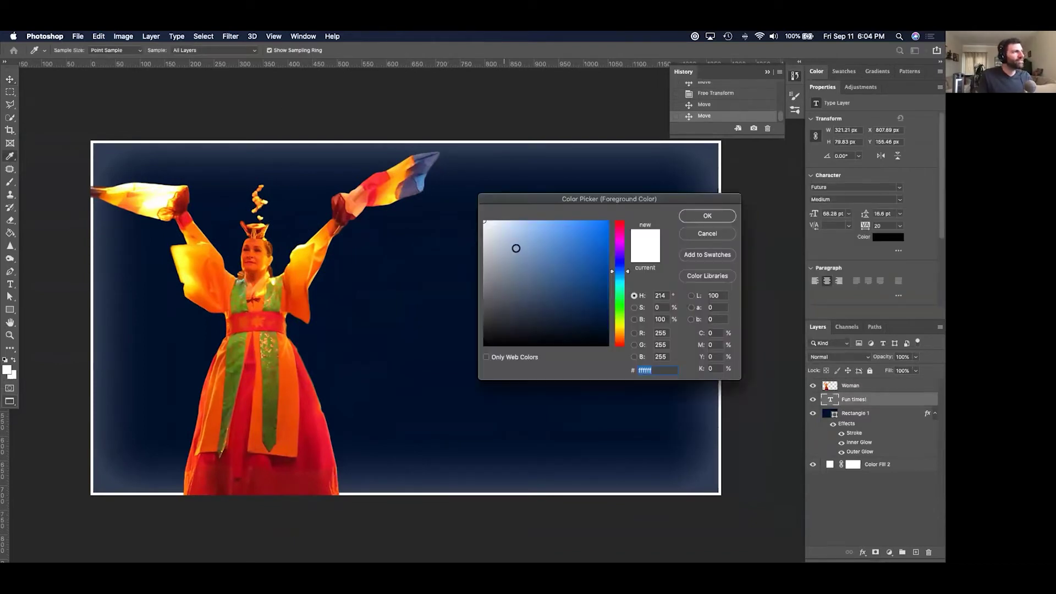
drag(514, 197, 474, 317)
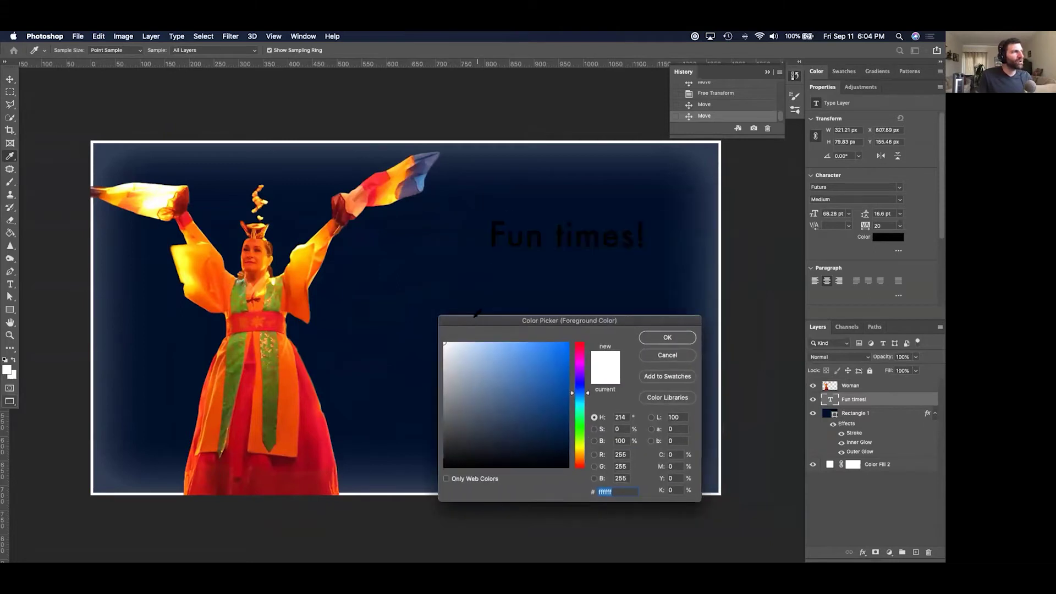
click(676, 341)
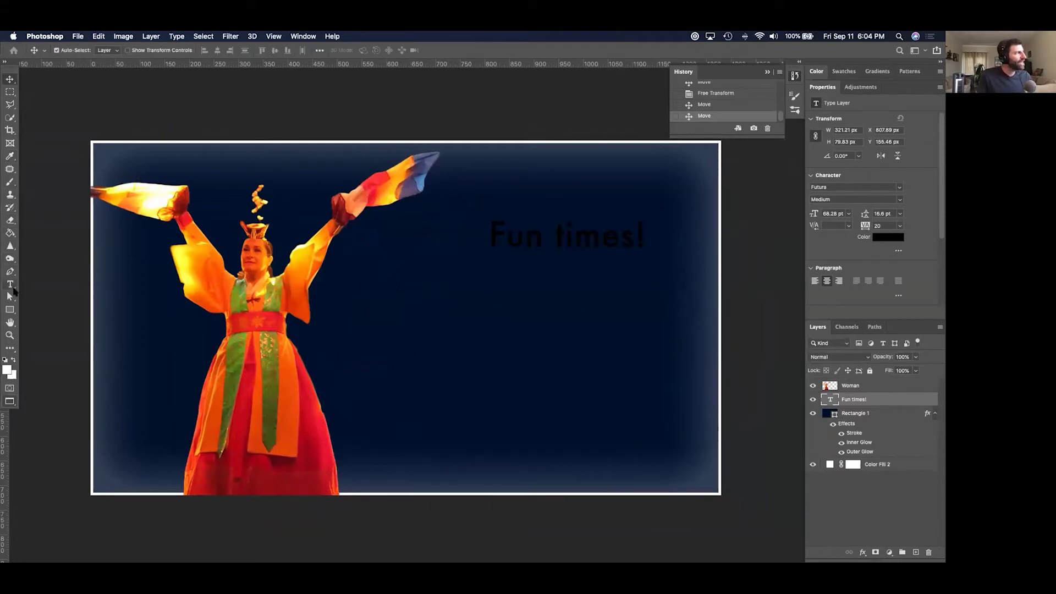
click(10, 284)
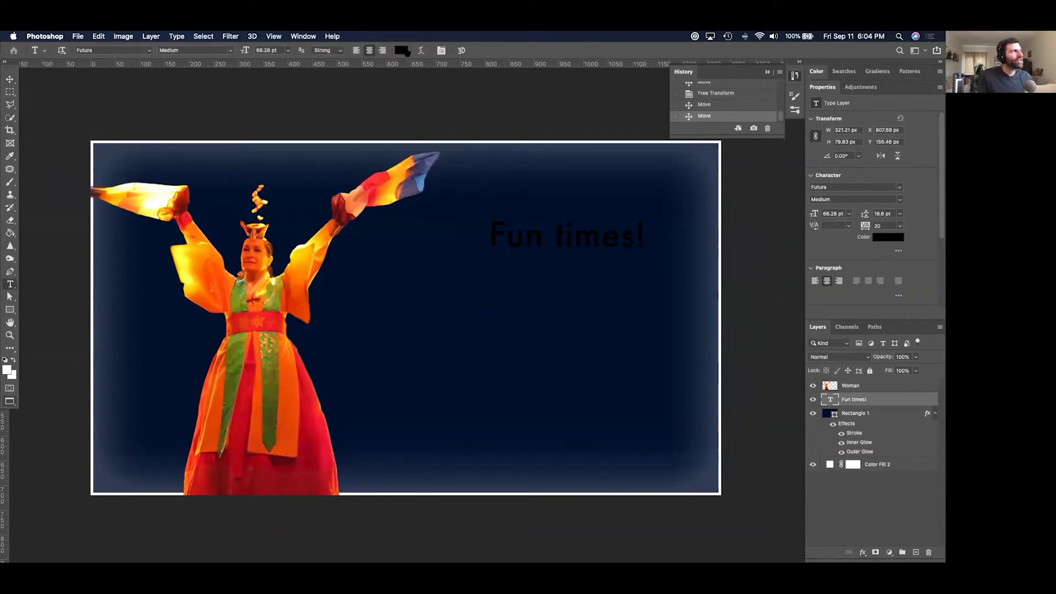
click(402, 50)
click(445, 344)
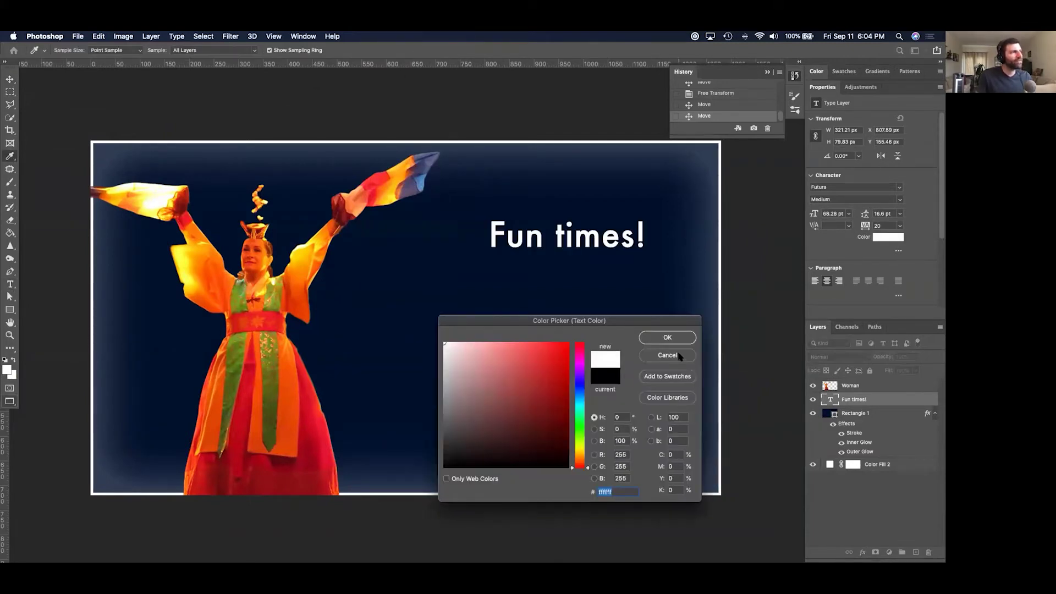
click(676, 338)
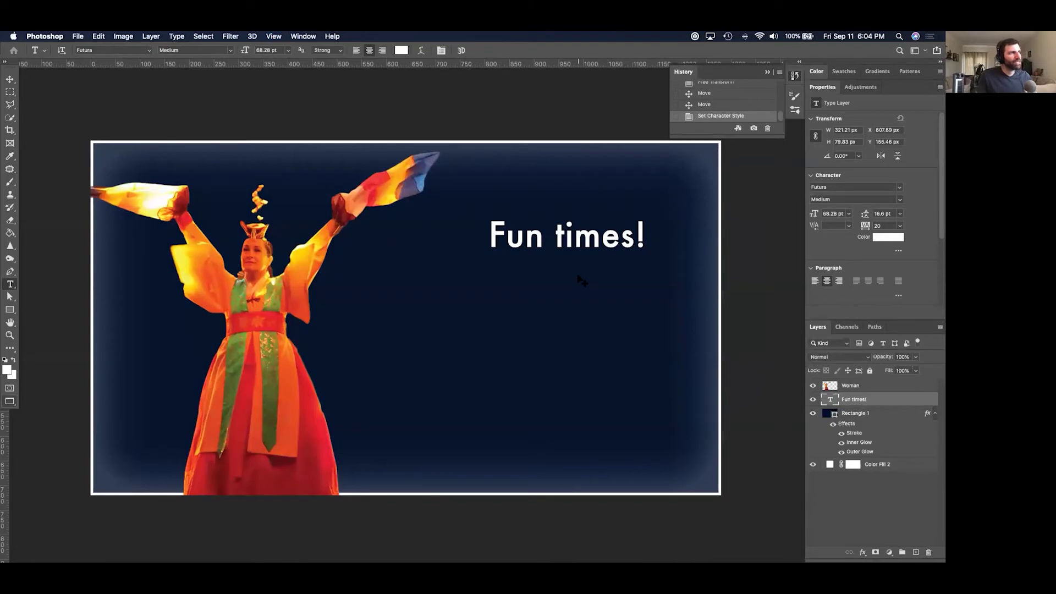
key(super+z)
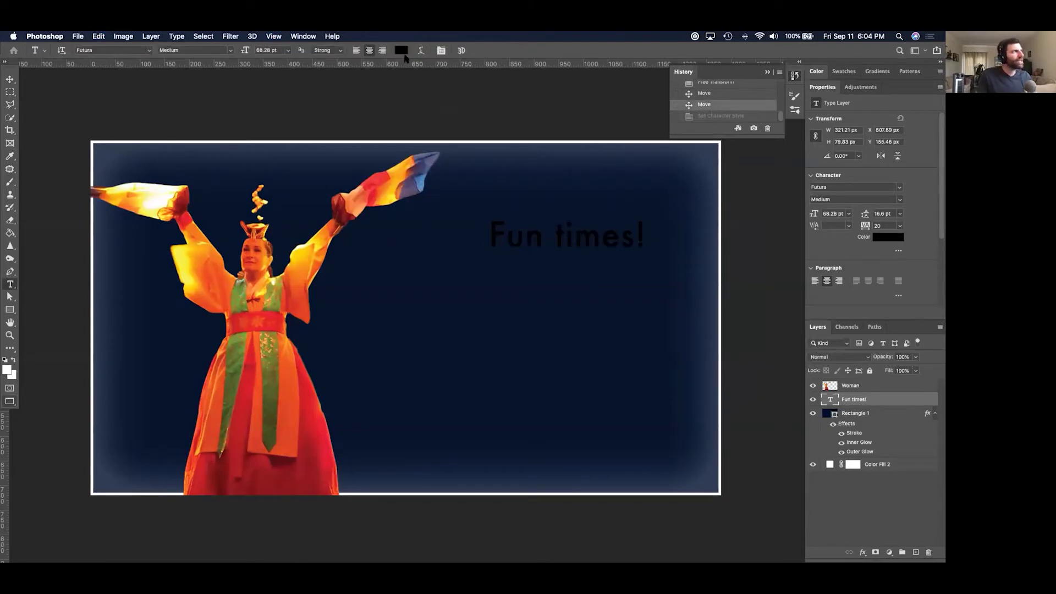
click(403, 53)
drag(486, 349, 413, 330)
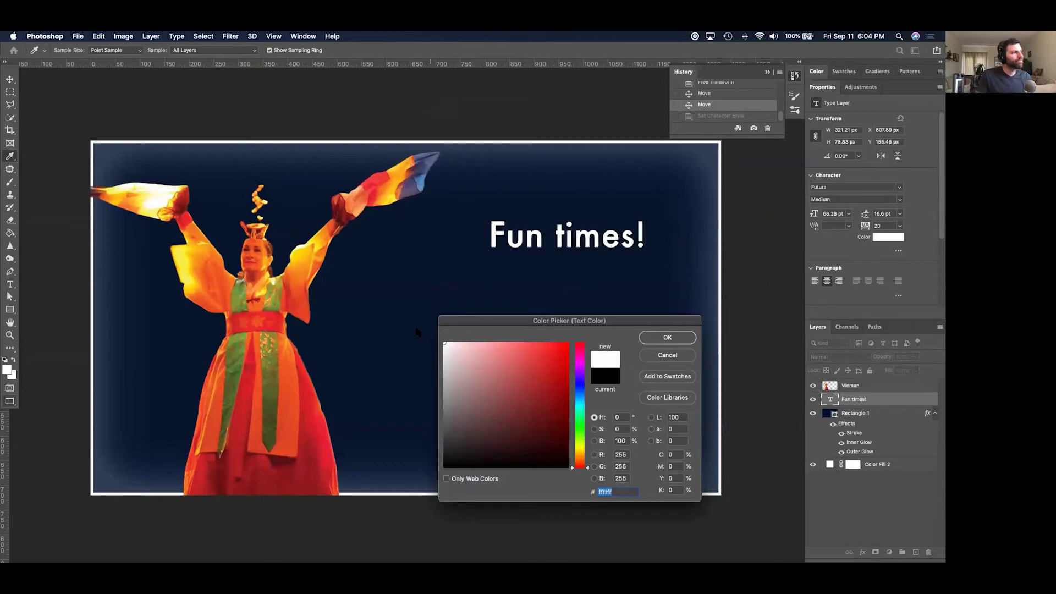
click(689, 338)
key(super+t)
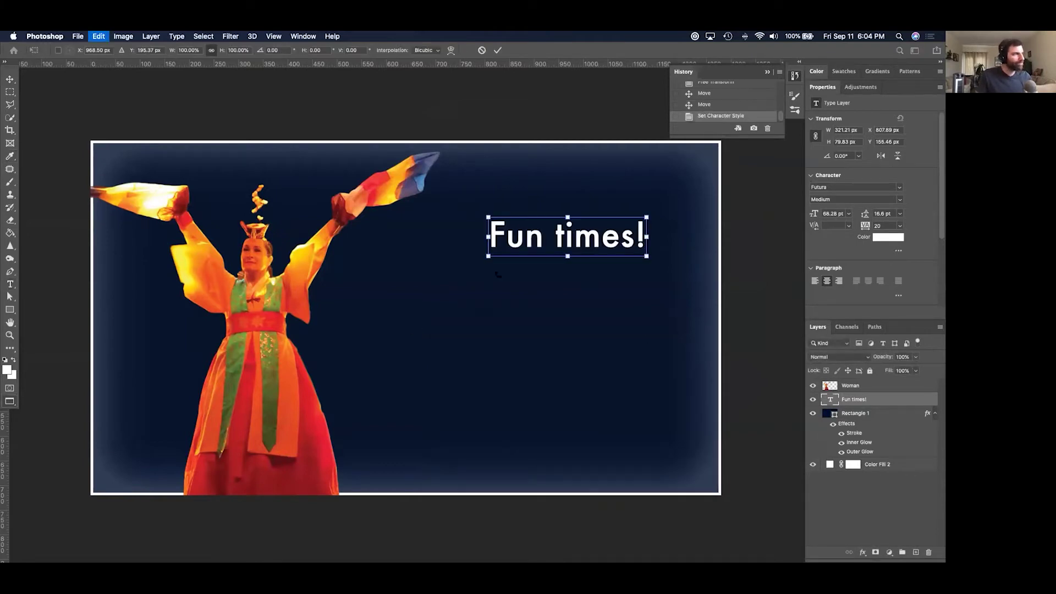
Scale up the white Fun times! text and move it to the banner's lower right.
drag(485, 262, 360, 325)
key(Return)
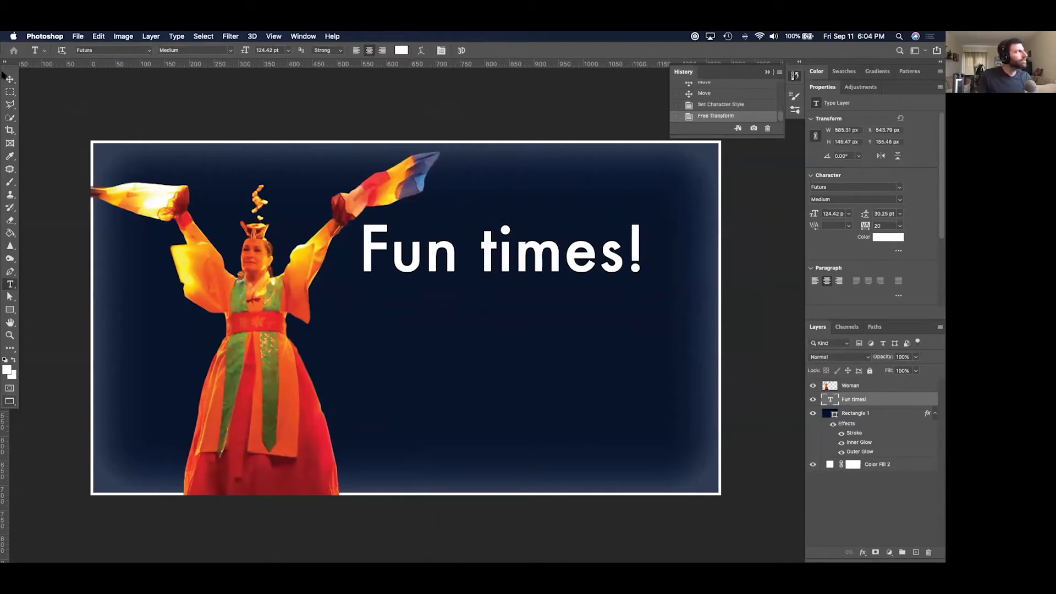
click(10, 79)
drag(505, 261, 553, 461)
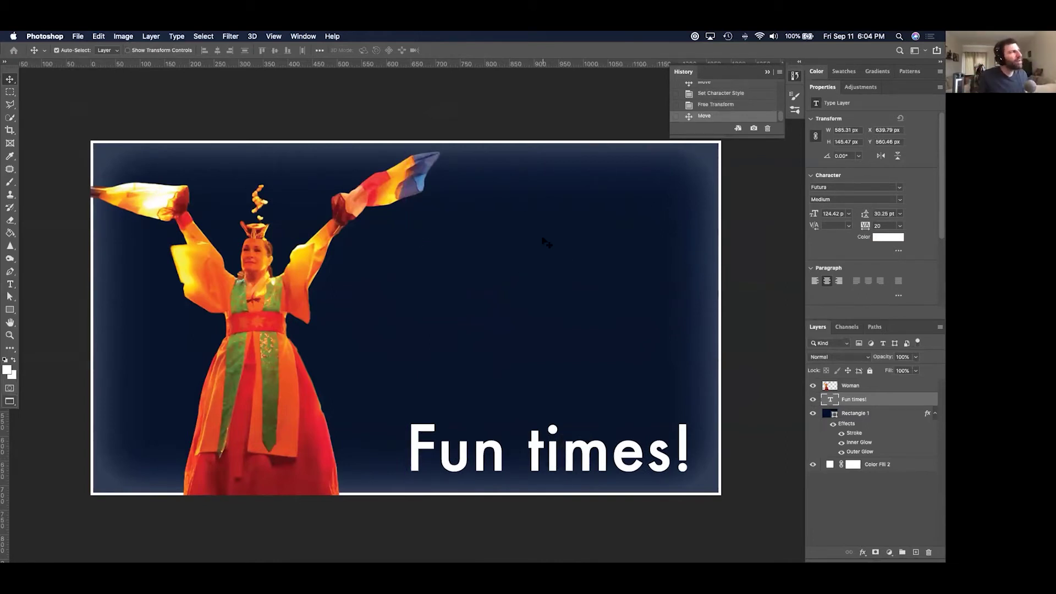
click(10, 311)
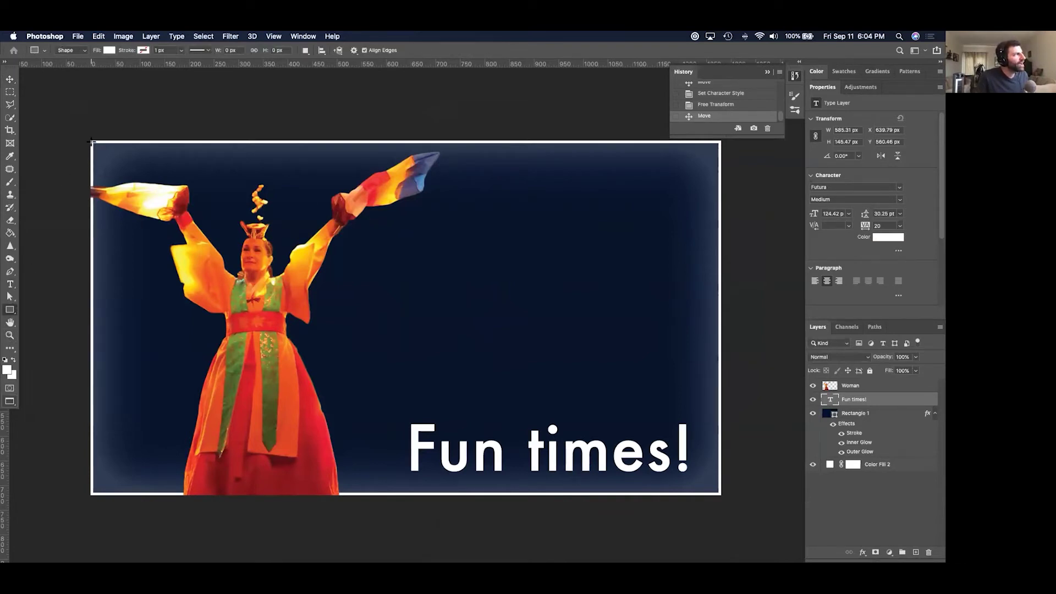
Draw a rectangle across the banner with no fill and a yellow stroke of about 13 px.
drag(92, 142, 719, 493)
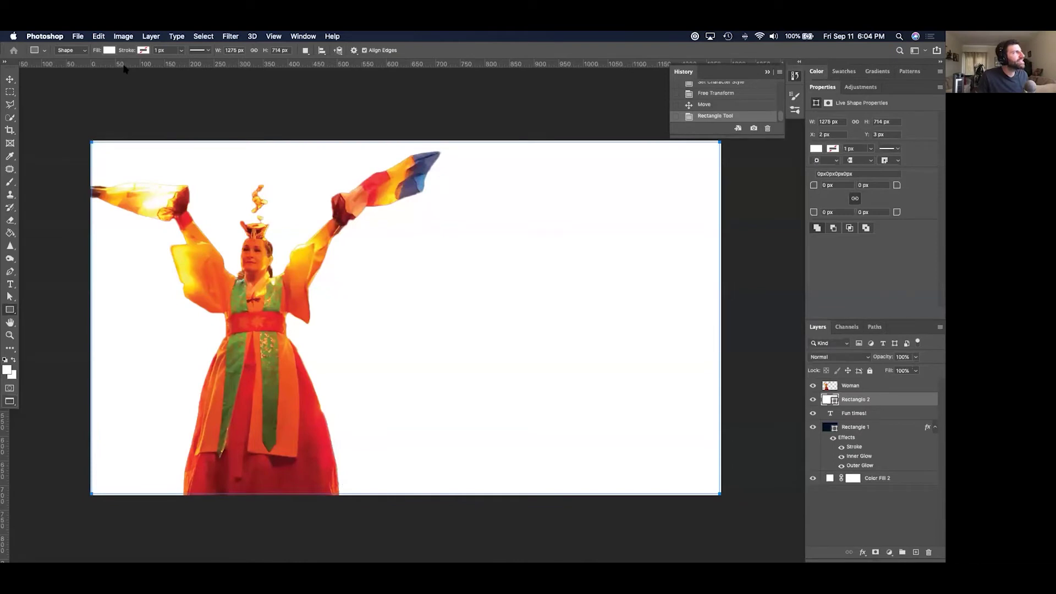
click(108, 51)
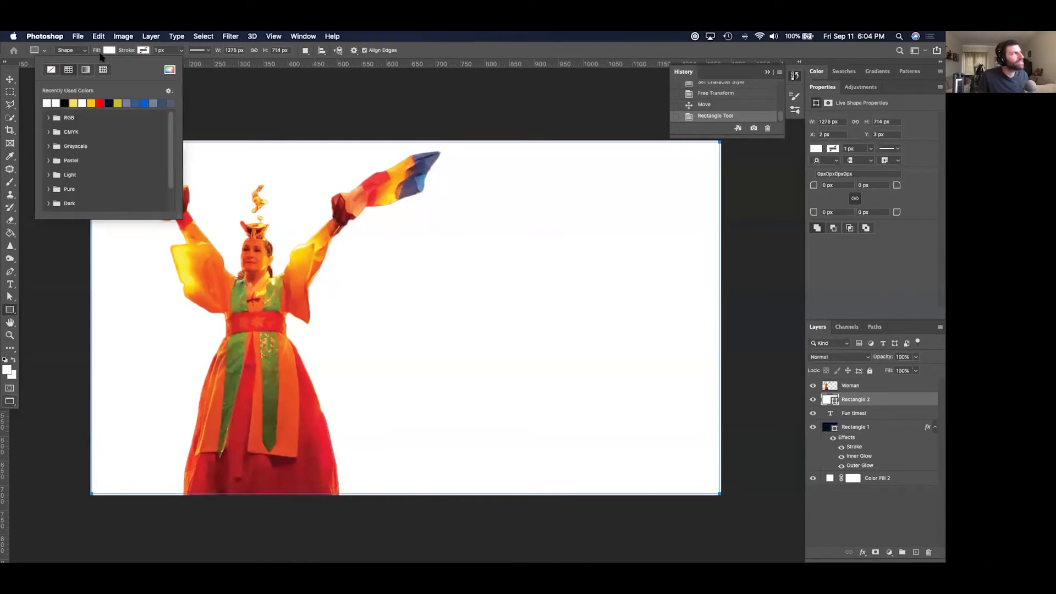
click(51, 70)
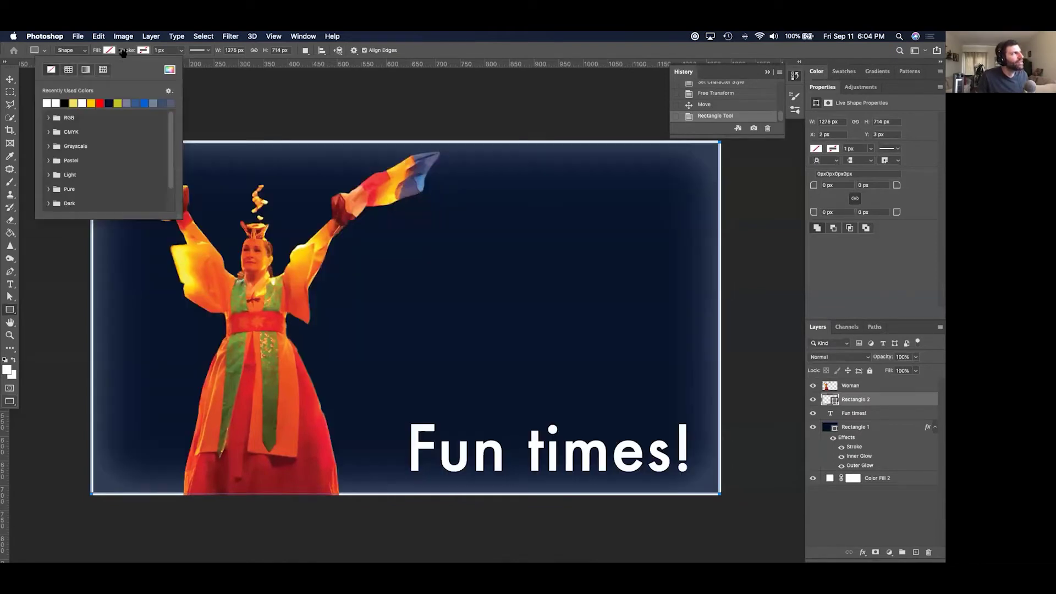
click(143, 51)
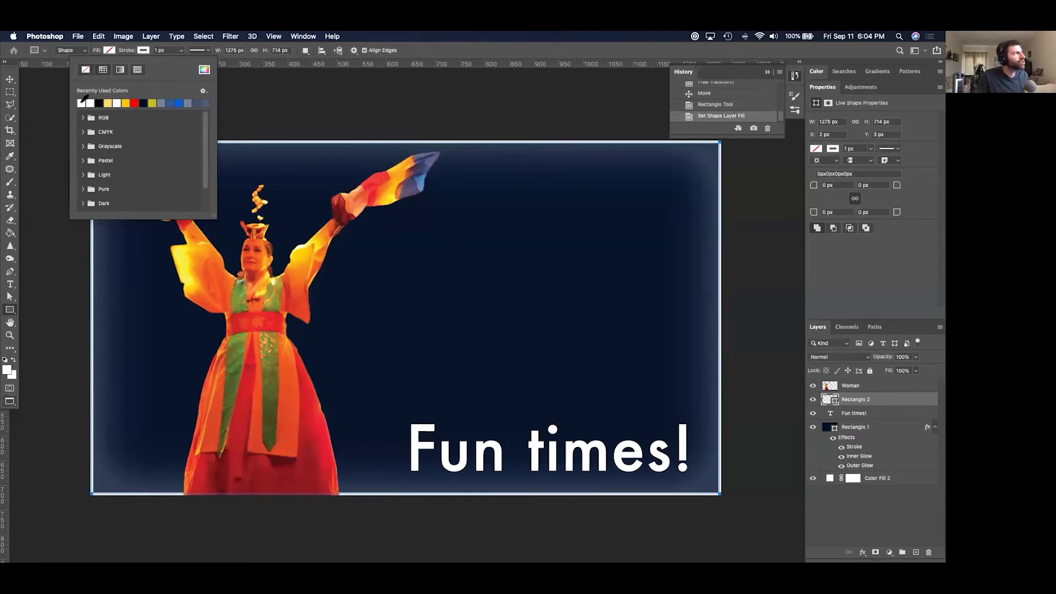
click(108, 103)
click(180, 51)
drag(180, 64, 189, 64)
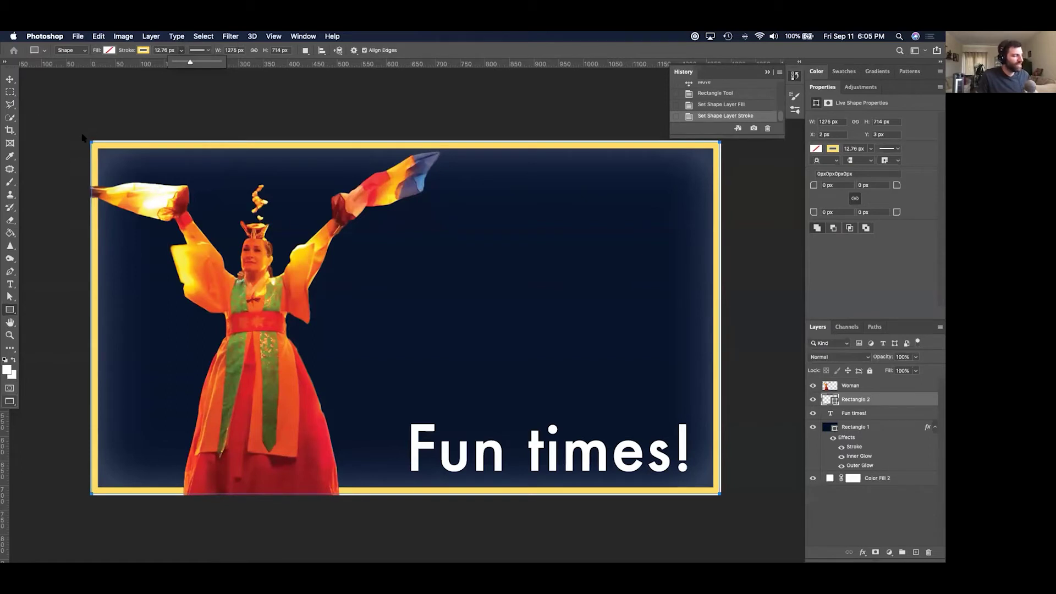
Free Transform the yellow frame slightly larger so it reaches every canvas edge.
key(super+t)
drag(91, 140, 90, 136)
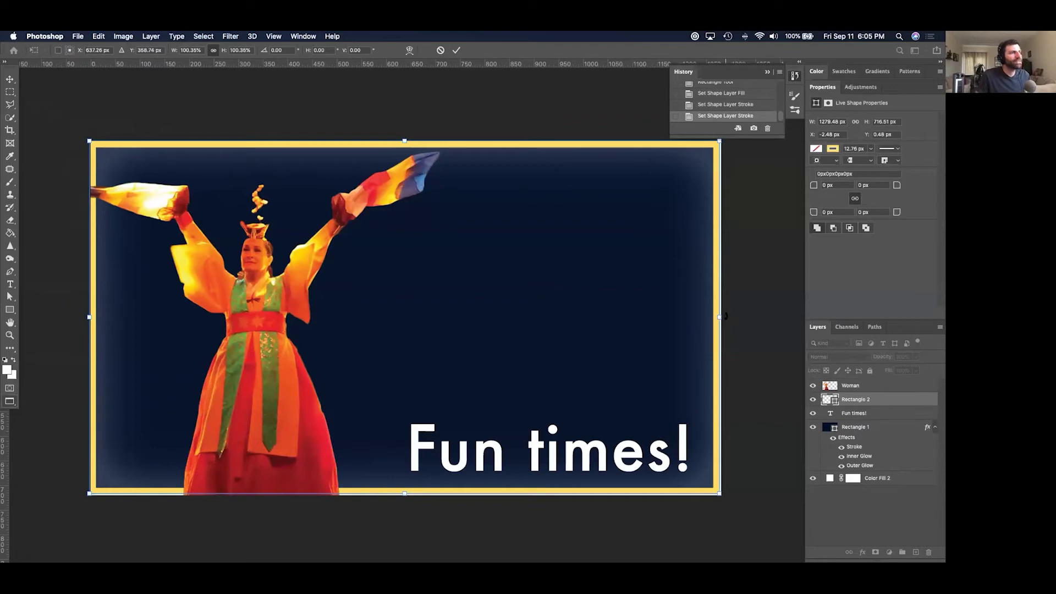
drag(722, 316, 724, 317)
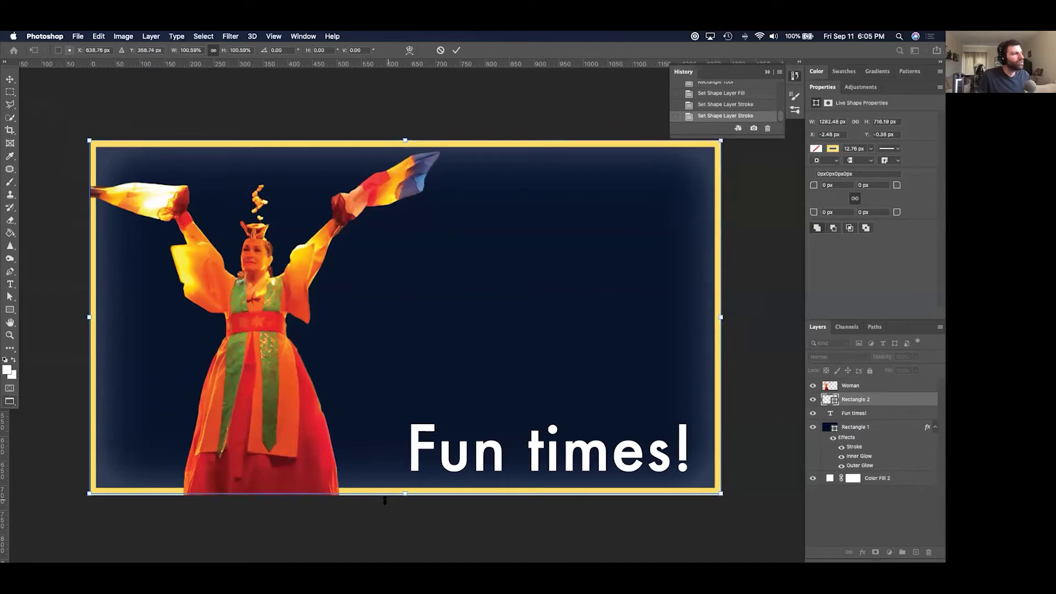
drag(422, 496, 421, 498)
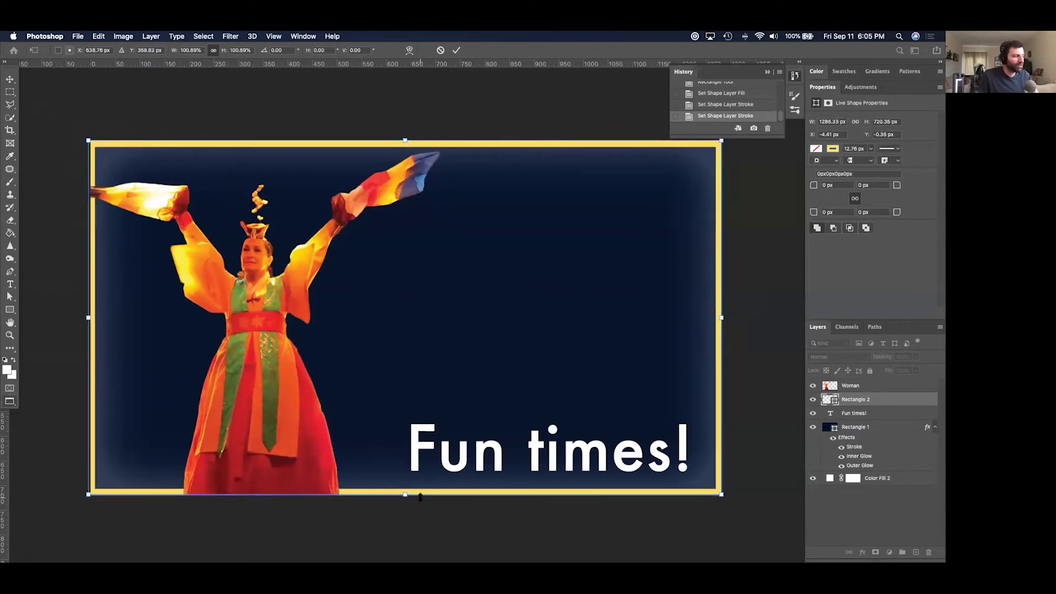
key(Return)
click(10, 310)
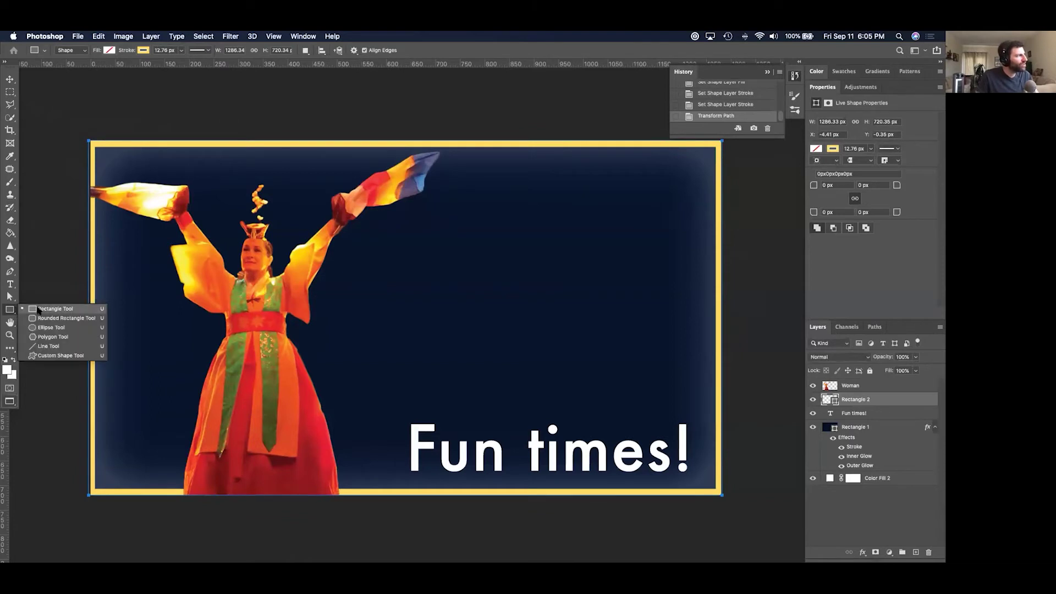
click(35, 311)
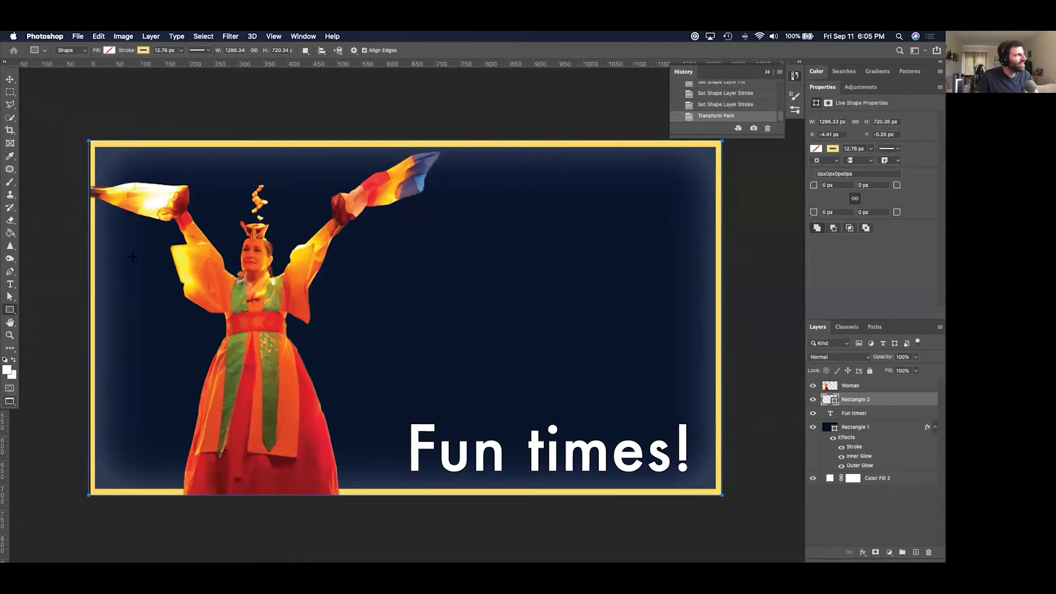
drag(388, 249, 605, 358)
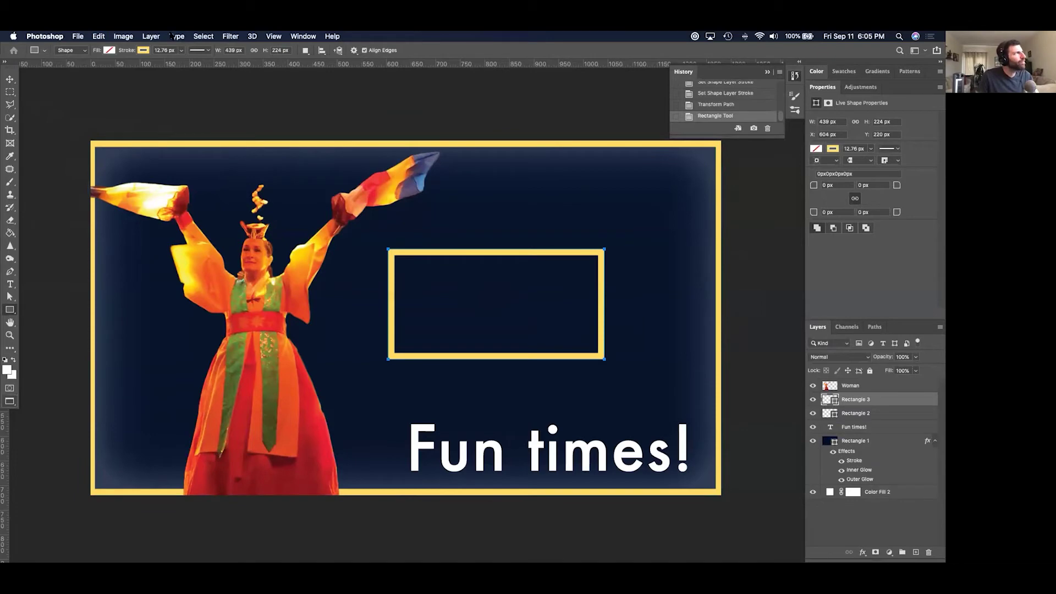
click(109, 50)
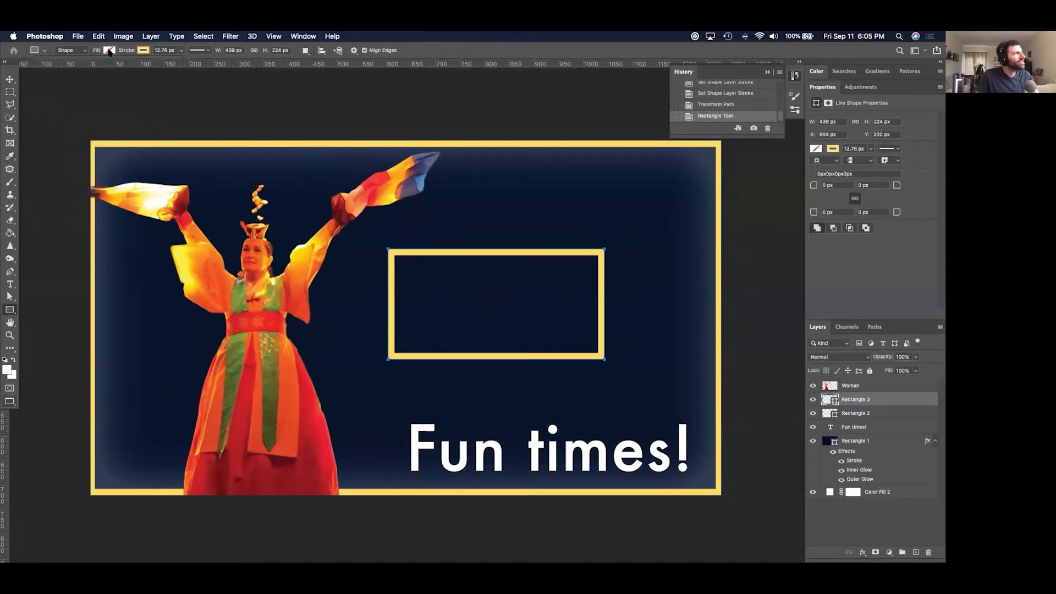
click(144, 50)
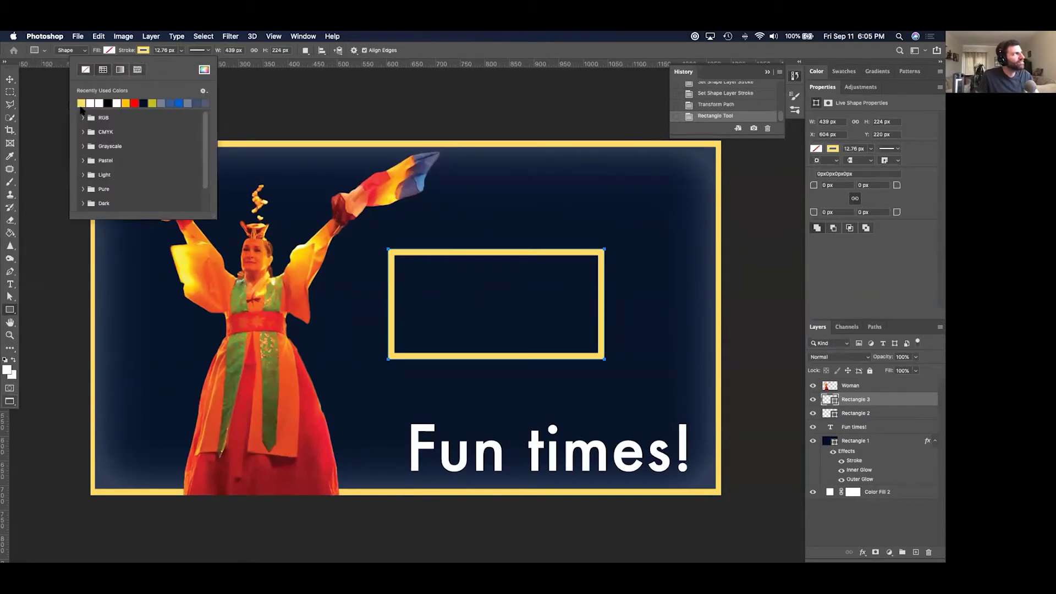
click(181, 50)
click(181, 51)
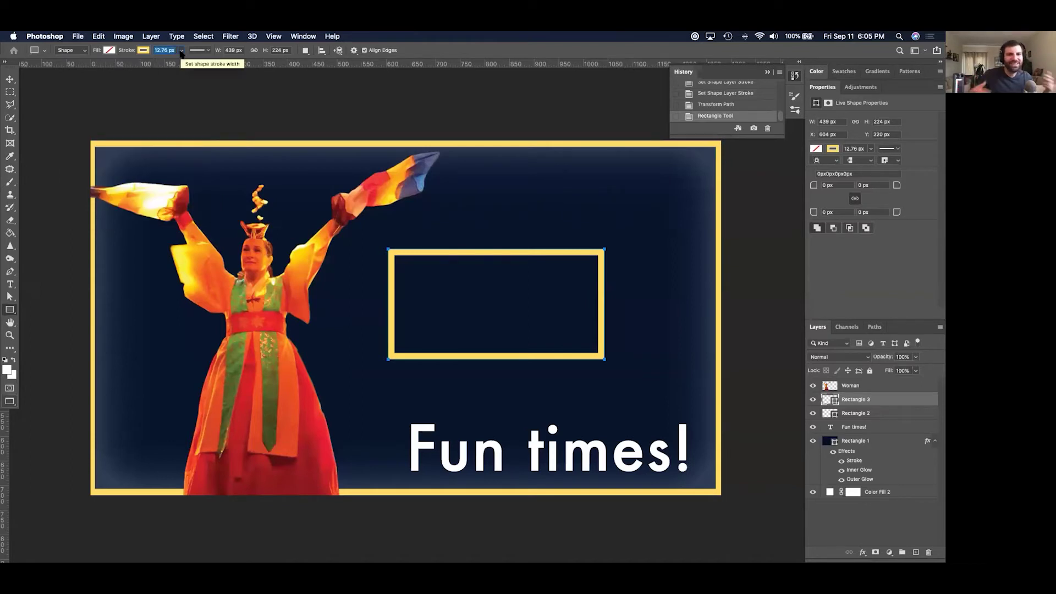
click(10, 80)
Quick Look 110 - Banner Sizing.psd in Finder, then return to Photoshop with it.
key(super+Tab)
key(super+Tab)
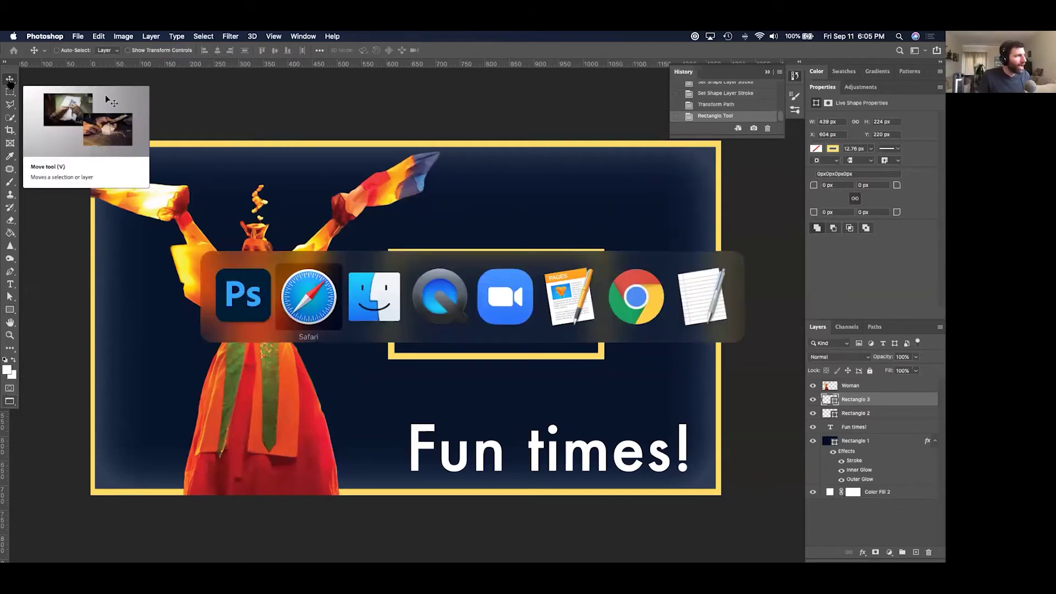
key(space)
key(Down)
key(Down)
key(Up)
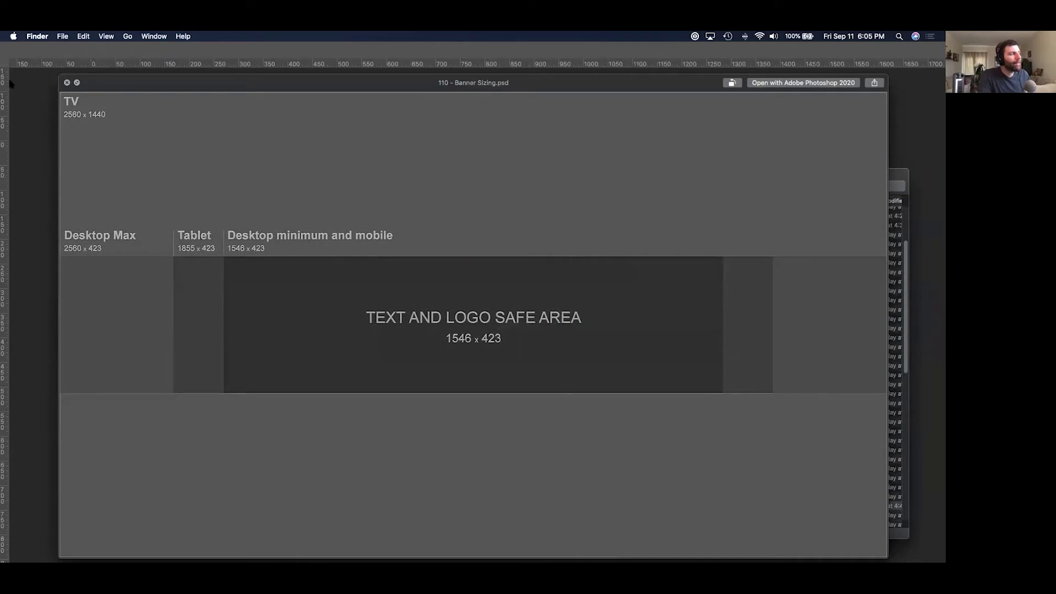
key(space)
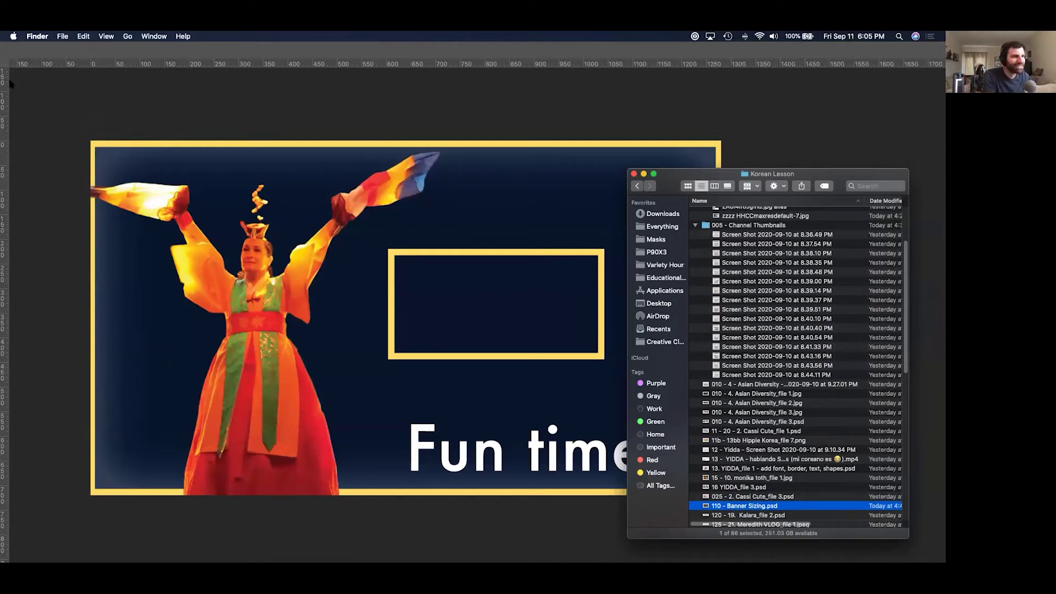
click(10, 82)
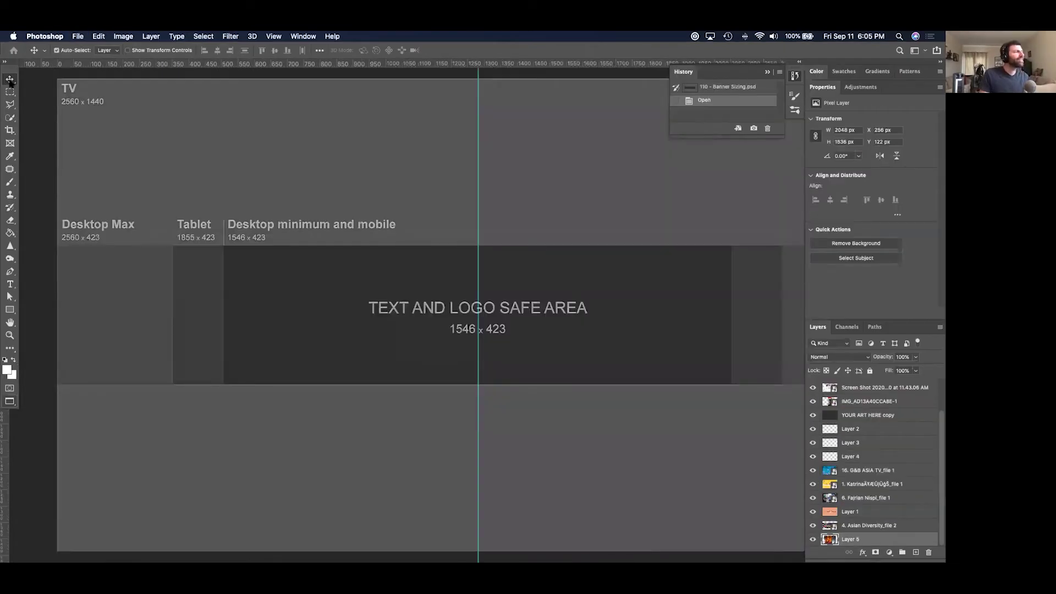
key(super+minus)
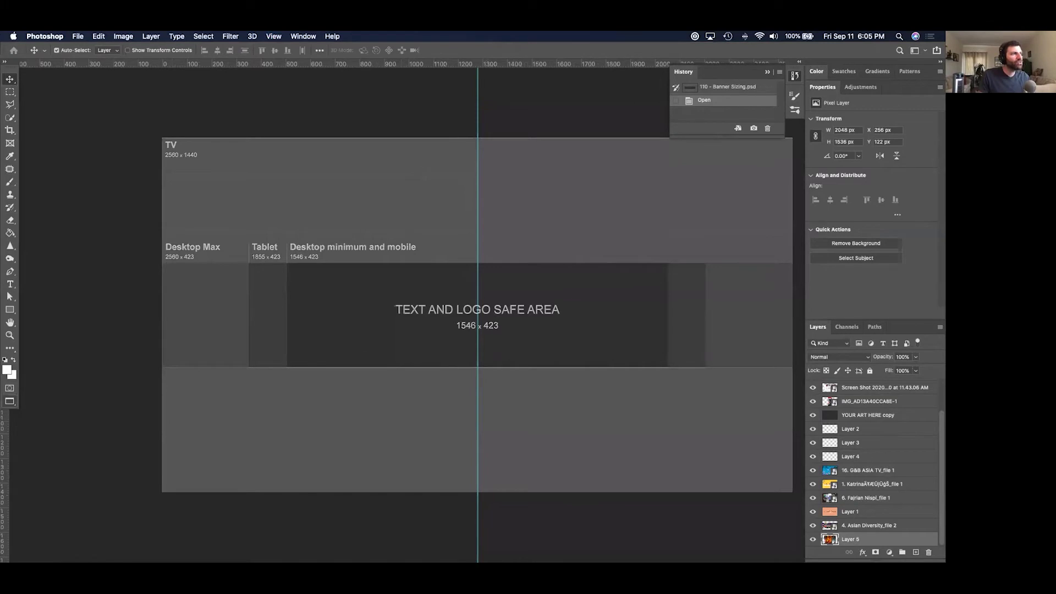
drag(707, 297, 685, 302)
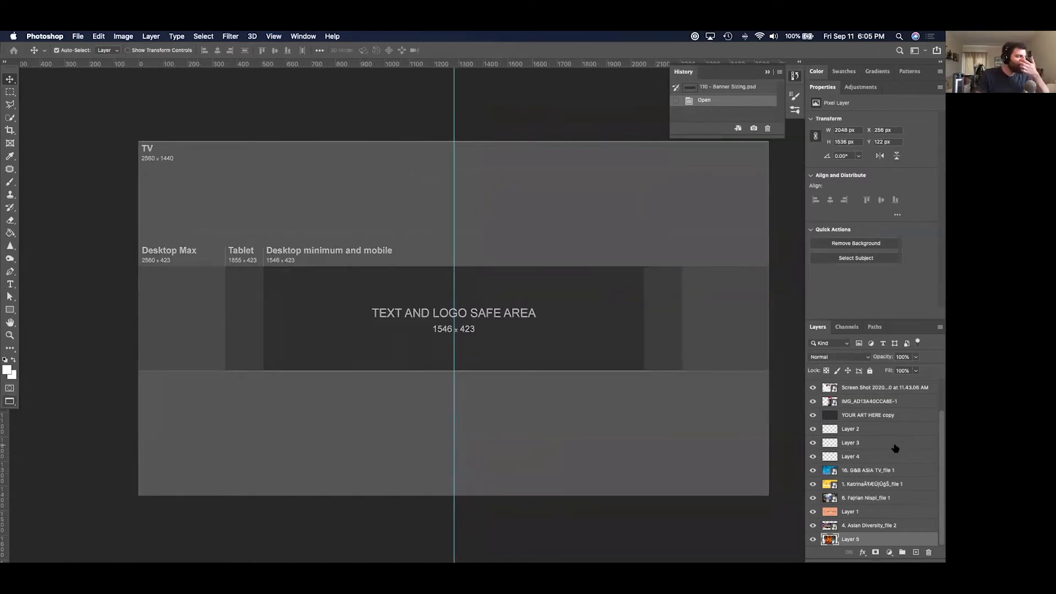
scroll(895, 447, up, 3)
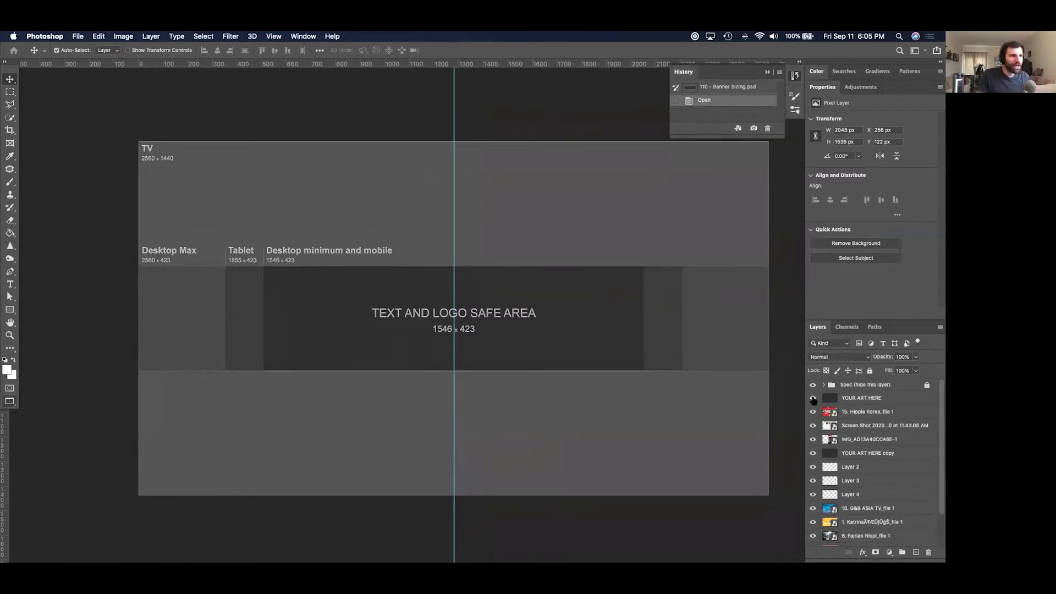
click(812, 399)
click(812, 398)
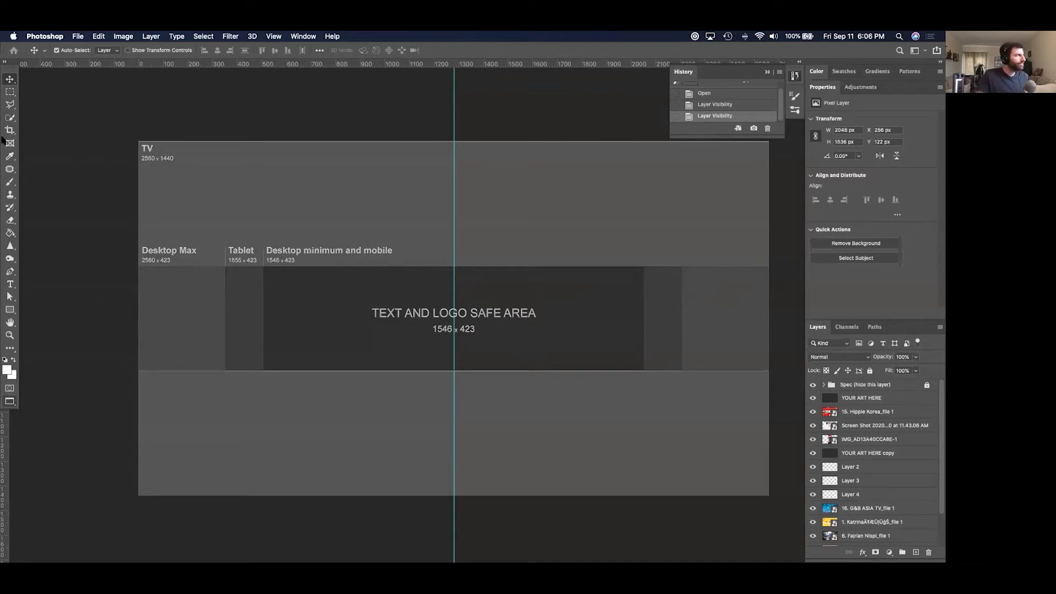
click(10, 92)
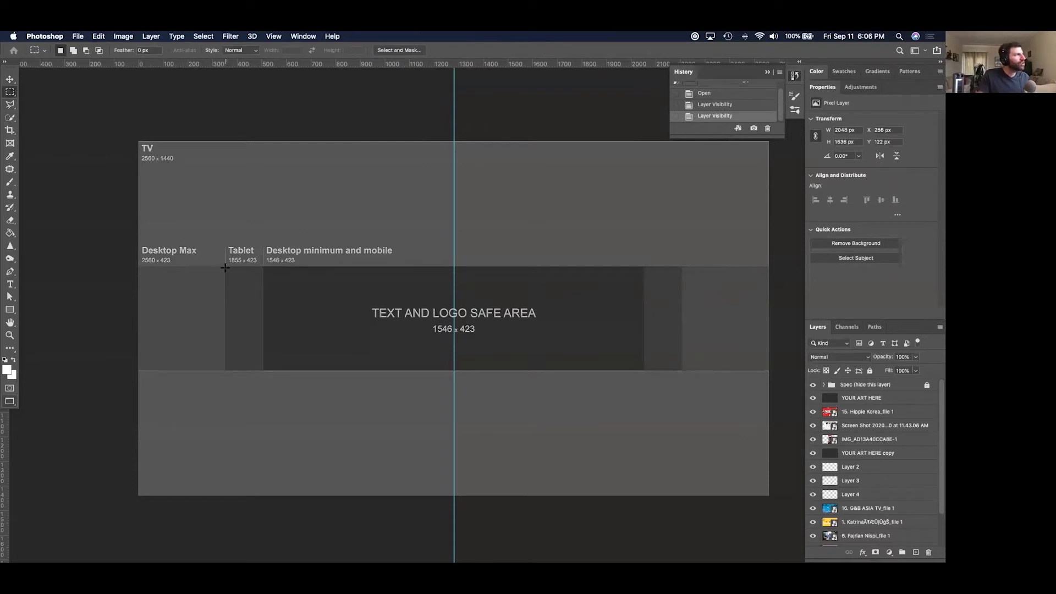
drag(224, 266, 681, 371)
right_click(669, 358)
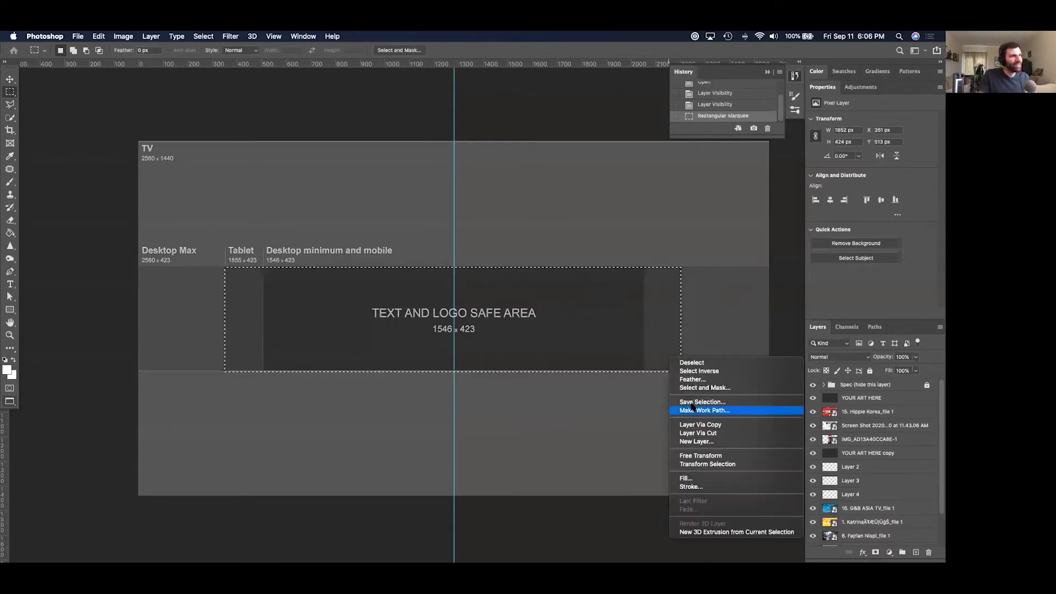
click(710, 464)
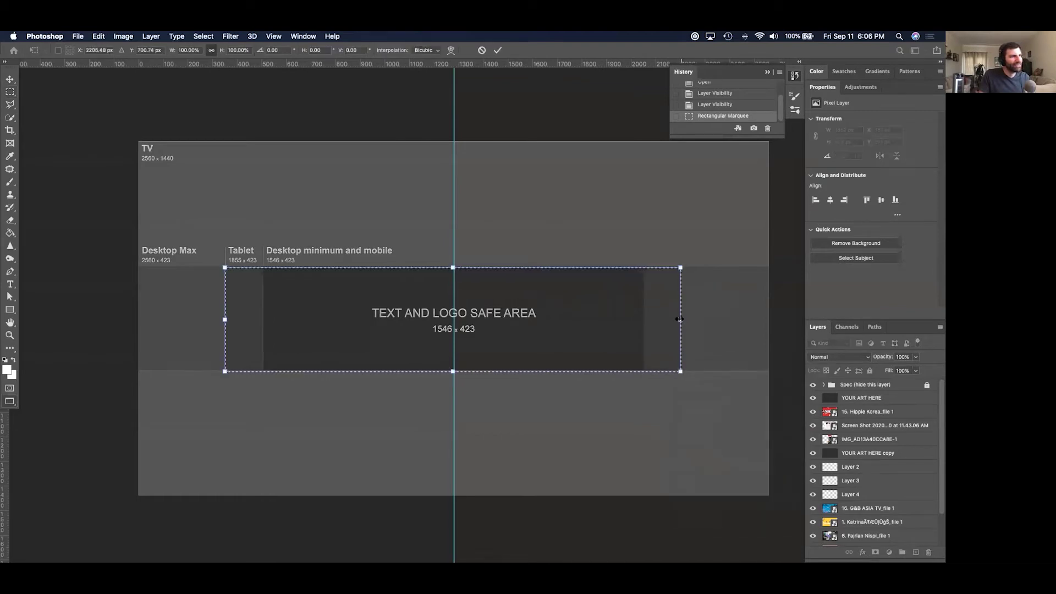
right_click(658, 323)
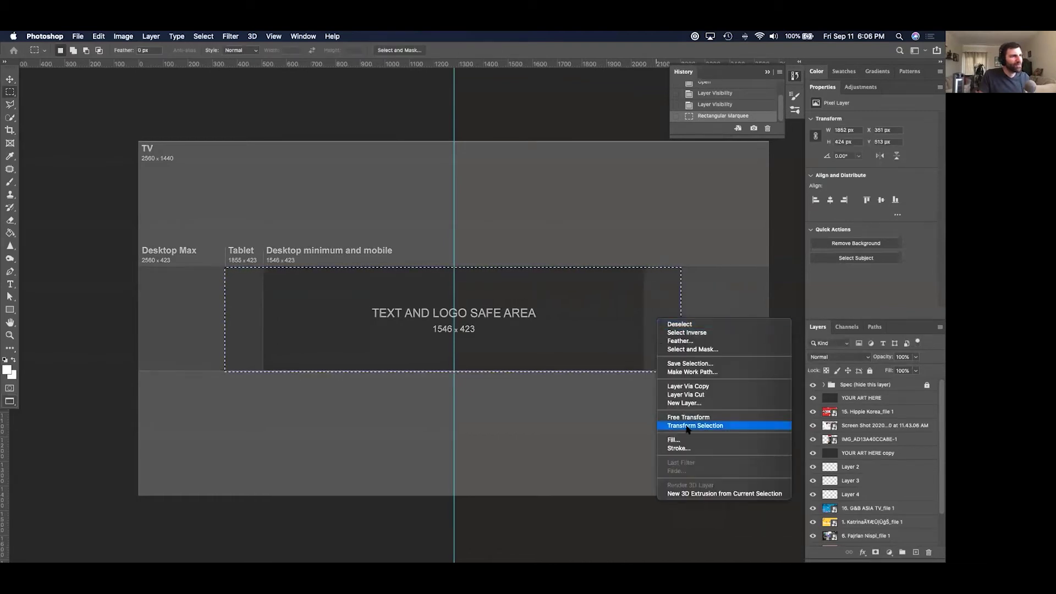
click(688, 427)
drag(681, 320, 643, 325)
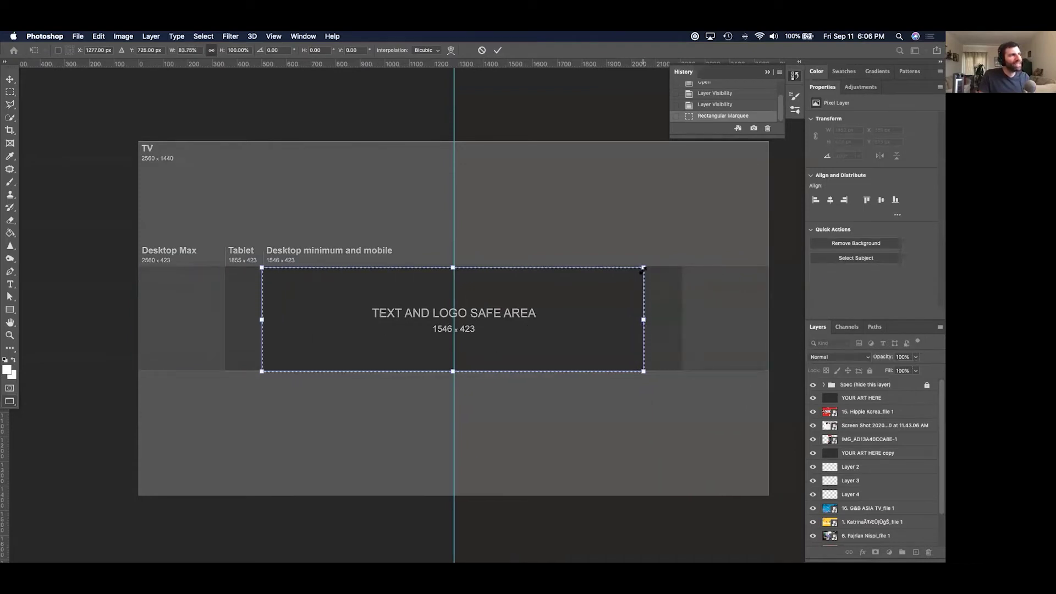
drag(643, 268, 770, 141)
key(Escape)
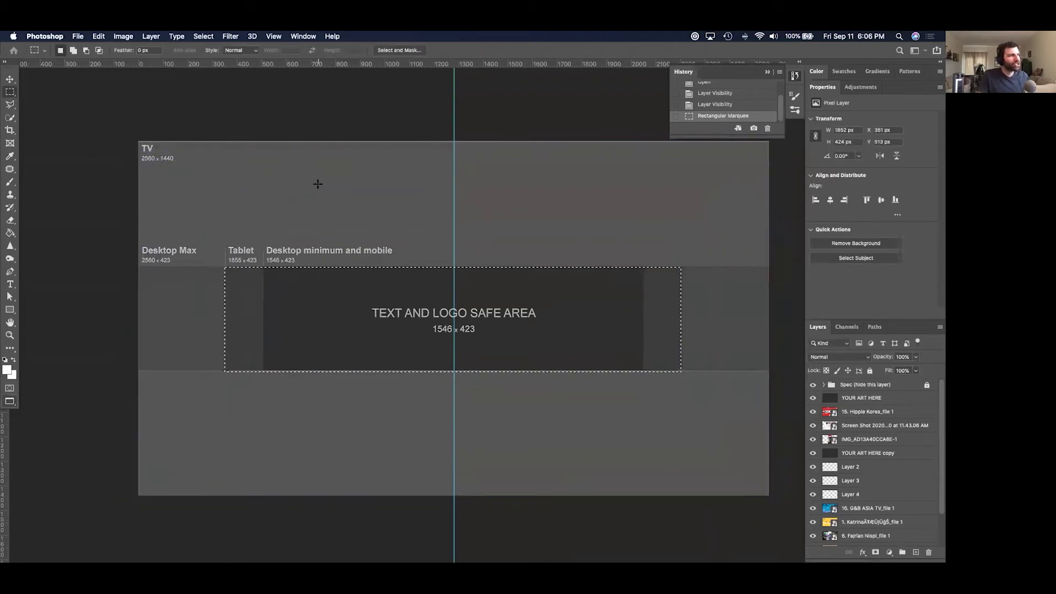
click(298, 275)
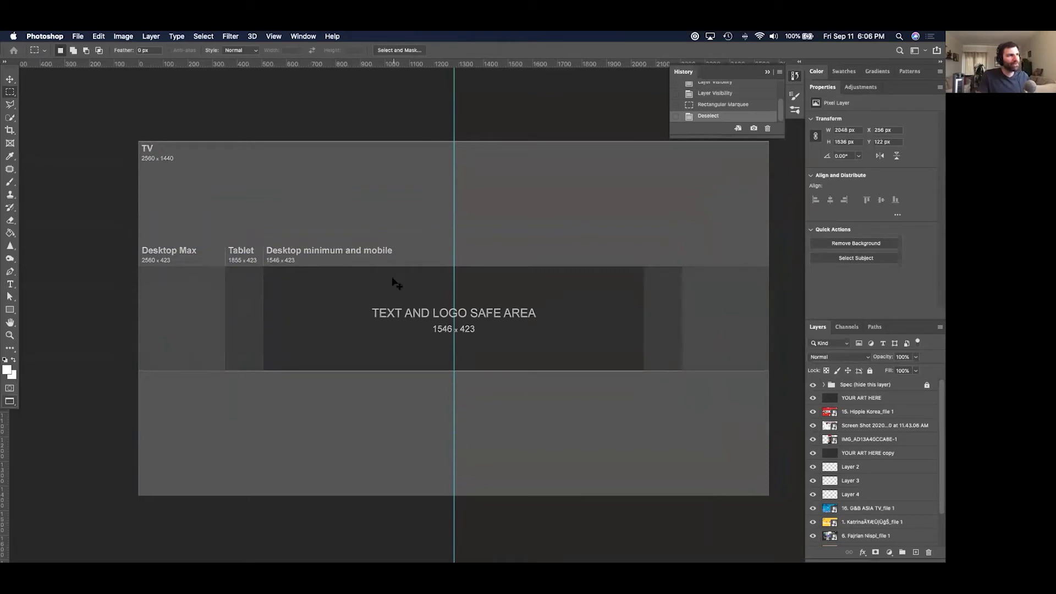
Expand Channel-Art-Templates in the Korean Lesson Finder list to show its Fireworks and Photoshop files.
key(super+Tab)
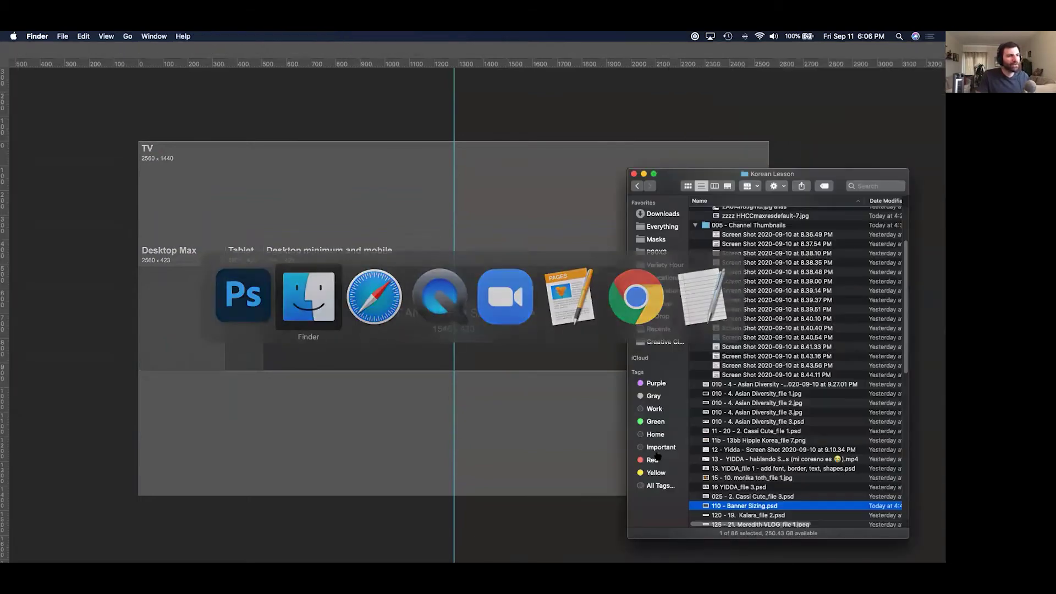
scroll(771, 489, down, 6)
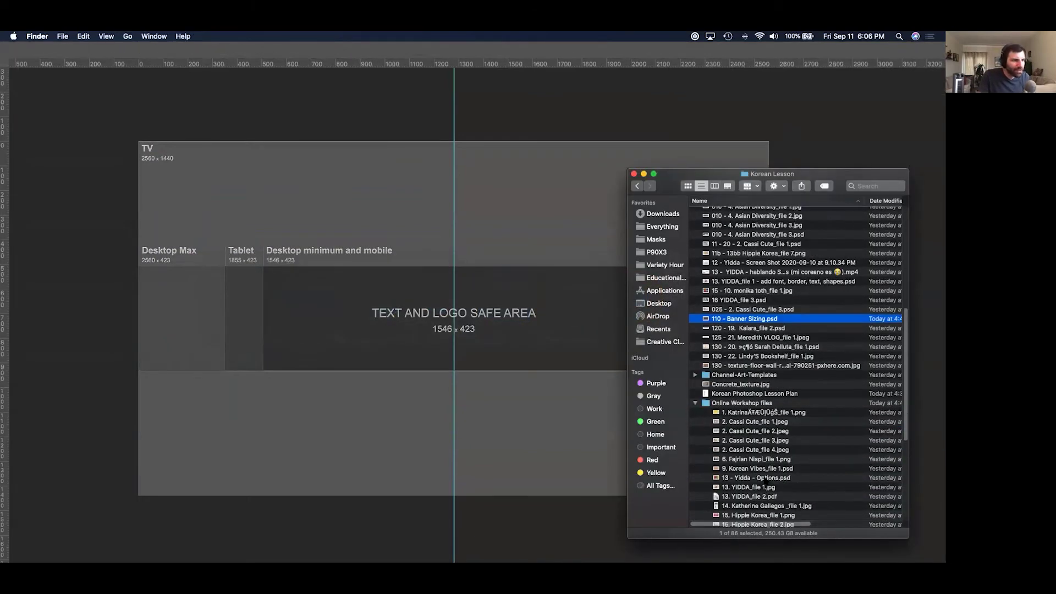
click(745, 368)
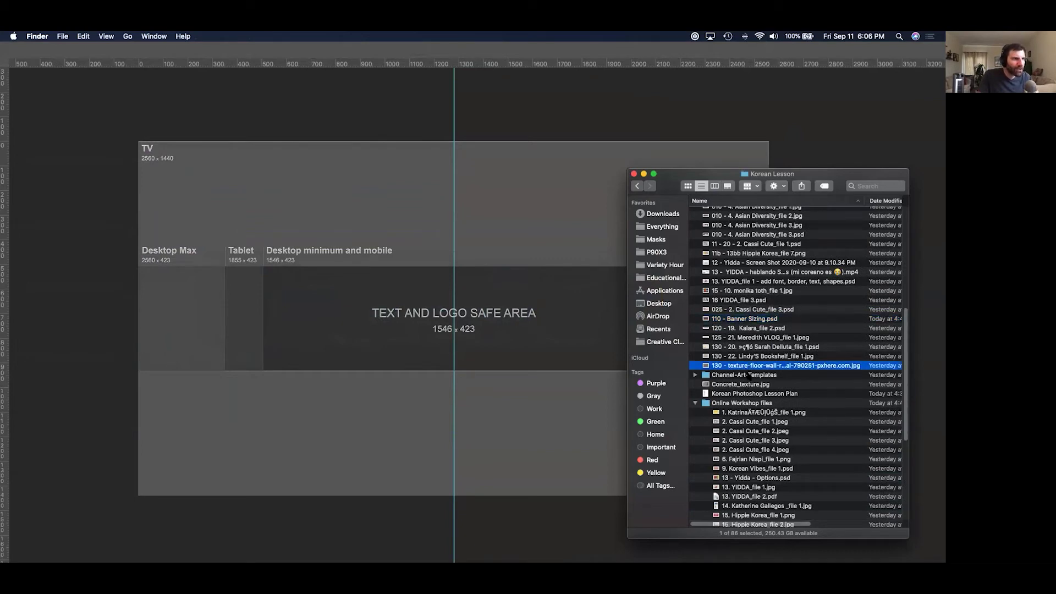
click(749, 375)
key(Right)
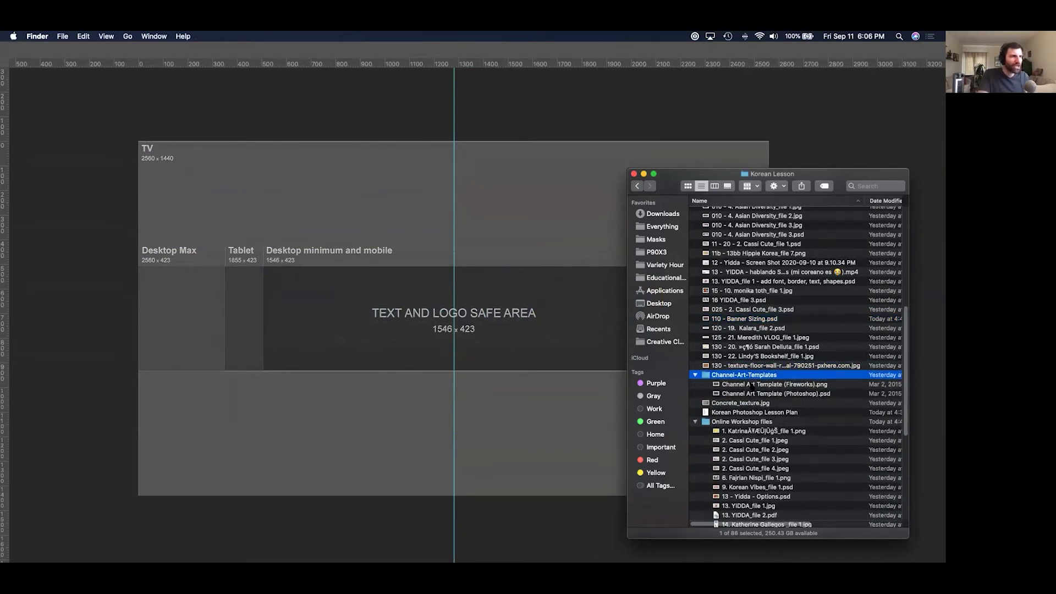
key(super+Tab)
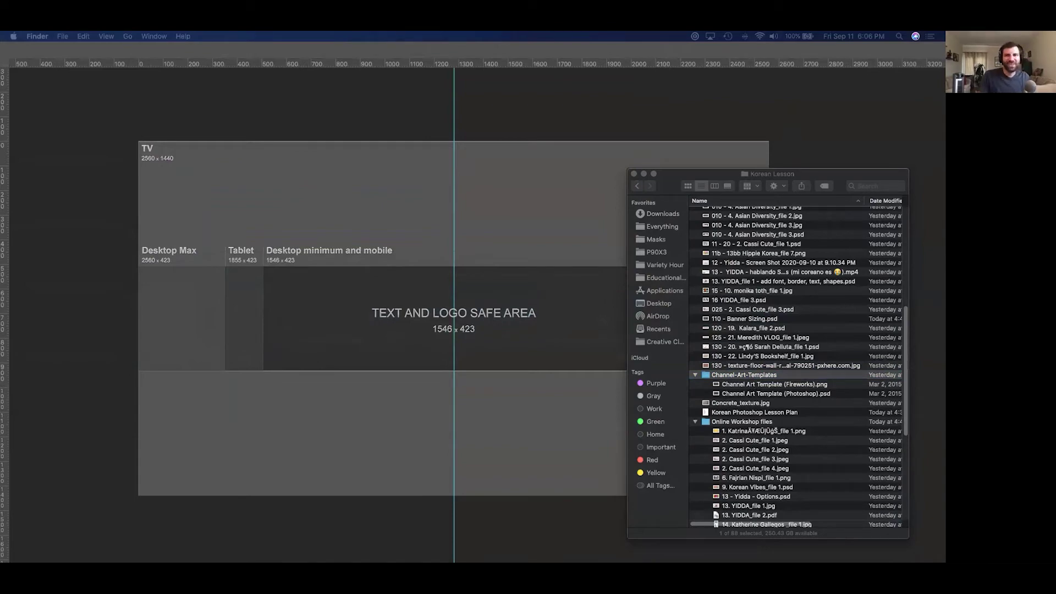
Search 'channel art template youtube photoshop' and open three results in background tabs.
drag(945, 269, 541, 158)
text(channel art t)
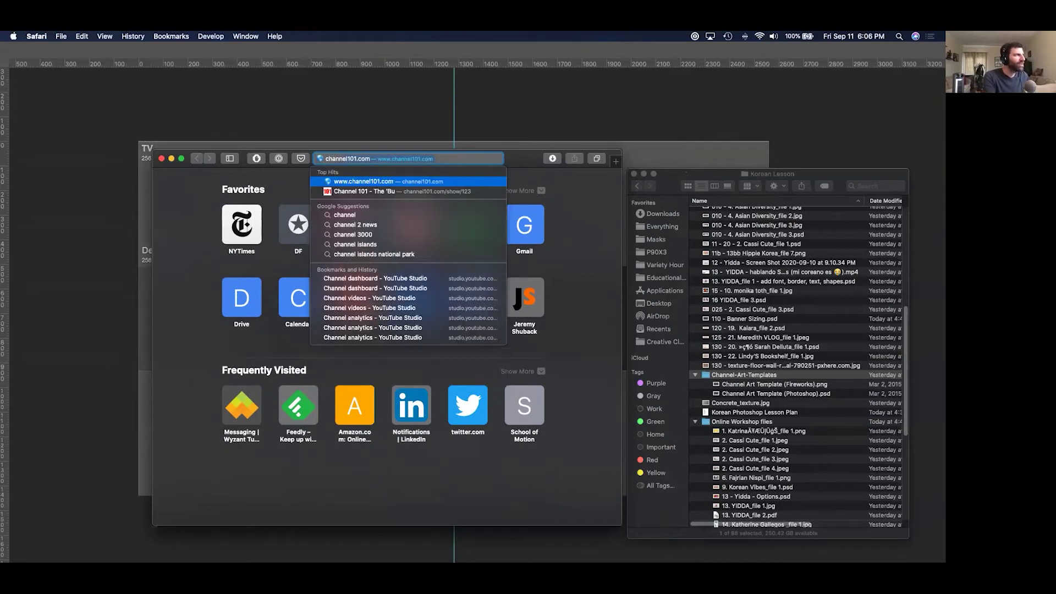
text(emplat)
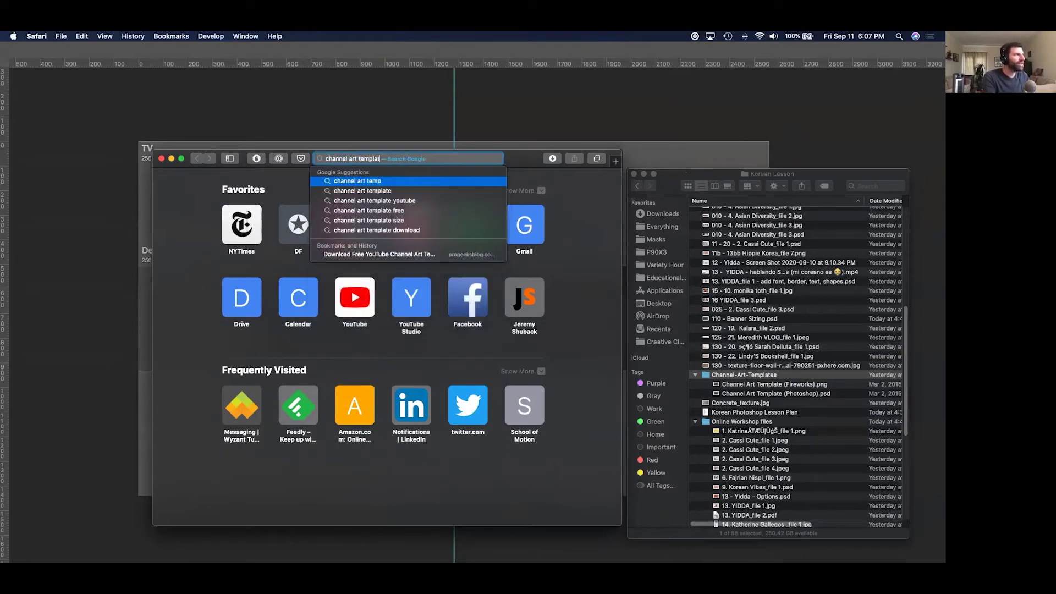
text(e youtube)
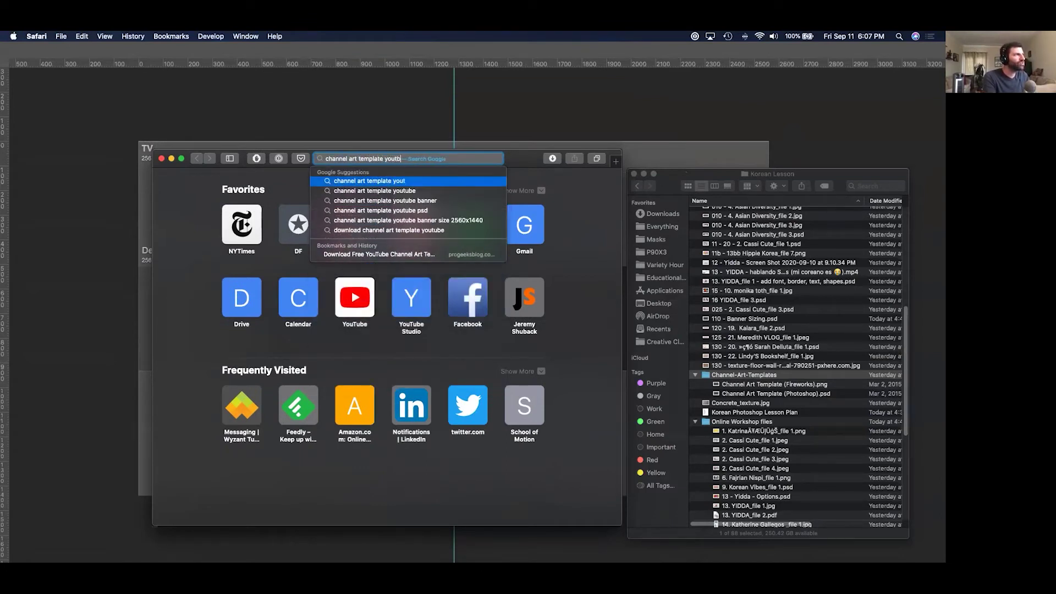
text( photoshop)
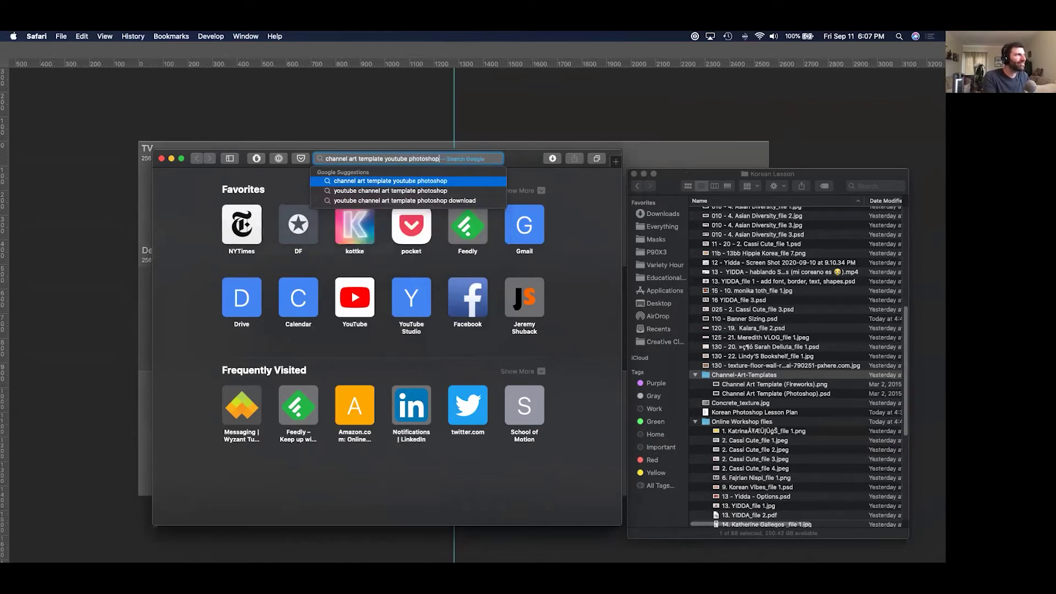
key(Return)
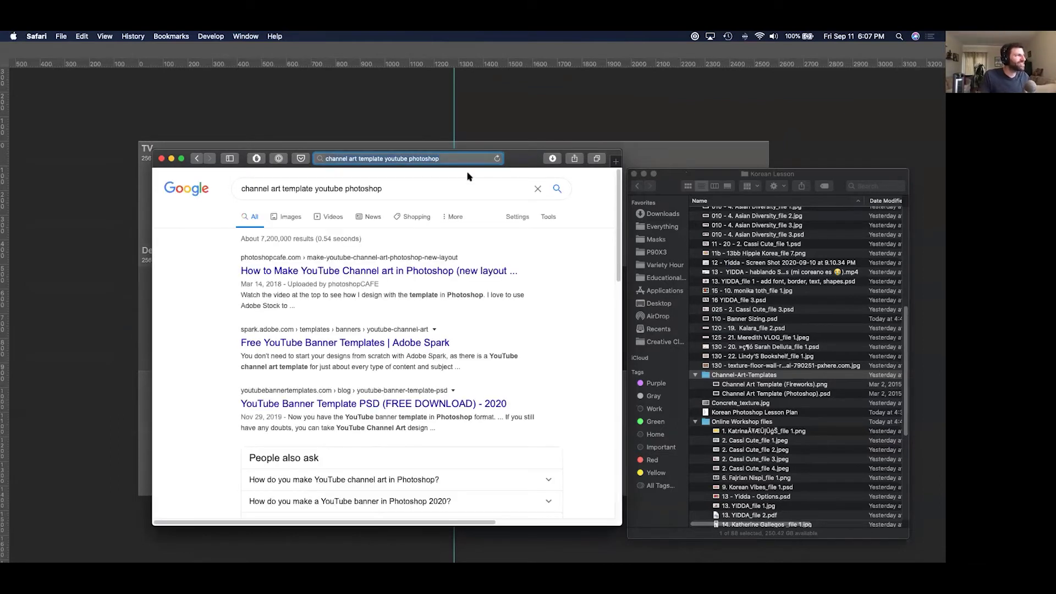
super+click(431, 271)
super+click(431, 354)
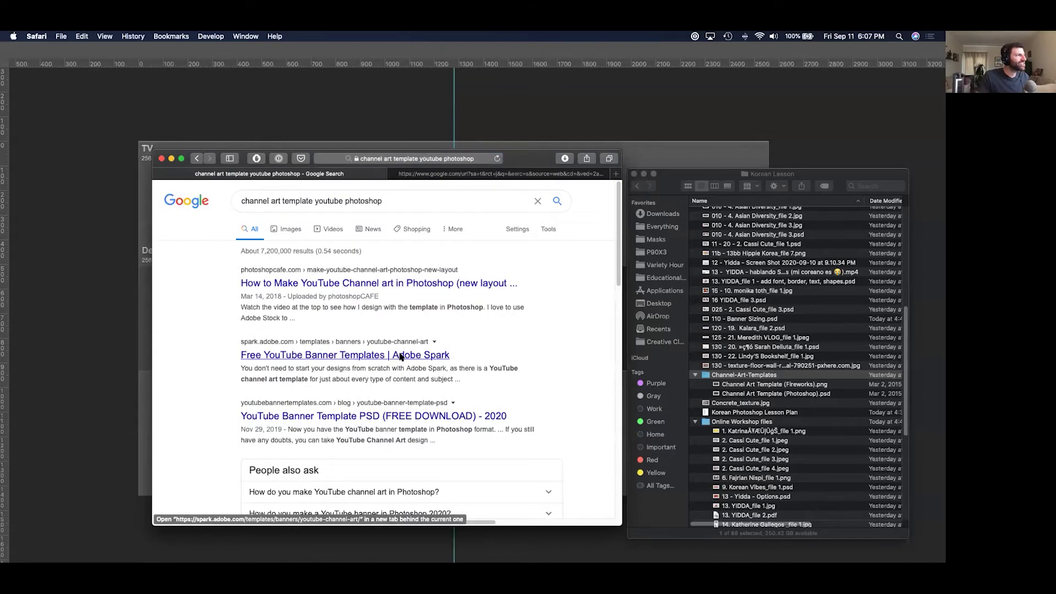
super+click(432, 416)
Skim the PhotoshopCafe channel art guide, then close the remaining browser tabs.
scroll(455, 363, down, 5)
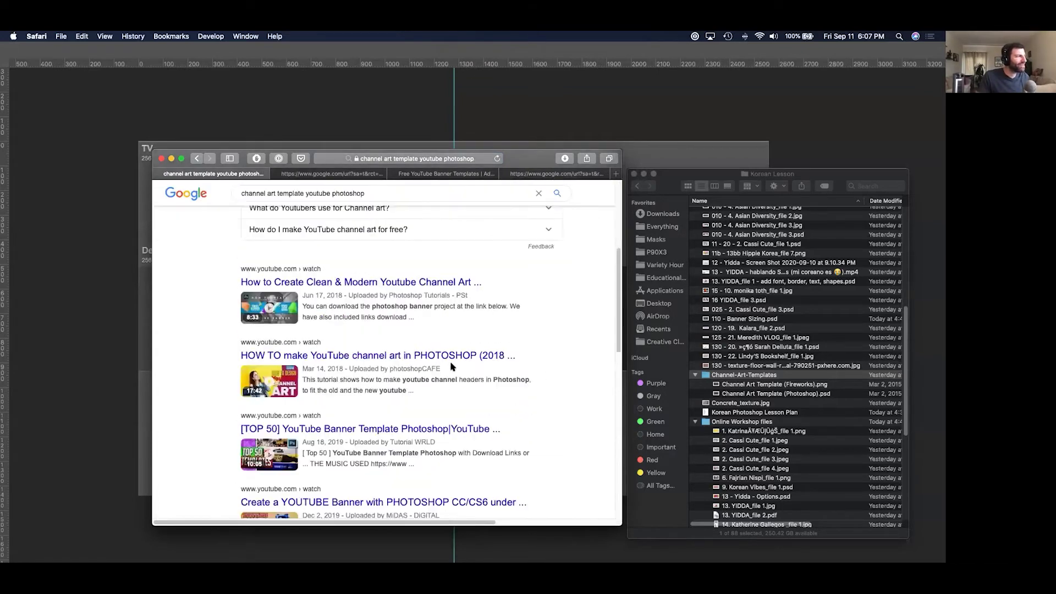
key(super+w)
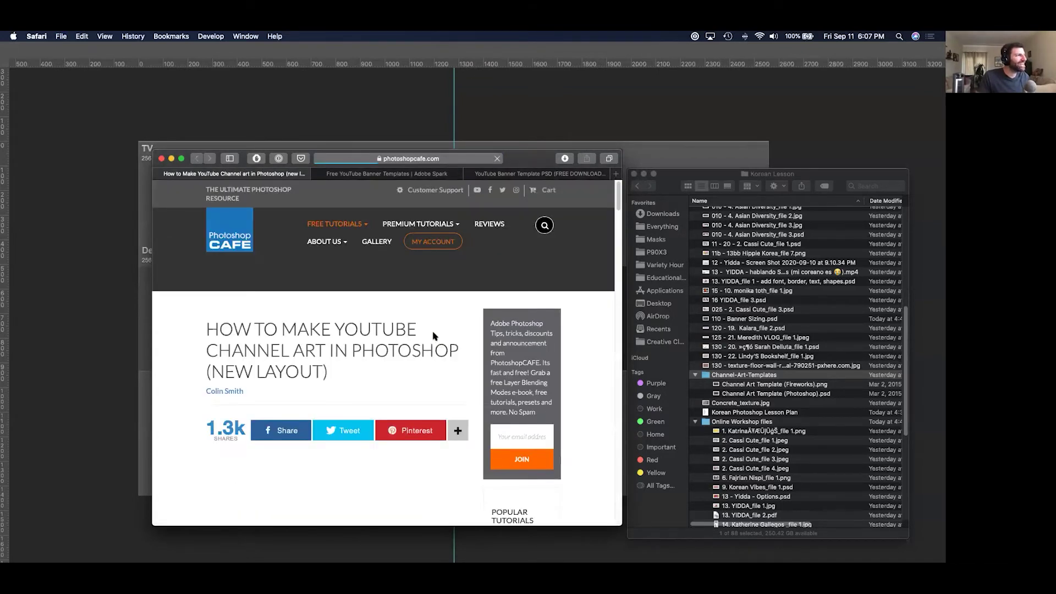
scroll(443, 339, down, 10)
scroll(412, 183, down, 10)
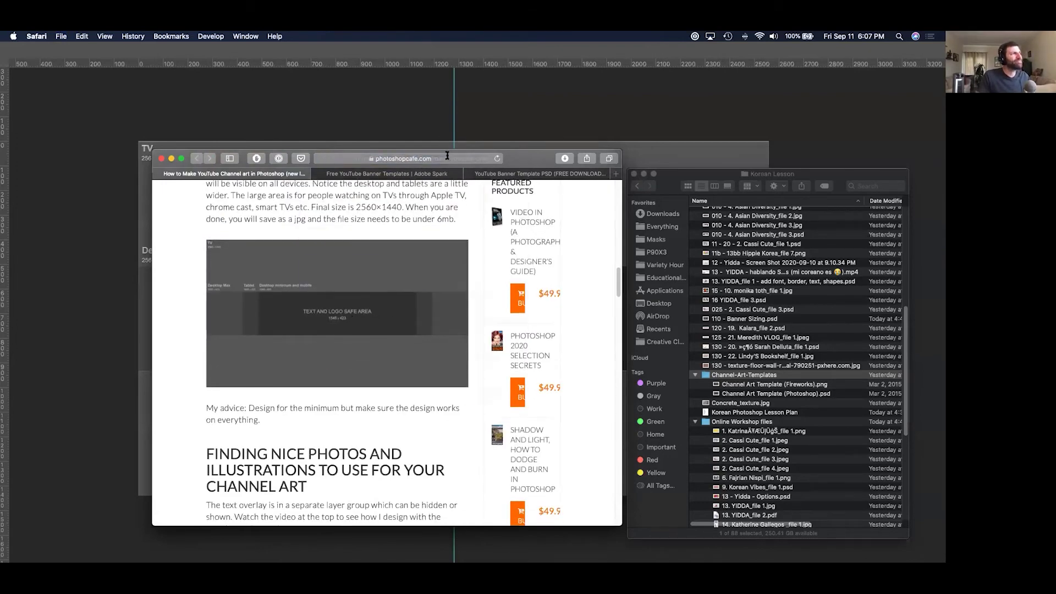
click(446, 159)
key(super+w)
key(super+w)
key(super+w)
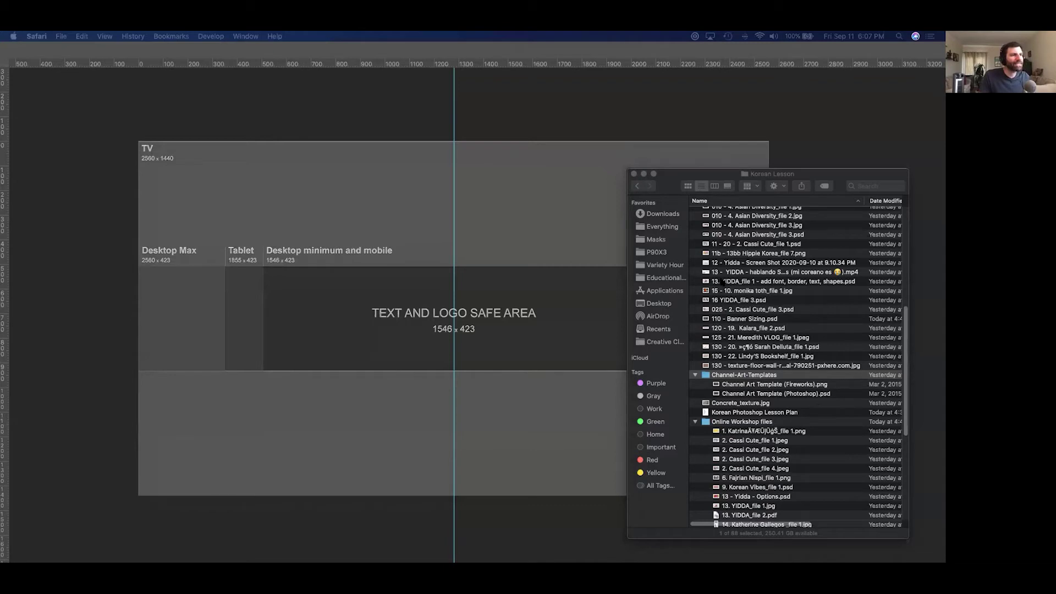
Move aside and close the Korean Lesson Finder window.
click(693, 223)
drag(630, 177, 677, 264)
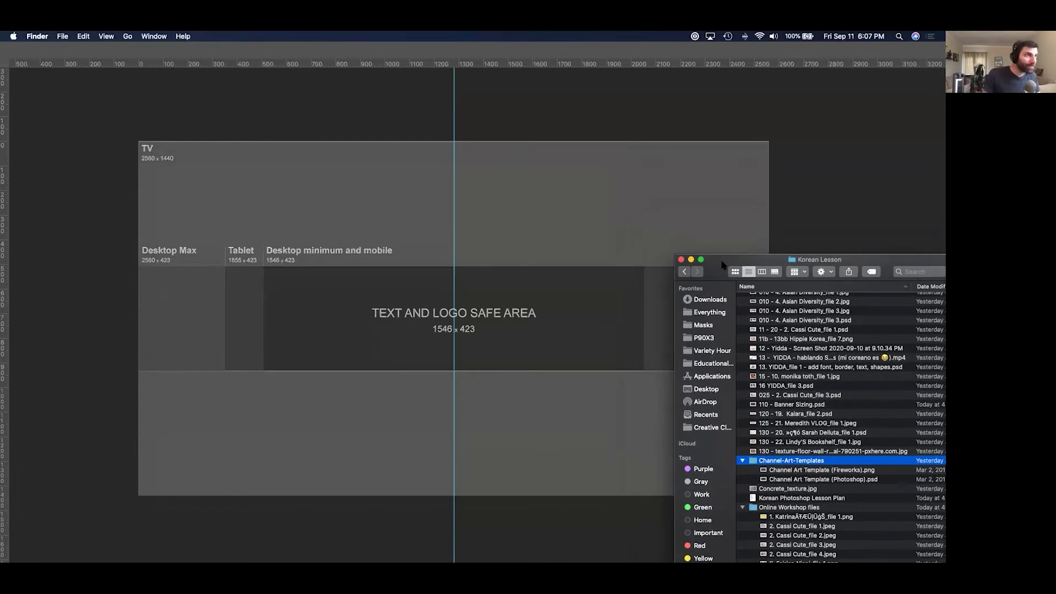
click(681, 260)
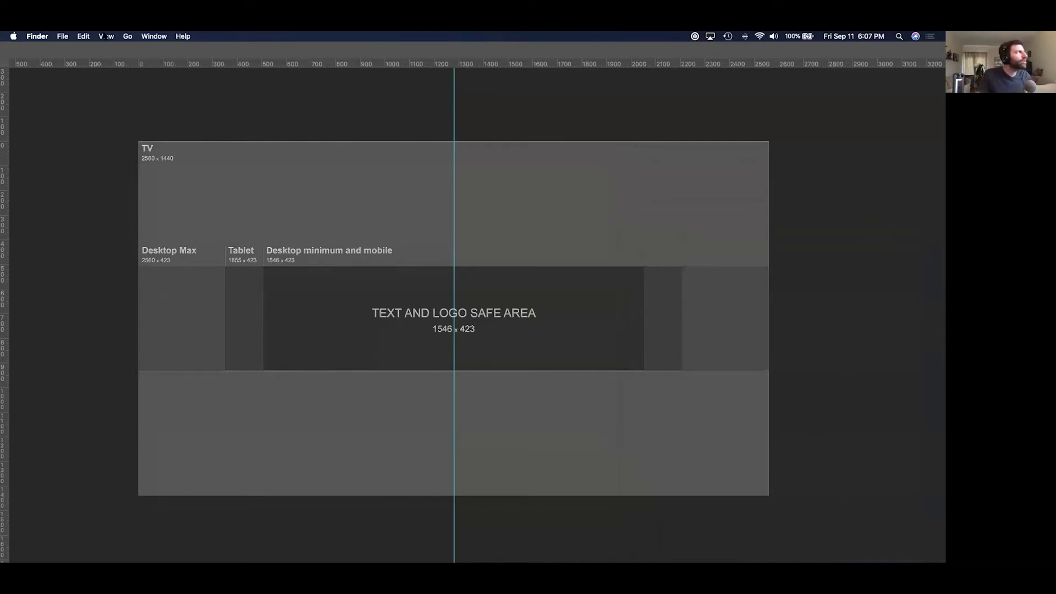
Reopen Korean Lesson from Go > Recent Folders, close it again, and return to Photoshop.
click(66, 37)
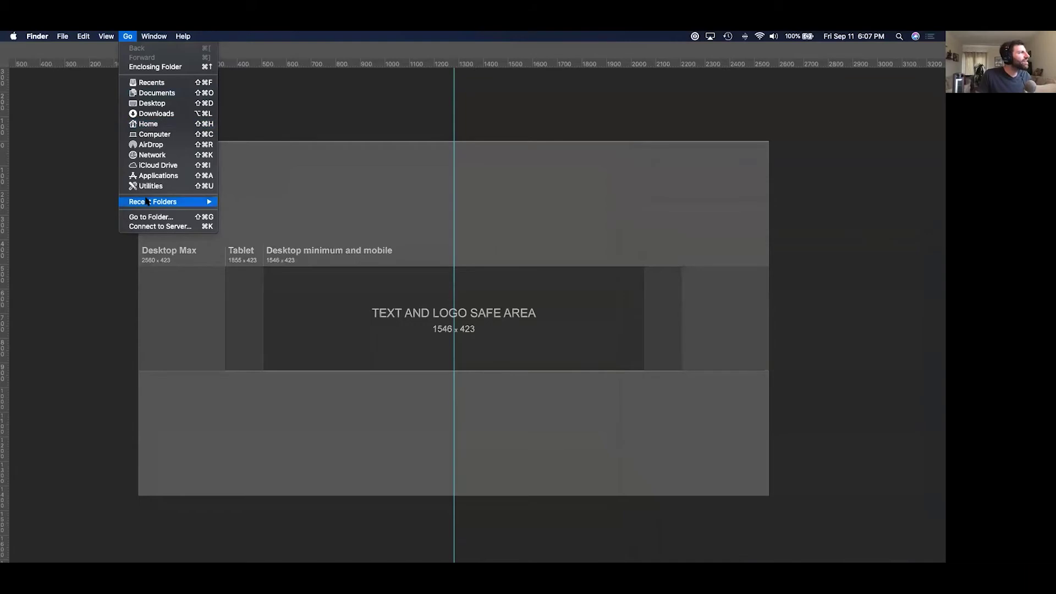
mouse_move(189, 203)
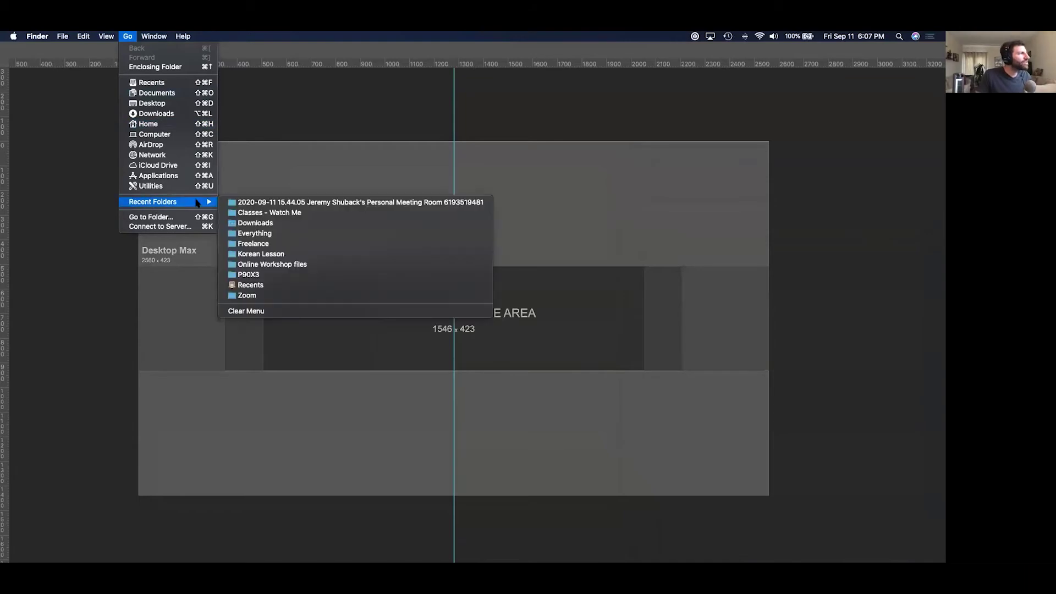
click(287, 254)
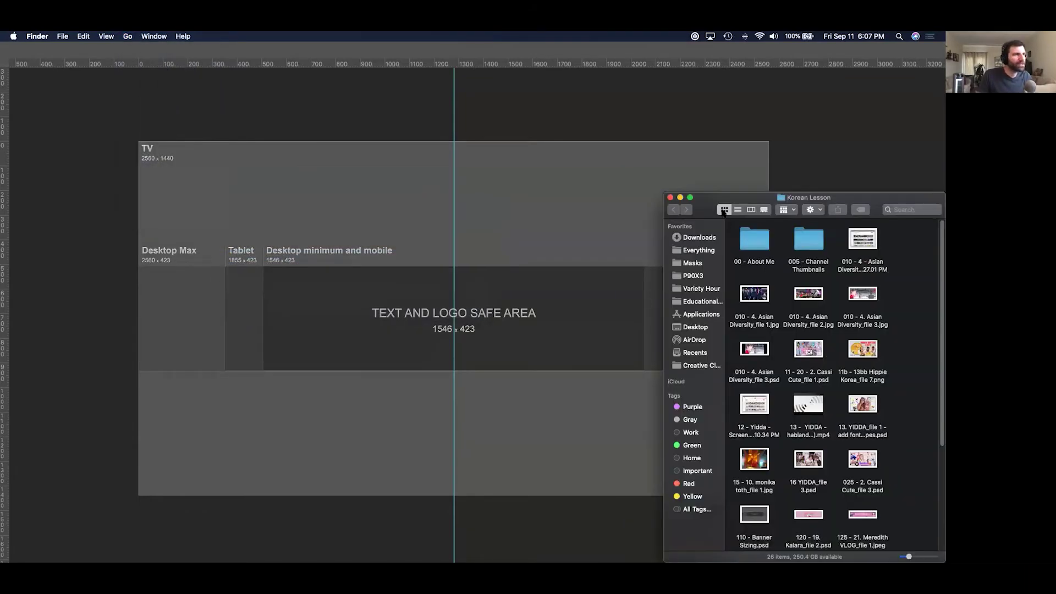
click(738, 210)
key(super+w)
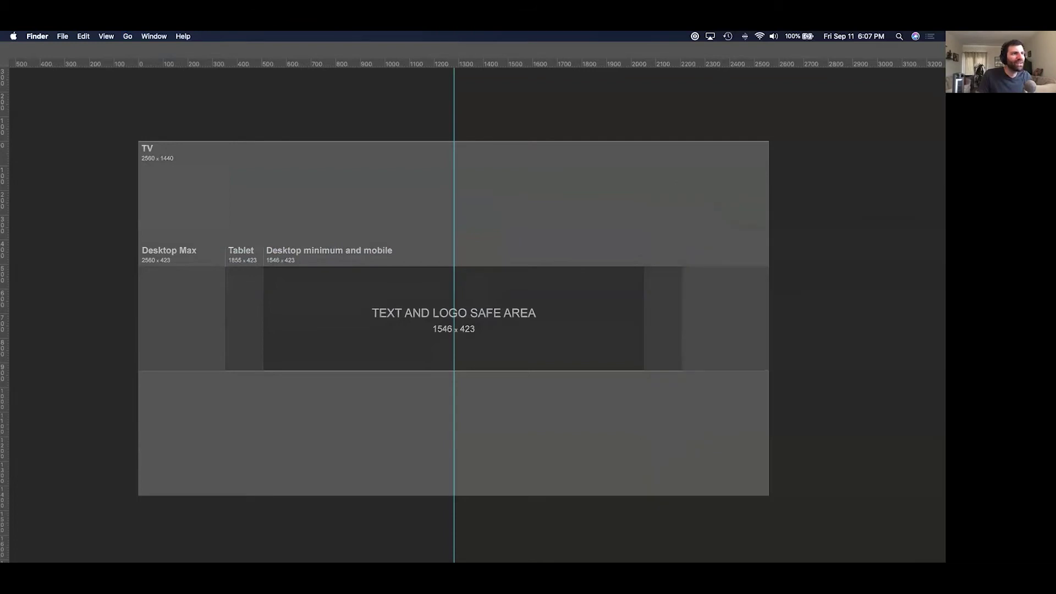
click(552, 236)
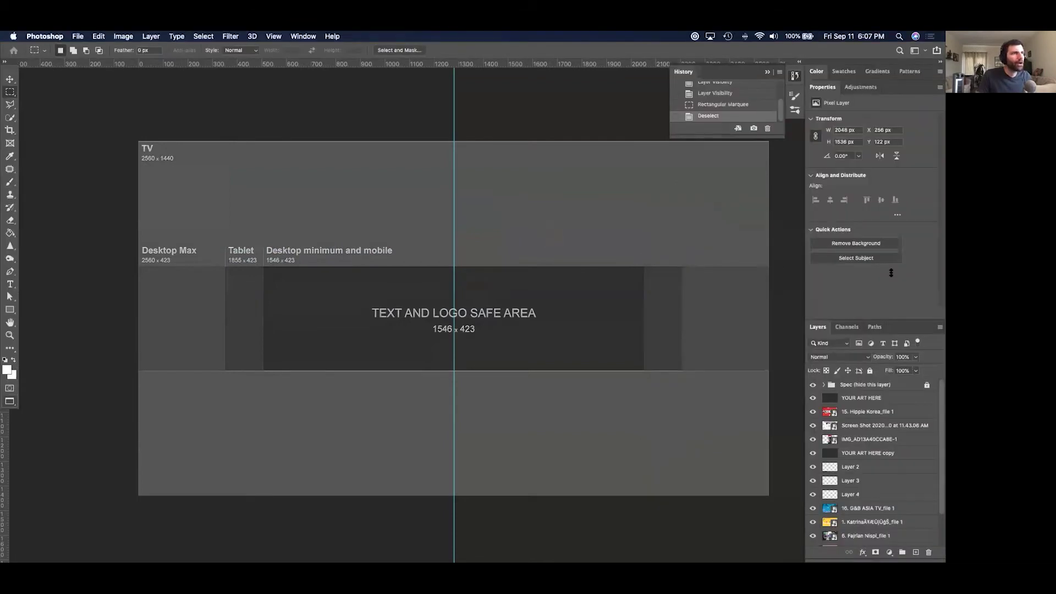
Hide YOUR ART HERE, drag the old centre guide away, and add a vertical guide at about 512 px.
double_click(823, 87)
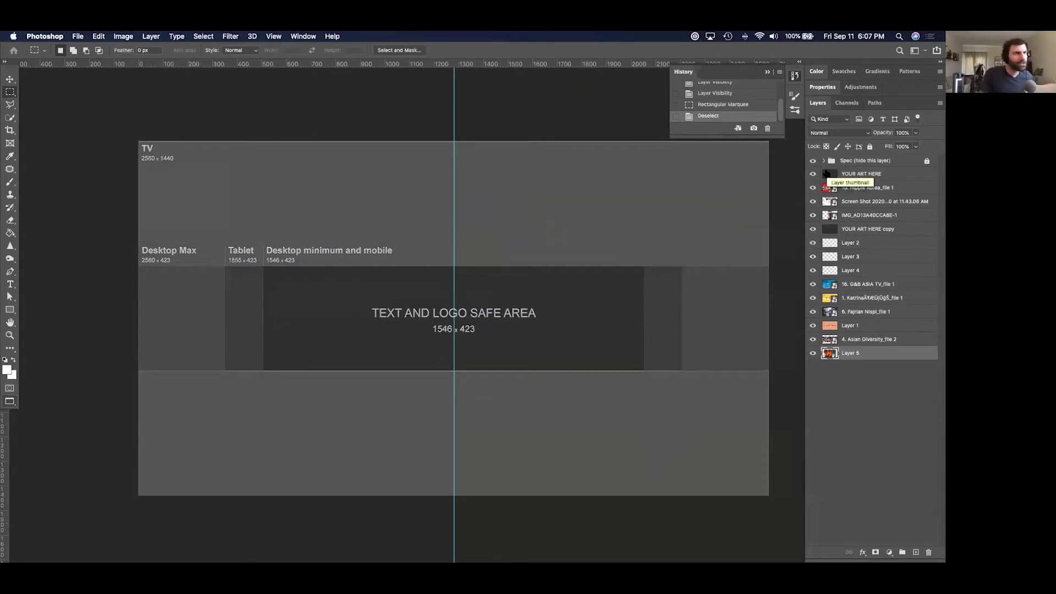
click(813, 174)
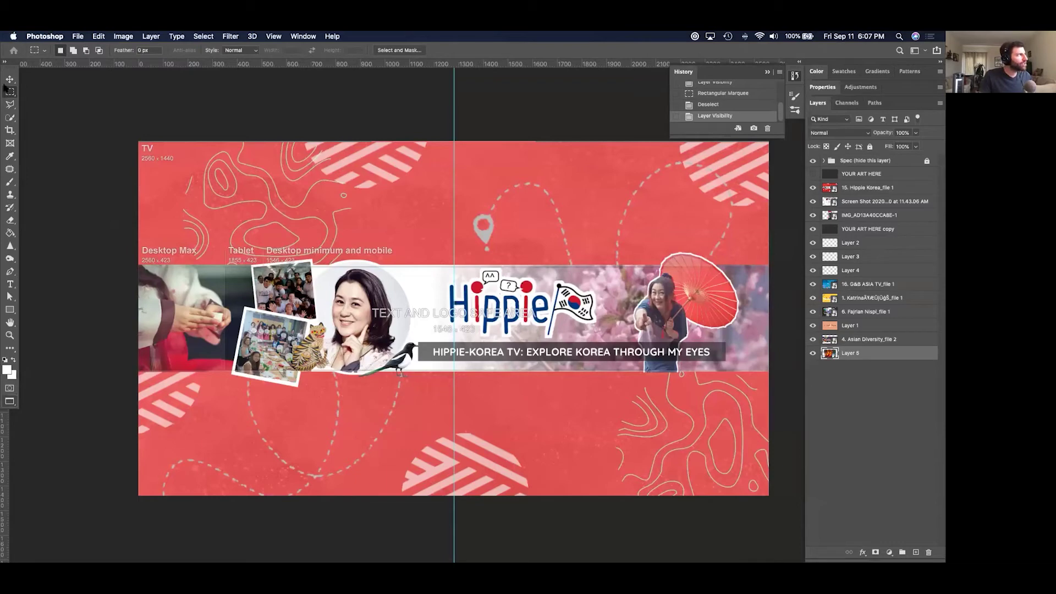
click(9, 79)
drag(455, 203, 5, 202)
click(812, 174)
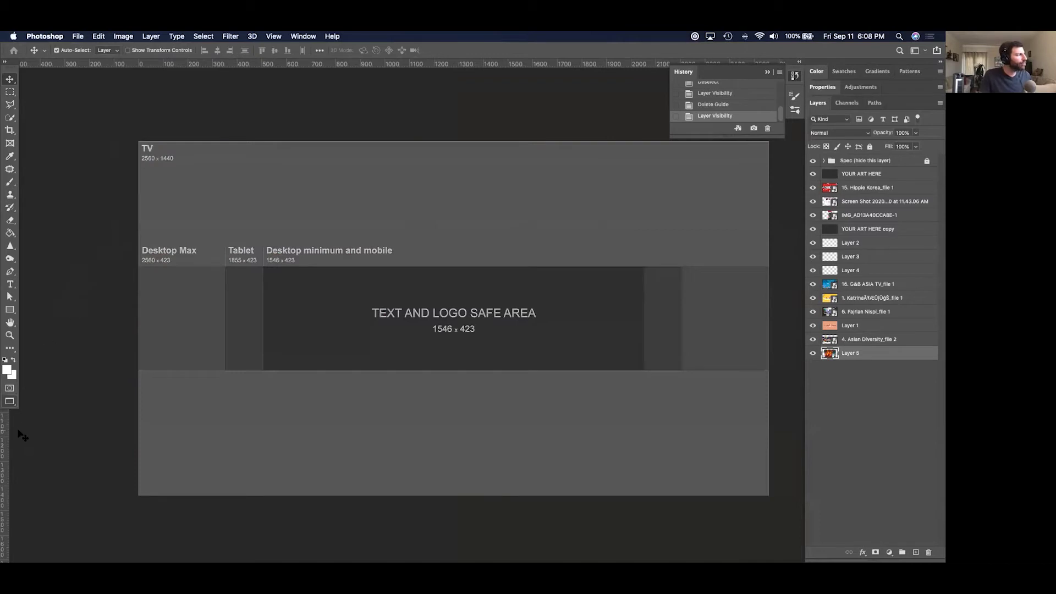
drag(5, 438, 264, 409)
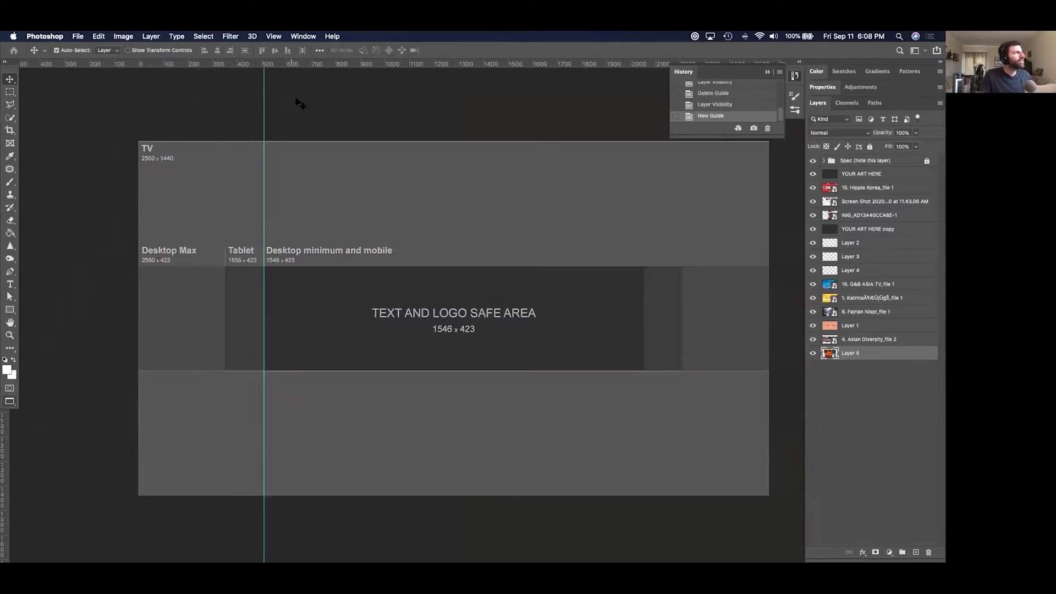
Return to standard screen mode and toggle the rulers off and back on.
key(f)
key(f)
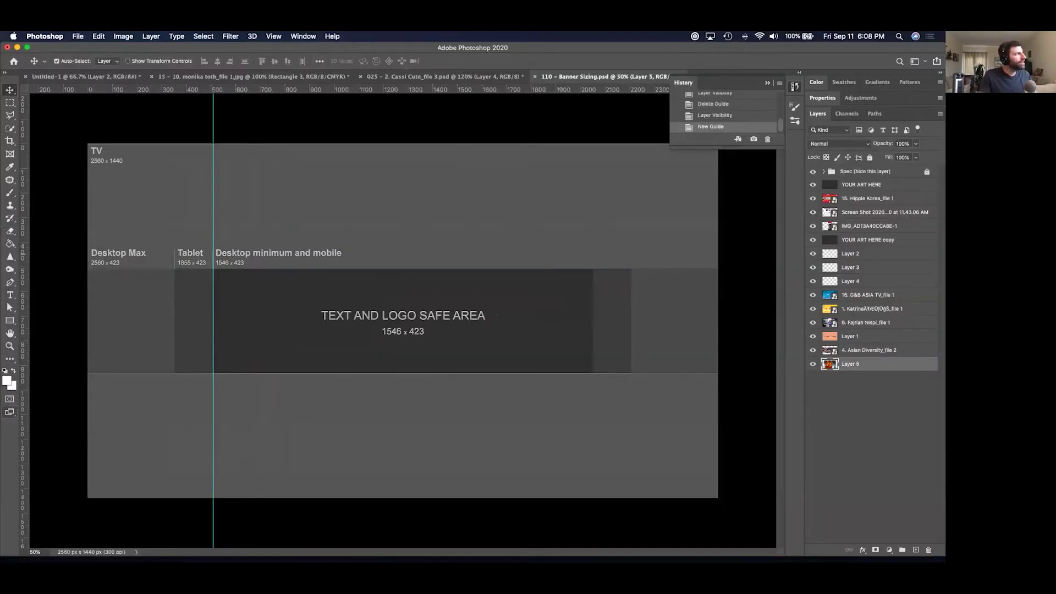
click(303, 36)
mouse_move(274, 36)
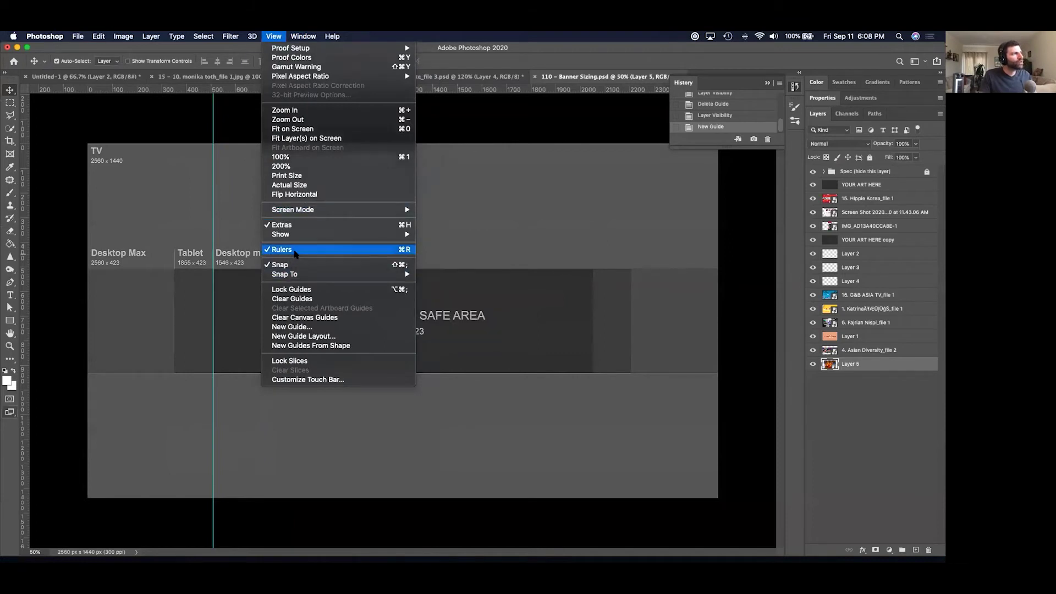
click(296, 251)
key(super+r)
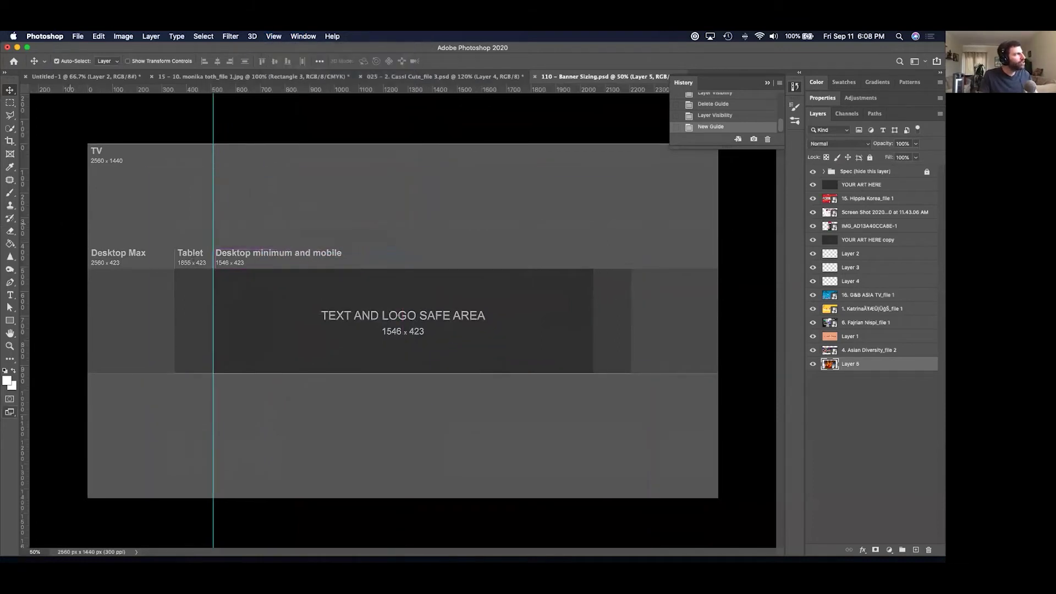
Add vertical guides at 2055 px, 348 px and the tablet's right edge, toggling guides to compare.
drag(22, 210, 594, 305)
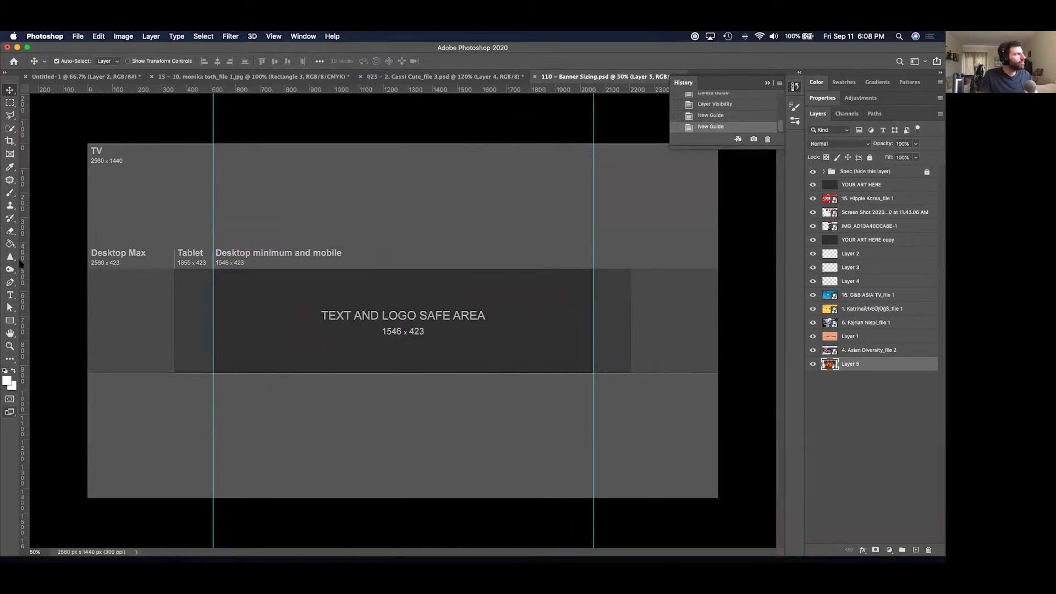
drag(24, 270, 173, 290)
drag(24, 279, 631, 362)
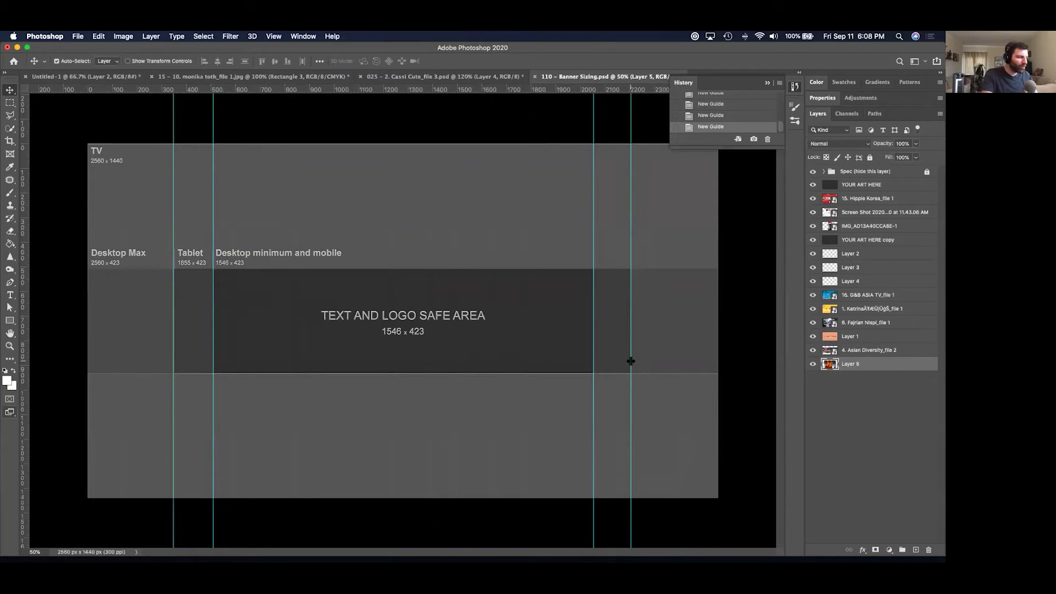
key(super+semicolon)
key(super+semicolon)
key(super+semicolon)
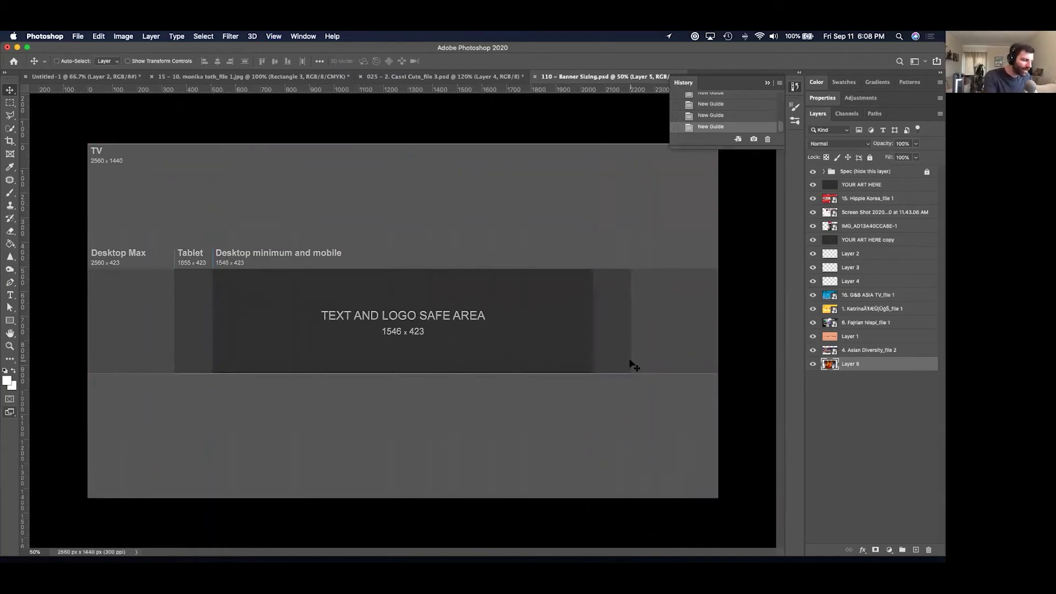
key(super+semicolon)
key(super+semicolon)
key(super+semicolon)
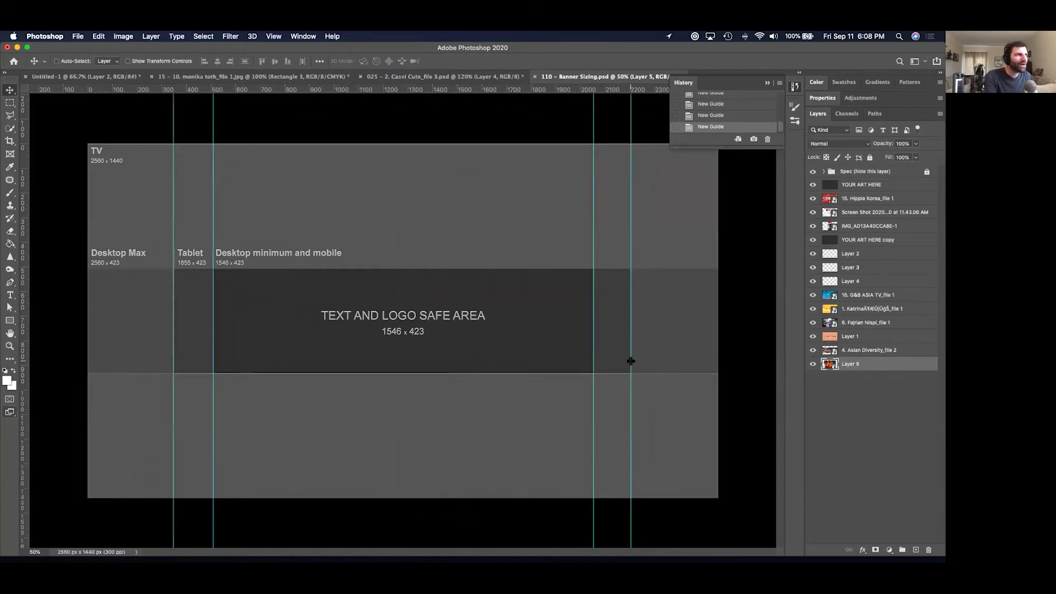
key(super+semicolon)
key(super+semicolon)
key(super+semicolon)
key(super+semicolon)
key(super+semicolon)
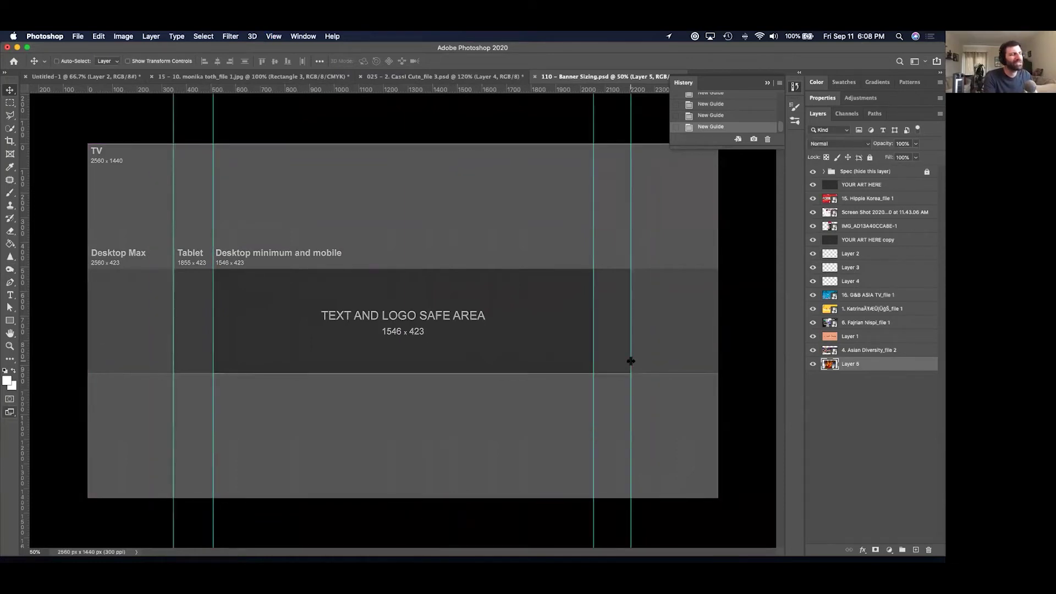
key(super+semicolon)
key(super+semicolon)
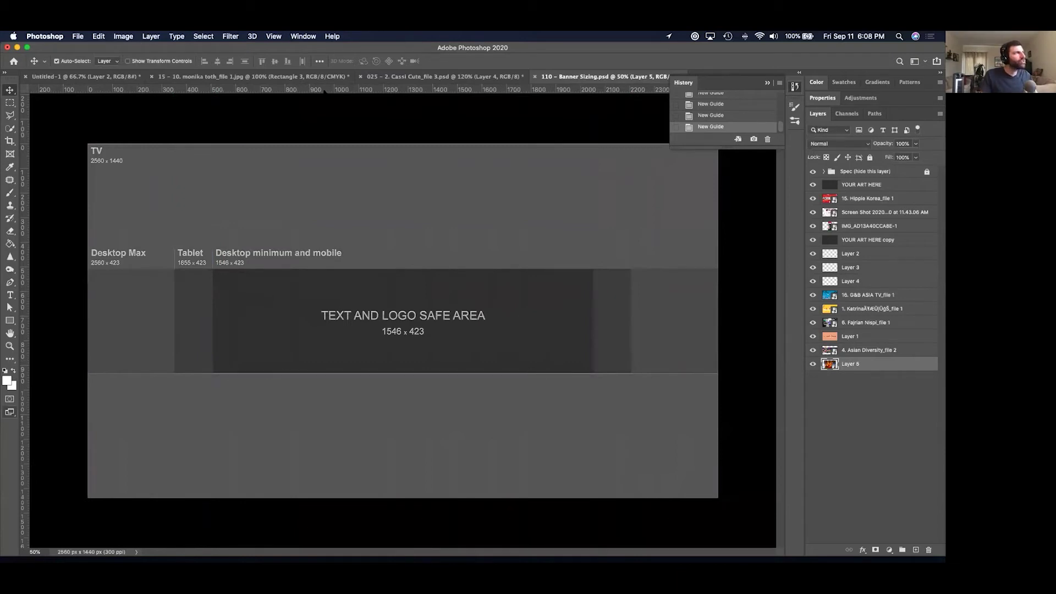
key(super+semicolon)
Add horizontal guides at 507 and 924 px, then hide YOUR ART HERE and the guides.
drag(325, 90, 362, 268)
drag(374, 89, 415, 372)
key(super+semicolon)
key(super+semicolon)
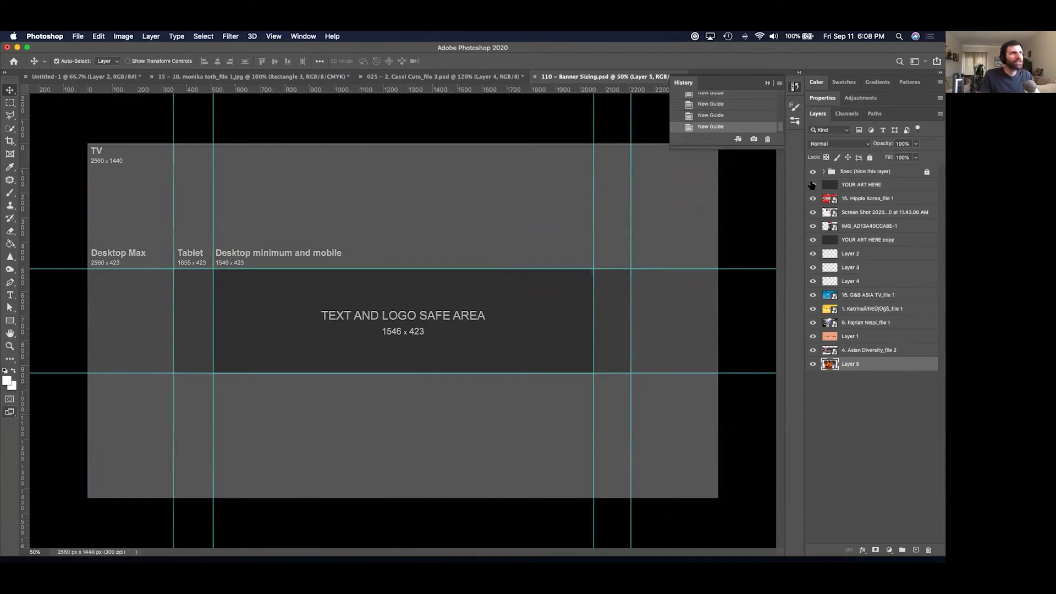
click(812, 185)
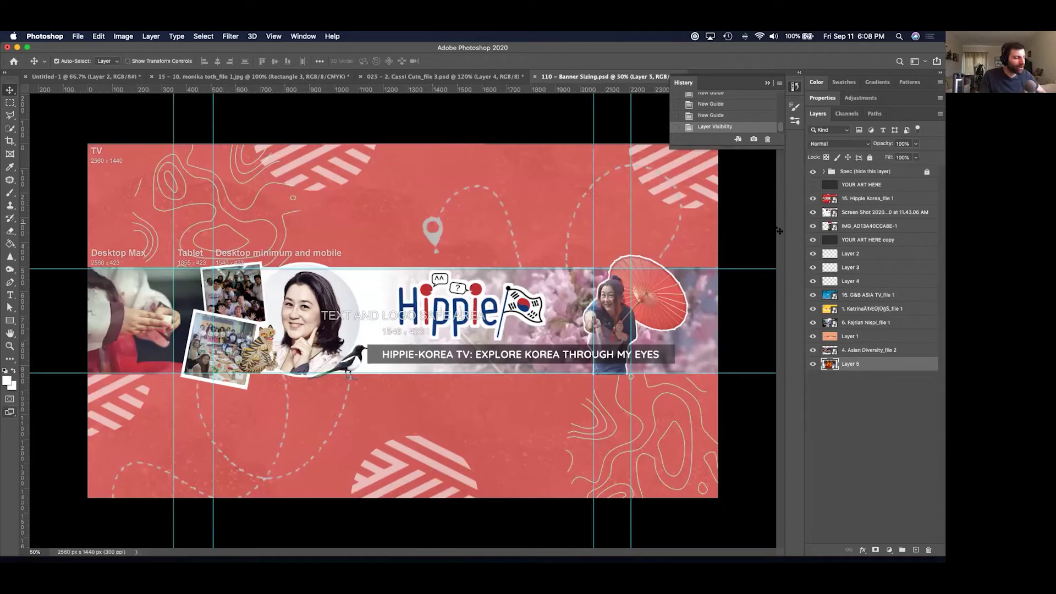
key(super+semicolon)
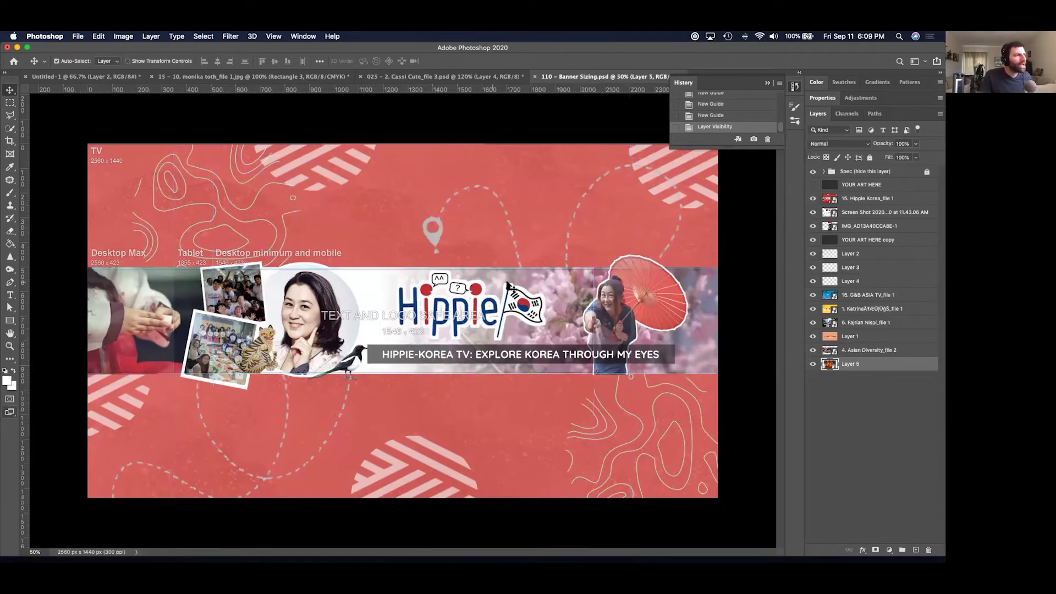
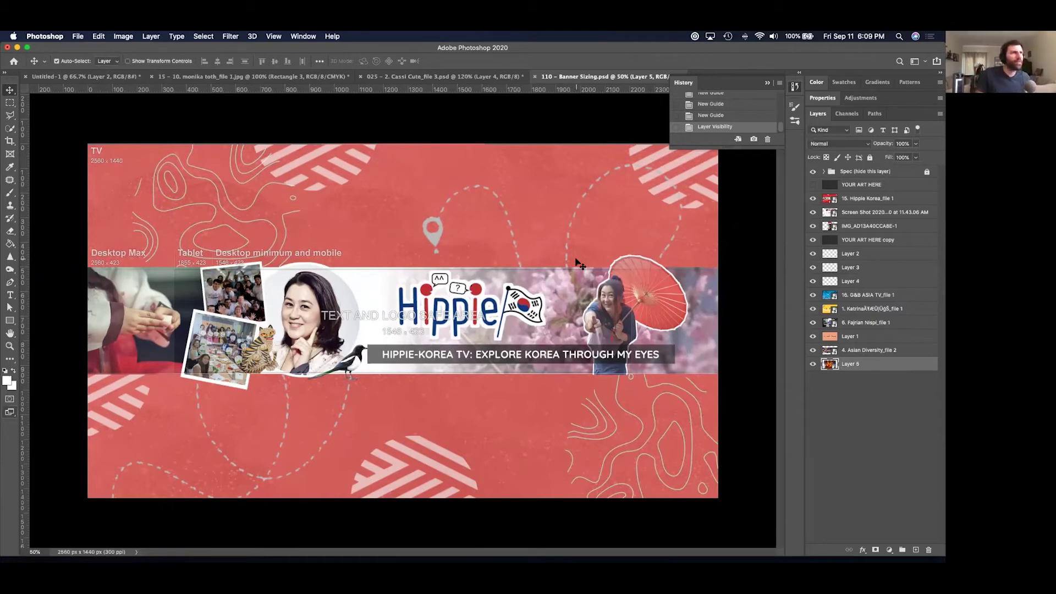
Show the guides and select everything outside the desktop-minimum safe area.
key(super+semicolon)
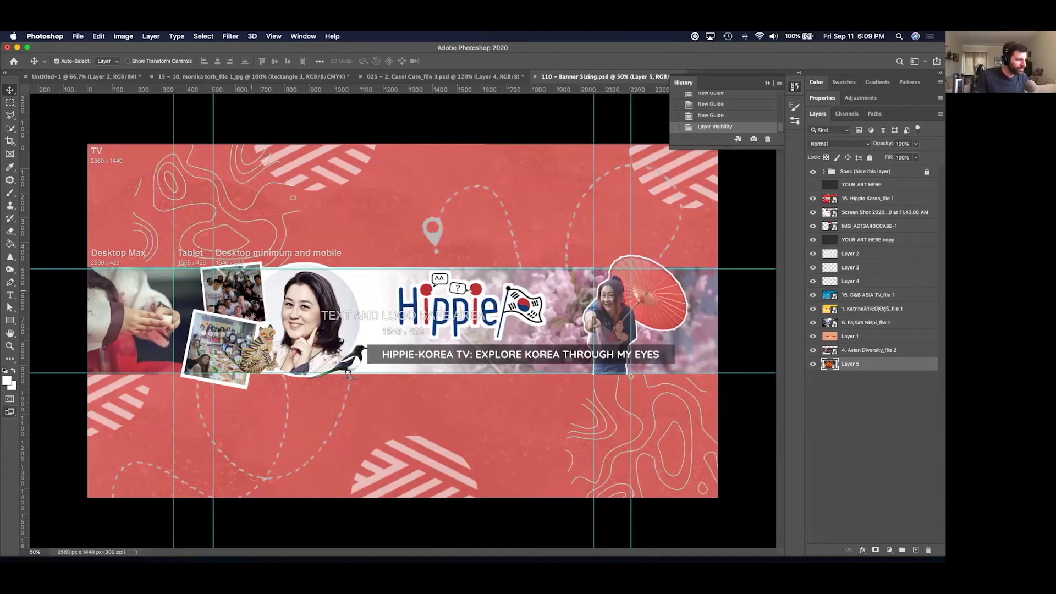
key(m)
drag(213, 269, 593, 373)
key(super+shift+i)
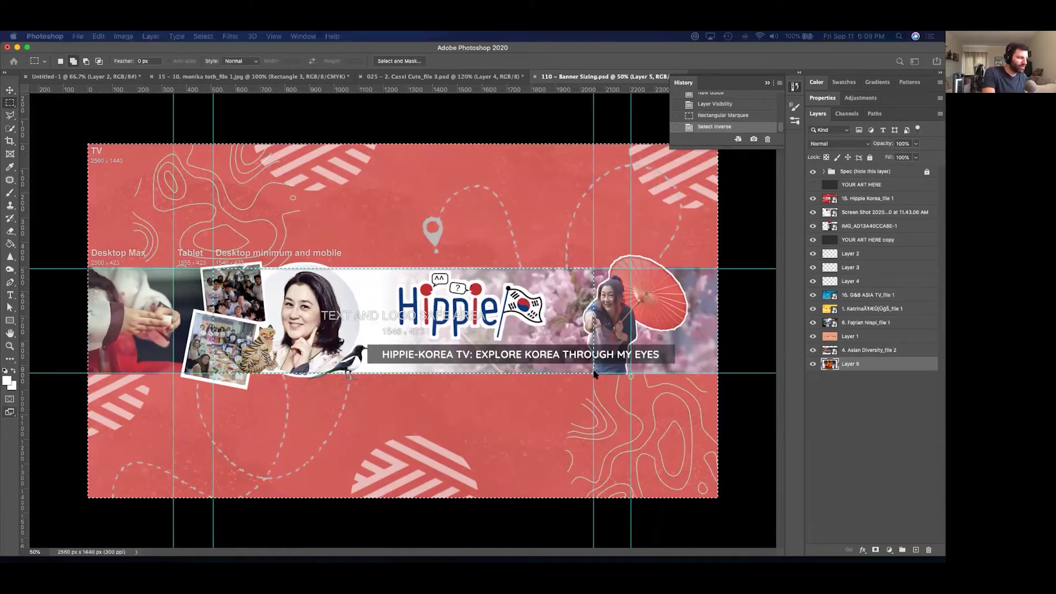
Fill a new layer white outside the safe area, place it below the spec labels, and refill it black.
key(super+shift+alt+n)
key(alt+BackSpace)
key(super+shift+bracketright)
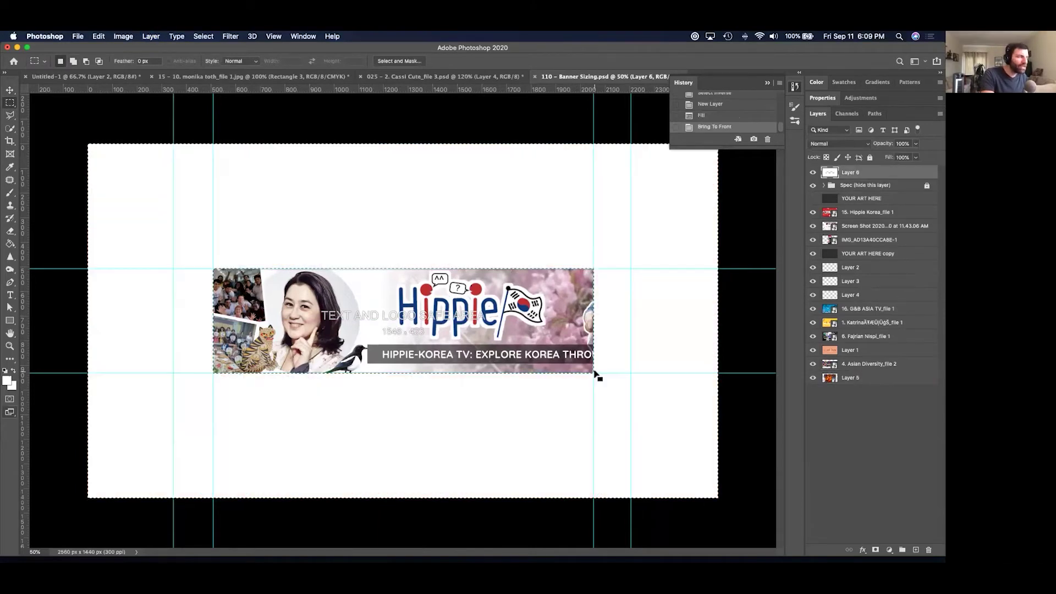
key(super+bracketleft)
key(super+bracketleft)
key(super+bracketleft)
key(super+bracketright)
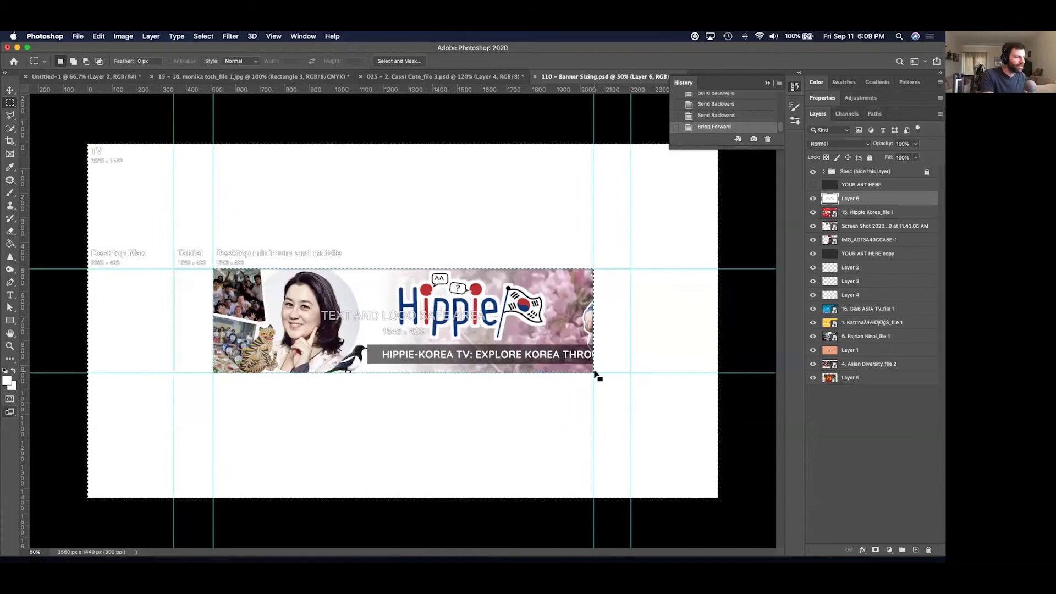
key(x)
key(alt+BackSpace)
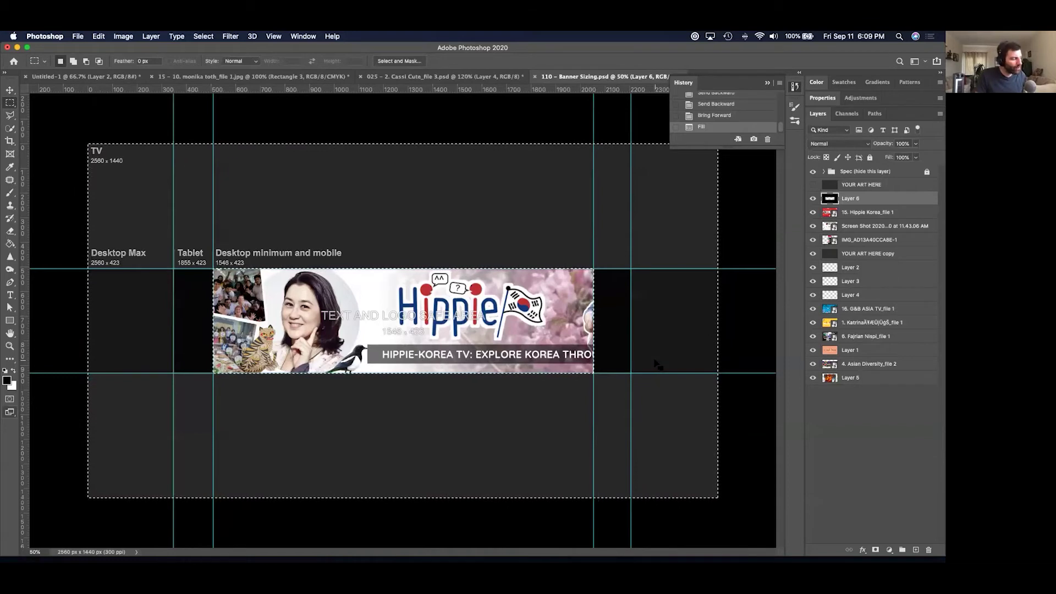
Deselect and delete the temporary mask layer.
key(super+d)
key(v)
key(Delete)
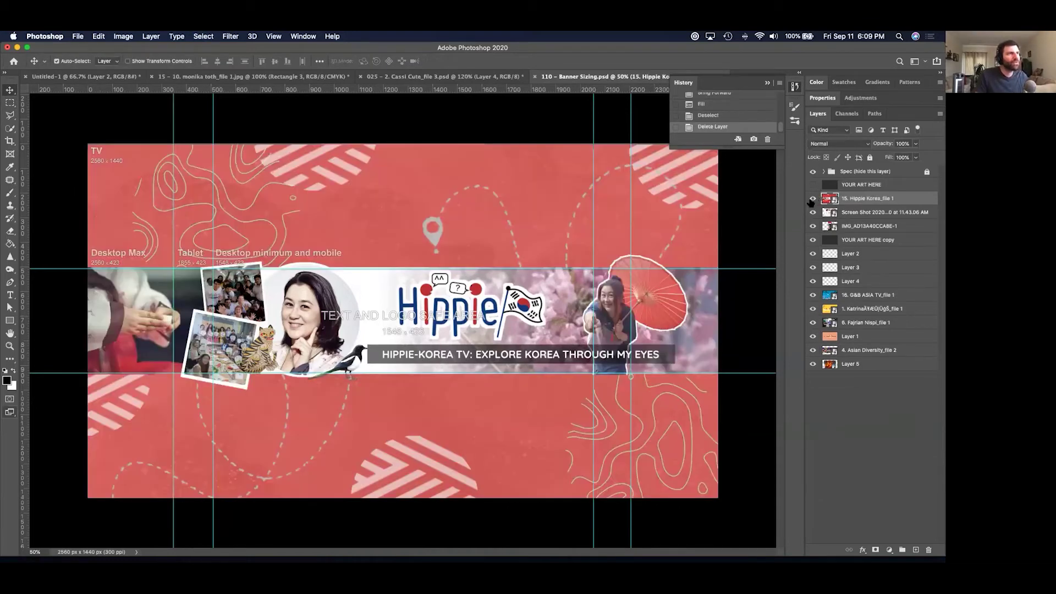
Hide the banner, desktop screenshot and spec layers to compare mockups, then show the Hippie Korea banner again.
click(812, 199)
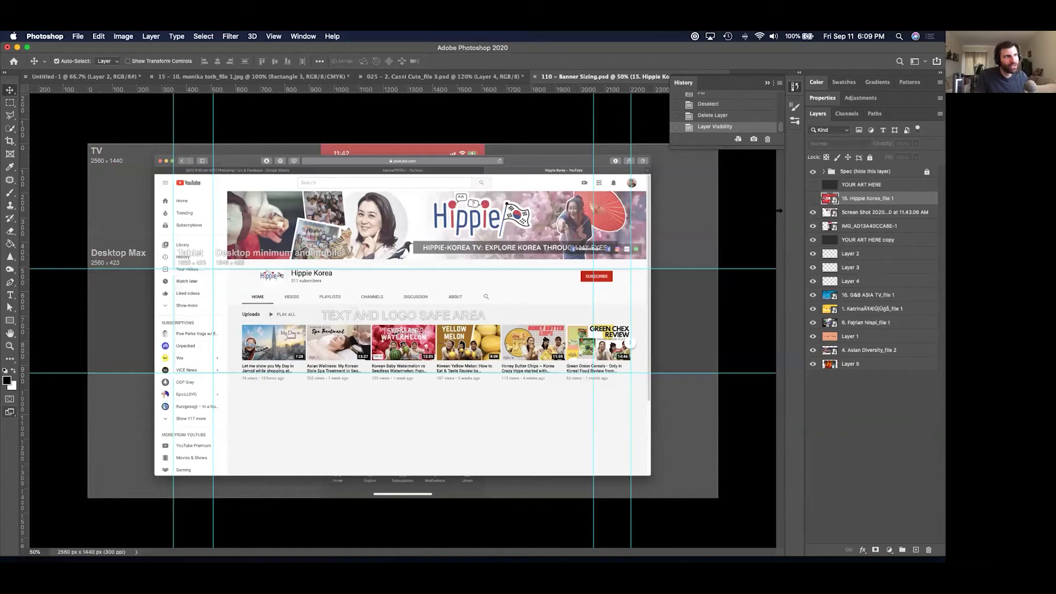
click(812, 212)
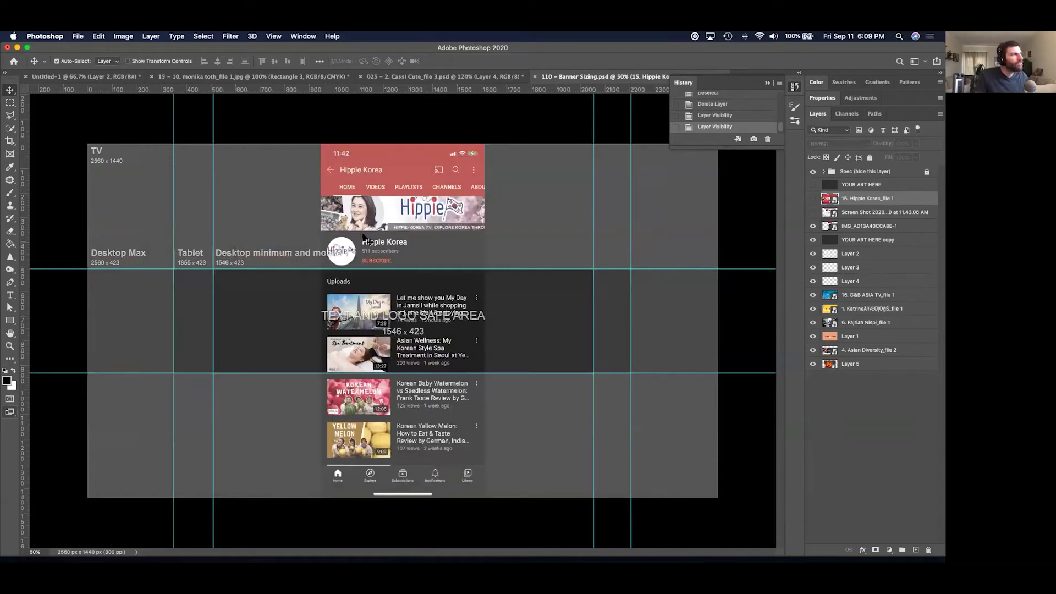
click(812, 173)
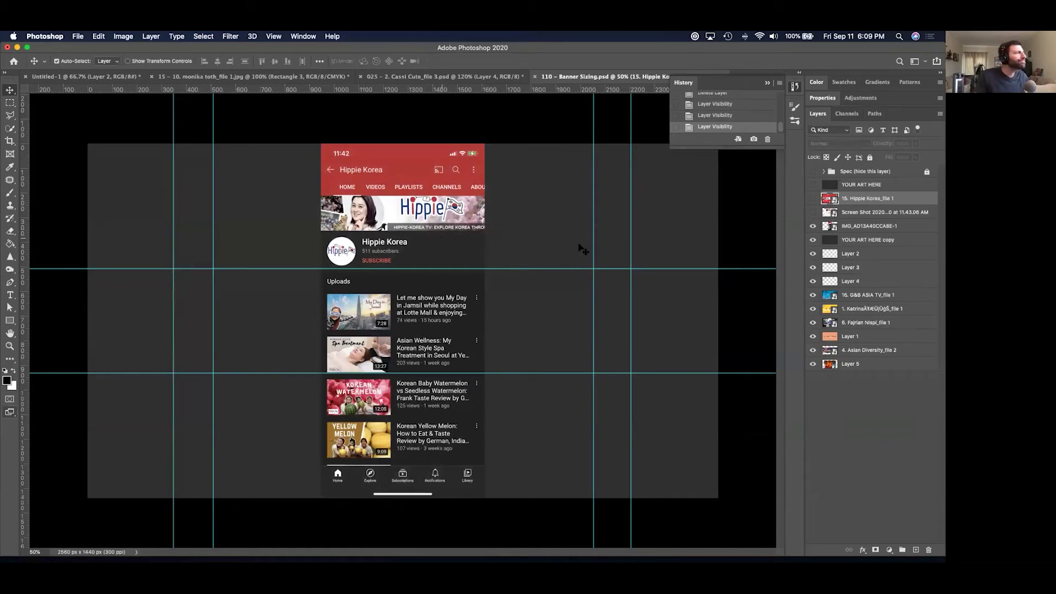
click(813, 198)
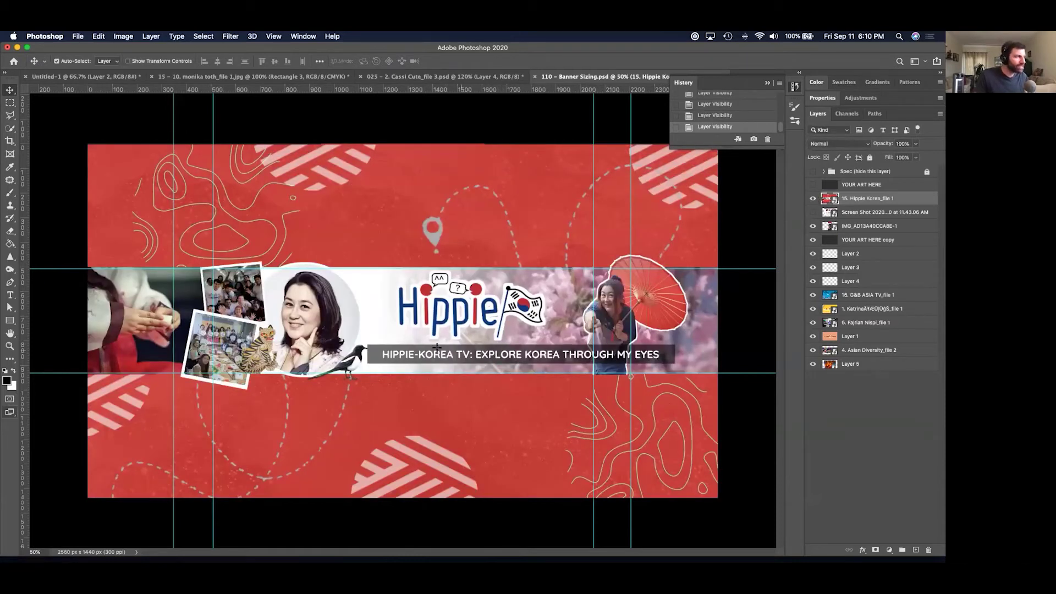
Copy the caption bar to a new layer and scale it to 73.82%, then delete the copy, banner and screenshot layers.
key(m)
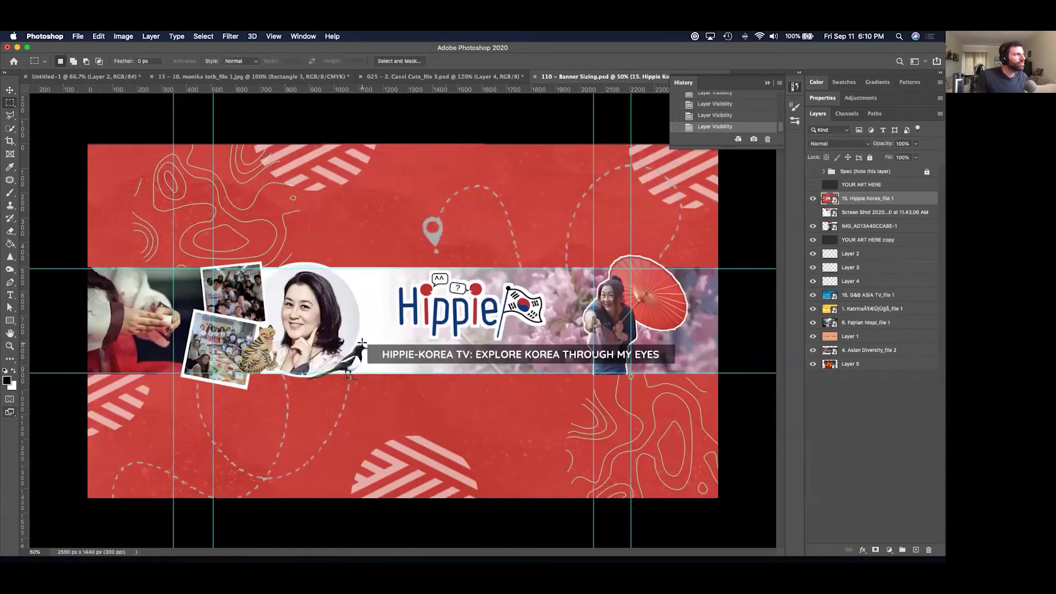
drag(367, 344, 676, 365)
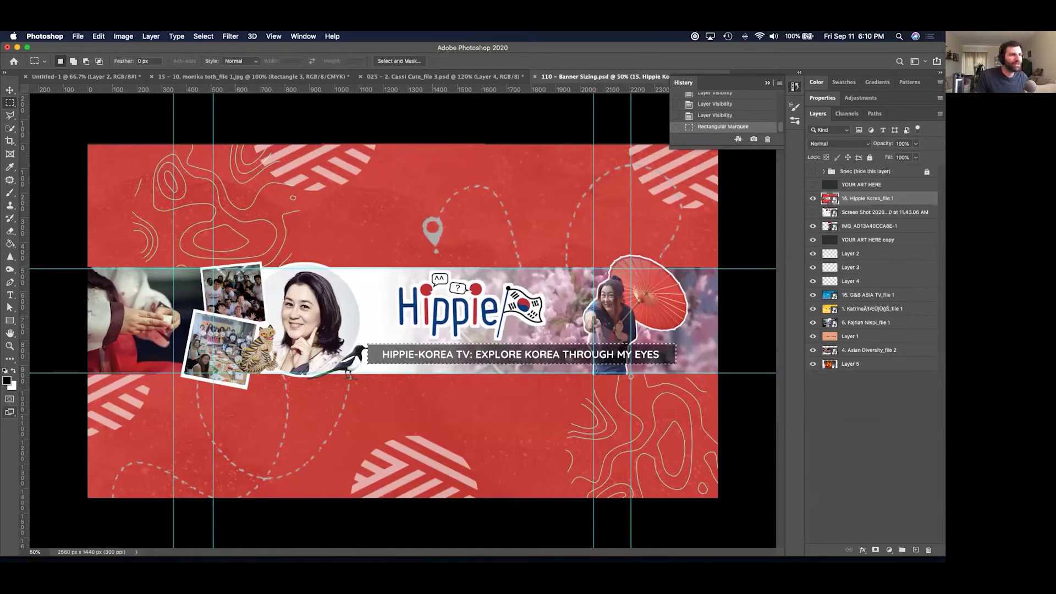
key(super+v)
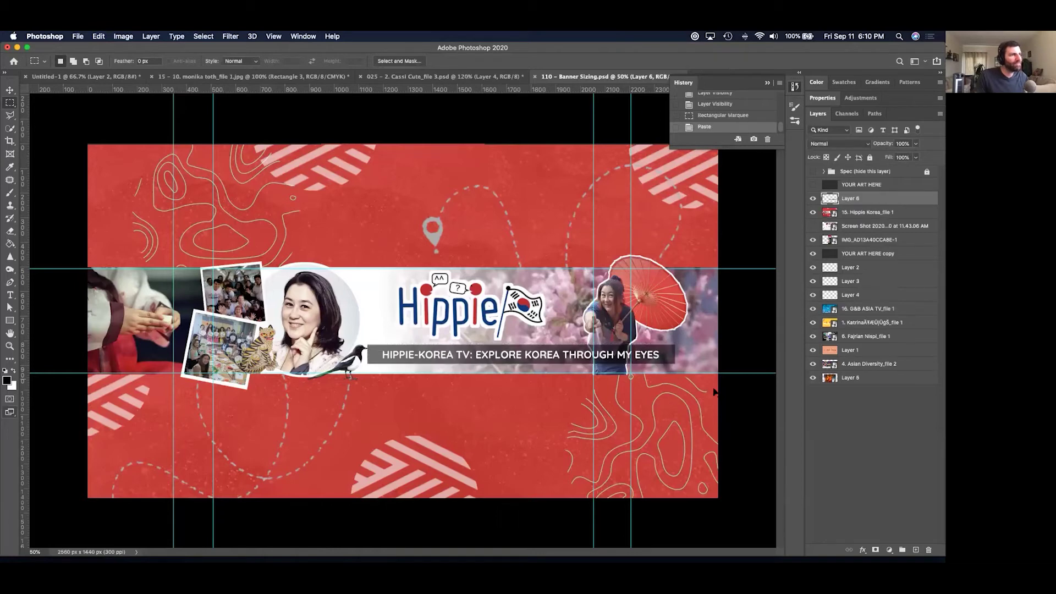
key(super+t)
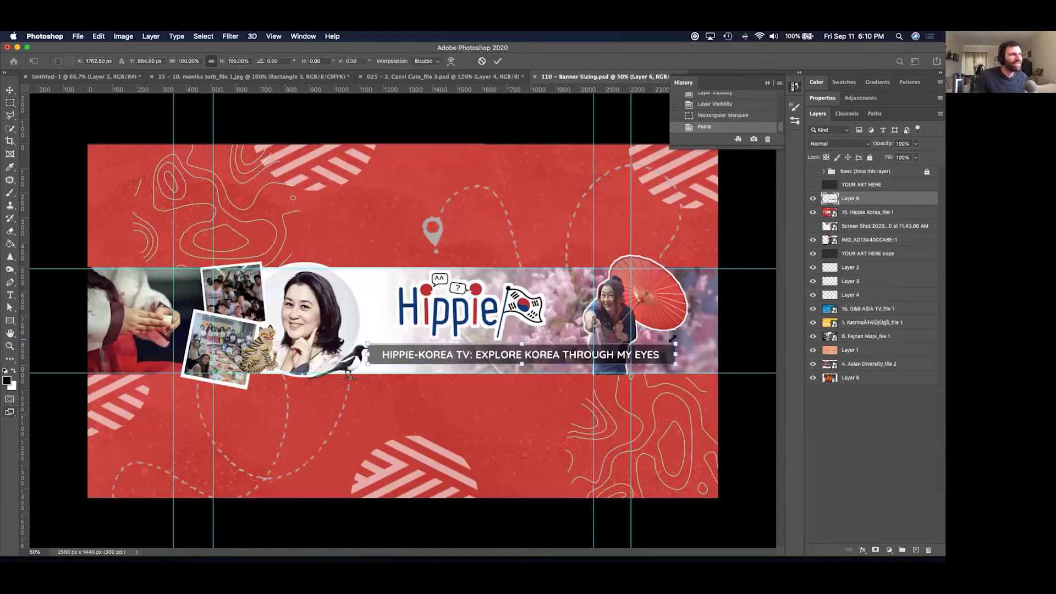
drag(670, 341, 594, 345)
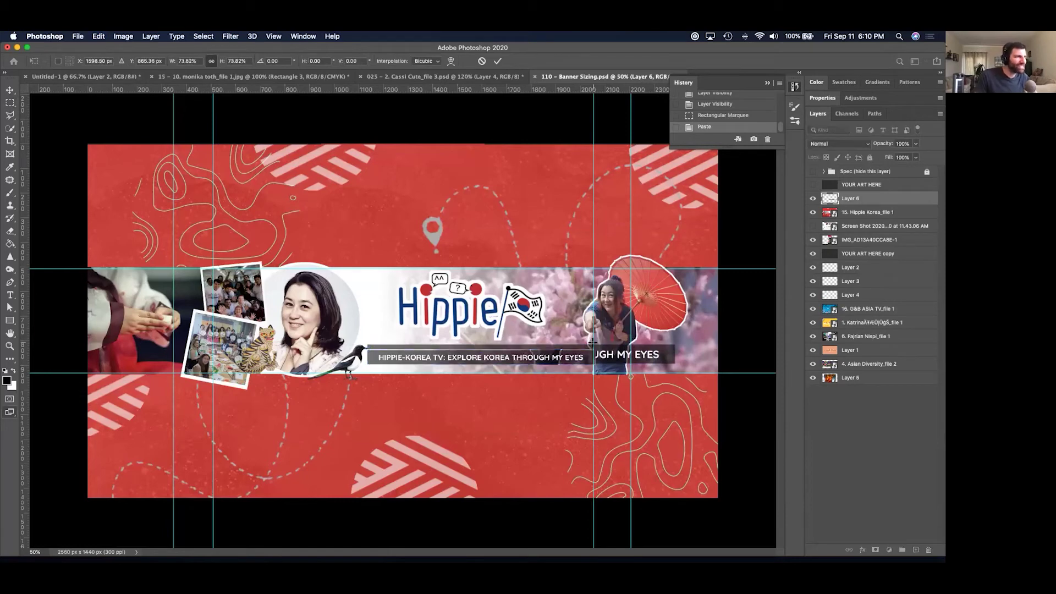
key(Return)
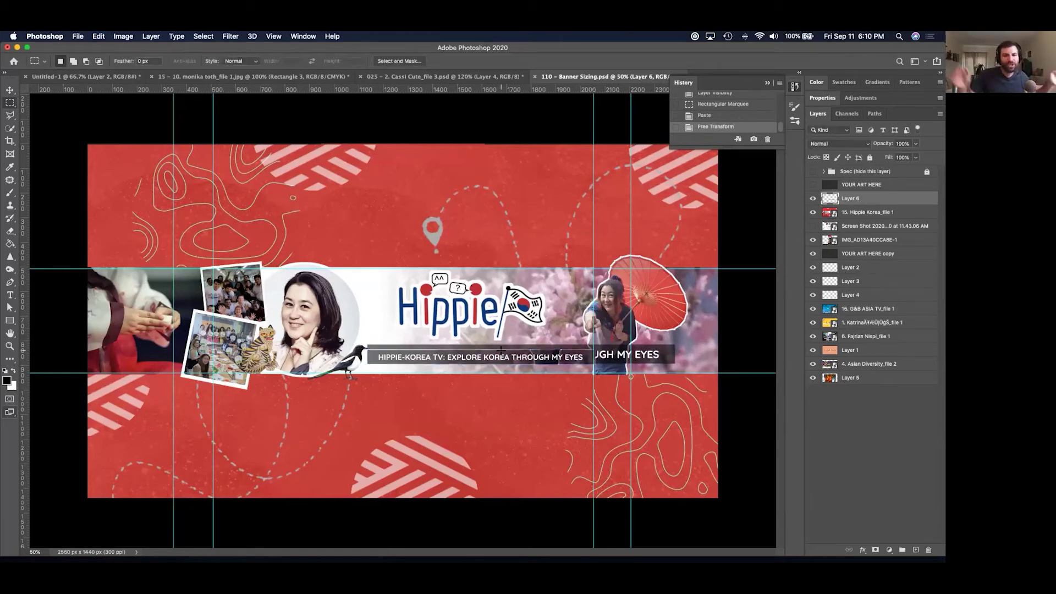
key(BackSpace)
key(BackSpace)
key(BackSpace)
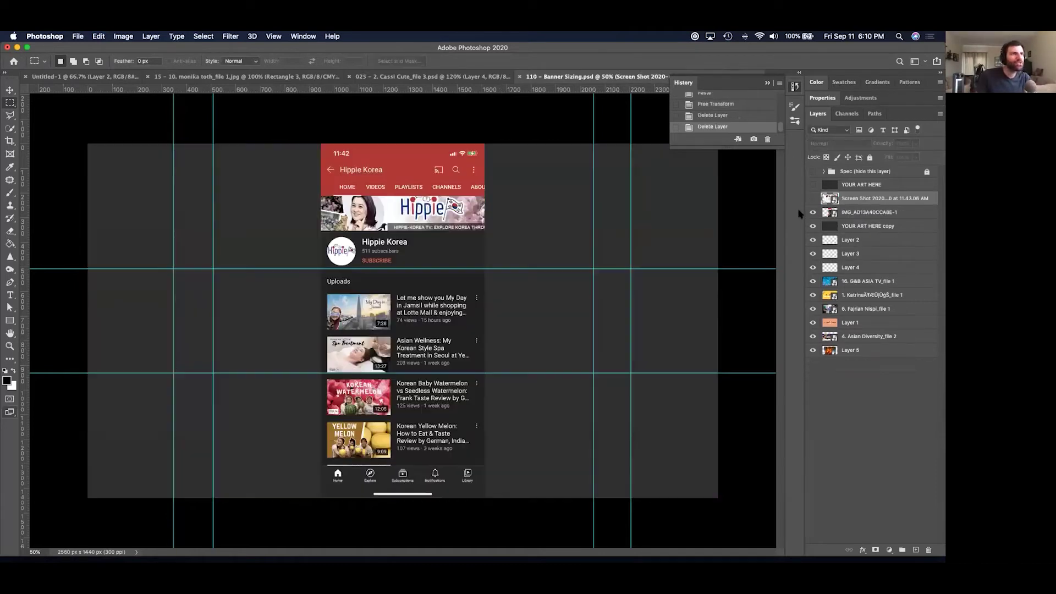
Delete the phone screenshot layers, hide Layers 2–4 and the guides, and select the G&B ASIA TV layer.
key(BackSpace)
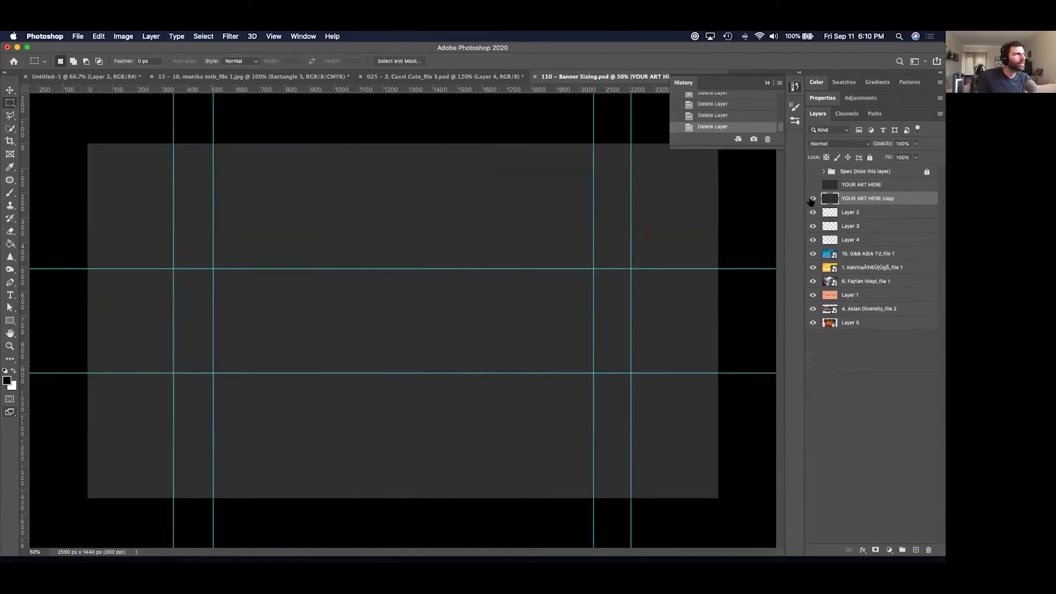
key(BackSpace)
drag(813, 199, 800, 231)
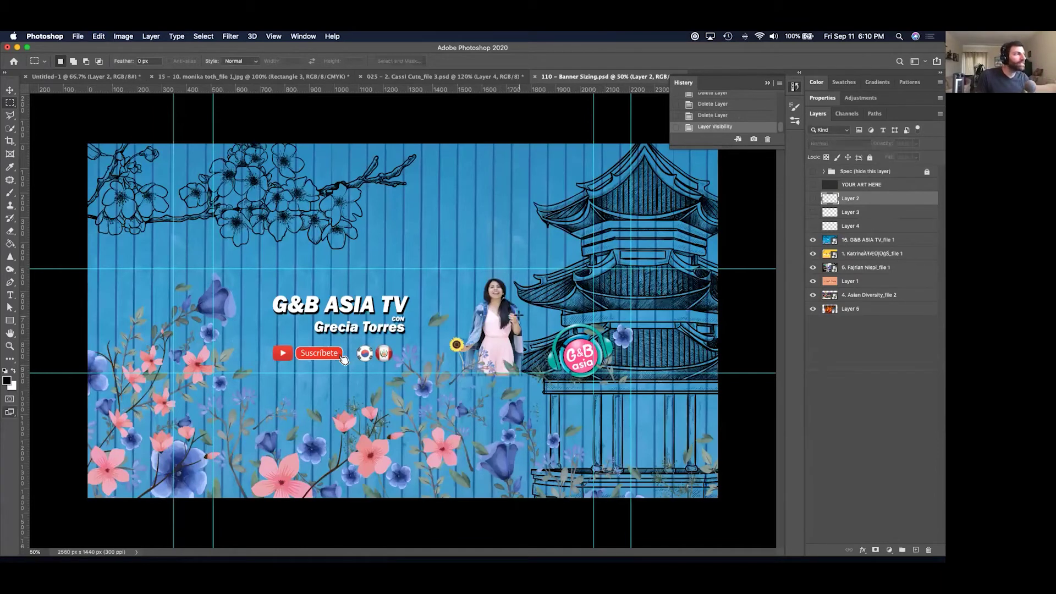
key(super+semicolon)
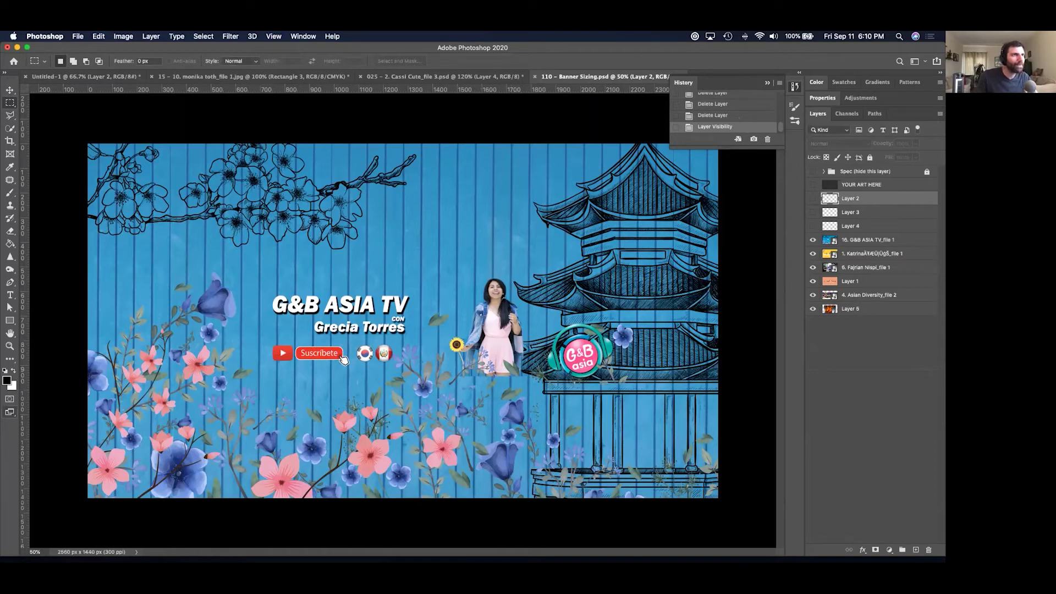
super+click(368, 429)
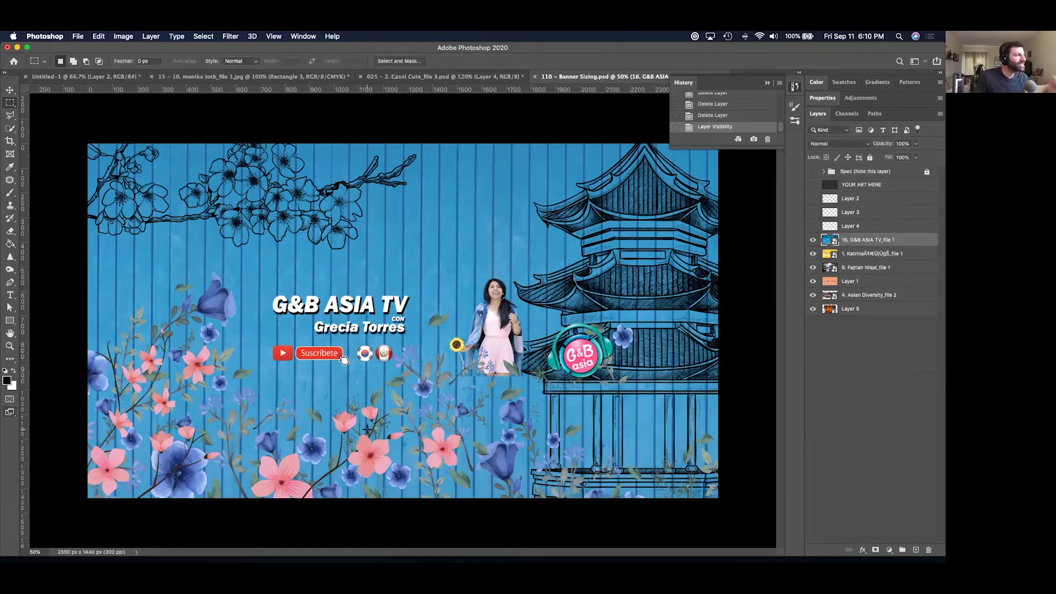
Quick-select the pink flower, paste it onto a new layer, and move it up beside the woman.
click(9, 116)
click(30, 115)
click(9, 128)
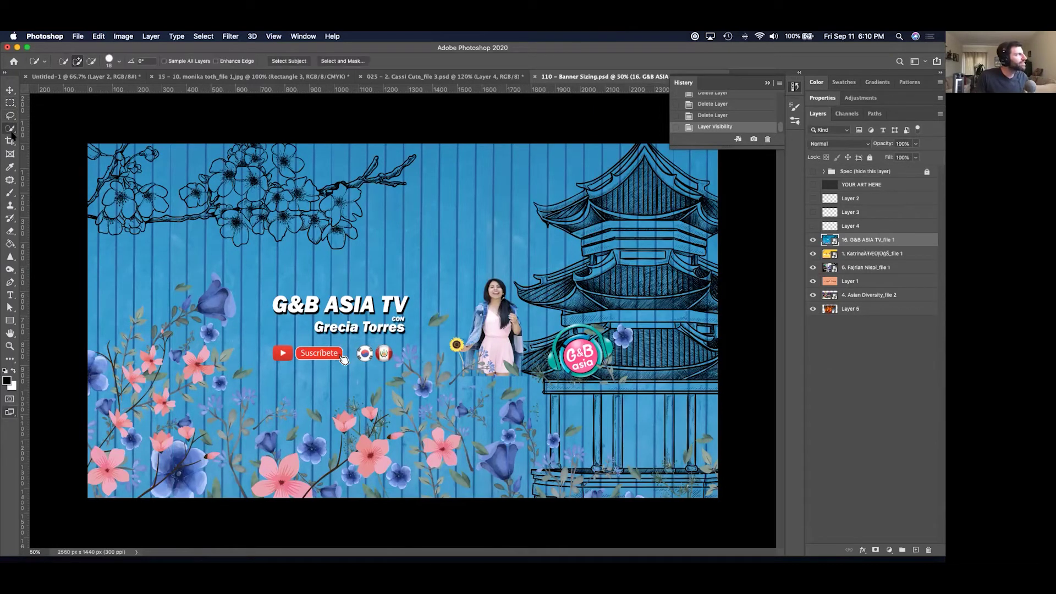
click(39, 137)
drag(447, 444, 443, 445)
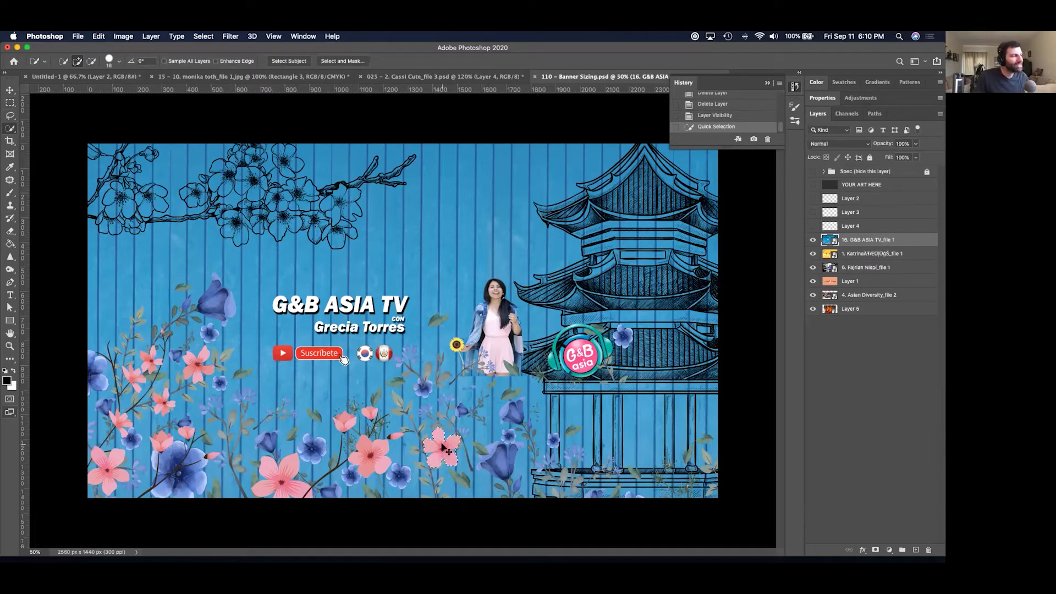
key(super+c)
key(super+v)
key(v)
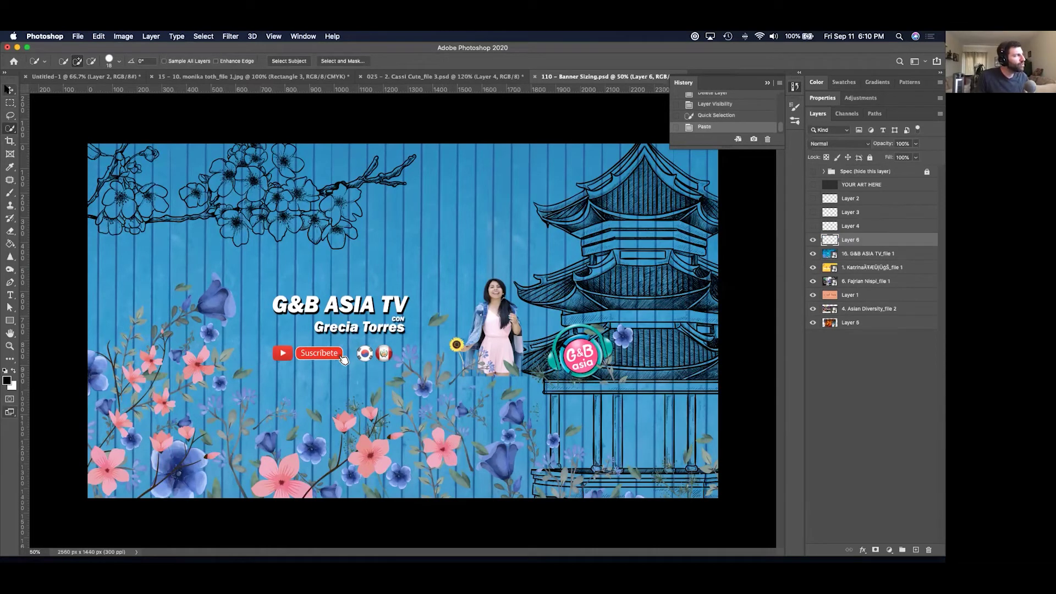
click(10, 90)
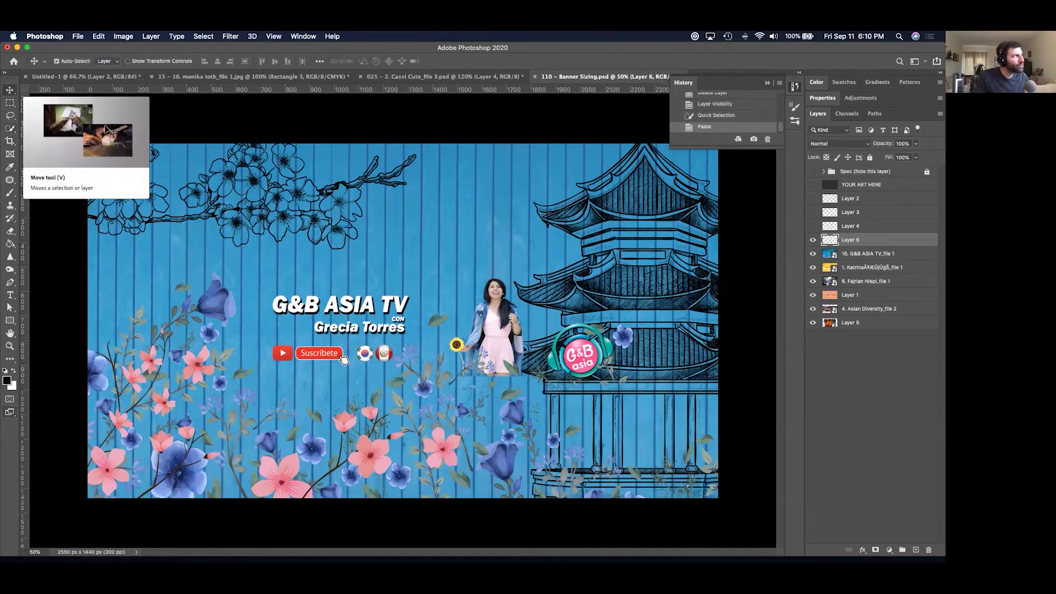
drag(444, 445, 478, 390)
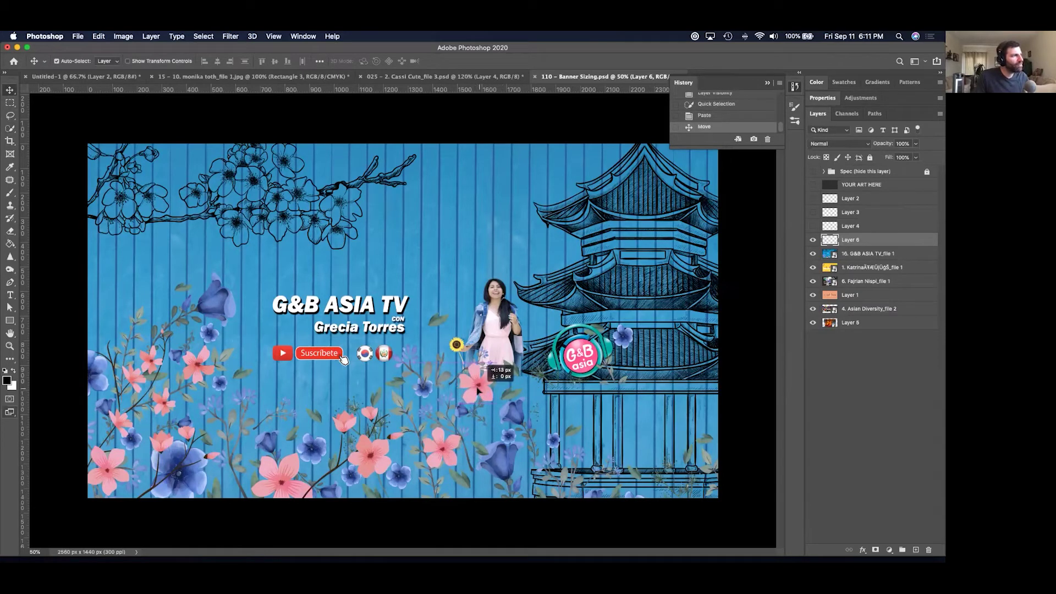
Quick-select the blue flower, paste it onto a new layer nudged slightly upward, and compare Layers 6 and 7.
click(521, 420)
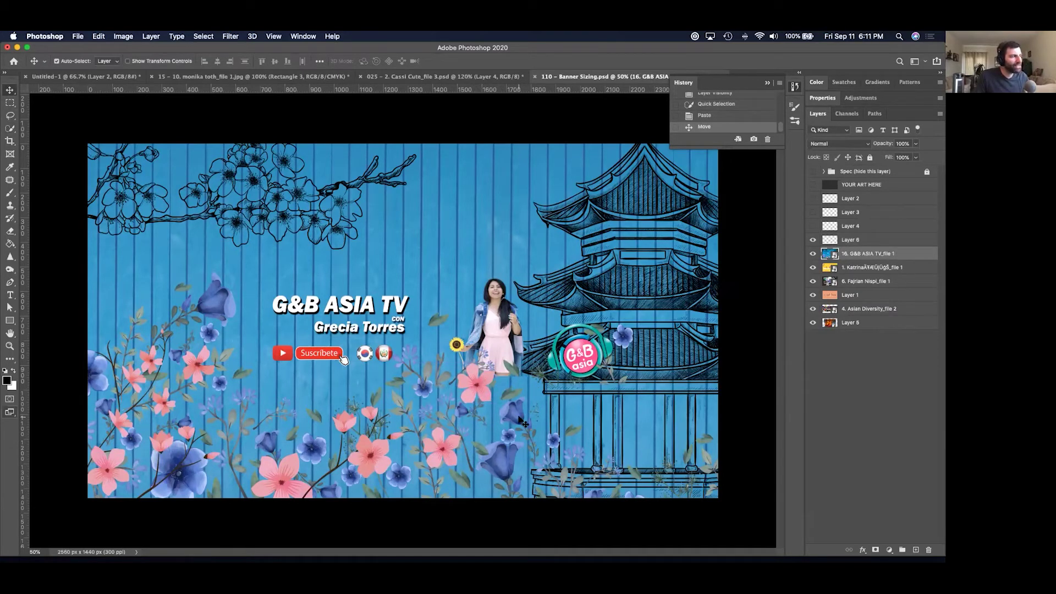
click(7, 127)
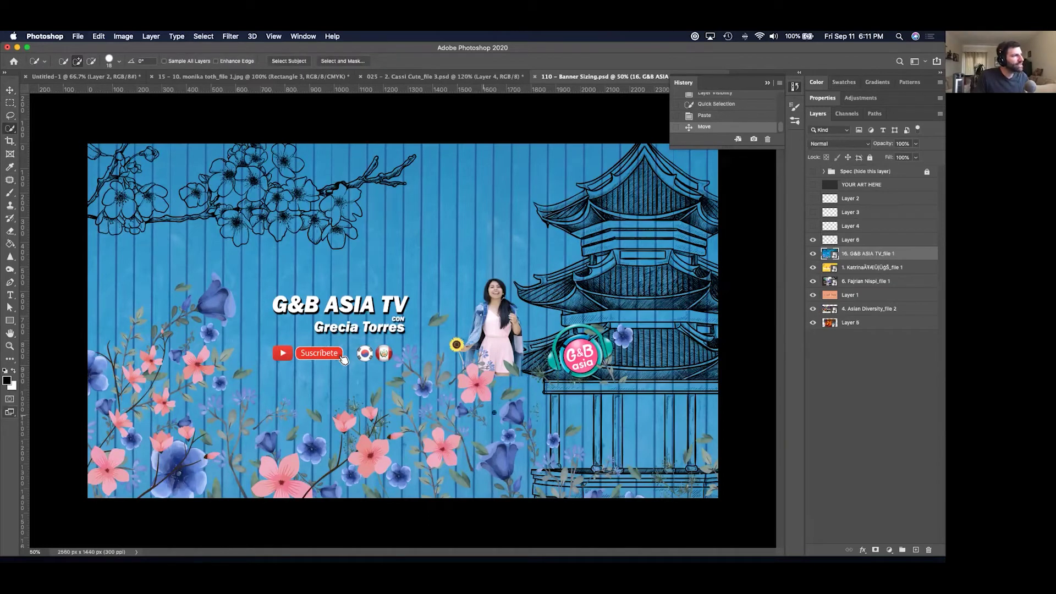
click(509, 413)
mouse_move(514, 409)
mouse_down()
mouse_move(503, 427)
mouse_move(520, 406)
mouse_up()
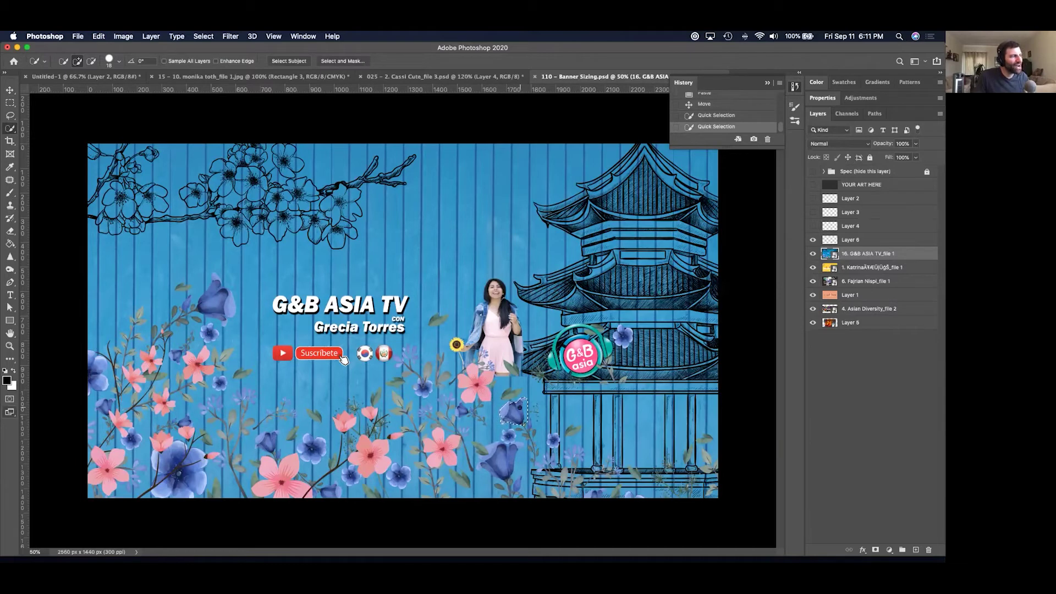
click(510, 404)
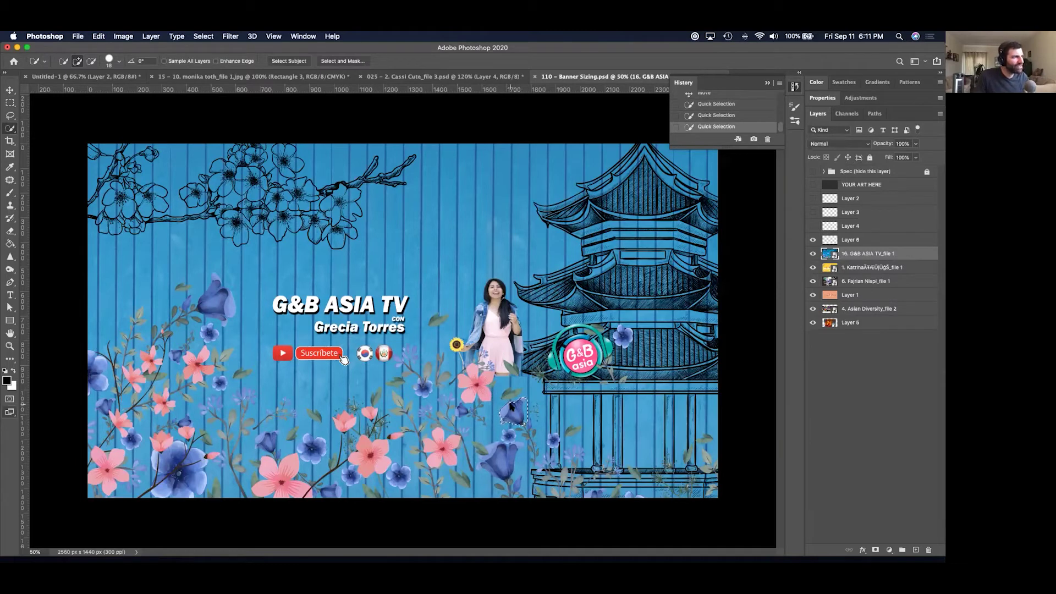
key(super+c)
key(super+v)
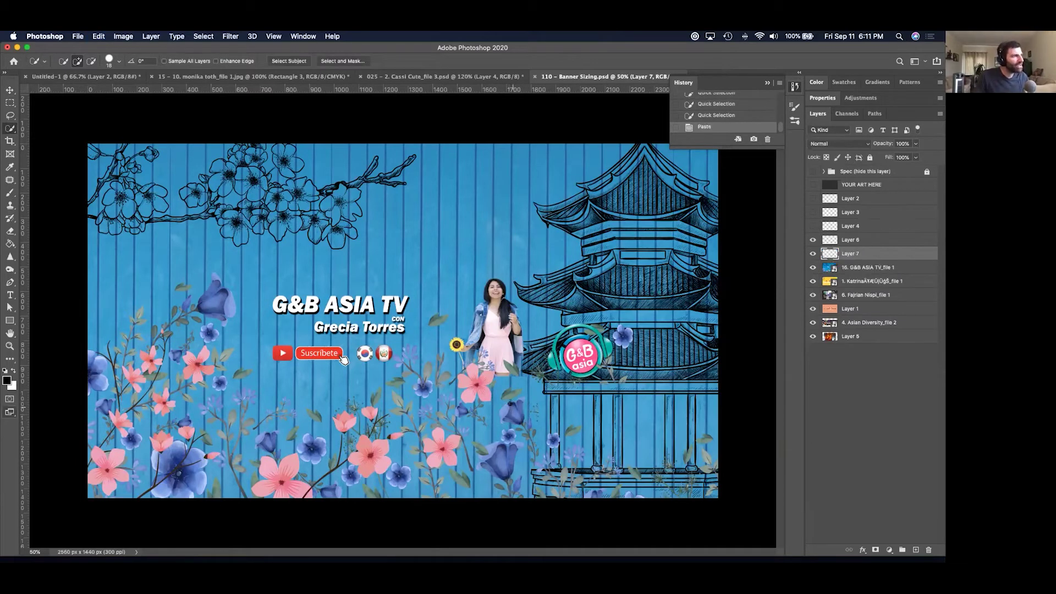
click(7, 90)
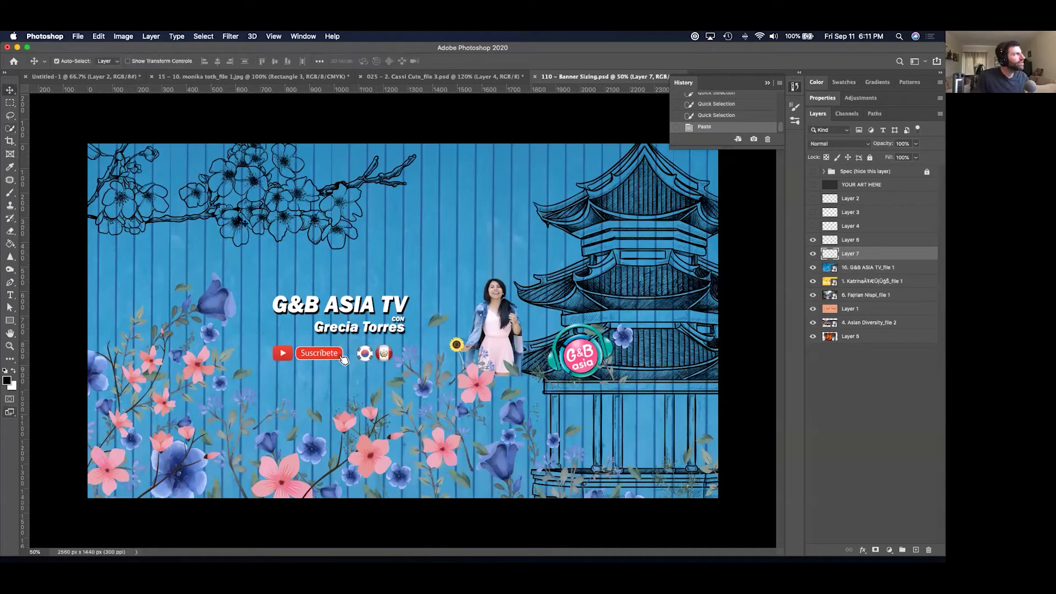
drag(514, 416, 508, 381)
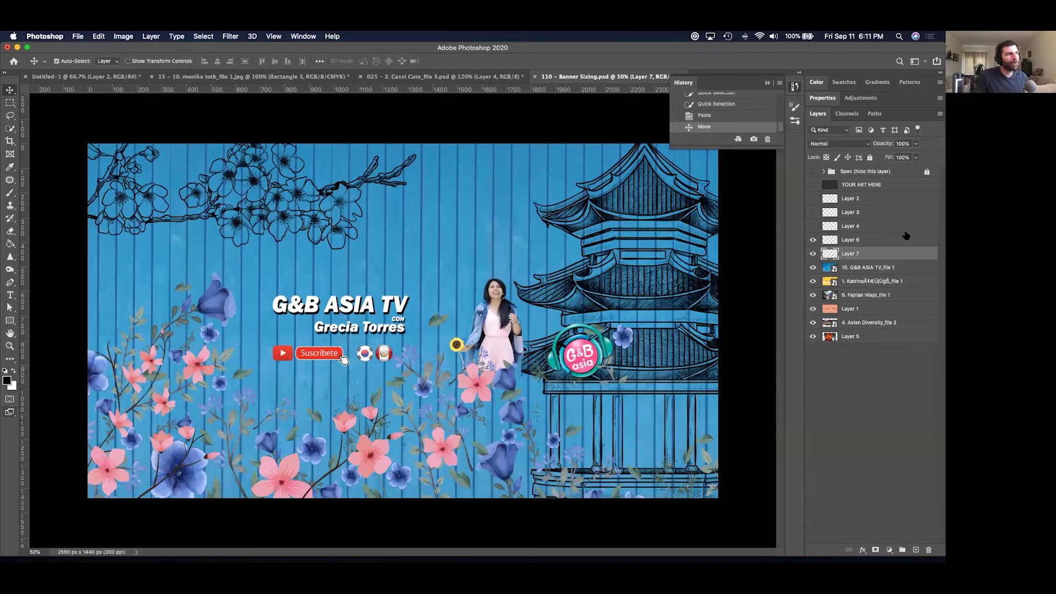
drag(814, 251, 813, 240)
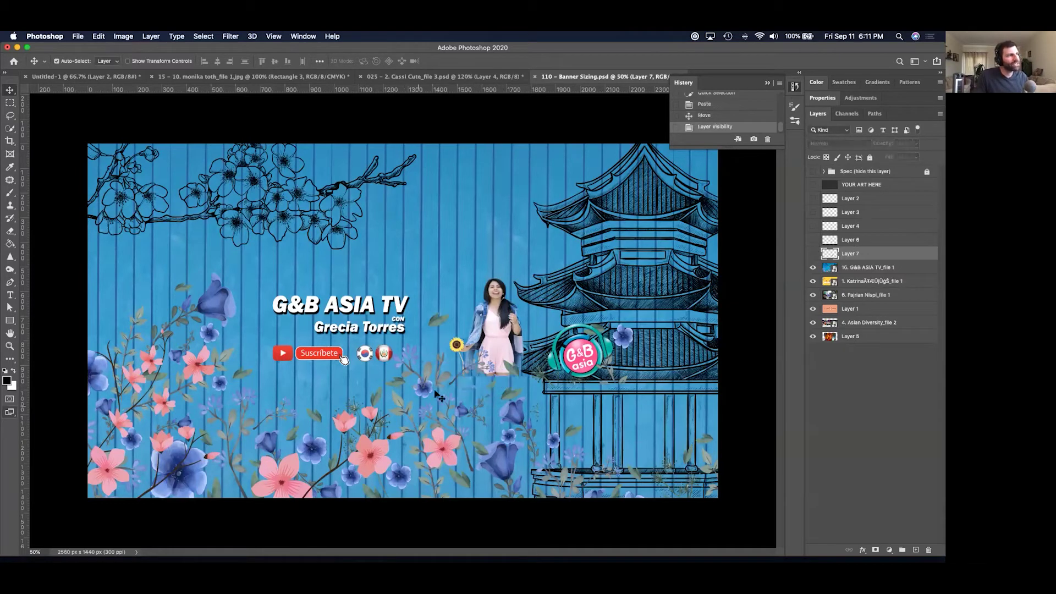
drag(813, 242, 813, 254)
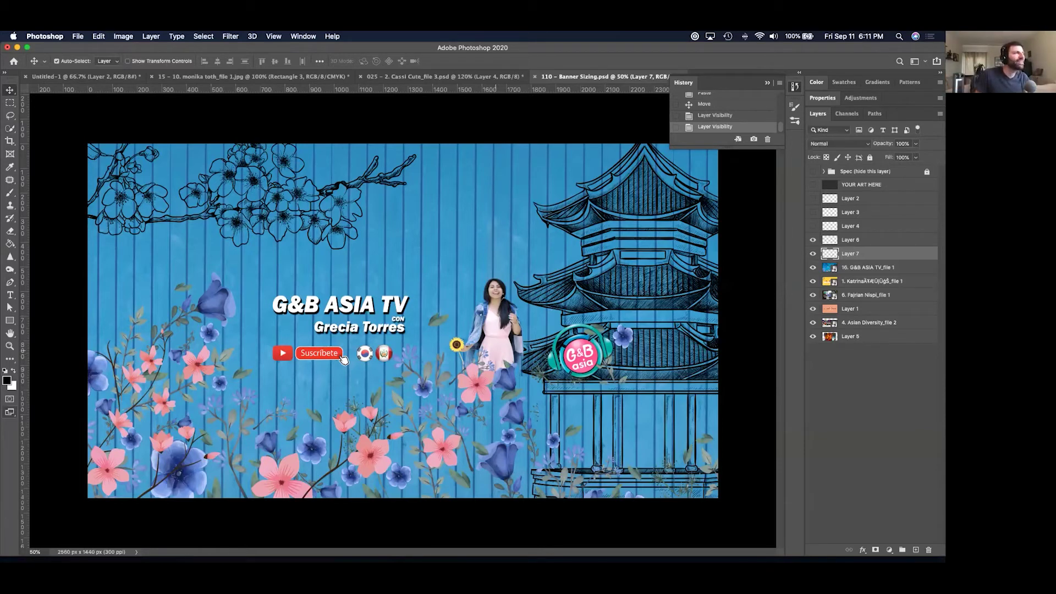
Delete the G&B ASIA TV banner and flower layers.
key(Delete)
key(Delete)
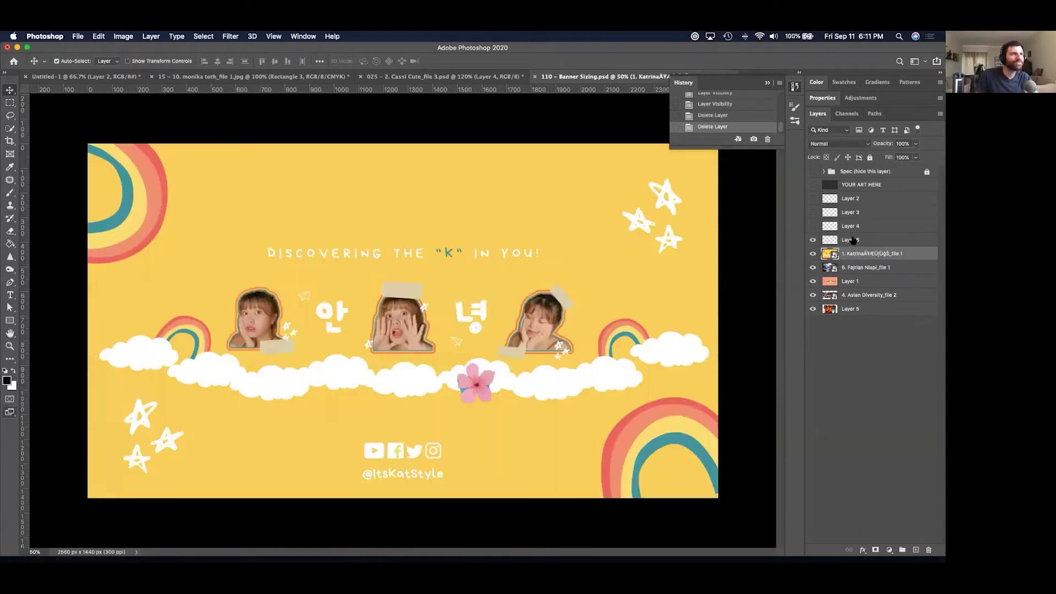
click(852, 240)
key(Delete)
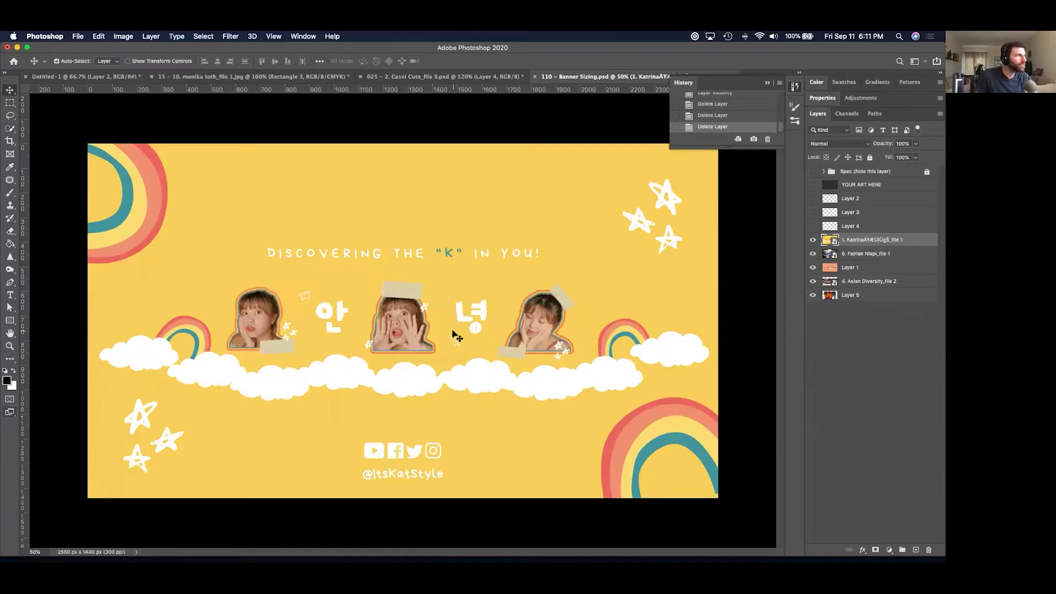
key(super+comma)
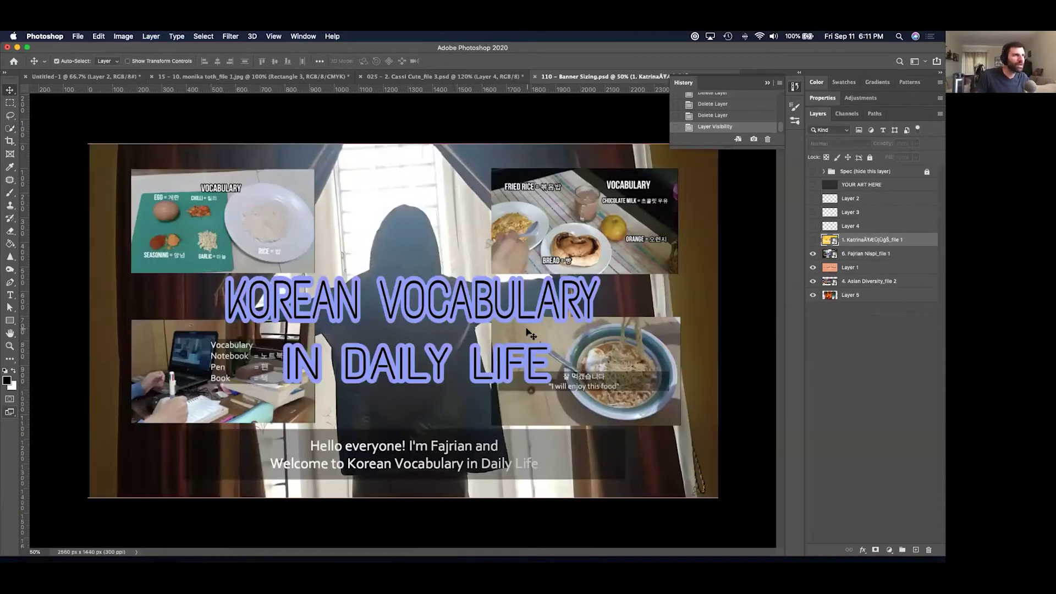
key(super+z)
Show the guides and delete the yellow Katrina and Korean Vocabulary banner layers.
key(super+semicolon)
key(super)
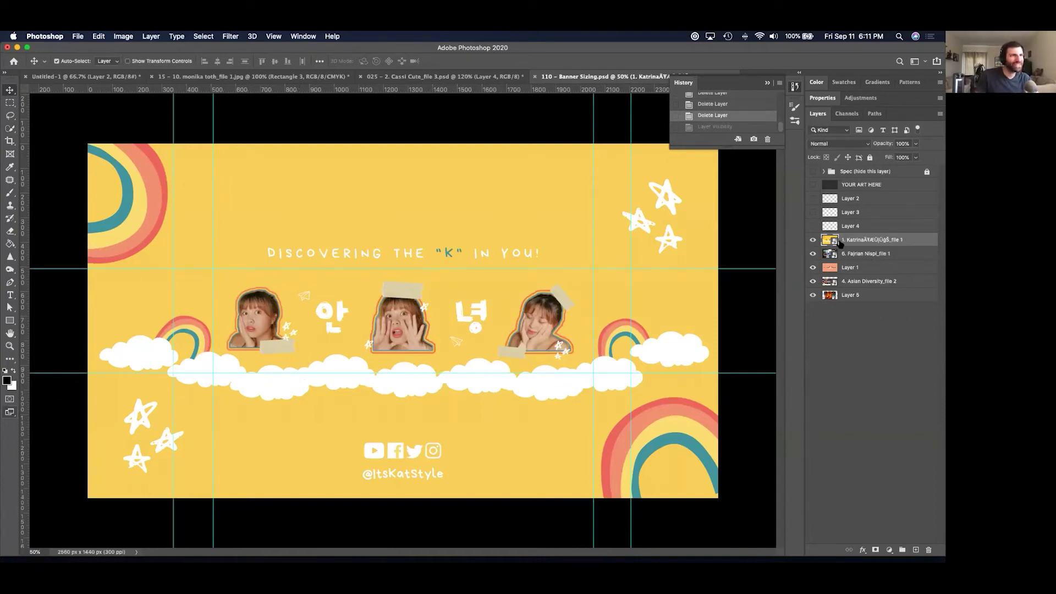
key(Delete)
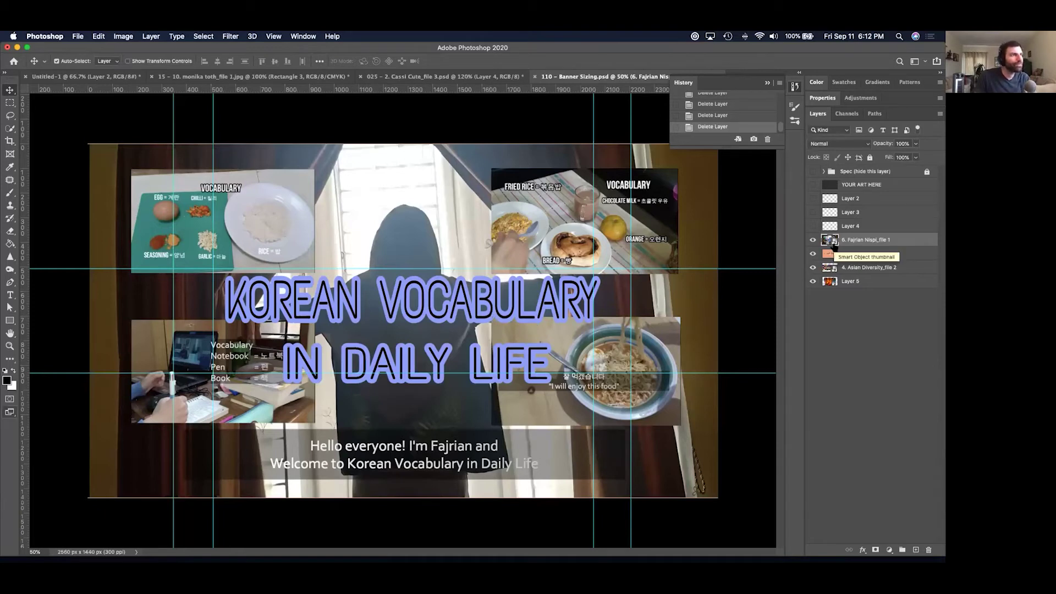
key(Delete)
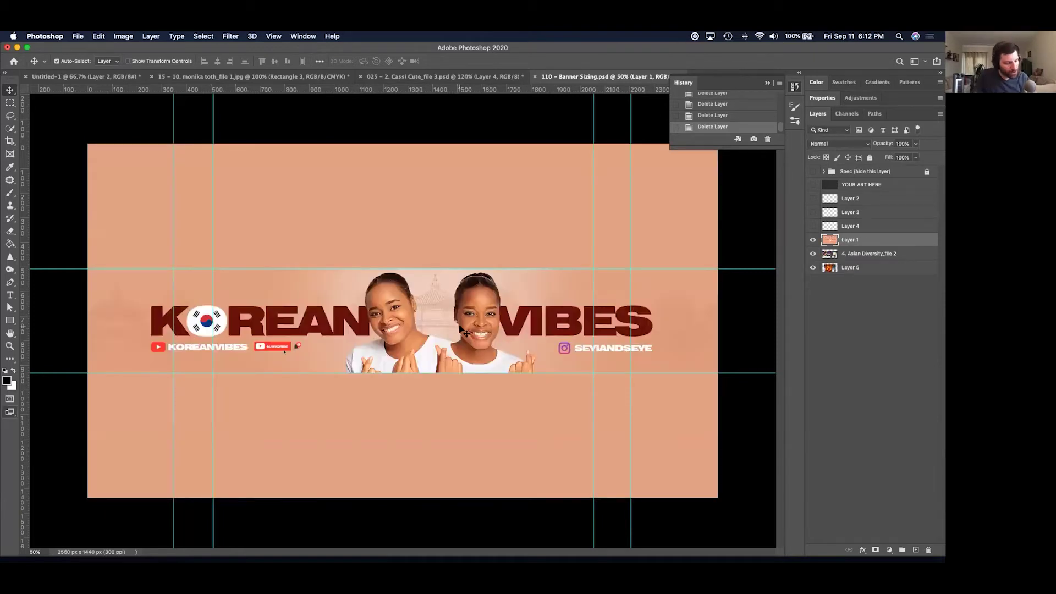
key(super+semicolon)
key(super+semicolon)
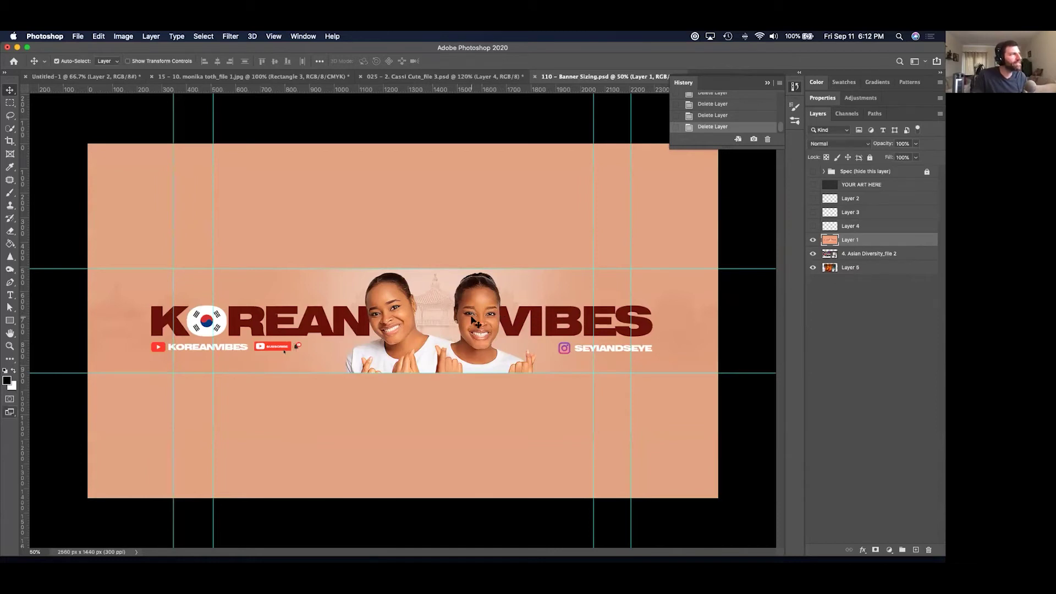
Marquee the central text-and-logo safe area between the guides, then hide guides and deselect.
key(m)
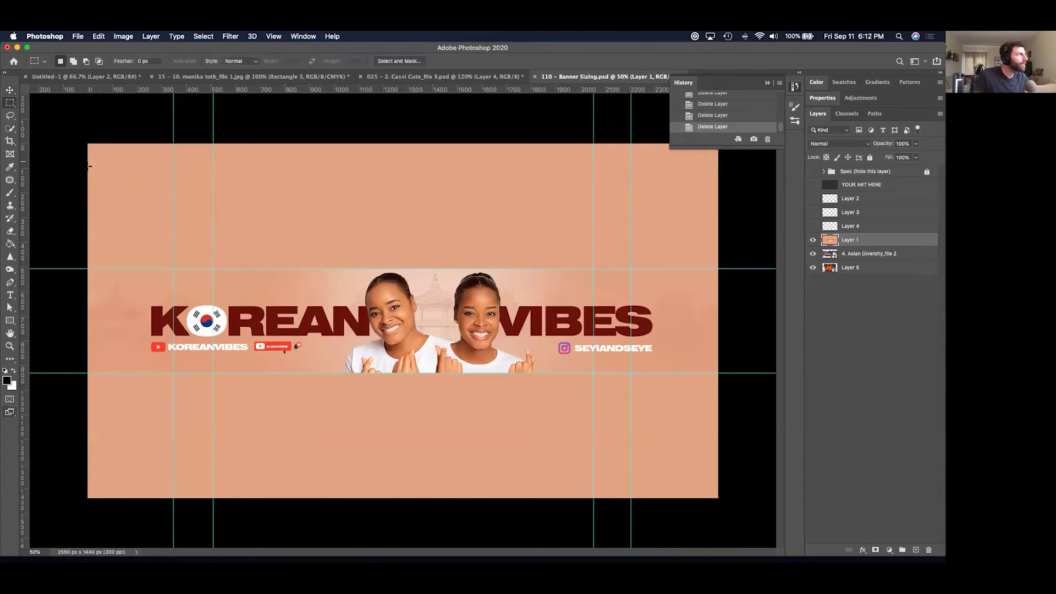
drag(97, 244, 470, 324)
click(336, 286)
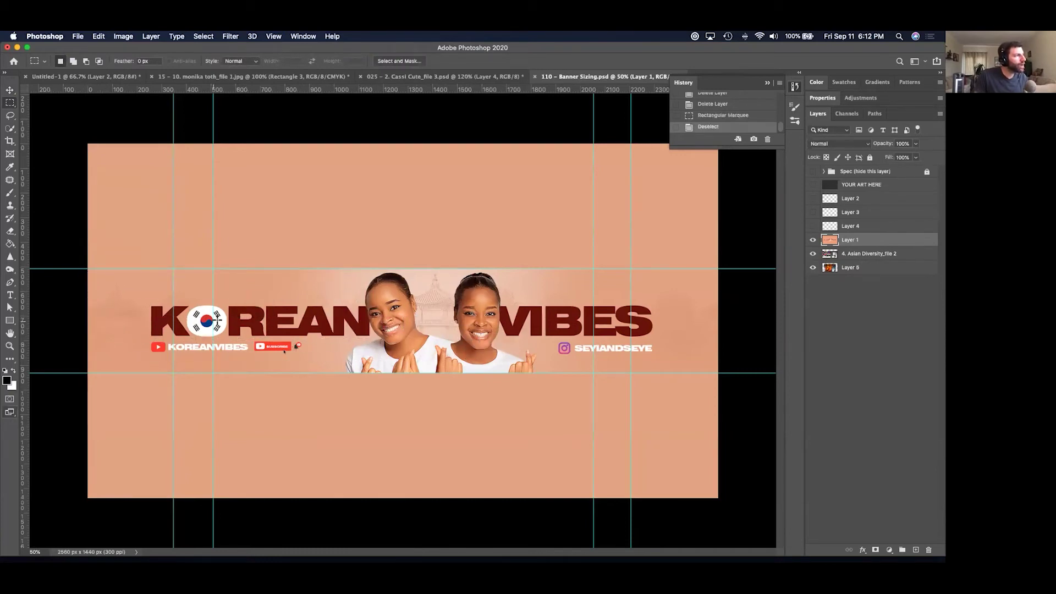
drag(213, 268, 581, 380)
drag(594, 374, 593, 374)
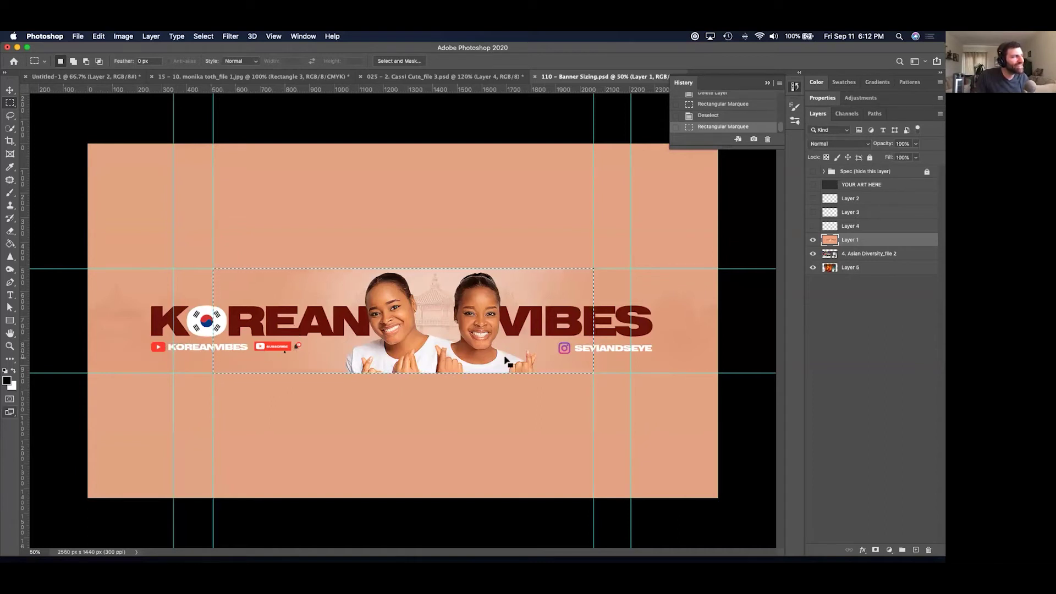
key(super+semicolon)
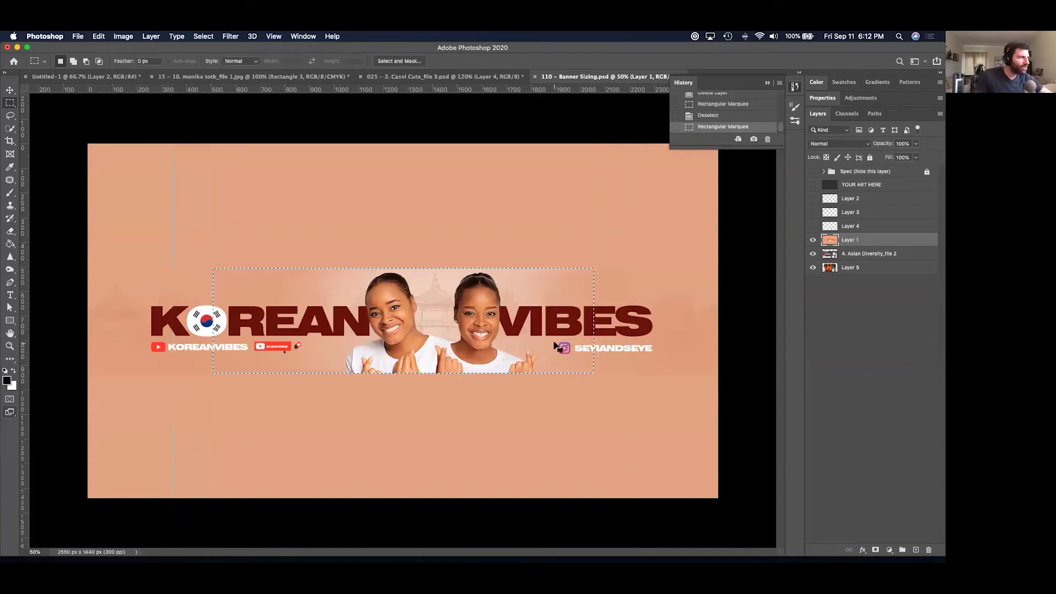
key(super+d)
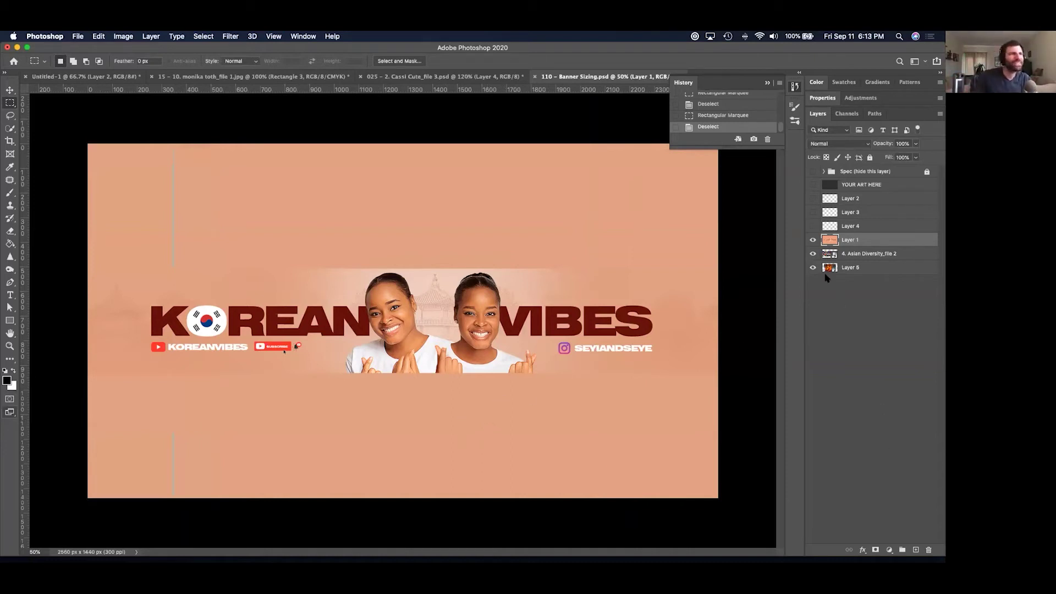
Hide the Korean Vibes, Asian Diversity and dancer photo layers, then close Banner Sizing.
click(812, 239)
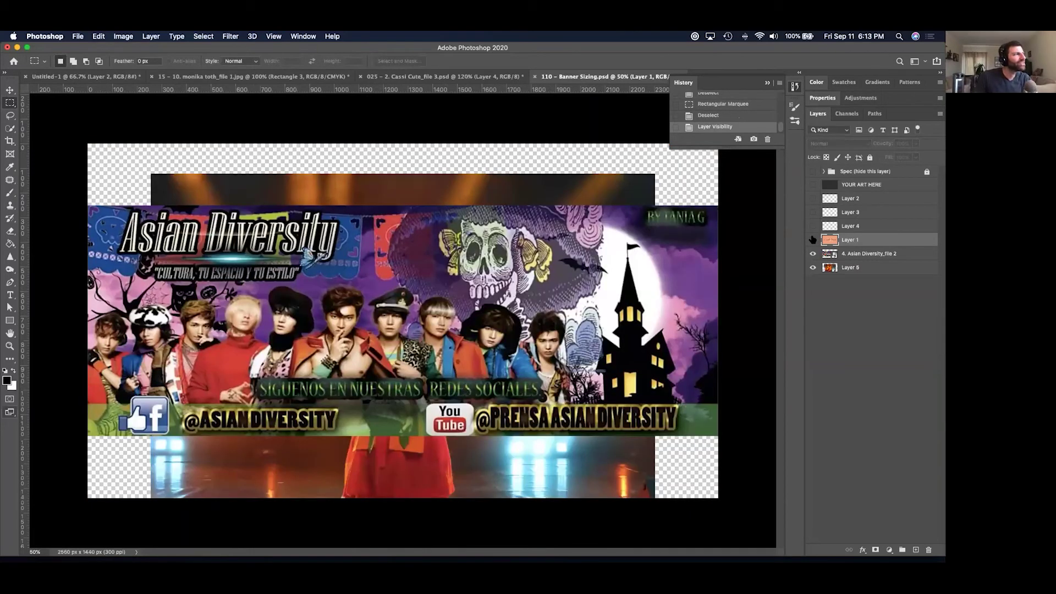
click(812, 253)
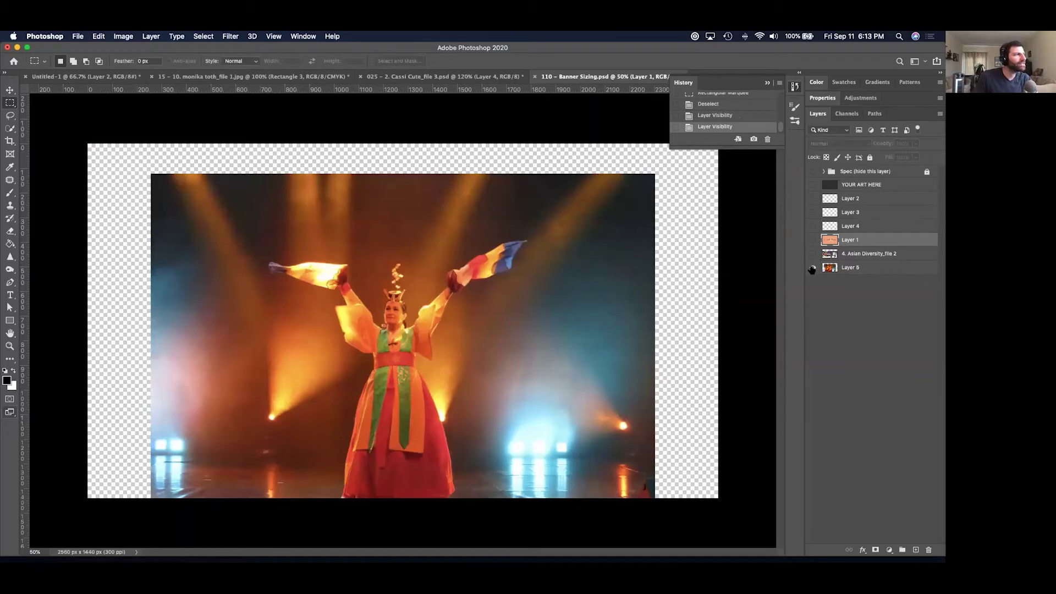
click(813, 267)
key(super+w)
key(Escape)
Close without saving, switch to Finder, and preview the Cassi Cute, Kalara and Banner Sizing files.
key(super+Tab)
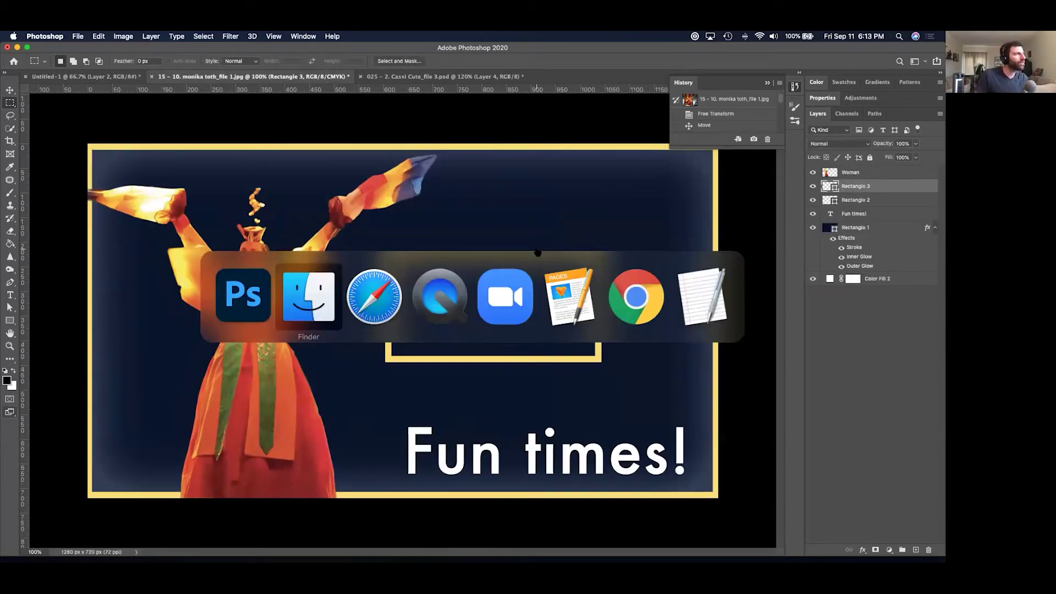
key(super+Tab)
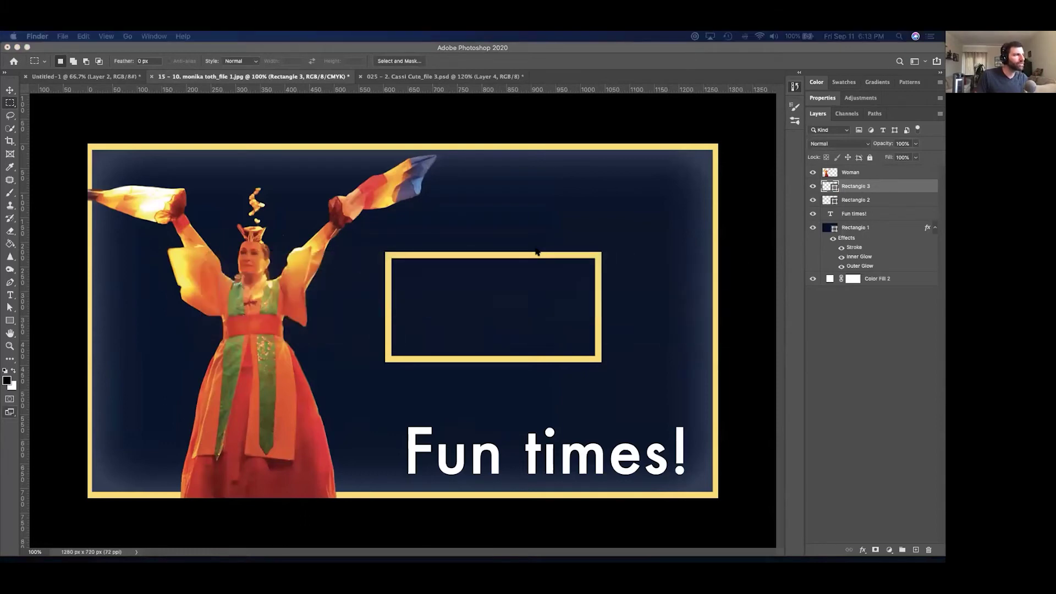
key(super+Tab)
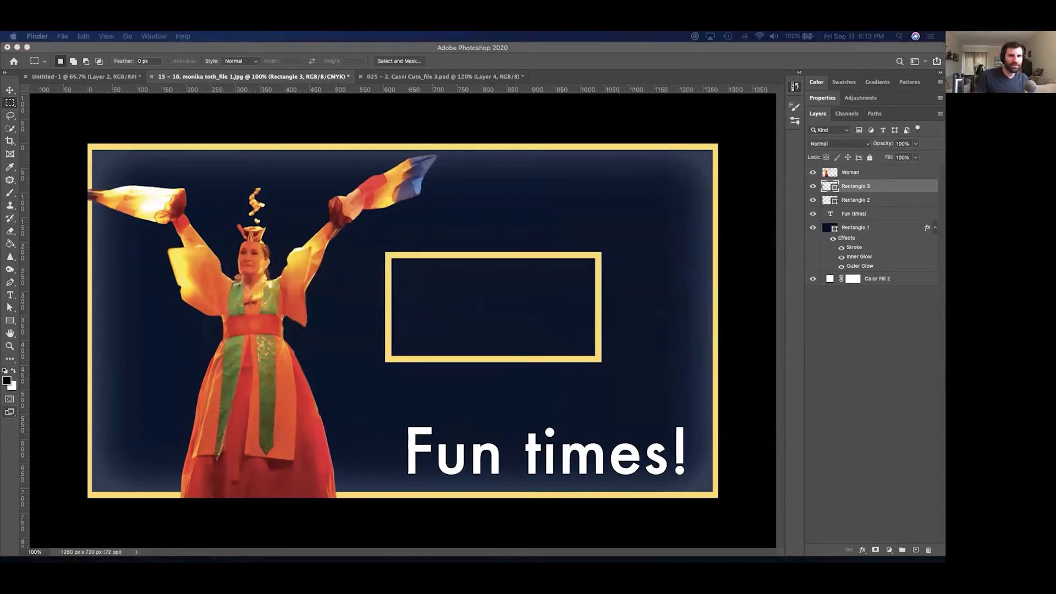
drag(715, 180, 830, 179)
click(790, 302)
key(space)
key(Down)
key(Down)
key(Down)
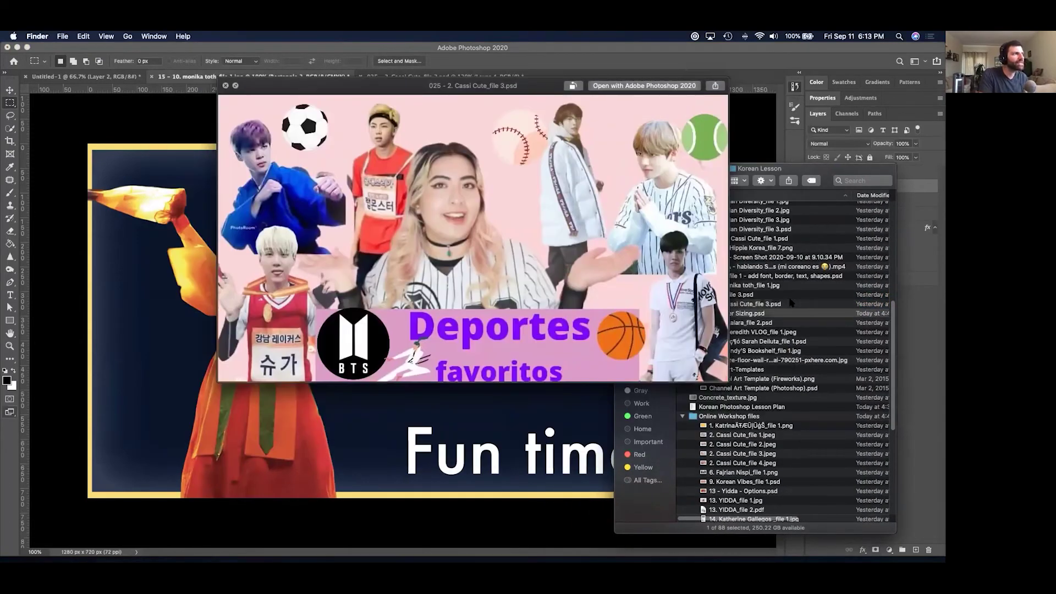
key(Up)
key(Up)
key(Down)
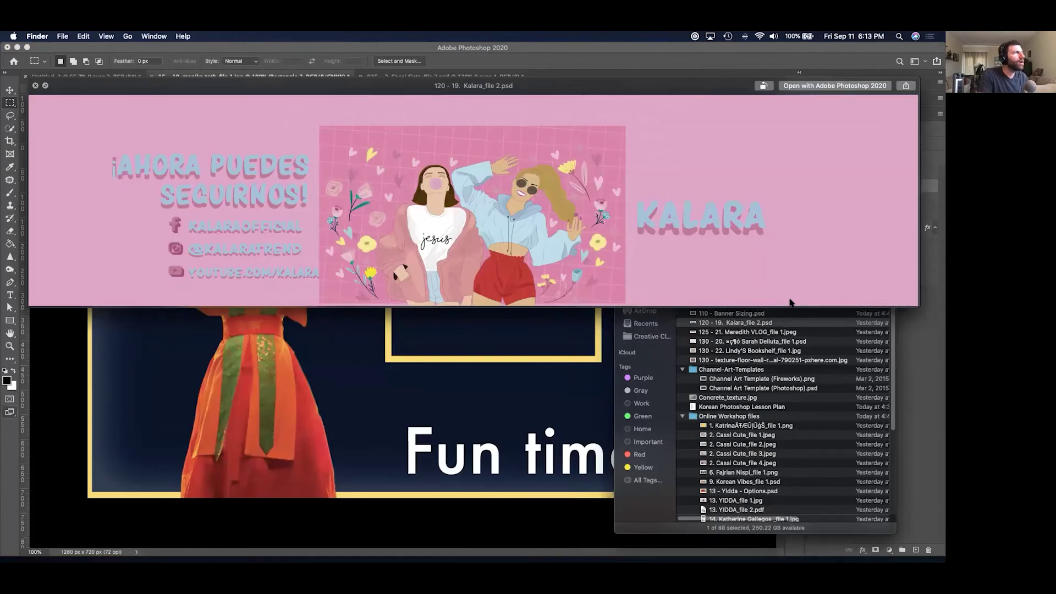
key(space)
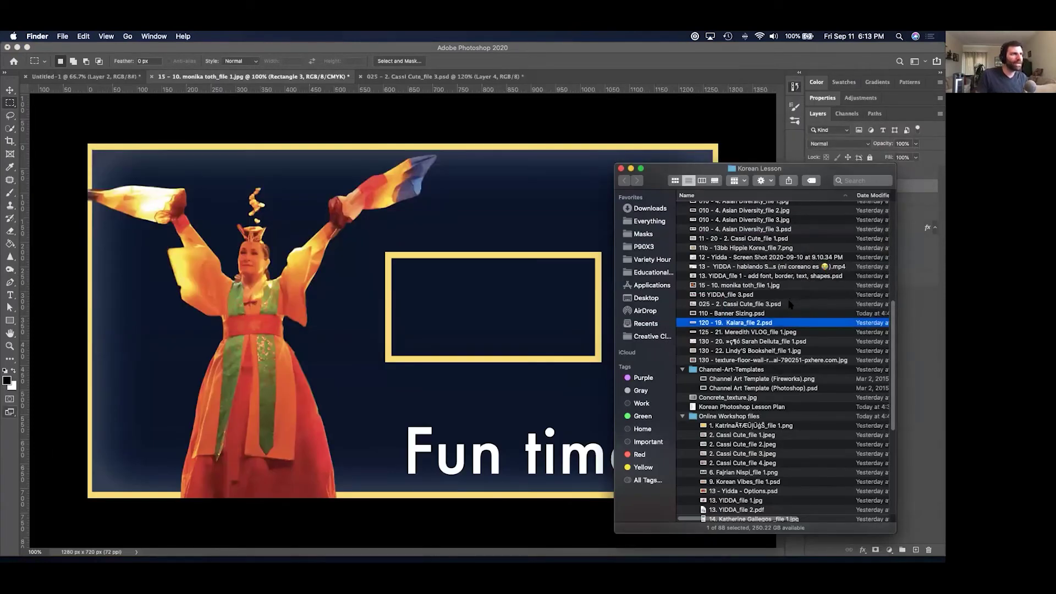
Reopen 110 - Banner Sizing.psd, cancel placing the Kalara banner, then open 120 - 19. Kalara_file 2.psd separately.
click(779, 313)
key(super+Tab)
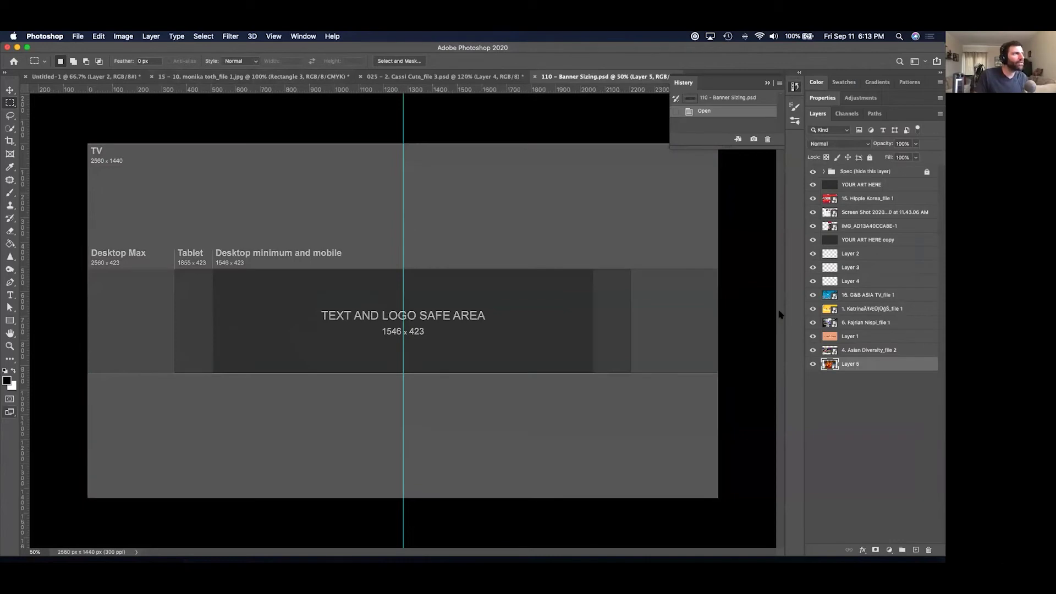
key(super+Tab)
click(735, 323)
key(space)
key(space)
drag(735, 322, 491, 289)
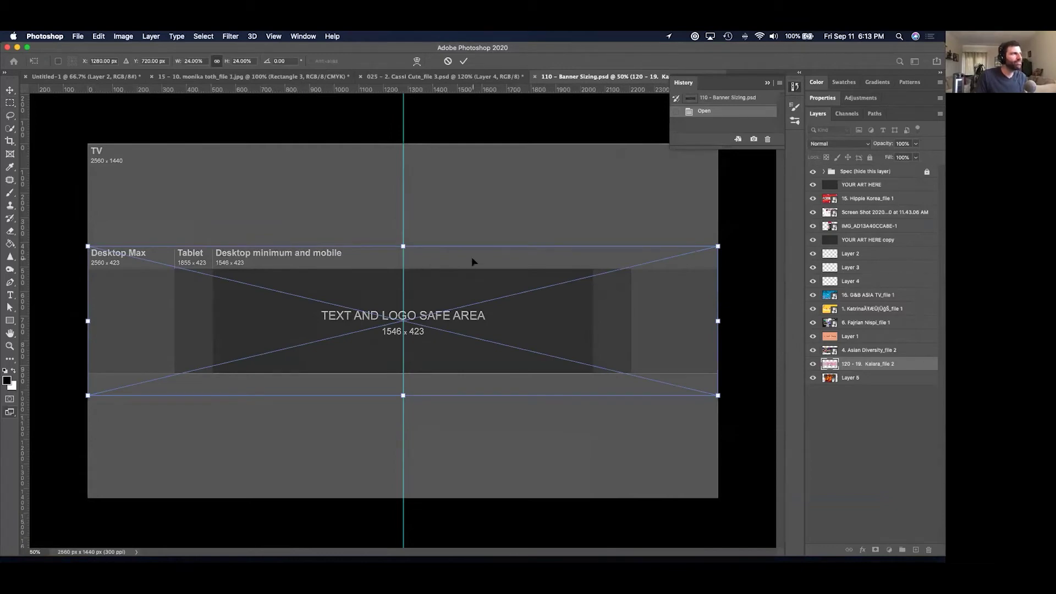
key(Escape)
key(super+Tab)
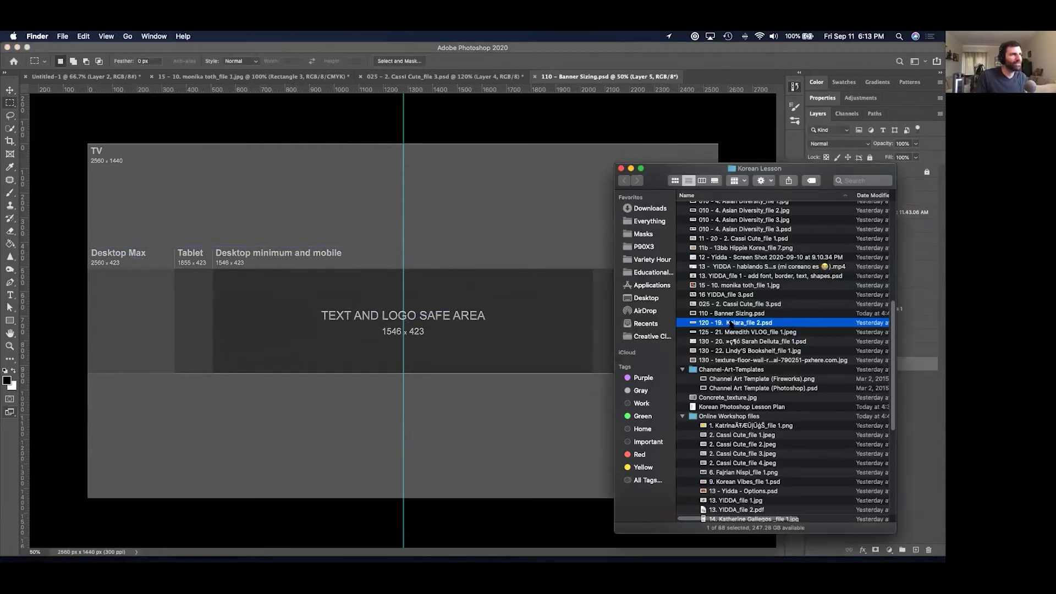
double_click(731, 322)
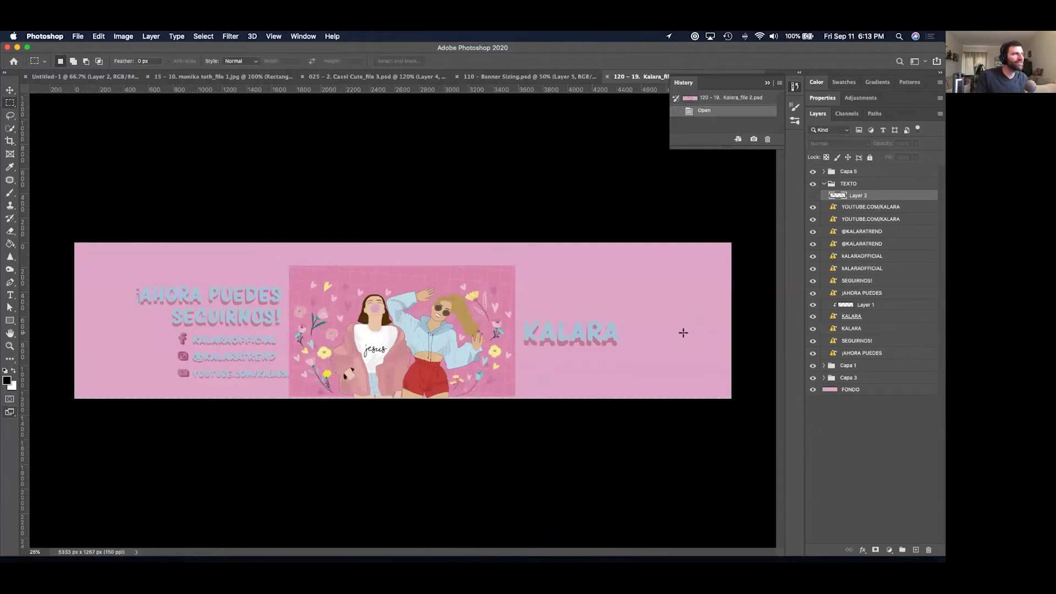
Read Banner Sizing's 2560 × 1440 px Image Size, cancel, then switch to the Kalara document.
click(523, 75)
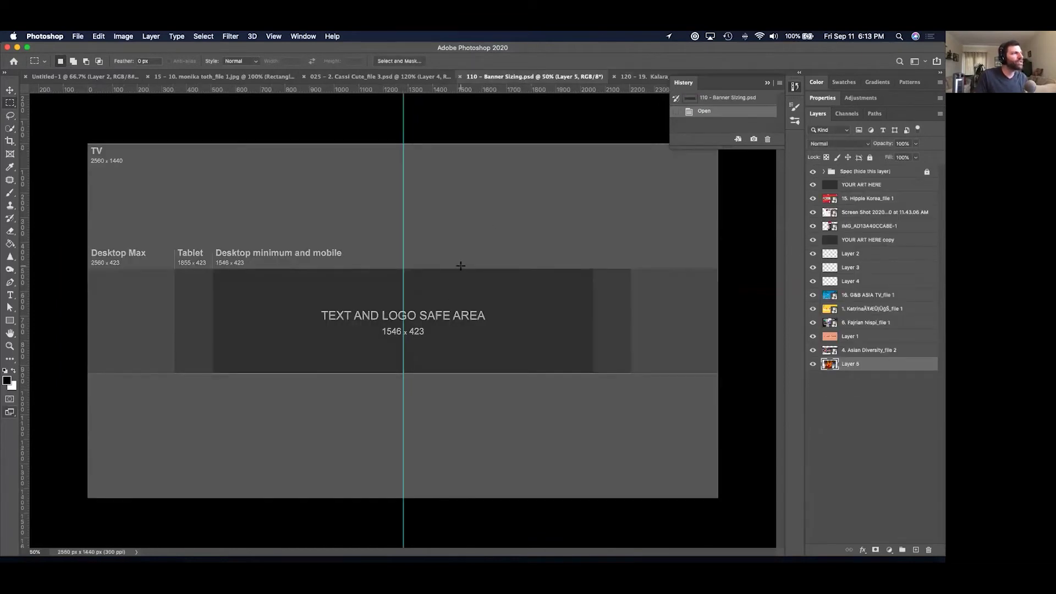
click(123, 36)
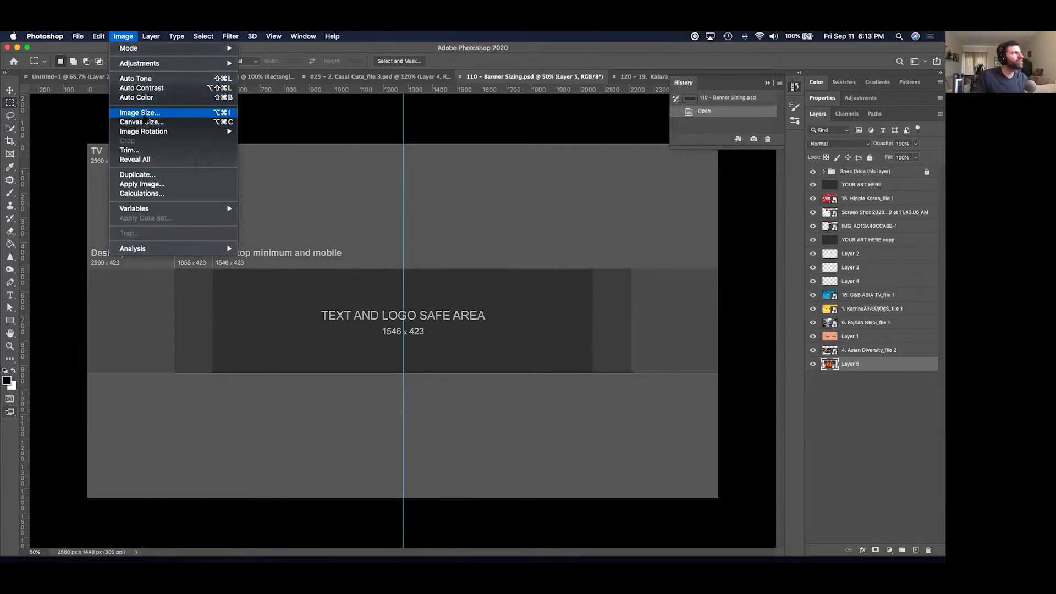
click(144, 118)
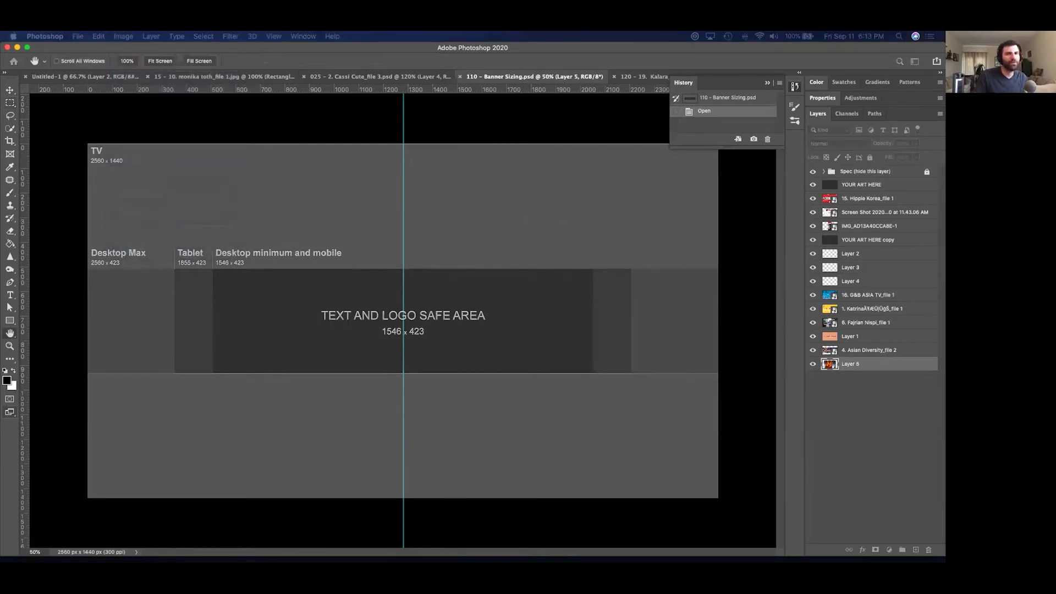
drag(867, 276, 480, 168)
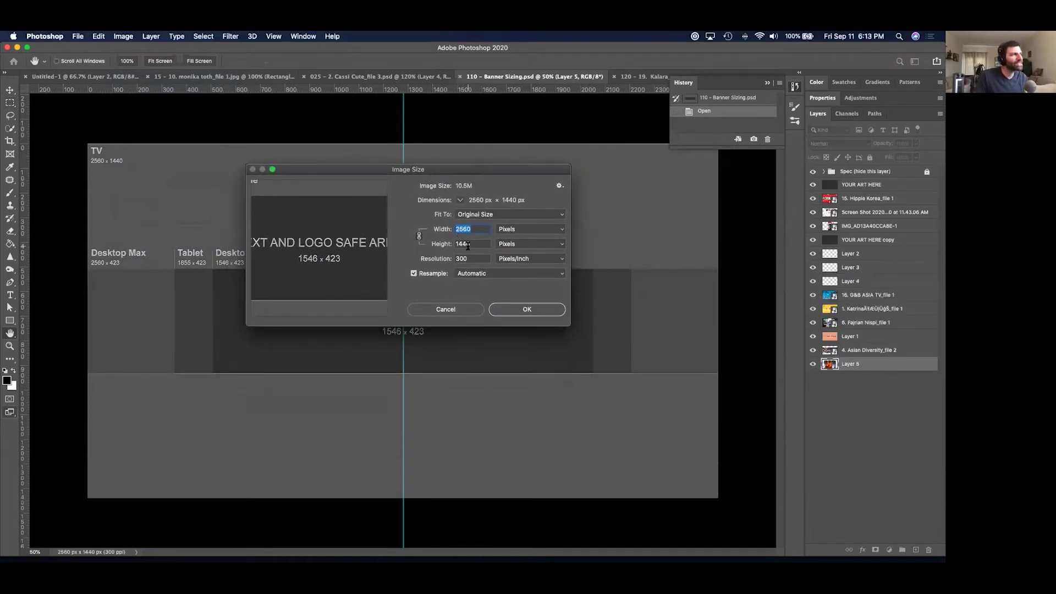
click(458, 306)
click(640, 76)
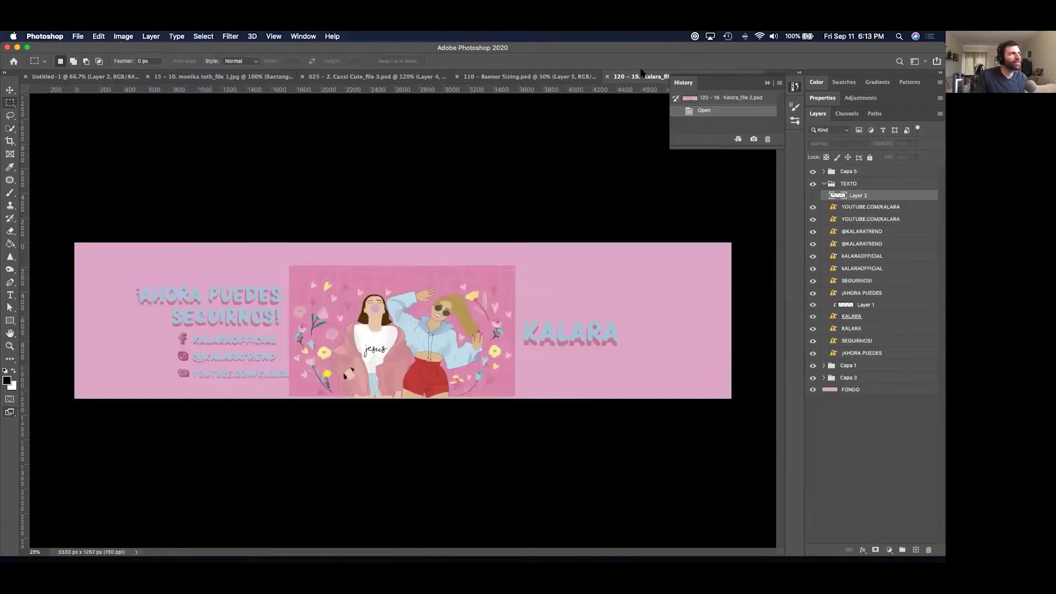
click(129, 36)
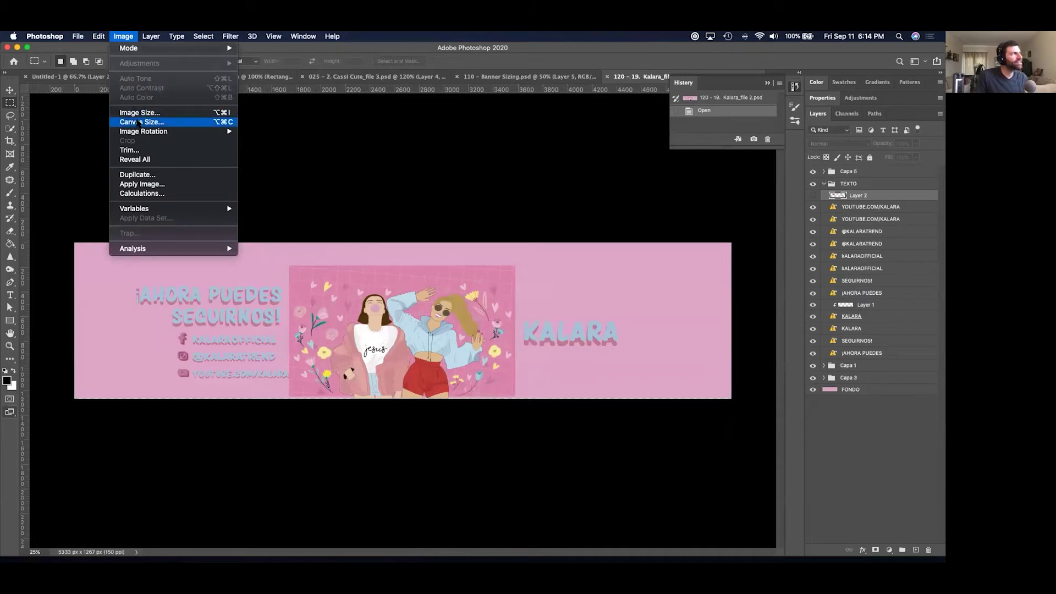
click(138, 122)
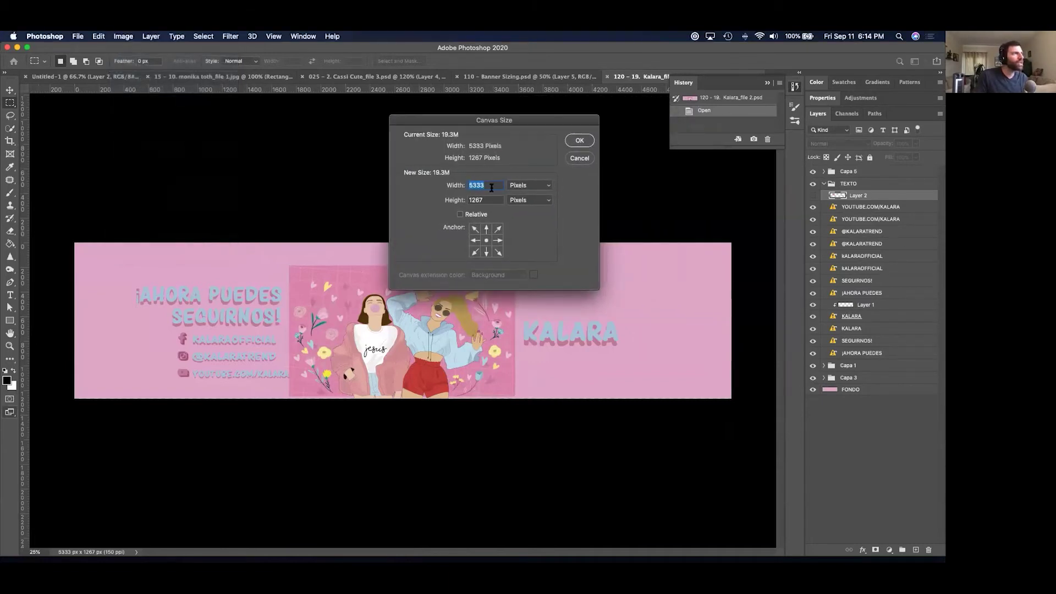
text(2560)
key(Tab)
text(1440)
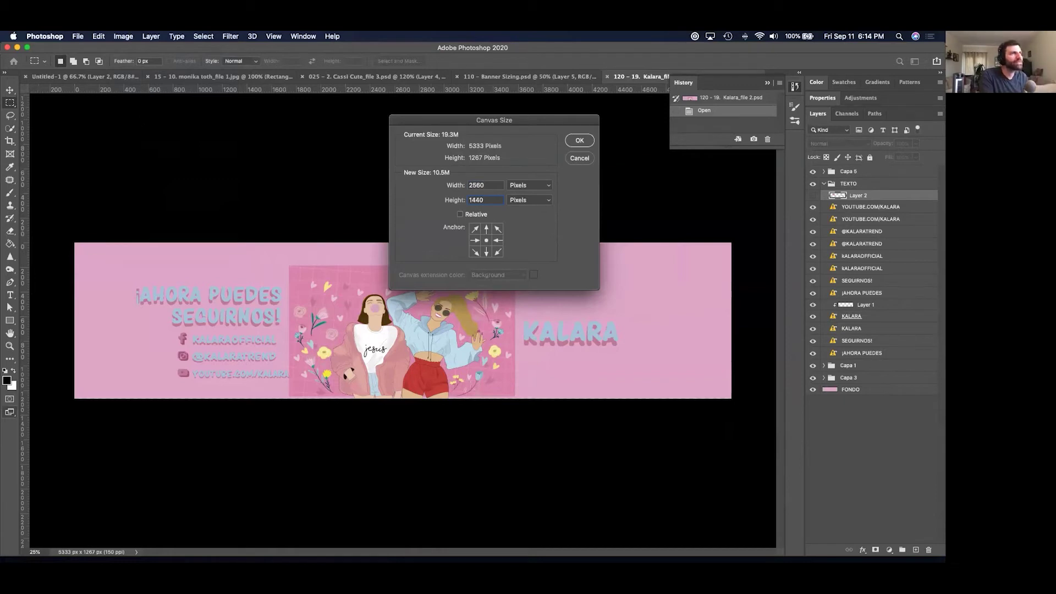
key(Return)
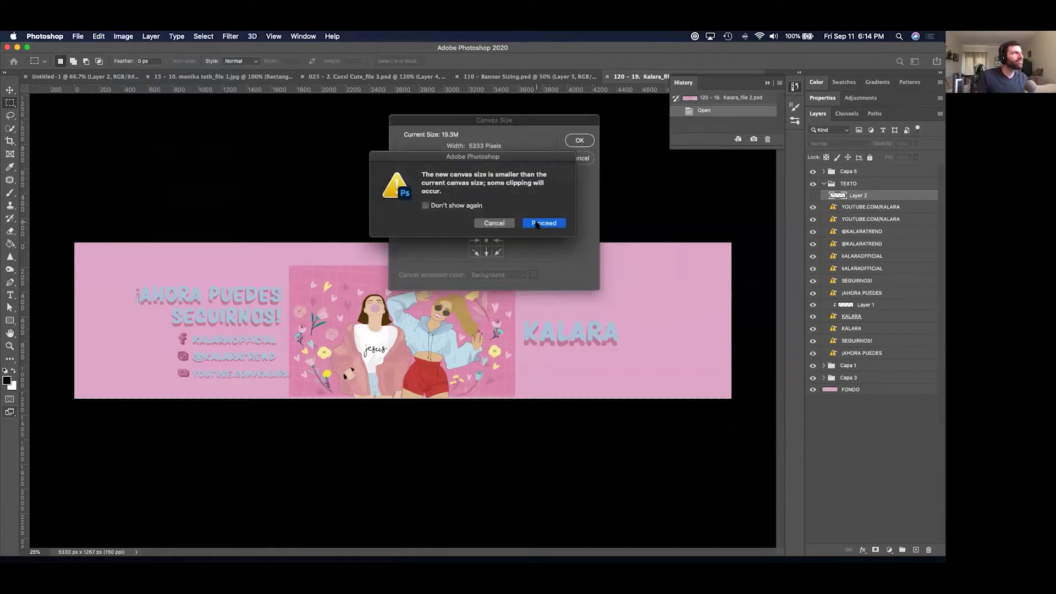
click(543, 224)
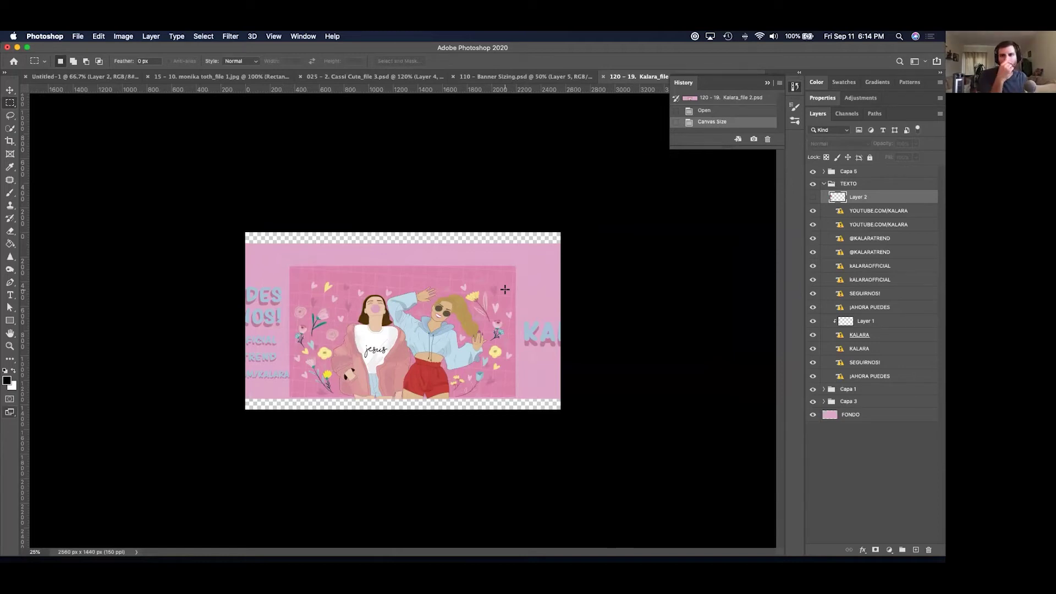
key(super+z)
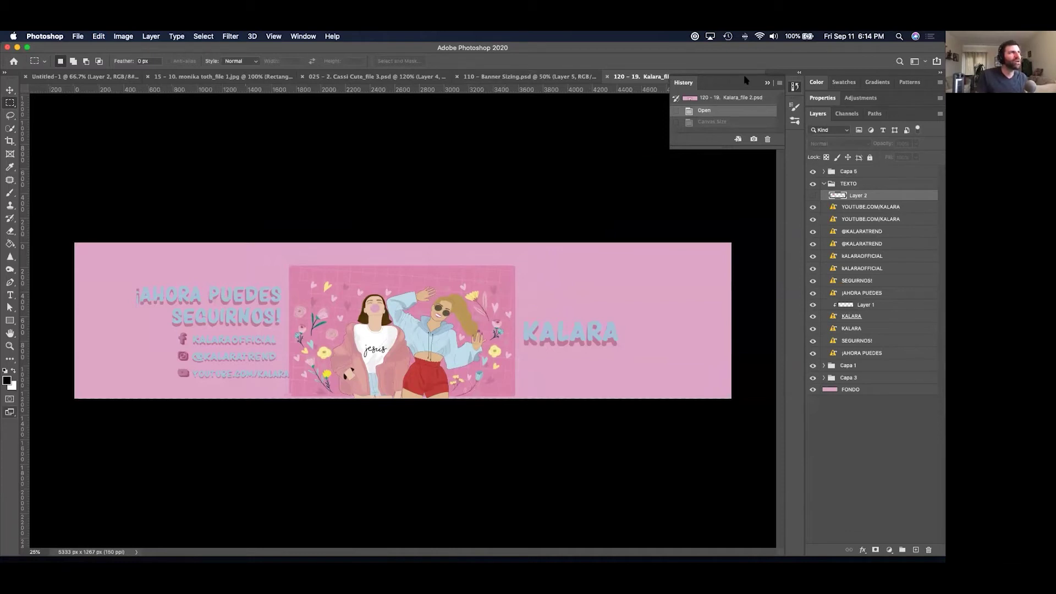
Float the Kalara document as an enlarged window beside Banner Sizing.
click(765, 82)
drag(689, 80, 557, 138)
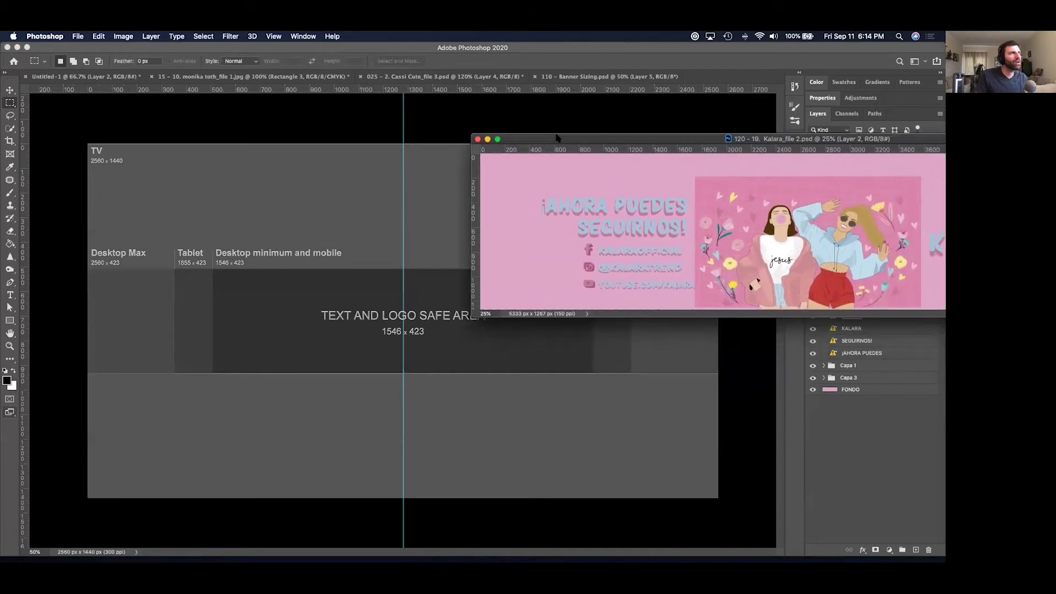
drag(561, 134, 106, 148)
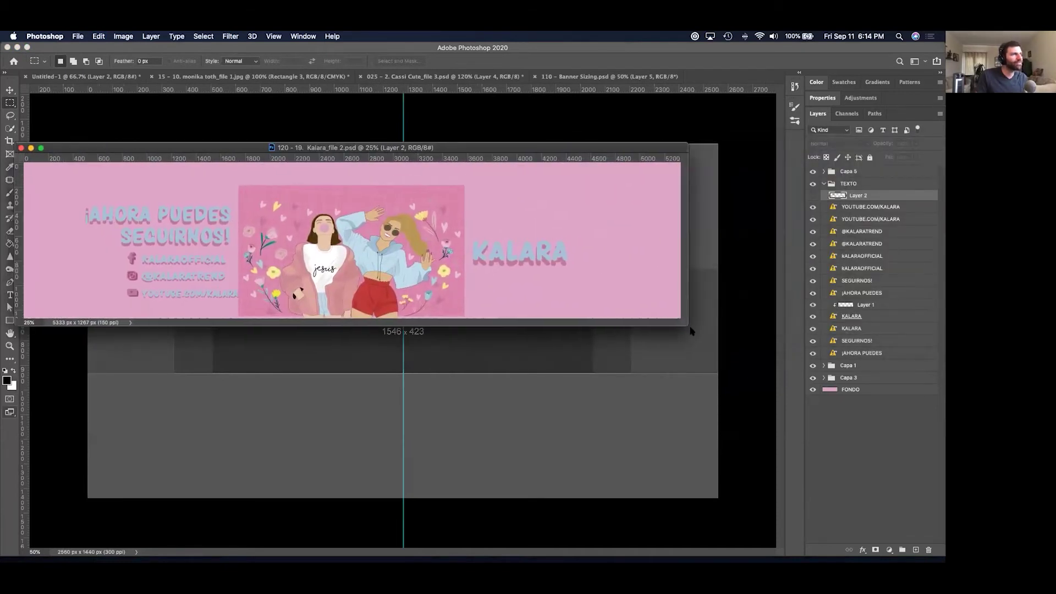
drag(685, 327, 703, 407)
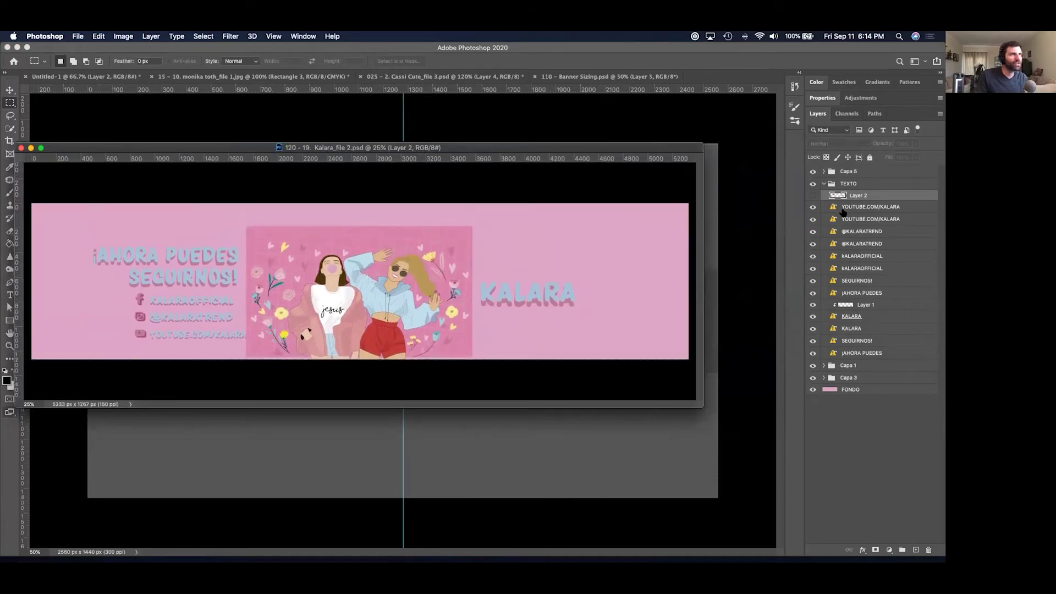
Drag layers Capa 5 through FONDO into Banner Sizing and move them just below Spec.
click(870, 173)
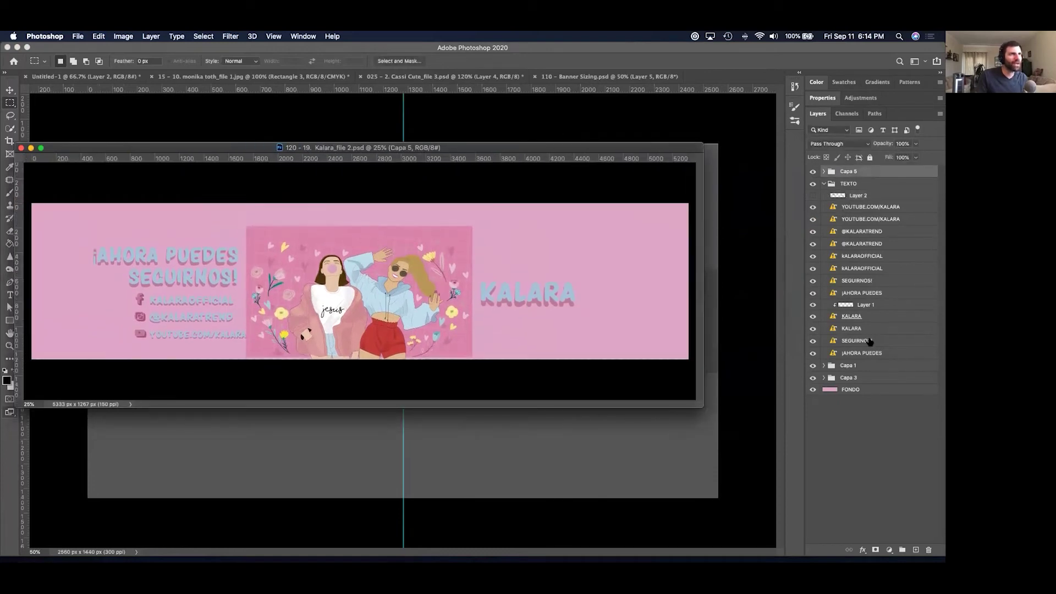
shift+click(865, 390)
drag(867, 177, 558, 428)
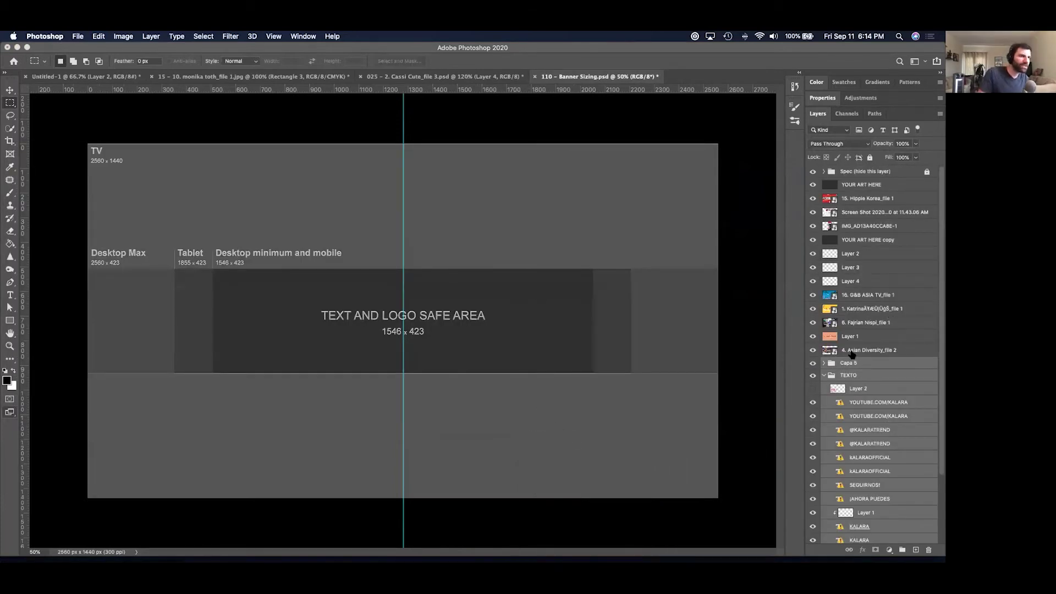
drag(862, 363, 867, 185)
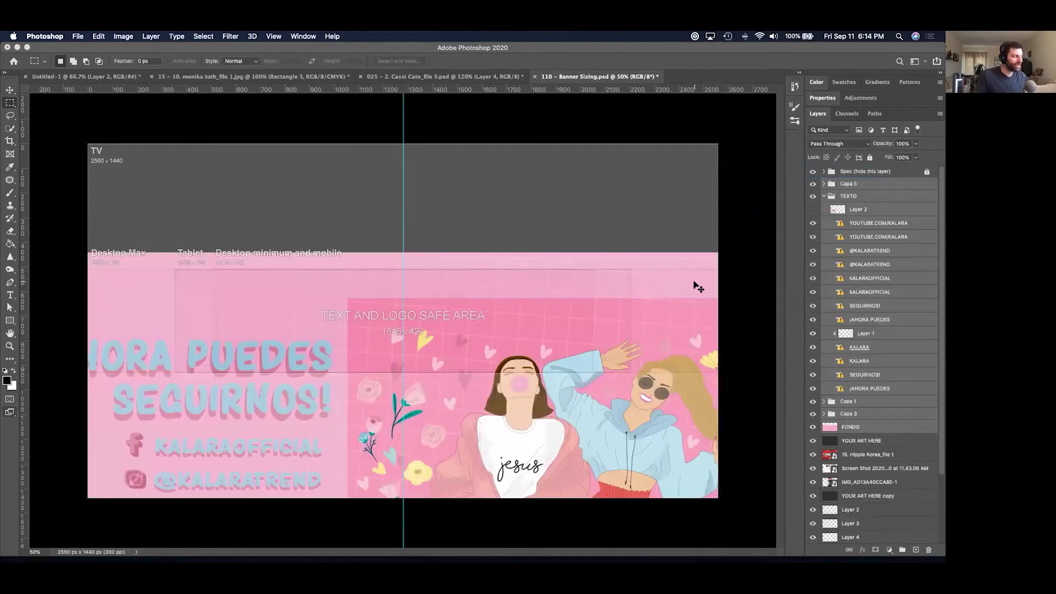
Scale the pasted Kalara artwork down to about 49% to fit the template width.
key(super+t)
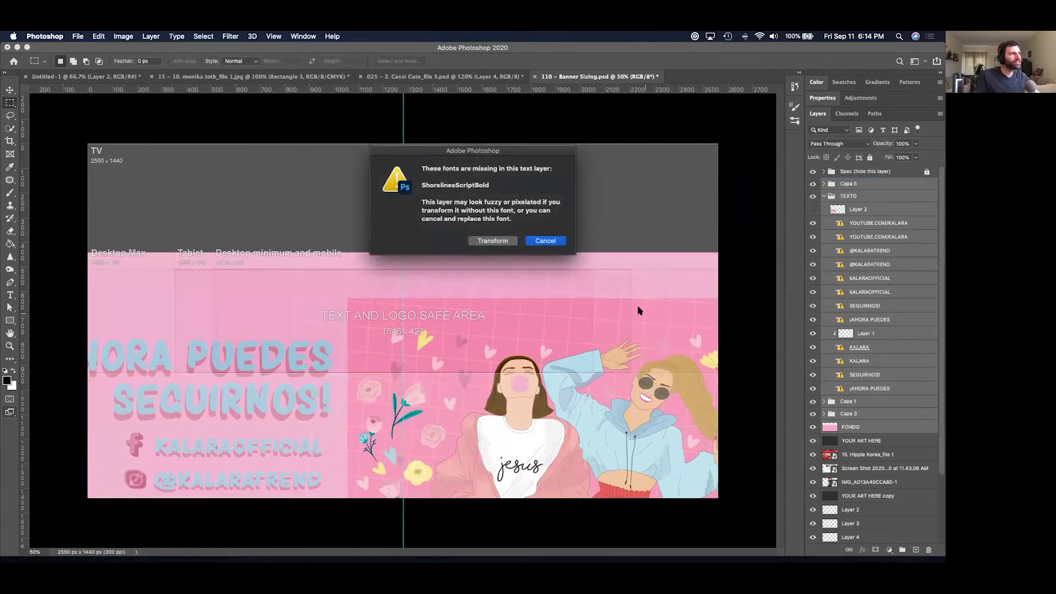
click(511, 243)
drag(634, 295, 548, 226)
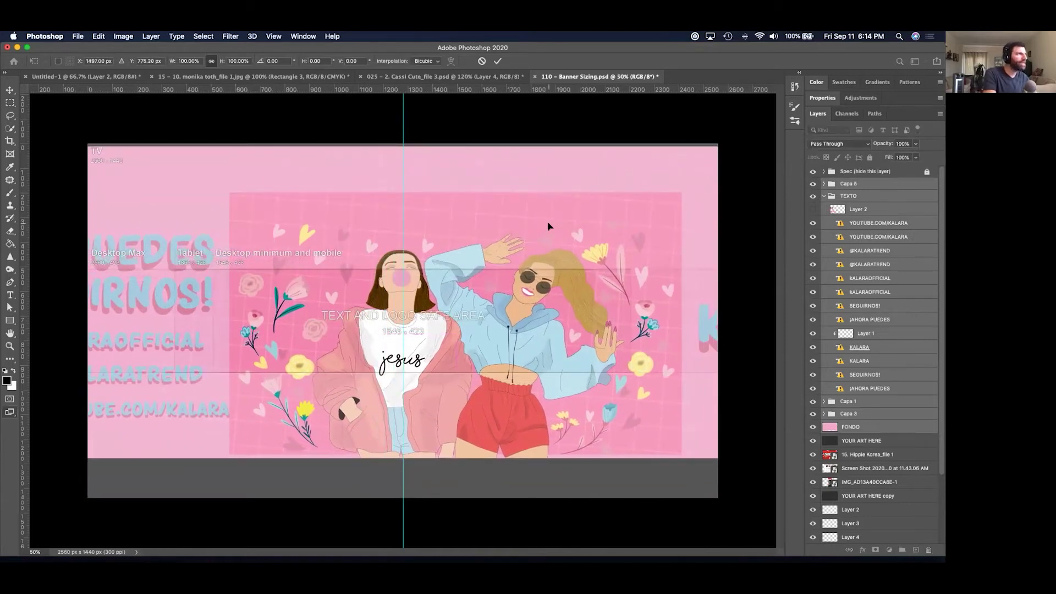
key(super+minus)
key(super+minus)
key(super+minus)
key(super+equal)
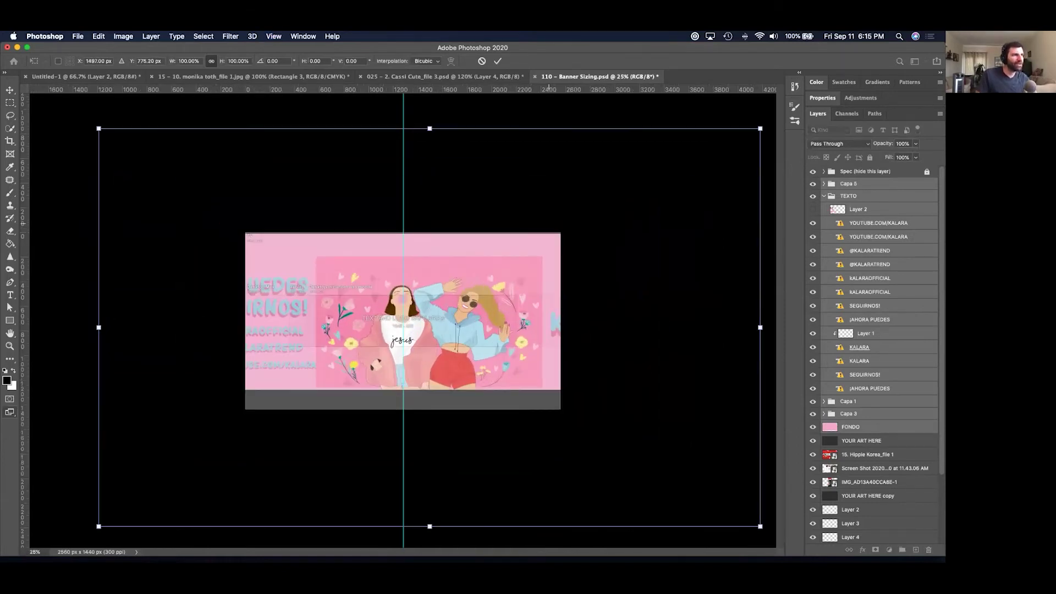
drag(760, 527, 661, 466)
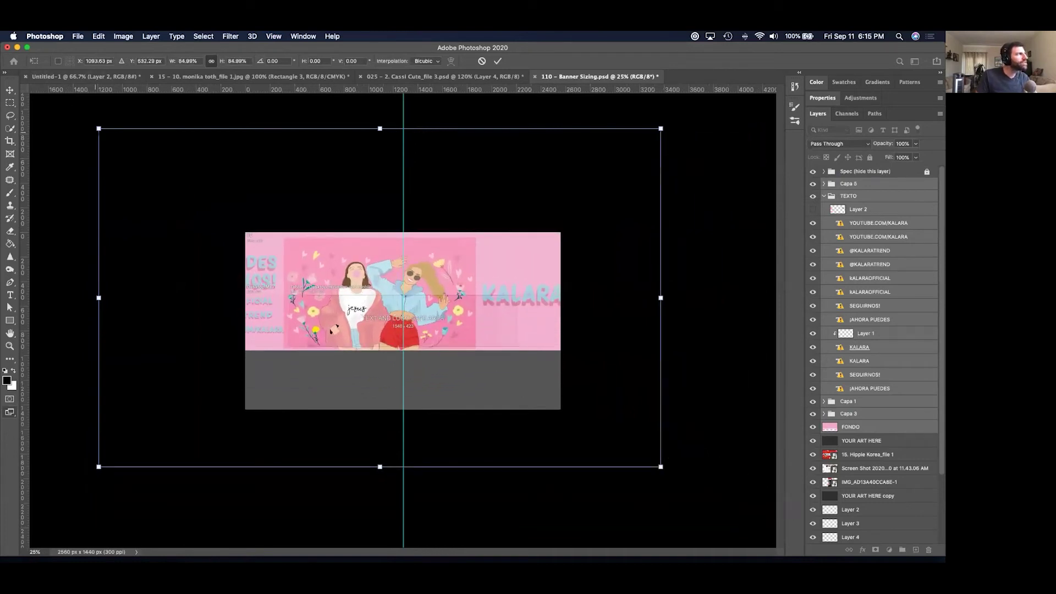
drag(98, 128, 224, 204)
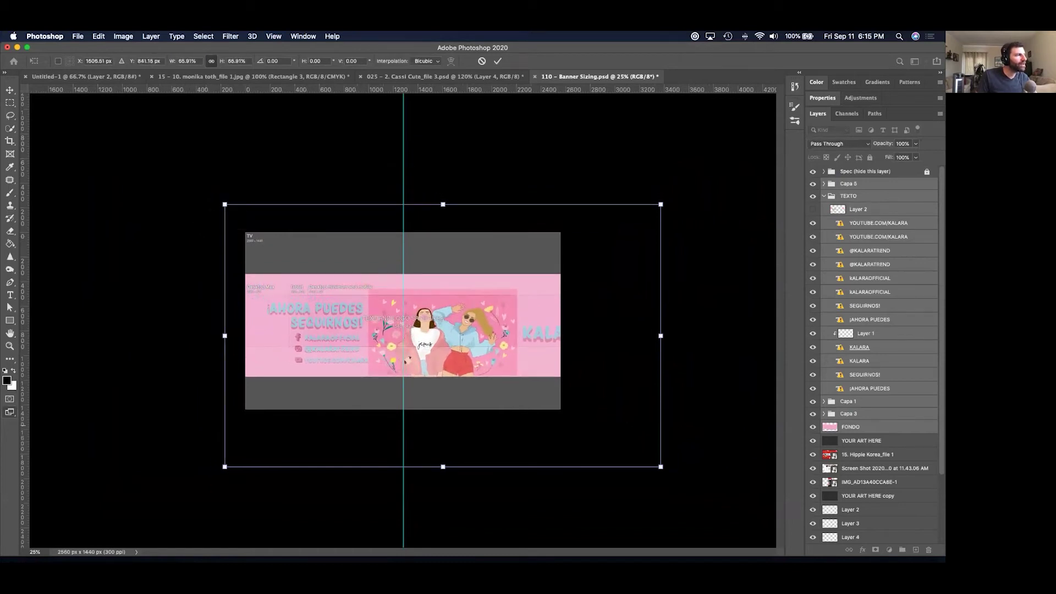
drag(661, 466, 612, 436)
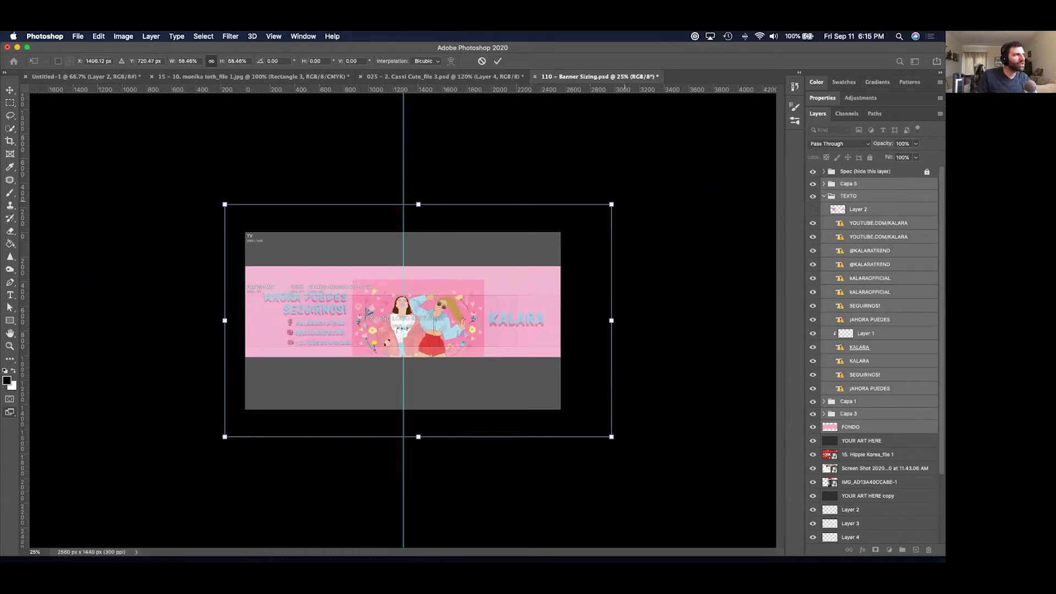
drag(611, 204, 574, 226)
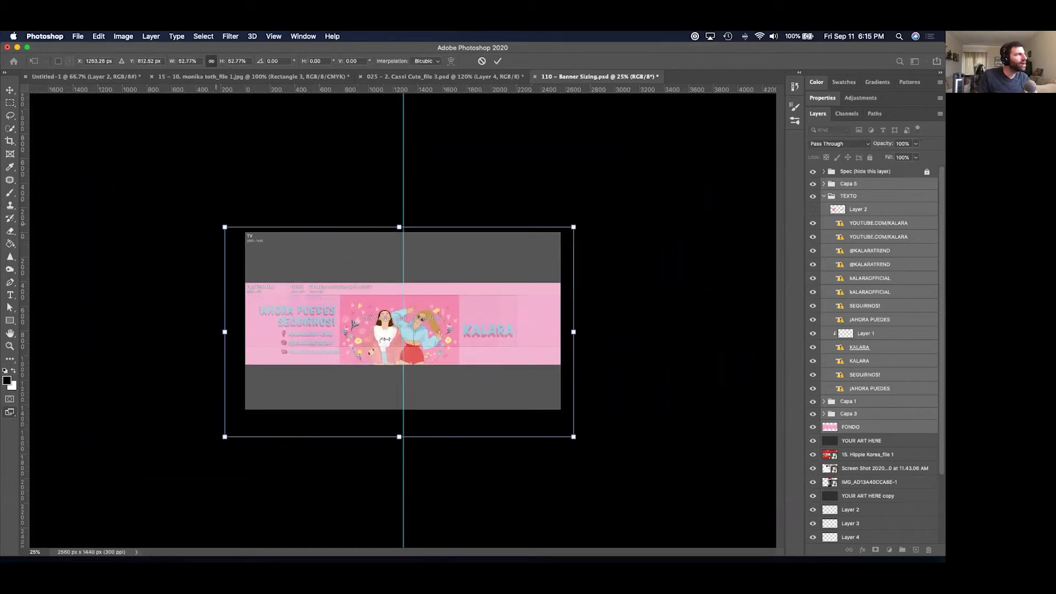
drag(225, 227, 242, 237)
key(Return)
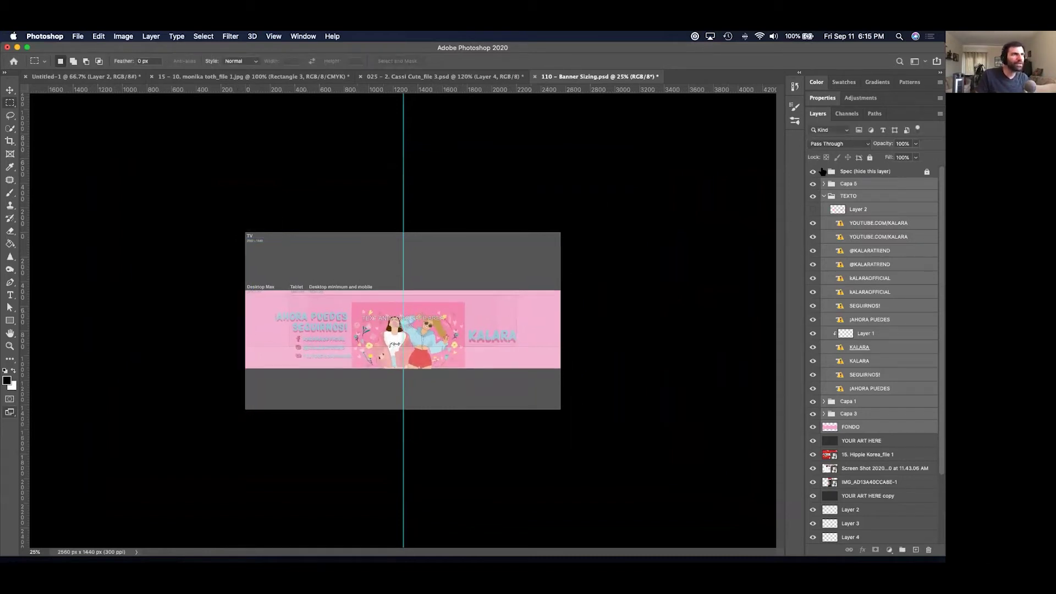
Hide the Spec guide group, cancelling a trial transform on all layers.
click(813, 171)
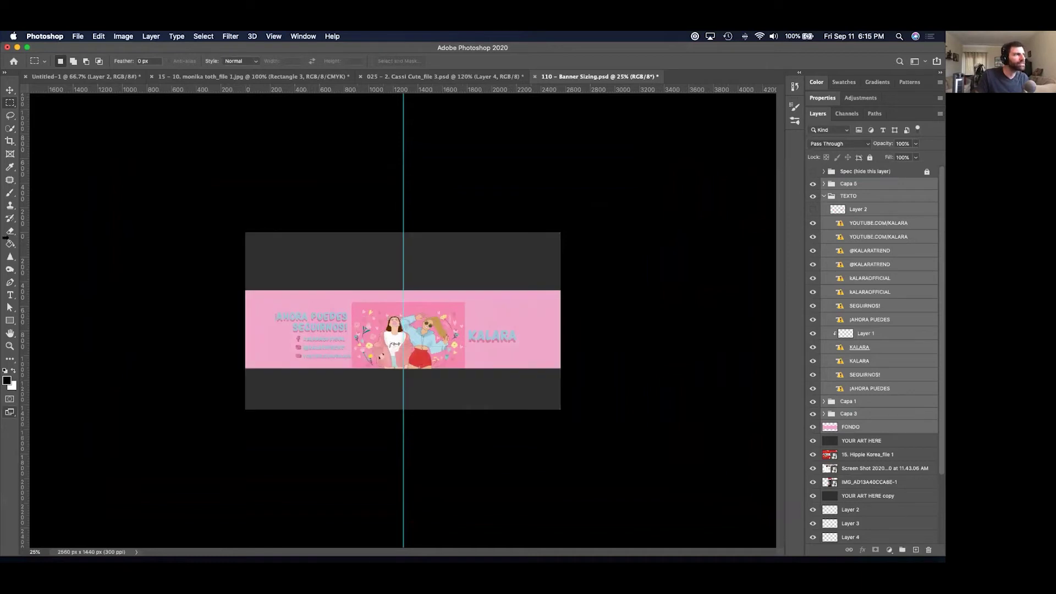
click(10, 91)
key(super+t)
click(493, 241)
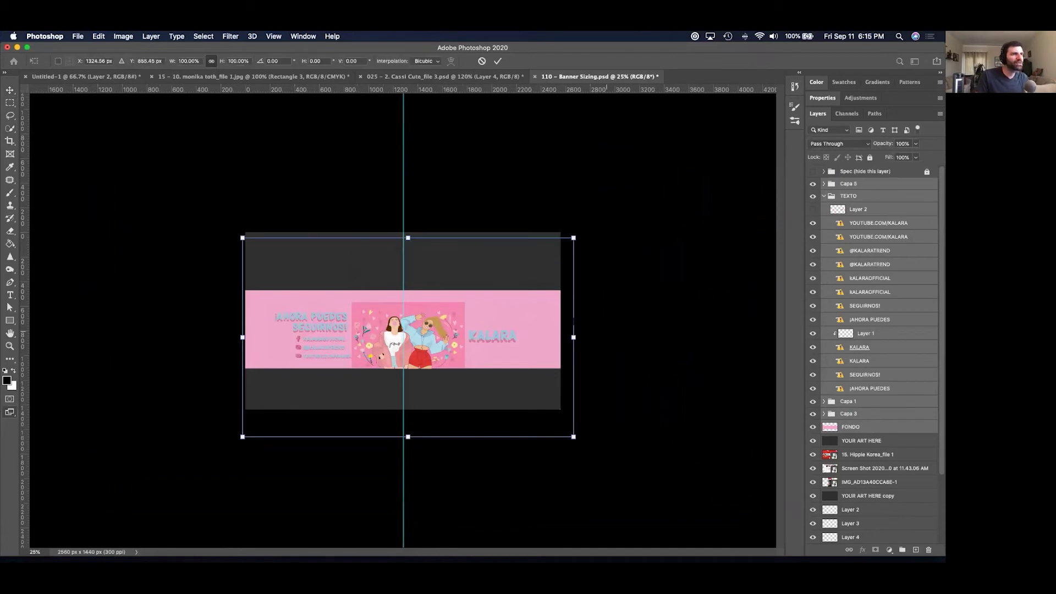
key(Return)
Stretch the pink FONDO background up and down to the canvas top and bottom edges.
click(850, 426)
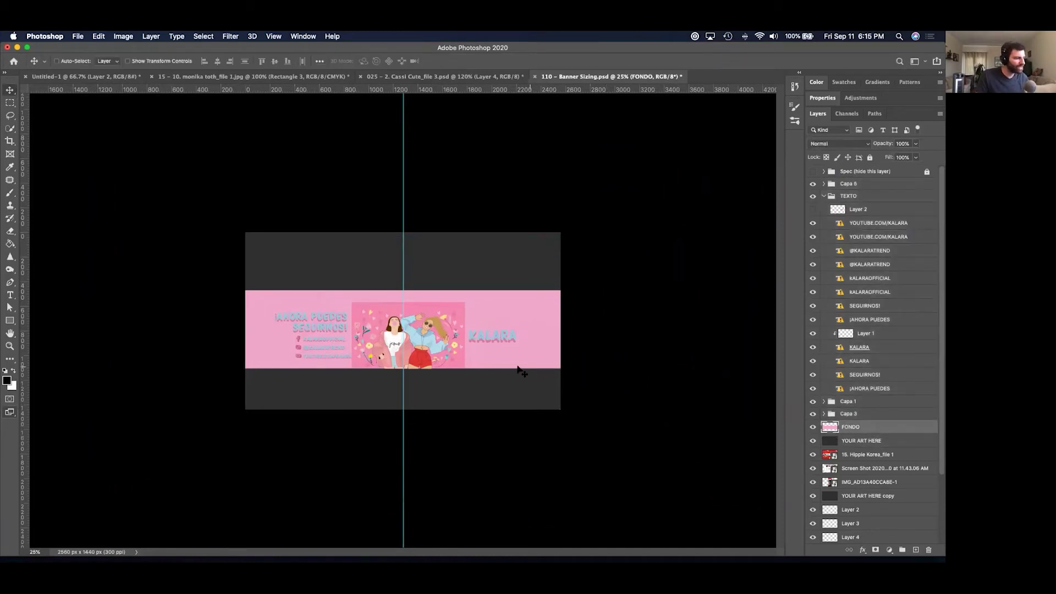
key(super+t)
drag(407, 290, 408, 206)
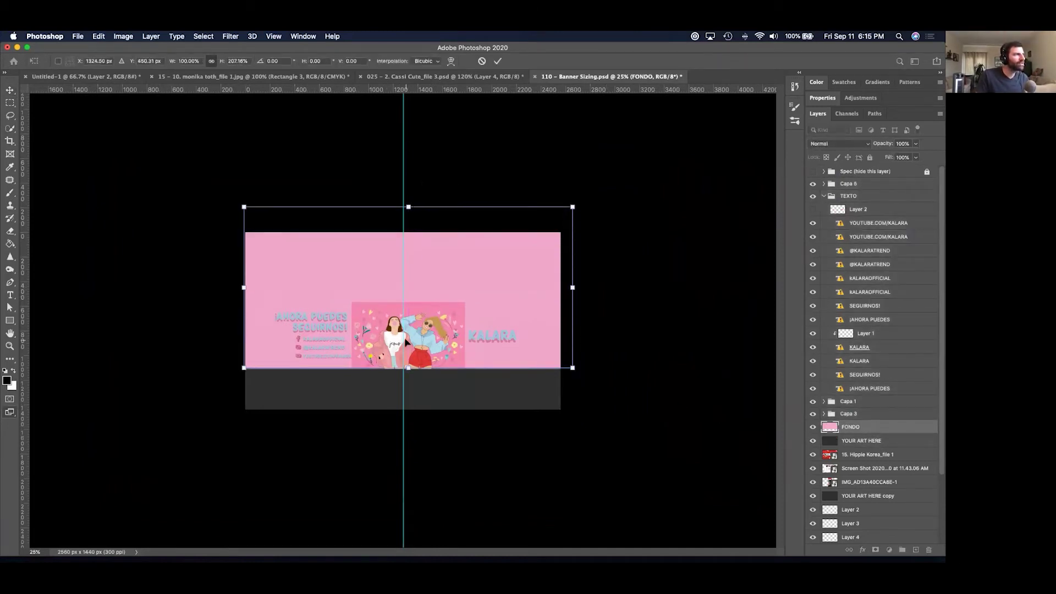
drag(408, 369, 408, 409)
key(Return)
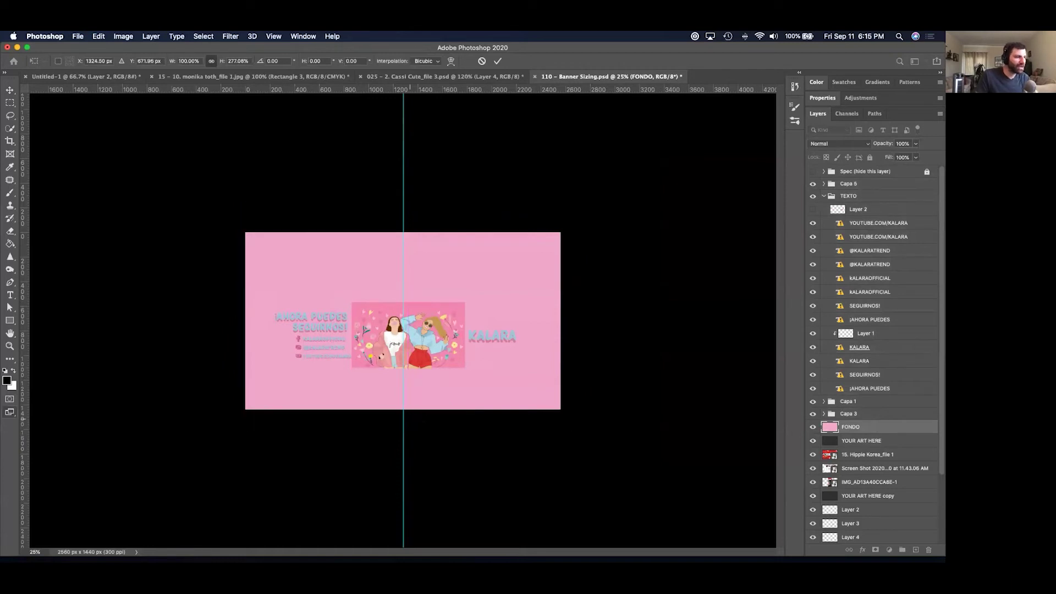
click(864, 186)
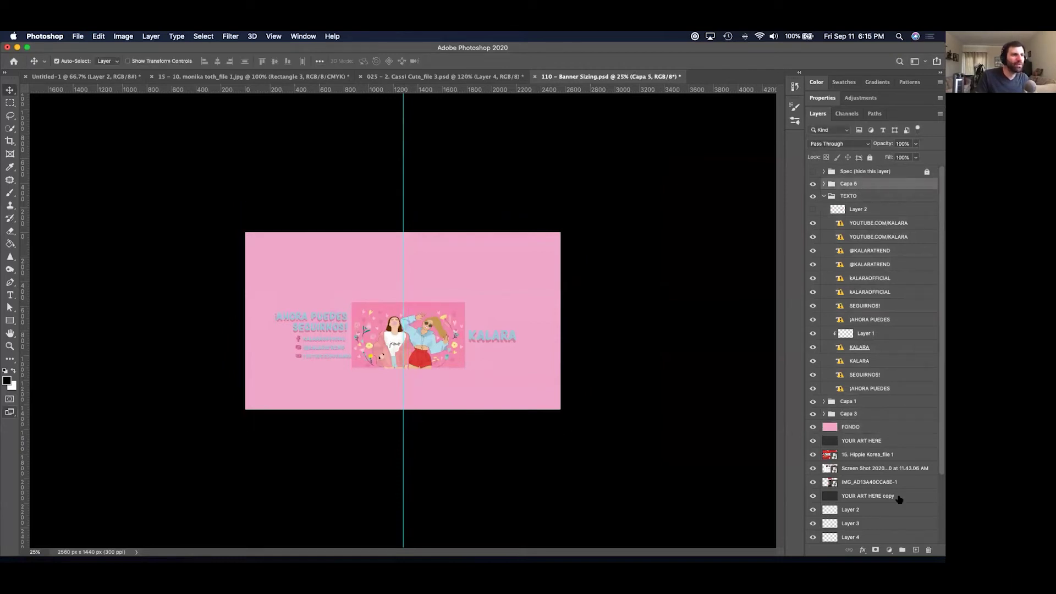
Add a Black & White adjustment layer above Capa 5 and view the canvas at 50%.
click(889, 550)
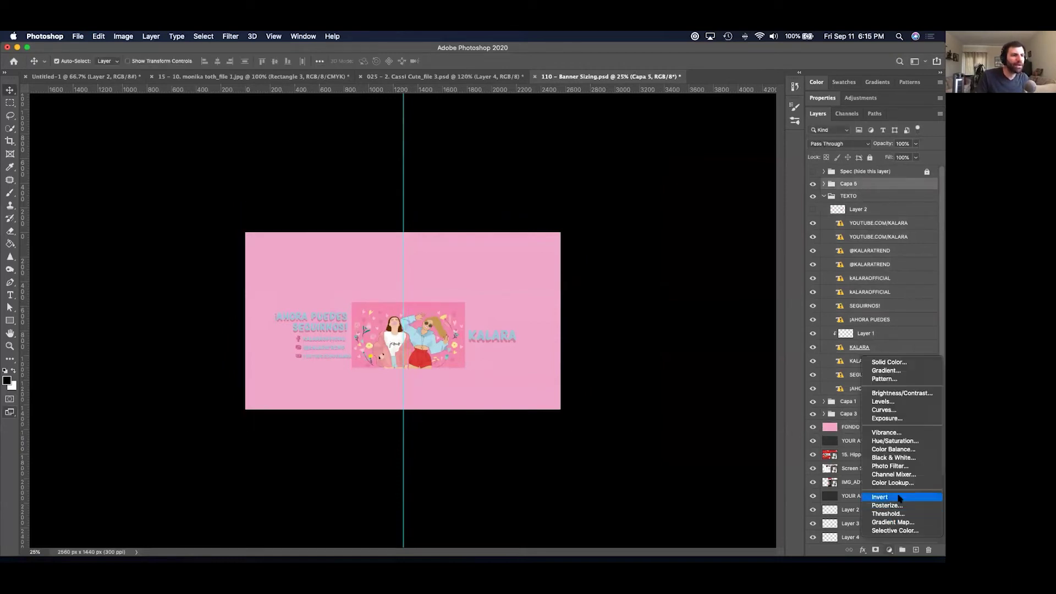
click(908, 458)
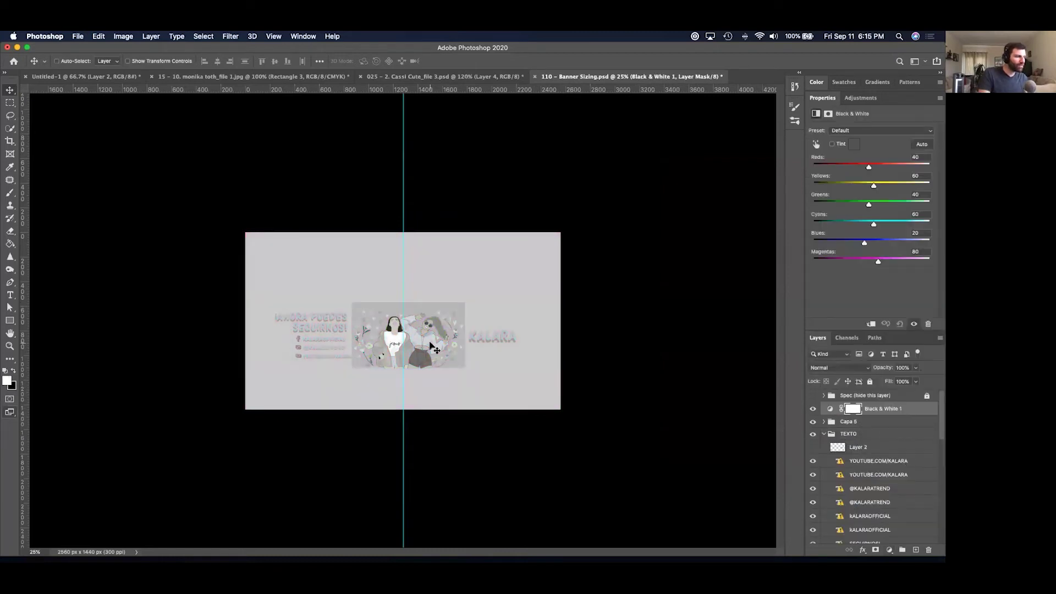
key(super+plus)
key(super+plus)
key(super+plus)
key(super+minus)
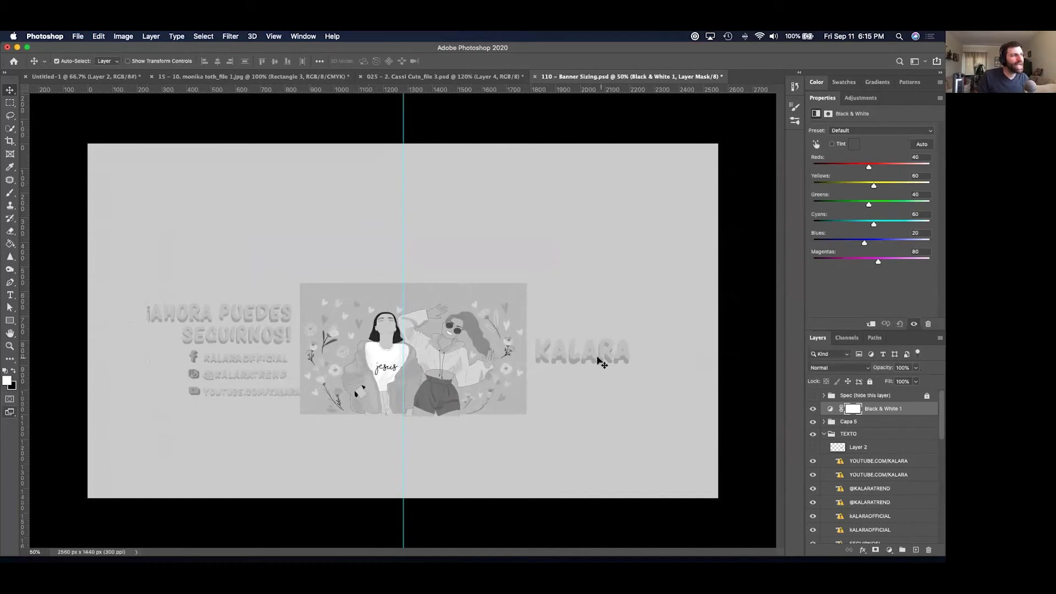
Compare the banner with and without Black & White, then show the Spec layer's guides.
click(813, 409)
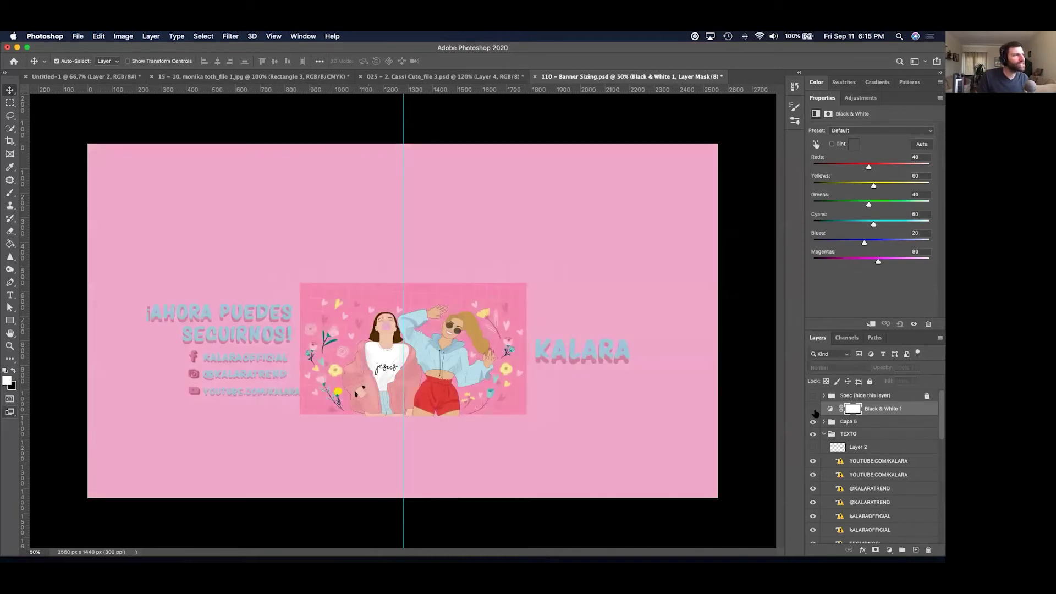
click(813, 410)
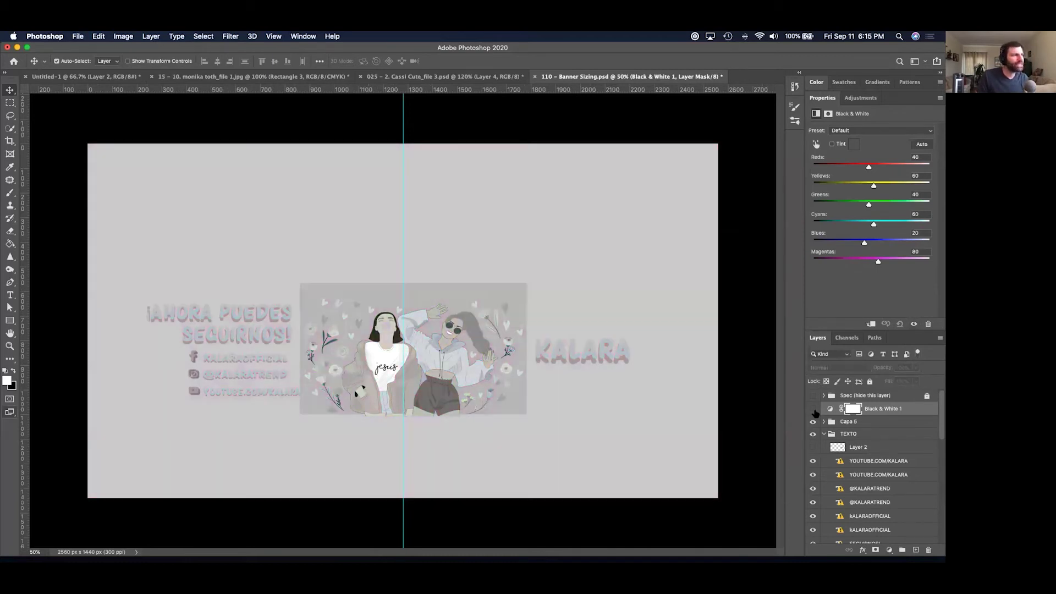
click(812, 409)
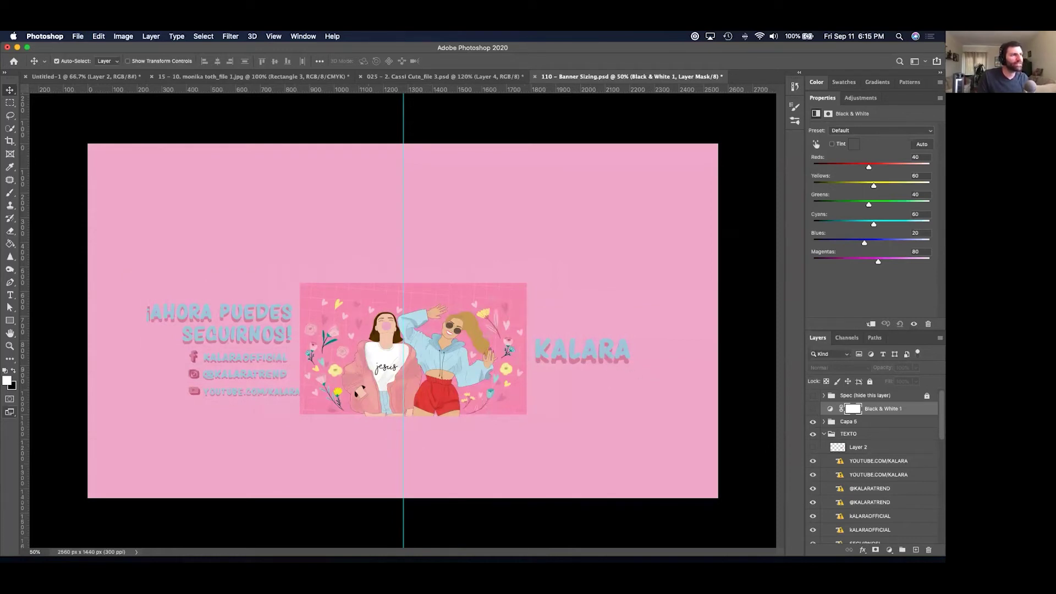
click(812, 409)
click(812, 409)
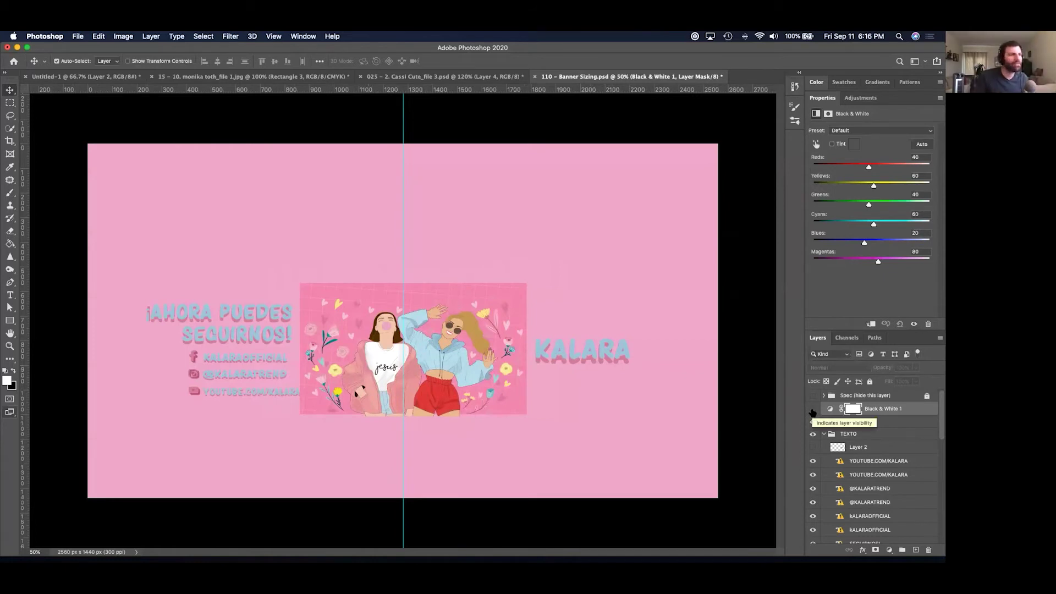
click(812, 409)
click(812, 397)
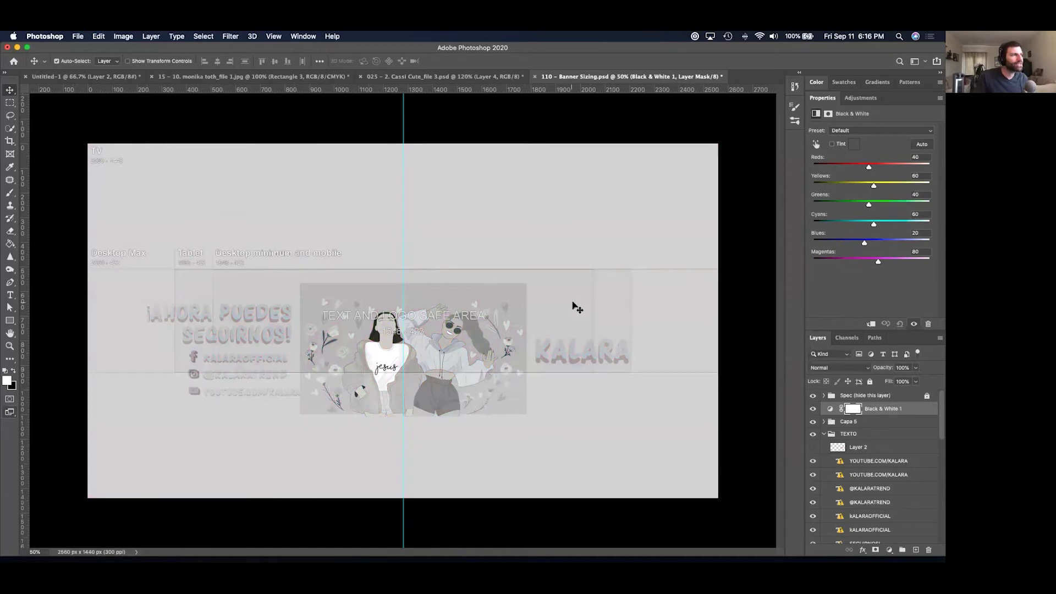
Select the KALARA text layer, then close the Banner Sizing document.
super+click(572, 360)
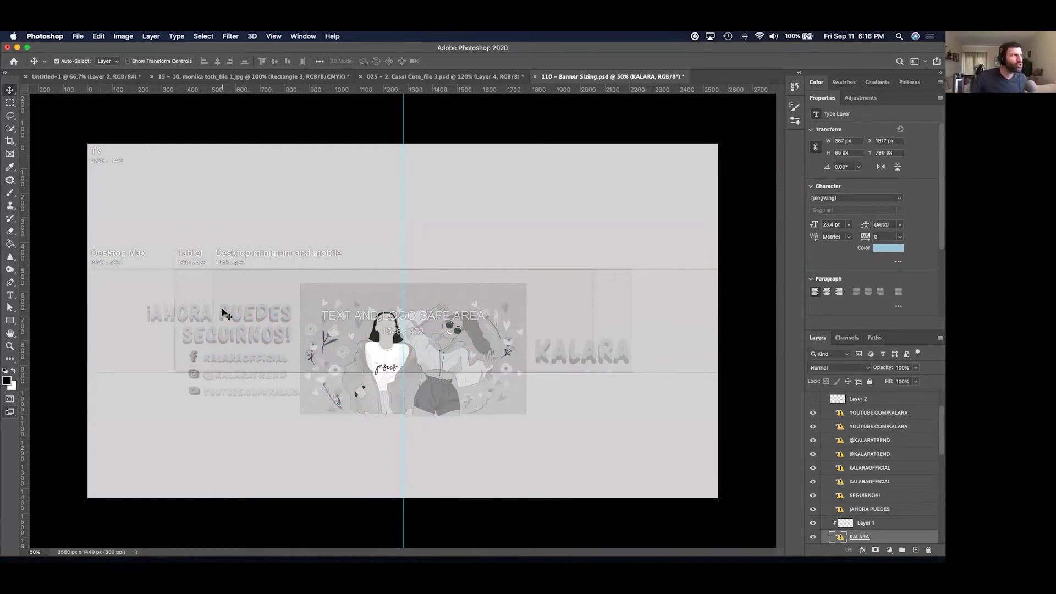
key(super)
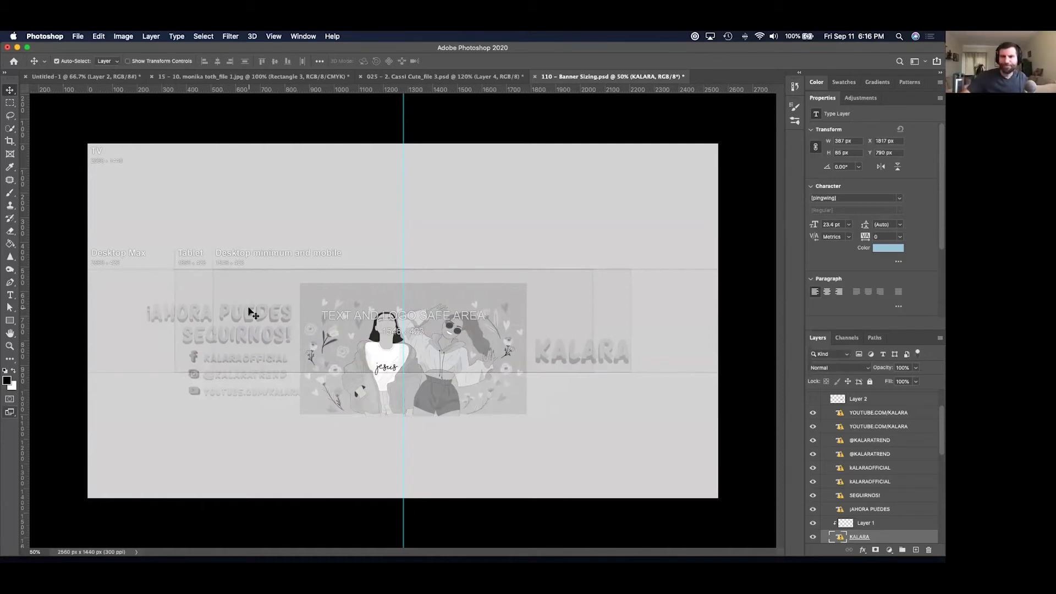
key(super)
key(super+w)
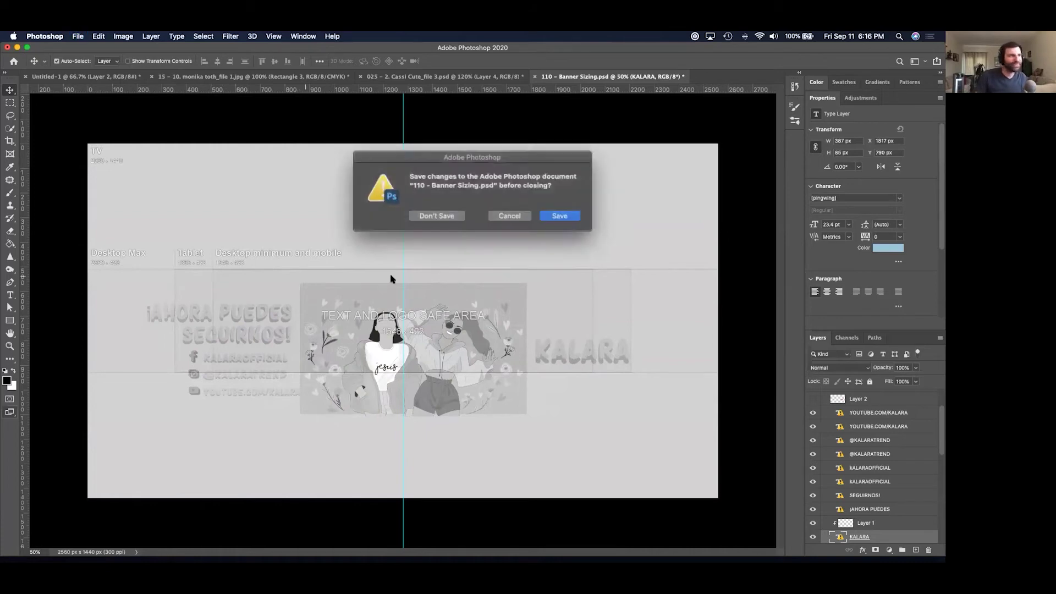
Discard the Banner Sizing changes and Quick Look the selected banner file in Finder.
click(439, 214)
key(super+Tab)
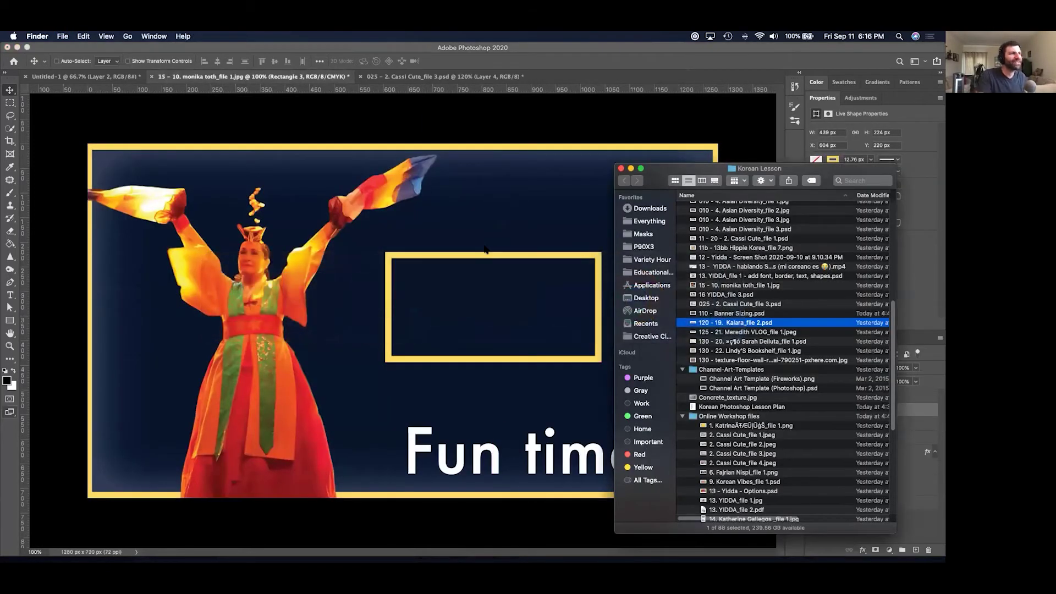
key(space)
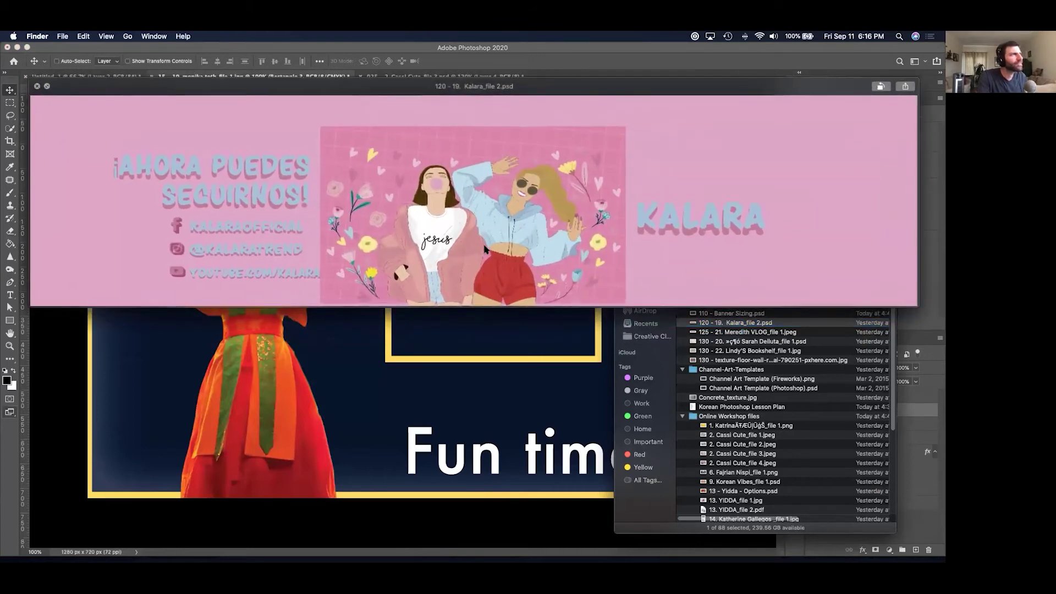
Preview the 125 - 21 vlog banner and place it as a layer over the dancer photo.
key(Down)
key(Down)
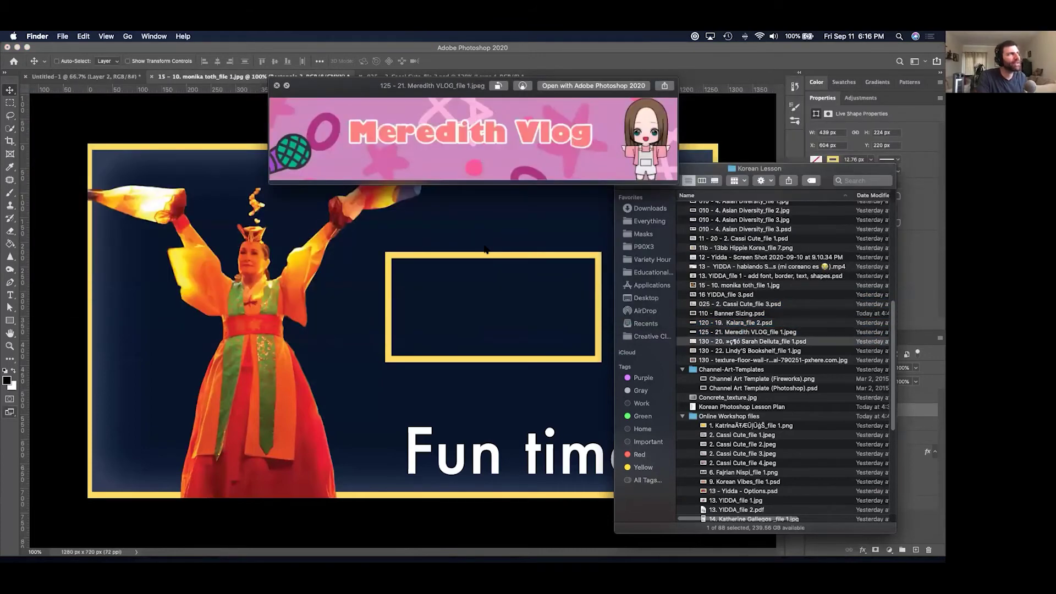
key(Up)
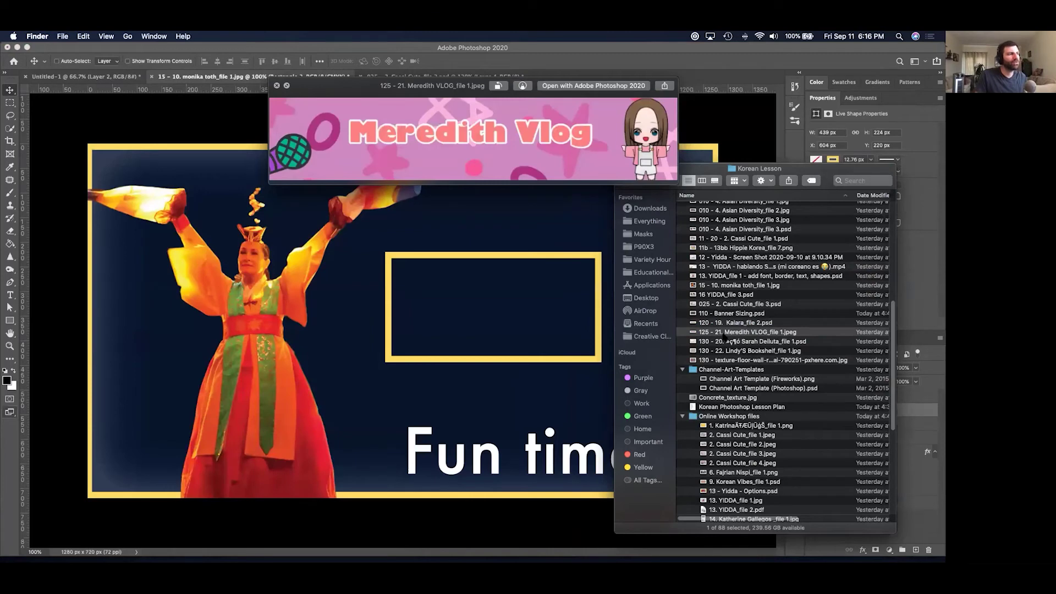
key(space)
drag(464, 320, 464, 319)
key(Return)
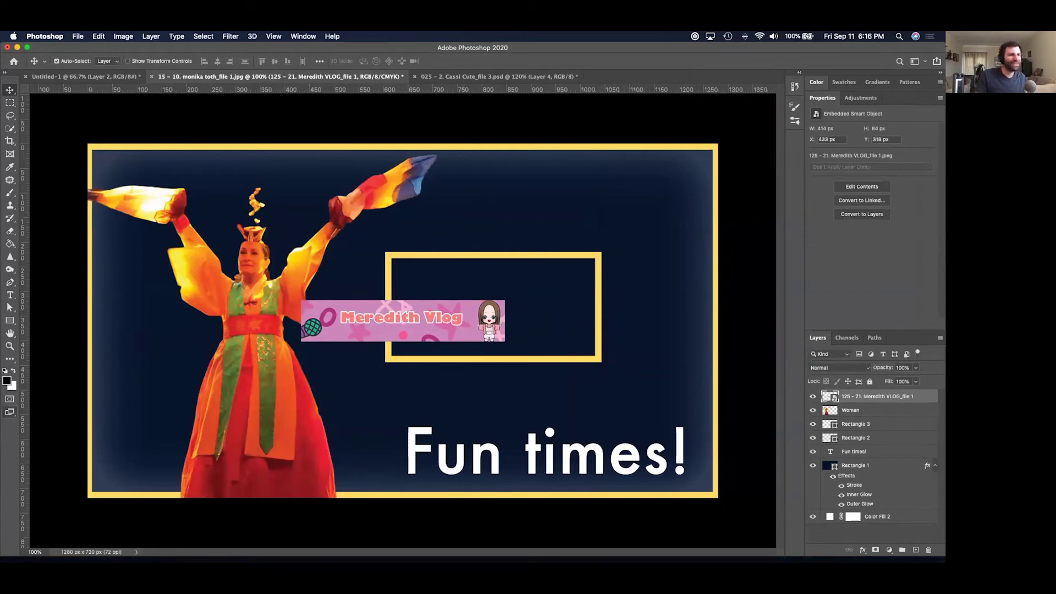
Add a Solid Color fill in the vlog banner's sampled pink, placed beneath the banner.
key(super+shift+alt+n)
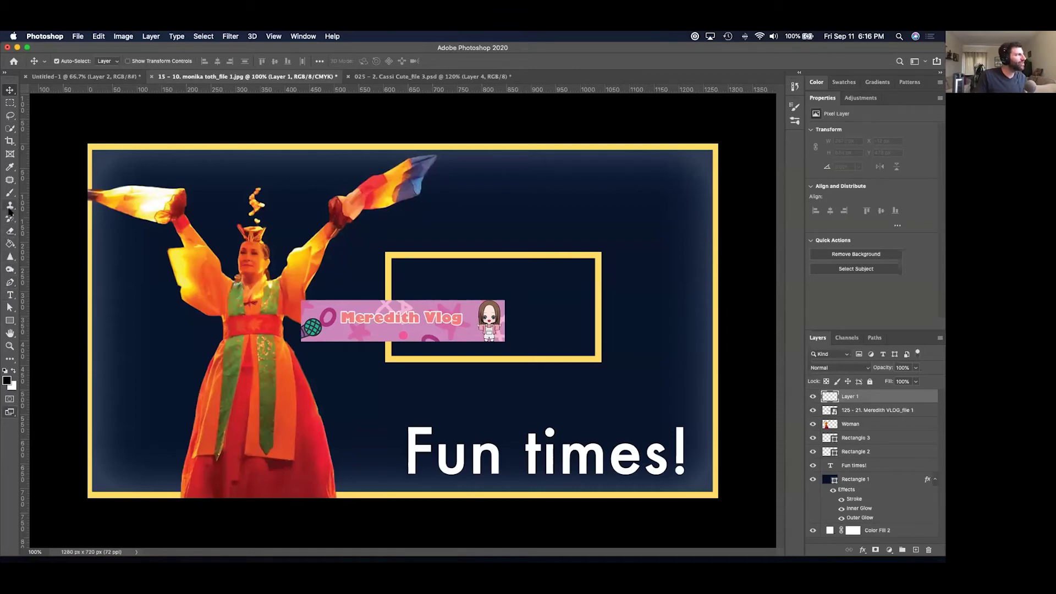
key(i)
click(417, 305)
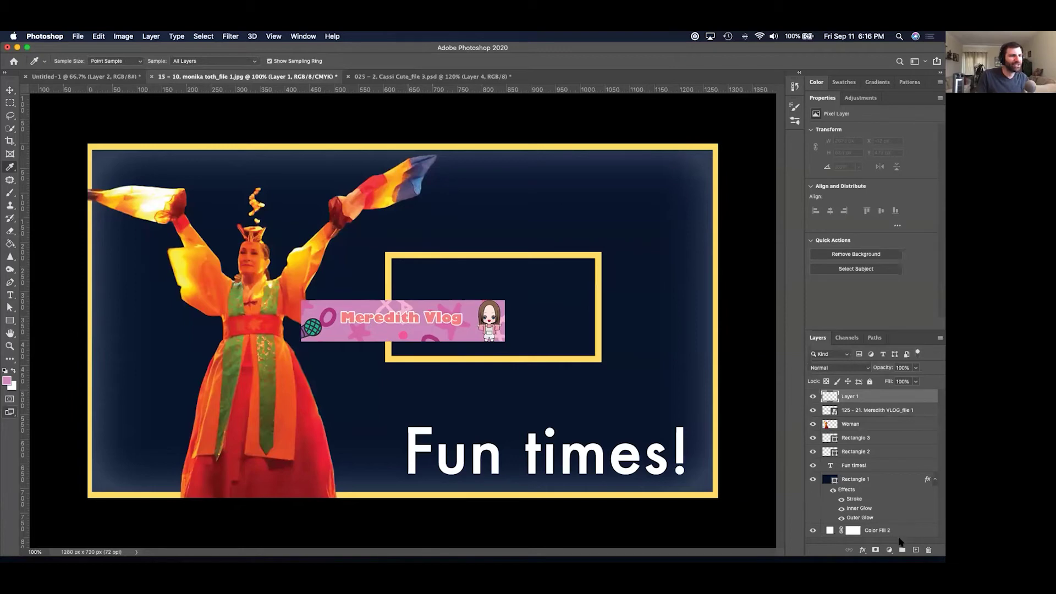
click(889, 550)
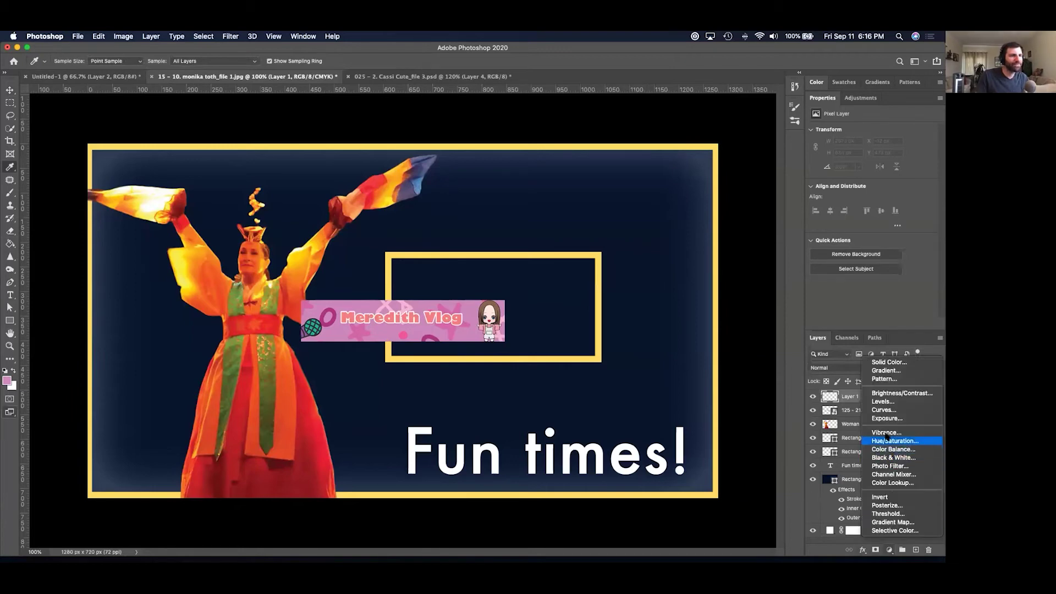
click(884, 363)
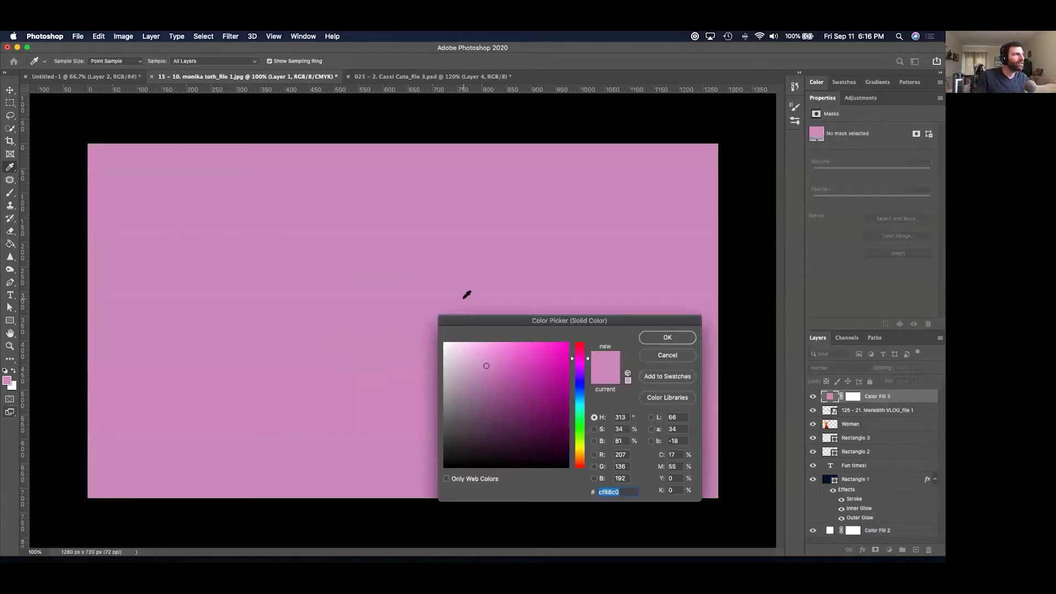
click(662, 339)
drag(895, 400, 891, 416)
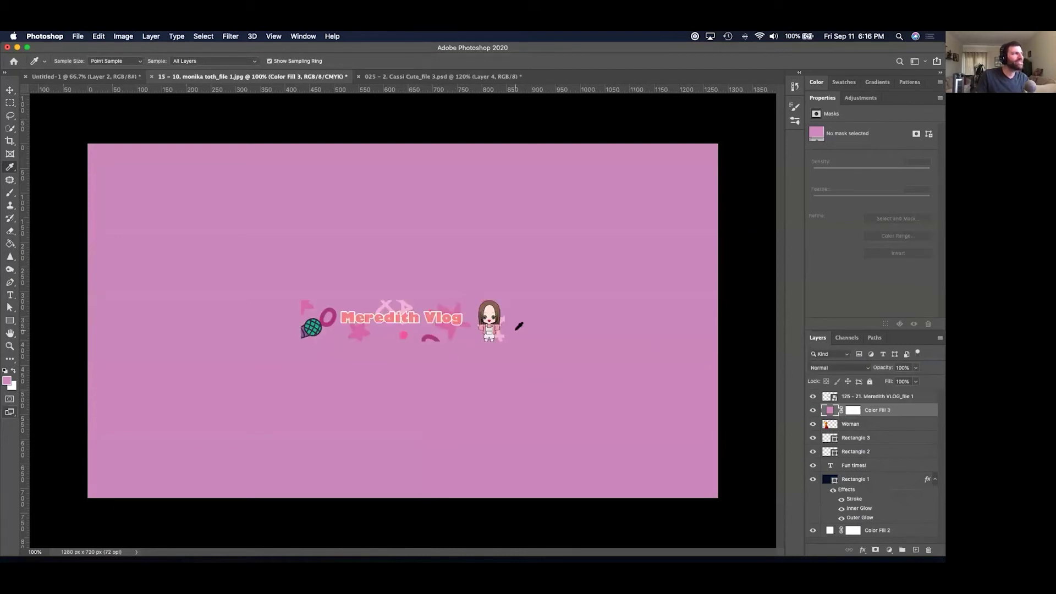
Enlarge the vlog banner to about 148% and shift it left on the canvas.
click(891, 396)
key(super+t)
drag(510, 301, 594, 280)
key(Return)
key(i)
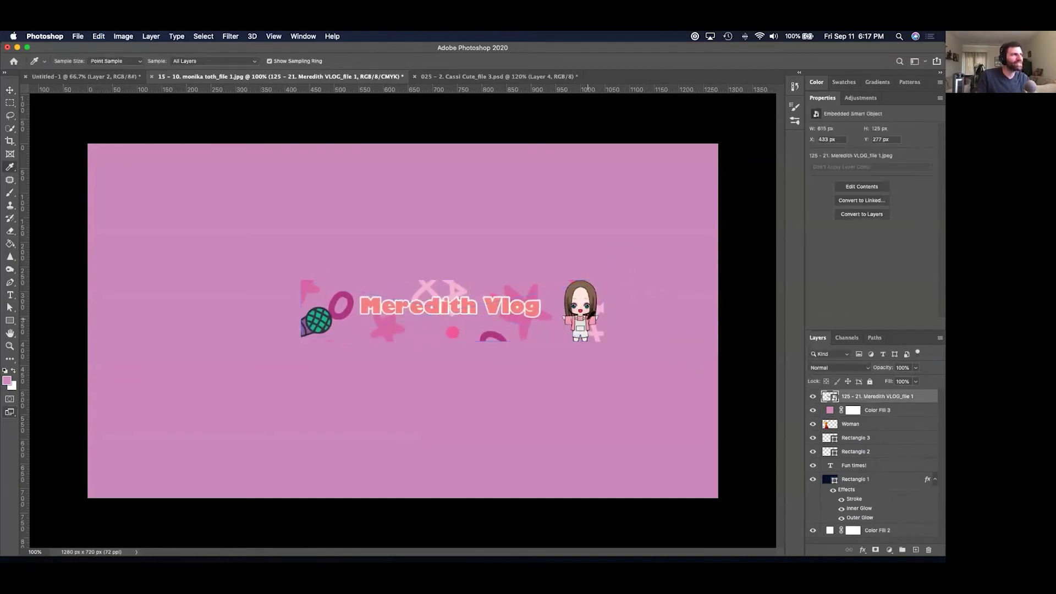
key(v)
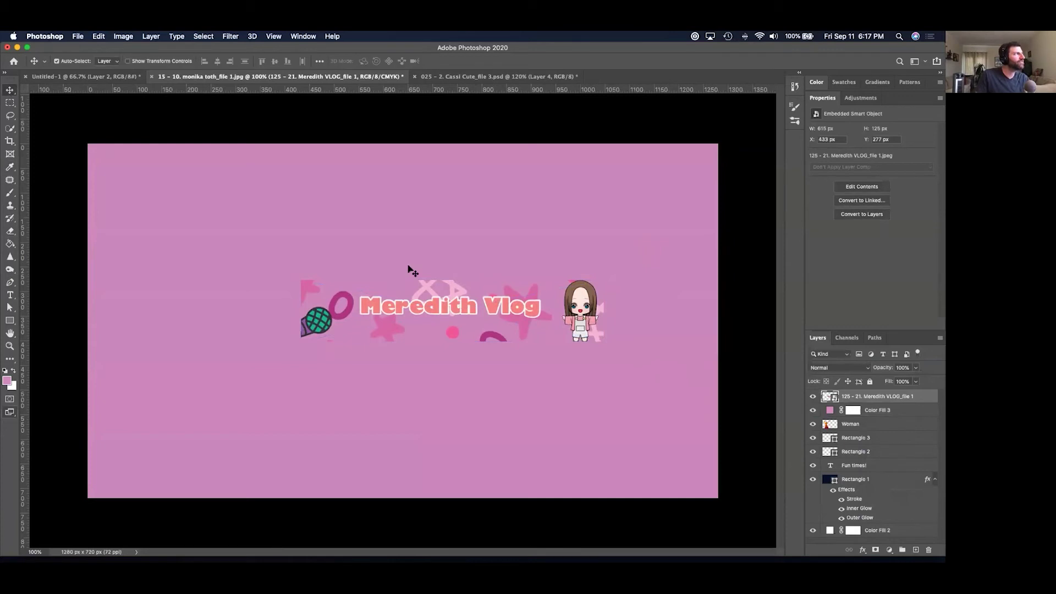
drag(499, 299, 438, 306)
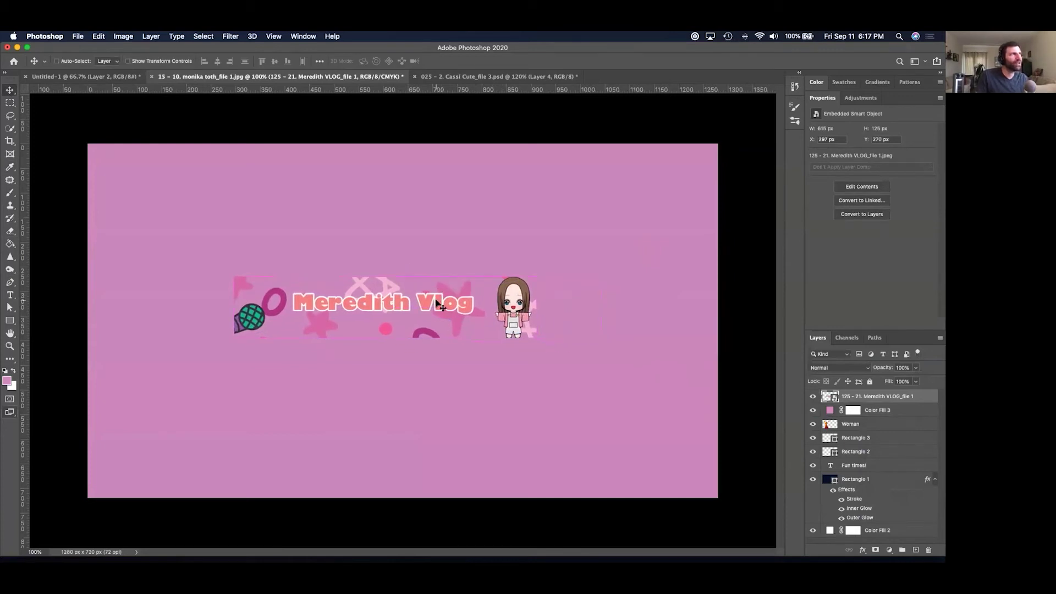
Close the design without saving changes.
key(super+w)
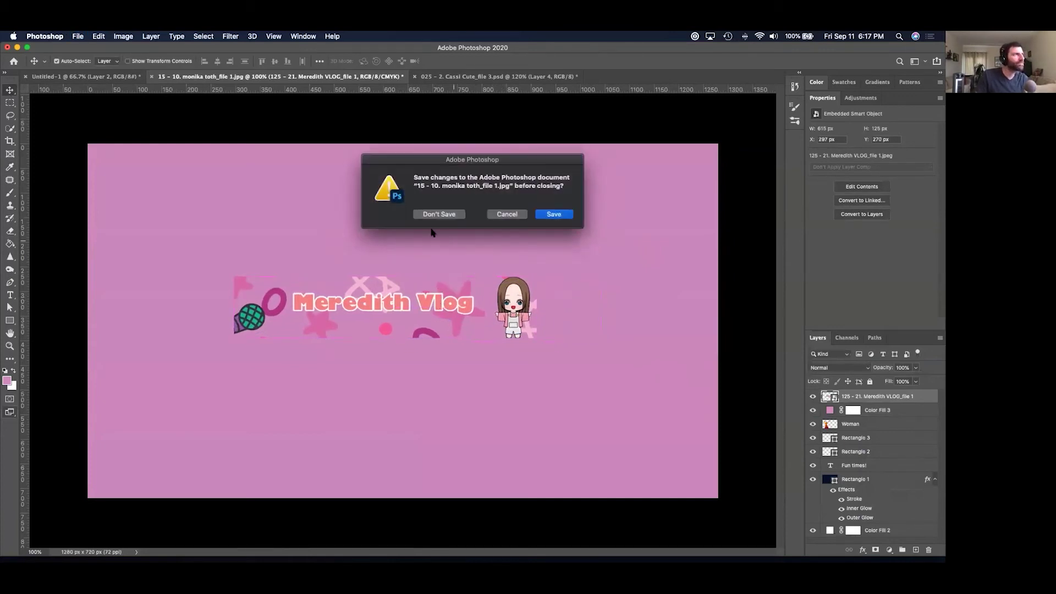
click(428, 215)
key(super+Tab)
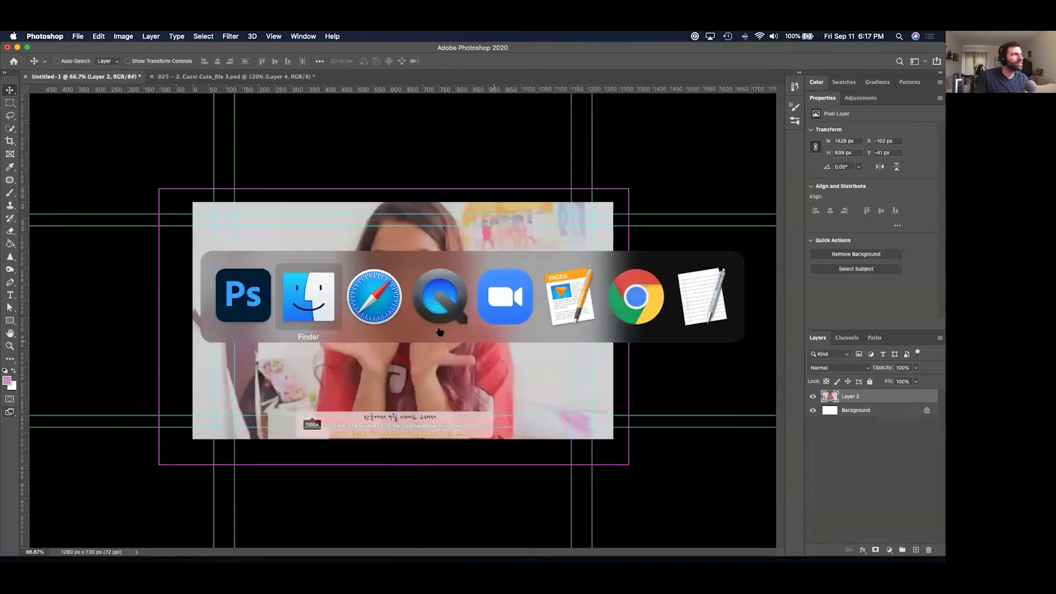
Quick Look the 130 - 20 channel-art PSD in Finder and open it in Photoshop.
key(super+Tab)
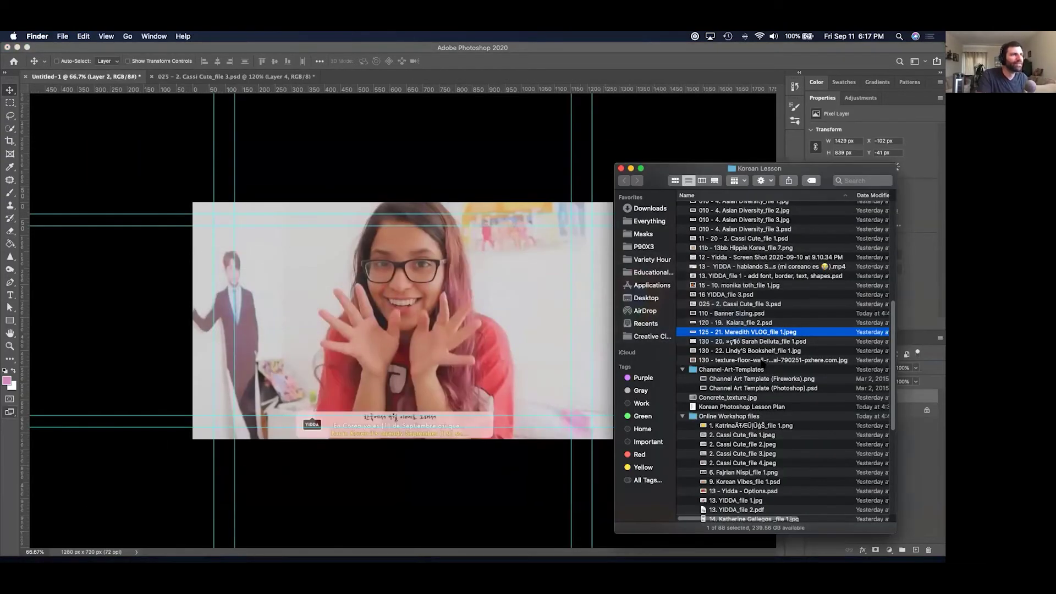
key(space)
key(Down)
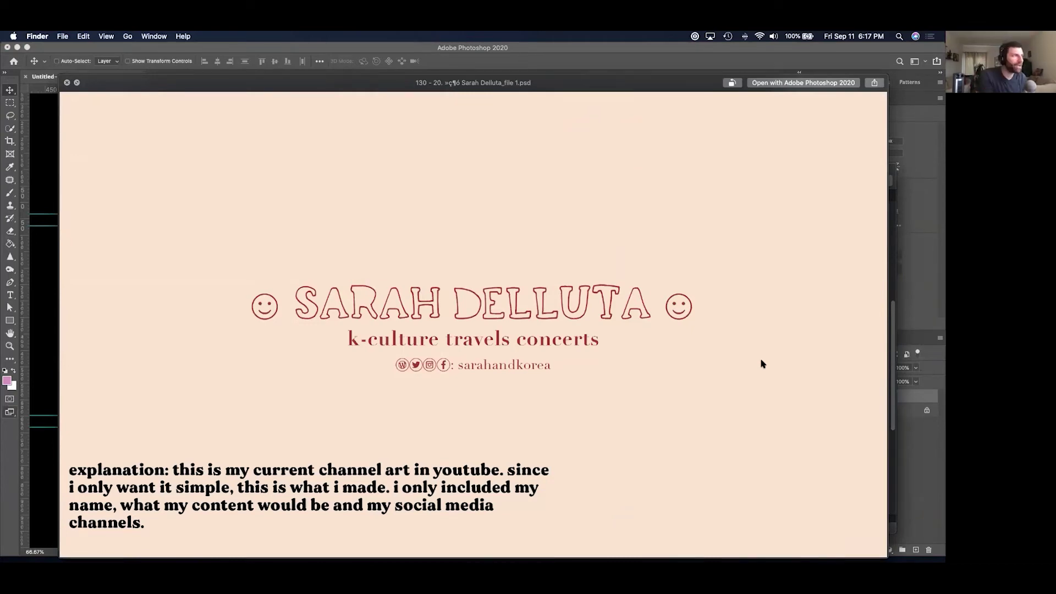
key(space)
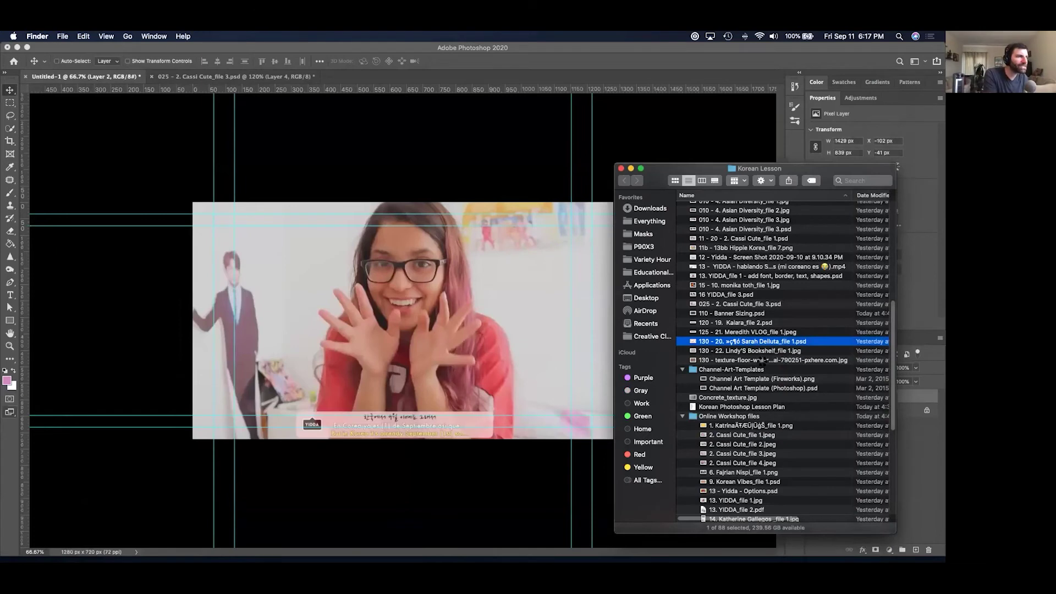
key(super+Tab)
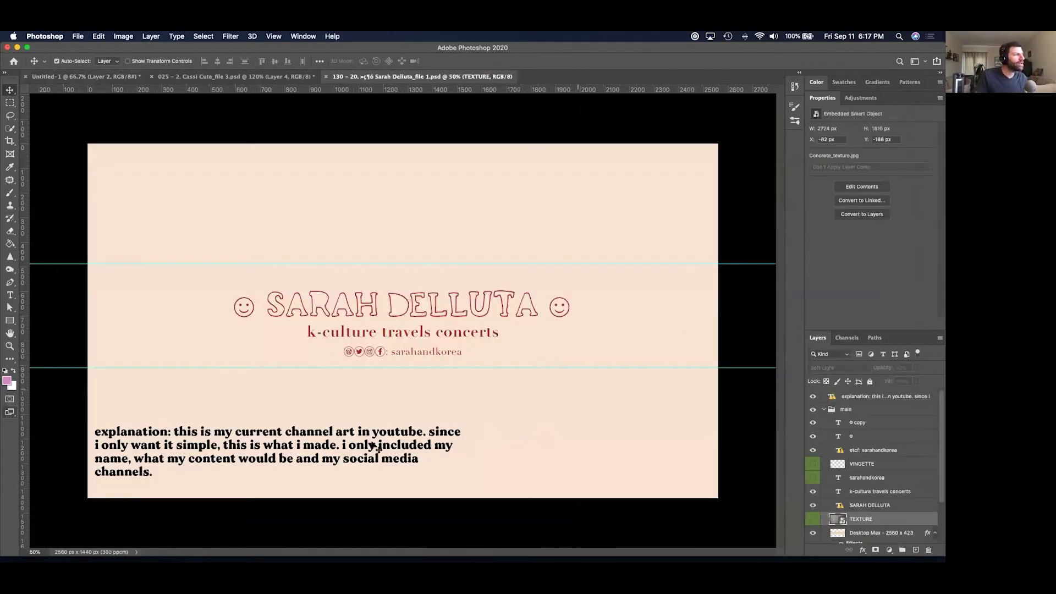
Hide the explanation text layer on the channel-art banner and bring Safari over the canvas.
click(260, 448)
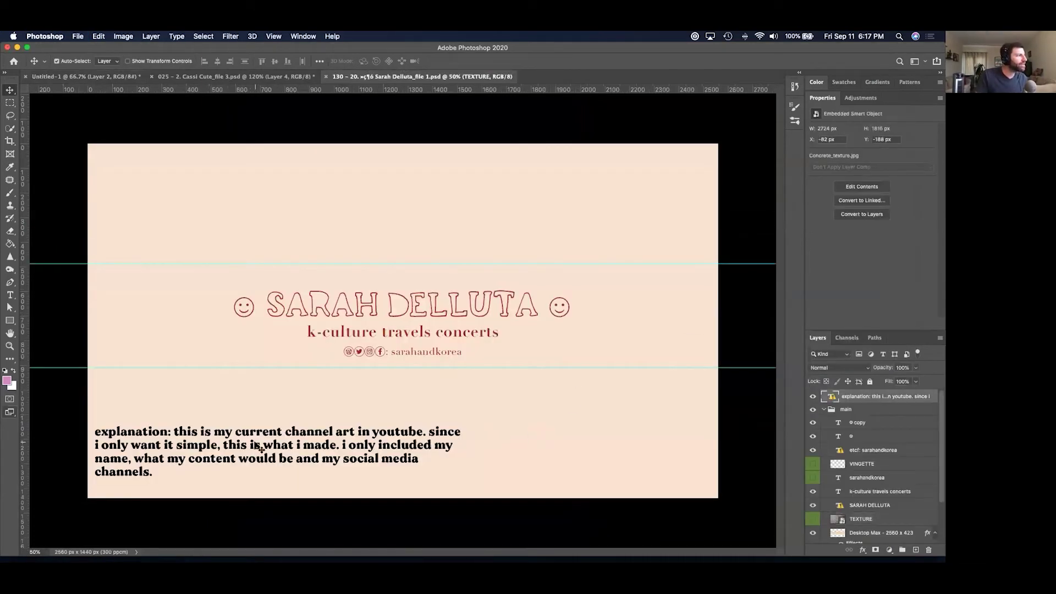
click(812, 396)
click(813, 396)
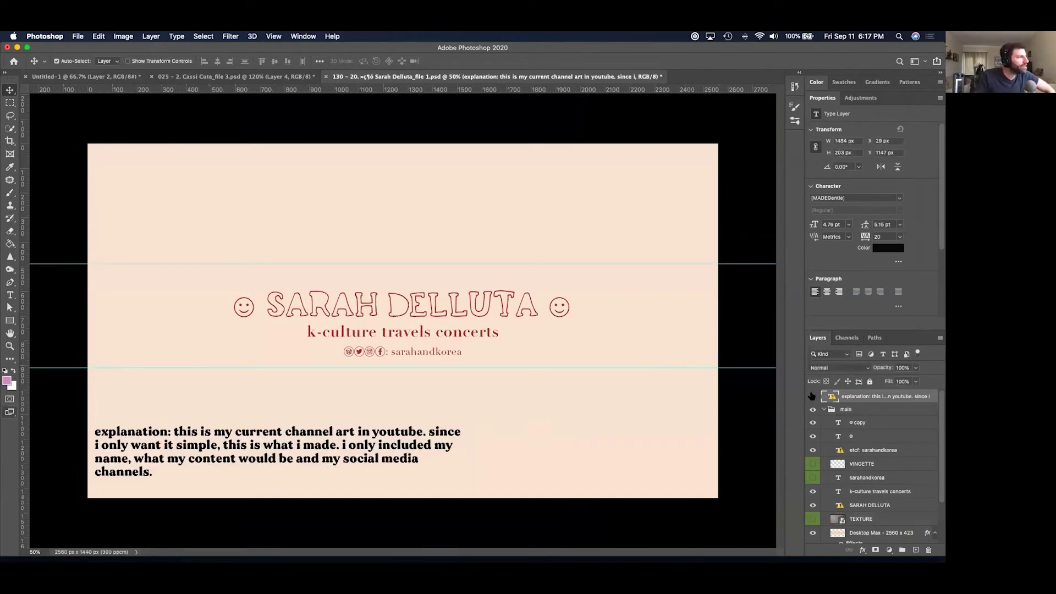
click(812, 396)
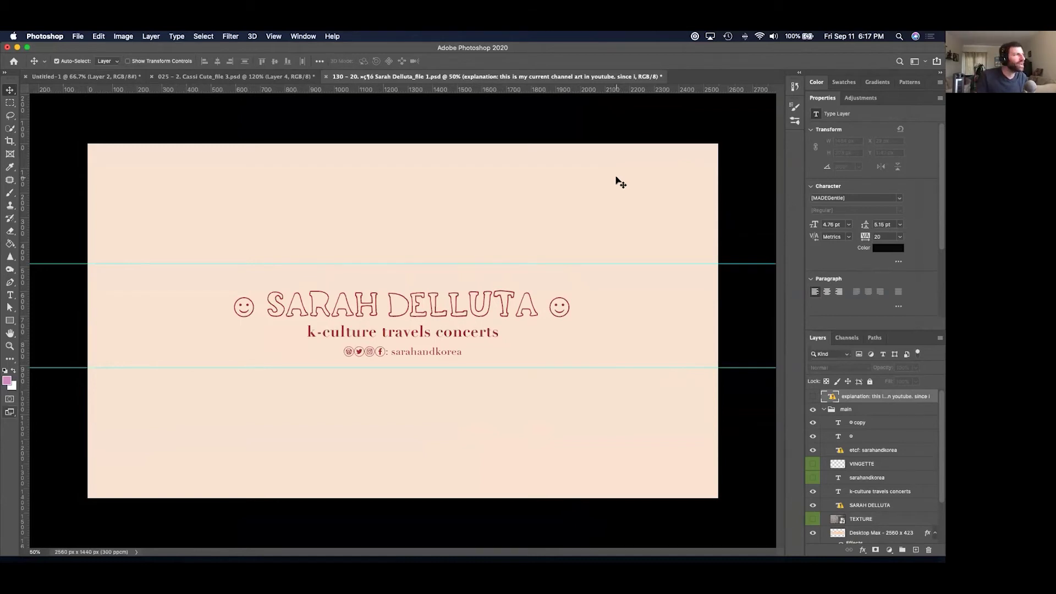
key(super+Tab)
key(super+Tab)
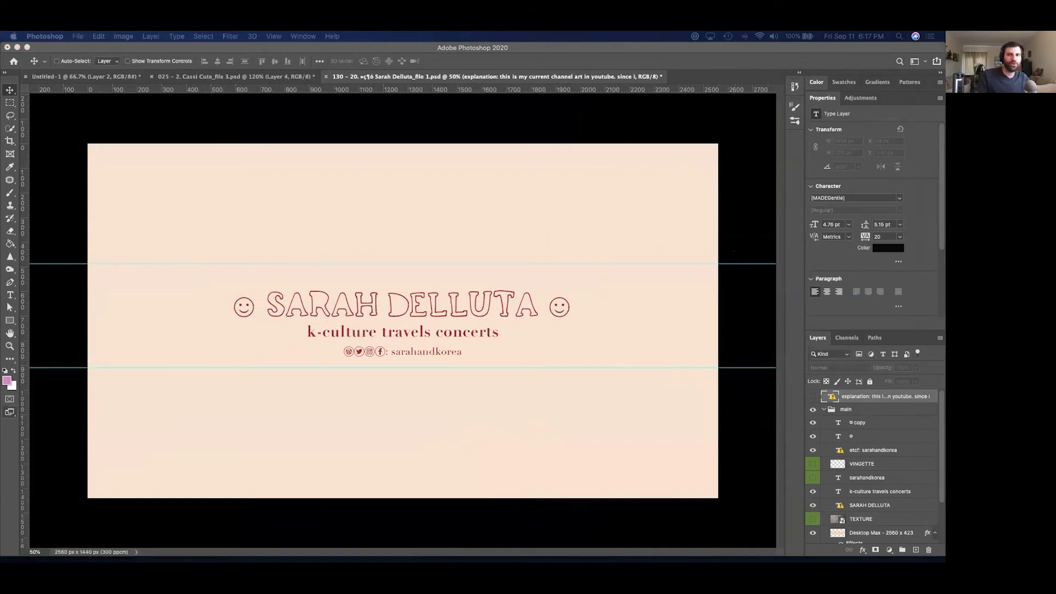
drag(934, 402, 498, 167)
Search Google for 'texture paper' in a new Safari tab.
click(459, 185)
click(385, 185)
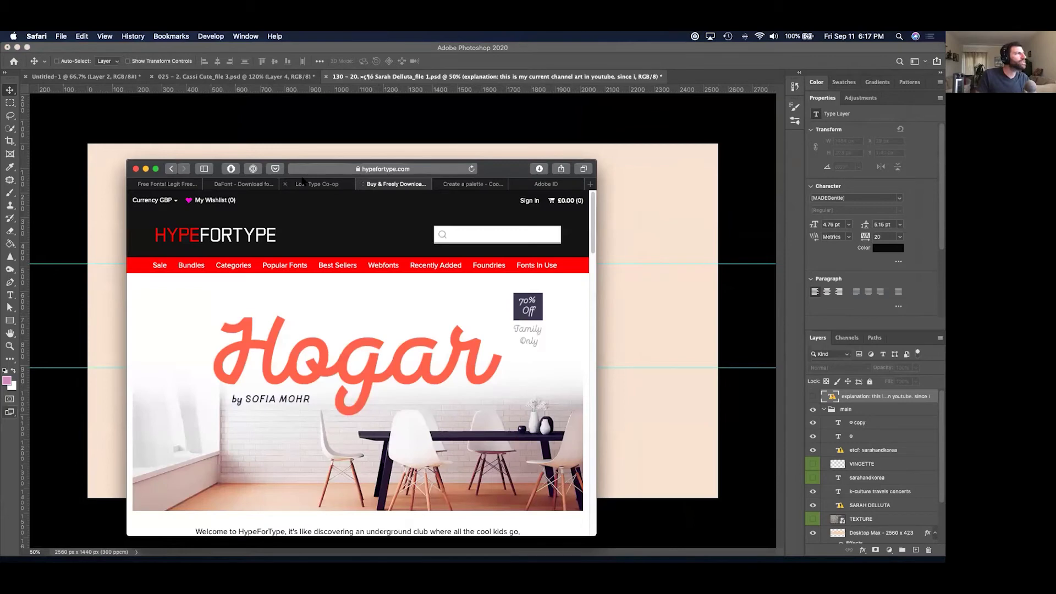
click(302, 183)
click(536, 187)
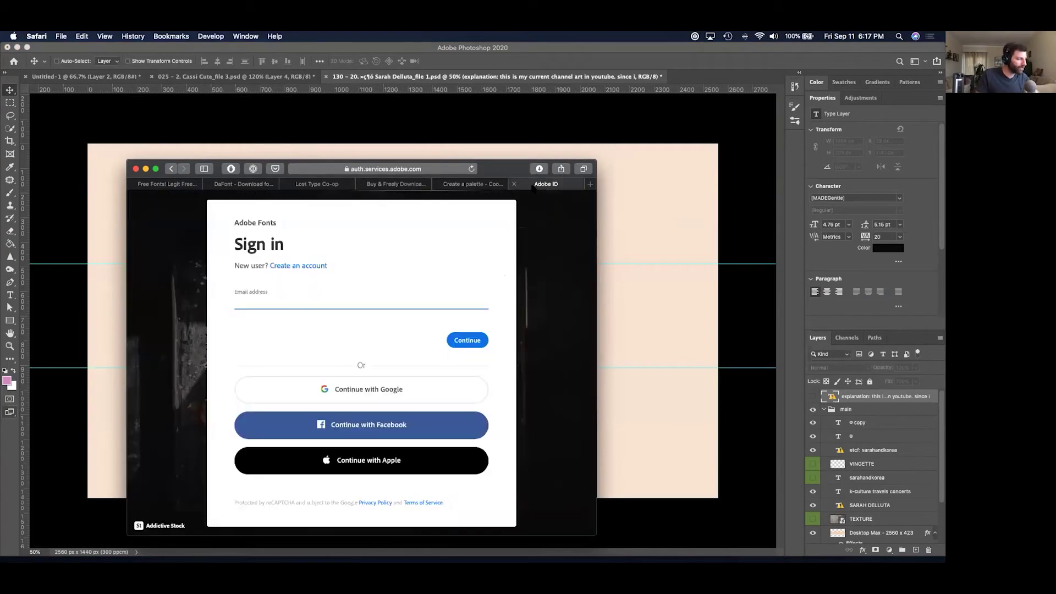
key(super+t)
text(te)
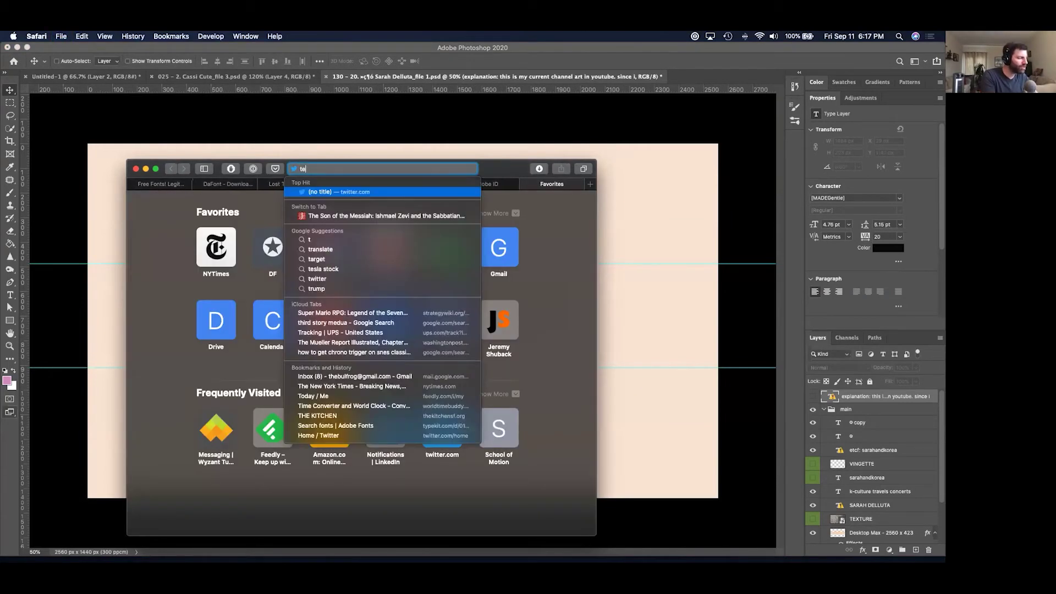
text(xture)
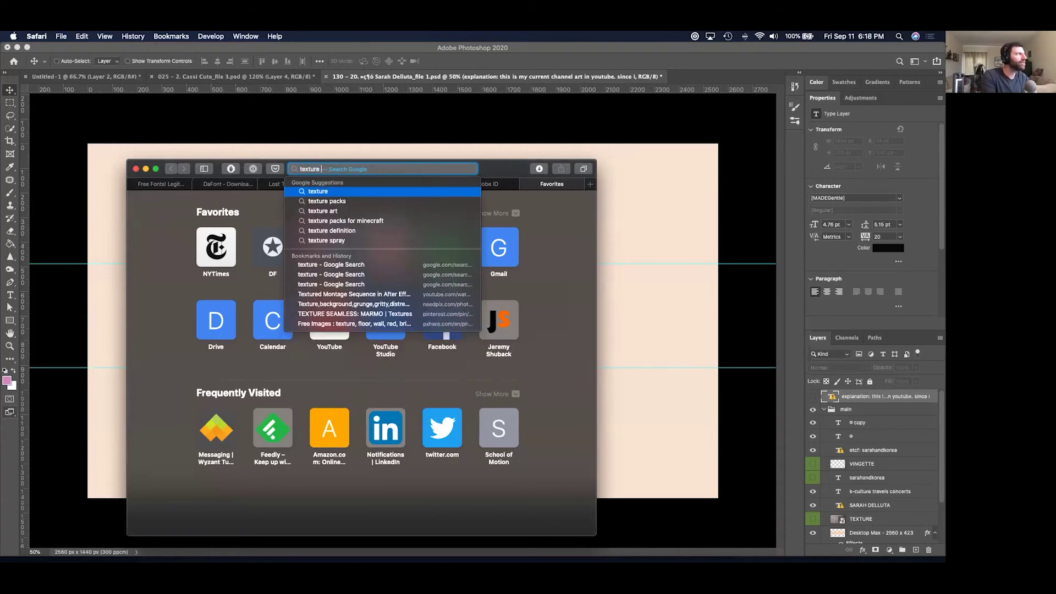
text( paper)
key(Return)
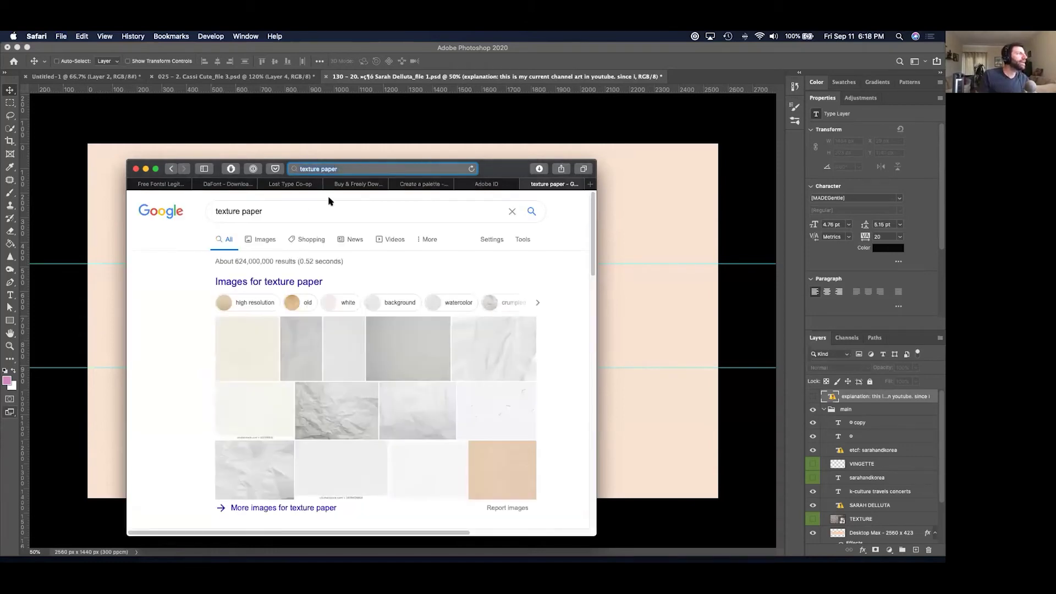
Show image results filtered to Size: Large and Usage Rights: Creative Commons.
click(255, 237)
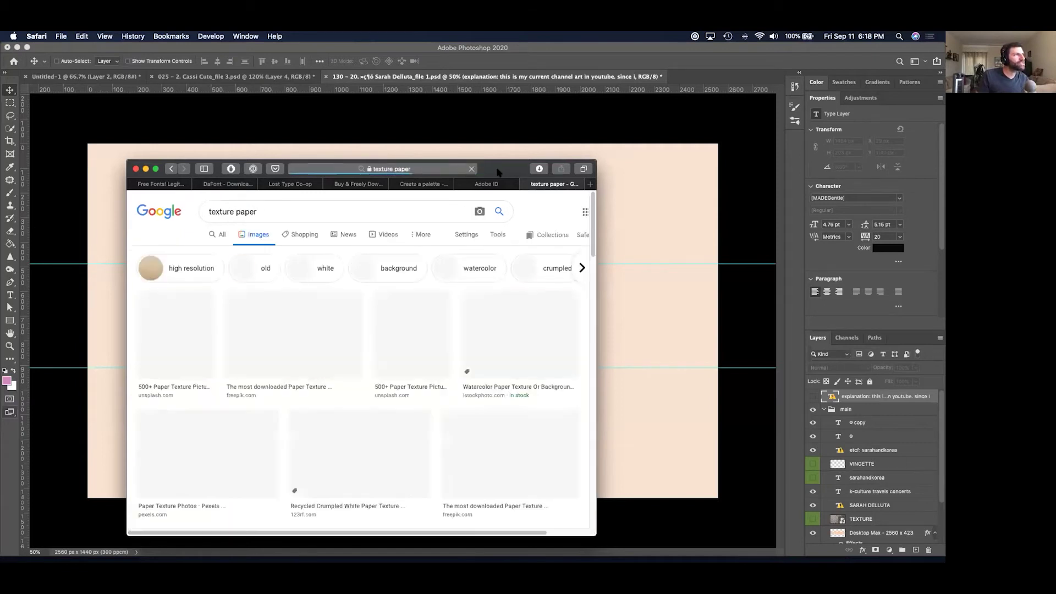
drag(496, 170, 547, 118)
click(477, 180)
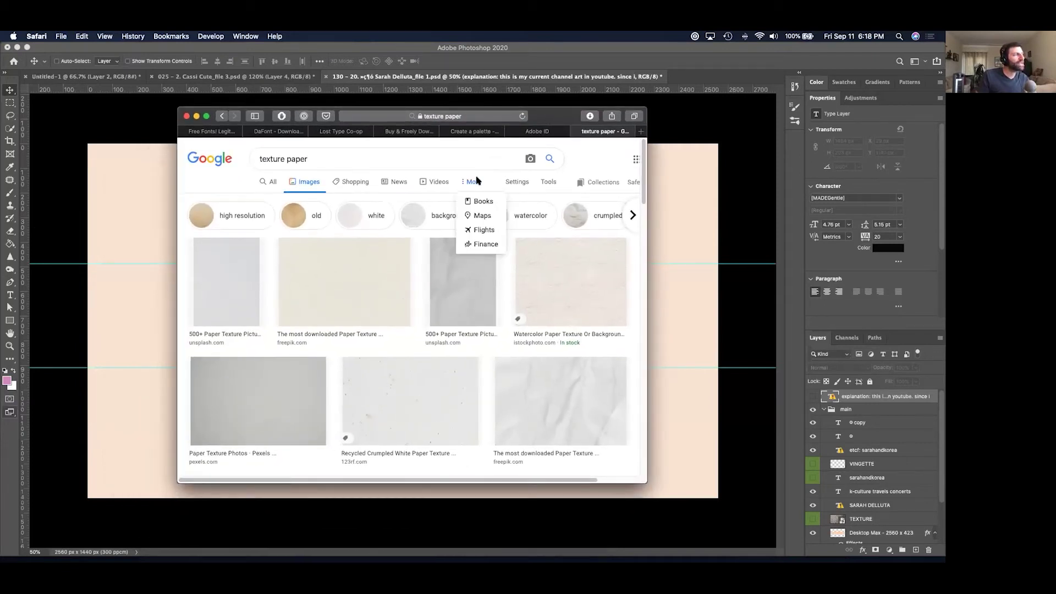
click(548, 182)
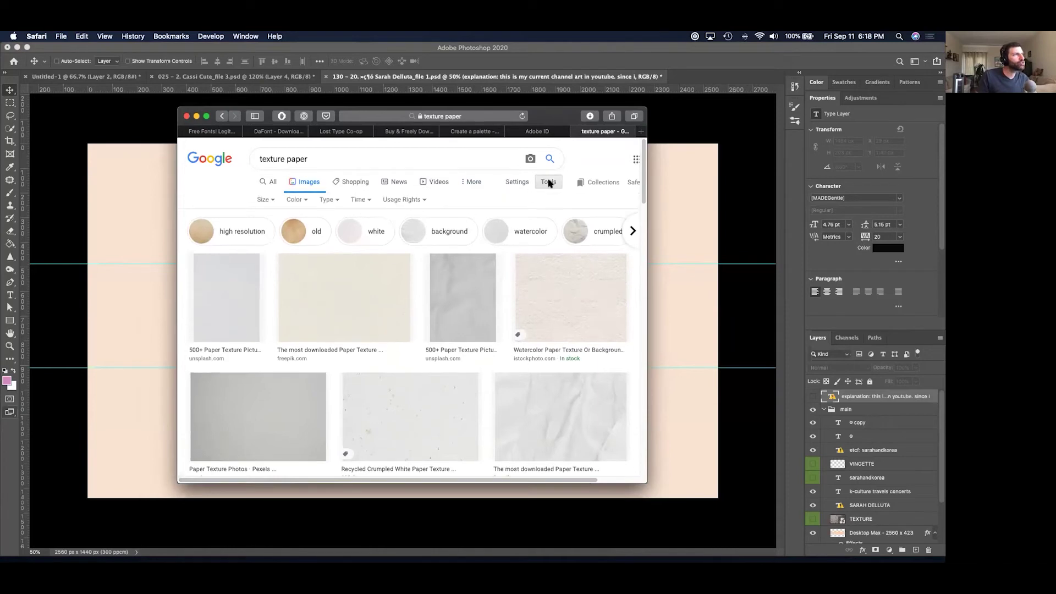
click(264, 200)
click(264, 233)
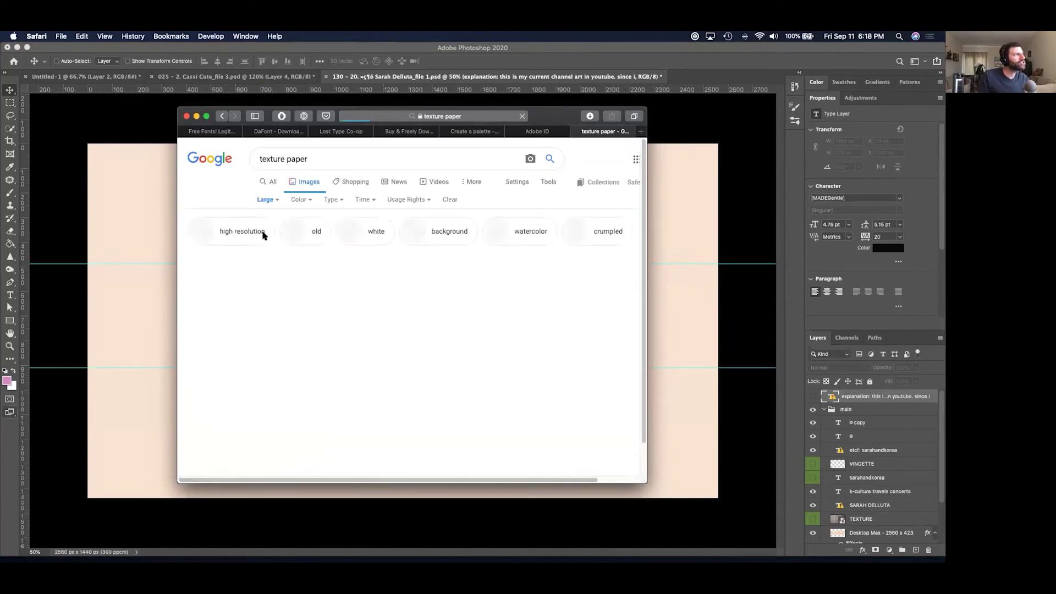
click(420, 201)
click(420, 230)
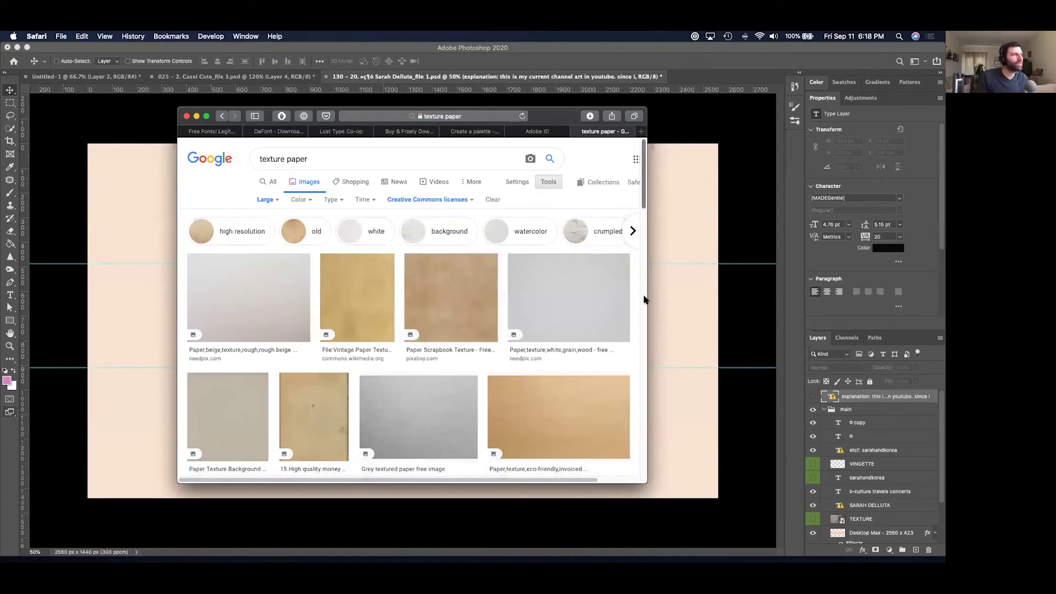
Copy the crinkled paper texture image and return to Photoshop.
scroll(645, 298, down, 6)
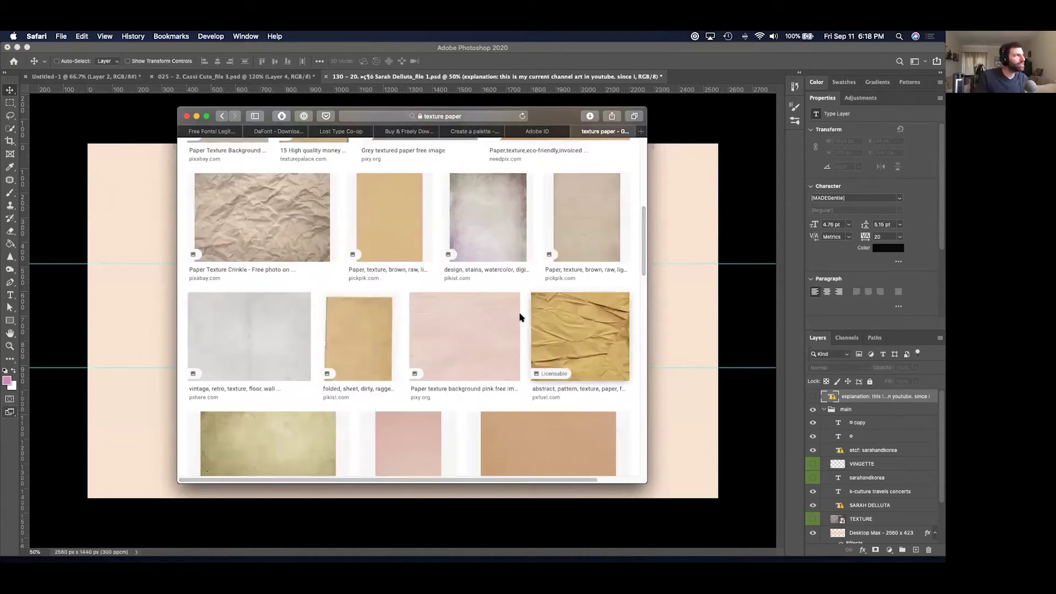
click(256, 237)
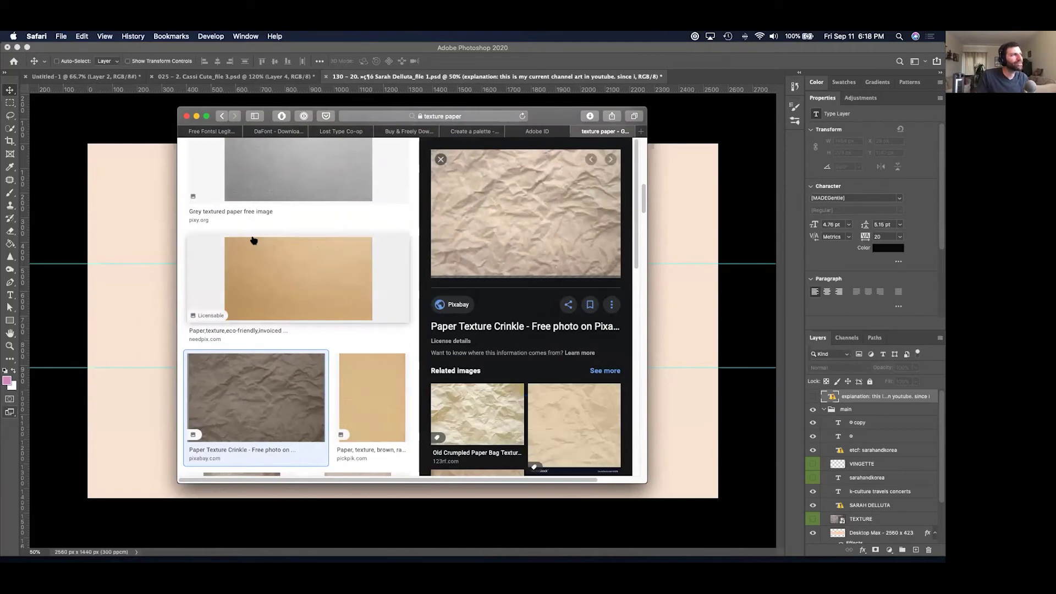
right_click(530, 221)
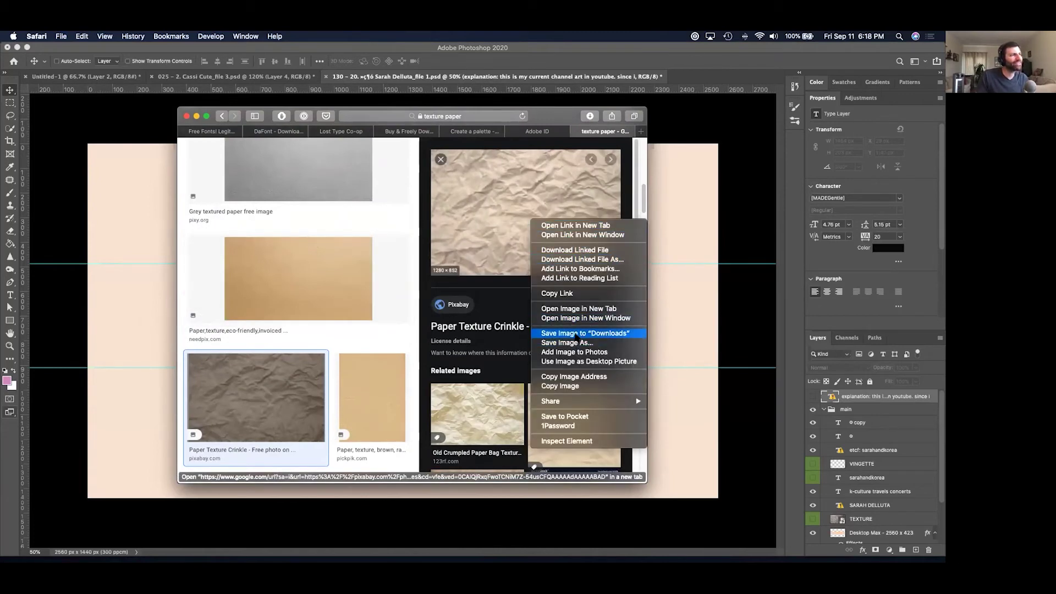
click(582, 387)
click(705, 310)
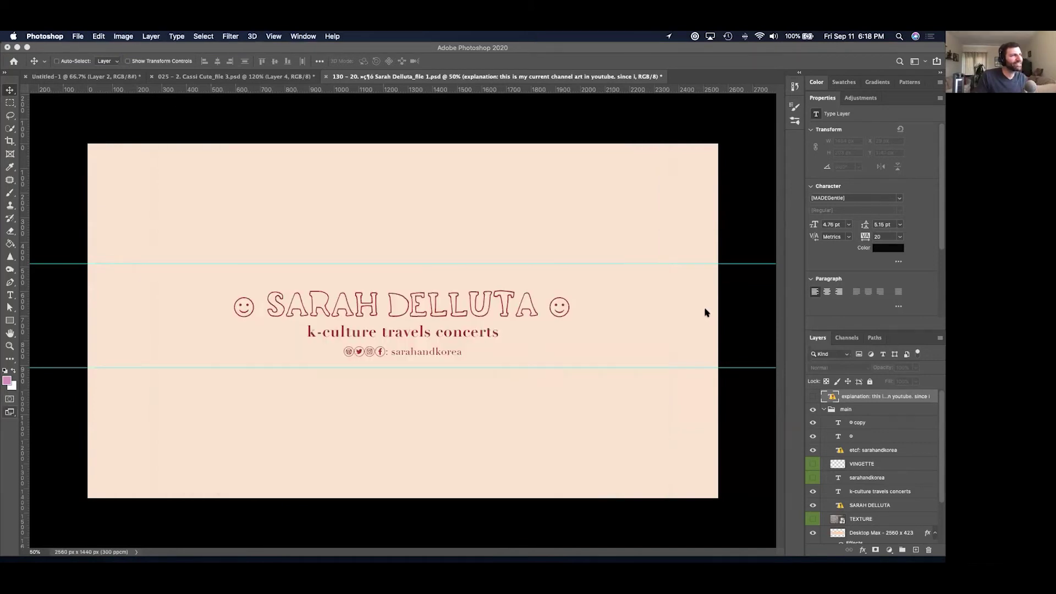
Paste the crumpled paper as Layer 3 below the text layers and scale it to cover the canvas.
key(super+v)
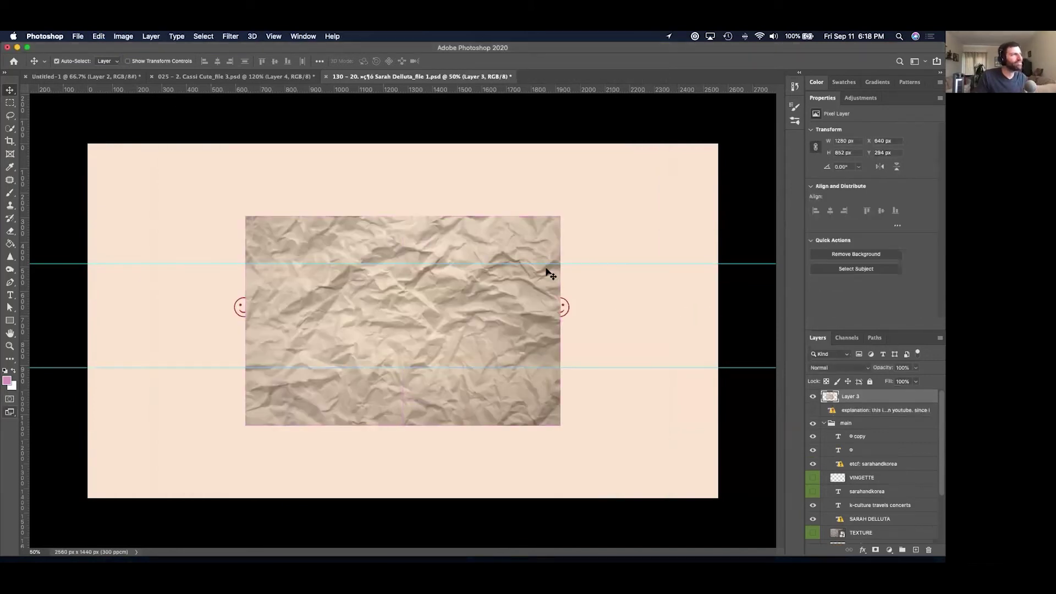
drag(495, 243, 495, 239)
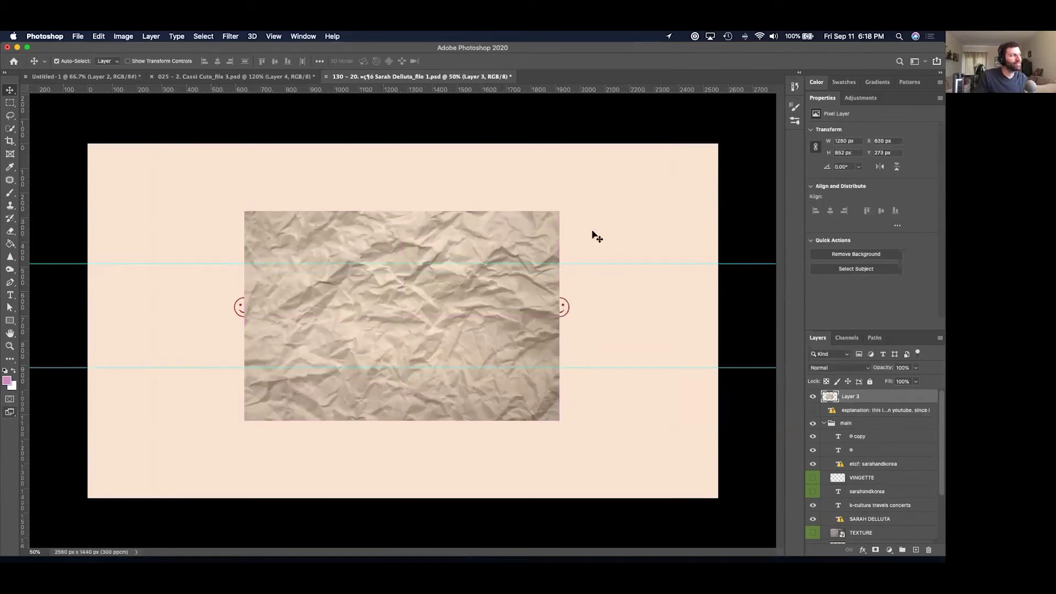
drag(878, 397, 881, 533)
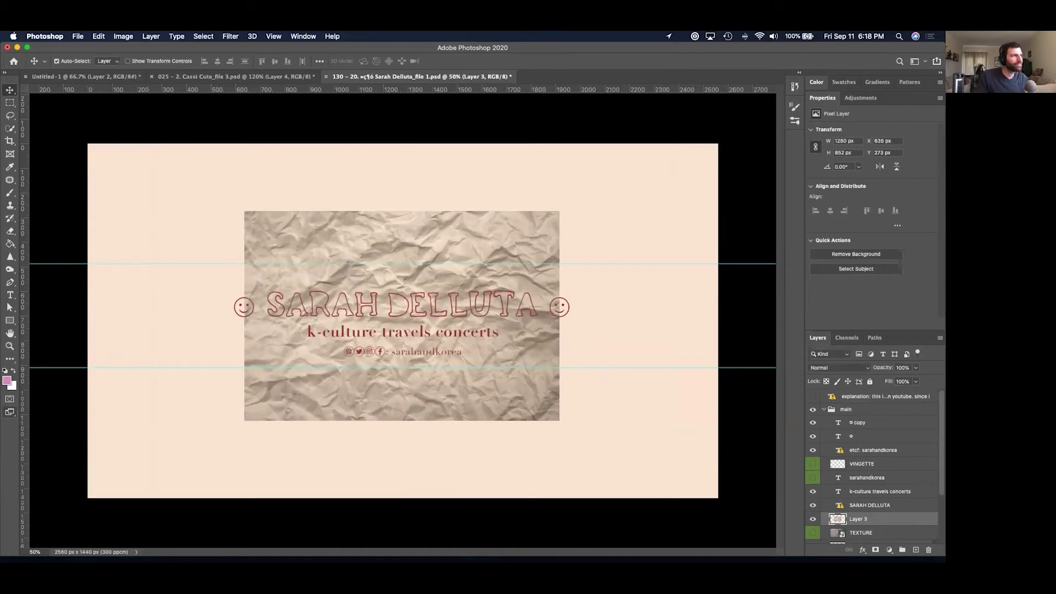
key(super+t)
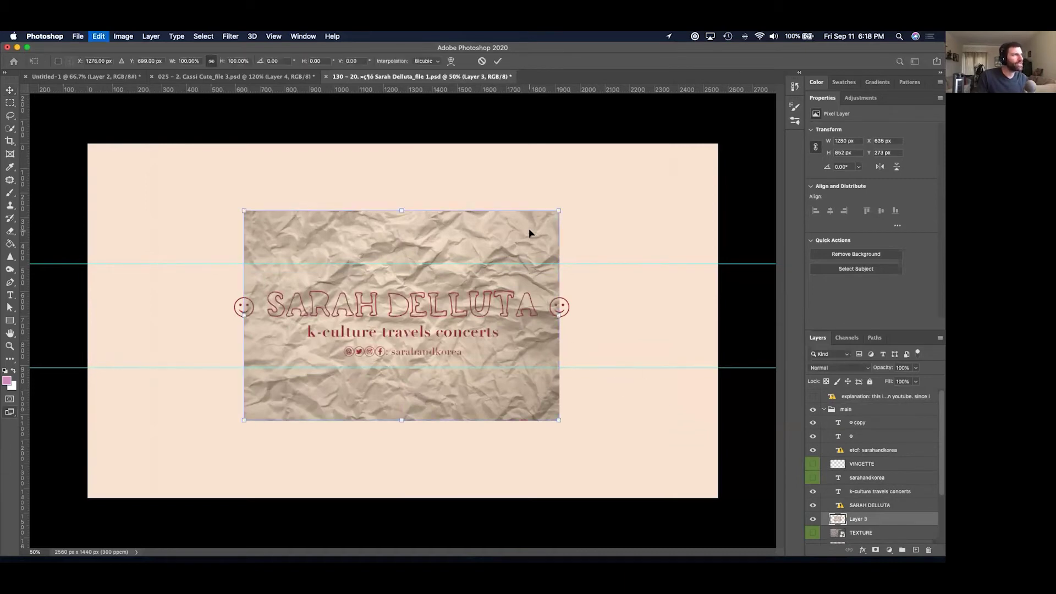
drag(561, 208, 720, 104)
drag(245, 420, 84, 526)
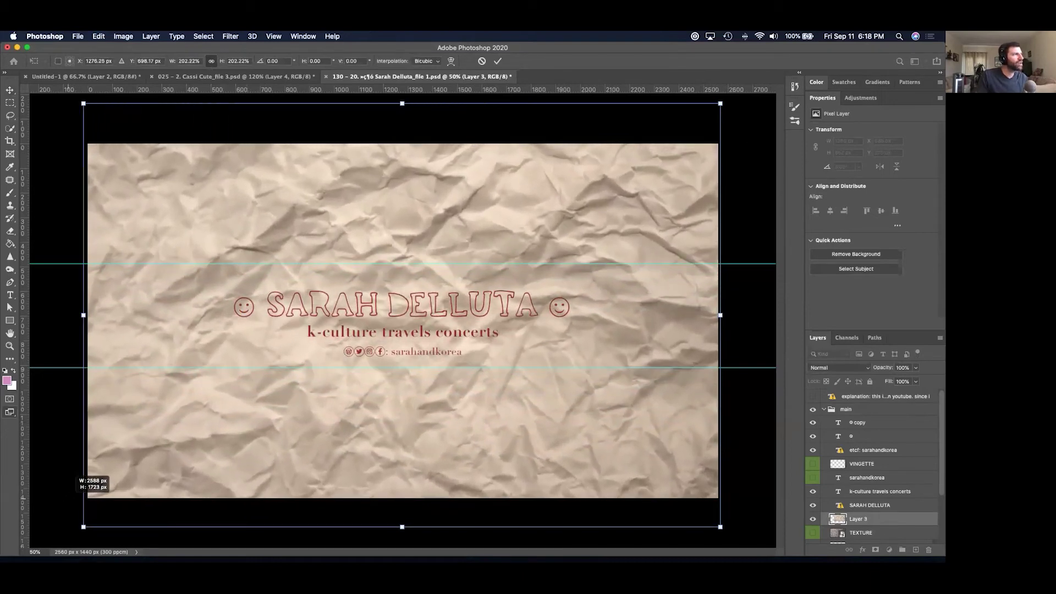
key(Return)
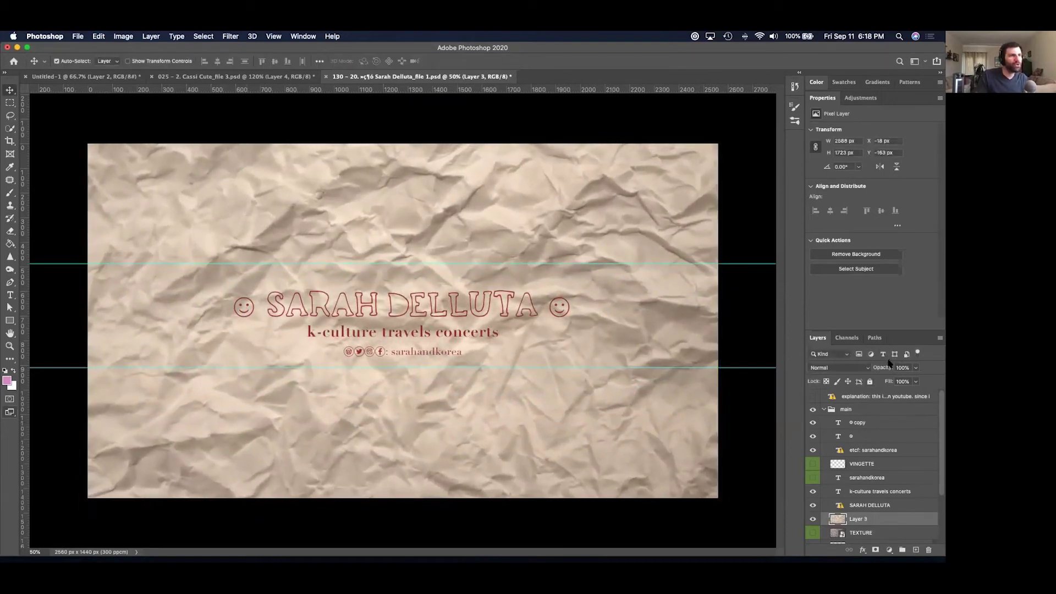
Set Layer 3 to Multiply blend mode after lowering its opacity to 24%.
click(915, 368)
drag(884, 383, 882, 383)
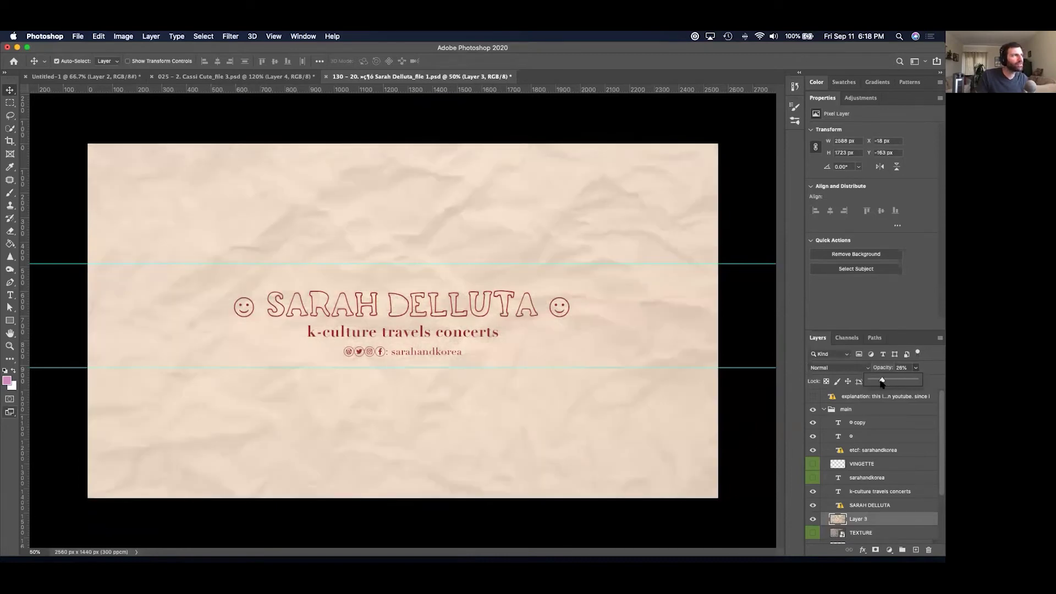
drag(884, 381, 882, 382)
click(871, 370)
key(Down)
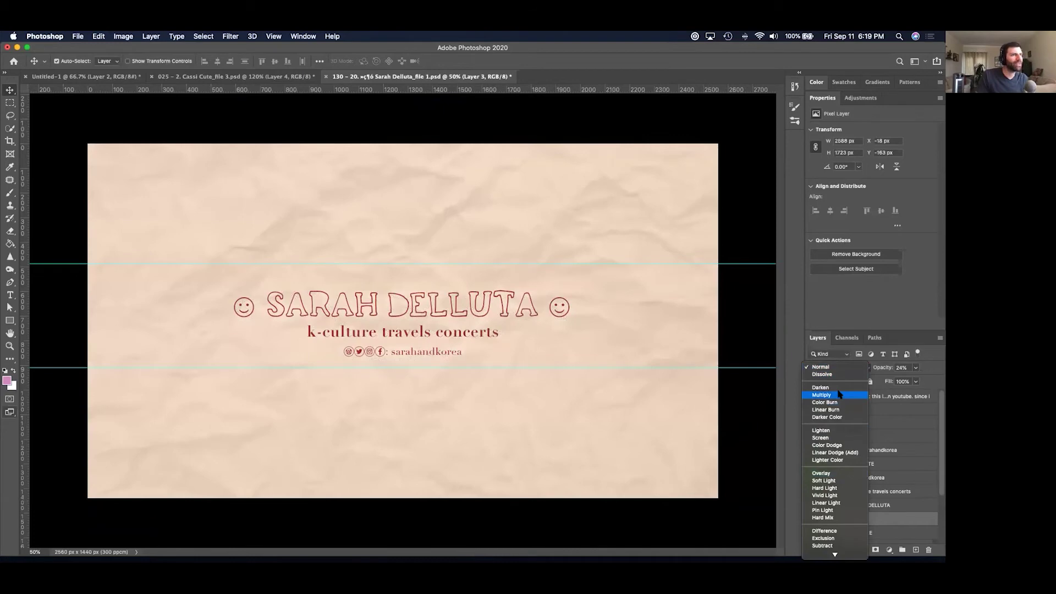
click(839, 395)
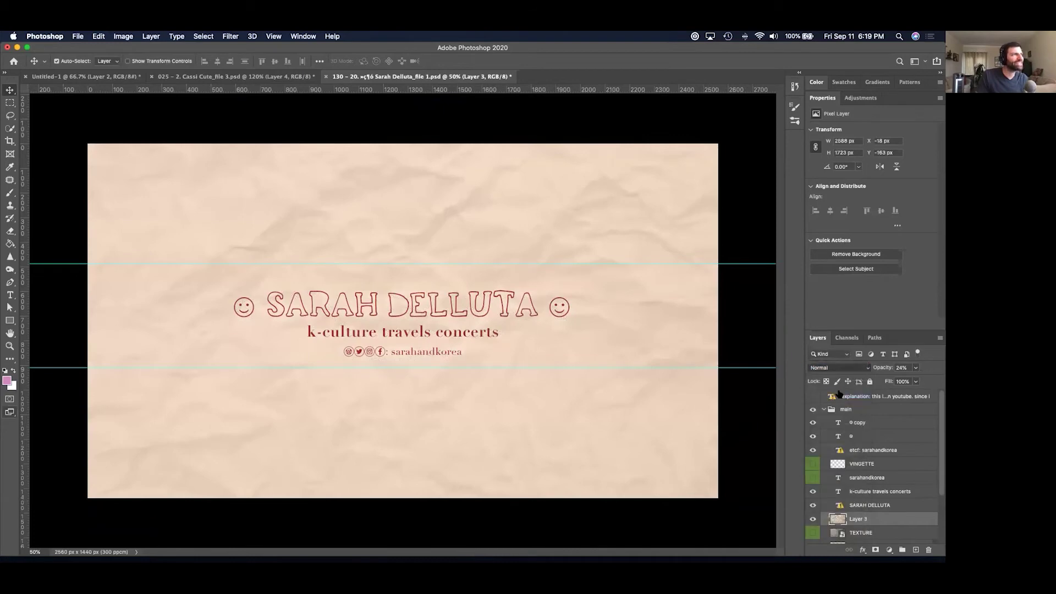
click(812, 520)
click(812, 520)
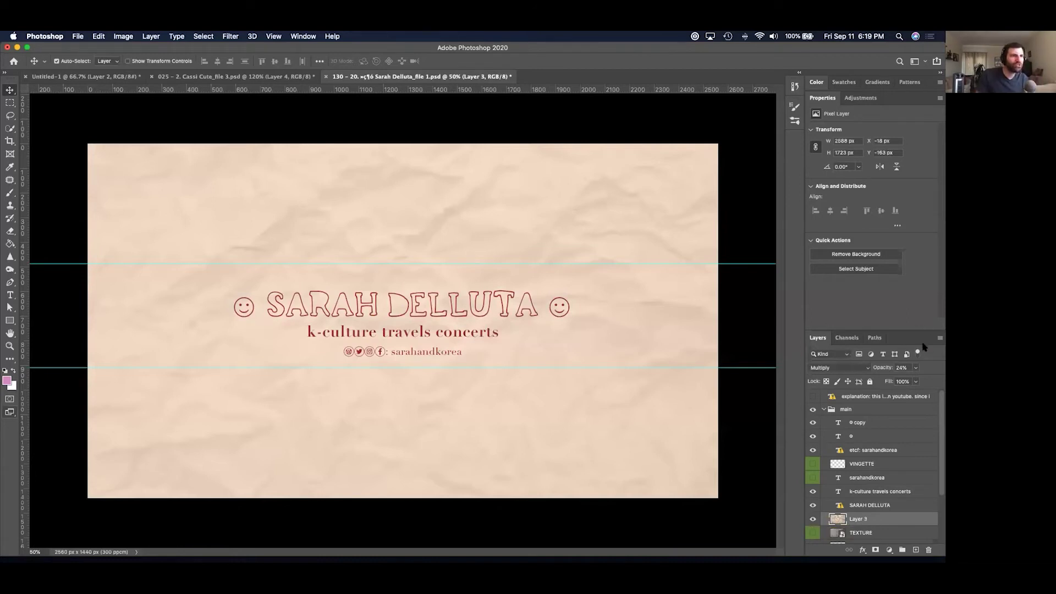
Fade Layer 3 further to 17% opacity and select the main group.
click(915, 368)
drag(899, 381, 898, 381)
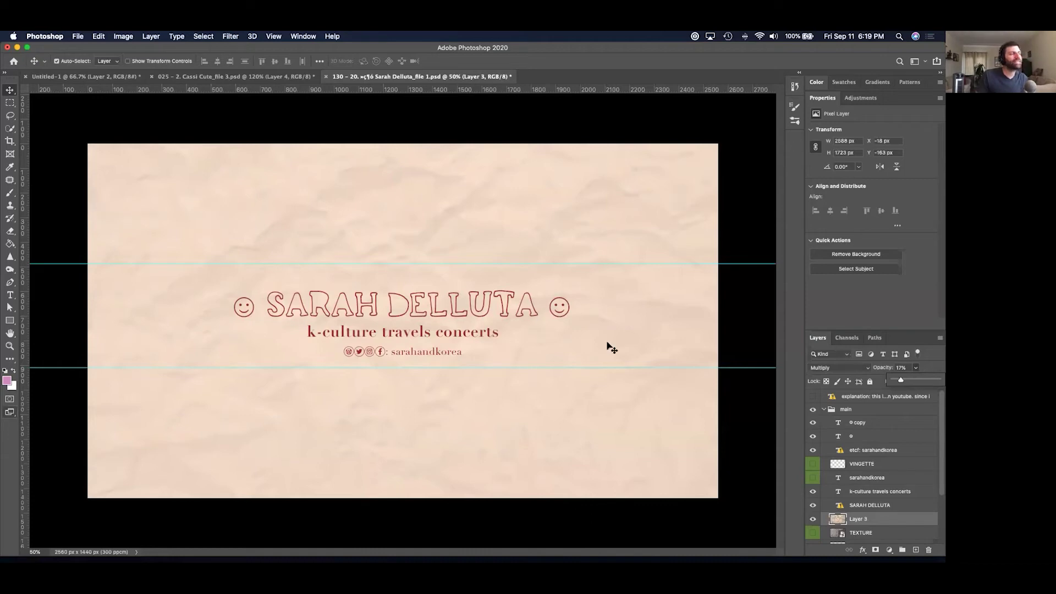
click(616, 253)
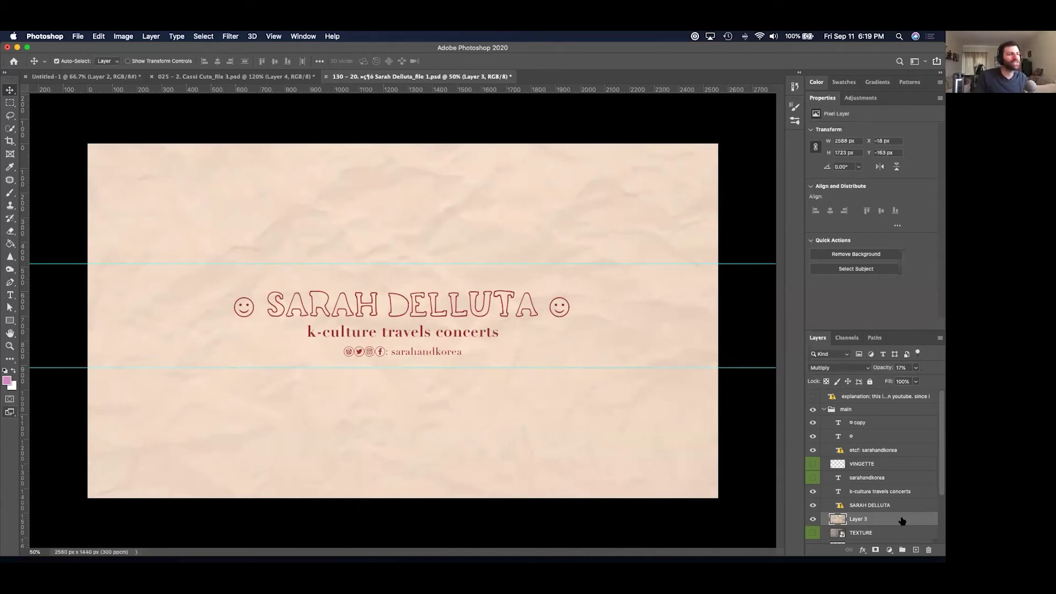
scroll(902, 523, down, 1)
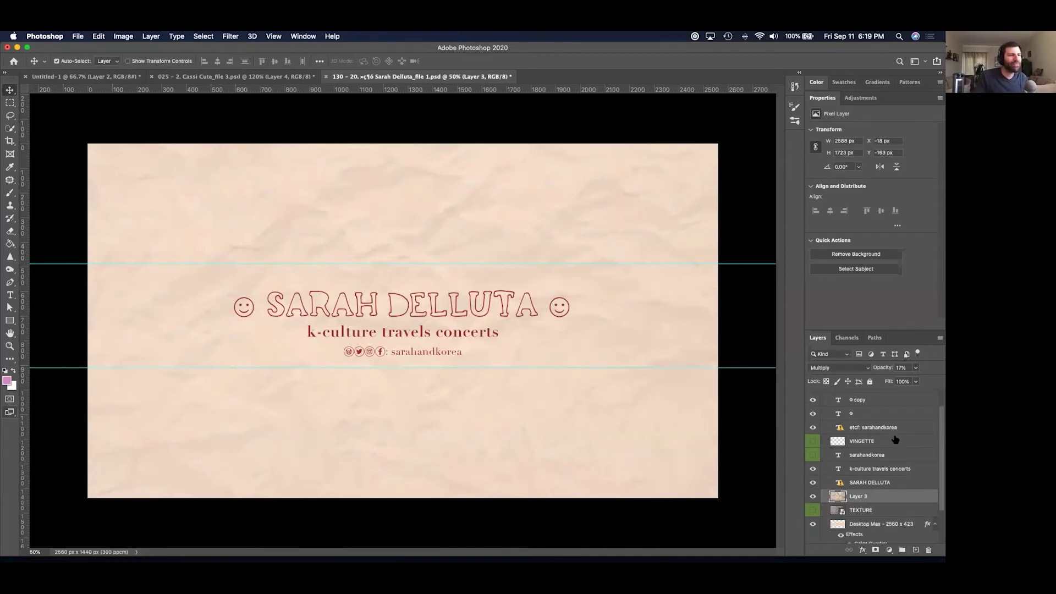
scroll(894, 440, up, 1)
click(886, 412)
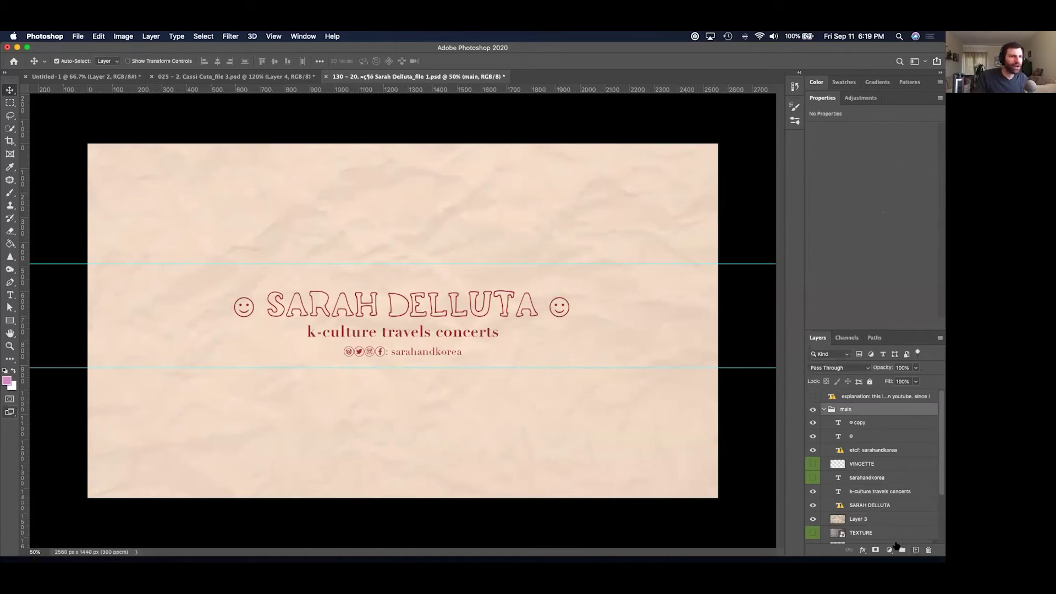
Create a new Layer 4 and move it above the main group.
click(889, 549)
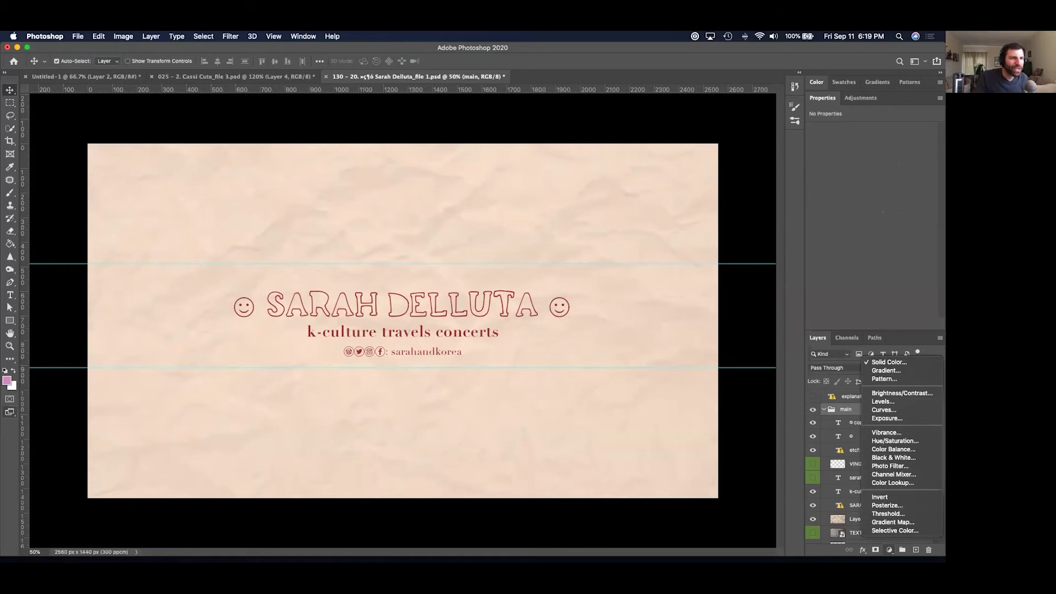
key(Escape)
click(916, 550)
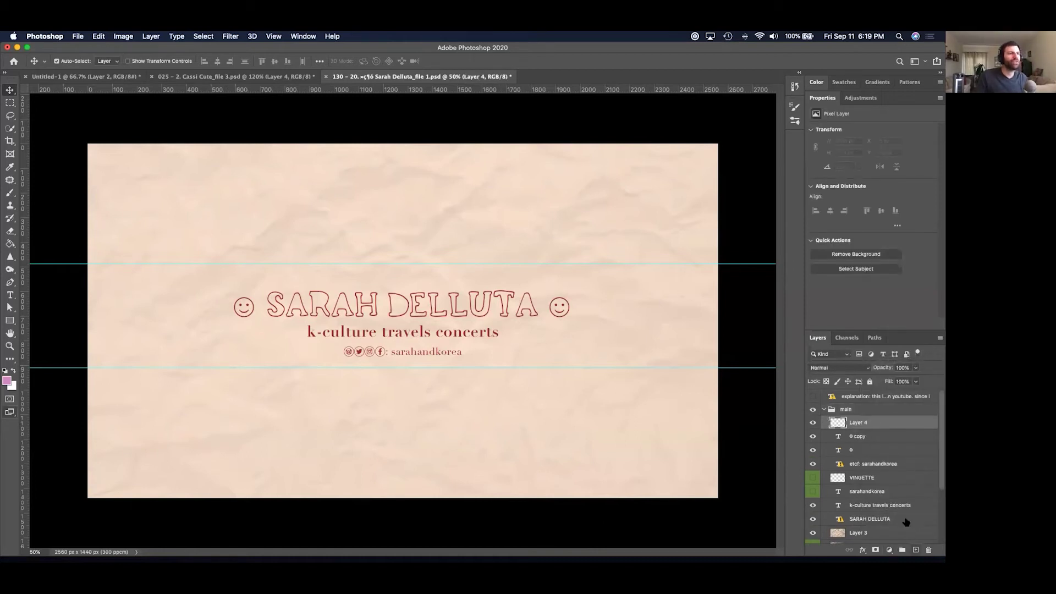
drag(861, 421, 857, 403)
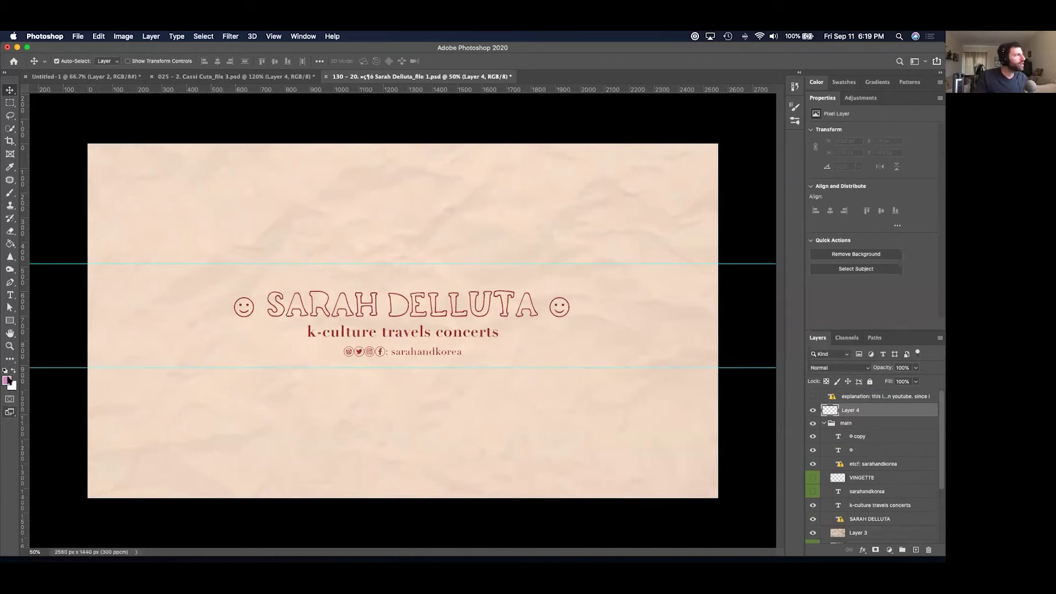
Set the foreground colour to black and Paint Bucket fill Layer 4.
click(6, 378)
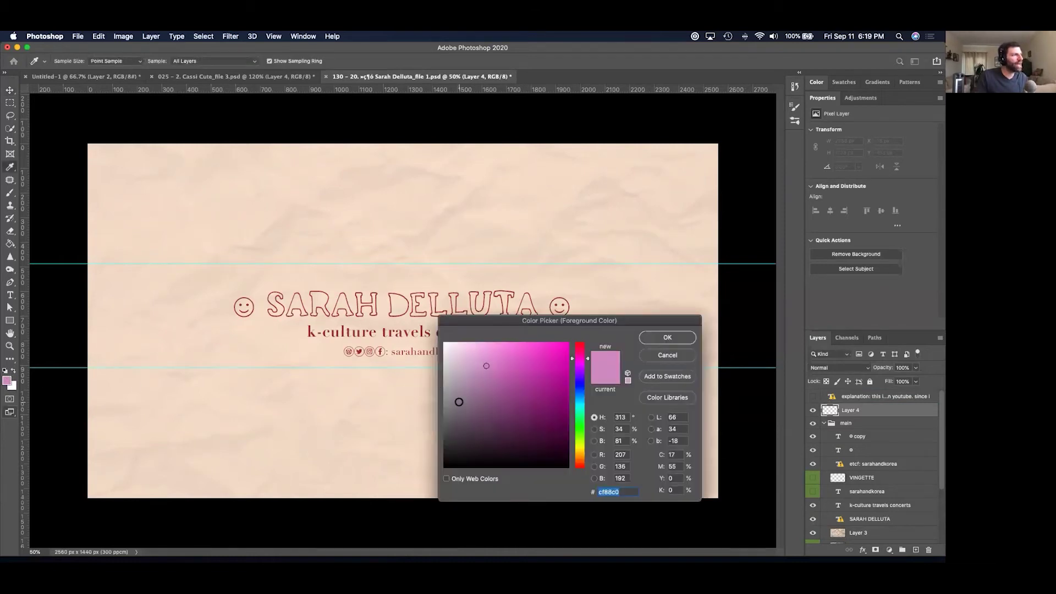
click(368, 497)
click(667, 337)
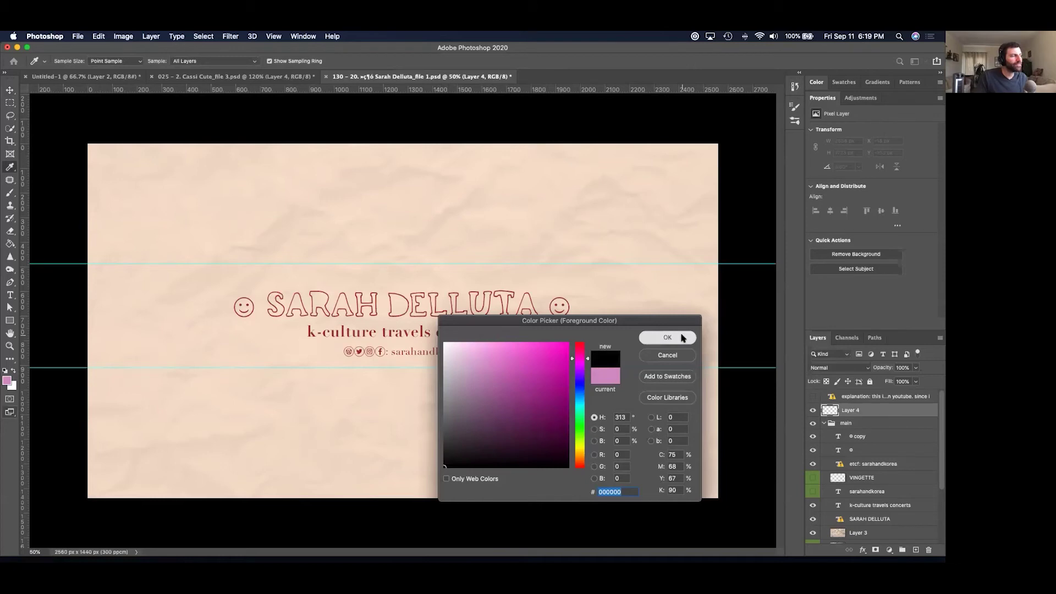
key(g)
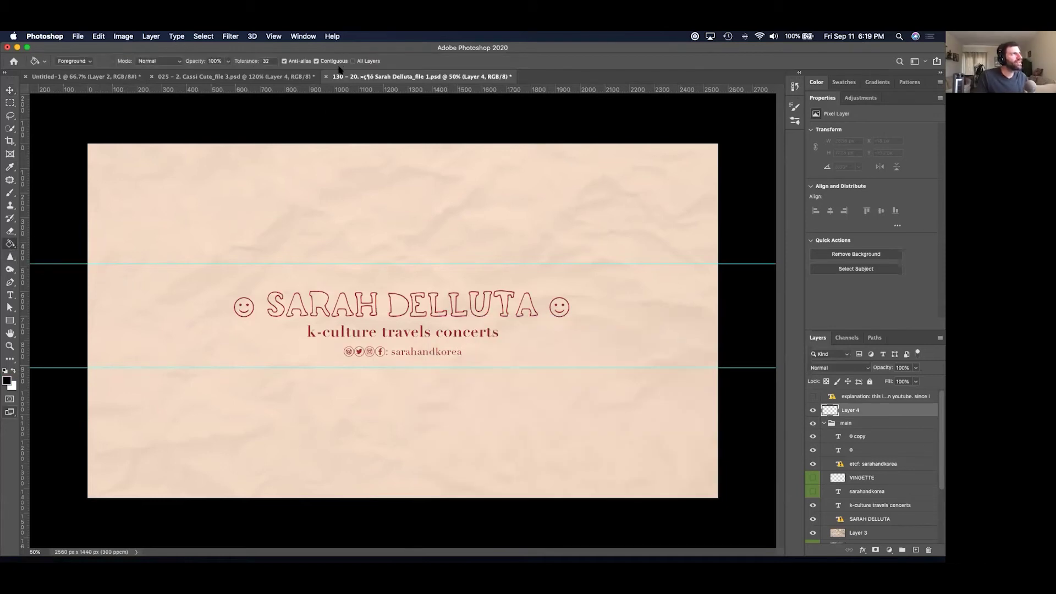
click(382, 195)
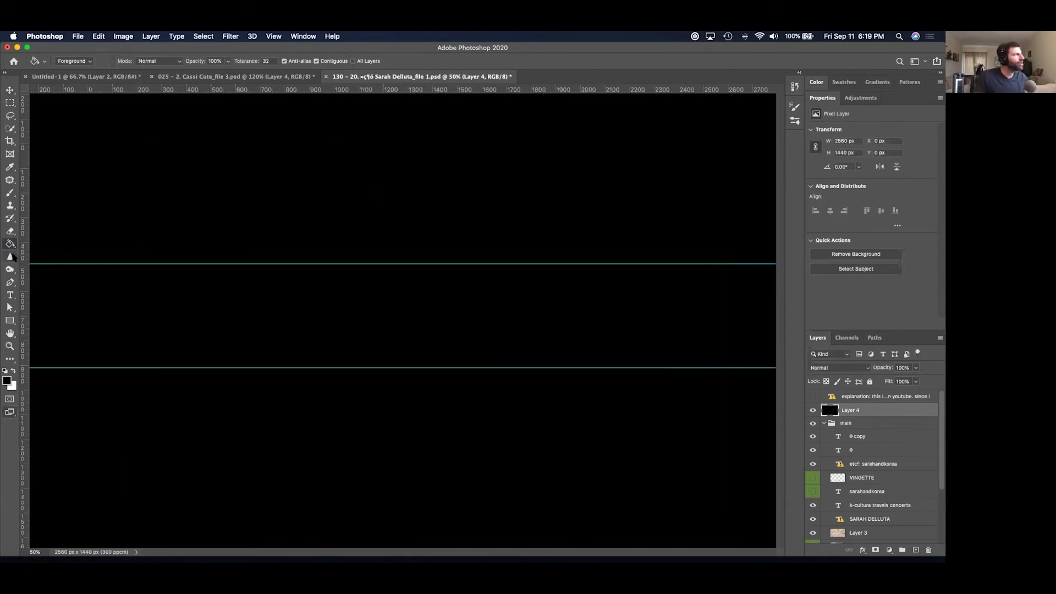
Pick the Eraser and set the pasteboard around the canvas to Dark Gray.
key(e)
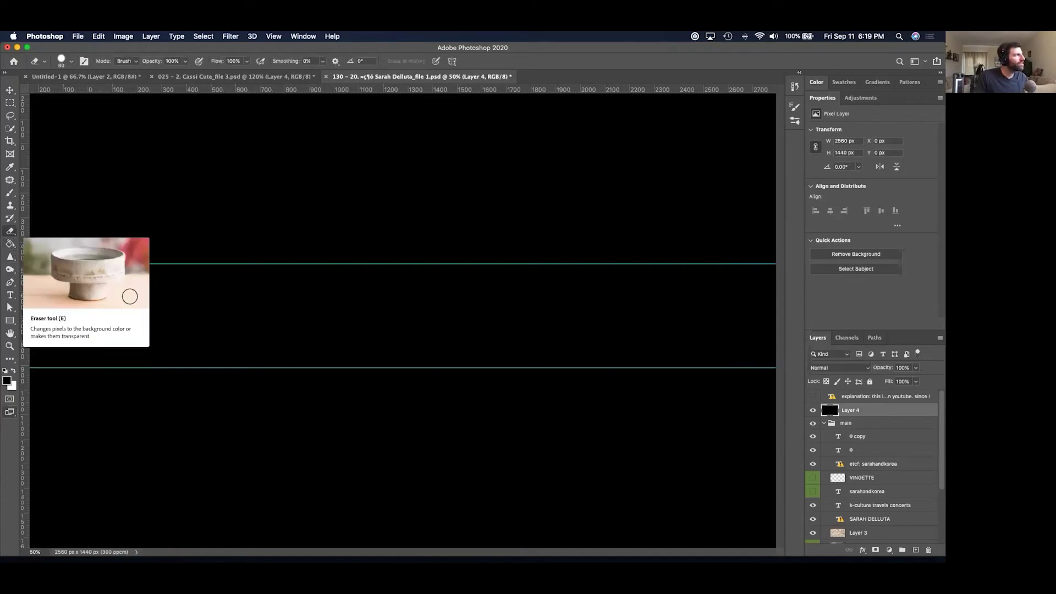
mouse_move(517, 289)
mouse_down()
mouse_move(490, 300)
mouse_move(512, 341)
mouse_up()
key(super+z)
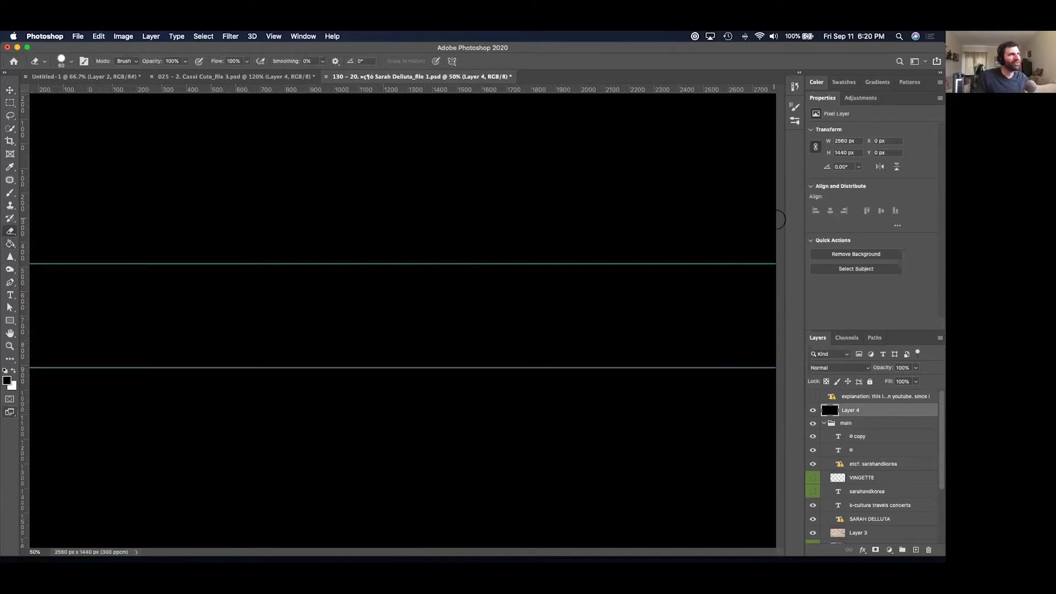
right_click(779, 219)
click(784, 237)
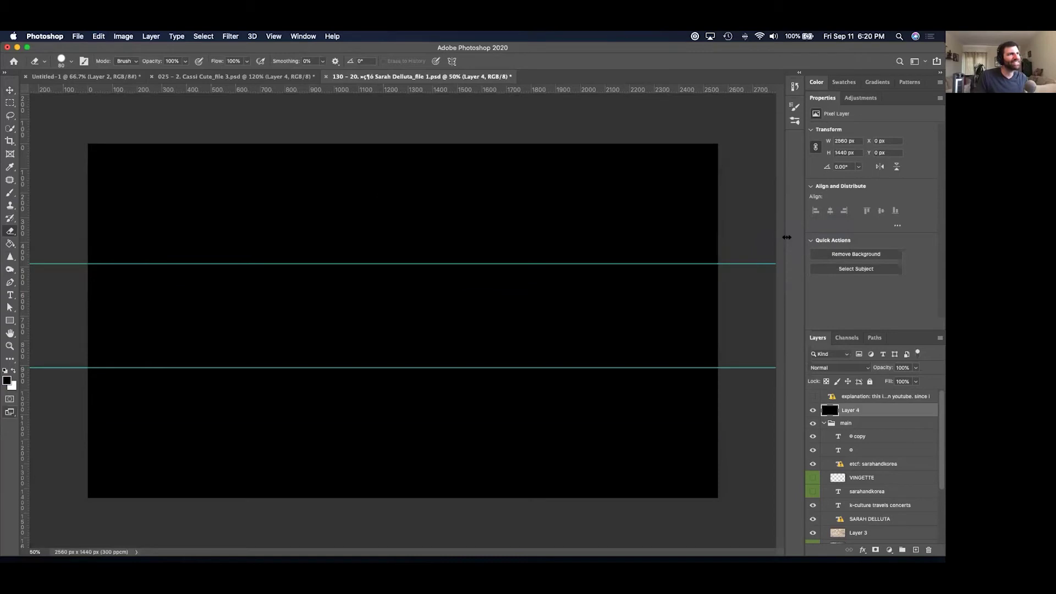
Enlarge the eraser brush to about 1400 px, undoing the test strokes.
mouse_move(380, 248)
mouse_down()
mouse_move(435, 299)
mouse_move(454, 393)
mouse_move(572, 330)
mouse_move(358, 297)
mouse_move(434, 281)
mouse_move(465, 310)
mouse_up()
key(super+z)
right_click(465, 311)
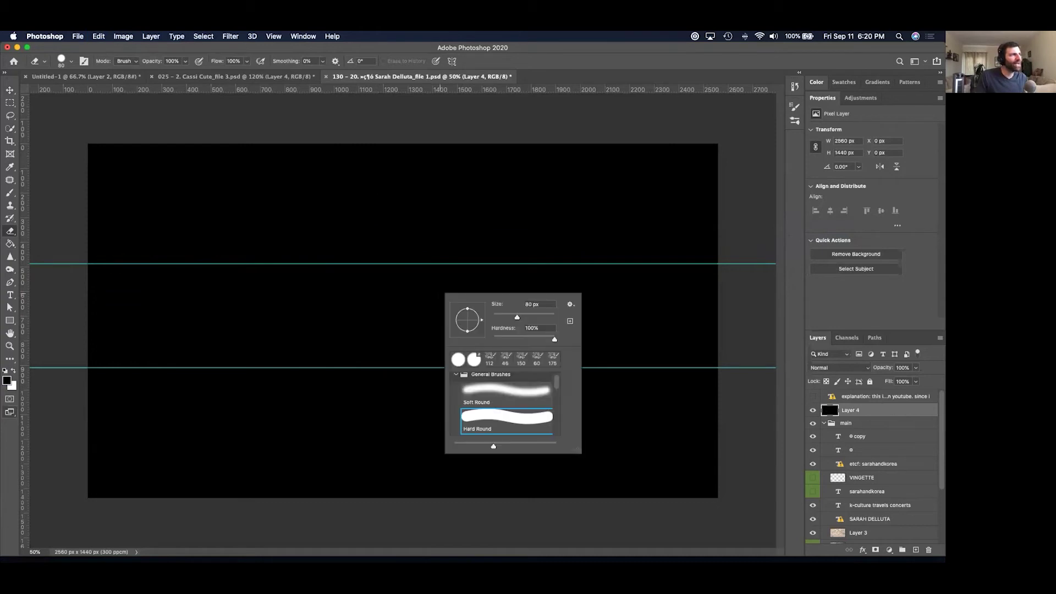
mouse_move(519, 317)
mouse_down()
mouse_move(560, 317)
mouse_move(543, 317)
mouse_up()
drag(547, 318, 550, 318)
key(Return)
click(399, 327)
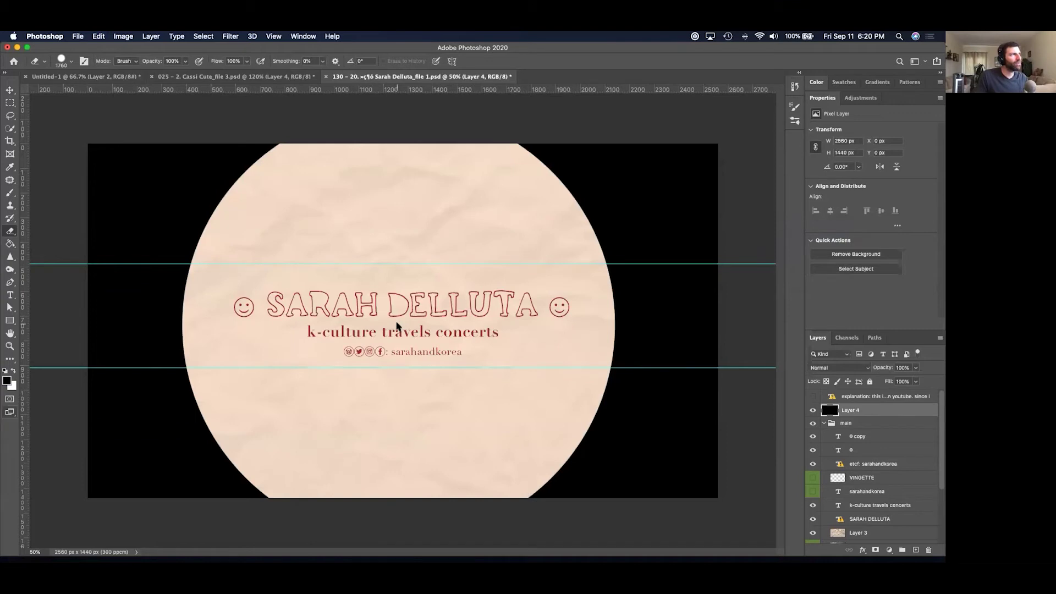
key(ctrl+z)
Make the eraser fully soft at 0% hardness with 46% opacity.
right_click(403, 323)
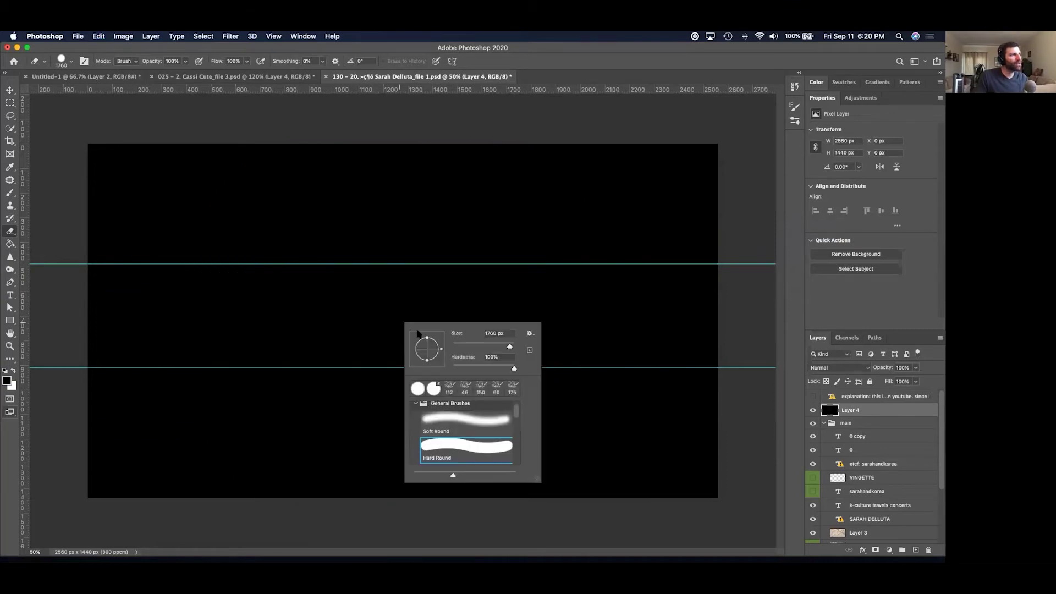
drag(511, 369, 414, 372)
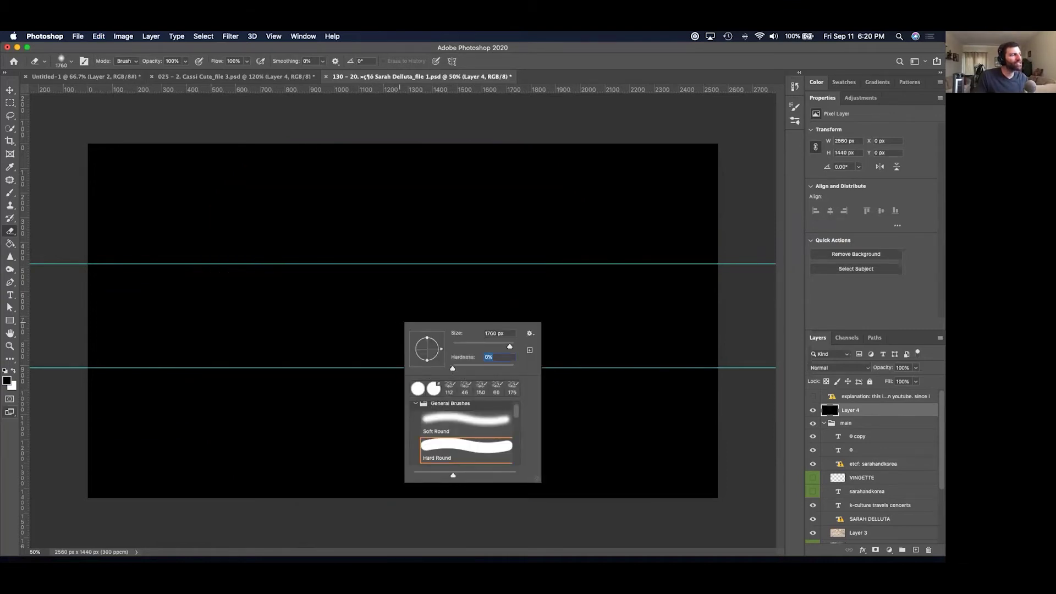
key(Return)
mouse_move(404, 319)
mouse_down()
mouse_move(507, 300)
mouse_move(143, 308)
mouse_move(478, 308)
mouse_move(556, 319)
mouse_up()
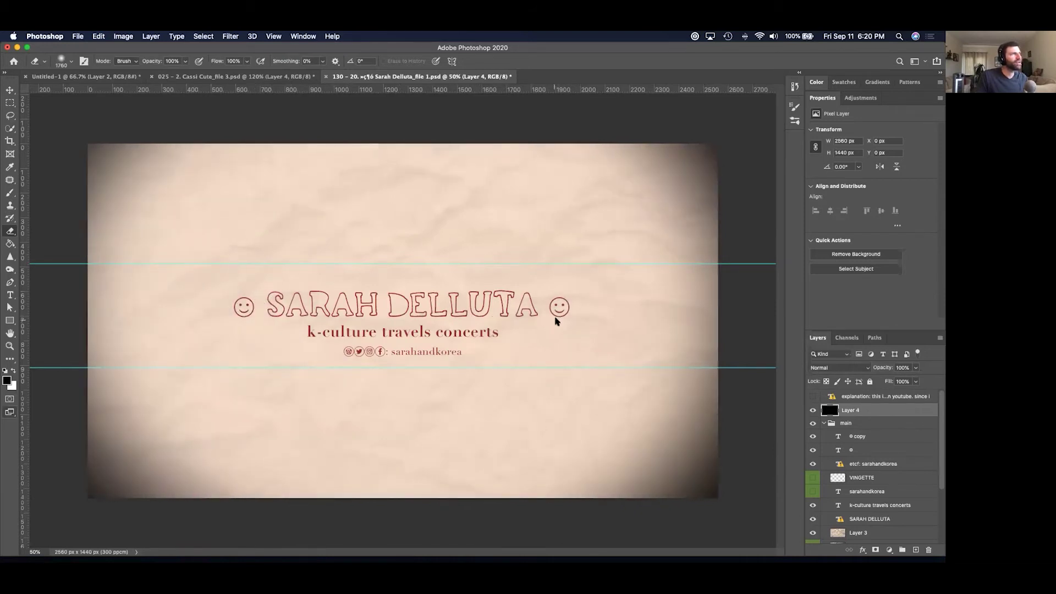
key(super+z)
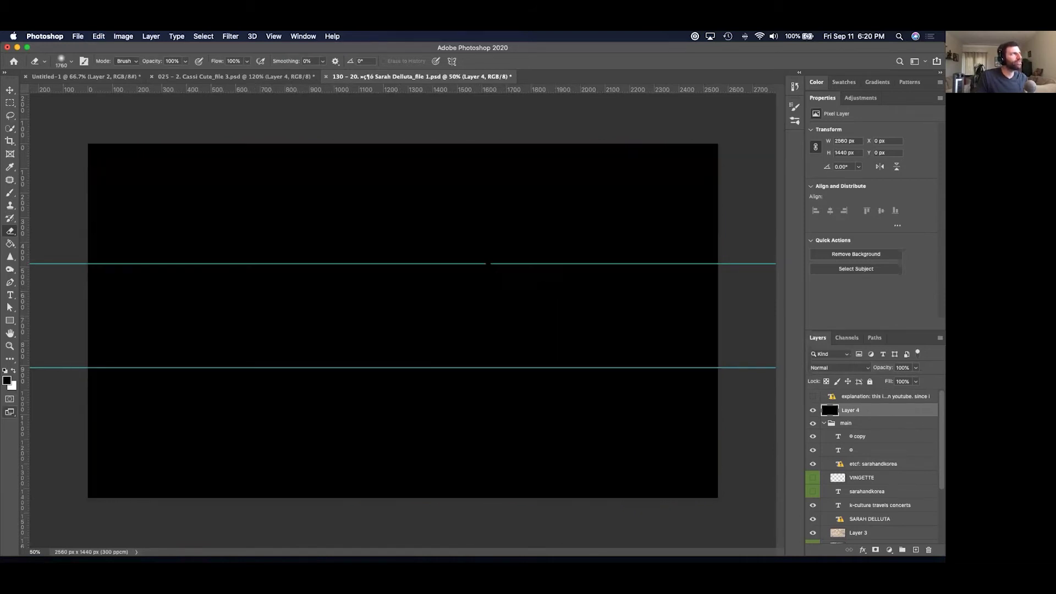
click(186, 62)
drag(186, 70, 160, 75)
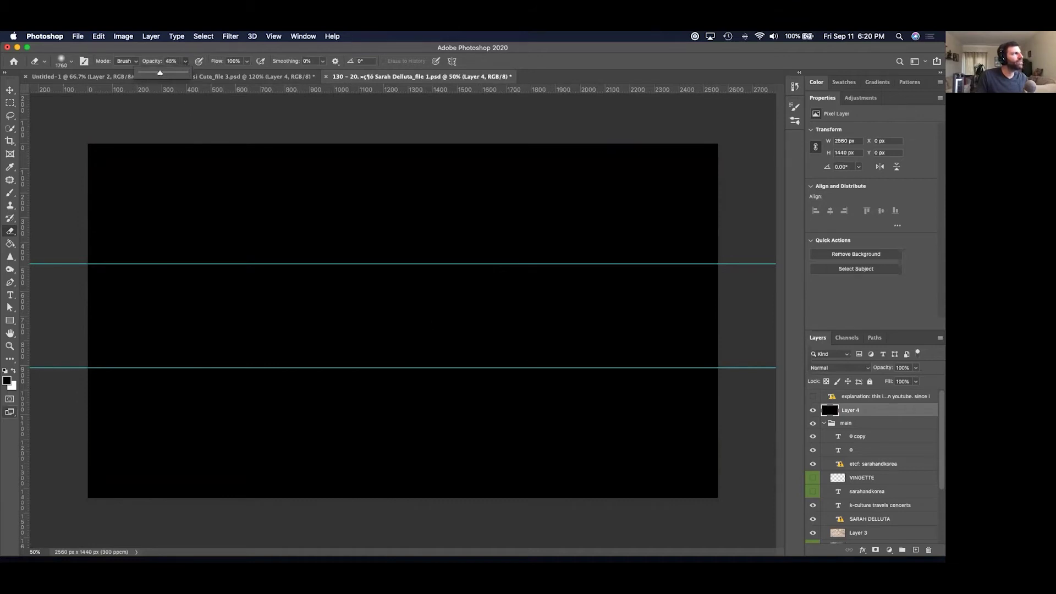
Softly erase the centre of Layer 4, leaving dark vignette edges.
mouse_move(428, 356)
mouse_down()
mouse_move(396, 321)
mouse_move(252, 305)
mouse_move(229, 278)
mouse_move(318, 310)
mouse_move(589, 302)
mouse_move(586, 326)
mouse_up()
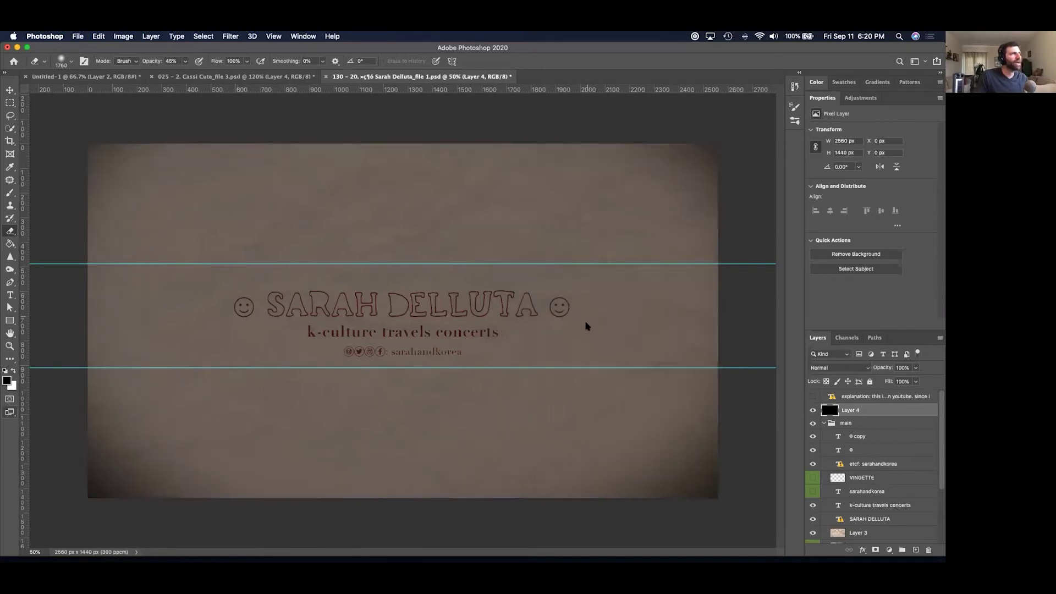
mouse_move(517, 308)
mouse_down()
mouse_move(409, 281)
mouse_move(388, 286)
mouse_move(415, 294)
mouse_move(219, 297)
mouse_move(188, 257)
mouse_move(302, 381)
mouse_move(284, 396)
mouse_move(428, 319)
mouse_move(622, 396)
mouse_up()
mouse_move(468, 307)
mouse_down()
mouse_move(584, 300)
mouse_move(365, 291)
mouse_move(217, 300)
mouse_move(504, 319)
mouse_move(373, 322)
mouse_up()
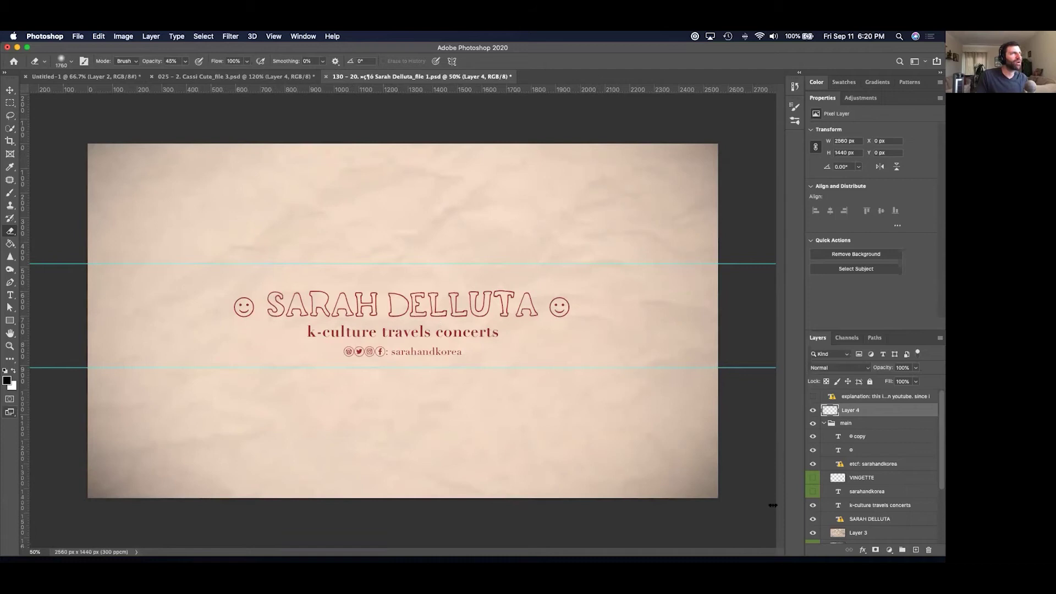
Compare the vignette, delete it, restore the empty Layer 4 and move it above the main group.
click(812, 410)
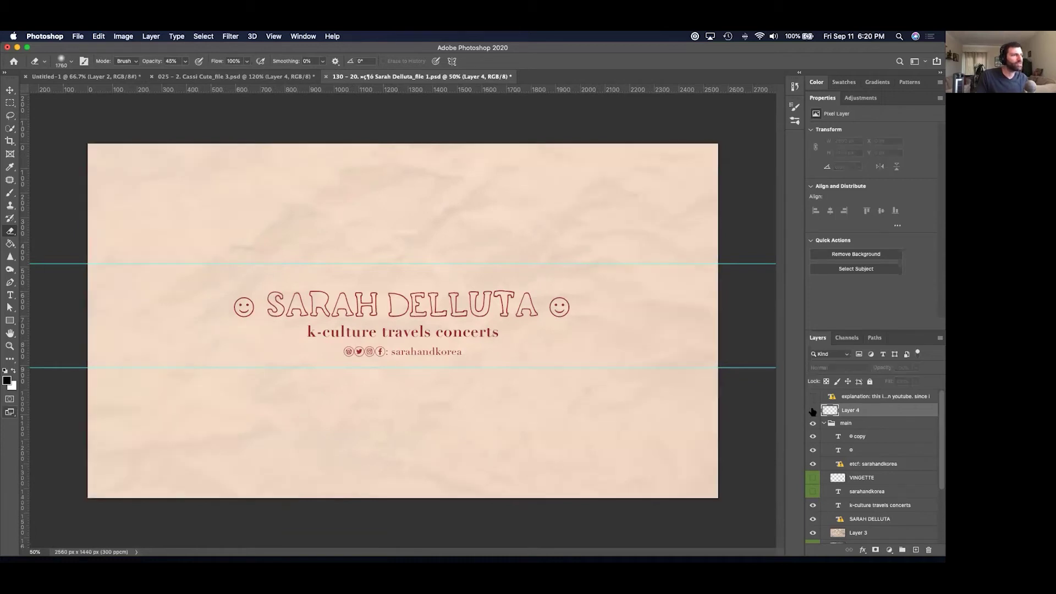
click(812, 411)
click(812, 410)
click(812, 410)
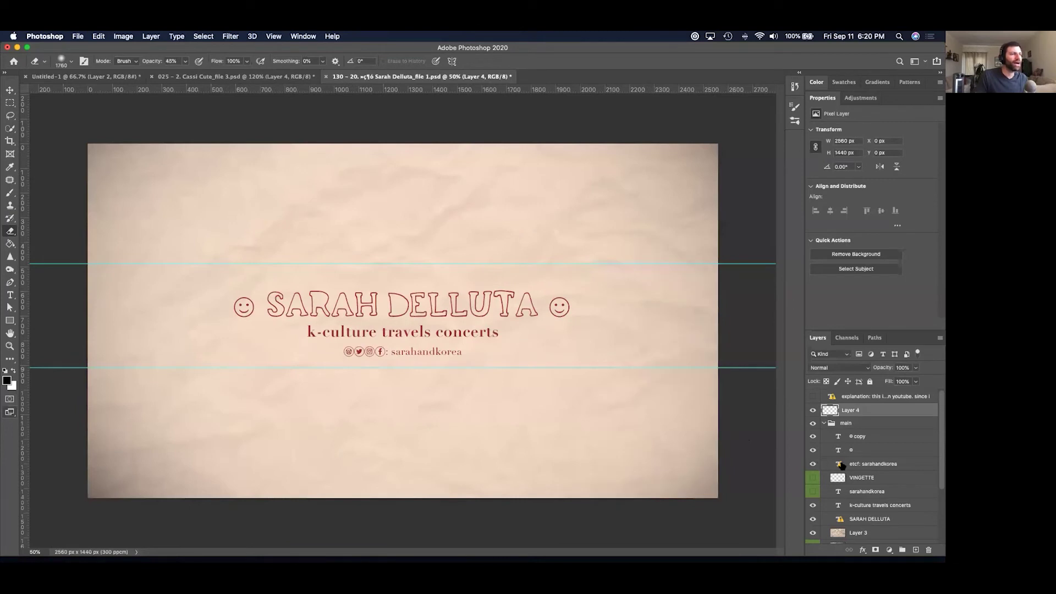
key(BackSpace)
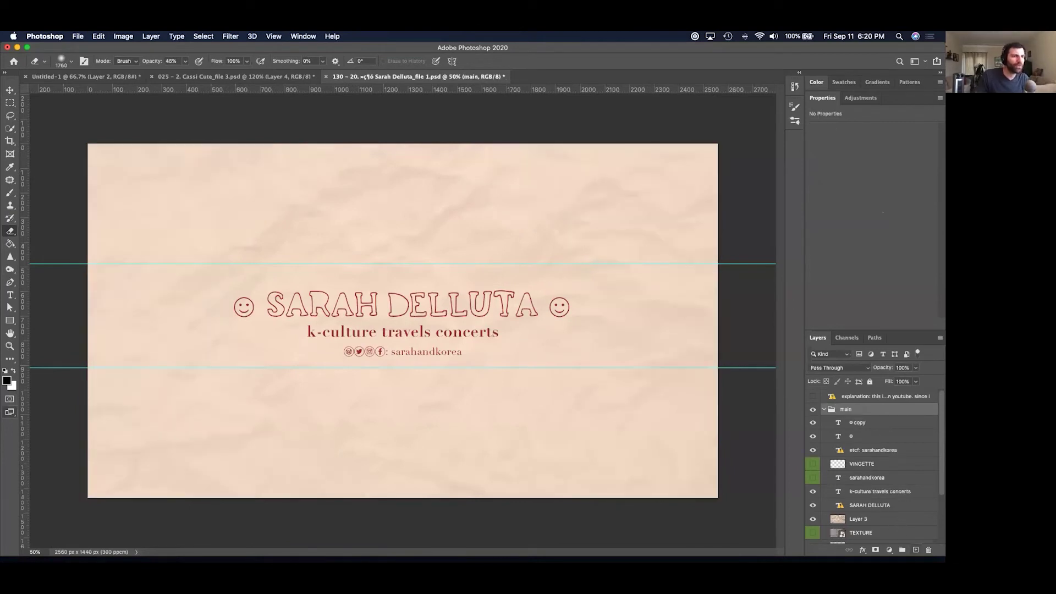
key(super+z)
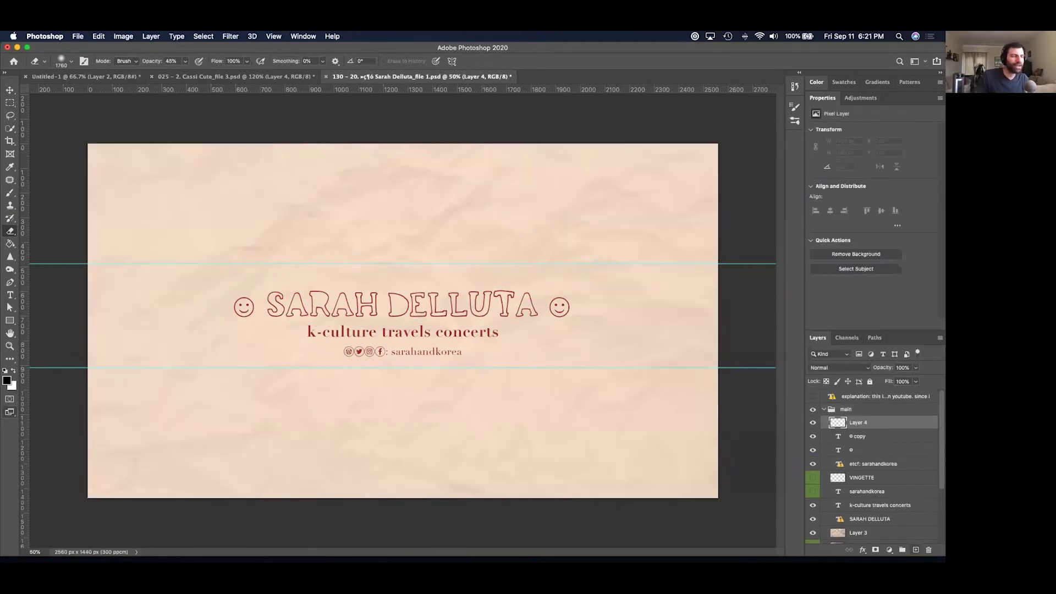
drag(883, 421, 882, 405)
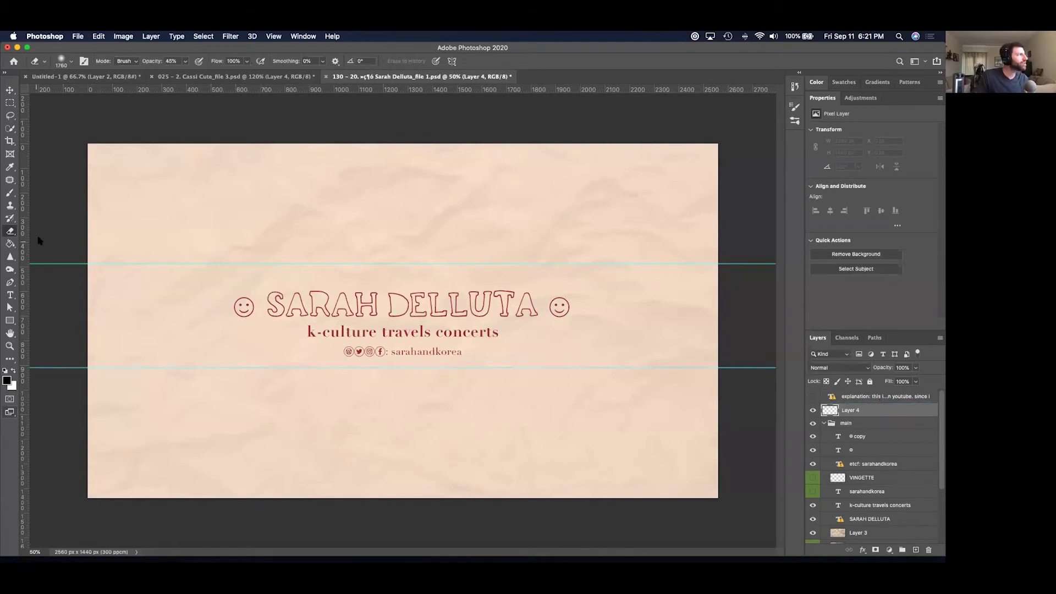
click(10, 243)
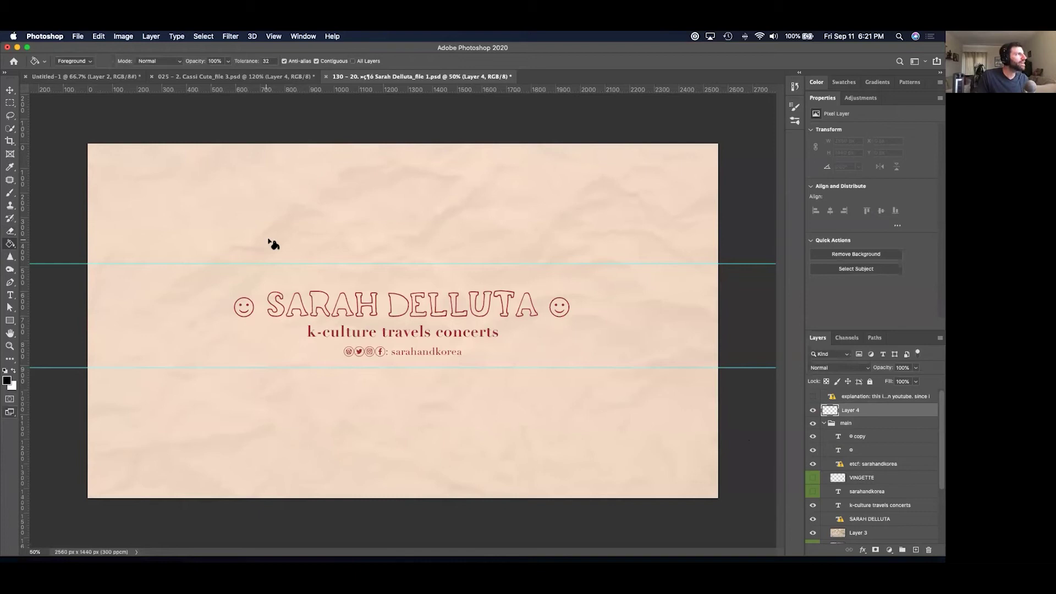
Refill Layer 4 with black and set the eraser to a soft 1760 px brush.
click(328, 234)
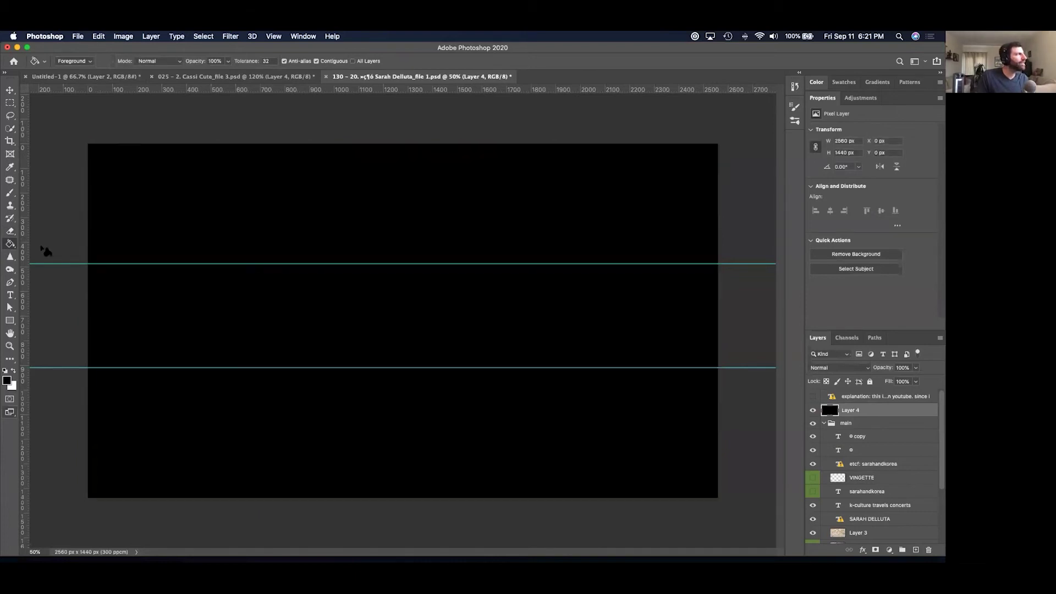
click(10, 231)
right_click(430, 266)
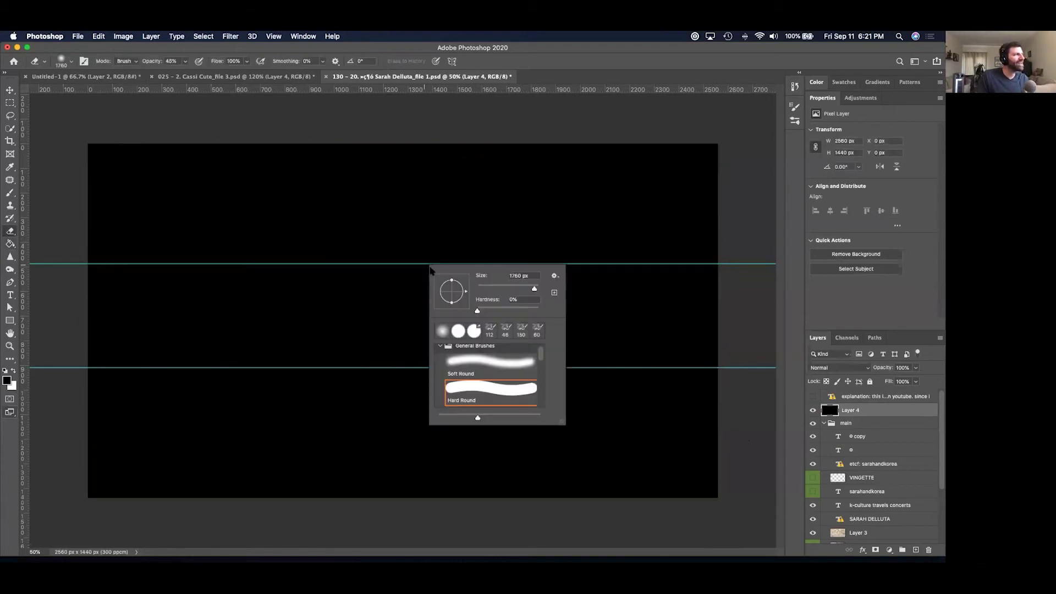
drag(536, 291, 535, 290)
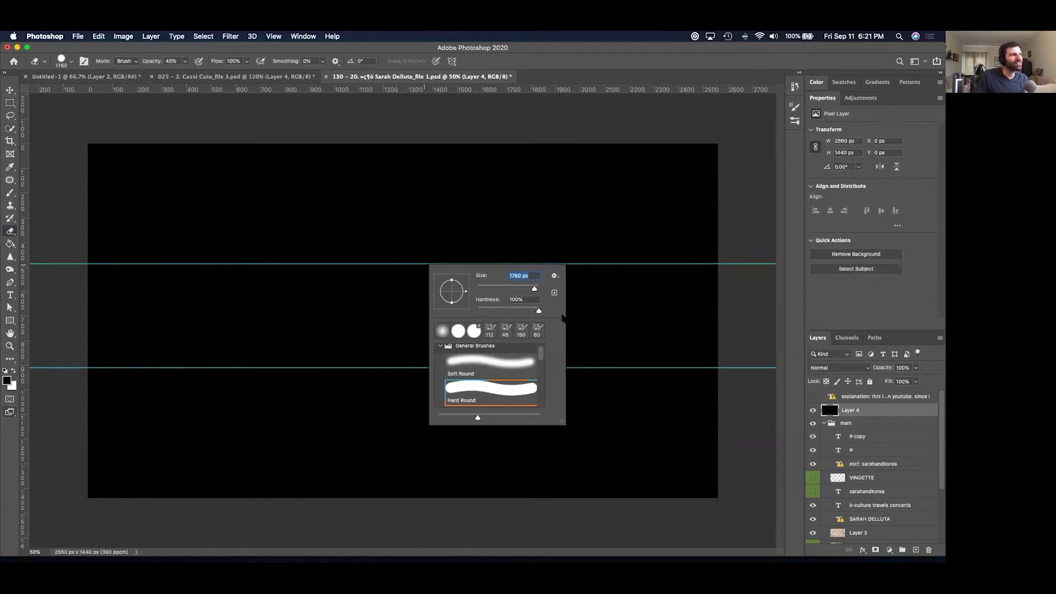
key(Tab)
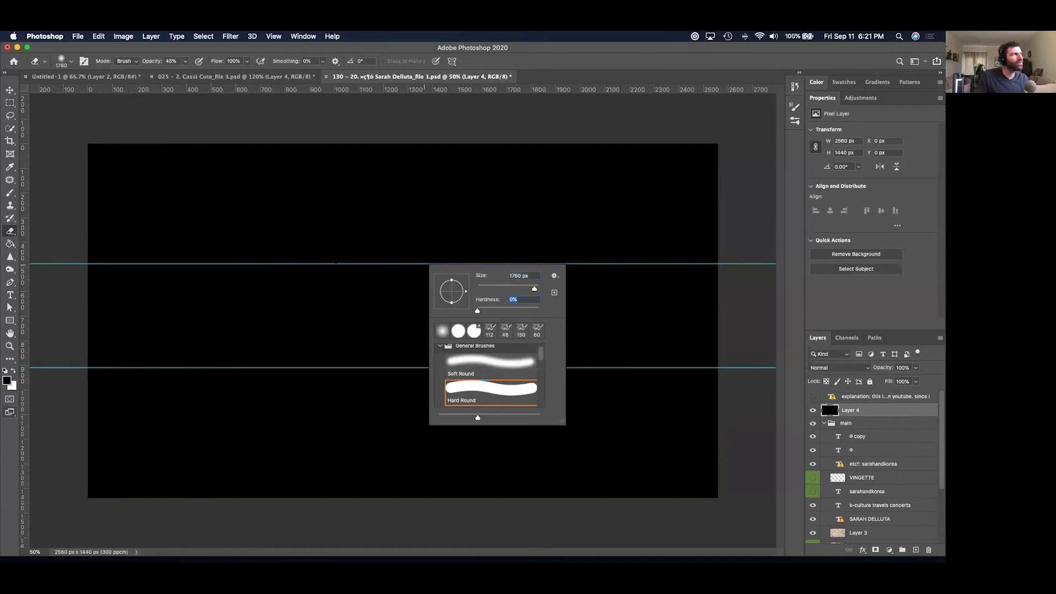
click(185, 62)
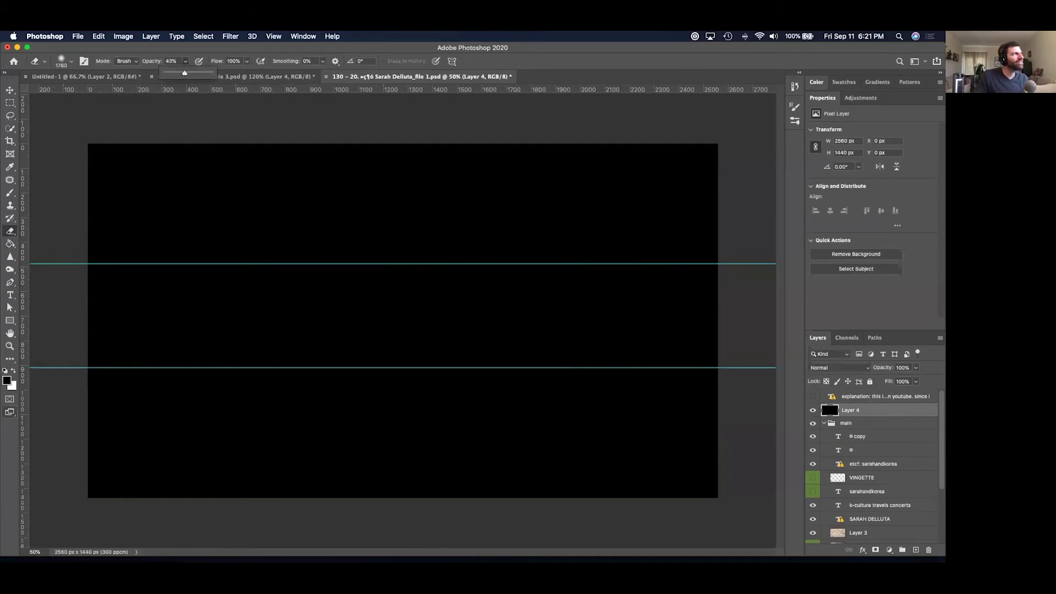
Erase the middle of the black layer in three soft strokes to reveal the banner.
mouse_move(385, 319)
mouse_down()
mouse_move(294, 333)
mouse_move(156, 280)
mouse_move(385, 292)
mouse_move(659, 277)
mouse_move(597, 389)
mouse_up()
mouse_move(579, 297)
mouse_down()
mouse_move(504, 309)
mouse_move(347, 306)
mouse_move(178, 290)
mouse_up()
mouse_move(239, 300)
mouse_down()
mouse_move(401, 278)
mouse_move(537, 306)
mouse_move(484, 314)
mouse_move(278, 300)
mouse_move(238, 342)
mouse_move(448, 314)
mouse_move(406, 328)
mouse_up()
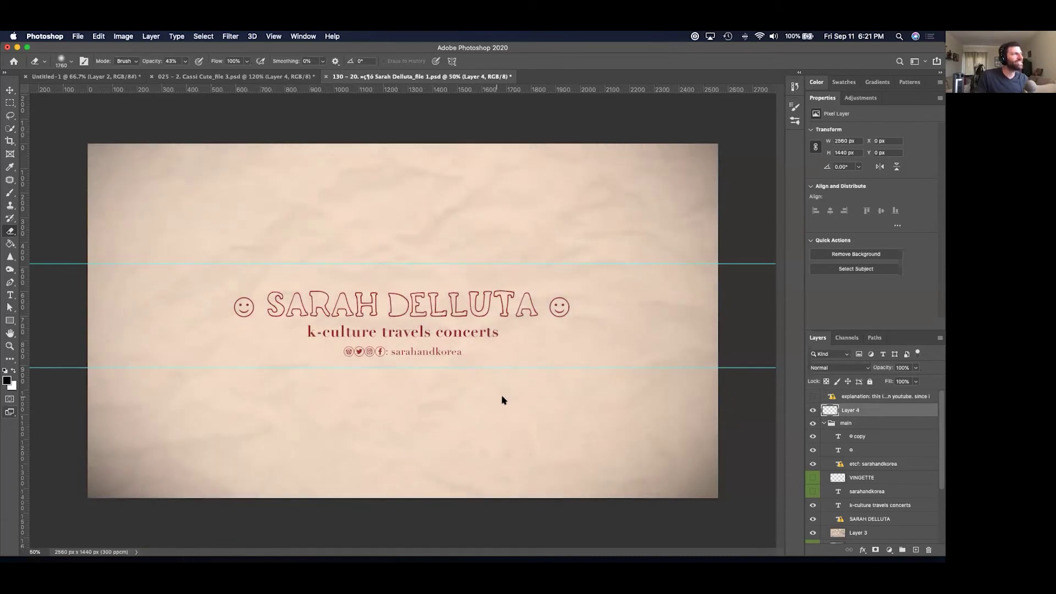
Compare the black vignette layer, then lower its opacity to 67%.
click(813, 410)
click(813, 410)
click(915, 368)
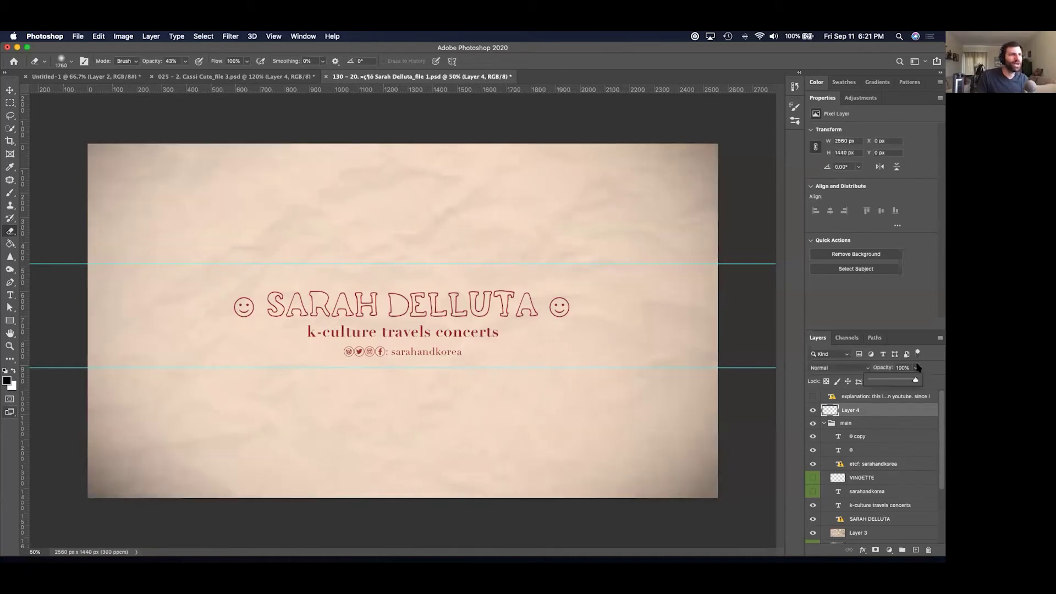
drag(915, 381, 900, 381)
Rename Layer 4 to 'Vingette' and bring up the History panel.
double_click(851, 410)
text(Vingette)
key(Return)
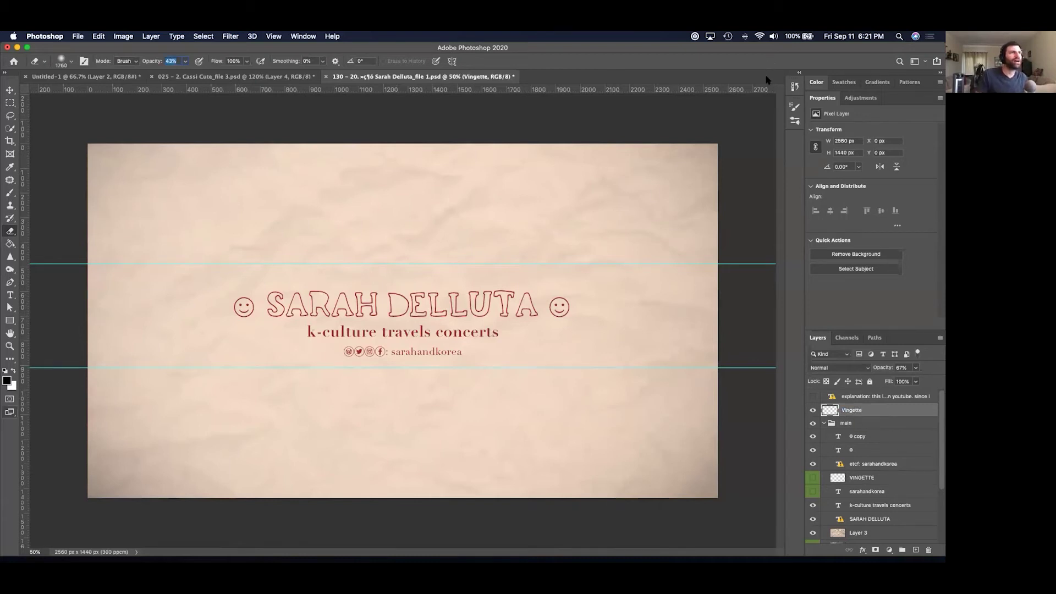
click(795, 87)
drag(780, 128, 780, 98)
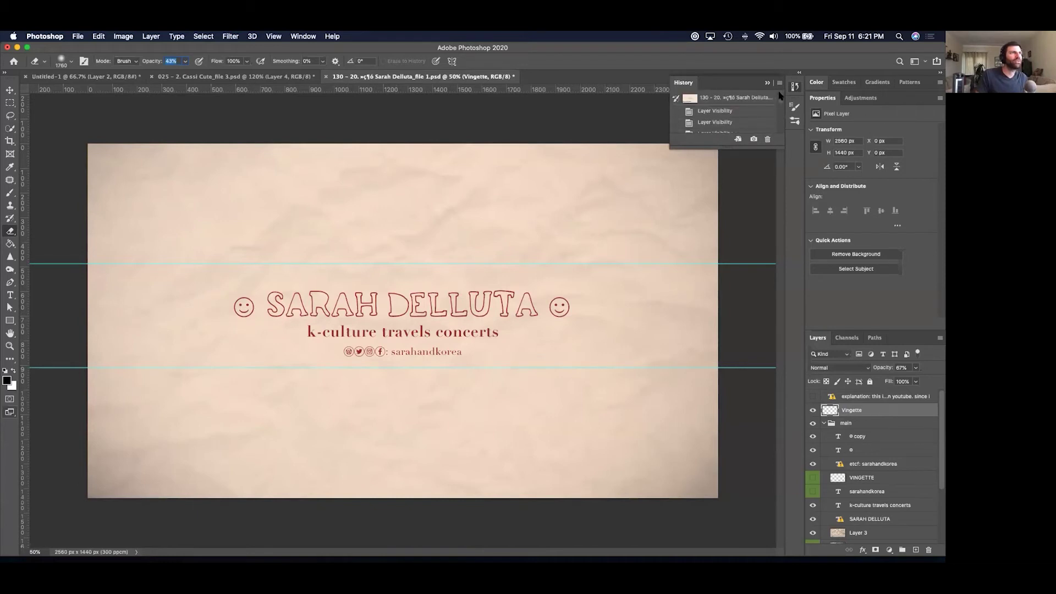
click(764, 98)
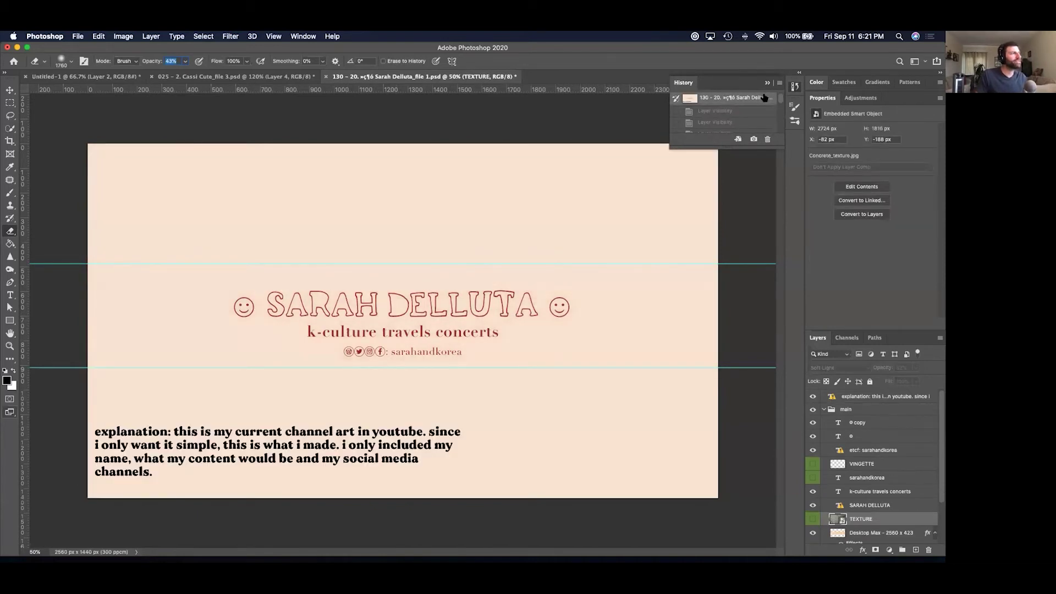
key(super+alt+z)
key(super+alt+z)
key(super+alt+z)
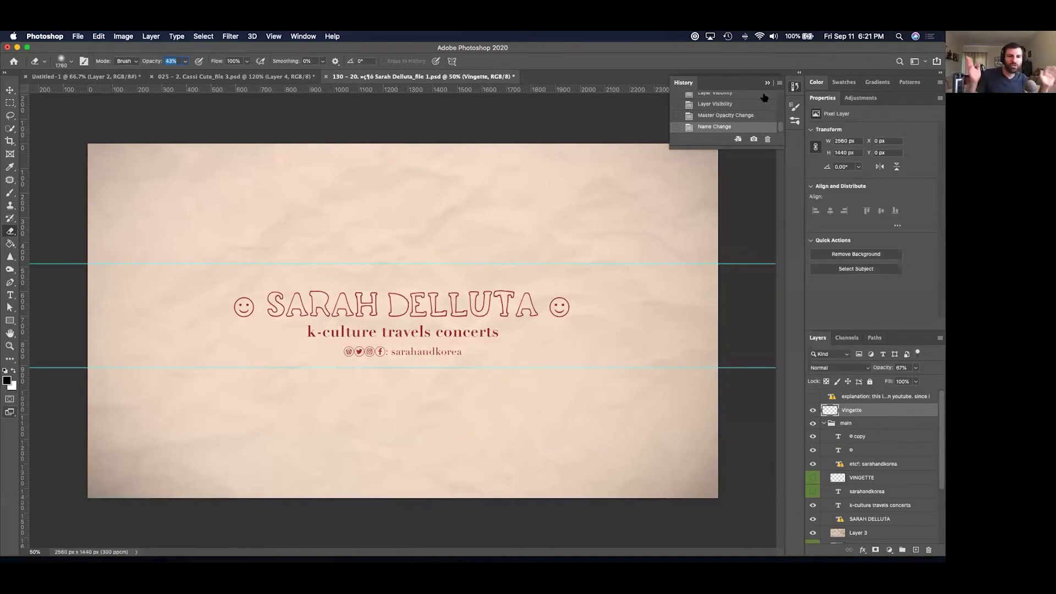
key(super+w)
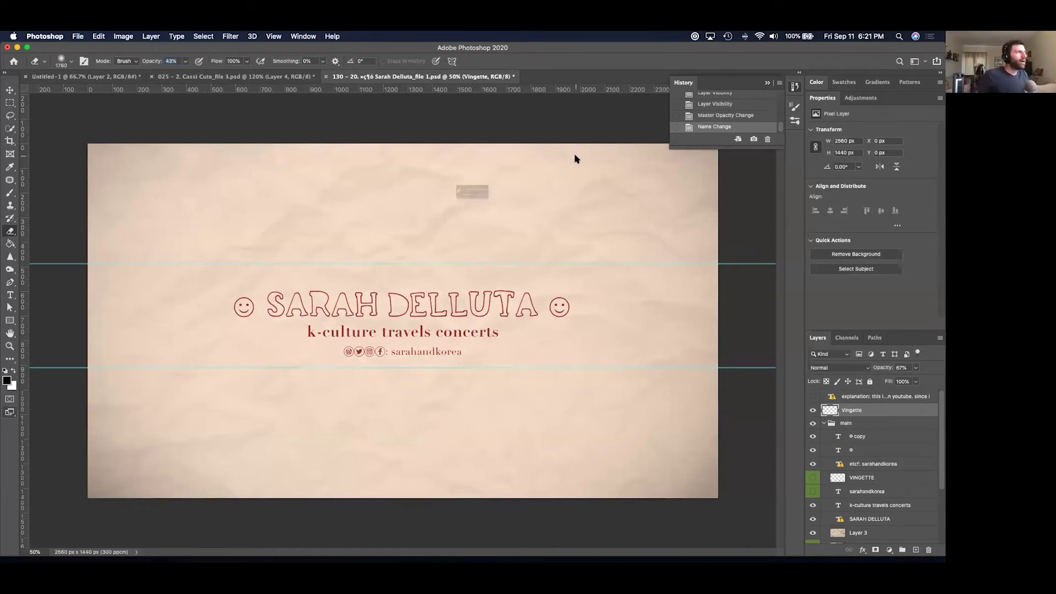
key(super+d)
Fill Layer 2 of Untitled-1 with white and close it without saving.
key(super+Tab)
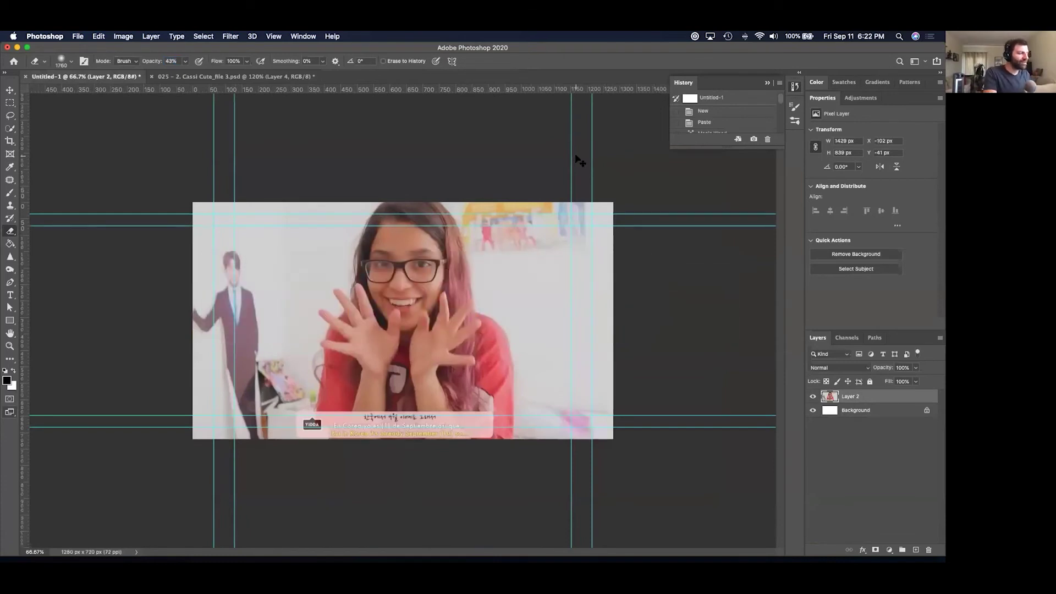
key(super+BackSpace)
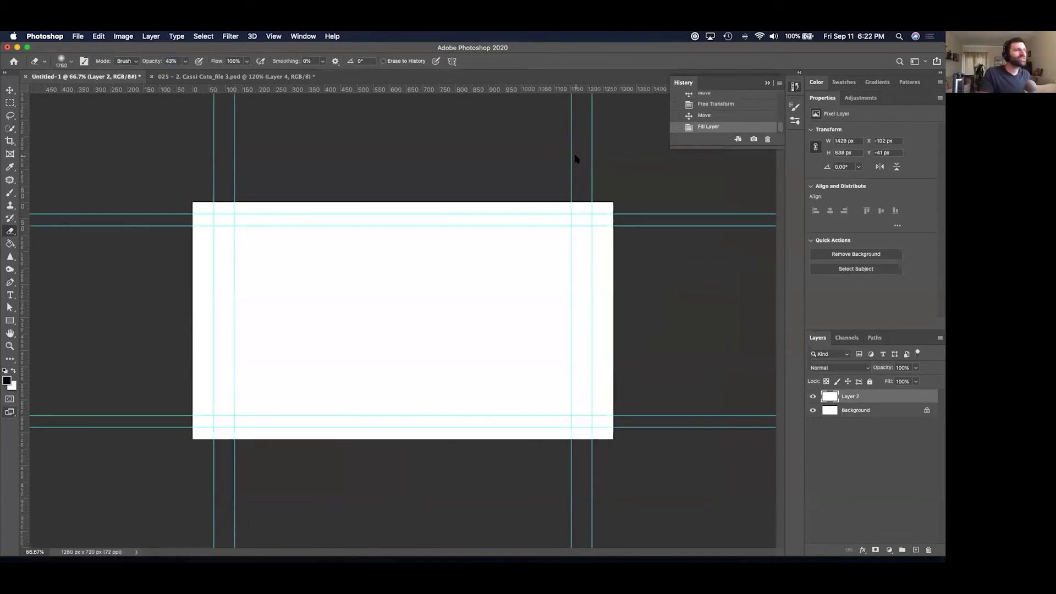
key(super+w)
key(super+d)
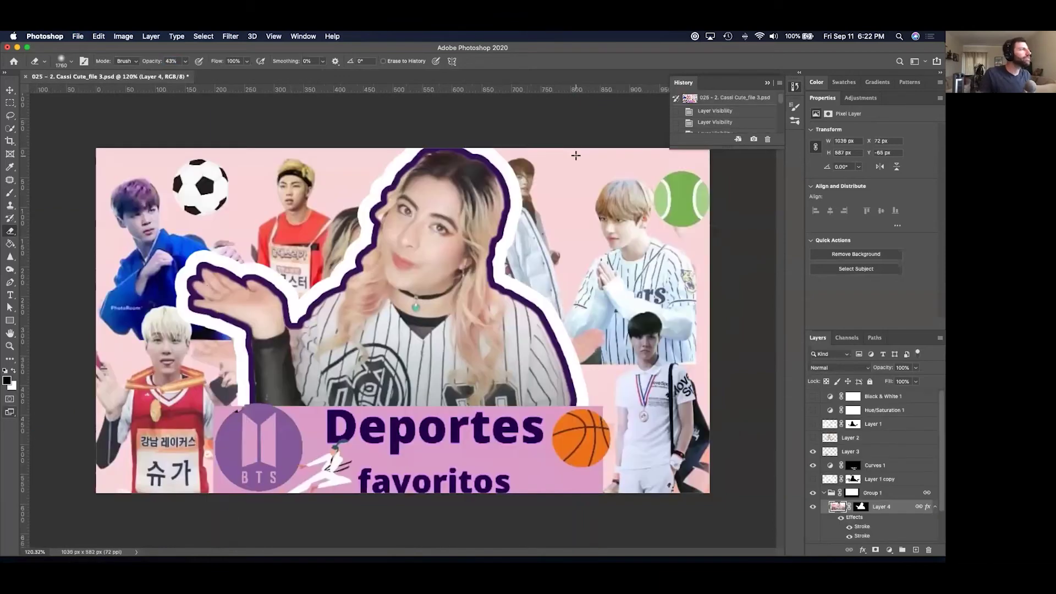
key(super+Tab)
key(super+Tab)
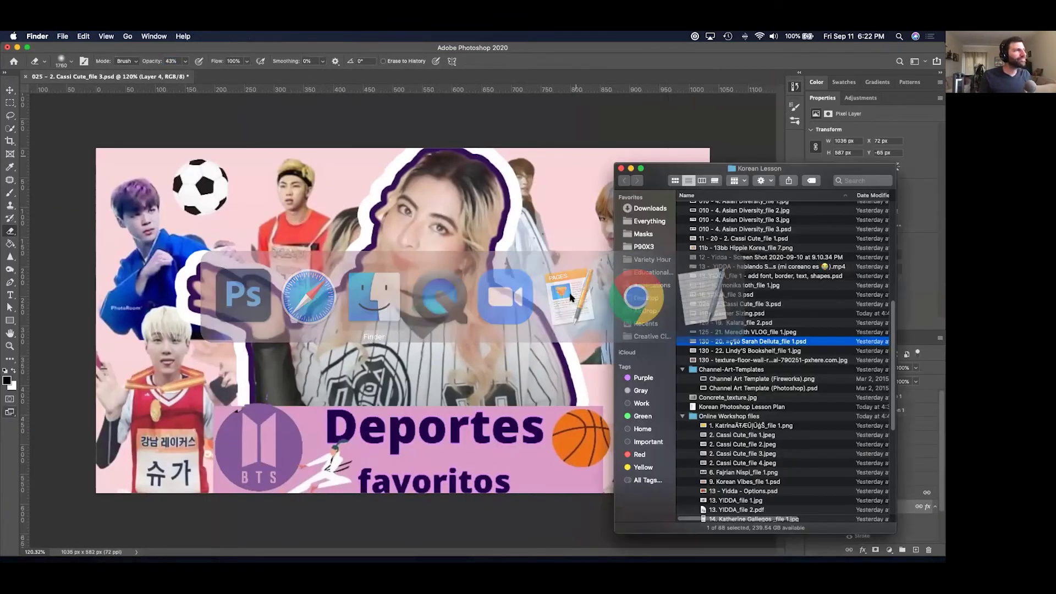
key(super+Tab)
key(super+Tab)
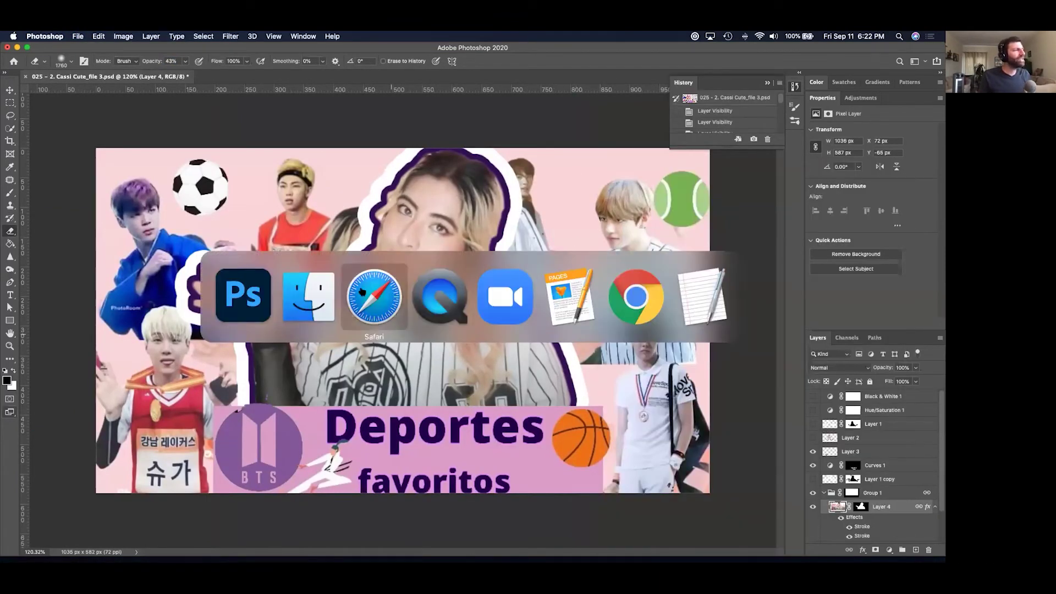
click(290, 270)
key(space)
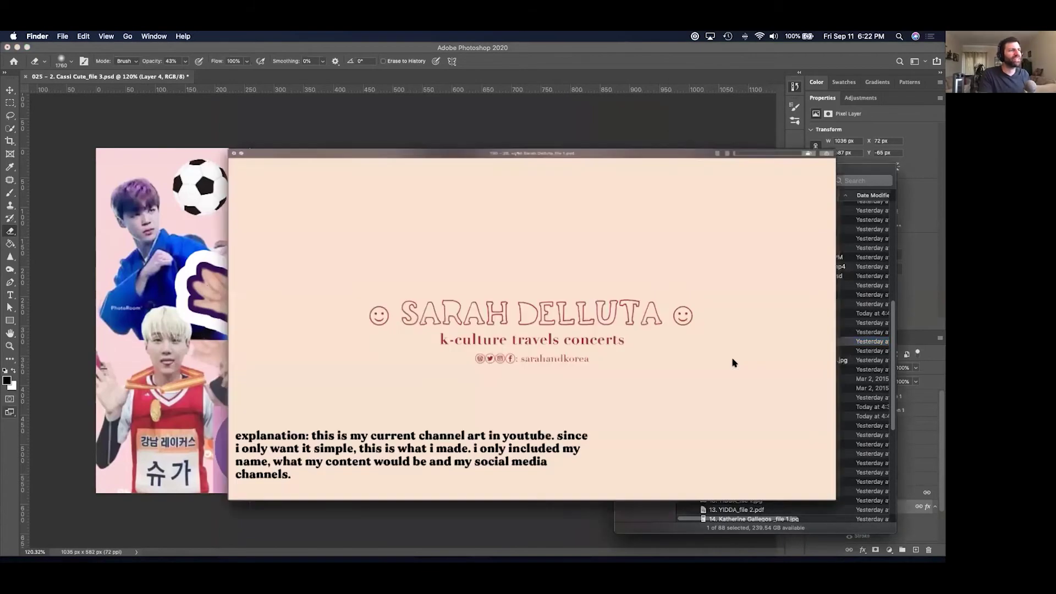
key(Down)
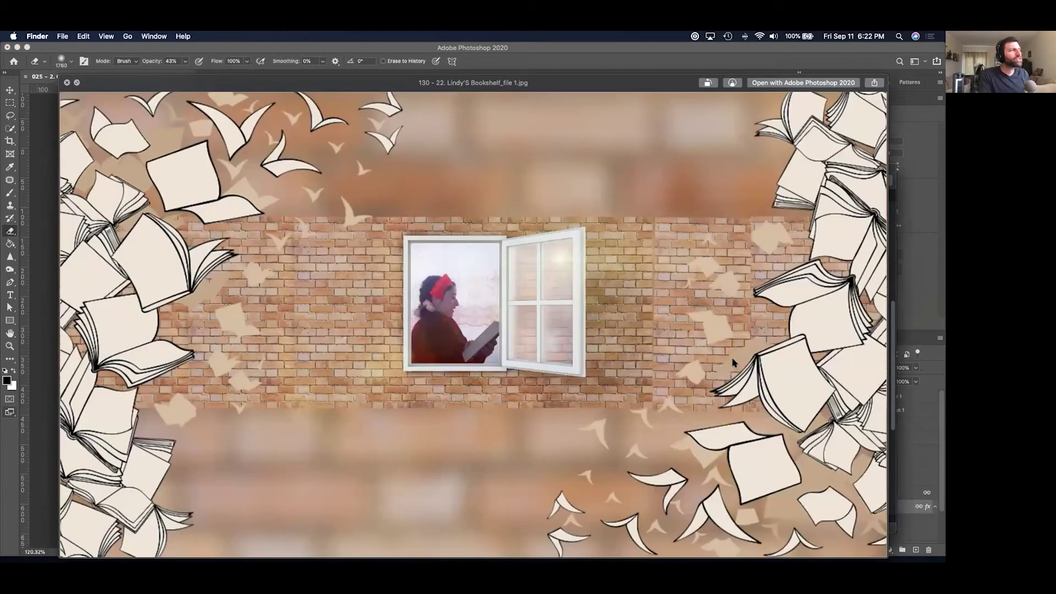
key(Down)
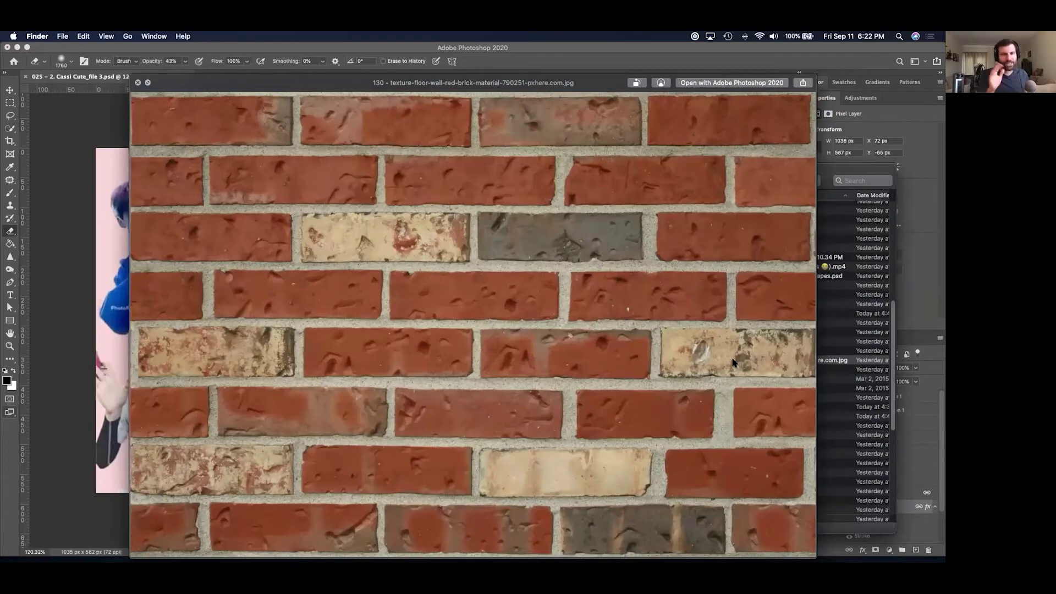
key(Up)
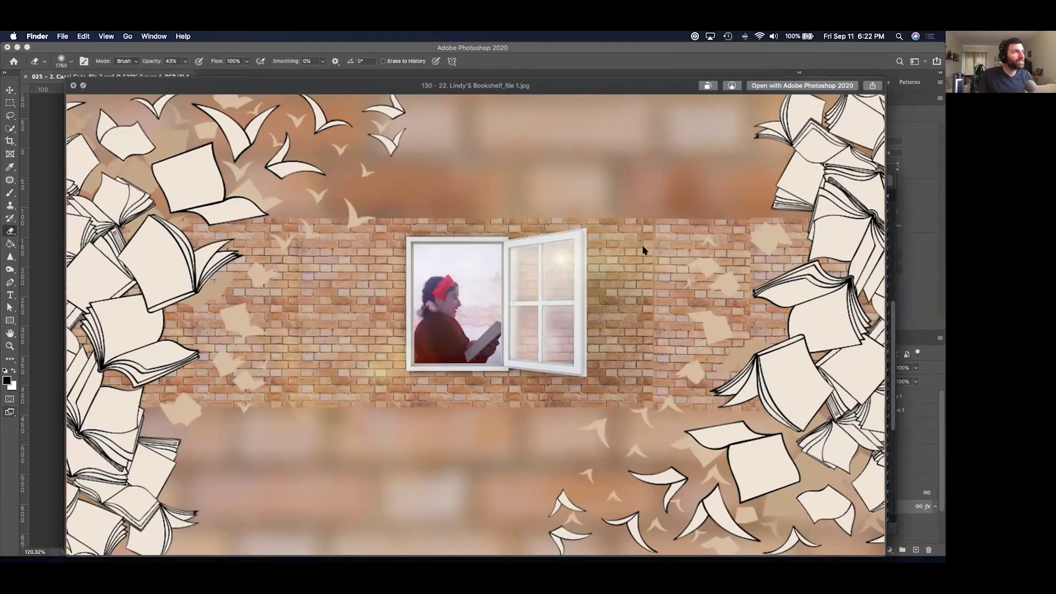
key(space)
Quick Look the red brick texture image, then close the preview.
key(super+Tab)
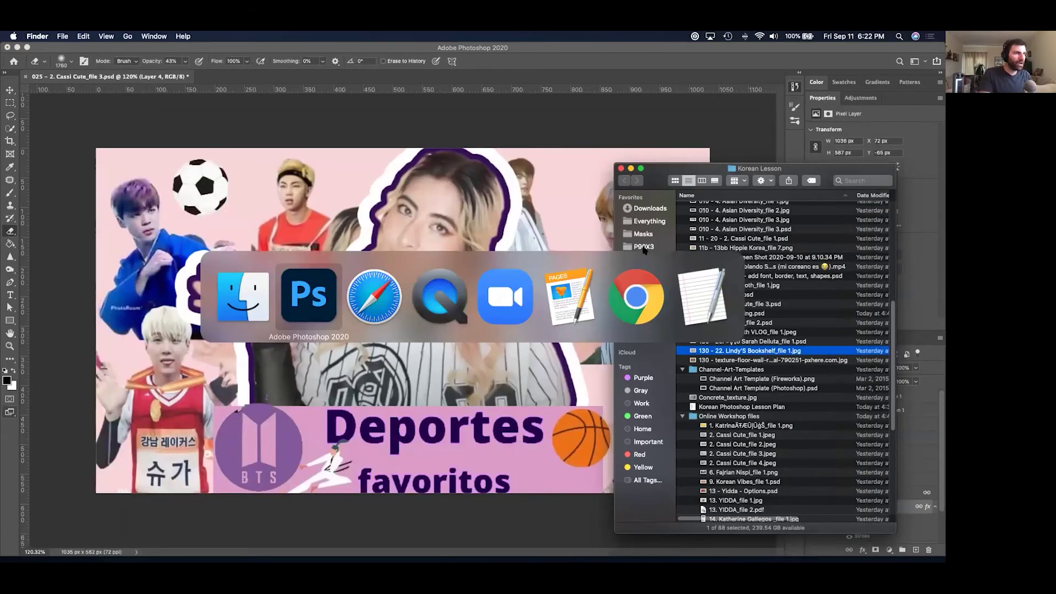
key(Down)
key(space)
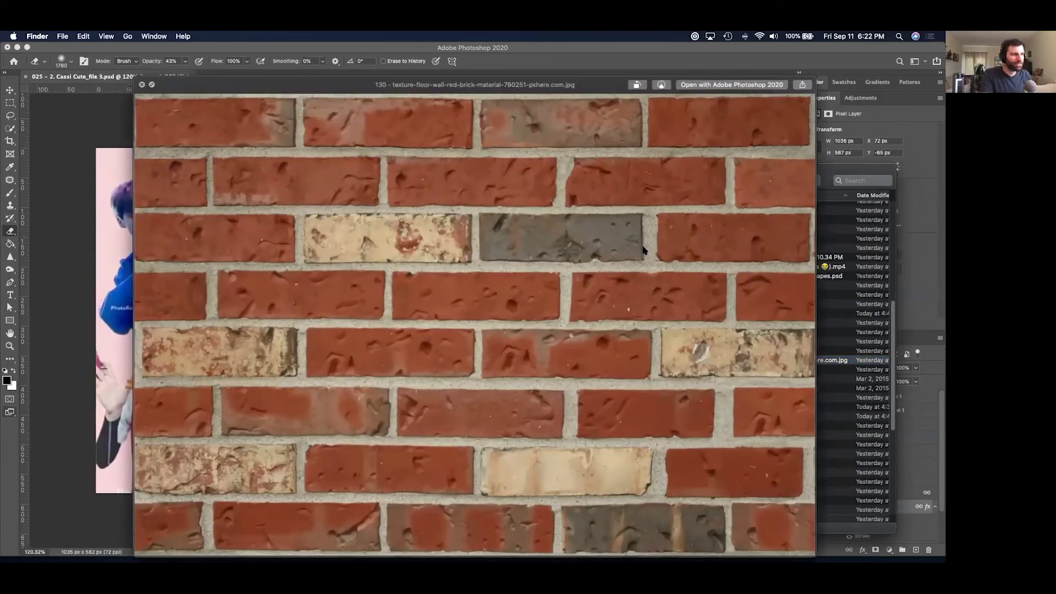
key(space)
key(super+Tab)
key(super+Tab)
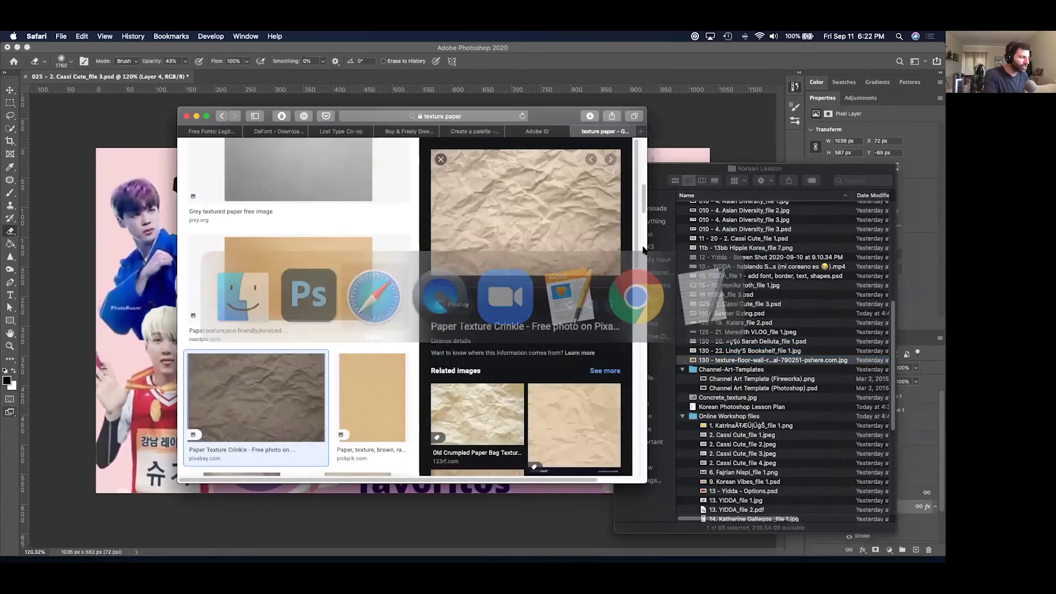
Search images for 'brick texture' and copy the first seamless brick wall result.
click(462, 116)
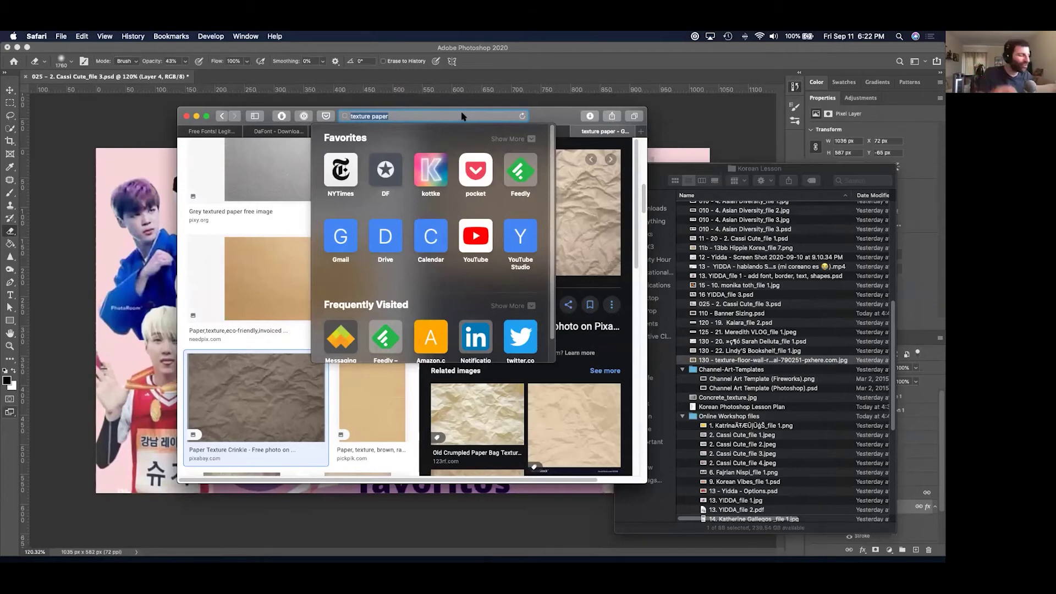
text(brick )
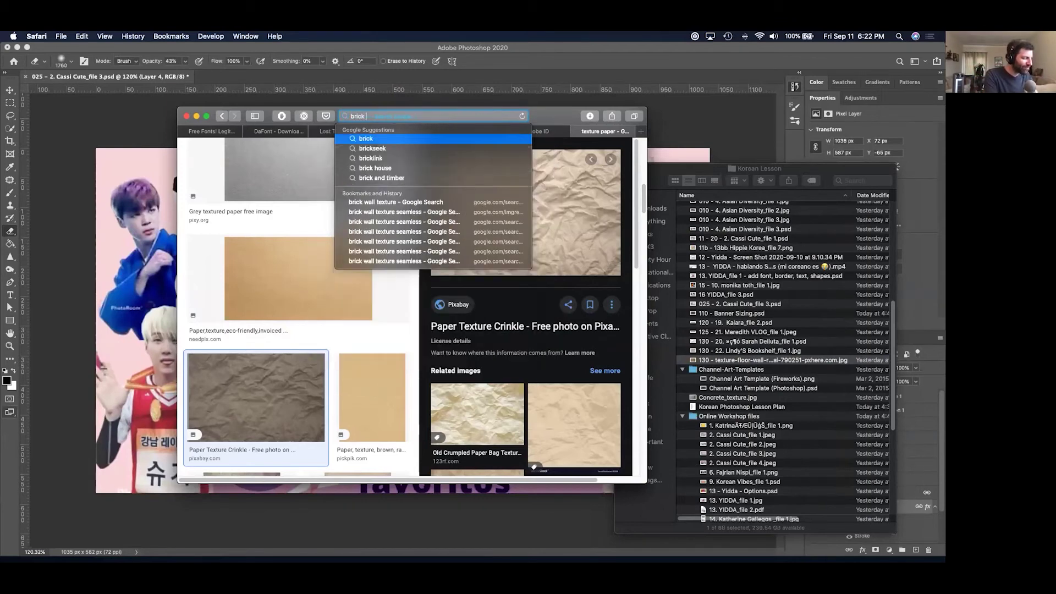
text(texture)
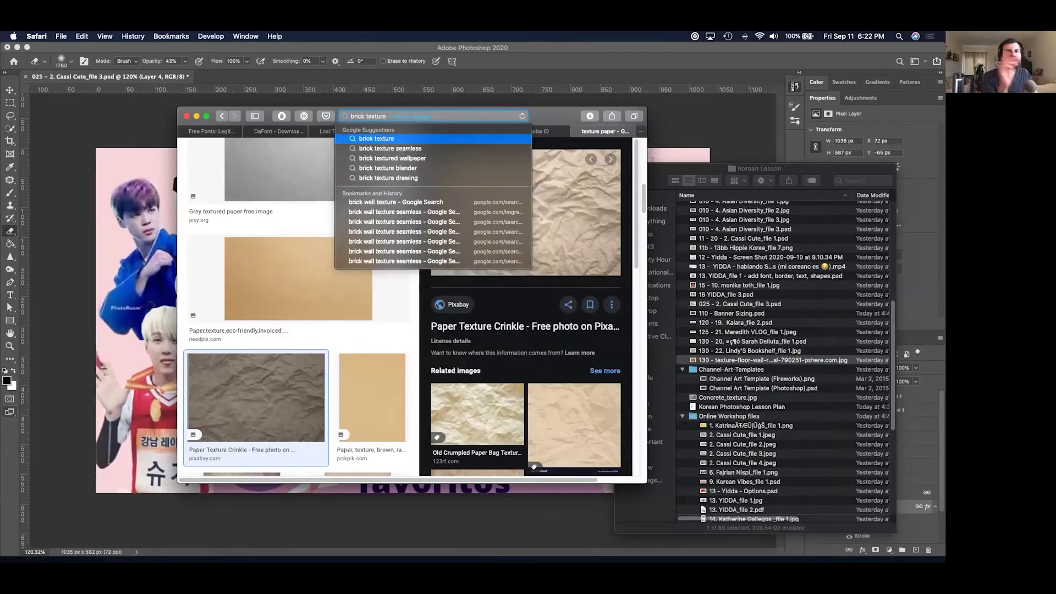
key(Return)
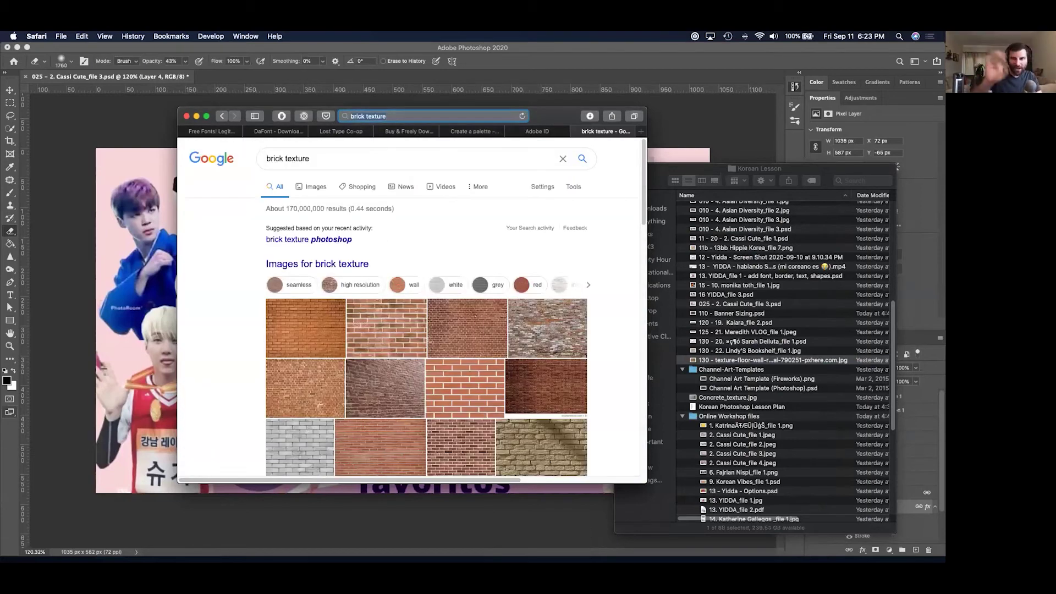
click(380, 330)
click(329, 258)
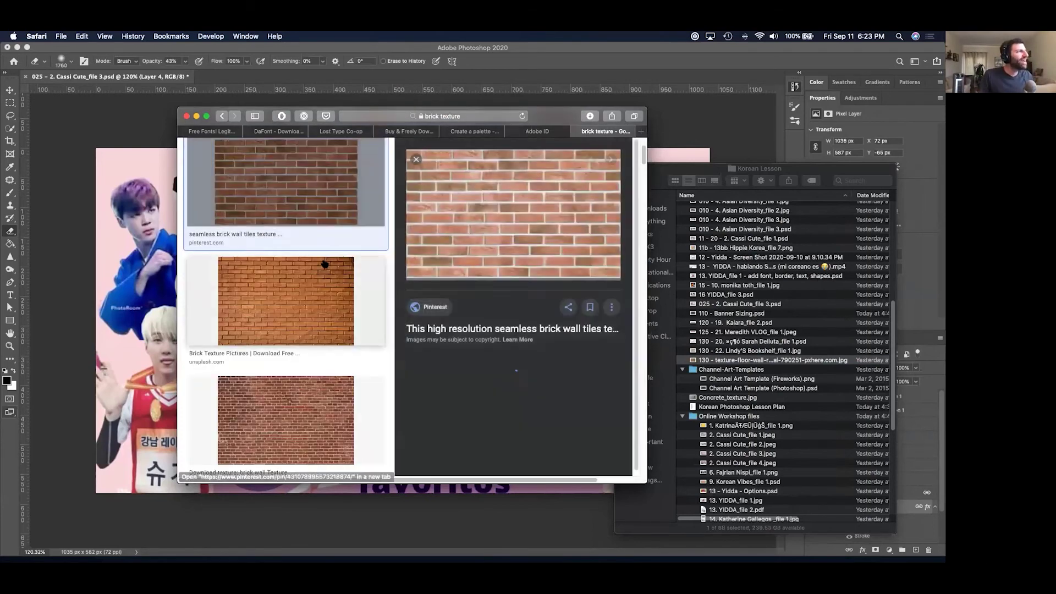
right_click(543, 219)
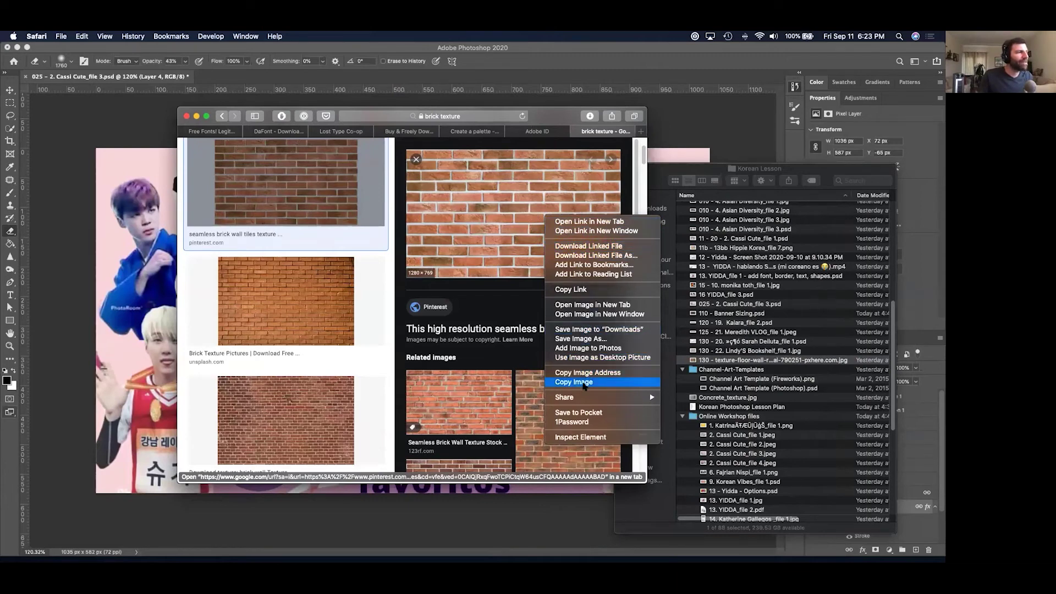
click(584, 384)
key(super+Tab)
key(super+Tab)
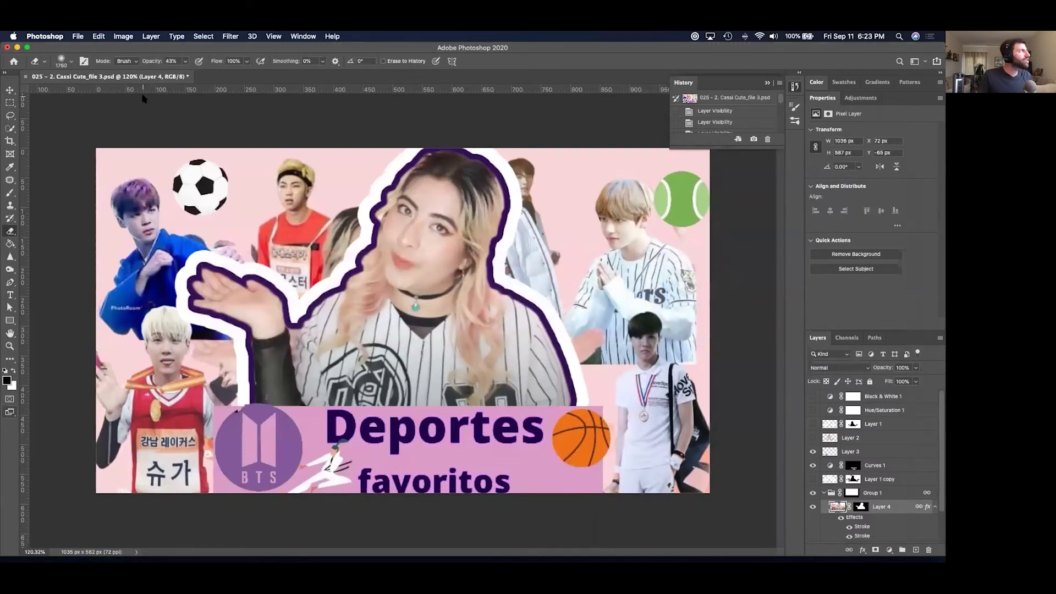
Create a new 1280 × 769 px document and paste the brick texture into it.
key(super+n)
click(689, 470)
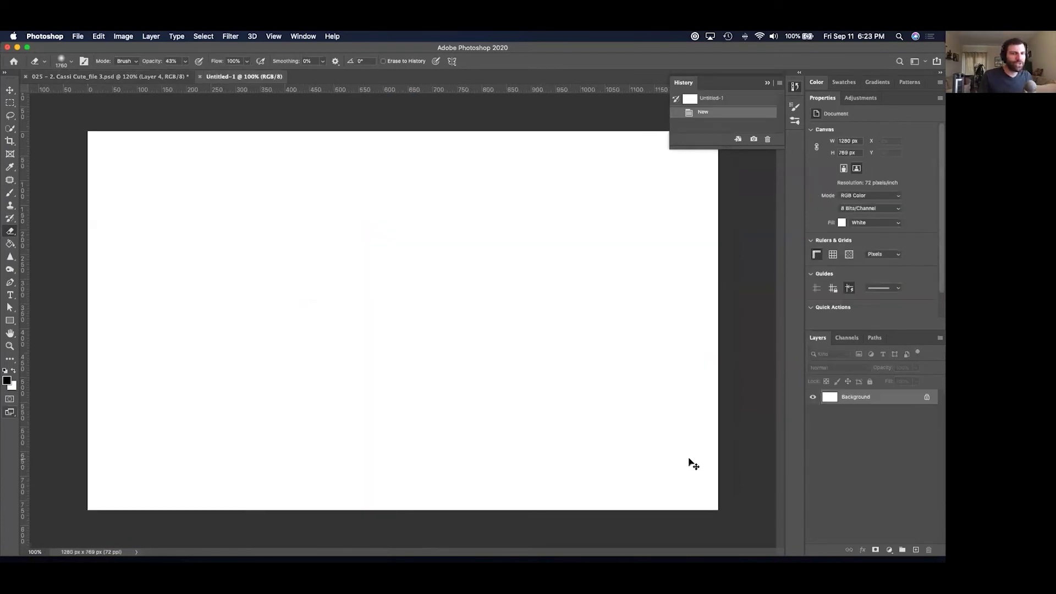
key(super+v)
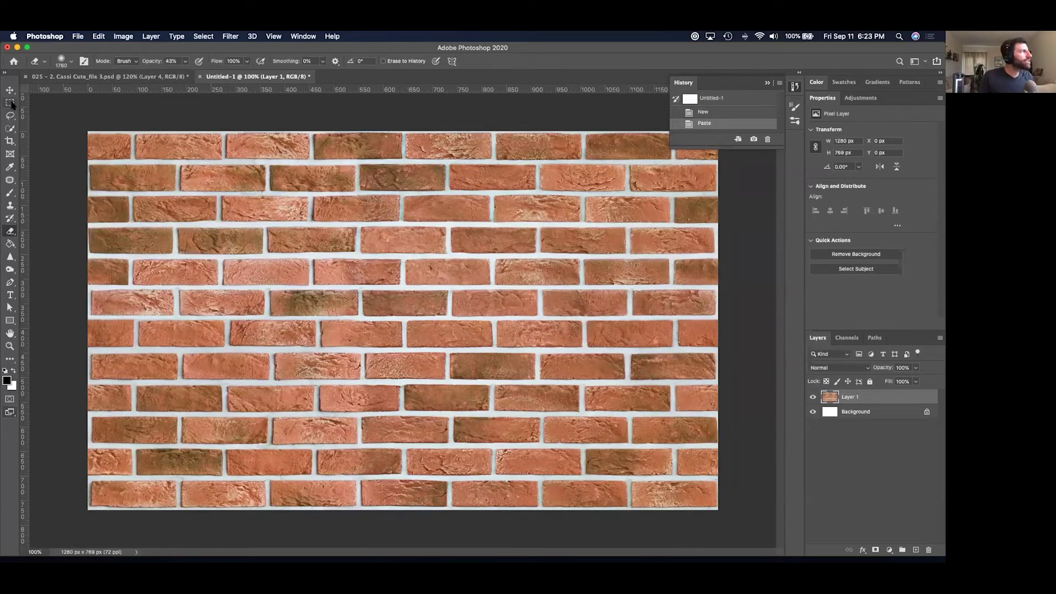
Select the whole brick canvas and zoom so all of it fits in view.
click(196, 36)
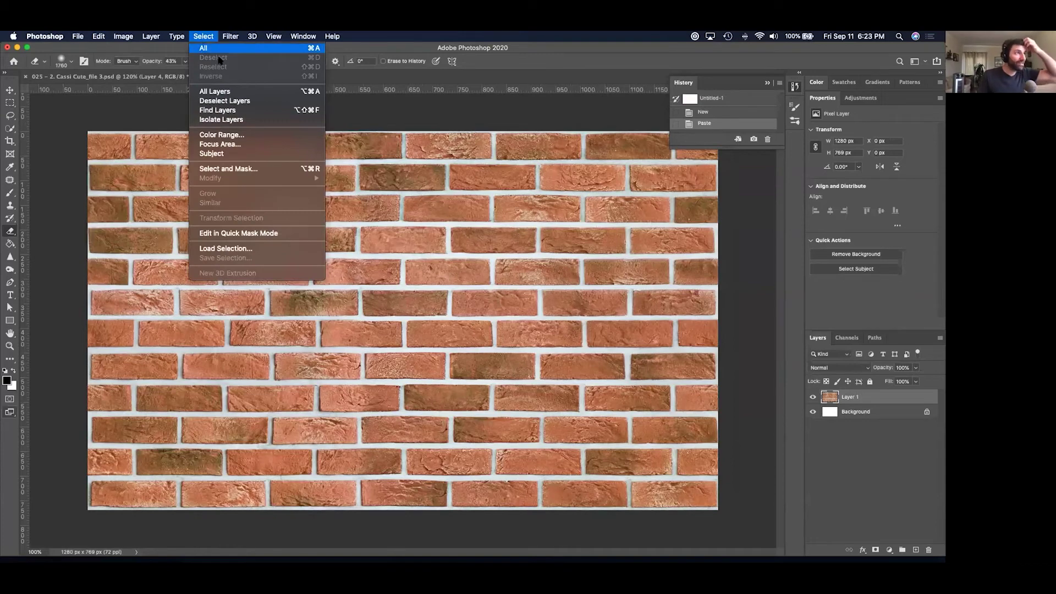
click(205, 50)
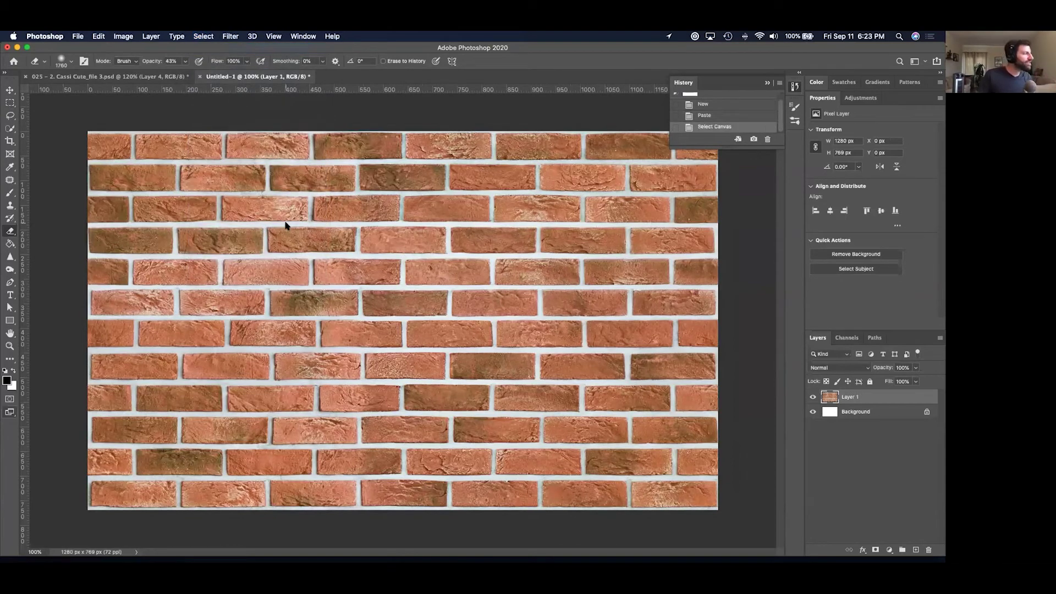
key(super+minus)
key(super+minus)
key(super+plus)
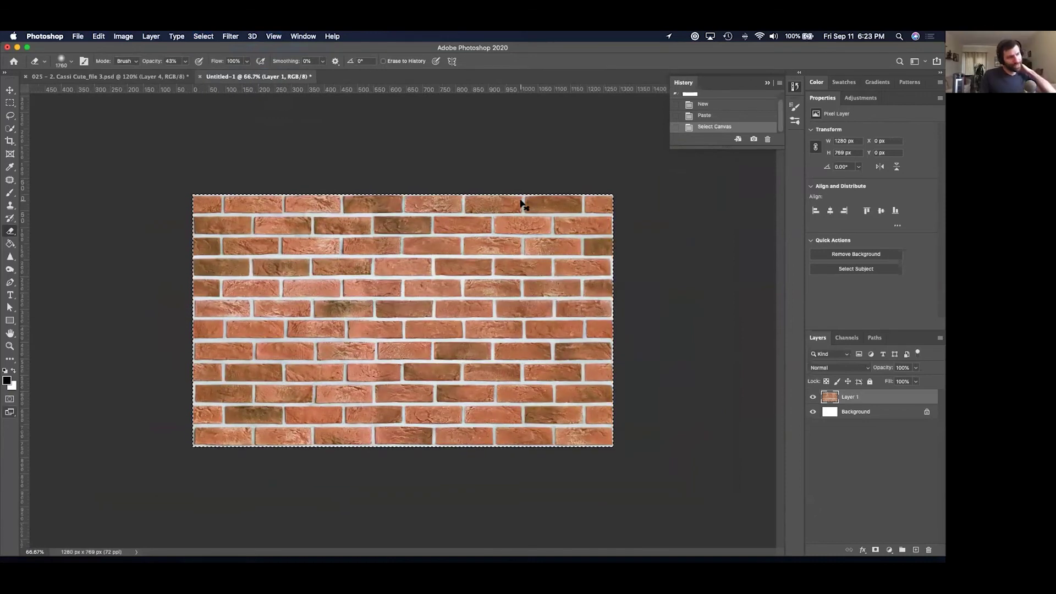
Define the brick canvas as a new pattern named 'Bricks'.
click(95, 37)
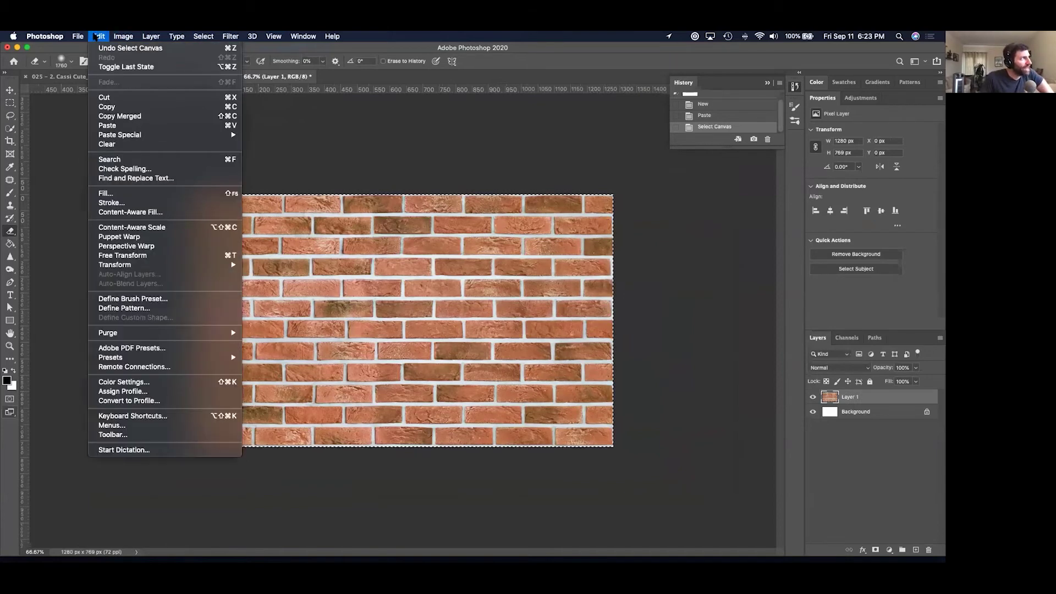
click(127, 308)
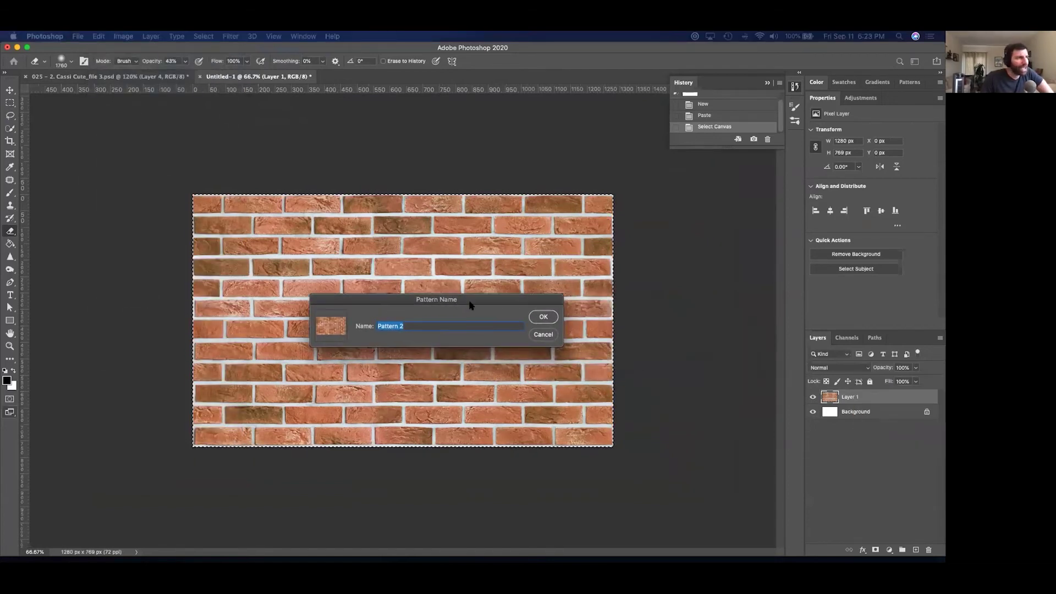
text(Bricks)
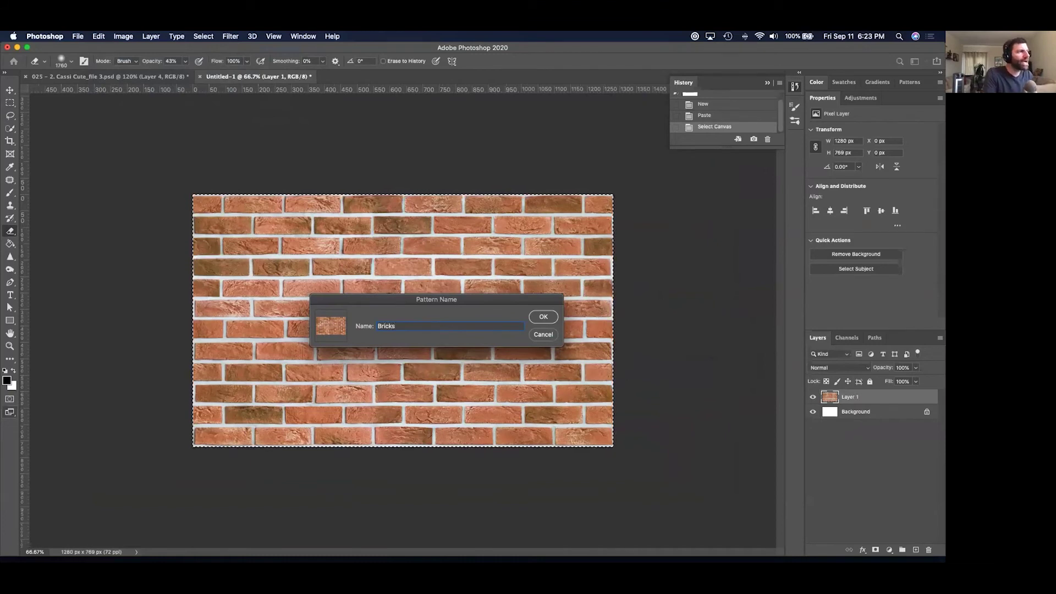
key(Return)
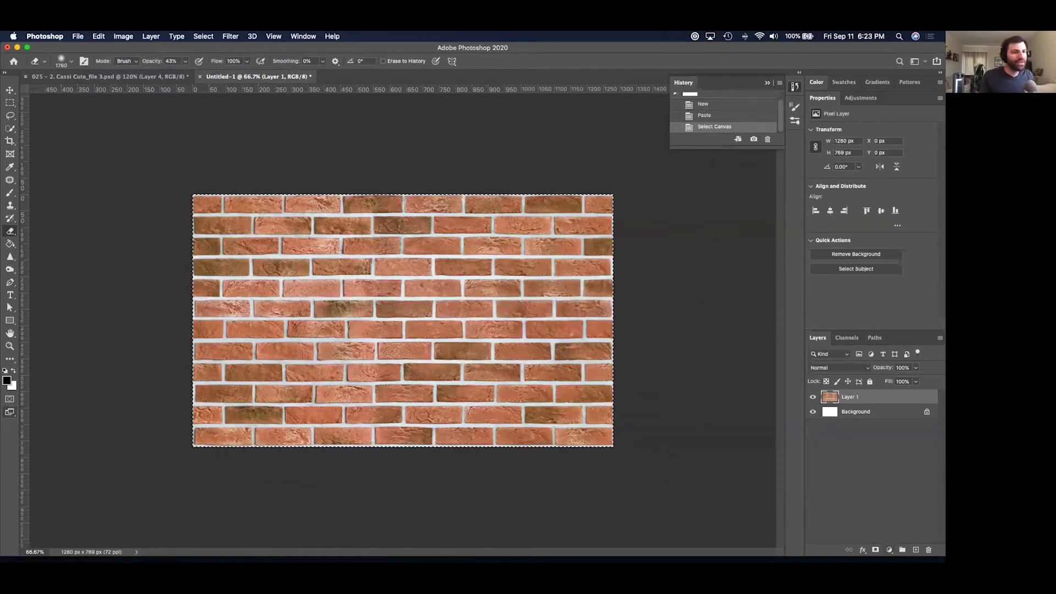
click(73, 80)
click(236, 77)
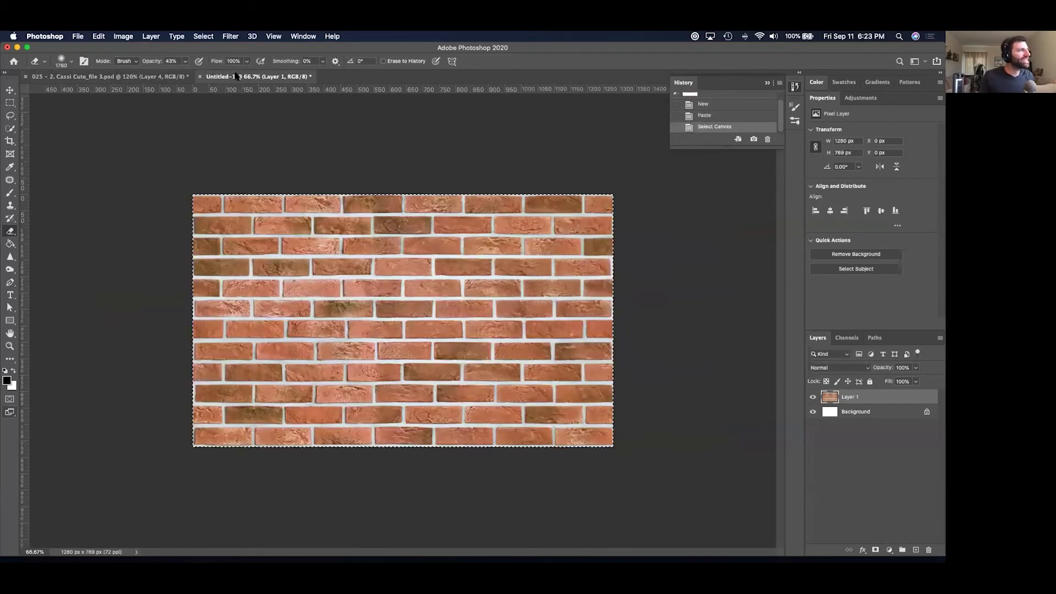
key(super+Tab)
key(super+Tab)
key(super+Tab)
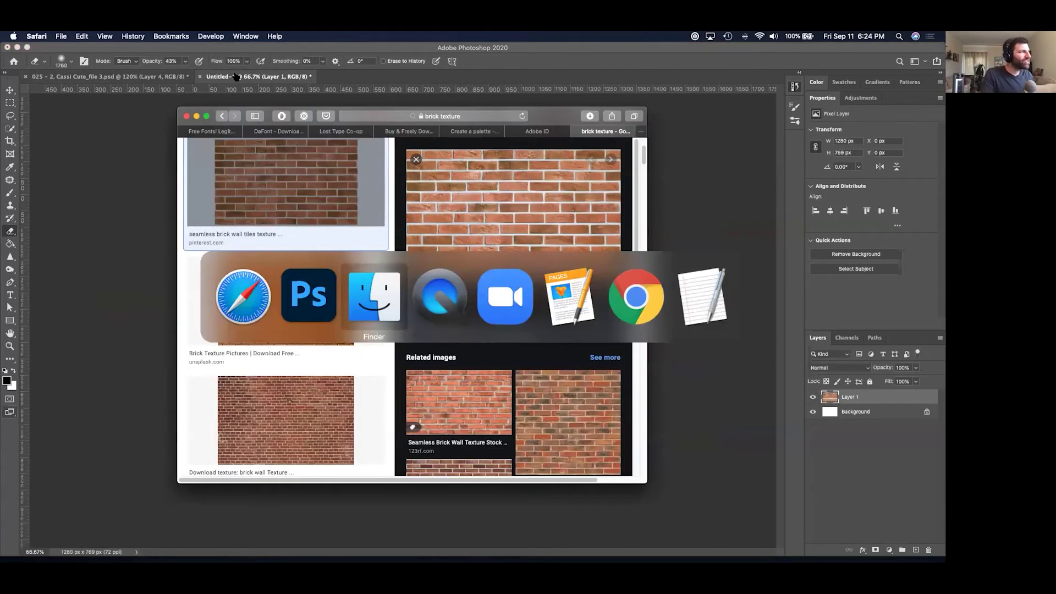
Preview and open 130 - 22. Lindy'S Bookshelf_file 1.jpg in Photoshop.
key(Up)
key(space)
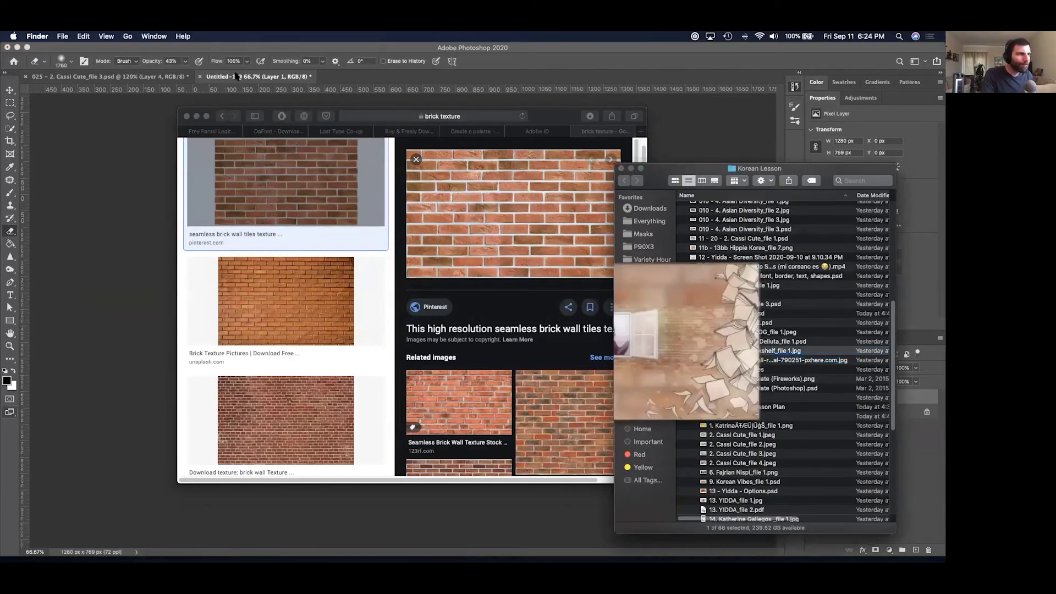
key(super+o)
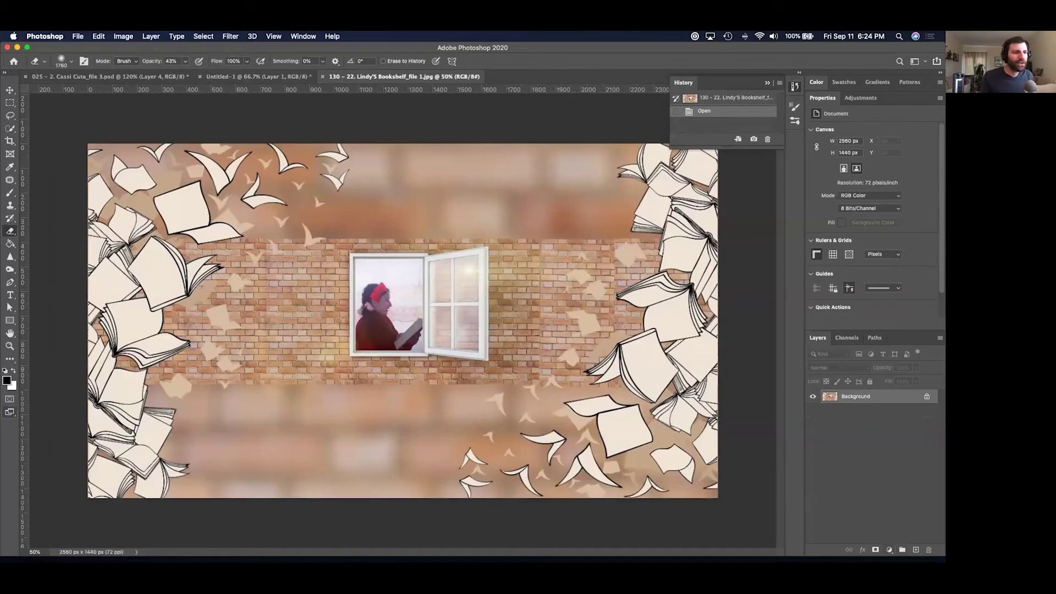
click(889, 550)
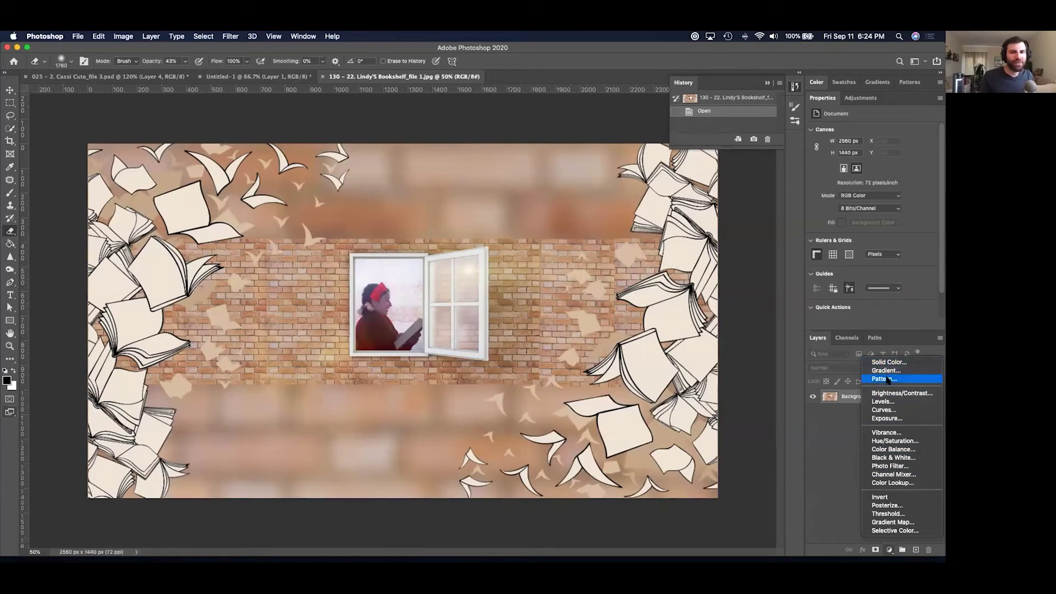
Add a Pattern Fill layer using Bricks at 56% scale and 0° angle.
click(887, 380)
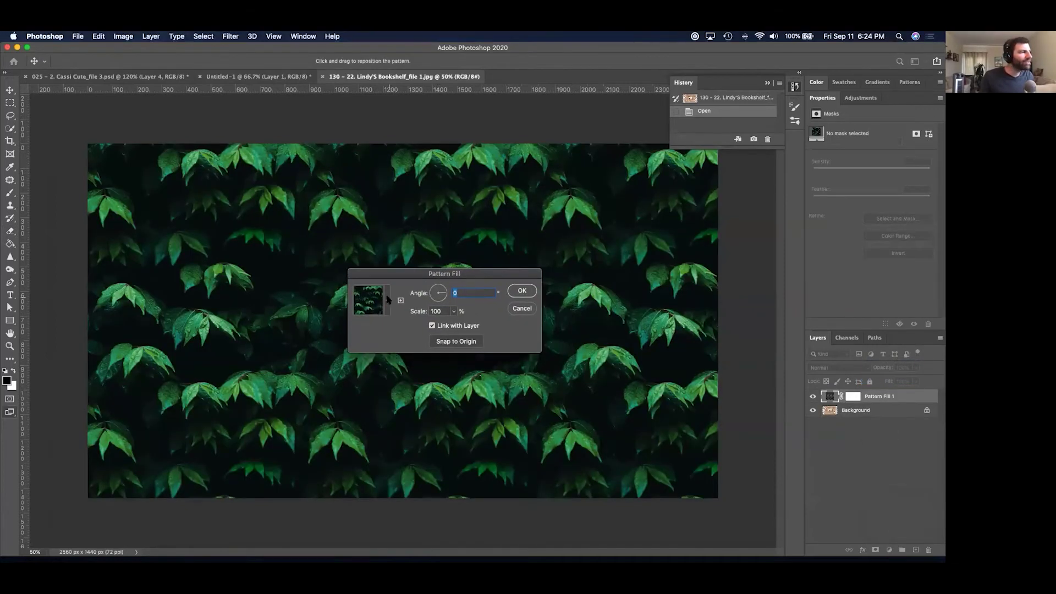
click(388, 301)
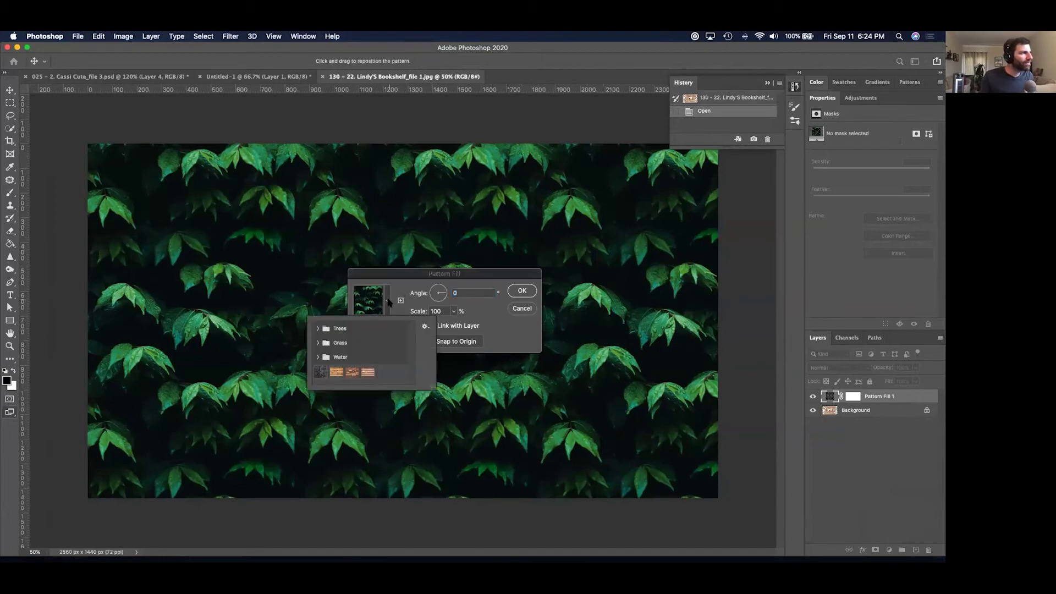
click(367, 373)
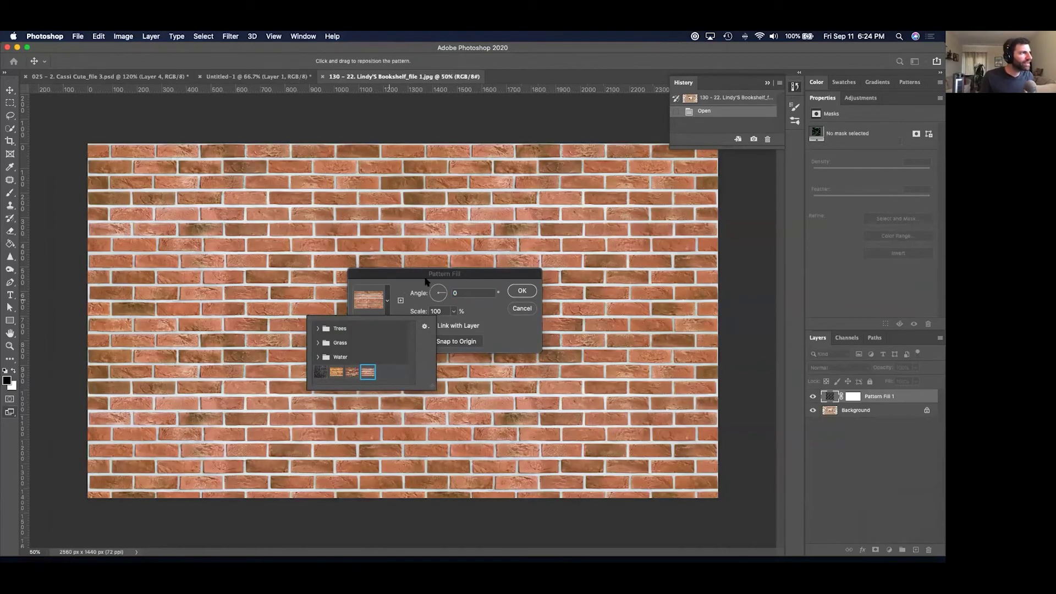
click(425, 281)
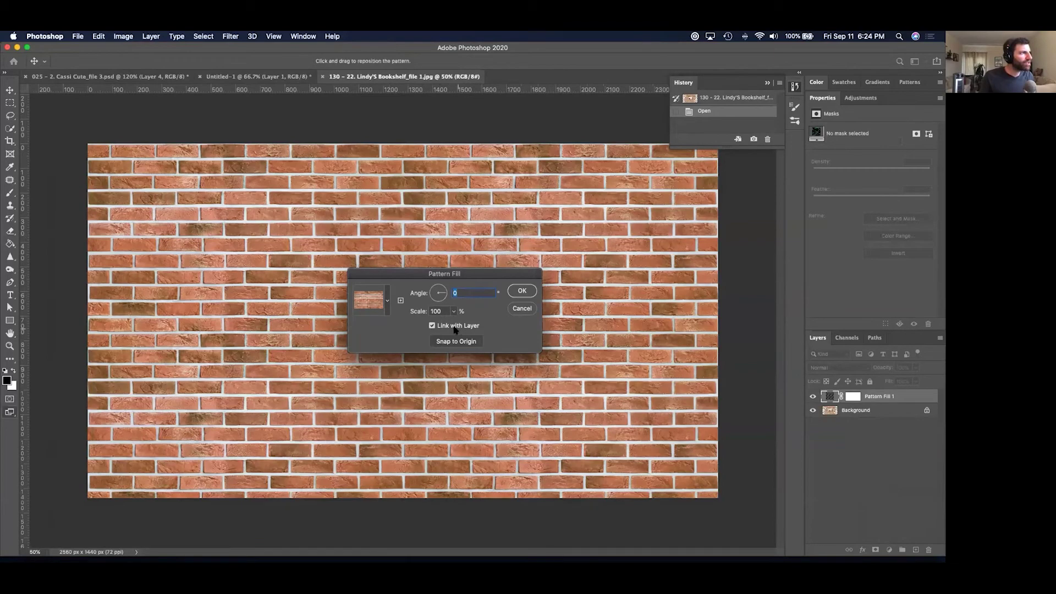
click(453, 312)
drag(451, 325, 452, 326)
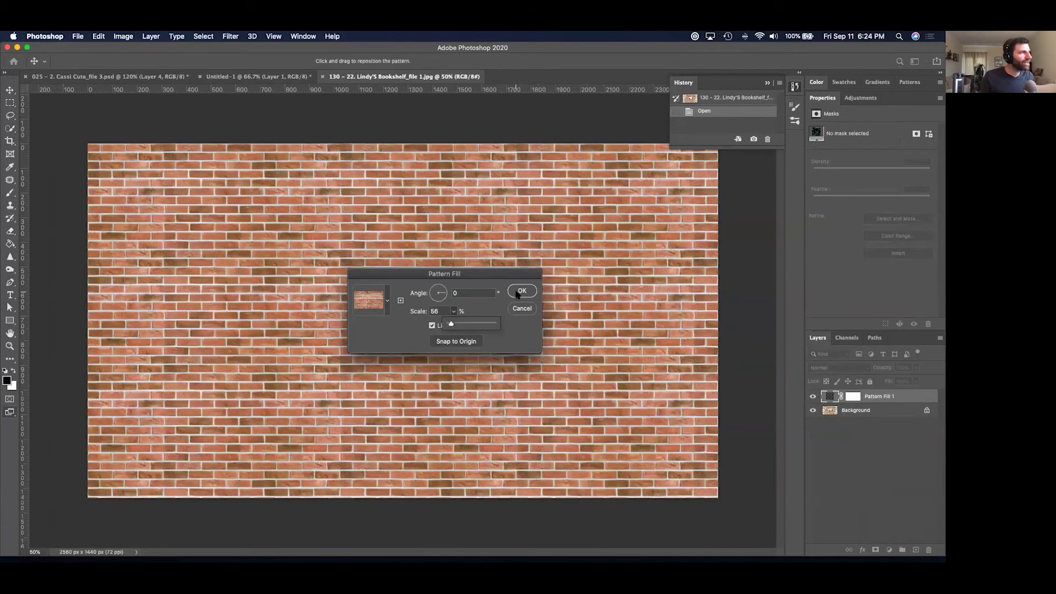
click(444, 293)
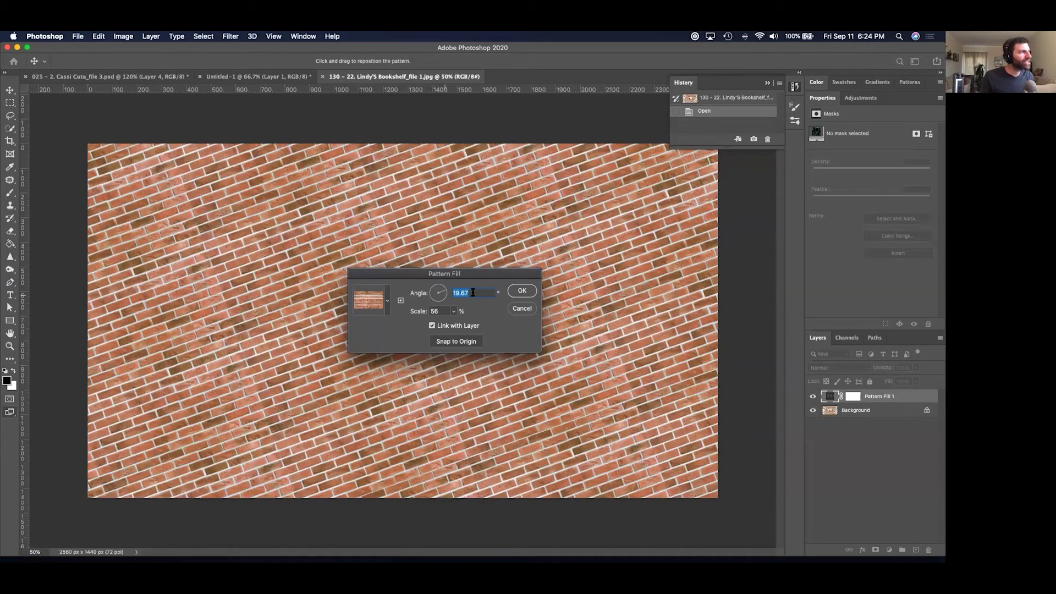
text(0)
click(521, 293)
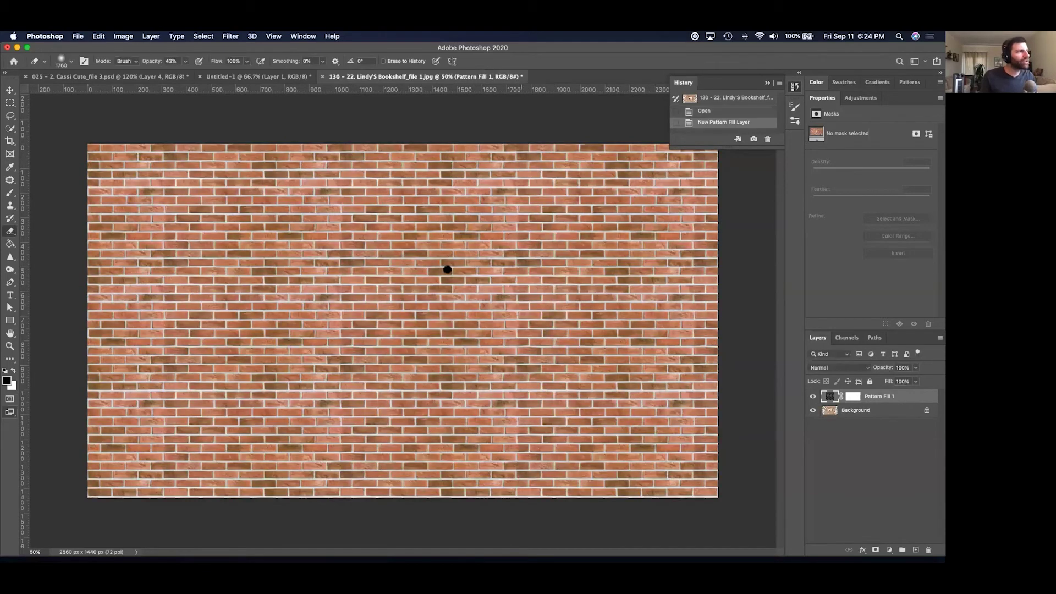
Toggle the brick Pattern Fill layer's visibility to compare it with the banner.
click(813, 396)
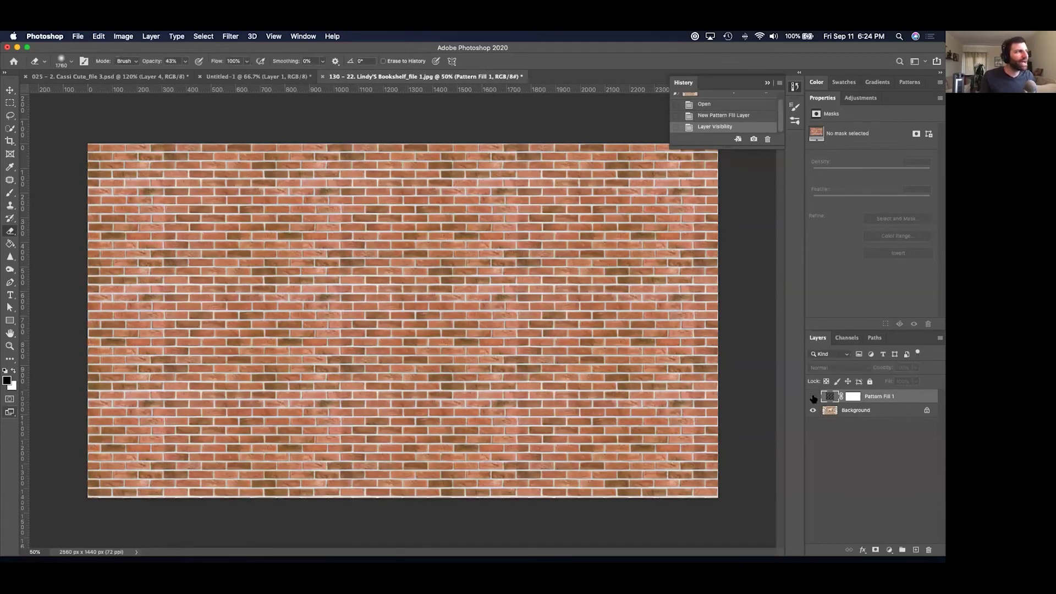
click(813, 397)
click(814, 397)
click(813, 396)
Search Safari's image results for 'design seamless geometric pattern'.
key(super+Tab)
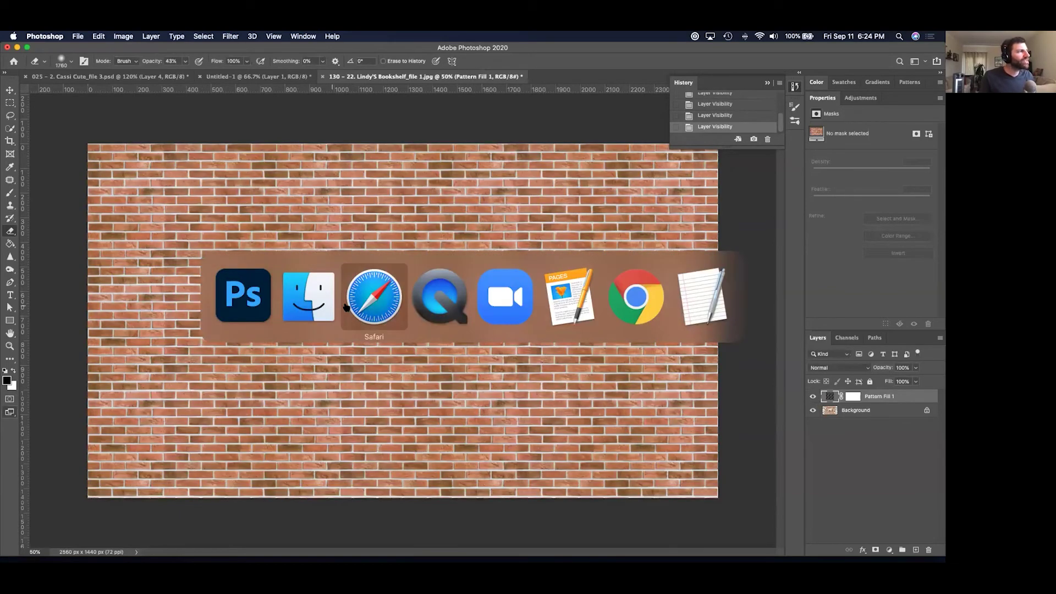
click(345, 306)
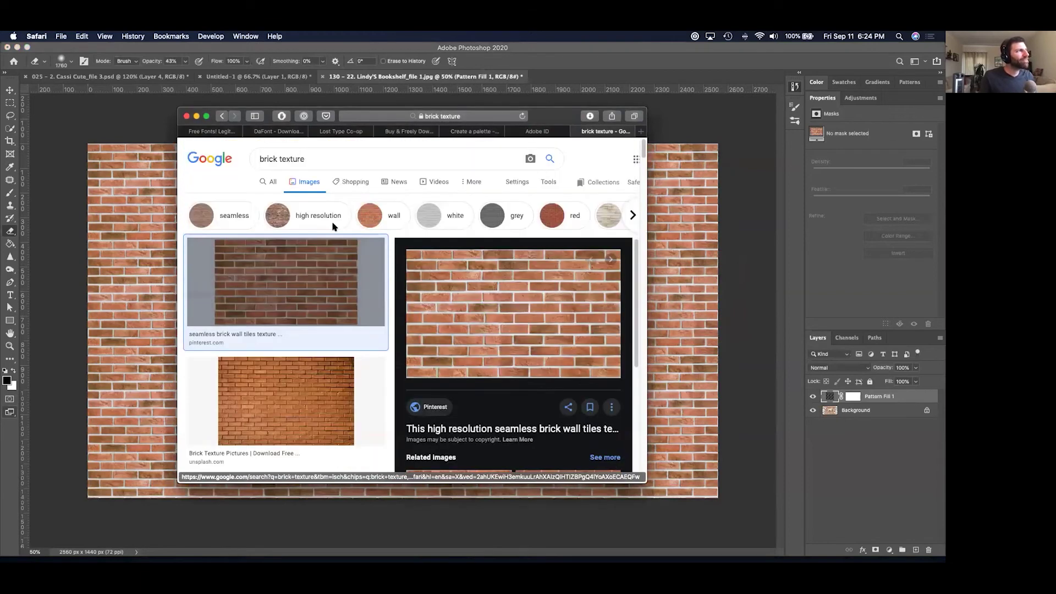
click(318, 160)
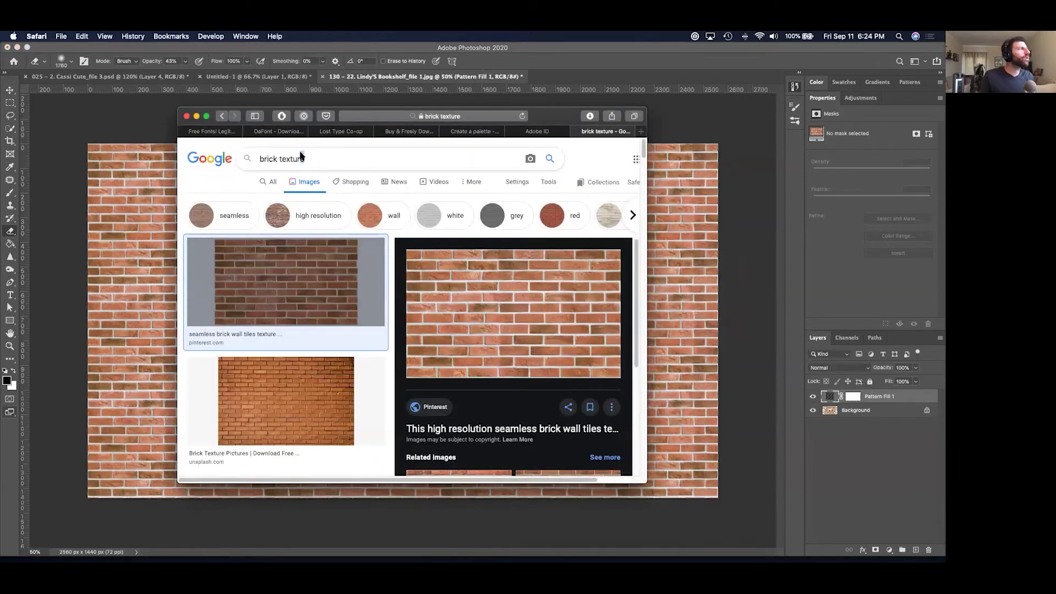
key(super+a)
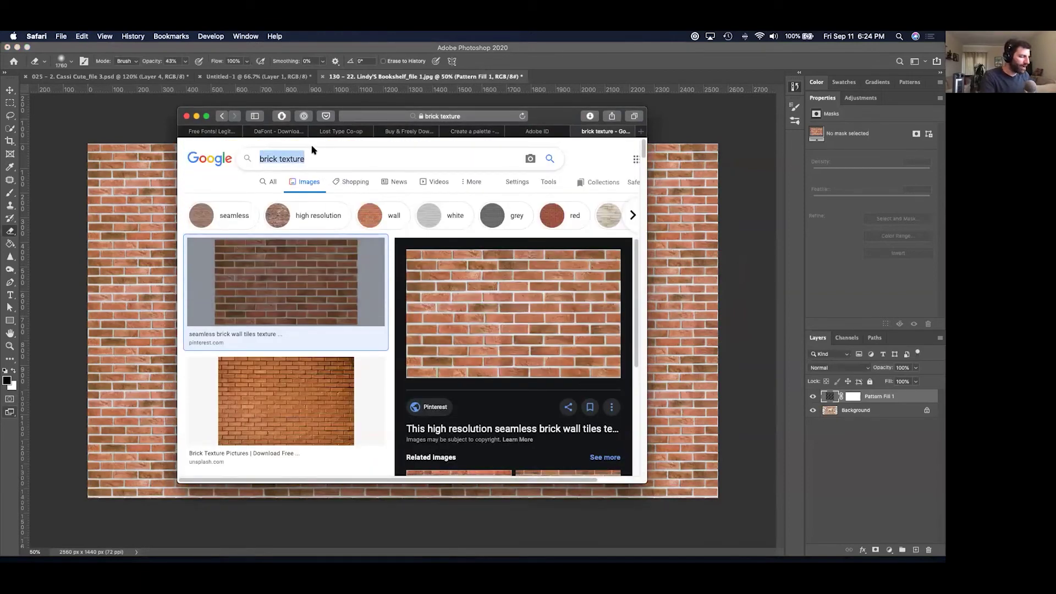
text(design seamless pa)
text(t)
key(BackSpace)
key(BackSpace)
key(BackSpace)
text(g)
key(Down)
key(Return)
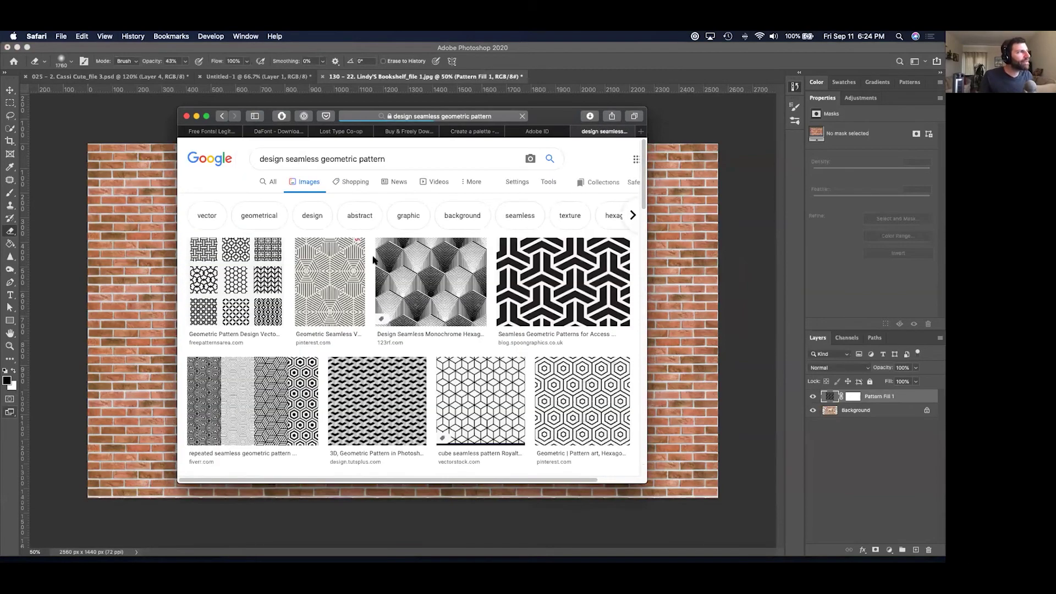
Copy the black-and-white geometric pattern image and return to Photoshop for a new document.
click(566, 294)
right_click(553, 223)
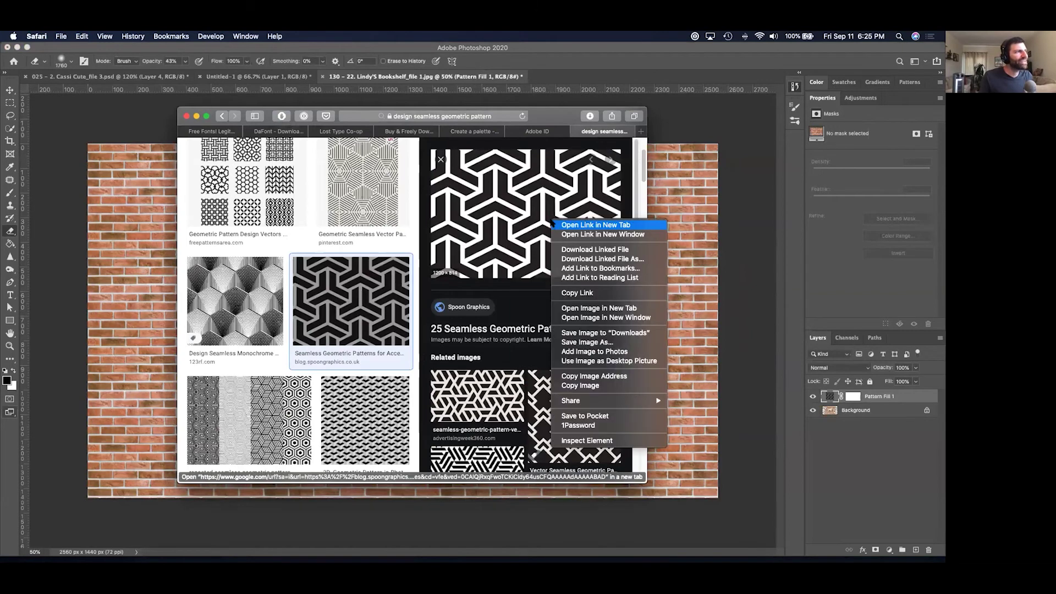
click(577, 385)
click(737, 321)
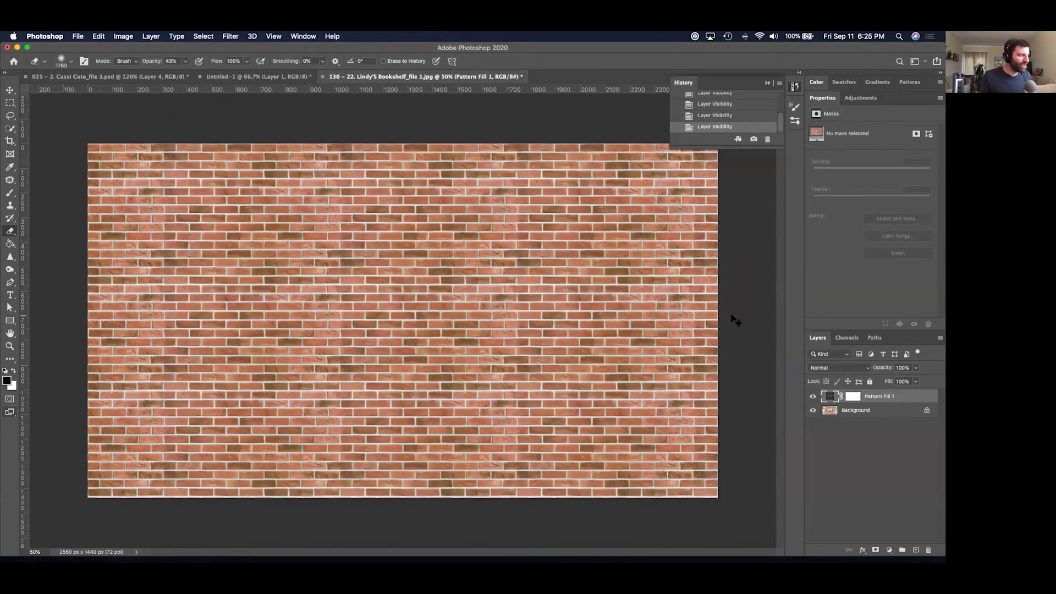
key(ctrl+n)
key(Escape)
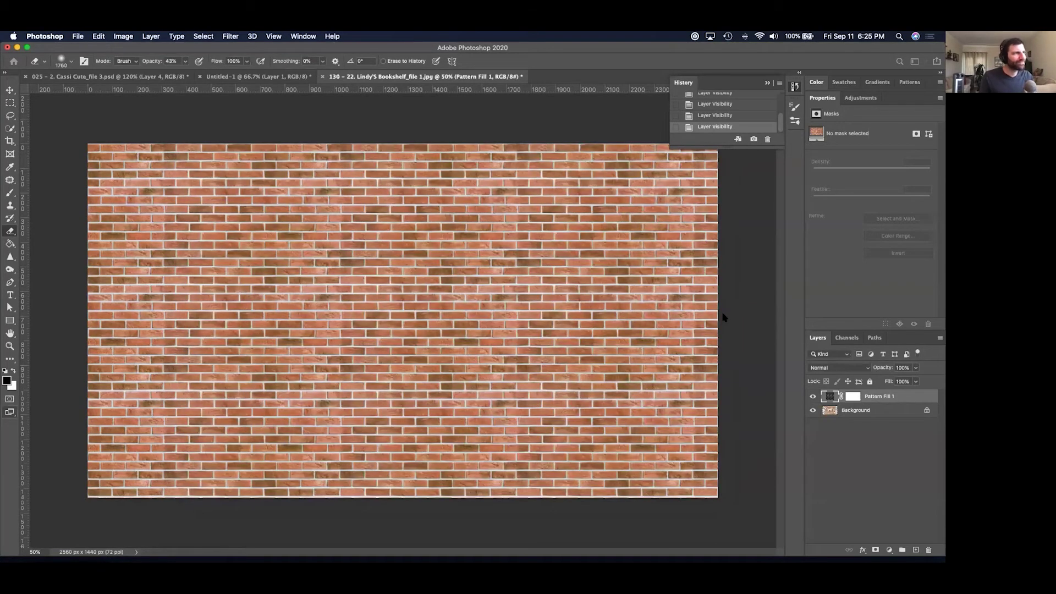
Paste the geometric image into Untitled-2 and define it as the pattern 'Geometric'.
key(ctrl+v)
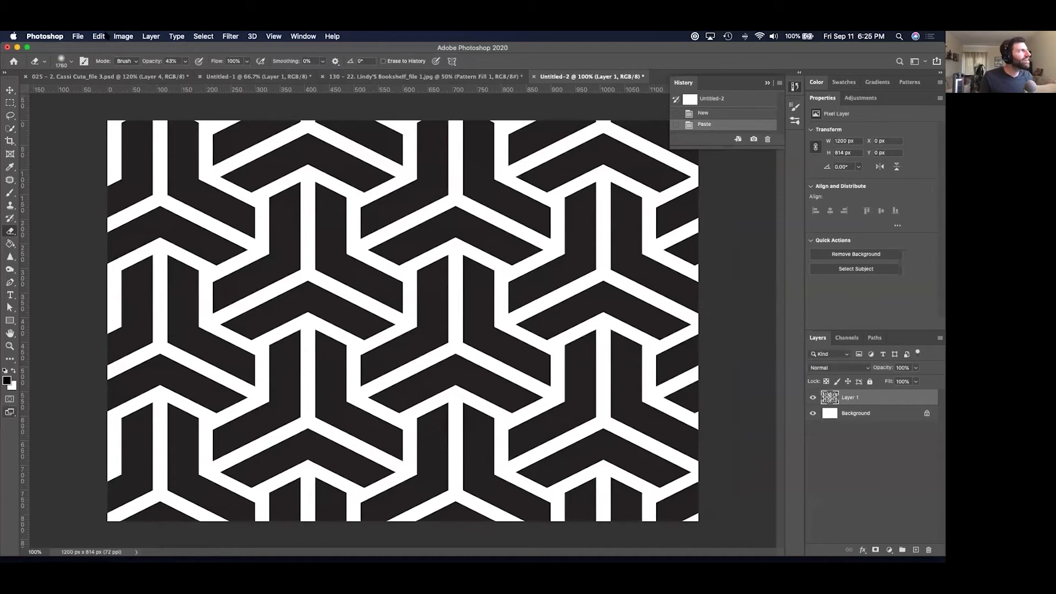
click(99, 37)
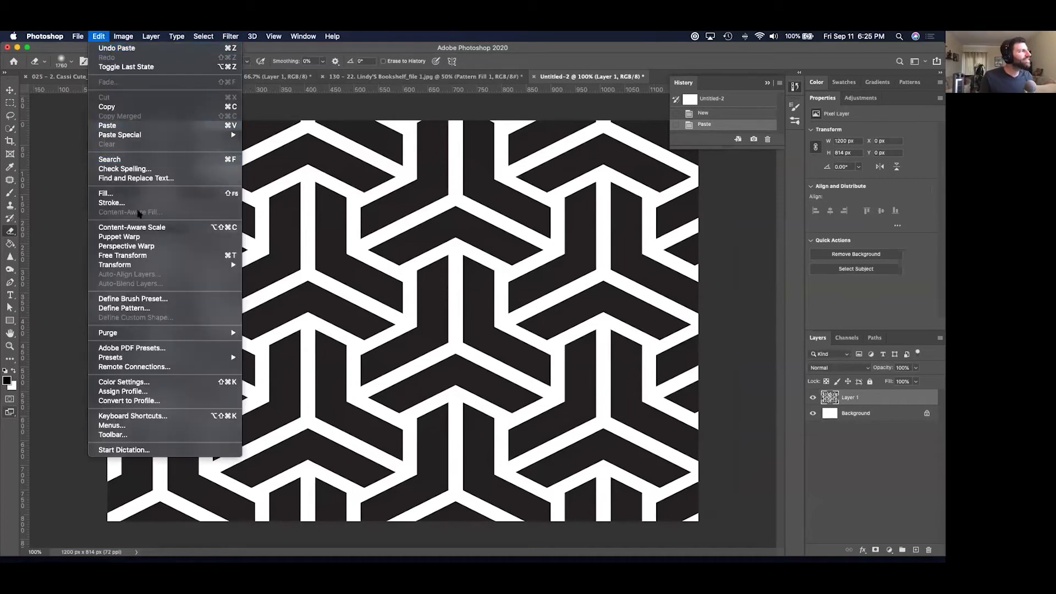
click(273, 302)
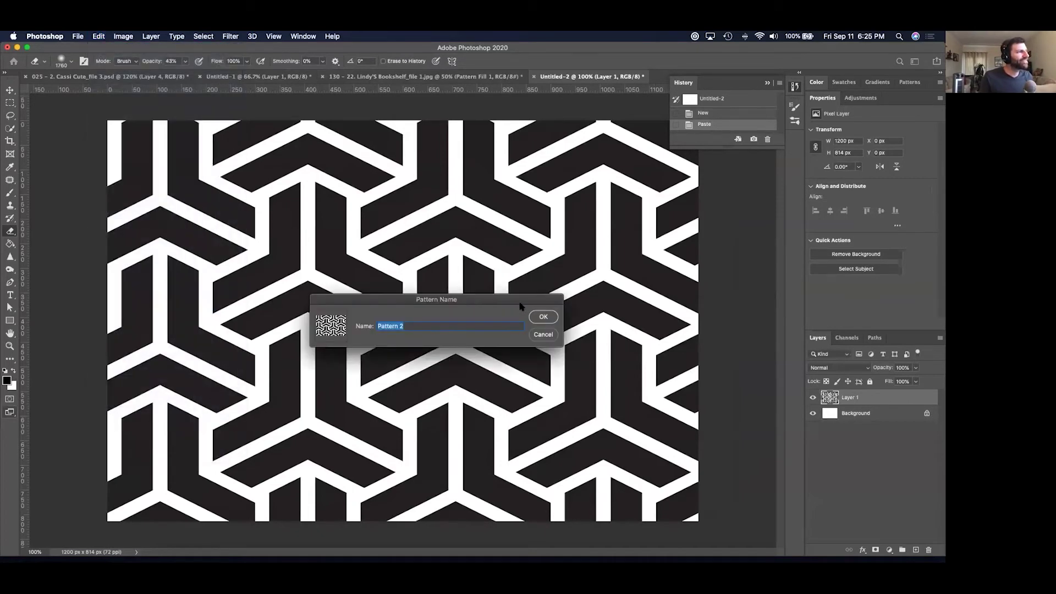
text(Geometric)
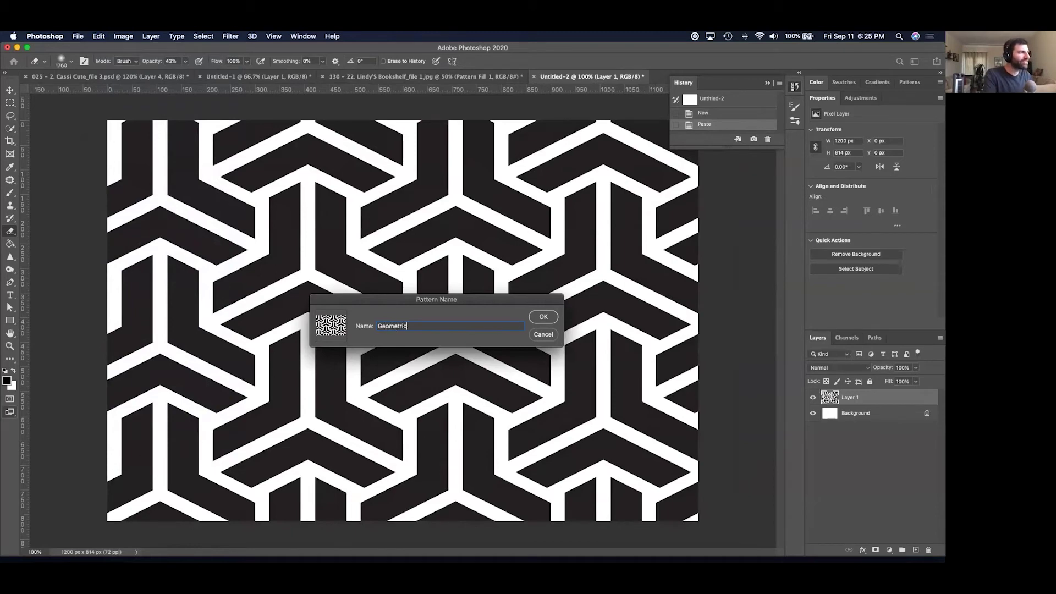
key(Return)
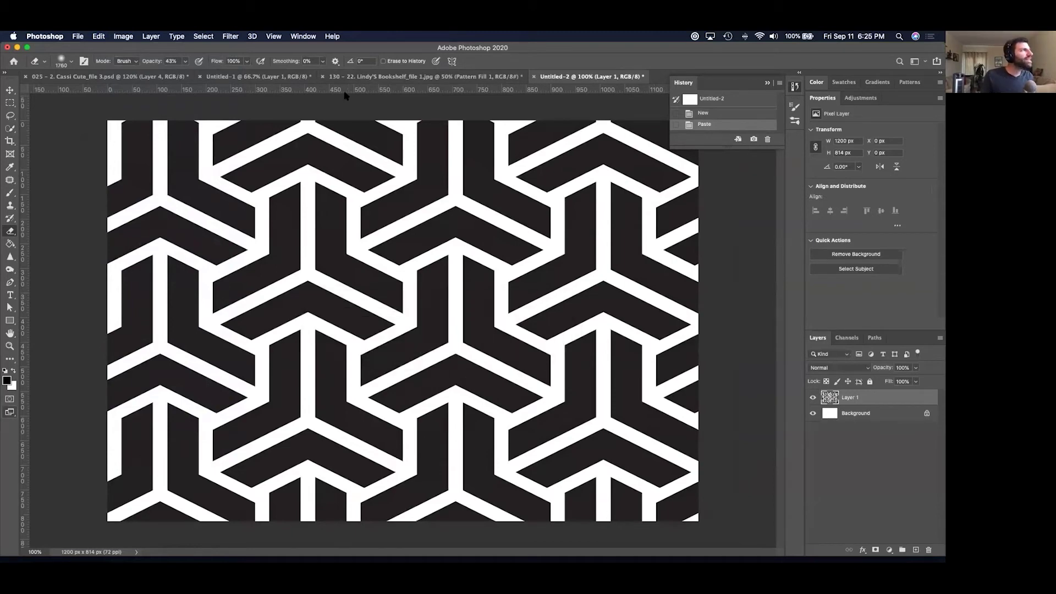
click(331, 76)
In the sports collage, add a Geometric Pattern Fill layer above Layer 2 copy, moved above Curves 2.
click(258, 76)
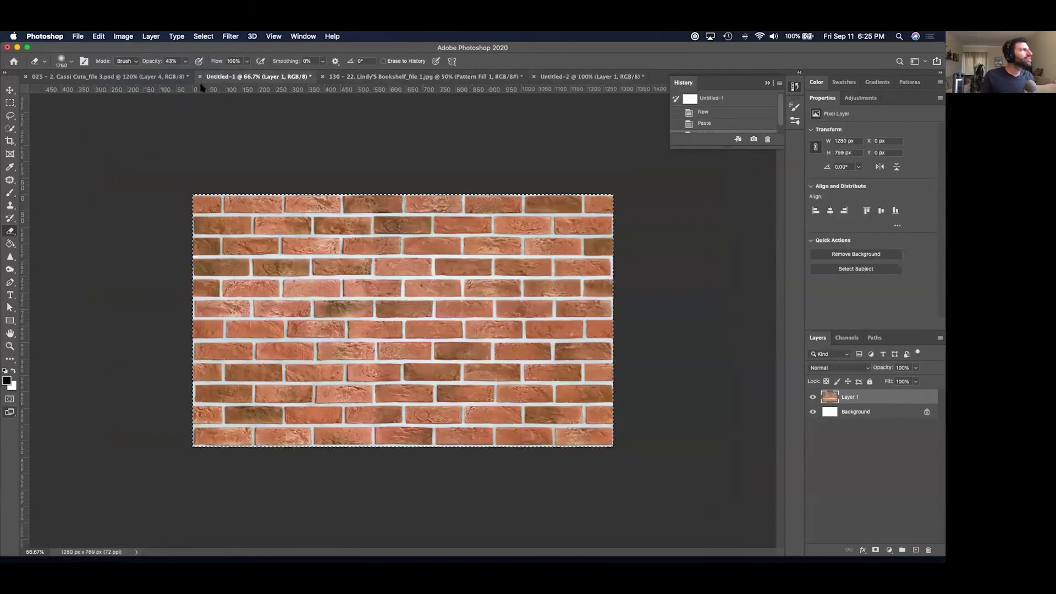
click(164, 76)
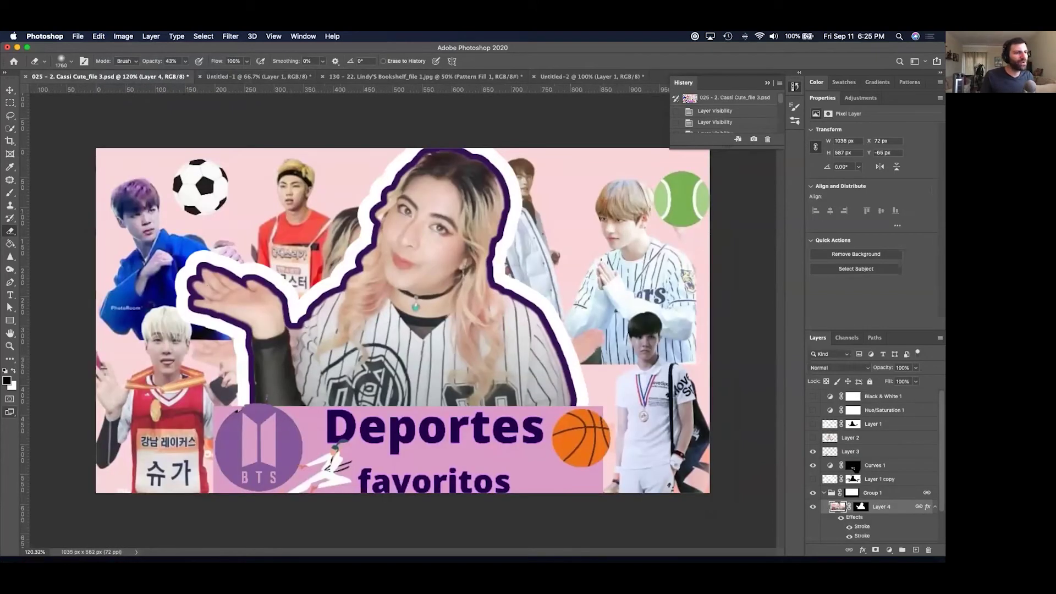
click(823, 493)
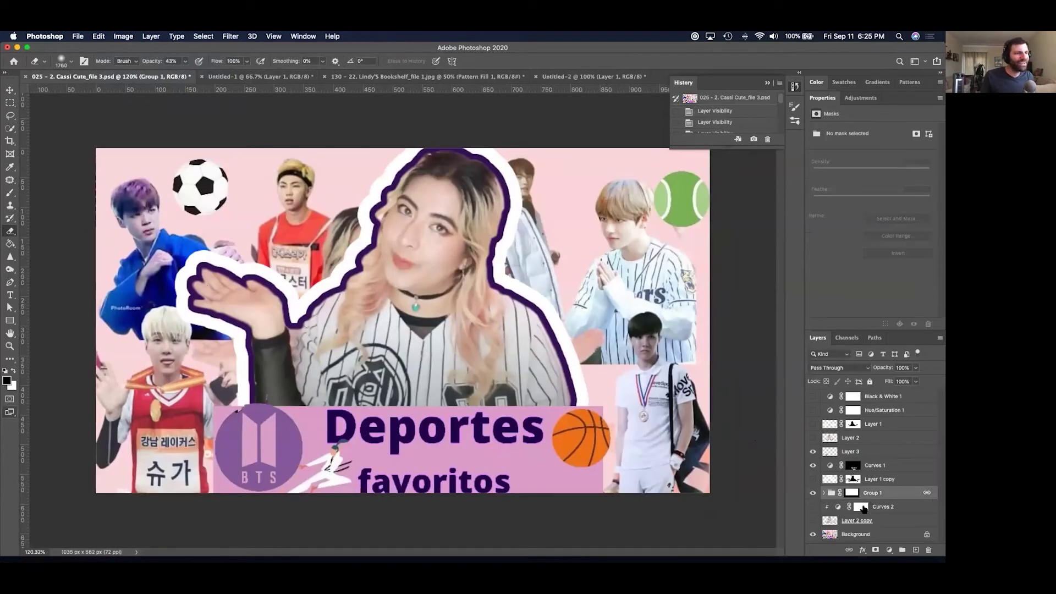
click(903, 521)
click(889, 549)
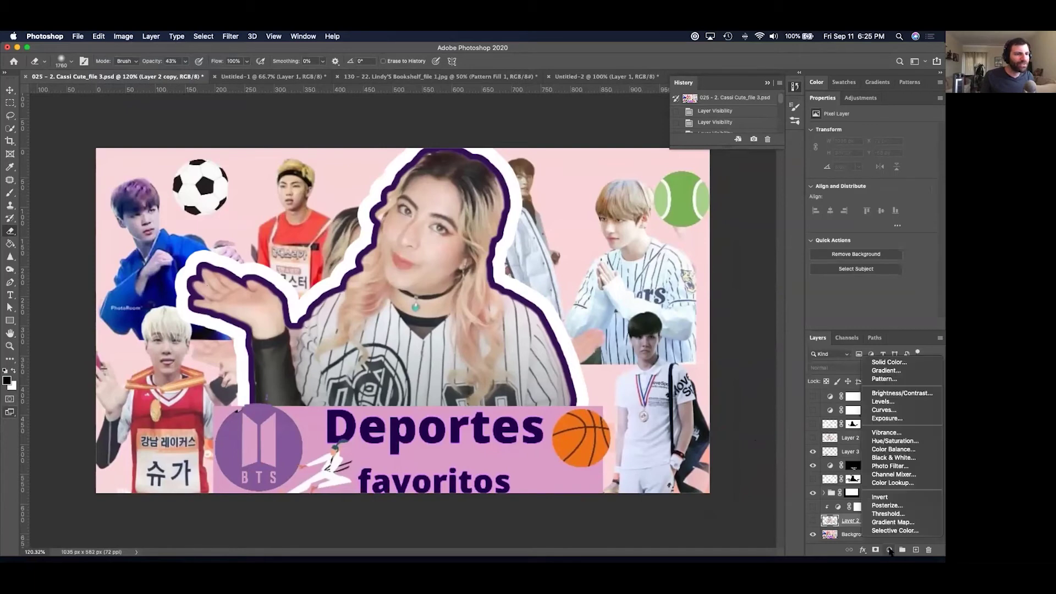
click(897, 380)
click(388, 301)
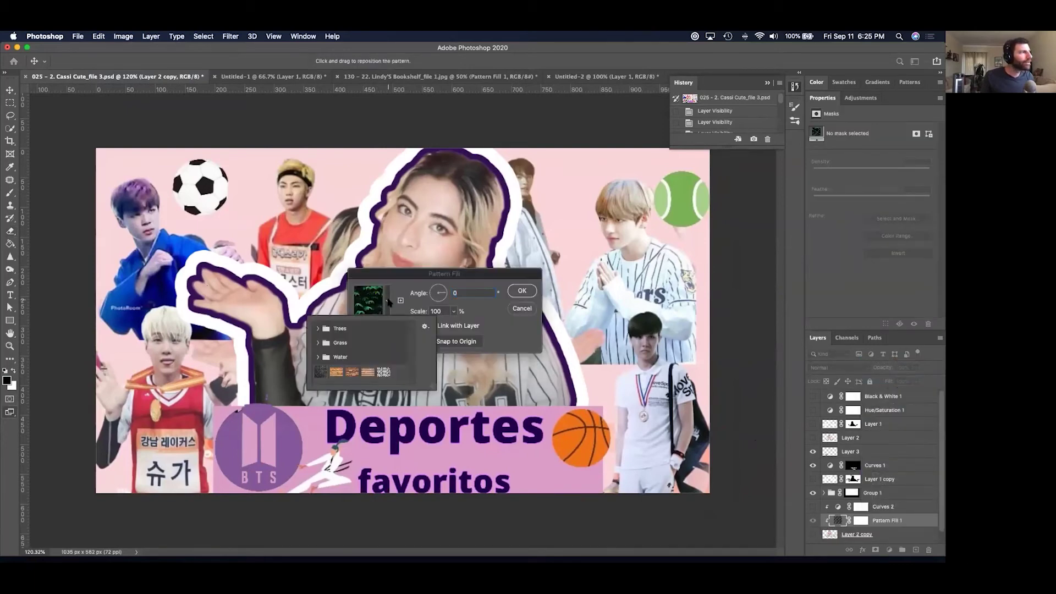
click(382, 373)
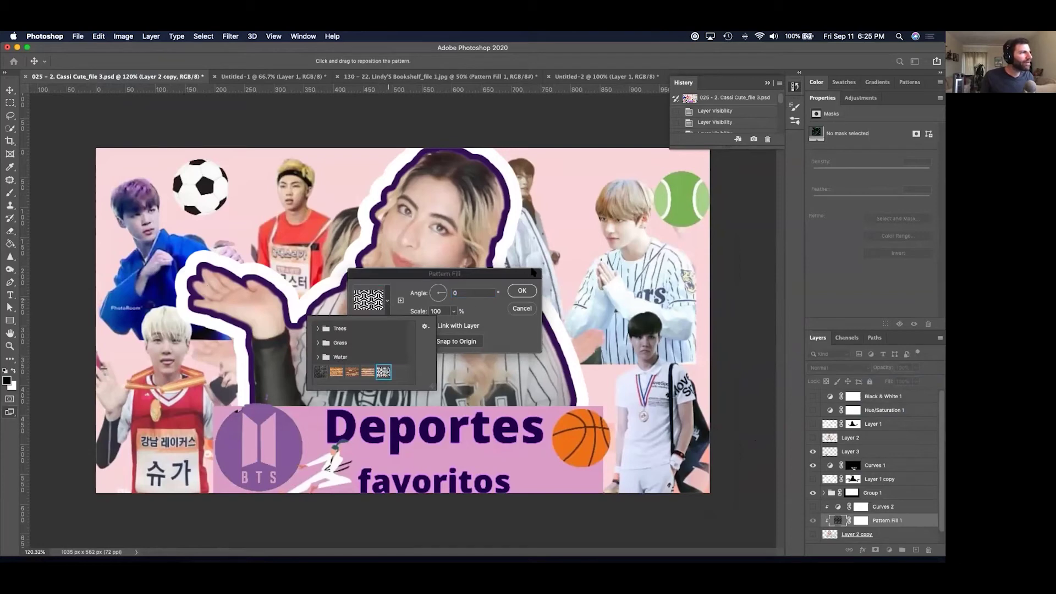
click(519, 291)
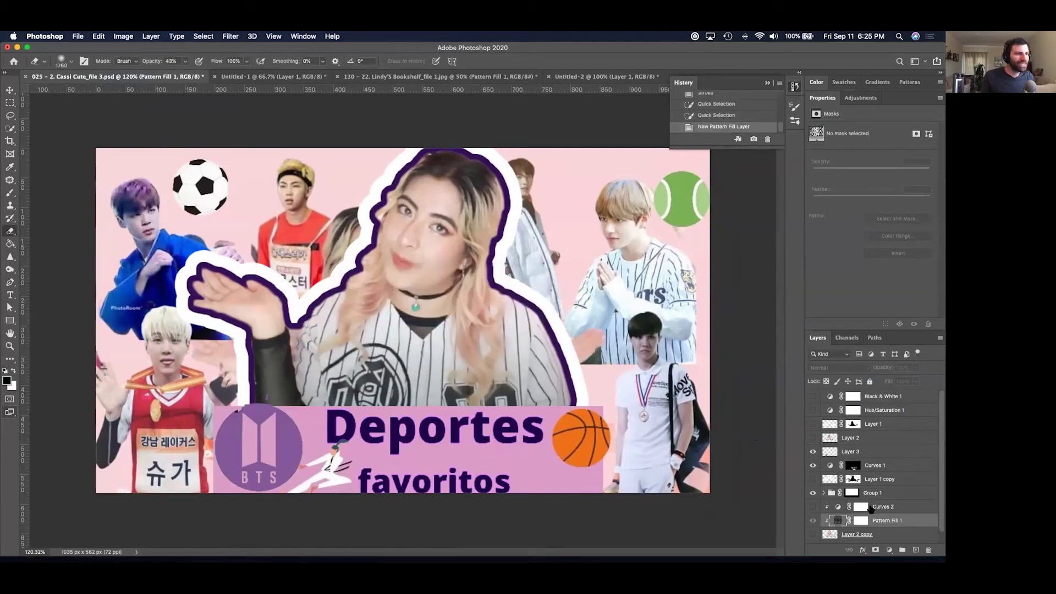
mouse_move(888, 524)
mouse_down()
mouse_move(892, 490)
mouse_move(891, 514)
mouse_up()
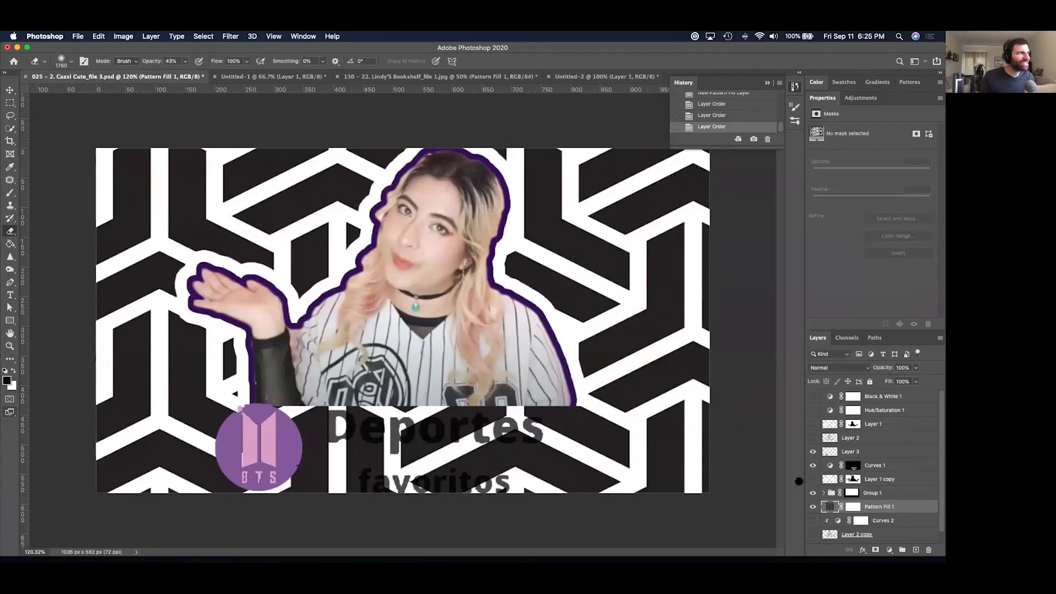
Scale the Geometric pattern fill to 54%, then delete that fill layer.
double_click(830, 510)
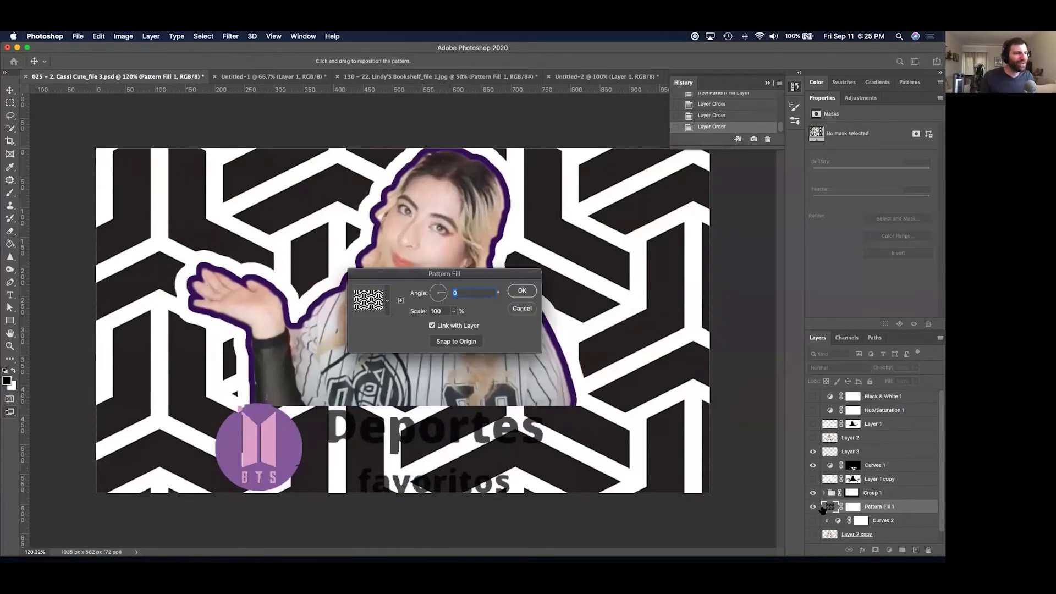
click(454, 312)
drag(449, 325, 451, 326)
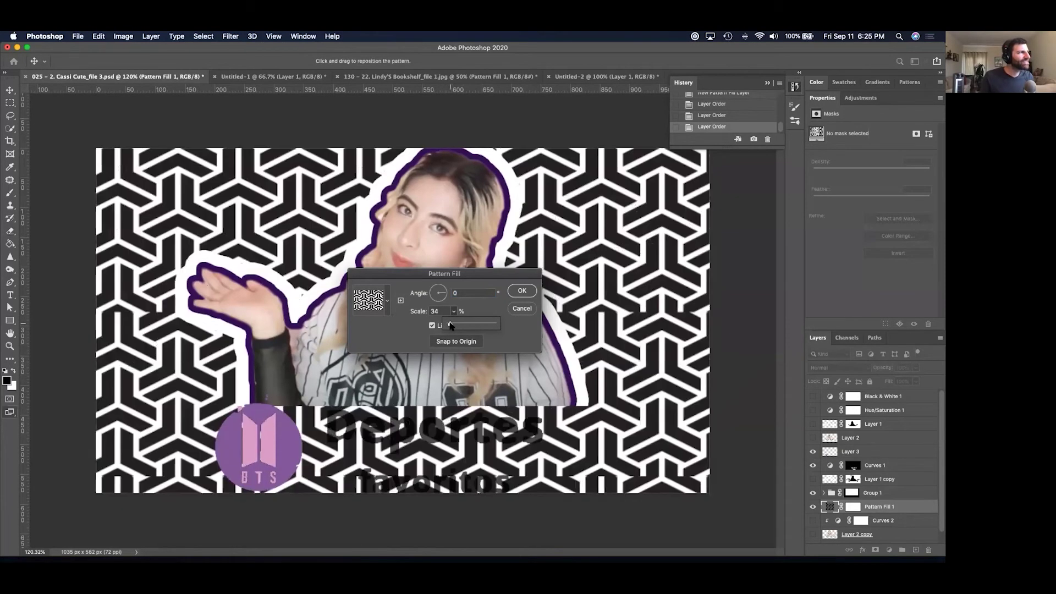
click(532, 293)
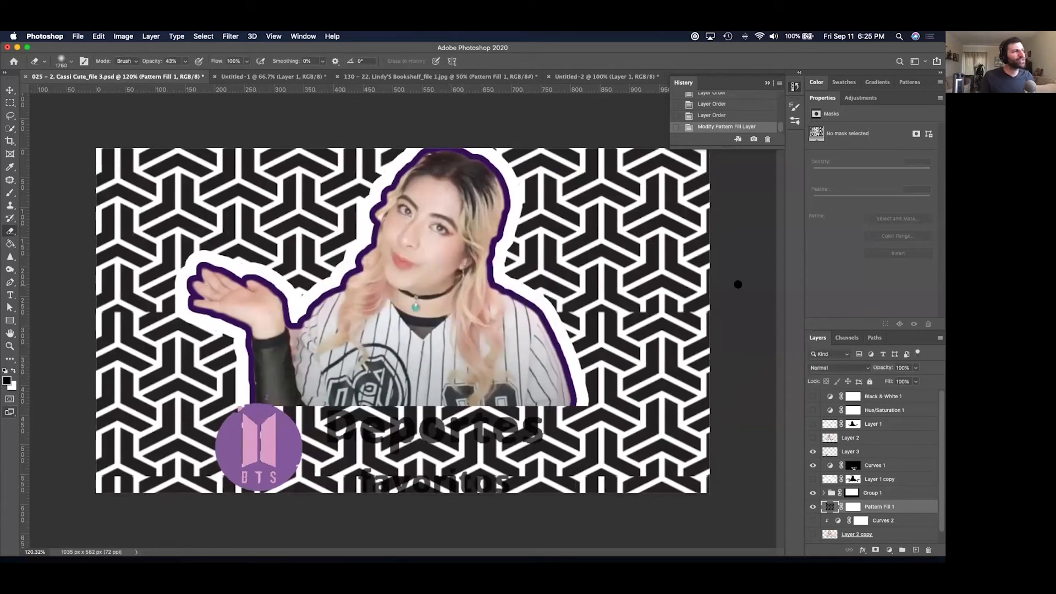
key(BackSpace)
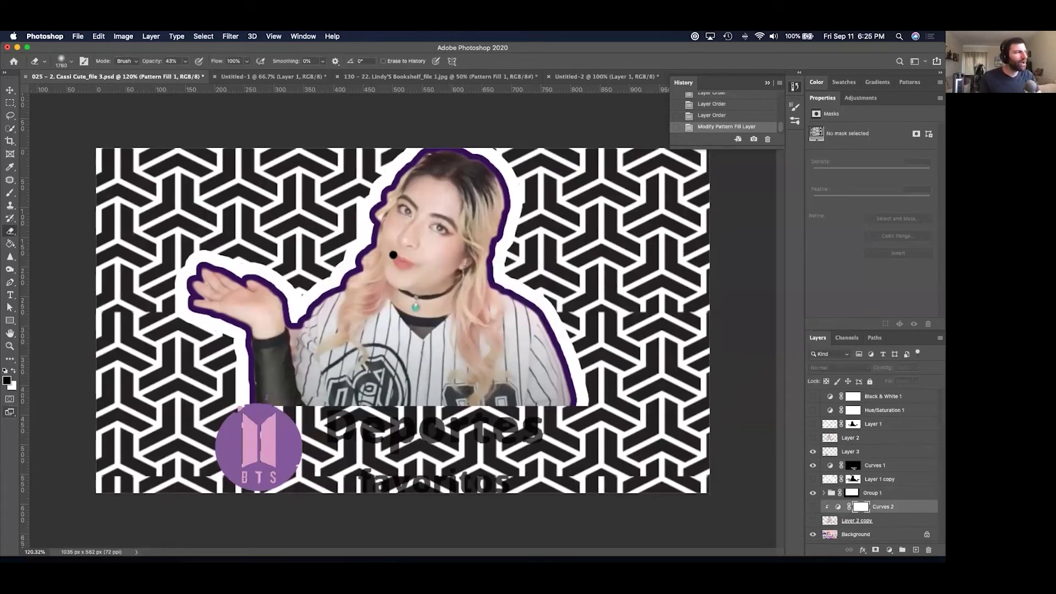
click(301, 78)
Hide Pattern Fill 1 in the Lindy's Bookshelf document, then cycle applications toward Safari.
click(369, 78)
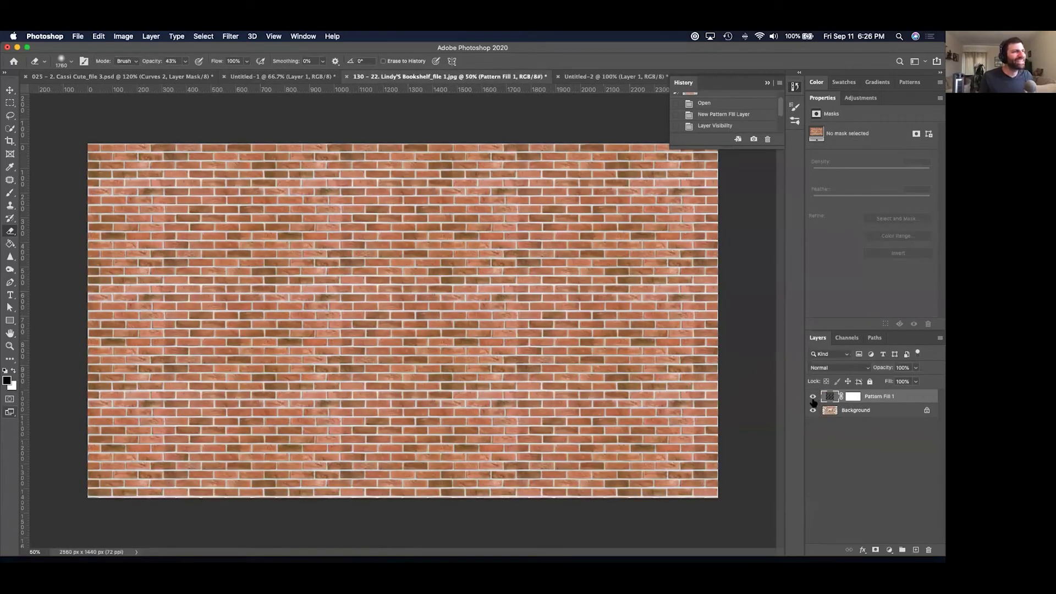
click(813, 397)
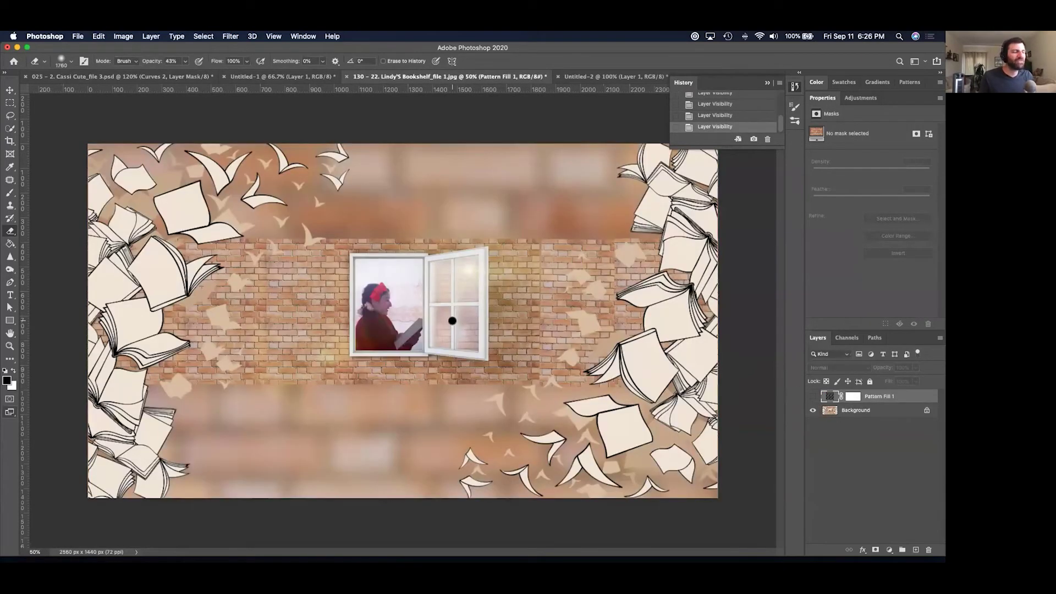
key(super+Tab)
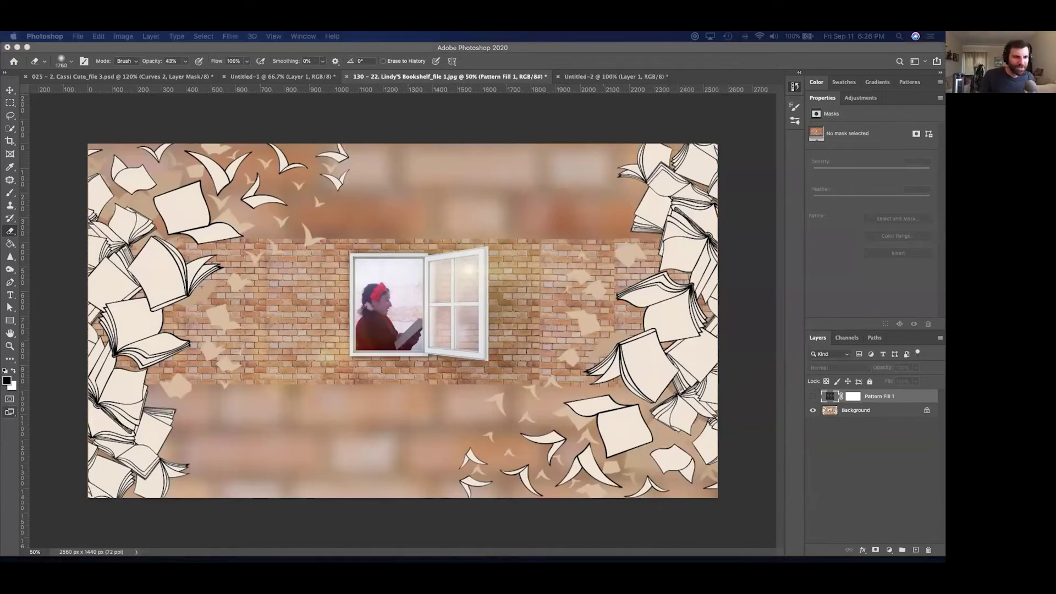
key(super+Tab)
key(super+Tab)
key(super+Tab)
key(super+Tab)
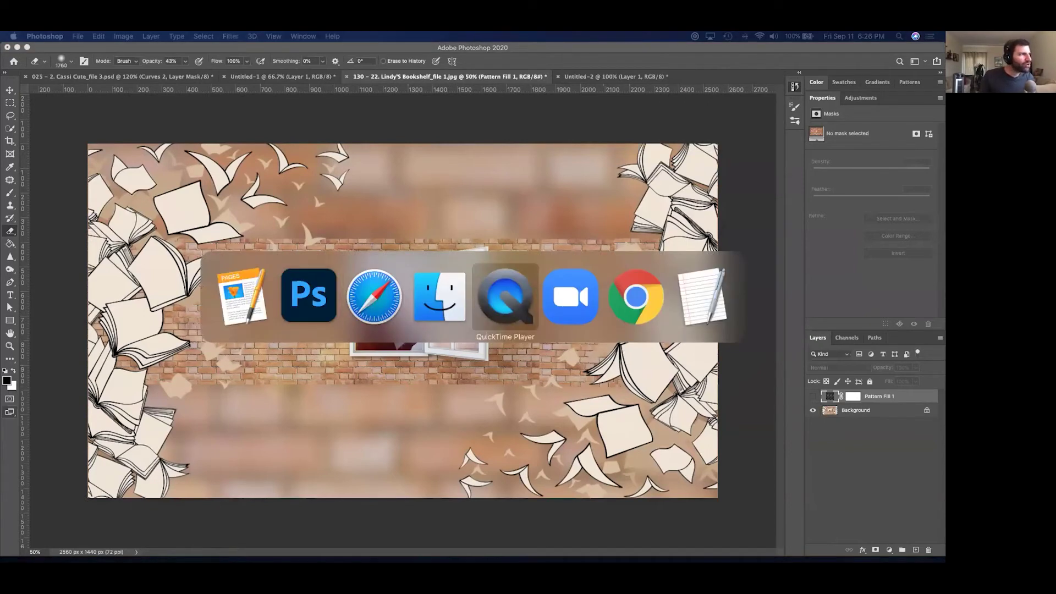
key(super+shift+Tab)
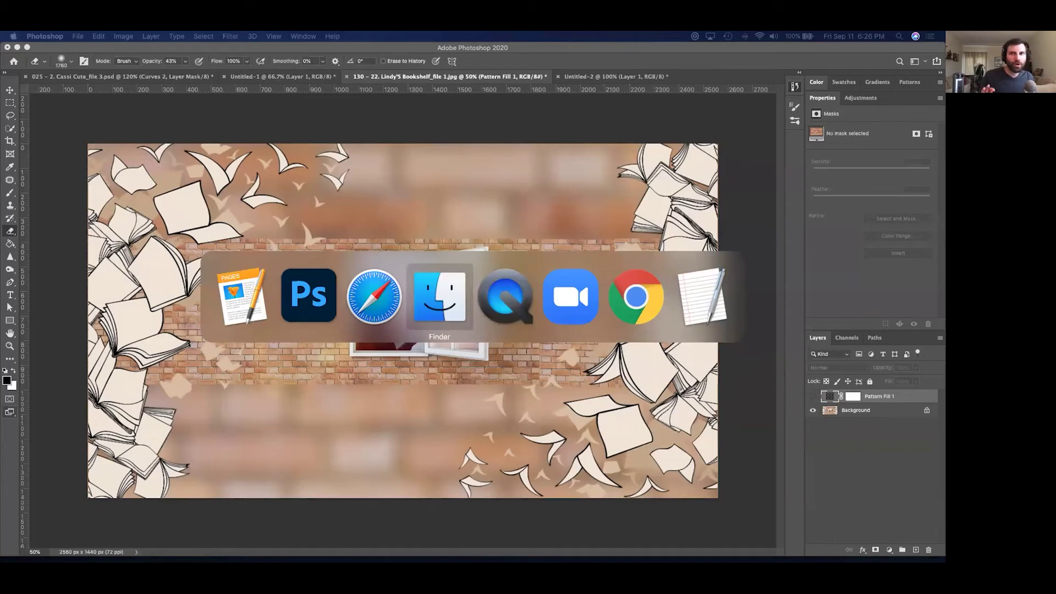
key(super+shift+Tab)
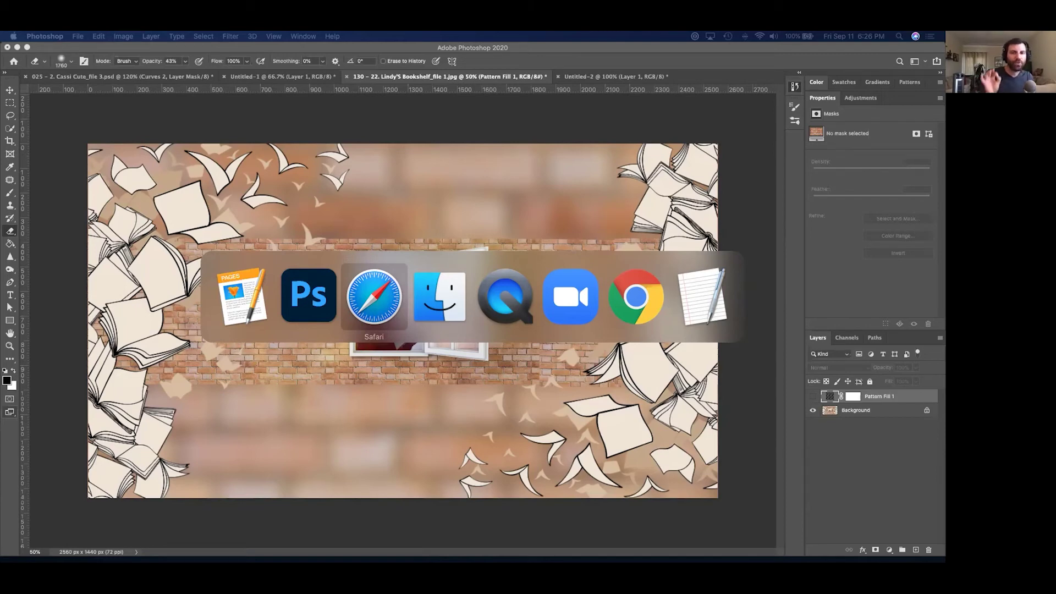
Bring Finder's lesson folder up, then show Safari's Font Squirrel free-fonts tab.
key(super+Tab)
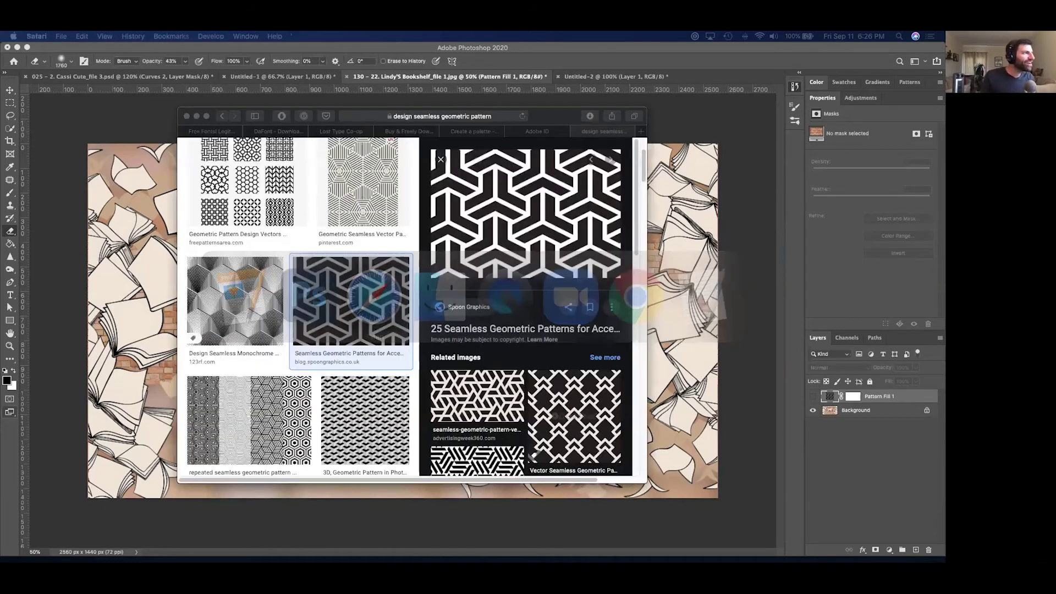
key(super+Tab)
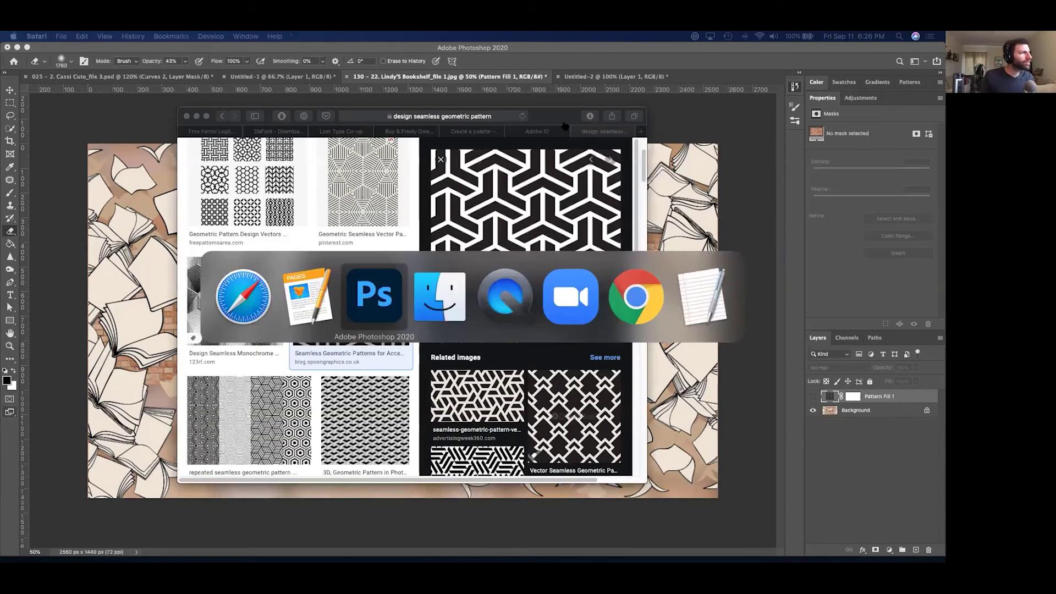
key(super+Tab)
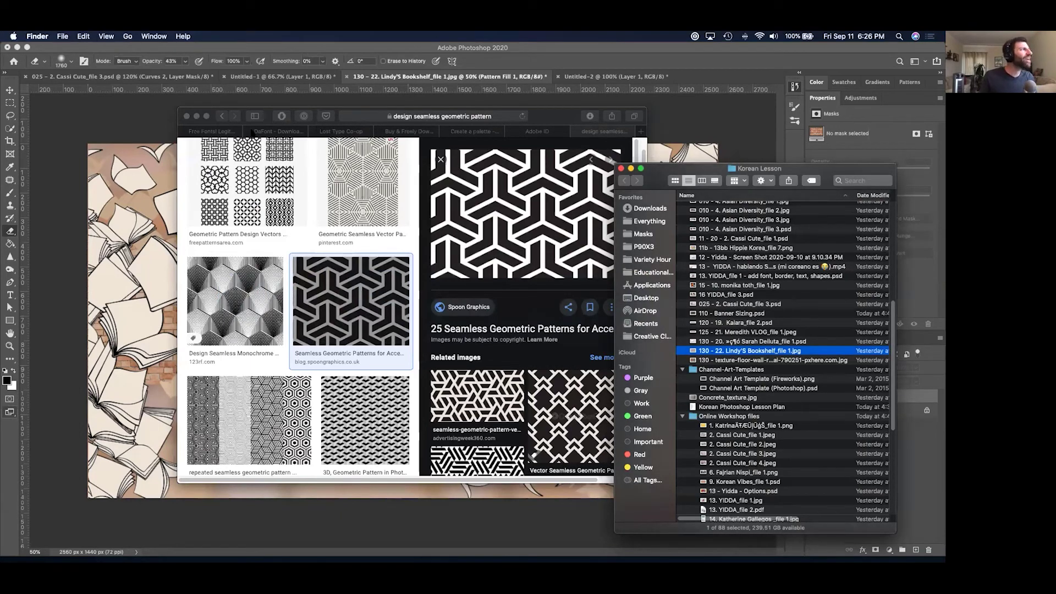
click(219, 132)
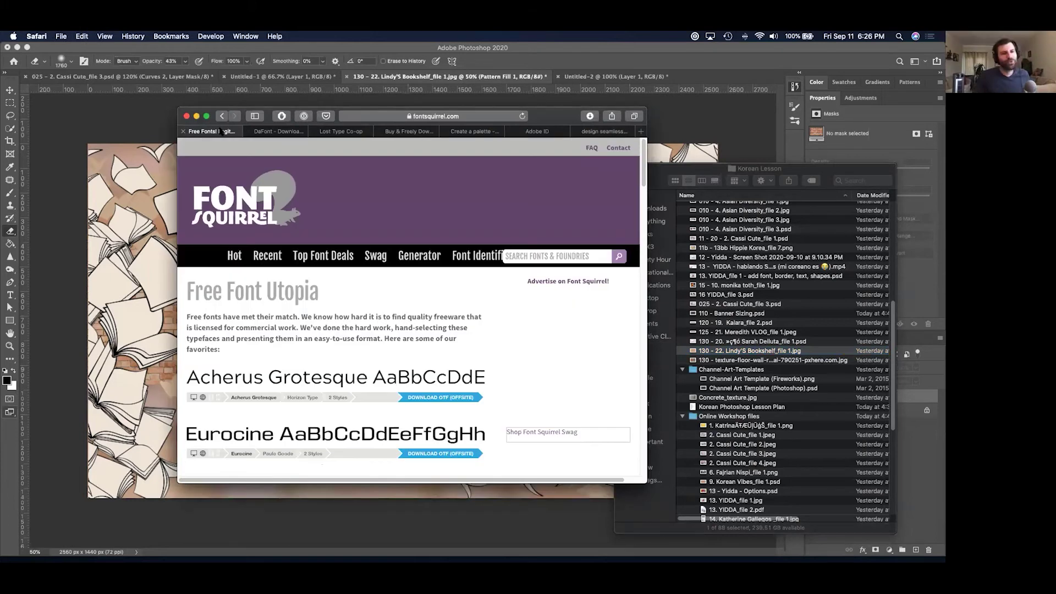
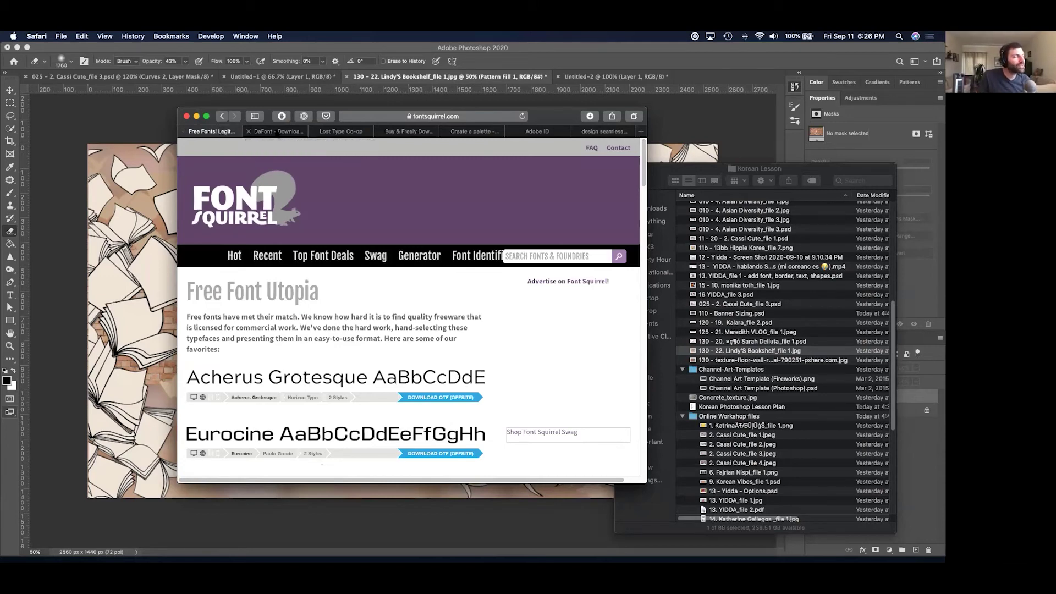
Tour the DaFont, Lost Type Co-op and HypeForType tabs, returning to Font Squirrel.
click(276, 132)
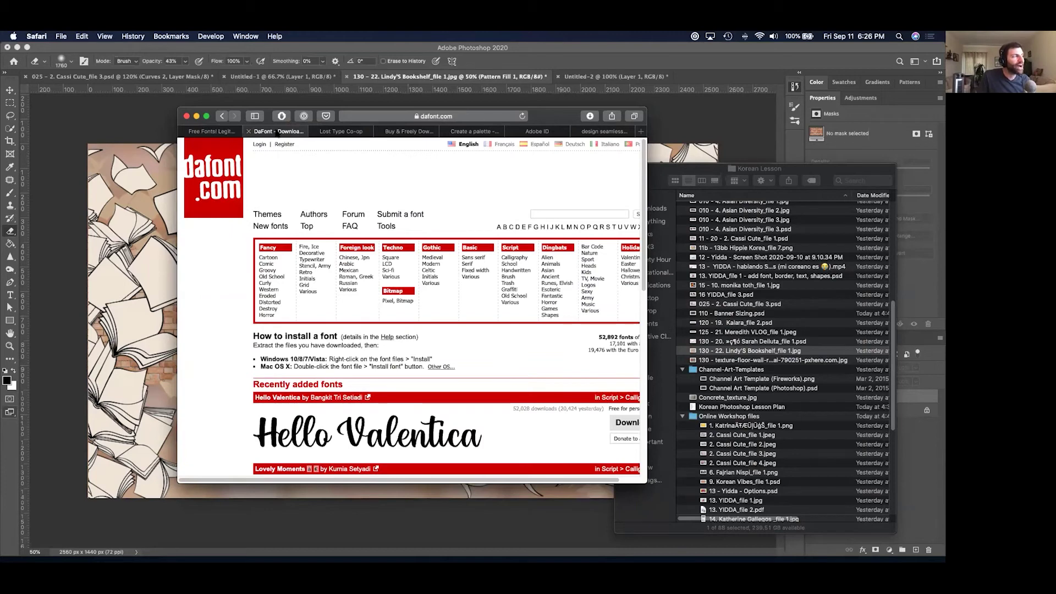
click(328, 131)
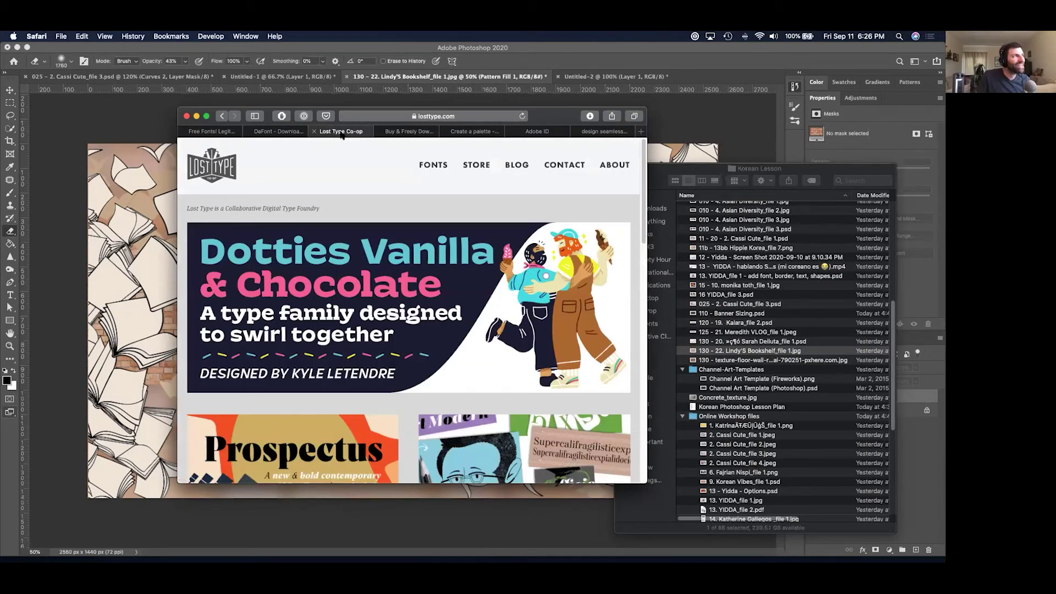
click(404, 133)
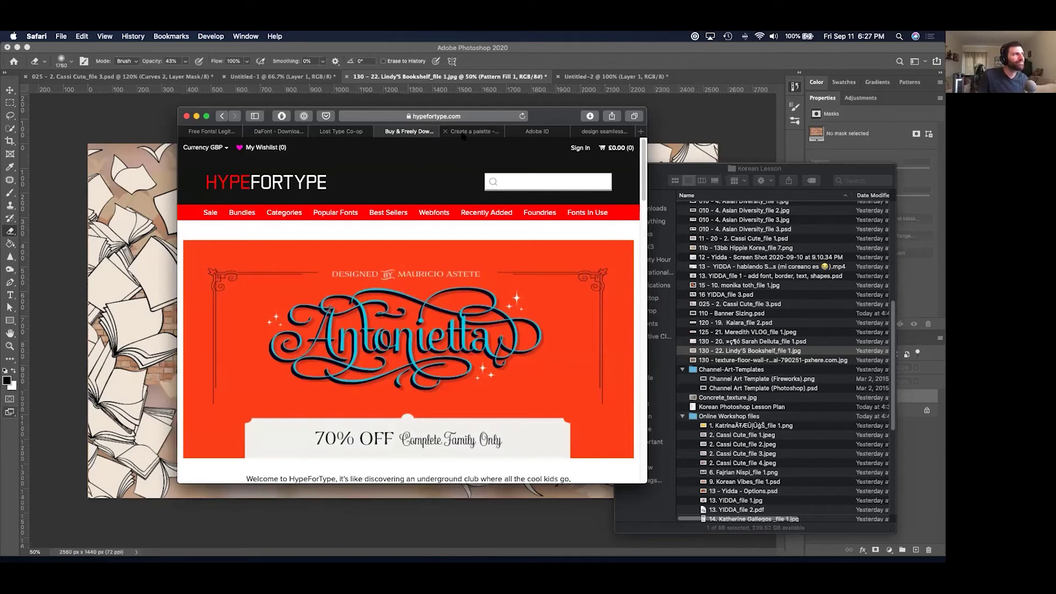
click(216, 135)
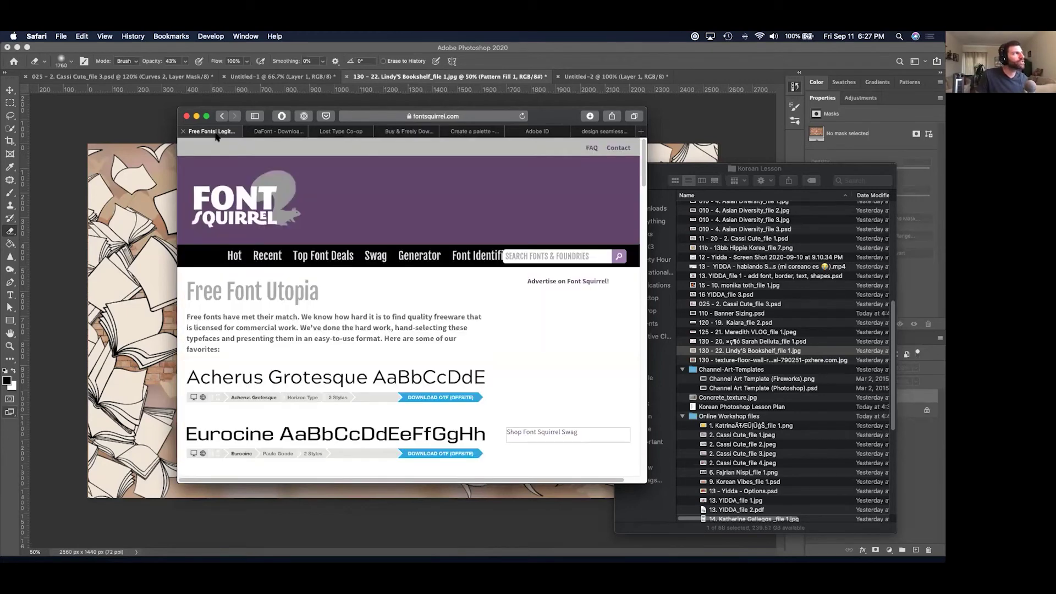
Cycle through the three font-site tabs again, then bring up the Coolors palette generator.
click(279, 133)
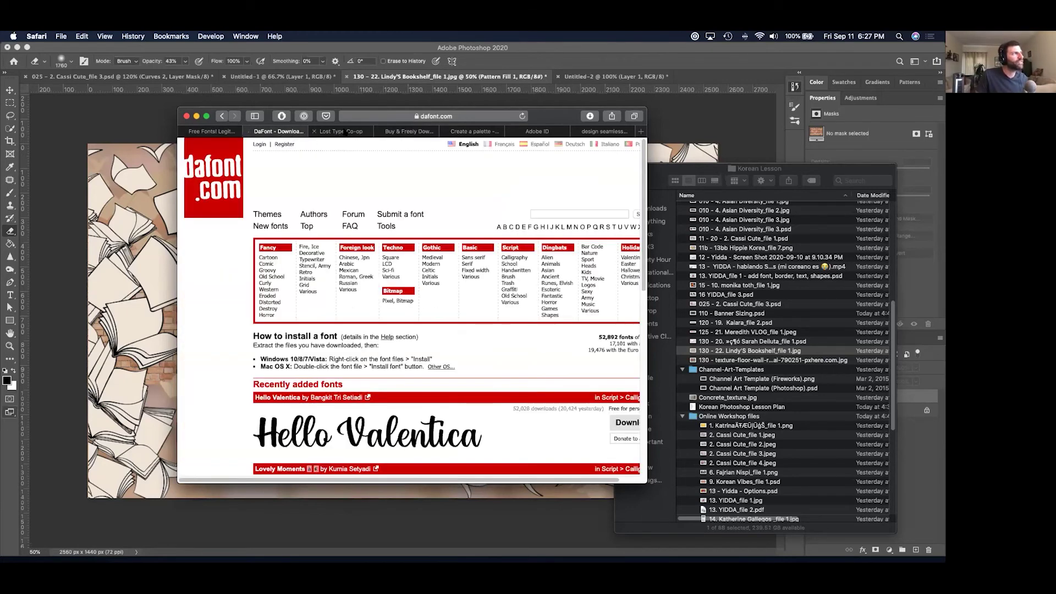
click(345, 132)
click(408, 132)
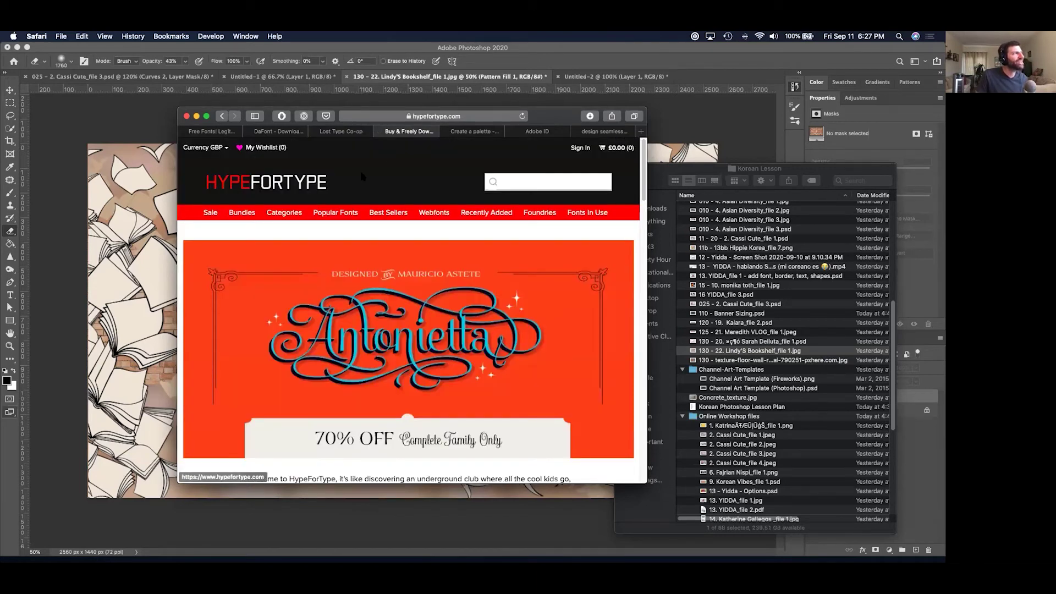
click(226, 134)
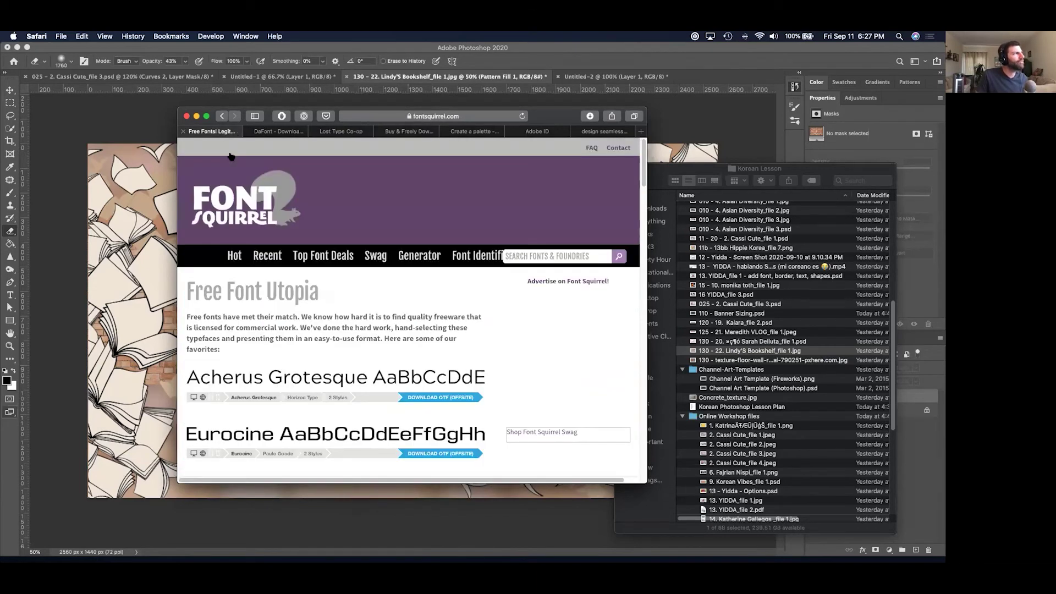
click(460, 132)
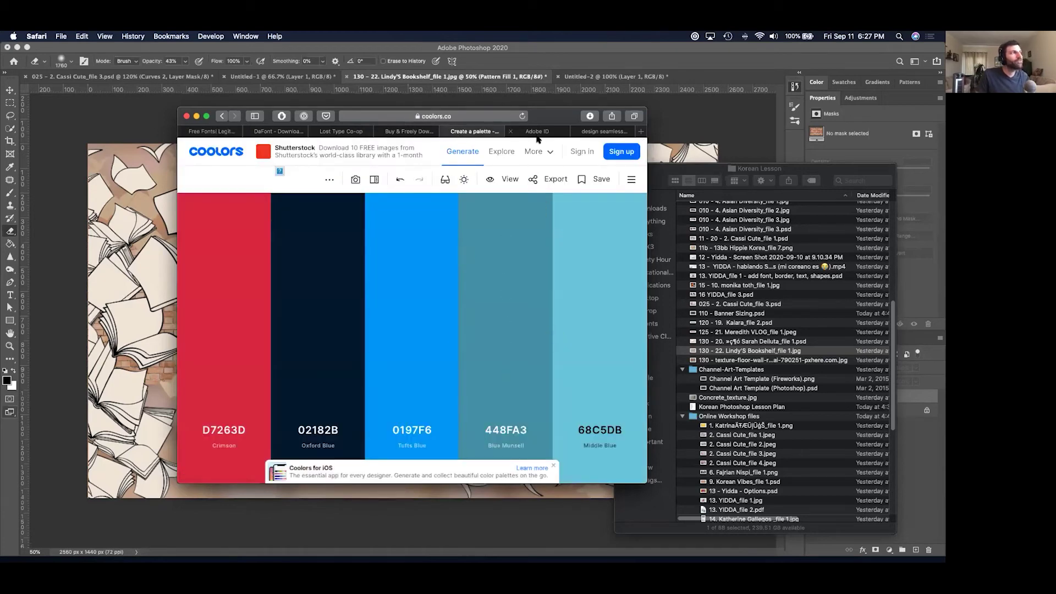
Trim the Crimson-to-Middle Blue palette code from the address so the tab shows coolors.co's home page.
click(453, 116)
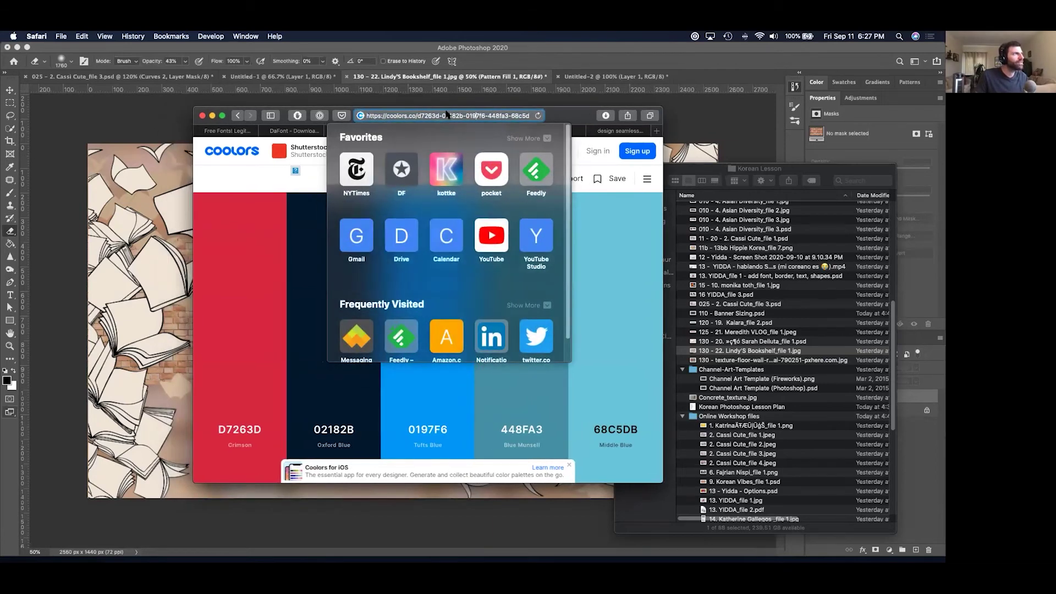
click(419, 116)
key(shift+super+Right)
key(BackSpace)
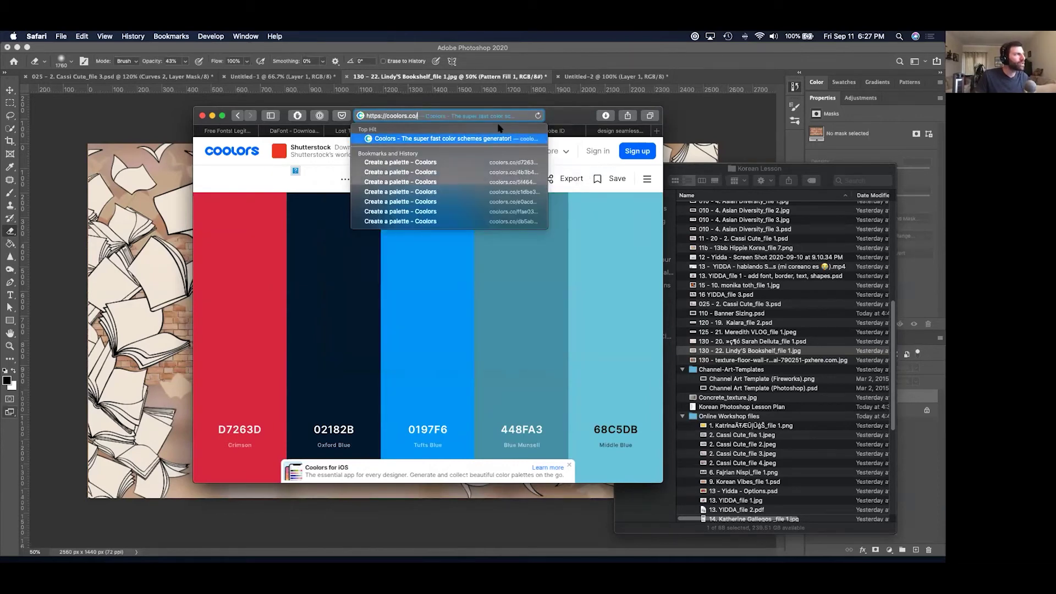
text(s)
key(BackSpace)
key(BackSpace)
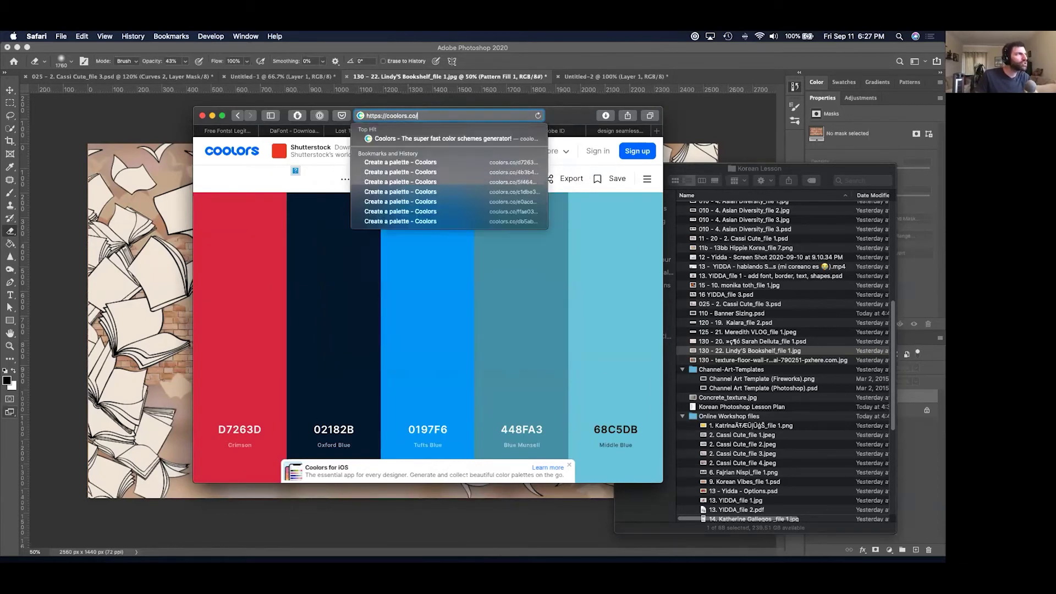
key(Down)
key(Down)
key(Down)
key(Up)
key(Up)
key(Up)
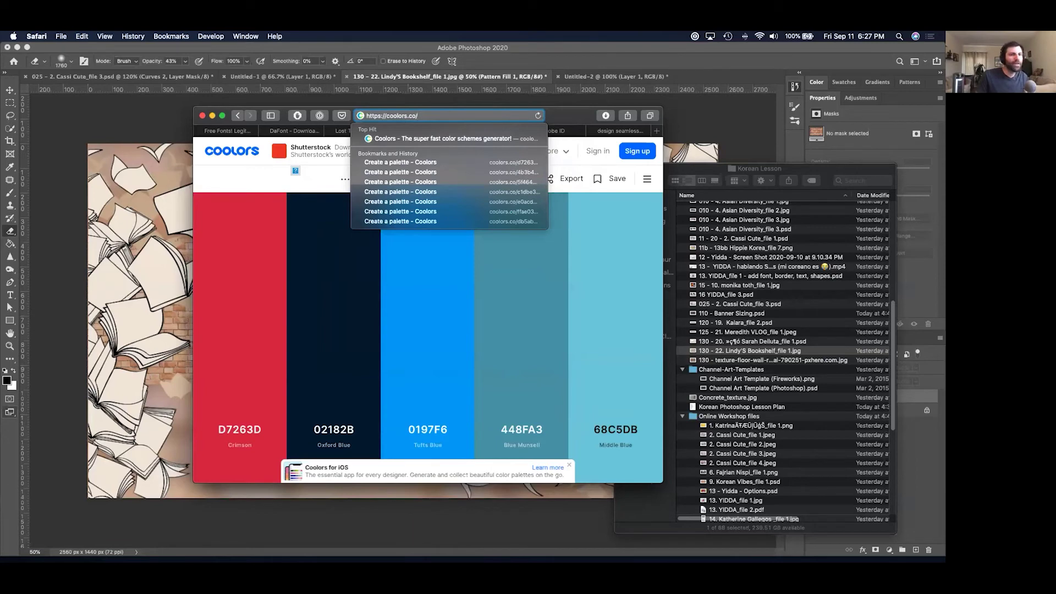
key(Escape)
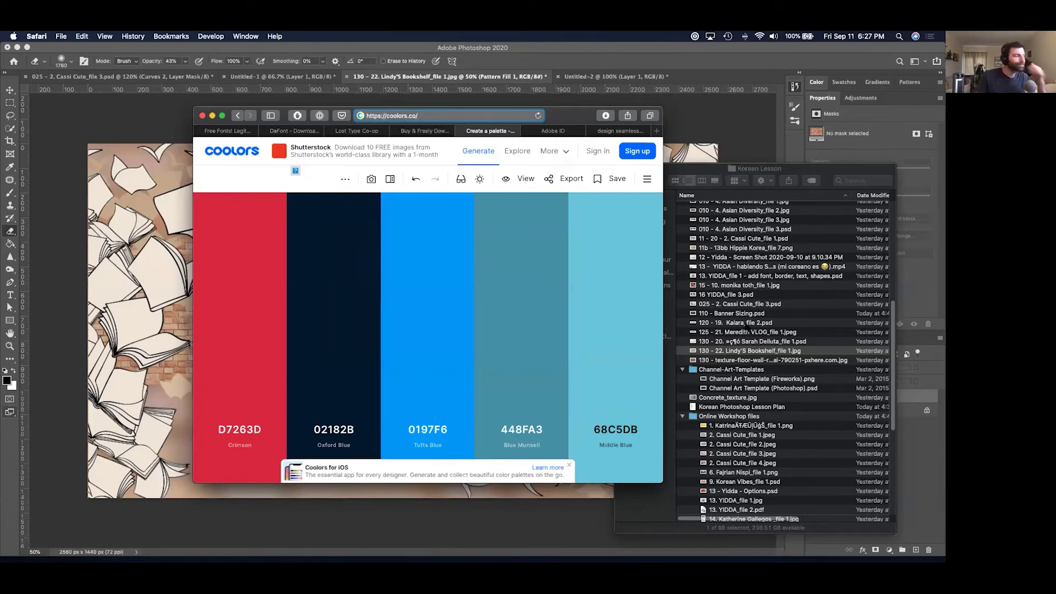
mouse_move(432, 275)
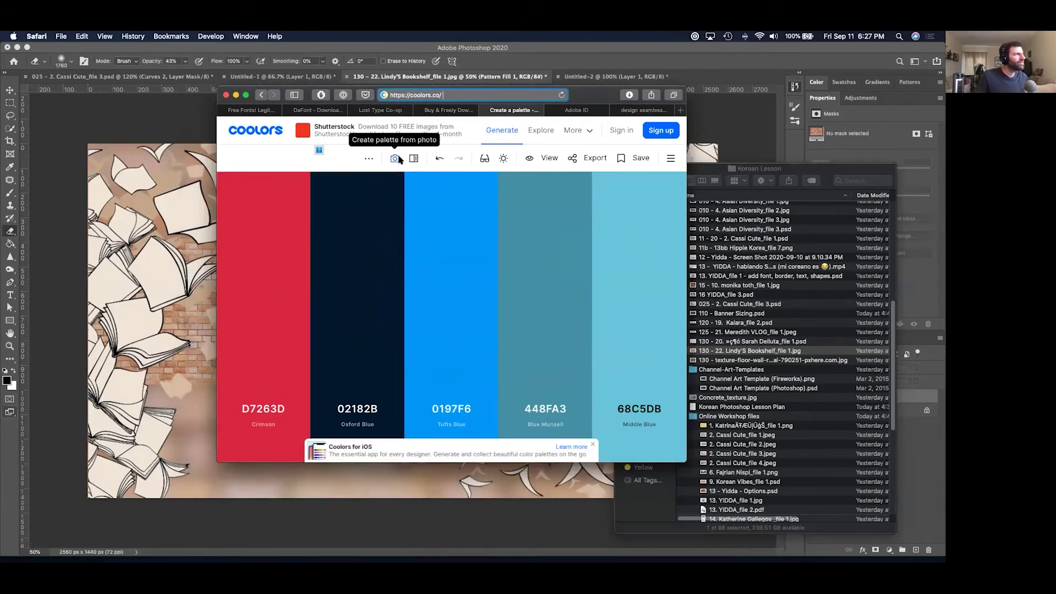
key(cmd+[)
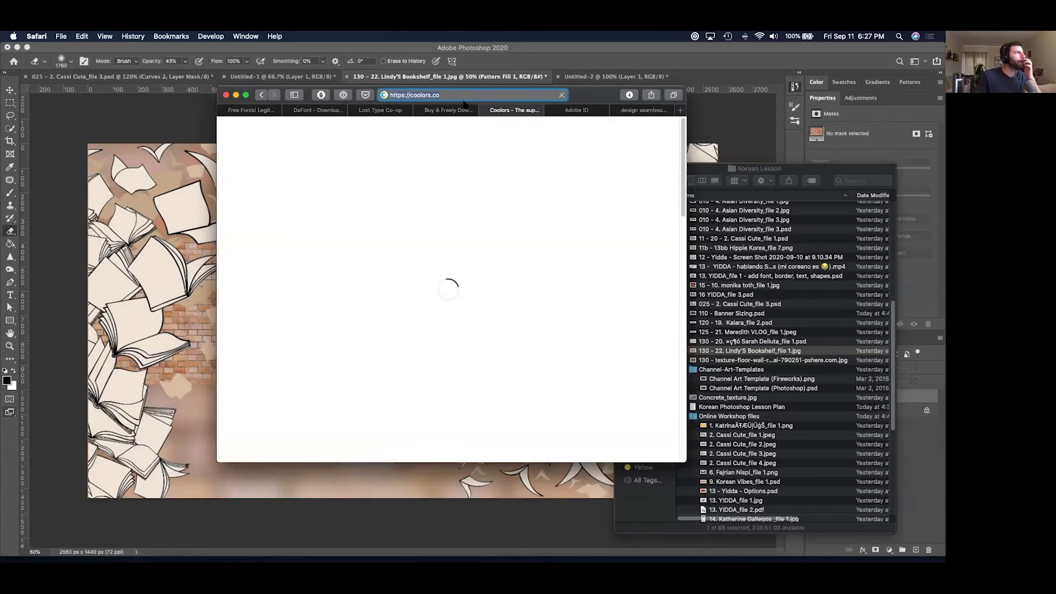
Start the Coolors generator, dismiss the iOS app promotion and roll new random palettes.
click(373, 328)
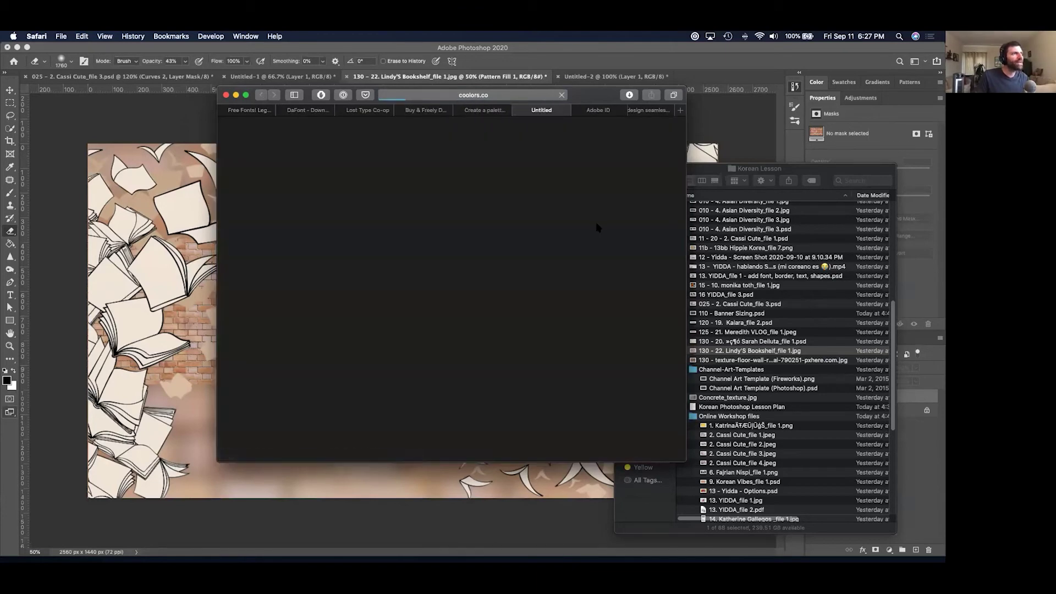
key(space)
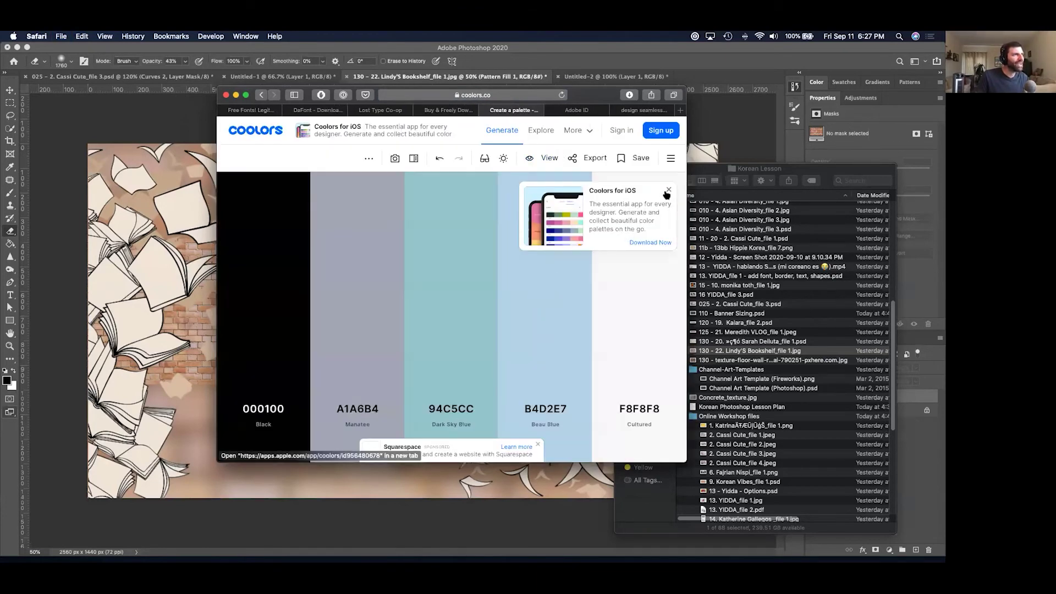
click(669, 190)
key(space)
key(space)
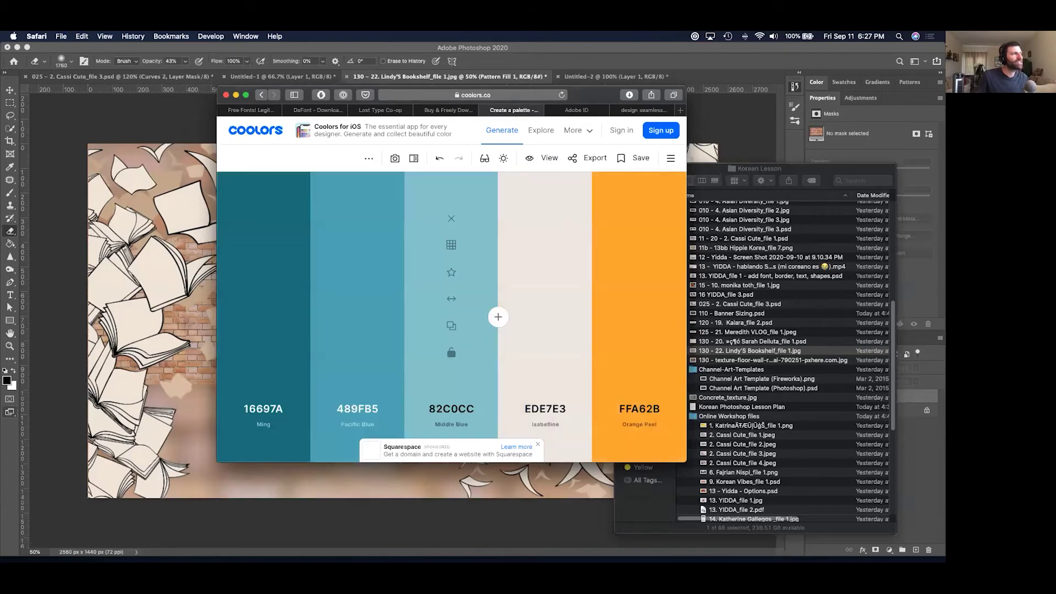
key(space)
key(space)
key(space)
key(space)
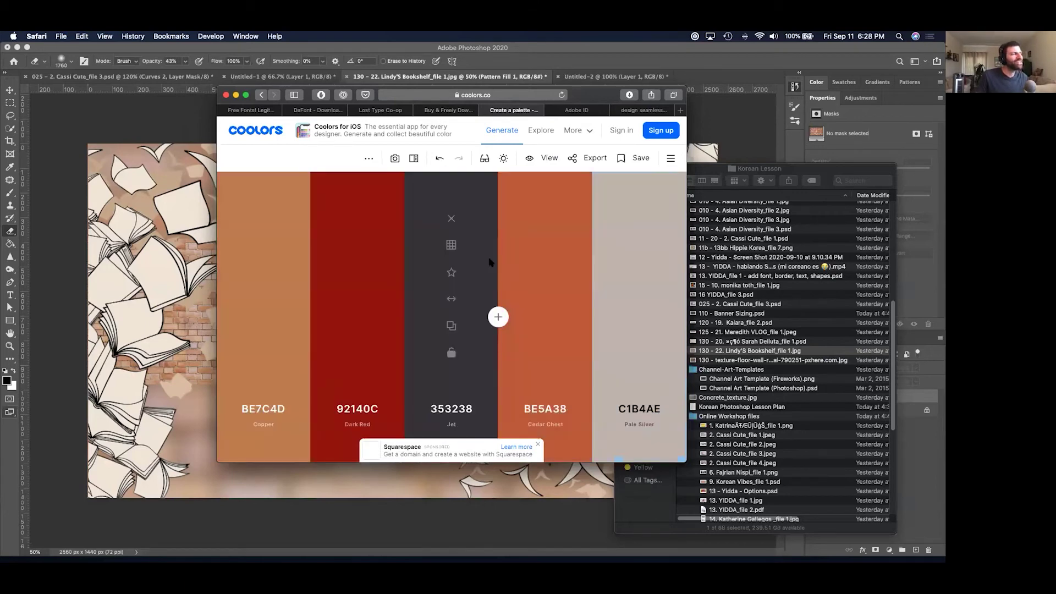
Keep generating until a pink palette appears, then copy Melon's hex code FBC2B5.
key(space)
key(space)
key(space)
key(space)
key(space)
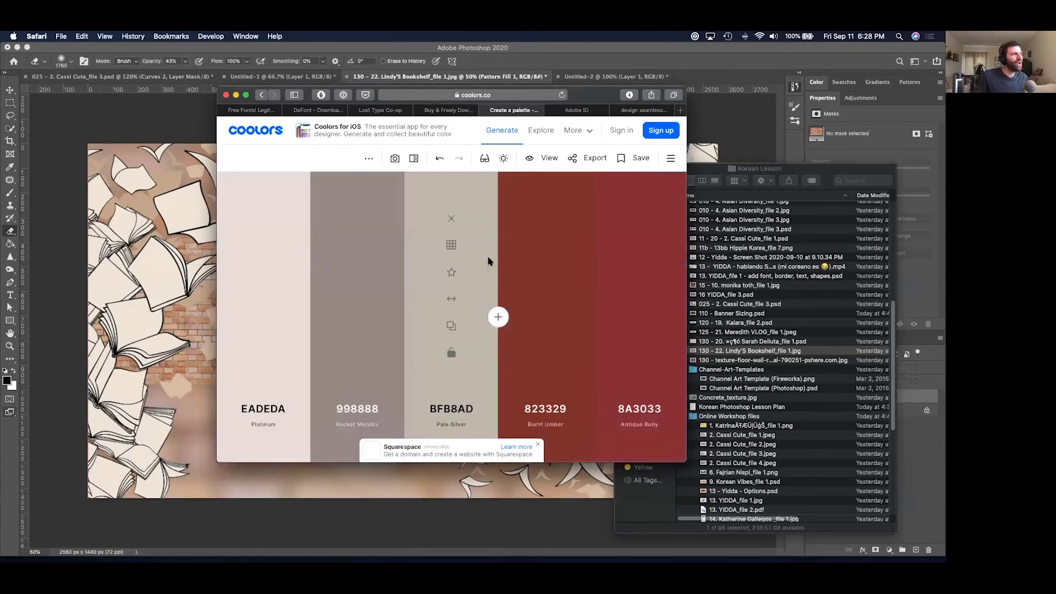
key(space)
key(space)
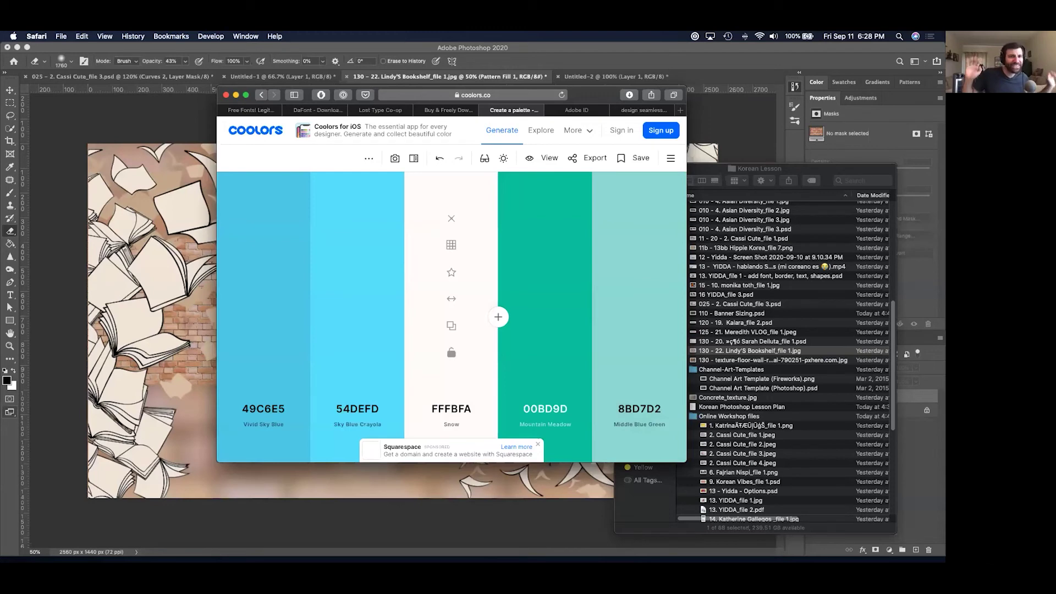
key(space)
key(space)
key(space)
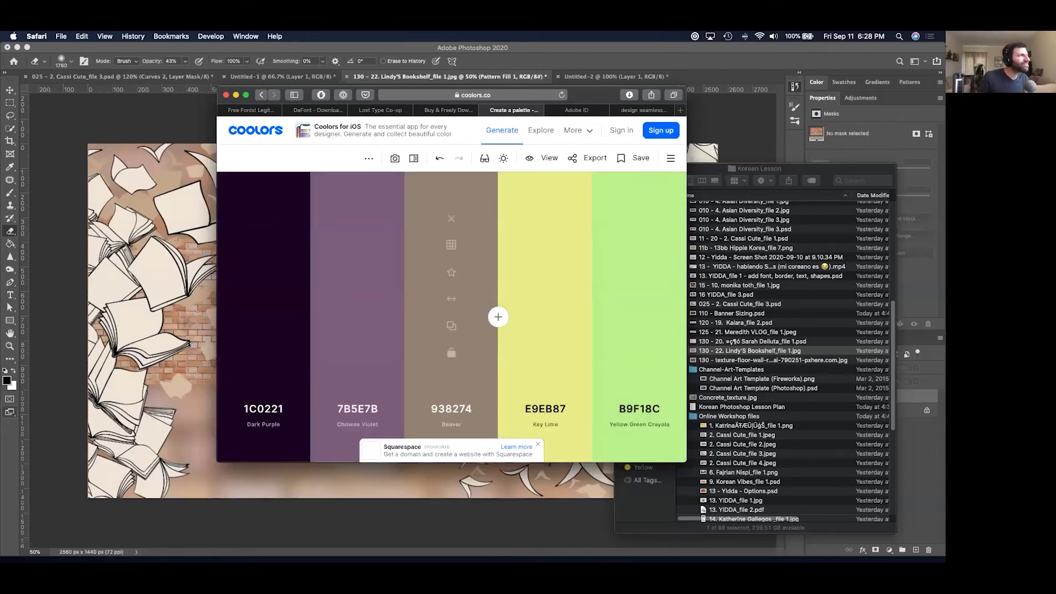
key(space)
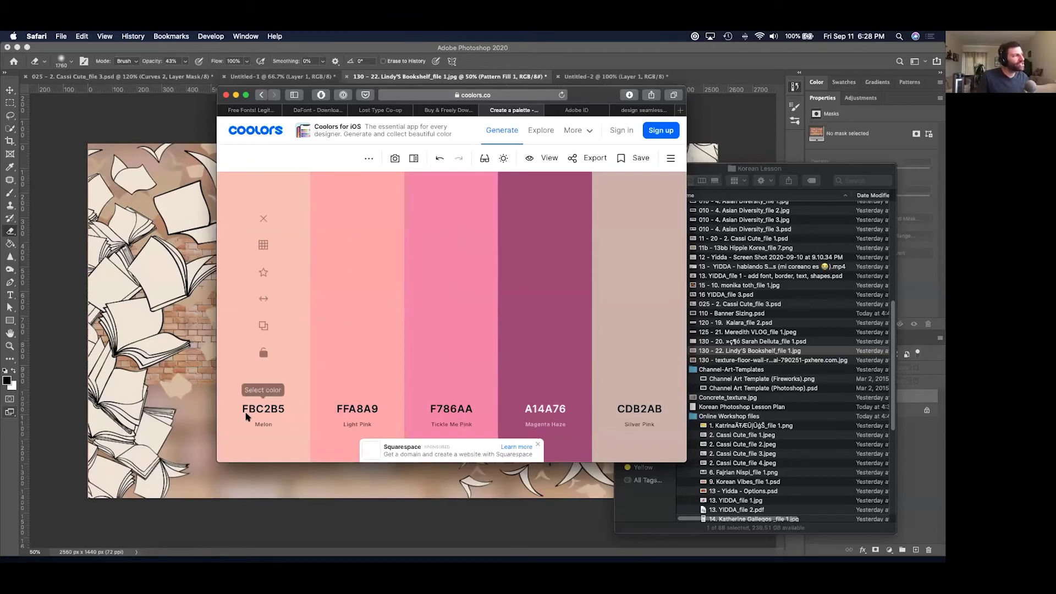
drag(581, 97, 737, 96)
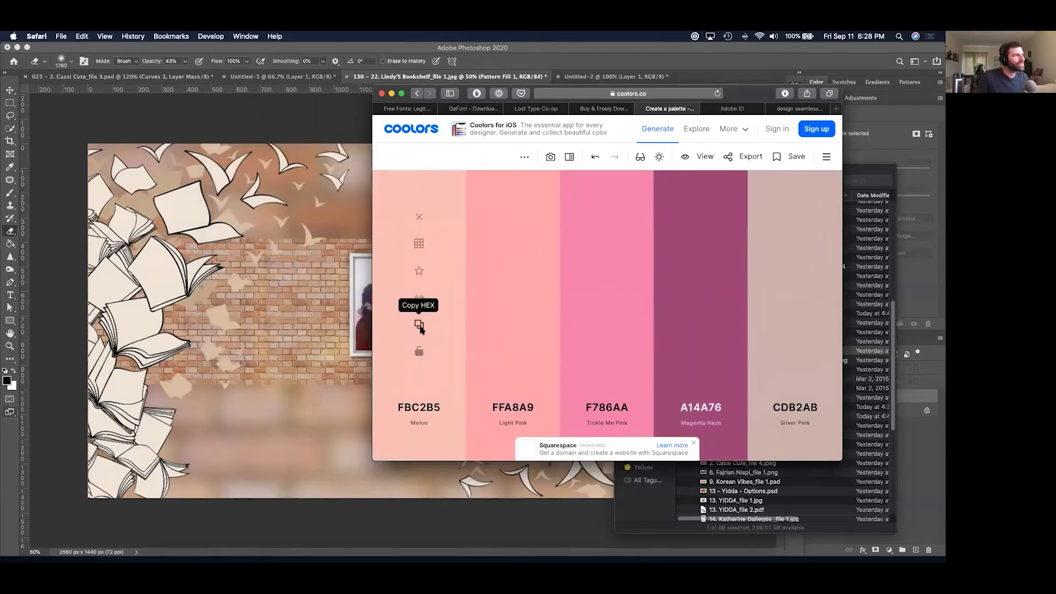
click(418, 326)
Set Photoshop's foreground colour to the pasted pink FBC2B5.
click(231, 345)
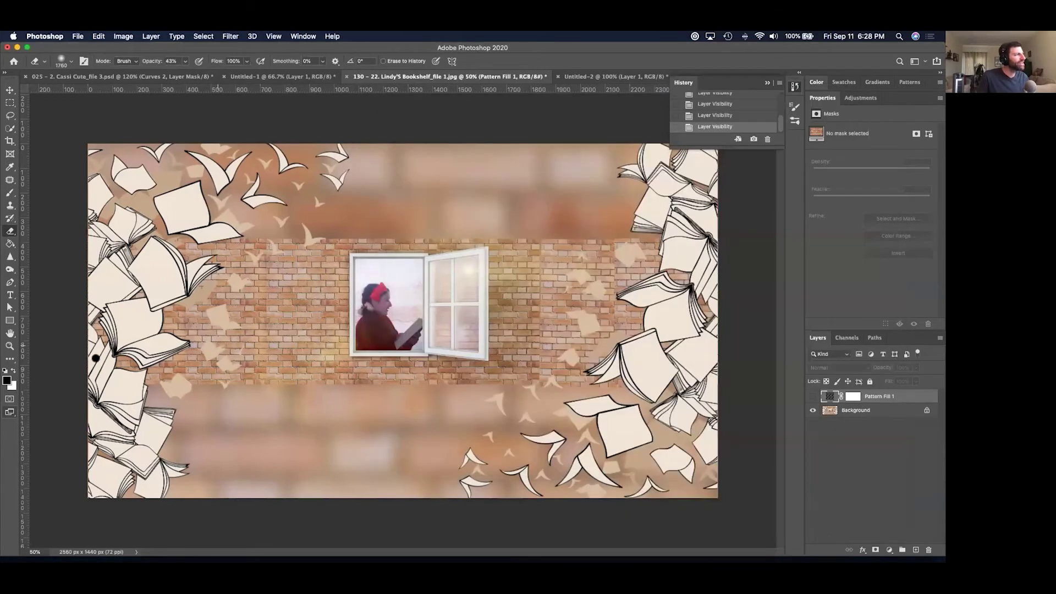
click(6, 379)
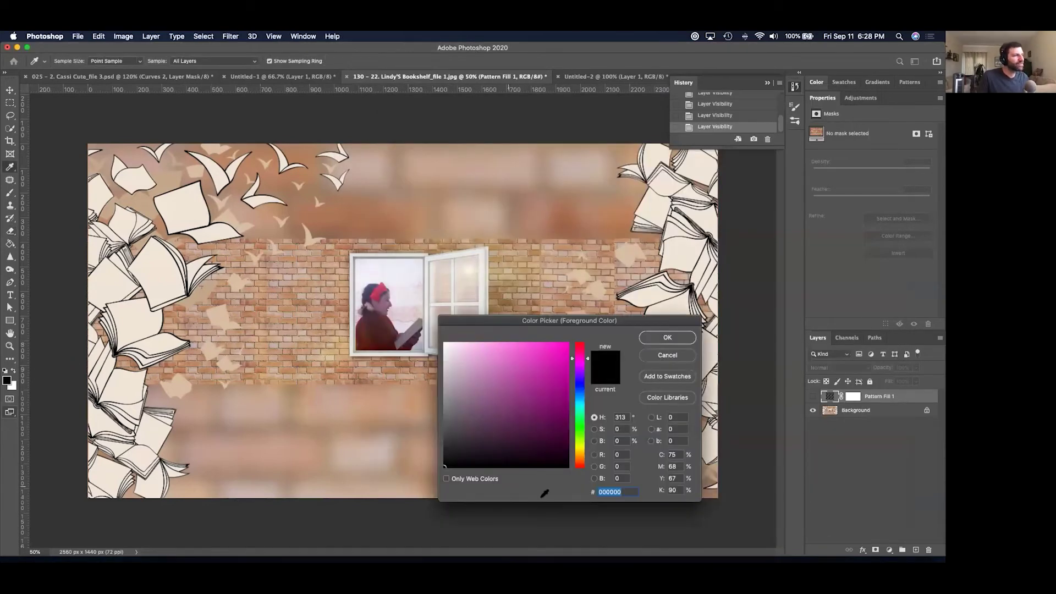
click(632, 492)
key(super+v)
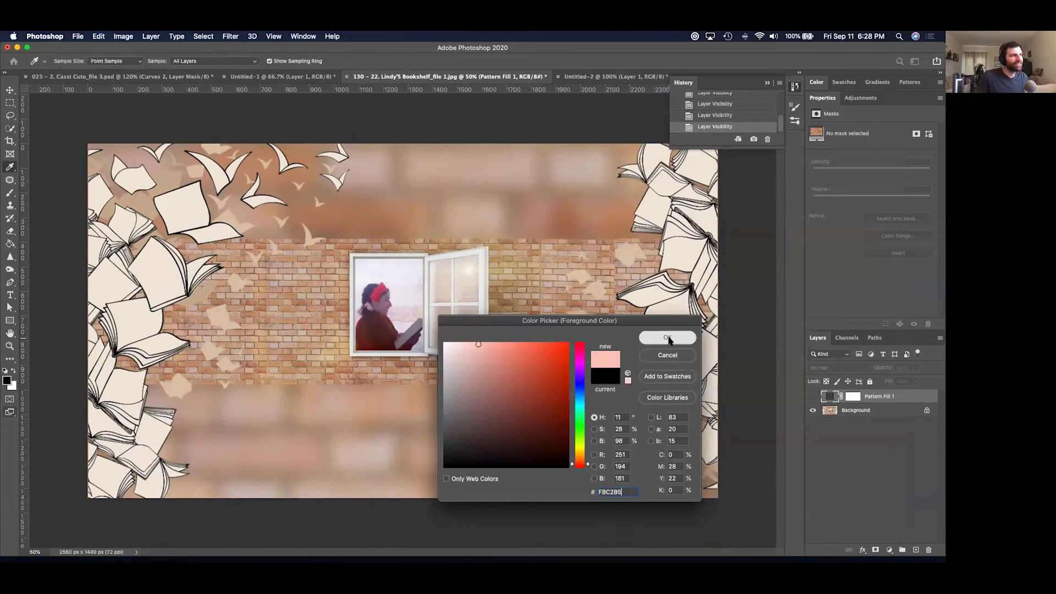
click(668, 338)
Add a new layer, paint a trial pink brush stroke across the banner, and undo it.
key(b)
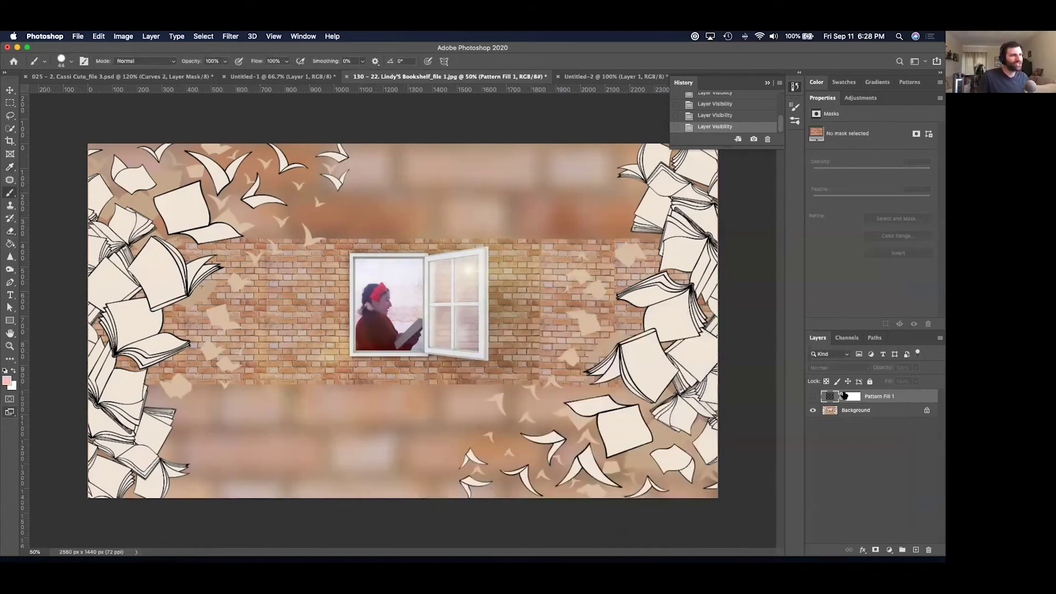
key(super+shift+alt+n)
mouse_move(356, 274)
mouse_down()
mouse_move(468, 344)
mouse_move(603, 478)
mouse_up()
key(super+z)
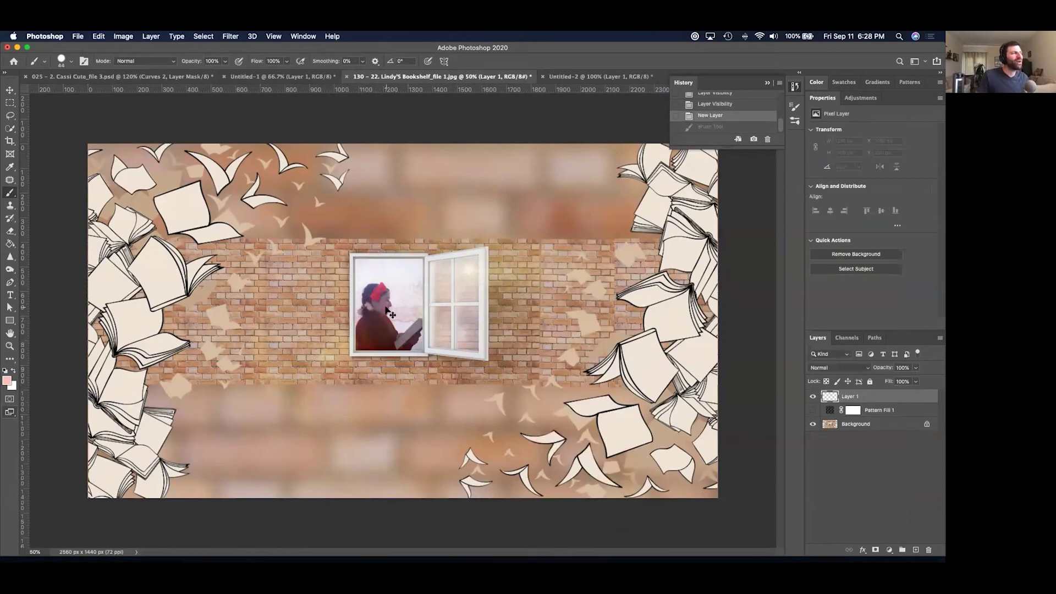
Screen-capture the row of five pink Coolors palette colours.
key(super+Tab)
mouse_move(658, 312)
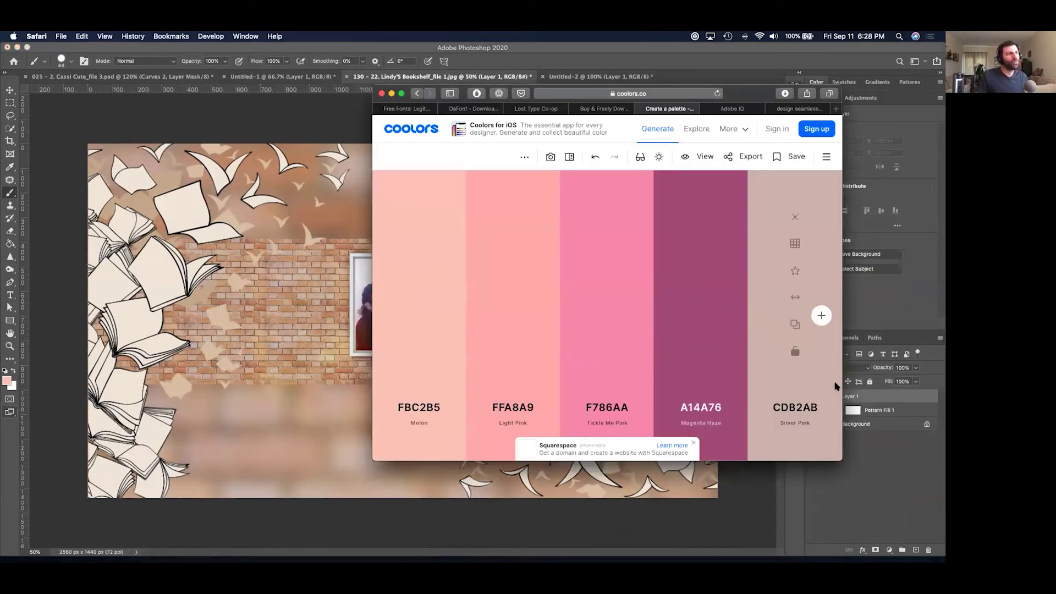
key(super+shift+4)
drag(836, 179, 383, 202)
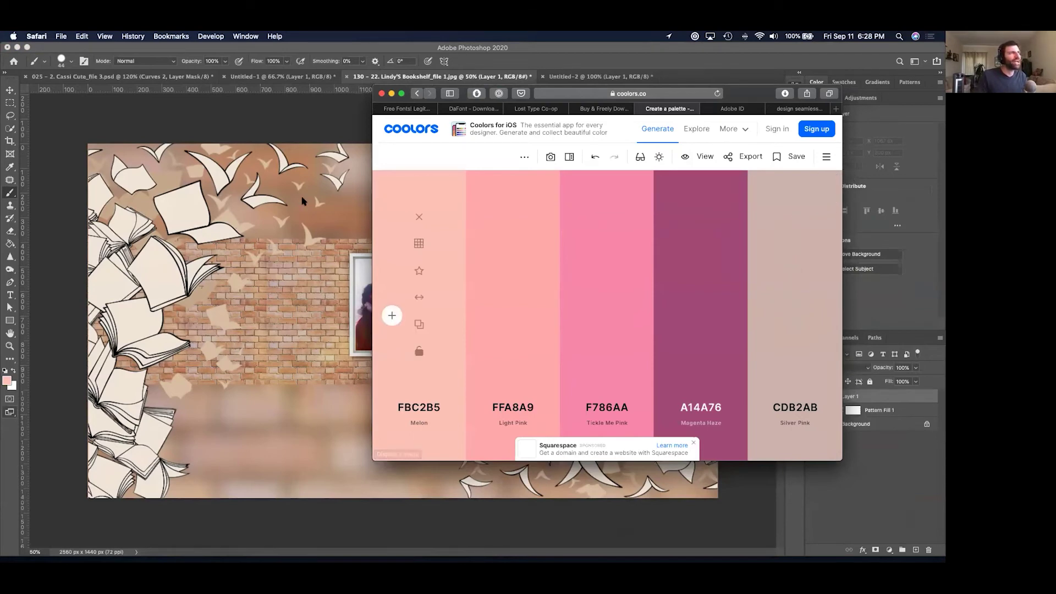
Paste the palette strip into the banner, move it above the window, and sample a stronger pink.
click(302, 198)
key(super+v)
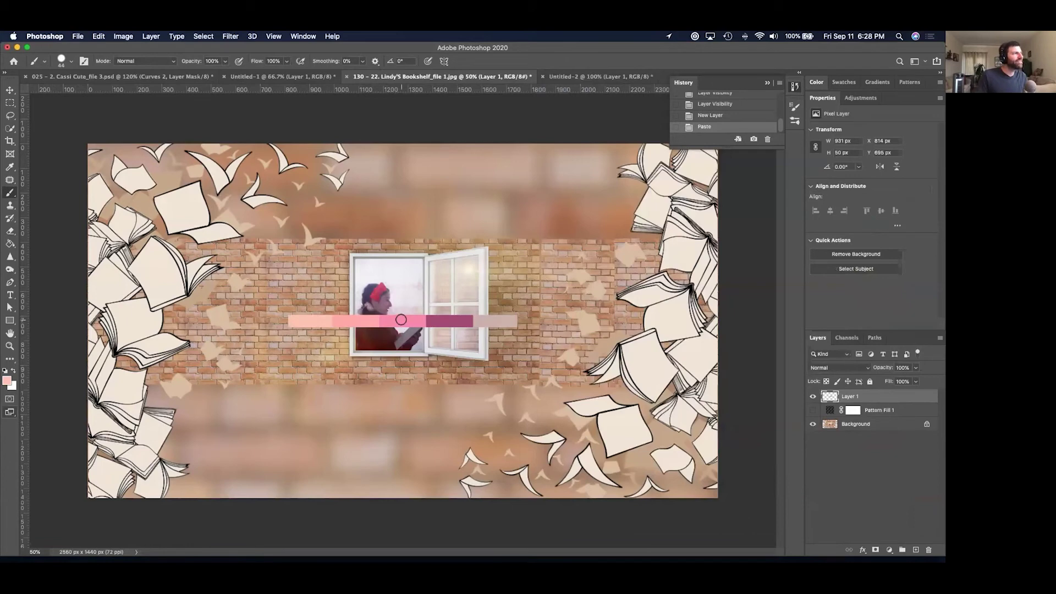
key(v)
drag(413, 304, 464, 180)
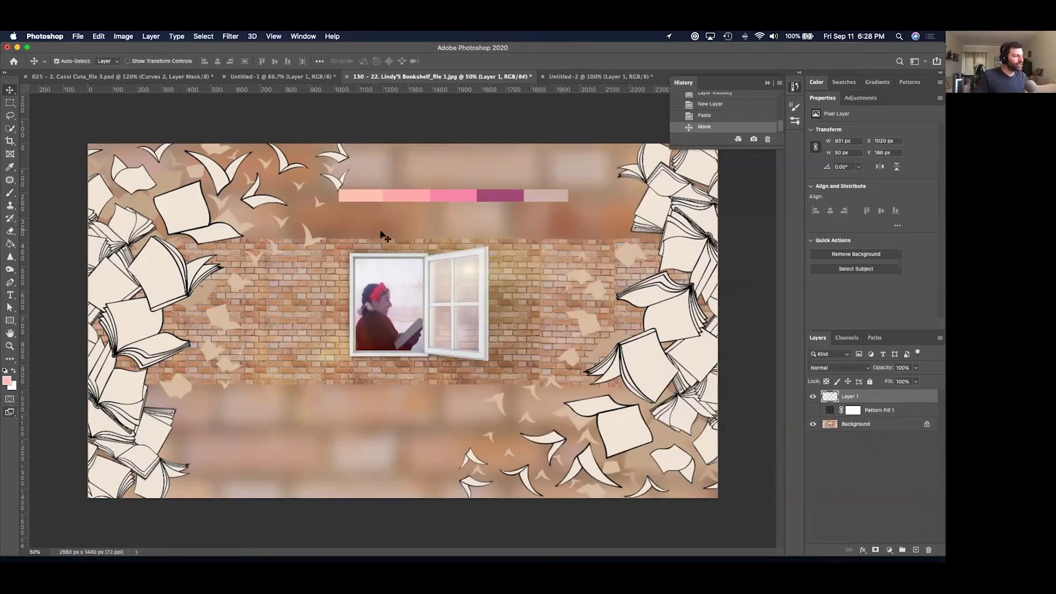
key(i)
click(453, 193)
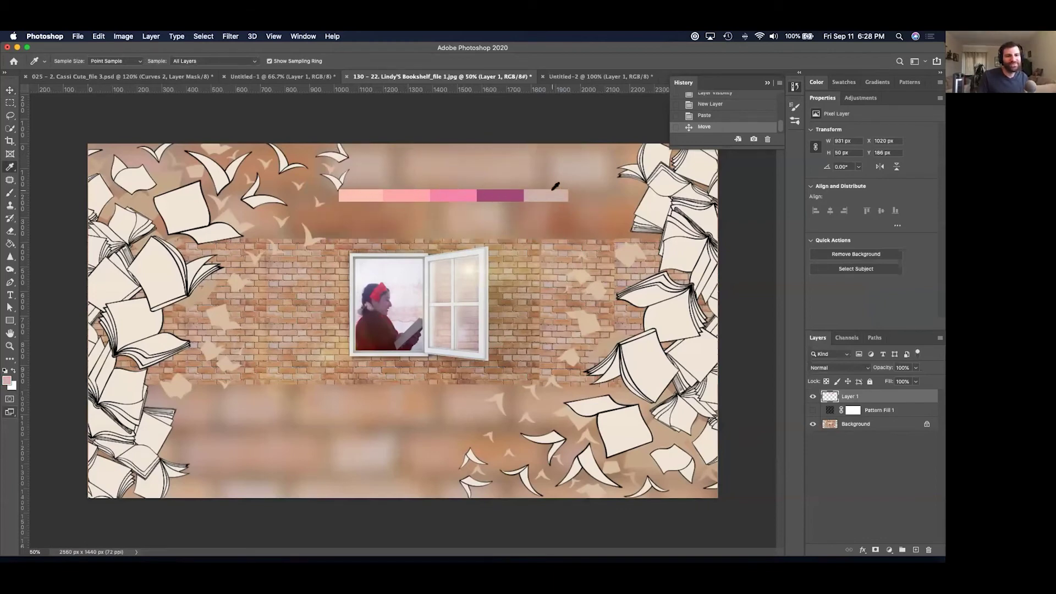
Switch from Photoshop back to the Safari browser.
key(super+Tab)
key(super+shift+Tab)
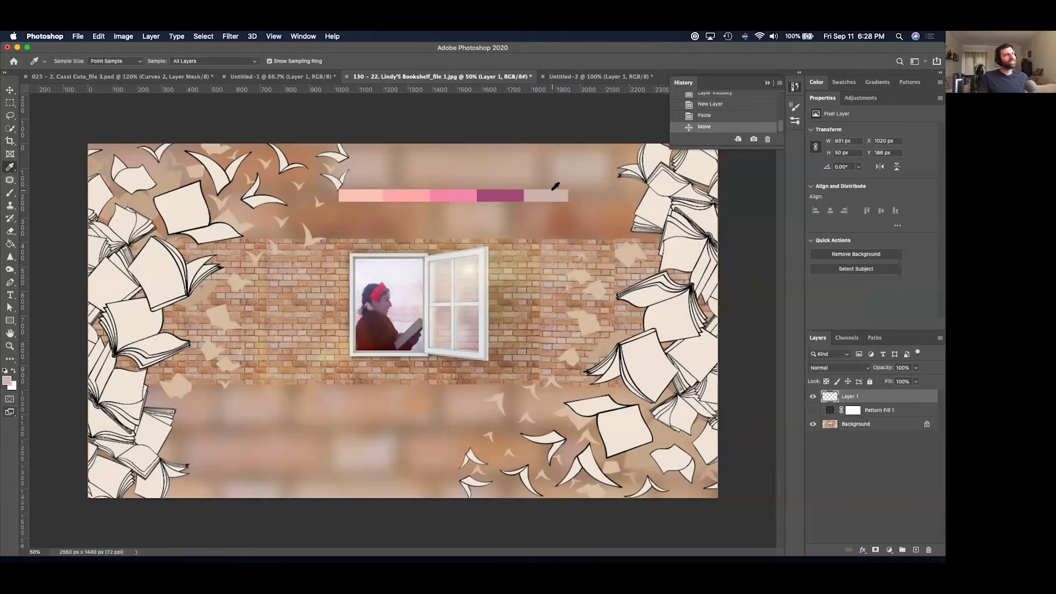
key(super+Tab)
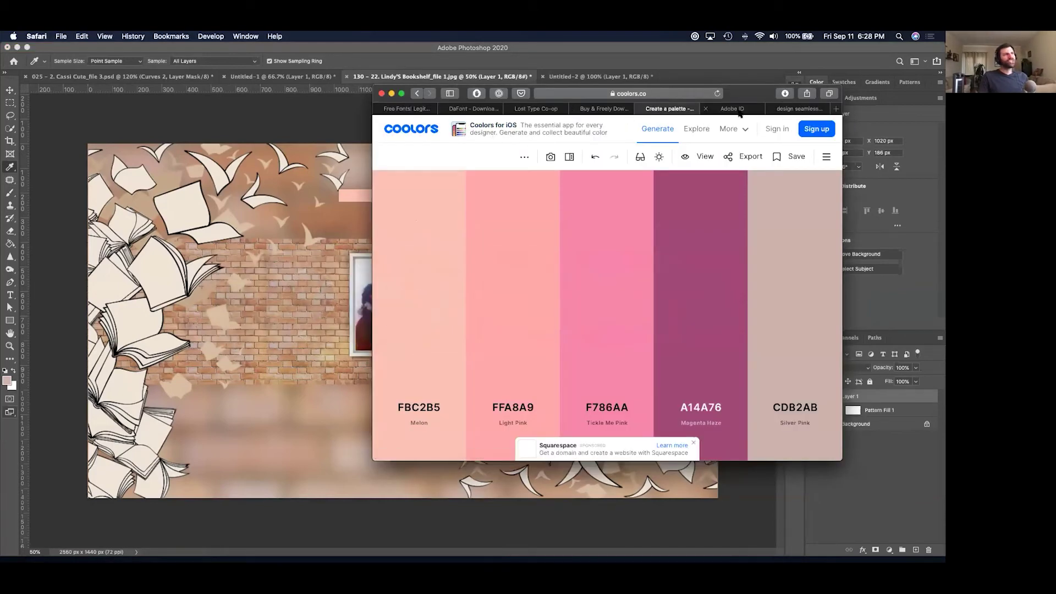
Search Google for 'gritty texture' and show only image results.
click(701, 97)
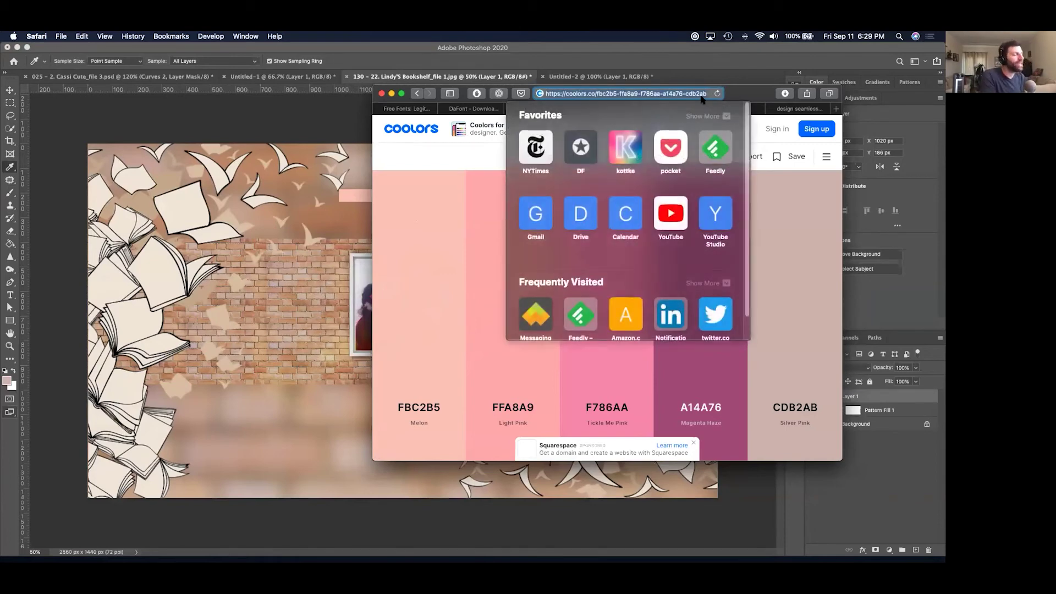
text(gritty te)
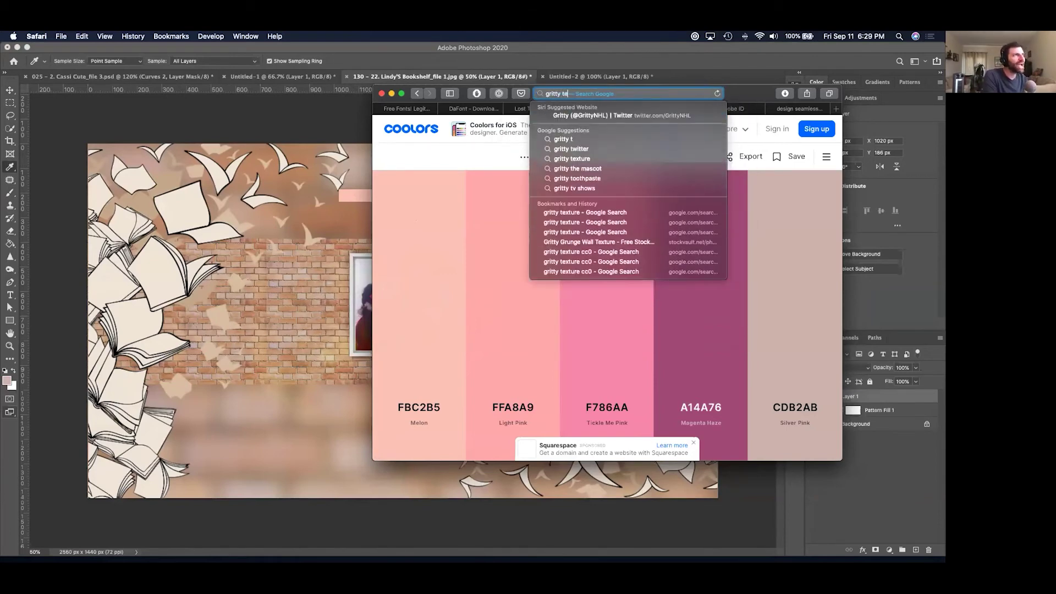
text(xture)
key(Return)
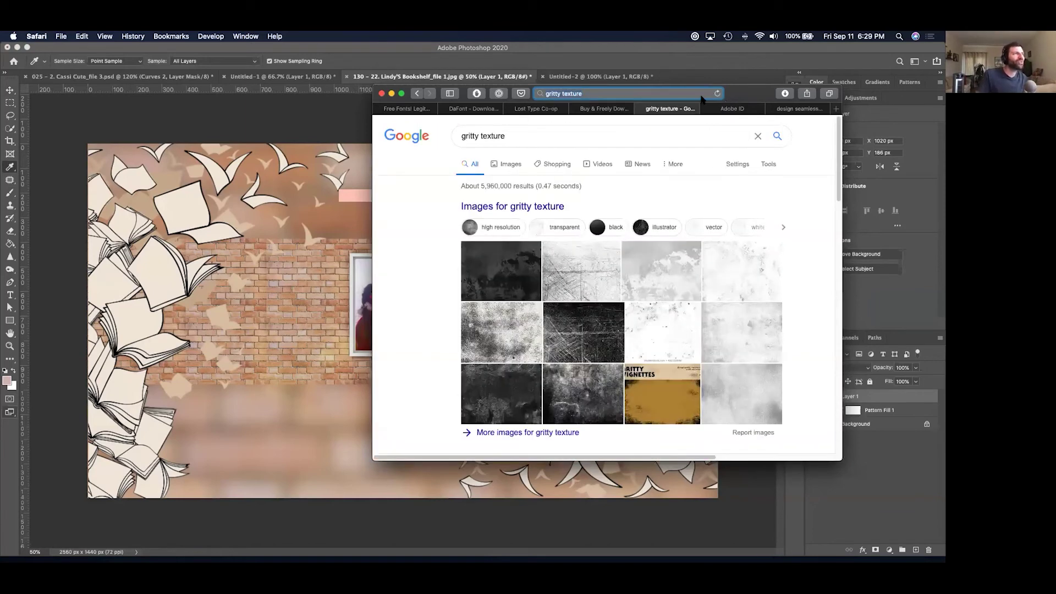
click(513, 164)
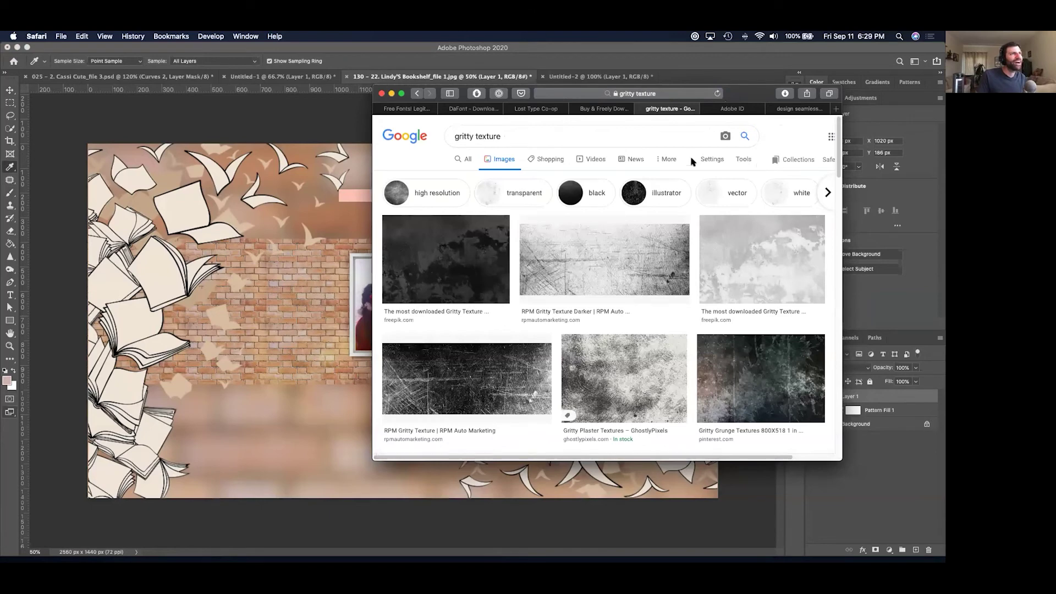
Filter the image results to Large size and Creative Commons licenses.
click(670, 159)
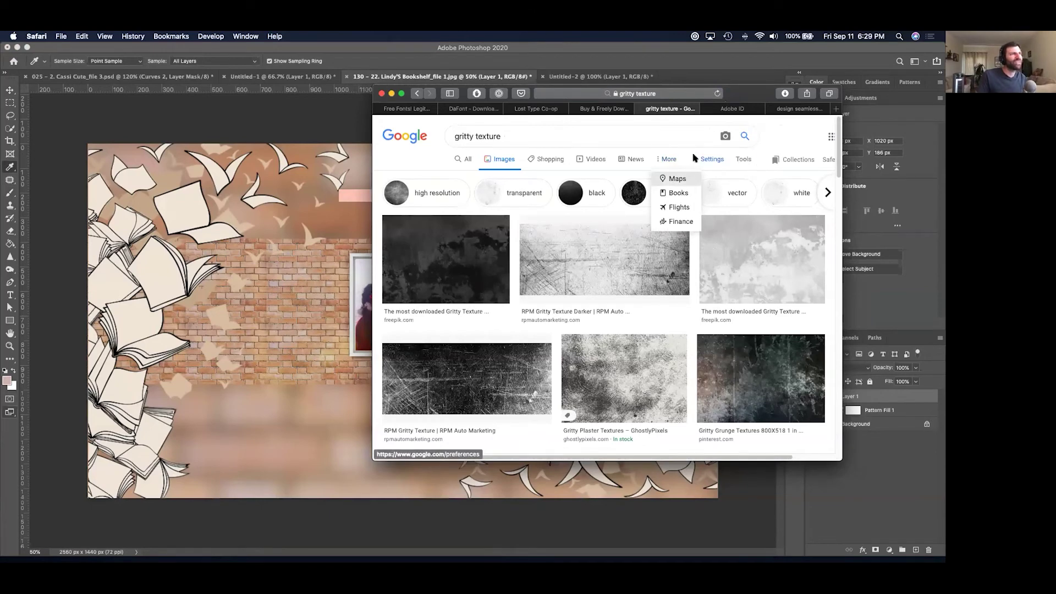
click(743, 159)
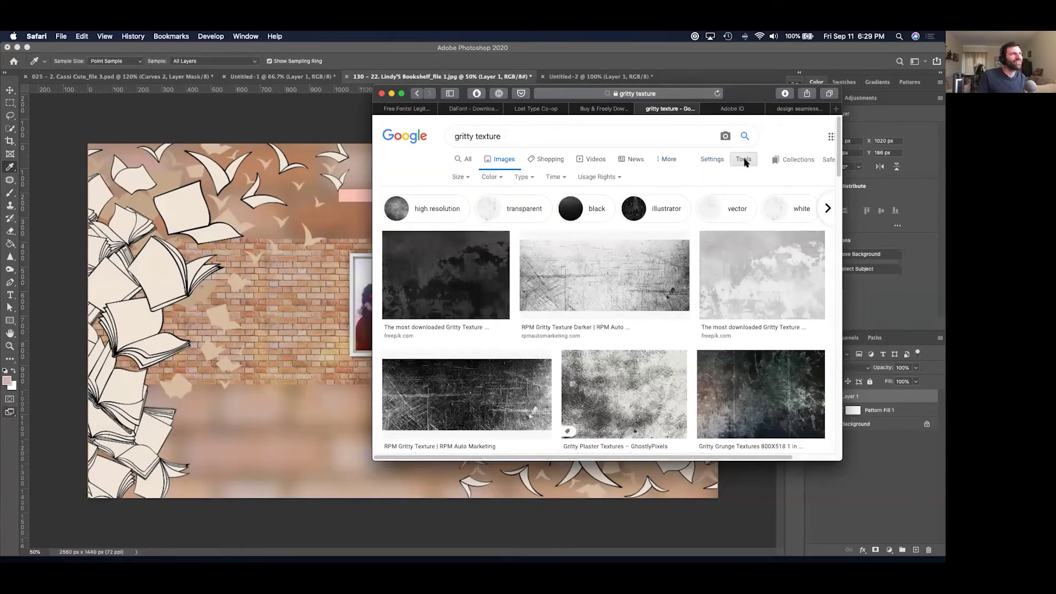
click(468, 177)
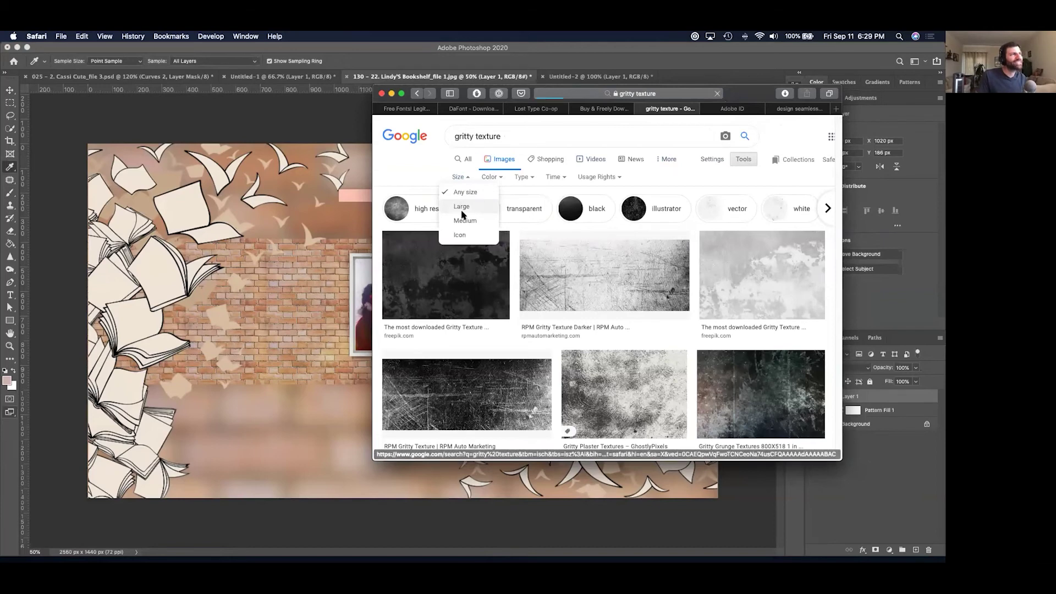
click(462, 211)
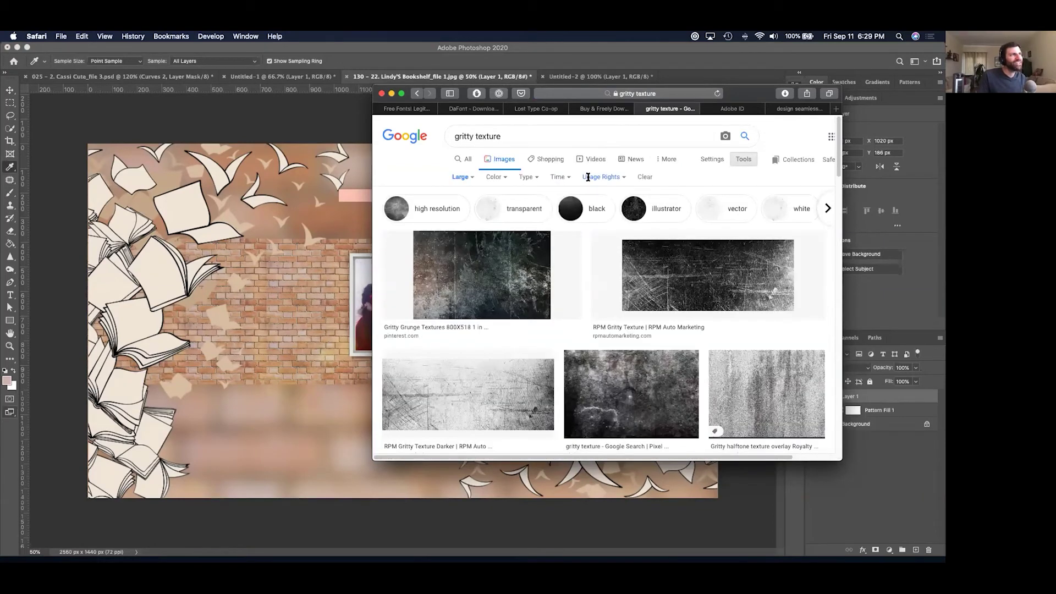
click(587, 177)
click(594, 212)
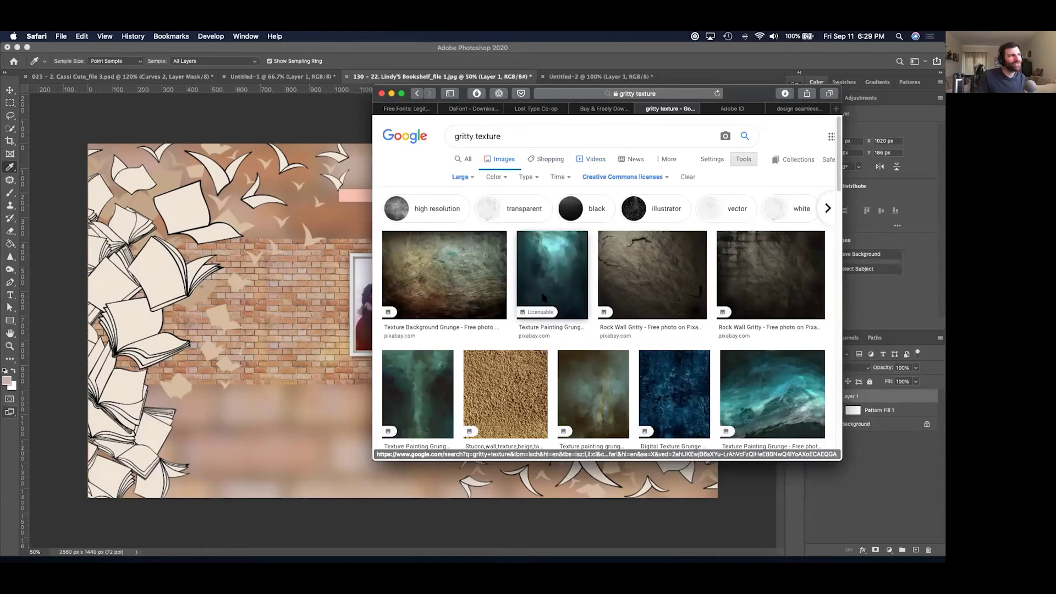
Scroll through the texture results, then move the browser aside to uncover the banner.
scroll(541, 309, down, 5)
scroll(541, 310, down, 1)
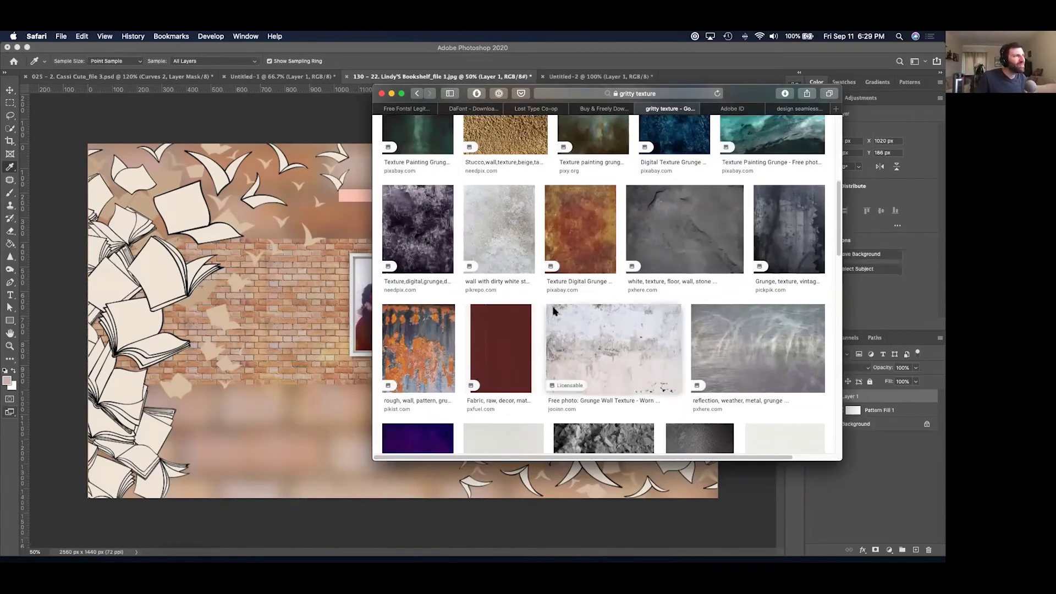
scroll(541, 310, down, 5)
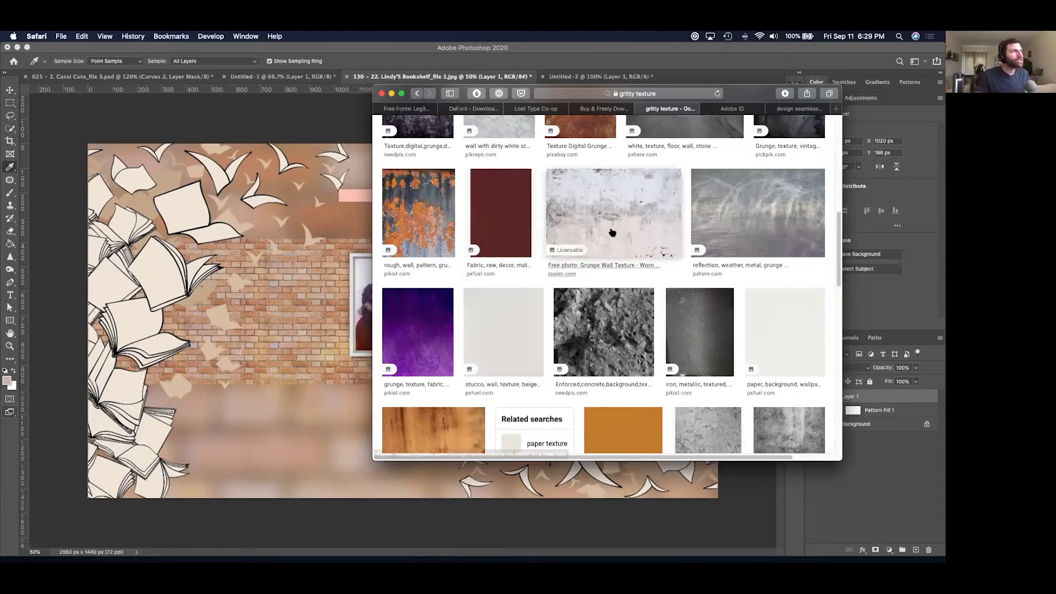
drag(758, 97, 945, 495)
key(super+Tab)
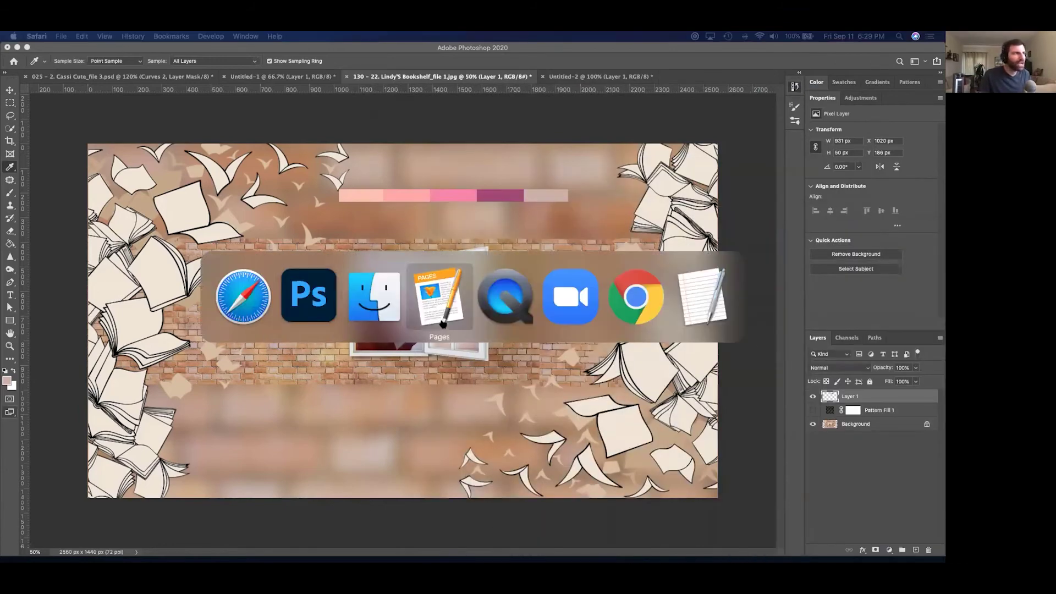
Open the Korean Lesson folder, then close Lindy's Bookshelf in Photoshop without saving.
click(370, 304)
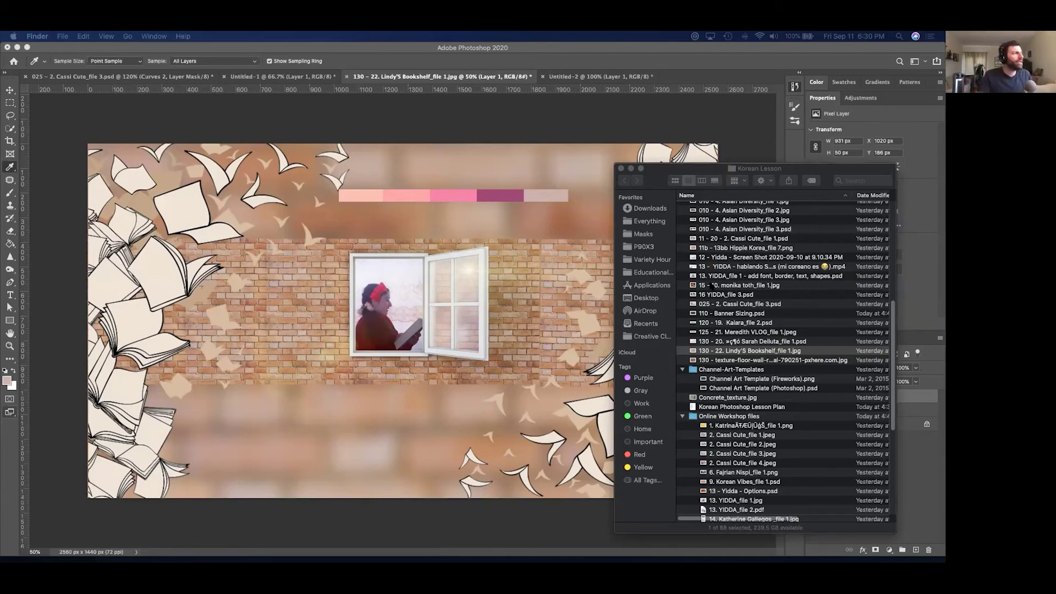
click(418, 158)
key(super+w)
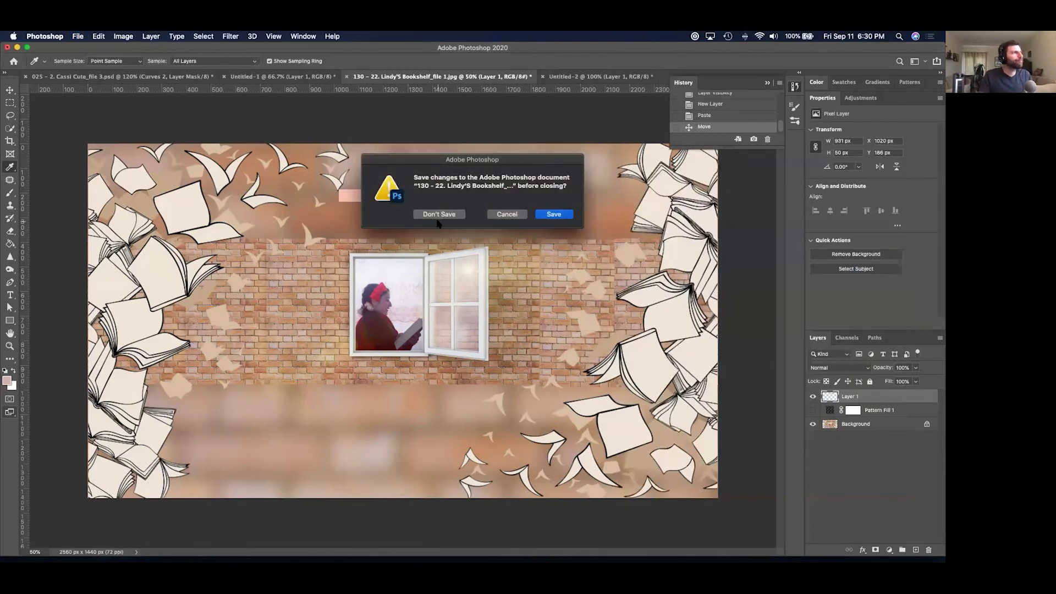
click(438, 213)
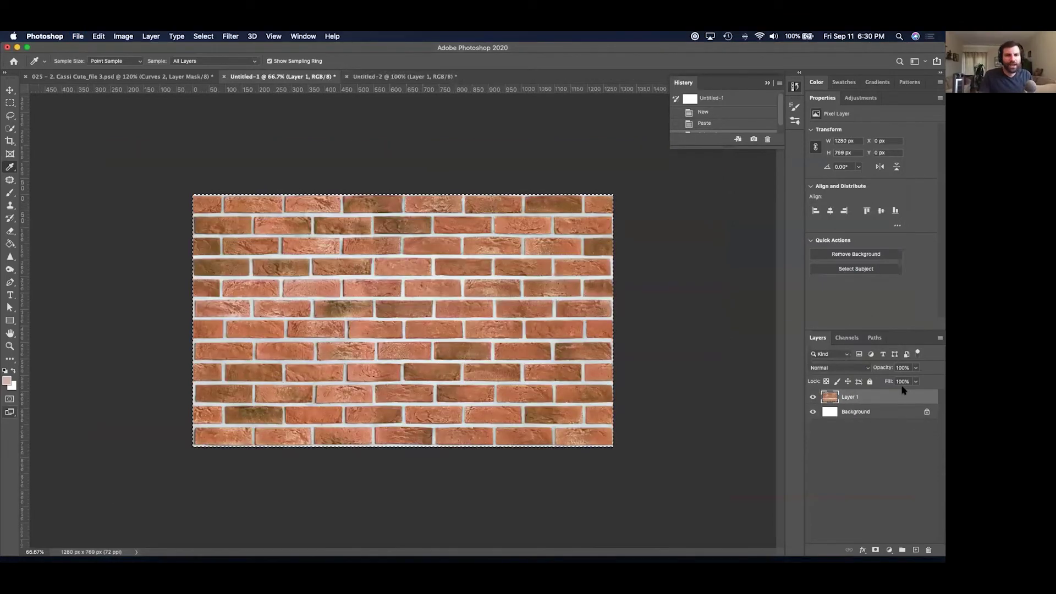
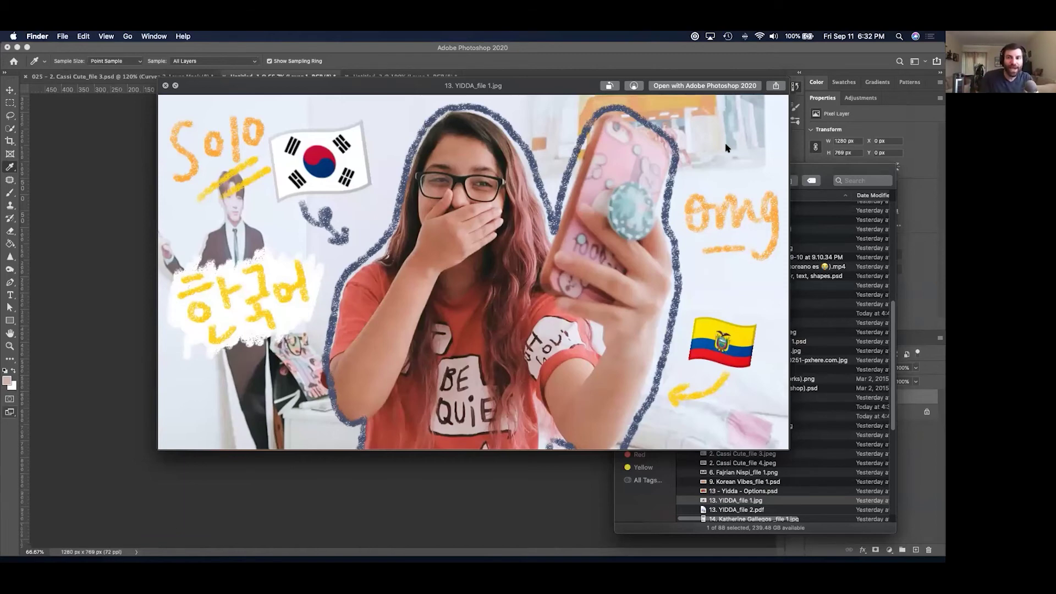
Step through the next student thumbnails to My Day in Jamsil, view it enlarged, then close it.
key(Down)
key(Down)
key(Down)
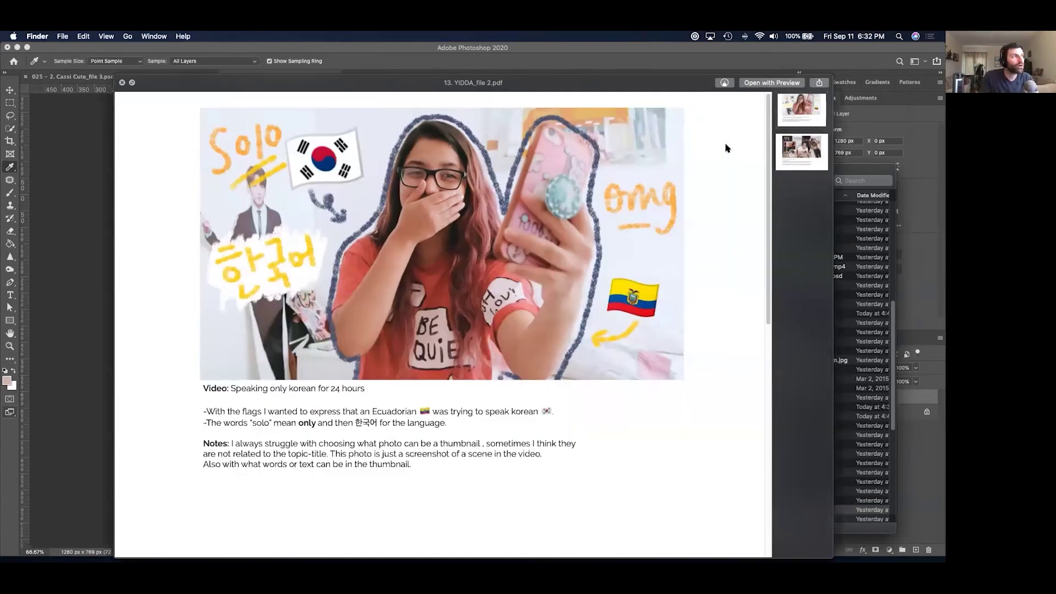
key(Down)
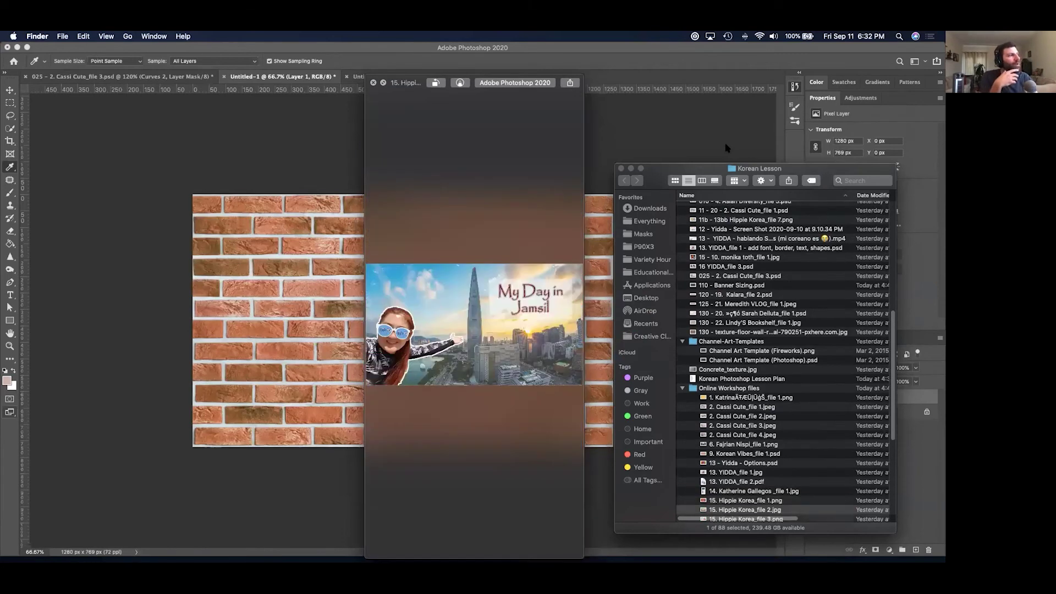
key(space)
key(space)
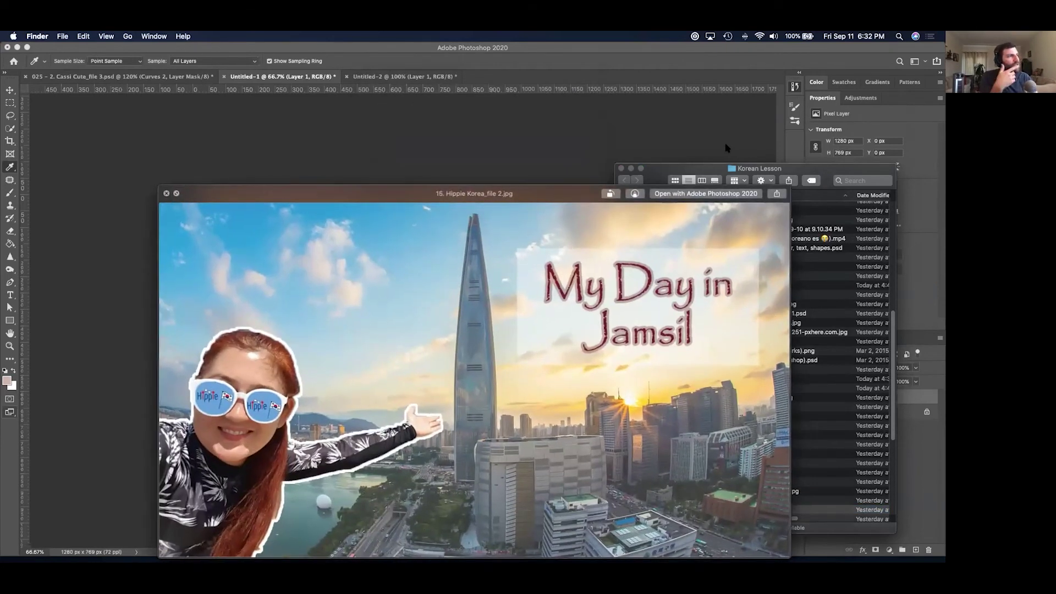
drag(497, 187, 456, 111)
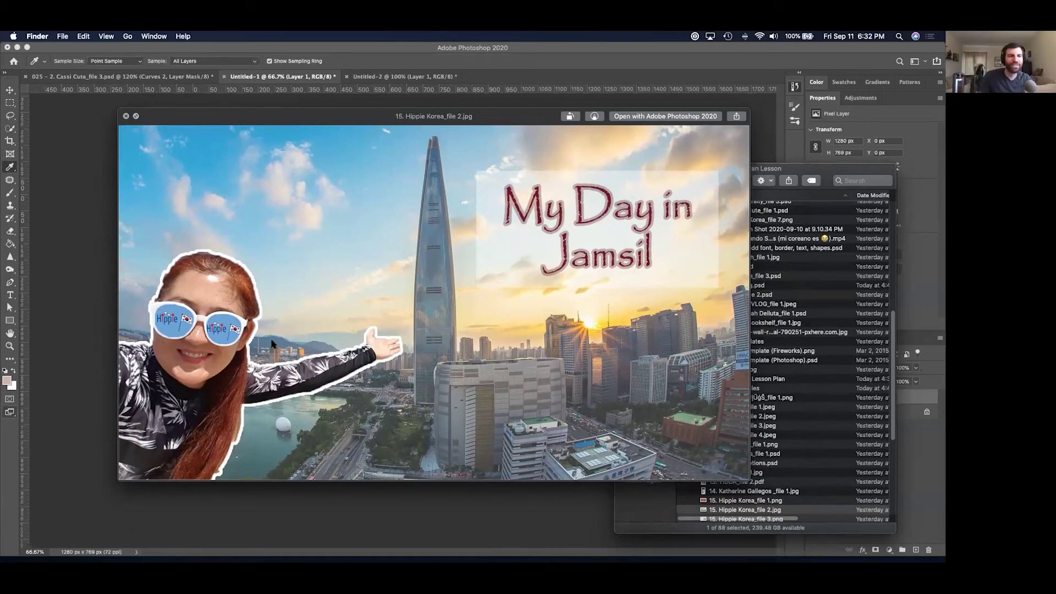
key(space)
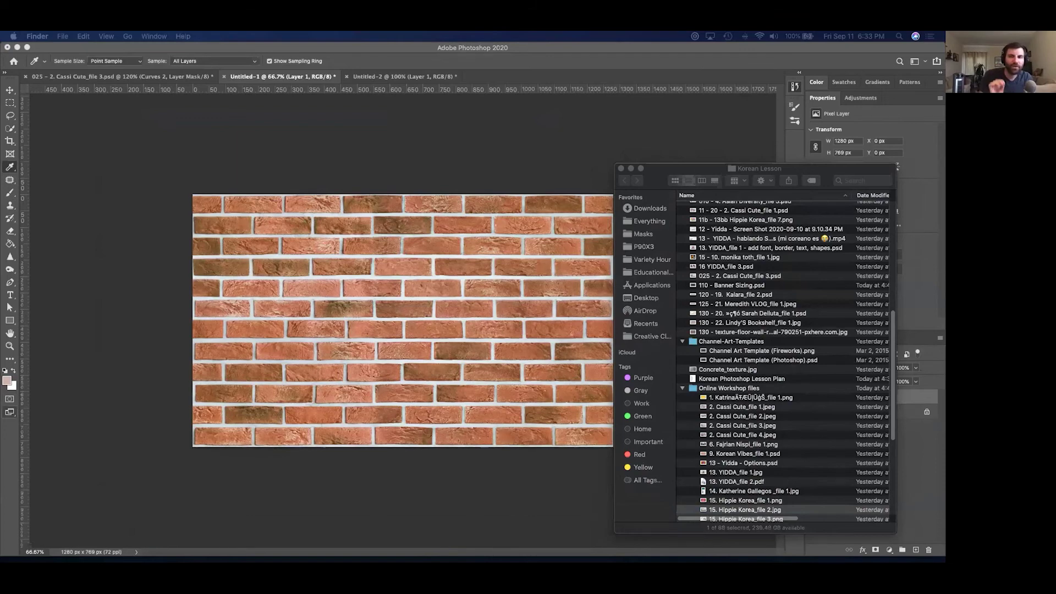
Preview the first saved channel screenshots, then the ddeong-gae and Workman ones.
scroll(700, 292, up, 10)
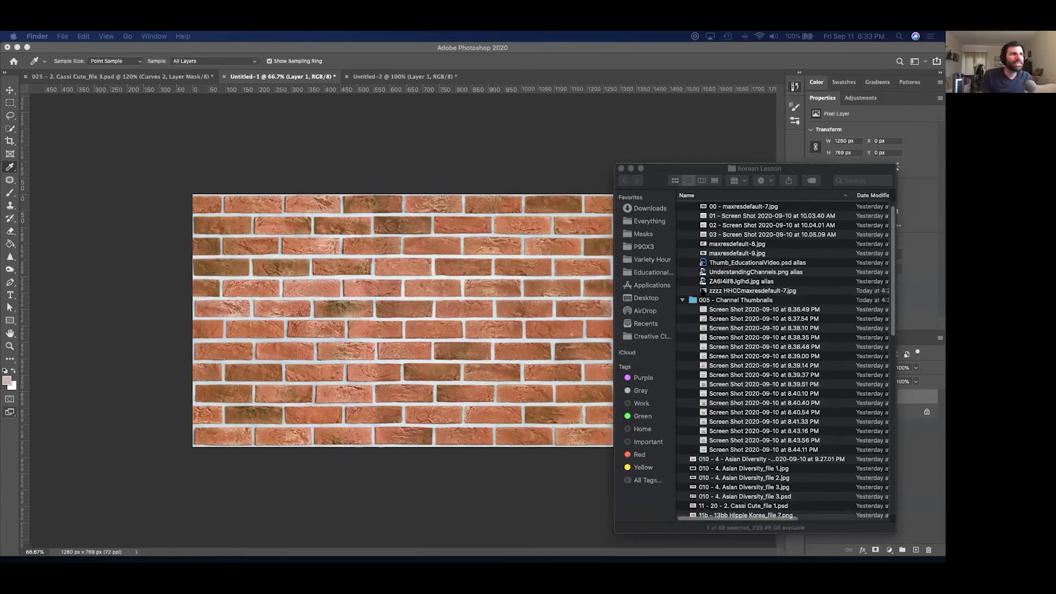
click(733, 321)
key(space)
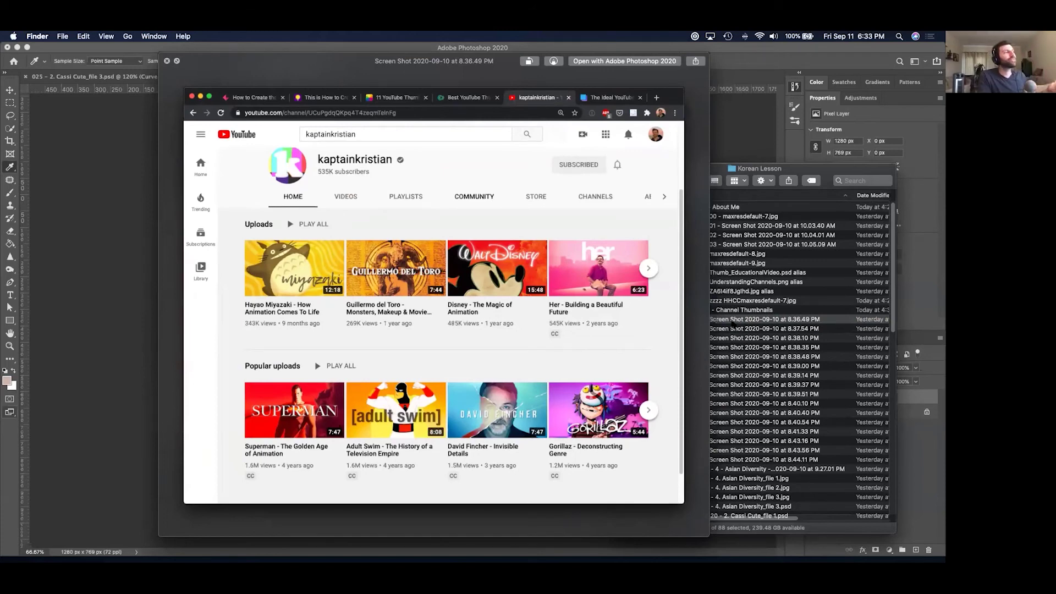
key(Down)
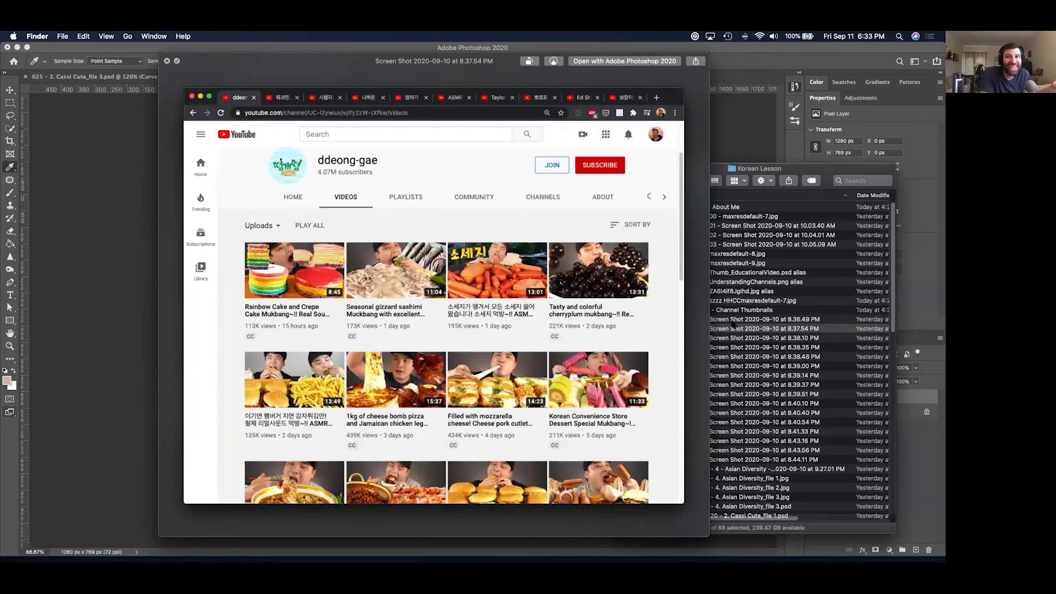
key(Down)
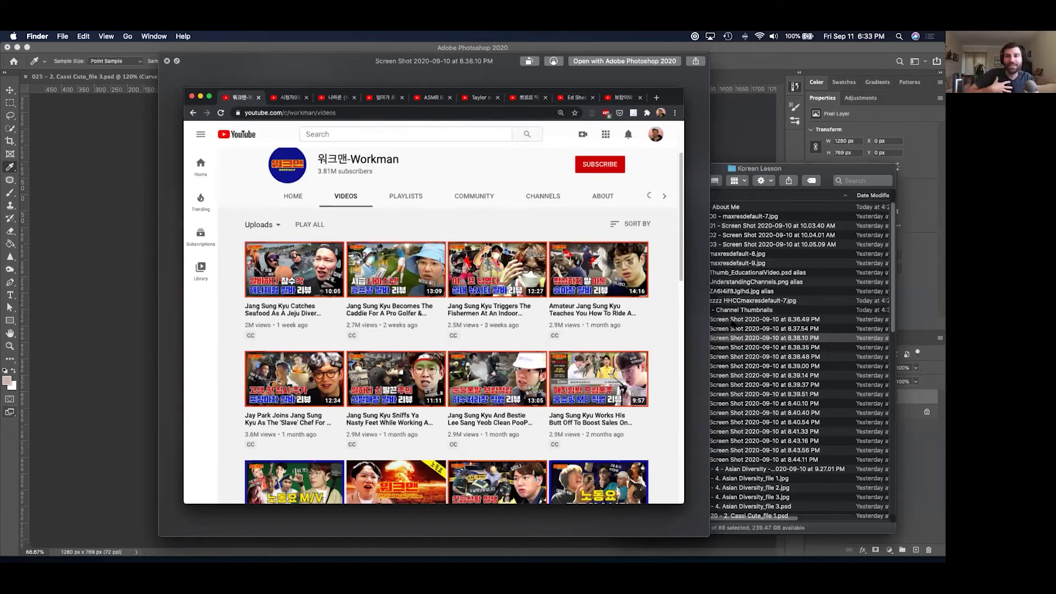
Flip between the Jane ASMR and Nerdwriter1 screenshots, then continue on to Vox.
key(Down)
key(Down)
key(Down)
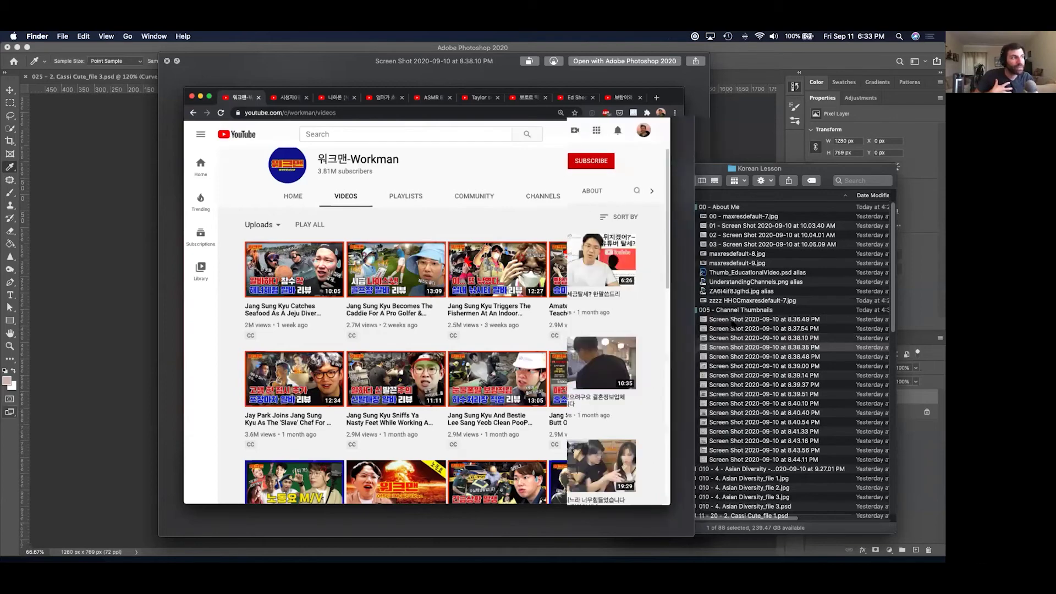
key(Down)
key(Down)
key(Down)
key(Down)
key(Down)
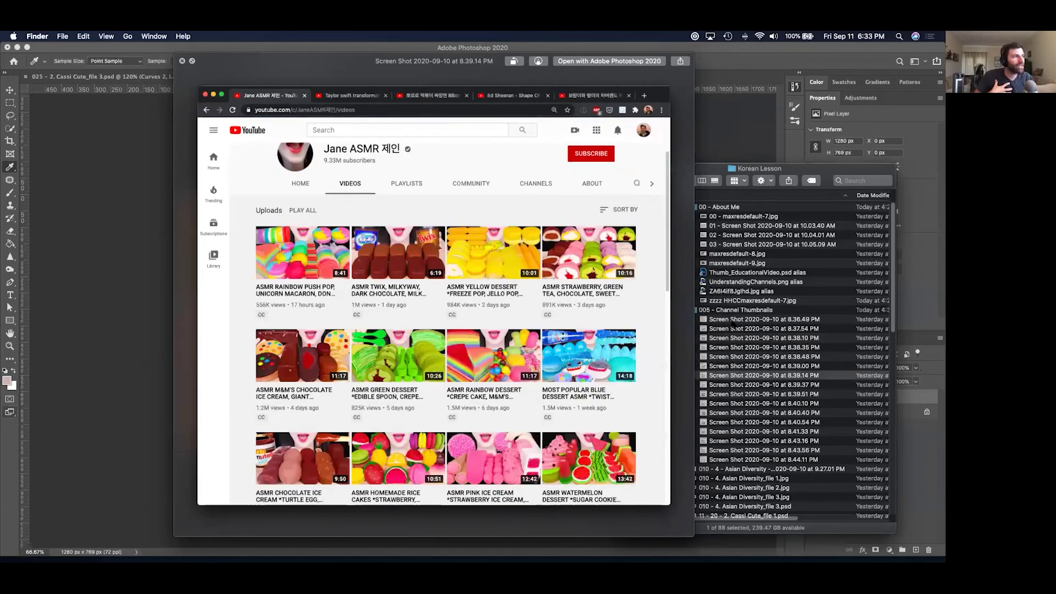
key(Down)
key(Up)
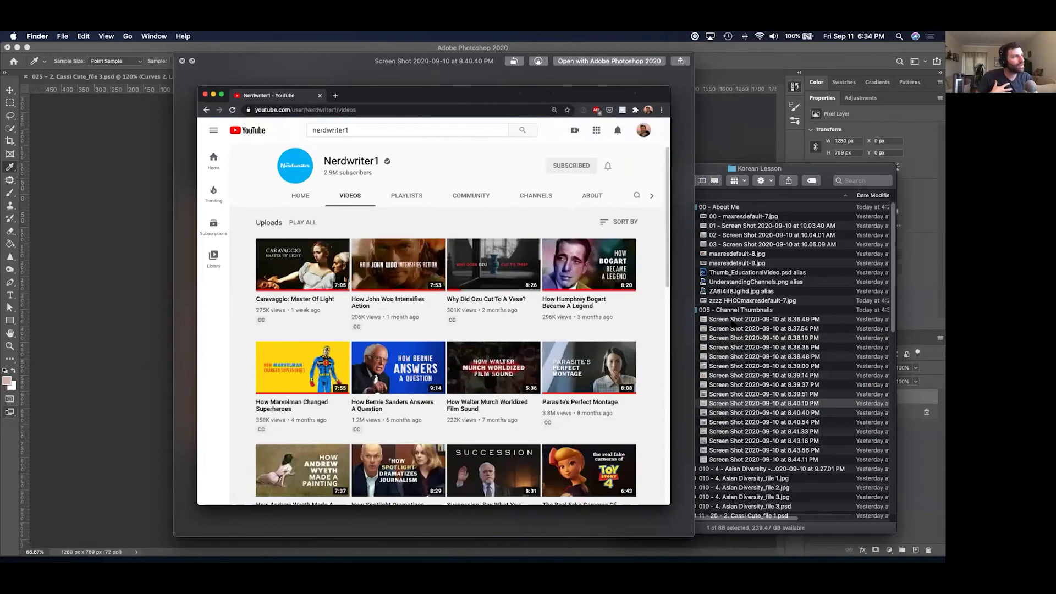
key(Up)
key(Up)
key(Up)
key(Up)
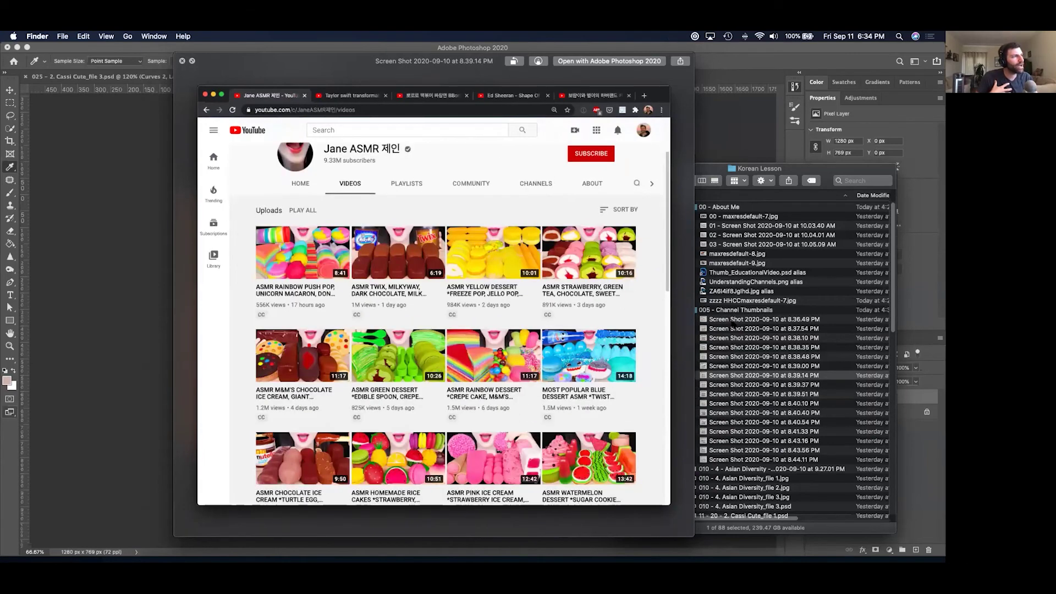
key(Down)
key(Down)
key(Up)
key(Up)
key(Down)
key(Down)
key(Down)
key(Down)
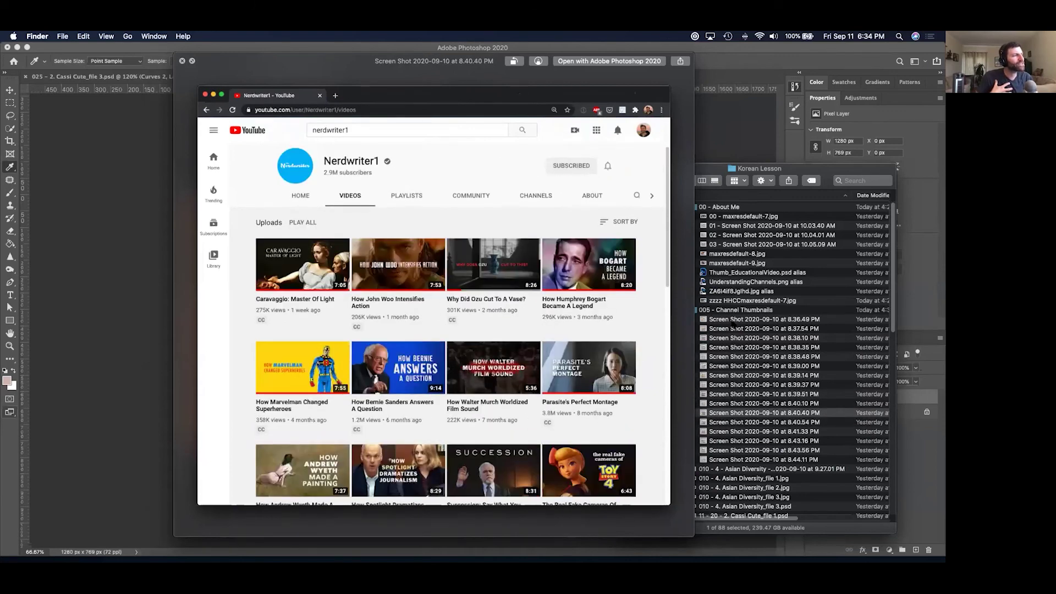
key(Down)
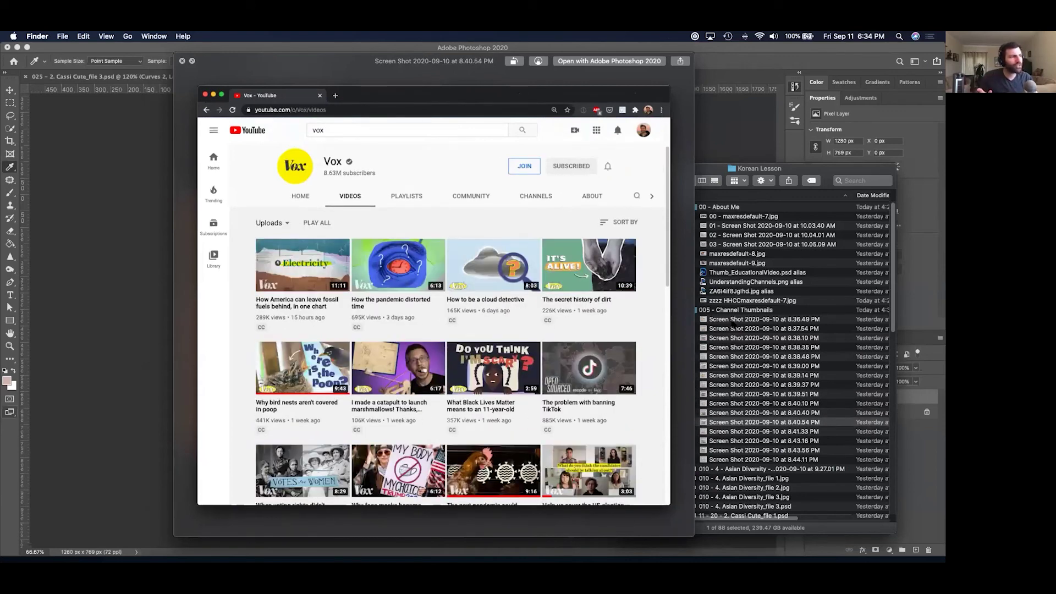
key(Down)
key(Down)
key(Down)
key(Down)
key(Down)
key(Down)
key(Down)
key(Down)
key(Down)
key(Down)
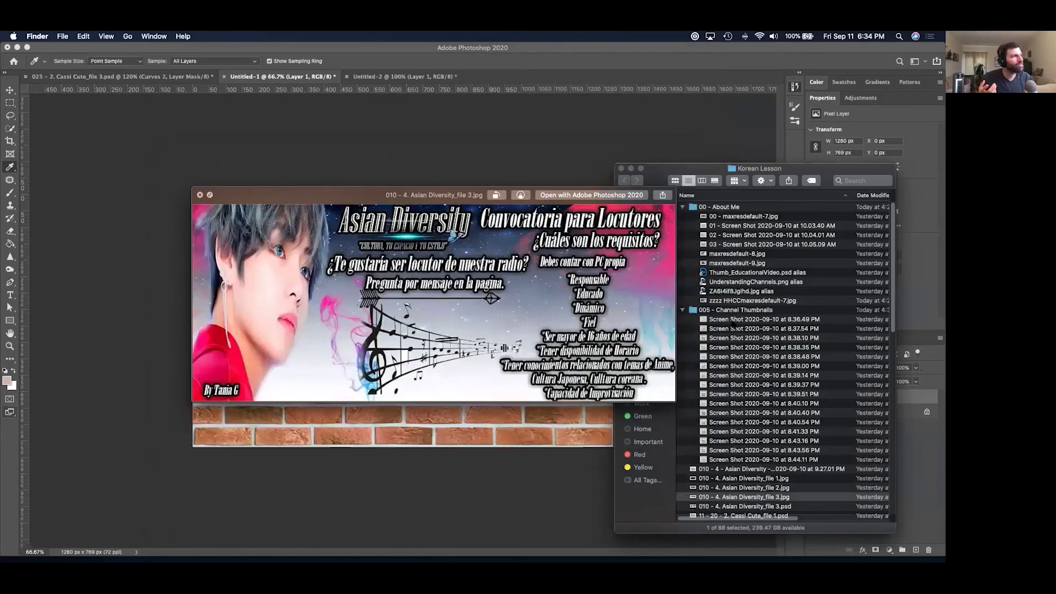
View the 12 - Yidda - Screen Shot of the YIDDA video page, then close the preview.
key(Down)
key(Down)
key(Down)
key(Down)
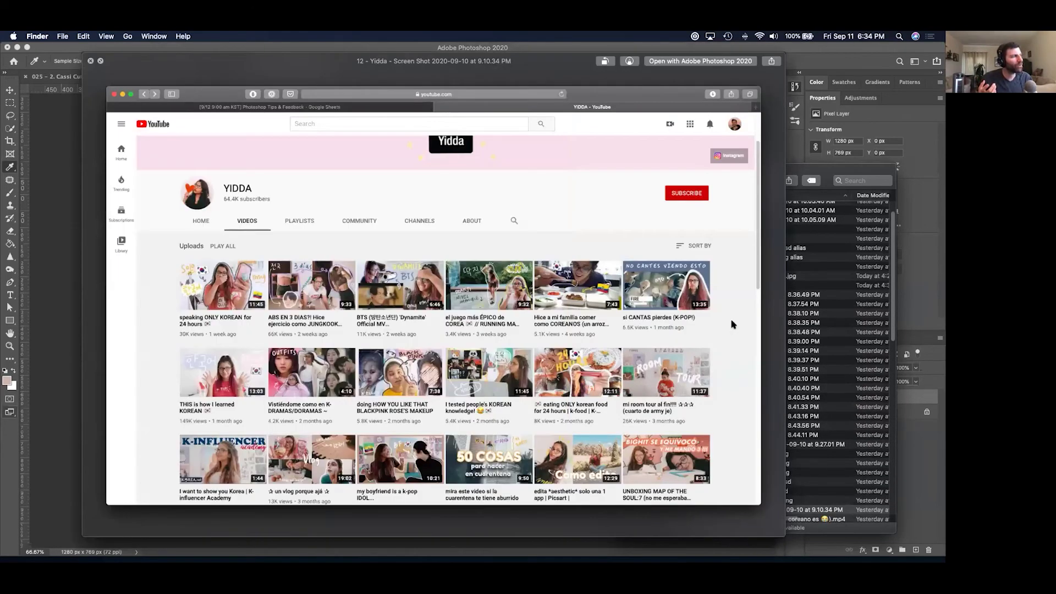
key(Up)
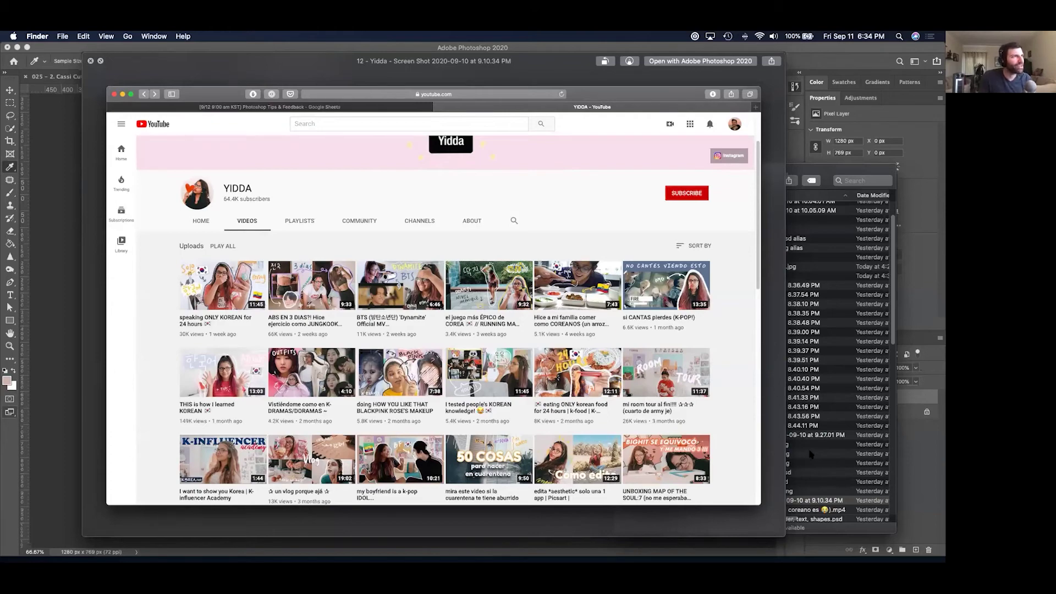
key(space)
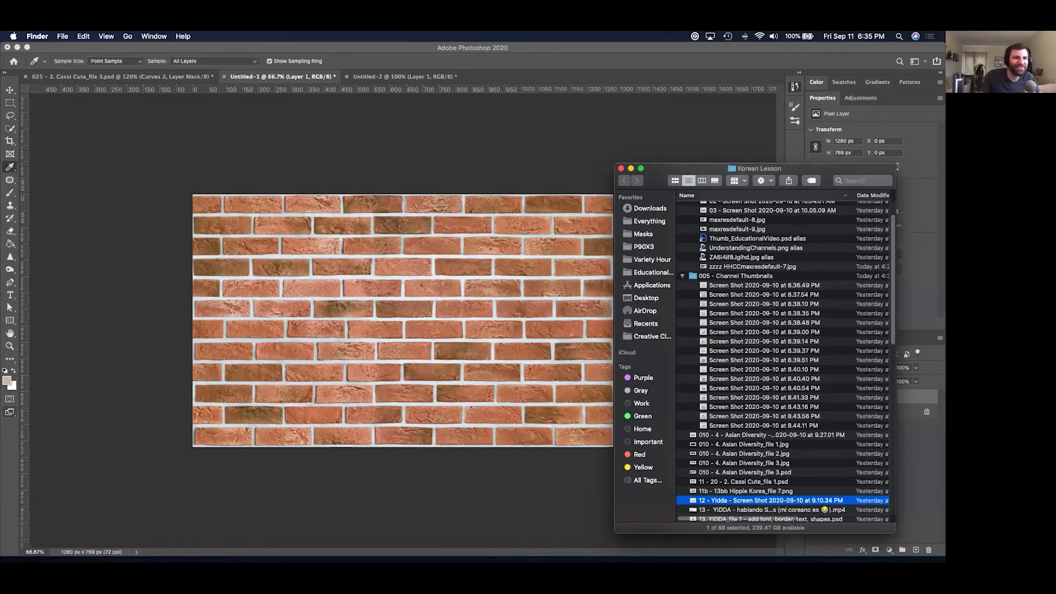
key(super+shift+4)
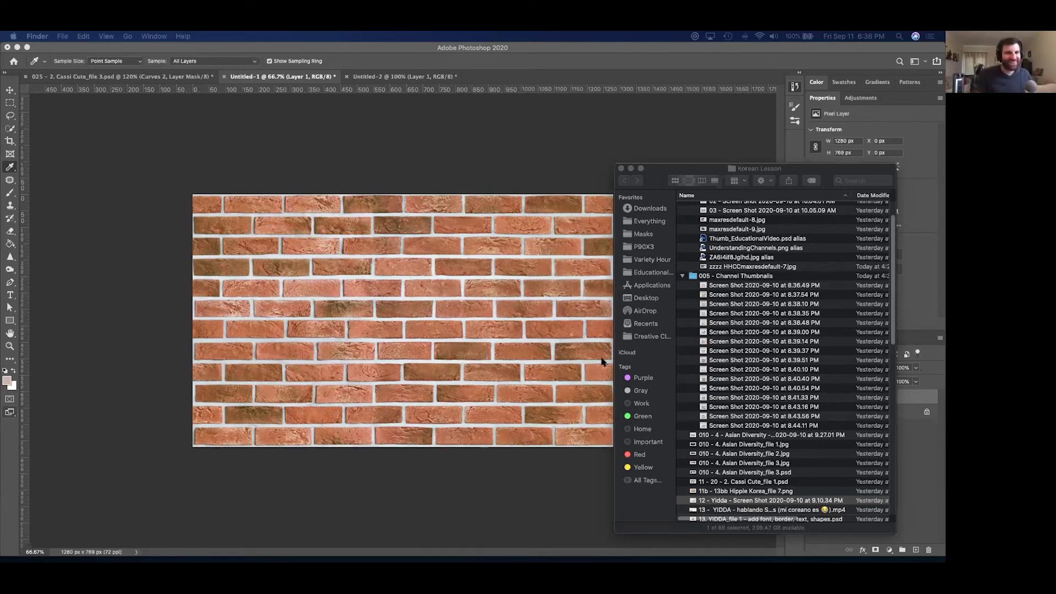
Close the Untitled-1, 025, pattern and Kalara banner documents without saving.
click(398, 175)
key(super+w)
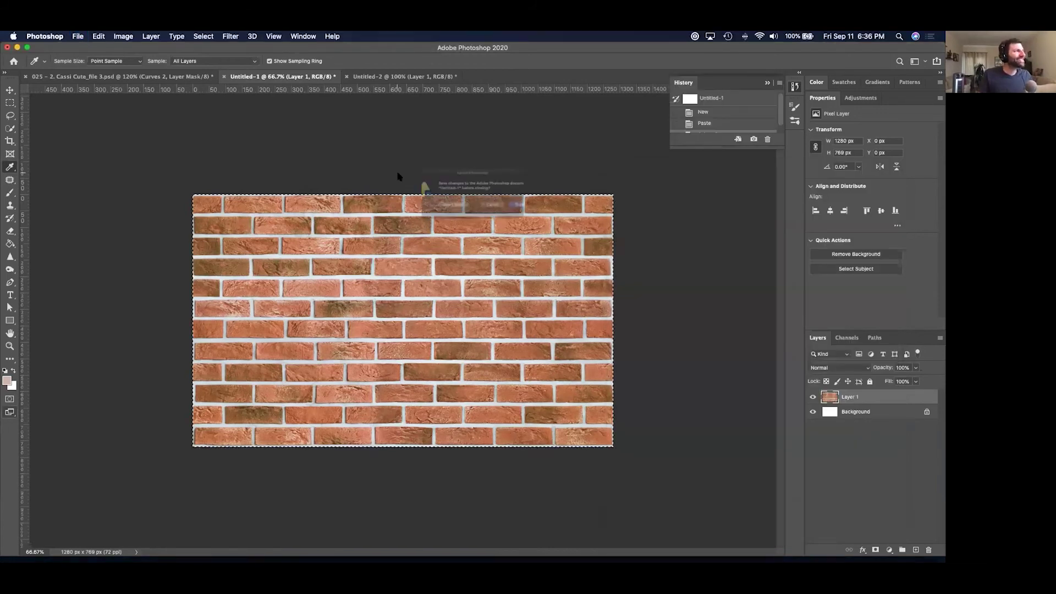
key(super+d)
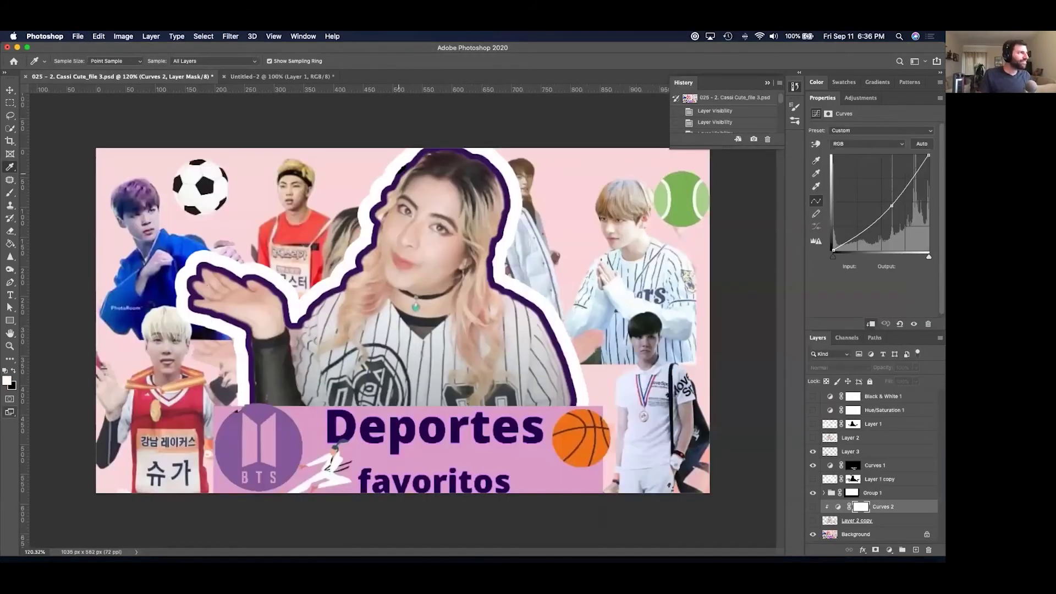
key(super+d)
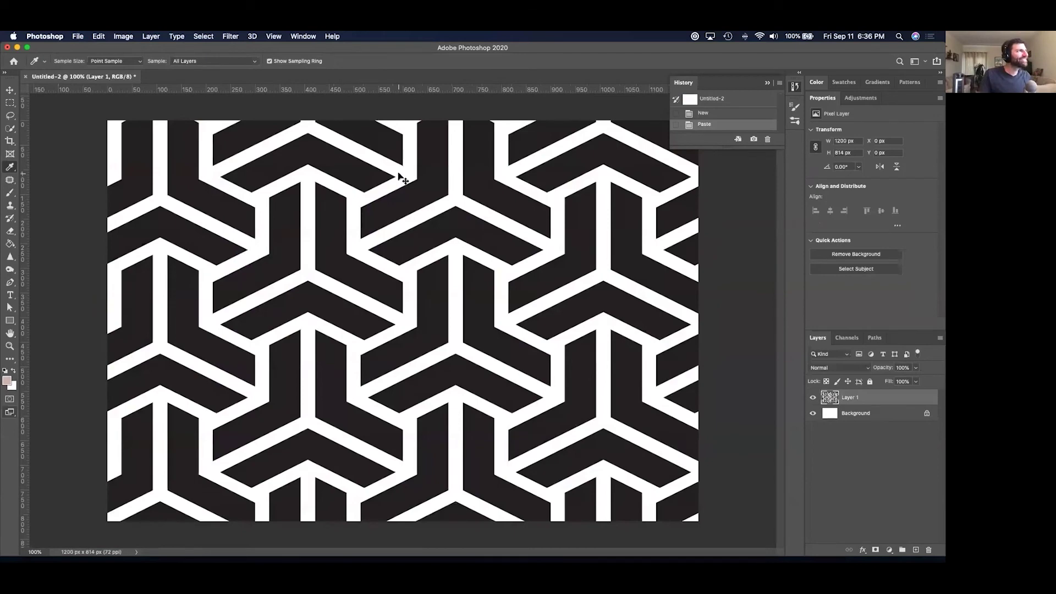
key(super+d)
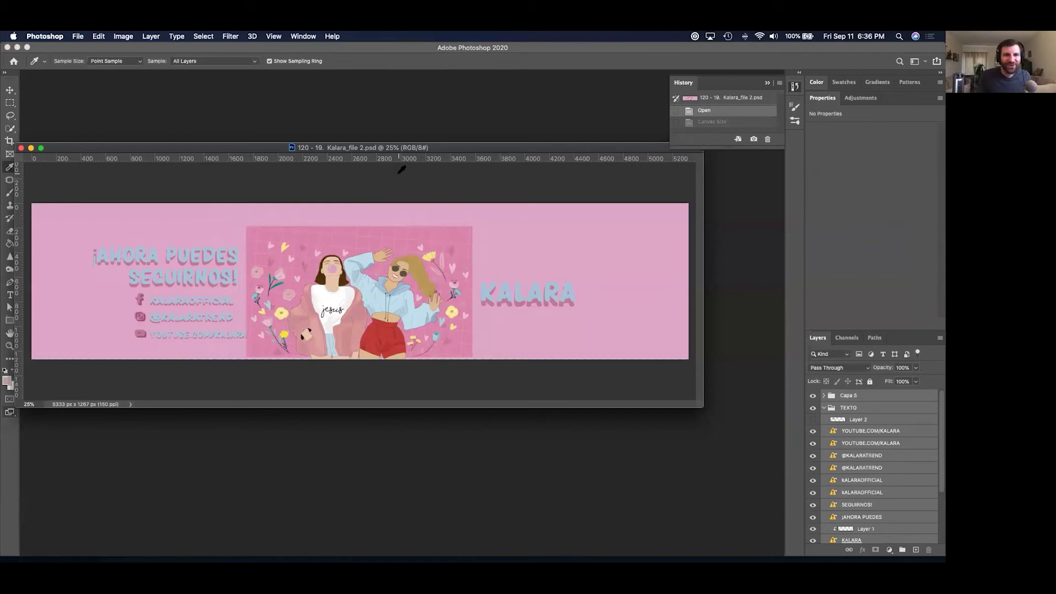
key(super+w)
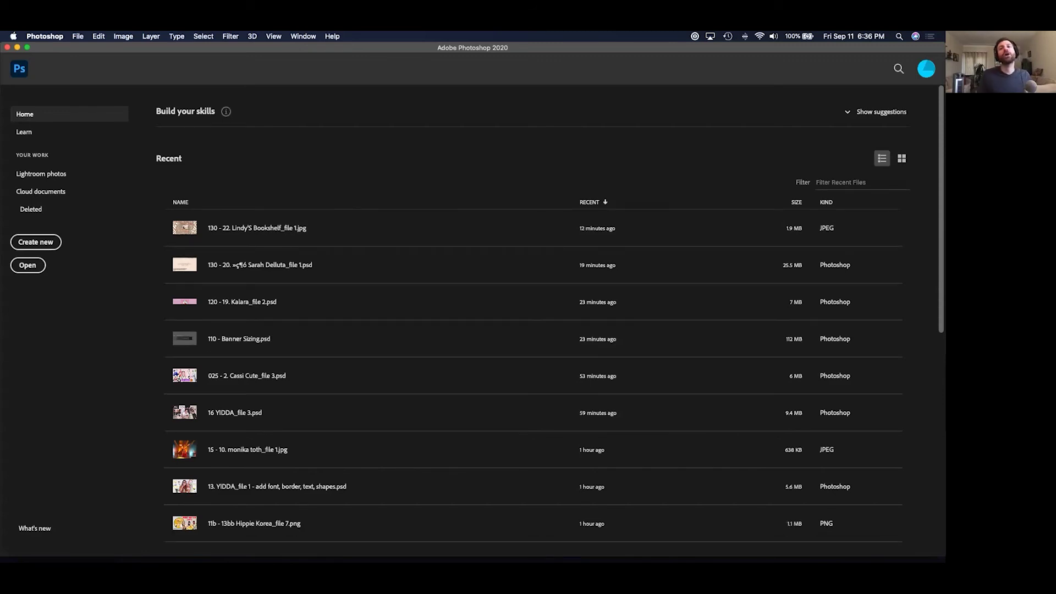
key(super+Tab)
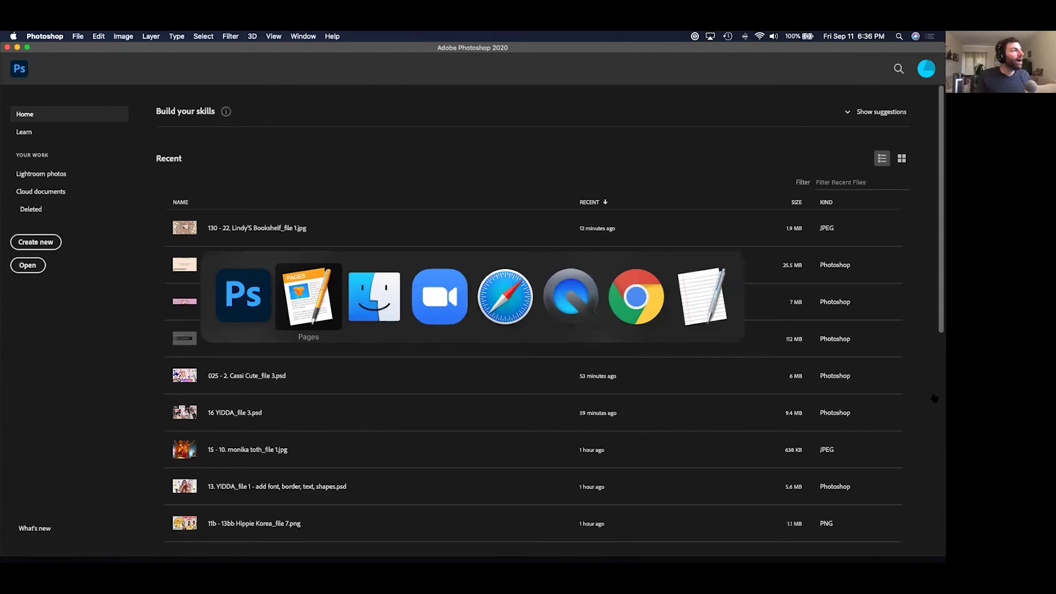
Re-preview the Vox, PewDiePie and Nerdwriter1 channel screenshots, then bring Photoshop Home forward.
key(super+Tab)
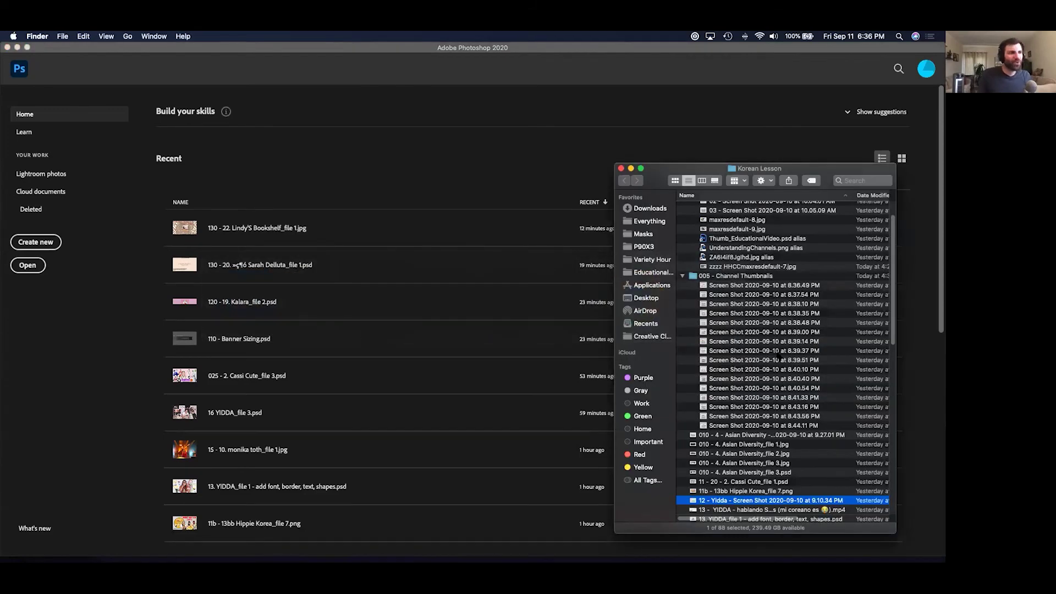
click(776, 352)
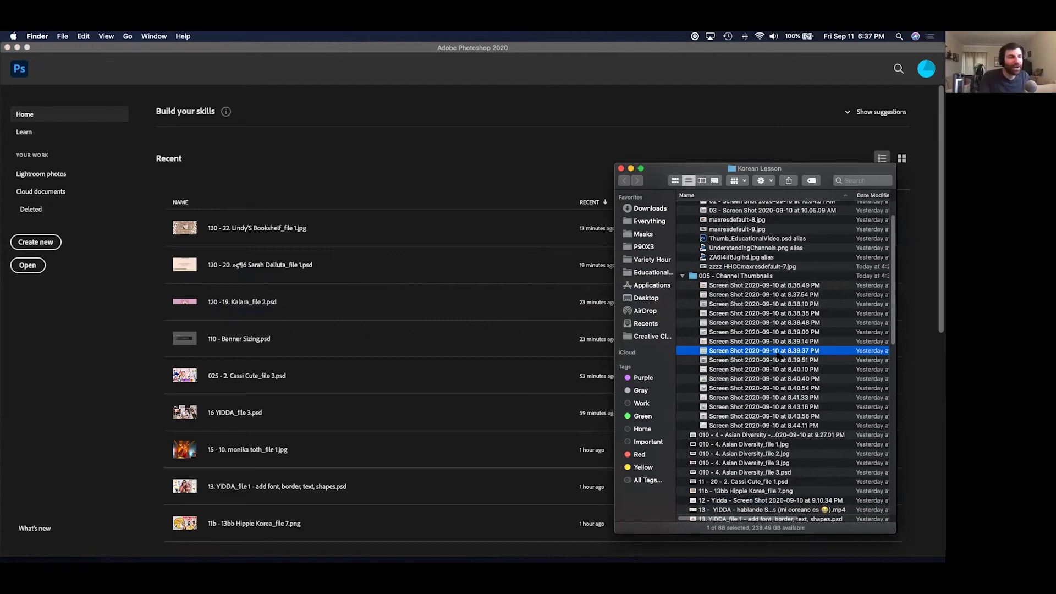
key(Down)
key(Down)
key(Down)
key(Down)
key(space)
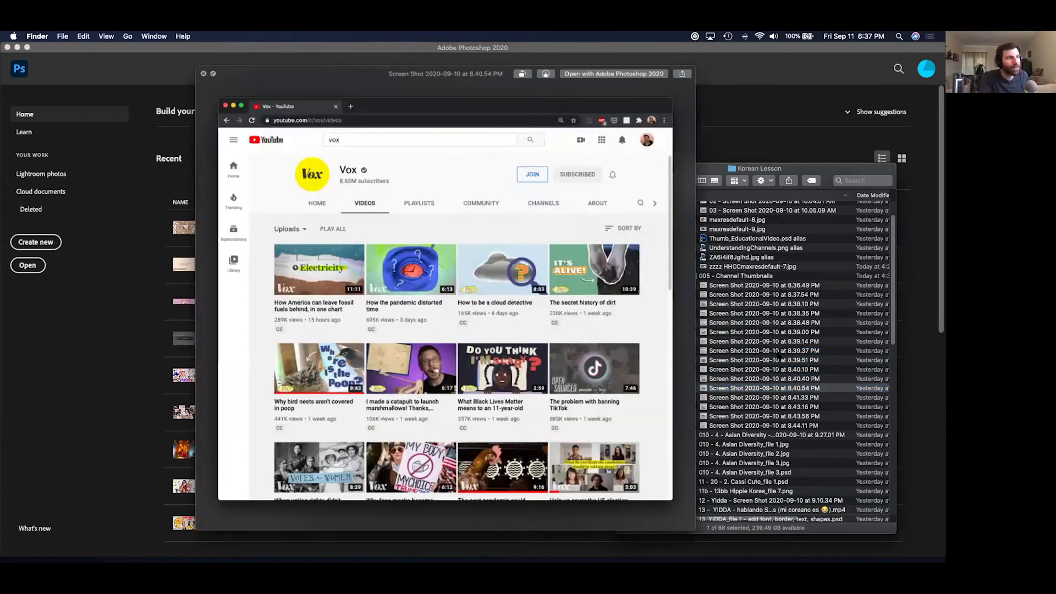
key(Down)
key(Up)
key(Up)
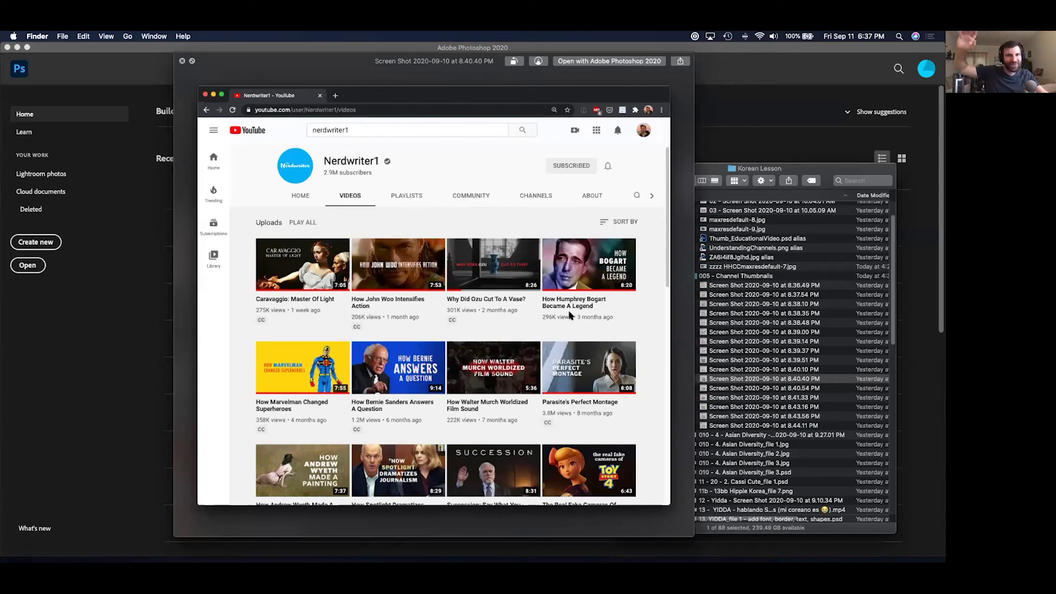
key(space)
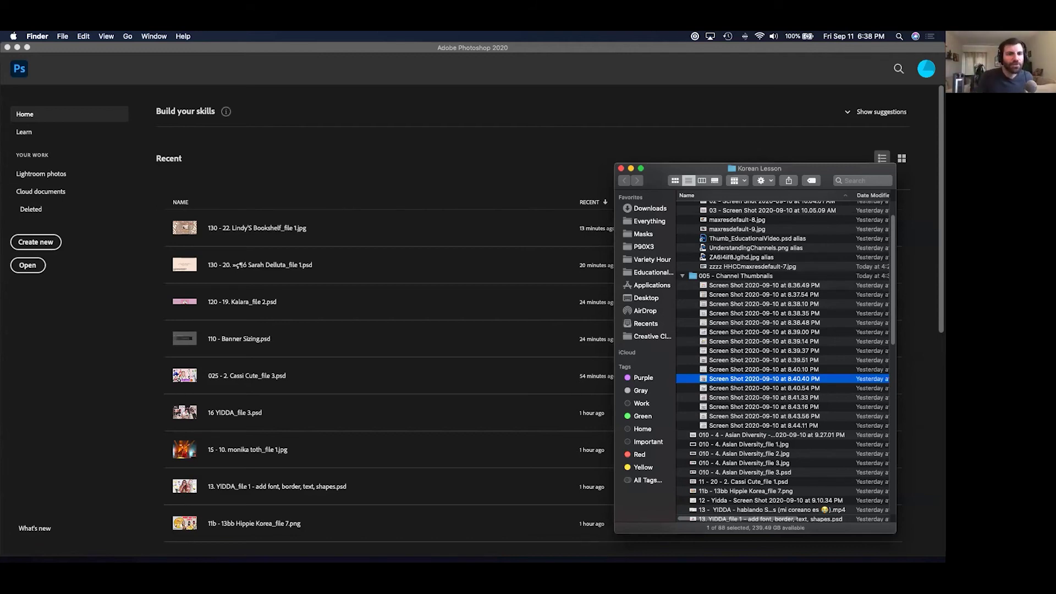
click(273, 211)
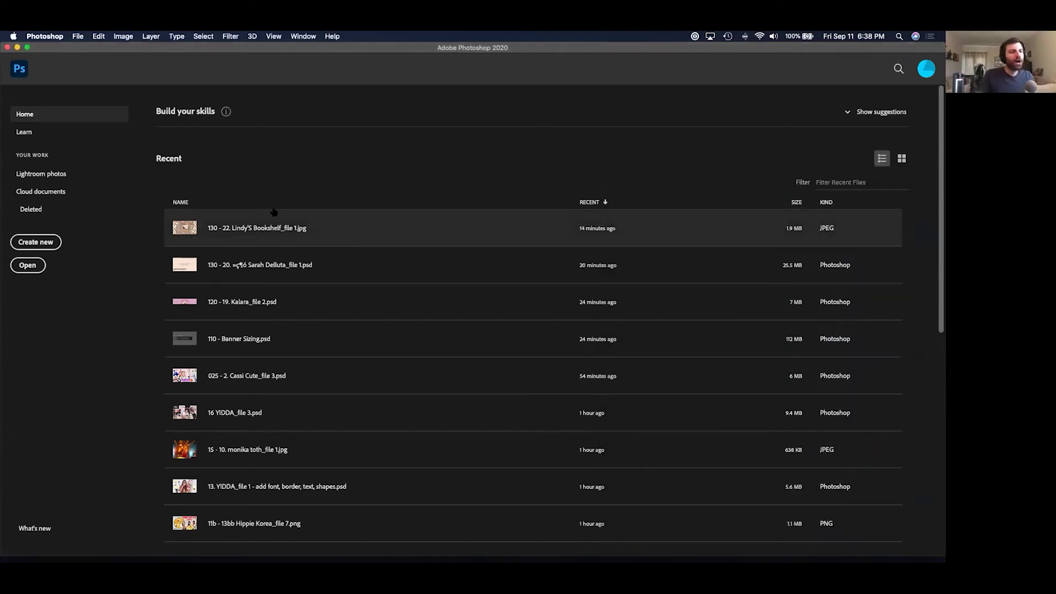
Show the HDV/HDTV 720p preset's 1280 × 720 px, 72 ppi settings, then cancel the dialog.
key(super+n)
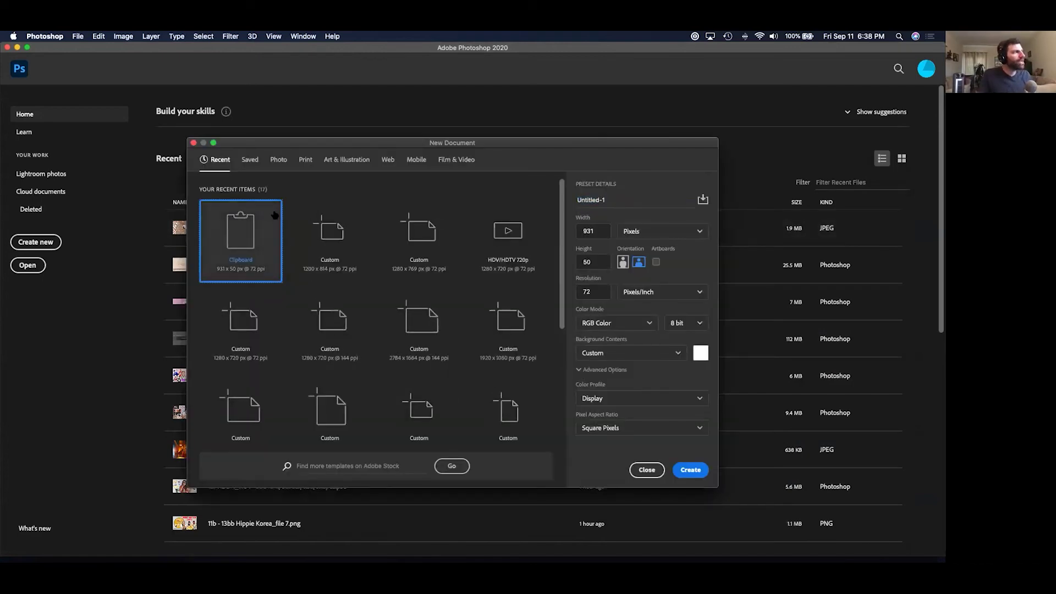
click(440, 167)
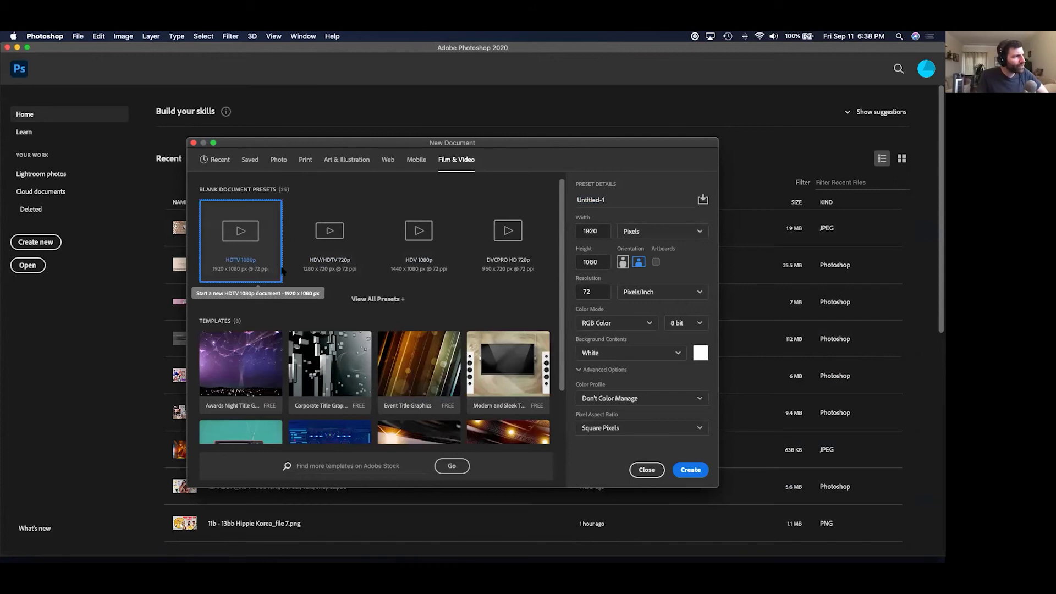
click(332, 260)
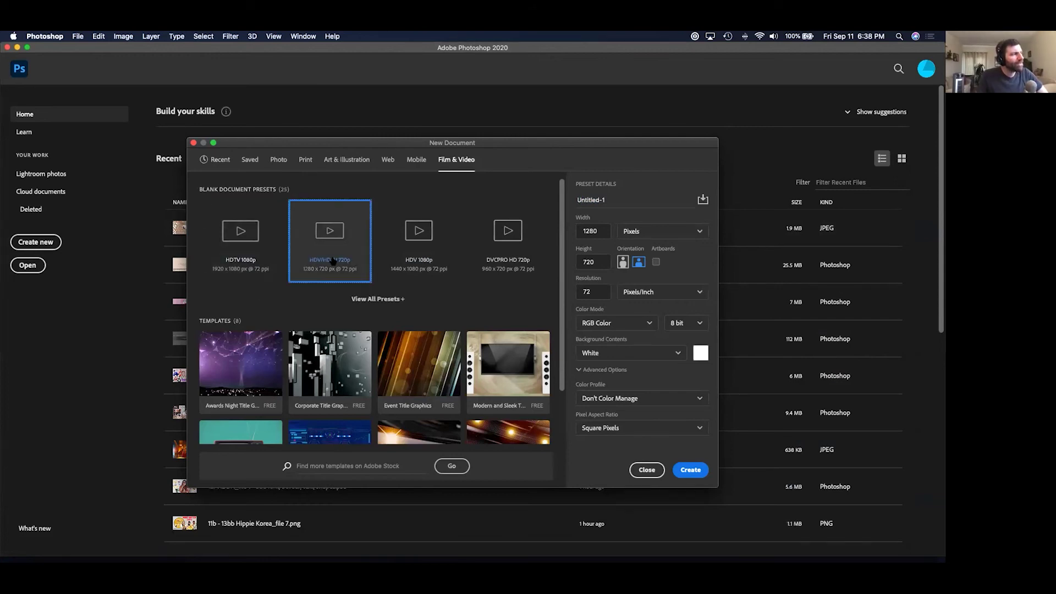
click(583, 292)
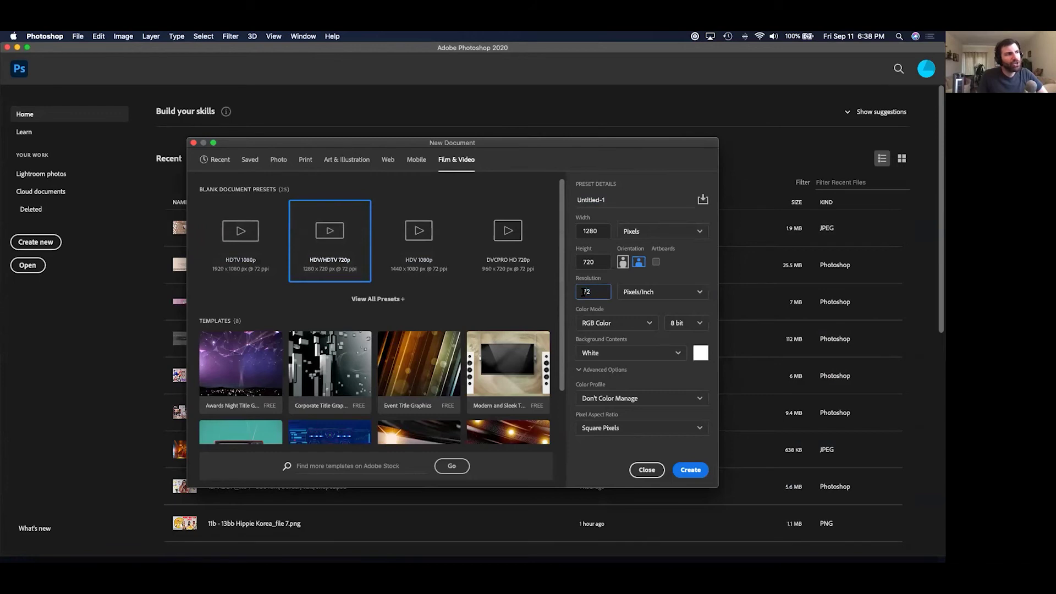
key(Tab)
key(Tab)
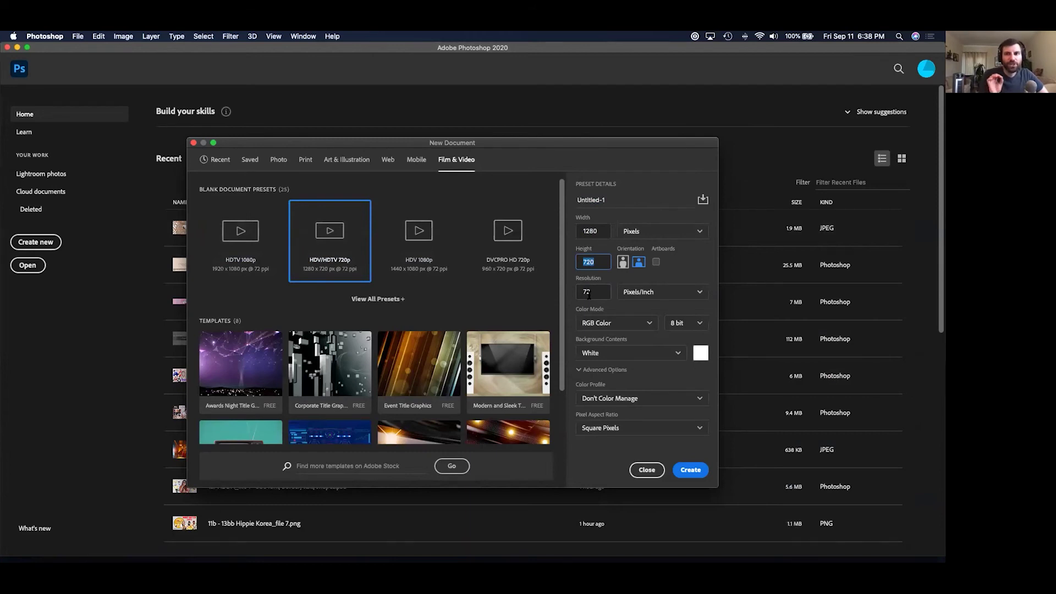
click(597, 231)
click(596, 262)
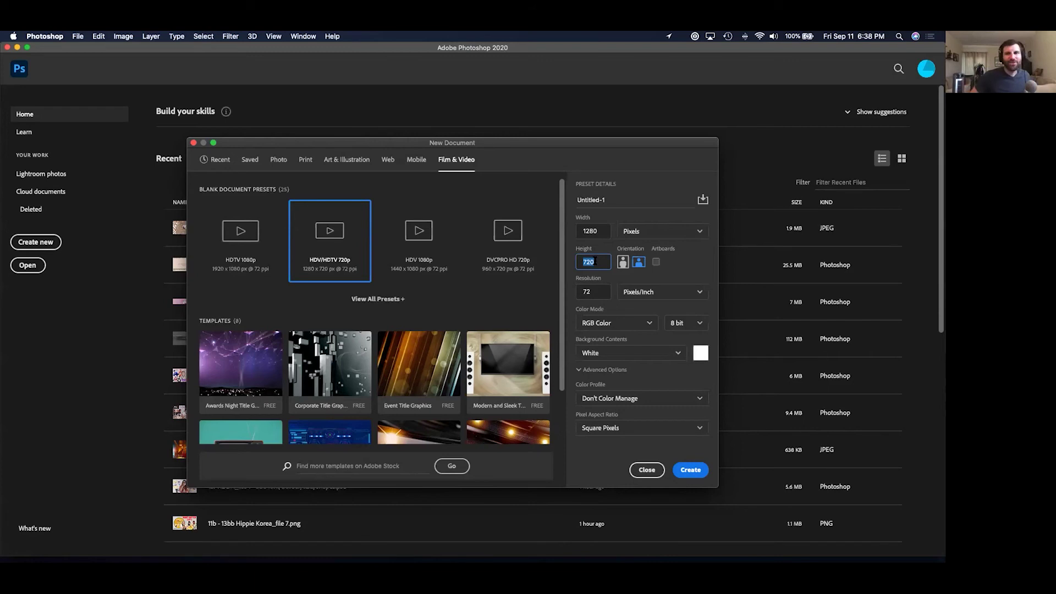
key(Escape)
Search Google in Safari for 'youtube thumbnail generator' and scroll the results.
key(super+Tab)
key(super+Tab)
key(super+Tab)
key(super+Tab)
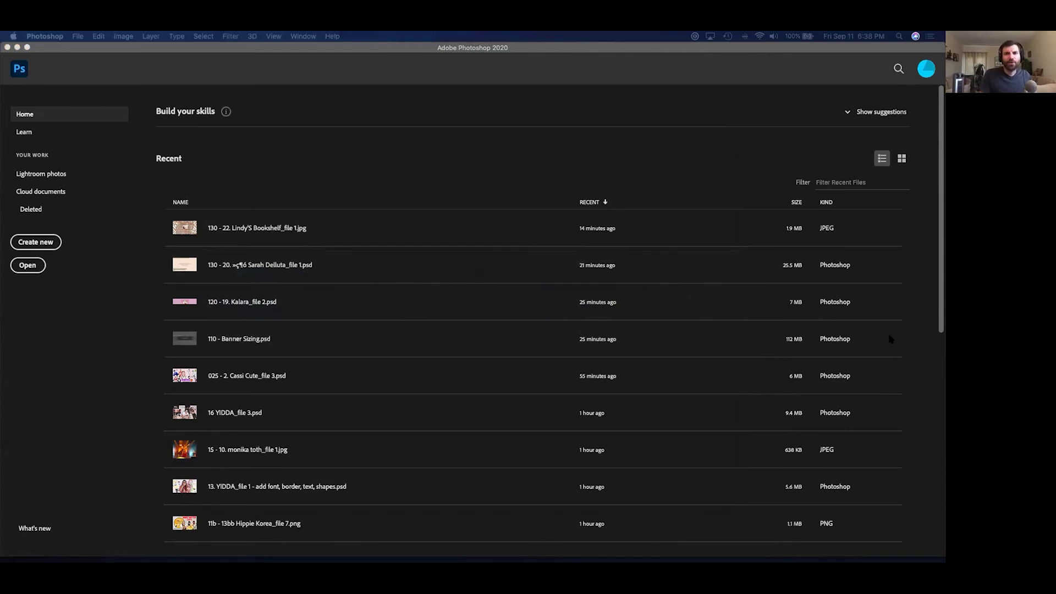
text(youtube t)
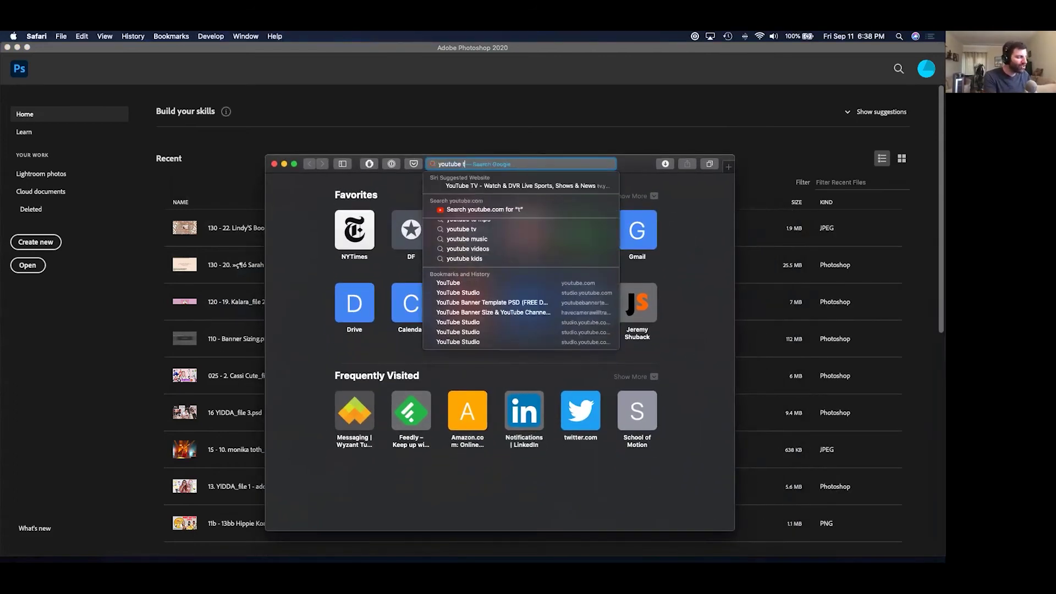
text(humbnail generator)
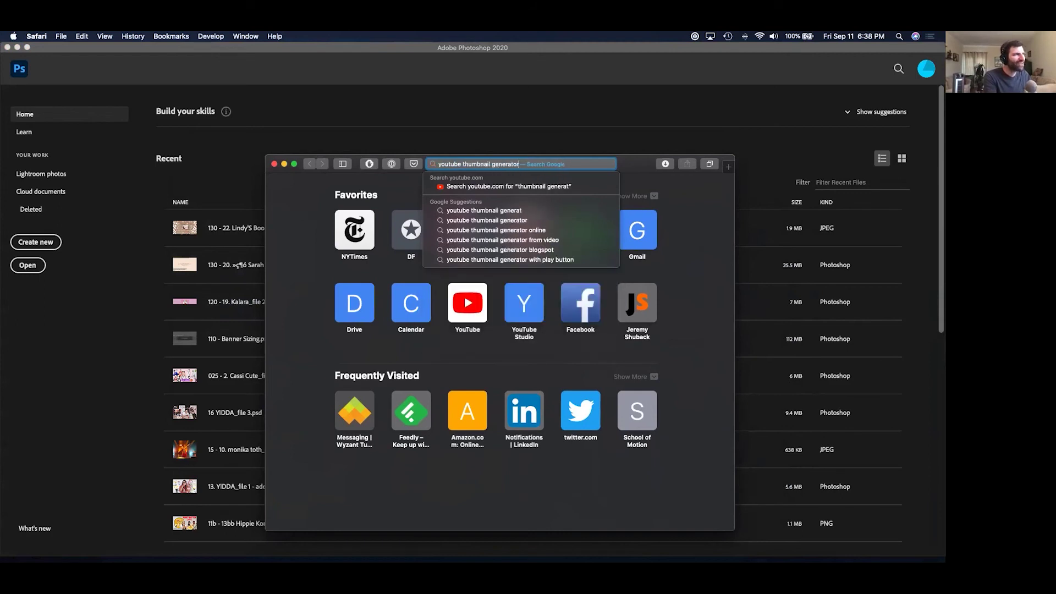
key(Return)
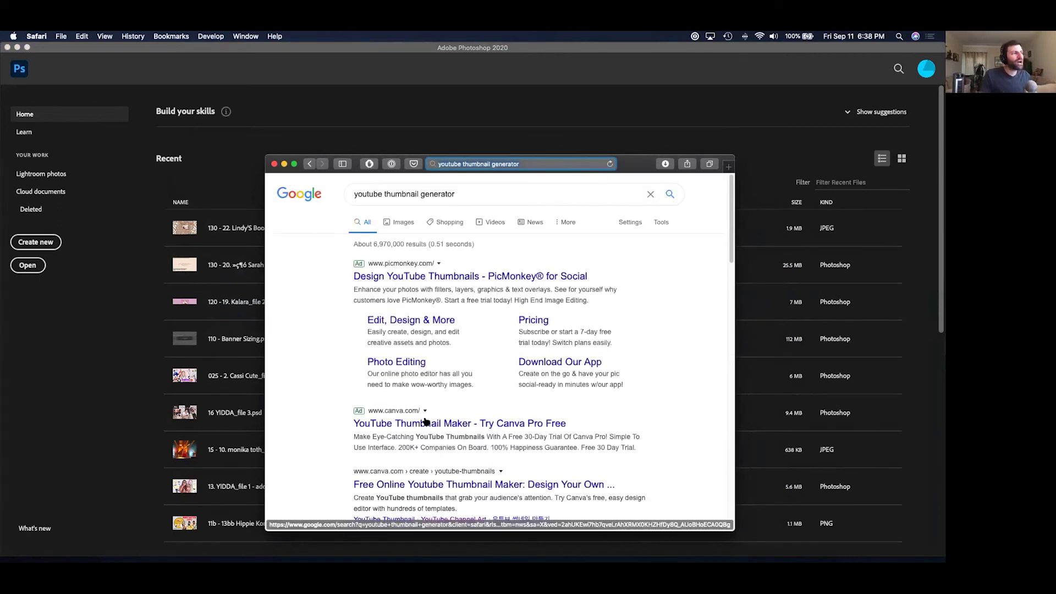
scroll(465, 494, down, 1)
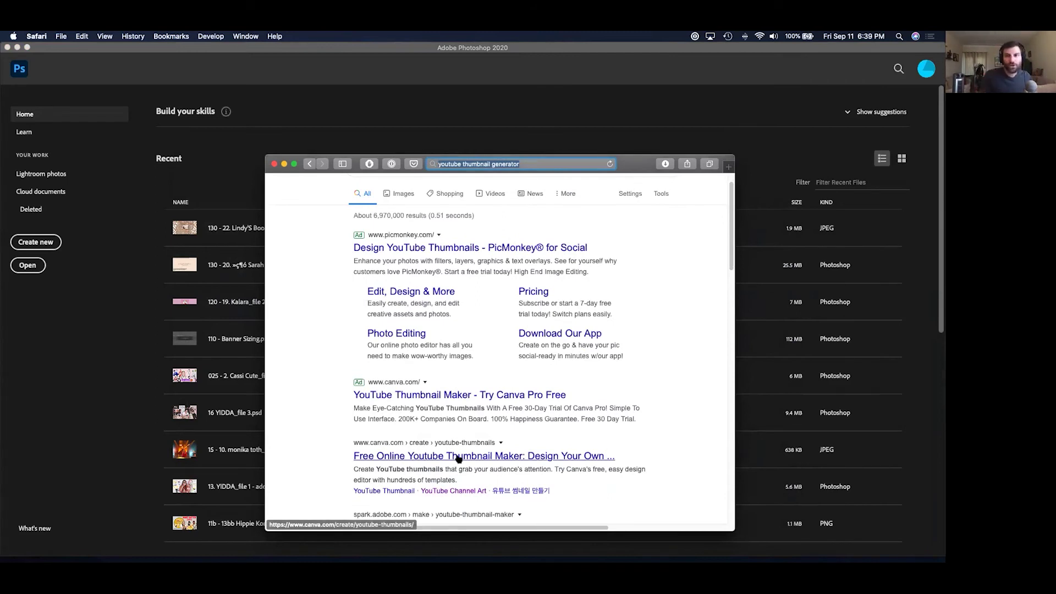
Search 'photoshop cheaper alternative', scroll the results, then close the browser window.
click(541, 163)
drag(541, 164, 418, 150)
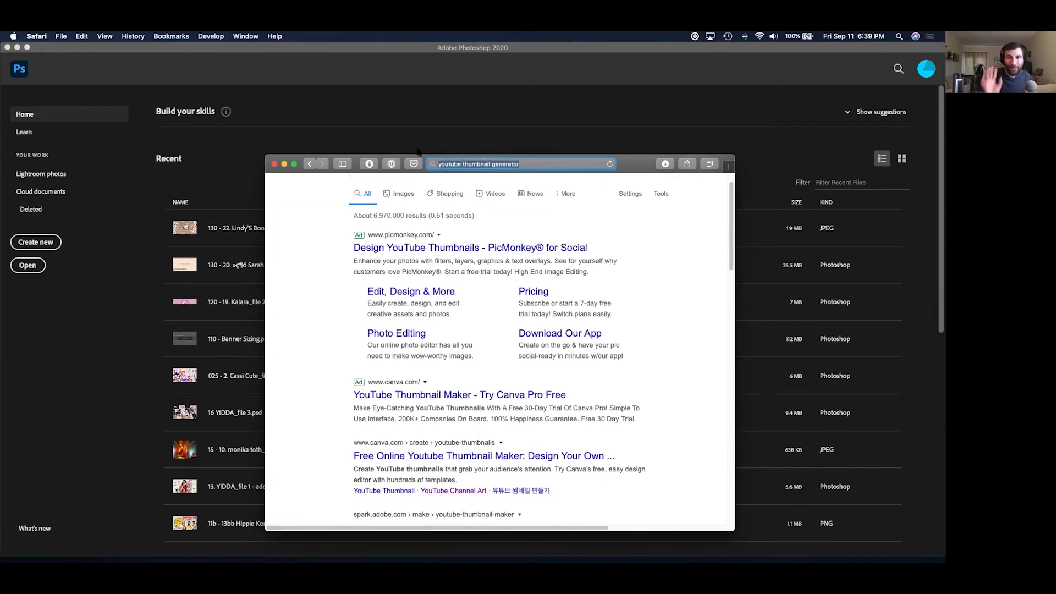
text(p)
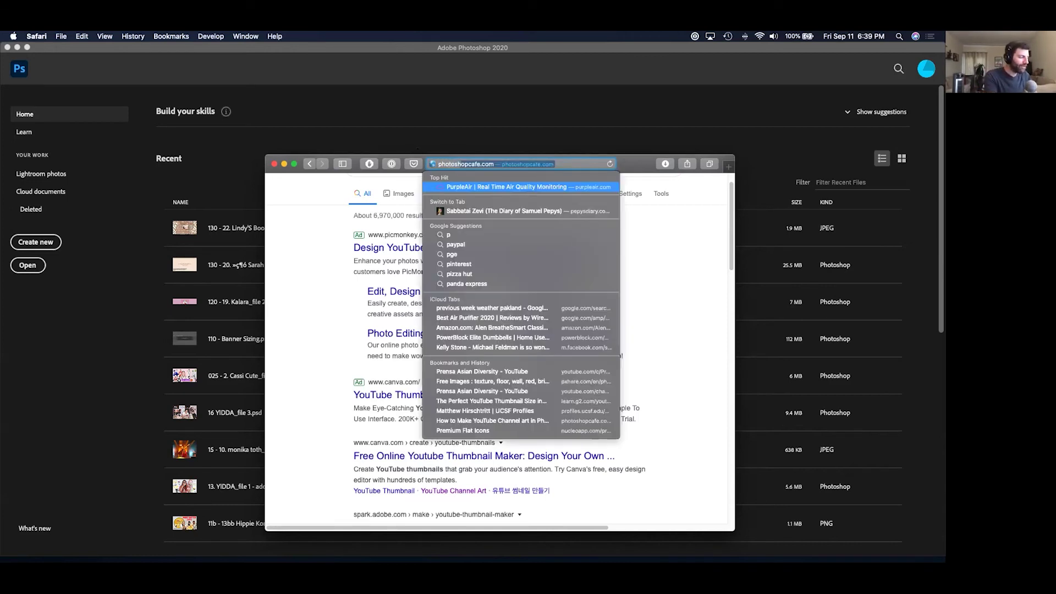
text(hotoshop cheaper alternative)
key(Return)
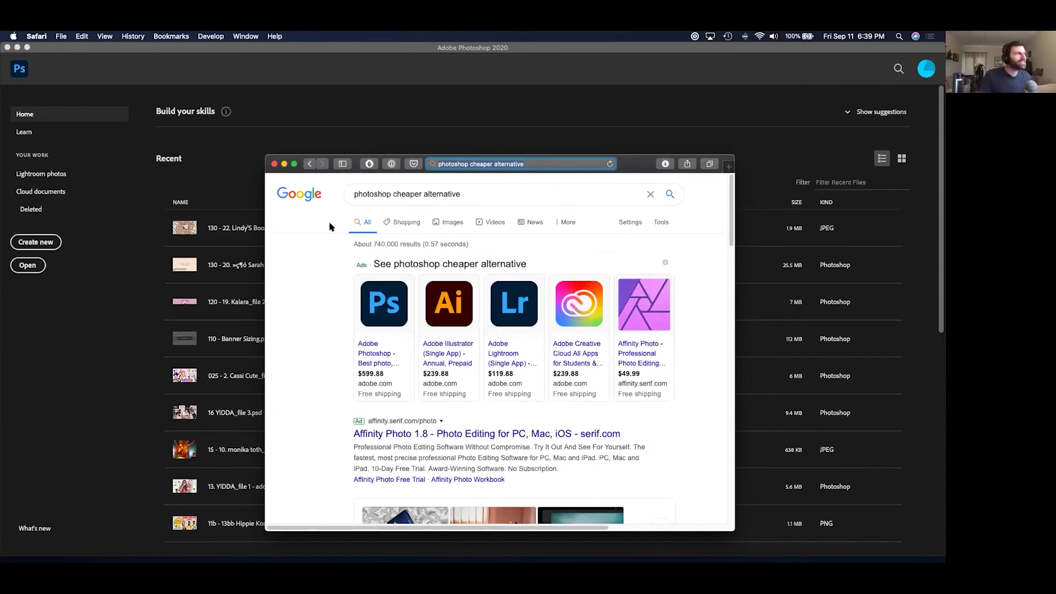
scroll(410, 286, down, 5)
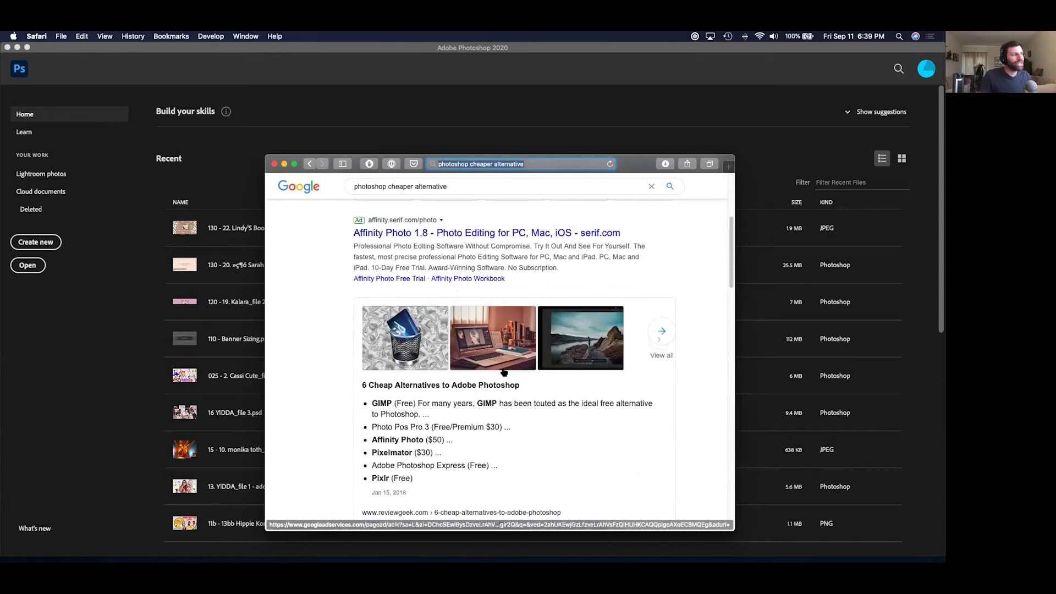
scroll(393, 426, down, 1)
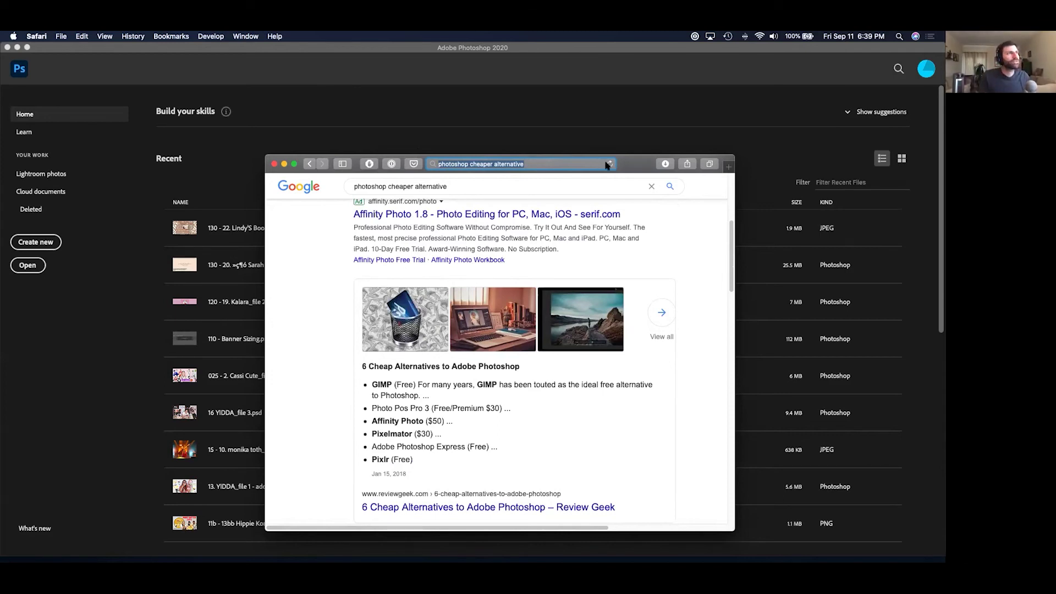
key(super+w)
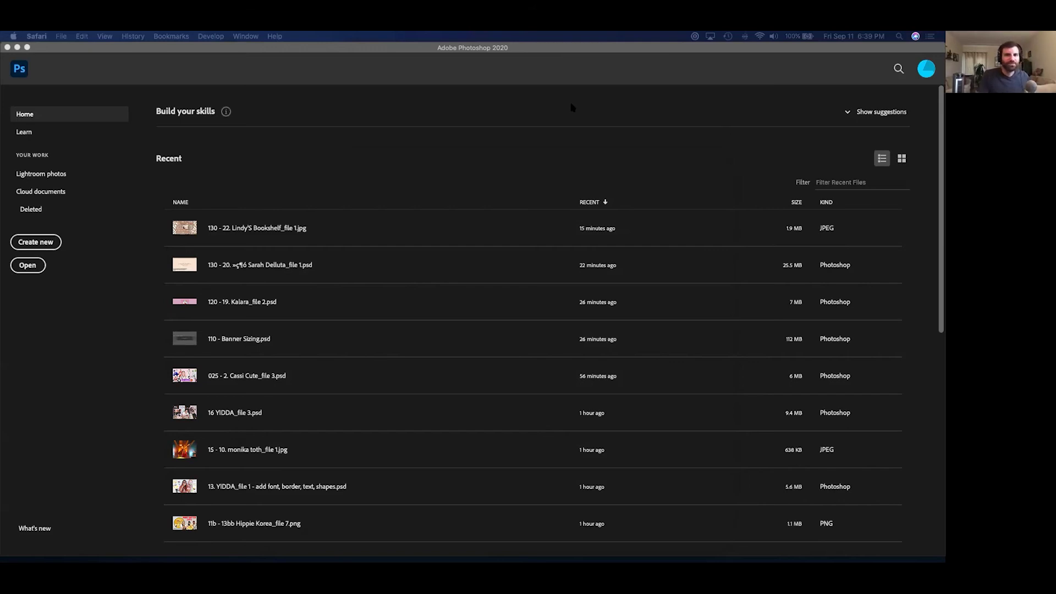
Create a new document from the HDV/HDTV 720p preset at 1280 × 720.
click(553, 89)
key(super+n)
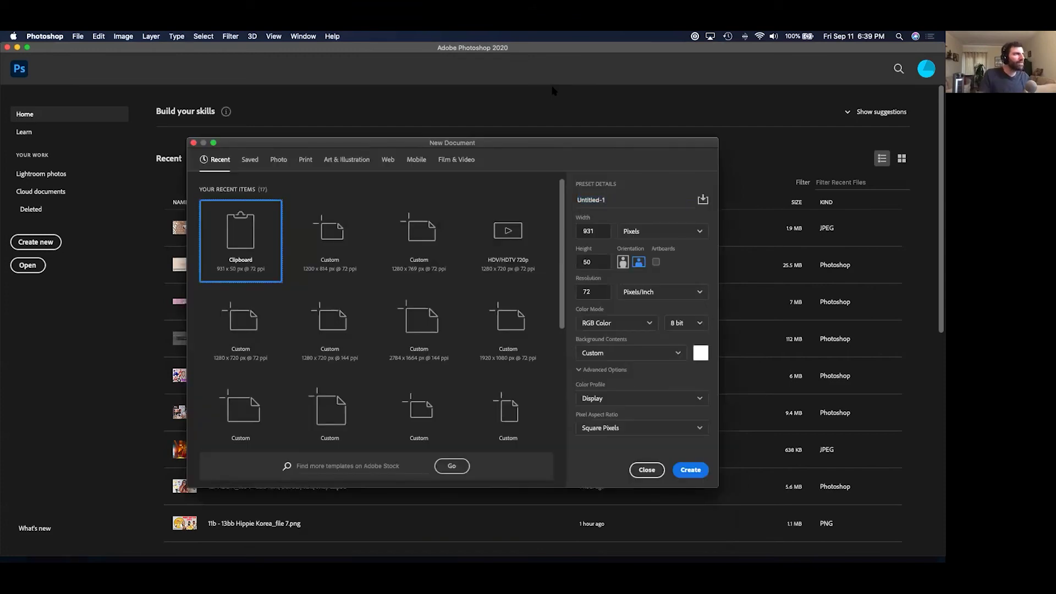
click(457, 161)
click(325, 242)
click(690, 470)
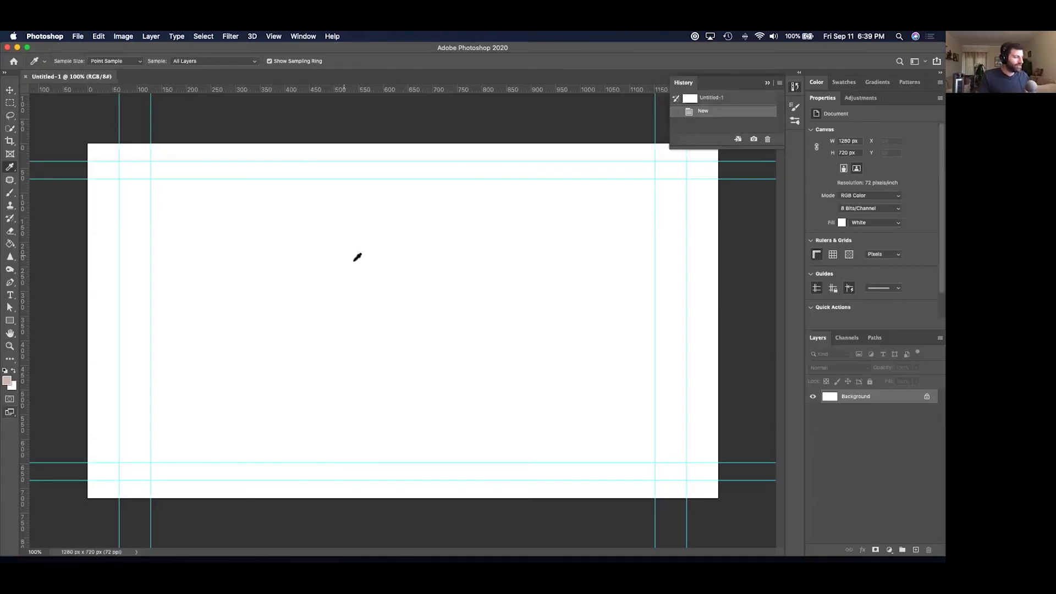
Add a 'Thumbnail!' text layer, scale it up across the canvas, and reposition it.
key(t)
click(270, 208)
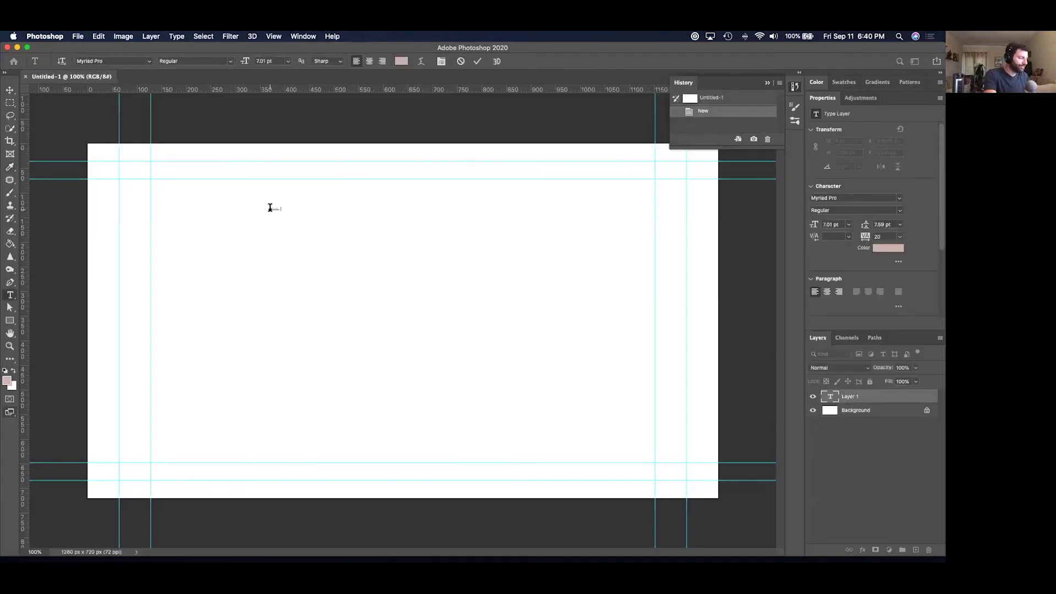
text(Thumbnail!)
key(super+t)
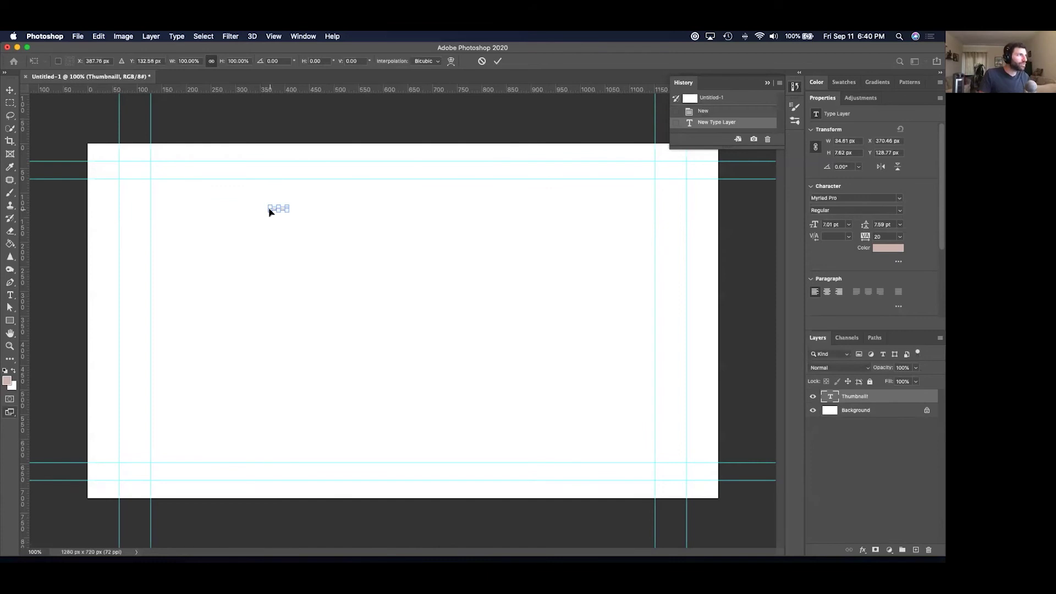
drag(288, 205, 623, 141)
key(Return)
key(v)
drag(495, 198, 476, 254)
key(super+Tab)
key(super+Tab)
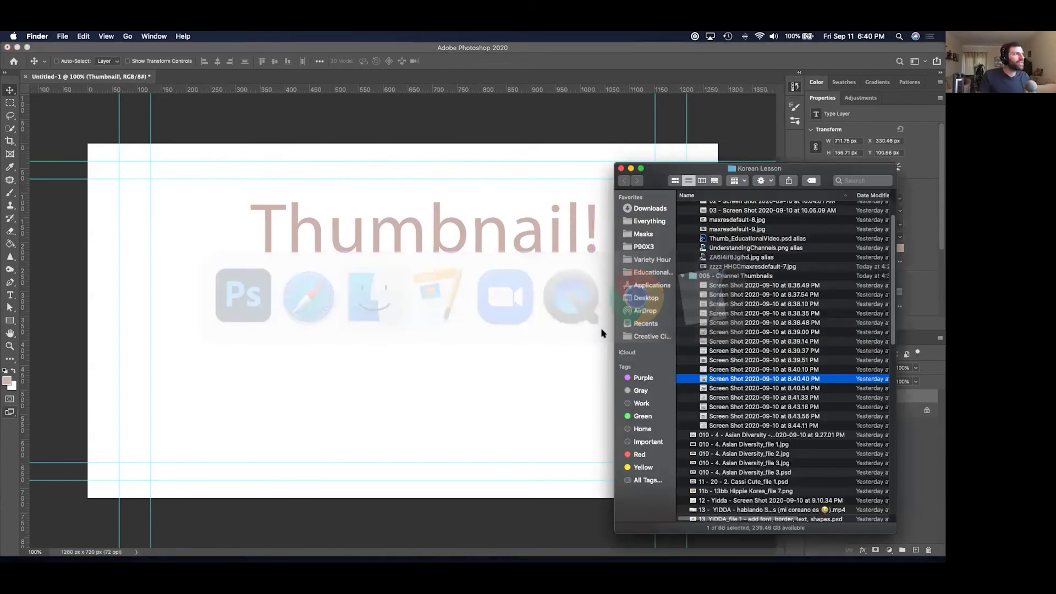
Preview earlier thumbnails and open 11b - 13bb Hippie Korea_file 7.png in Photoshop.
click(759, 463)
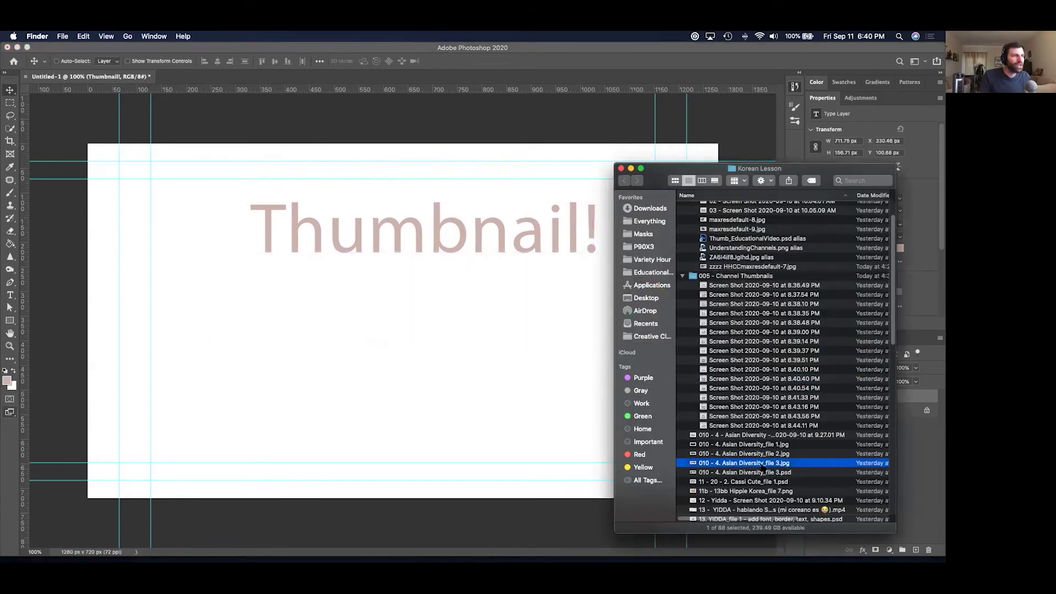
key(space)
key(Down)
key(Down)
key(Down)
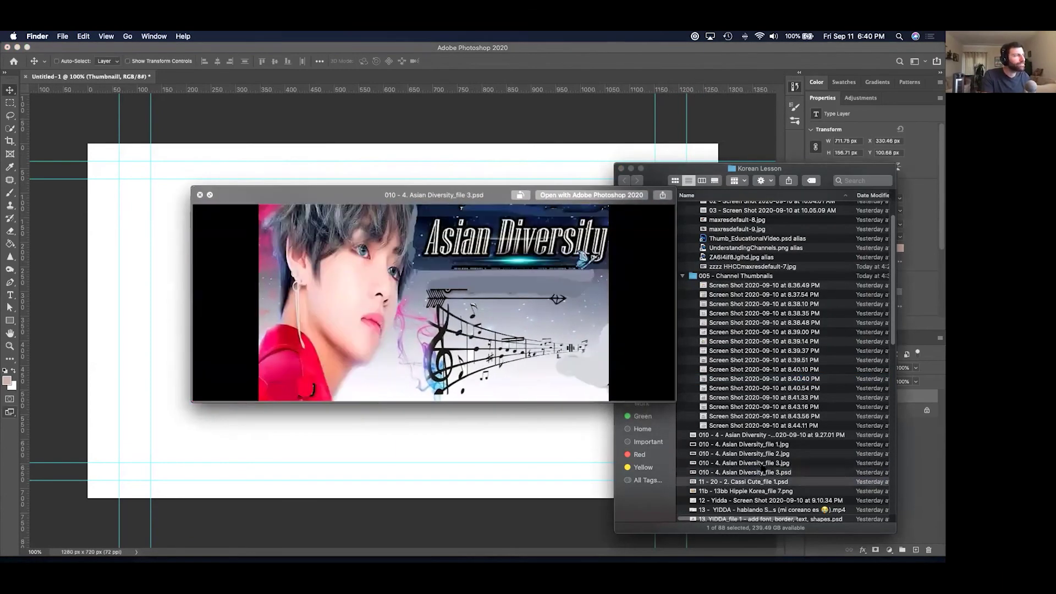
key(Down)
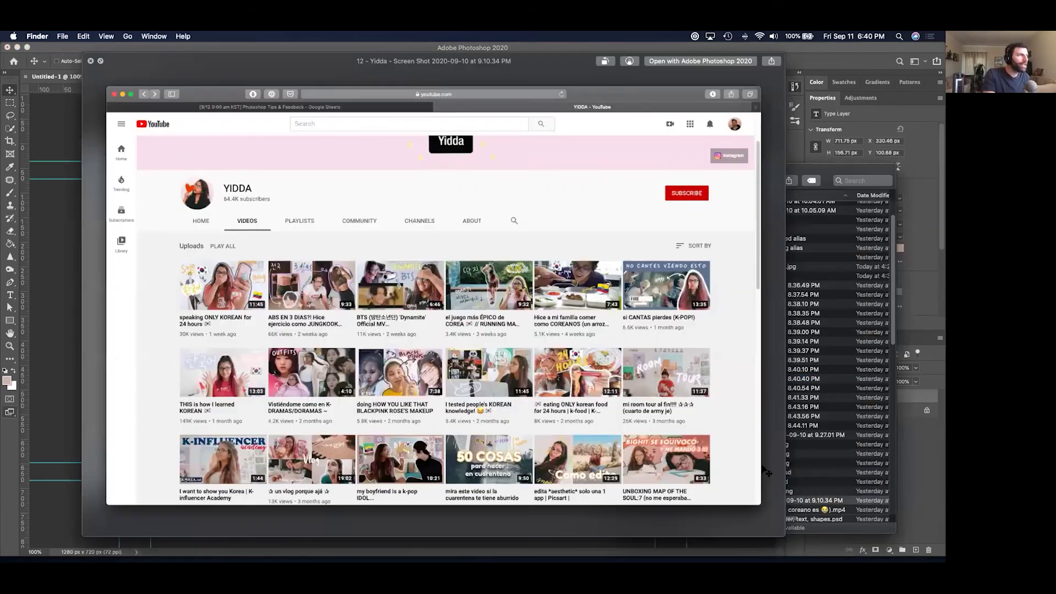
key(Up)
key(space)
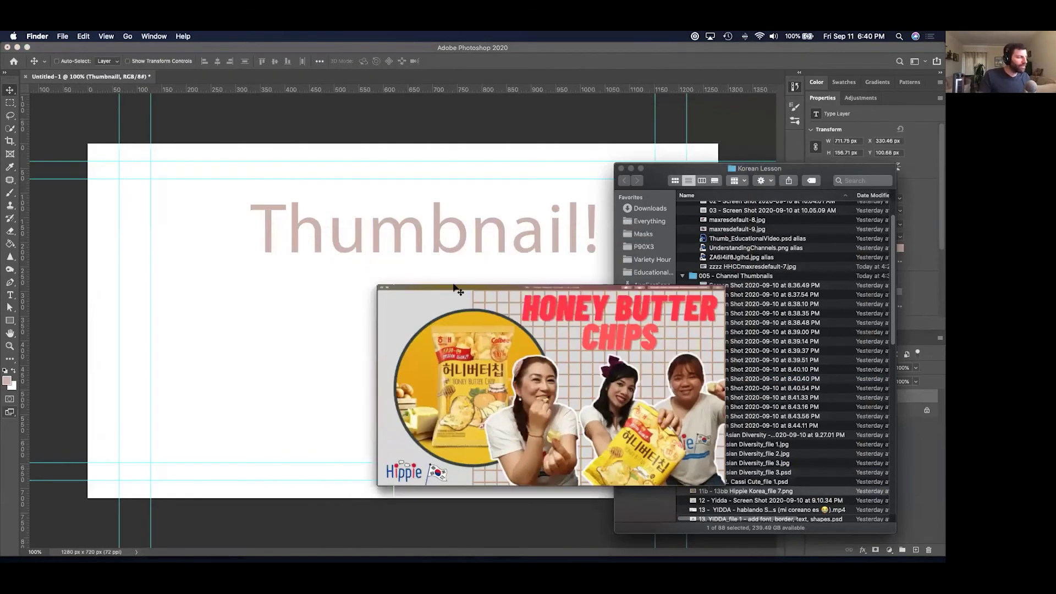
key(super+o)
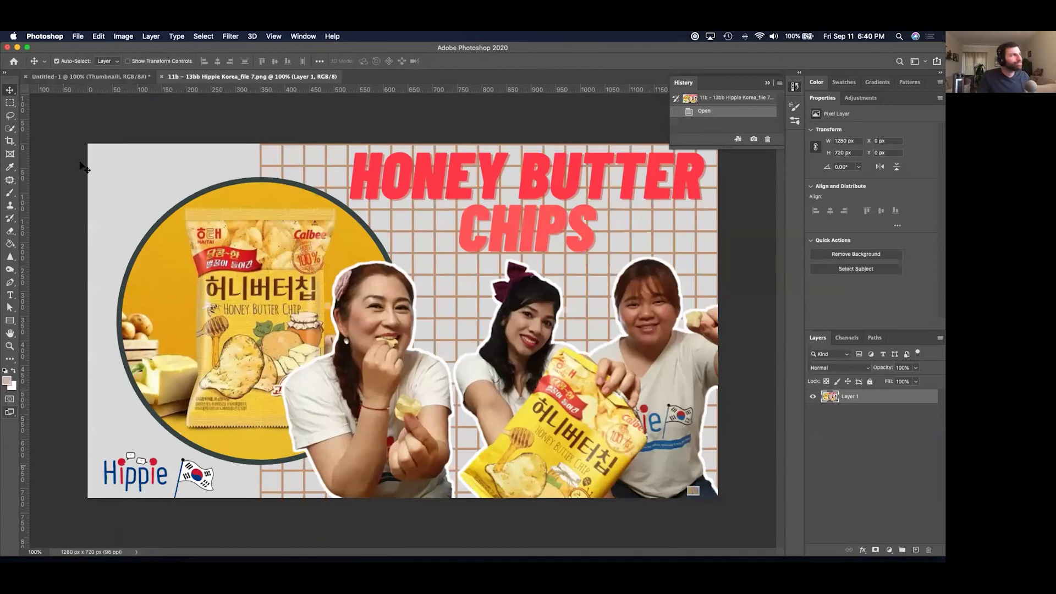
click(77, 36)
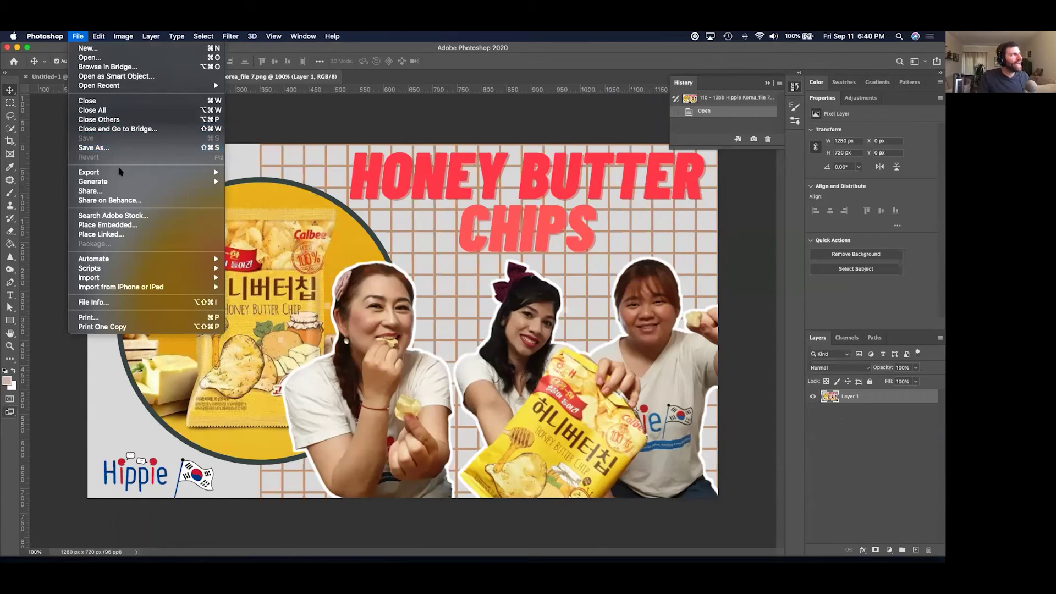
mouse_move(121, 171)
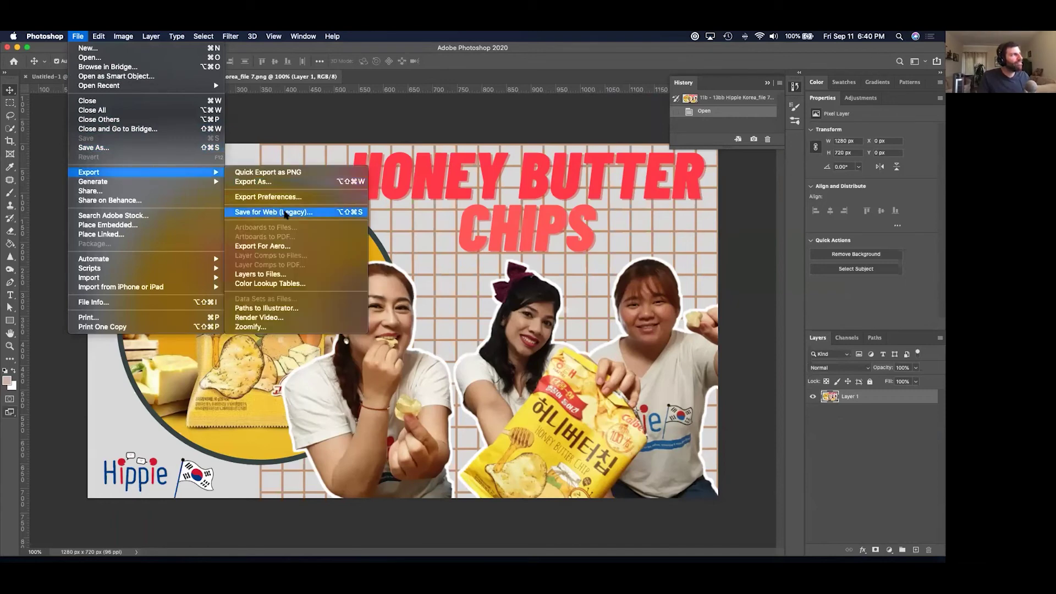
Compare the PNG and JPG formats in the Export As dialog, then cancel it.
click(286, 182)
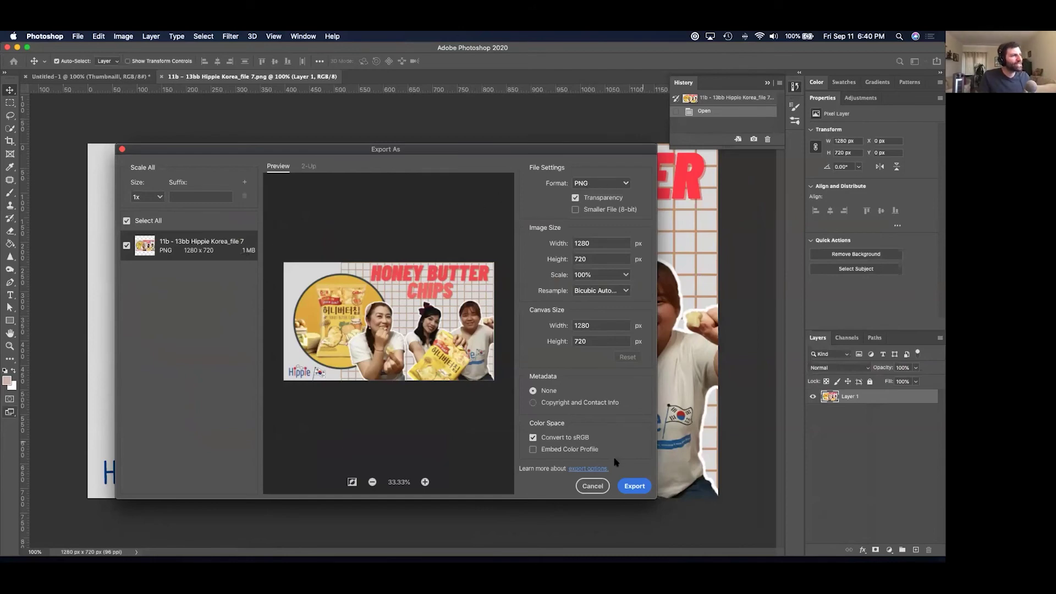
click(593, 486)
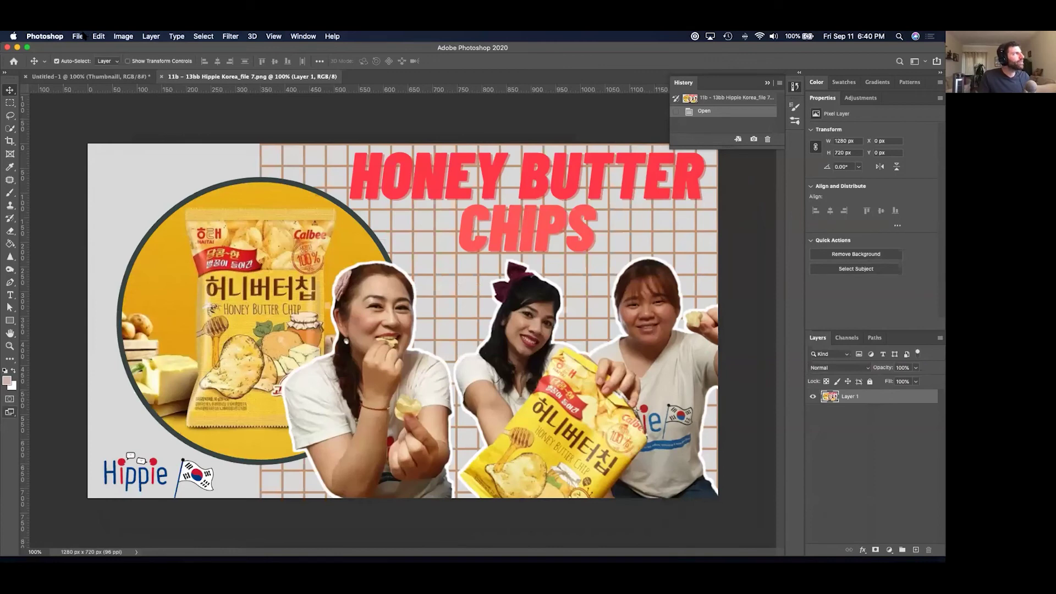
click(78, 36)
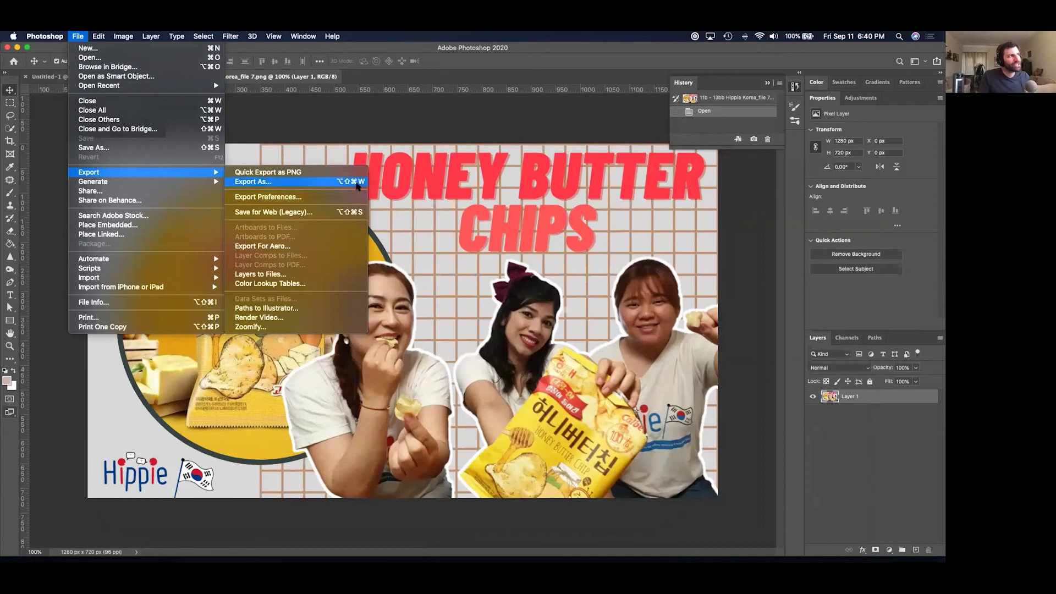
click(296, 186)
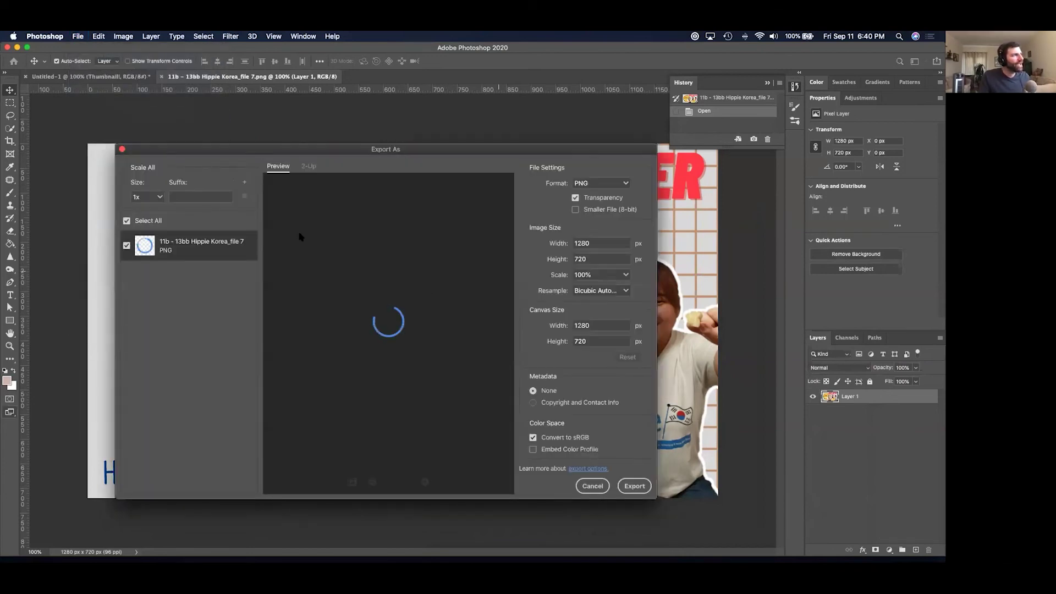
click(602, 184)
click(599, 210)
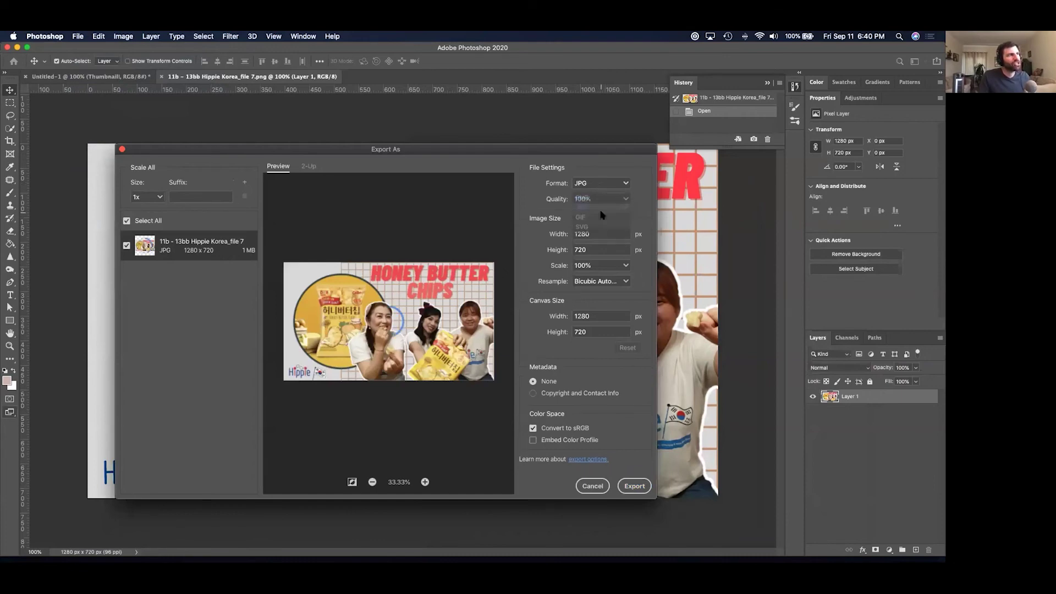
click(599, 188)
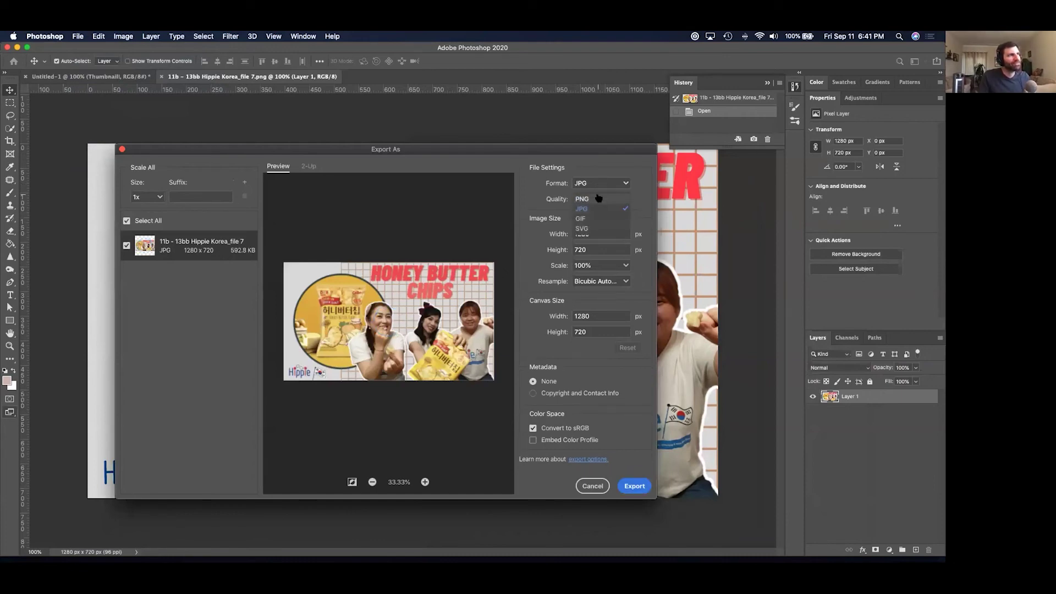
click(598, 196)
click(598, 185)
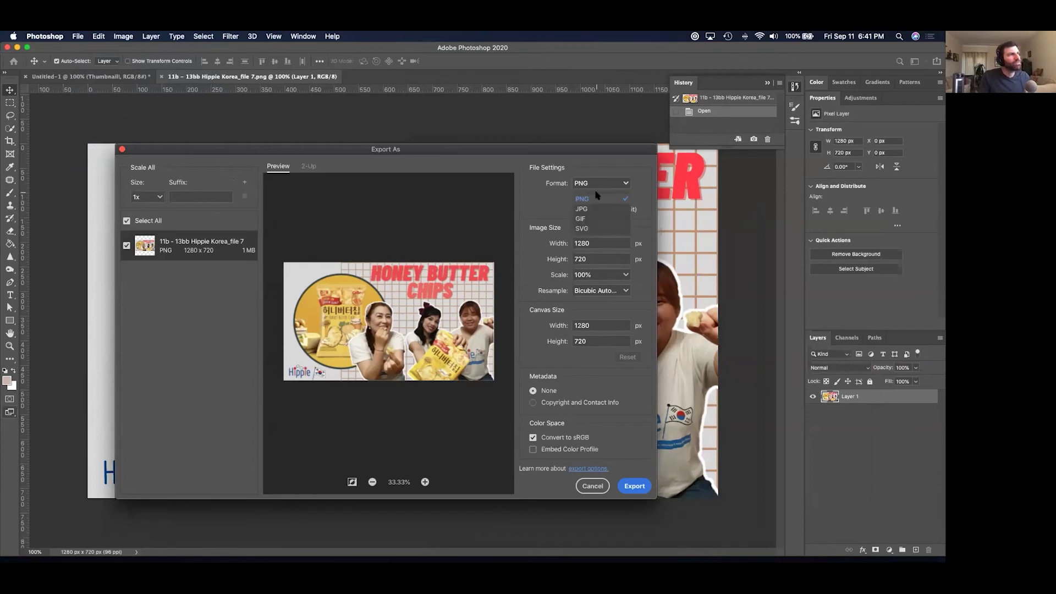
click(599, 209)
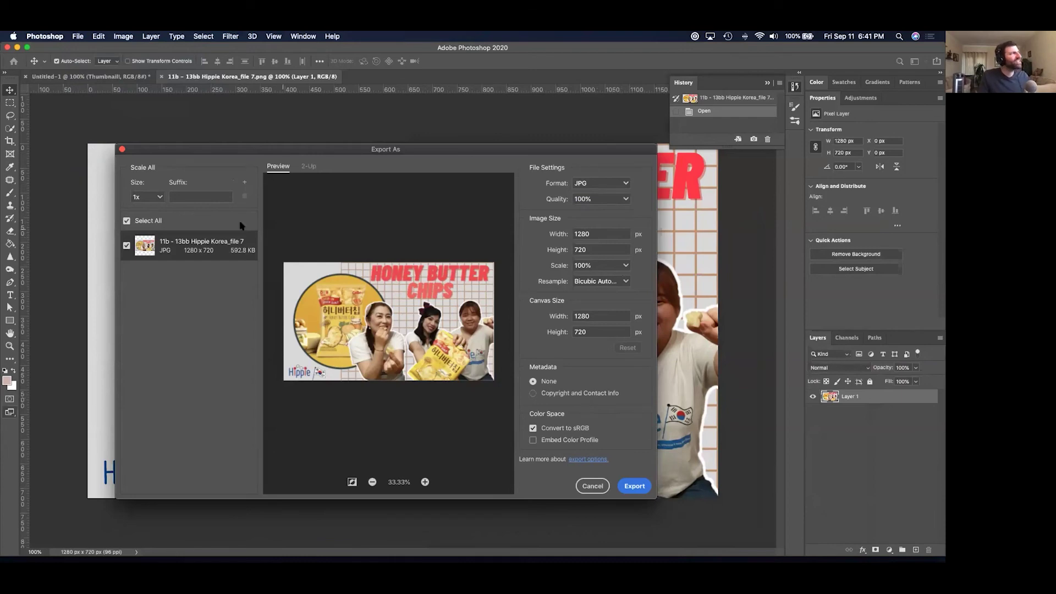
click(593, 485)
Check legacy Save for Web, then export the thumbnail as a 1280 × 720 PNG and close it.
click(77, 36)
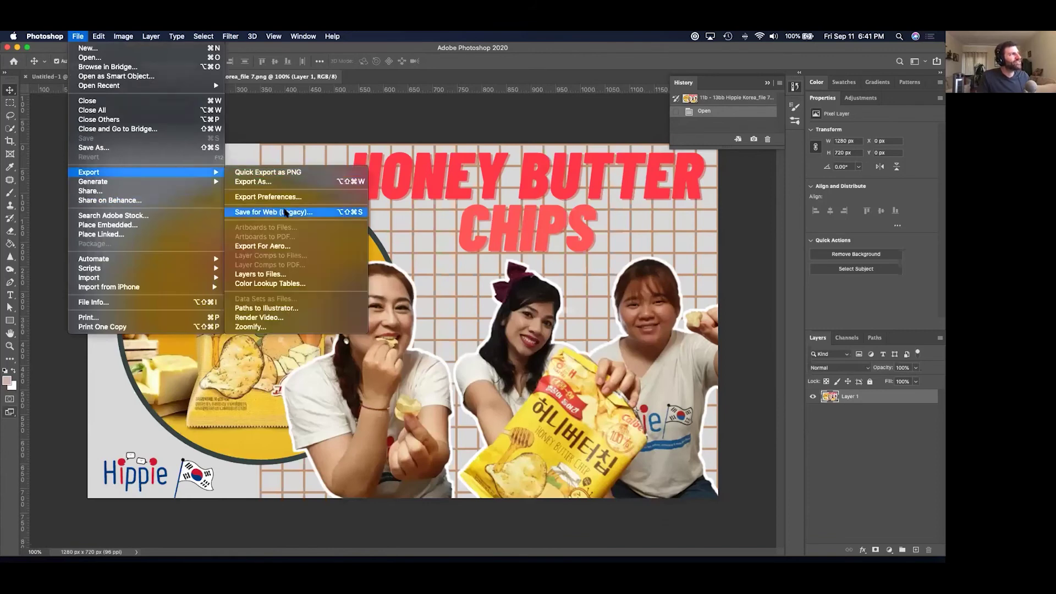
click(279, 212)
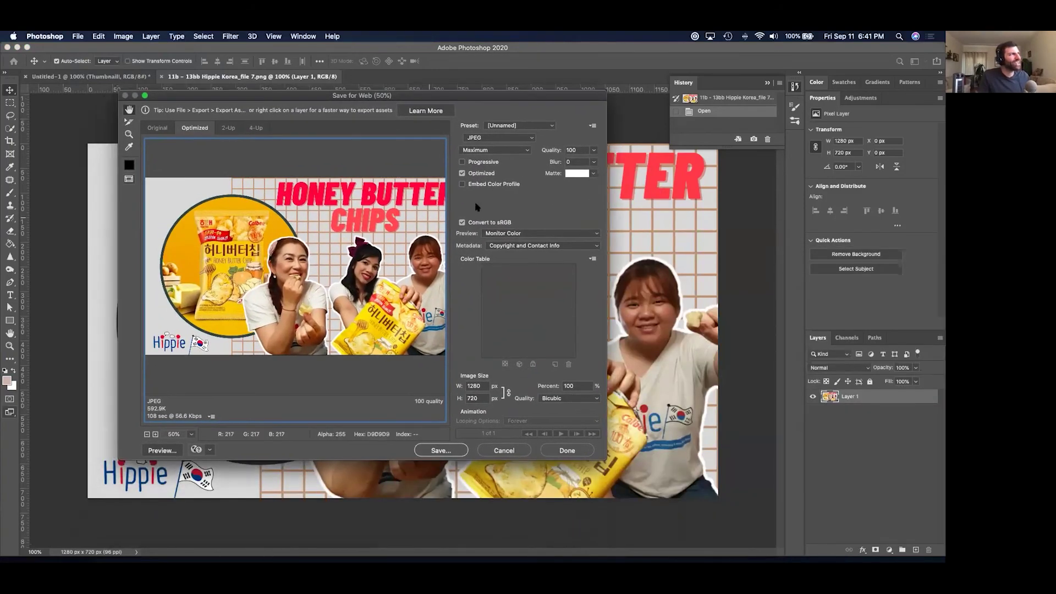
key(Escape)
click(77, 36)
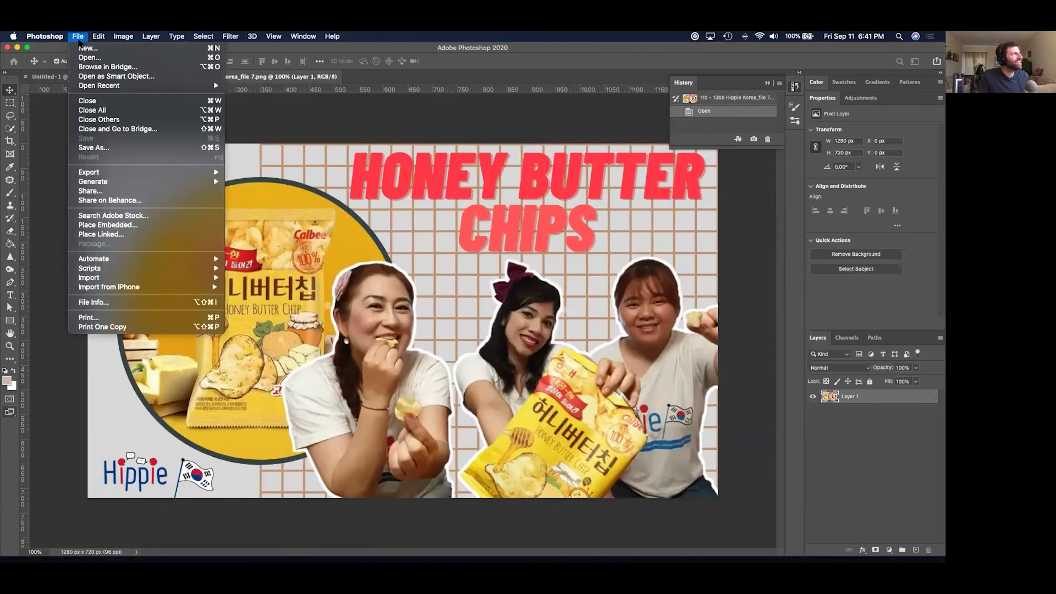
mouse_move(170, 173)
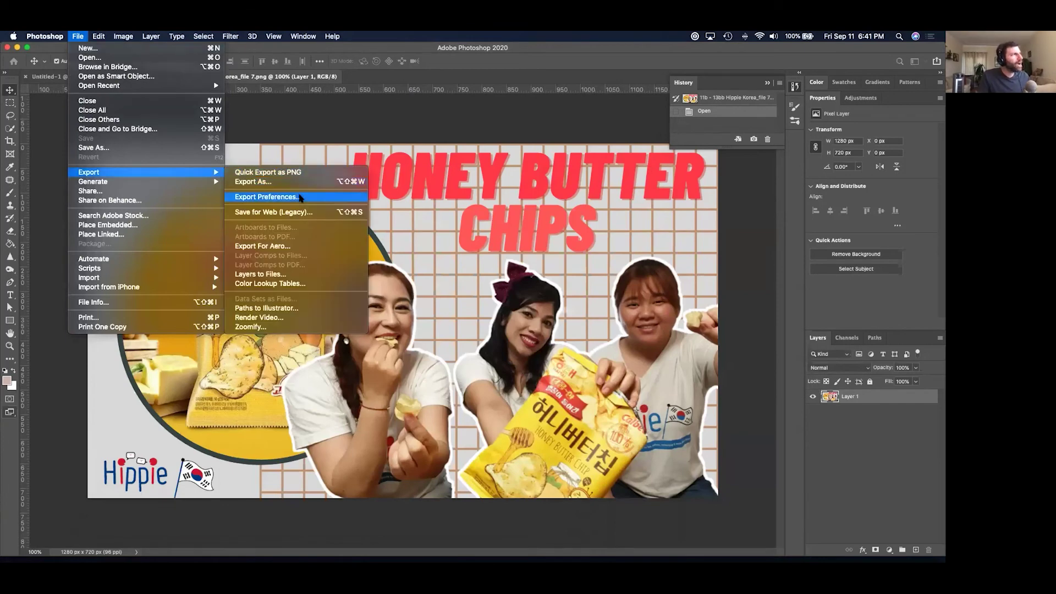
click(301, 183)
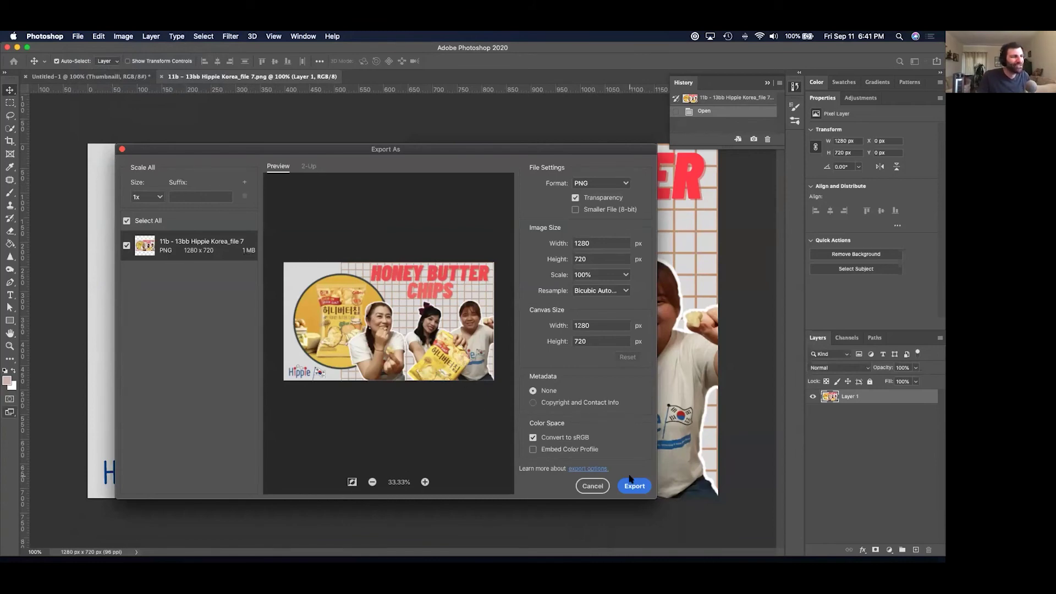
click(641, 487)
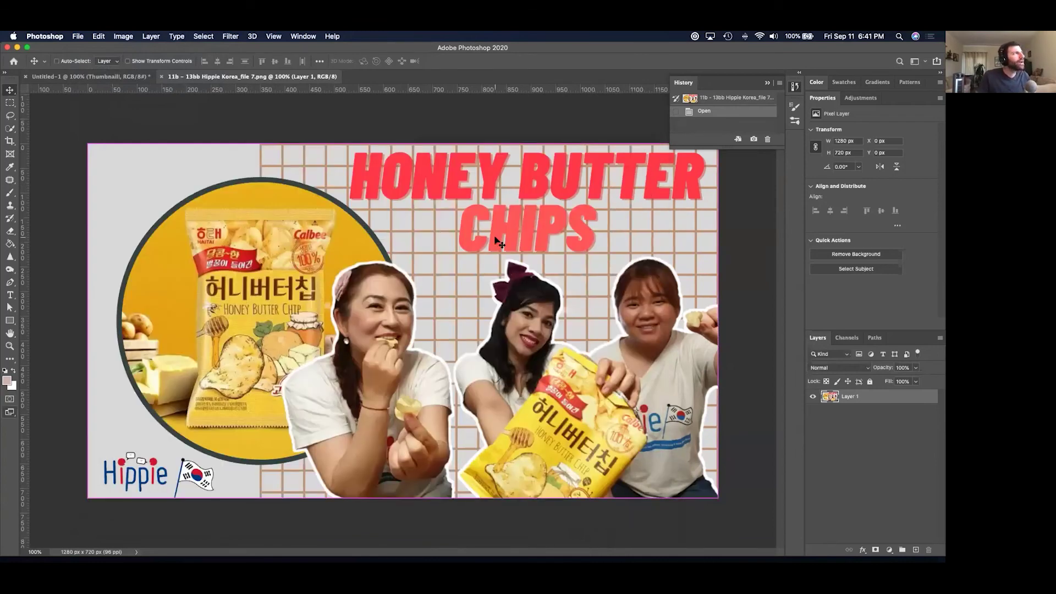
key(super+w)
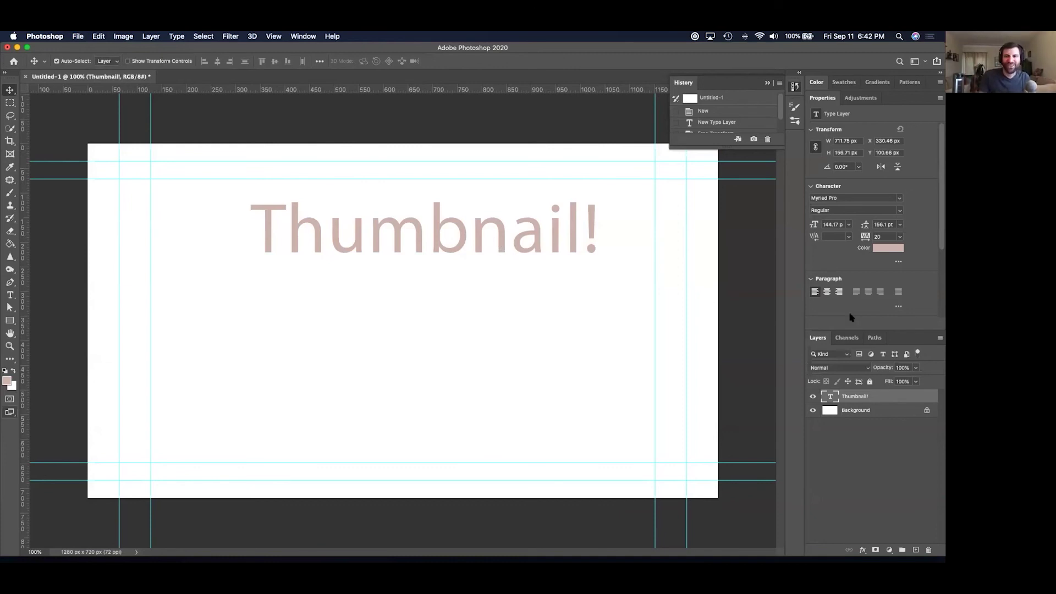
Delete the Thumbnail! text layer.
click(448, 276)
drag(435, 238, 433, 242)
key(Delete)
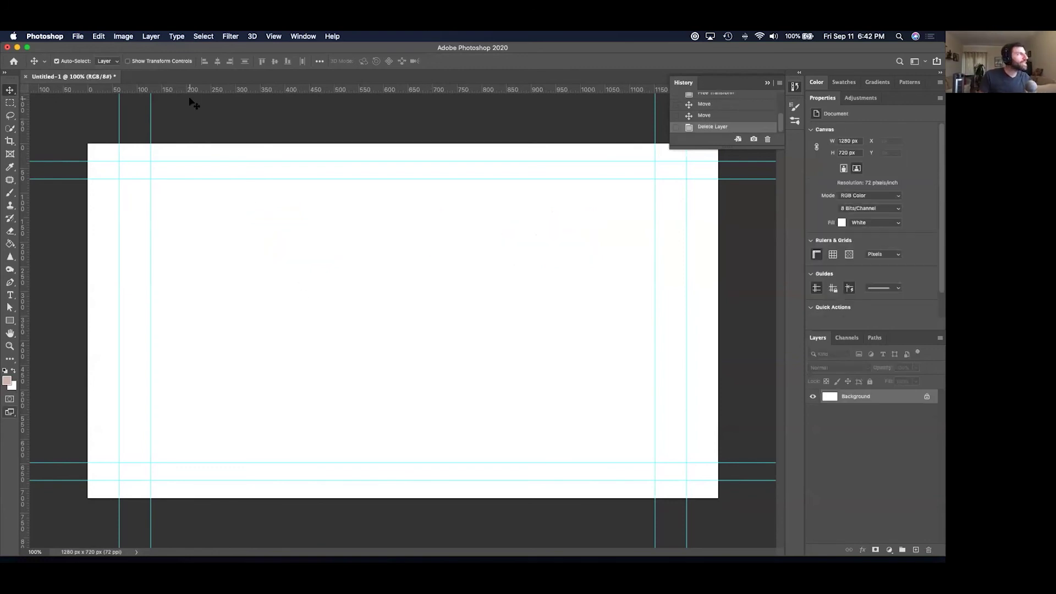
Create a new Film & Video HDTV 1080p (1920×1080) document and collapse the Properties and History panels.
click(79, 37)
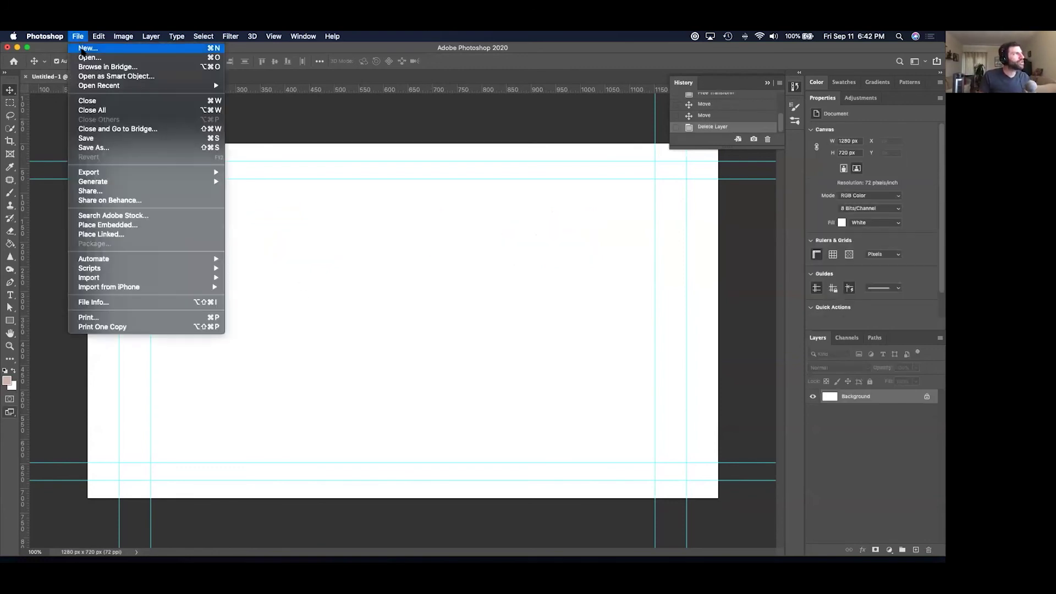
click(85, 49)
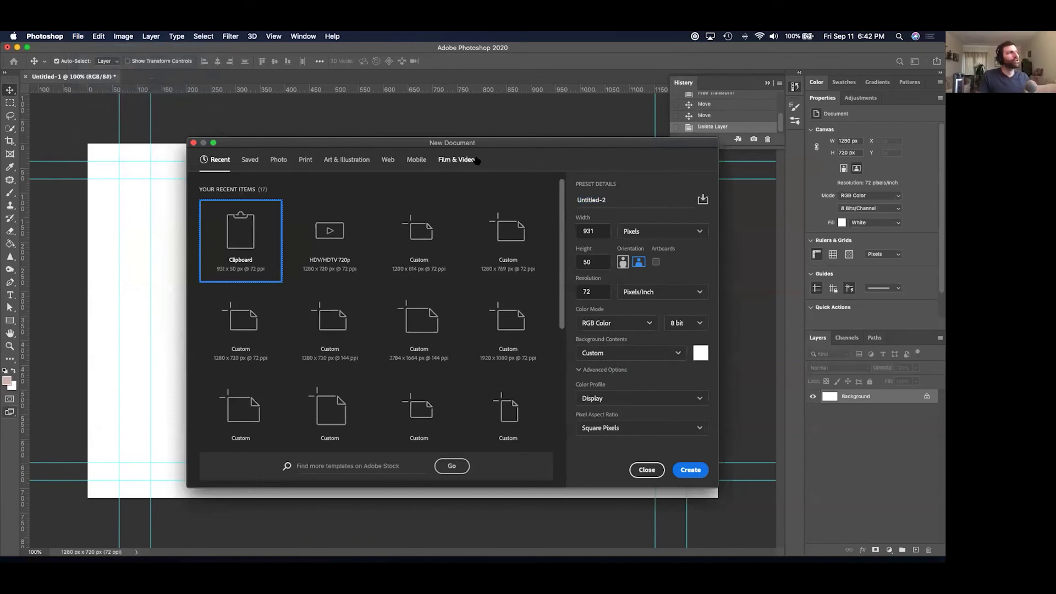
click(475, 160)
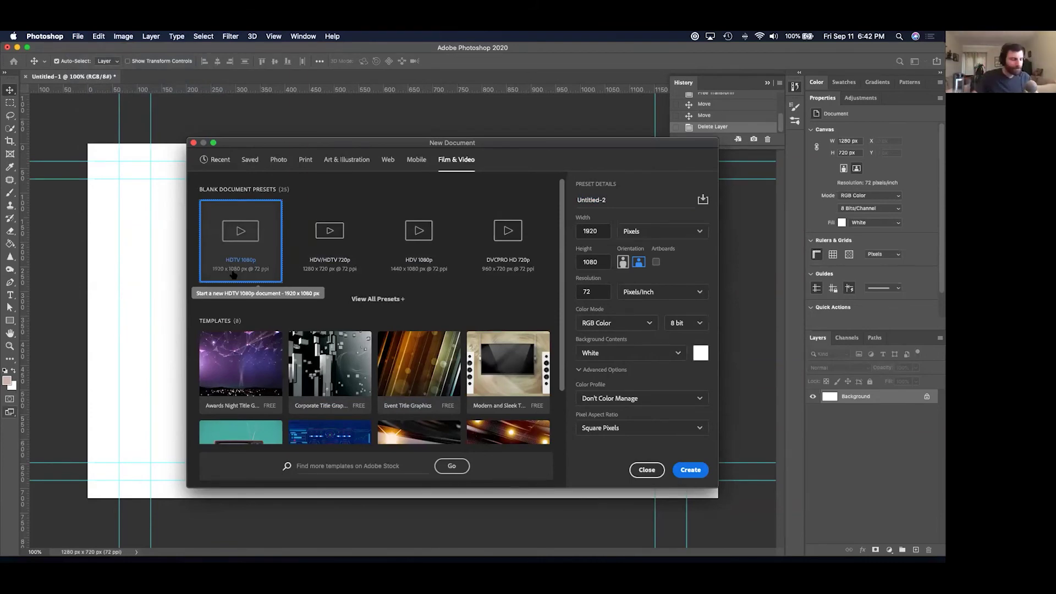
double_click(233, 274)
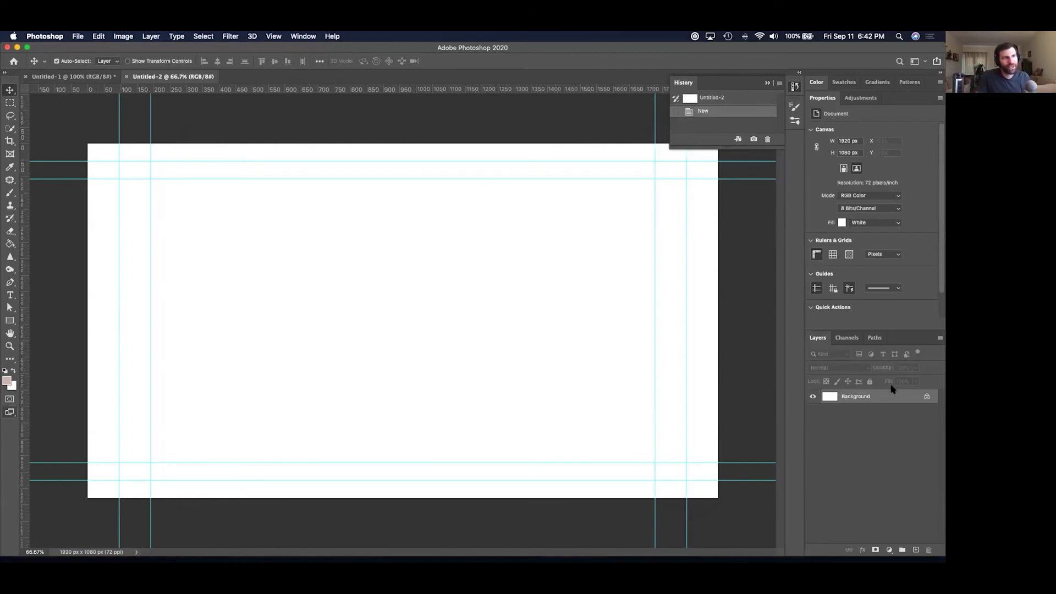
double_click(821, 99)
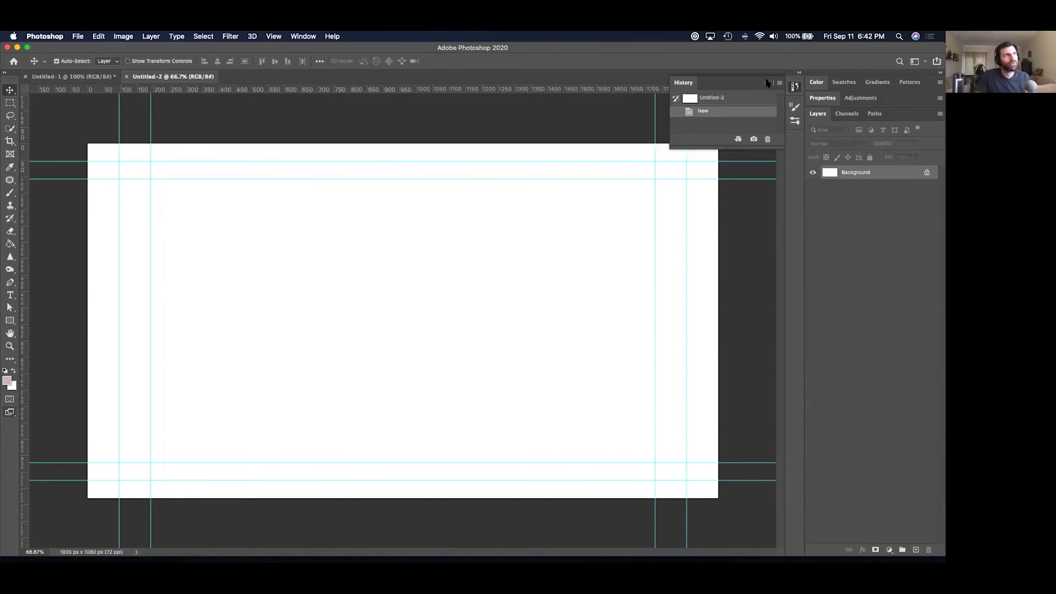
click(767, 82)
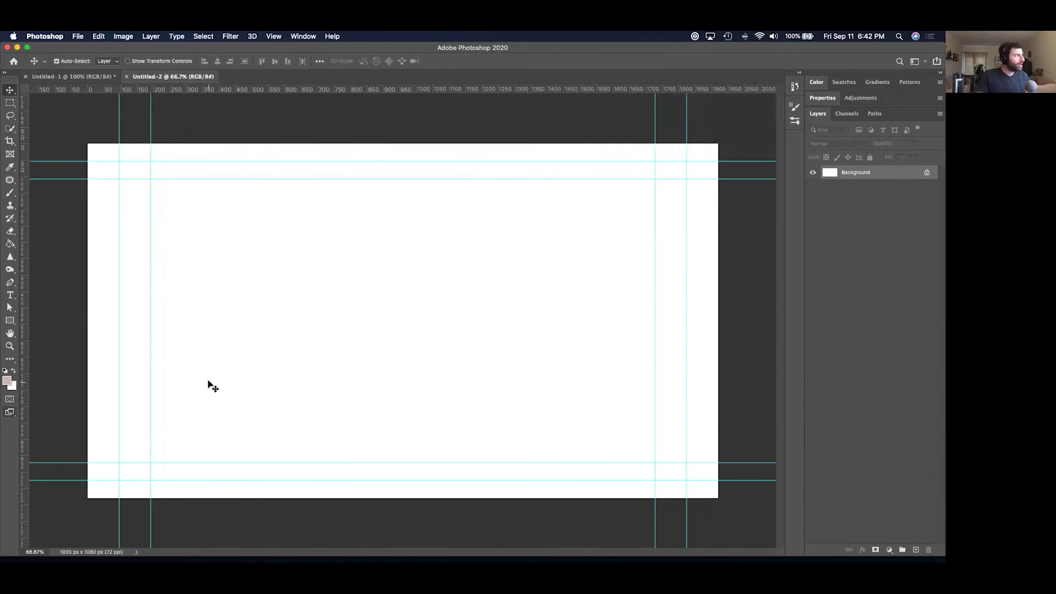
Add the text 'Crazy Times!' and enlarge it with Free Transform.
key(t)
click(209, 417)
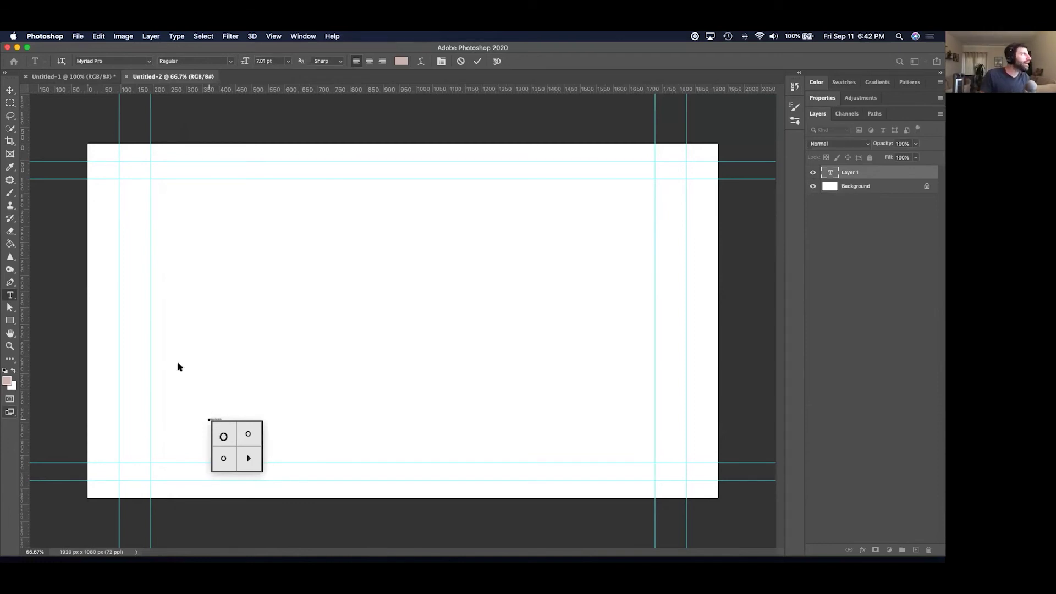
click(10, 90)
key(super+t)
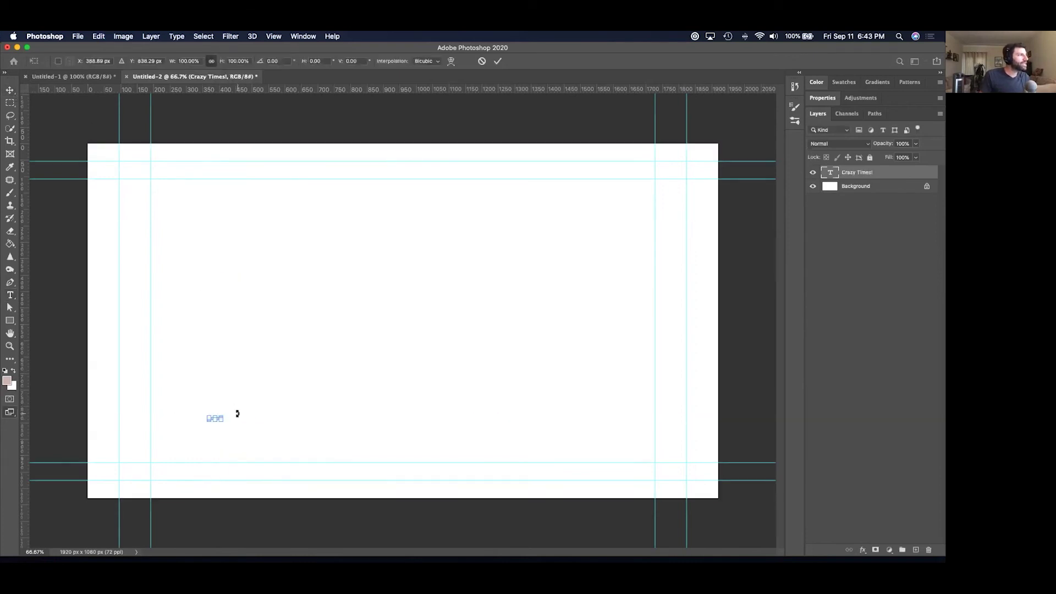
drag(224, 415, 587, 309)
key(Return)
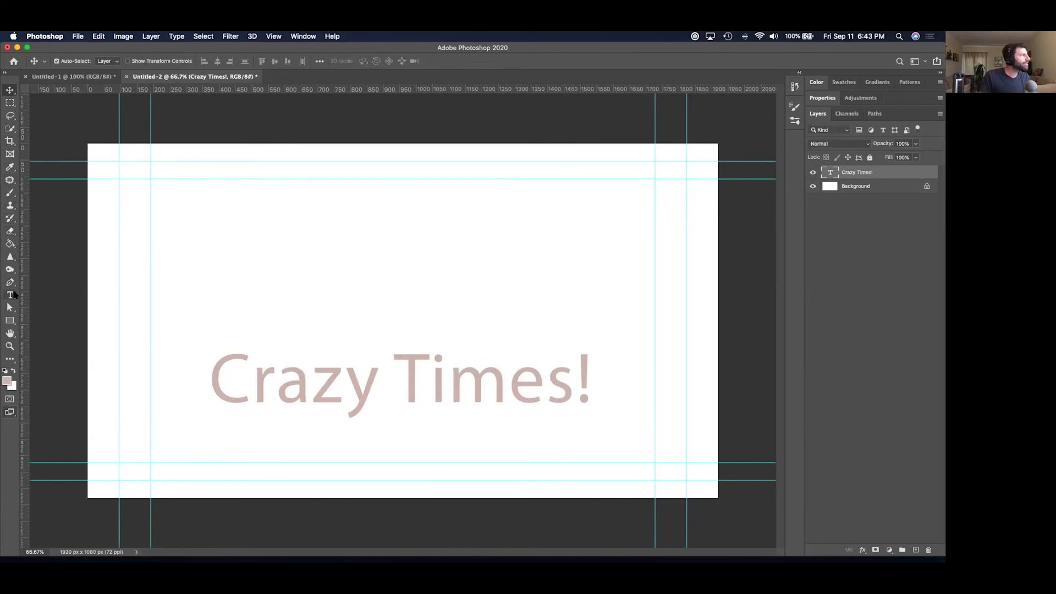
Make the text Myriad Pro Bold, Strong anti-aliasing, black, and hide the Background layer.
click(13, 293)
click(150, 61)
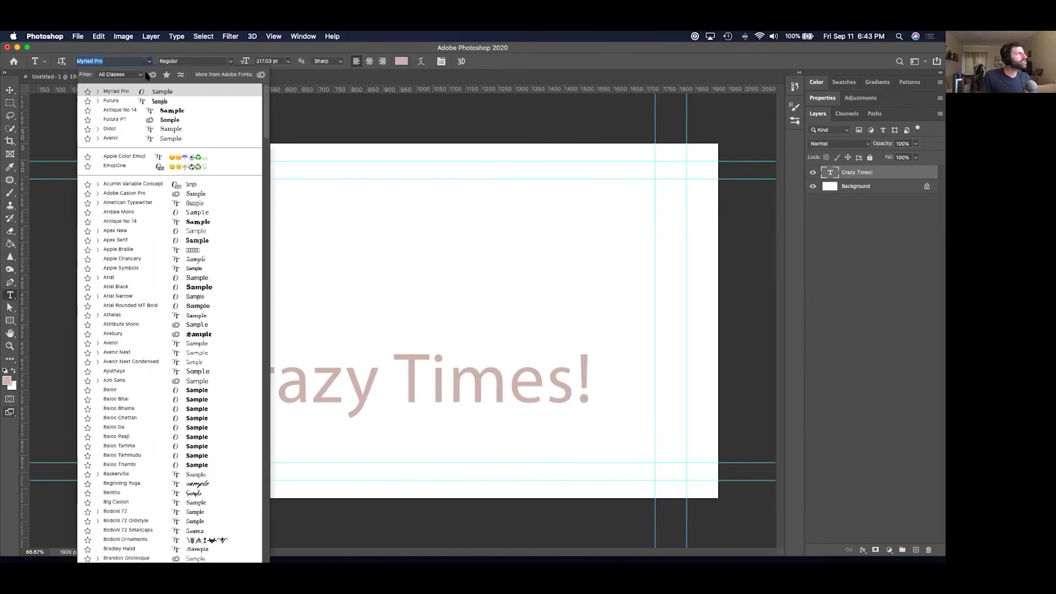
click(123, 94)
click(230, 61)
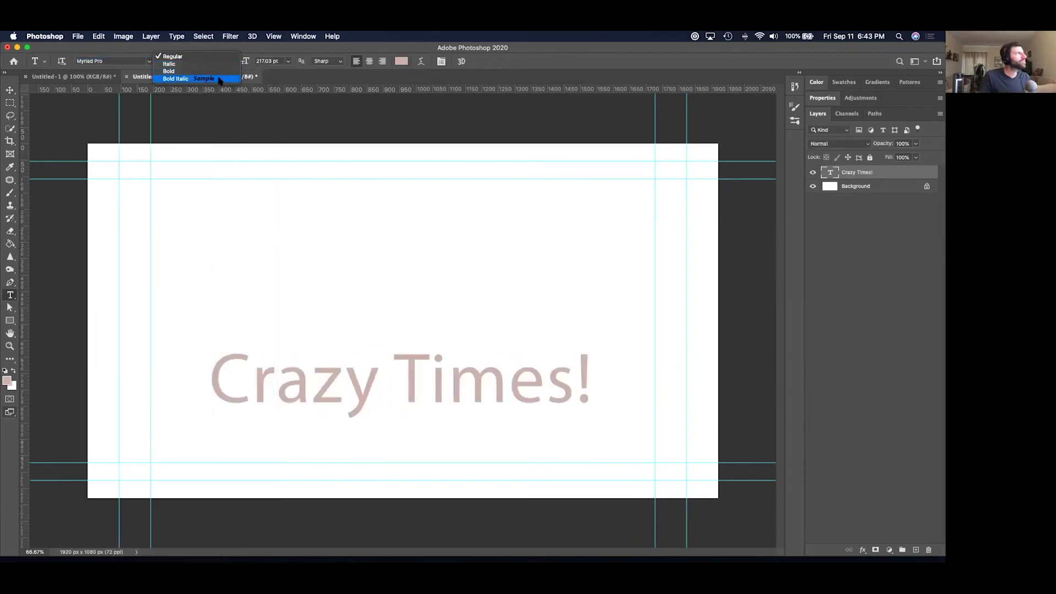
click(181, 78)
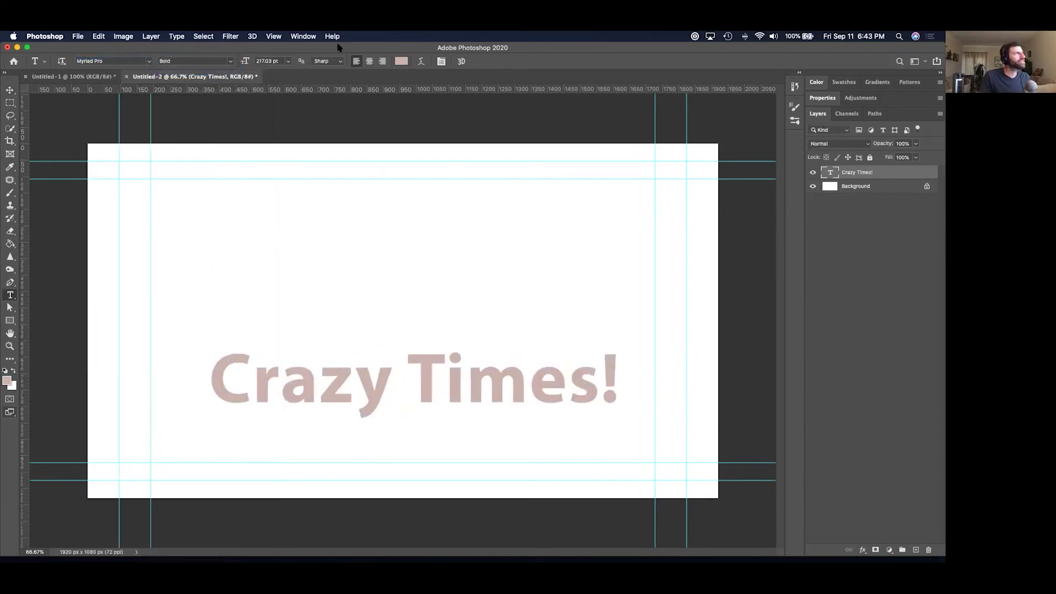
click(340, 61)
click(329, 77)
click(401, 61)
drag(495, 382, 396, 490)
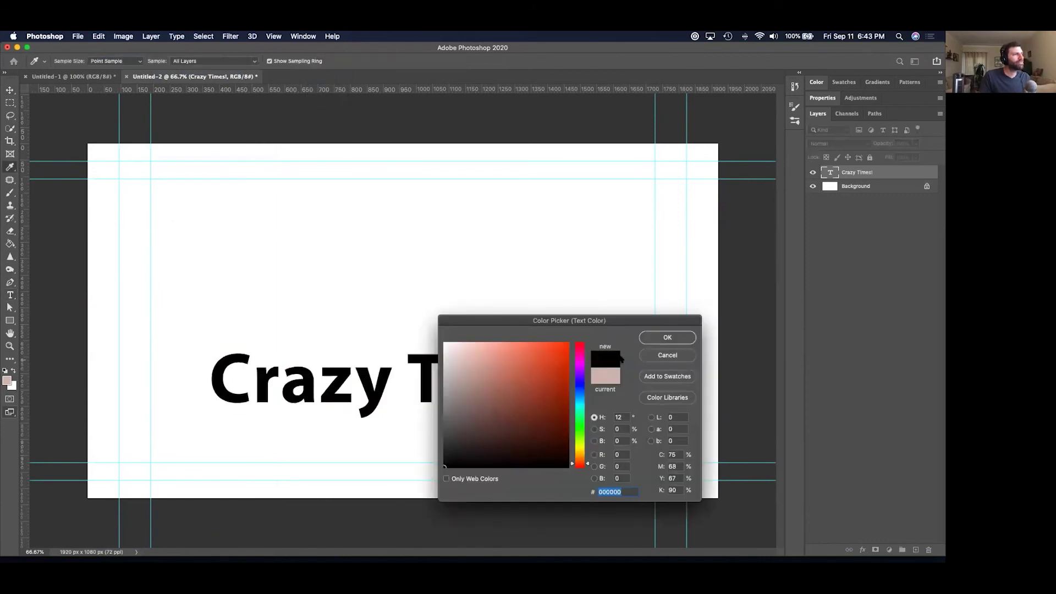
click(662, 337)
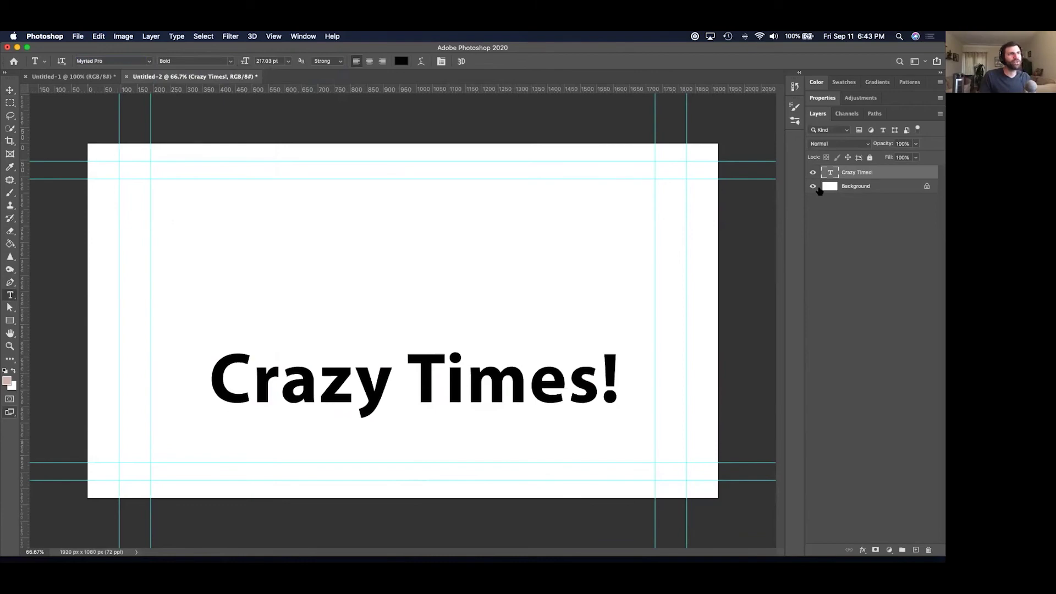
click(813, 187)
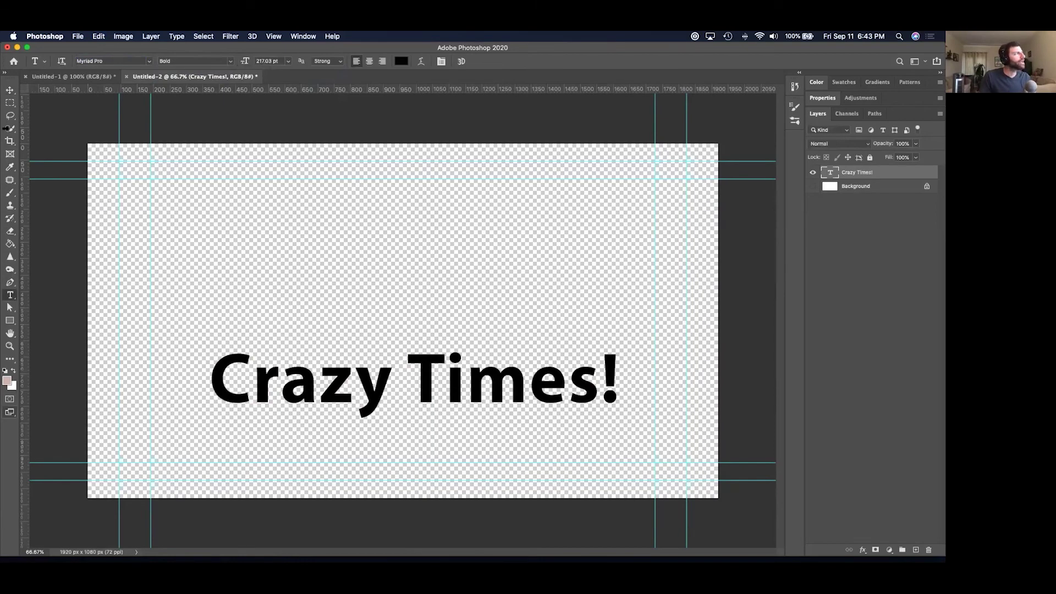
Give the Crazy Times! layer a 10 px Outside Stroke in light grey #bbbbbb.
double_click(899, 173)
click(584, 273)
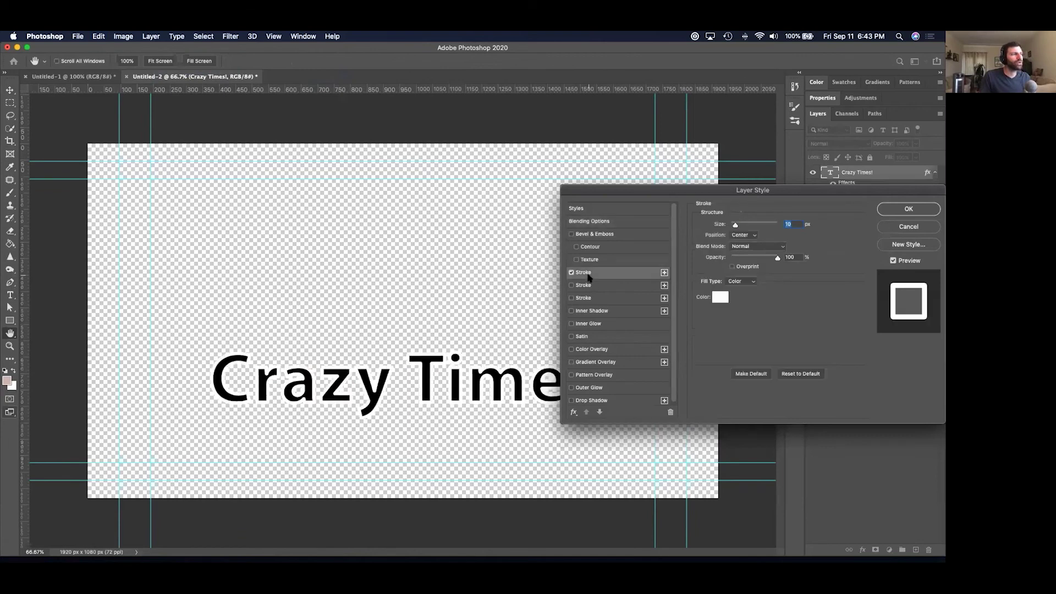
click(749, 235)
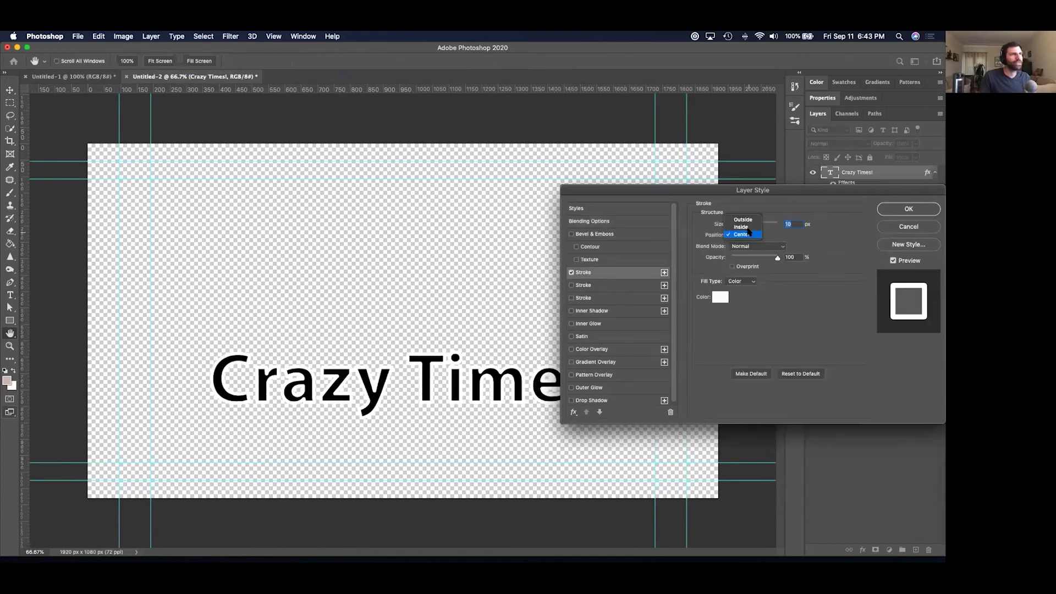
click(744, 215)
click(719, 298)
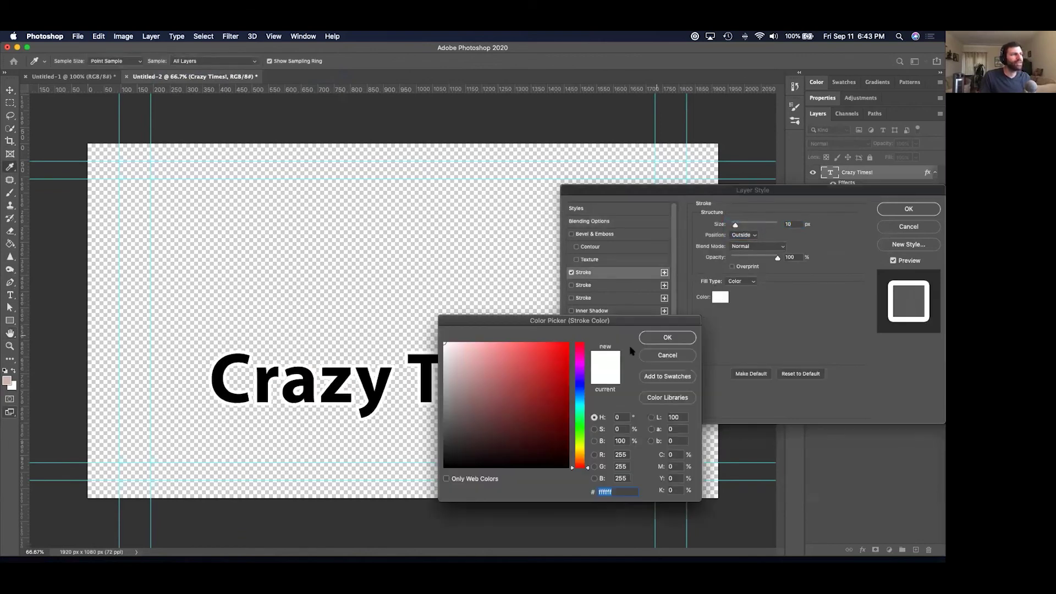
mouse_move(546, 375)
mouse_down()
mouse_move(536, 415)
mouse_move(489, 379)
mouse_move(447, 375)
mouse_up()
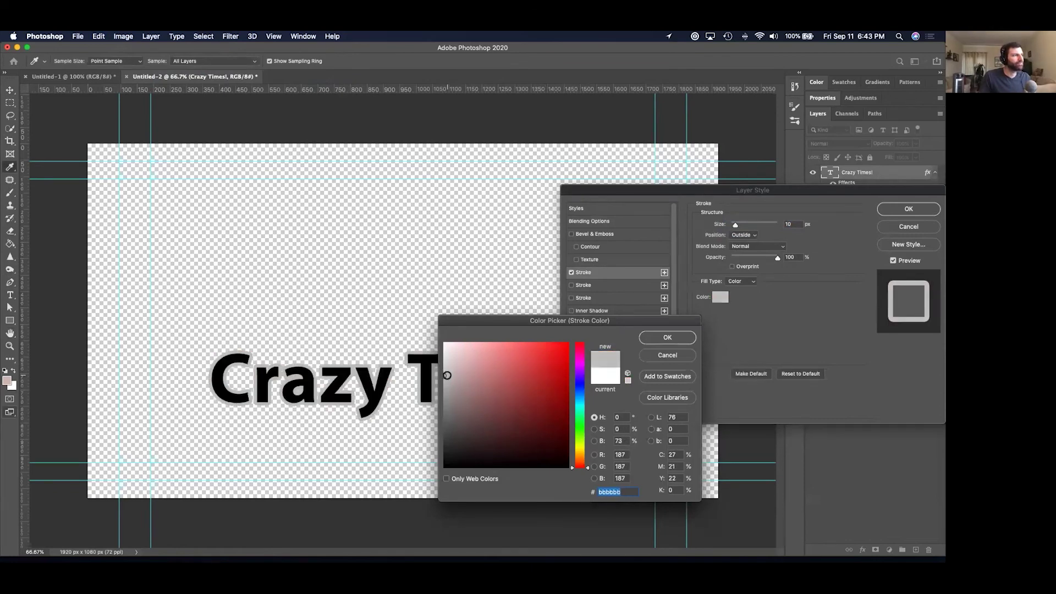
click(667, 338)
click(910, 211)
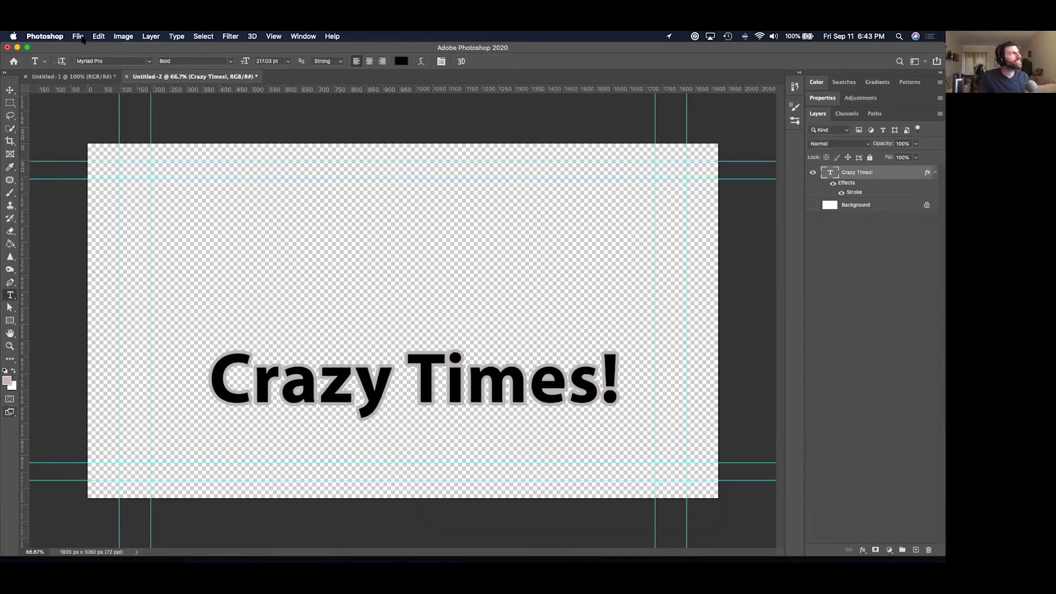
Save a PNG copy of the thumbnail named 'Crazy Times' via Save As.
click(78, 36)
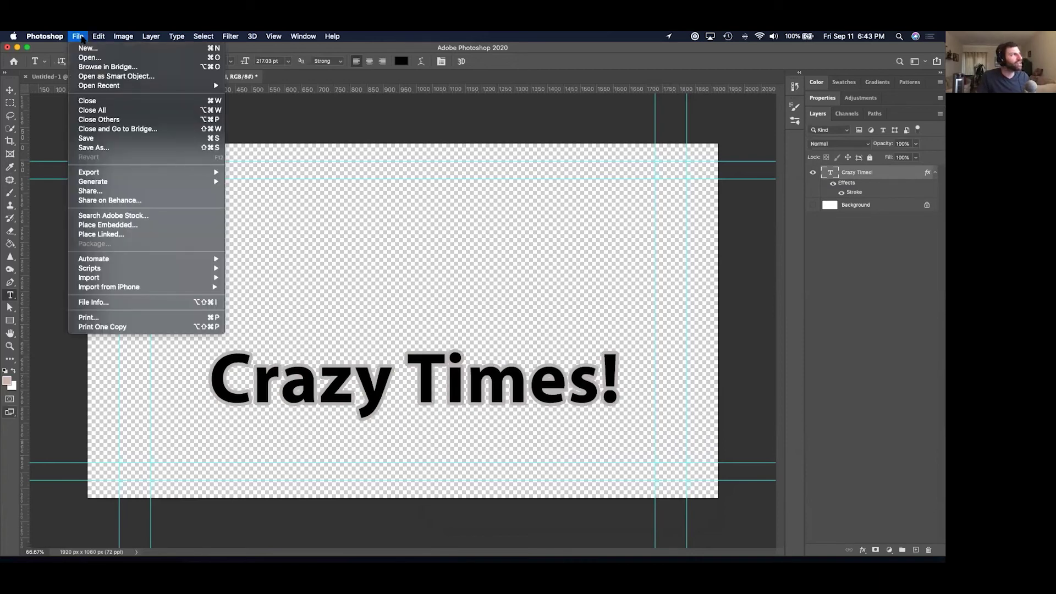
click(121, 148)
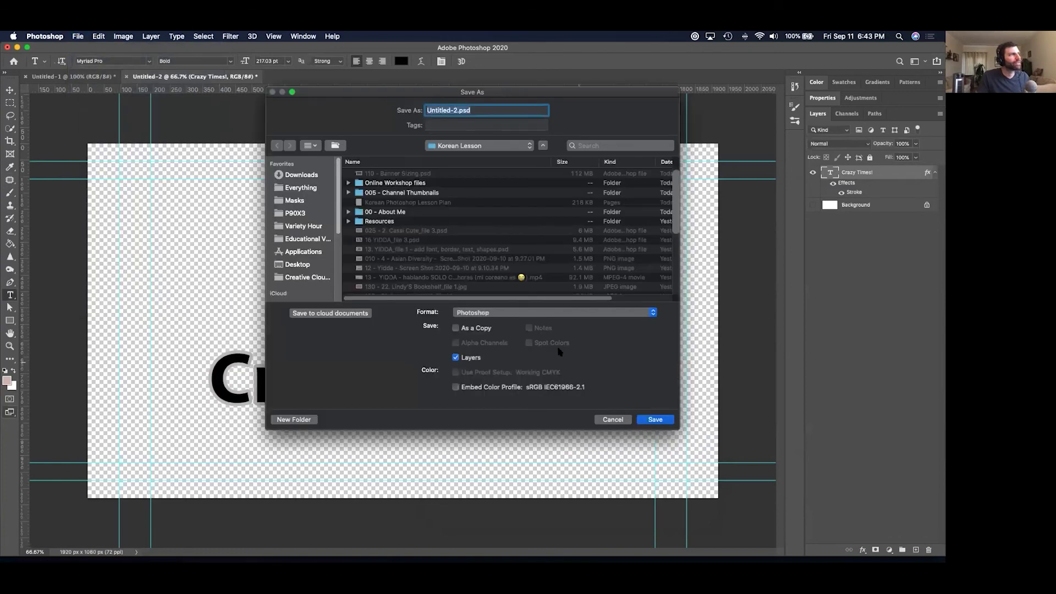
click(524, 315)
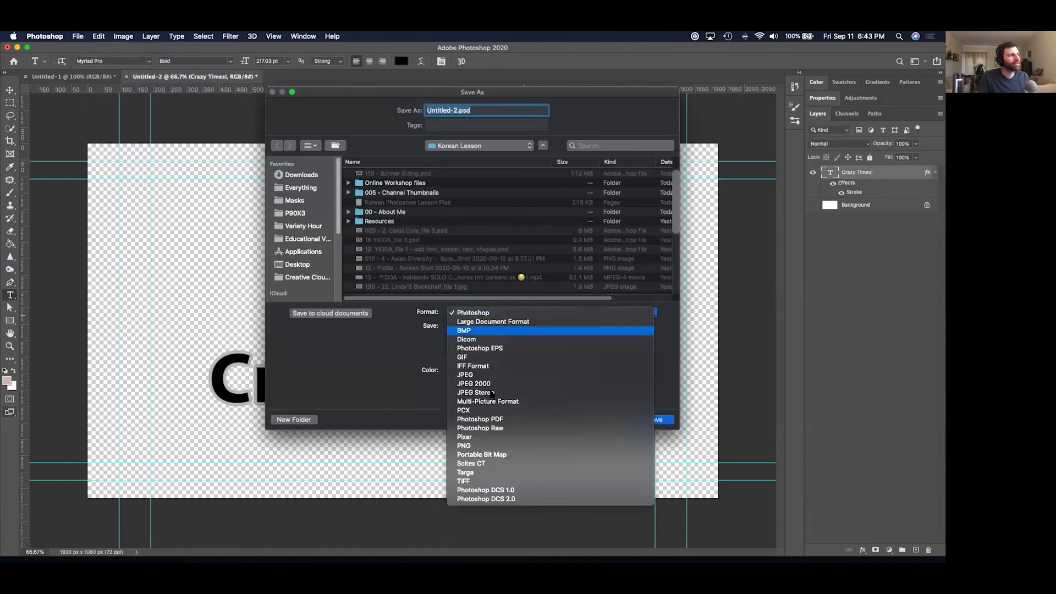
click(487, 447)
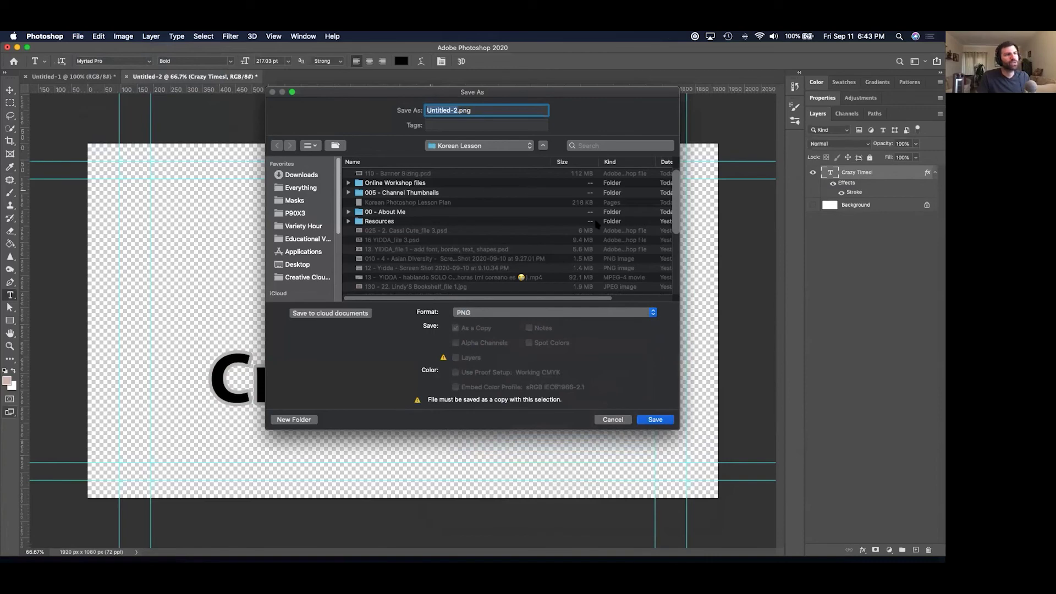
text(Crazy Times)
key(Return)
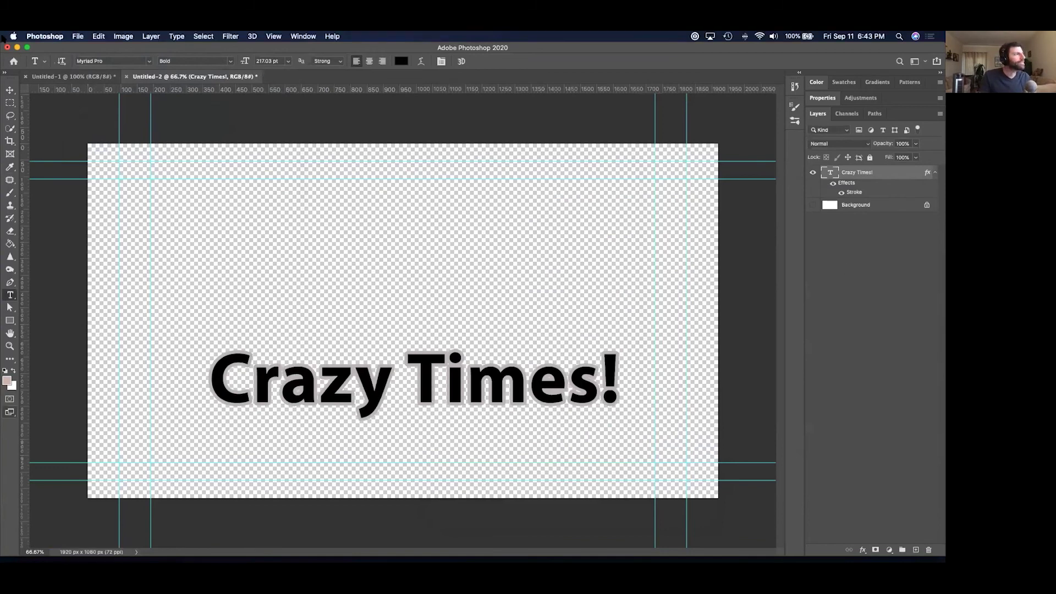
key(super+Tab)
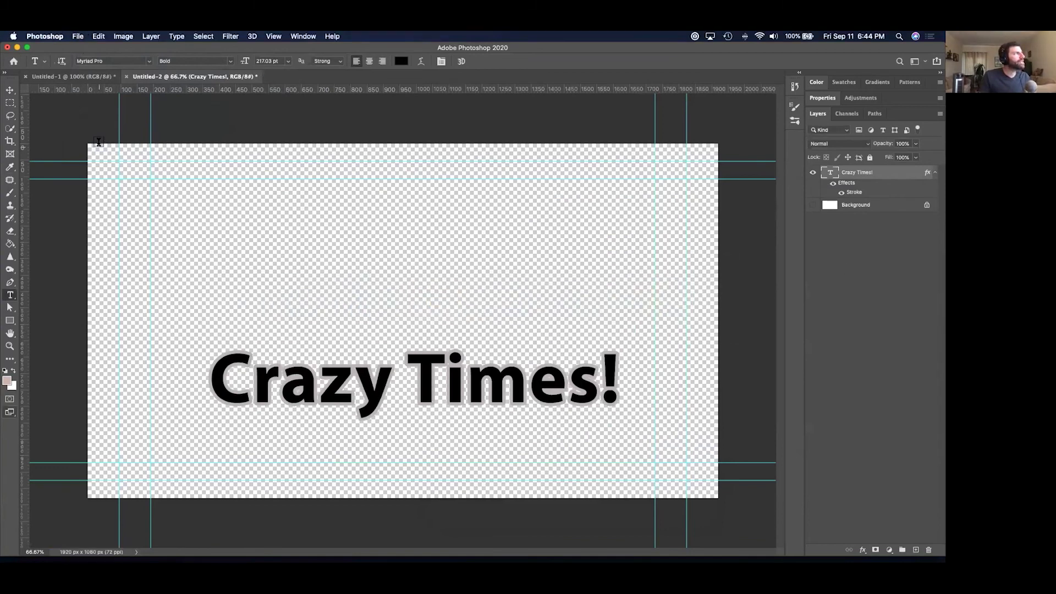
Start a Quick Export as PNG, moving the stray Downloads window aside.
click(78, 36)
mouse_move(152, 172)
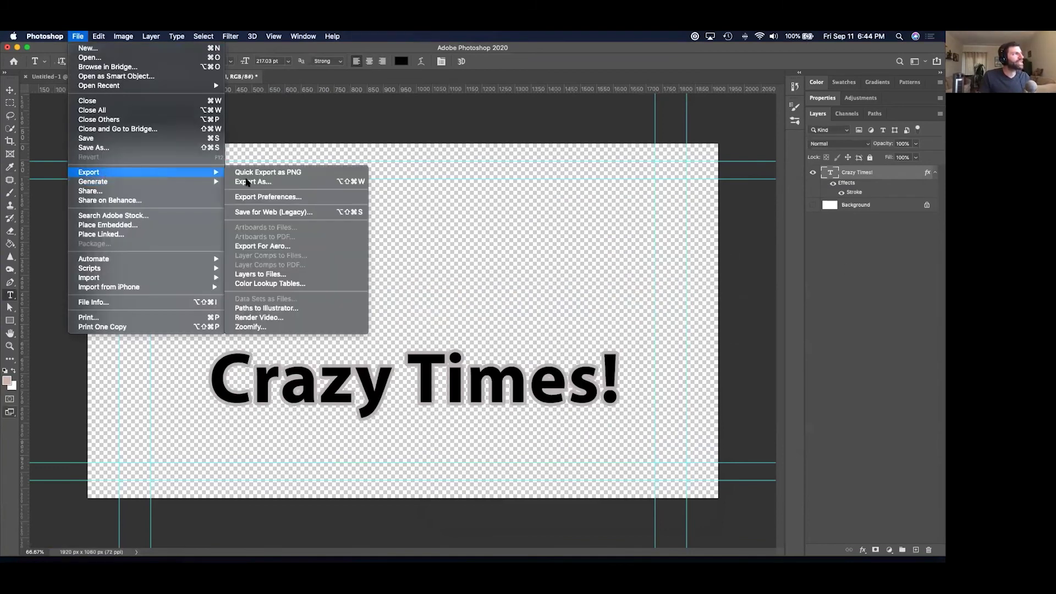
click(292, 172)
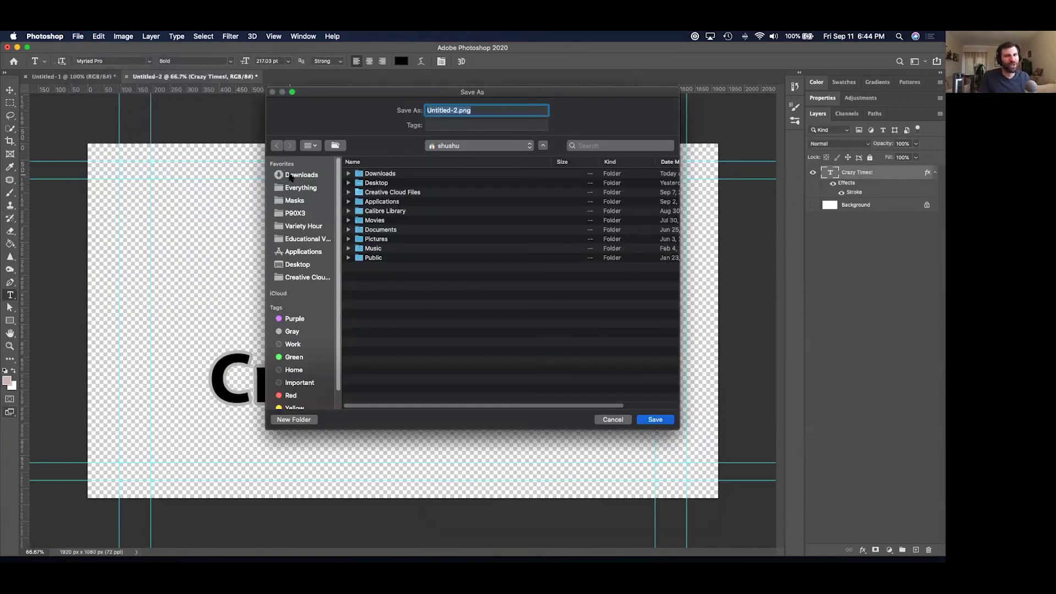
click(943, 380)
click(879, 491)
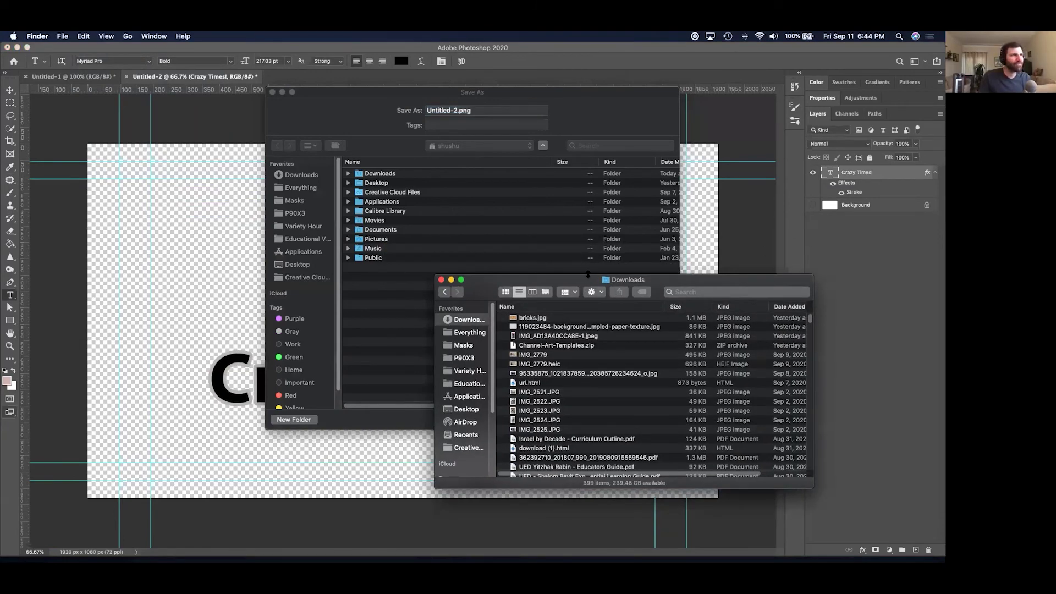
double_click(581, 280)
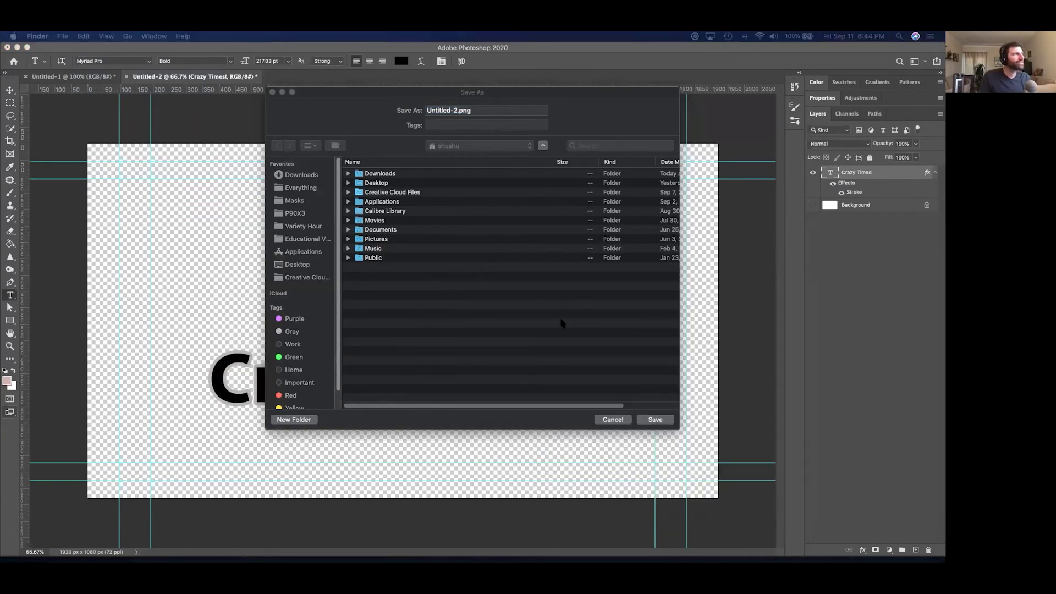
click(561, 322)
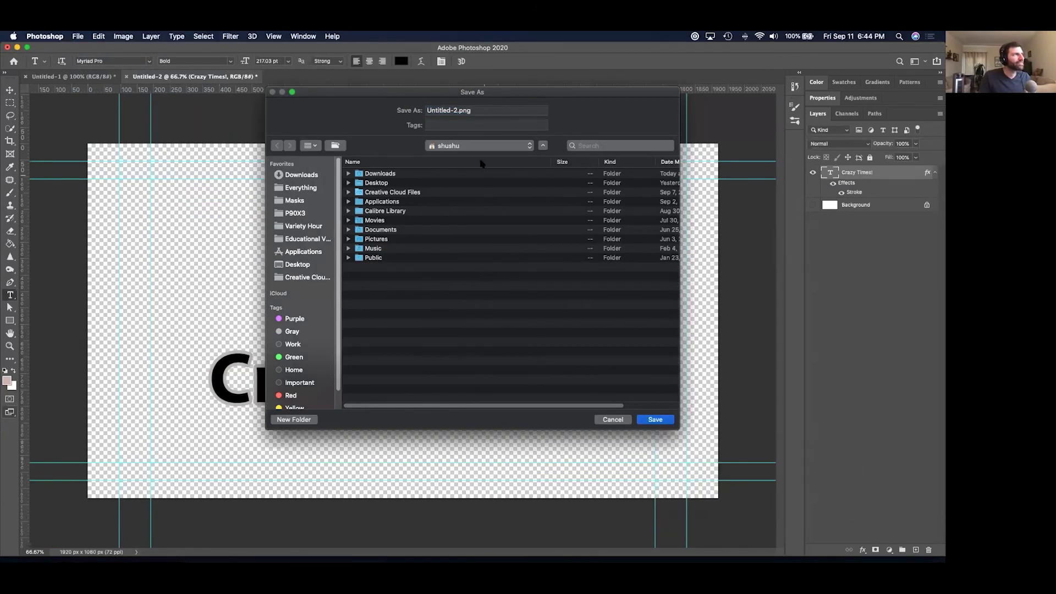
Save the exported PNG as 'Crazy Times' in the Korean Lesson folder.
click(521, 146)
click(498, 191)
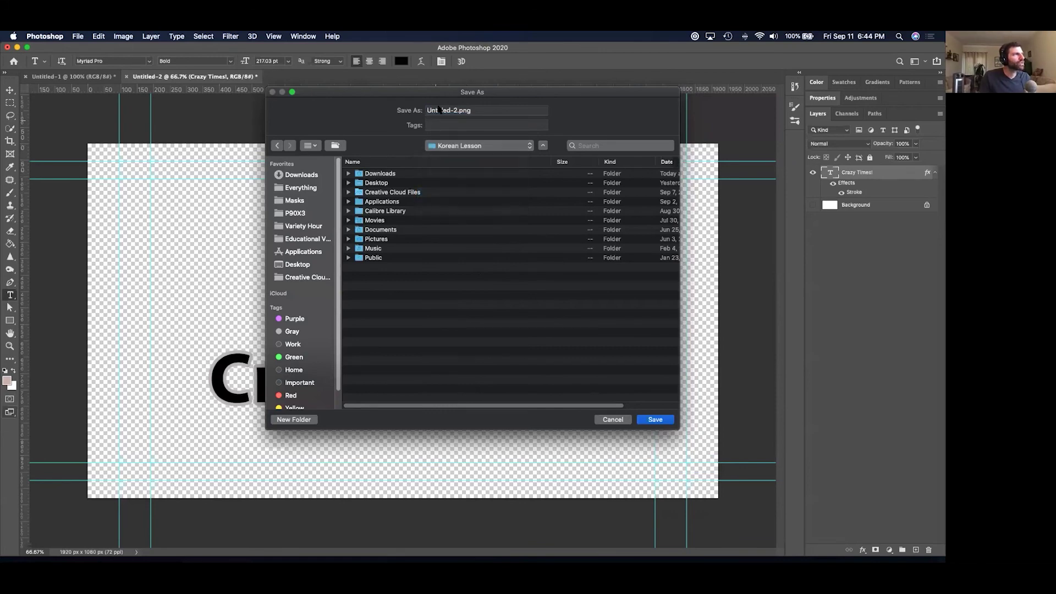
click(454, 110)
text(Crazy Time)
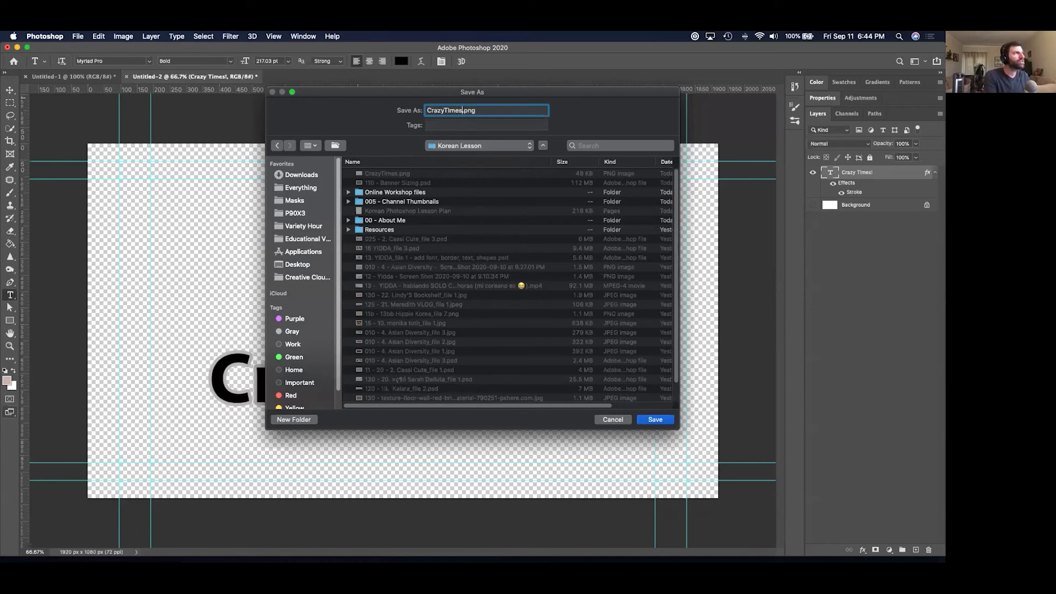
text(s)
key(Return)
key(super+Tab)
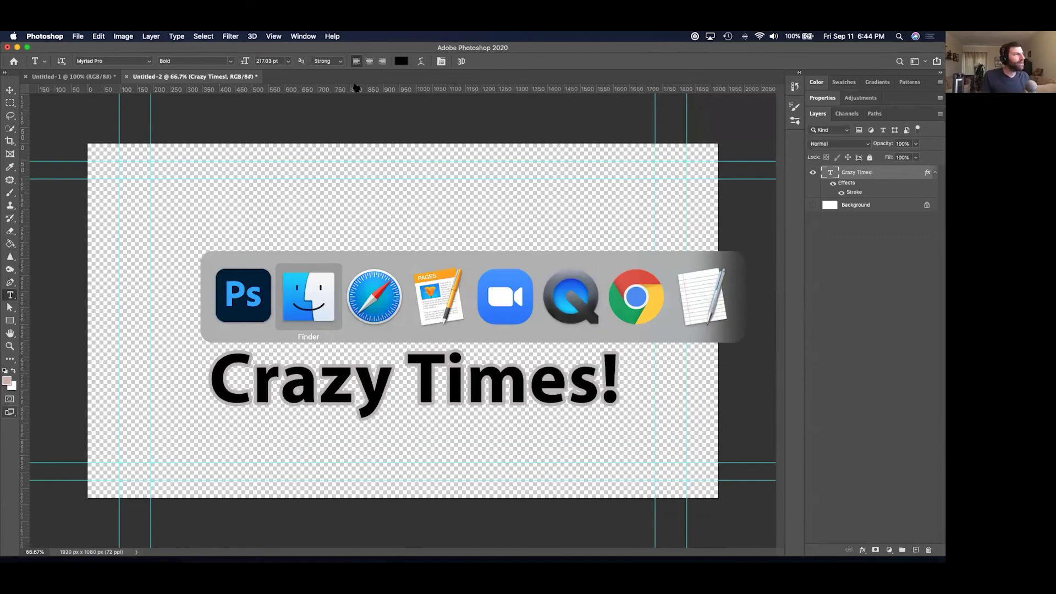
Sort Korean Lesson by Date Modified and Quick Look CrazyTimes.png and CrazyTimes2.png.
scroll(725, 359, up, 5)
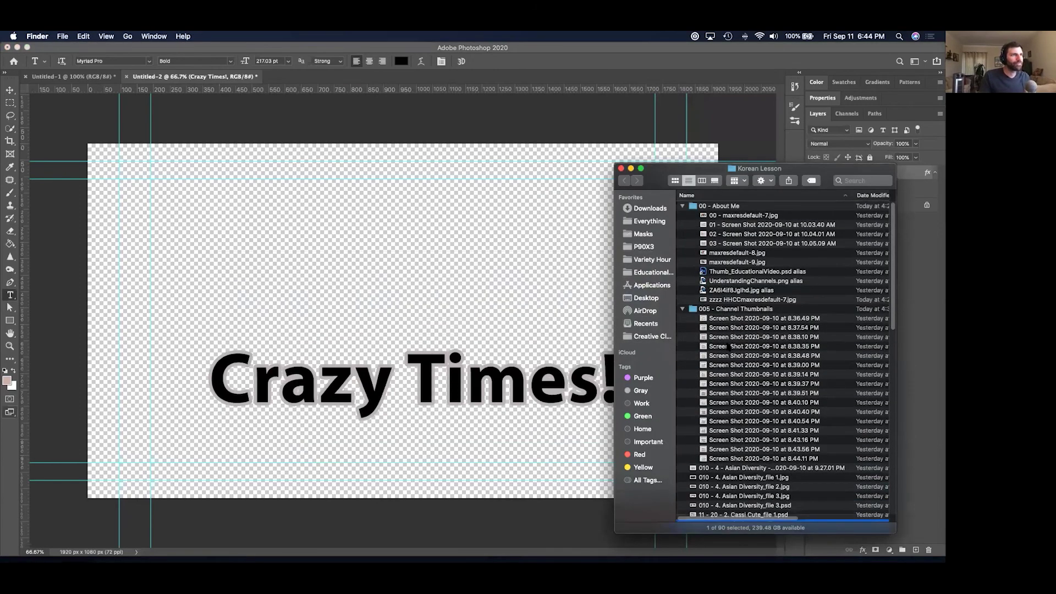
scroll(727, 347, down, 10)
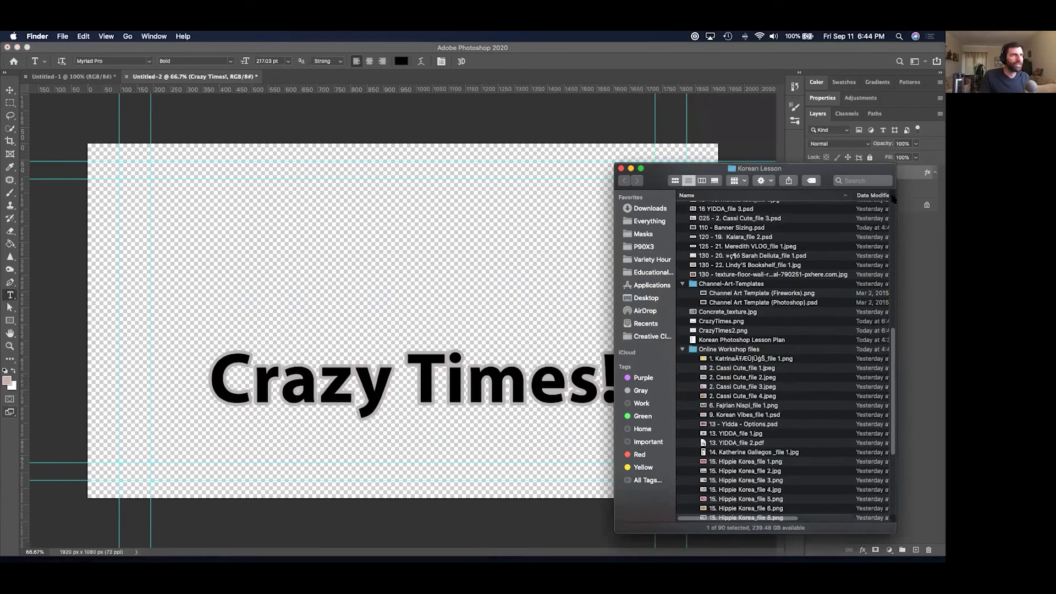
click(874, 195)
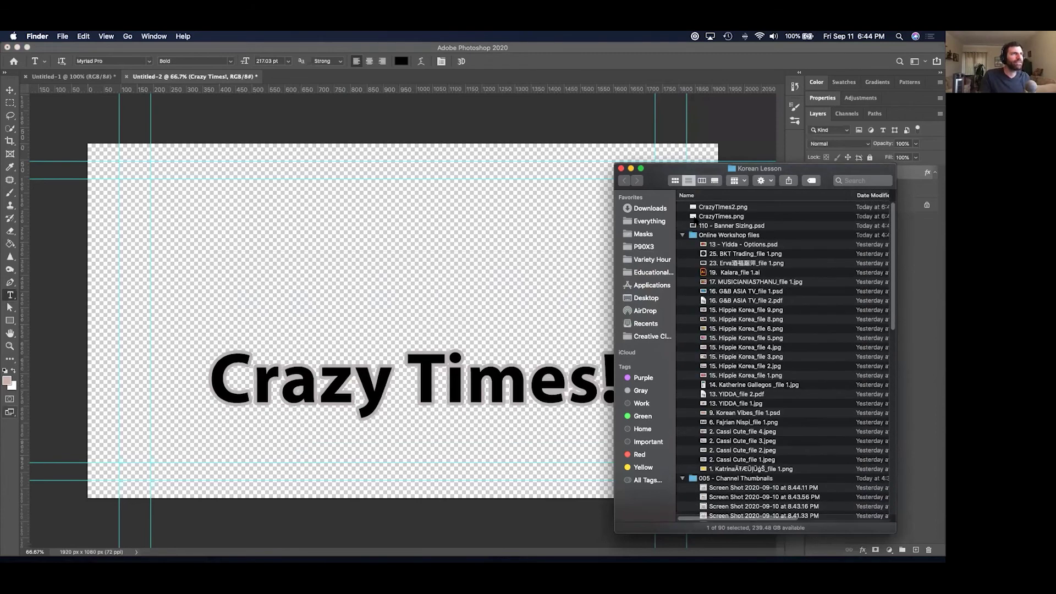
click(695, 217)
key(space)
key(Up)
key(Down)
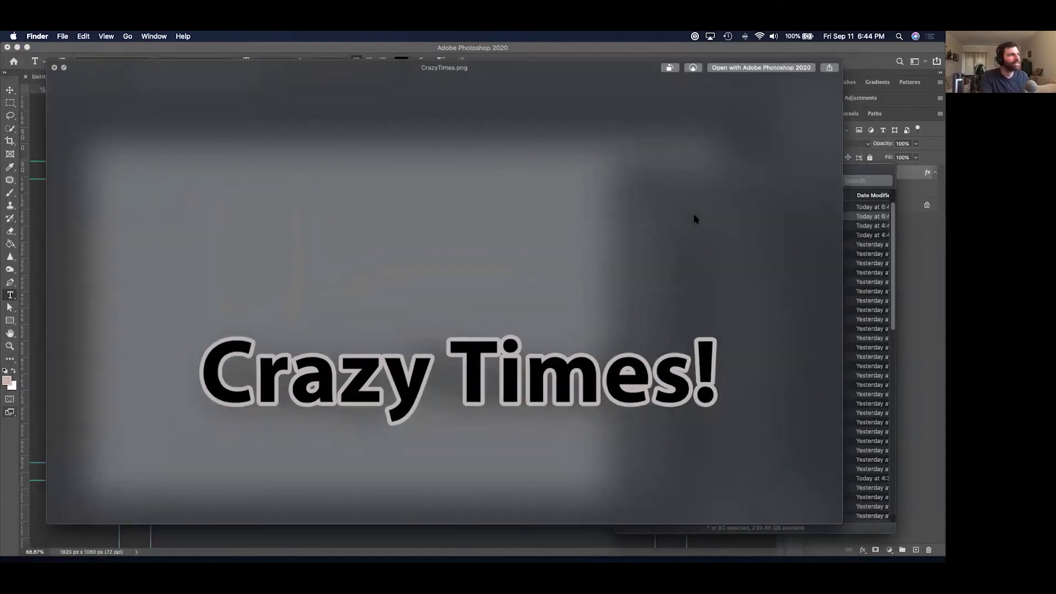
key(space)
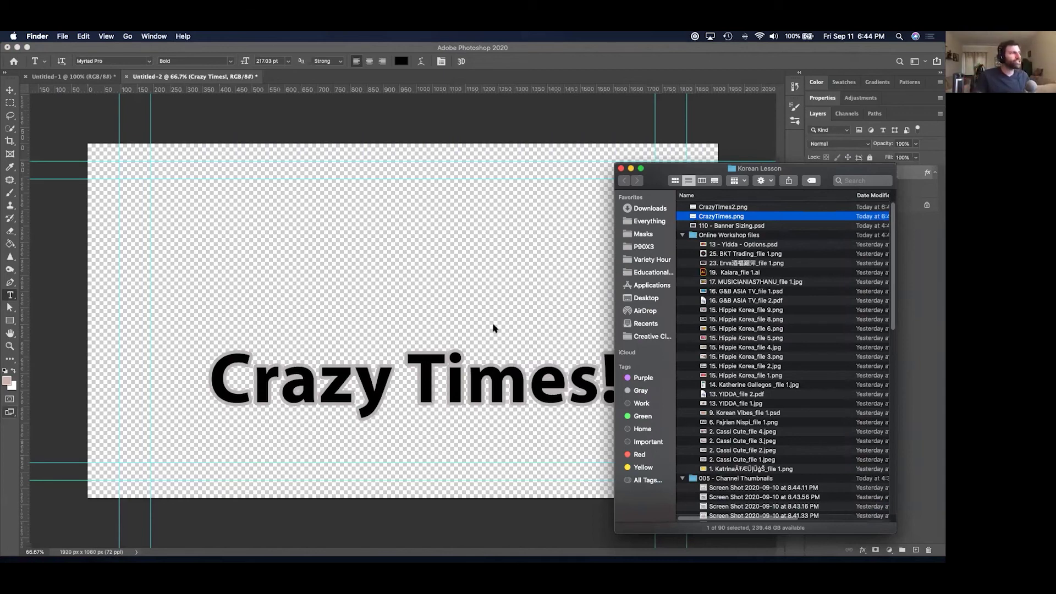
key(super+Tab)
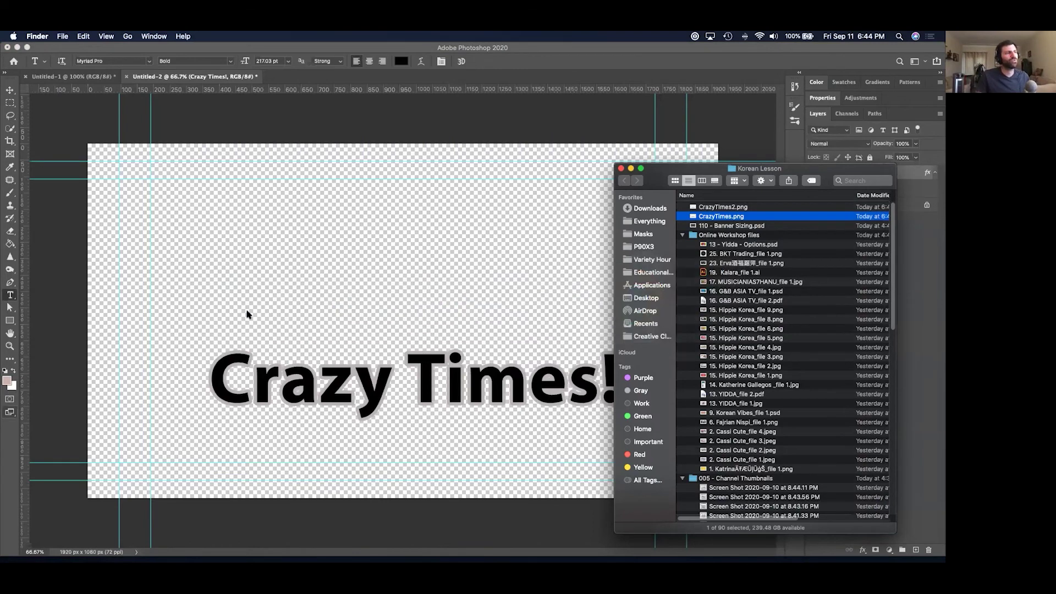
click(103, 246)
key(super+Tab)
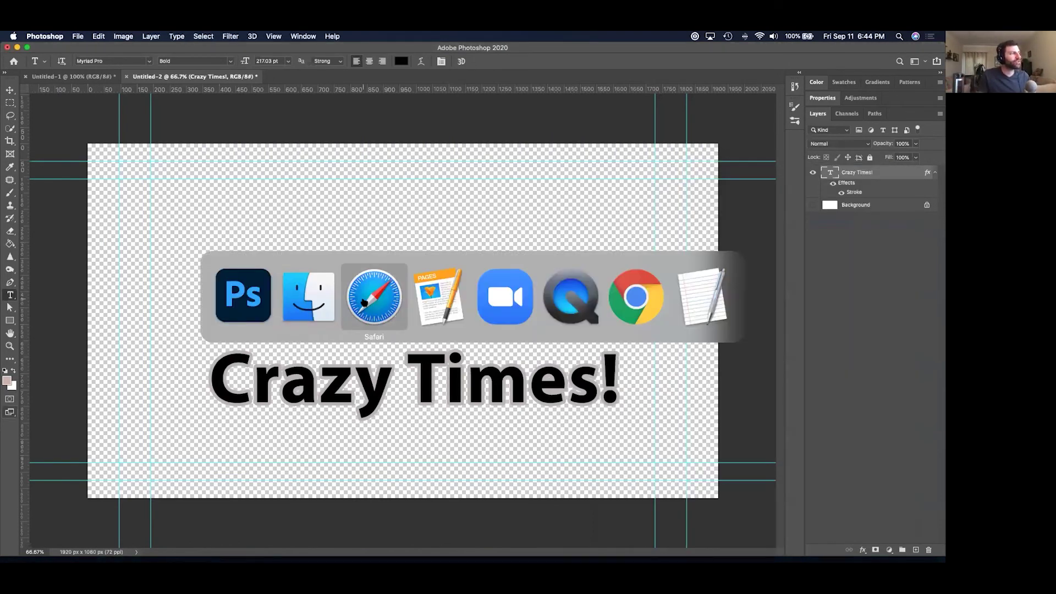
Preview earlier thumbnails and open the kimchi salad food-photo JPG in Photoshop.
click(798, 384)
click(766, 350)
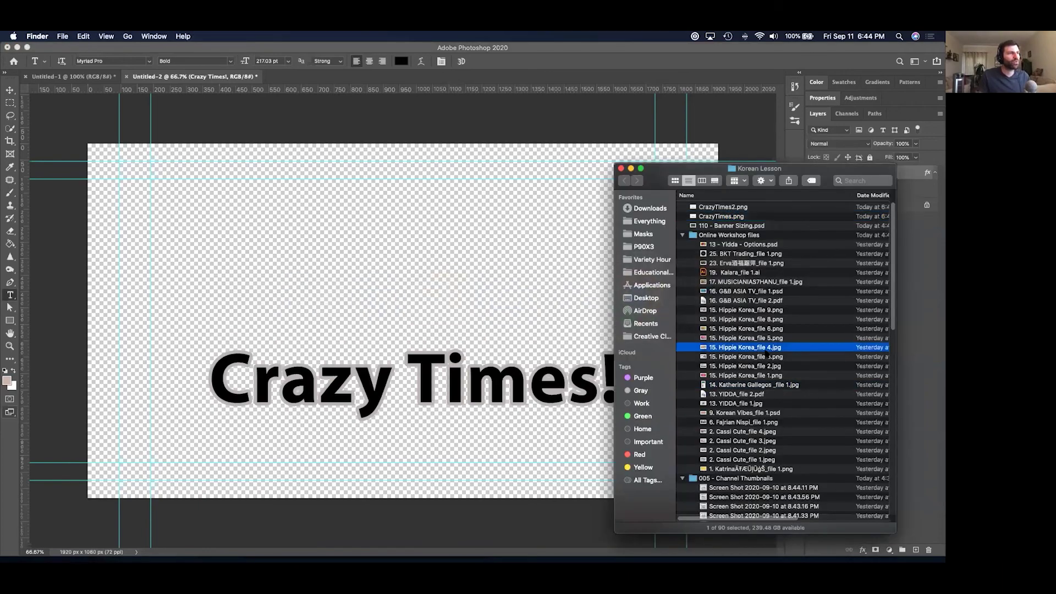
key(space)
key(Up)
key(Up)
key(Up)
key(Up)
key(Up)
key(Up)
key(Up)
key(Up)
key(Down)
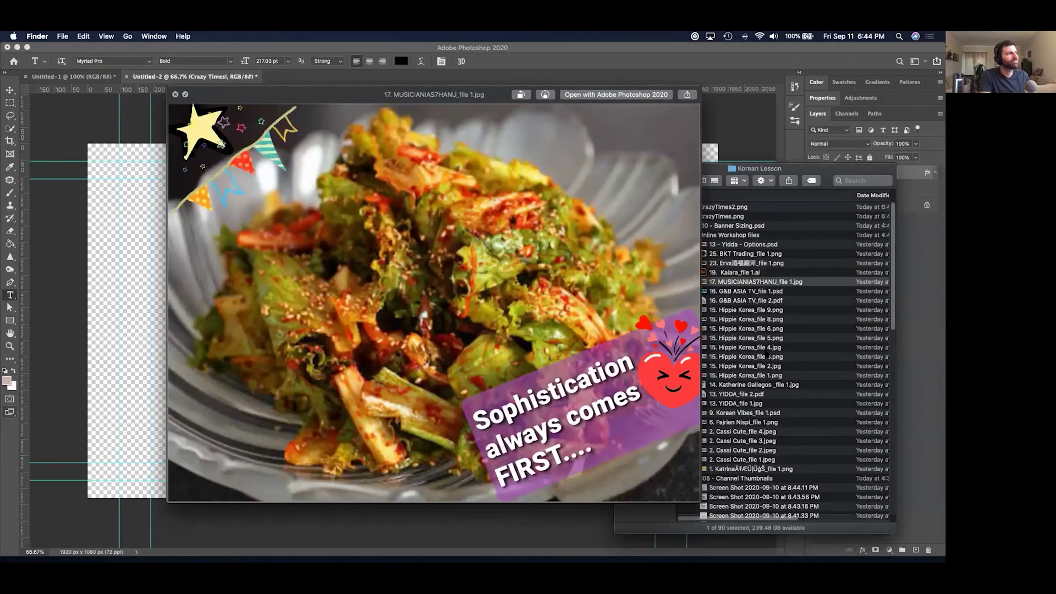
key(space)
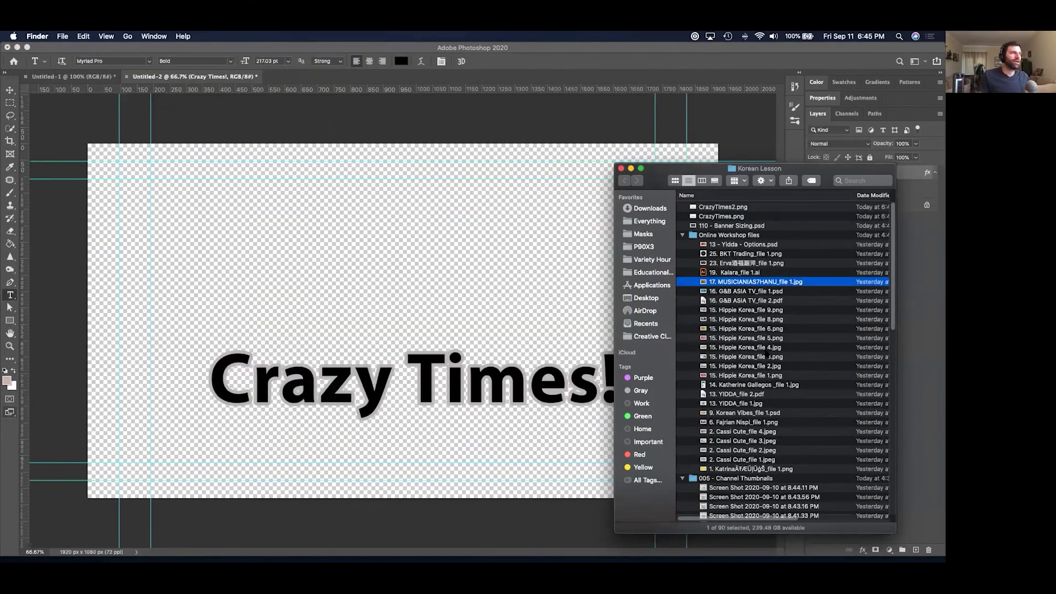
key(super+o)
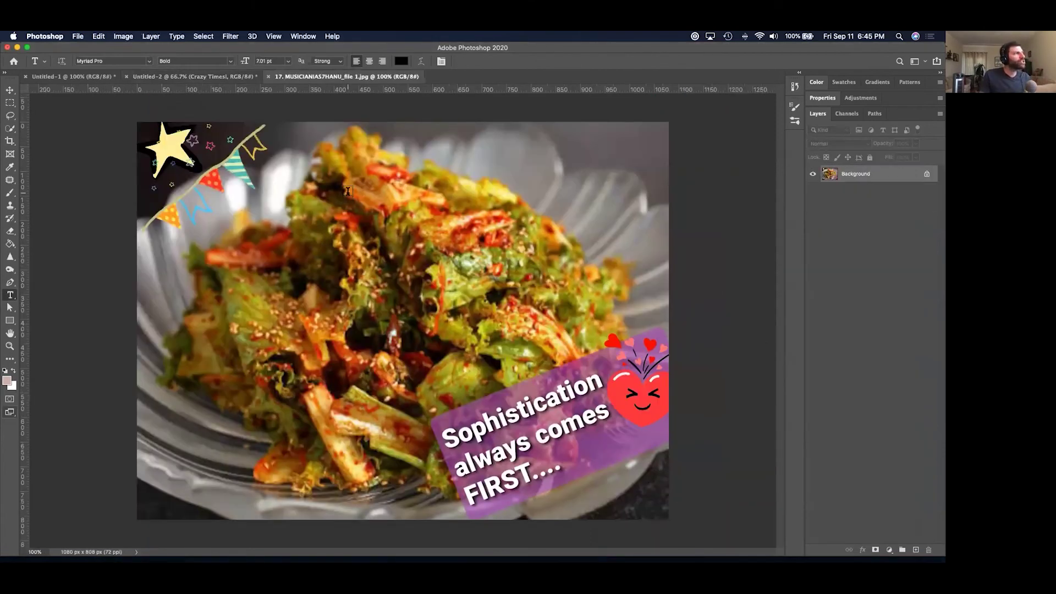
Quick-select the kimchi salad heap and subtract the bowl edges from the selection.
click(9, 128)
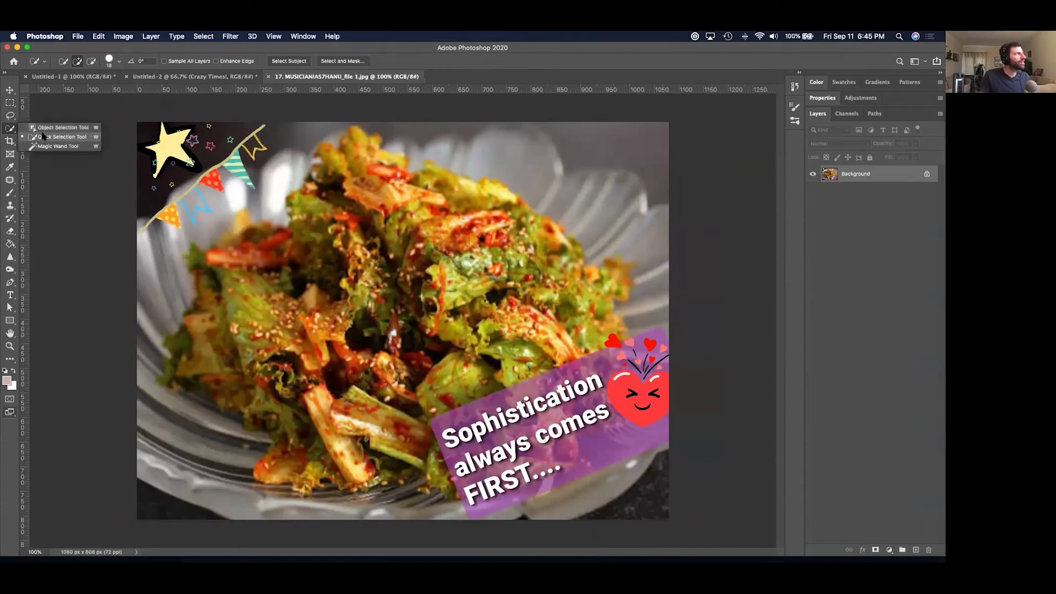
right_click(314, 177)
key(Escape)
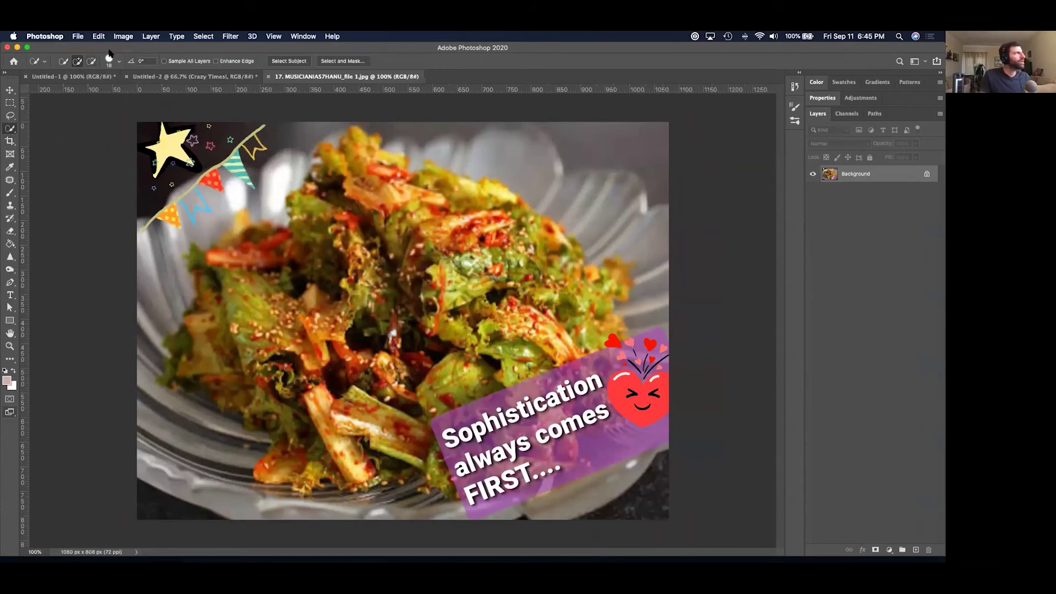
click(114, 59)
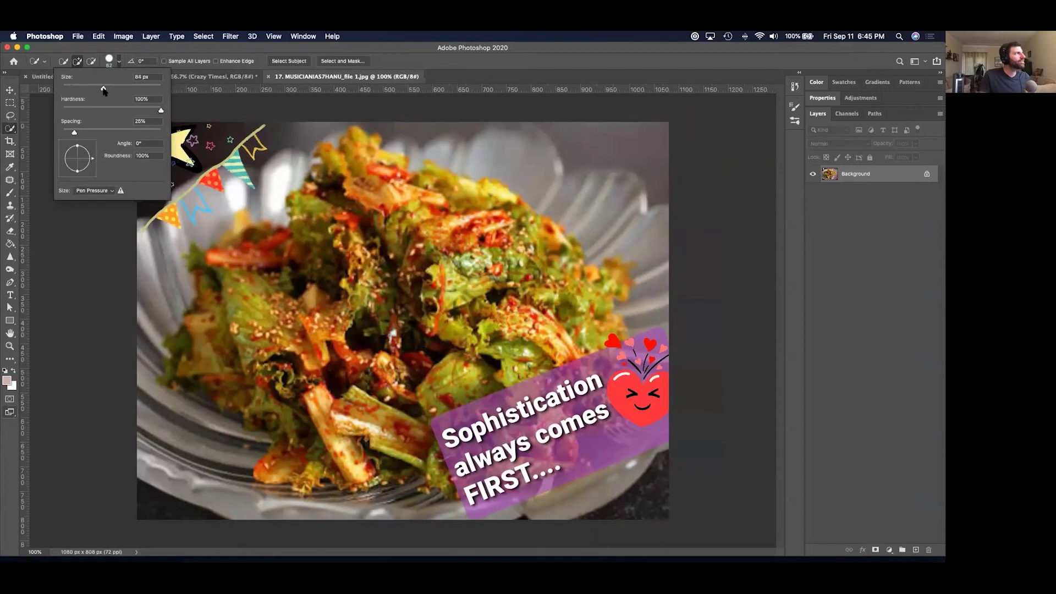
click(460, 235)
mouse_move(460, 234)
mouse_down()
mouse_move(341, 198)
mouse_move(355, 158)
mouse_move(314, 259)
mouse_move(286, 247)
mouse_move(247, 258)
mouse_move(218, 327)
mouse_move(394, 371)
mouse_move(587, 345)
mouse_move(530, 264)
mouse_move(473, 211)
mouse_move(333, 132)
mouse_move(291, 140)
mouse_move(242, 170)
mouse_move(156, 234)
mouse_move(140, 286)
mouse_move(137, 347)
mouse_move(156, 427)
mouse_move(208, 450)
mouse_move(220, 437)
mouse_move(182, 426)
mouse_up()
mouse_move(597, 130)
mouse_down()
mouse_move(575, 141)
mouse_move(439, 129)
mouse_move(499, 137)
mouse_move(667, 219)
mouse_move(686, 278)
mouse_move(654, 319)
mouse_up()
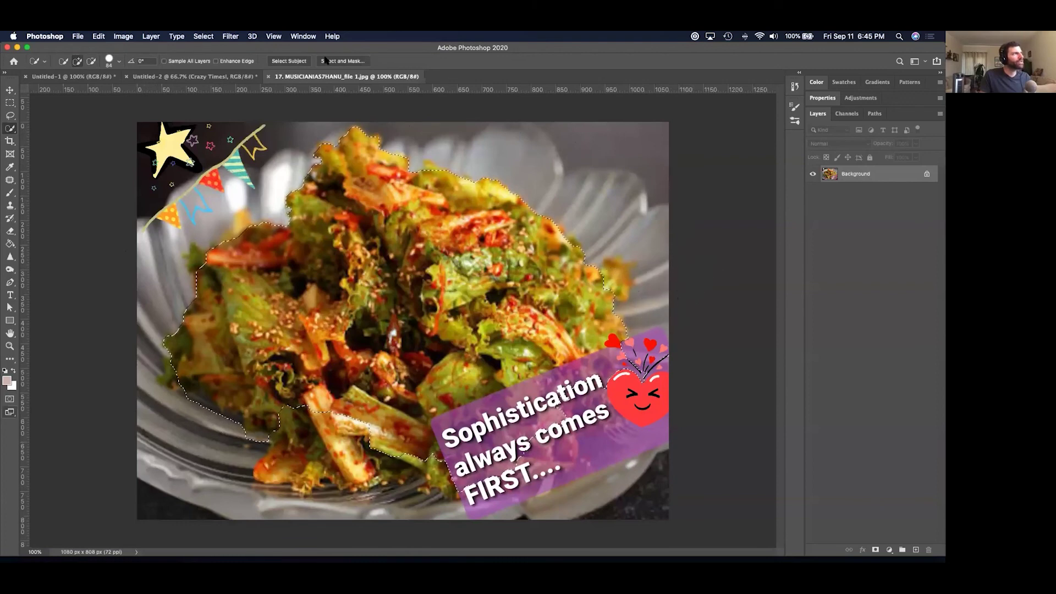
click(326, 61)
Refine edges with 3 px Radius and slight Feather, output the cut-out, and nudge it.
drag(814, 238, 820, 239)
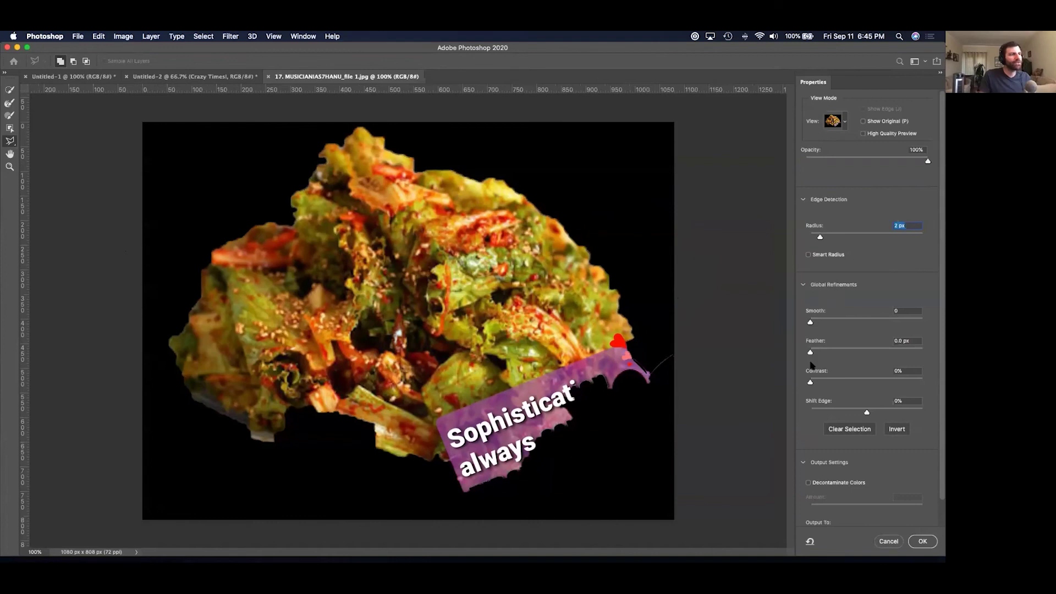
drag(810, 352, 818, 355)
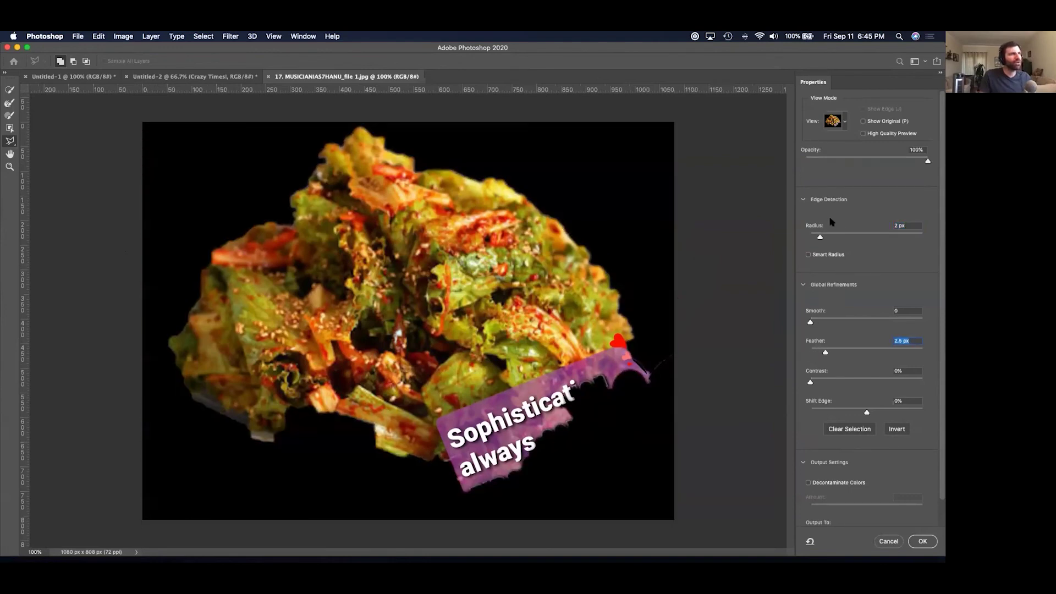
drag(822, 236, 827, 236)
click(919, 542)
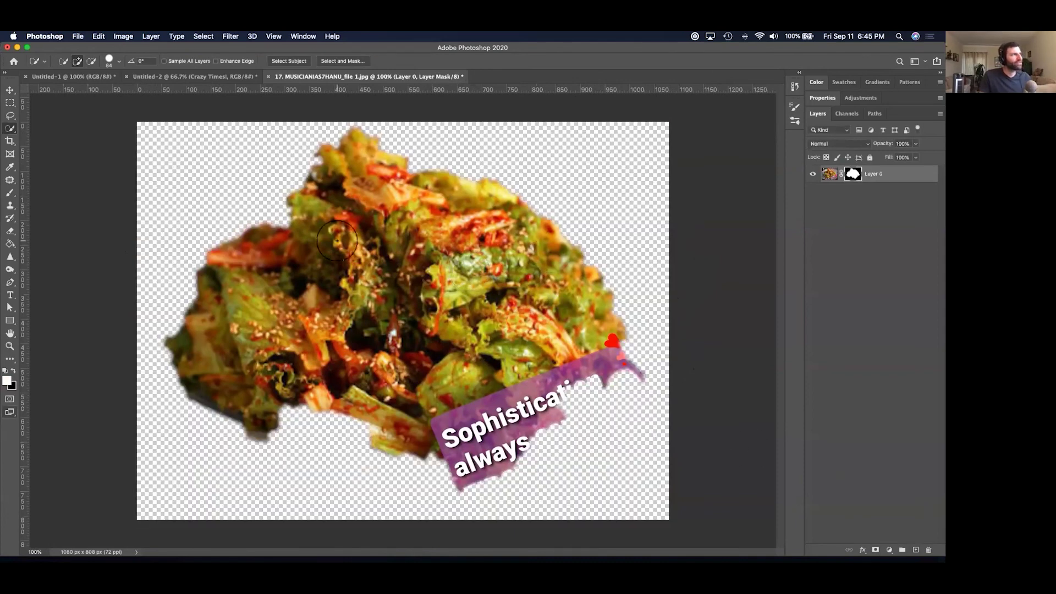
key(v)
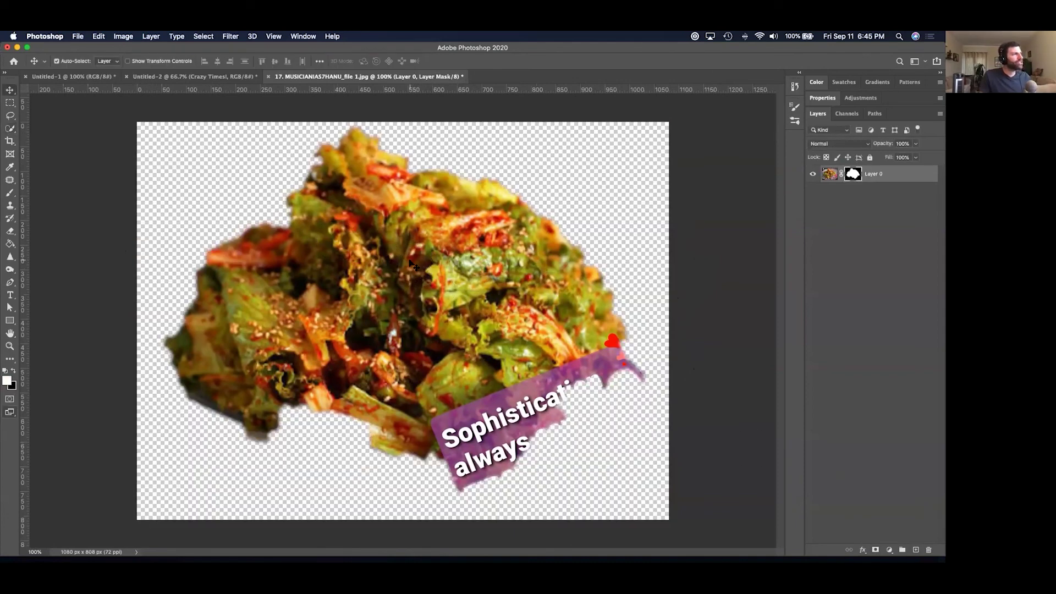
mouse_move(412, 263)
mouse_down()
mouse_move(497, 335)
mouse_move(432, 310)
mouse_move(403, 262)
mouse_up()
Quick Export the cut-out salad as a PNG named CheeseEtc.
click(78, 36)
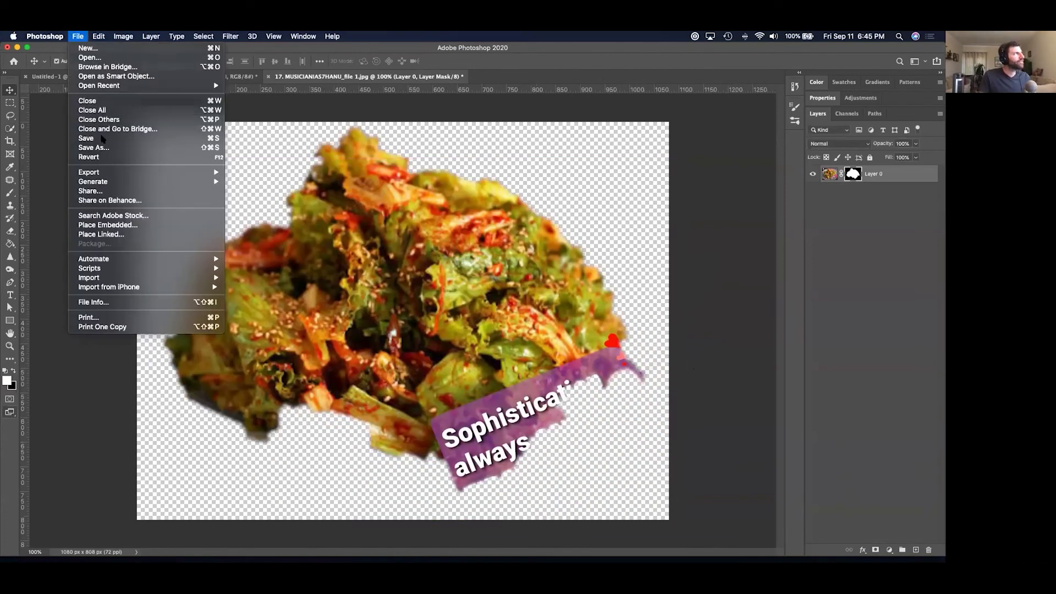
mouse_move(216, 172)
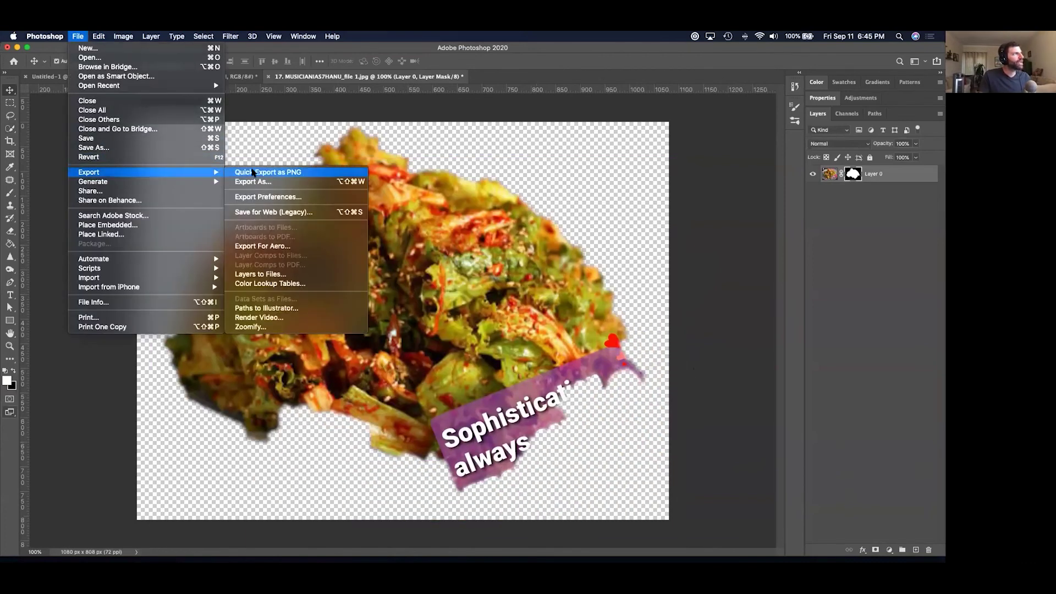
click(253, 173)
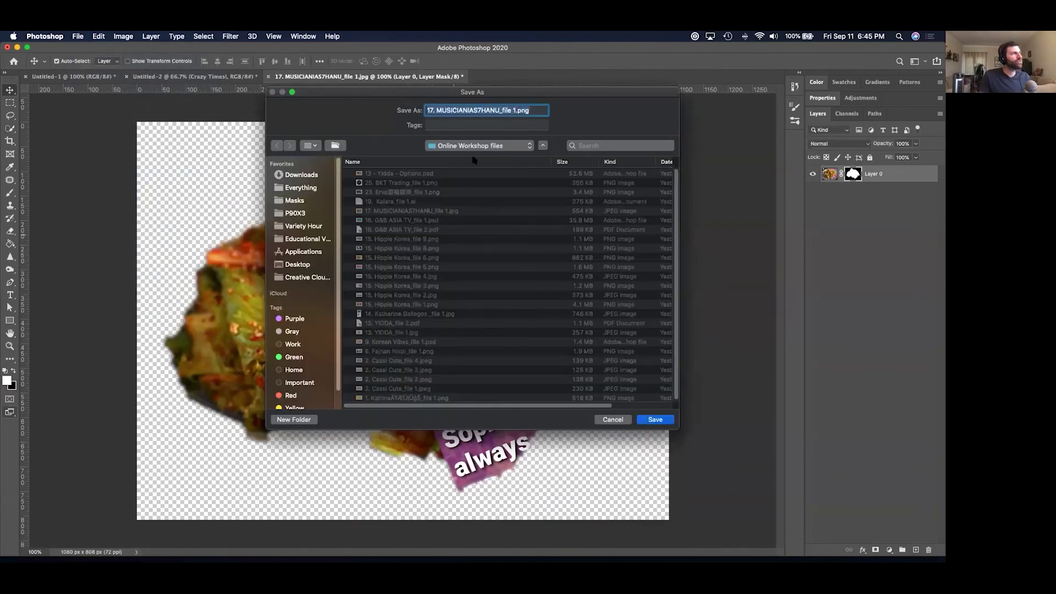
text(Che)
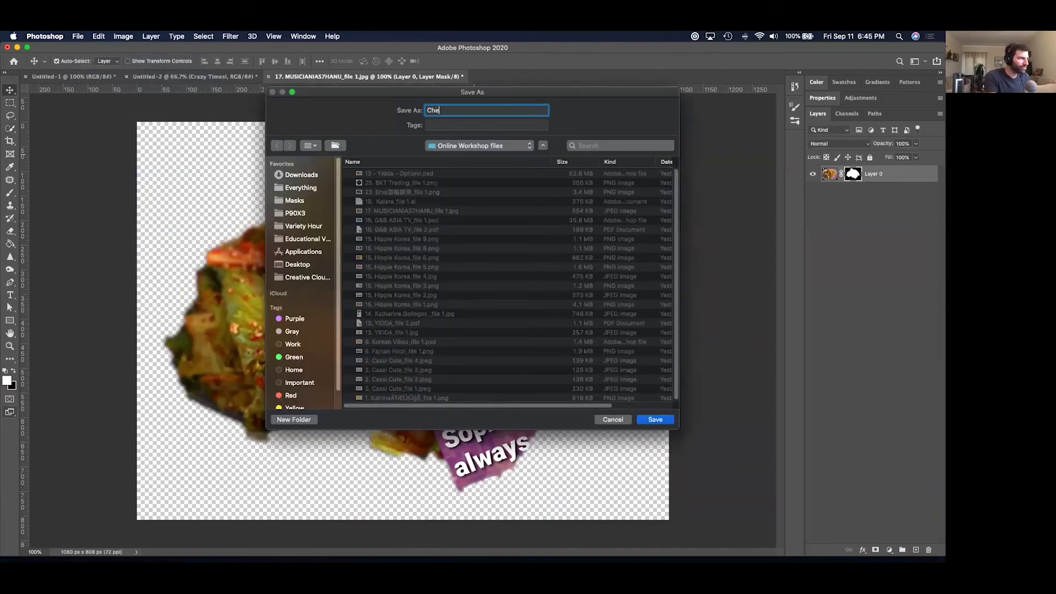
text(eseT)
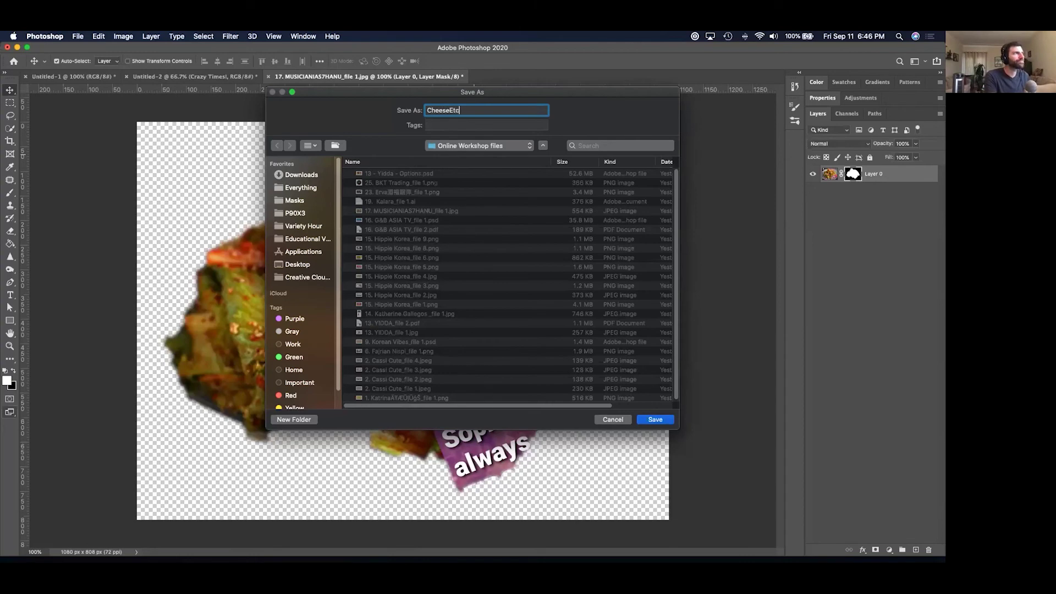
text(tc)
key(Return)
key(super+Tab)
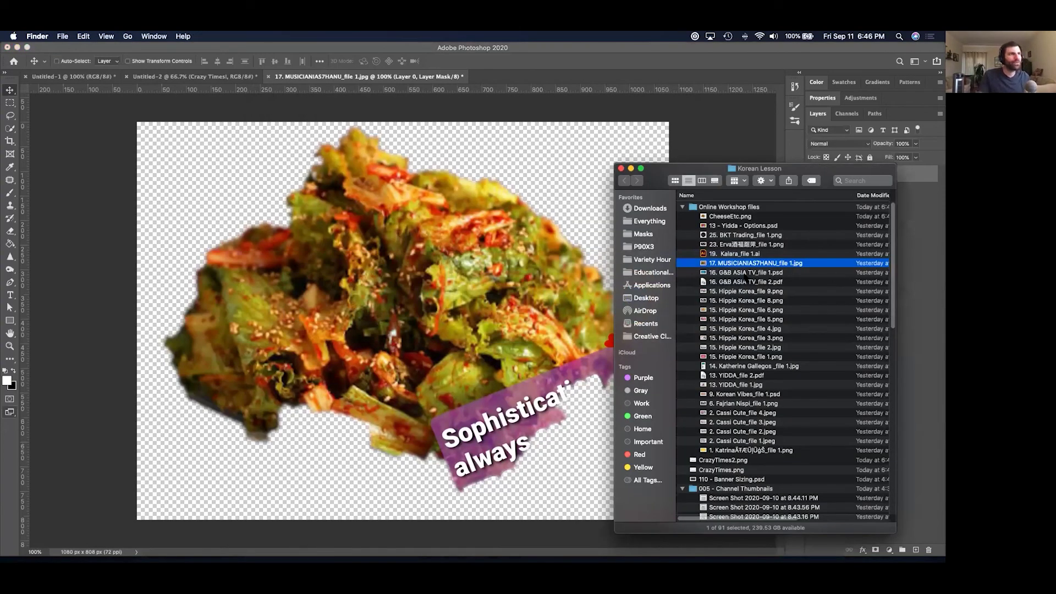
Quick Look CheeseEtc.png in Finder, then open the Online Workshop files folder.
click(730, 216)
key(space)
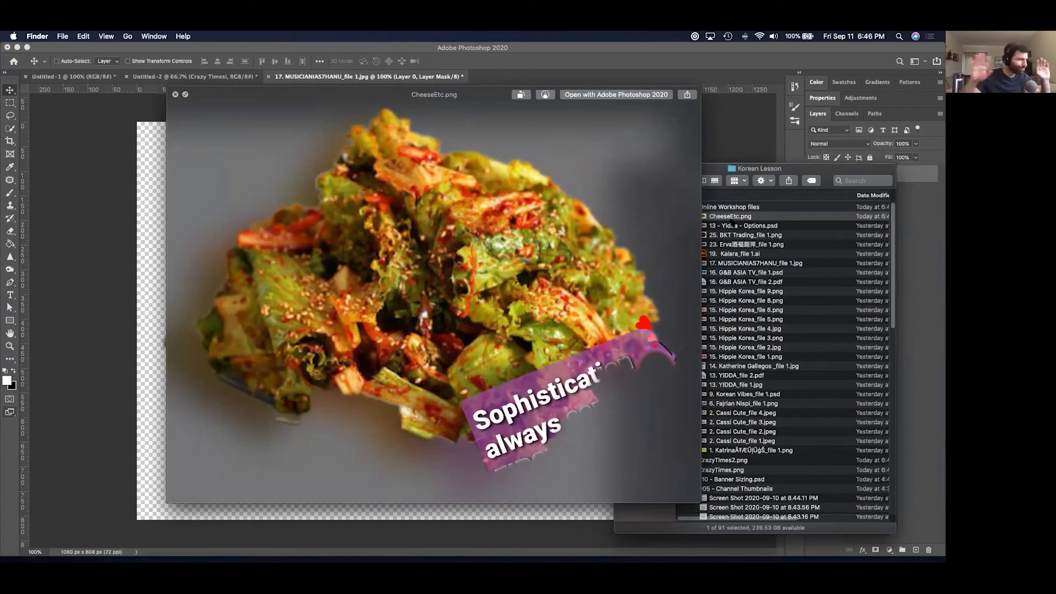
key(space)
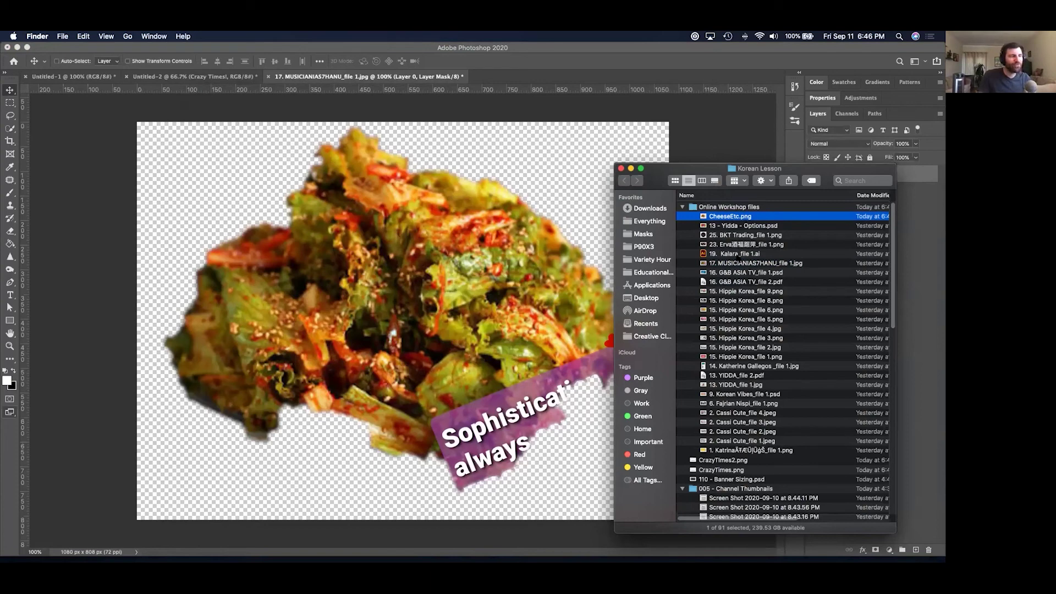
double_click(708, 209)
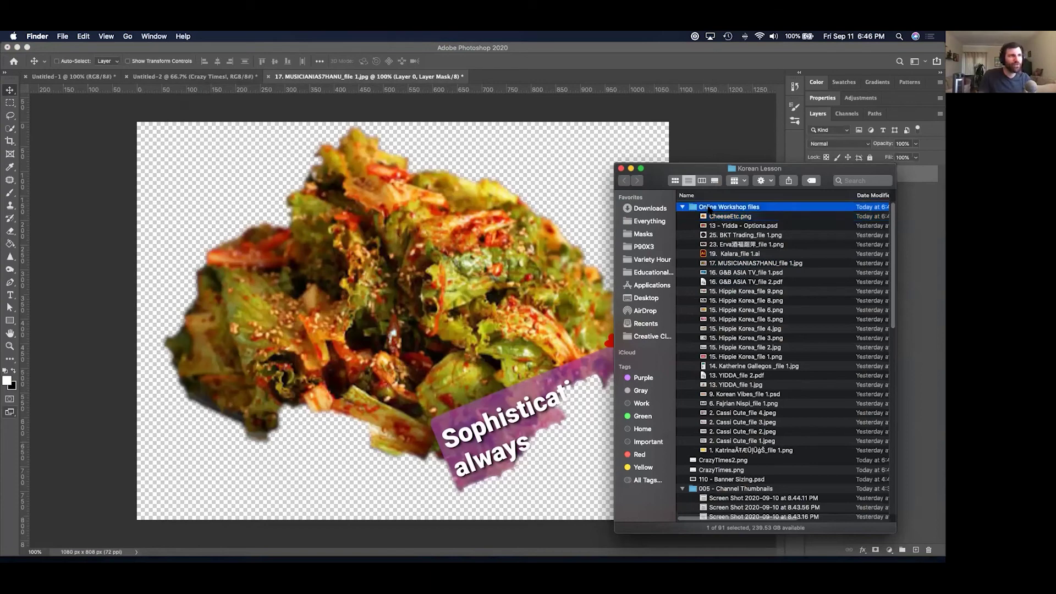
click(714, 208)
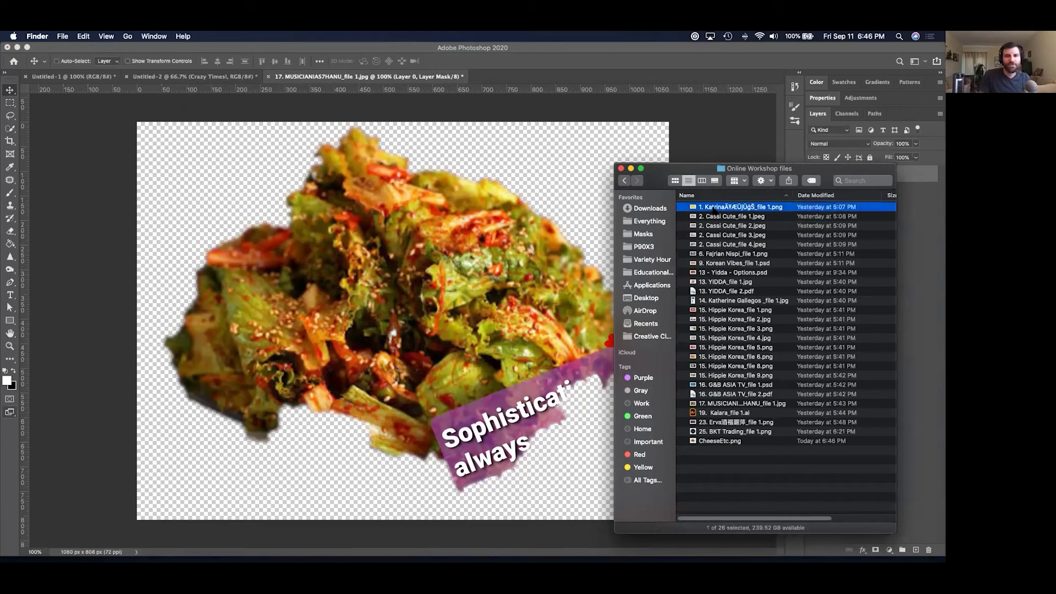
Close the salad document in Photoshop without saving.
click(505, 213)
key(super+w)
click(448, 222)
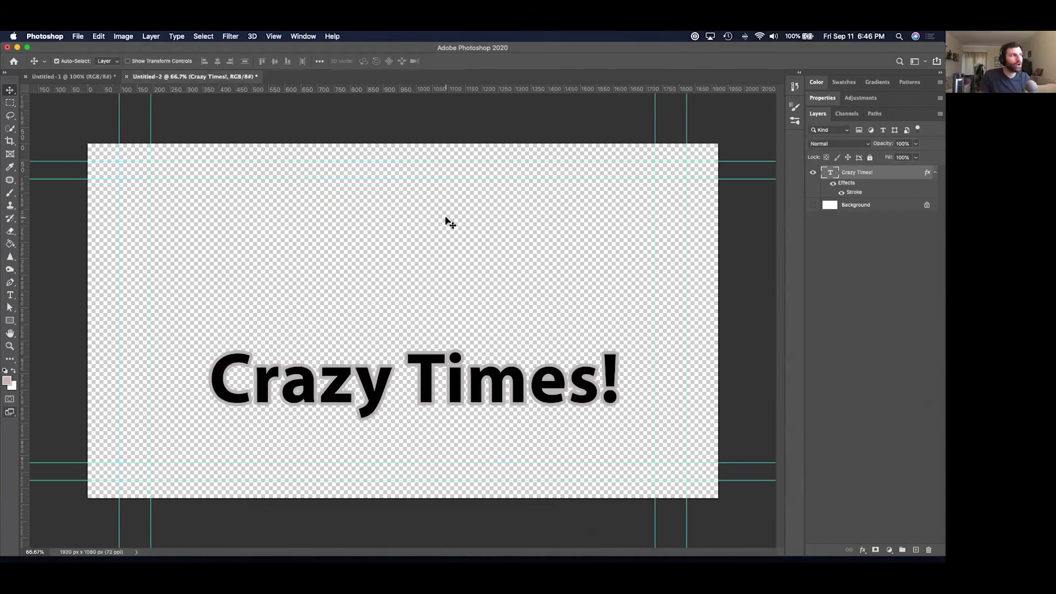
Discard the Crazy Times! document unsaved, leaving the blank Untitled-1 canvas, and return to Finder.
key(super+w)
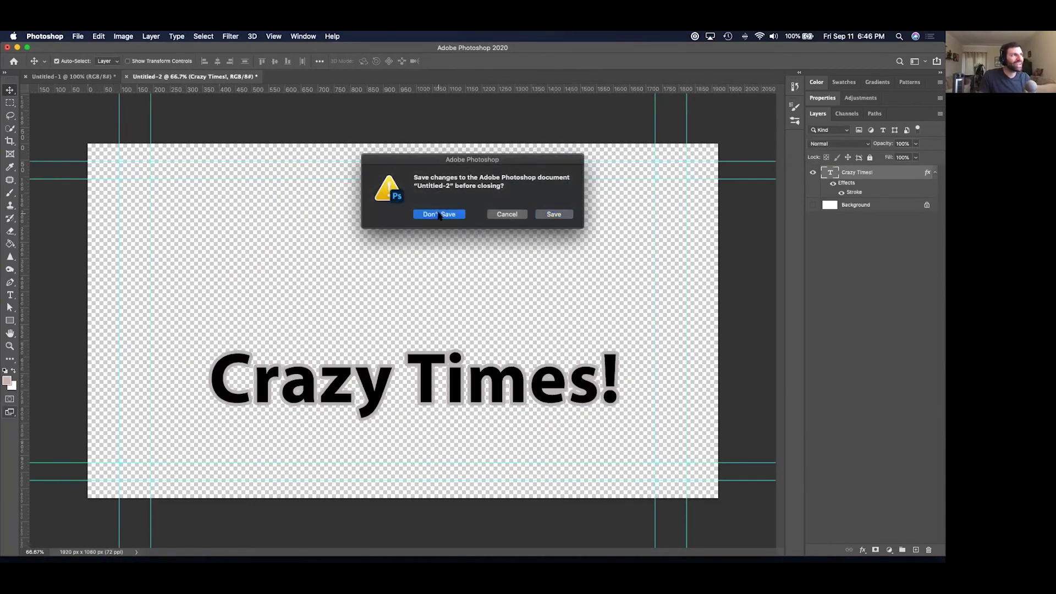
click(439, 214)
key(super+Tab)
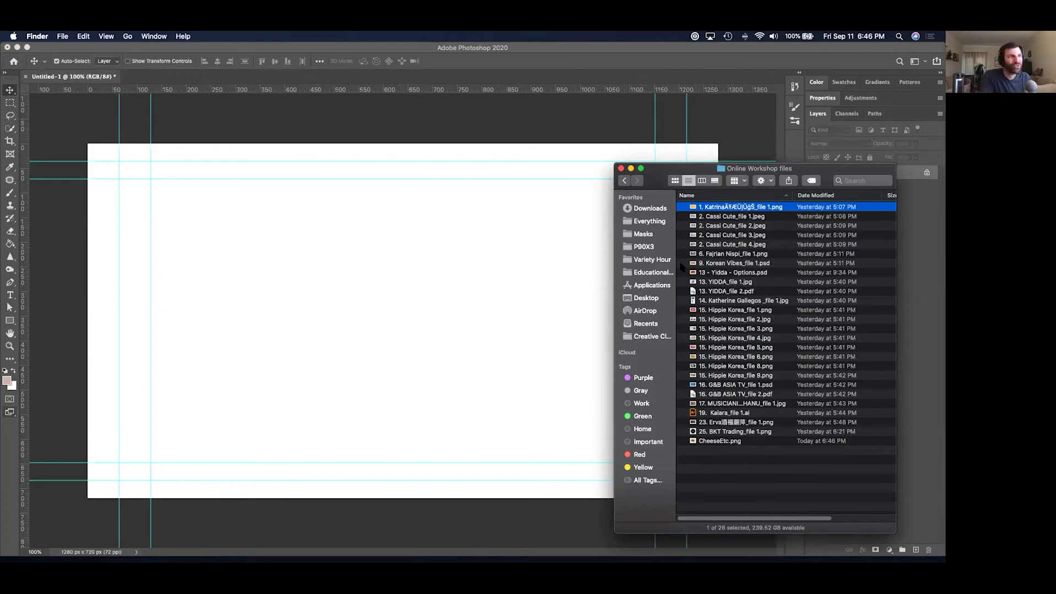
Go up to the Korean Lesson folder and sort its files by name.
key(super+Up)
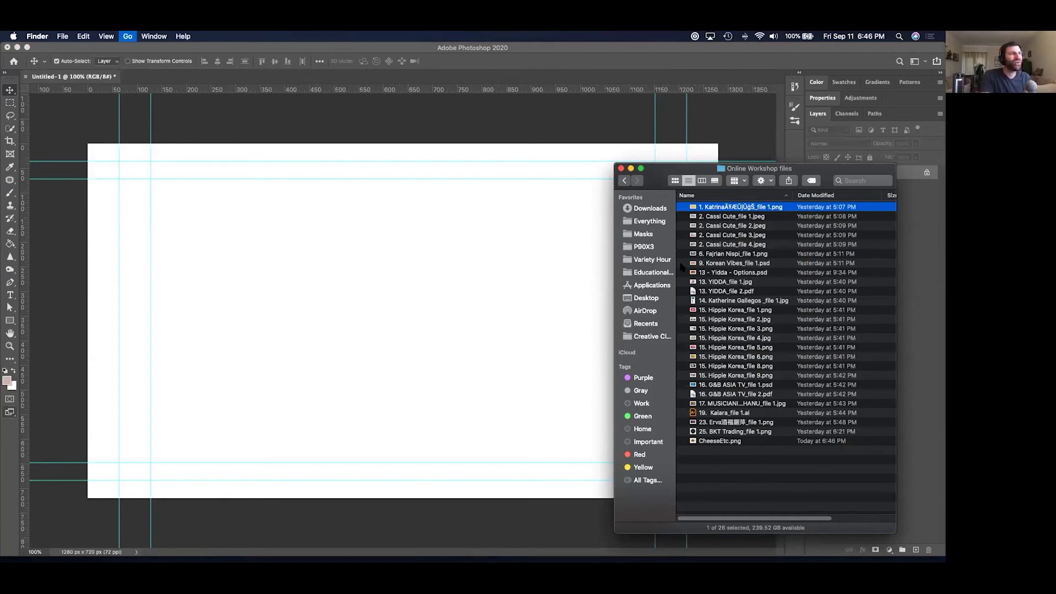
click(710, 196)
scroll(736, 261, up, 15)
scroll(737, 255, down, 4)
Quick Look the YouTube channel screenshots in turn, ending on Screen Shot 2020-09-10 at 8.43.56 PM.
click(737, 244)
key(space)
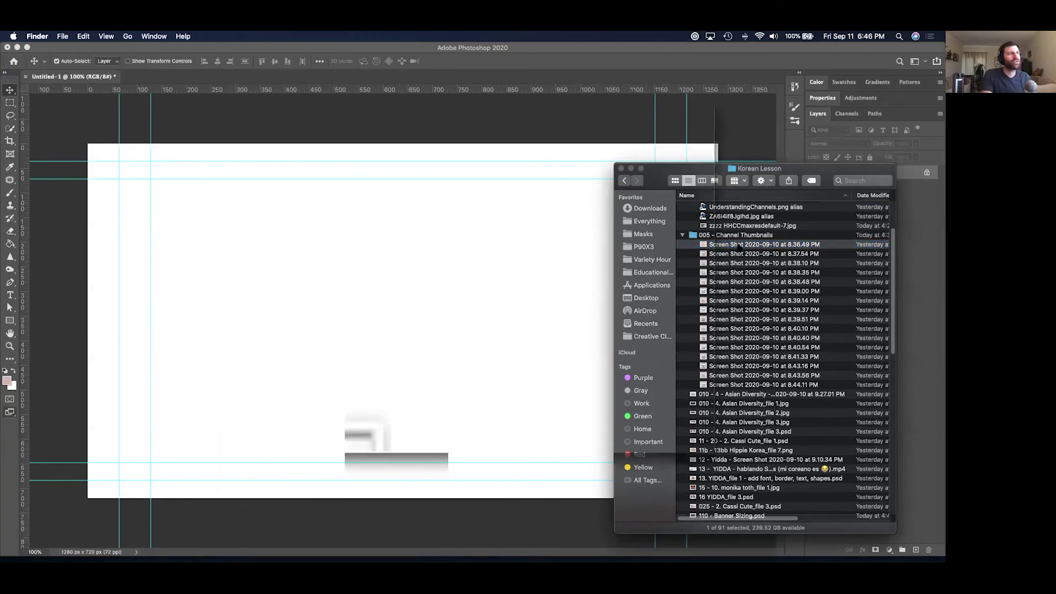
key(Down)
key(Down)
key(Down)
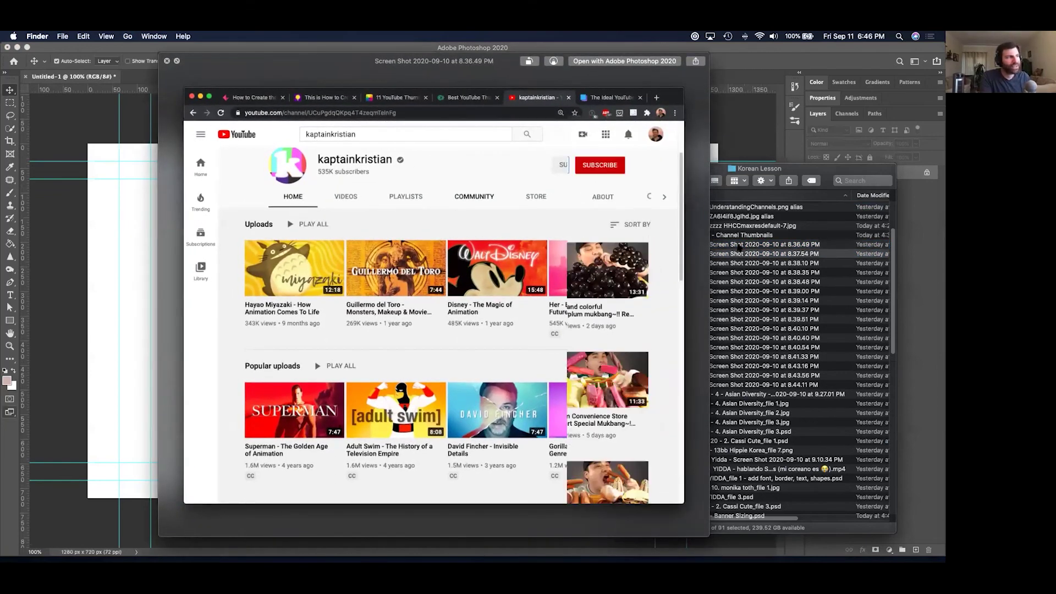
key(Down)
key(Down)
key(Down)
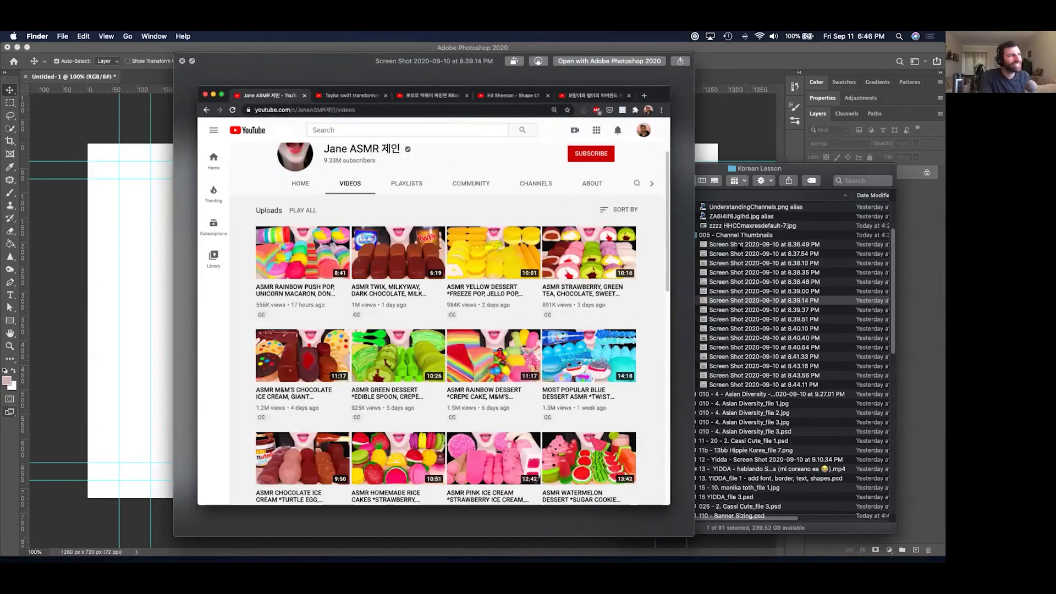
key(Down)
key(Down)
key(Down)
key(Up)
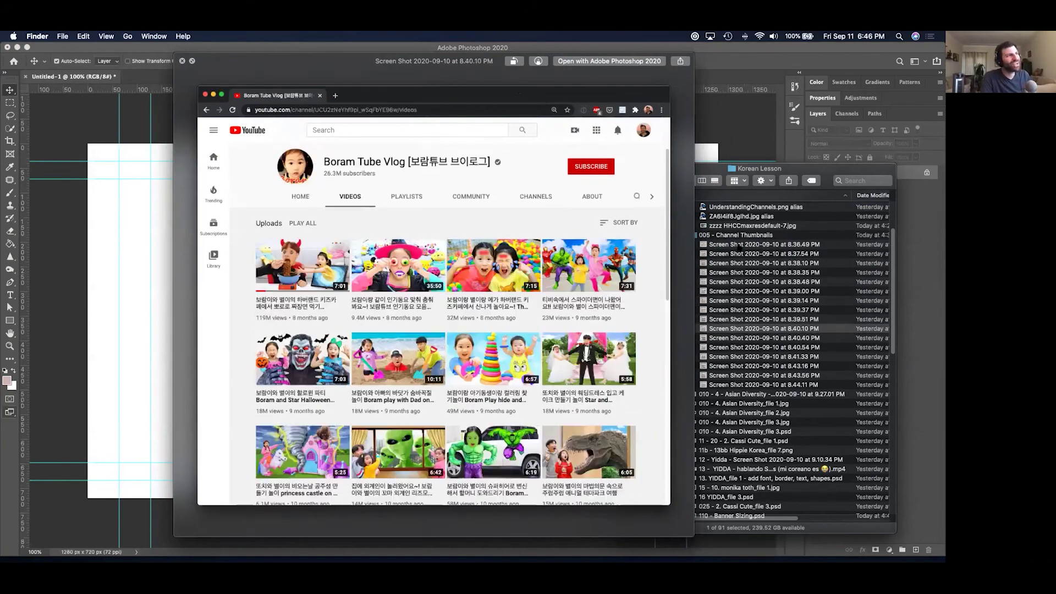
key(Down)
key(Down)
key(Down)
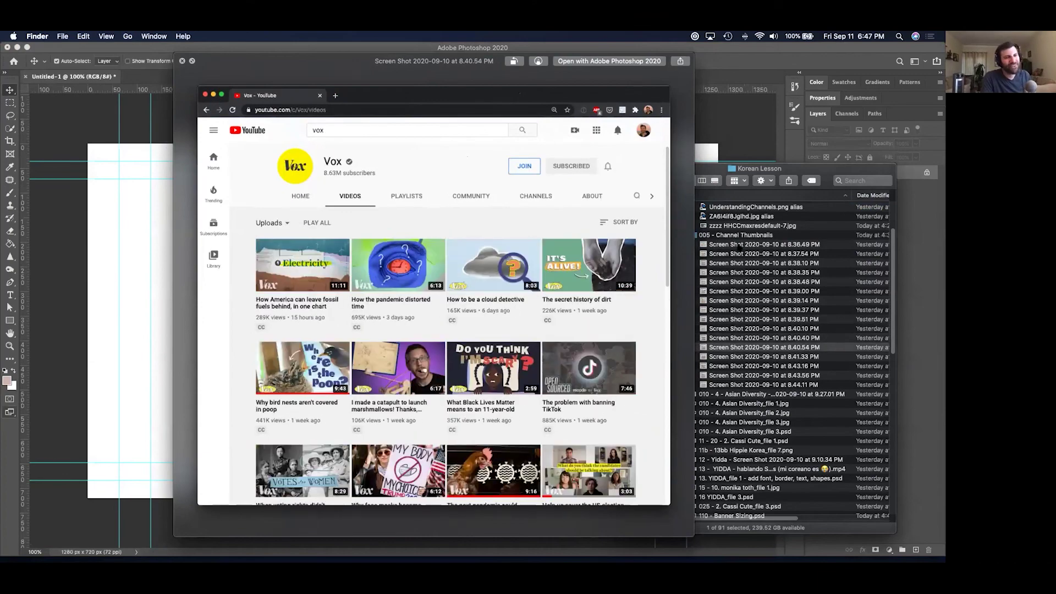
key(Down)
key(Down)
key(Down)
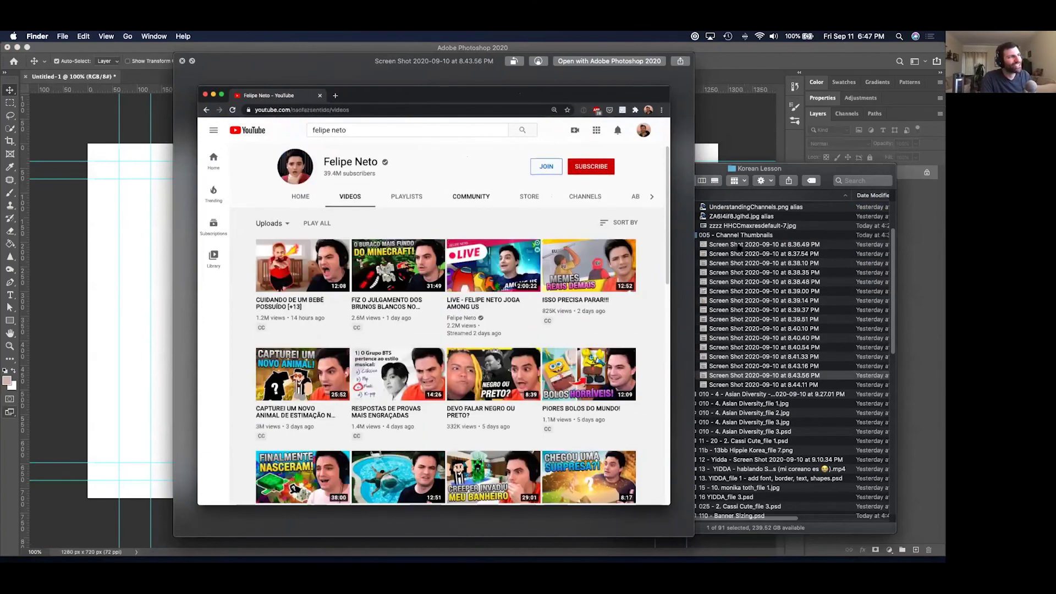
key(Down)
key(Down)
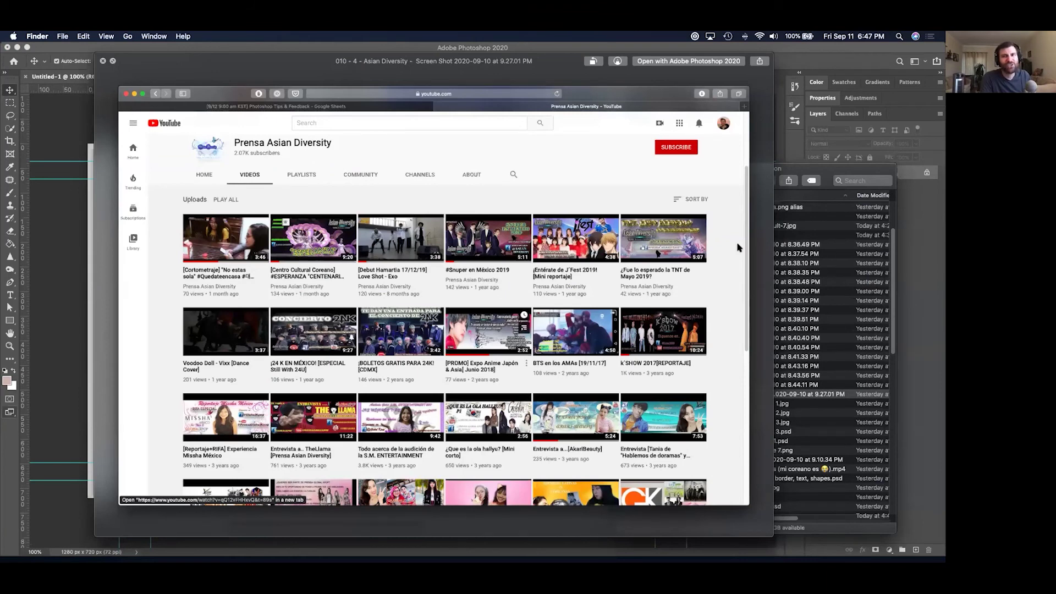
Preview the Asian Diversity, Cassi Cute, Honey Butter Chips and YIDDA designs, then return to Photoshop.
key(Down)
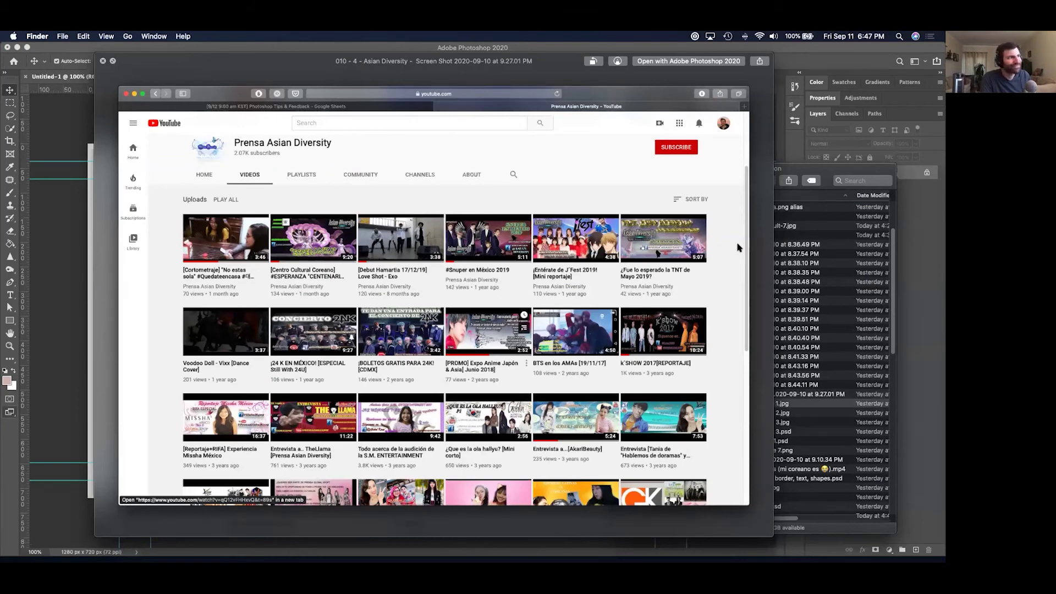
key(Down)
key(Up)
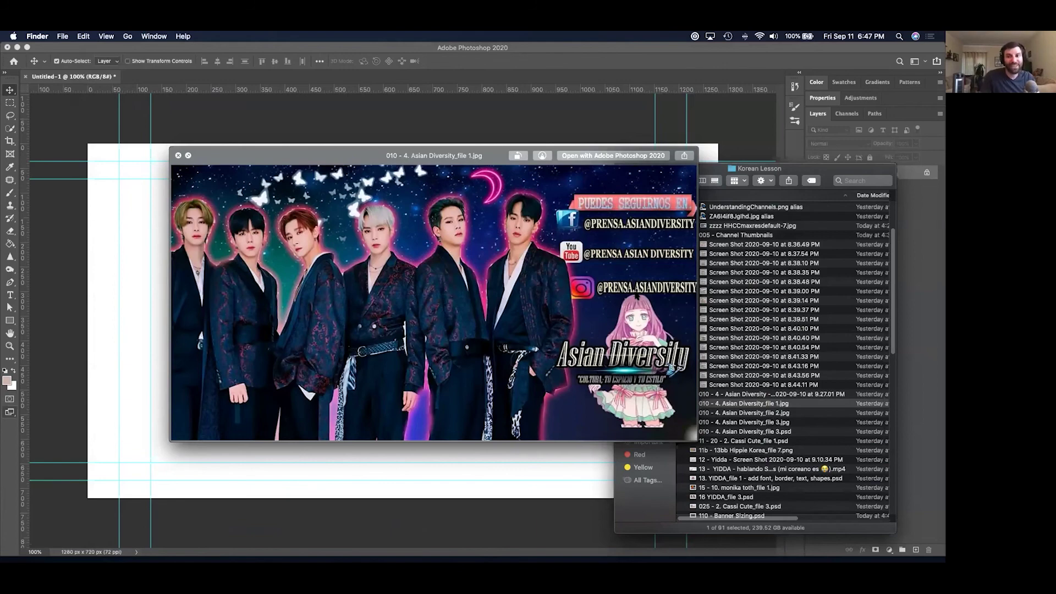
key(Down)
key(Down)
key(Down)
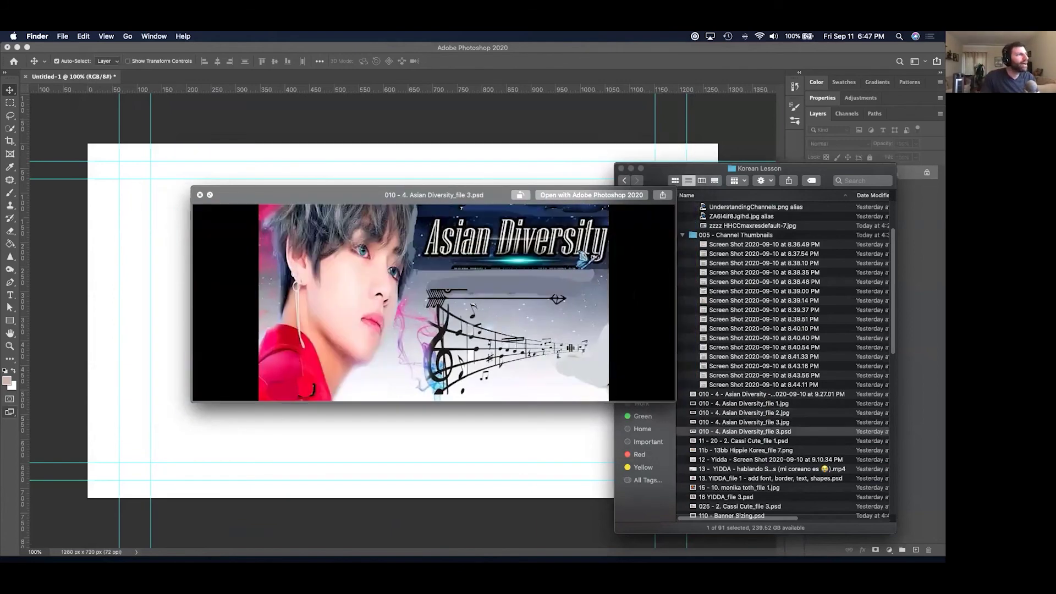
key(Down)
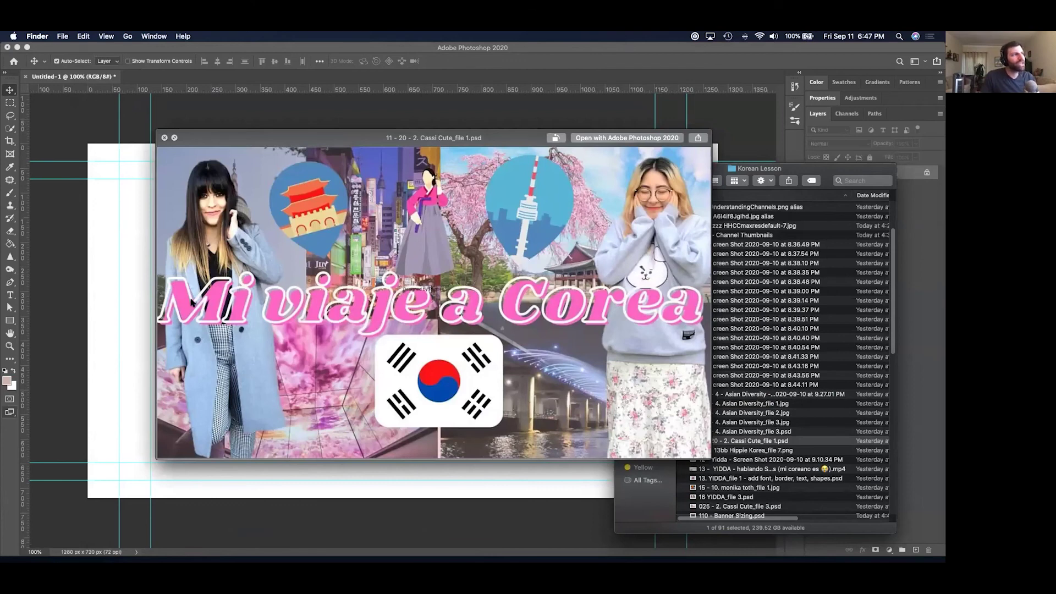
key(Down)
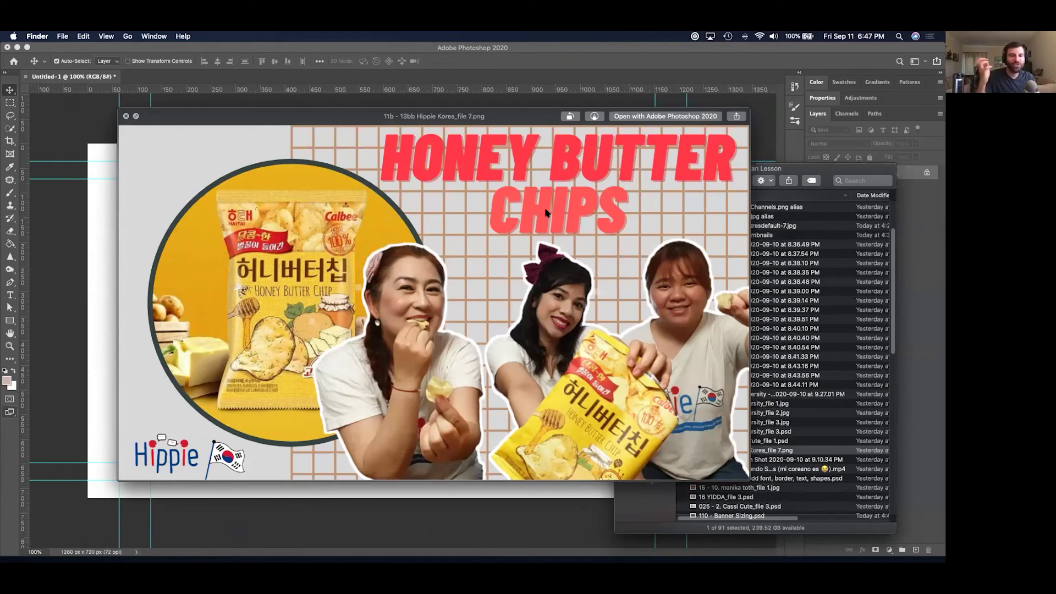
key(Down)
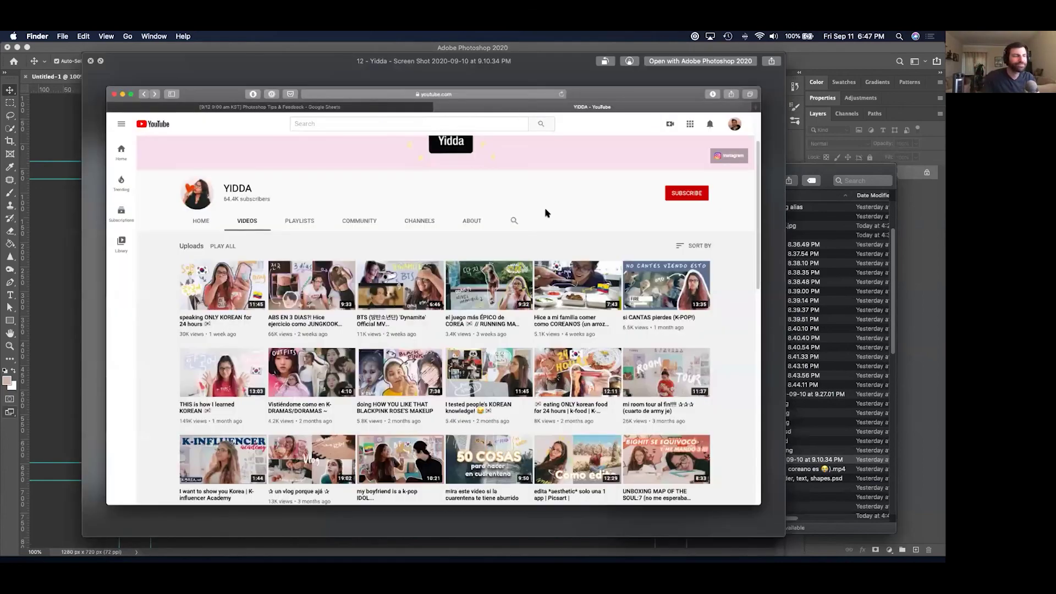
key(Down)
key(Down)
key(Down)
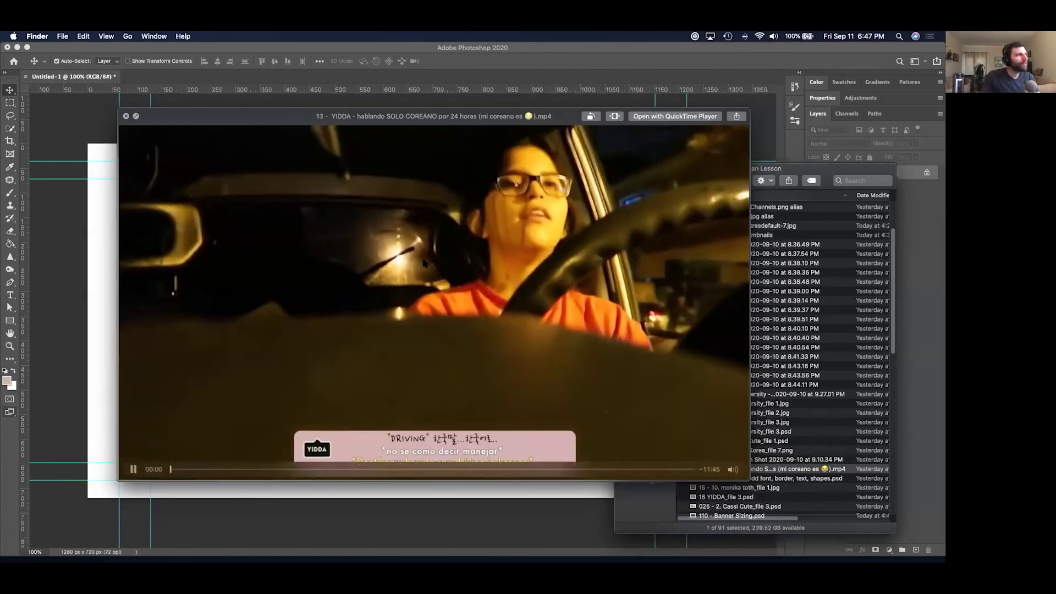
key(Down)
key(Down)
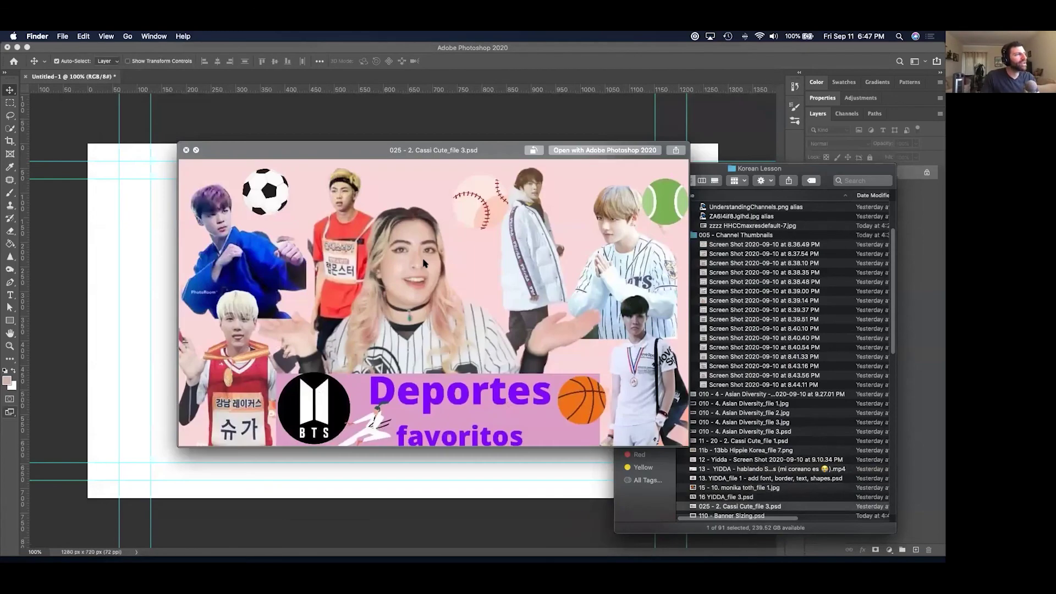
key(Up)
key(space)
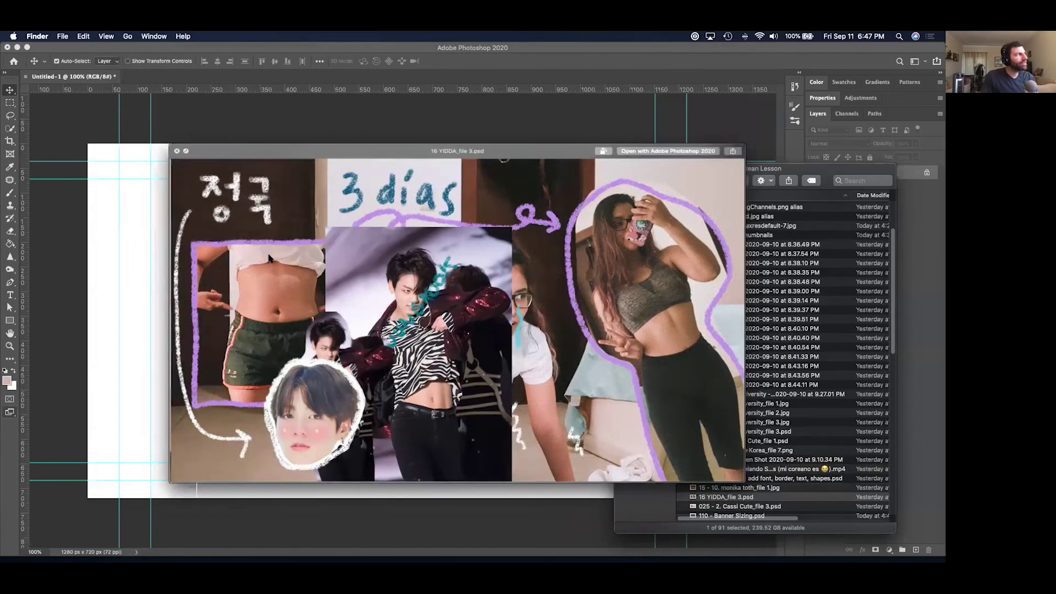
click(231, 225)
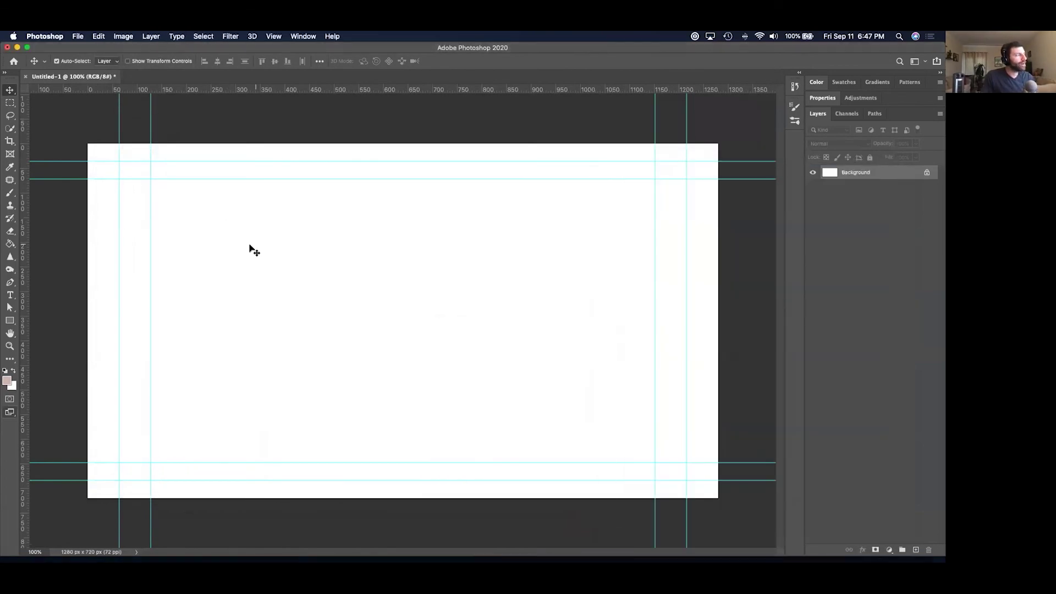
Choose the Quick Selection tool and open, then cancel, Select and Mask.
click(10, 129)
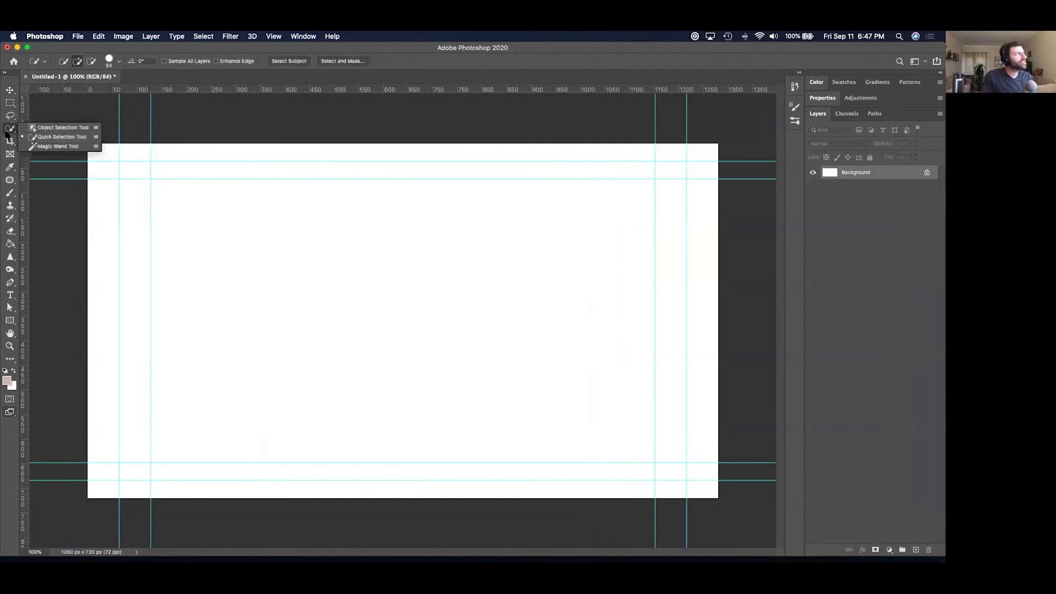
click(343, 61)
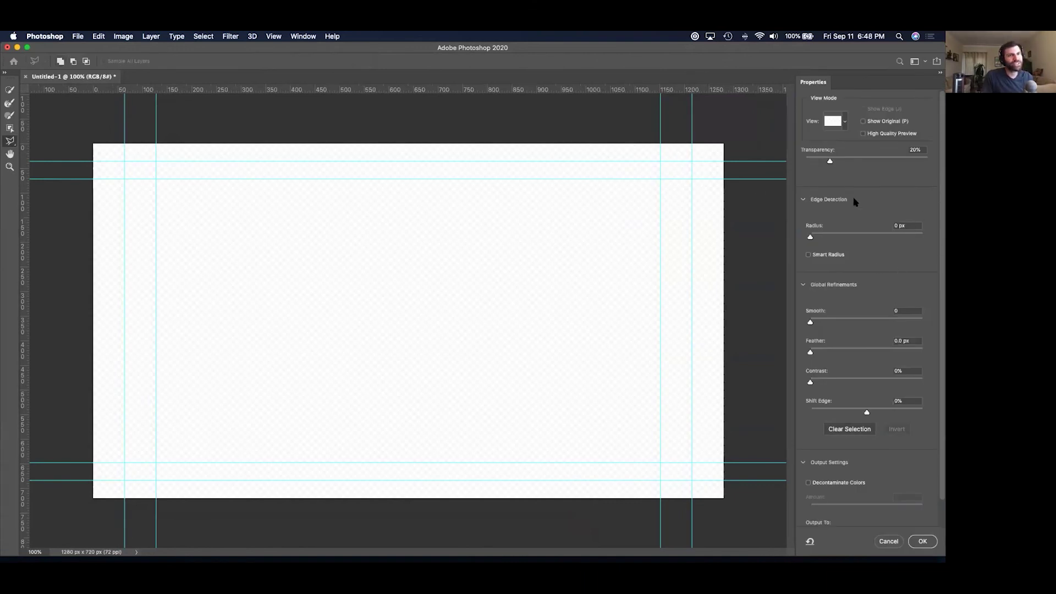
key(Escape)
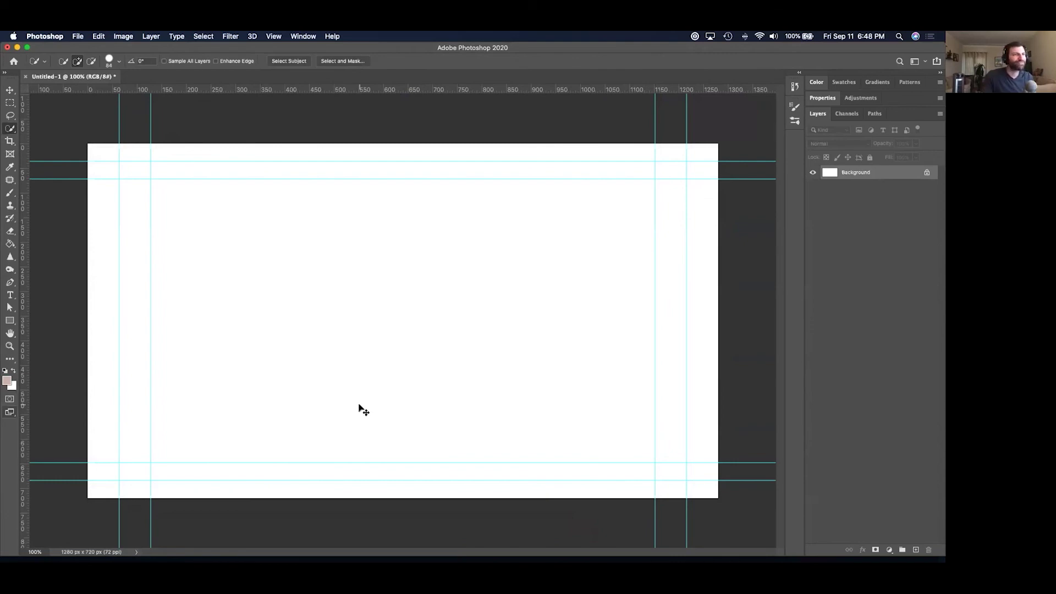
Back in Finder, Quick Look the YIDDA design files.
key(super+Tab)
key(space)
key(Down)
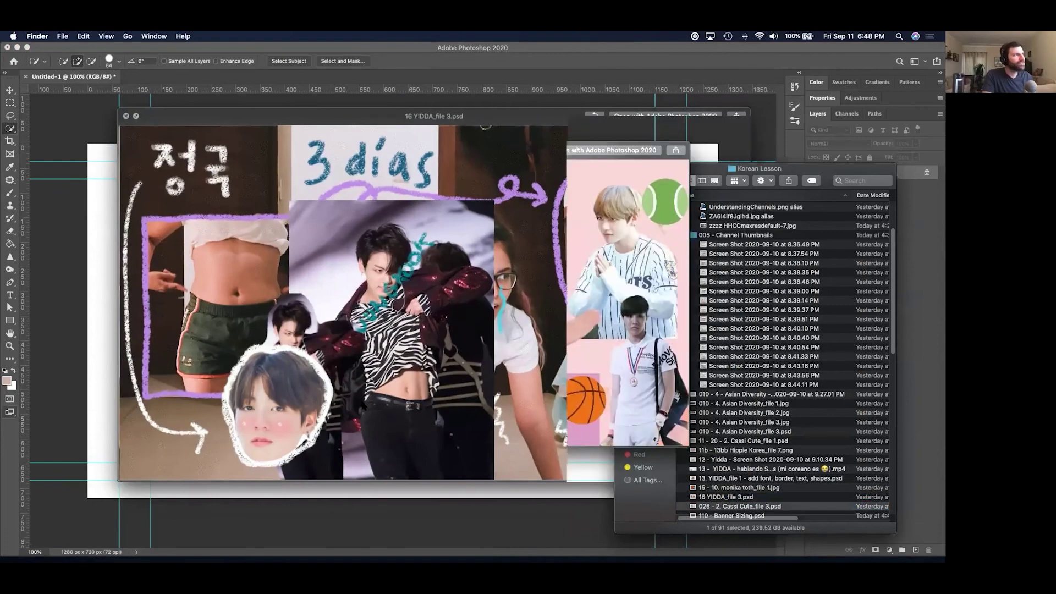
Preview the Banner Sizing file and pink Kalara banner, close Quick Look, and bring up the app switcher.
key(Down)
key(Down)
key(Up)
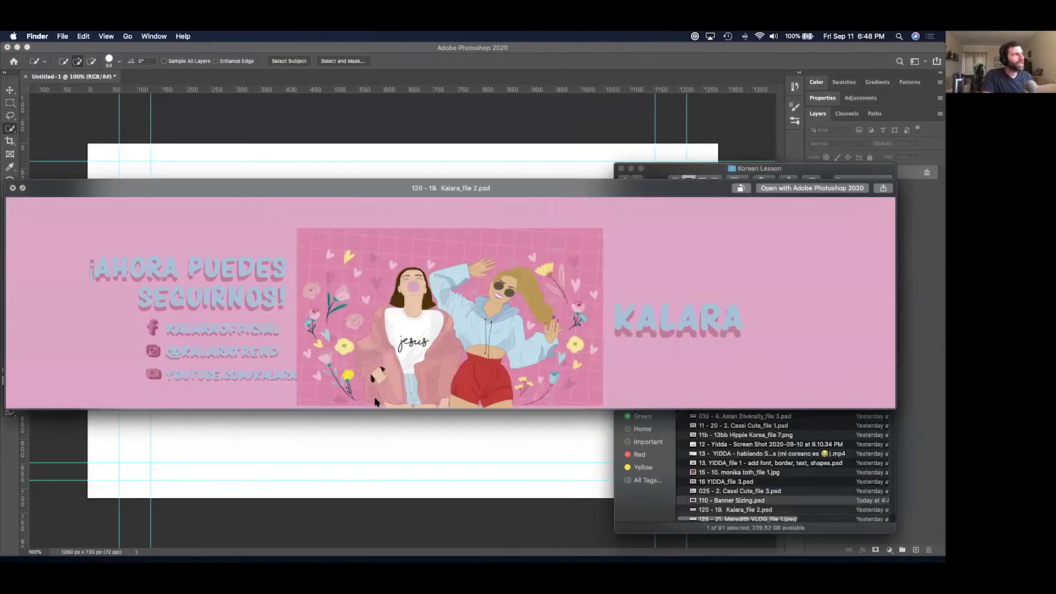
key(space)
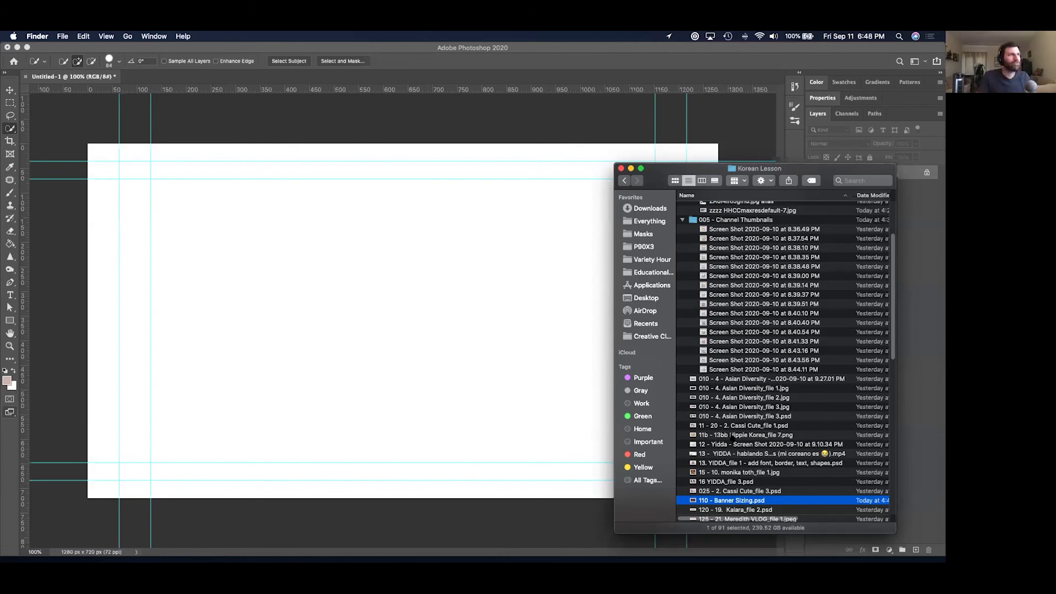
key(super+Tab)
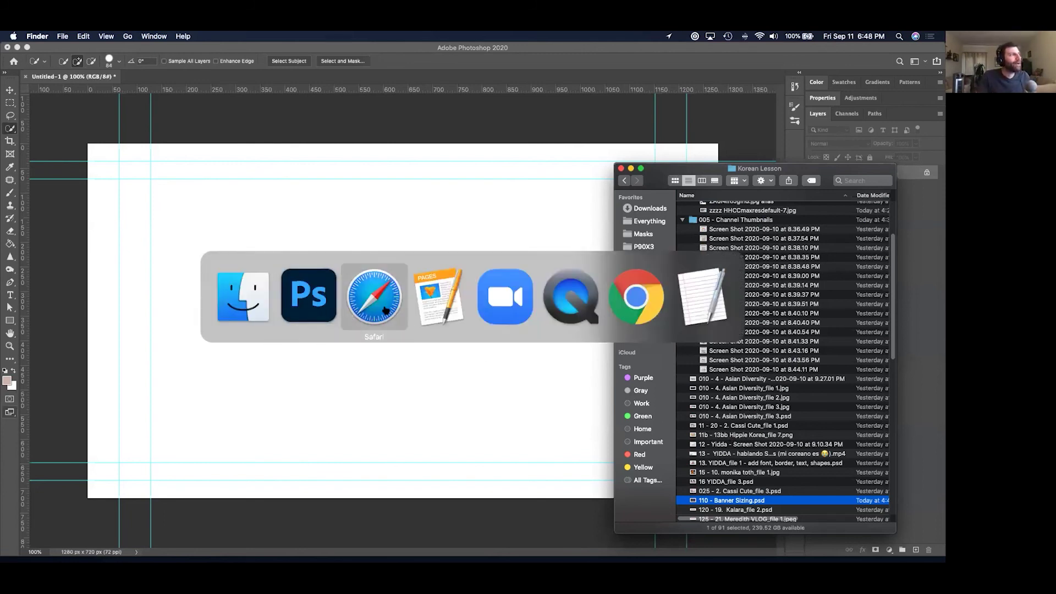
In Safari, load youtube, scroll the home feed thumbnails, and nudge the window left.
click(385, 311)
key(super+Tab)
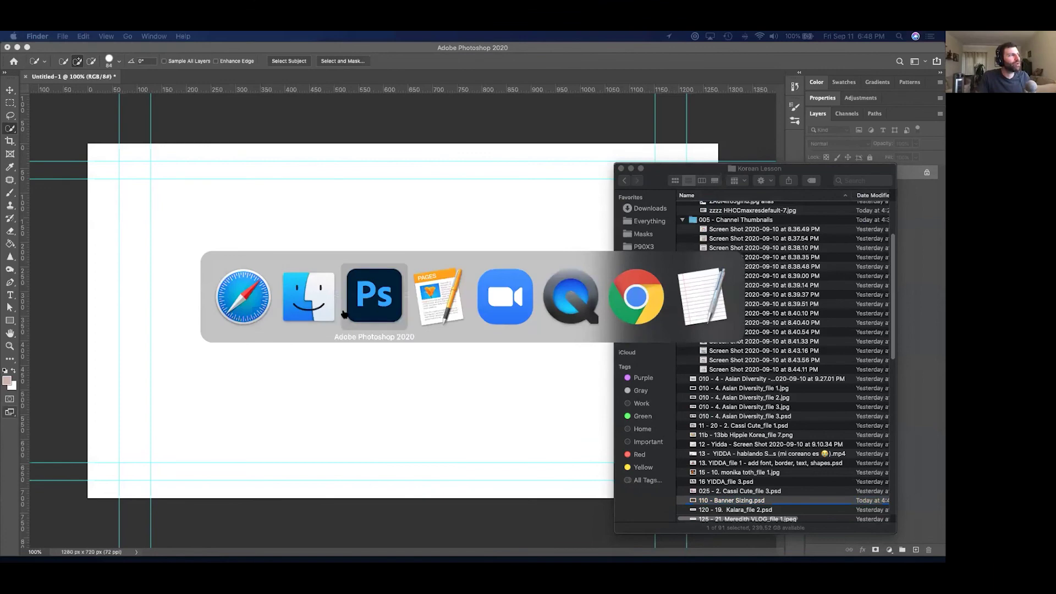
click(245, 300)
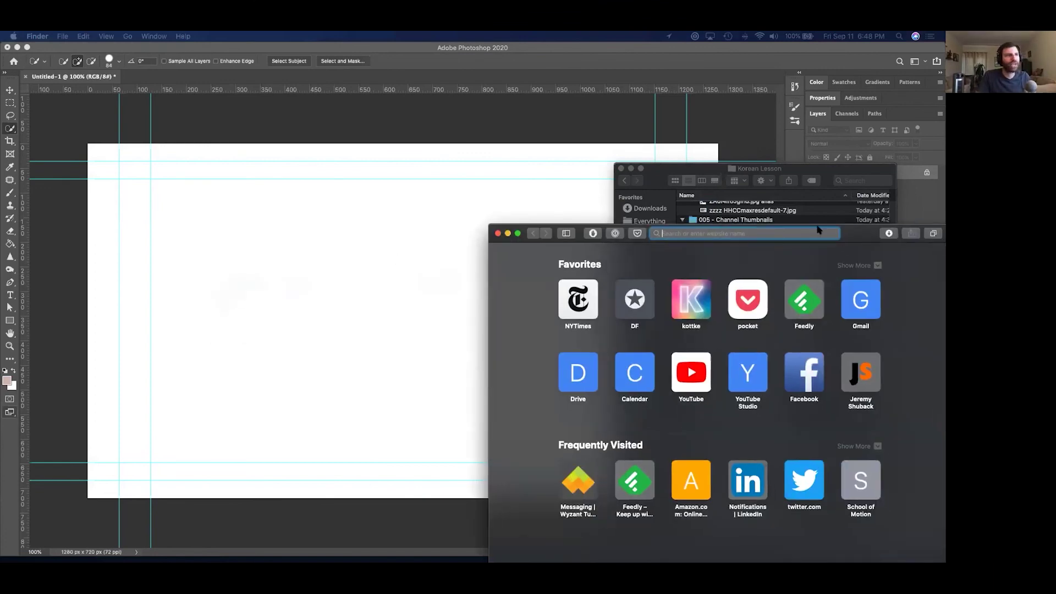
text(youtube.com)
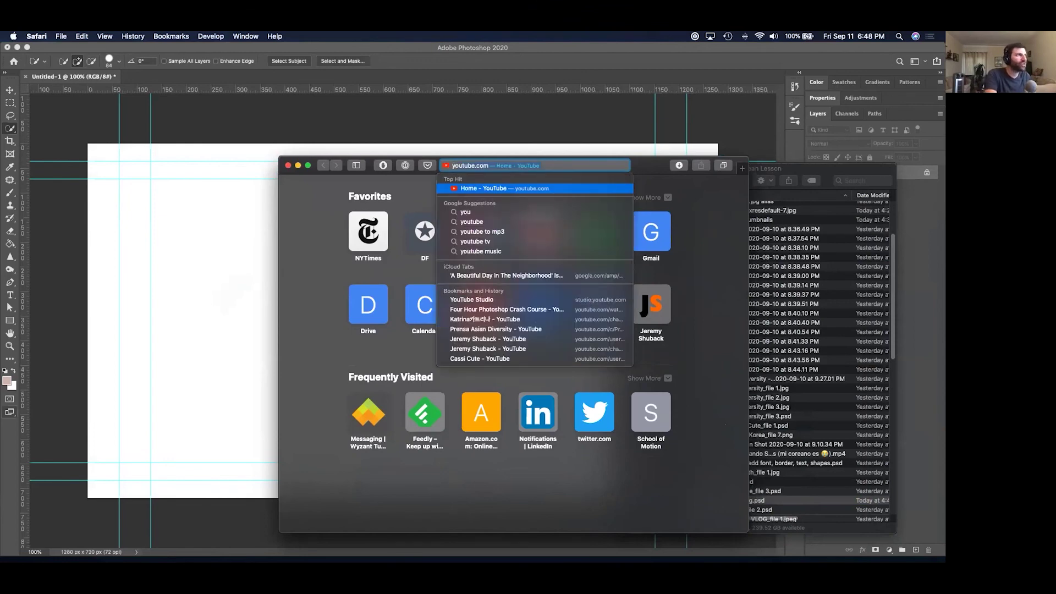
key(Return)
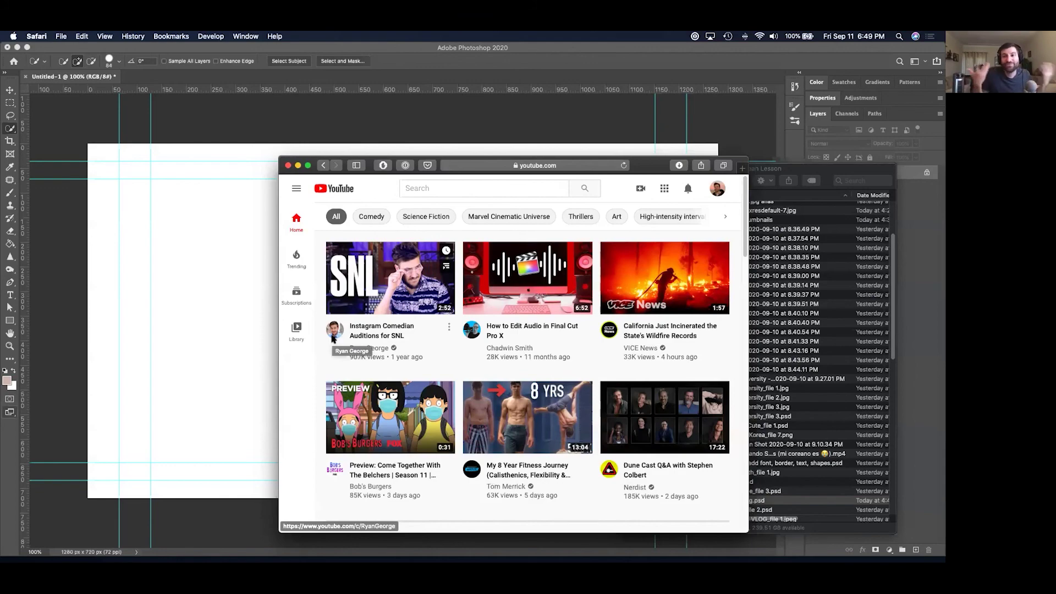
scroll(336, 339, down, 15)
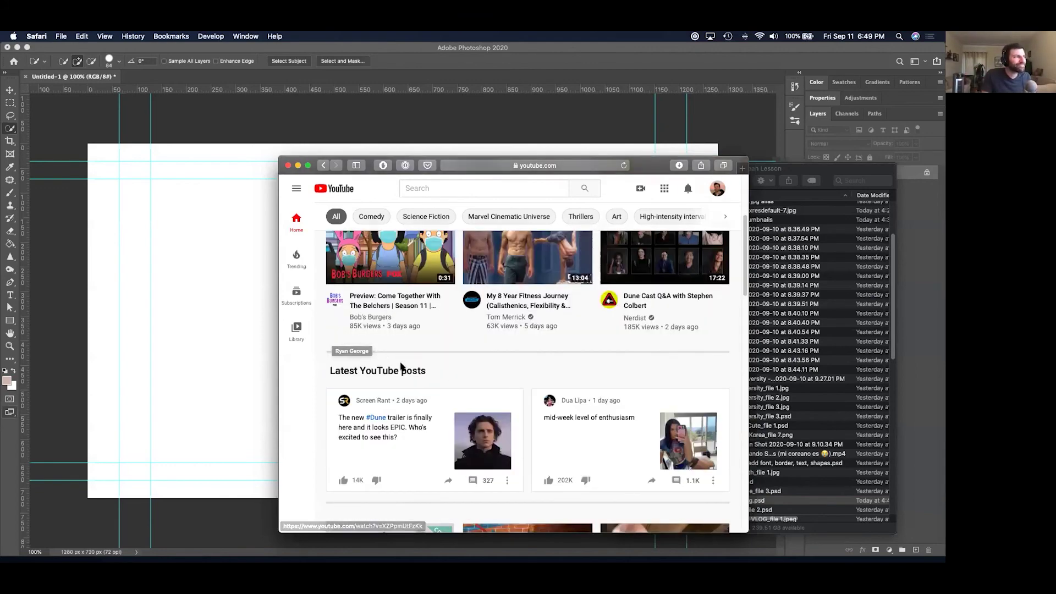
scroll(479, 315, up, 5)
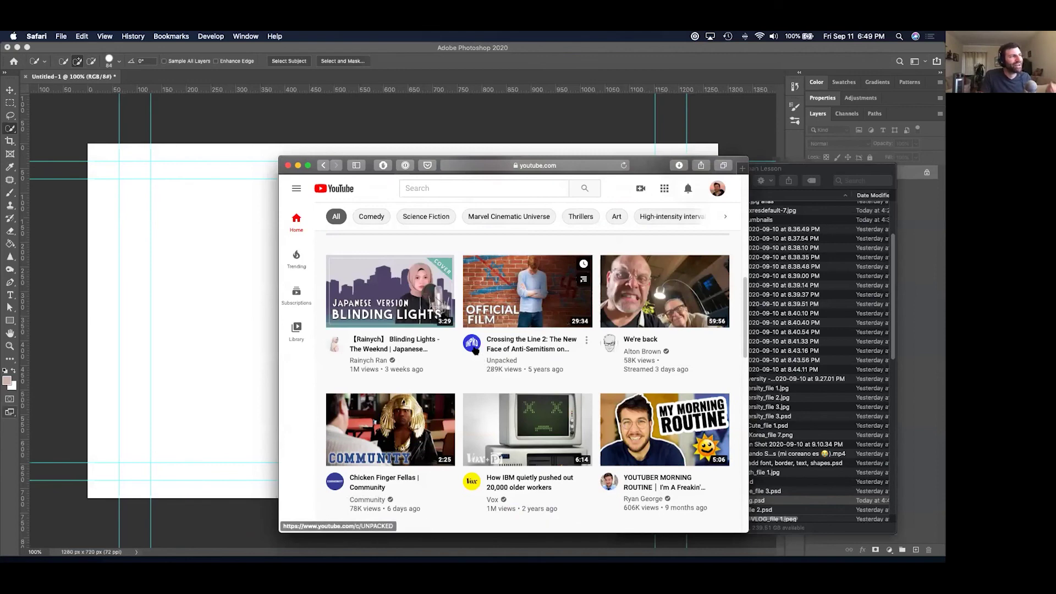
scroll(478, 363, down, 3)
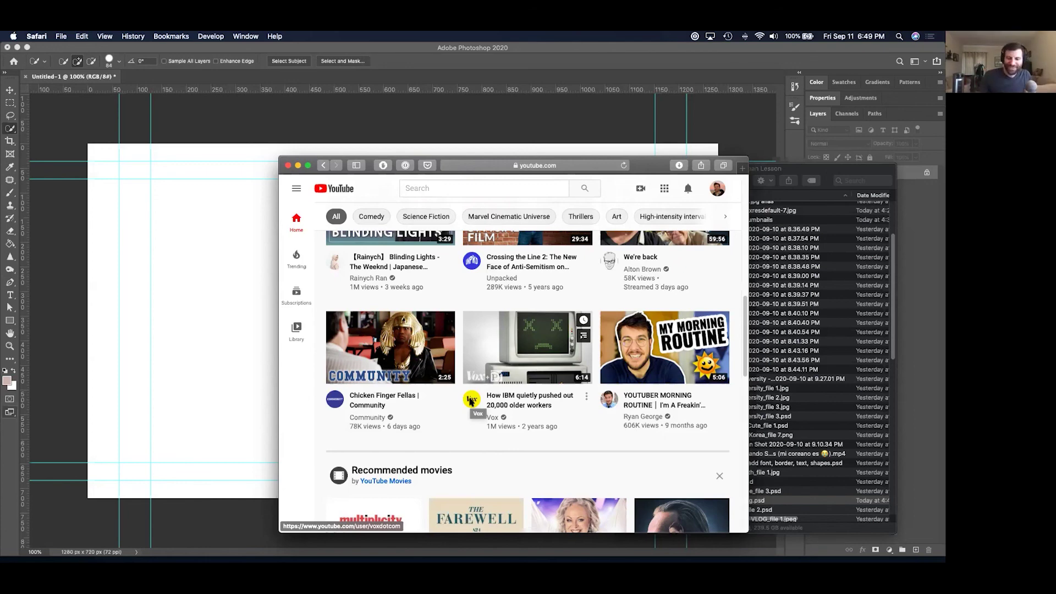
drag(618, 162, 603, 154)
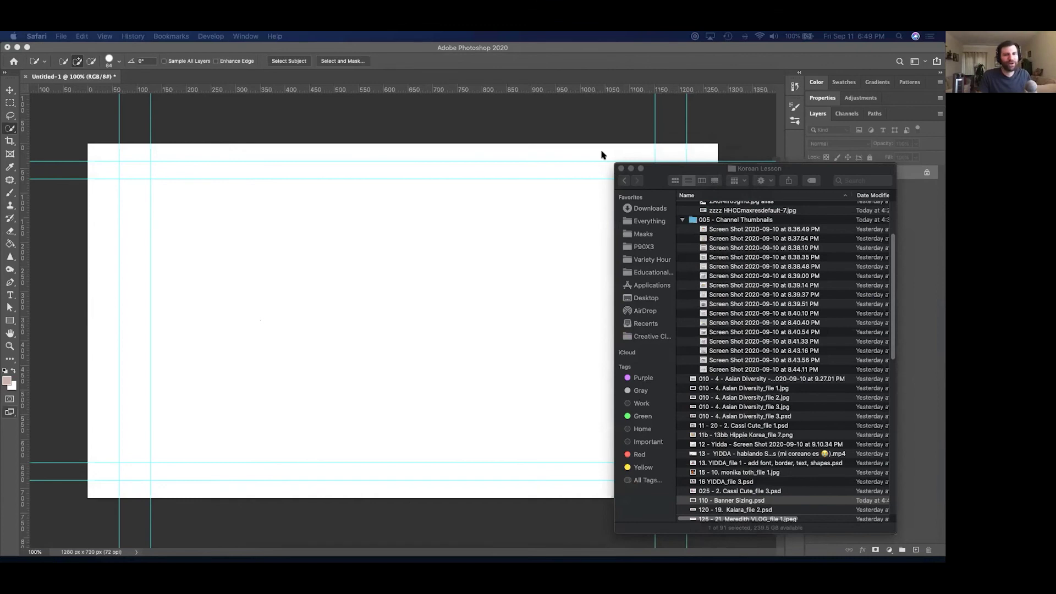
Move the Korean Lesson folder window up and left, bringing Finder forward.
key(super+Tab)
key(super+shift+Tab)
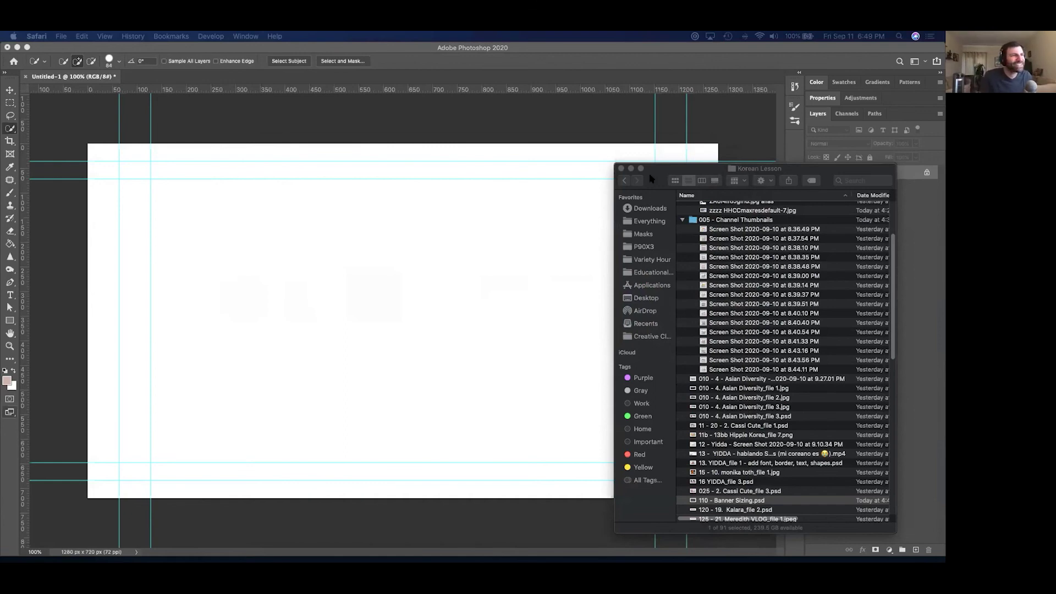
drag(716, 174, 525, 148)
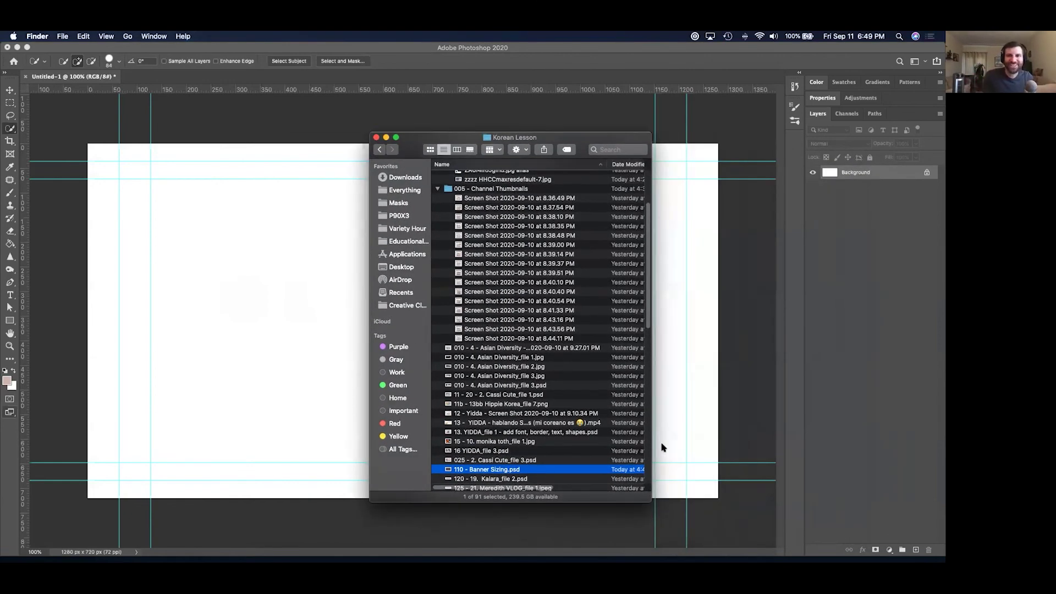
key(super+Tab)
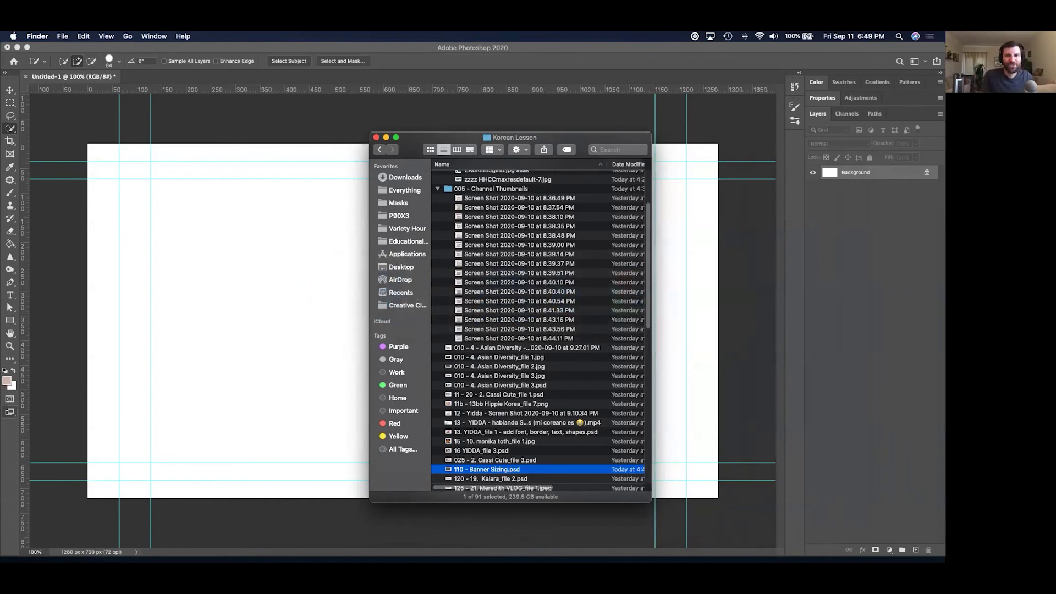
key(super+Tab)
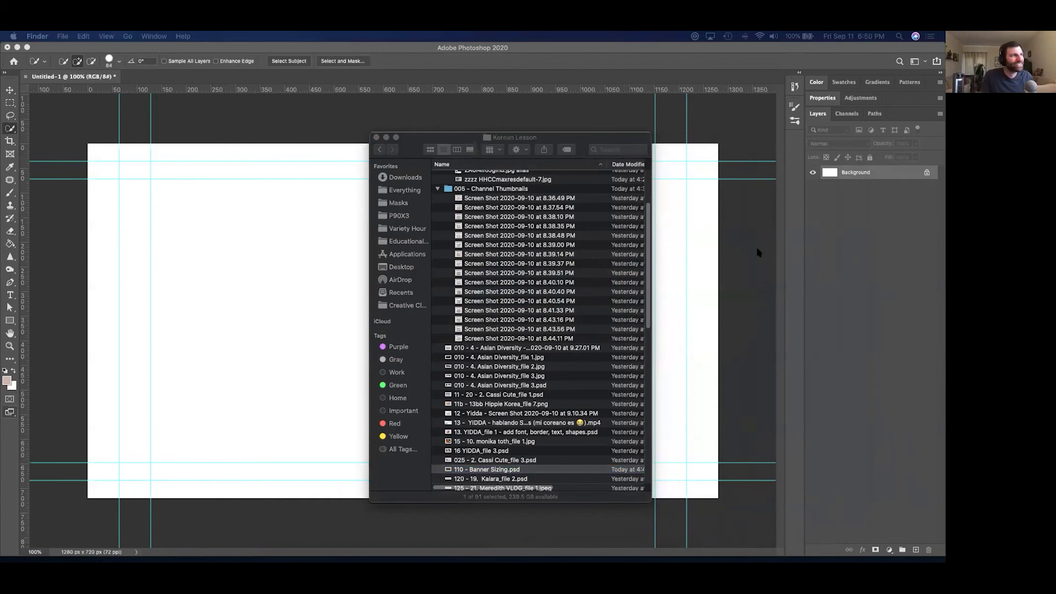
Scroll down to Resources, hide the folder window, preview the Brushes item, then switch to Safari.
scroll(504, 458, down, 15)
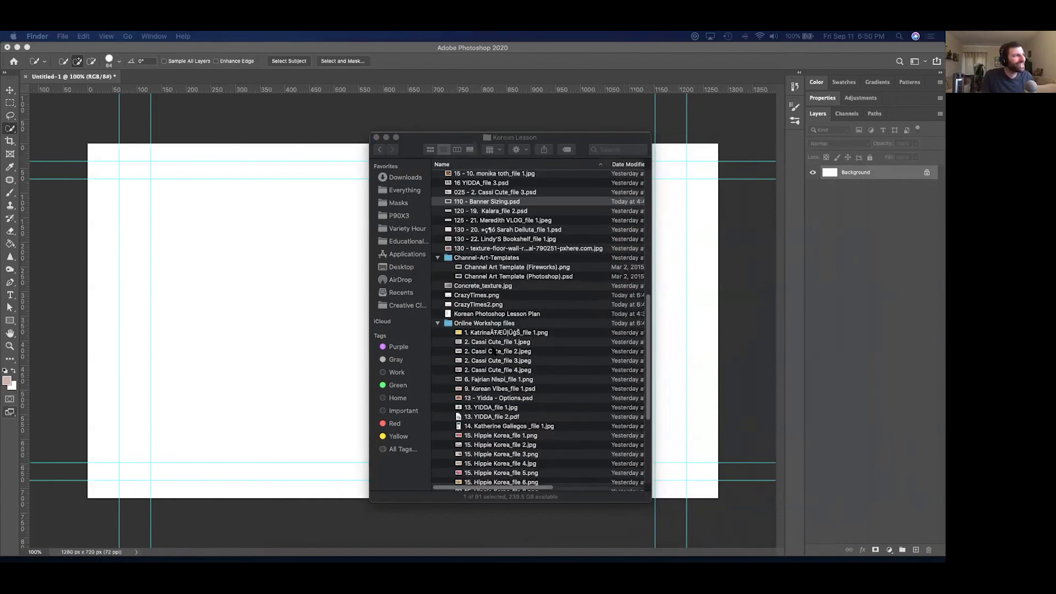
scroll(495, 352, down, 10)
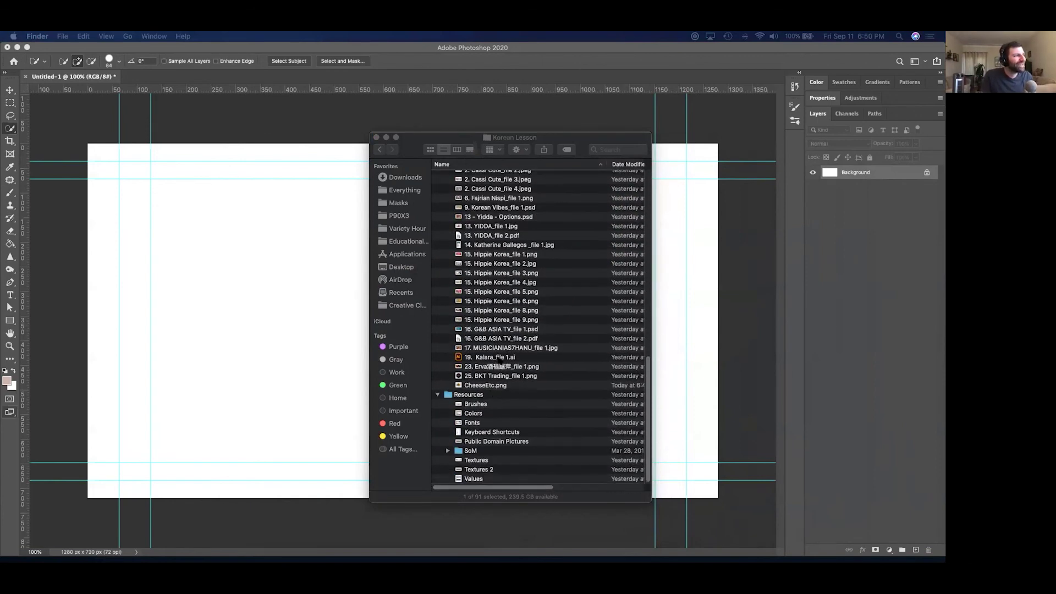
key(super+w)
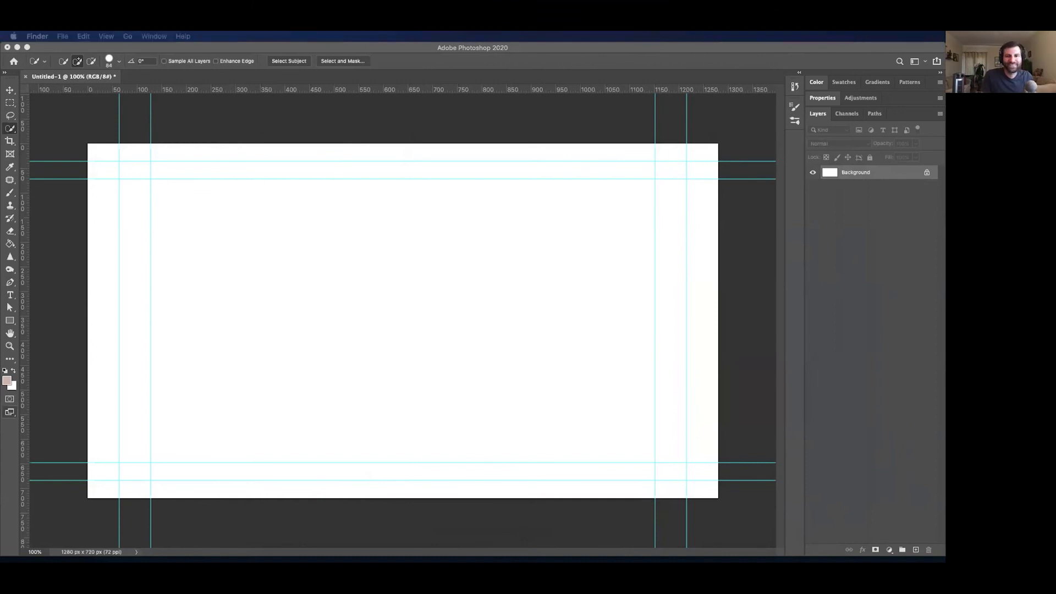
key(space)
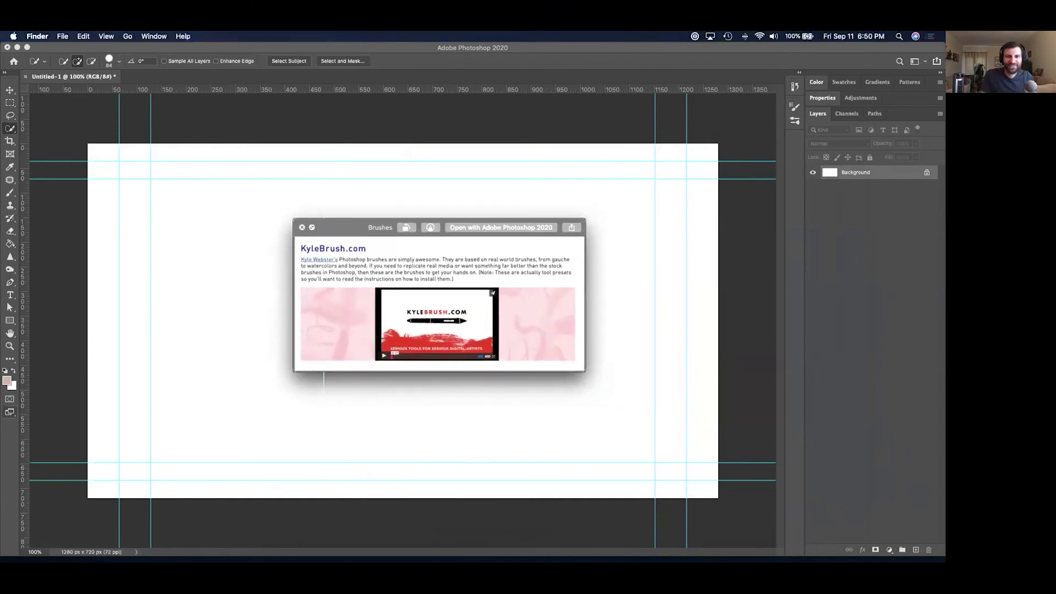
key(space)
key(super+Tab)
key(Escape)
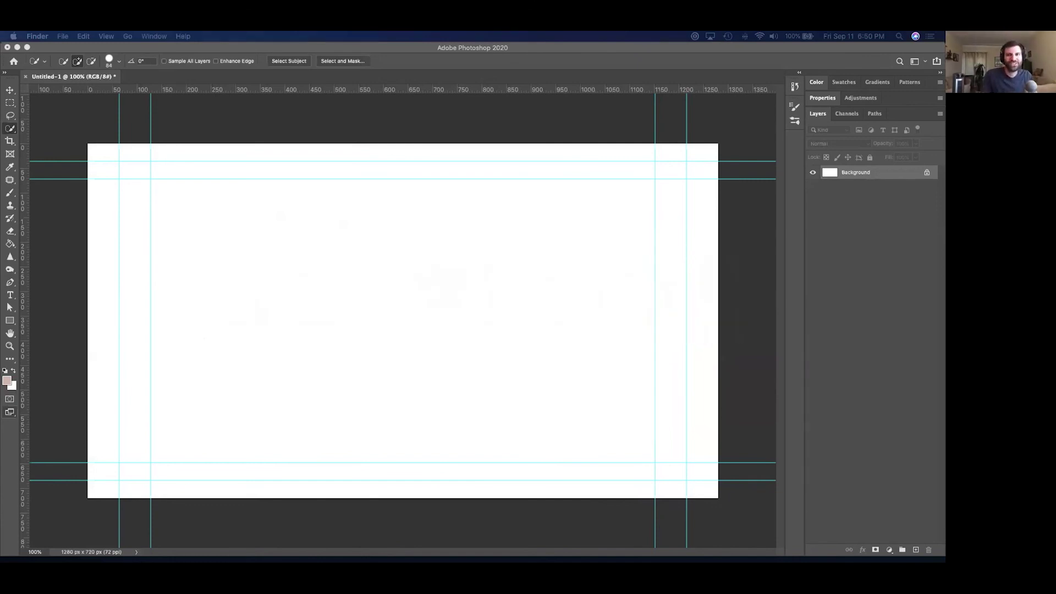
key(super+Tab)
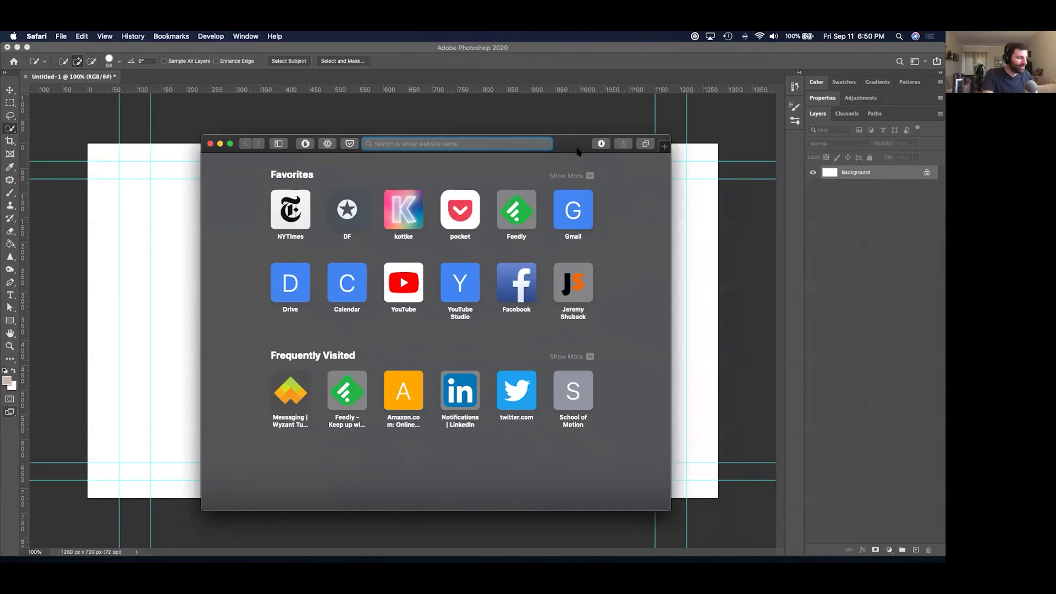
Load kylebrush.com in Safari, then return to the blank Photoshop canvas.
text(kylebrush.com)
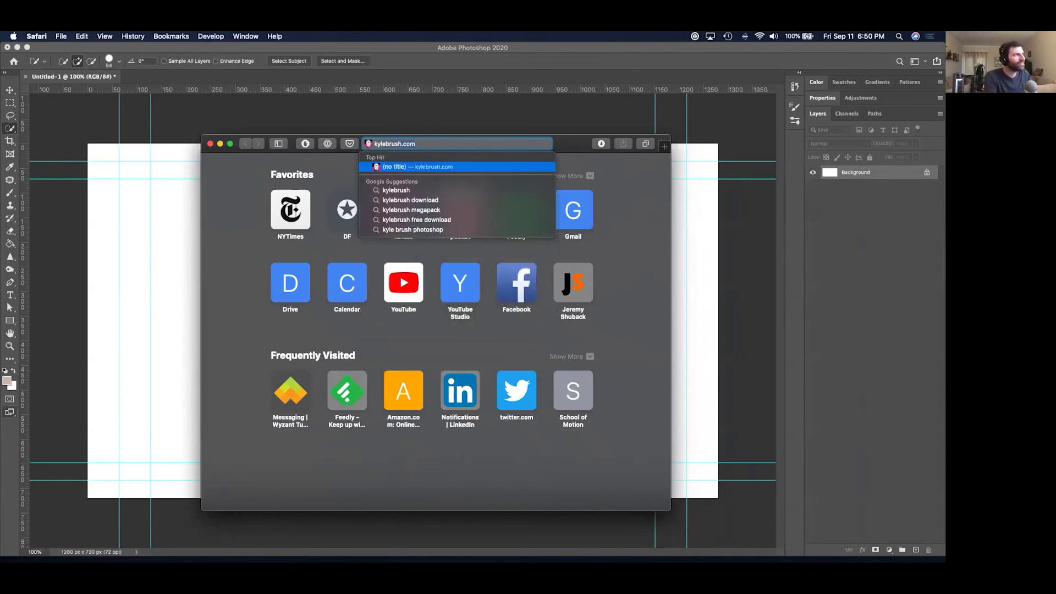
key(Return)
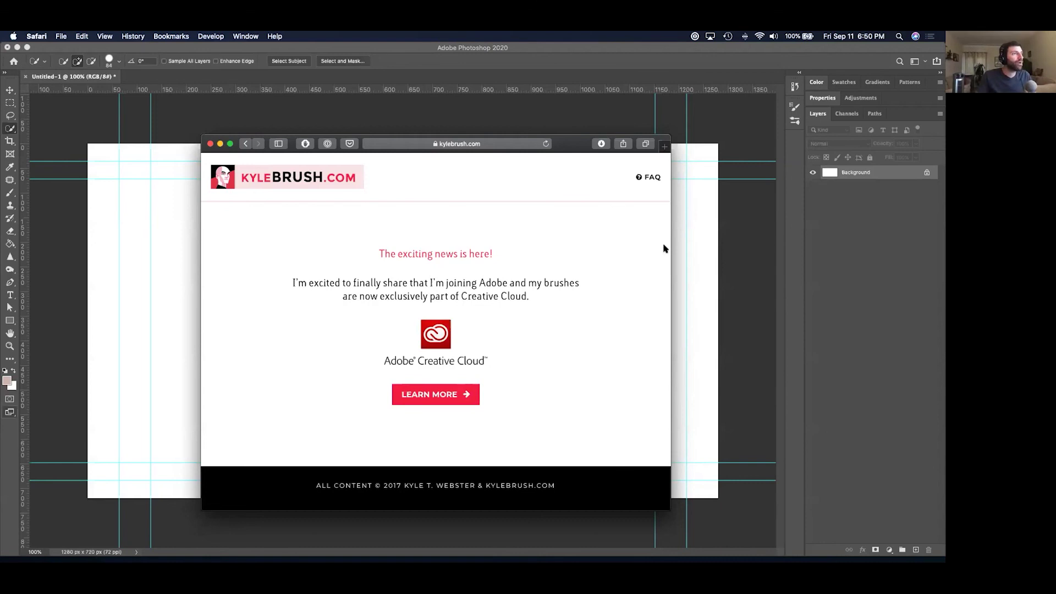
click(680, 232)
Add a black Myriad Pro Bold 'Title Fonts!' text layer on the canvas.
key(t)
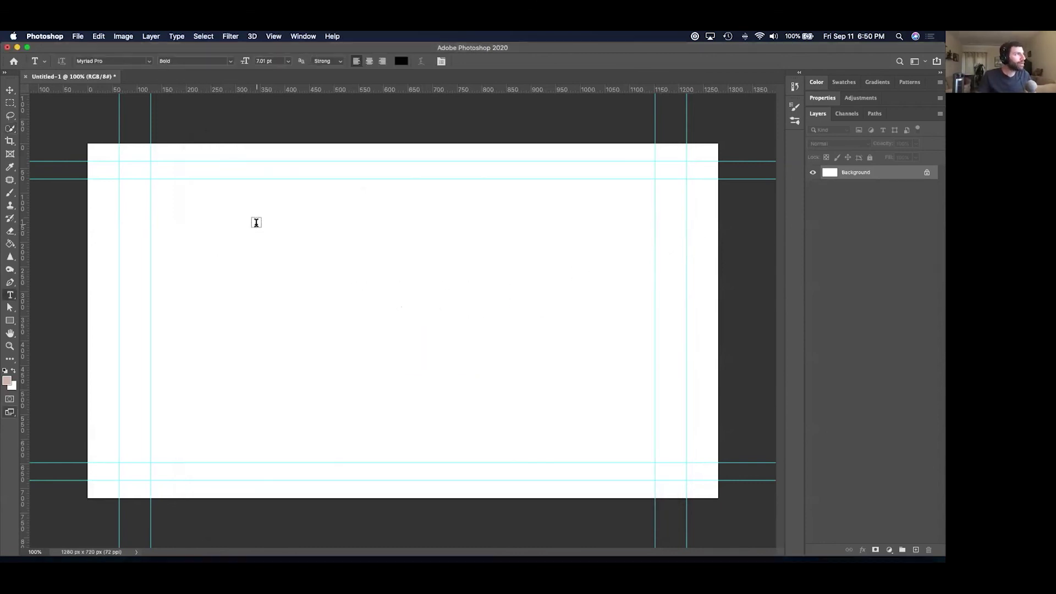
click(256, 222)
text(H)
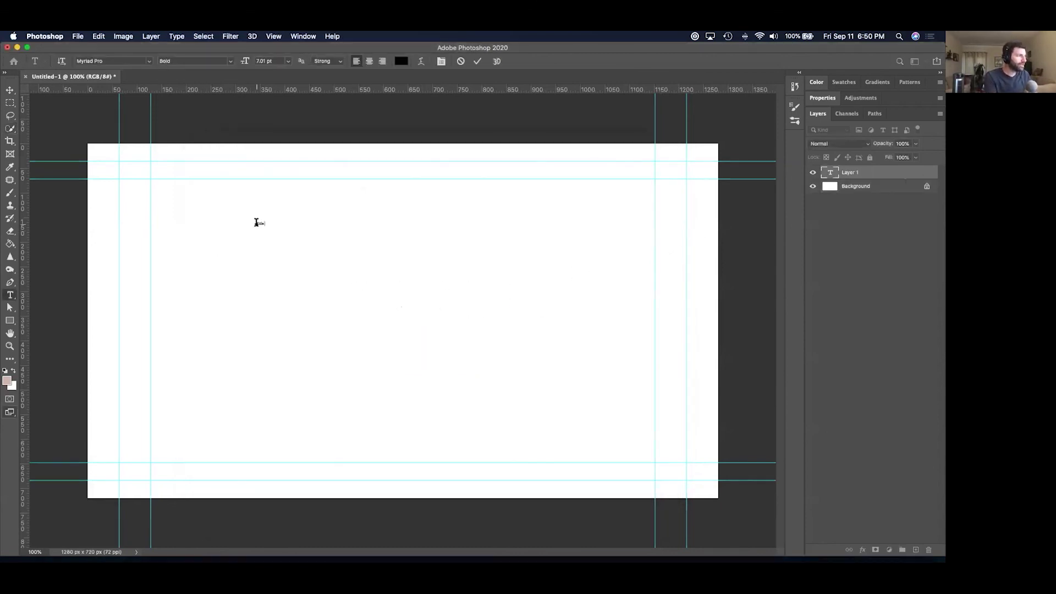
key(super+a)
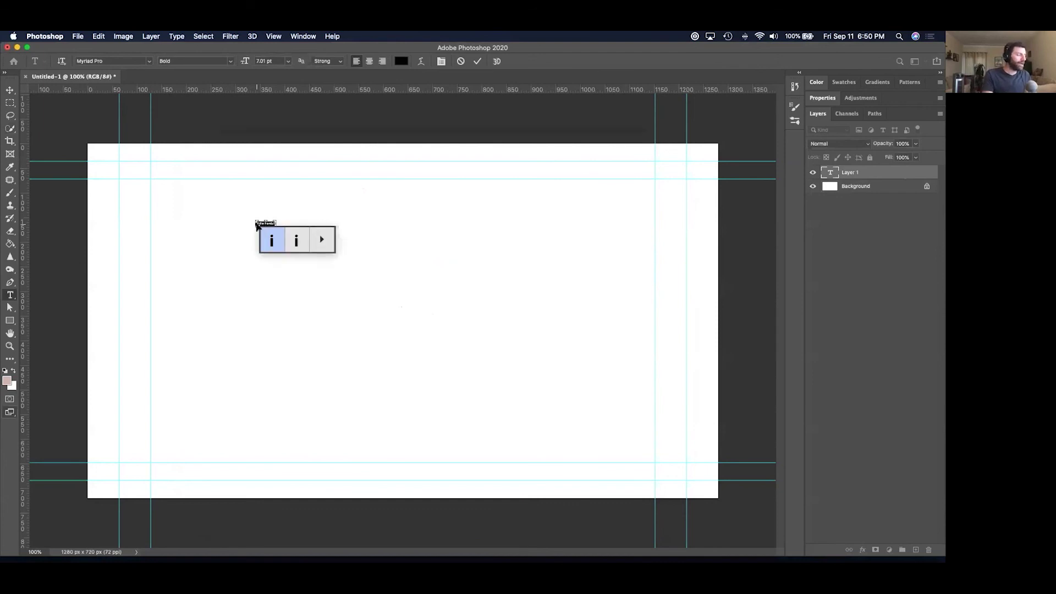
key(super+Return)
Scale the headline to about 716 px wide (139.97 pt) and move it toward centre.
key(super+t)
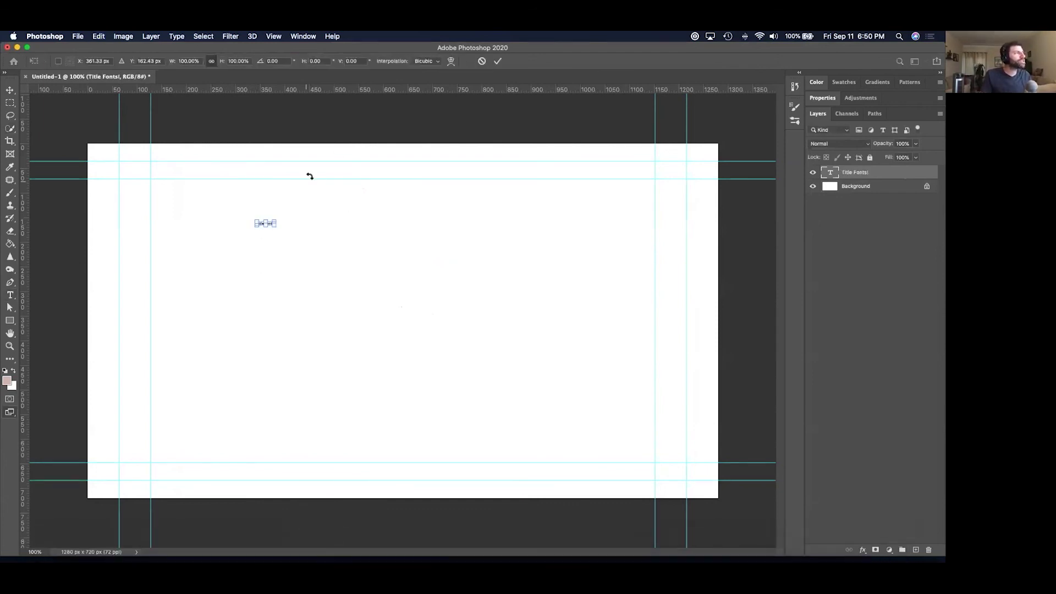
drag(275, 221, 617, 150)
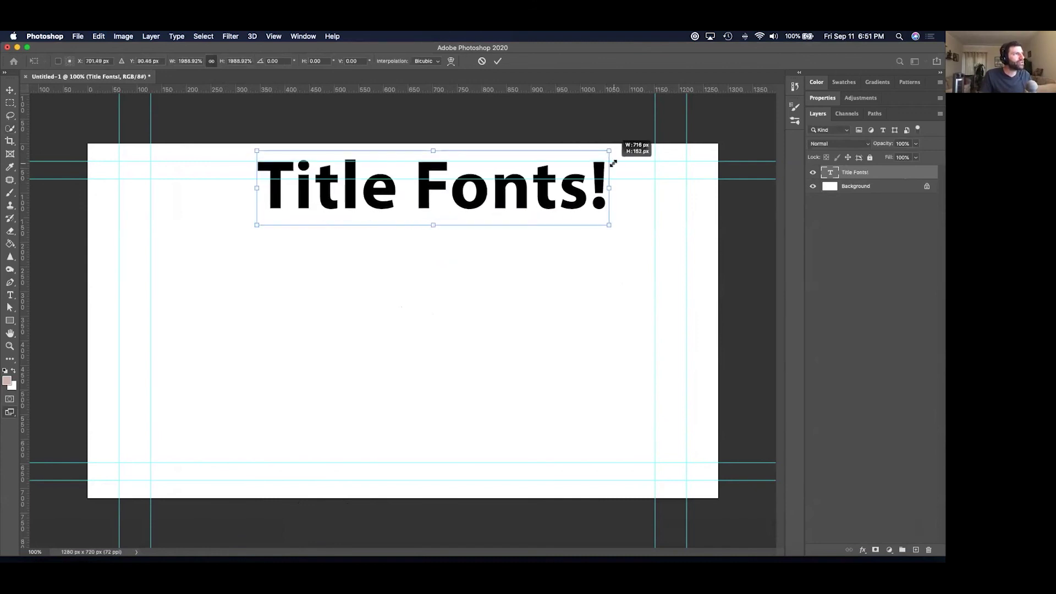
key(Return)
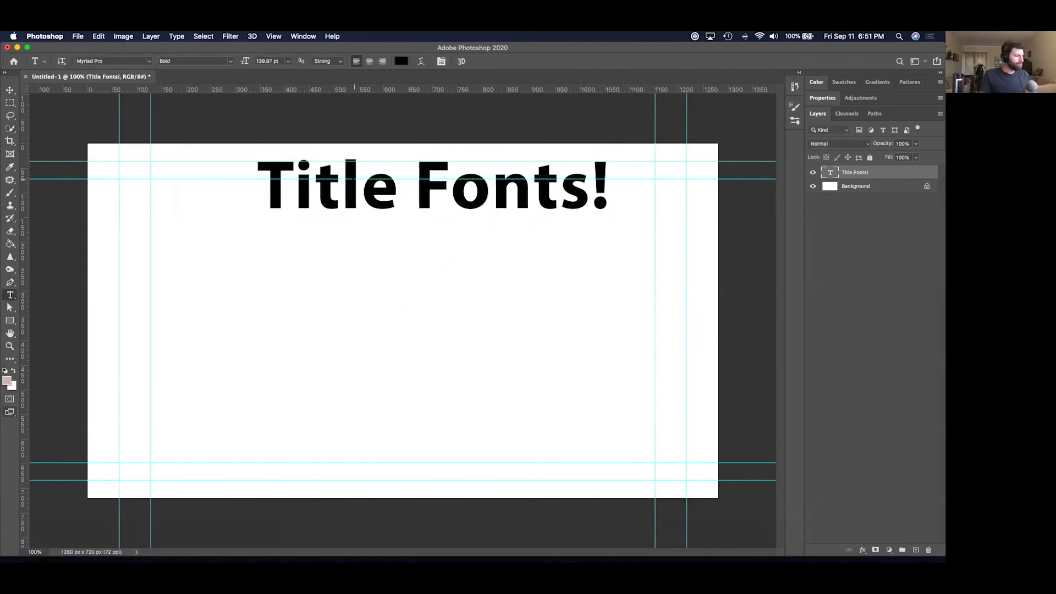
key(v)
drag(380, 203, 336, 256)
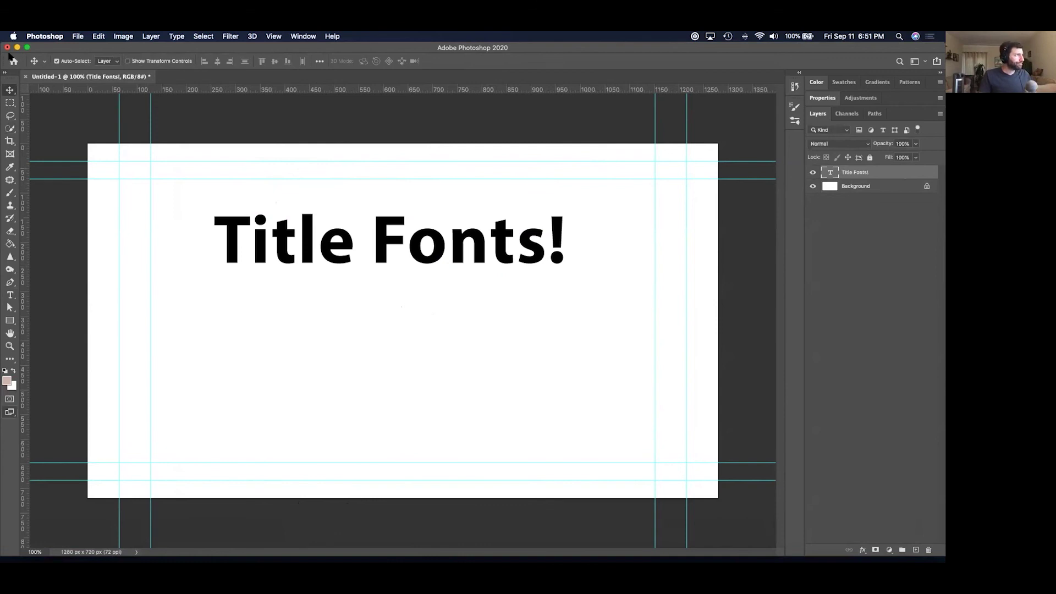
Preview the 'Title Fonts!' headline in Futura Medium and Futura Medium Italic.
key(t)
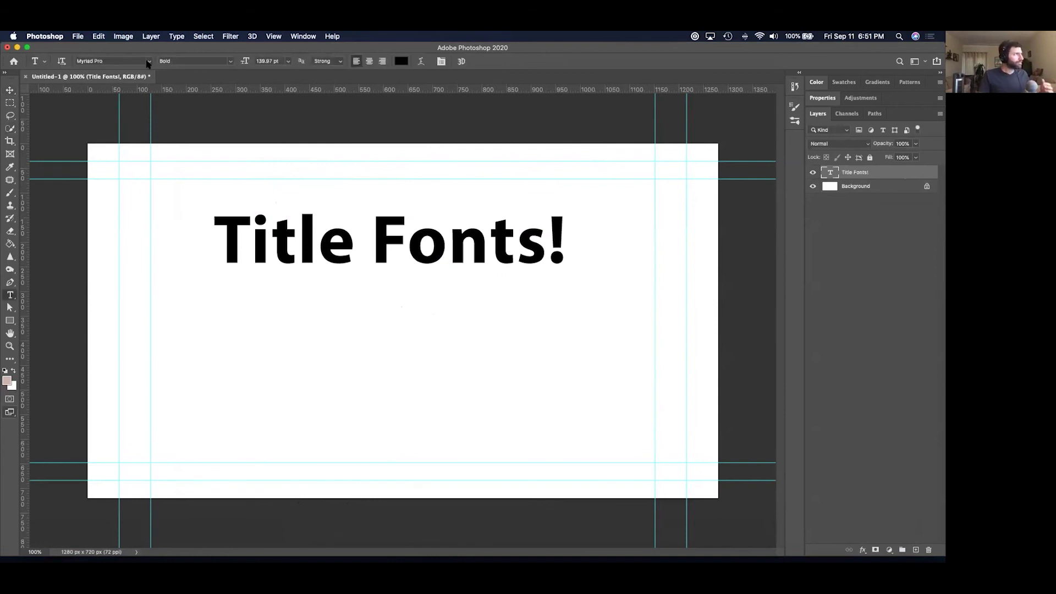
click(149, 61)
text(futu)
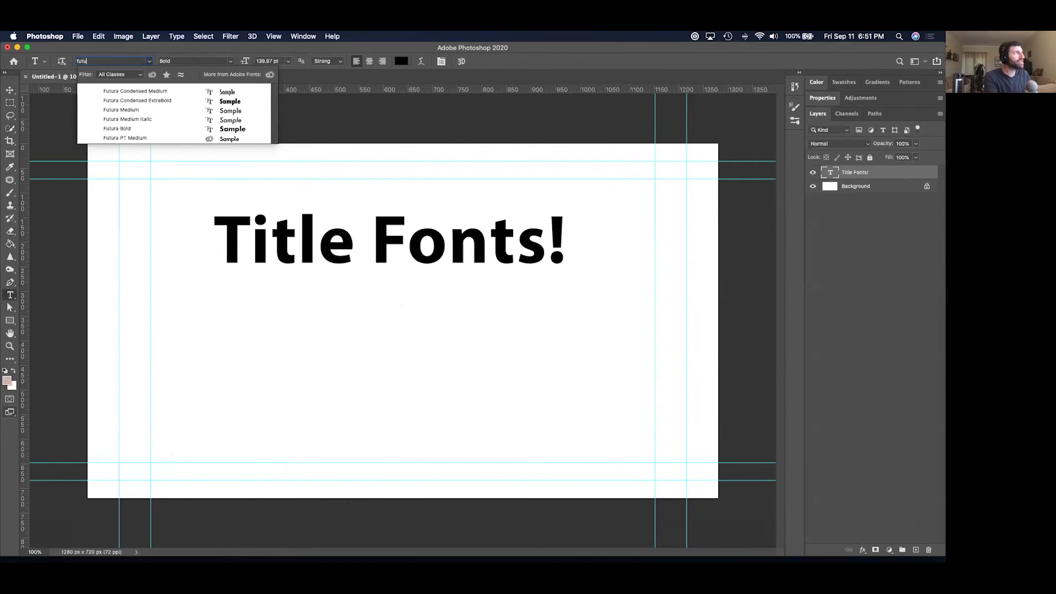
text(ra)
key(Down)
key(Down)
key(Down)
key(Down)
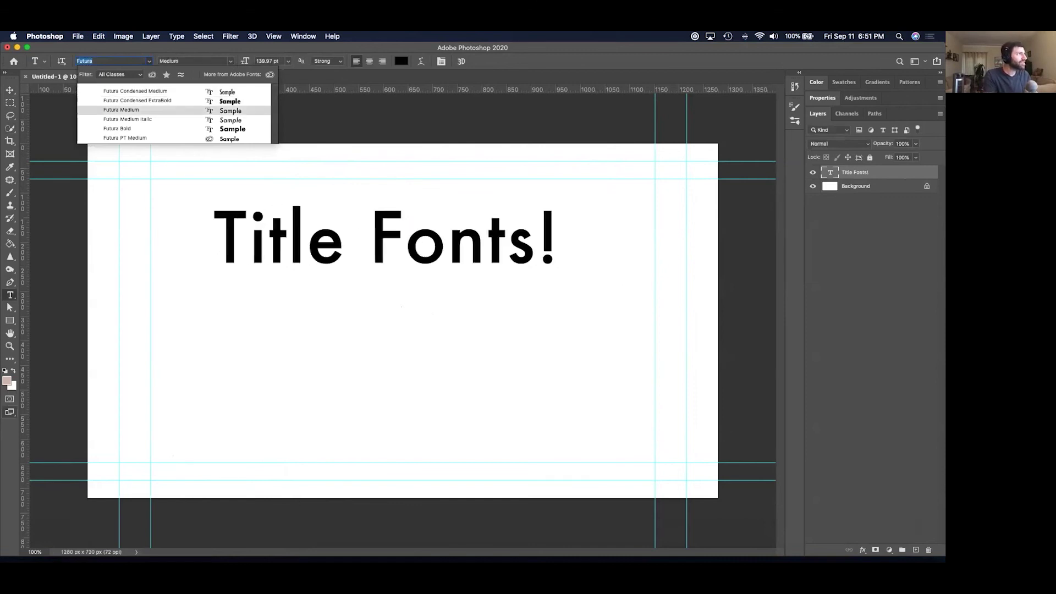
key(Up)
key(Down)
key(Up)
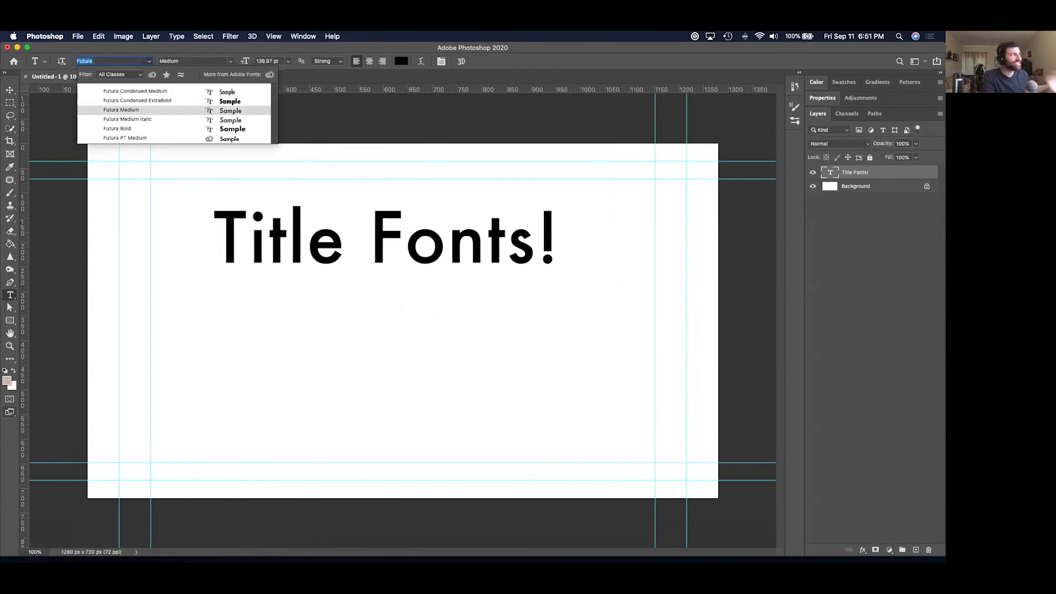
Search the font list for Gill Sans and set the headline to Gill Sans SemiBold.
text(garam)
key(BackSpace)
key(BackSpace)
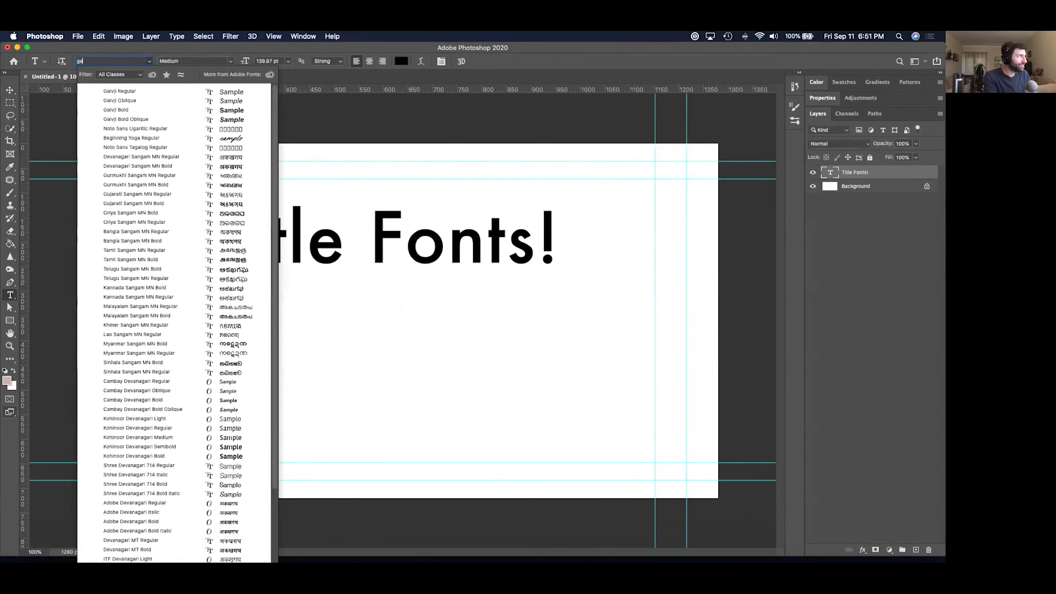
text(om)
key(BackSpace)
key(BackSpace)
text(a)
key(BackSpace)
key(BackSpace)
key(BackSpace)
key(BackSpace)
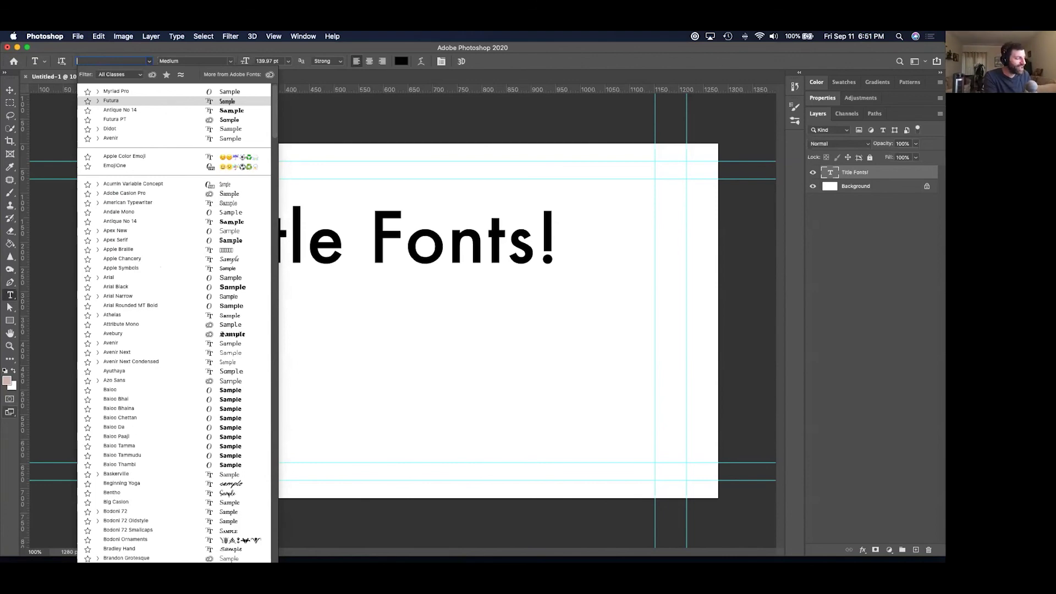
text(gill)
key(Down)
key(Down)
key(Down)
key(Down)
key(Down)
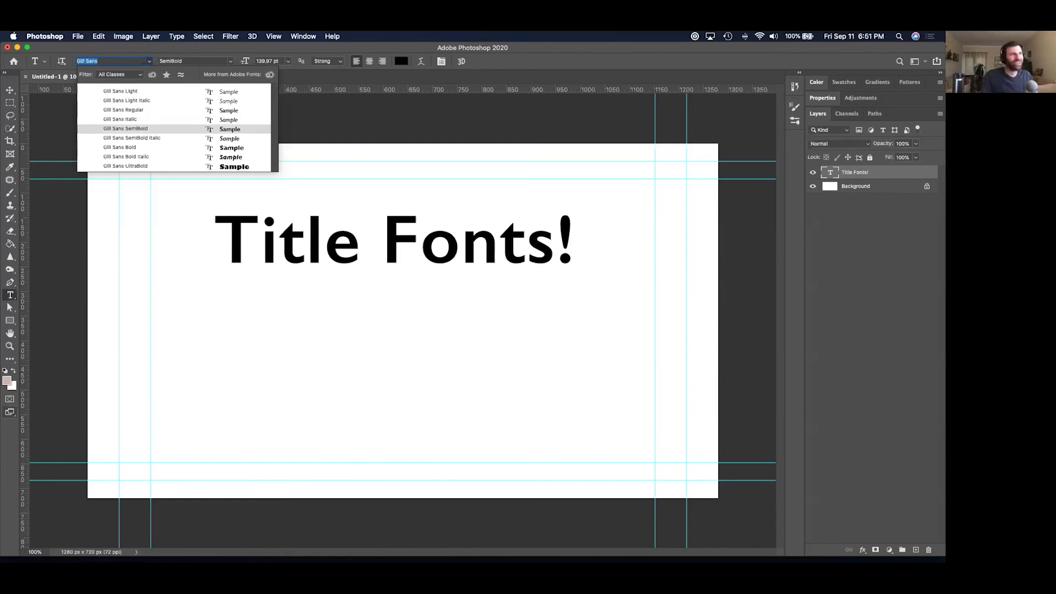
key(Up)
key(Up)
key(Up)
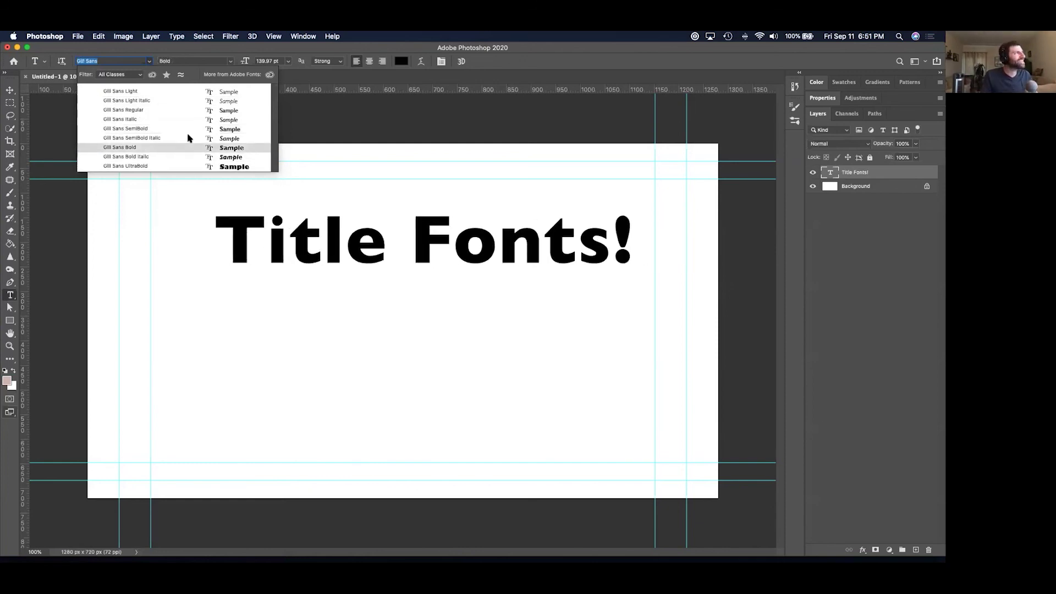
click(177, 124)
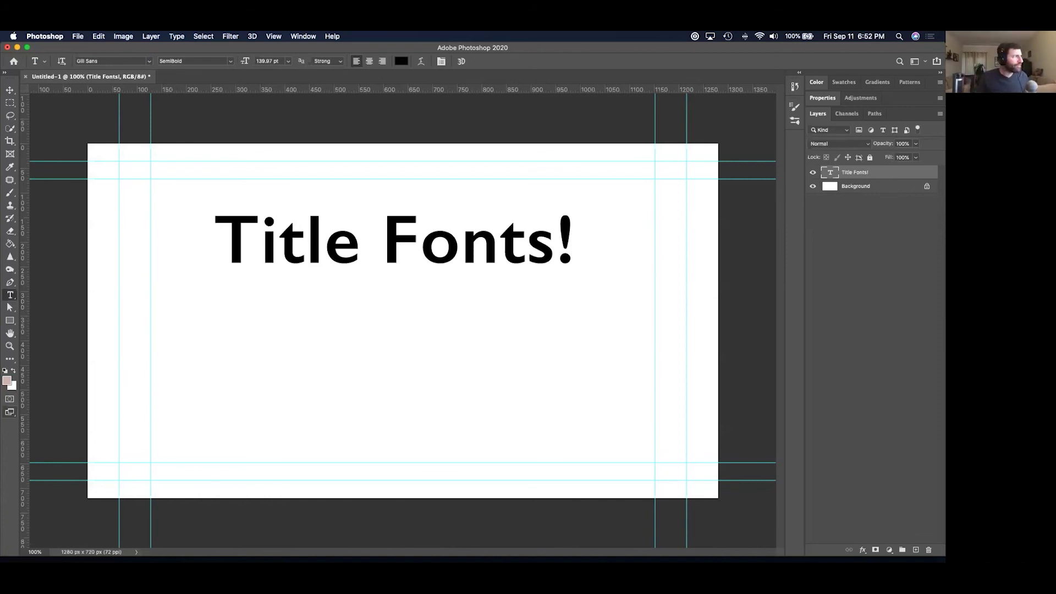
key(super+Tab)
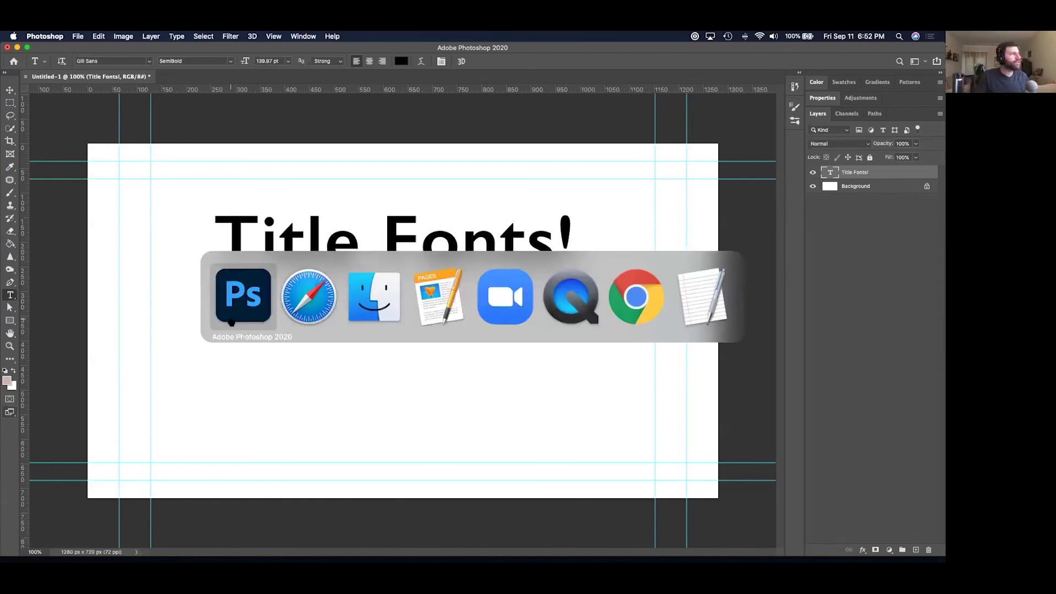
Go from Photoshop's font list to the Adobe Fonts website in an enlarged browser window.
click(307, 300)
click(163, 186)
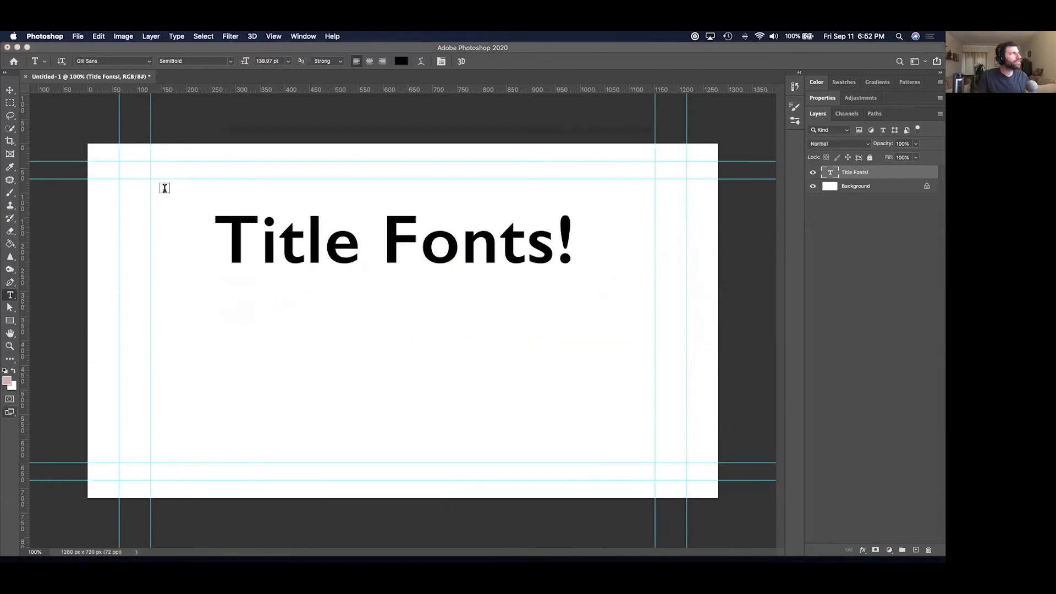
click(148, 61)
click(261, 75)
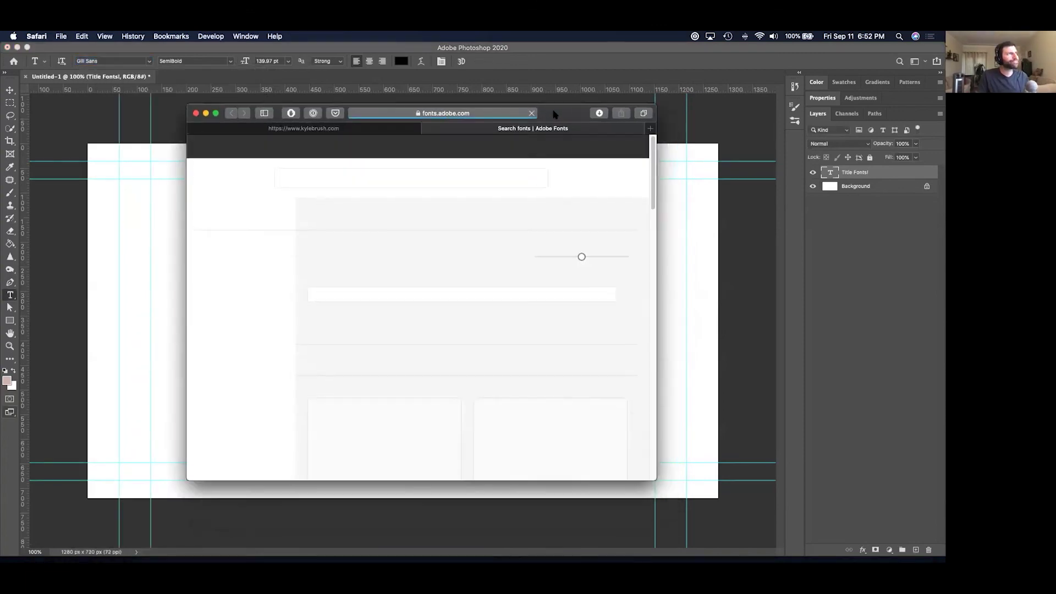
drag(630, 453, 823, 521)
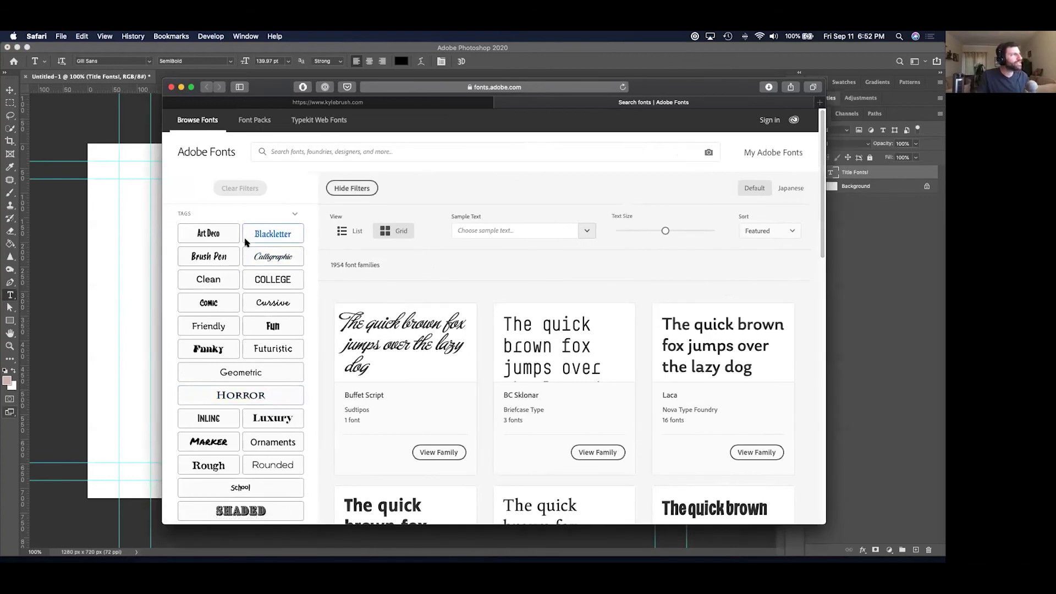
Filter Adobe Fonts by the Clean, then Geometric tags, browse the results, and close the page.
click(218, 283)
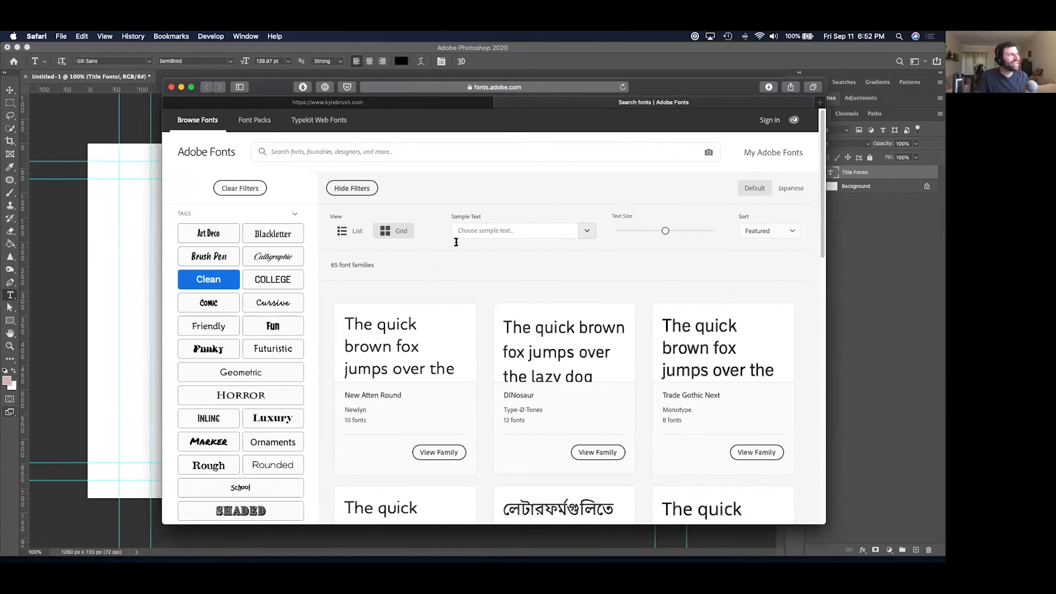
click(219, 366)
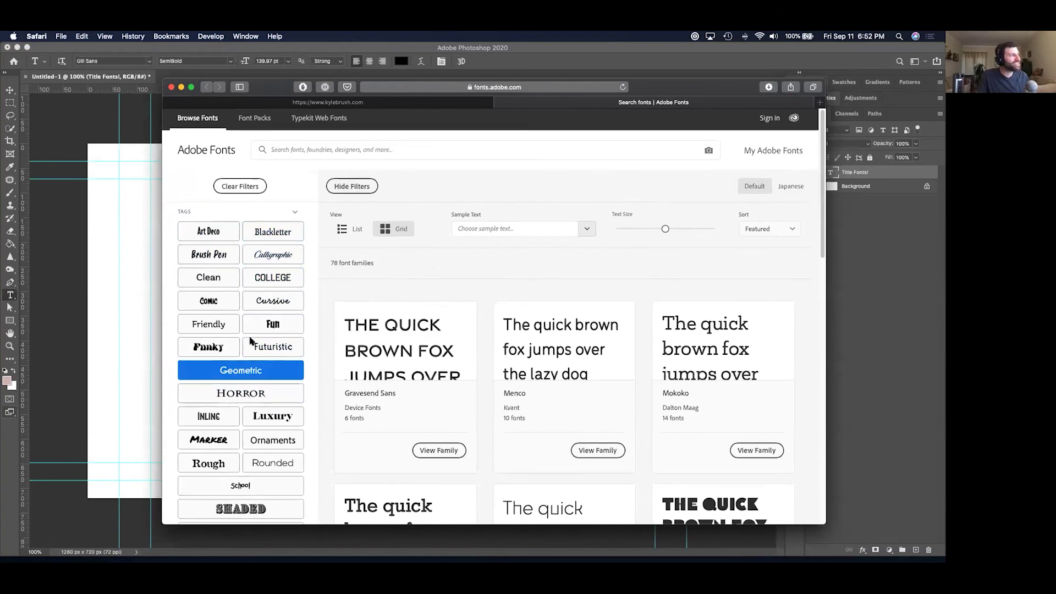
scroll(255, 341, down, 2)
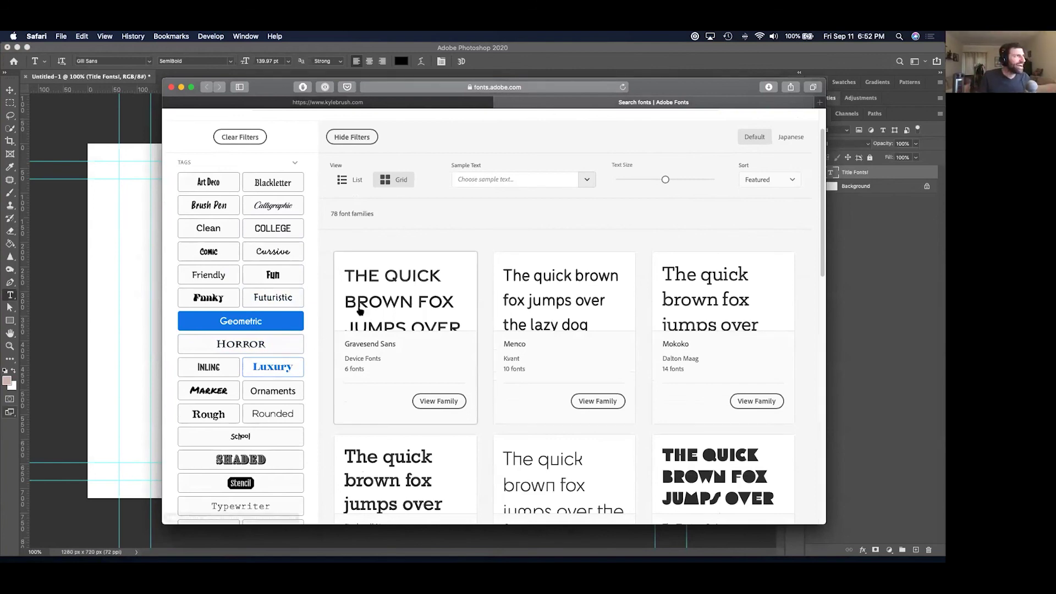
key(super+w)
key(super+Tab)
key(super+Tab)
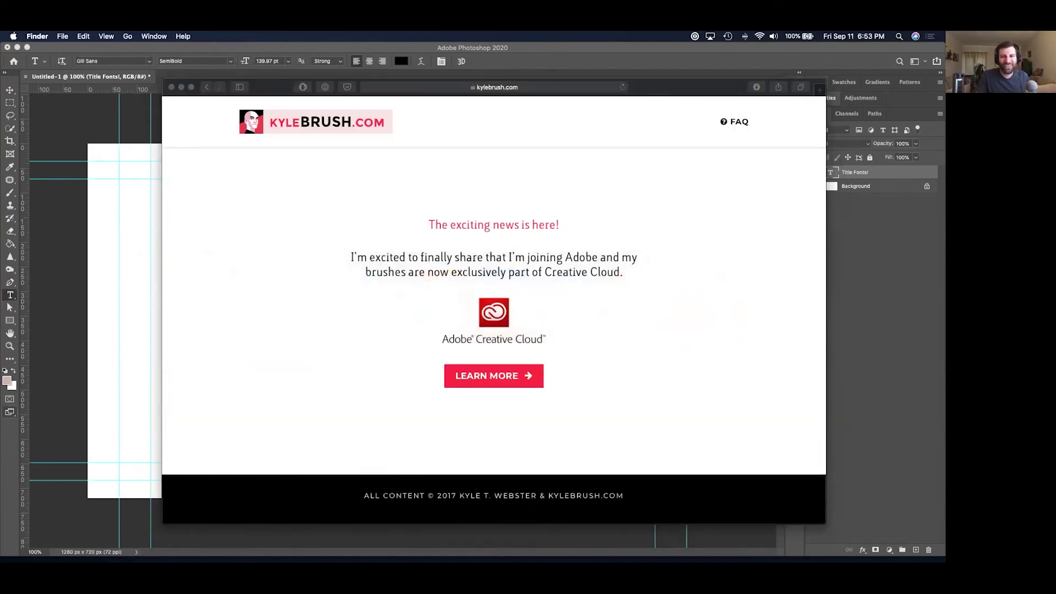
Quick Look through the Brushes, Colors, Textures, Textures 2 and Values resource sheets, then close.
key(space)
key(Down)
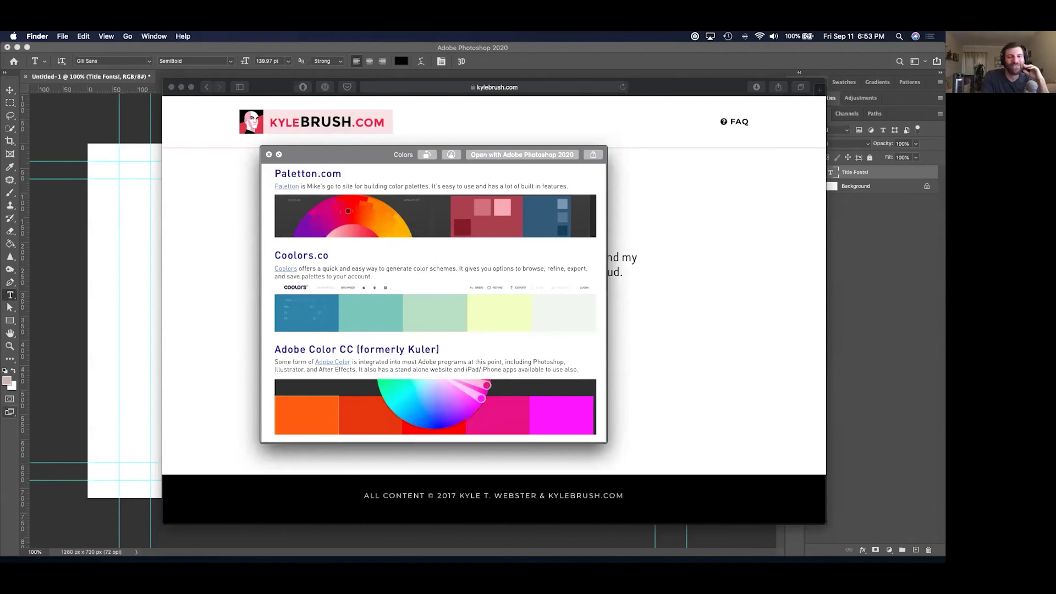
key(Down)
key(Down)
key(Down)
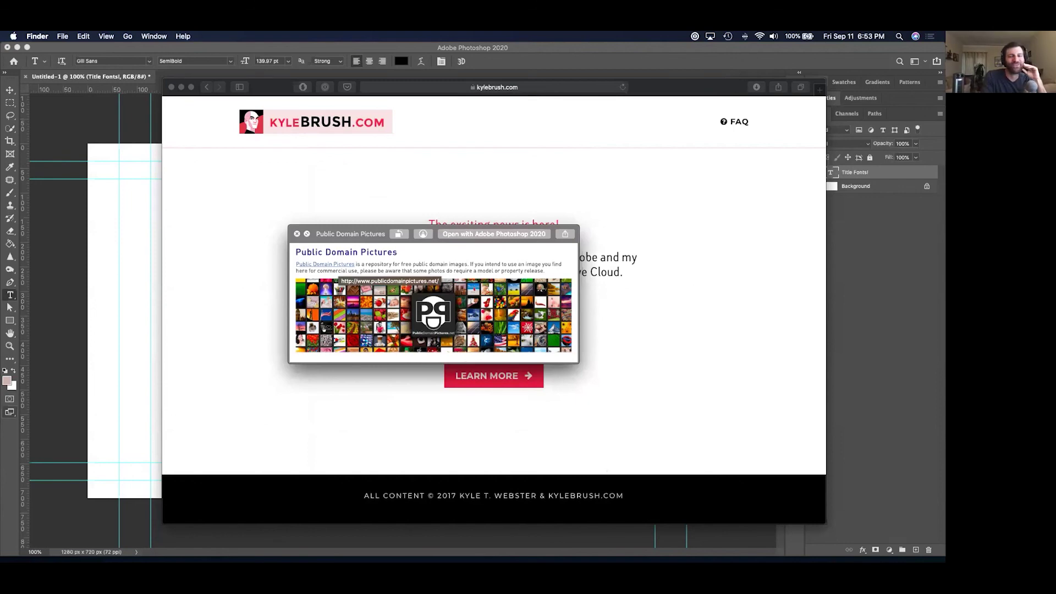
key(Down)
key(Down)
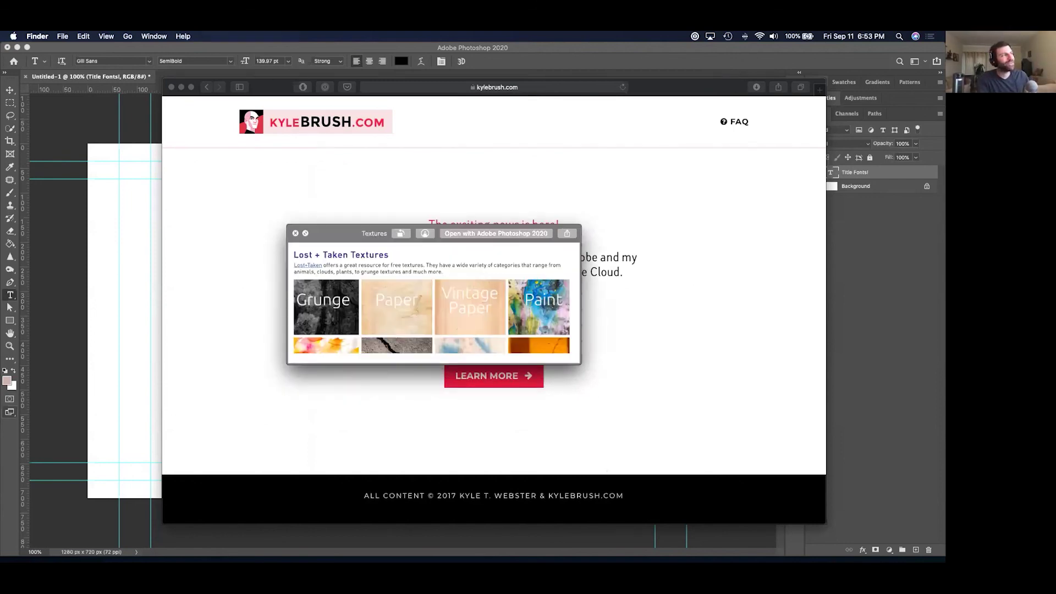
key(Down)
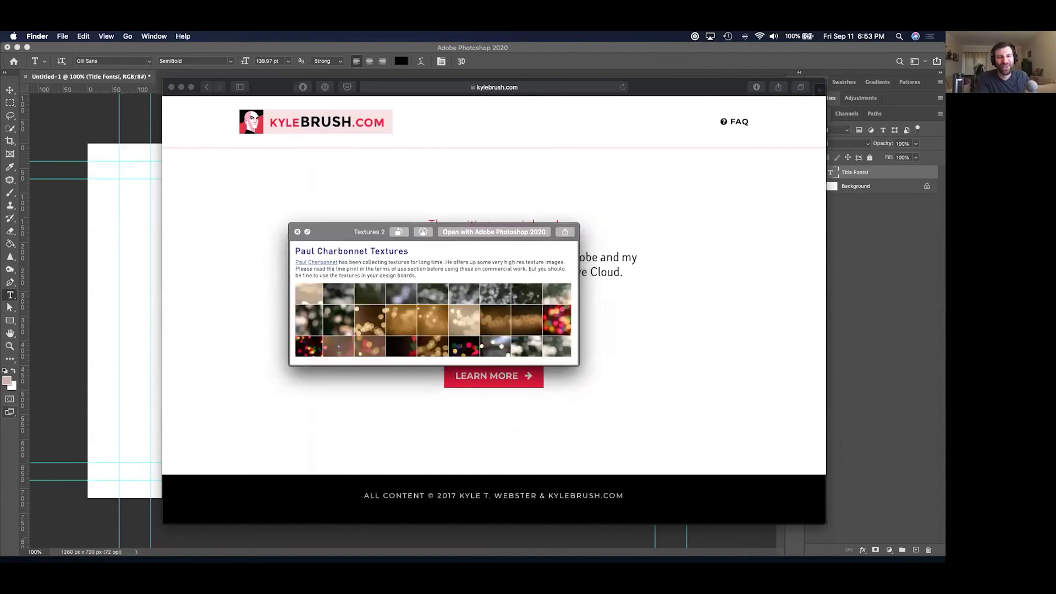
key(Down)
key(space)
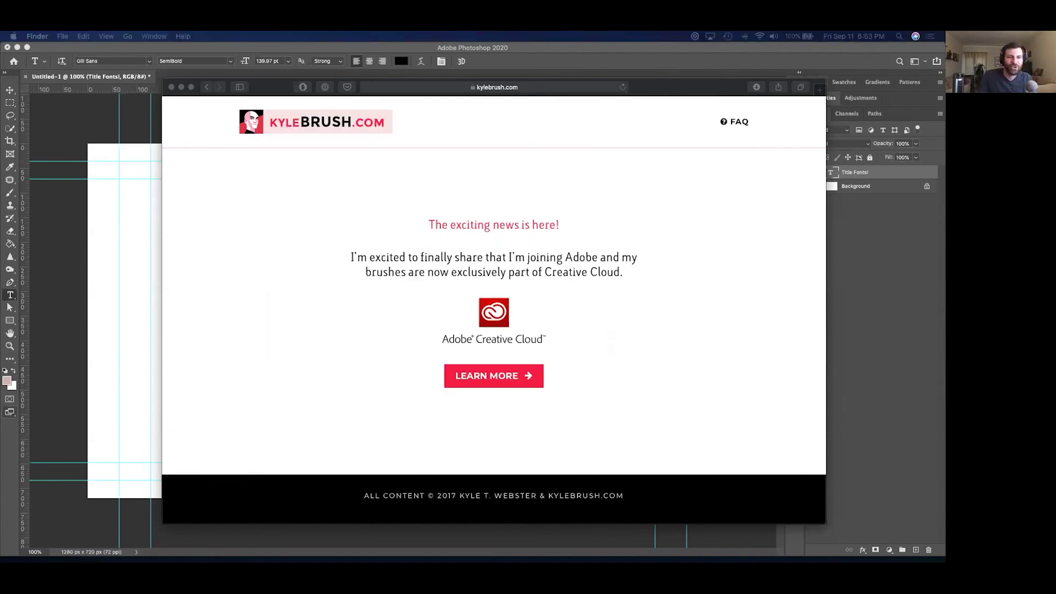
key(super+Tab)
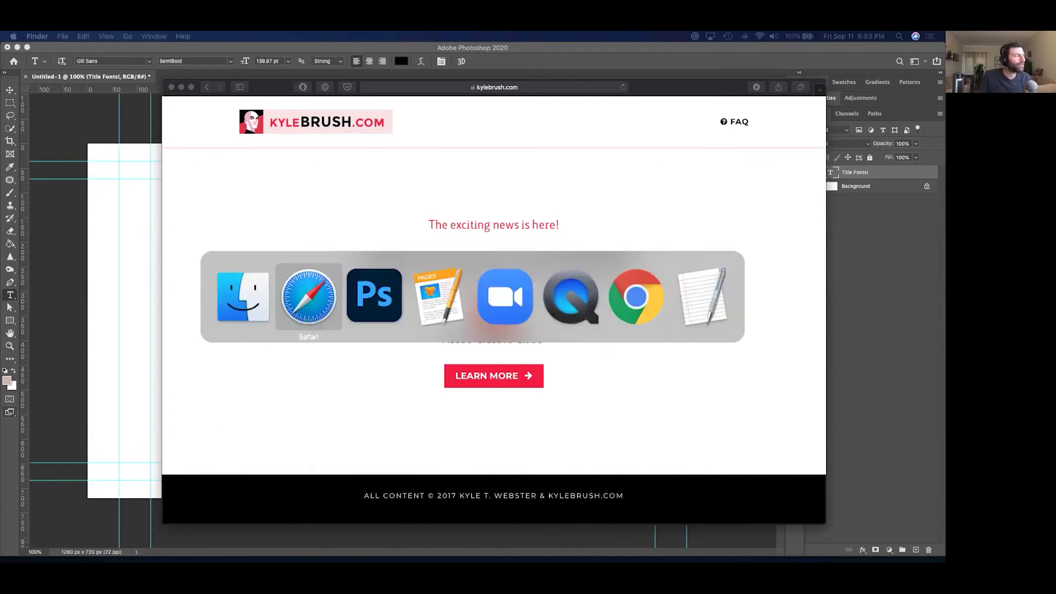
In Finder, go up from the Variety Hour folder to Everything, then into YouTube > Thumbnails.
key(super+Tab)
key(Escape)
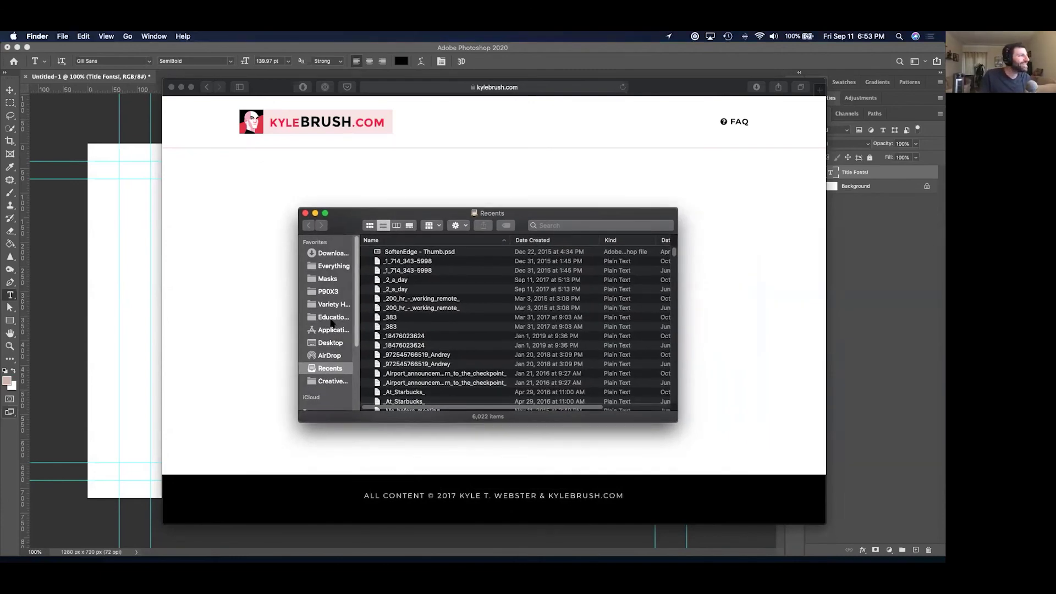
click(333, 303)
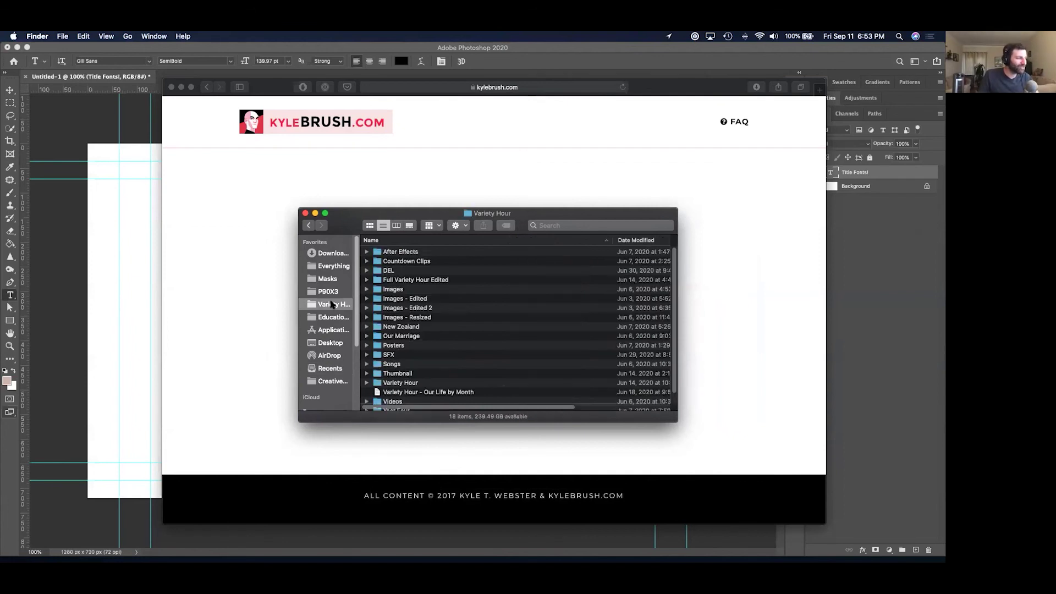
key(super+Up)
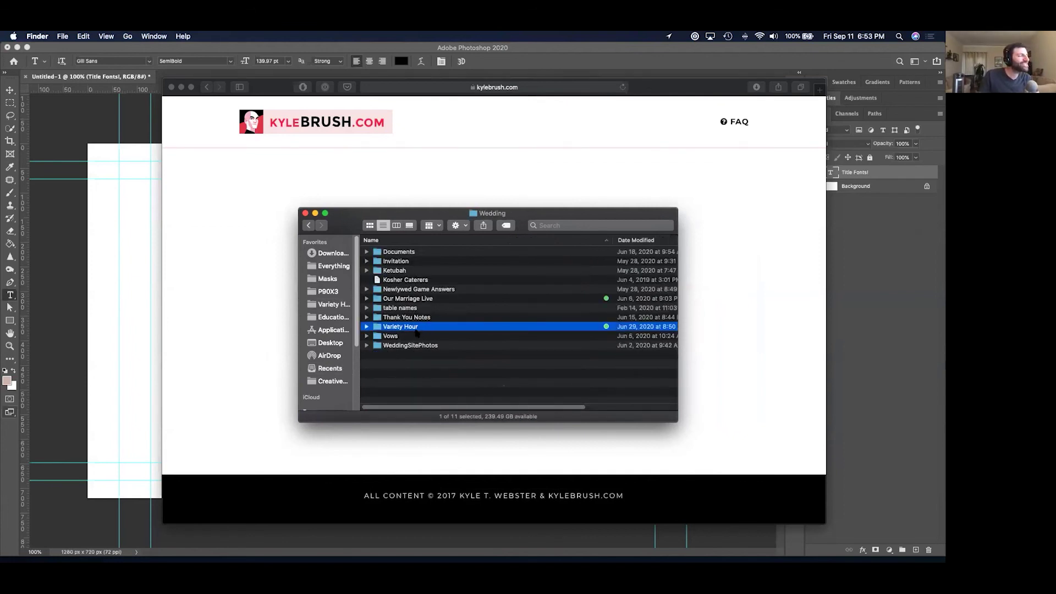
key(super+Up)
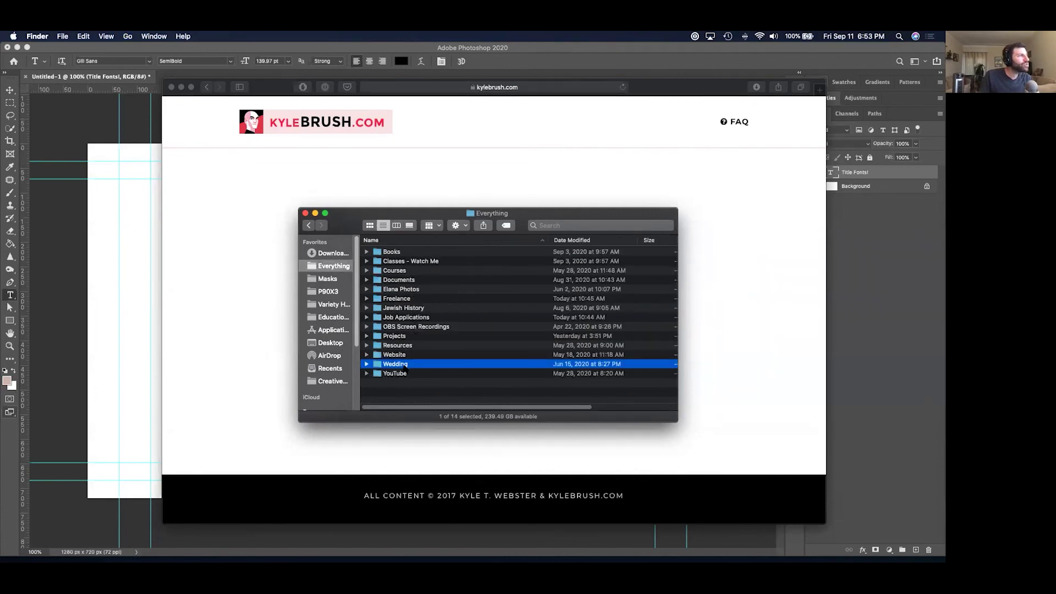
double_click(405, 373)
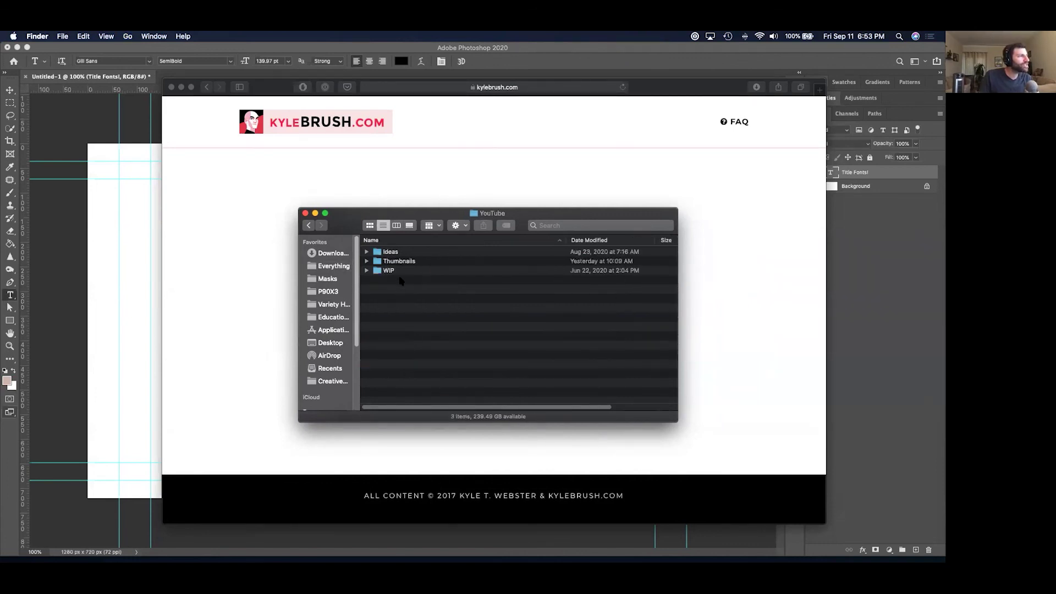
double_click(394, 261)
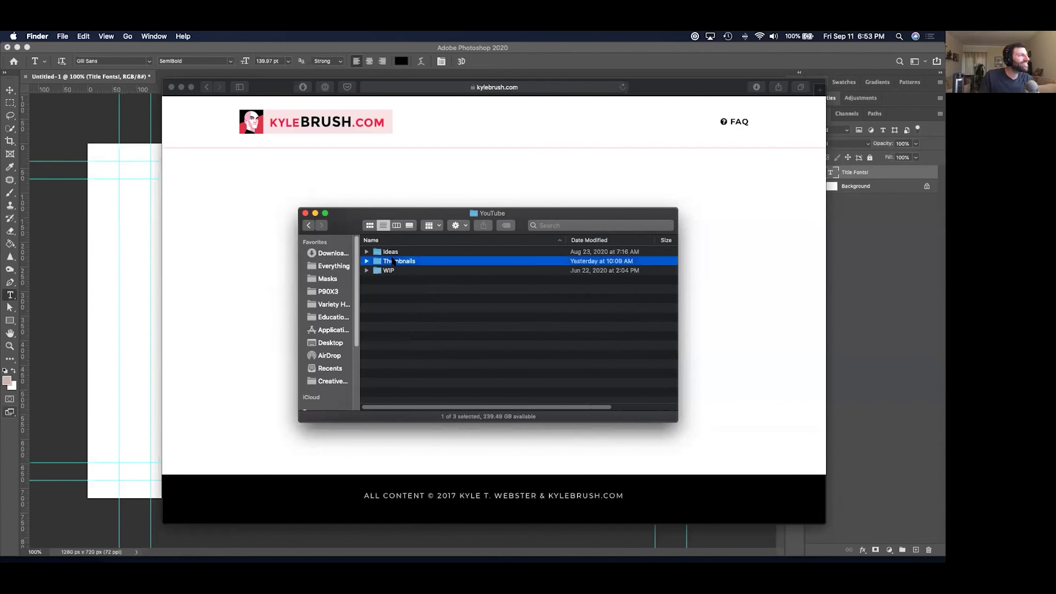
Preview the ColorSpill thumbnail, switch to icon view, and enlarge the Thumbnails window.
click(423, 261)
key(space)
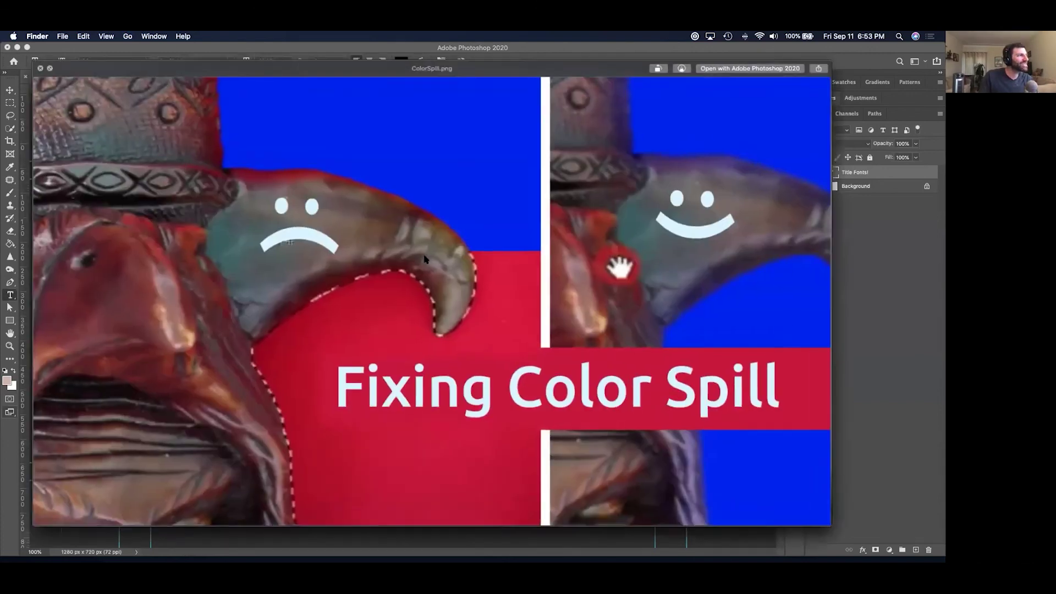
key(space)
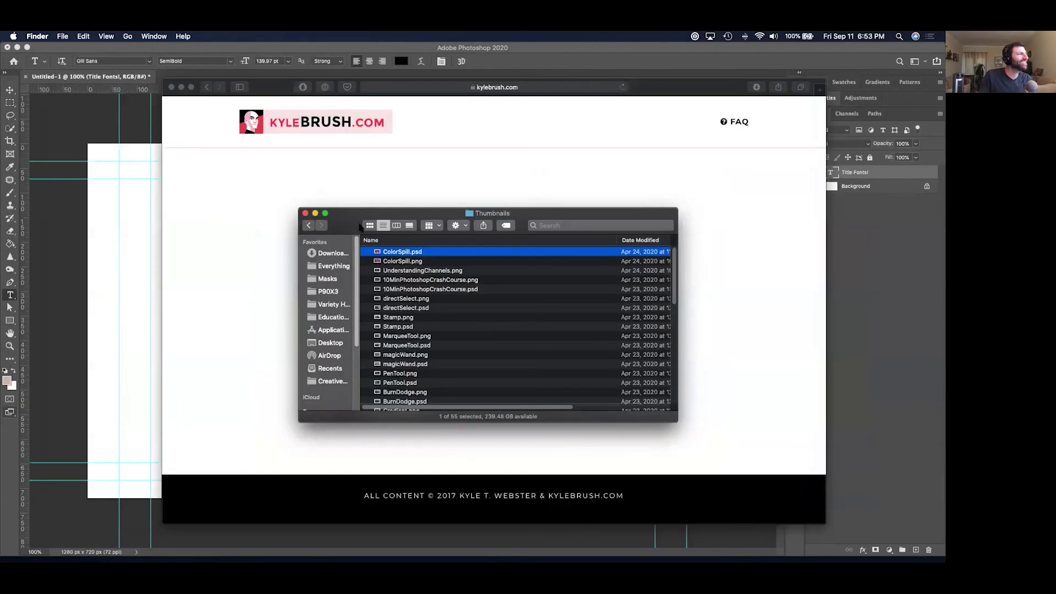
click(370, 225)
drag(351, 217, 250, 192)
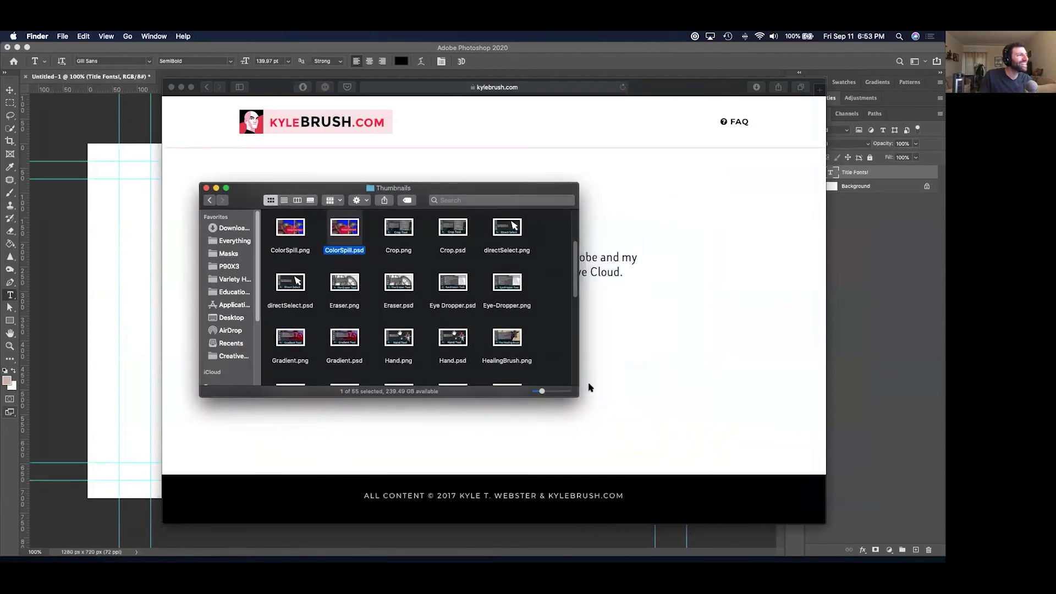
drag(578, 395, 759, 520)
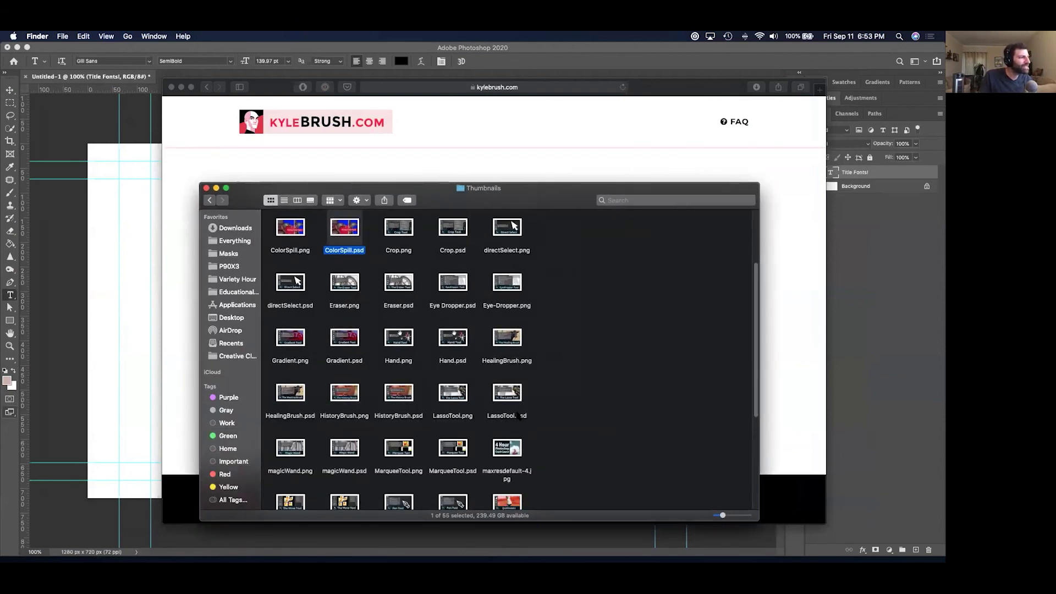
Quick Look the TypeTool.png, MoveTool.psd and magicWand.psd thumbnails.
scroll(517, 415, down, 1)
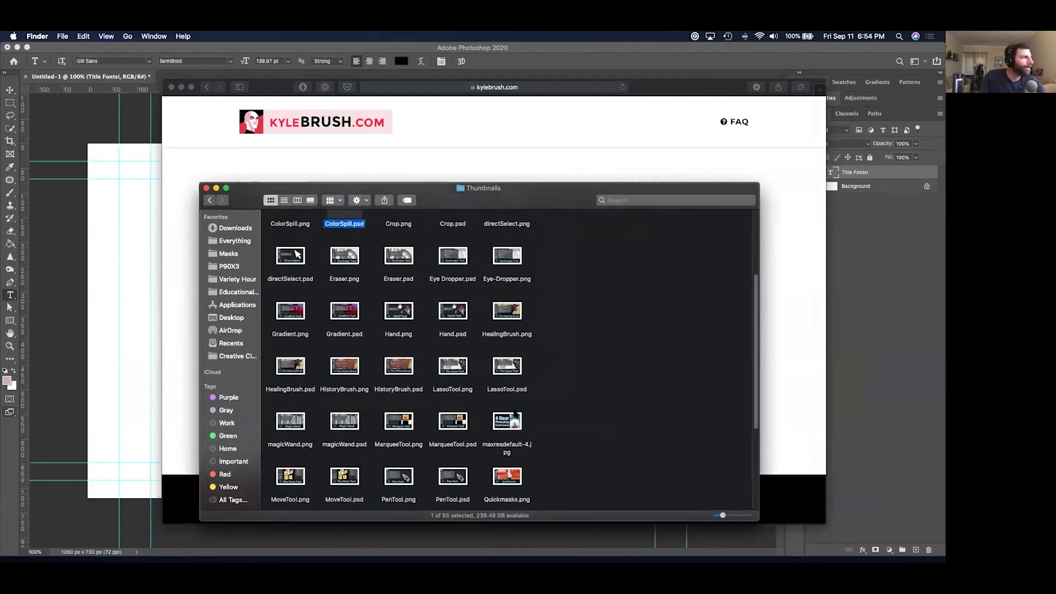
scroll(515, 414, down, 10)
click(508, 416)
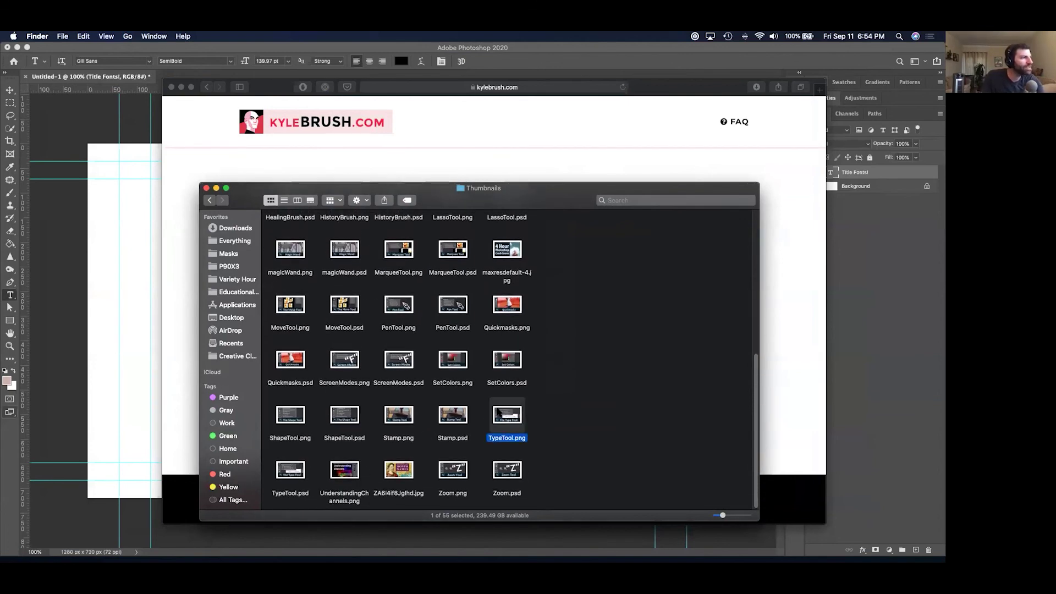
key(space)
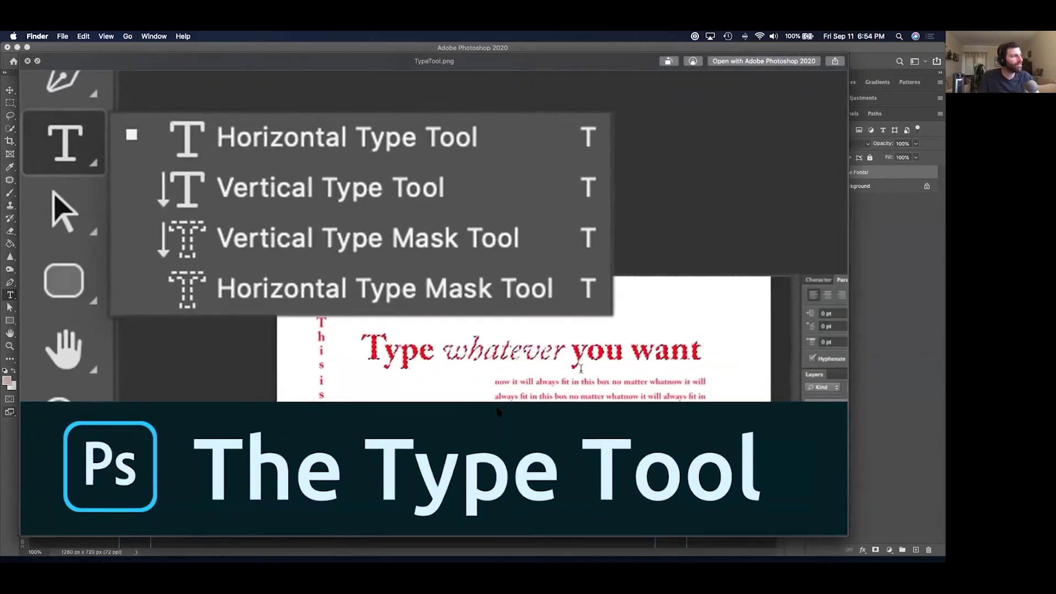
key(Left)
key(Left)
key(Left)
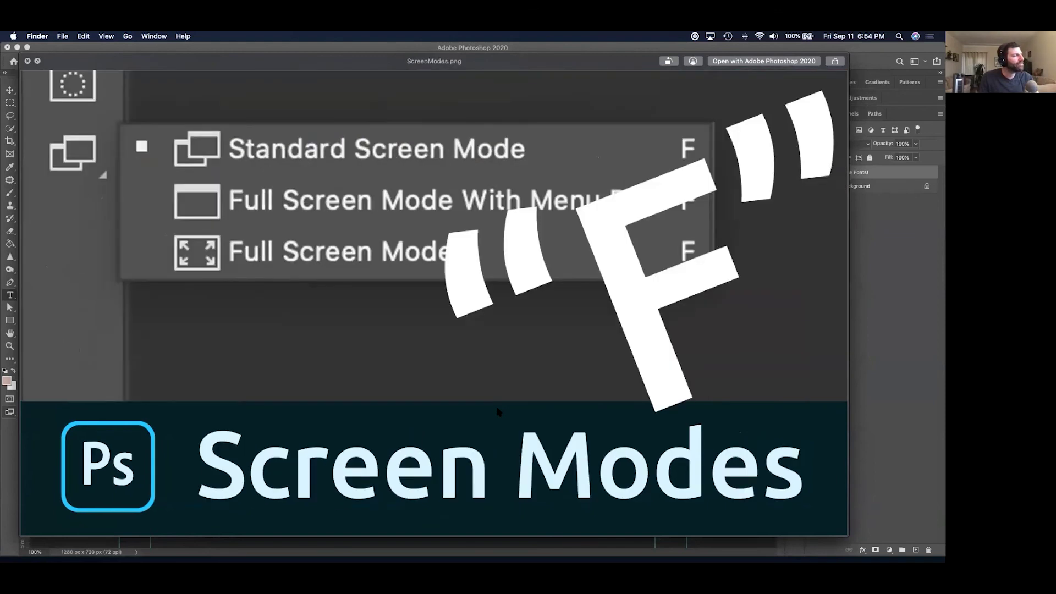
key(Left)
key(Up)
key(space)
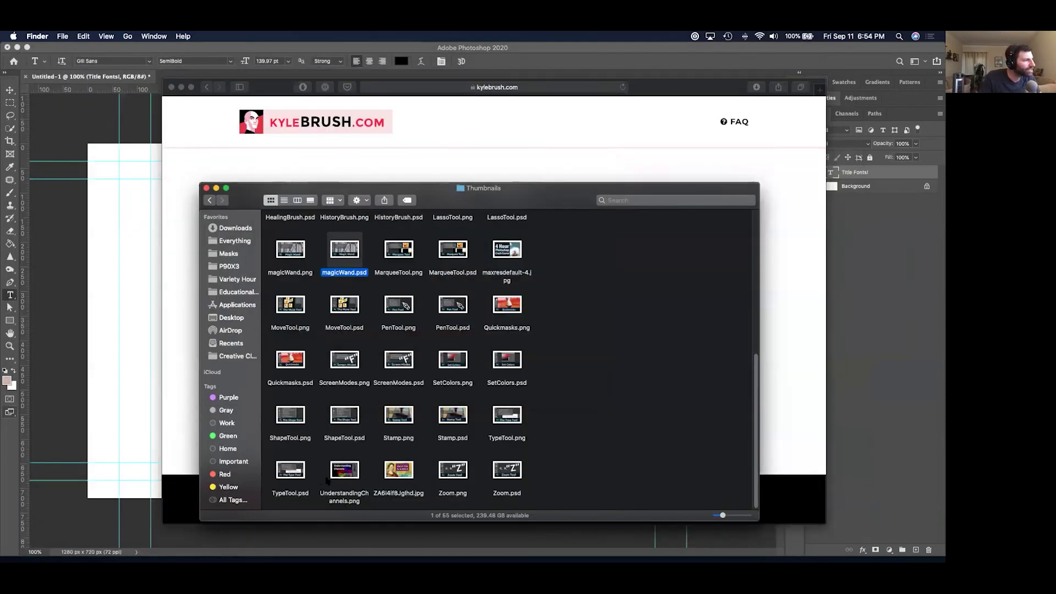
Select and preview the 10MinPhotoshopCrashCourse.psd thumbnail.
scroll(375, 395, up, 4)
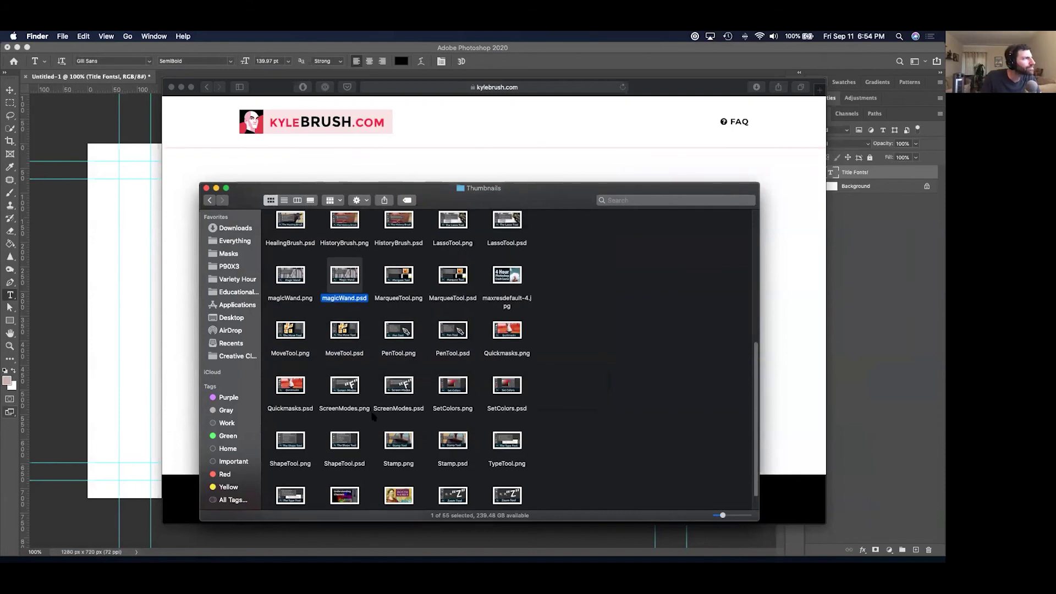
scroll(405, 325, up, 5)
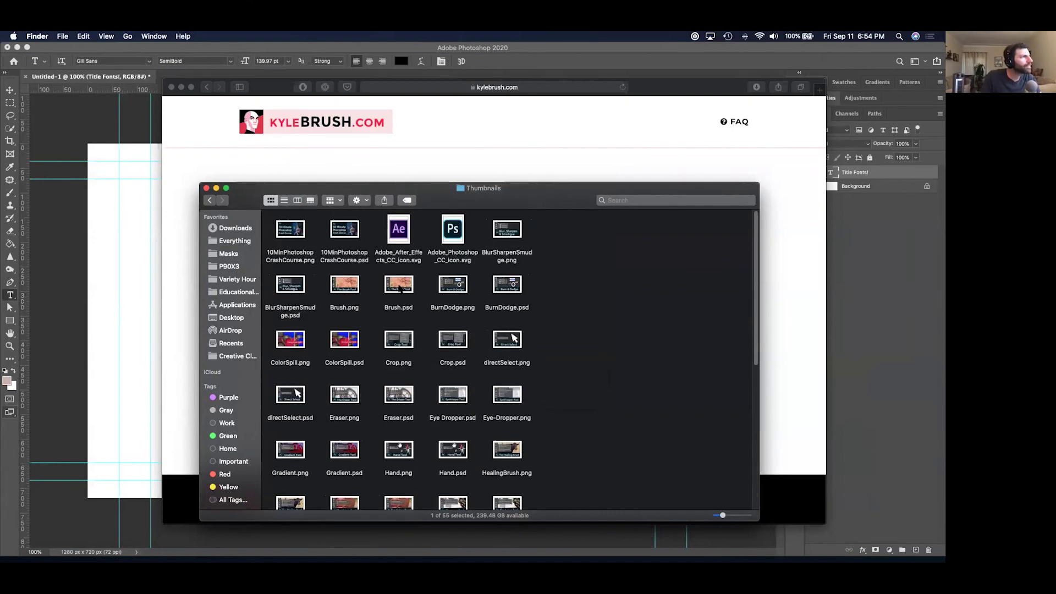
click(333, 236)
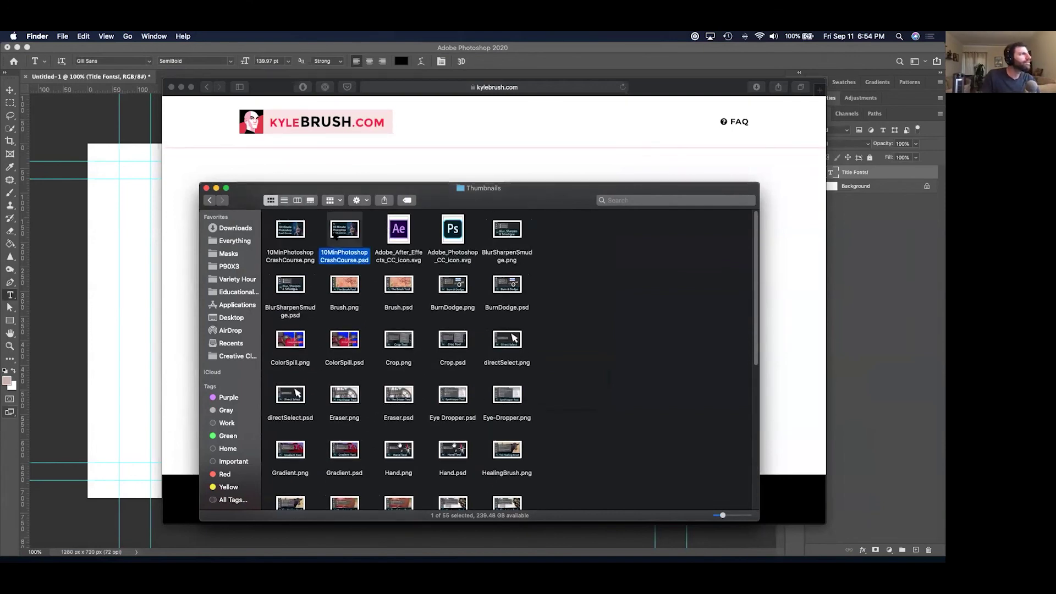
key(space)
key(space)
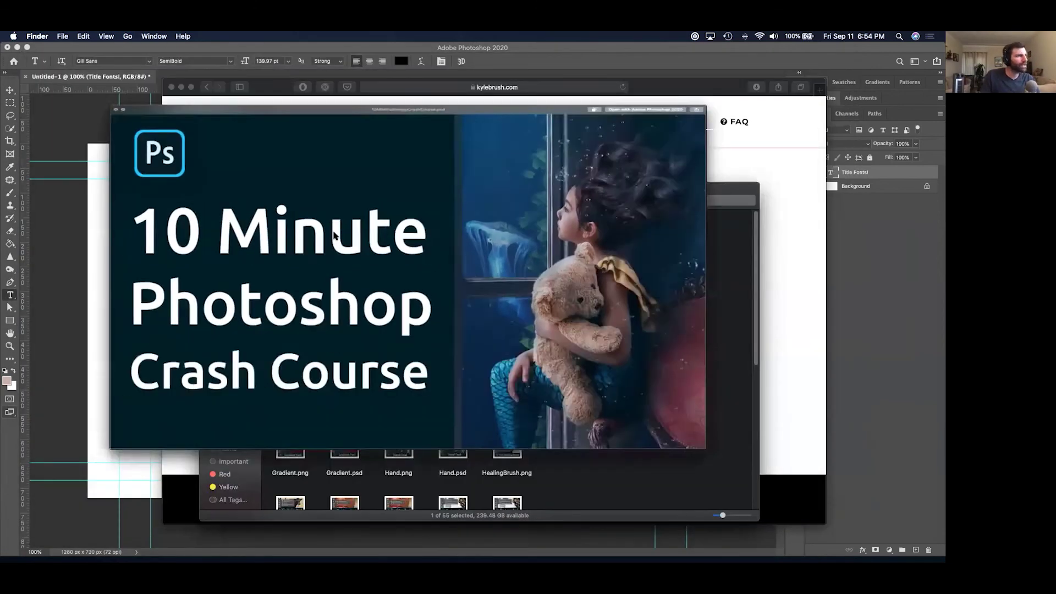
Open 10MinPhotoshopCrashCourse.psd, hide all layers, then reveal the background panel, Ps logo and photo.
key(super+o)
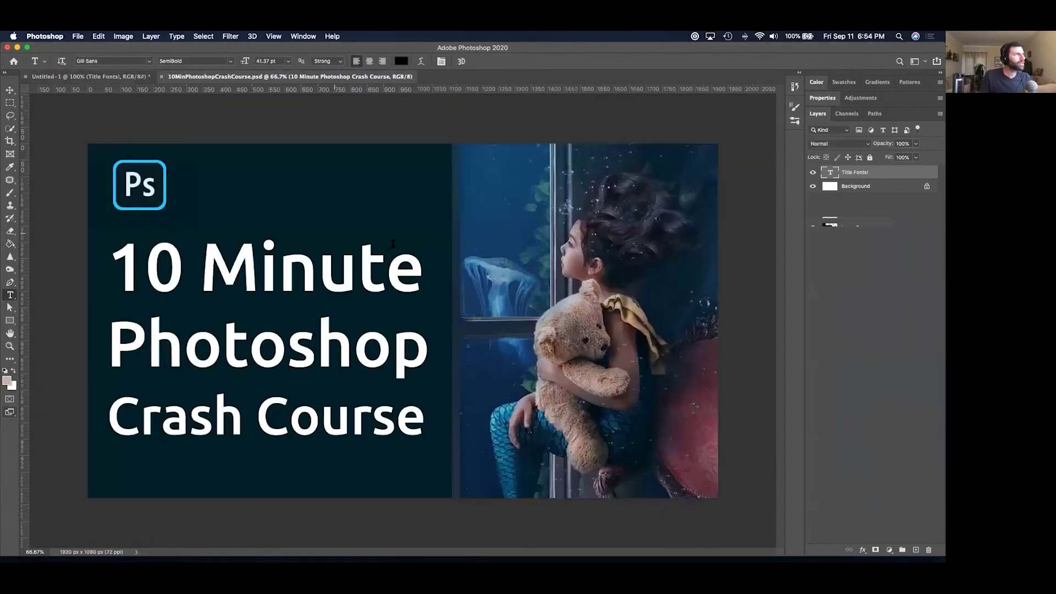
drag(813, 171, 811, 253)
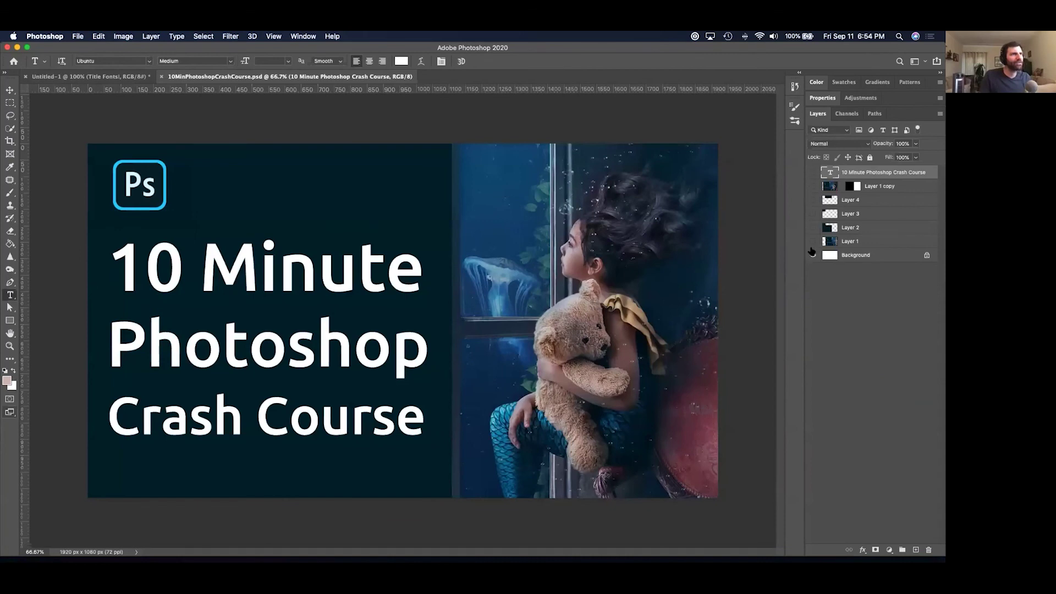
click(813, 245)
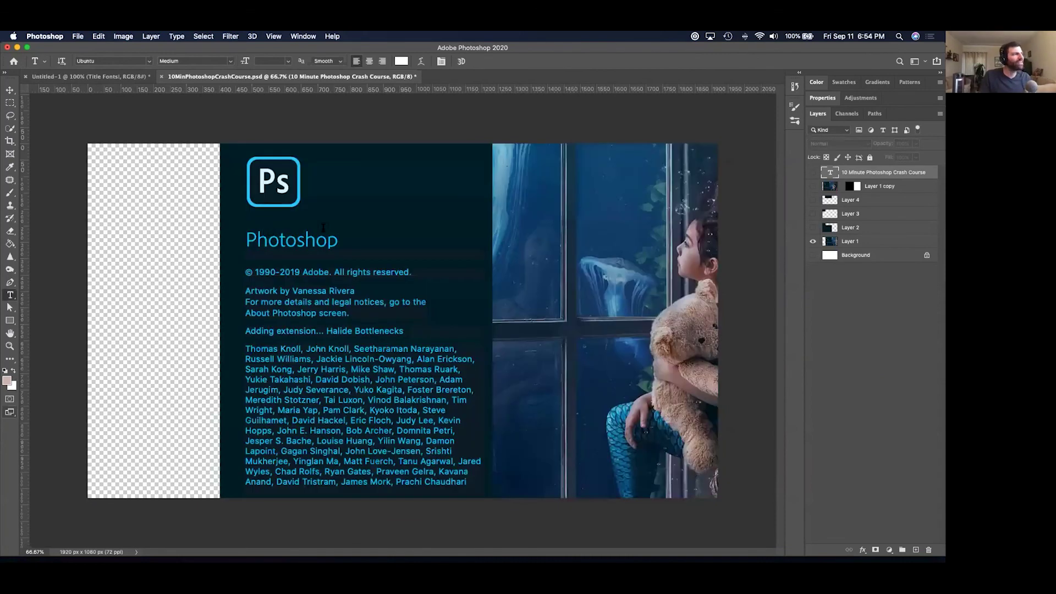
click(813, 228)
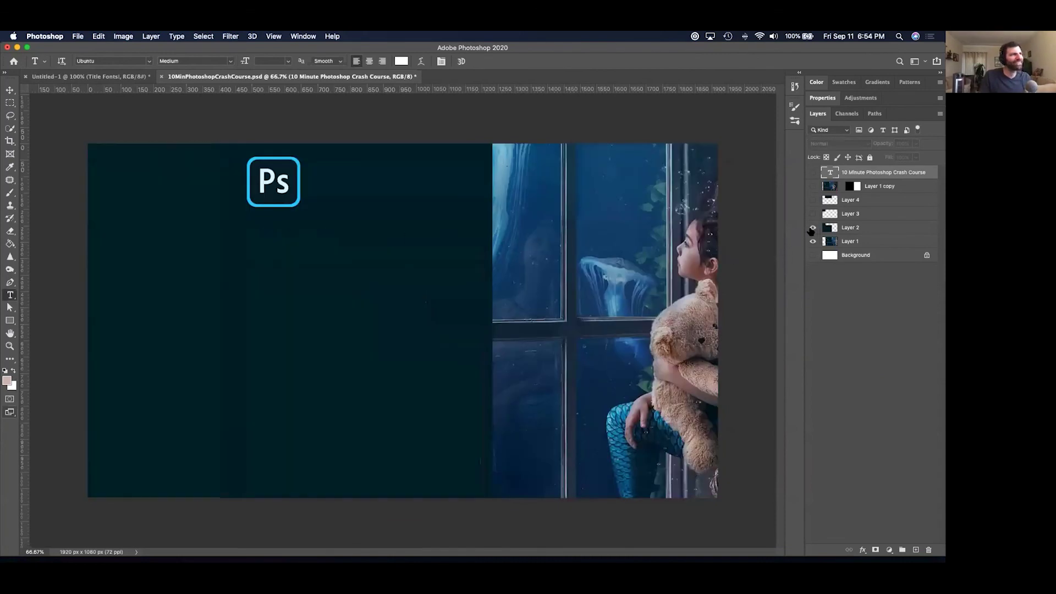
click(813, 241)
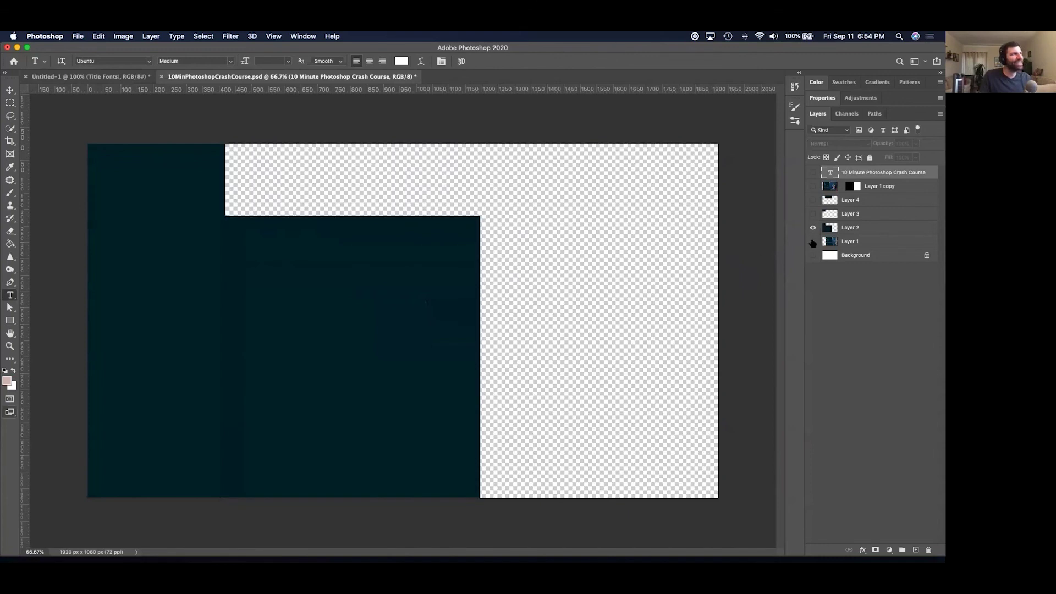
click(813, 214)
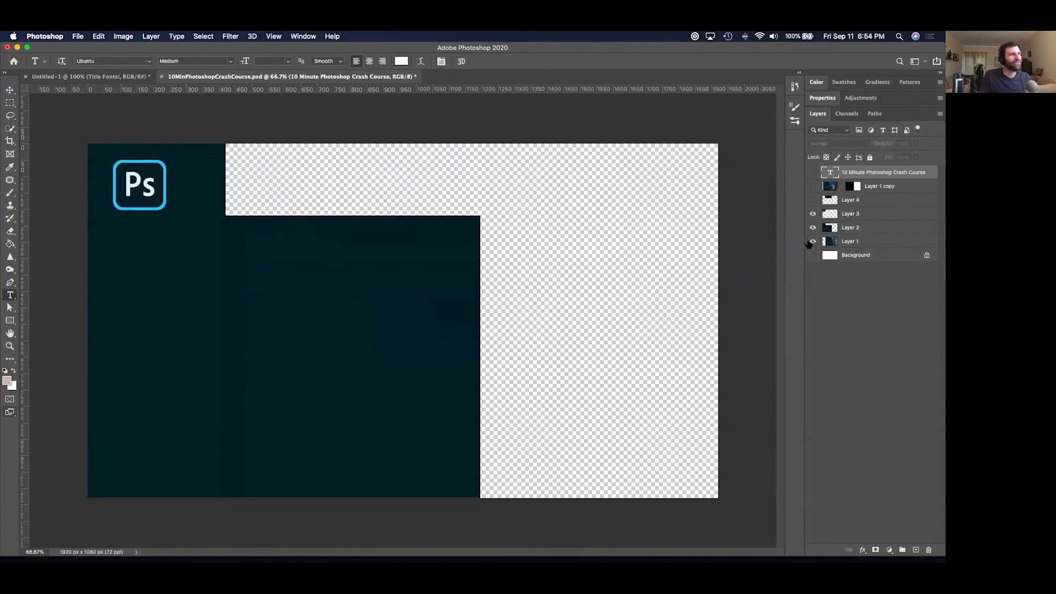
click(812, 242)
Show Layer 4, the girl-with-teddy photo and the crash course title, then close without saving.
click(813, 200)
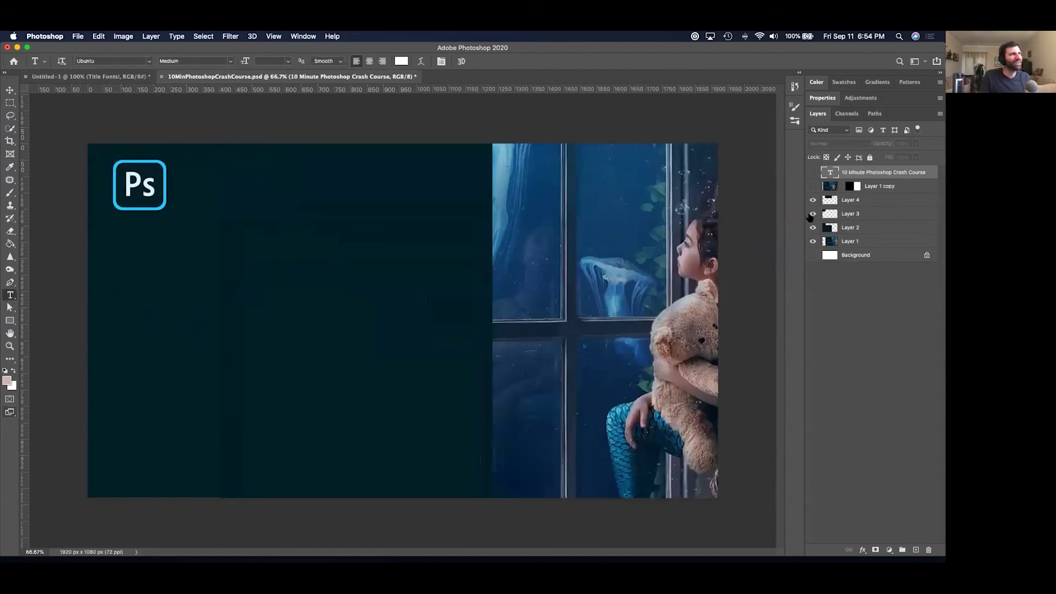
click(812, 200)
click(813, 201)
click(813, 187)
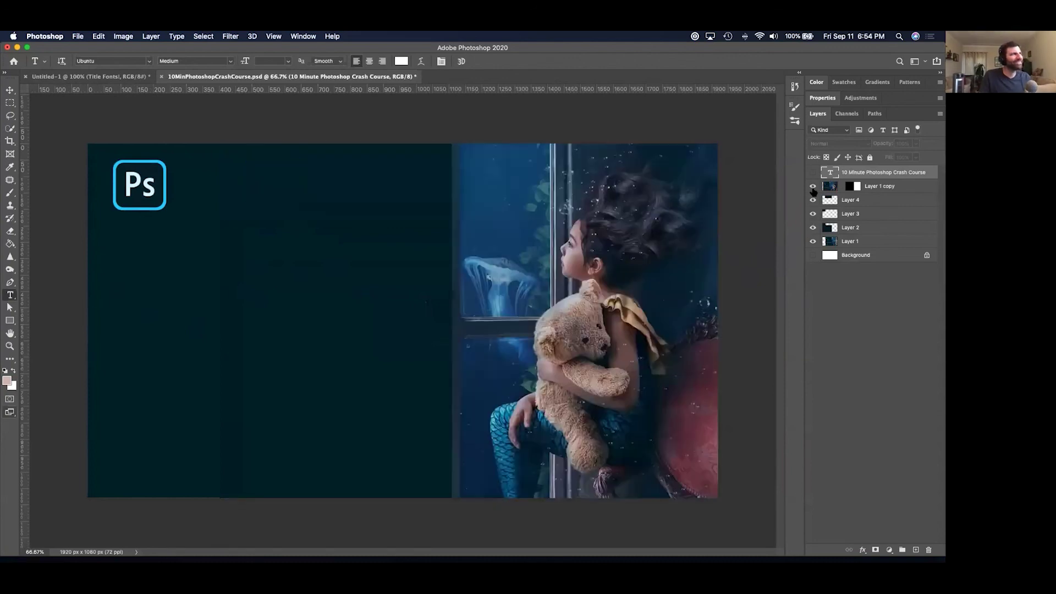
click(813, 173)
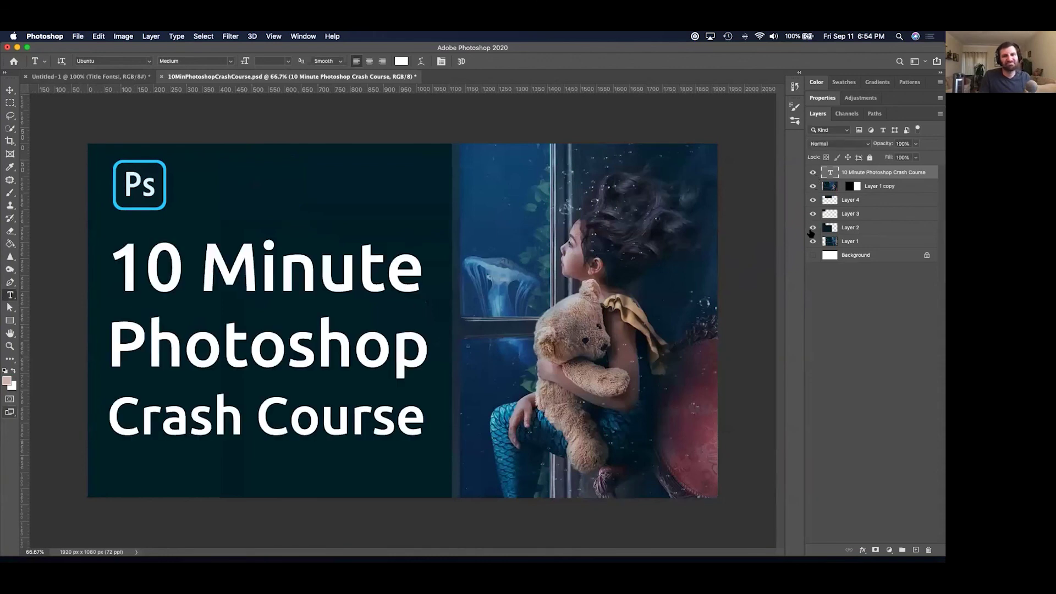
key(super+w)
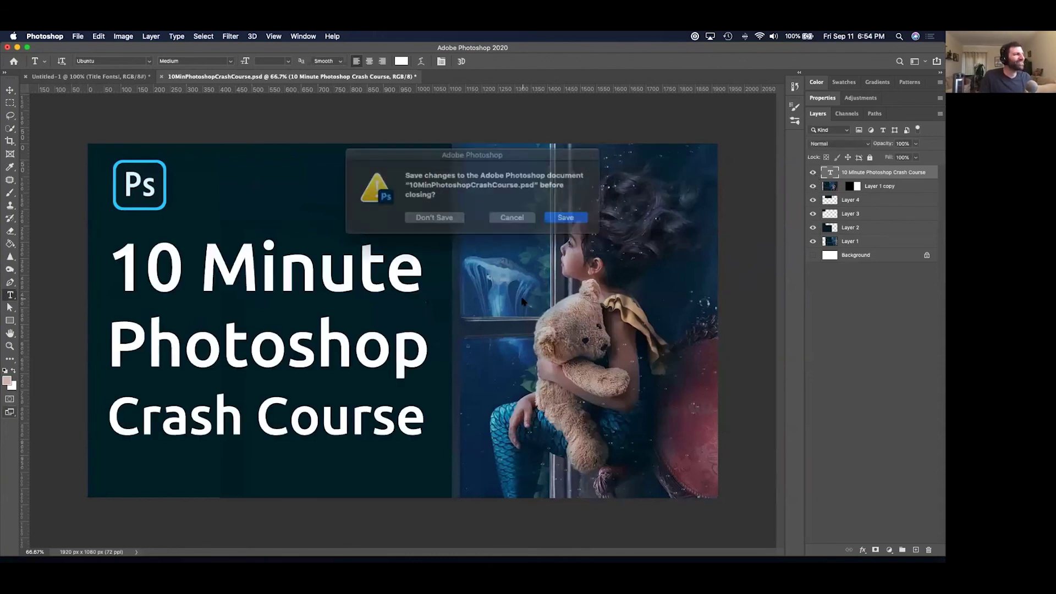
key(super+d)
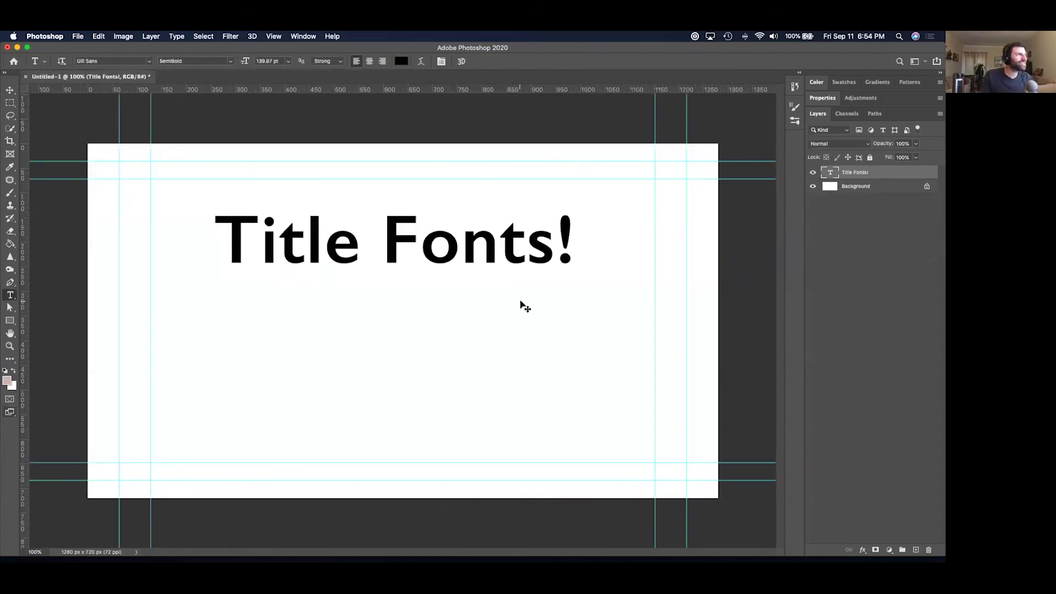
In Finder, go up to the YouTube folder, switch to list view, and open WIP.
key(super+Tab)
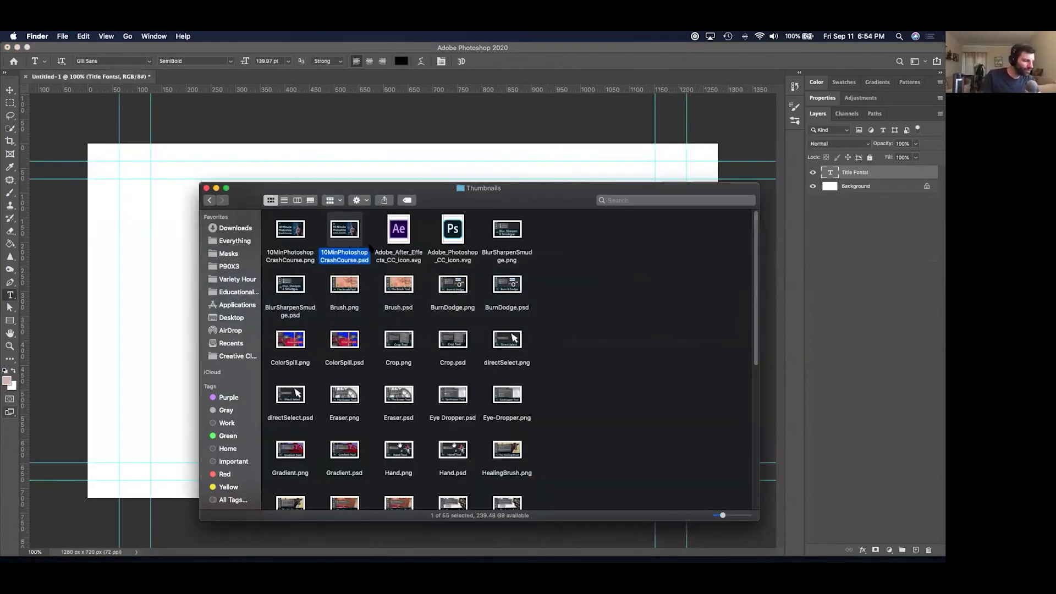
key(super+Up)
click(284, 200)
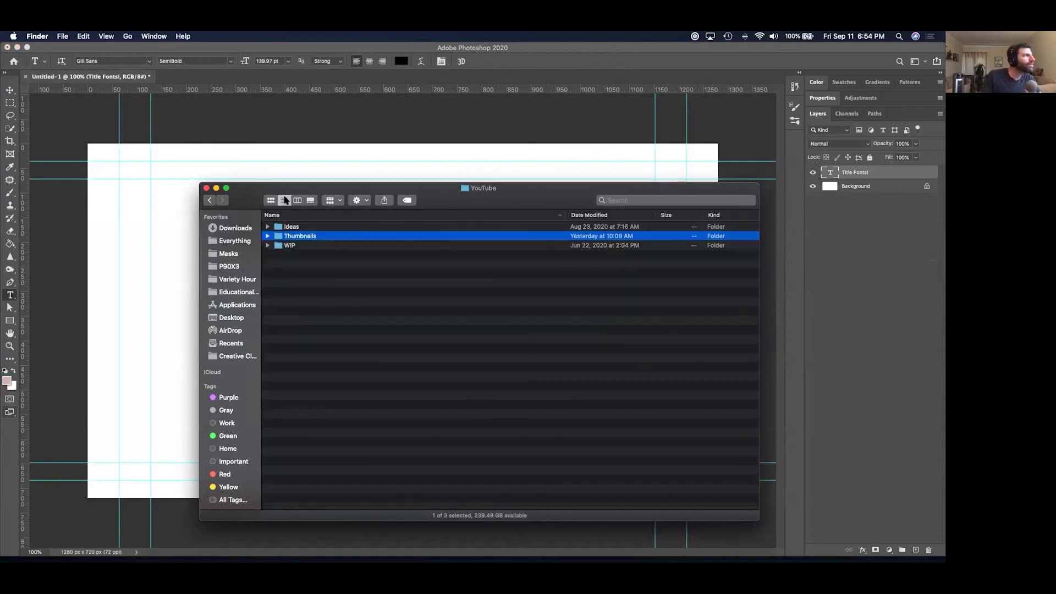
click(300, 246)
double_click(299, 246)
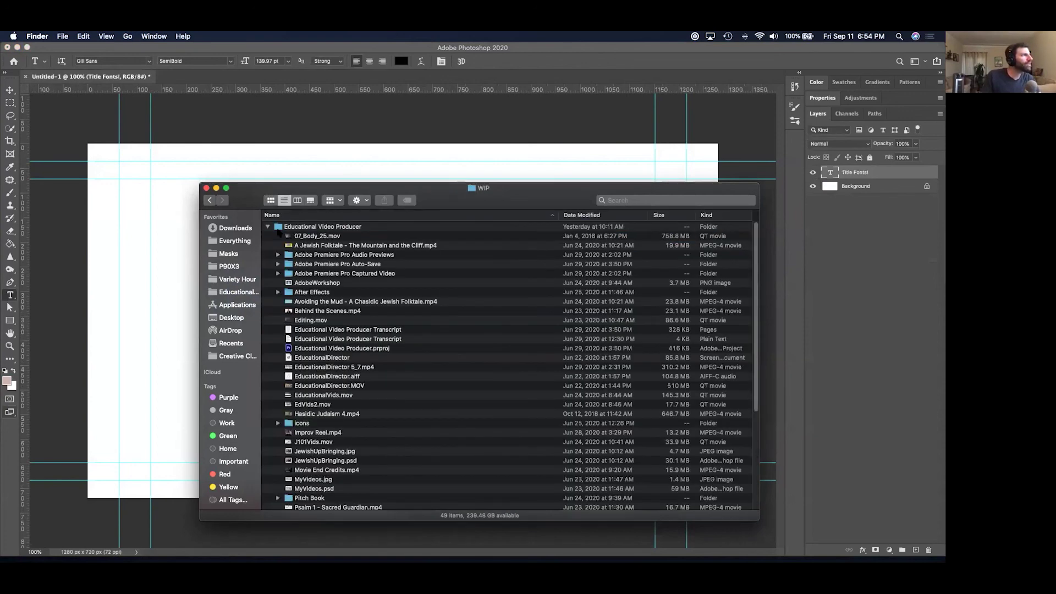
Search the Mac for 'thumbnails photoshop' and select History Thumbnails.psd.
click(633, 200)
text(rt)
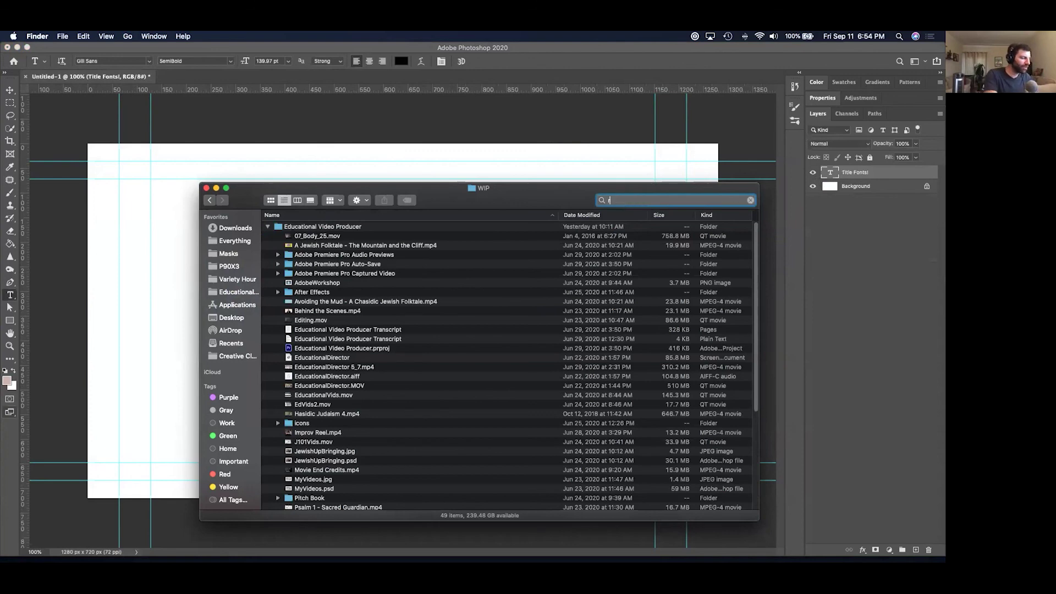
key(BackSpace)
text(thumb)
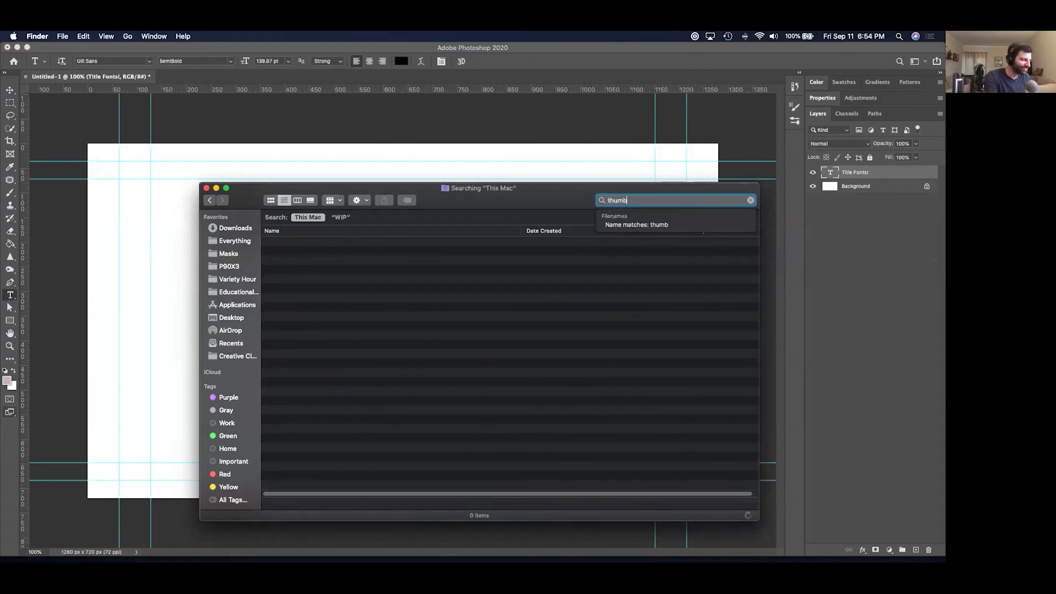
text(nails)
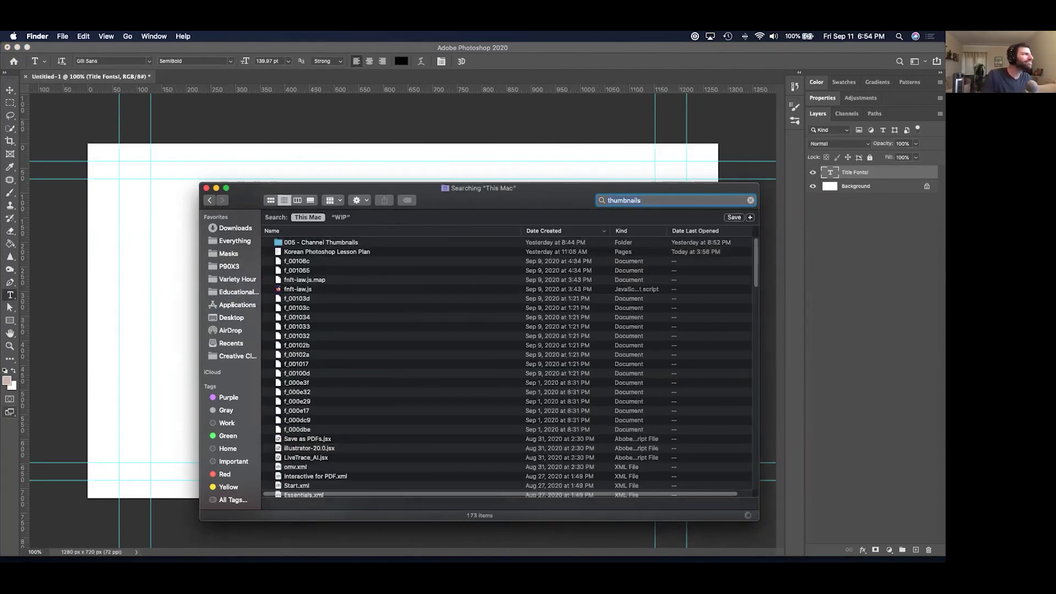
text( pho)
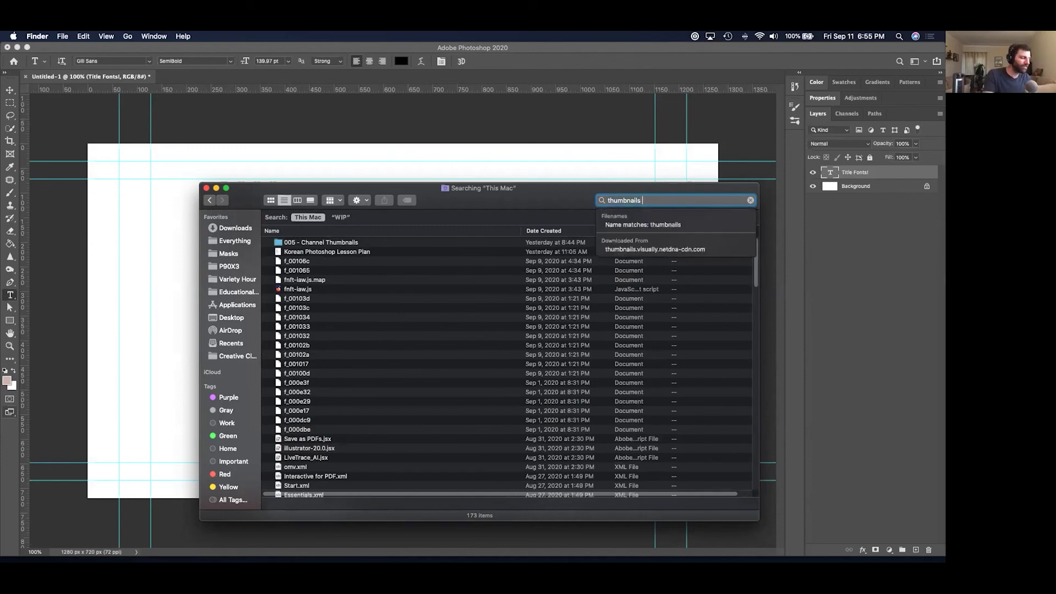
text(toshop)
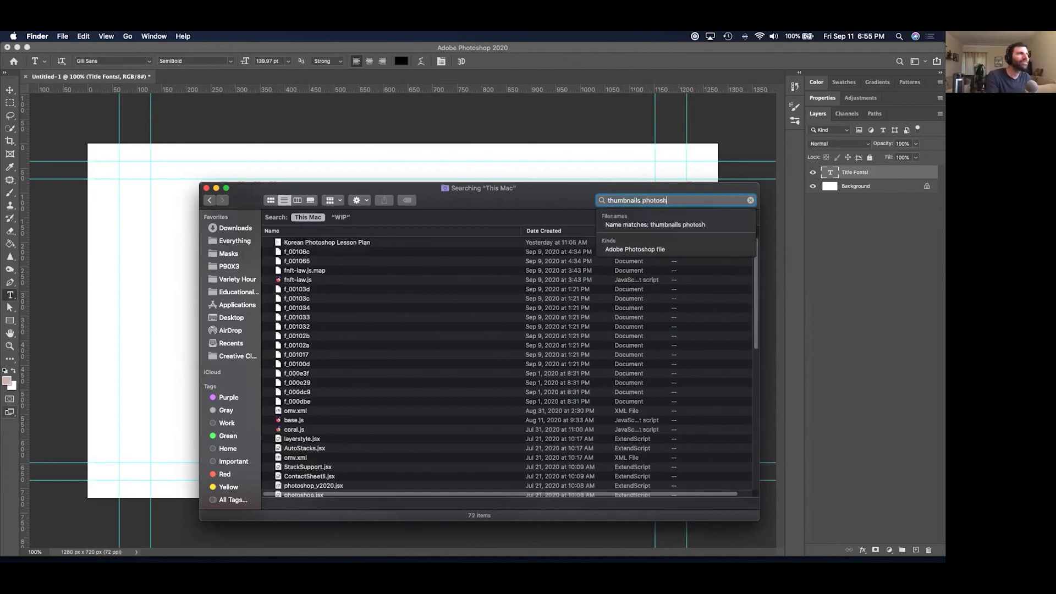
scroll(445, 369, down, 10)
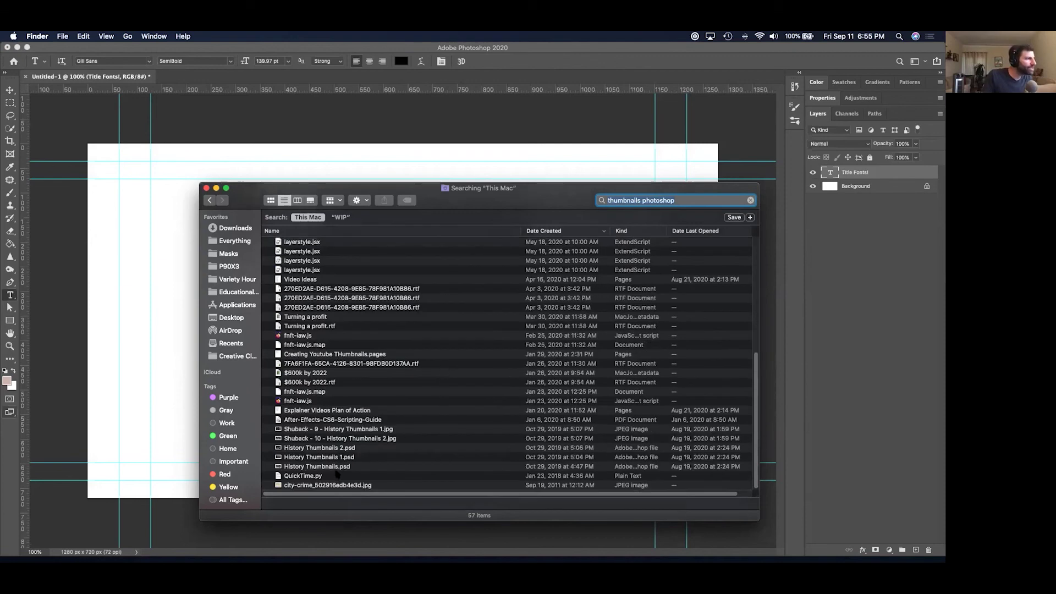
click(336, 467)
Quick Look History Thumbnails.psd and the neighbouring result, then close the search window.
key(space)
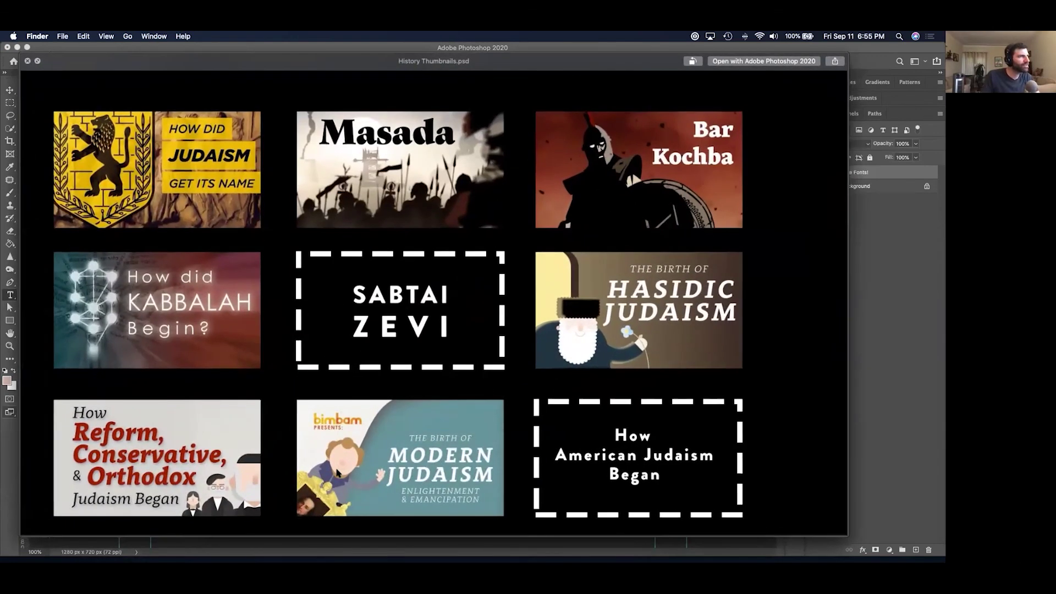
key(Up)
key(Up)
key(space)
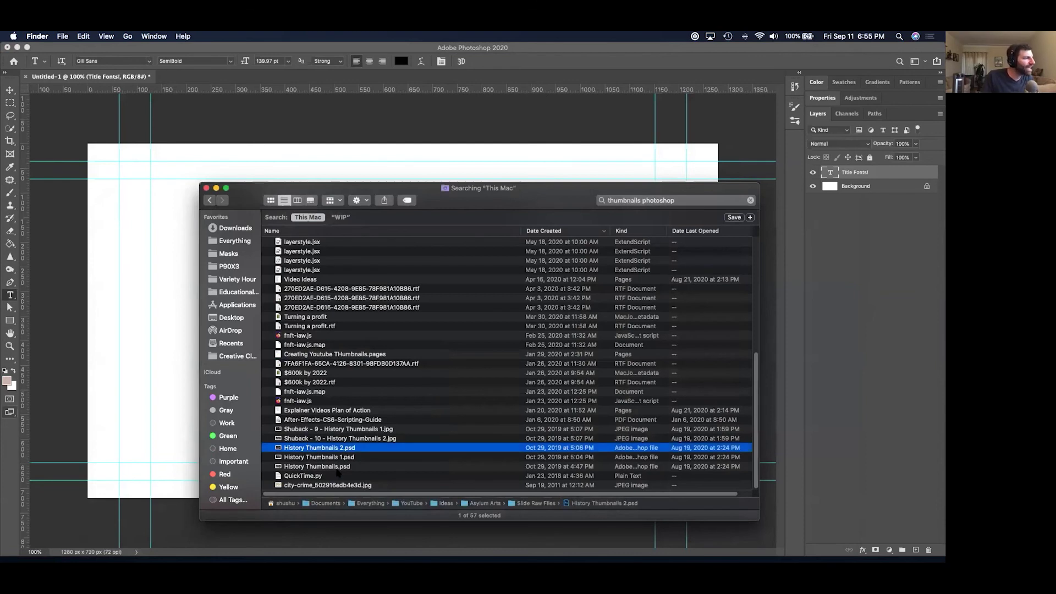
key(Up)
key(Down)
key(Down)
key(Down)
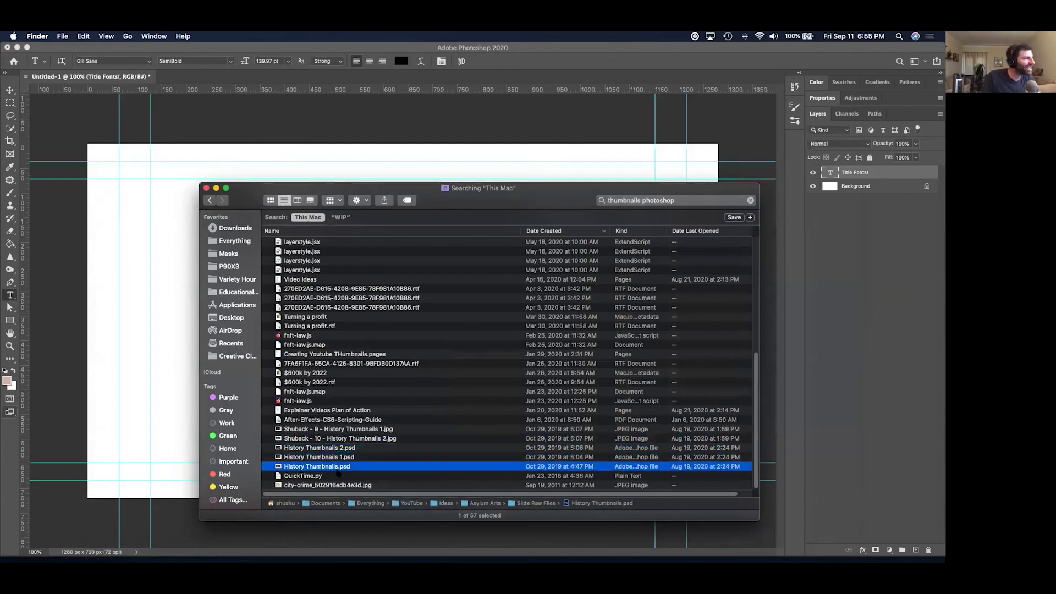
key(super+w)
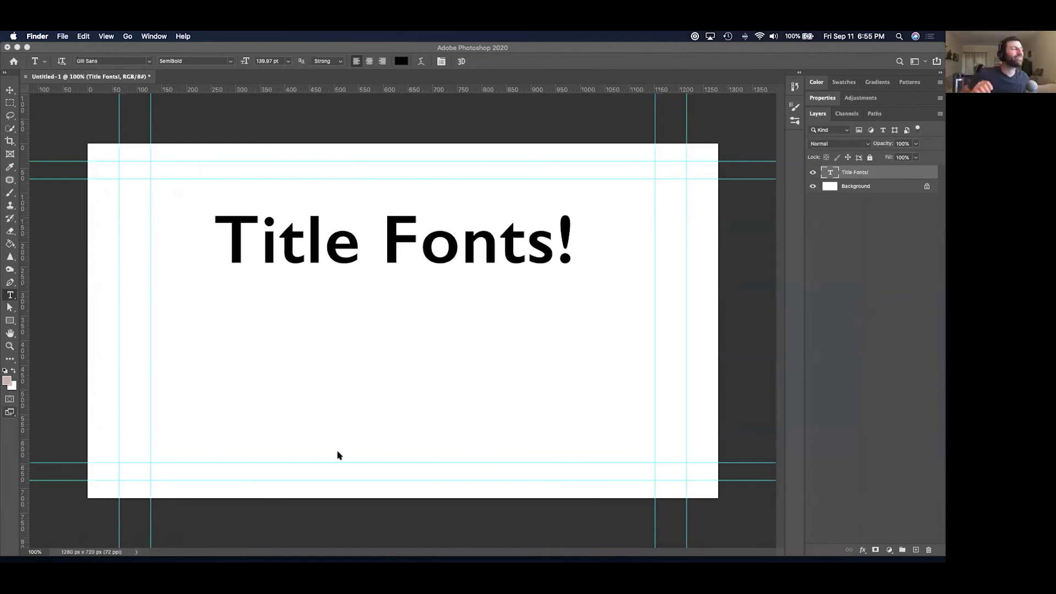
key(super+Tab)
key(super+Tab)
key(super+Tab)
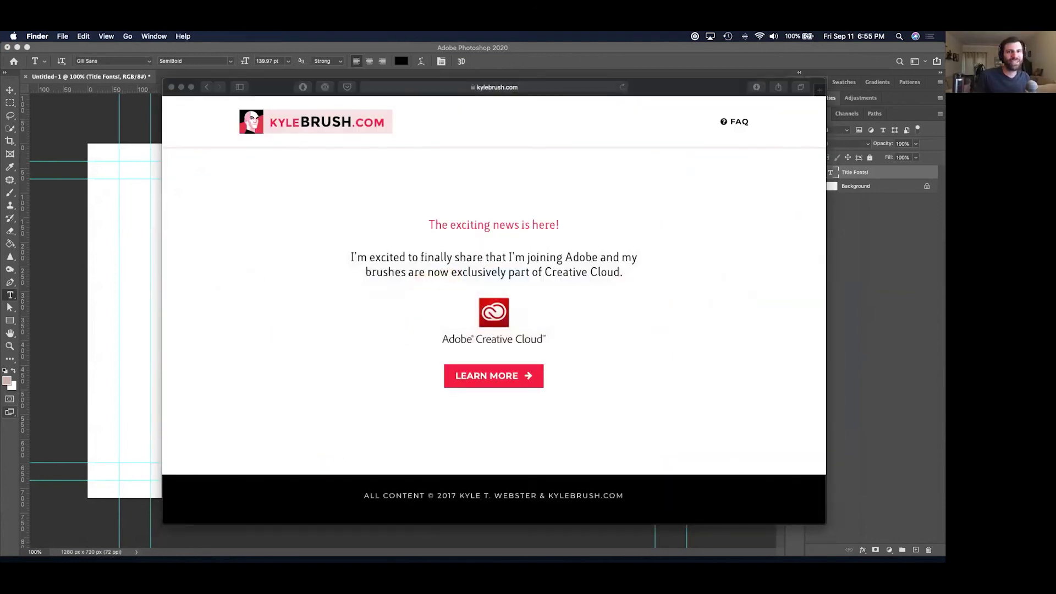
Bring up the Korean Lesson Finder window and select the Thumb_EducationalVideo.psd alias.
key(super+Tab)
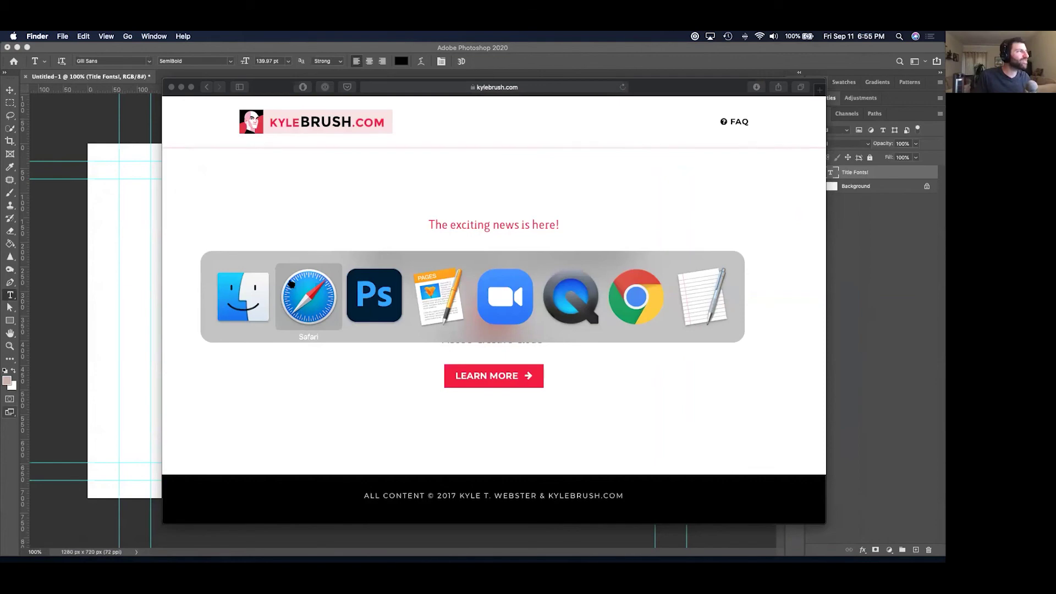
key(super+n)
key(super+w)
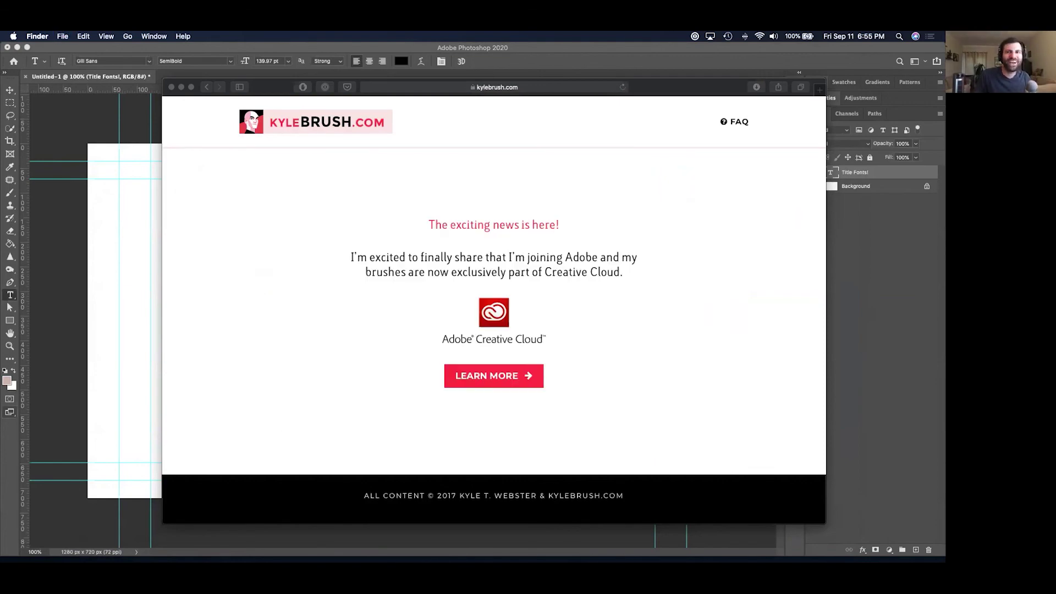
key(super+n)
drag(854, 149, 625, 117)
scroll(608, 285, up, 5)
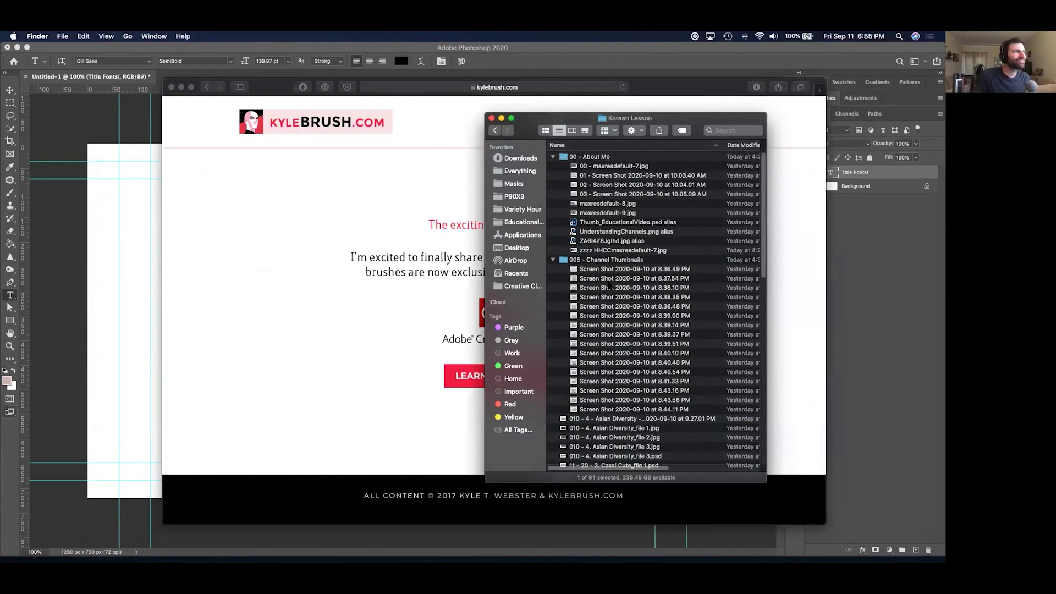
click(631, 187)
click(633, 223)
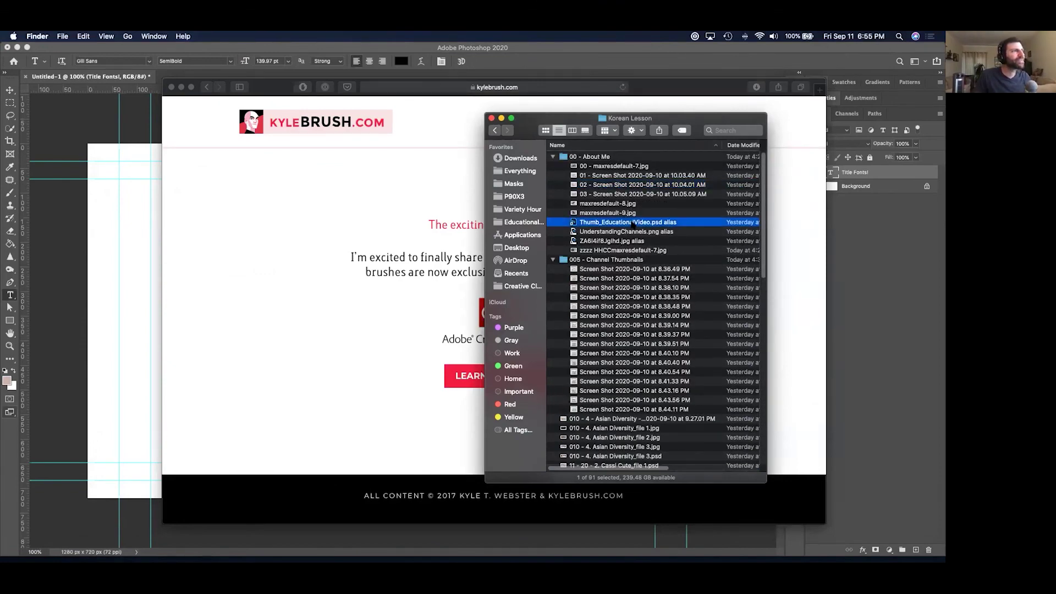
Quick Look the Educational Video, Understanding Channels, Month Names, Masks and Free Transform thumbnails.
key(space)
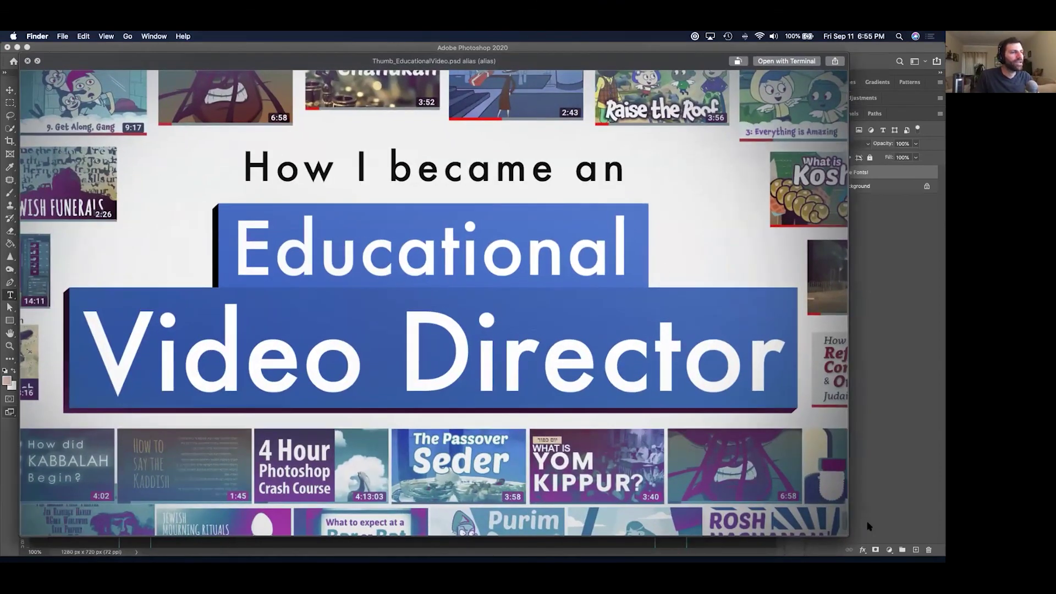
drag(845, 531, 798, 474)
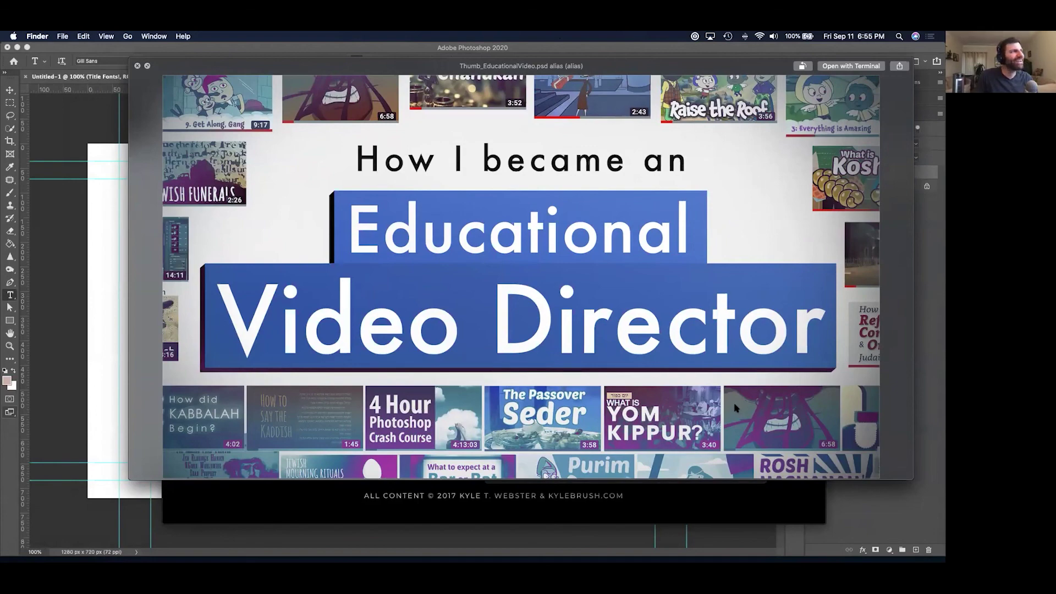
key(Down)
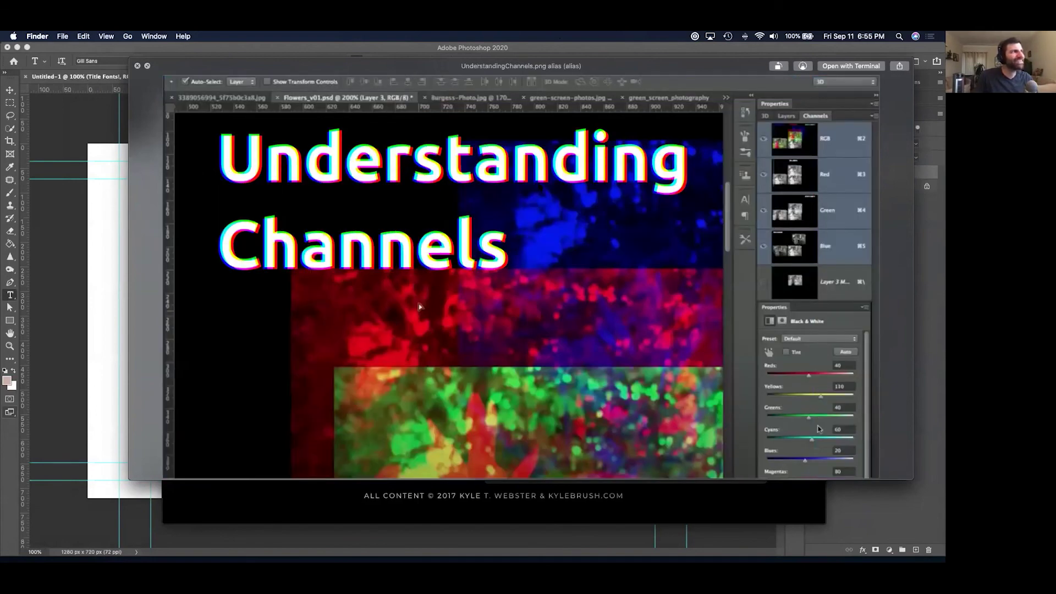
key(Down)
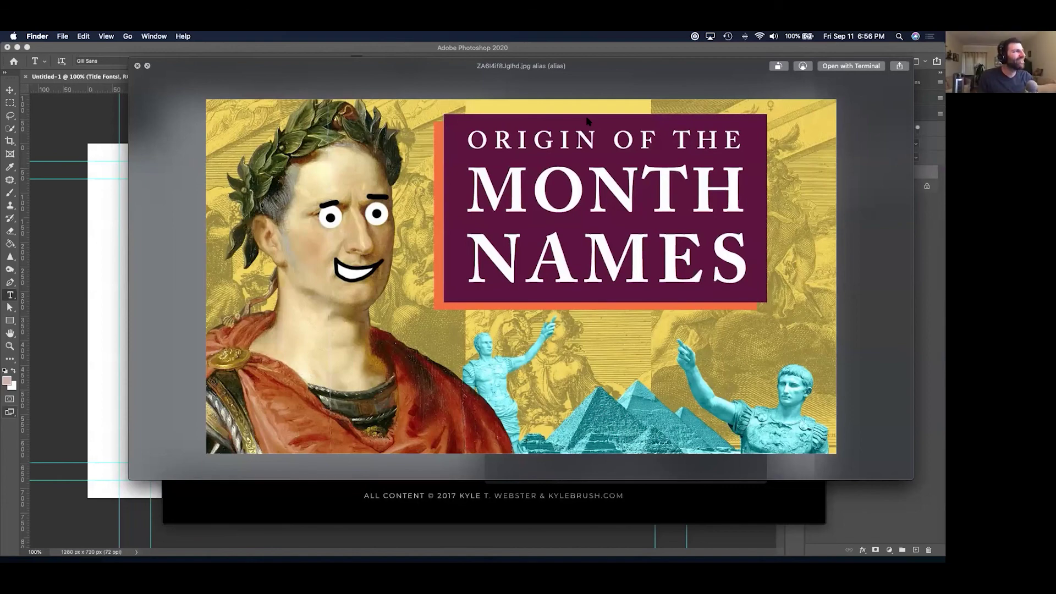
key(Down)
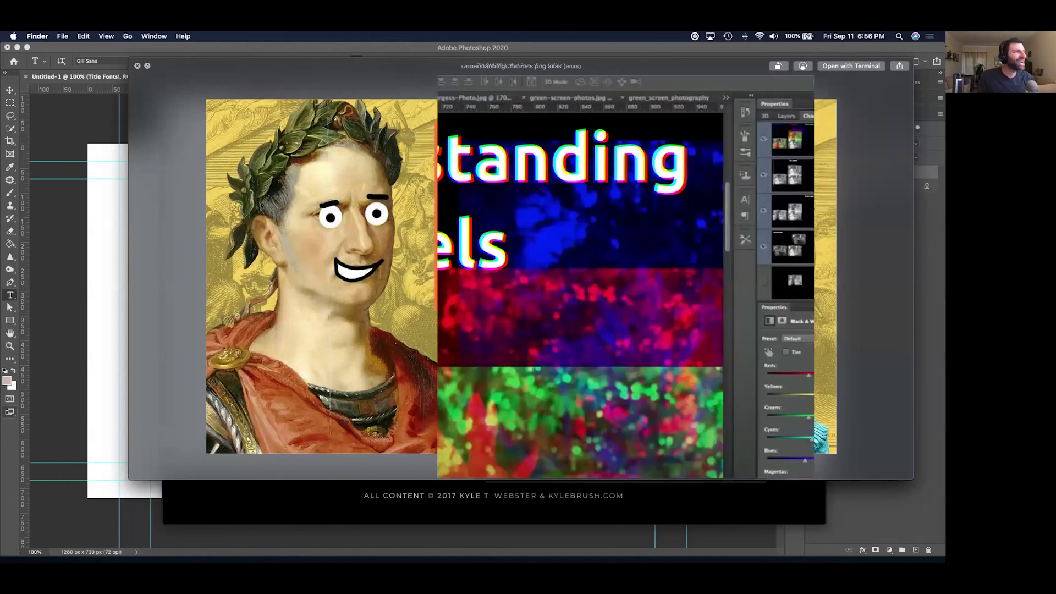
key(Down)
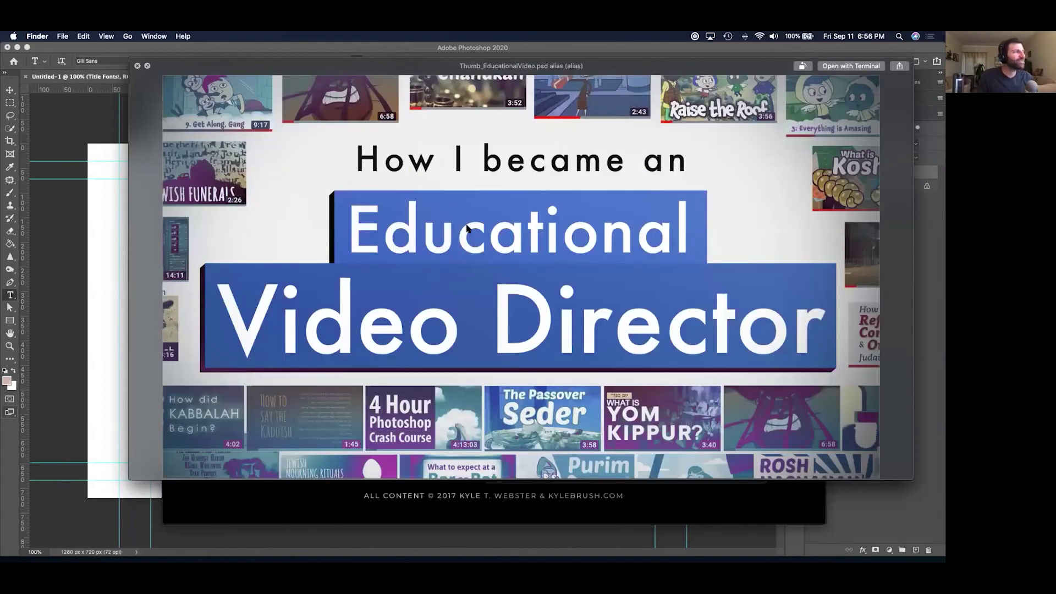
key(Down)
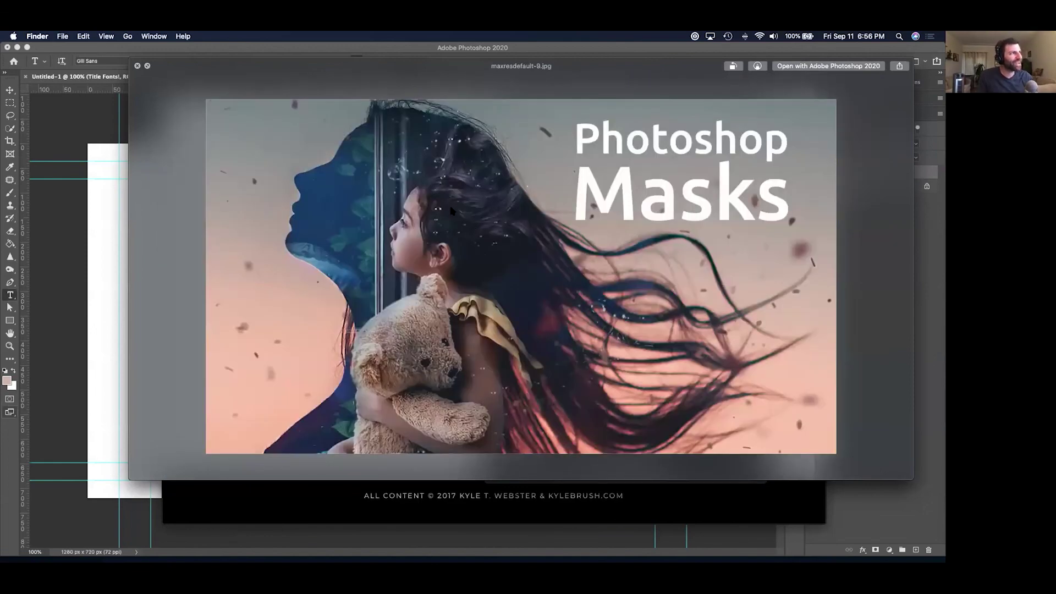
key(Down)
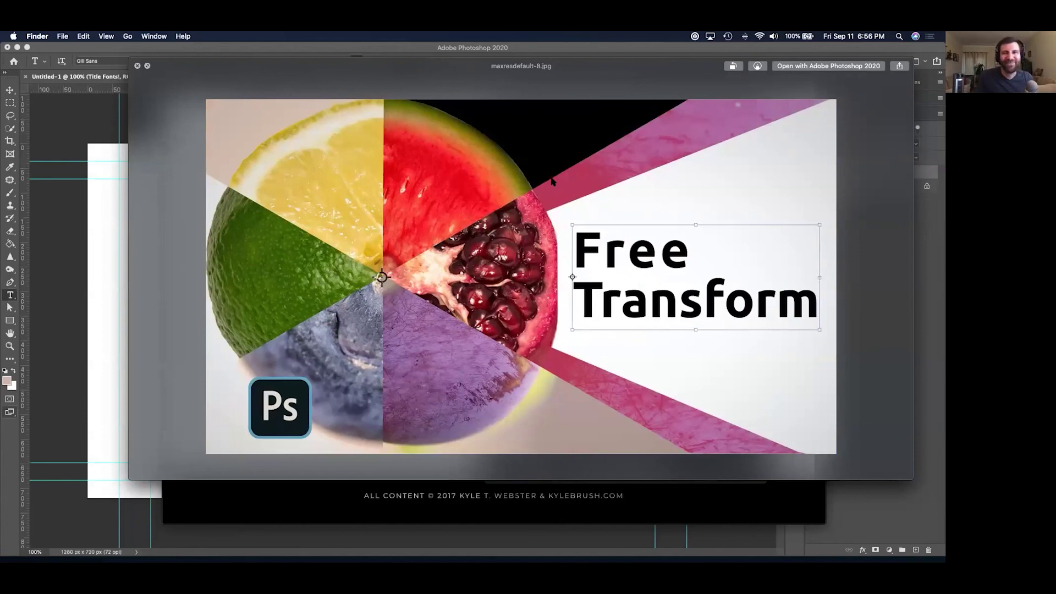
key(space)
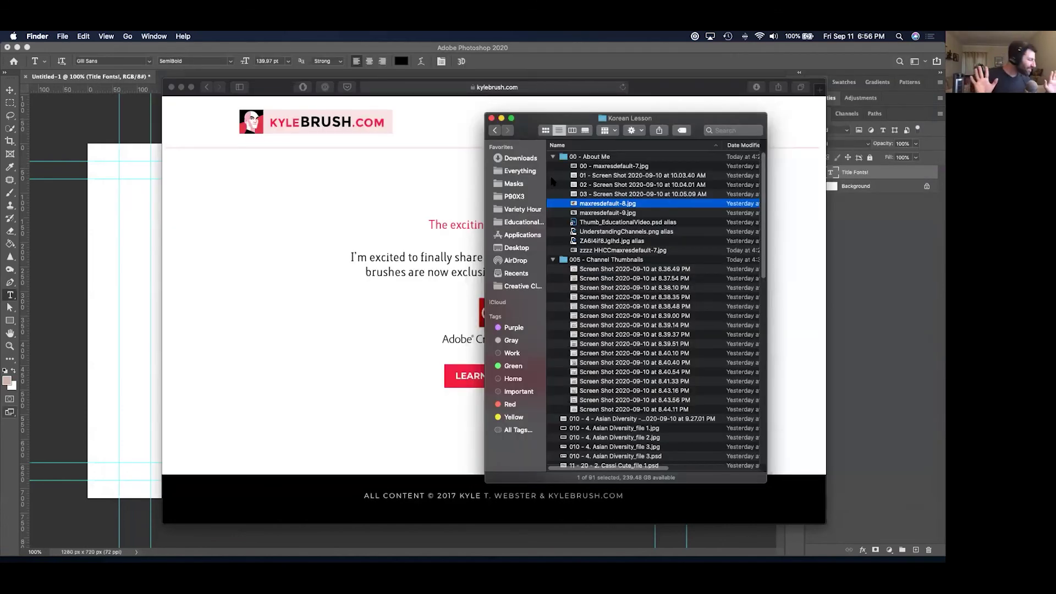
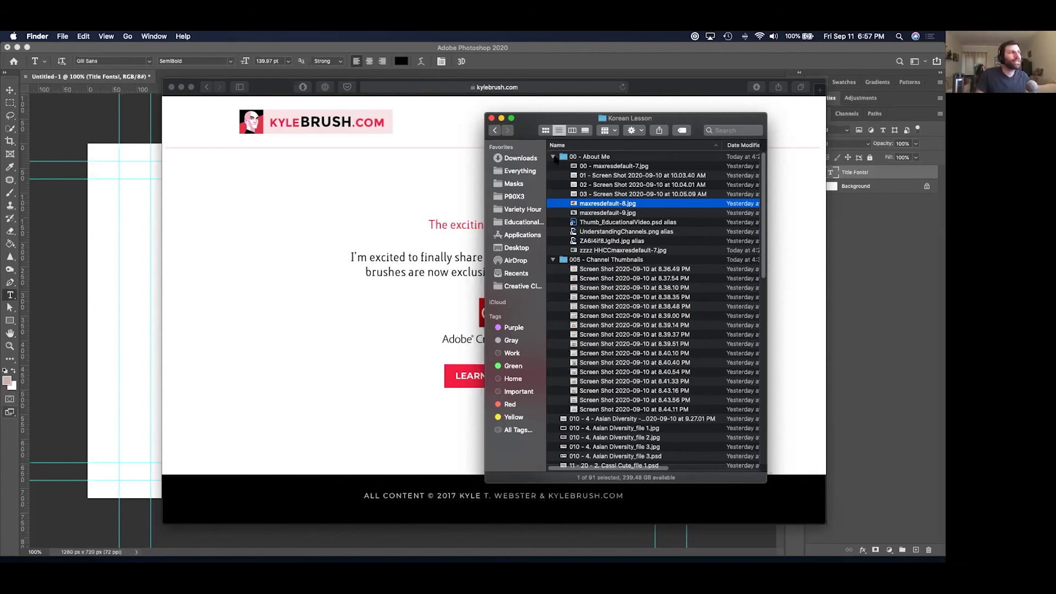
Quick Look zzzz HHCCmaxresdefault-7.jpg, the 4 Hour Photoshop Crash Course thumbnail, in About Me.
click(596, 231)
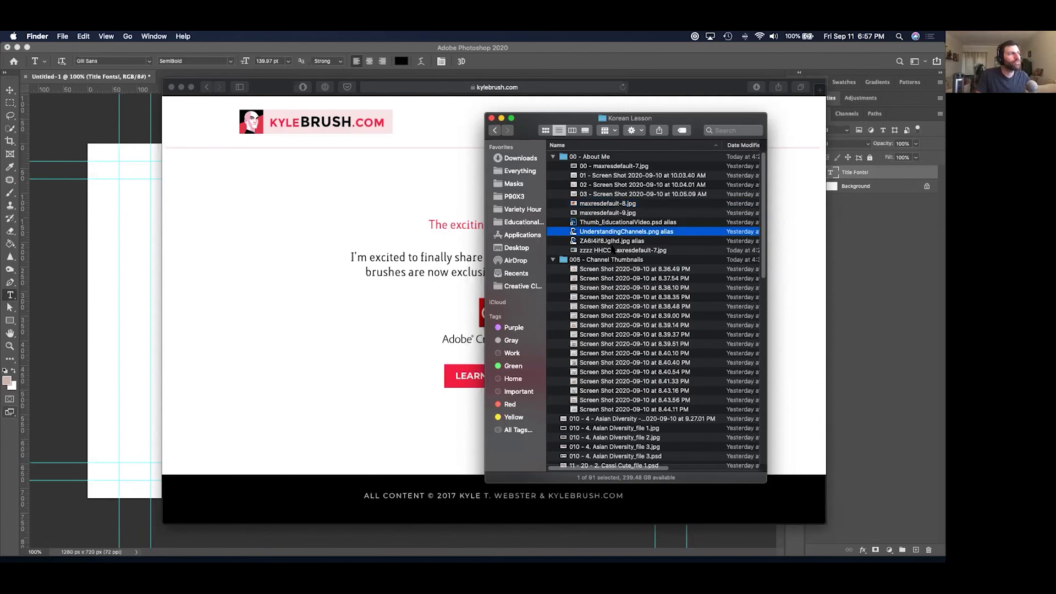
click(615, 242)
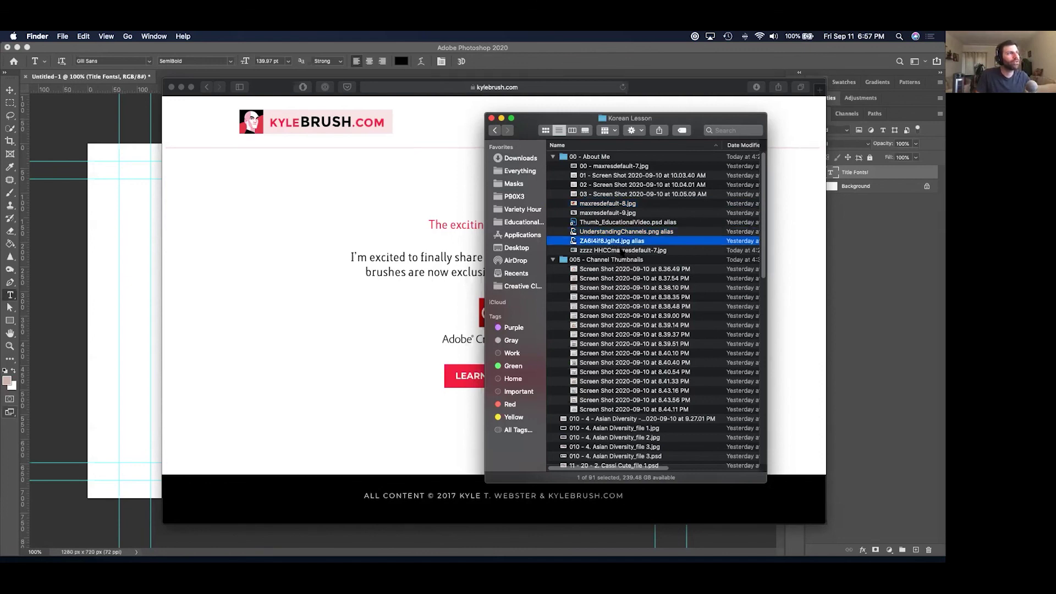
click(620, 250)
key(space)
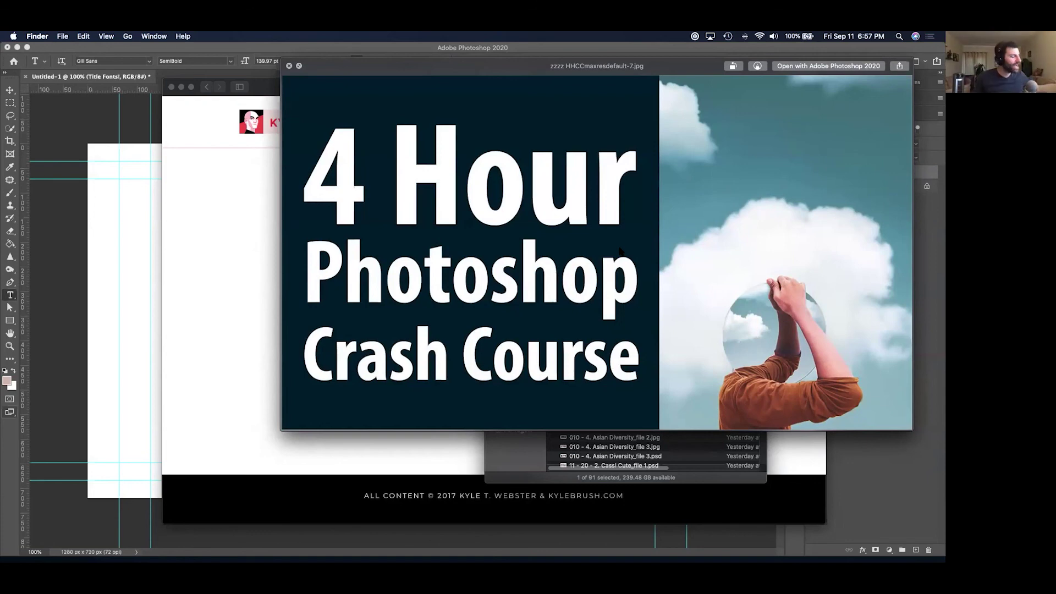
Close the crash course thumbnail preview, then reopen it for another look.
key(space)
key(super+Tab)
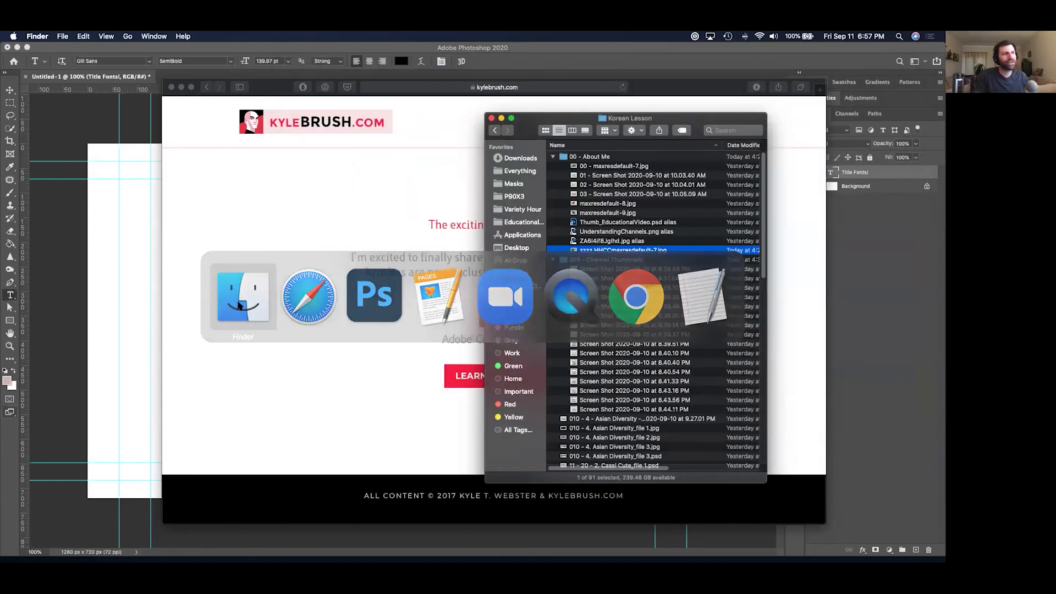
key(space)
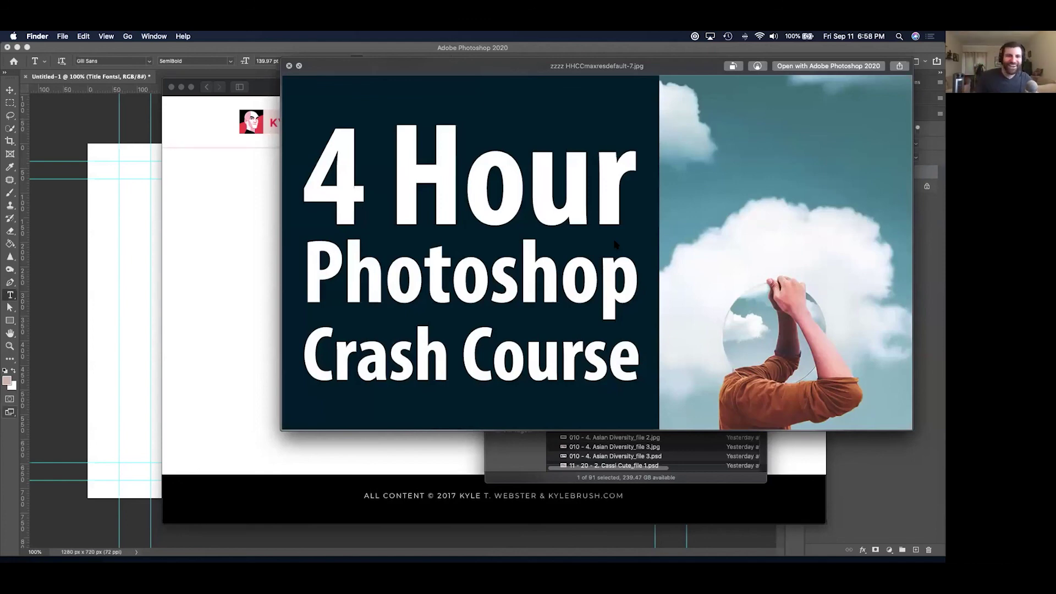
key(space)
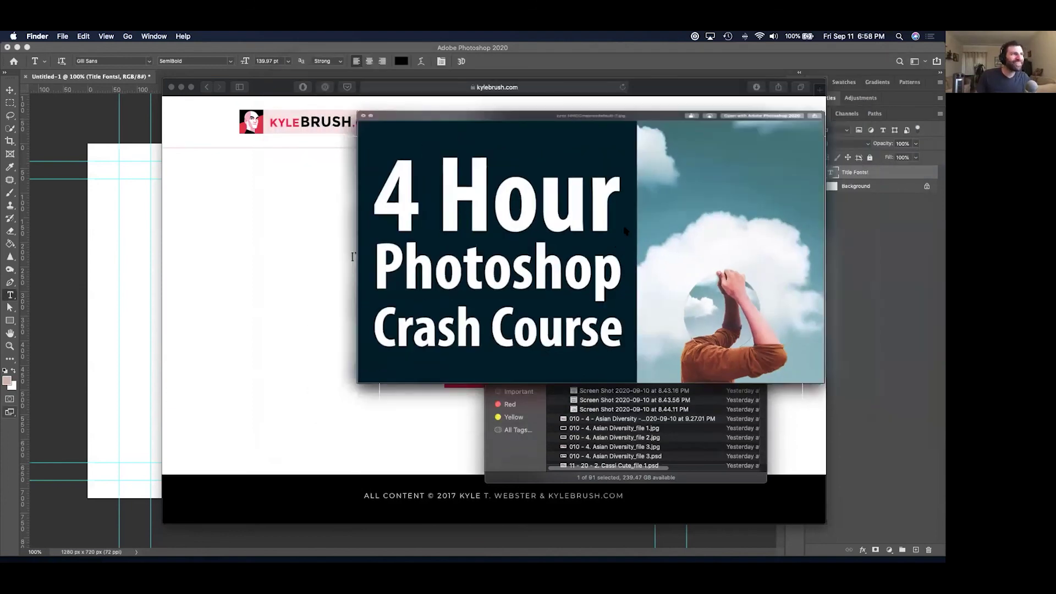
Quit Safari and close the Title Fonts! canvas in Photoshop without saving.
click(437, 183)
key(cmd+q)
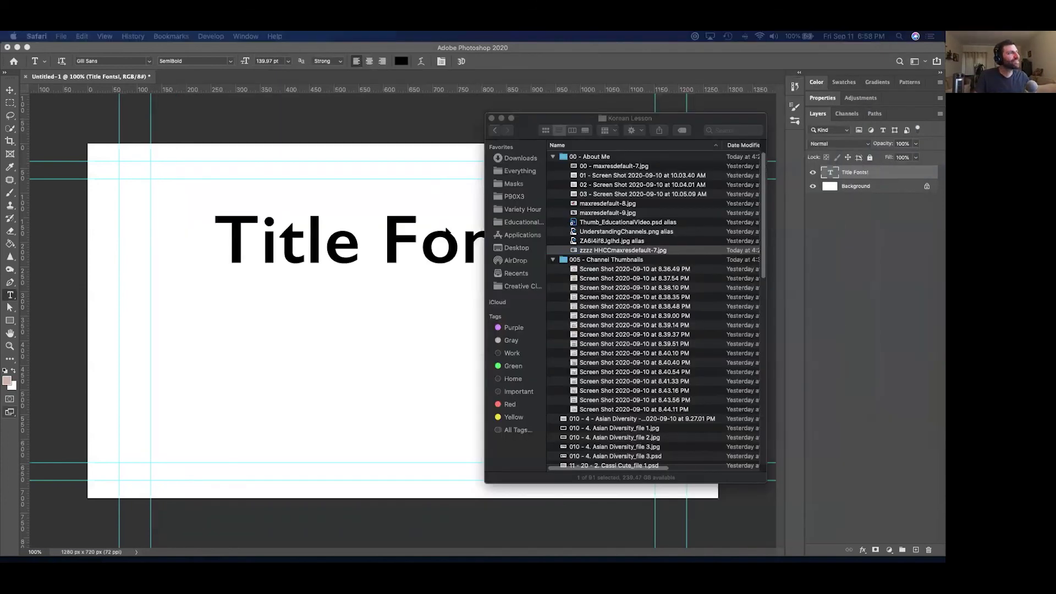
click(370, 181)
key(cmd+w)
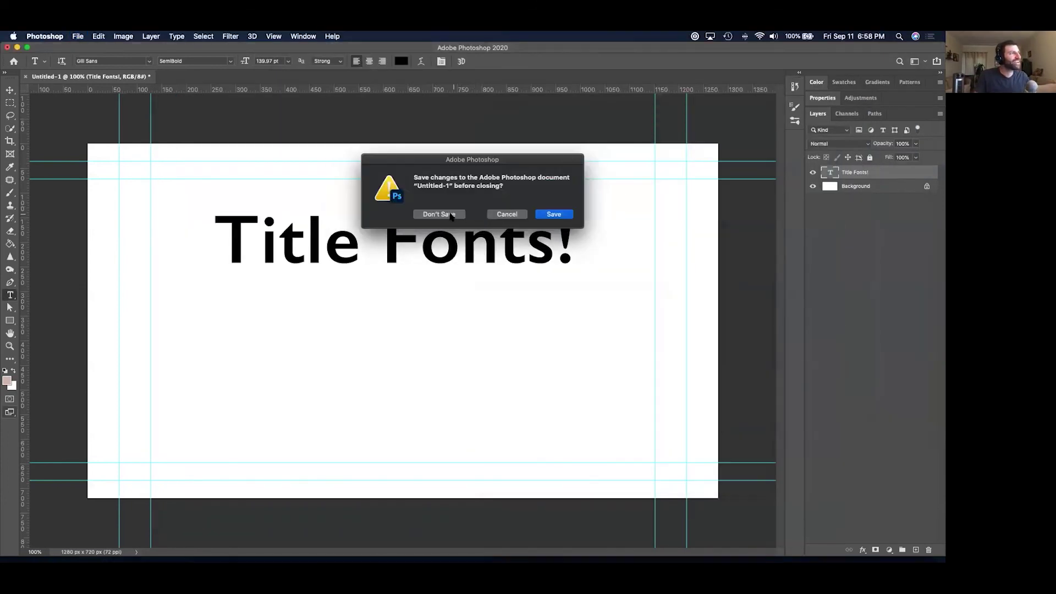
click(450, 215)
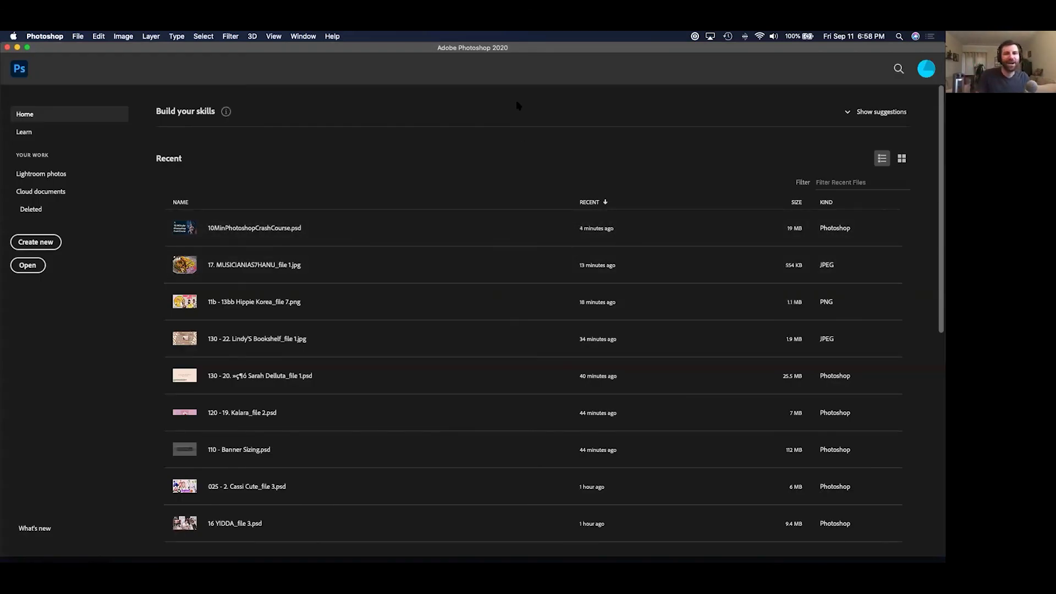
Hide Photoshop, close the QuickTime video, and nudge the Korean Lesson window left.
key(super+w)
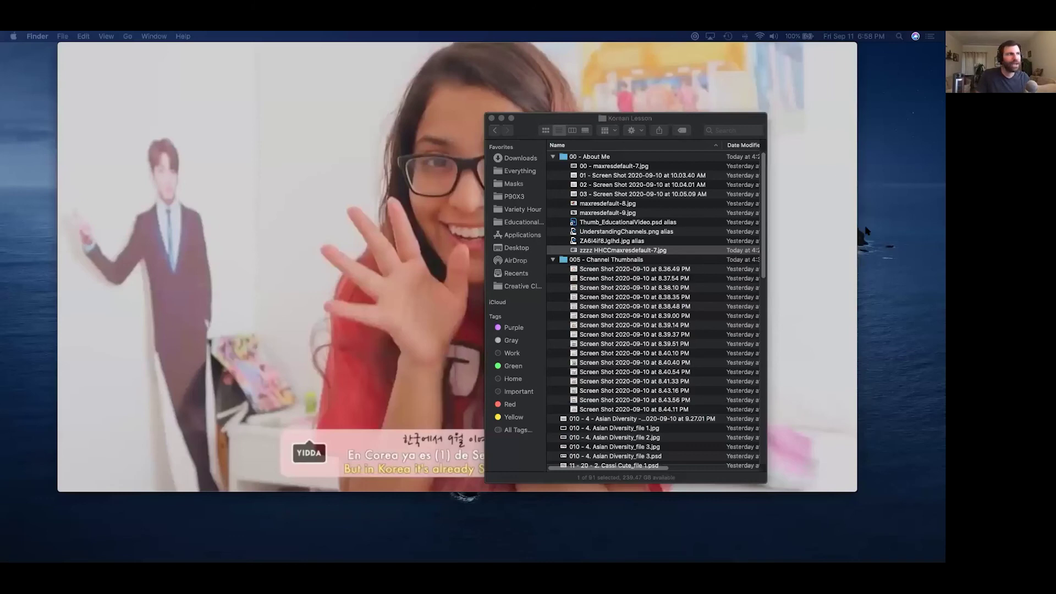
click(410, 223)
key(super+w)
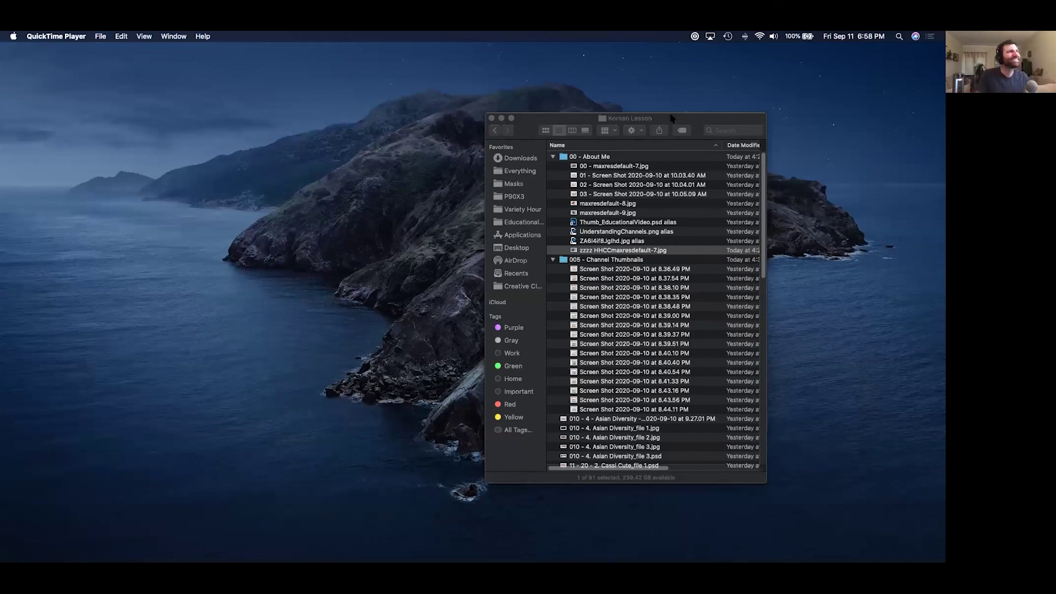
drag(670, 118, 653, 119)
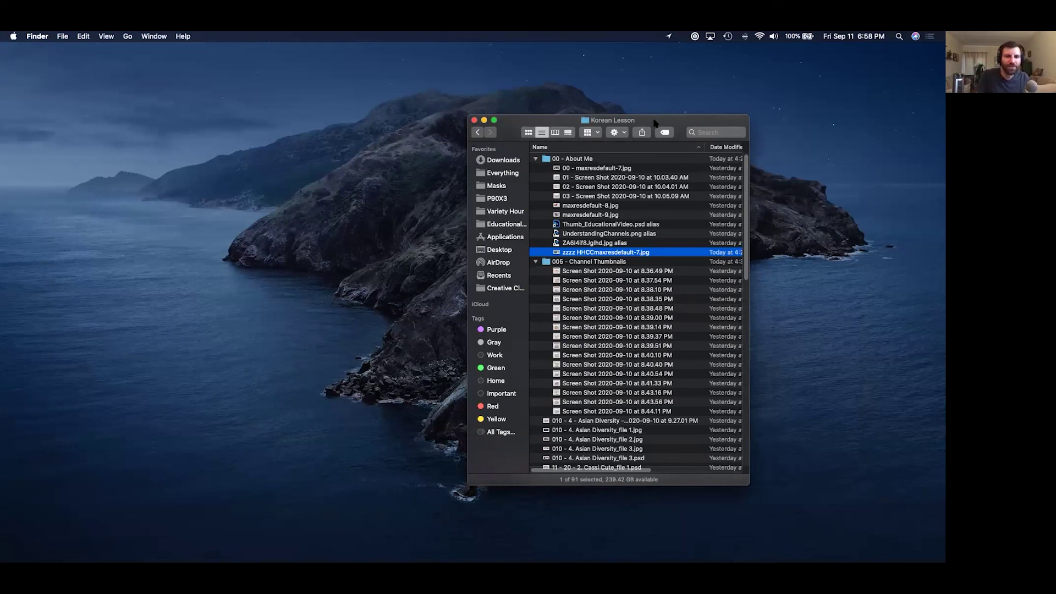
Quick Look the first 005 - Channel Thumbnails screenshot and step through the next three.
click(646, 264)
drag(646, 271, 478, 448)
key(space)
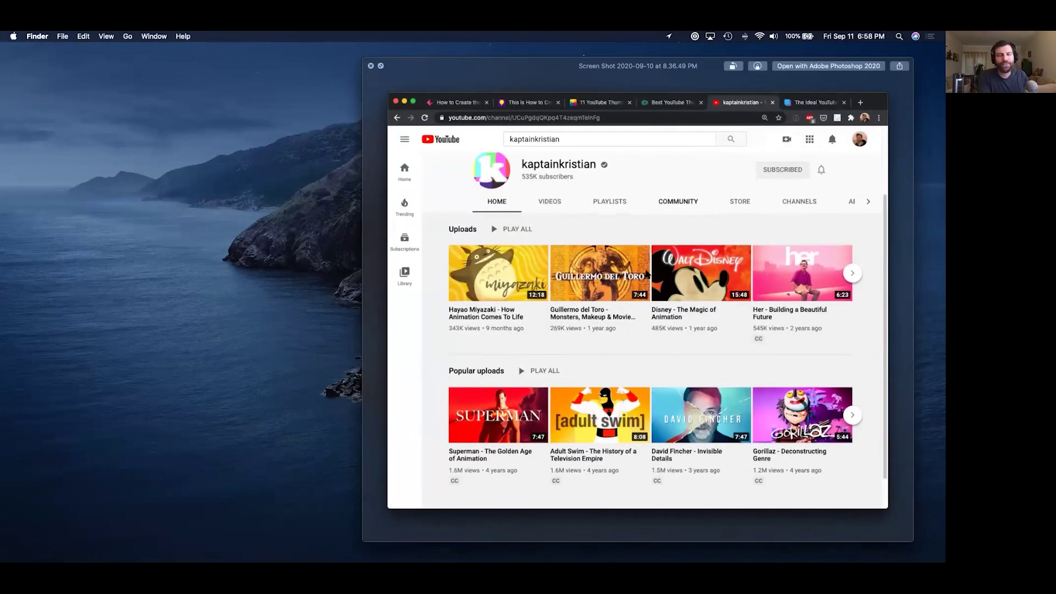
key(Down)
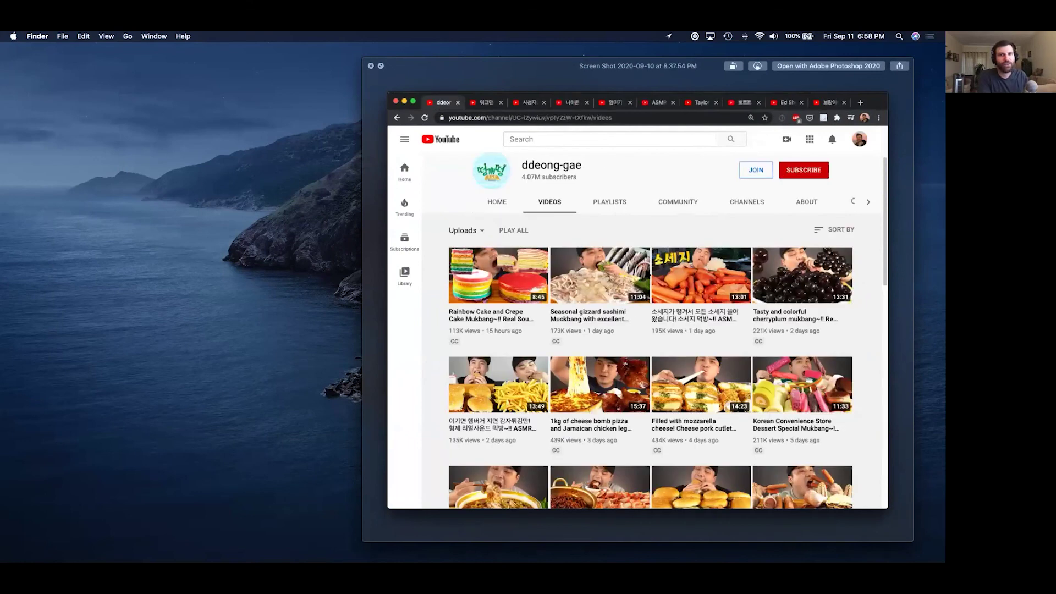
key(Down)
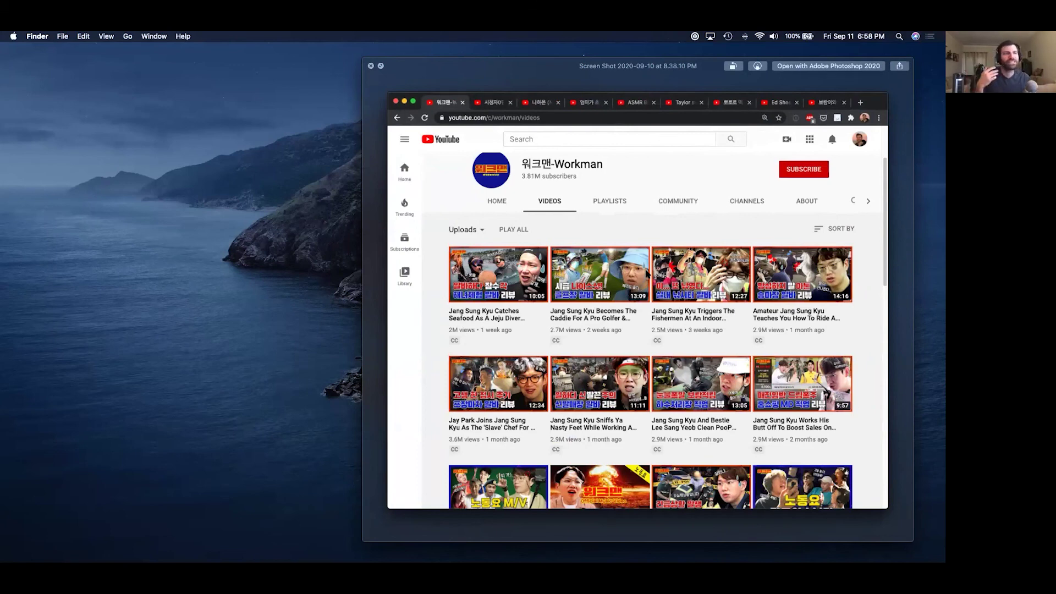
key(Down)
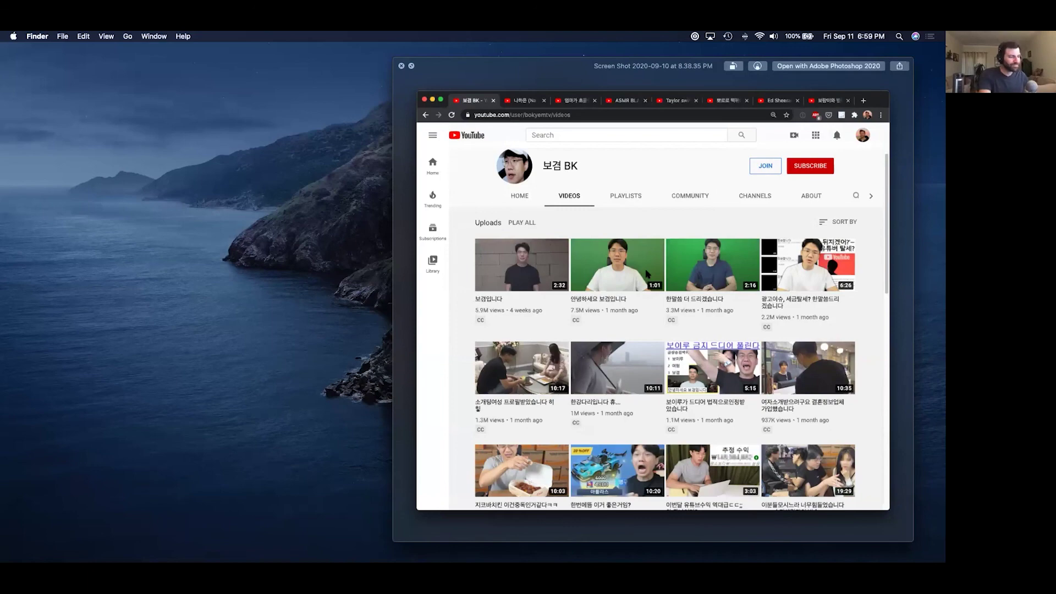
Page through the remaining channel screenshots, ending on Screen Shot 2020-09-10 at 8.44.11 PM.
key(Right)
key(Right)
key(Right)
key(Right)
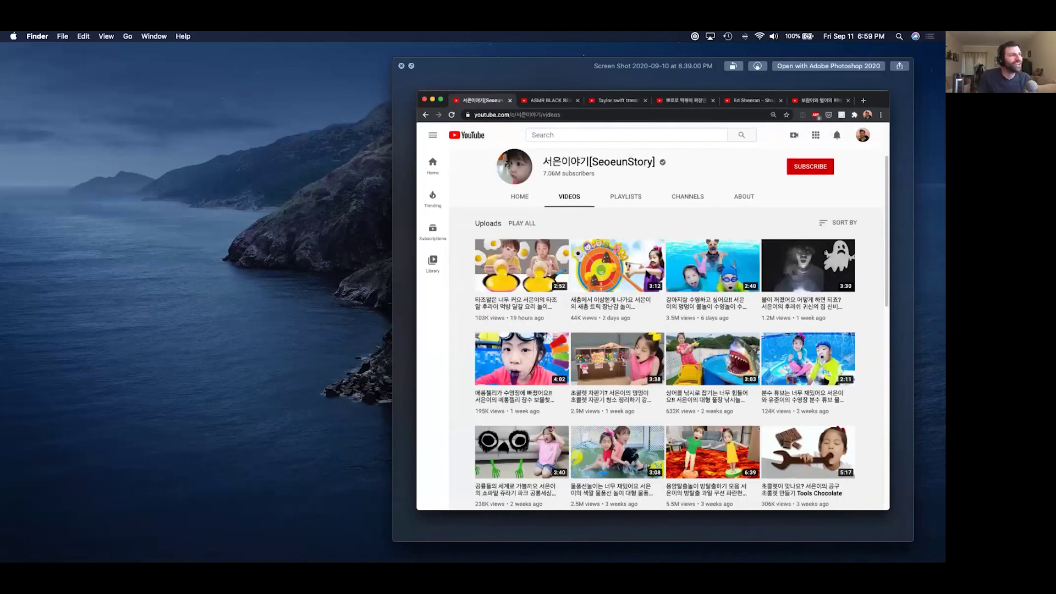
key(Right)
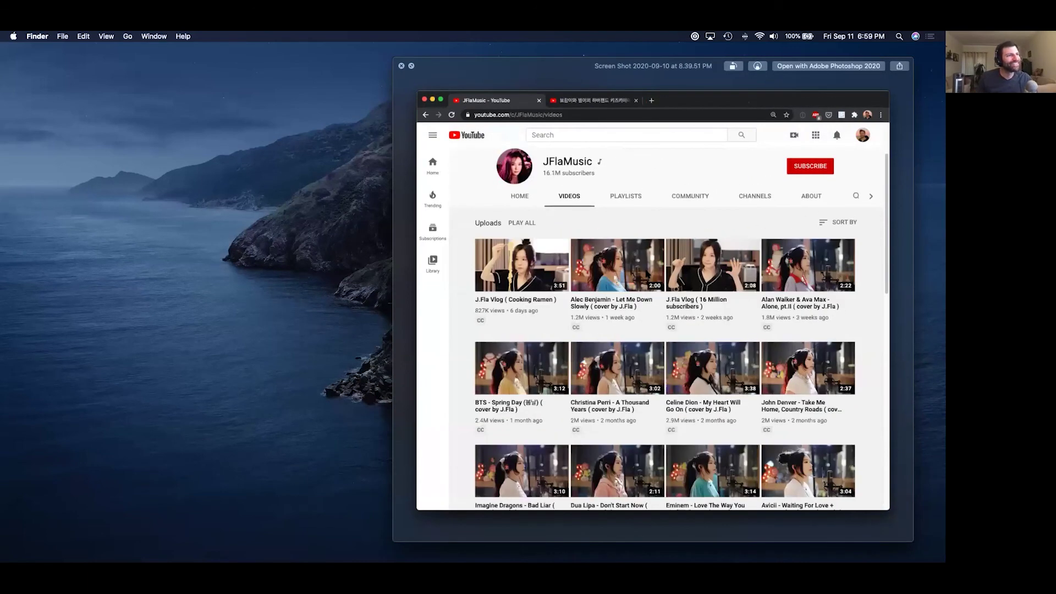
key(Right)
key(Right)
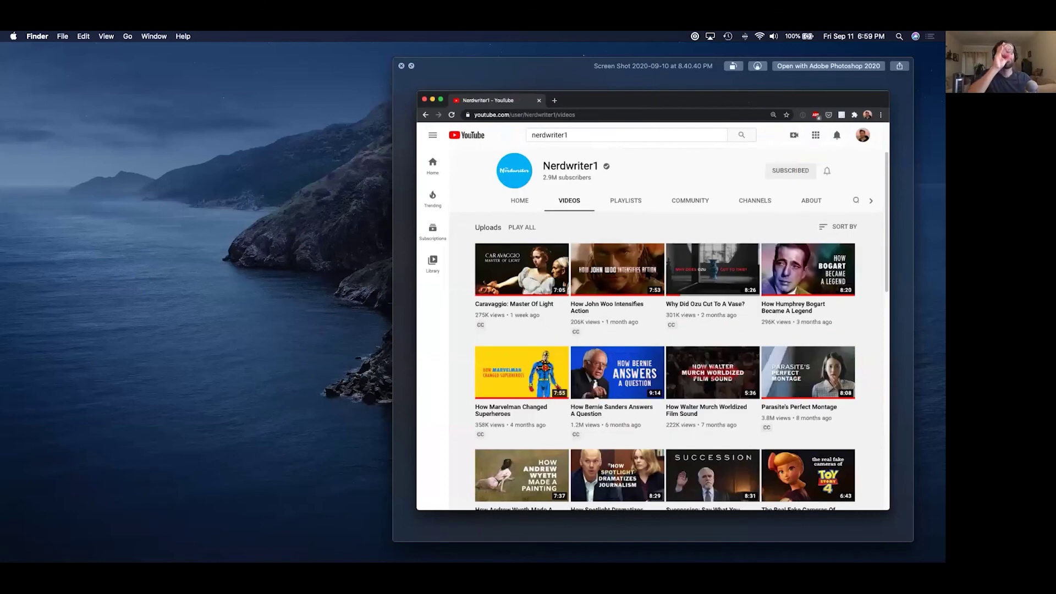
key(Right)
key(Right)
key(Right)
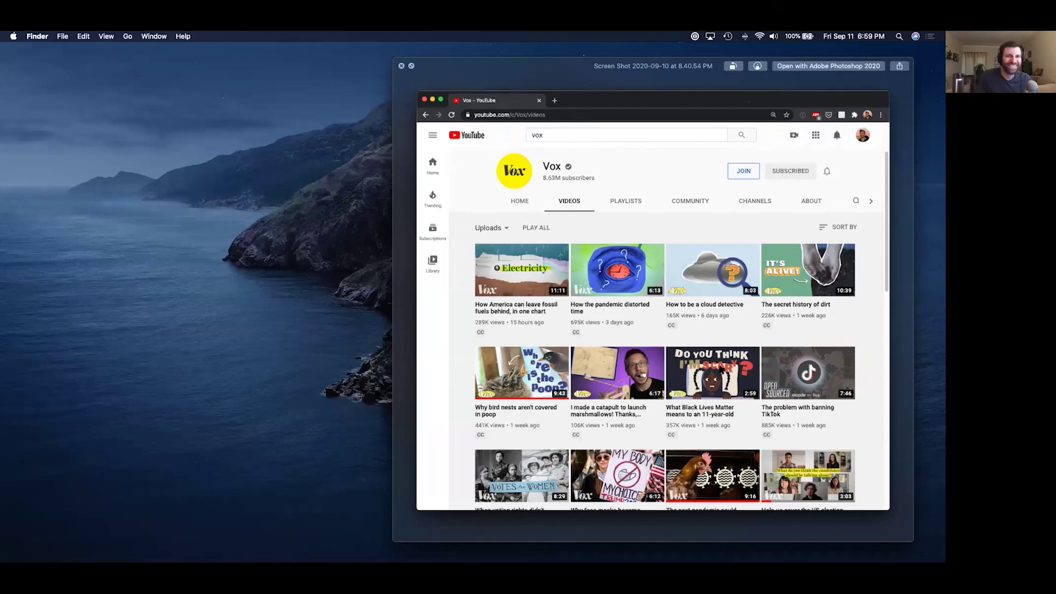
key(Down)
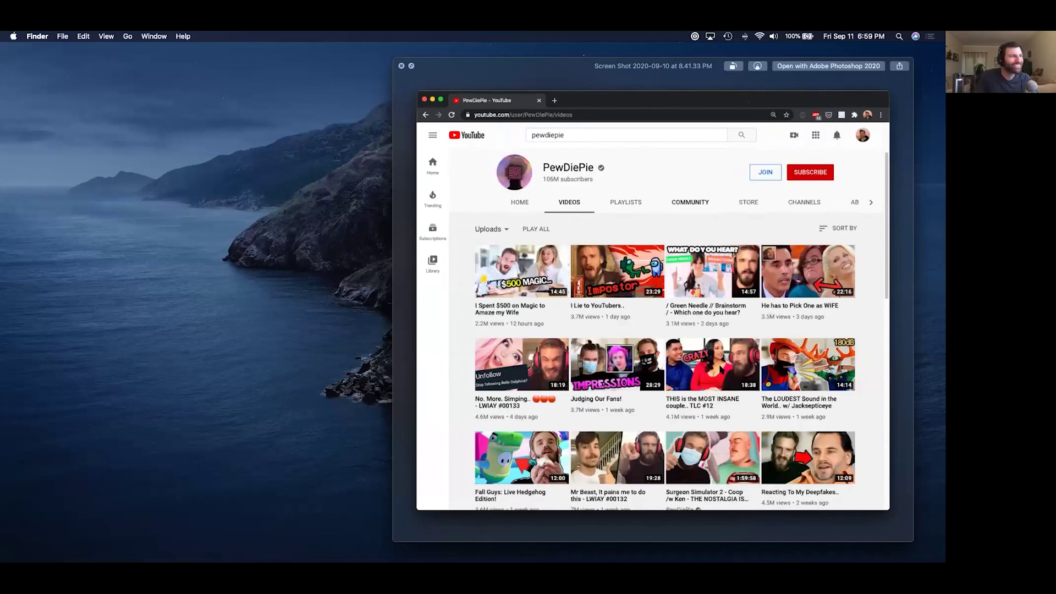
key(Down)
key(Down)
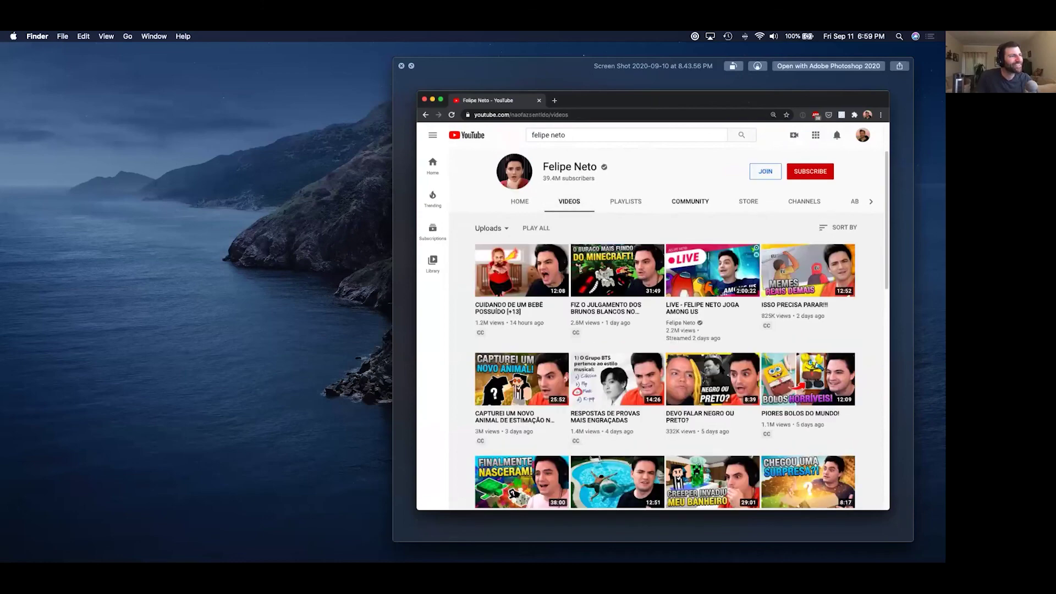
key(Down)
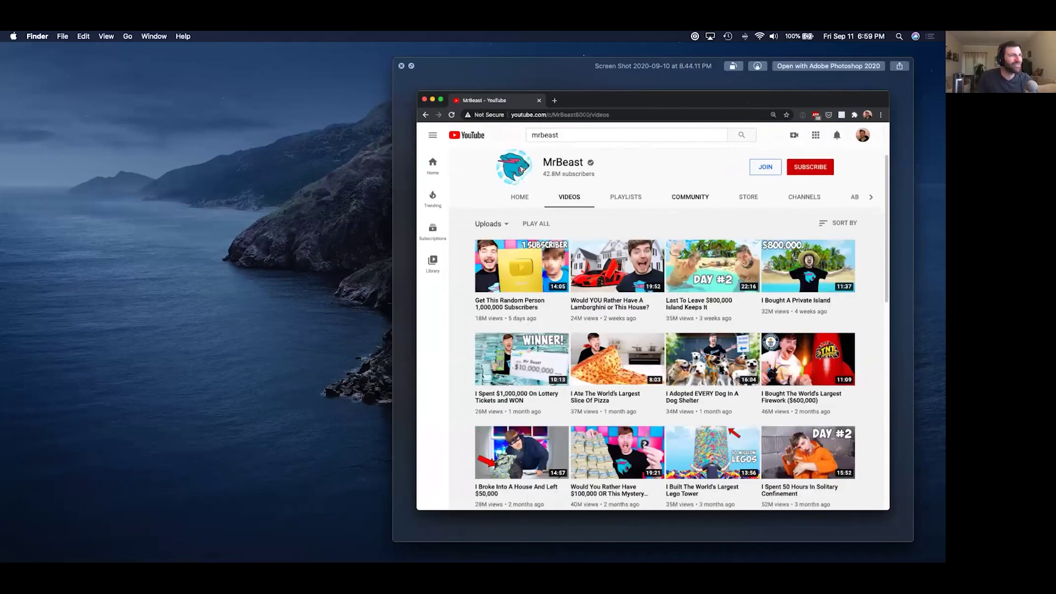
key(Up)
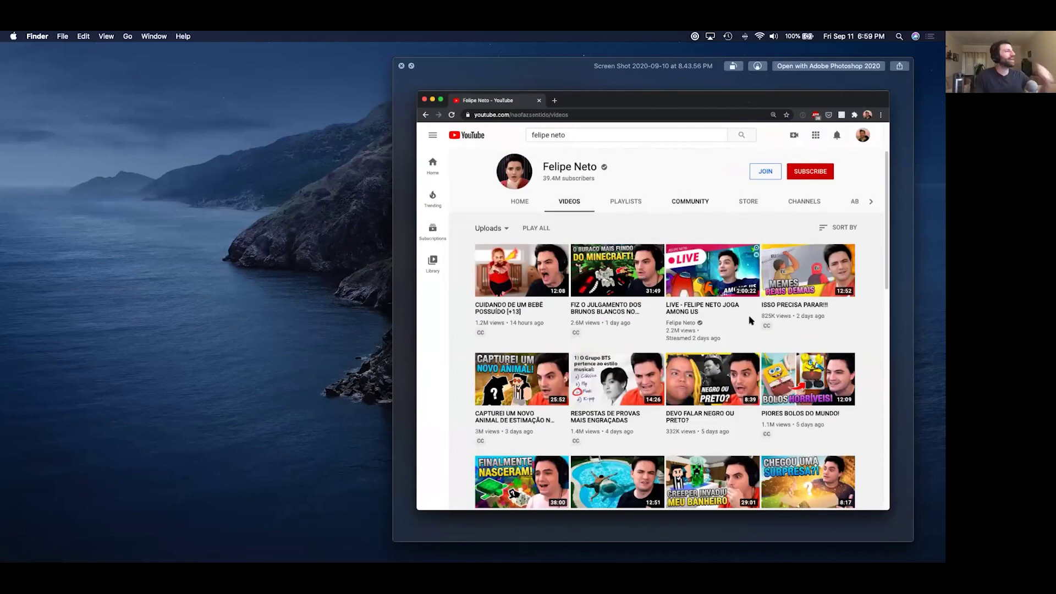
key(Down)
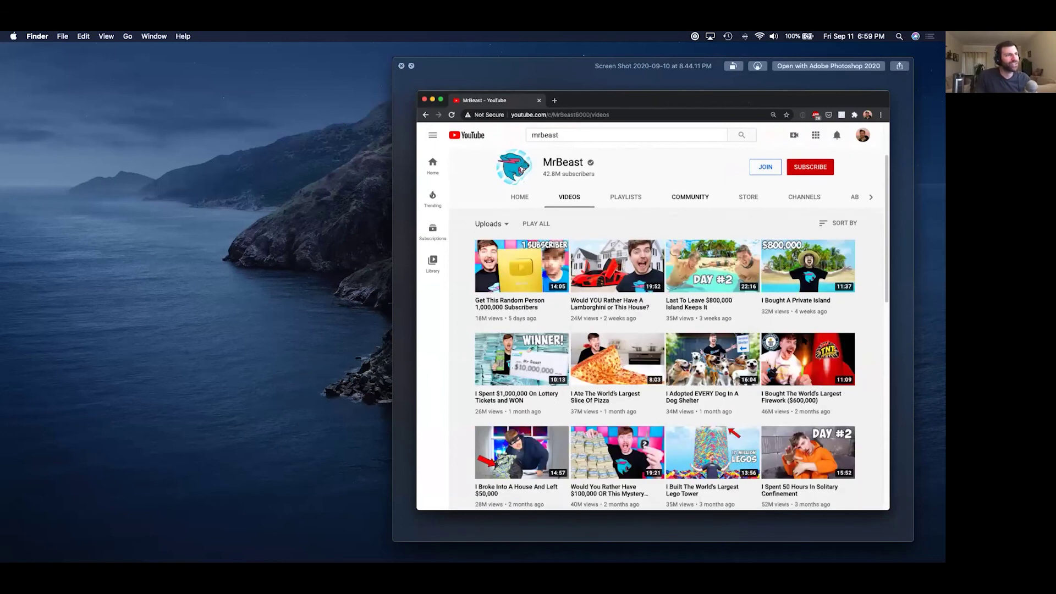